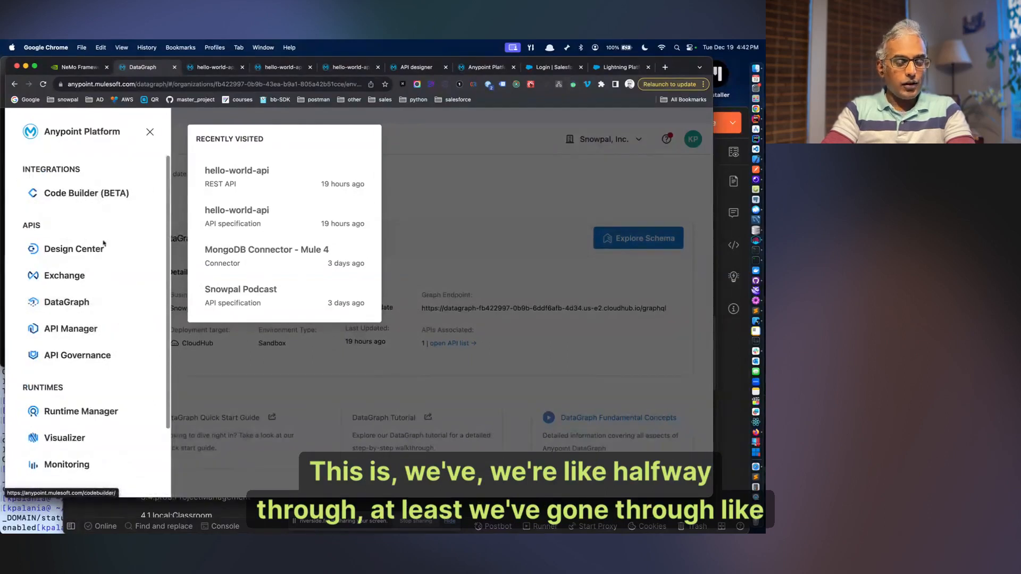
- Open API Manager, start adding a new API from scratch, and look over the runtime and gateway choices
left_click(110, 332)
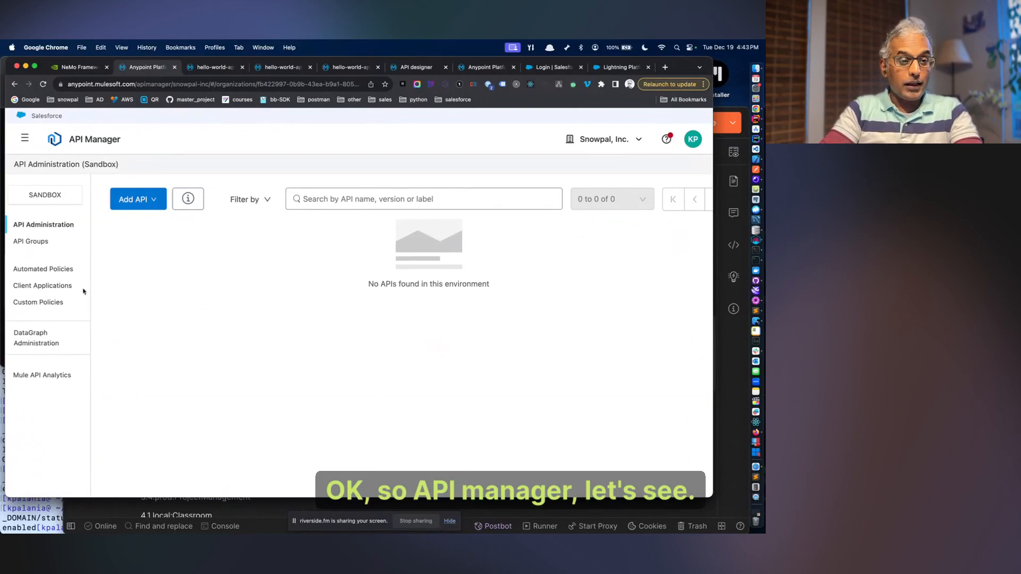
left_click(137, 200)
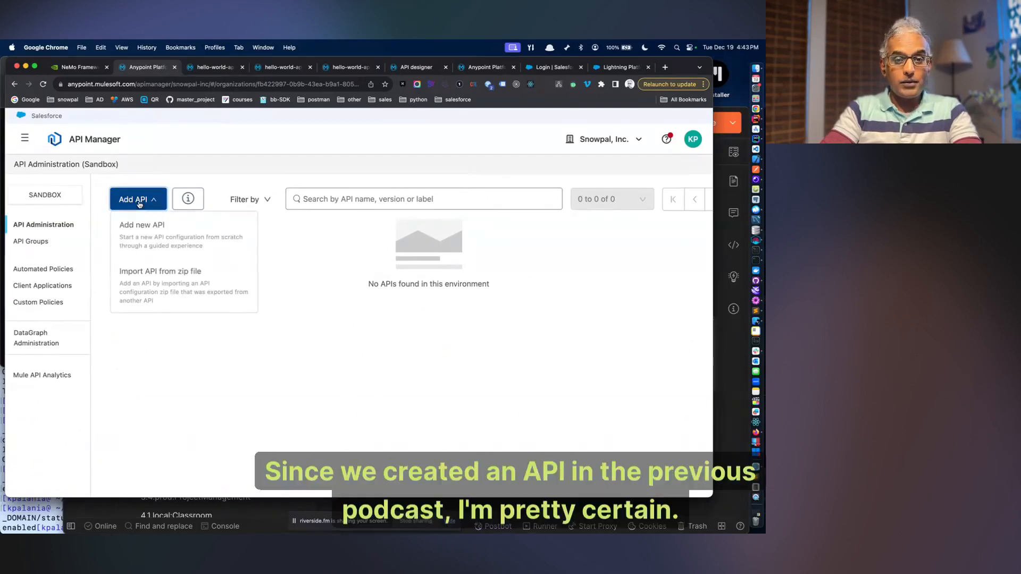
left_click(150, 237)
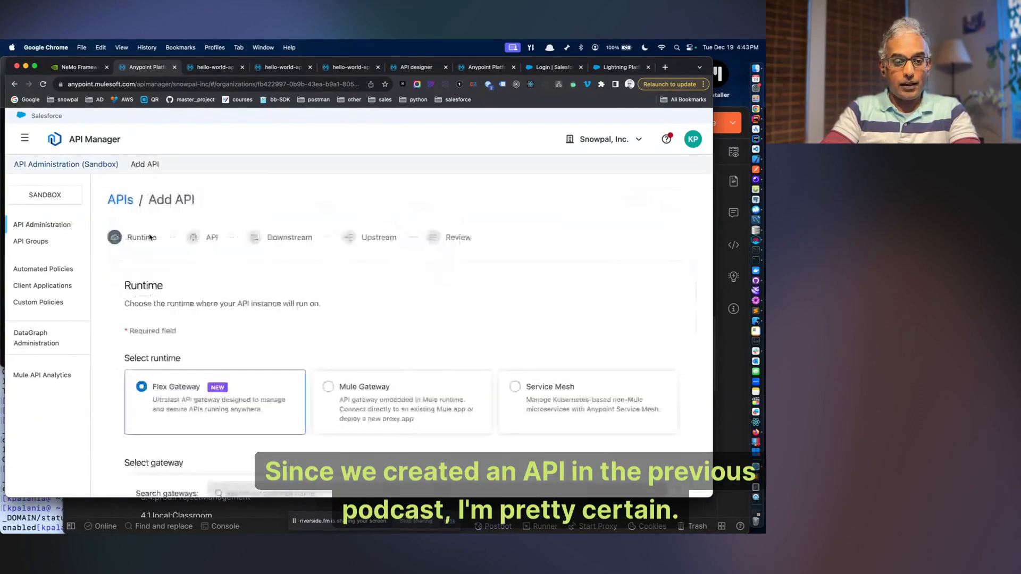
scroll(216, 366, "down", 3)
scroll(216, 365, "up", 1)
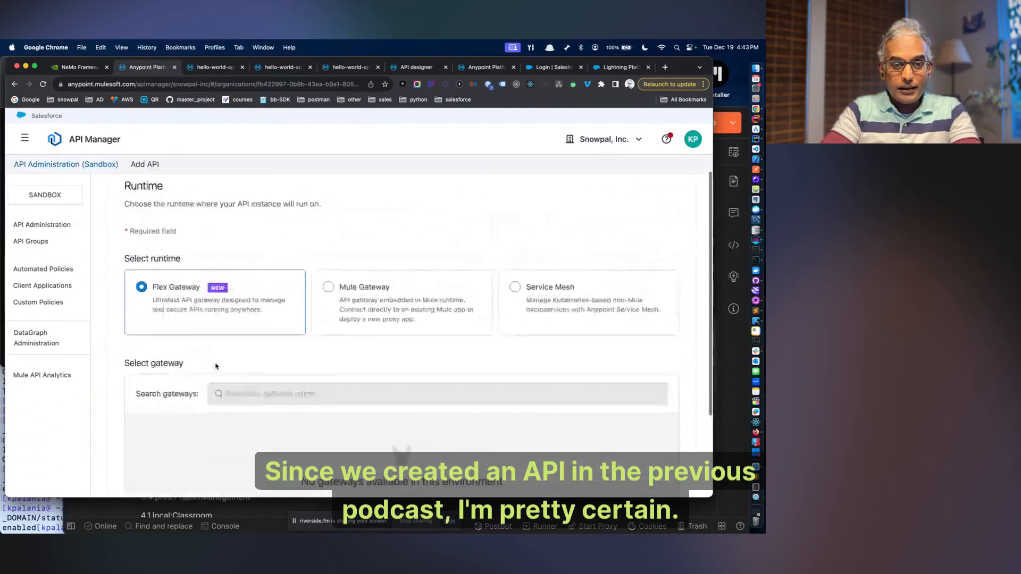
scroll(217, 366, "up", 2)
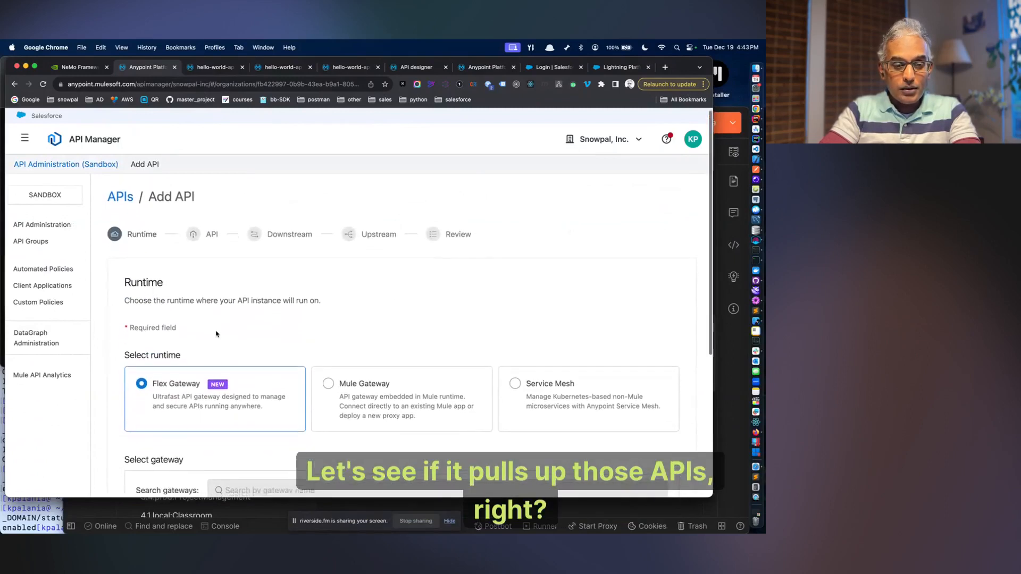
scroll(215, 366, "down", 2)
scroll(216, 334, "up", 2)
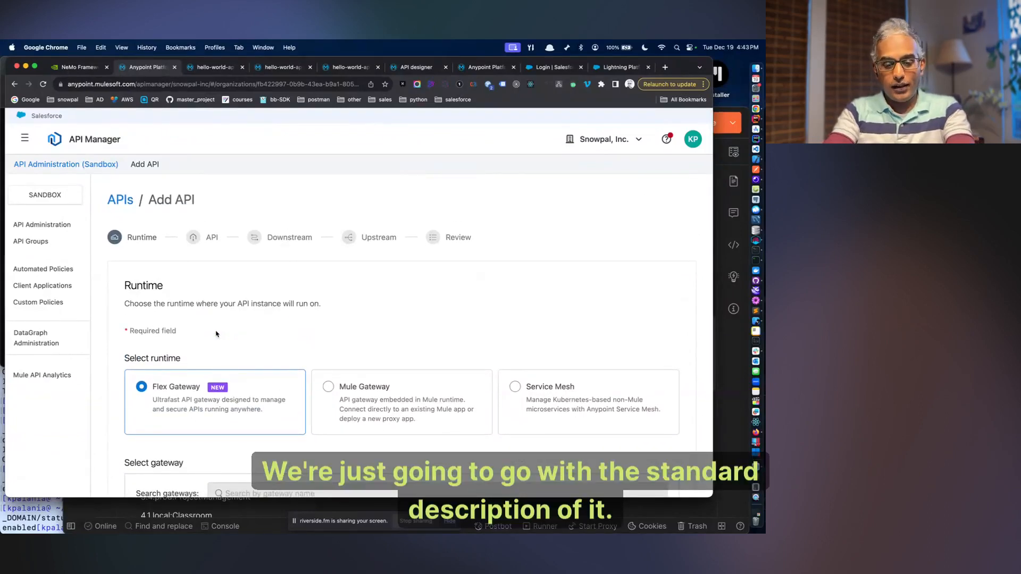
- Search the web for "api manager" in a new tab and read the answer to "What does an API Manager do?"
key("super+t")
type("api manager")
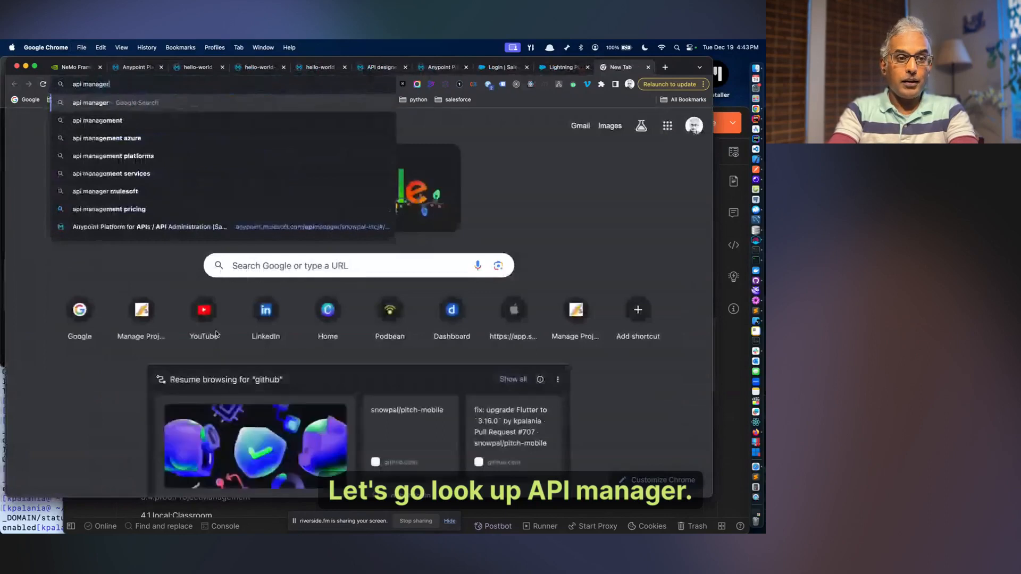
key("Return")
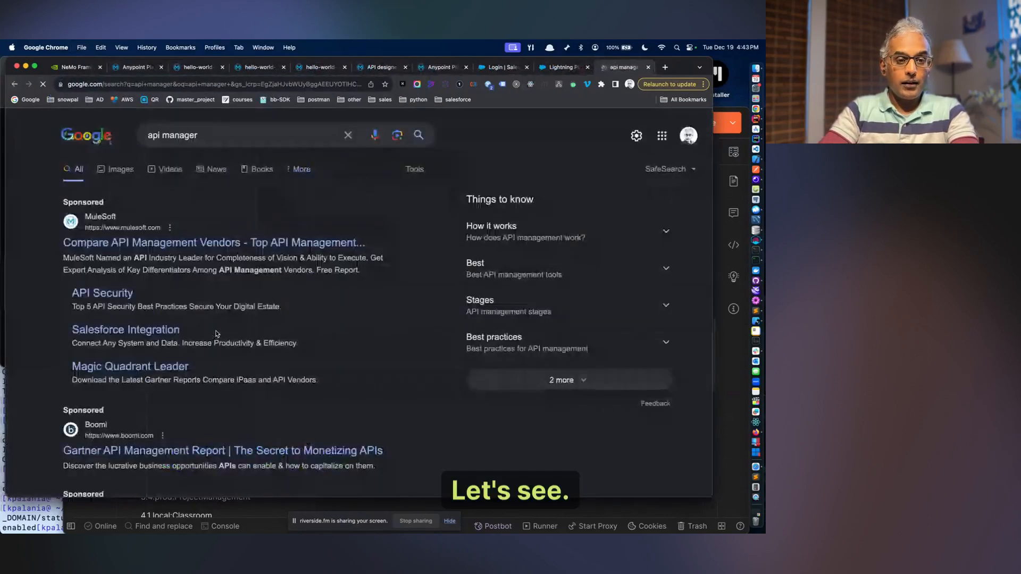
scroll(217, 334, "down", 6)
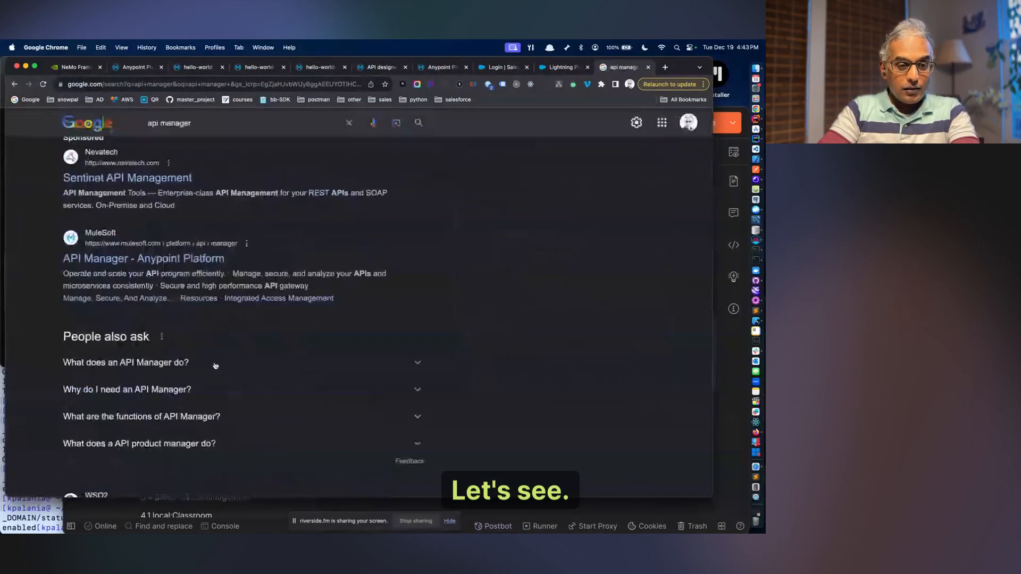
left_click(212, 364)
scroll(392, 343, "down", 3)
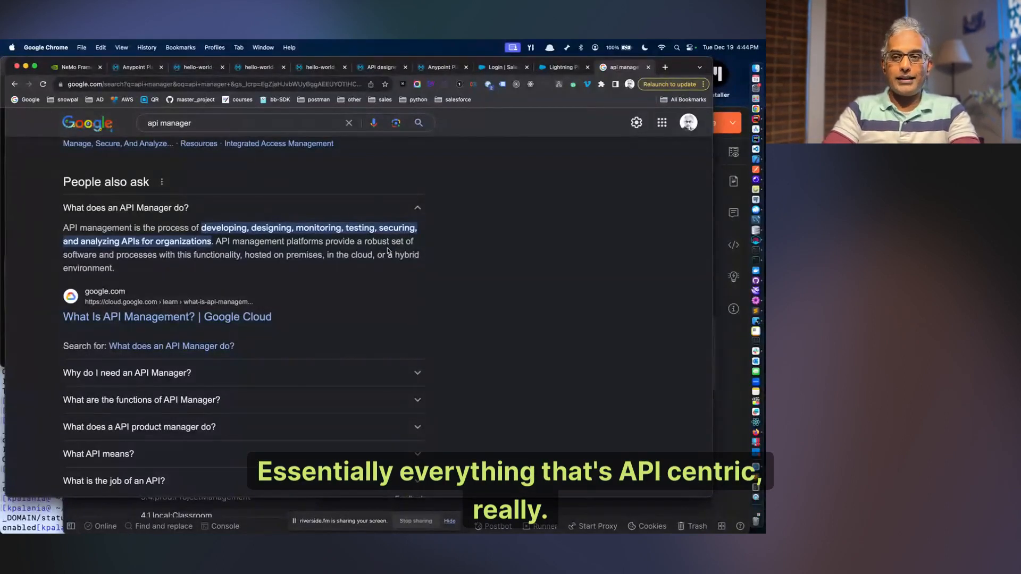
- Close the search tab and review the three runtime options on the Add API page, including the Kubernetes-based Service Mesh description
left_click(648, 67)
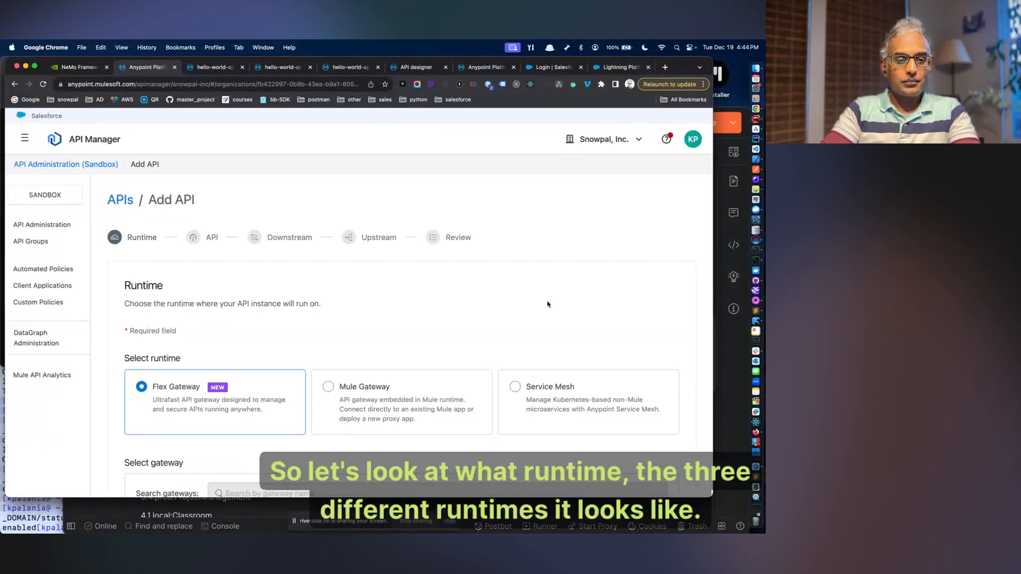
scroll(481, 320, "down", 1)
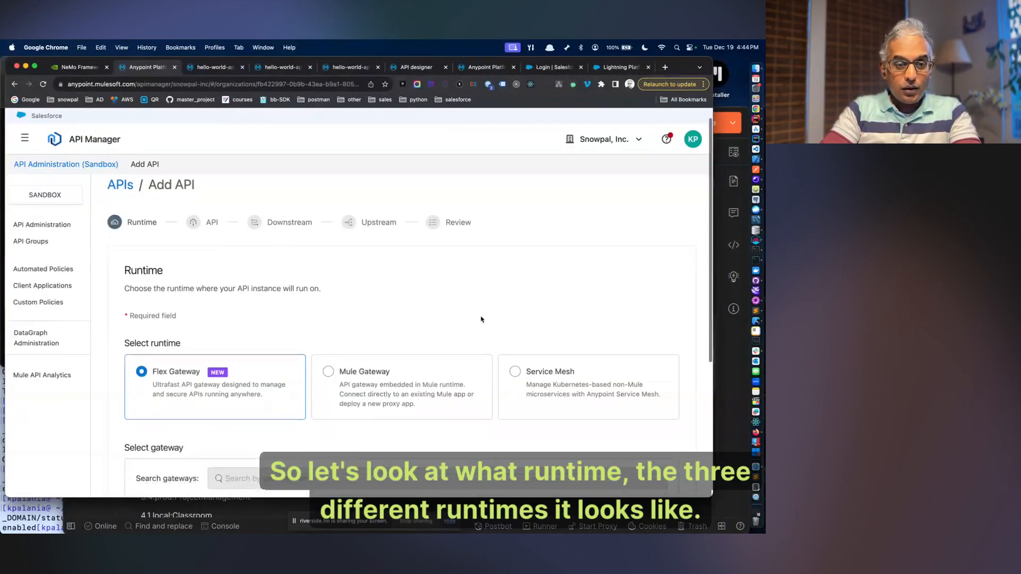
scroll(482, 319, "down", 3)
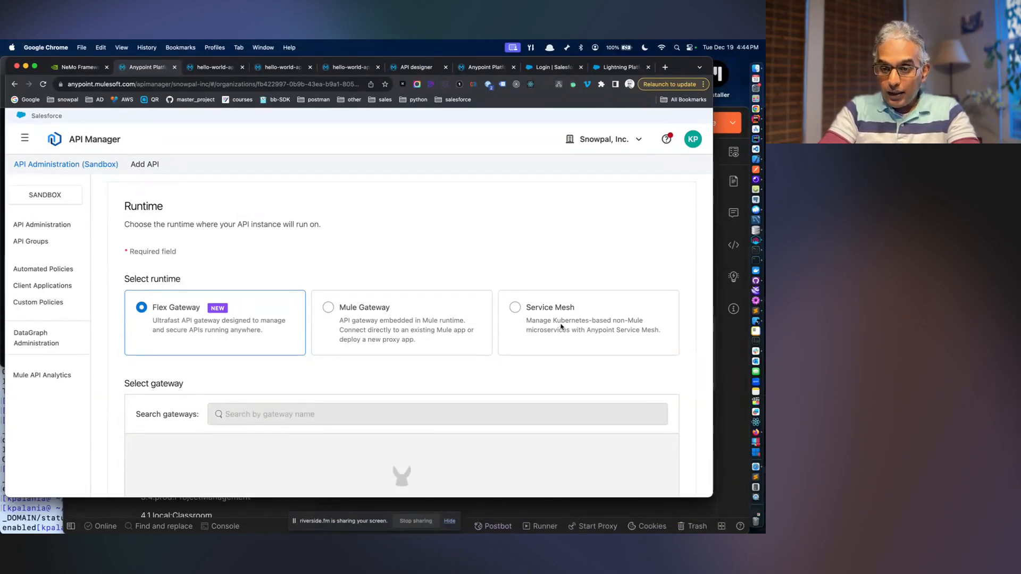
left_click_drag(553, 320, 611, 321)
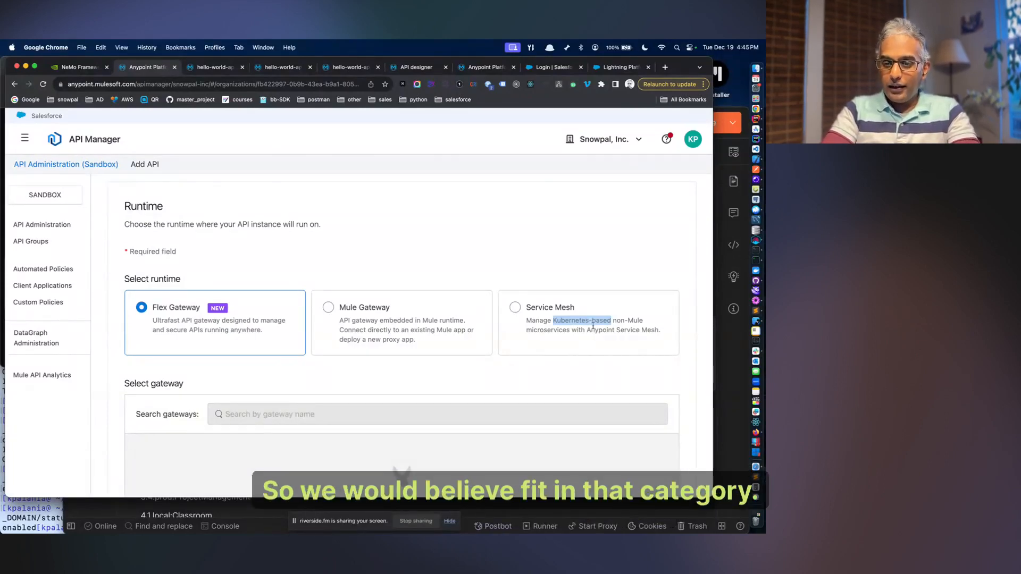
- Copy "Anypoint Service Mesh" from the runtime description, search the web for it in a new tab, and read the MuleSoft Documentation result summary
left_click_drag(587, 330, 649, 328)
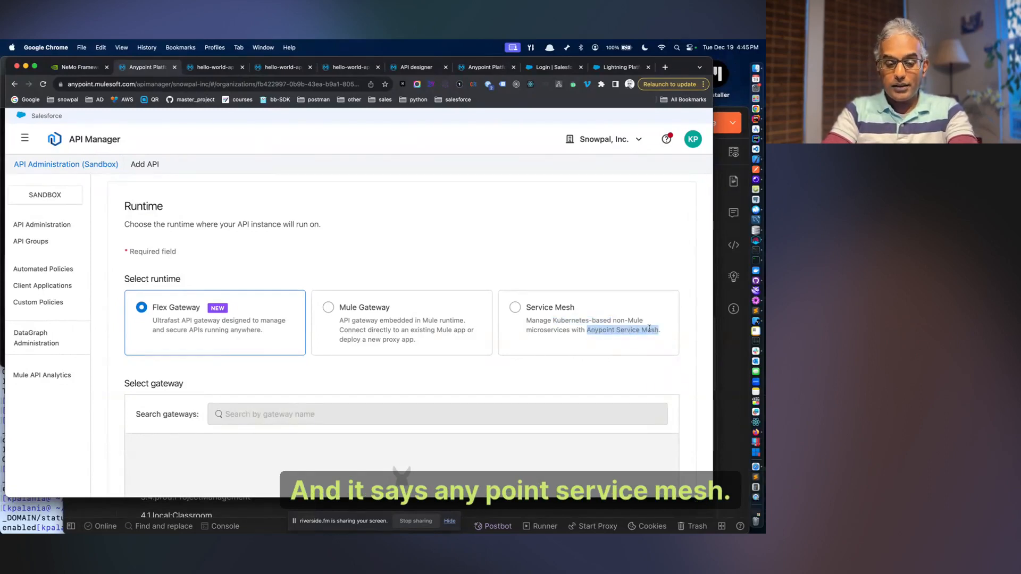
key("super+c")
key("super+t")
key("super+v")
key("Return")
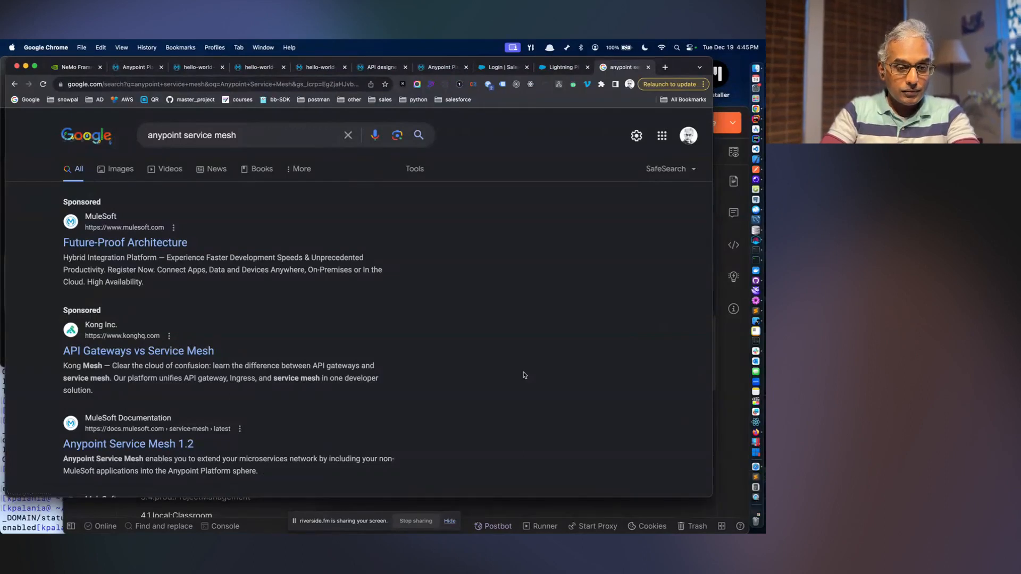
scroll(495, 391, "down", 3)
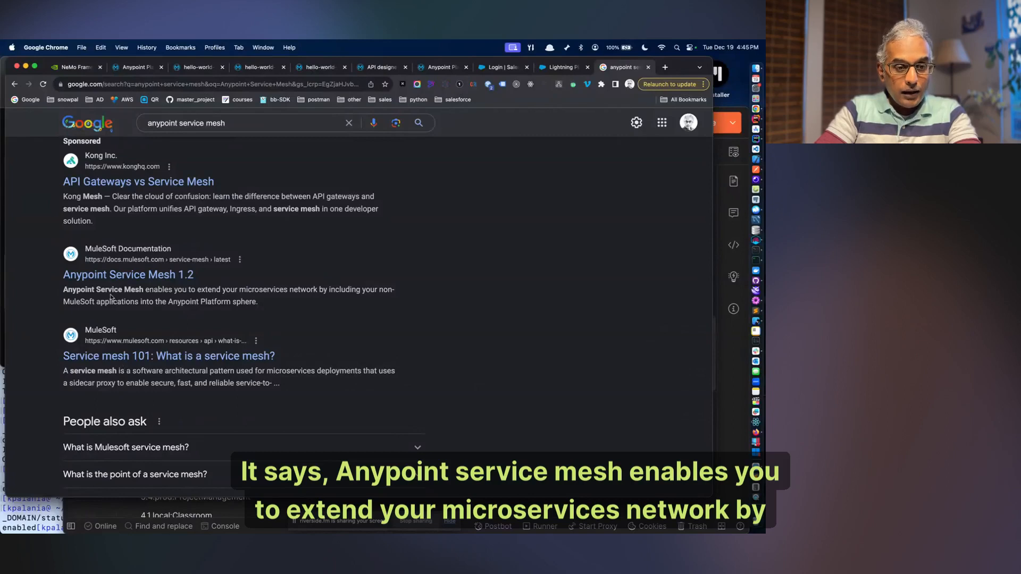
left_click_drag(96, 289, 145, 288)
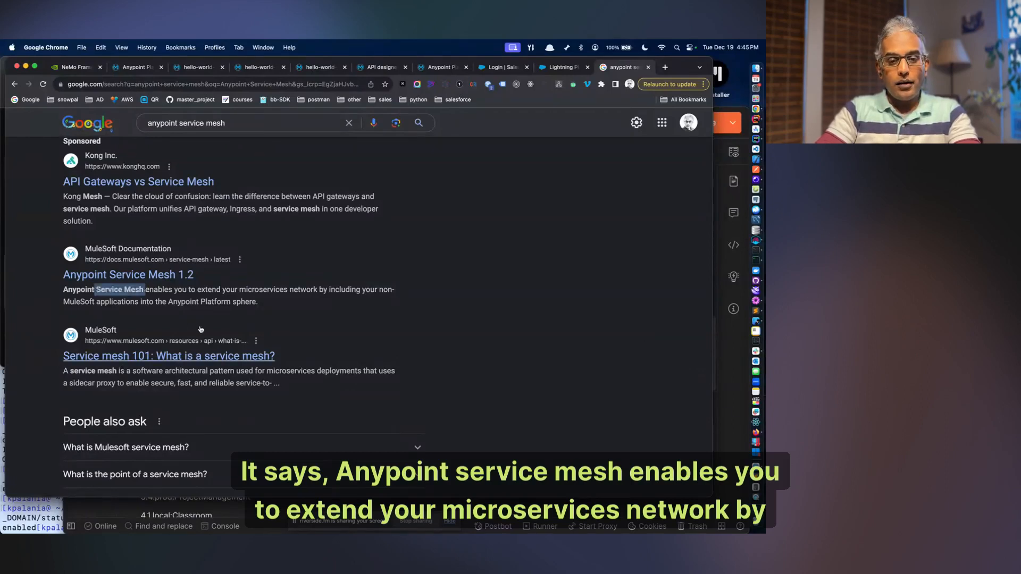
left_click_drag(100, 301, 190, 303)
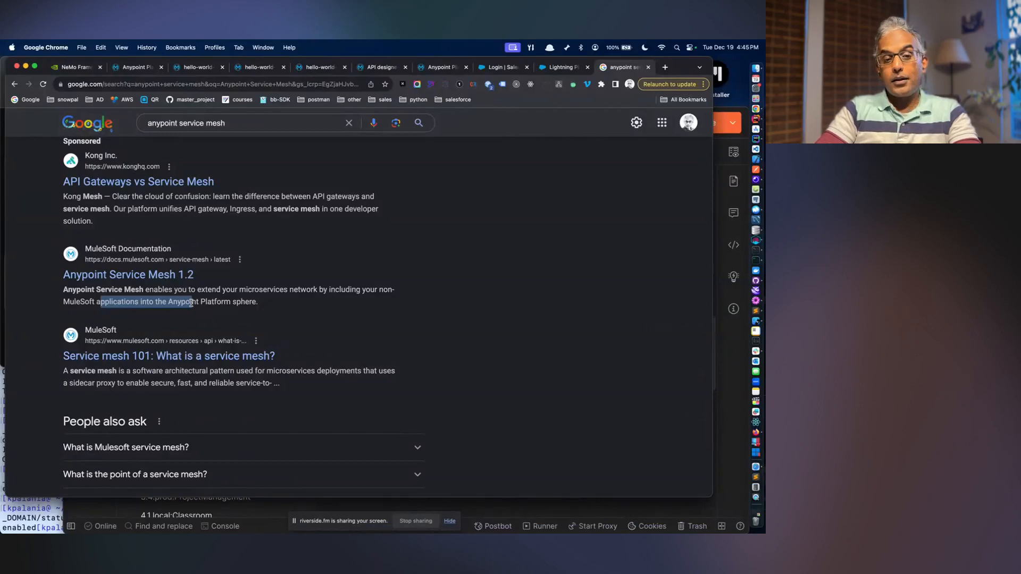
- Open the Anypoint Service Mesh 1.2 documentation and find the architecture diagram on its overview page
left_click(168, 276)
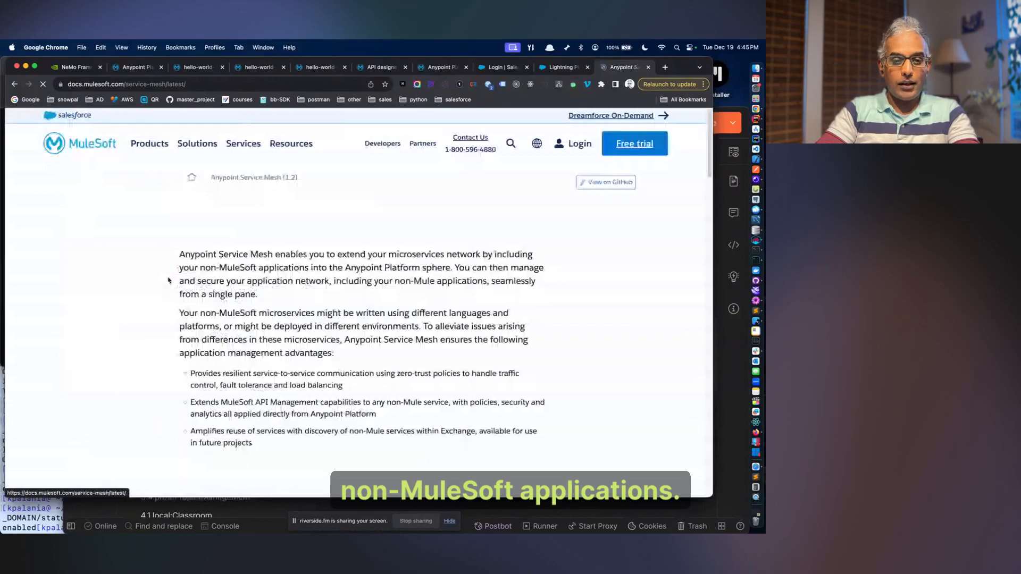
scroll(265, 298, "down", 10)
scroll(360, 314, "down", 2)
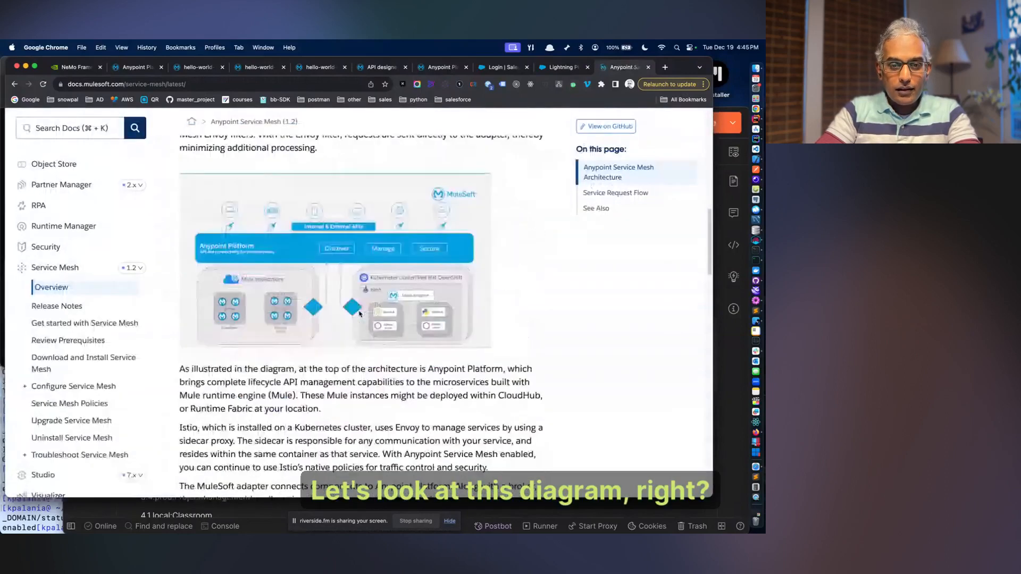
key("super+equal")
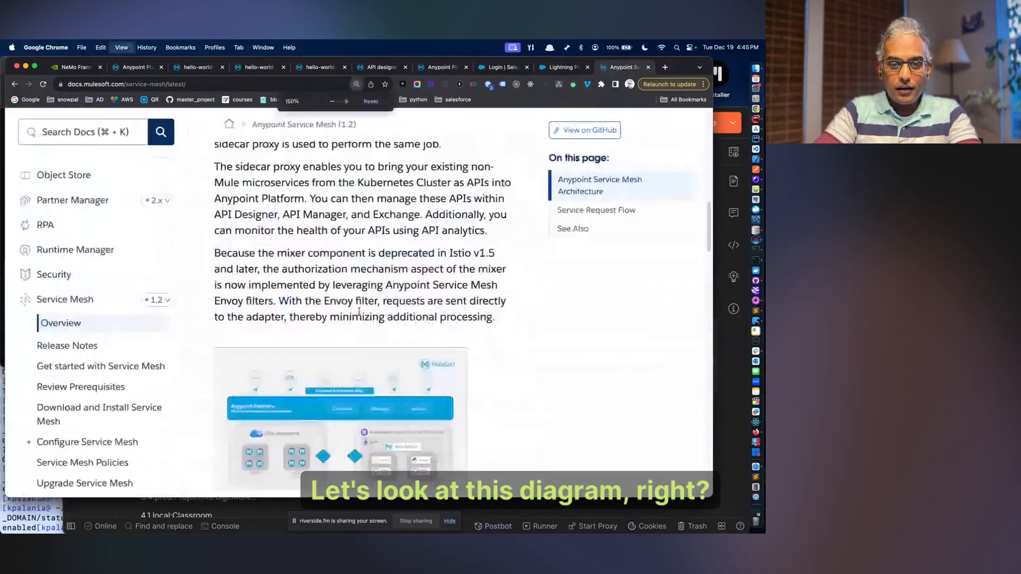
scroll(359, 311, "down", 1)
scroll(359, 311, "down", 5)
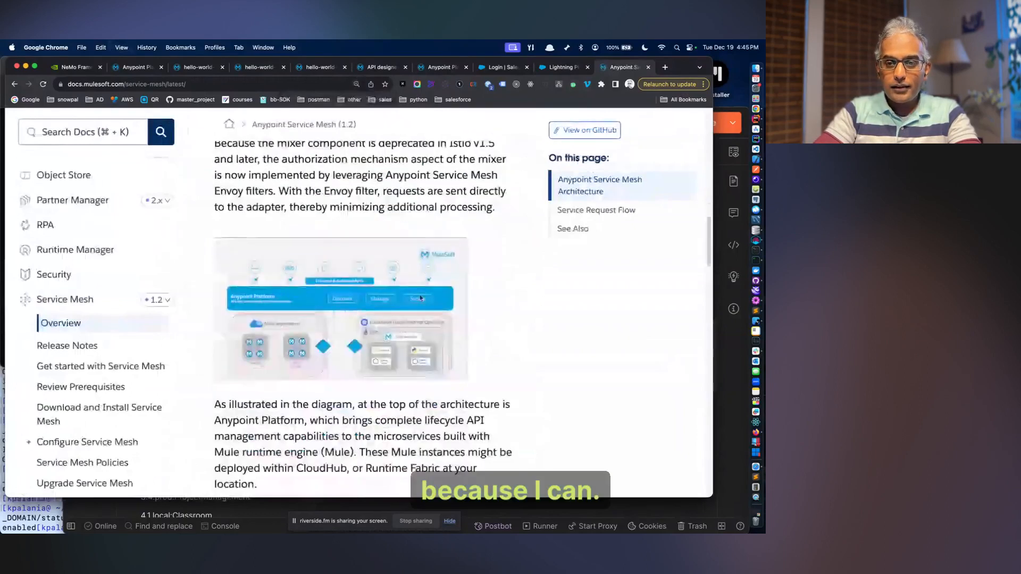
key("super+minus")
scroll(398, 234, "up", 5)
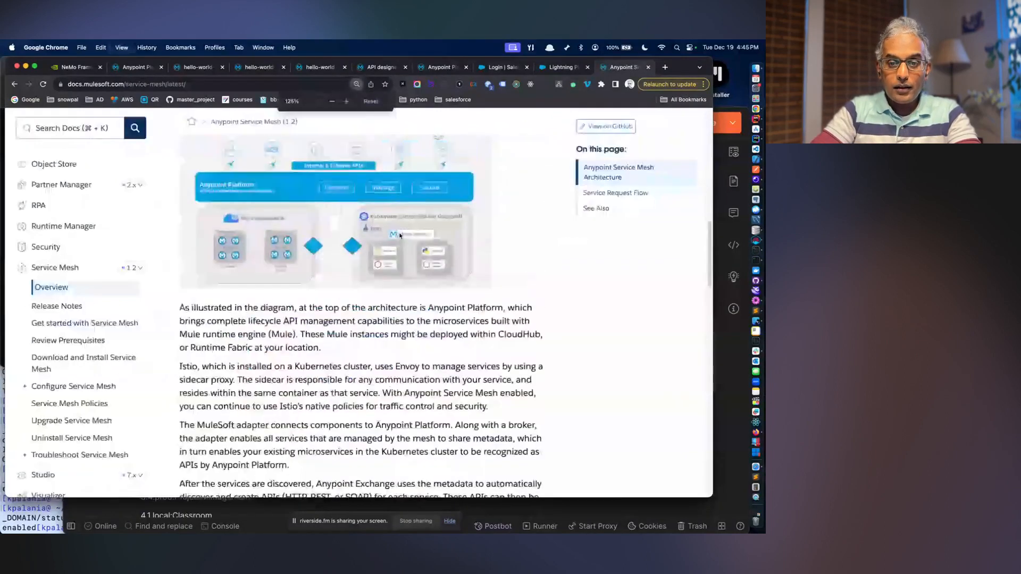
- Open the service mesh architecture diagram in its own tab and shrink it until the whole image fits
right_click(398, 234)
left_click(432, 238)
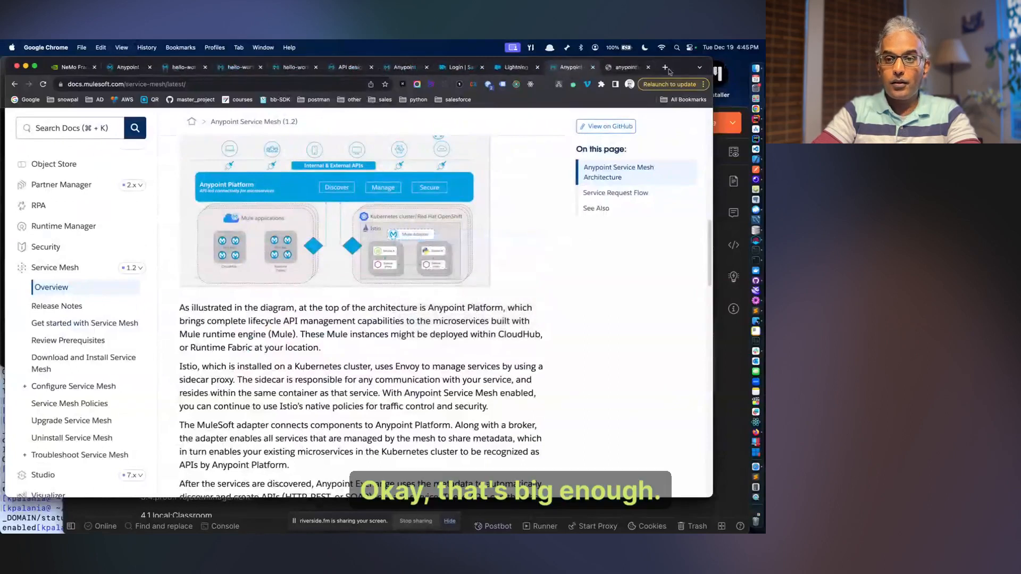
left_click(625, 67)
scroll(489, 269, "down", 3)
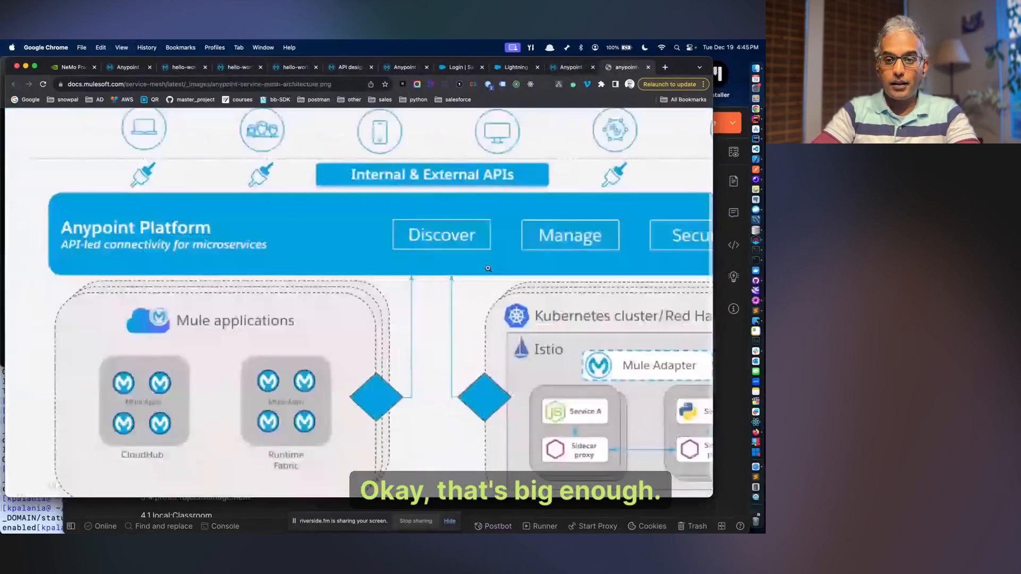
key("super+minus")
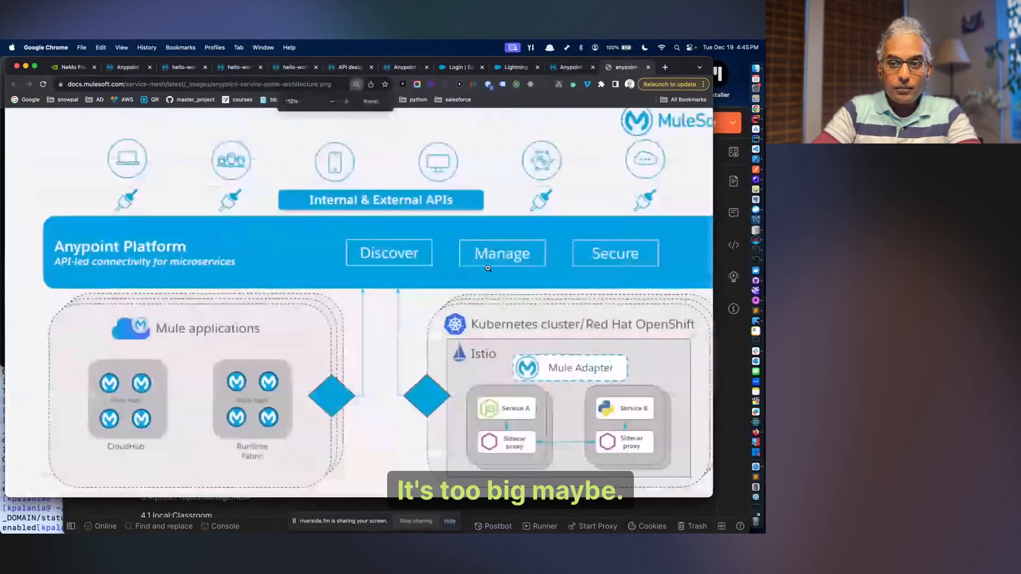
key("super+minus")
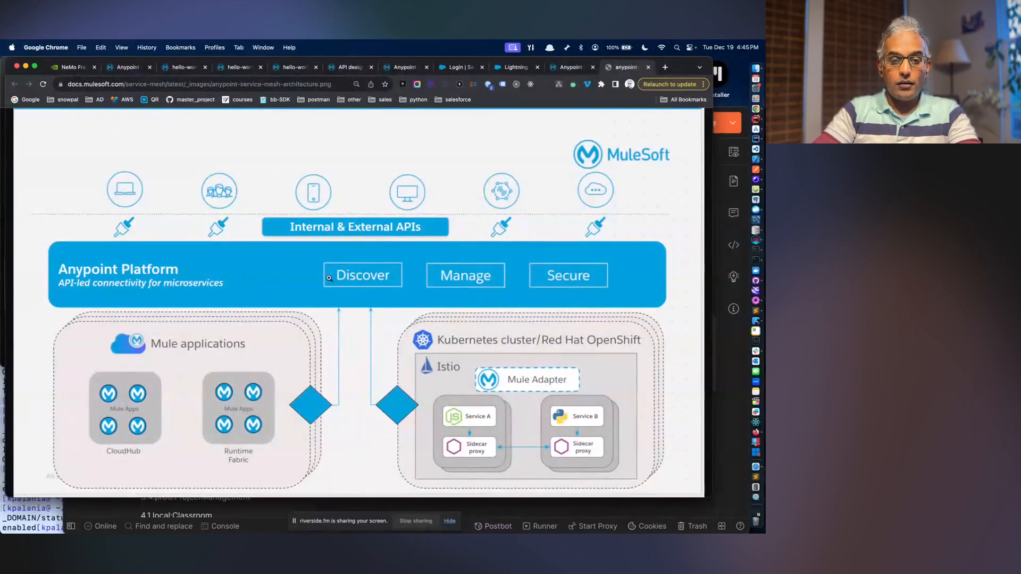
- Switch to the Riverside studio window to check the recording, and return to the service mesh architecture diagram
key("ctrl+Up")
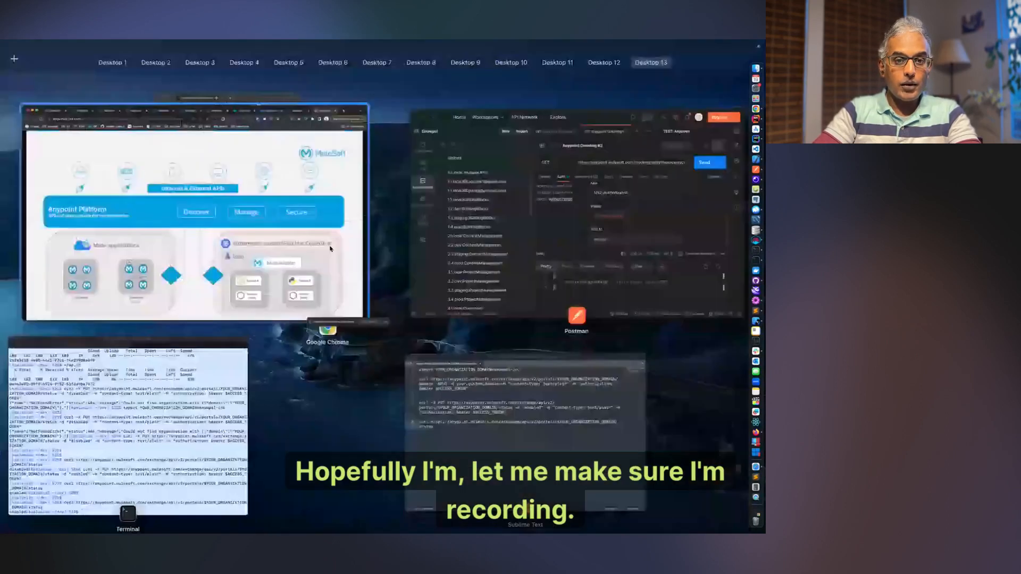
left_click(290, 290)
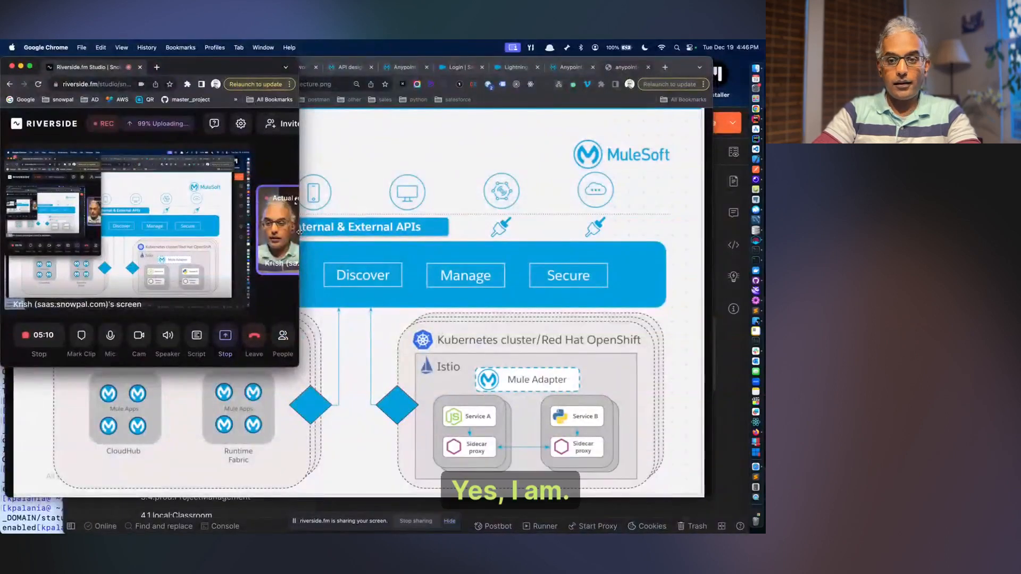
key("ctrl+Up")
left_click(329, 287)
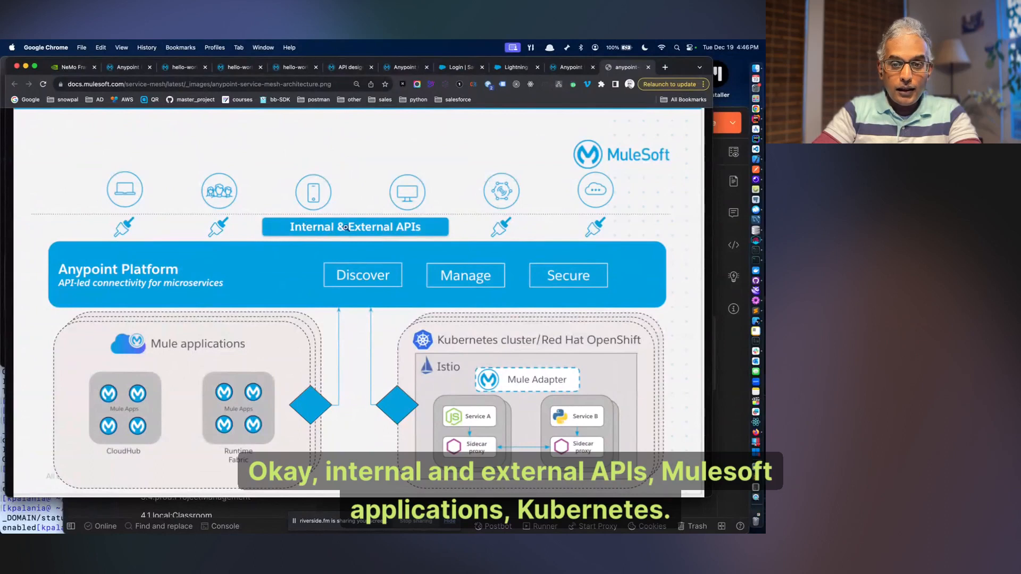
scroll(367, 233, "down", 1)
scroll(367, 232, "up", 1)
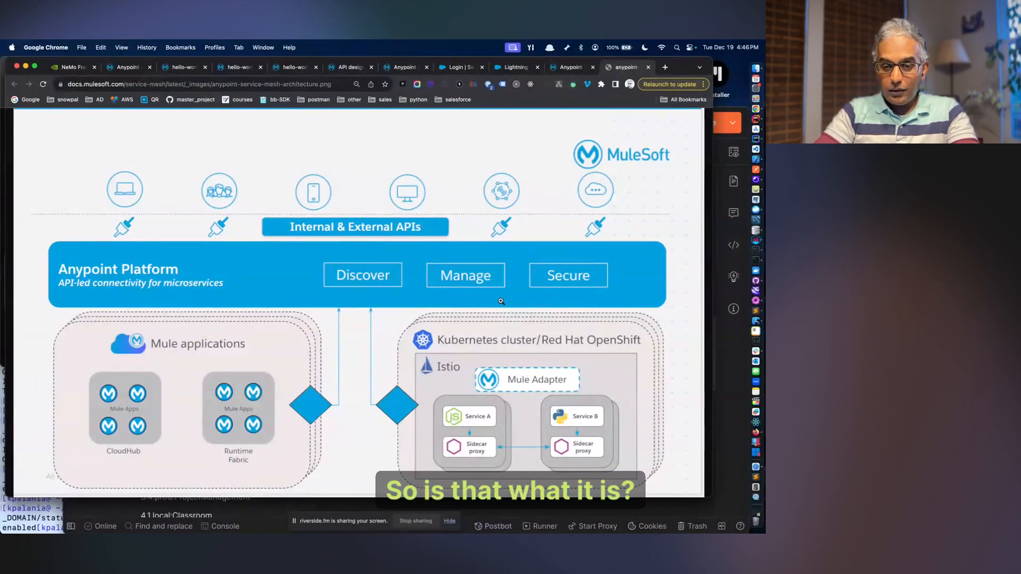
- Search the web for "istio mulesoft" in a new tab
key("cmd+t")
type("isti")
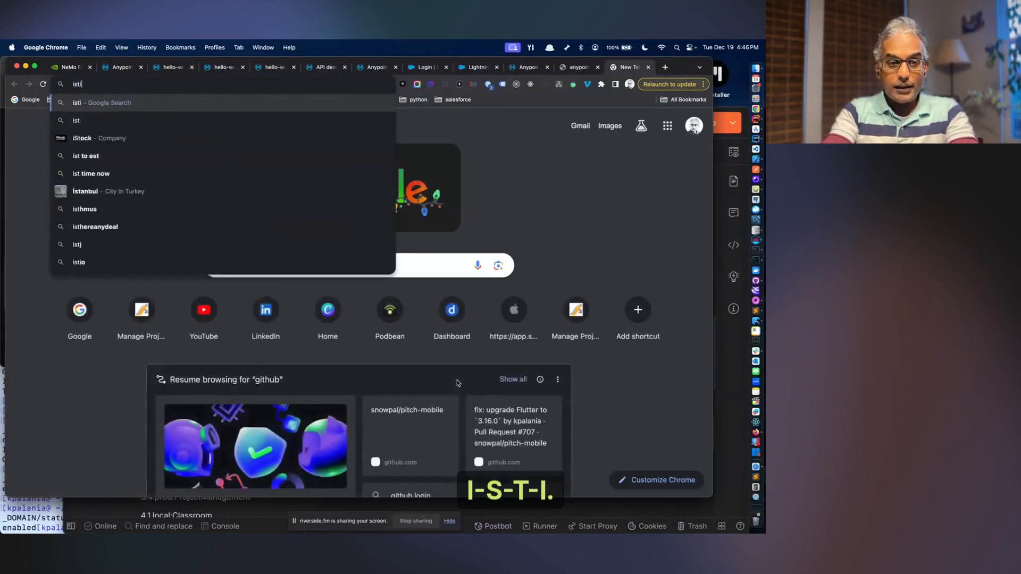
type("o mul")
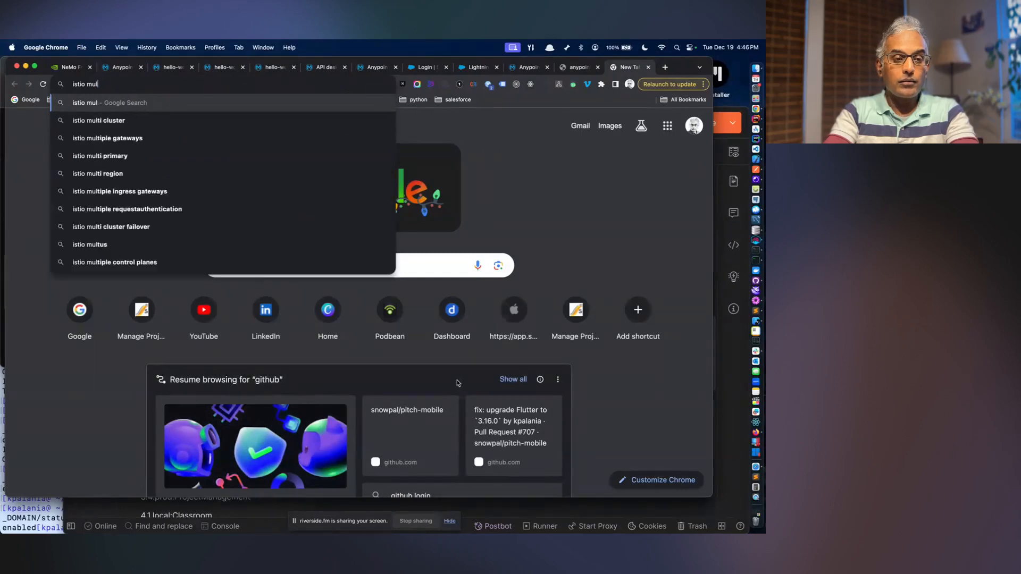
type("esfoft")
key("Return")
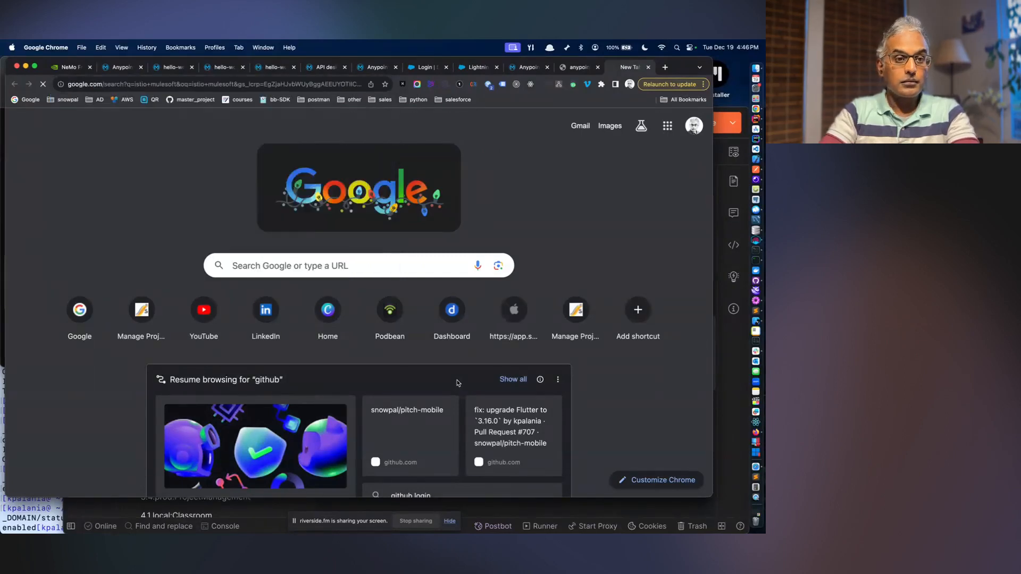
- Expand the related question "What is Istio used for?" in the search results and open Google Cloud's "What Is Istio?" page
scroll(417, 340, "down", 2)
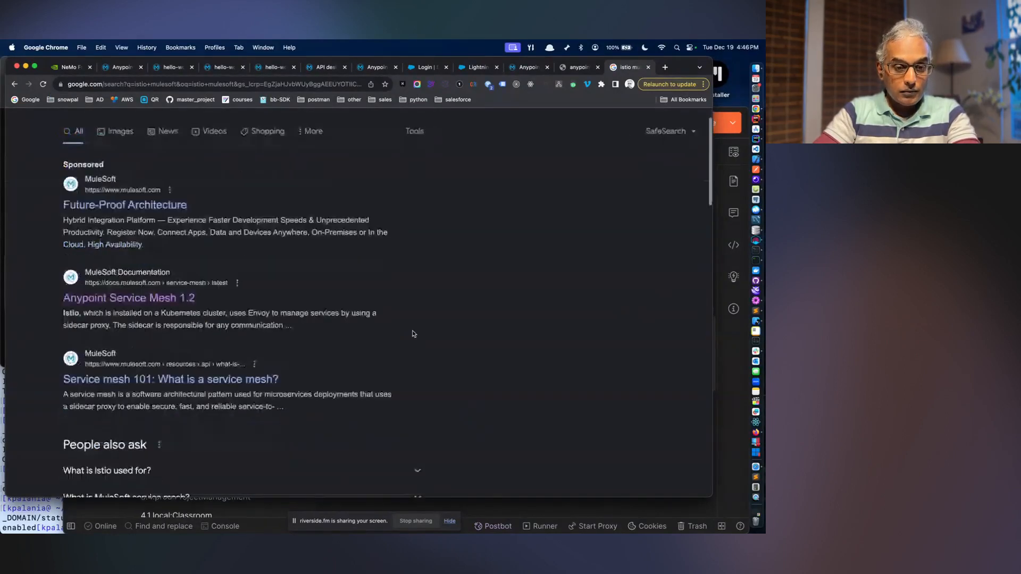
scroll(414, 333, "down", 3)
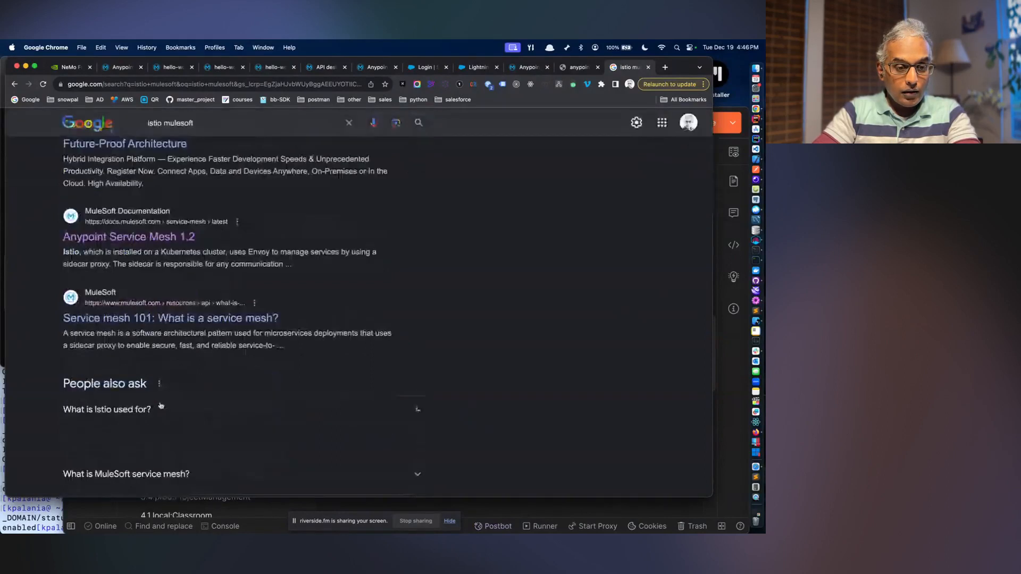
left_click(270, 393)
scroll(269, 383, "down", 3)
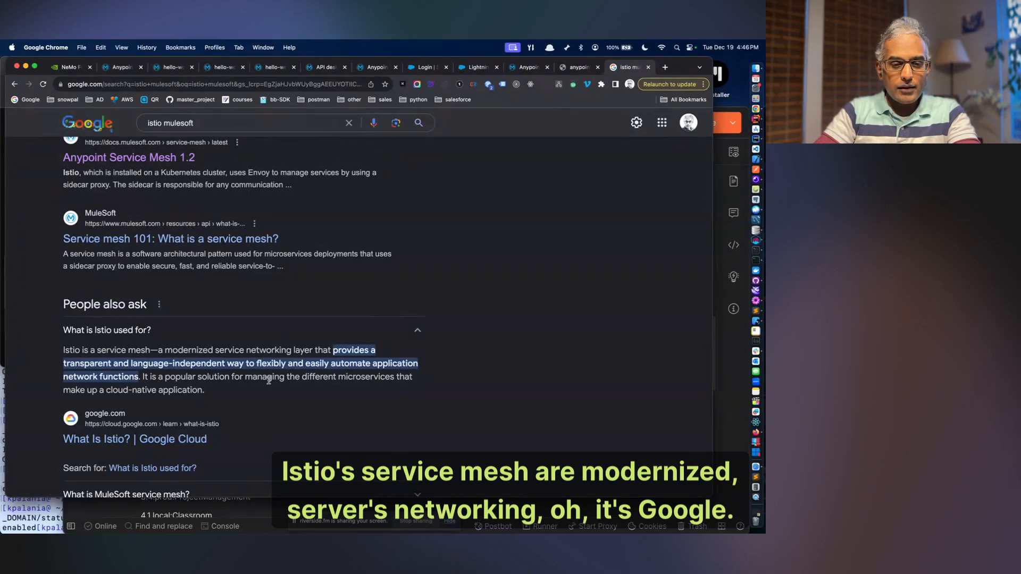
left_click(141, 441)
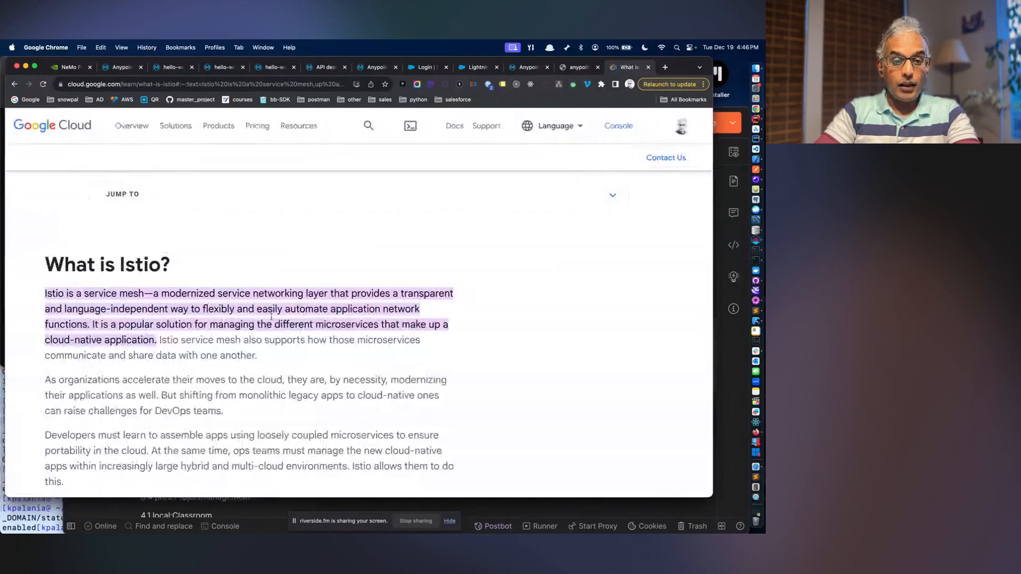
- Read the Google Cloud article through the section on Istio, Envoy and Kubernetes, and close it to return to the service mesh diagram
left_click_drag(176, 293, 315, 291)
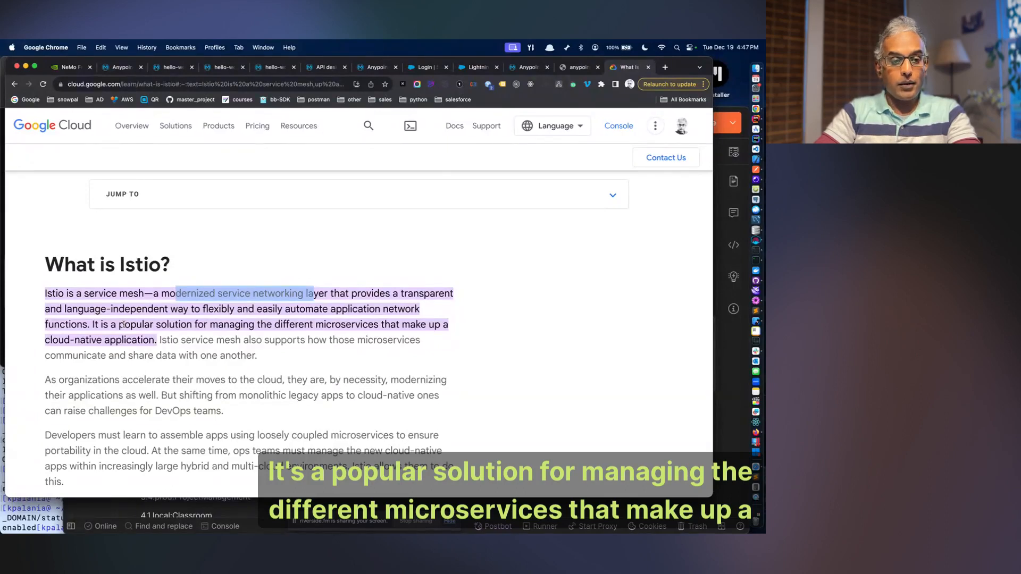
scroll(122, 325, "down", 15)
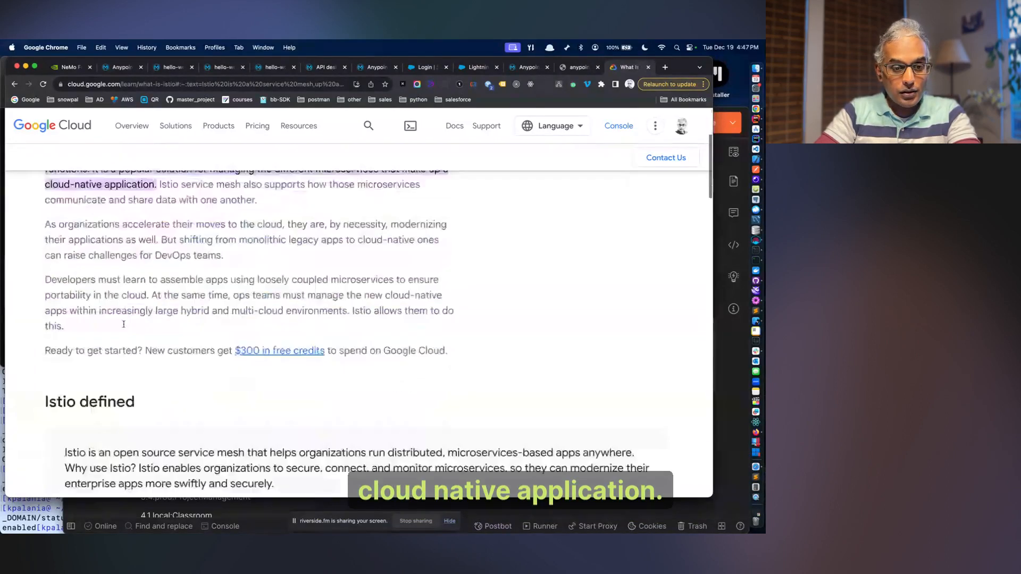
scroll(124, 327, "down", 6)
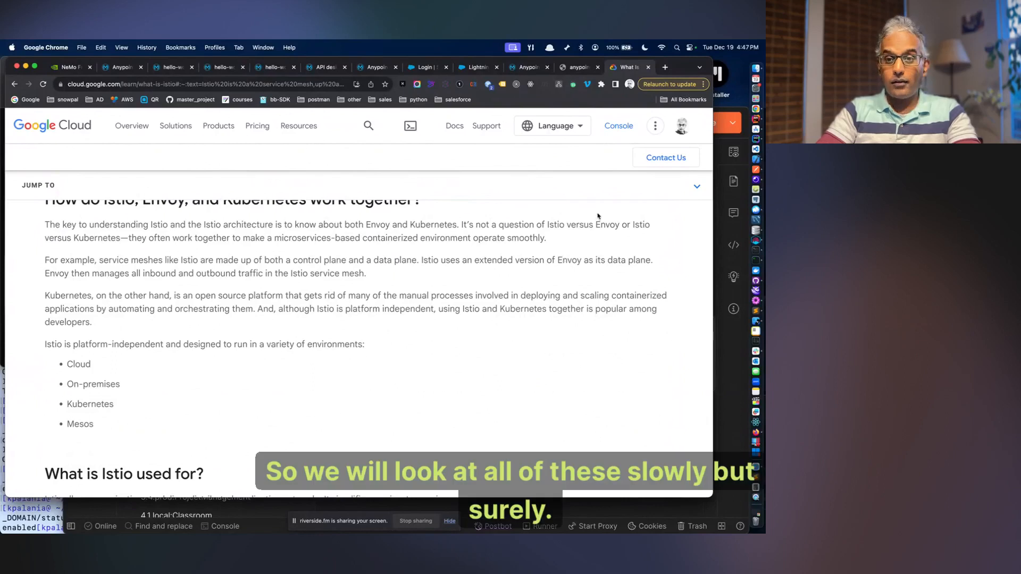
left_click(649, 70)
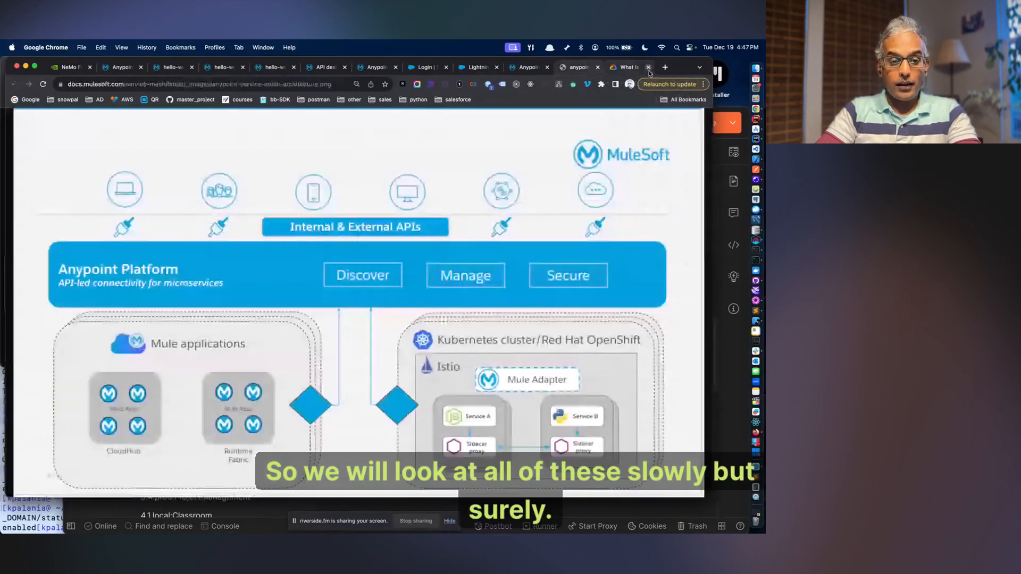
left_click(648, 67)
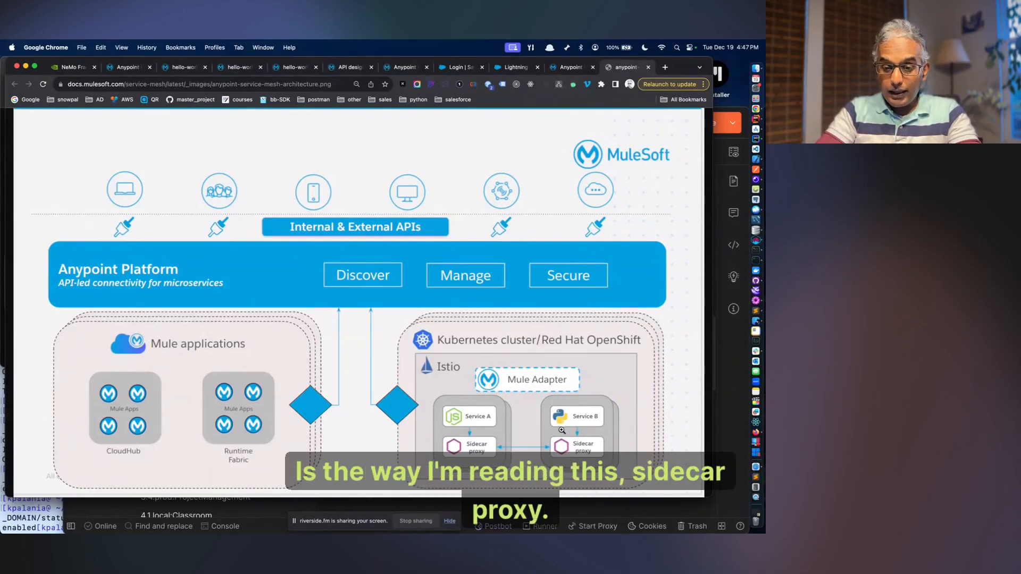
- Search the web for "sidecar proxy" in a new tab and look through the results for an Istio page
key("super+t")
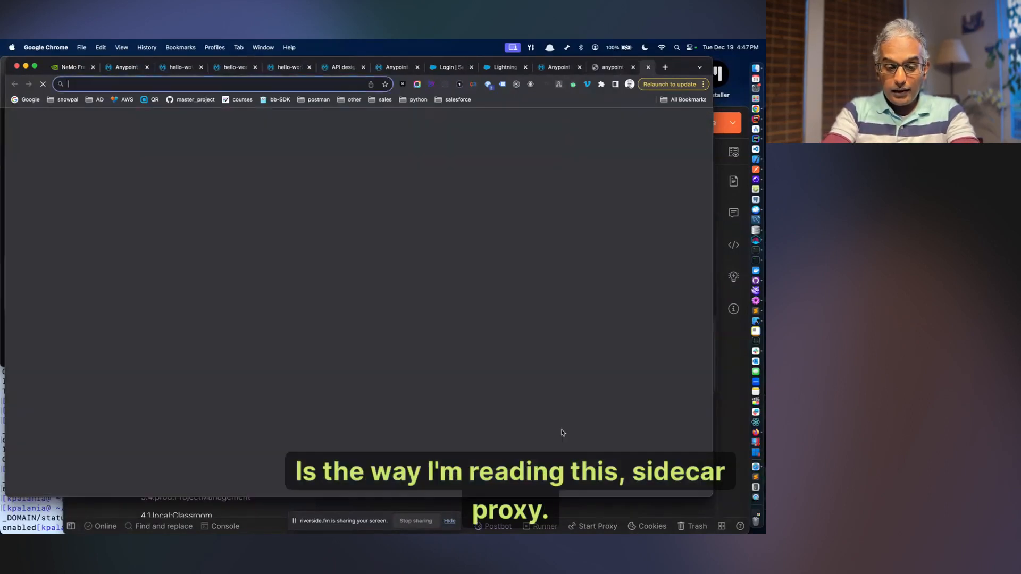
type("sidecar proxy")
key("Return")
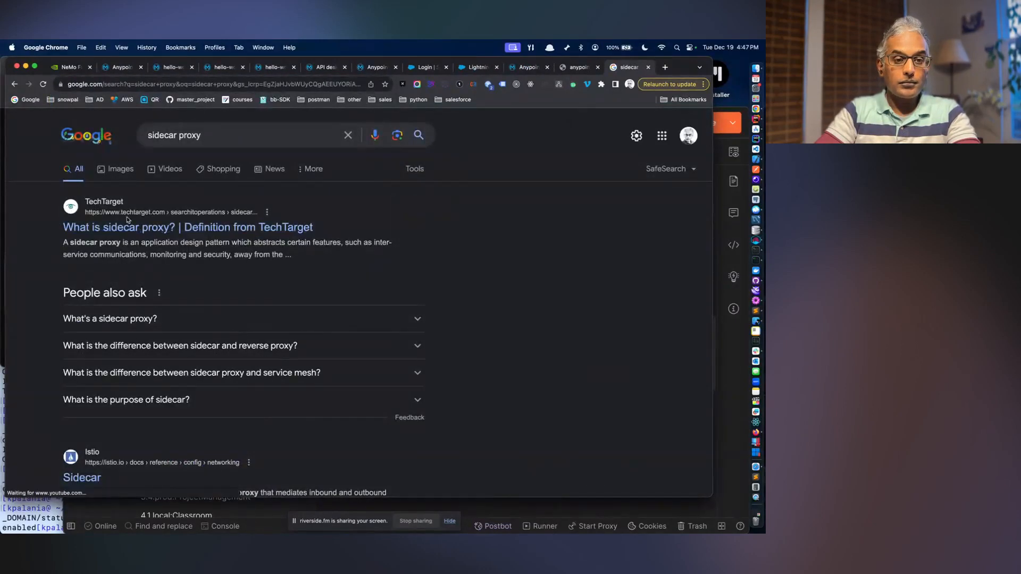
scroll(143, 255, "down", 3)
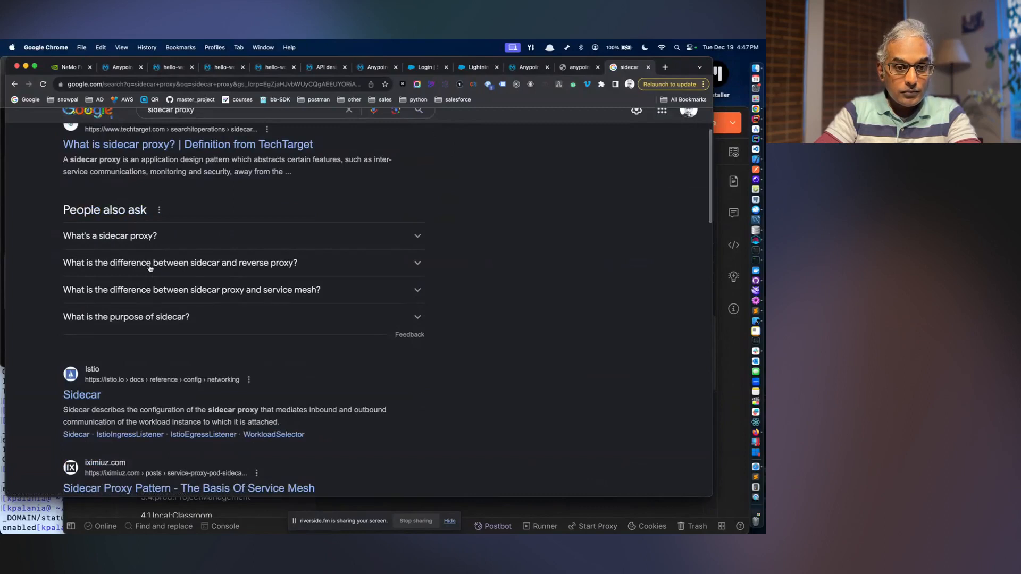
scroll(150, 268, "down", 2)
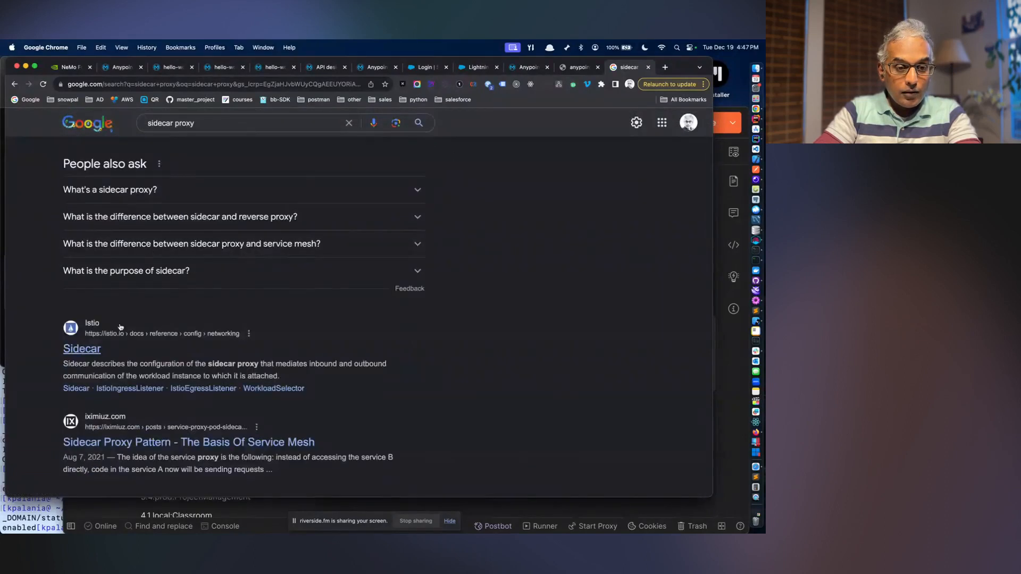
- Open Istio's Sidecar reference page and highlight the key phrases on sidecar configuration and the workload instance in its first paragraph
left_click(79, 350)
scroll(306, 345, "down", 3)
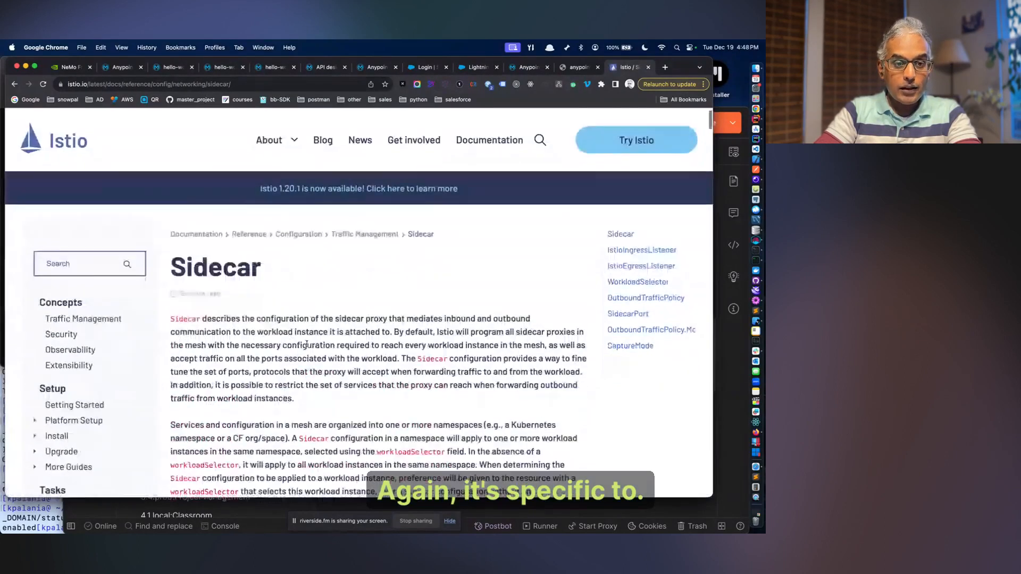
left_click_drag(210, 259, 358, 267)
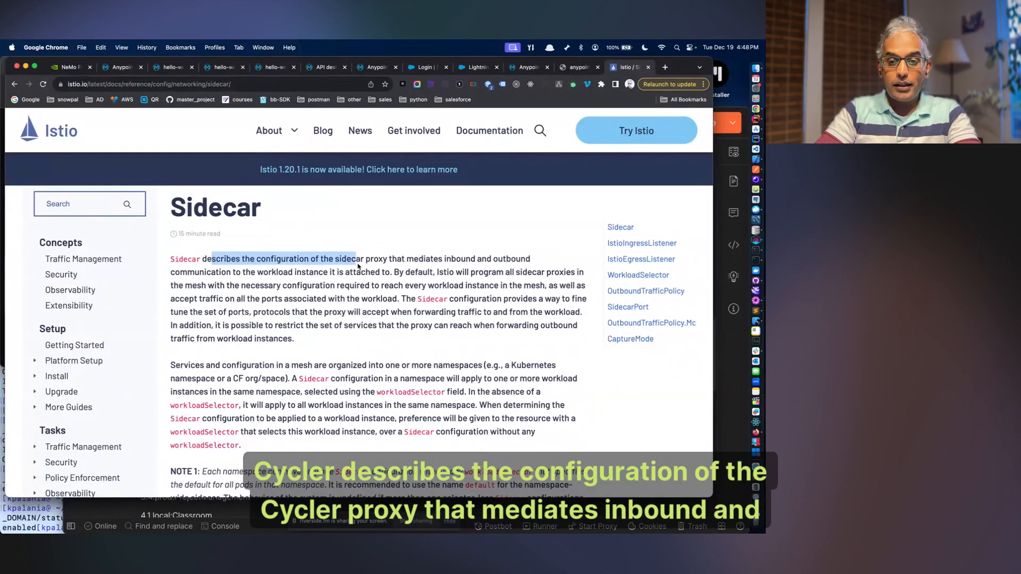
left_click_drag(268, 272, 328, 274)
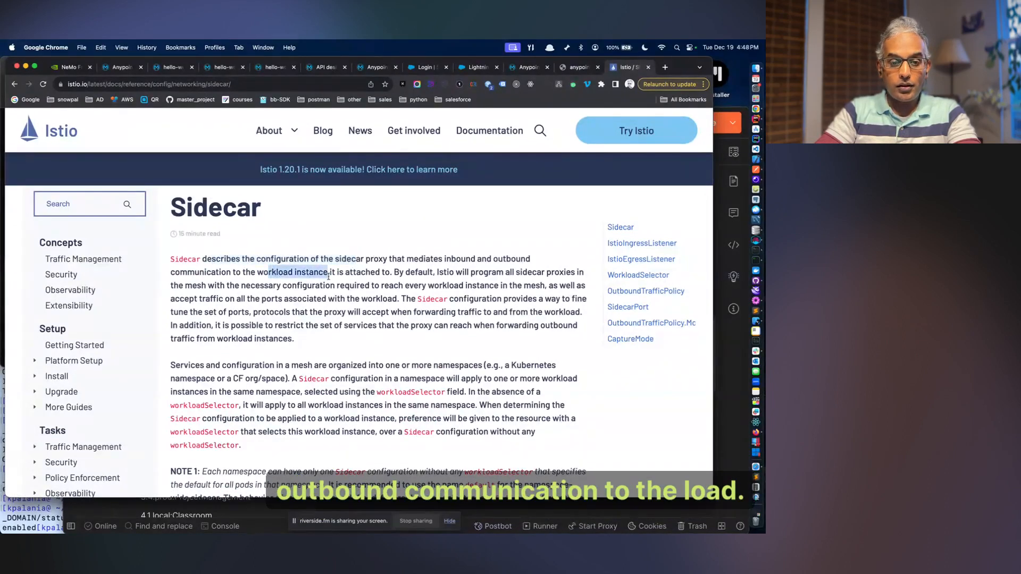
- Go to the Istio home page, read down to "The Istio service mesh" section, and return to the start of the page
left_click(70, 129)
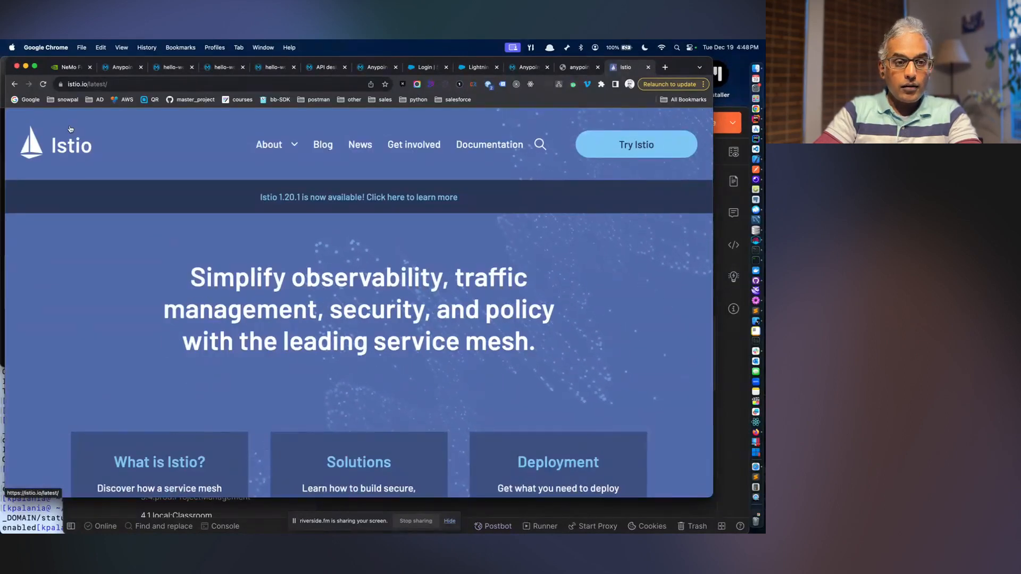
scroll(169, 236, "down", 1)
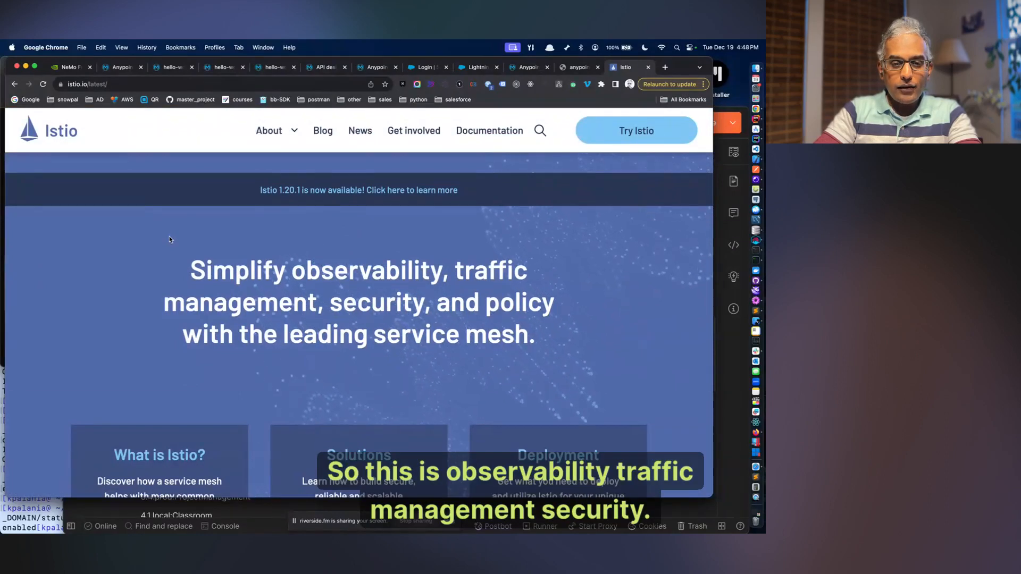
scroll(170, 237, "down", 3)
scroll(170, 236, "down", 3)
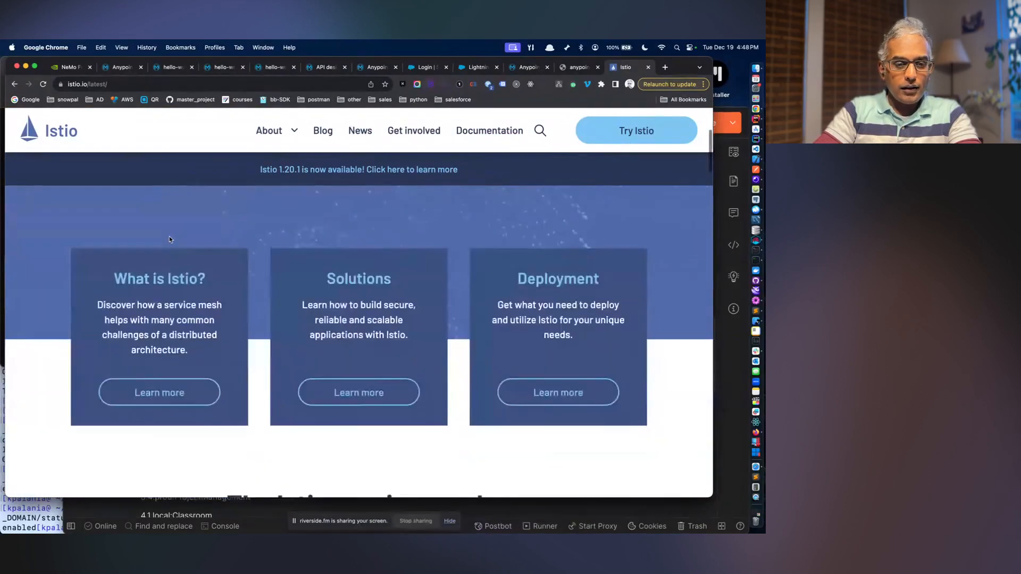
scroll(169, 237, "down", 4)
scroll(169, 238, "down", 2)
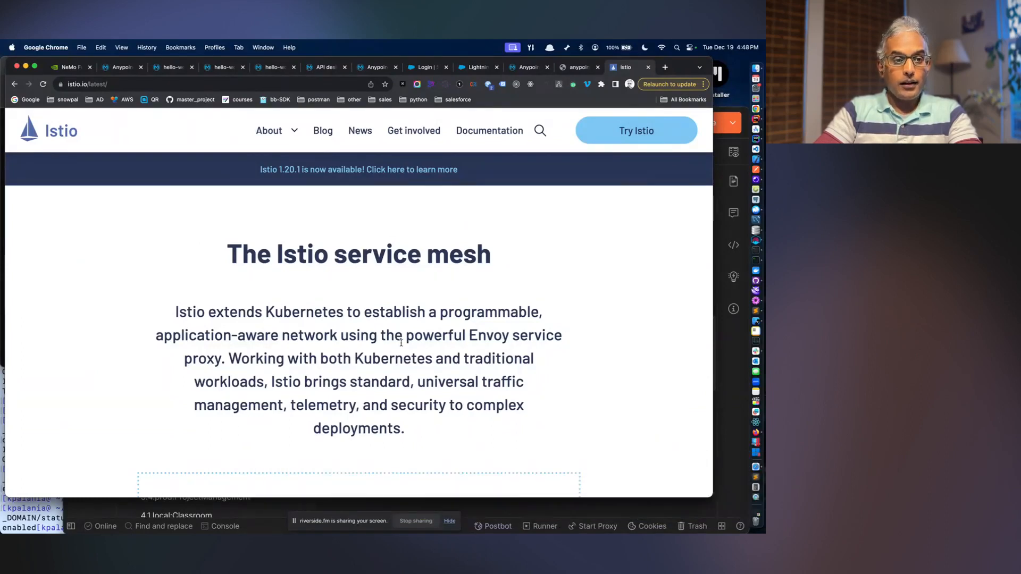
scroll(401, 343, "up", 10)
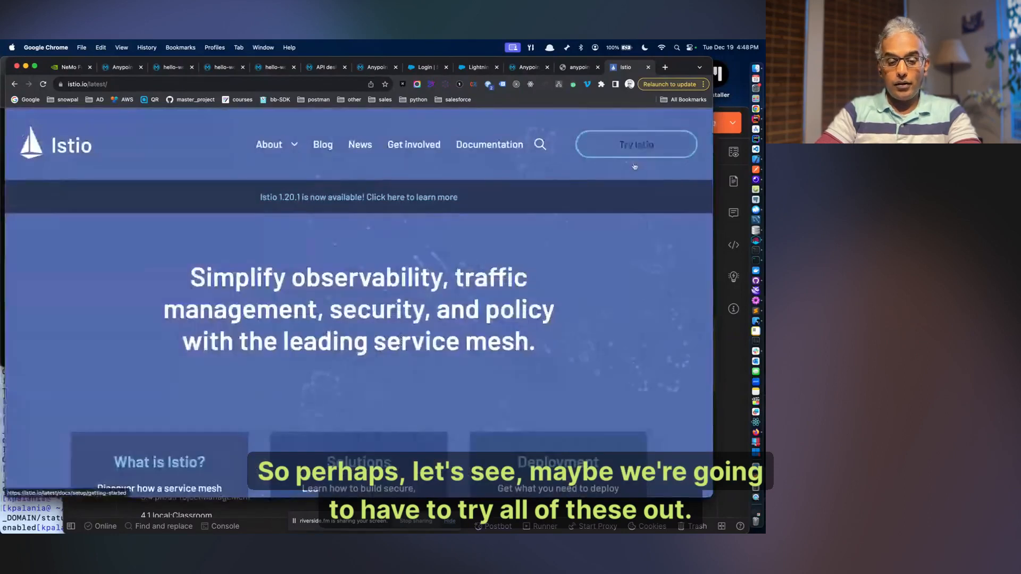
- Search for "istio google cloud" in a new tab, open the "What is Istio?" article and highlight part of its opening definition
key("super+t")
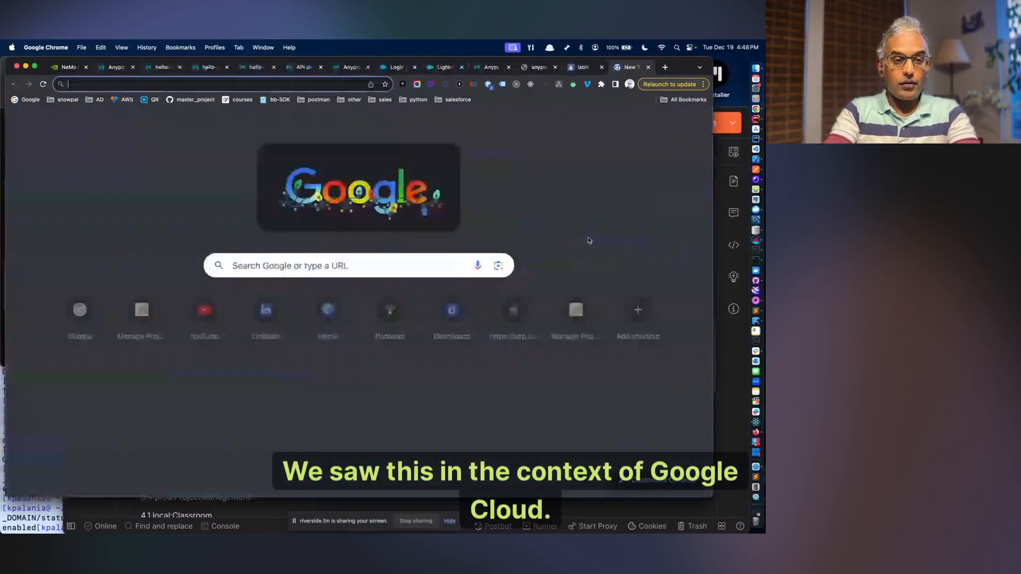
type("istio google cloud")
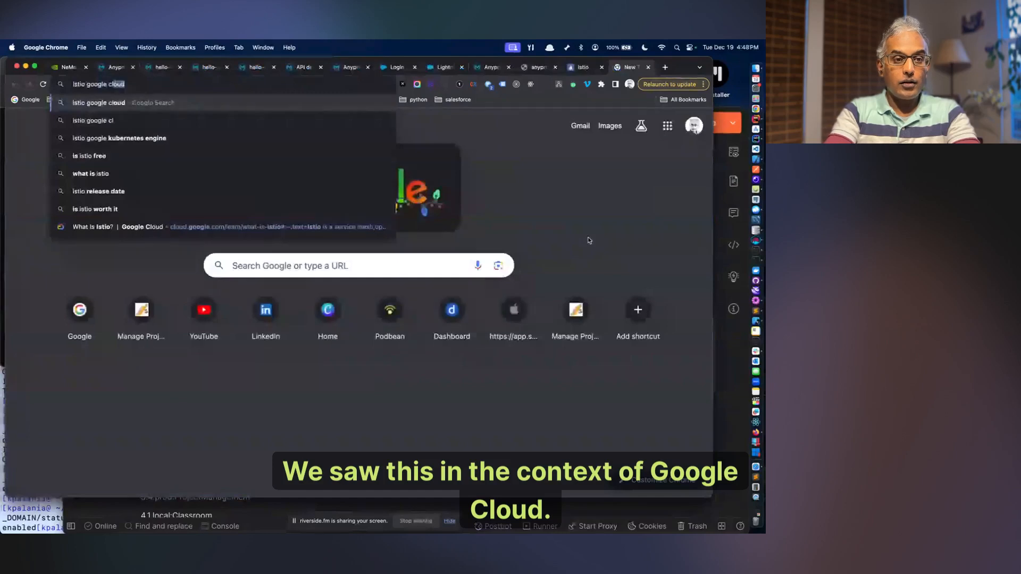
key("Return")
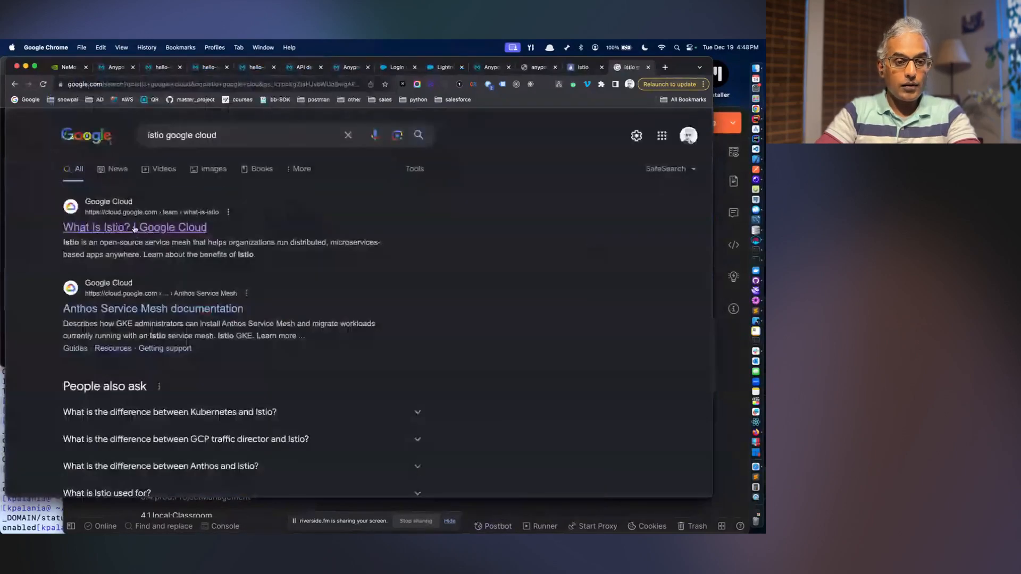
left_click(134, 227)
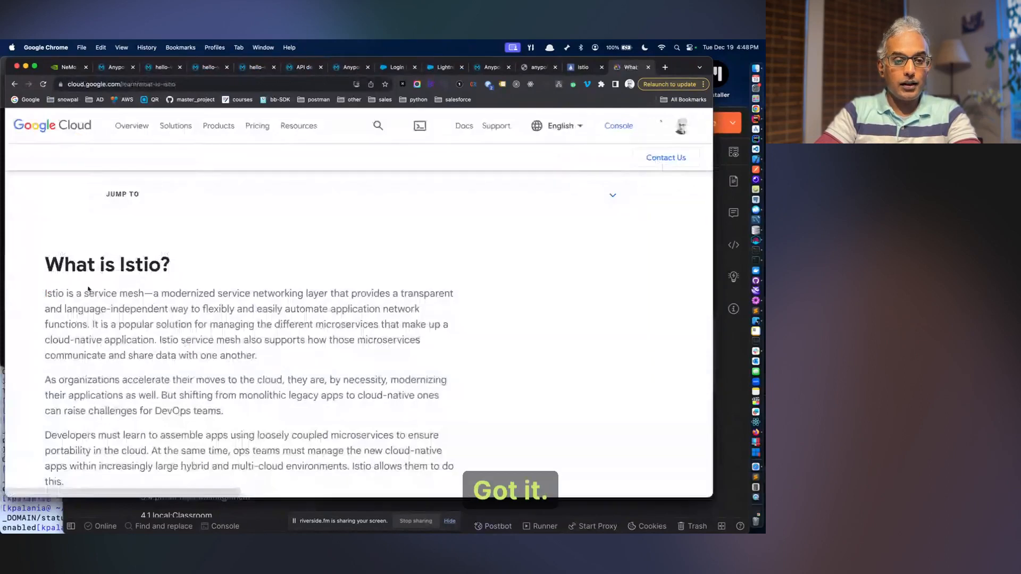
left_click_drag(84, 294, 205, 304)
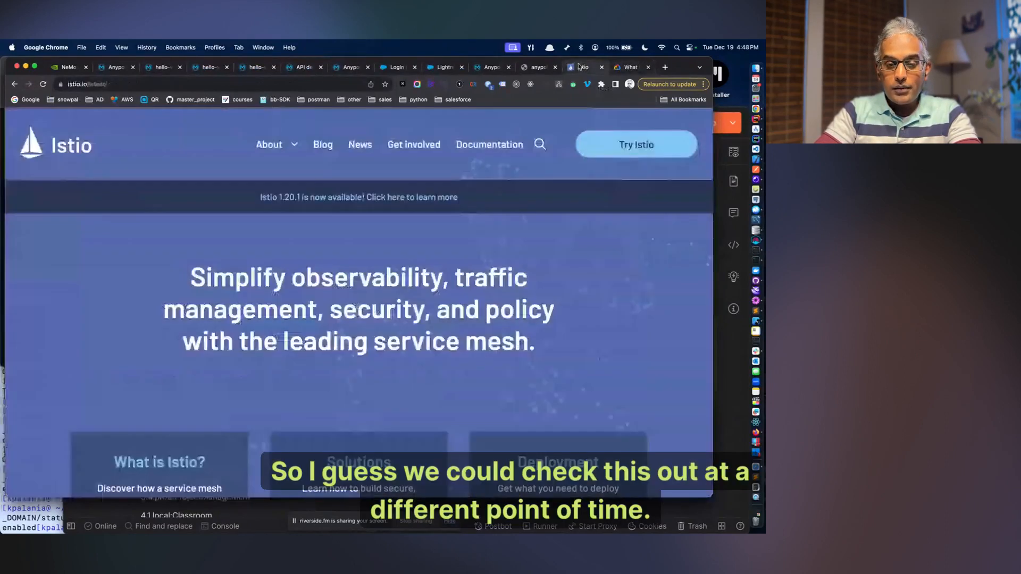
- Return to the Istio home page and examine the service mesh description and the diagram of Envoy proxies and the Istio control plane
left_click(580, 67)
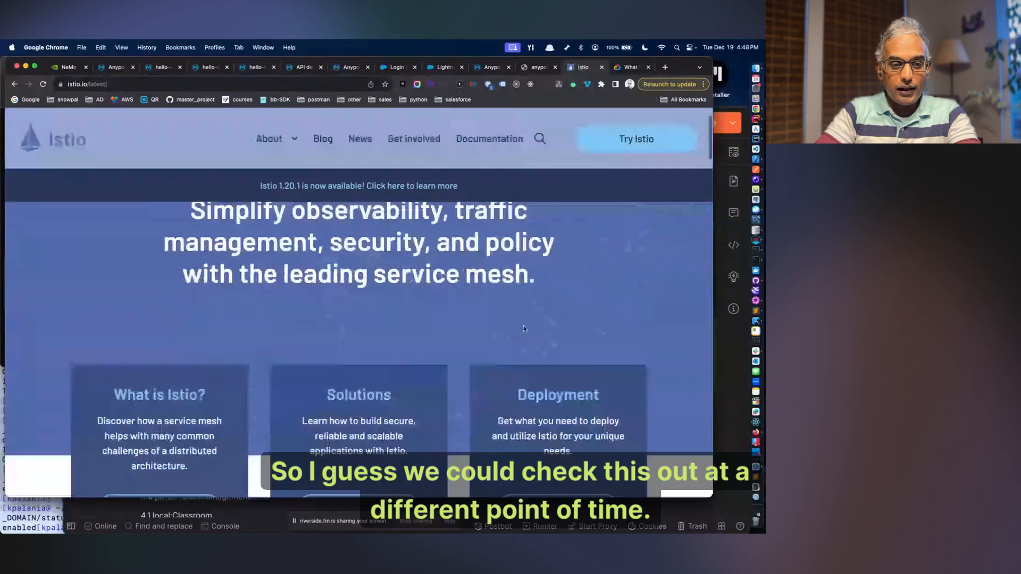
scroll(523, 328, "down", 3)
scroll(524, 329, "down", 4)
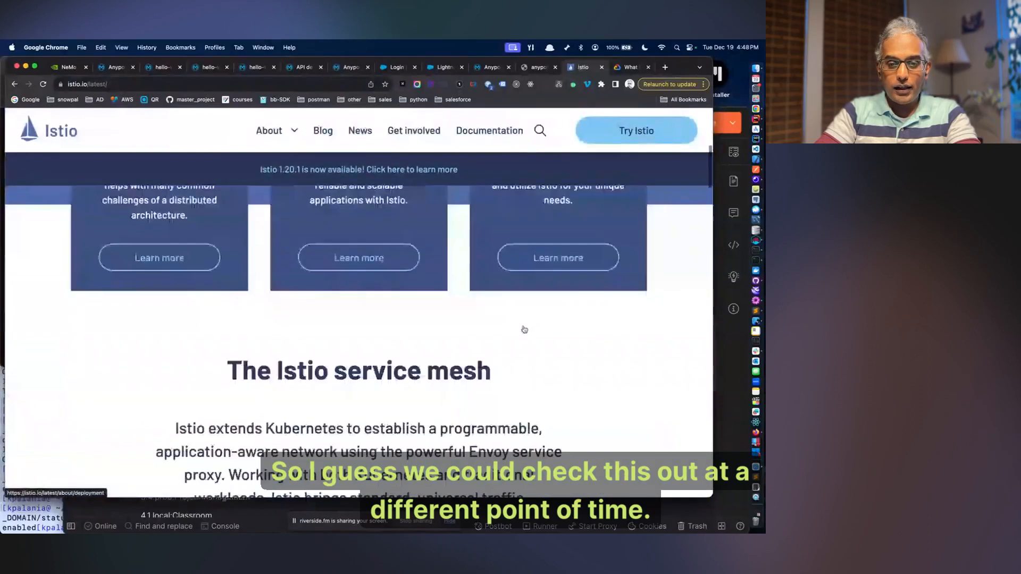
scroll(524, 327, "down", 2)
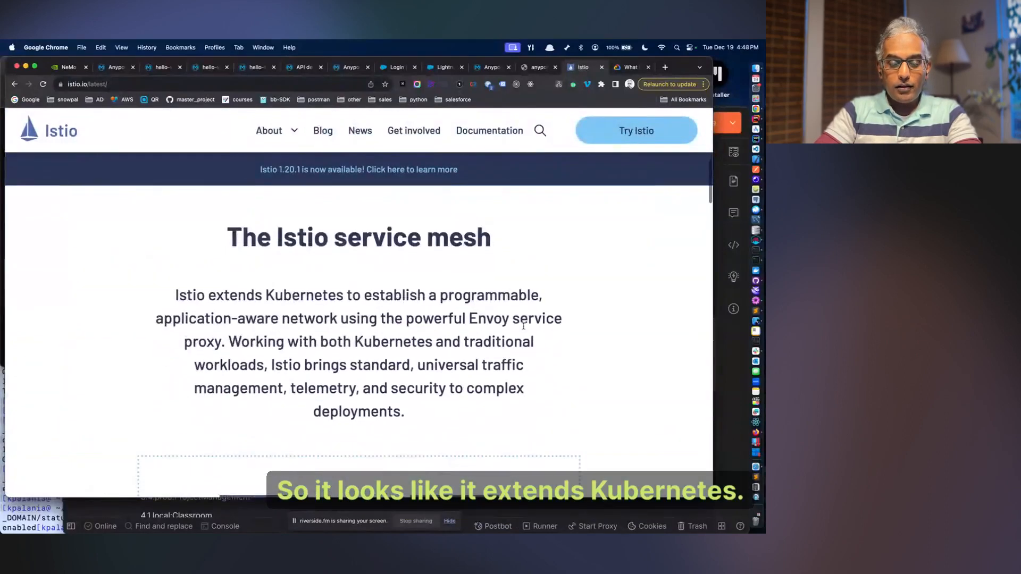
scroll(524, 327, "down", 6)
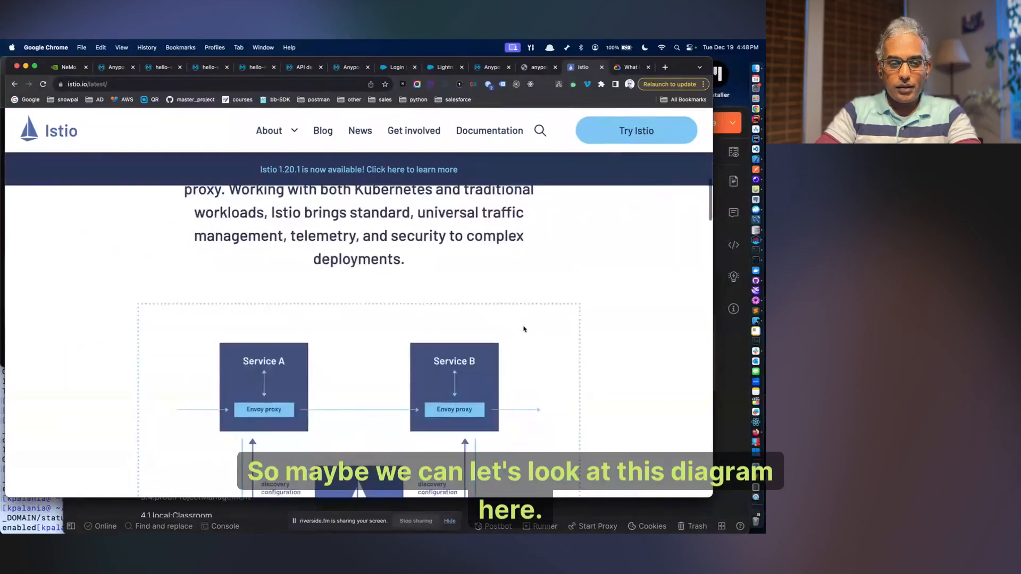
scroll(524, 329, "up", 1)
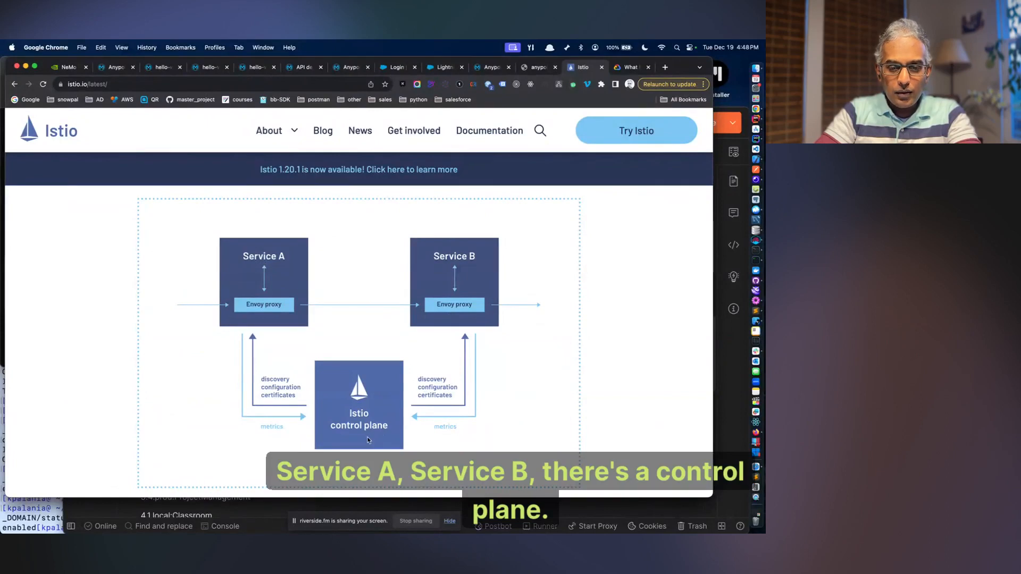
scroll(367, 439, "down", 3)
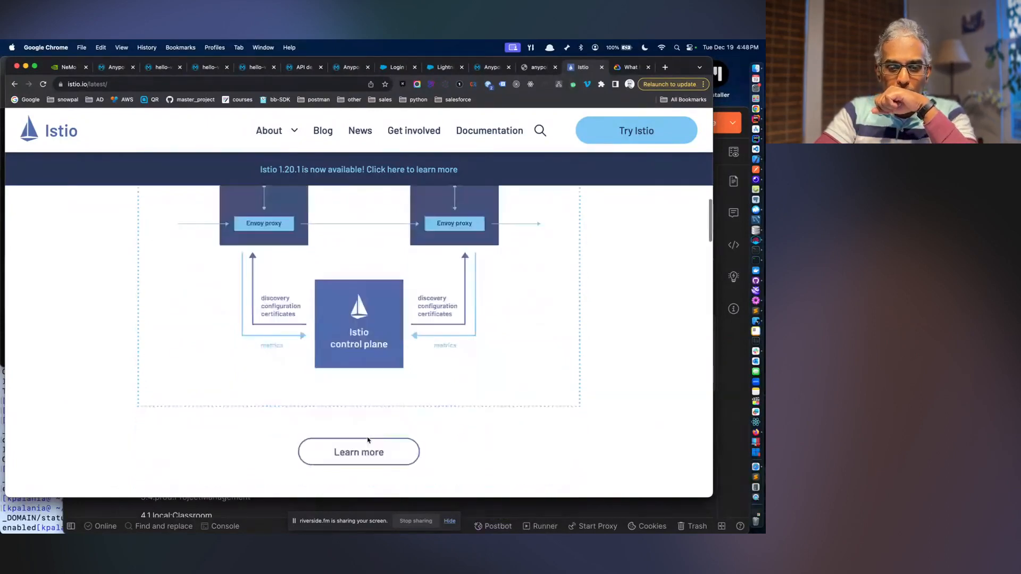
scroll(368, 440, "down", 1)
scroll(368, 440, "up", 7)
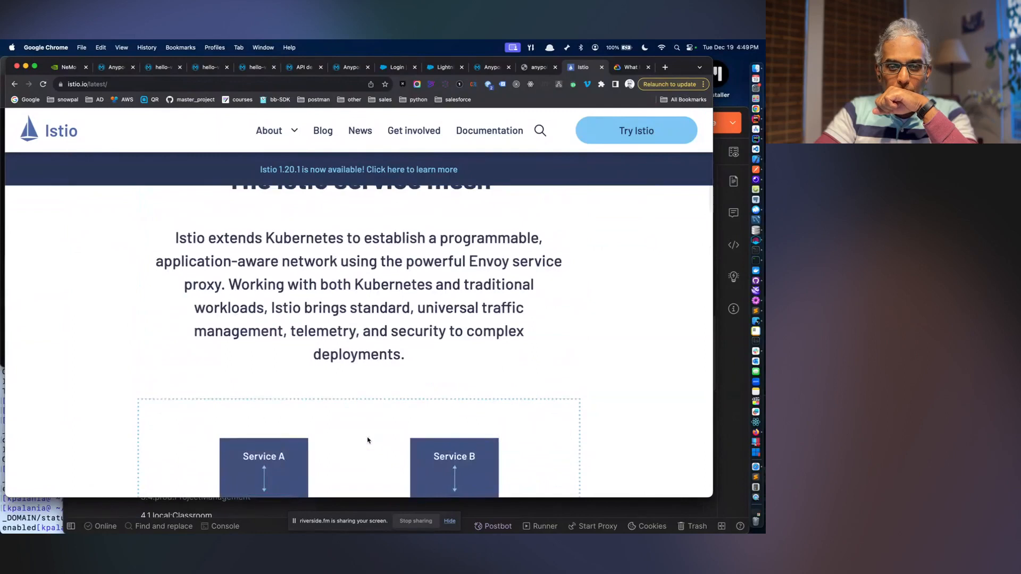
scroll(307, 265, "down", 1)
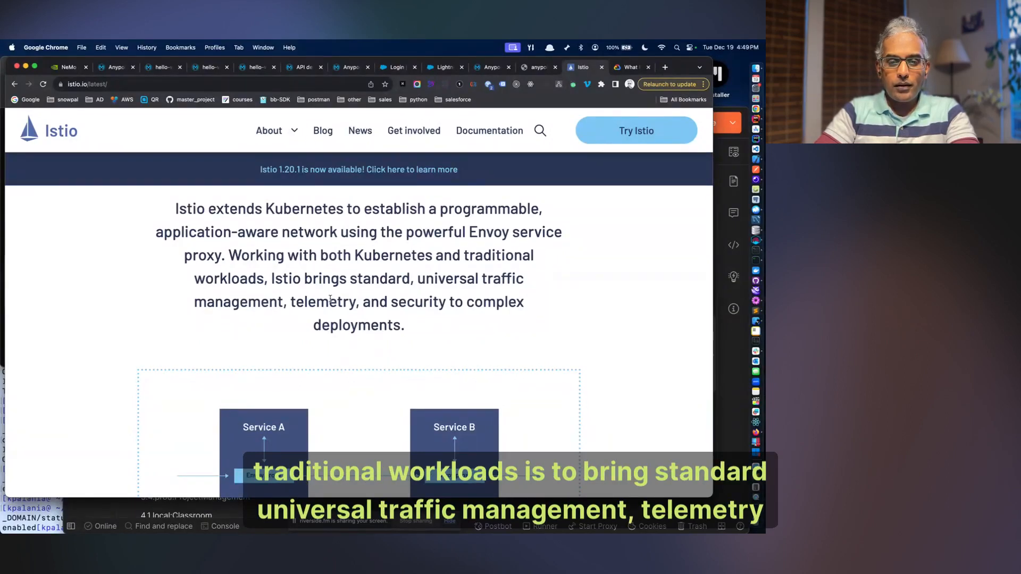
scroll(330, 300, "down", 5)
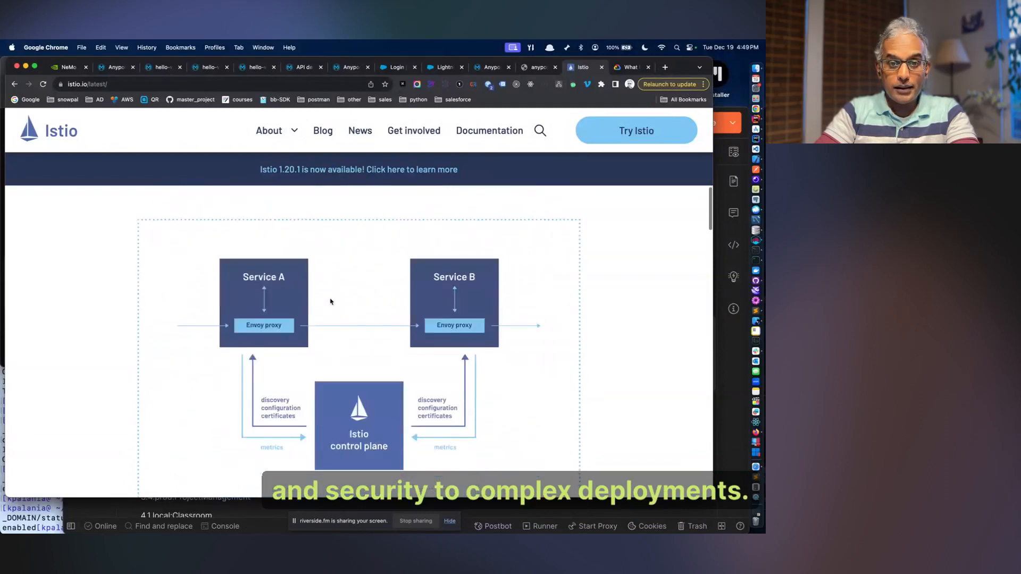
- Examine the rest of the Istio home page, from the control plane diagram through Concepts and Solutions to Istio Providers
scroll(330, 302, "up", 3)
scroll(330, 301, "down", 6)
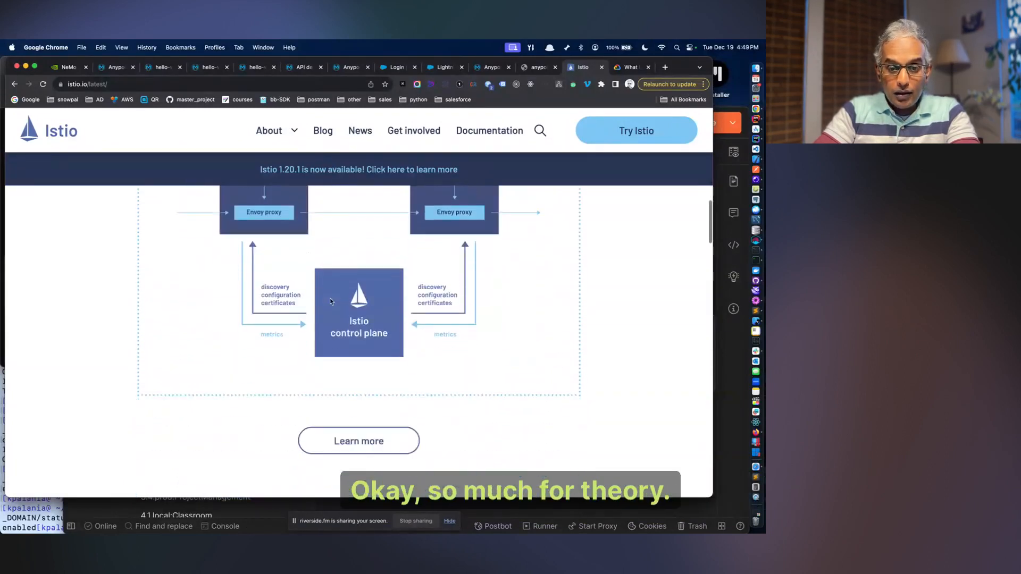
scroll(330, 300, "down", 10)
scroll(330, 302, "up", 8)
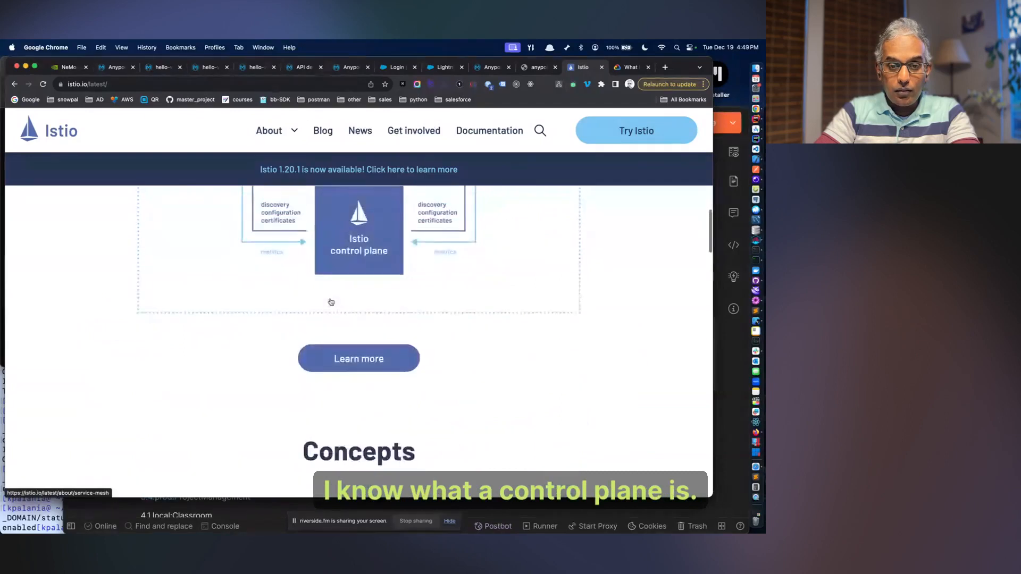
scroll(331, 302, "down", 8)
scroll(331, 301, "up", 3)
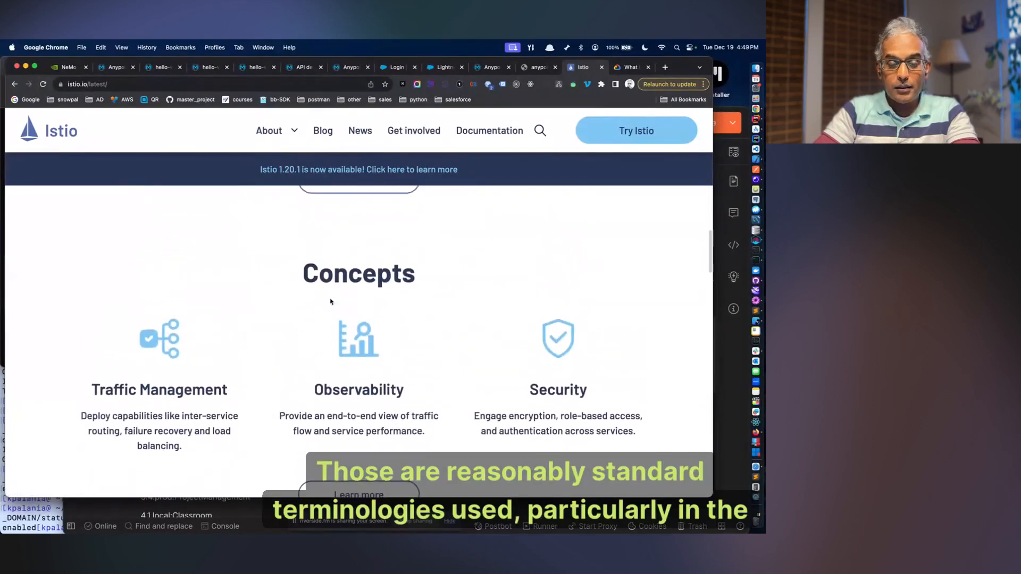
scroll(330, 301, "up", 3)
scroll(330, 302, "down", 5)
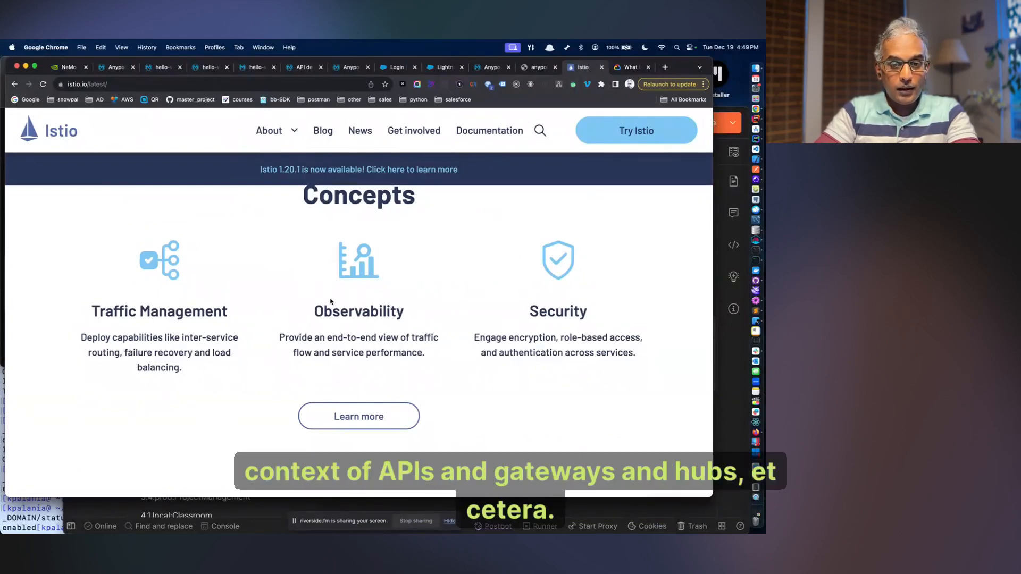
scroll(330, 301, "down", 3)
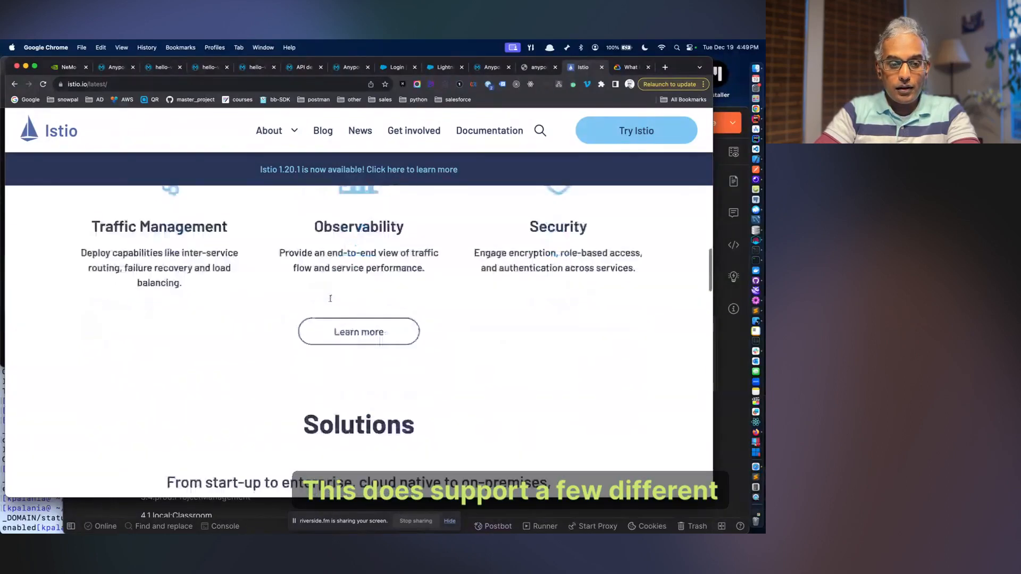
scroll(330, 298, "down", 10)
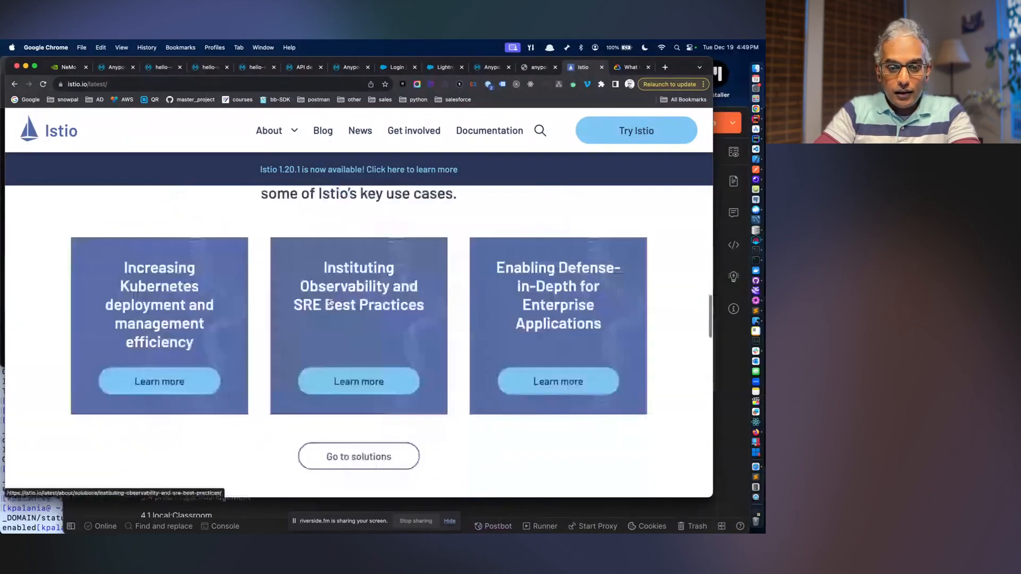
scroll(330, 301, "down", 3)
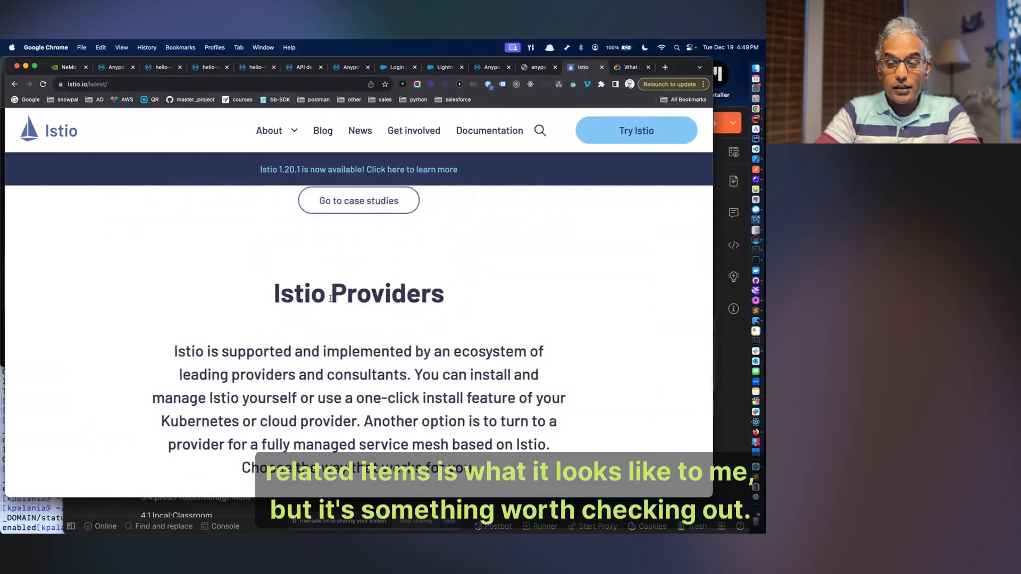
- Close the Istio home page and the Google Cloud article, and return to the architecture section of the Anypoint Service Mesh documentation
left_click(603, 68)
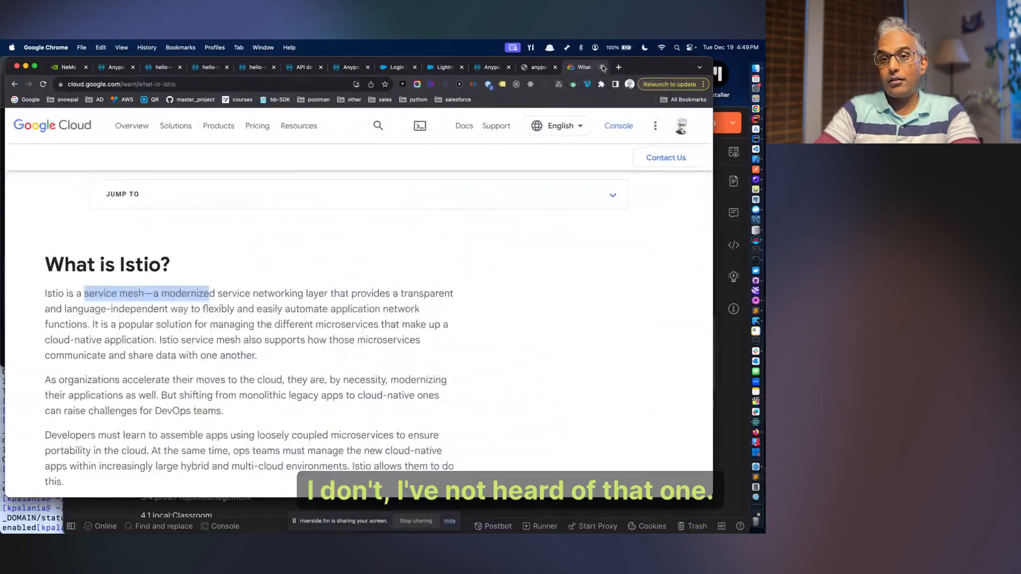
left_click(601, 67)
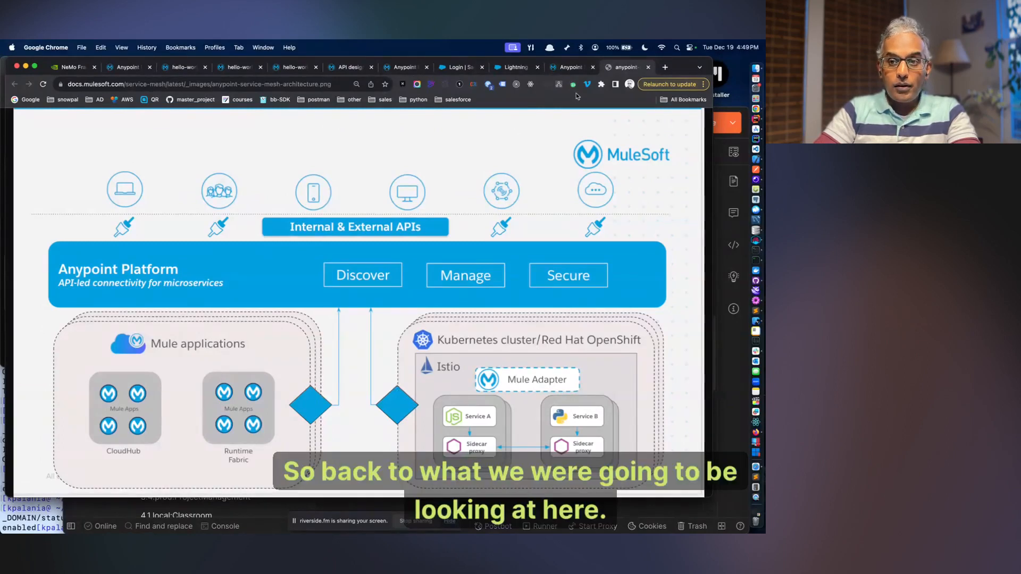
left_click(553, 70)
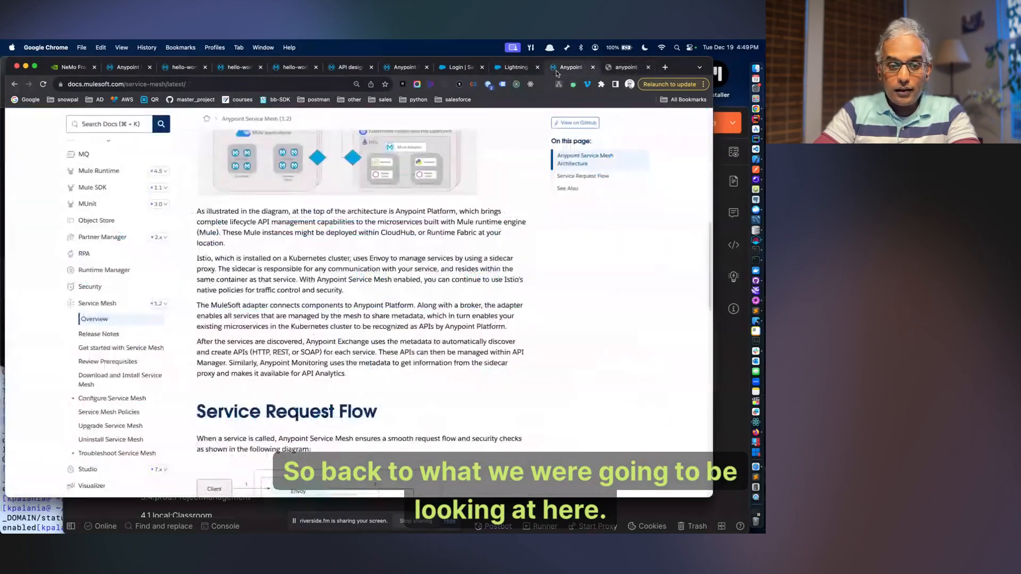
scroll(525, 335, "up", 5)
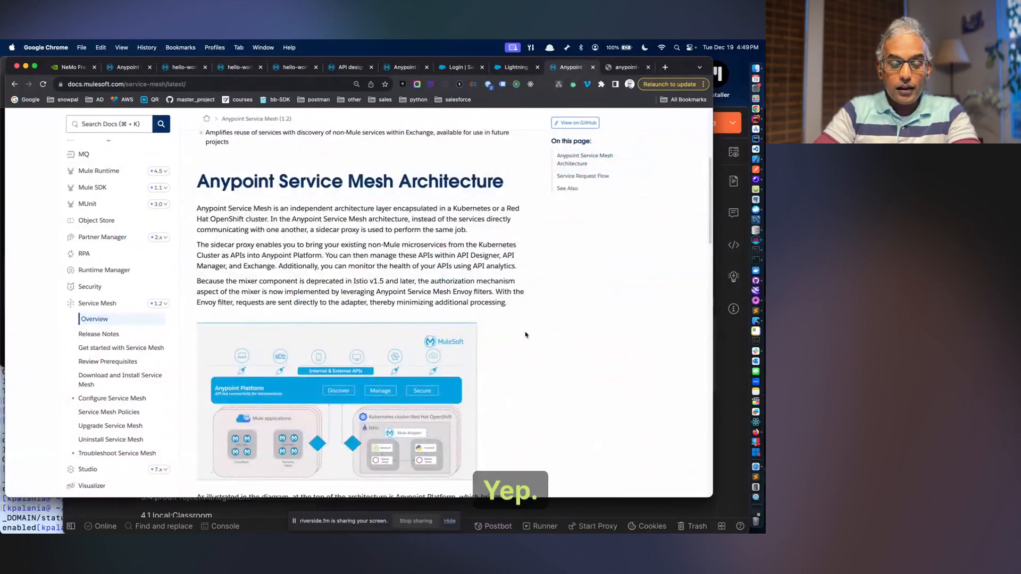
- Open the Service Request Flow diagram in its own tab and view it together with the Anypoint Service Mesh architecture diagram
scroll(525, 335, "down", 10)
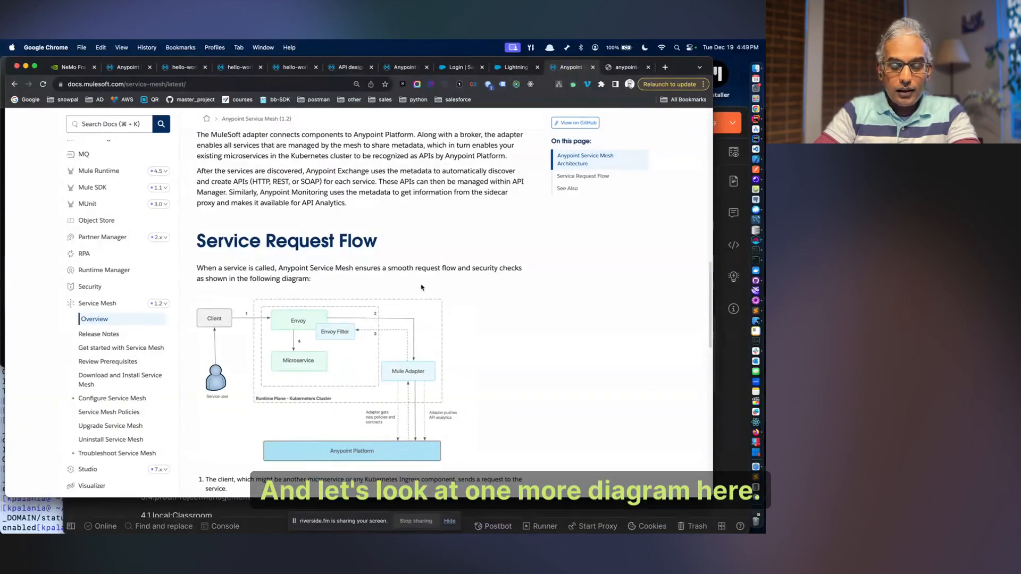
right_click(368, 349)
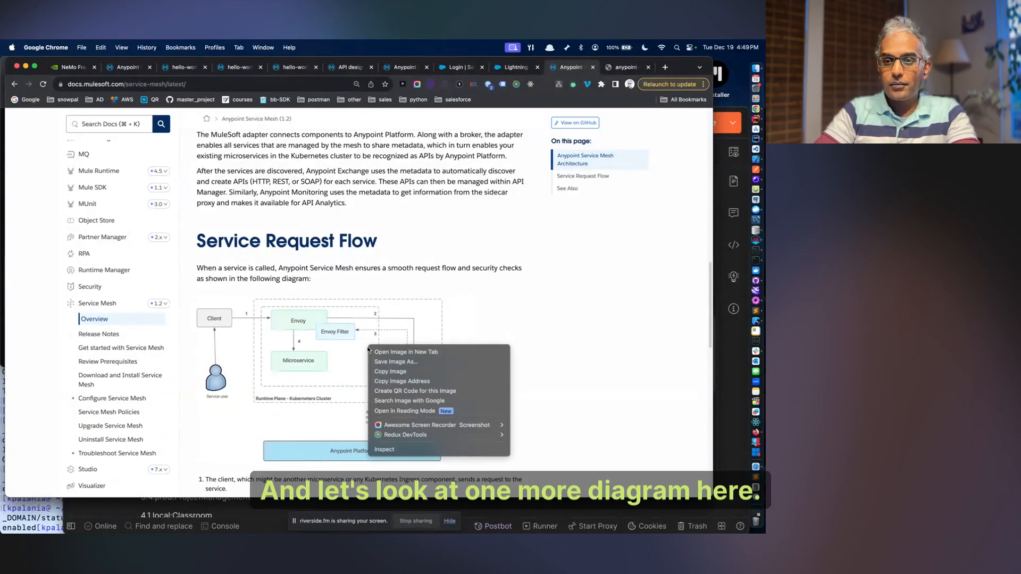
left_click(394, 352)
left_click(616, 70)
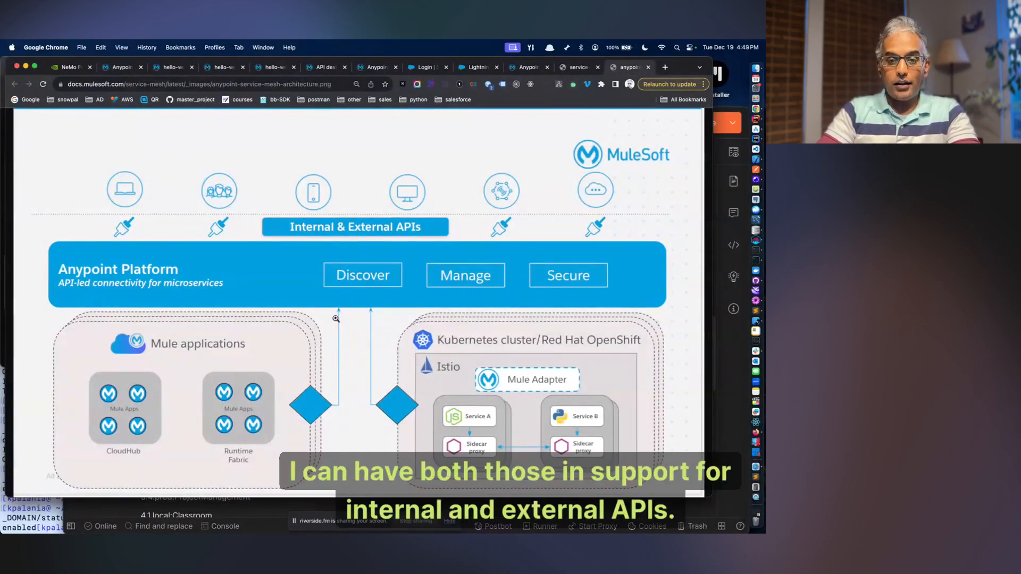
left_click(573, 68)
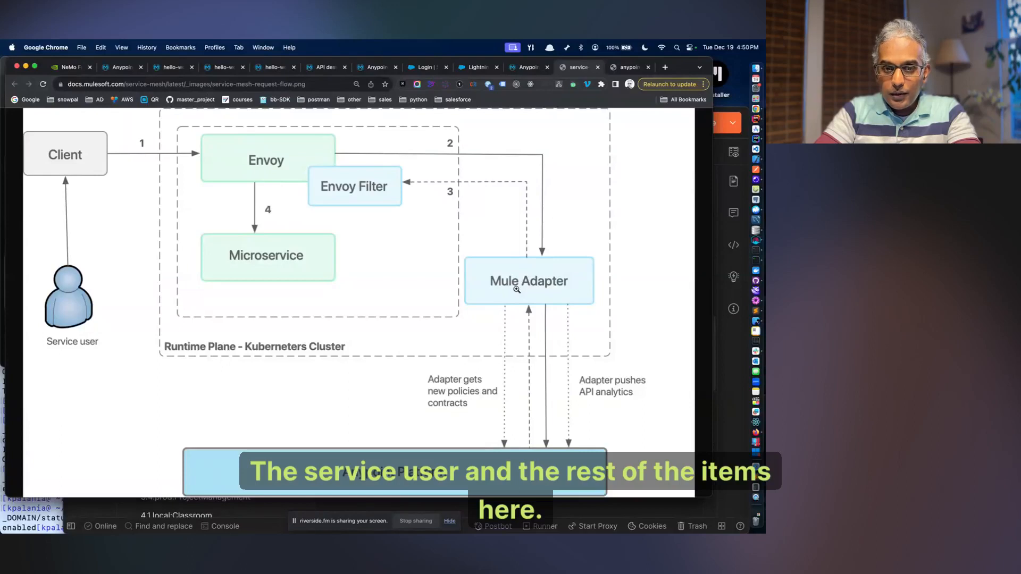
- Return to the Anypoint Service Mesh documentation, enlarge the page to 125%, and read the numbered steps under the Service Request Flow diagram
left_click(528, 68)
scroll(460, 262, "down", 5)
scroll(460, 262, "up", 1)
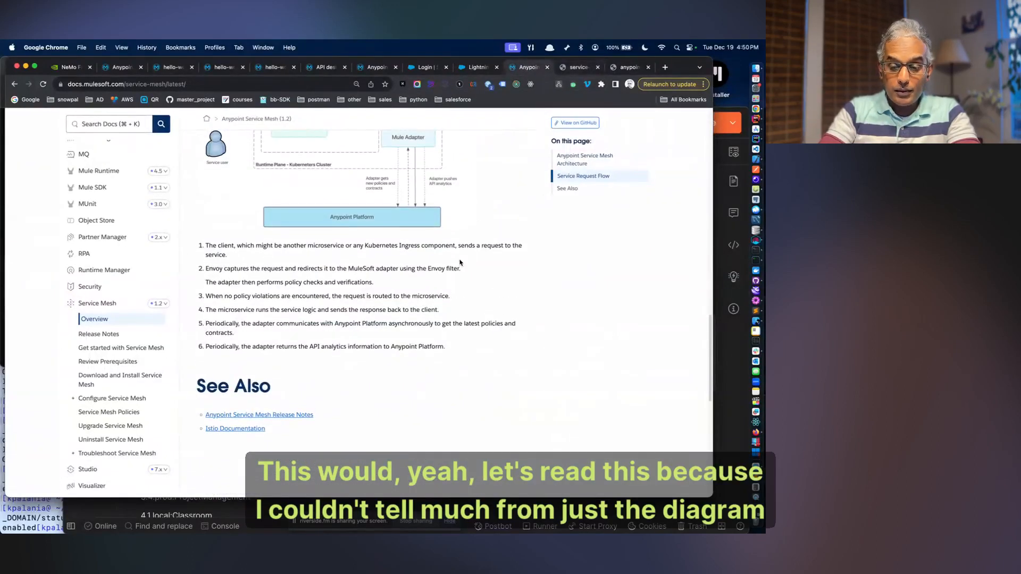
key("super+equal")
key("super+equal")
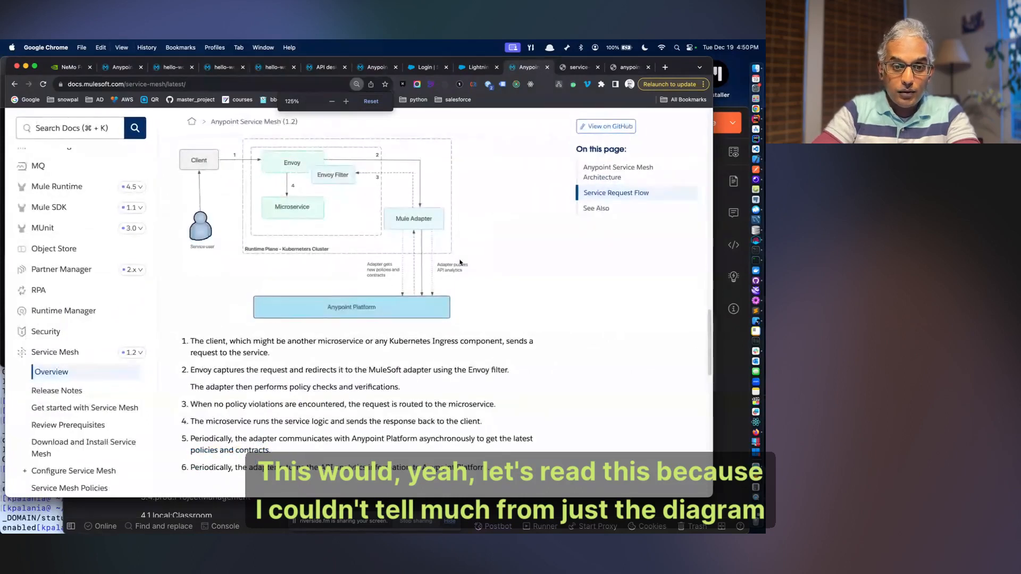
scroll(459, 260, "down", 1)
scroll(197, 328, "up", 1)
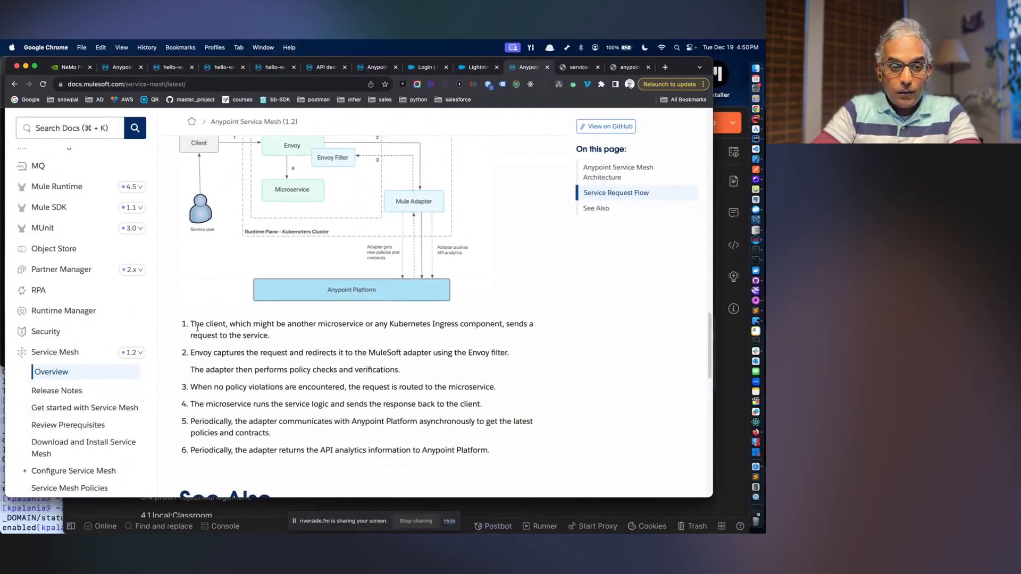
scroll(198, 327, "up", 2)
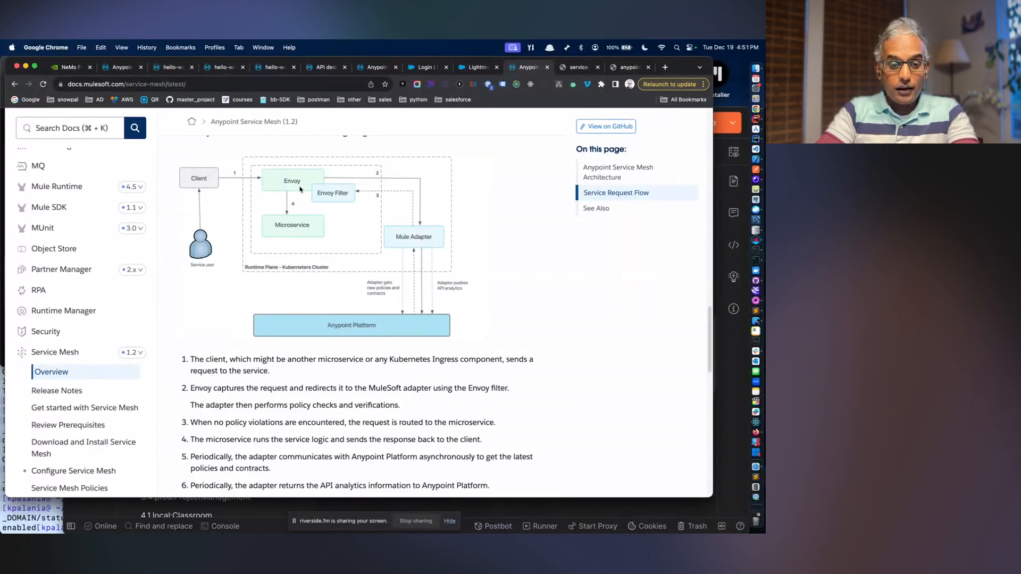
- Search the web for "mulesoft envoy" in a new tab, look through the results, and close that tab
key("super+t")
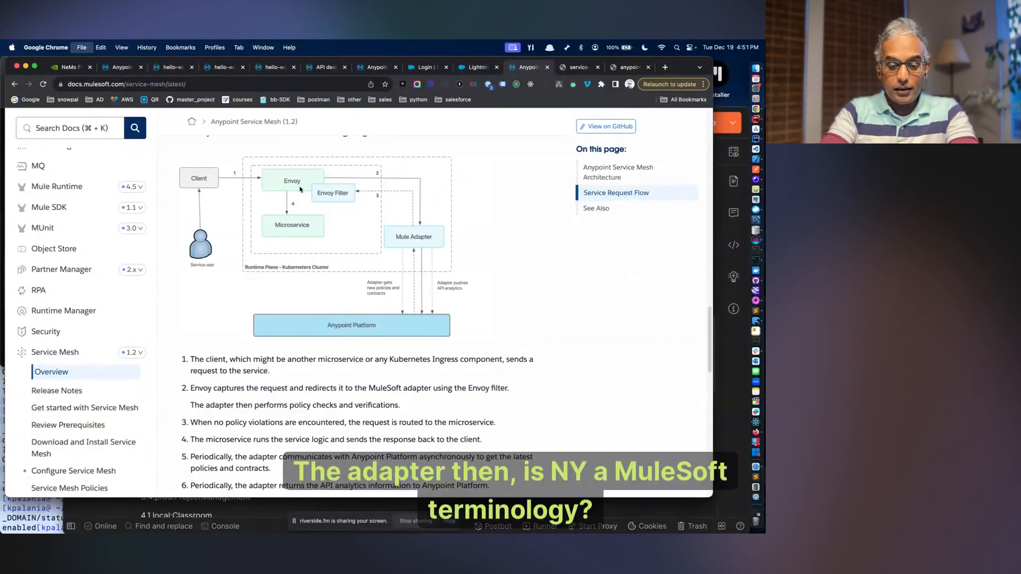
type("mulesfot e")
key("BackSpace")
key("BackSpace")
key("BackSpace")
key("BackSpace")
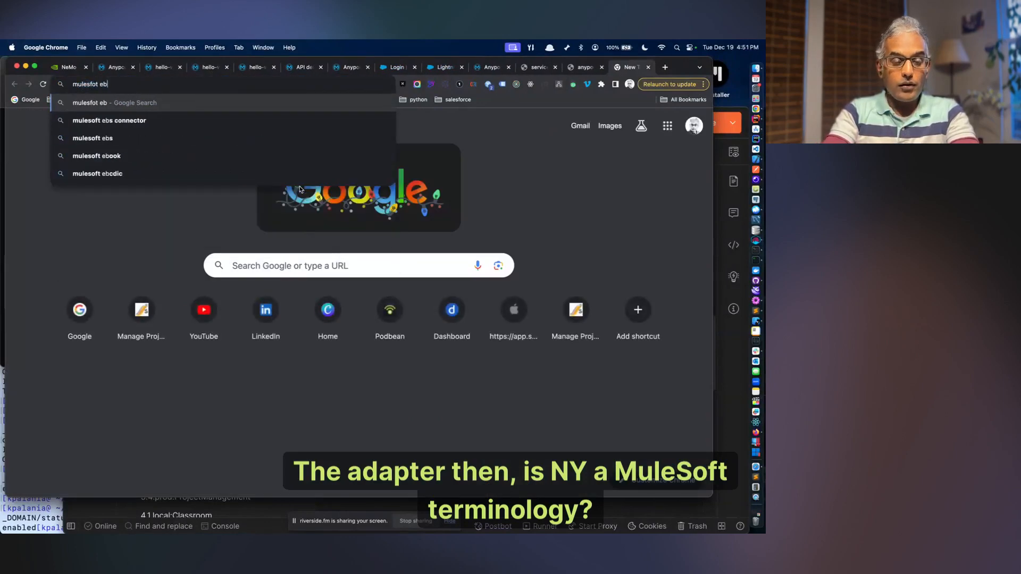
type("oft env")
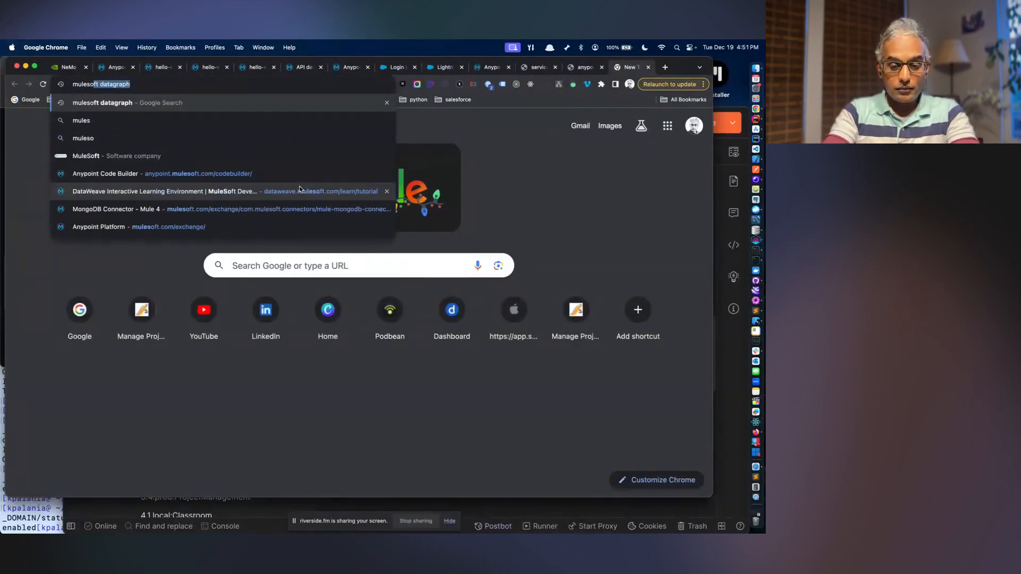
type("oy")
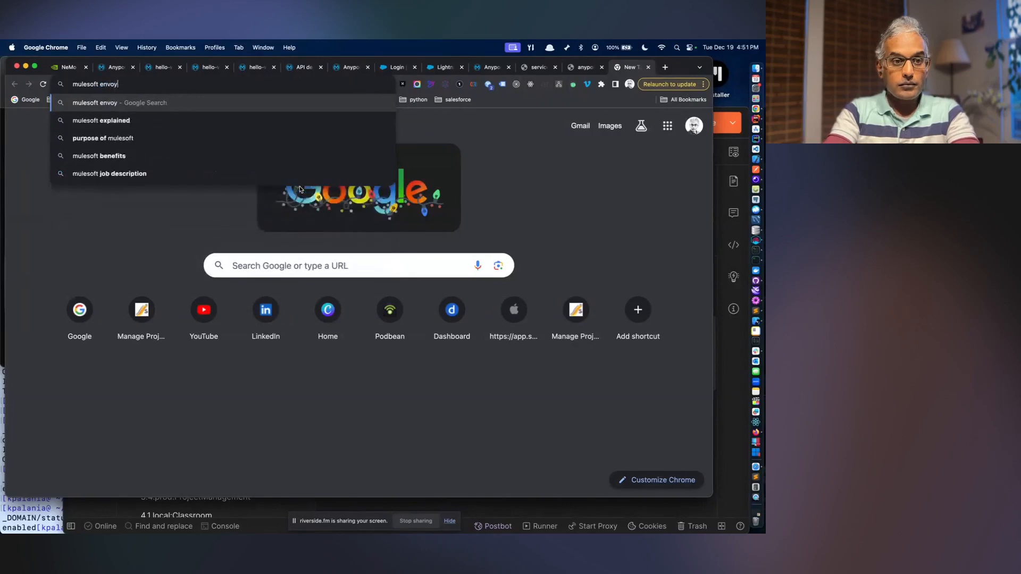
key("Return")
scroll(340, 308, "down", 5)
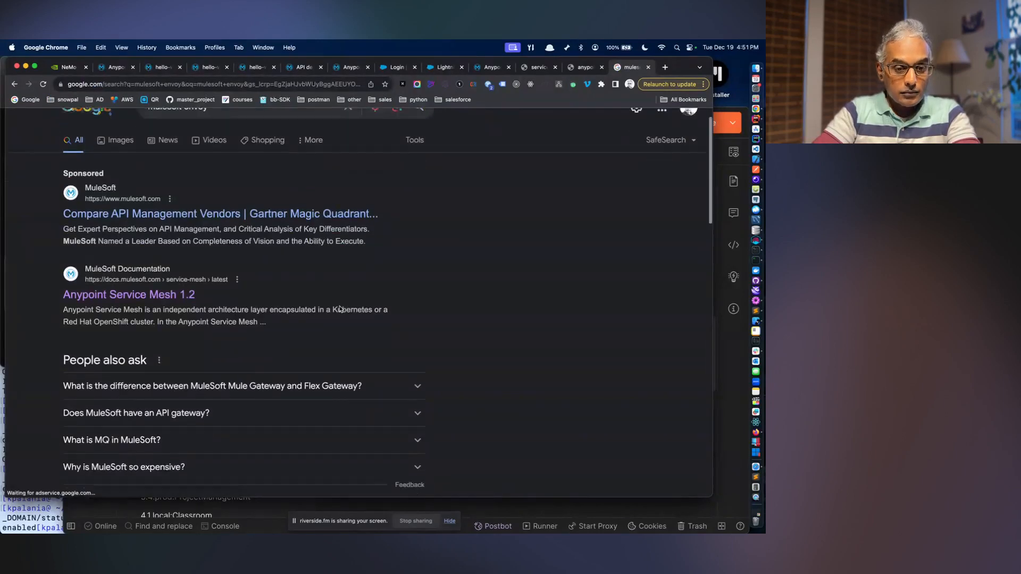
scroll(341, 309, "down", 4)
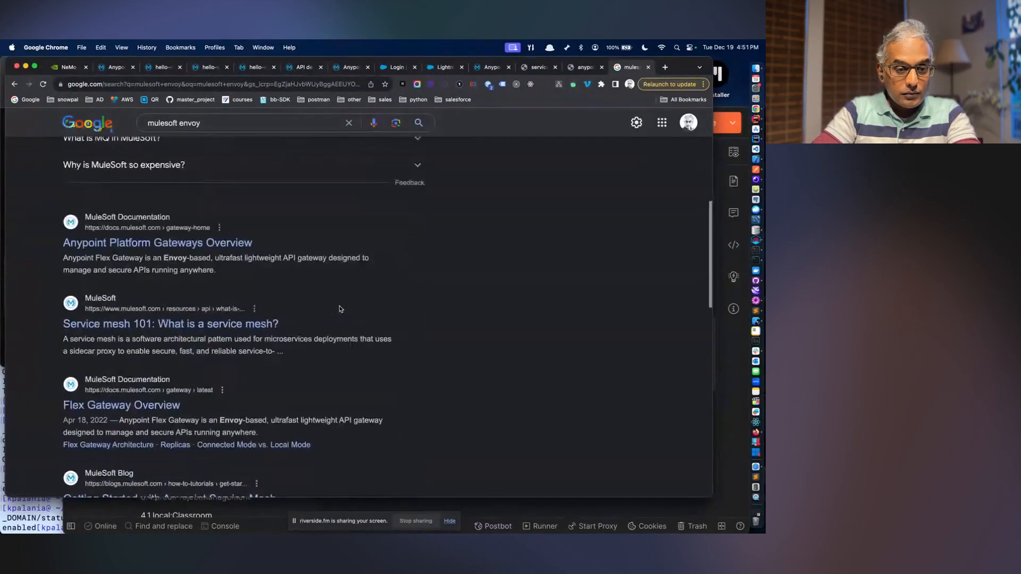
scroll(341, 309, "down", 3)
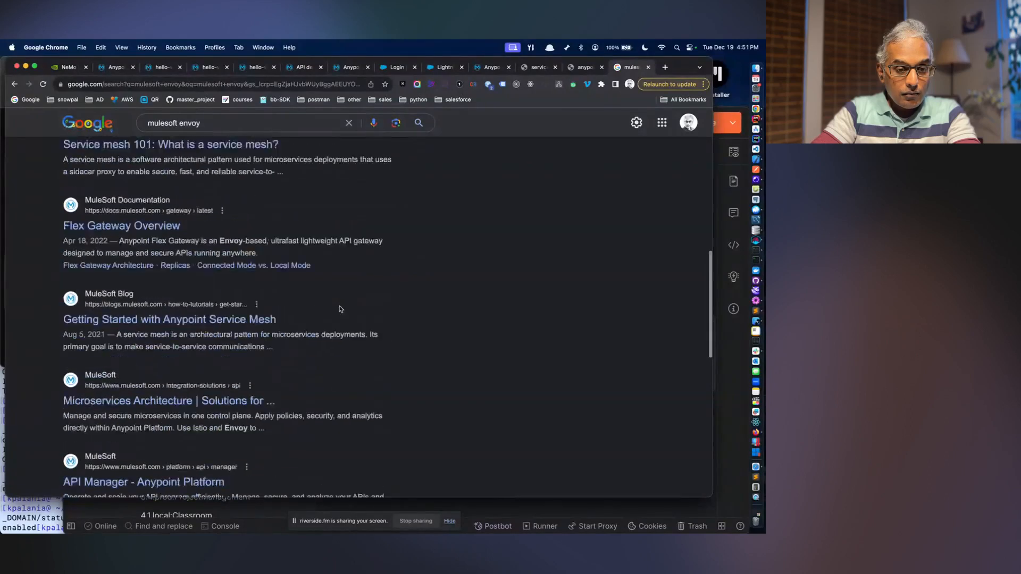
scroll(340, 309, "down", 2)
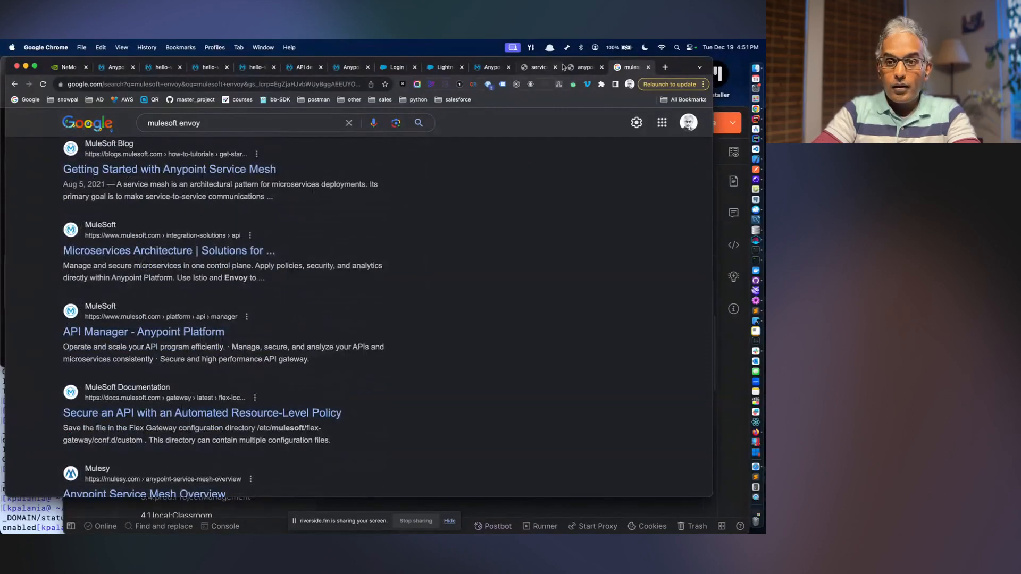
left_click(648, 67)
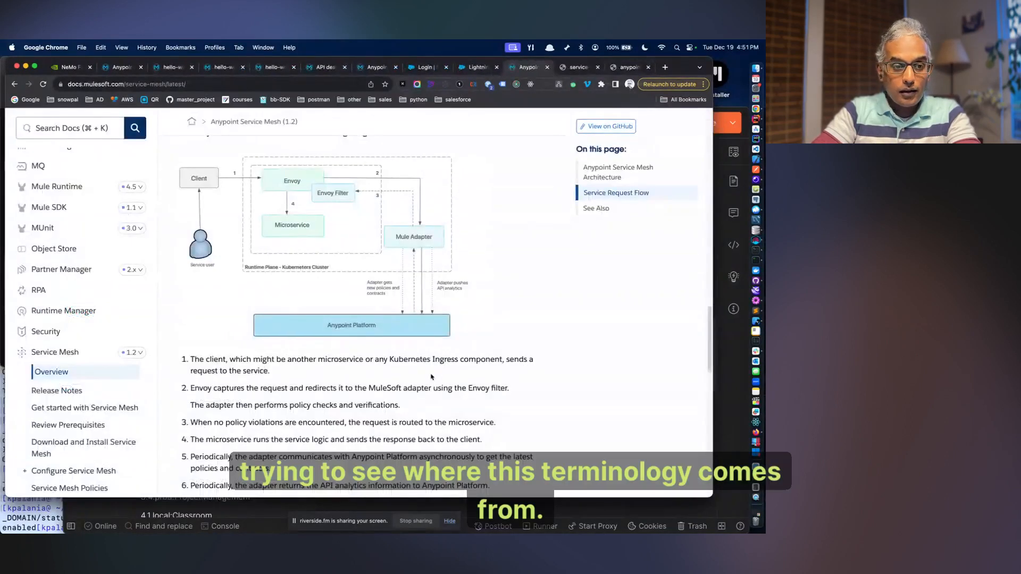
- Find "envoy" on the Anypoint Service Mesh page and follow its mentions down to the Service Request Flow section
scroll(431, 376, "up", 4)
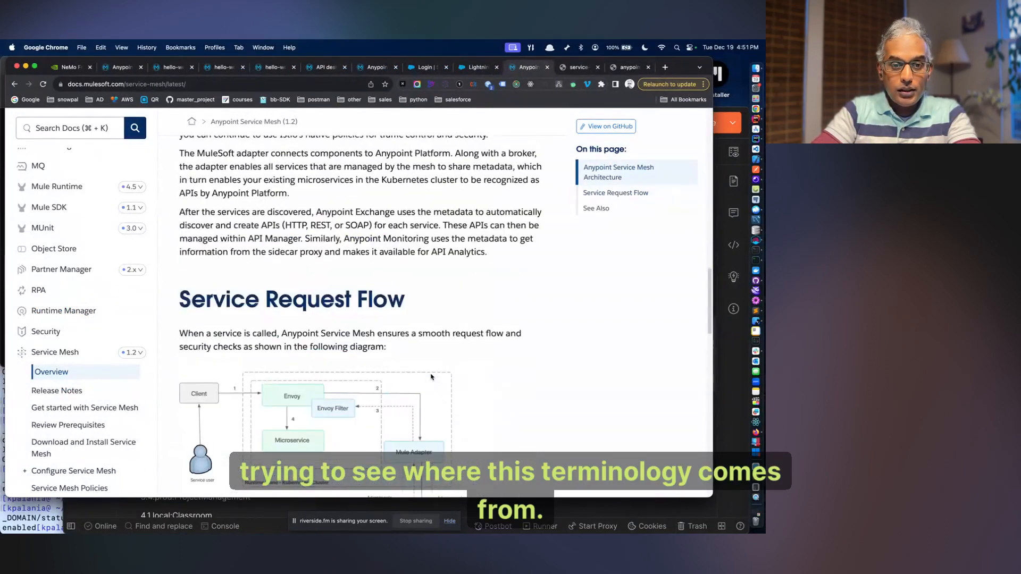
key("super+f")
type("envoy")
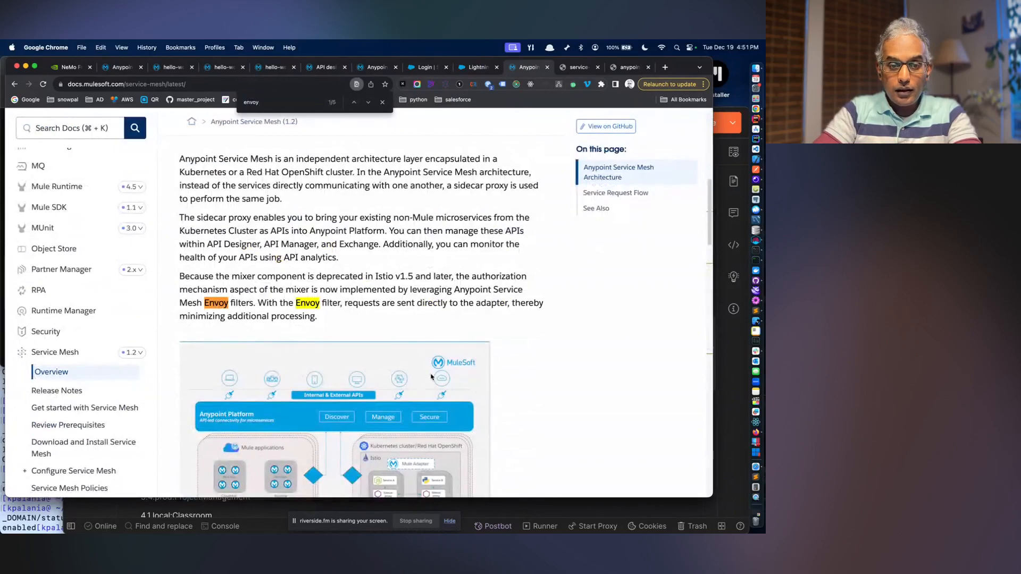
scroll(430, 376, "down", 3)
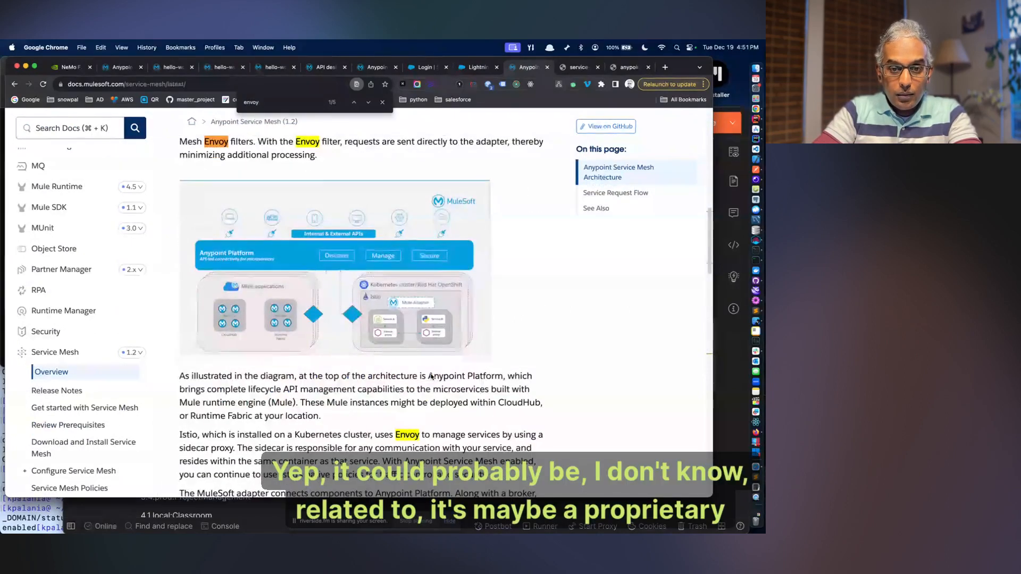
scroll(430, 377, "down", 4)
scroll(431, 377, "down", 5)
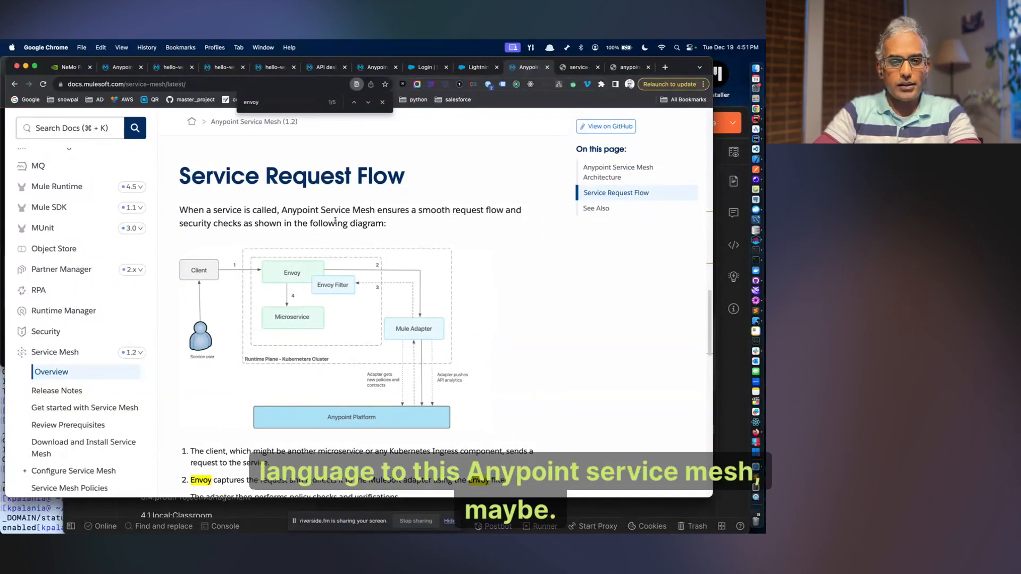
- Read the request flow's numbered steps and highlight the phrase about the adapter's policy checks and verifications under step 2
scroll(297, 346, "down", 3)
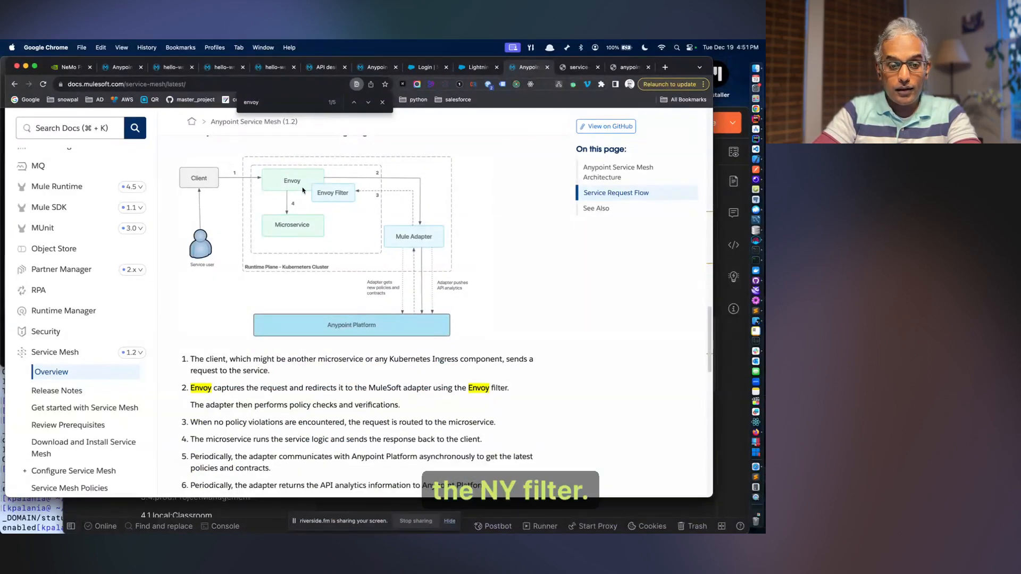
left_click_drag(232, 405, 381, 404)
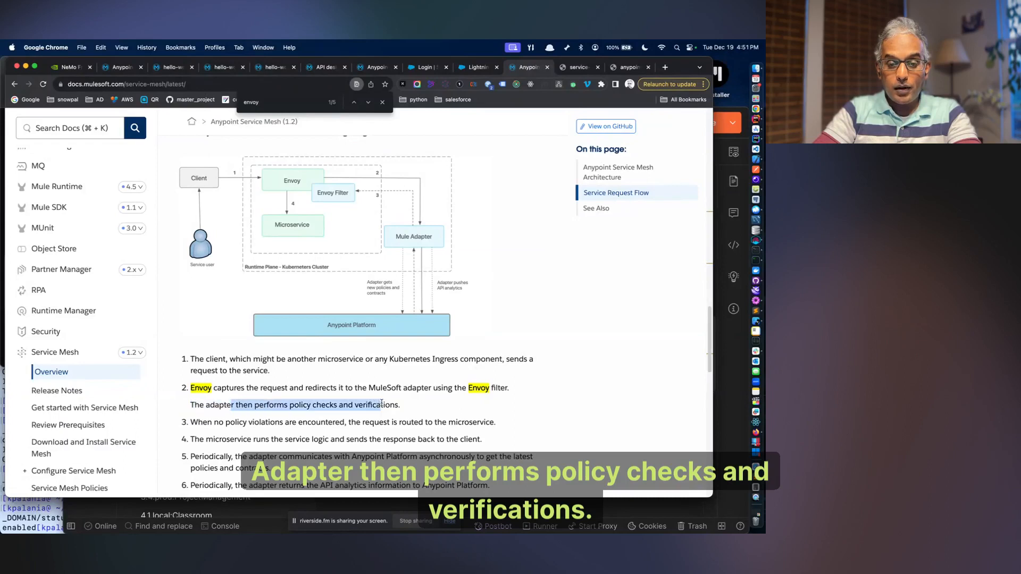
scroll(381, 403, "down", 1)
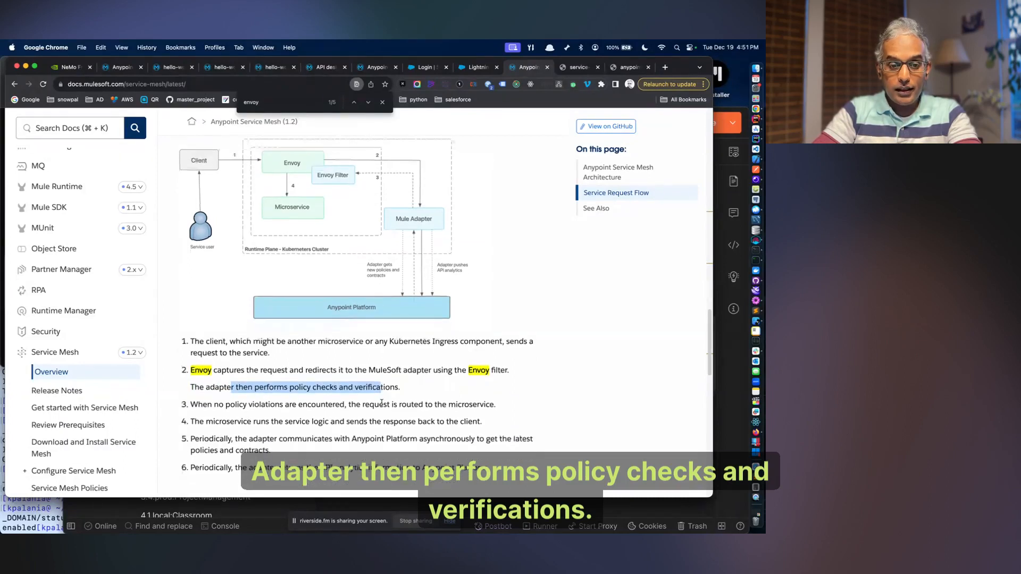
- Read steps 3 and 4 of the Service Request Flow against the diagram, highlighting their phrases on policy violations, request routing and service logic
left_click_drag(248, 405, 449, 403)
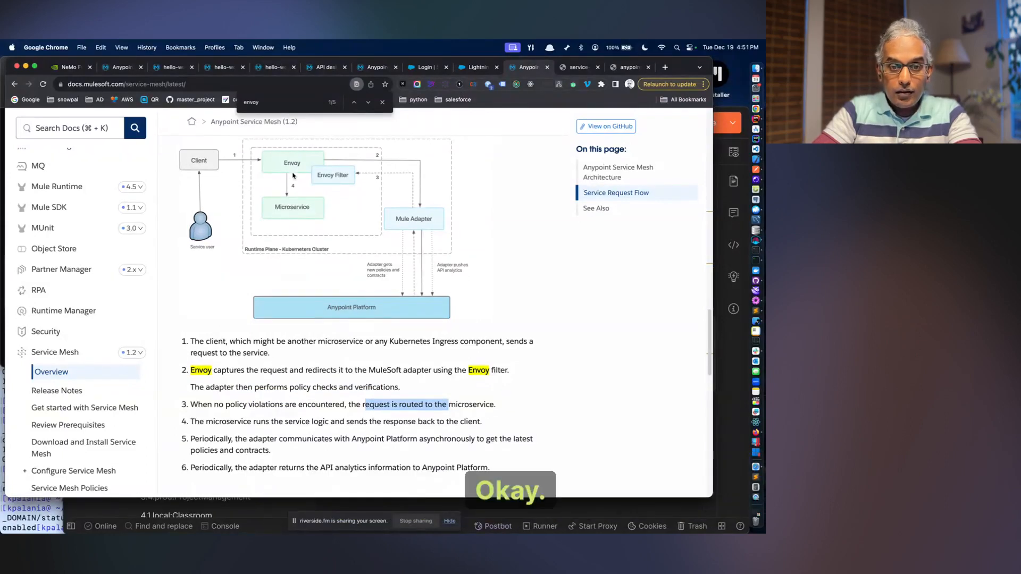
left_click(209, 369)
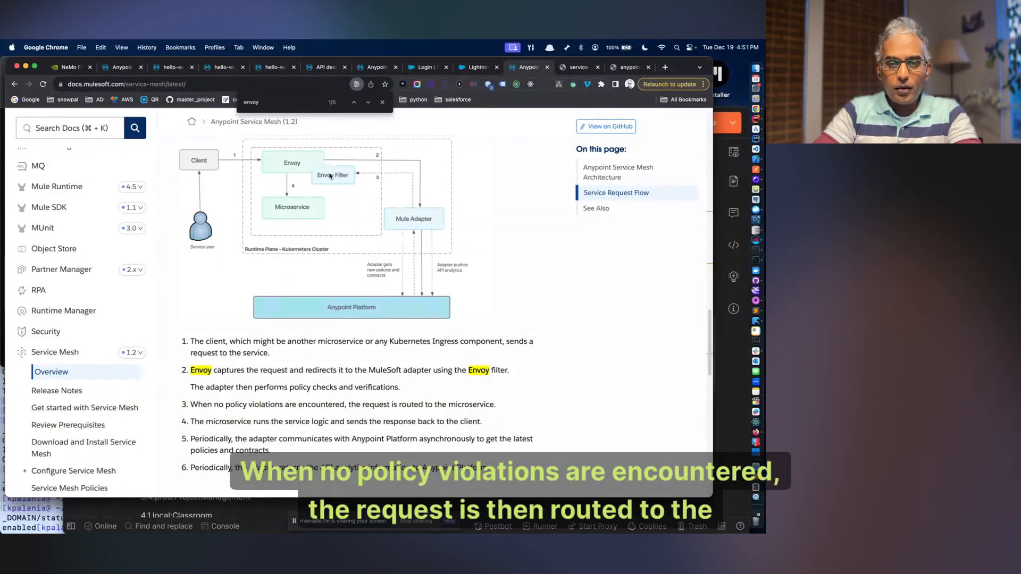
left_click_drag(247, 405, 311, 405)
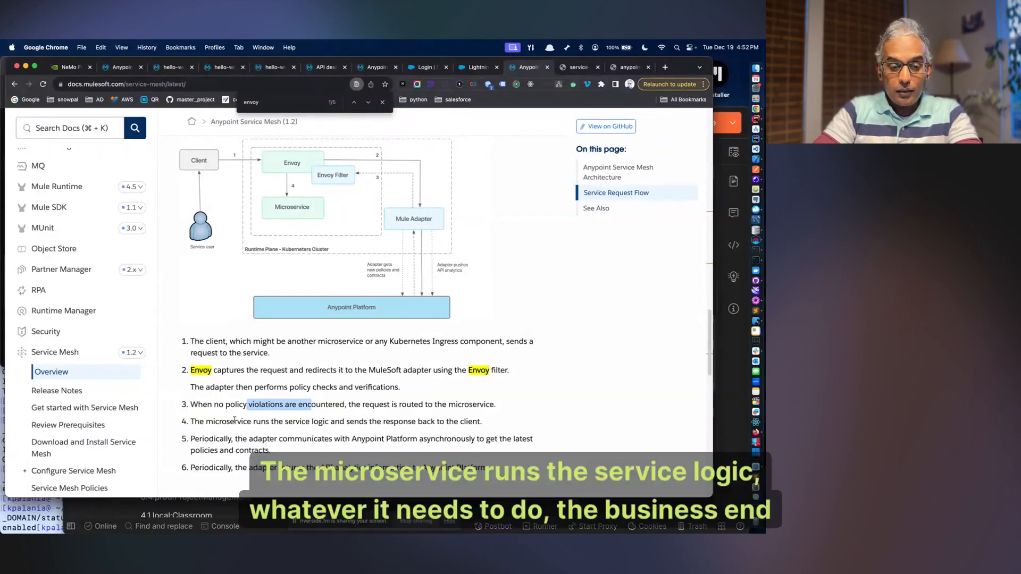
left_click_drag(234, 421, 312, 421)
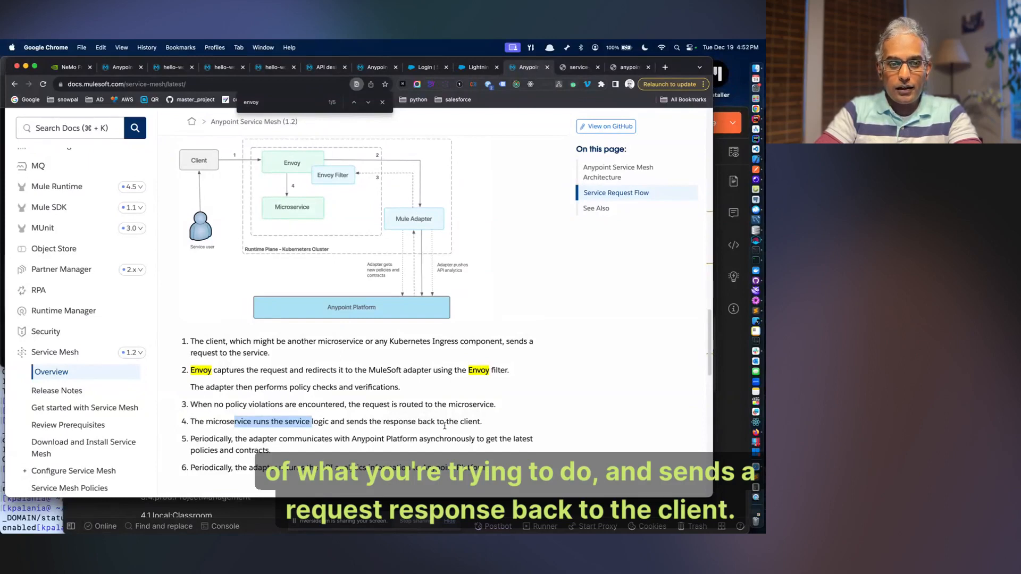
- Read steps 5 and 6 of the Service Request Flow, highlighting the adapter's communication with Anypoint Platform, and compare them with the diagram
left_click_drag(209, 438, 279, 438)
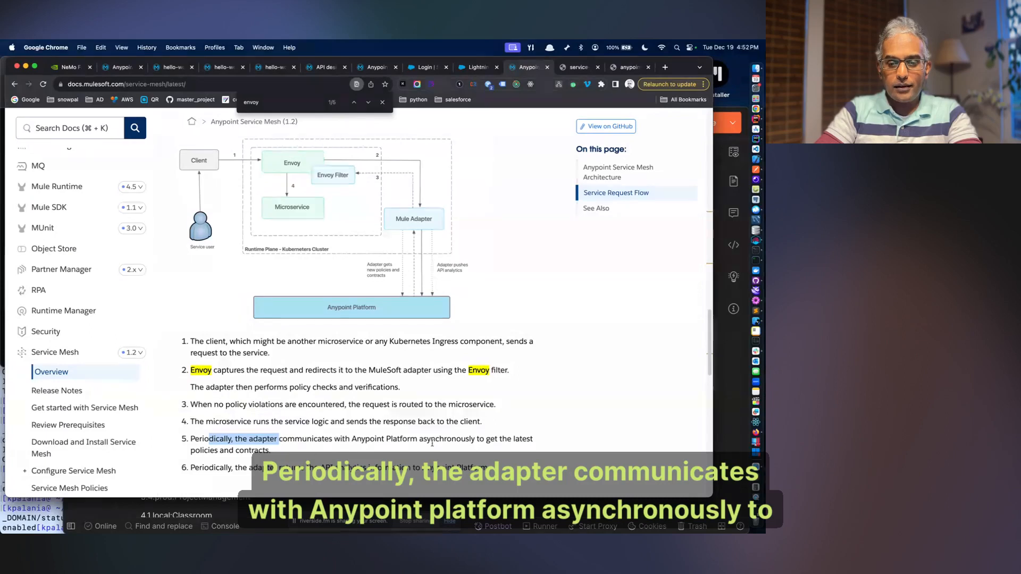
left_click_drag(270, 450, 243, 436)
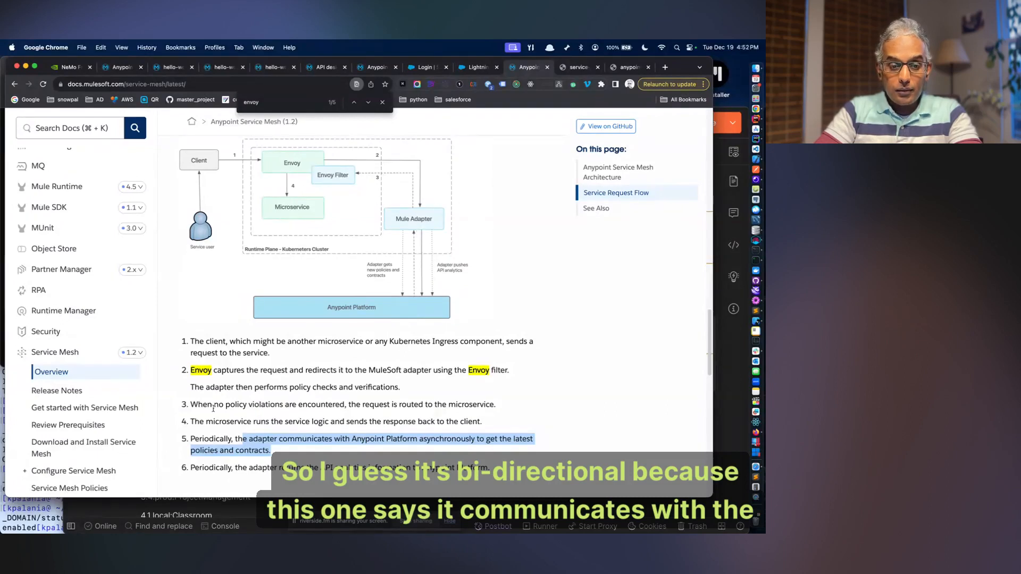
left_click(211, 442)
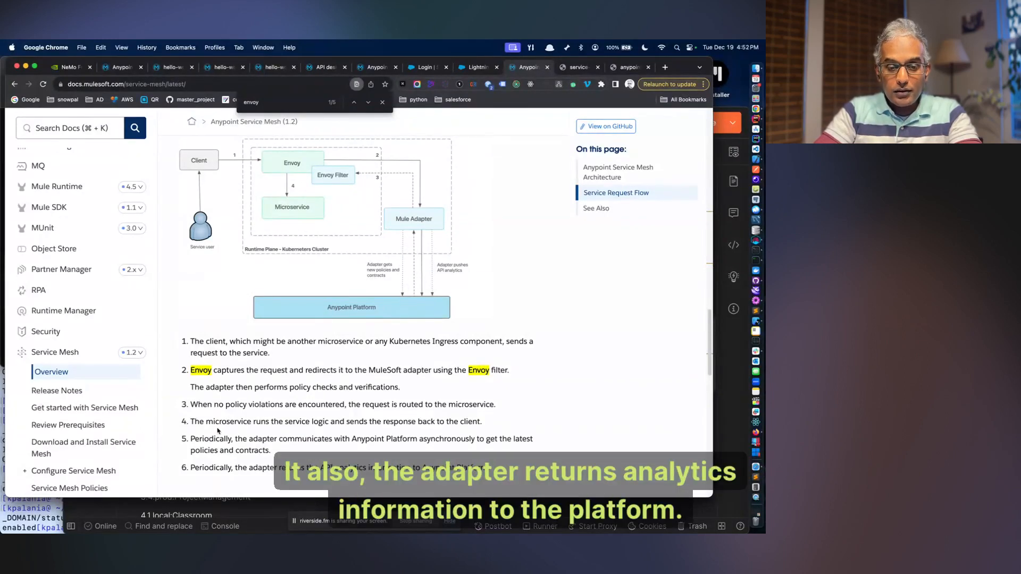
left_click_drag(253, 470, 316, 468)
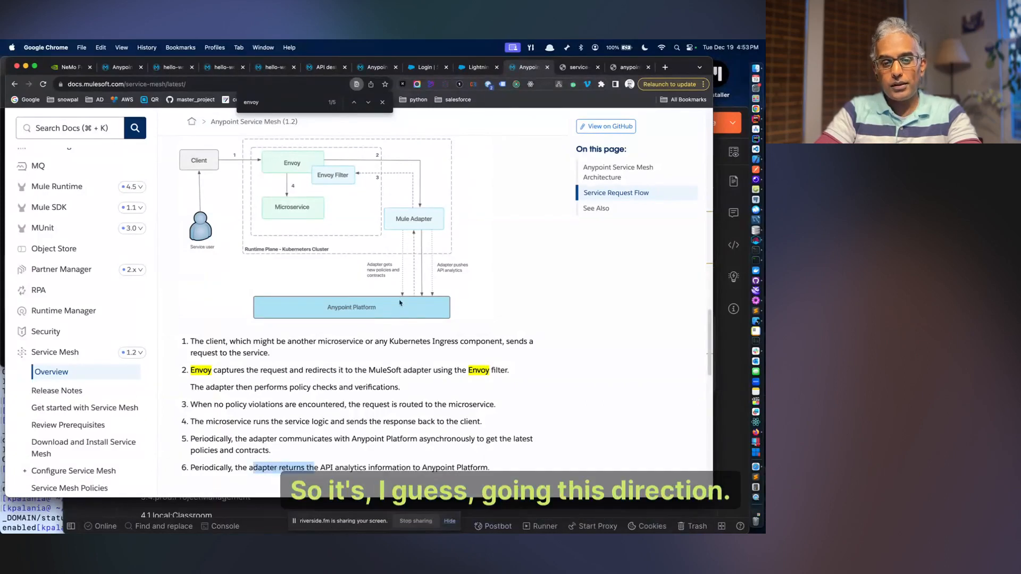
scroll(401, 300, "down", 5)
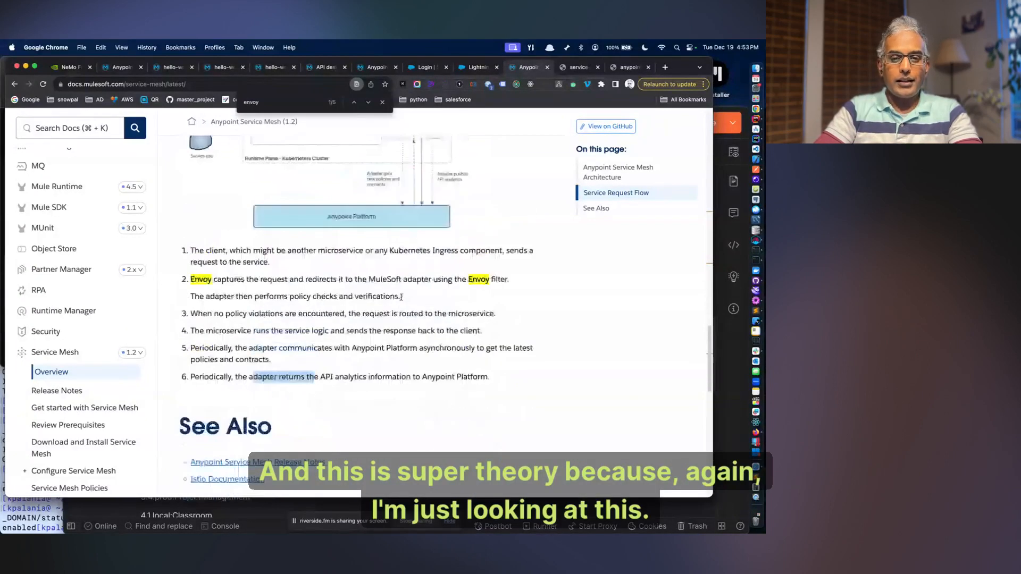
scroll(401, 298, "up", 6)
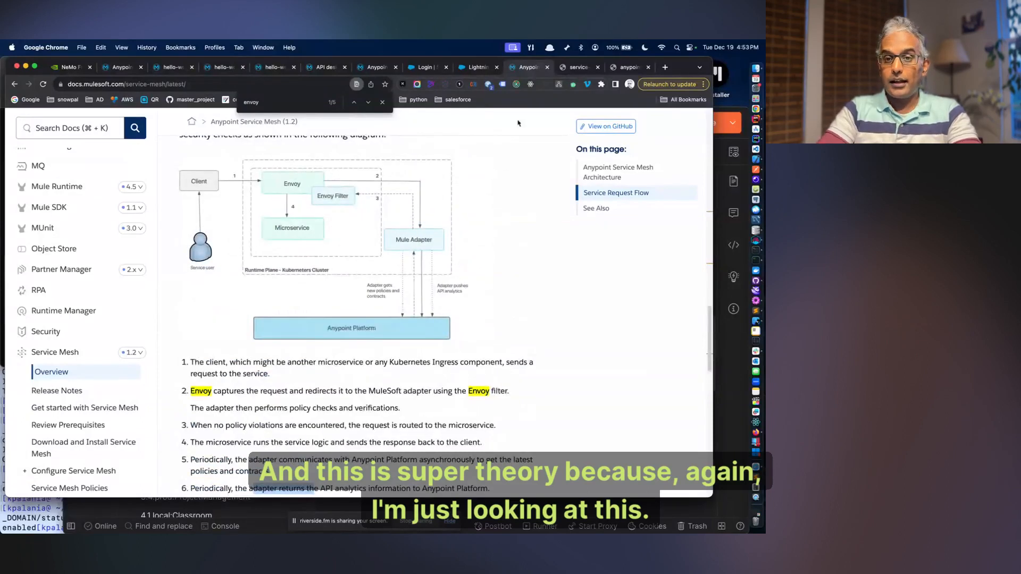
- Close the two tabs holding the service mesh diagram images and return to API Manager's Add API runtime page
left_click(570, 69)
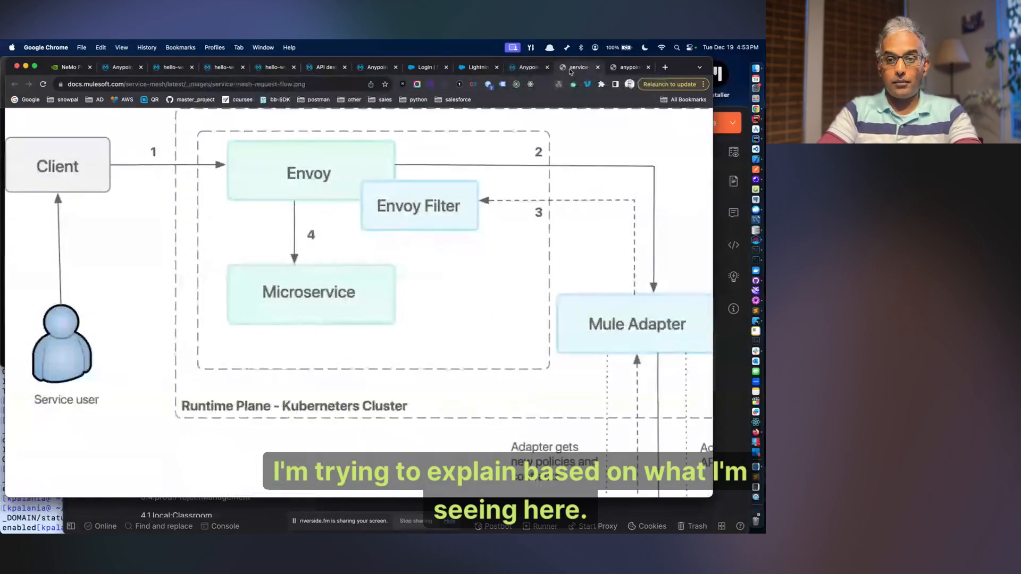
left_click(634, 71)
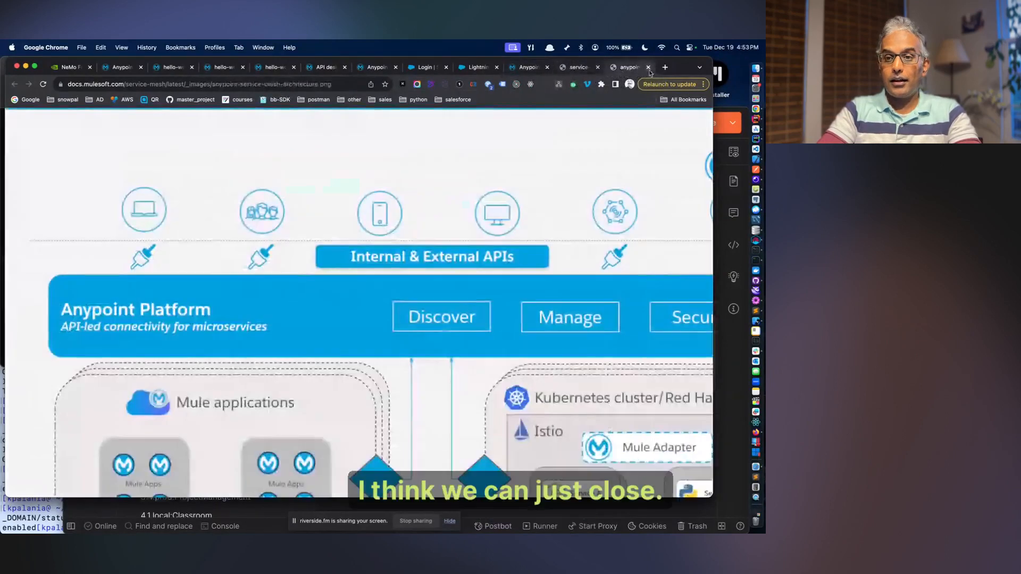
left_click(647, 68)
left_click(648, 67)
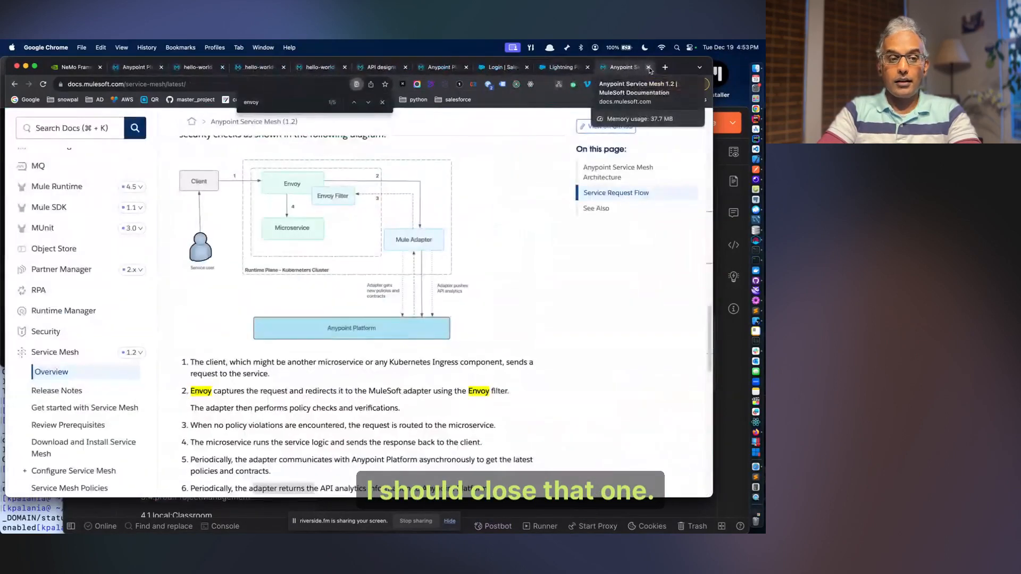
left_click(561, 67)
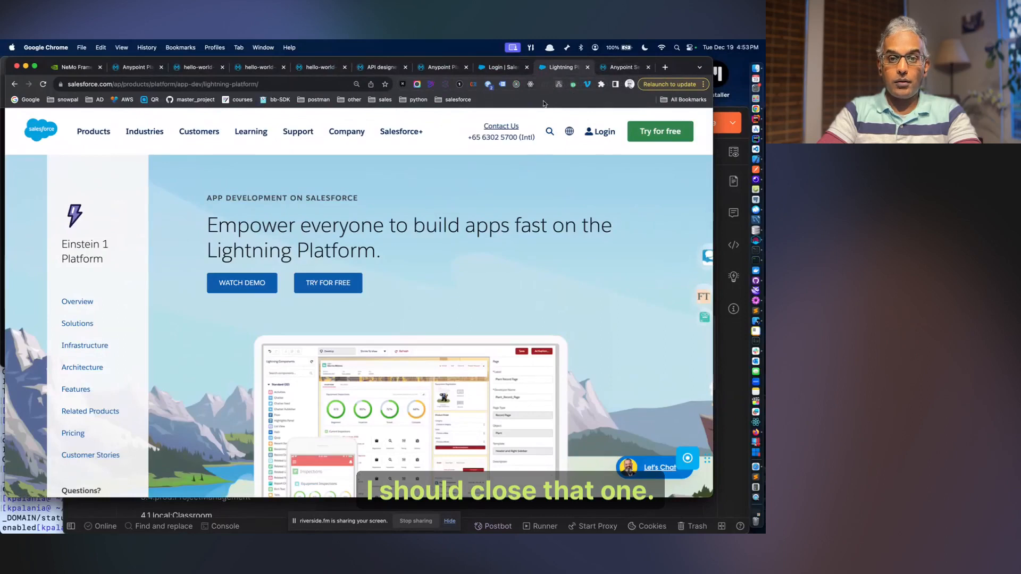
left_click(143, 68)
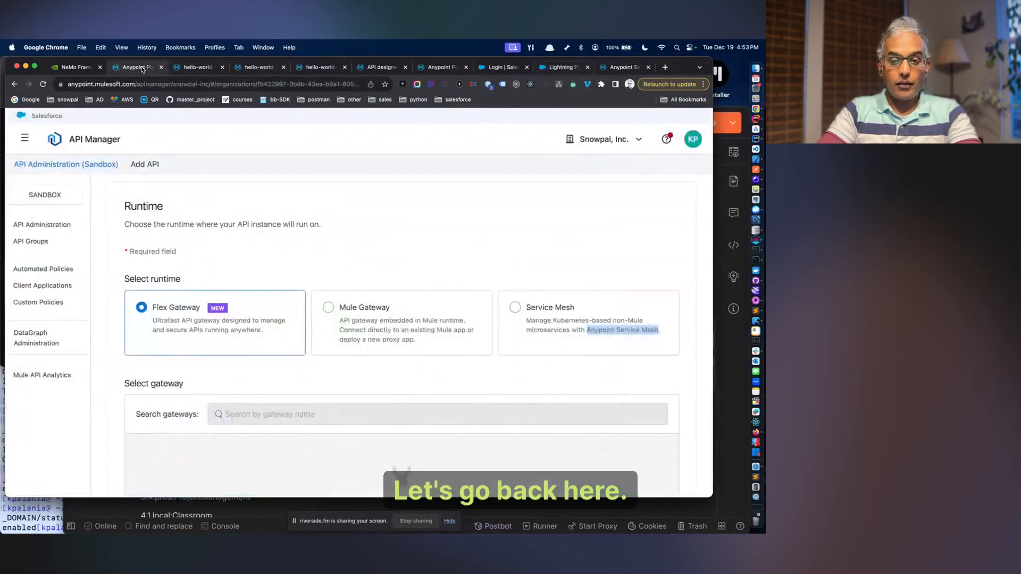
left_click(608, 367)
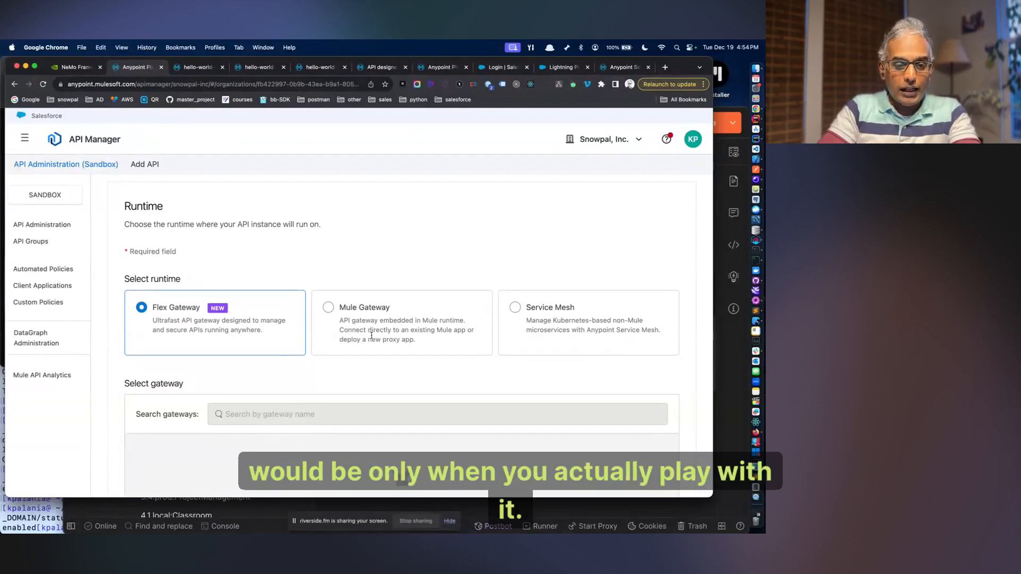
- Start adding a gateway for the Flex Gateway runtime and look through the Linux Ubuntu setup instructions
scroll(371, 335, "down", 3)
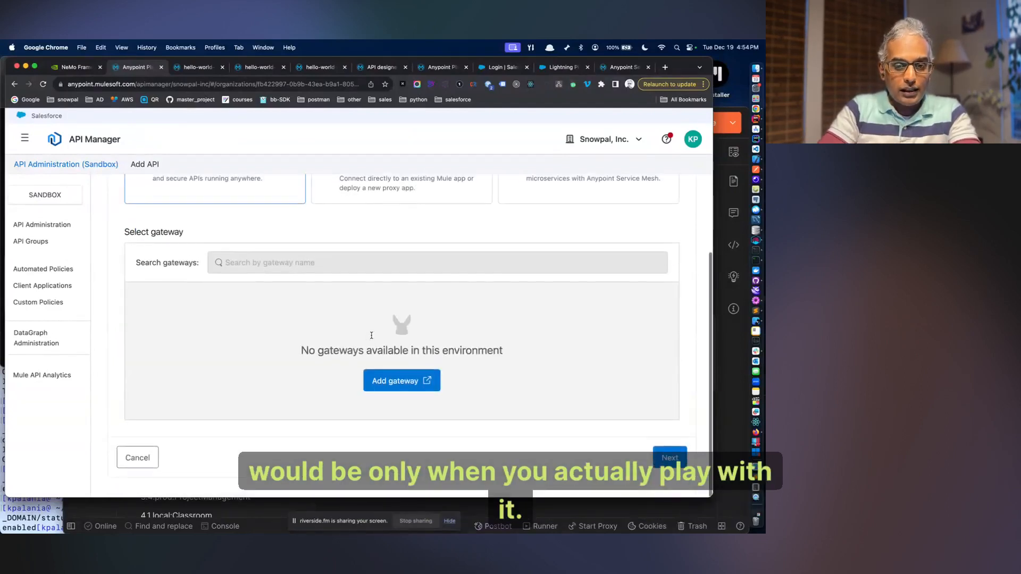
left_click(394, 389)
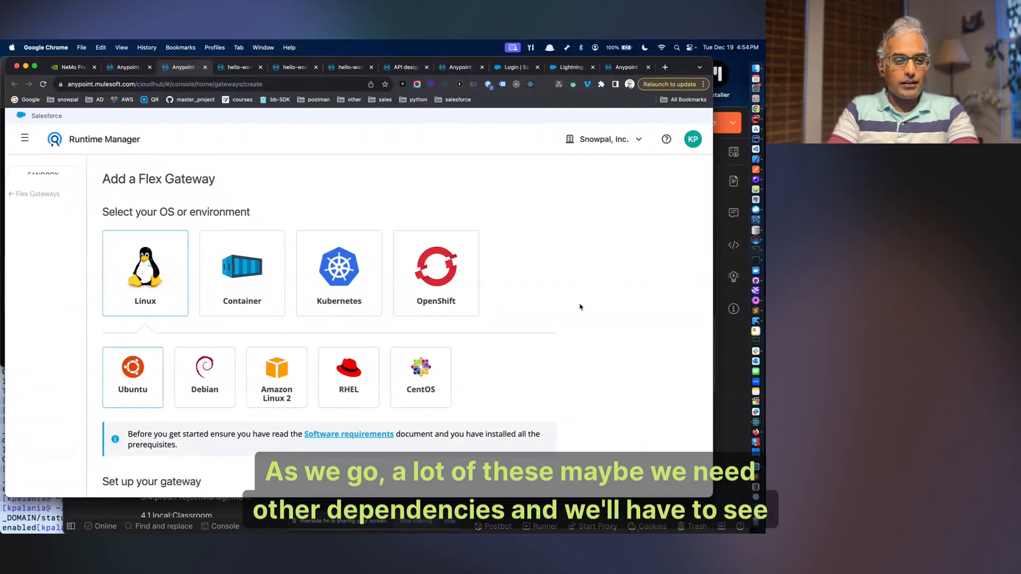
scroll(580, 307, "down", 2)
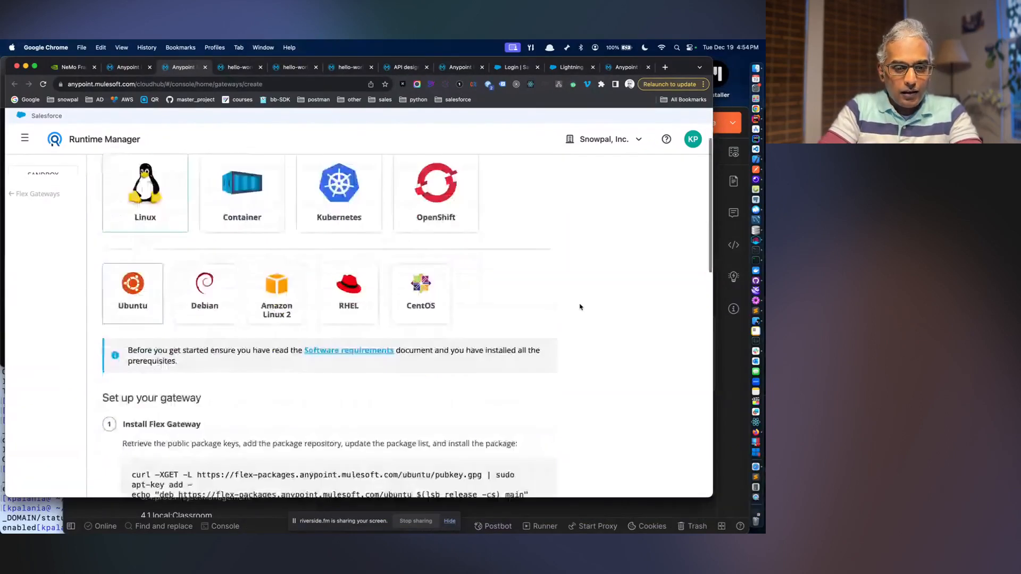
scroll(580, 307, "down", 3)
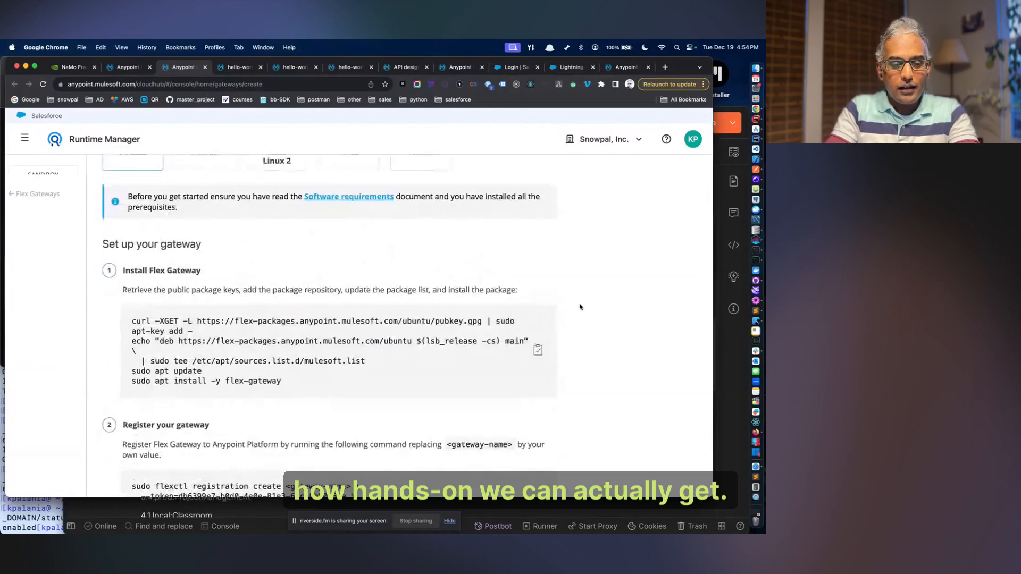
scroll(580, 307, "up", 2)
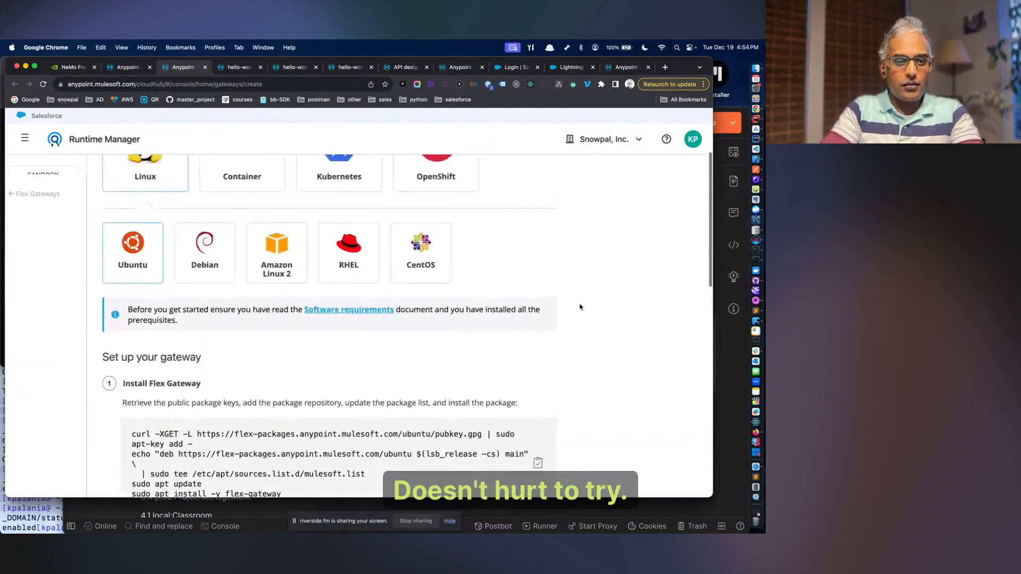
scroll(580, 307, "up", 2)
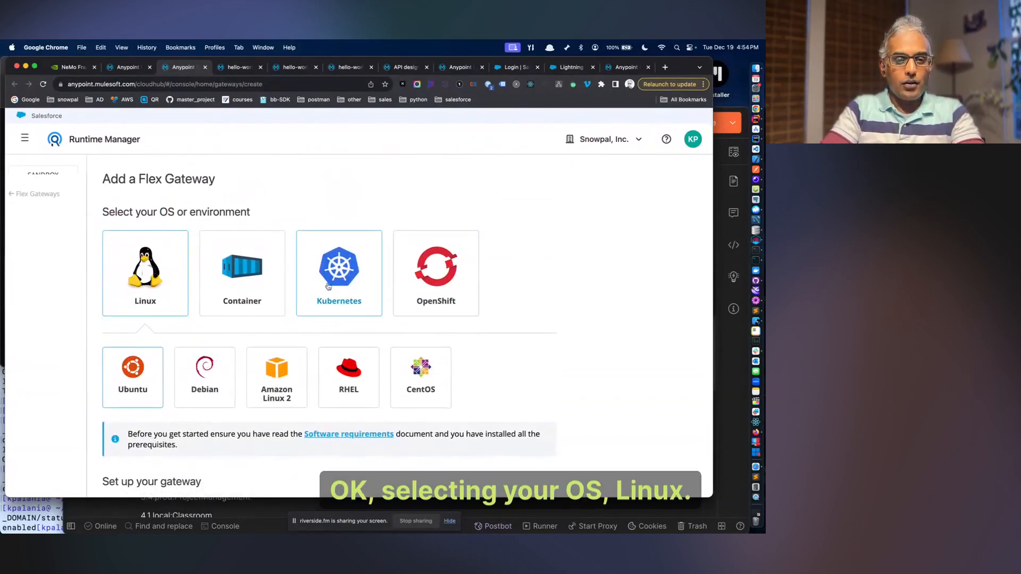
- View the Container environment's options for the Flex Gateway, then switch the environment to Kubernetes
left_click(224, 295)
left_click(145, 277)
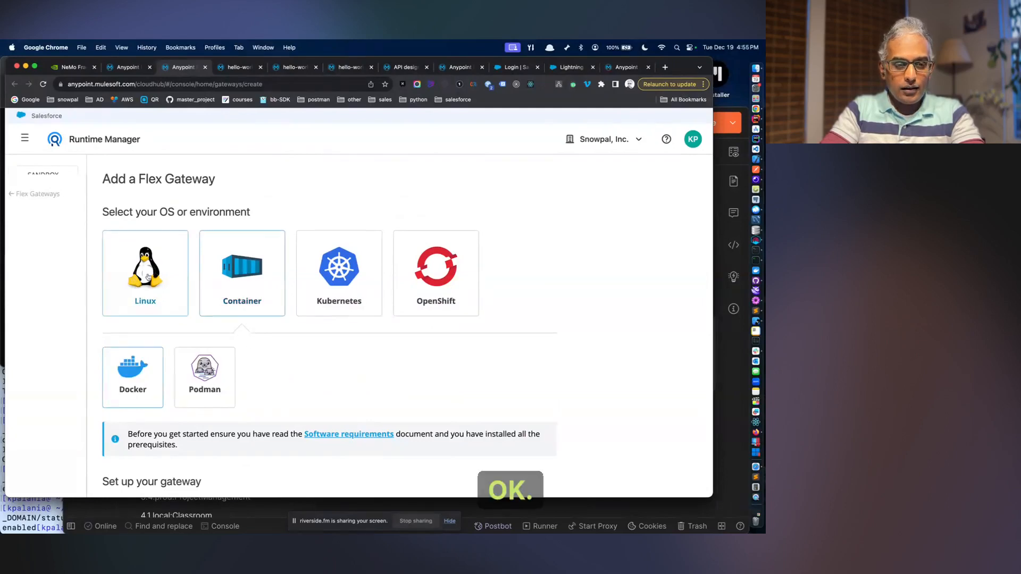
left_click(255, 290)
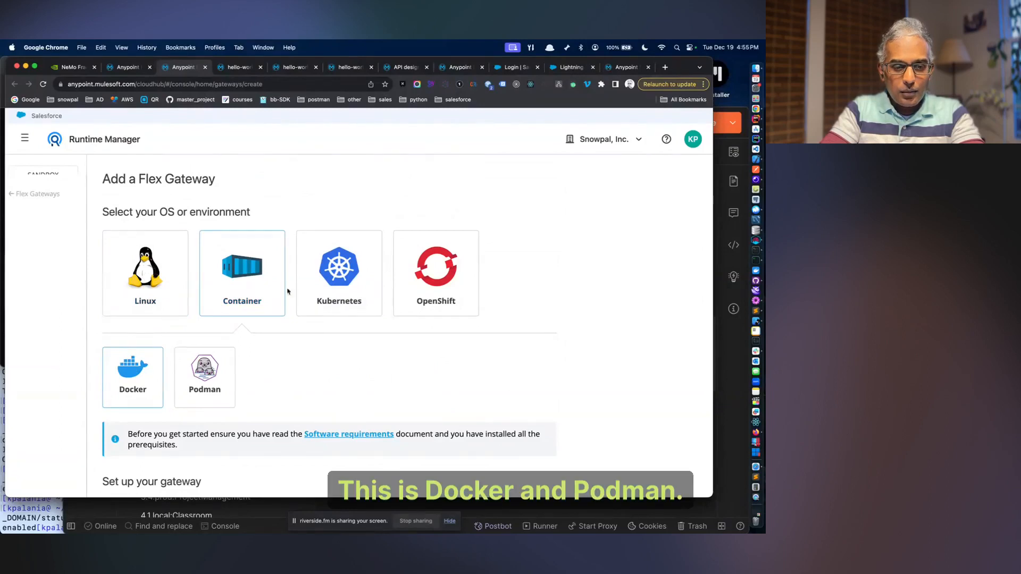
left_click(336, 296)
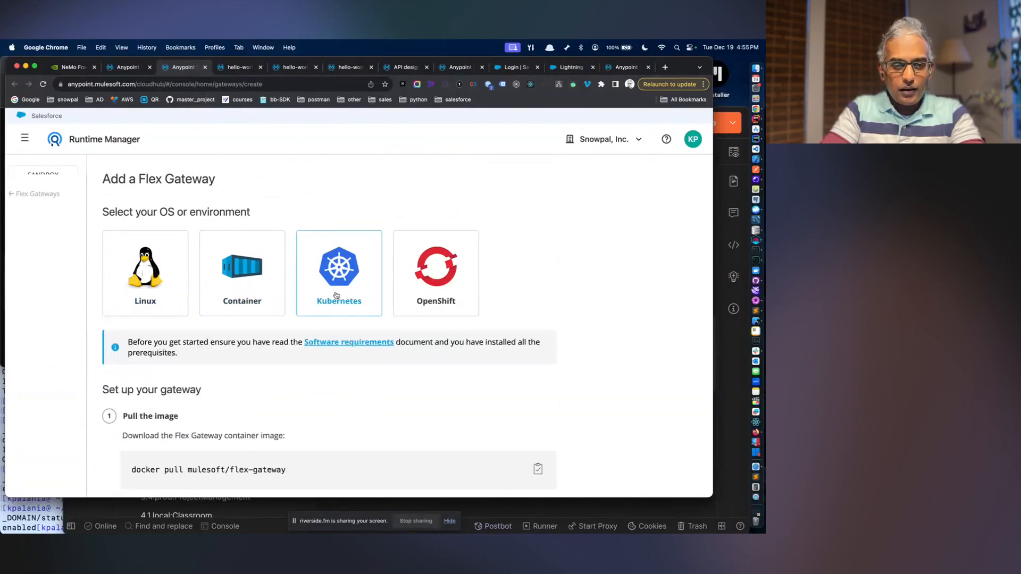
- Search the web for "podman vs docker" in a new tab and highlight the featured snippet's phrase about being more lightweight and secure
key("super+t")
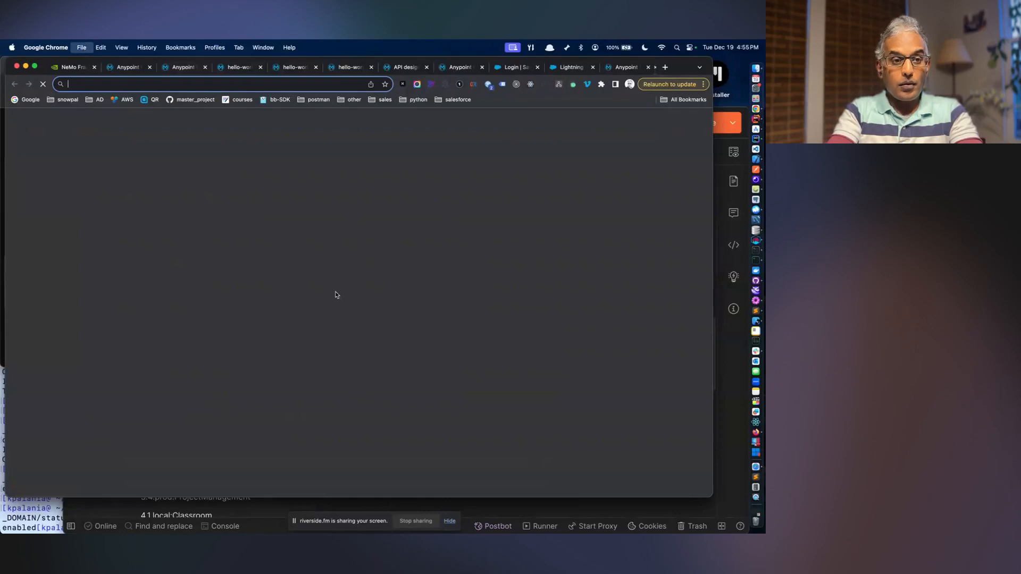
type("podman")
key("Down")
key("Return")
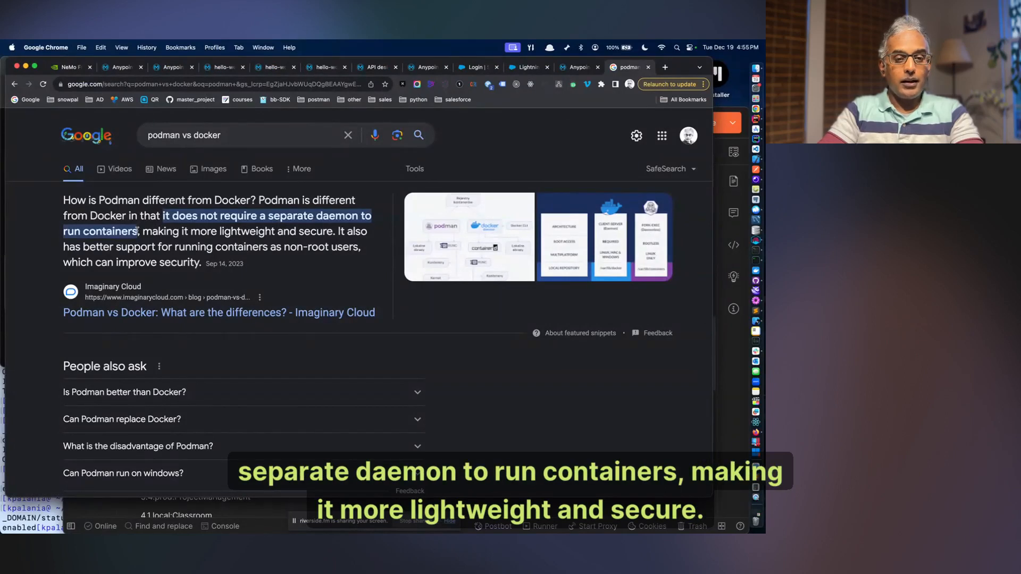
left_click_drag(138, 230, 325, 230)
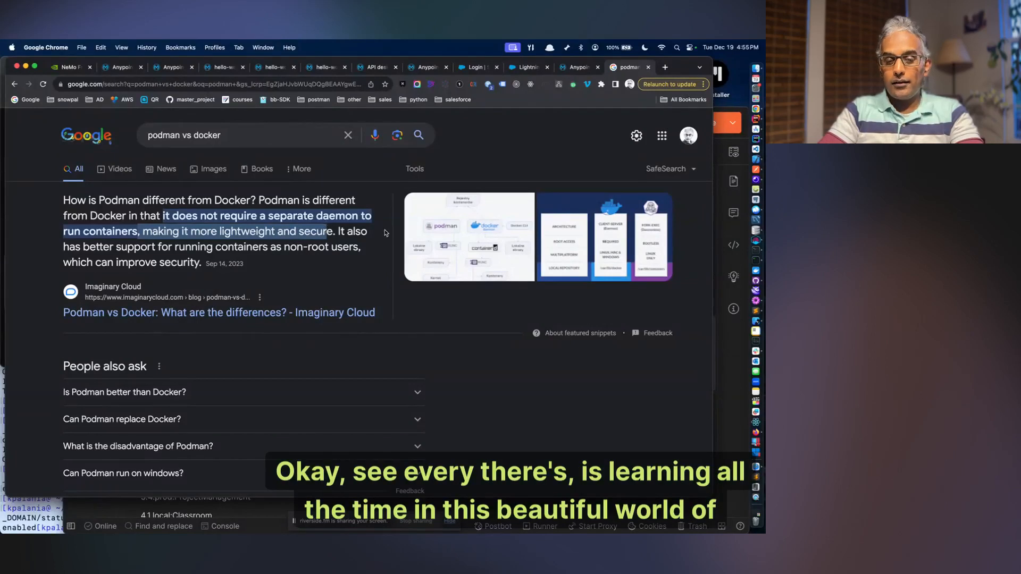
- Open the EuroLinux article "Podman vs. Docker – secure containerization" from its image result and go to its introduction
left_click(524, 220)
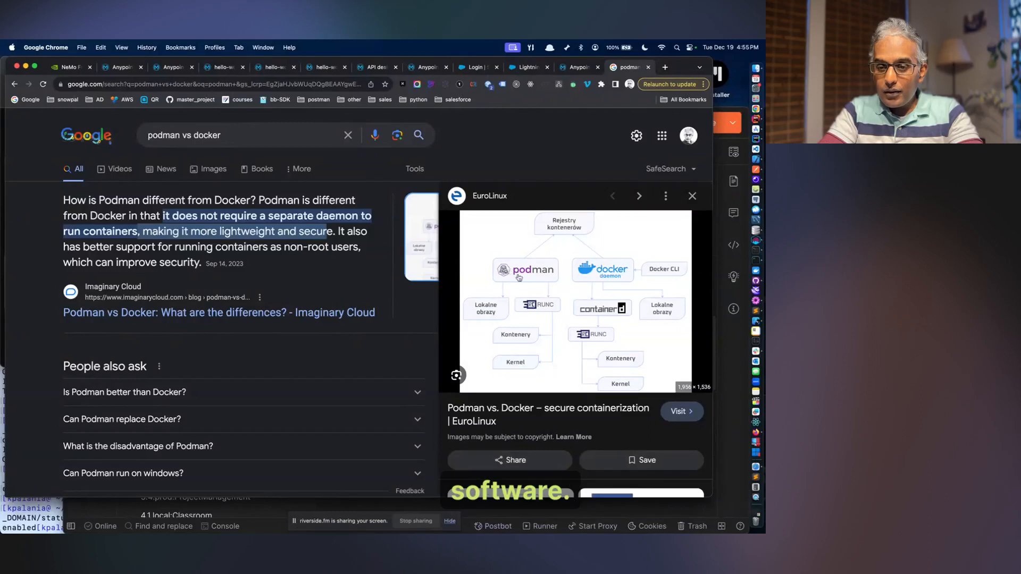
left_click(628, 273)
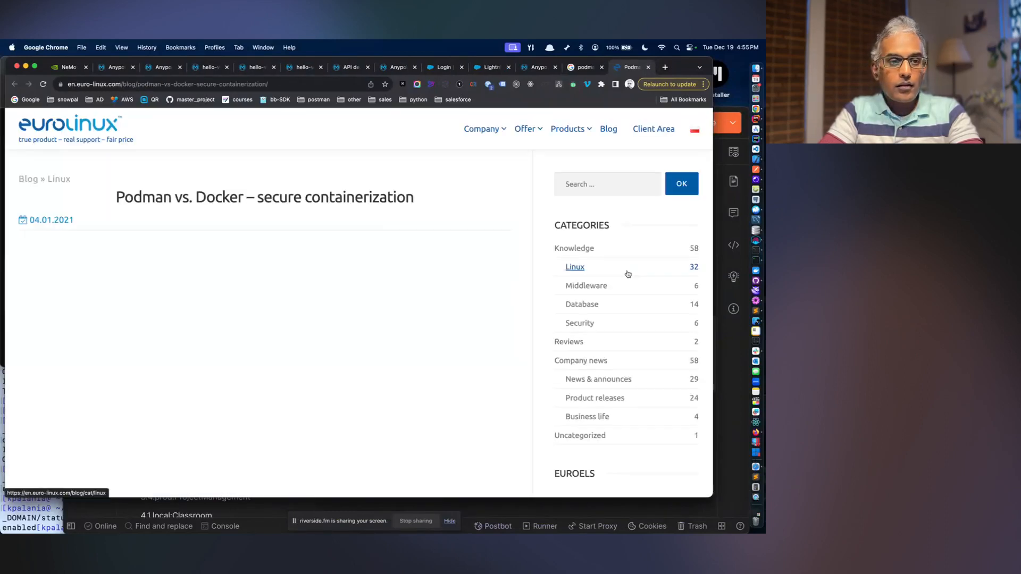
scroll(481, 336, "down", 2)
scroll(482, 336, "down", 3)
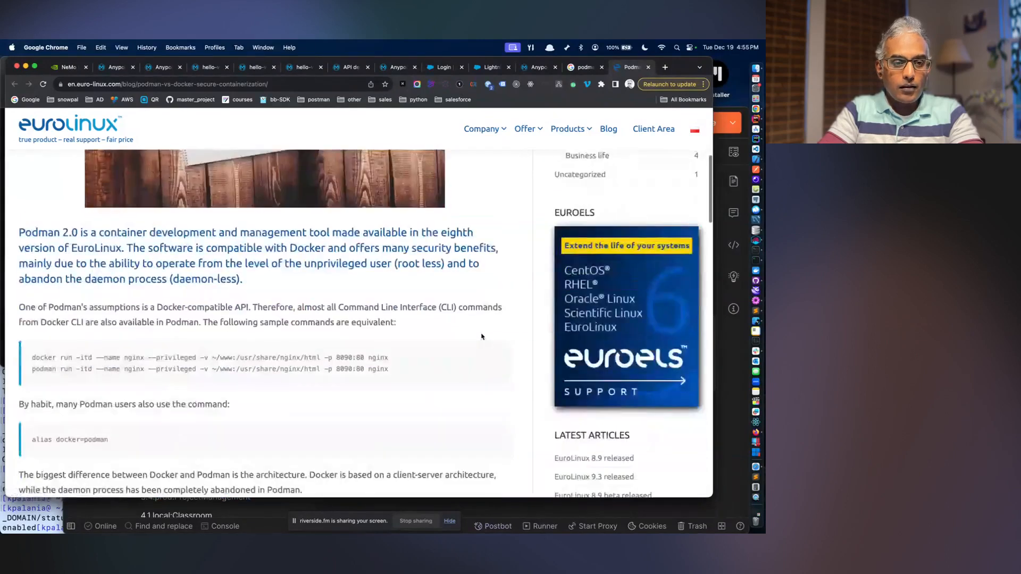
- Read the article's Podman 2.0 introduction and Docker-compatible API paragraph, highlighting key phrases, and continue down to the architecture diagram
left_click_drag(130, 232, 282, 227)
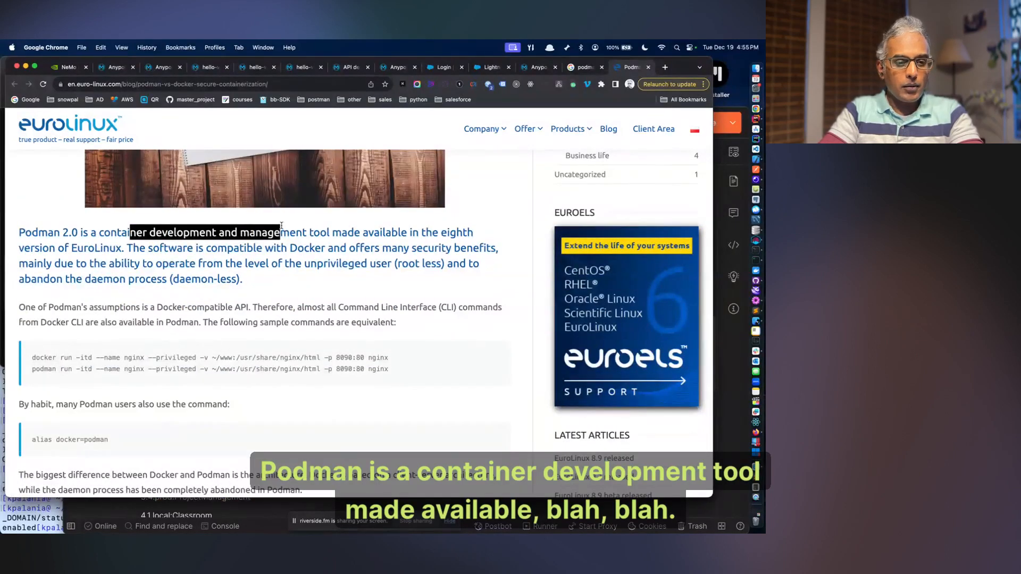
scroll(281, 226, "down", 1)
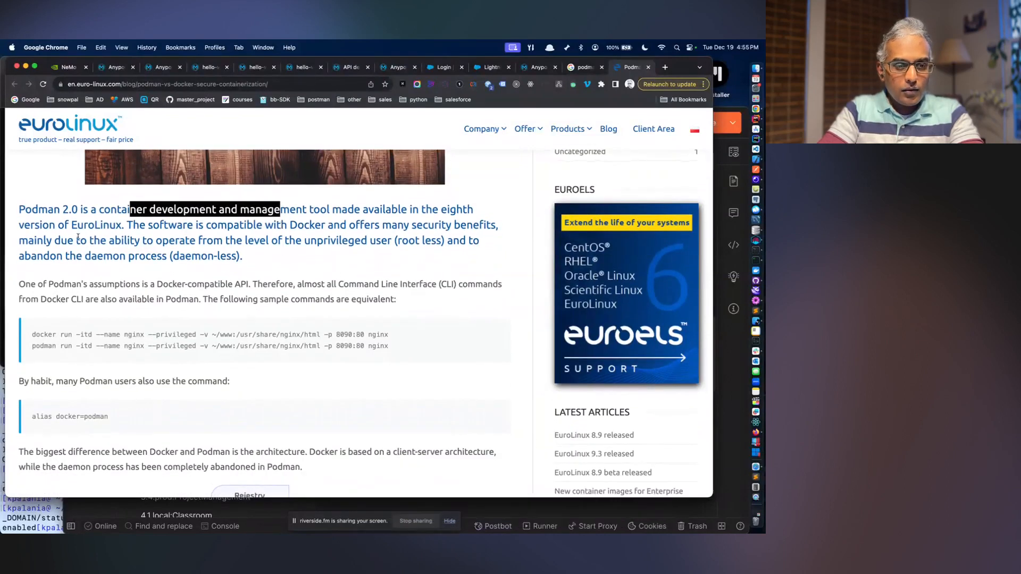
left_click_drag(107, 284, 234, 285)
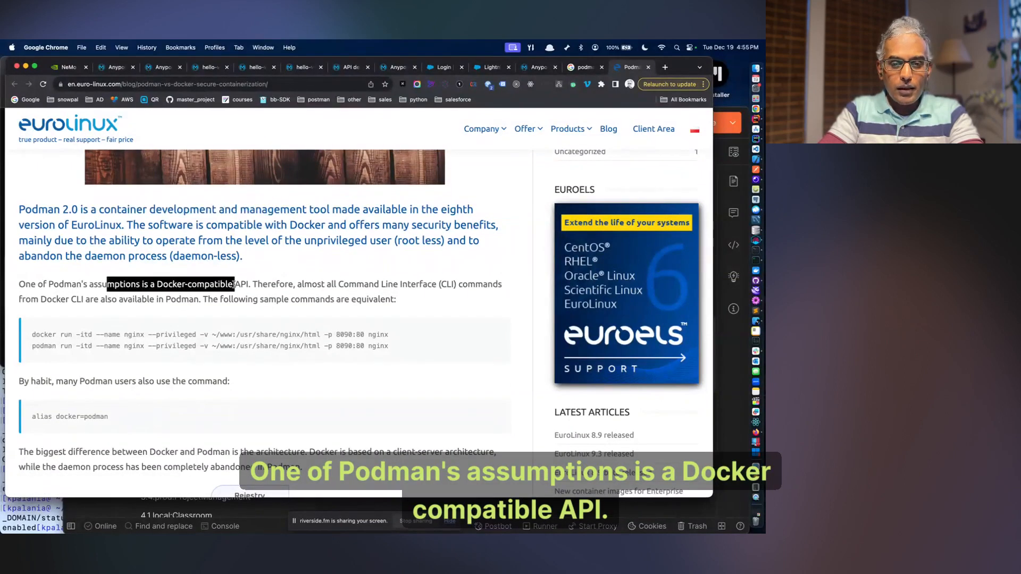
scroll(234, 285, "down", 2)
scroll(234, 287, "down", 8)
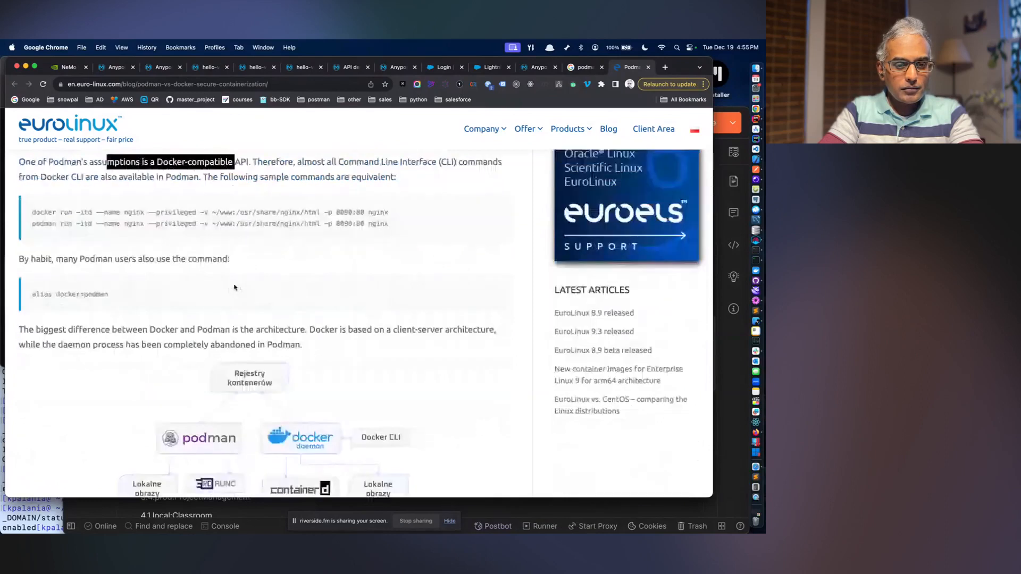
- Highlight the article's sentence on the architecture difference between Docker and Podman, and examine the architecture diagram along with the surrounding text
left_click_drag(71, 227, 290, 224)
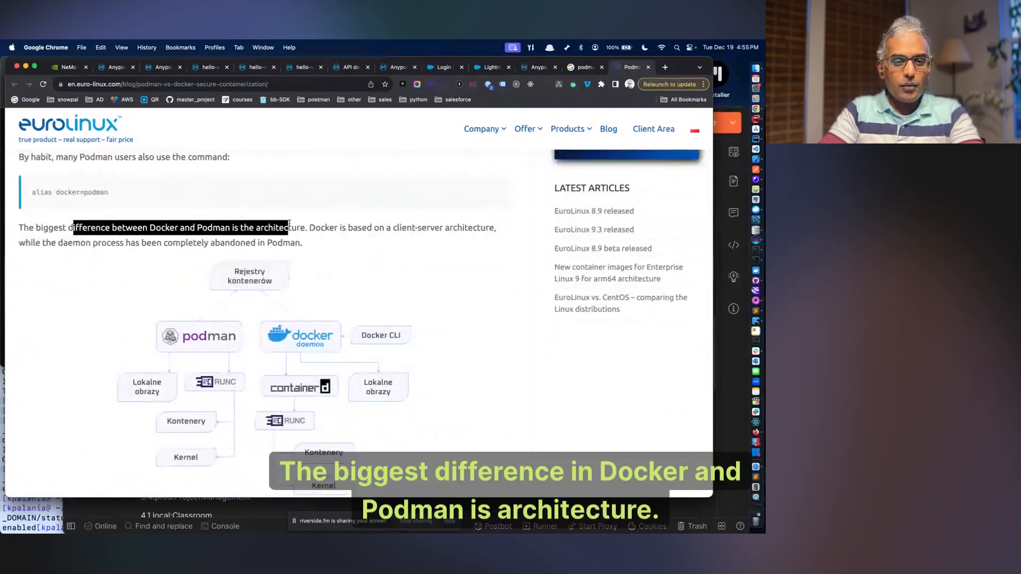
left_click(290, 224)
scroll(289, 223, "down", 1)
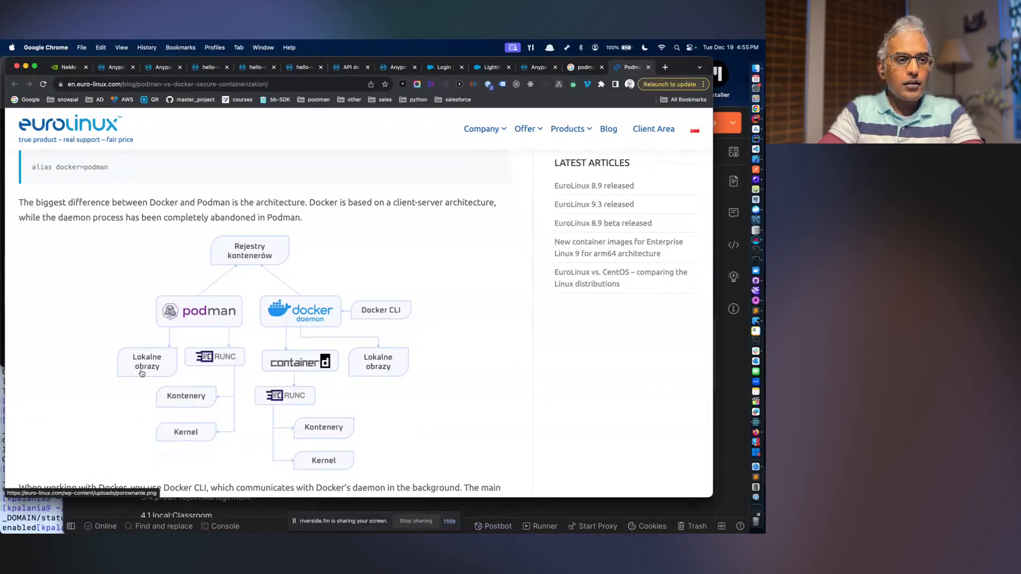
scroll(142, 373, "up", 5)
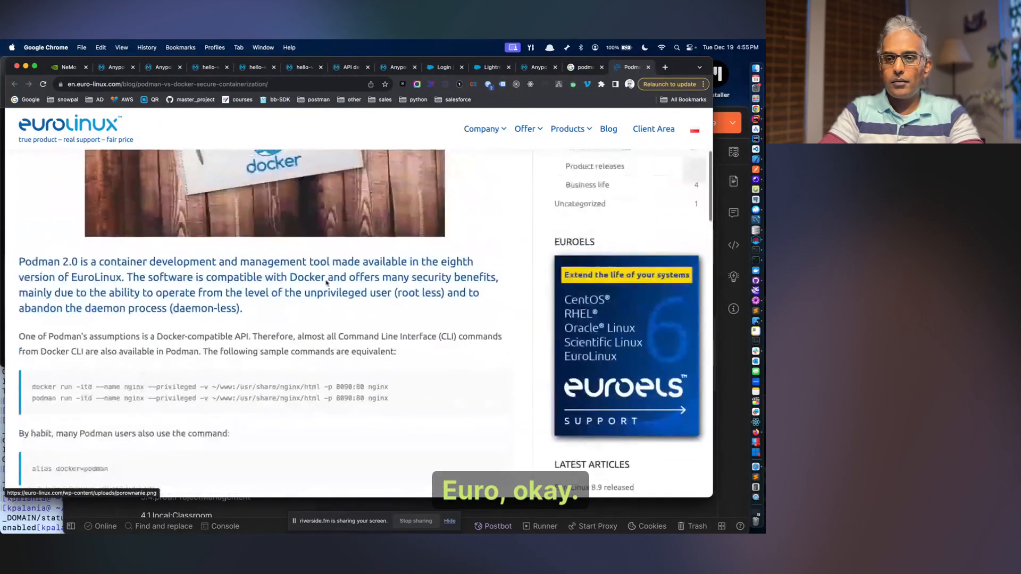
scroll(352, 374, "down", 8)
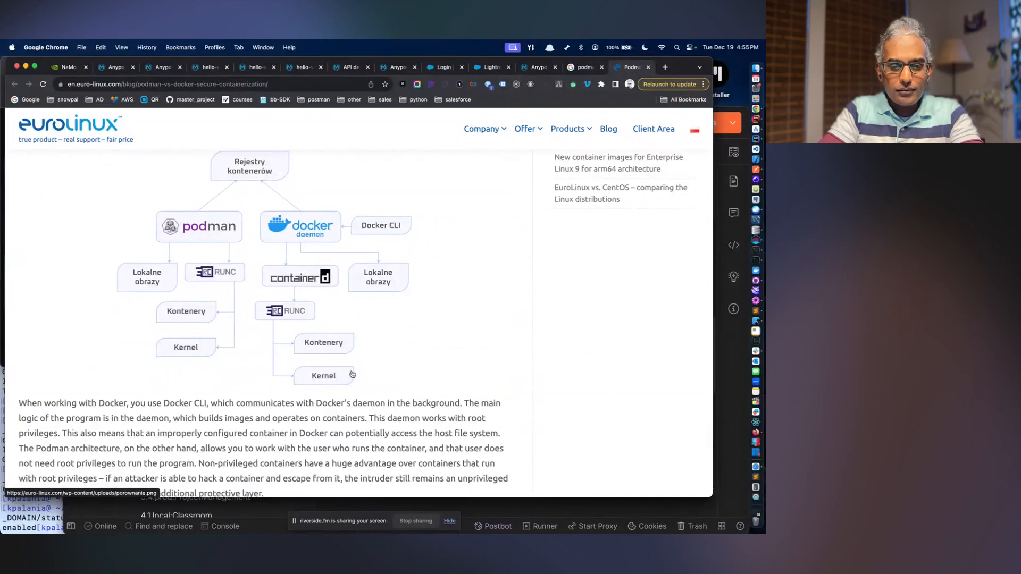
scroll(352, 374, "up", 1)
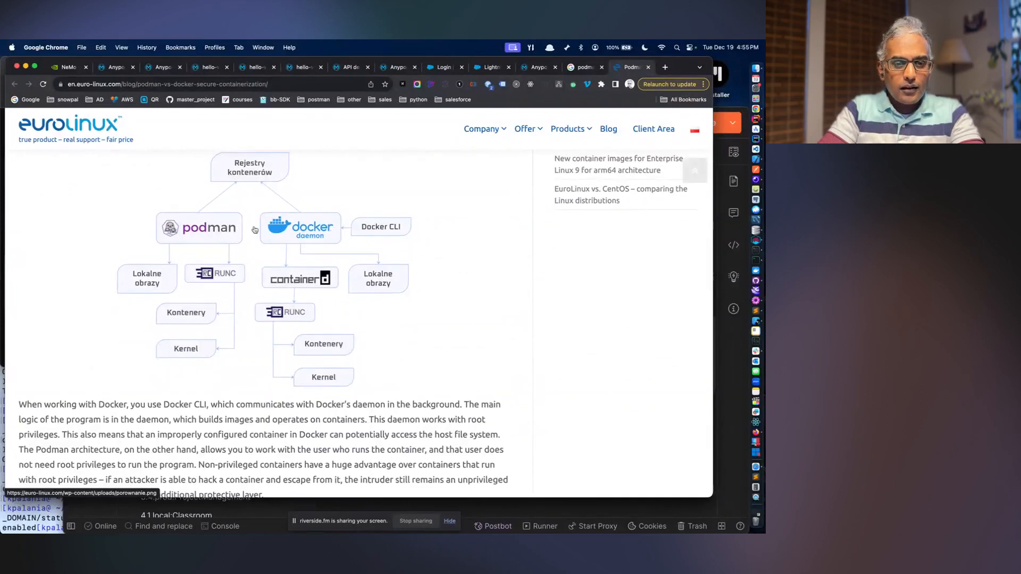
scroll(250, 238, "up", 1)
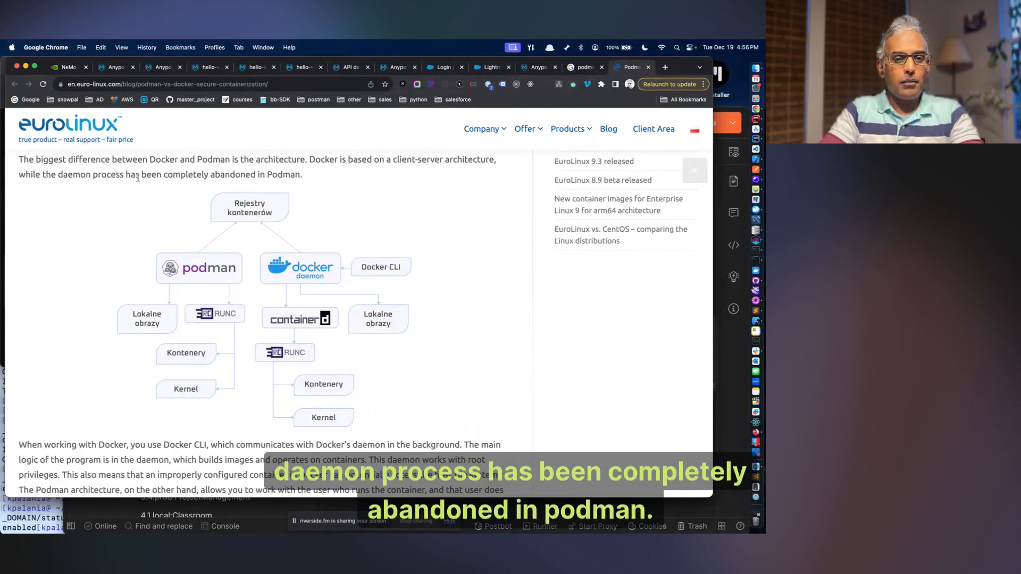
scroll(138, 177, "down", 3)
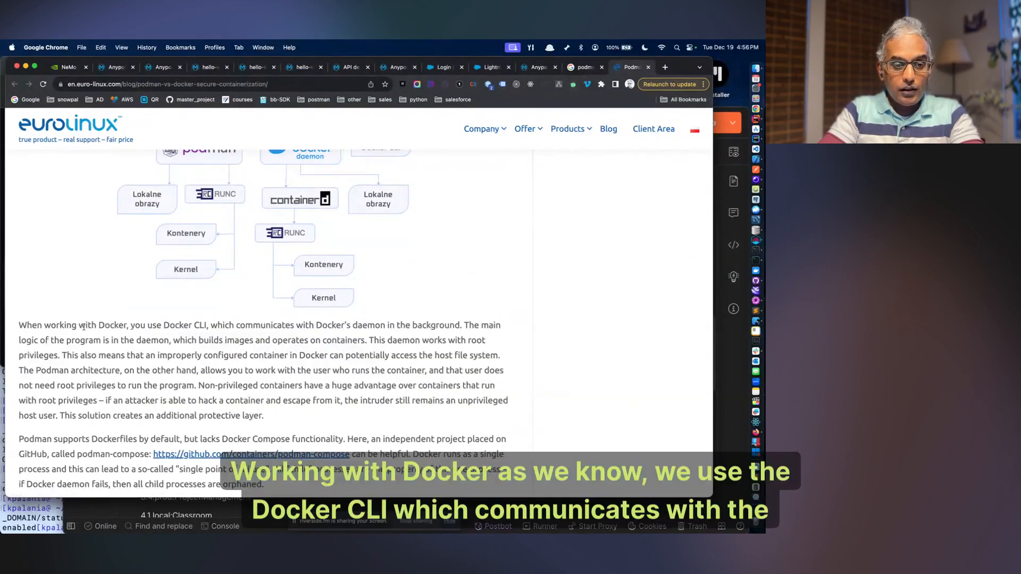
- Read the paragraphs below the diagram, highlighting the phrases on using Docker, Docker's daemon and Docker Compose functionality
left_click_drag(97, 325, 193, 325)
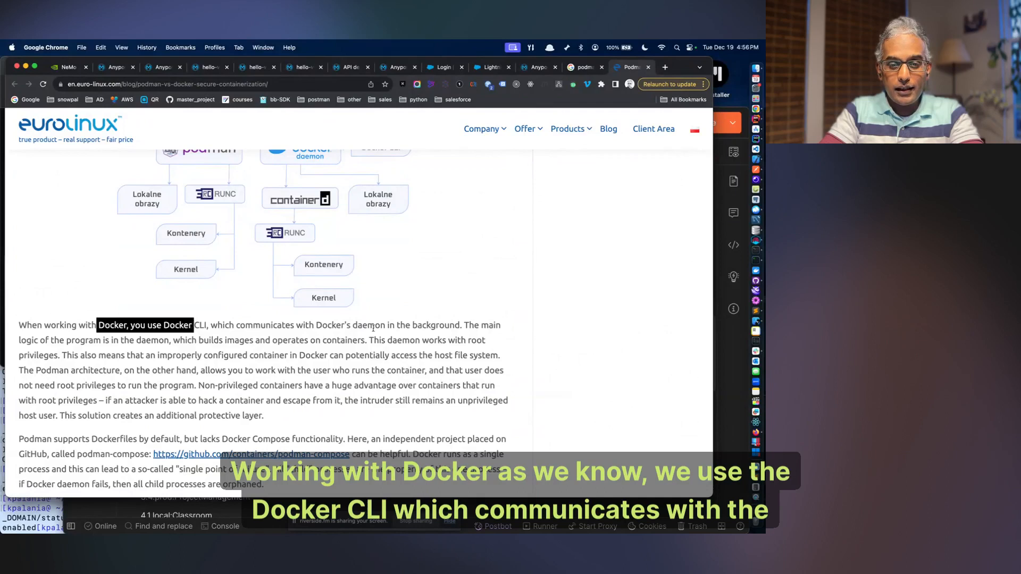
left_click_drag(342, 325, 390, 325)
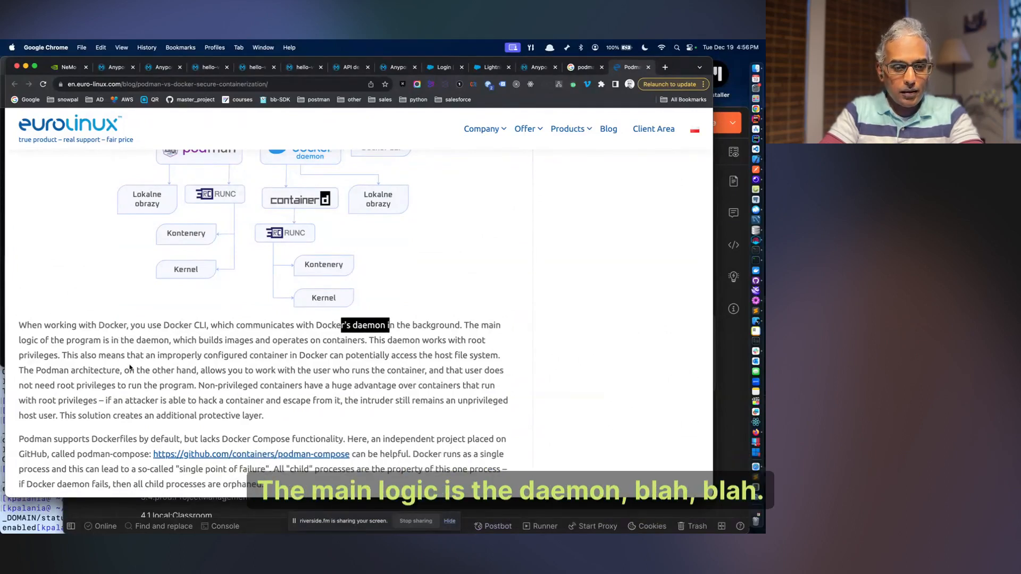
scroll(130, 367, "down", 1)
left_click_drag(73, 419, 332, 398)
scroll(169, 420, "down", 1)
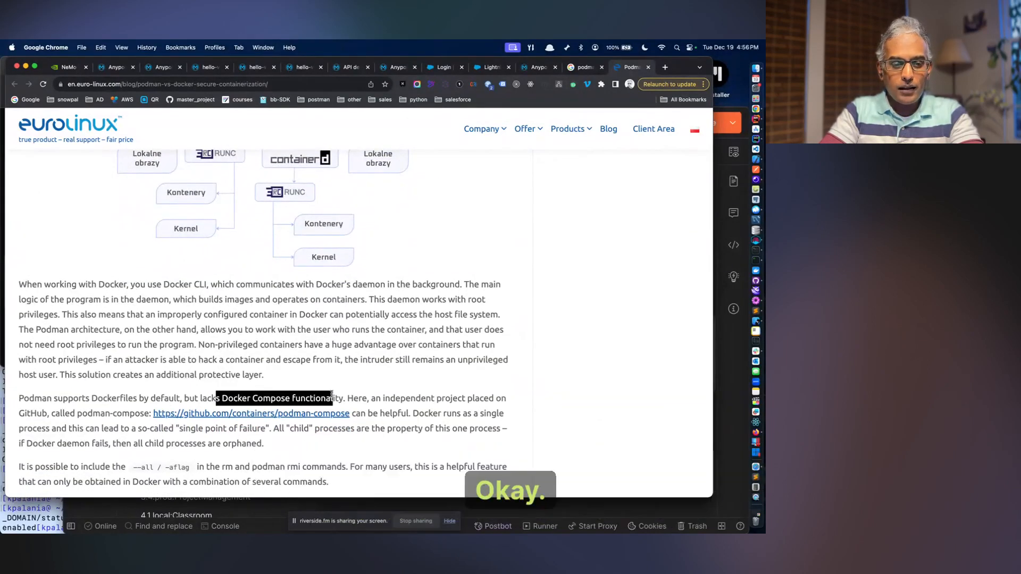
- Read the section on Podman's other advantages, highlighting the Docker Hub mention in the container registries point
scroll(332, 394, "down", 10)
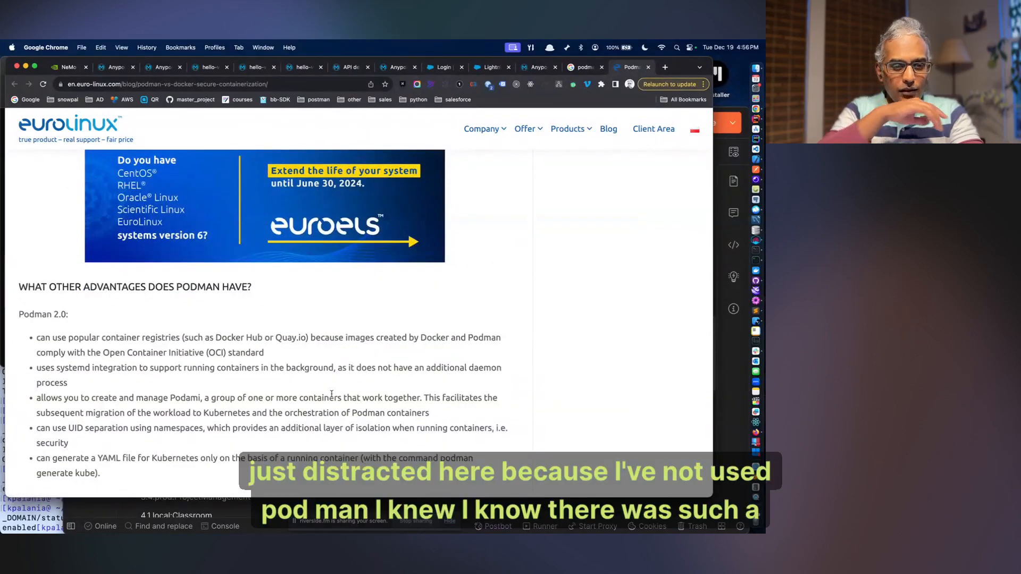
scroll(332, 394, "down", 1)
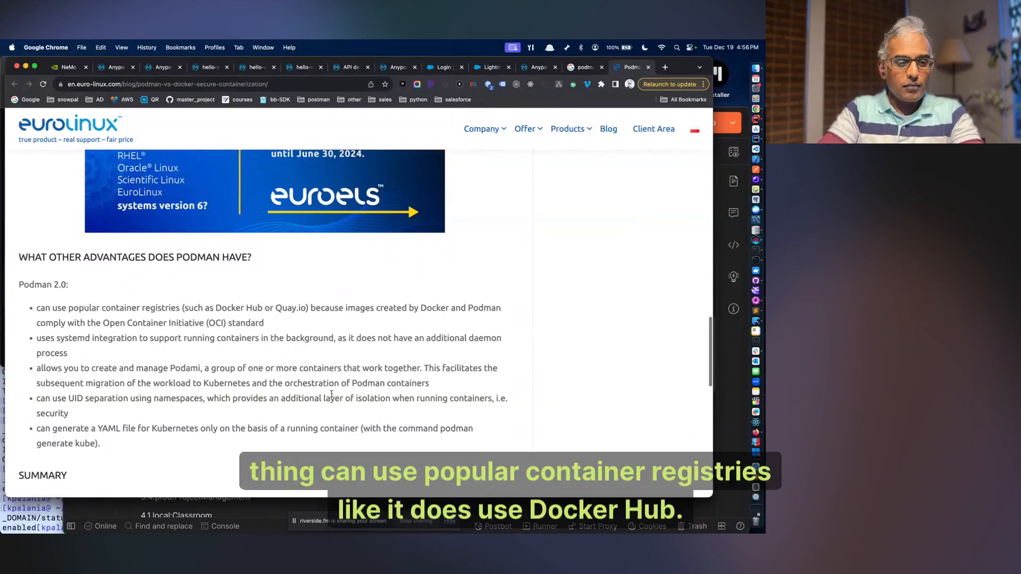
scroll(332, 393, "down", 2)
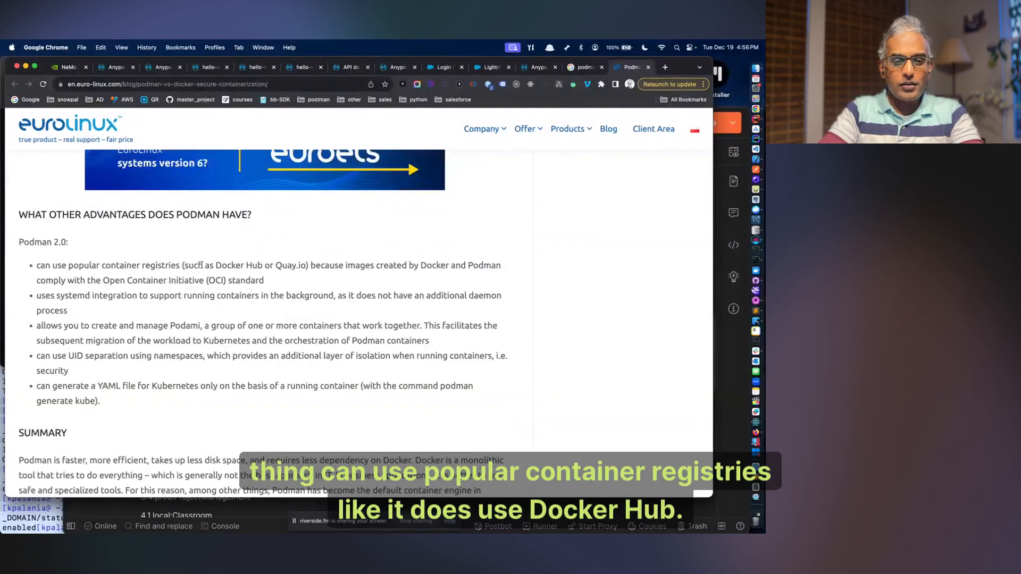
left_click_drag(201, 264, 249, 265)
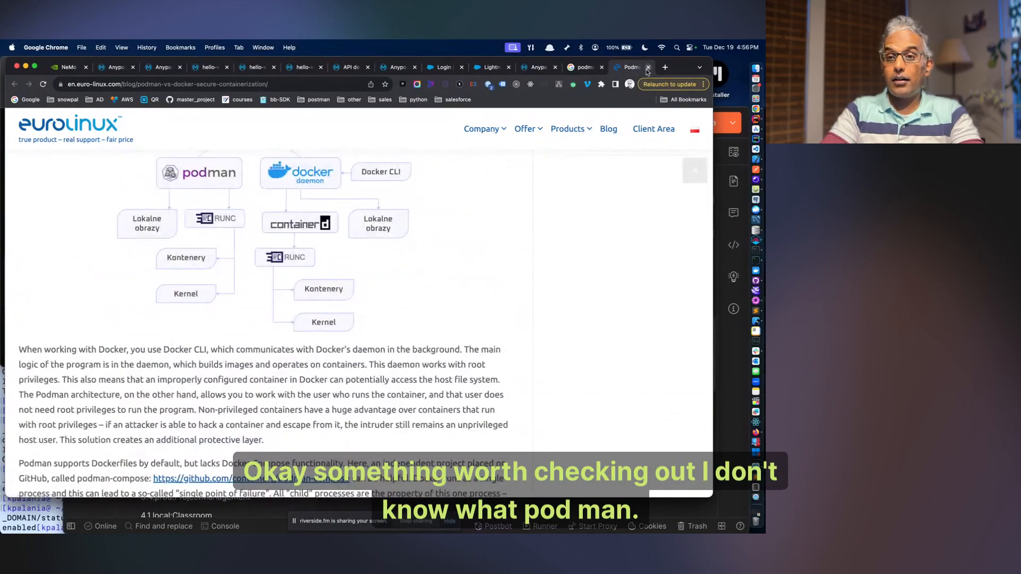
- Close the EuroLinux article and the podman vs docker search, and return to the Add a Flex Gateway page
left_click(648, 67)
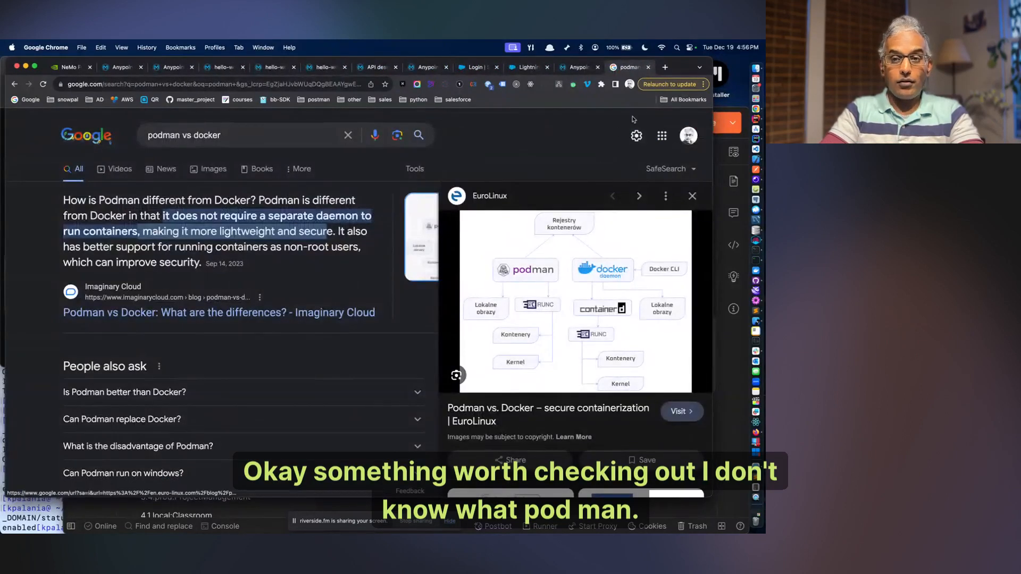
left_click(648, 67)
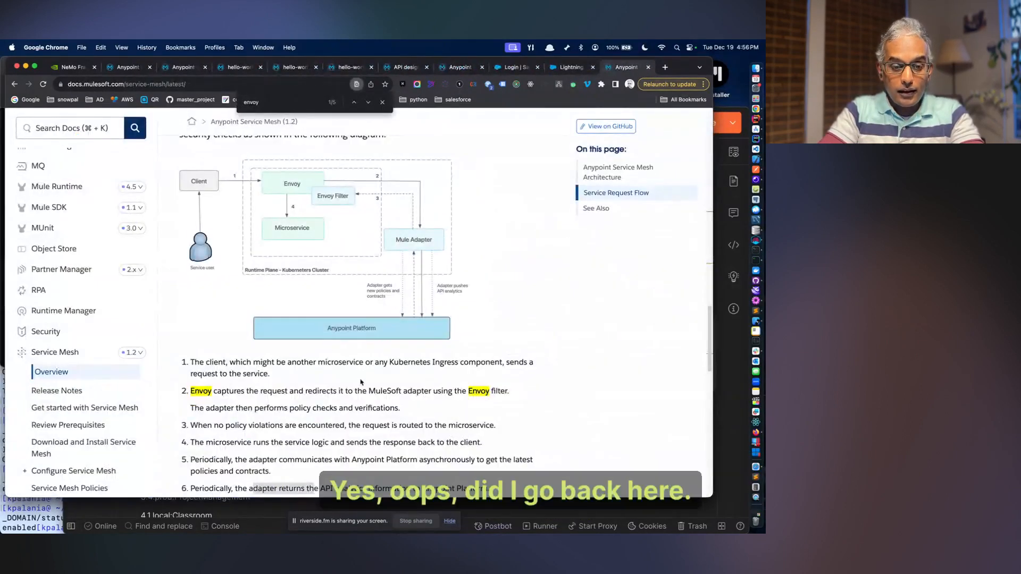
left_click(182, 67)
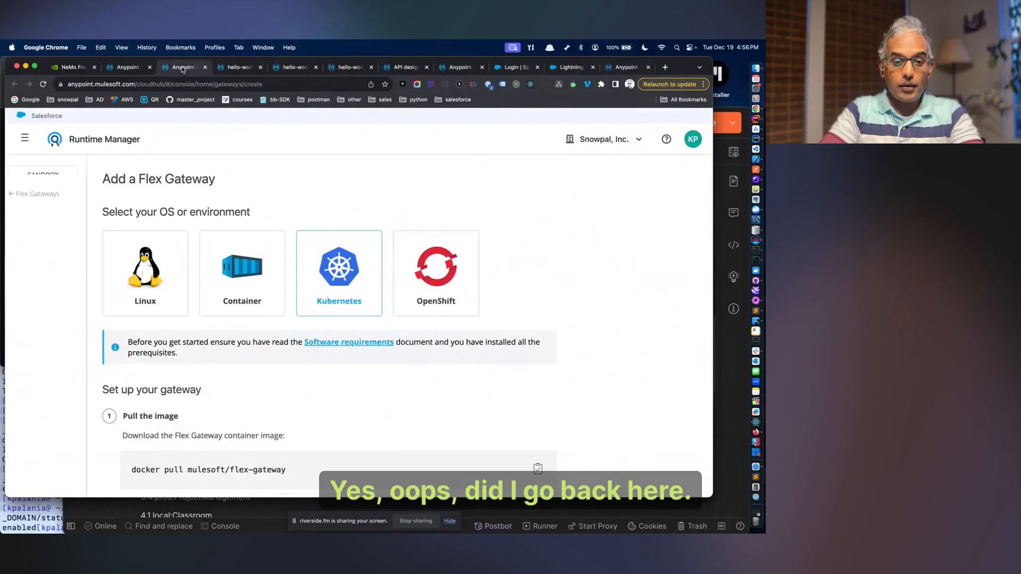
- Compare the Flex Gateway setup for the Container, Kubernetes and OpenShift environments, and look through the OpenShift instructions
left_click(246, 301)
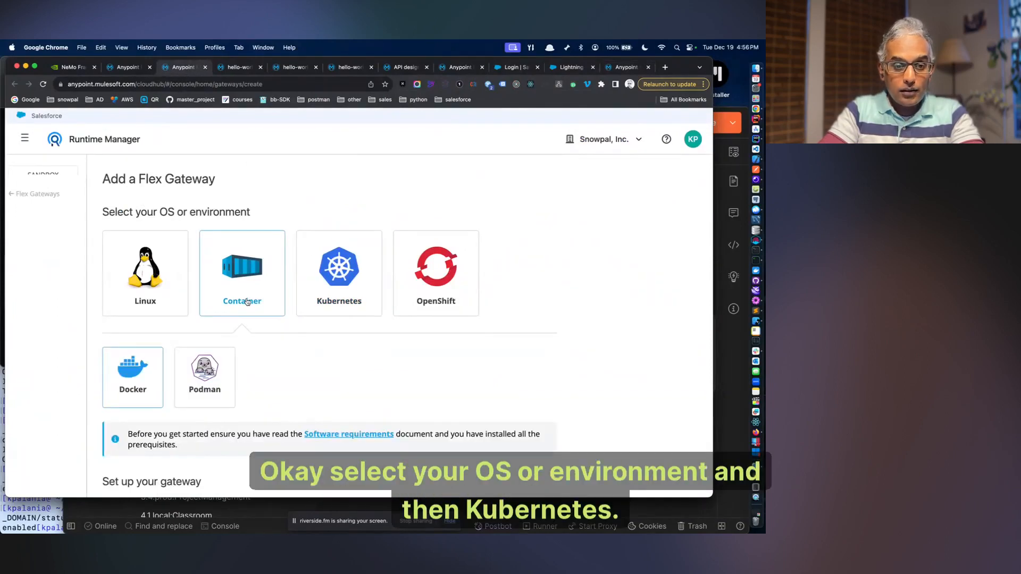
left_click(344, 300)
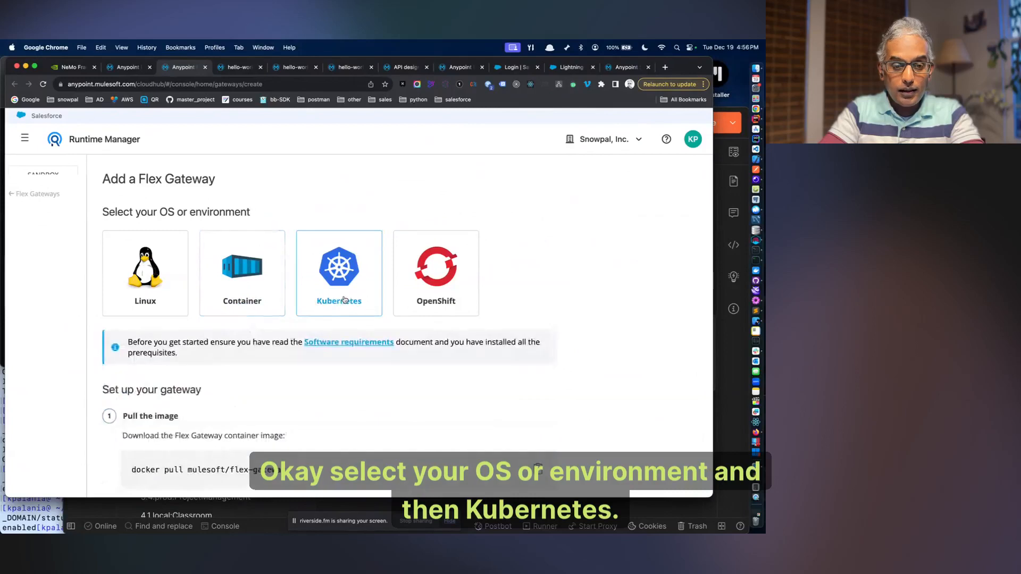
left_click(434, 301)
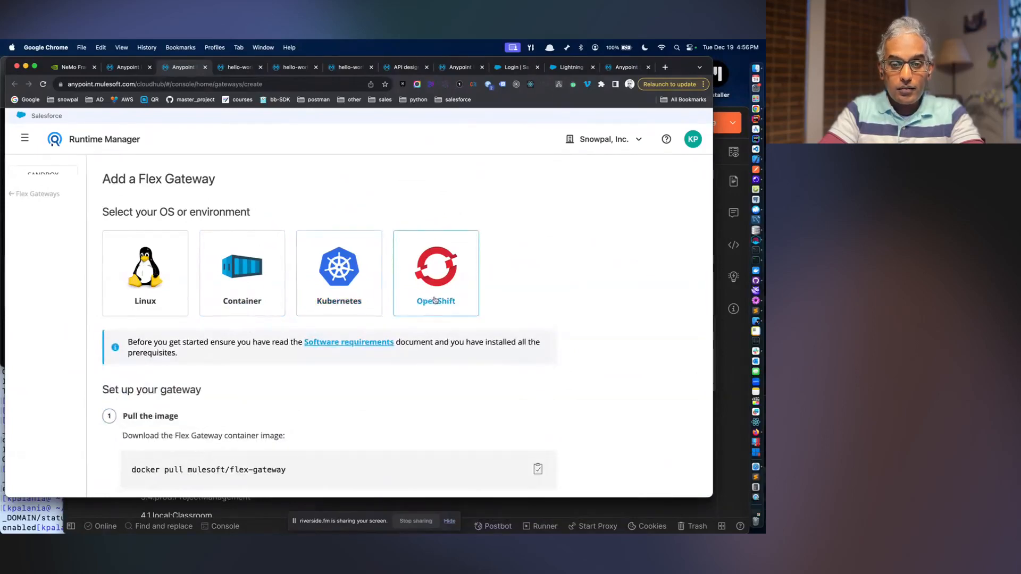
scroll(326, 292, "down", 3)
scroll(330, 314, "up", 1)
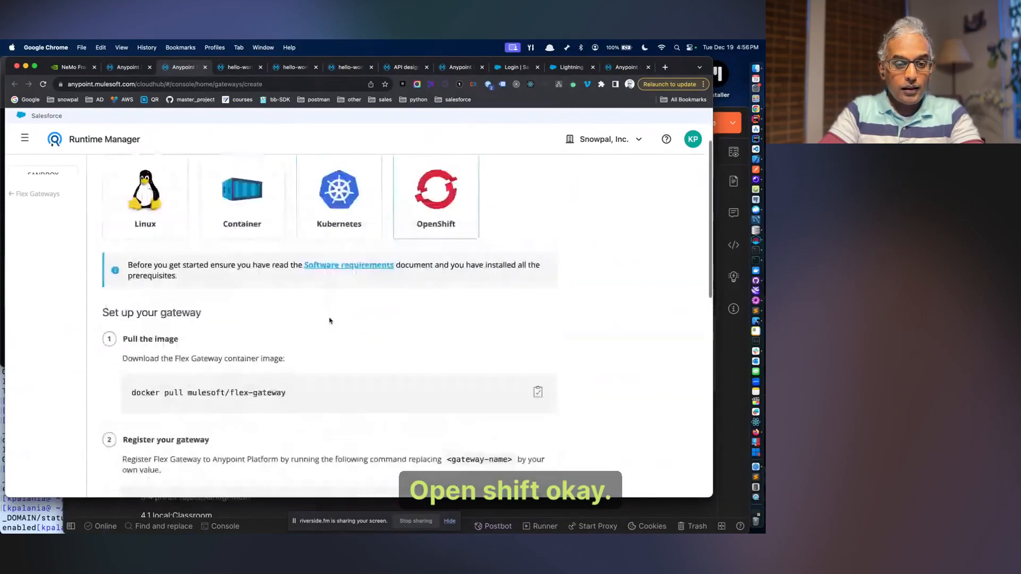
- Compare the Linux and Container environment options, and view the Flex Gateway installation instructions for CentOS
left_click(166, 233)
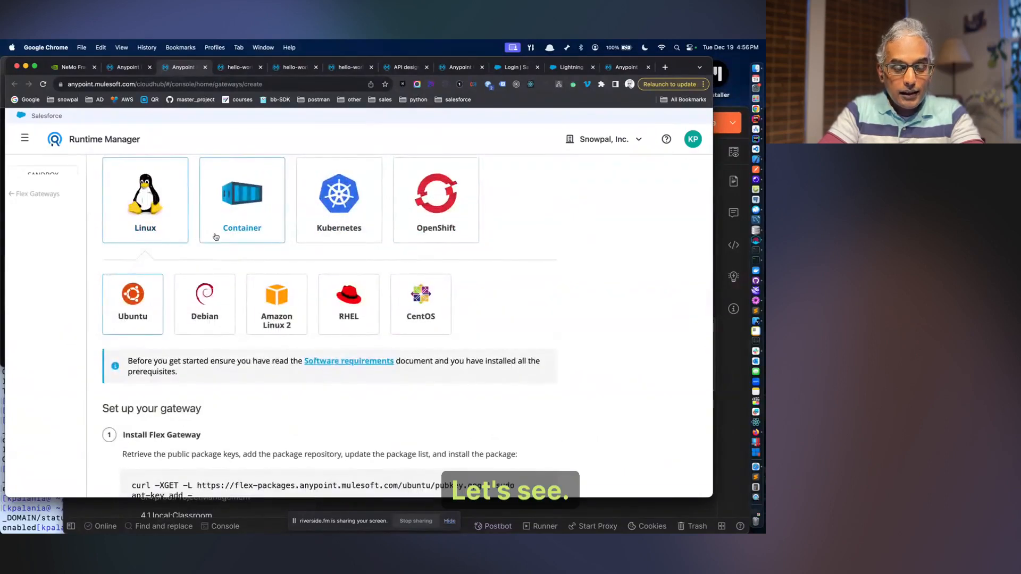
left_click(235, 233)
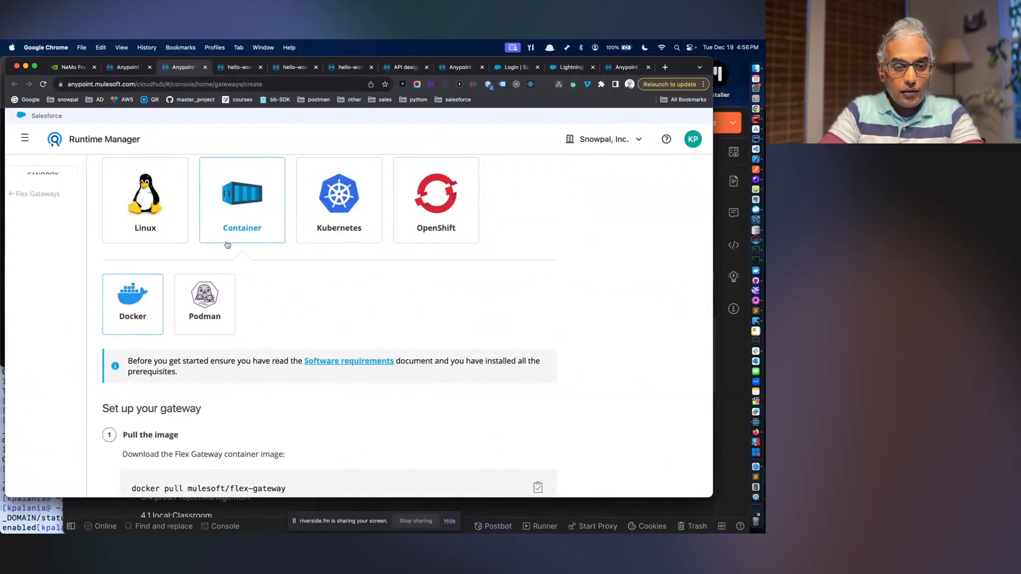
left_click(145, 207)
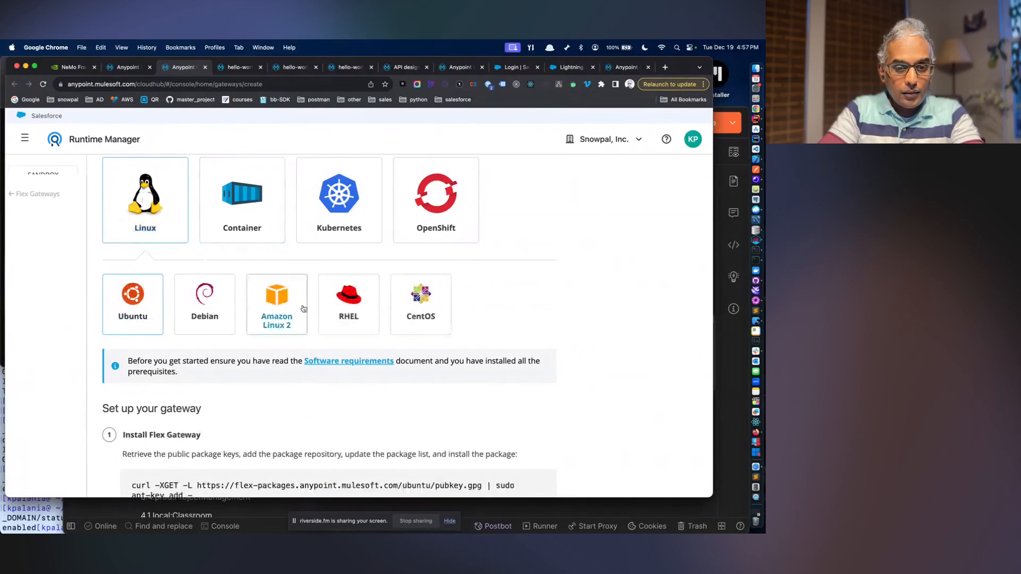
left_click(420, 303)
scroll(419, 309, "down", 2)
scroll(419, 310, "down", 1)
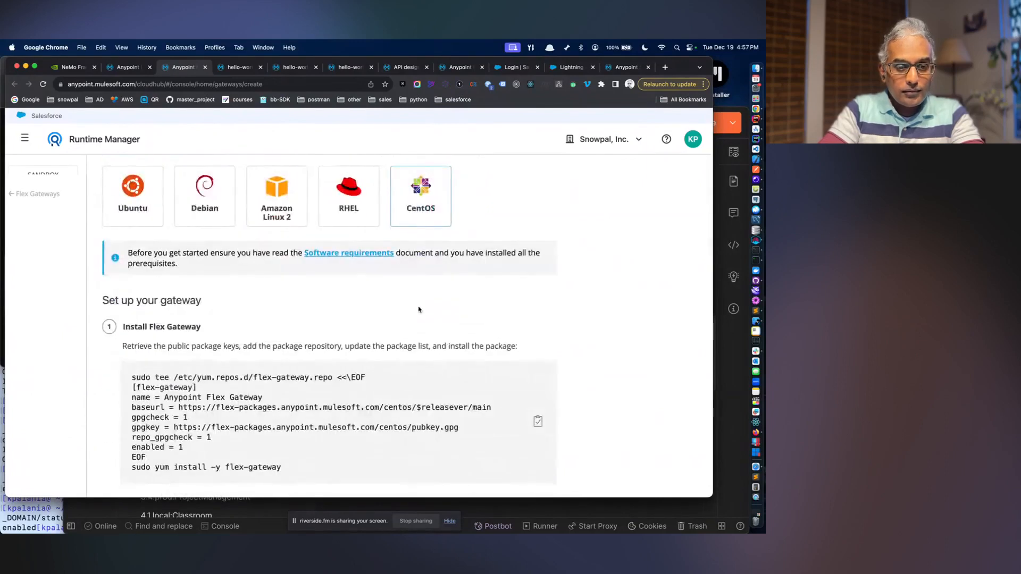
scroll(419, 310, "up", 3)
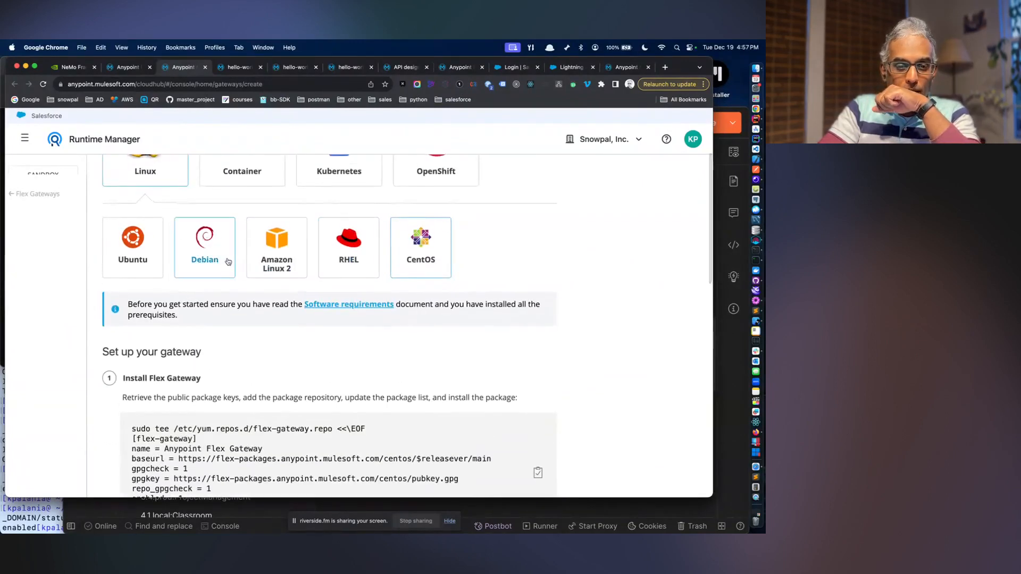
- Choose the Container environment with Docker for the Flex Gateway and copy the docker pull mulesoft/flex-gateway command
left_click(249, 236)
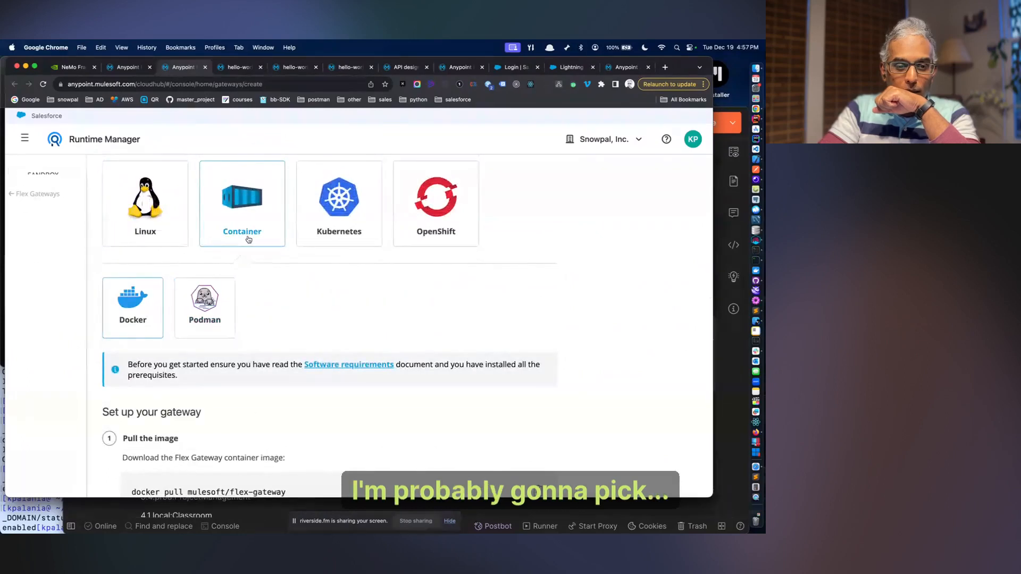
left_click(318, 234)
left_click(246, 226)
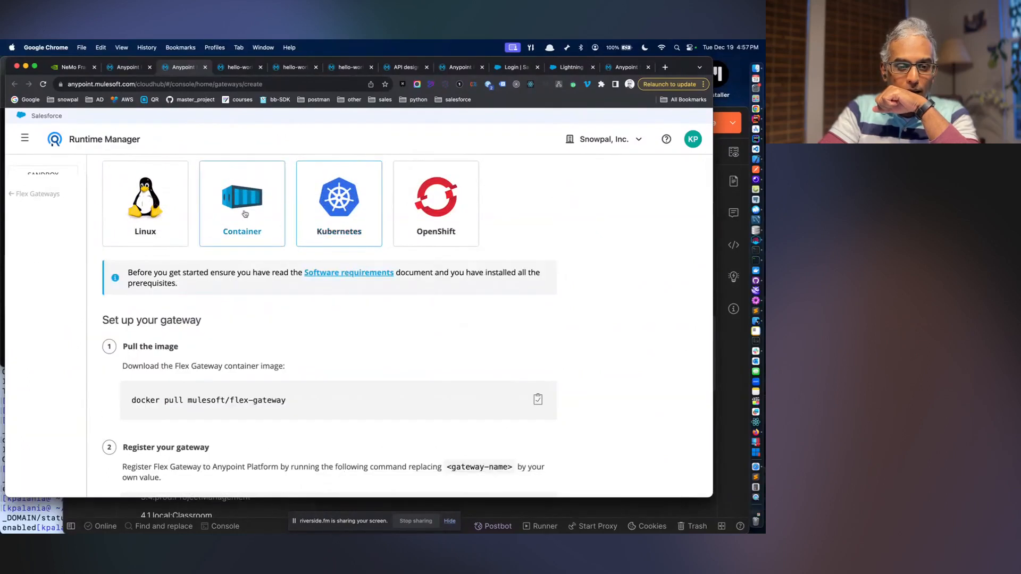
scroll(244, 212, "down", 1)
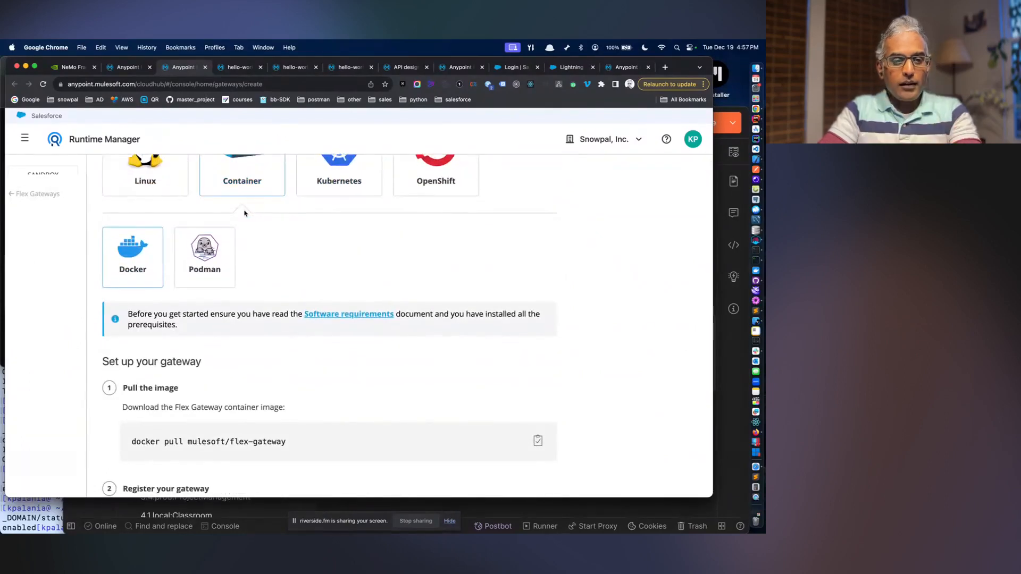
scroll(244, 212, "down", 2)
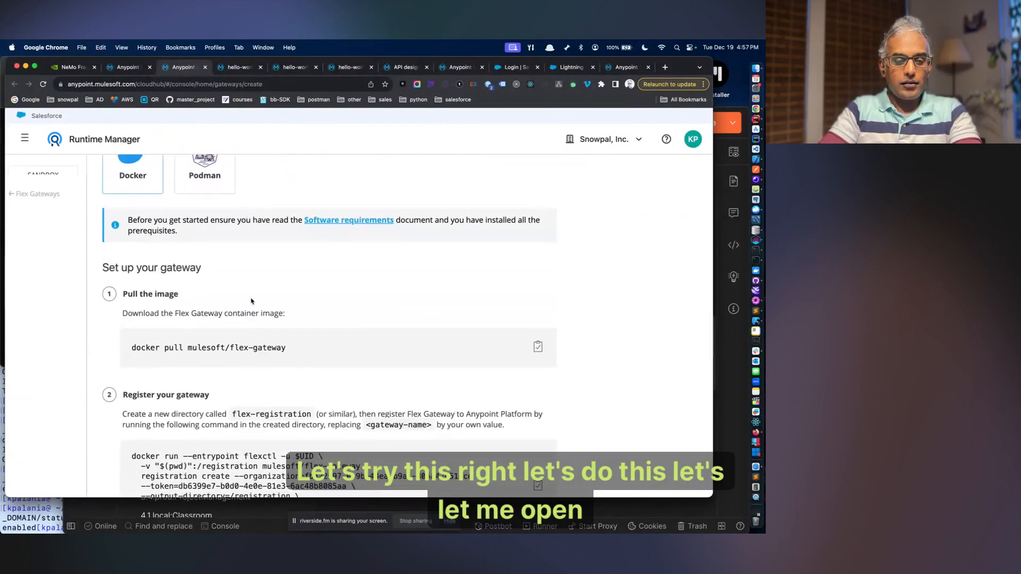
left_click(538, 347)
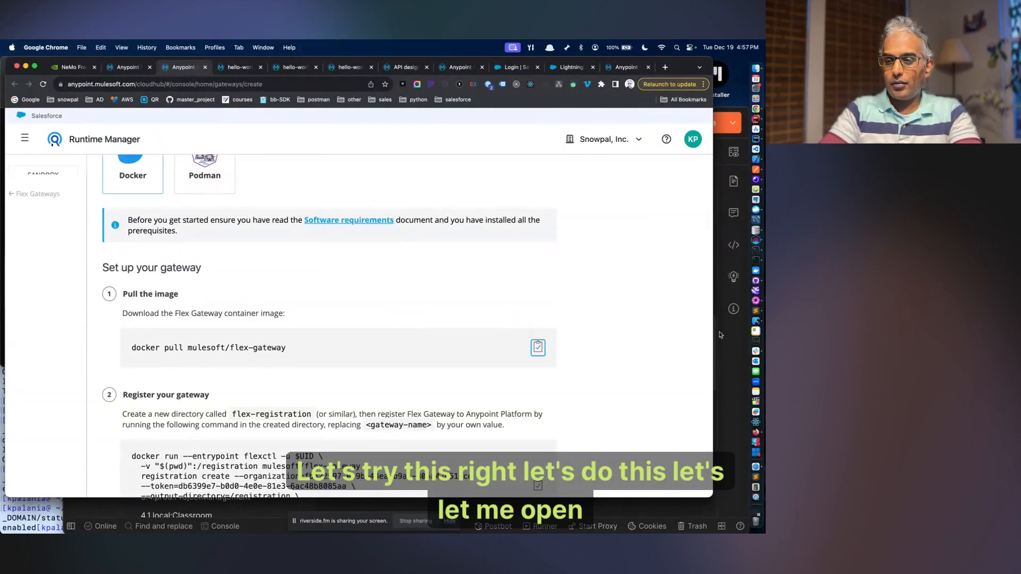
- Open a new Terminal window, move it clear of the gateway setup steps, and run the clear command
right_click(749, 251)
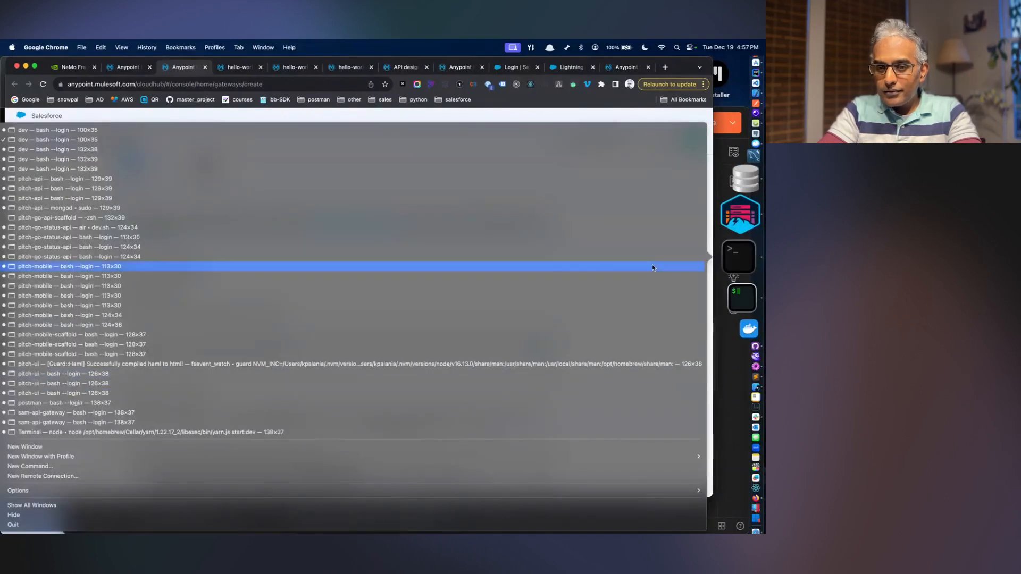
left_click(109, 452)
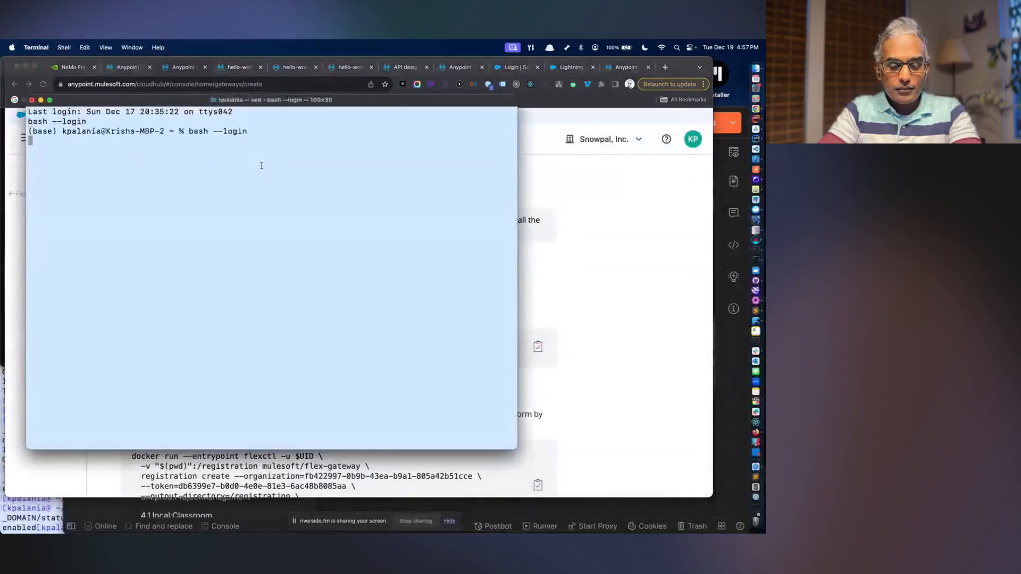
left_click_drag(255, 118, 489, 183)
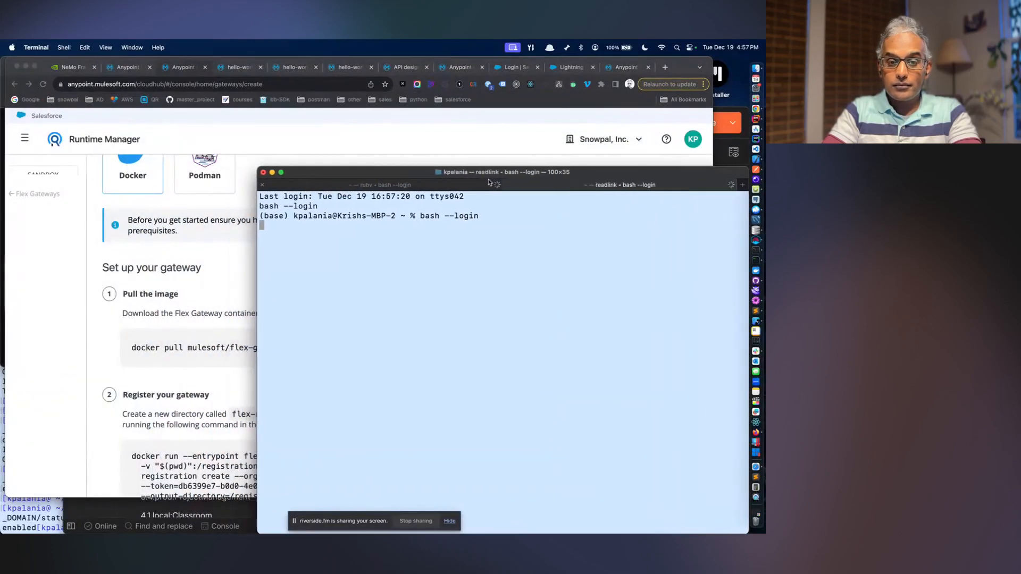
type("clear")
key("Return")
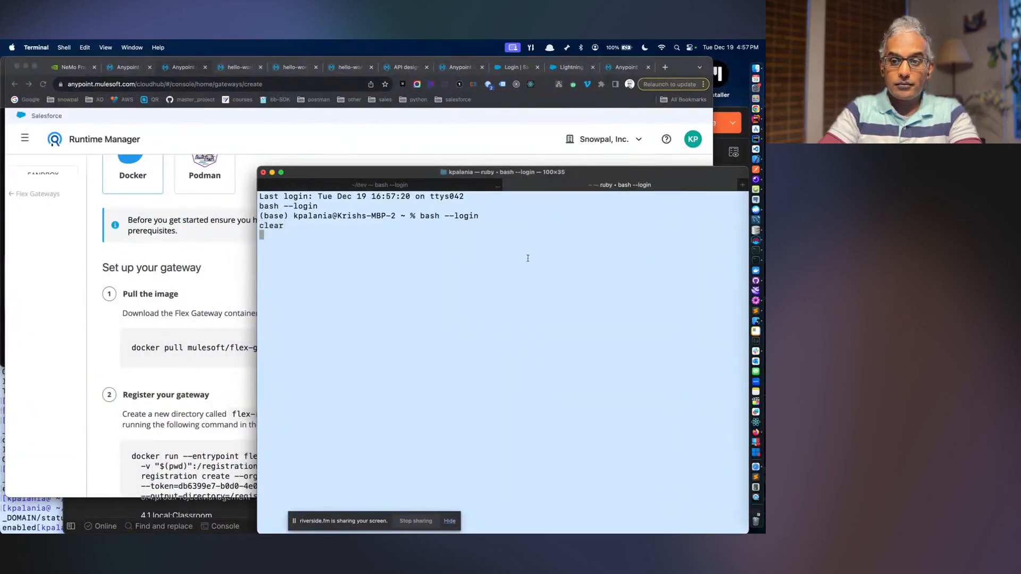
- Clear the terminal, go to the home directory and try to create a directory named podcast
type("clear")
key("Return")
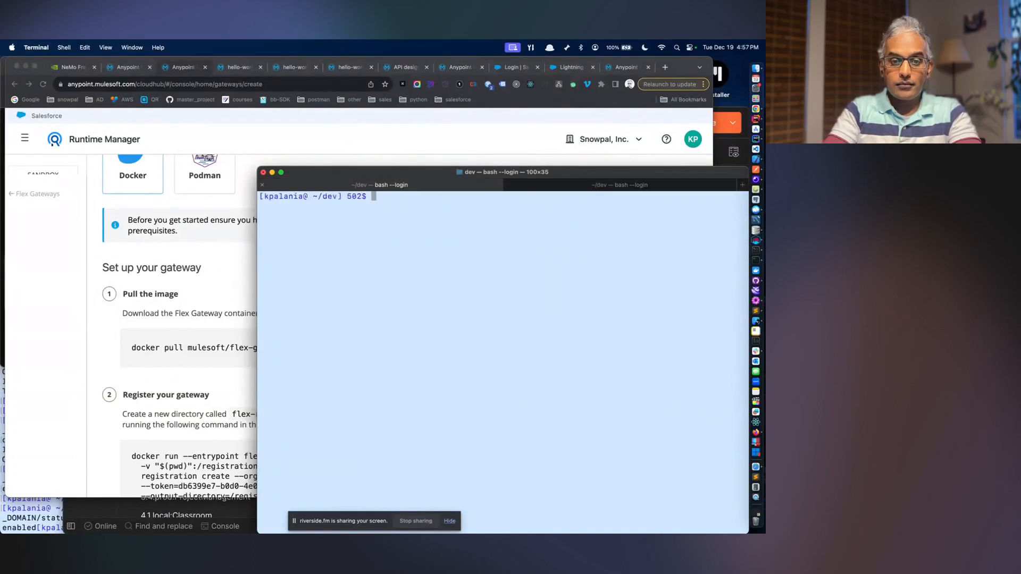
type("cd")
key("Return")
type("cd")
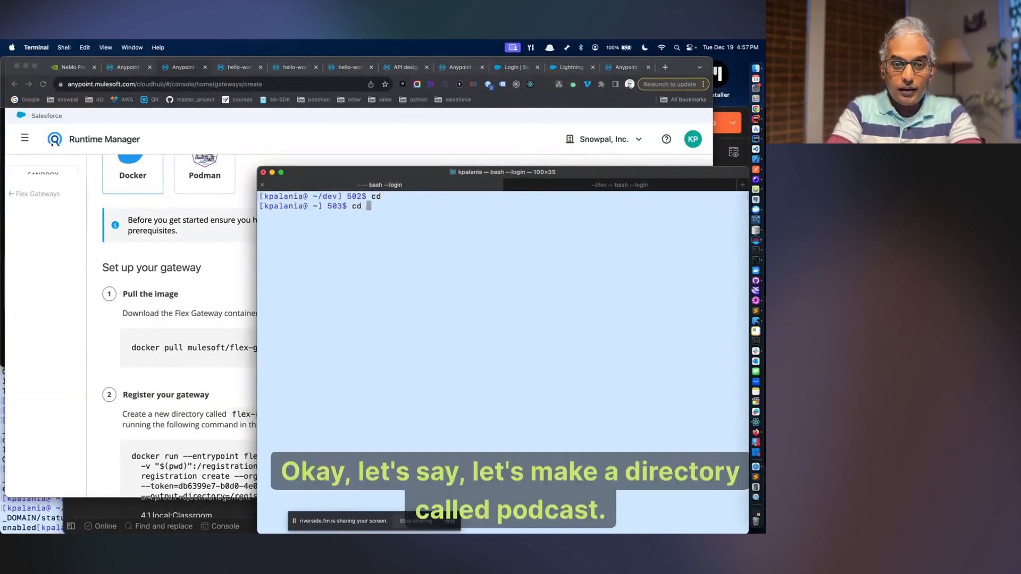
key("BackSpace")
key("BackSpace")
key("BackSpace")
type("mkdir po")
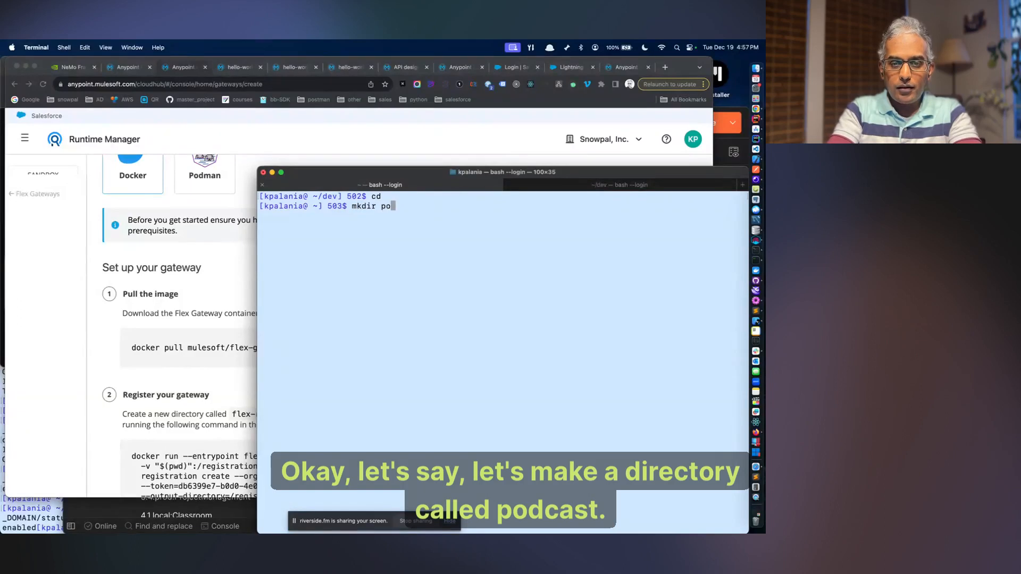
type("dcast")
key("Return")
- Change into the existing podcast directory and list its contents
type("cd p")
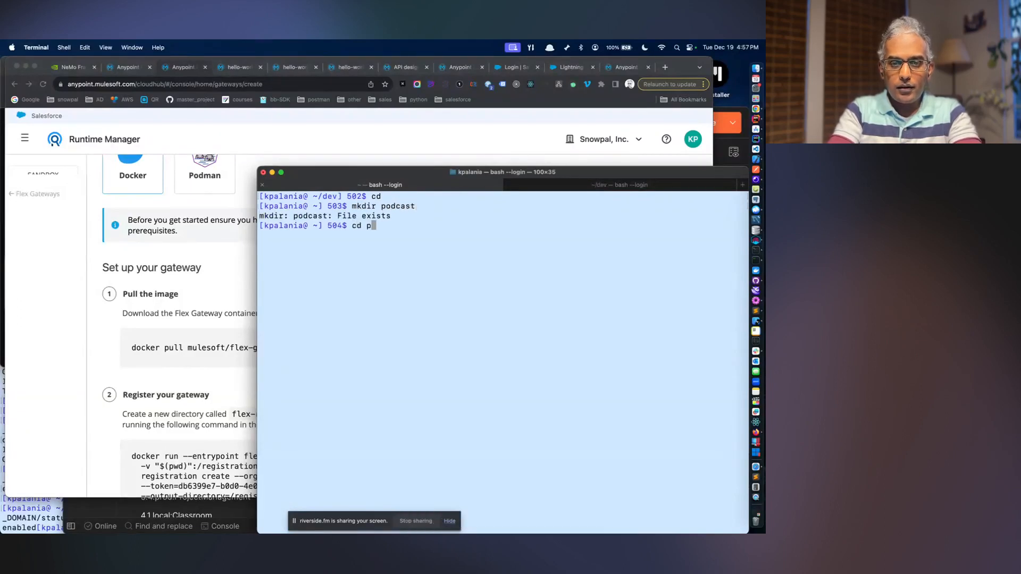
key("BackSpace")
key("BackSpace")
key("BackSpace")
type("d p")
key("Tab")
key("Return")
type("l")
key("Return")
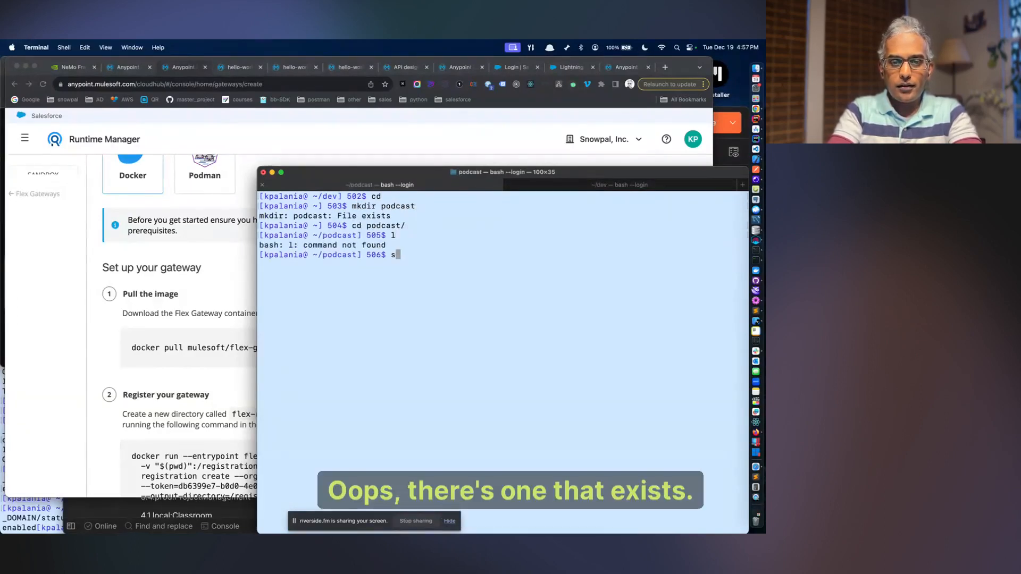
type("ls")
key("Return")
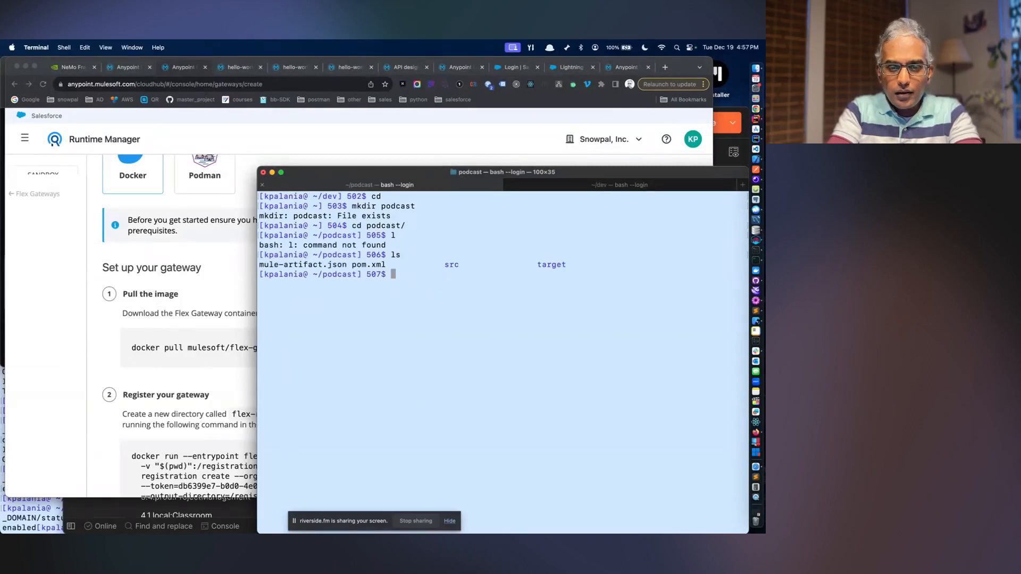
- Go back up one level and force-delete the old podcast directory with all its contents
type("cd ..")
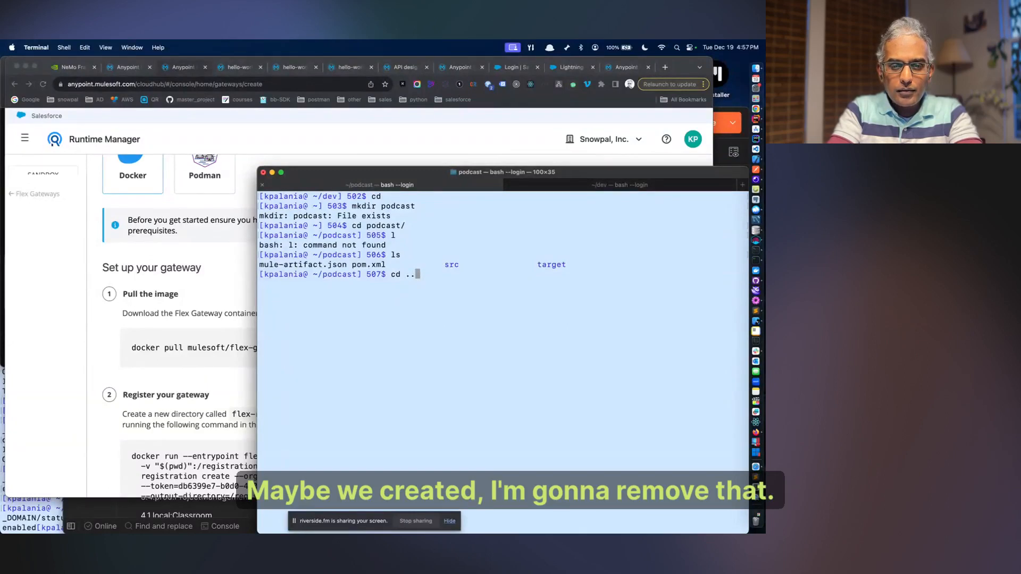
key("Return")
type("rm -rf po")
key("Tab")
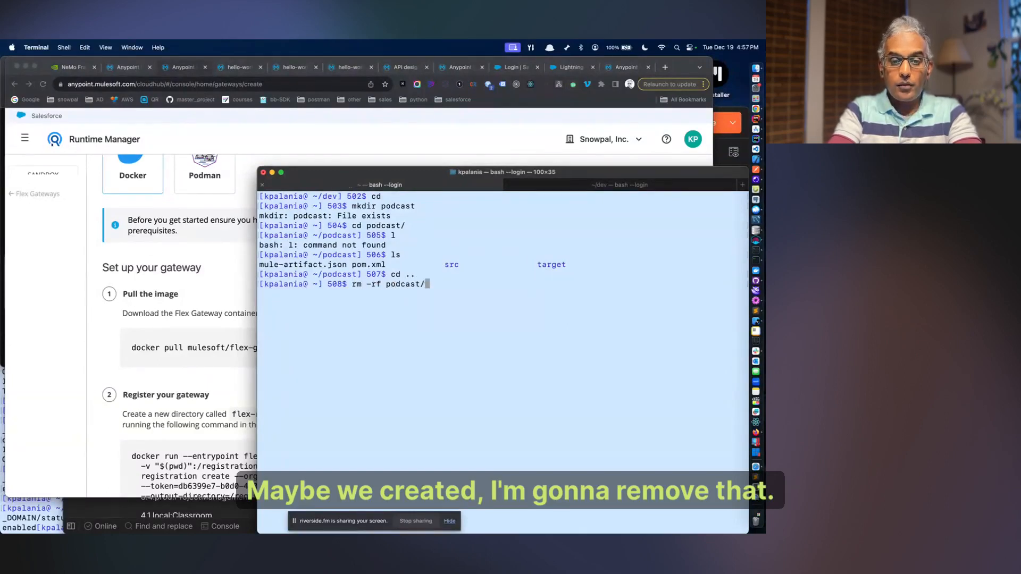
key("Return")
- Create a fresh podcast directory in the home directory and change into it
type("mkdir ")
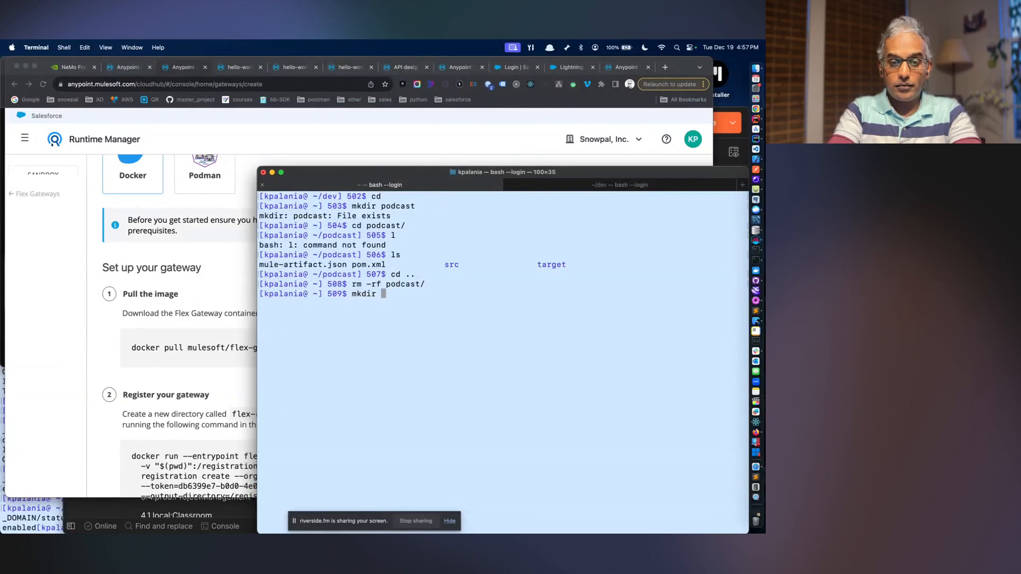
type("podcast")
key("Return")
type("cd o")
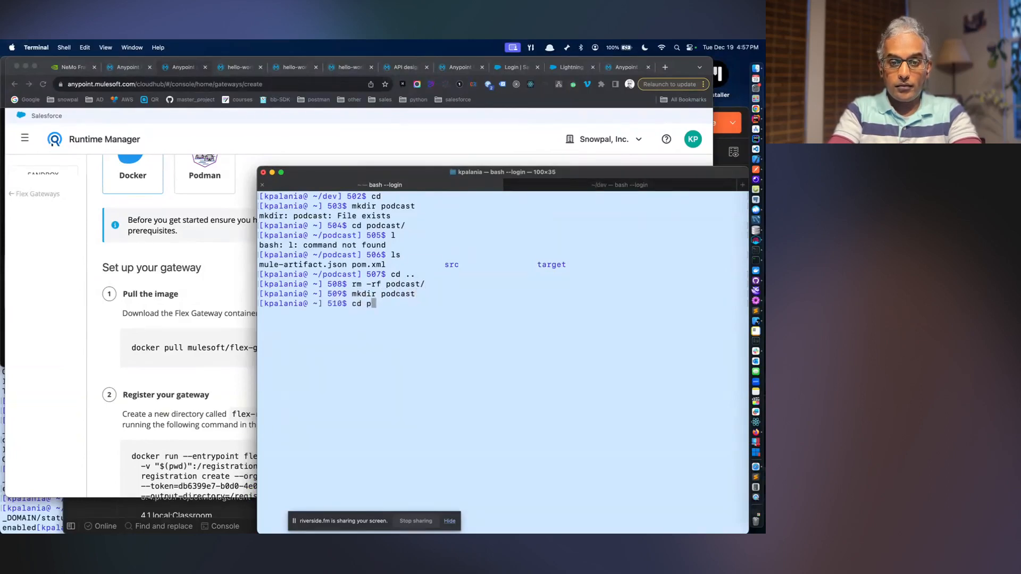
key("BackSpace")
type("po")
key("Tab")
key("Return")
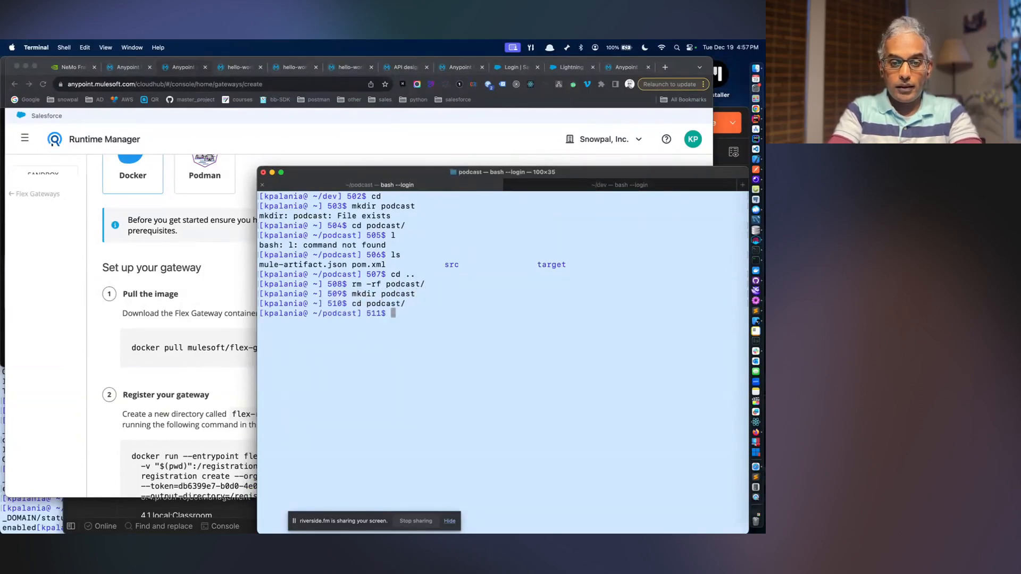
- Clear the terminal output and list the contents of the new podcast directory
type("l")
key("BackSpace")
type("clear")
key("Return")
type("ls")
key("Return")
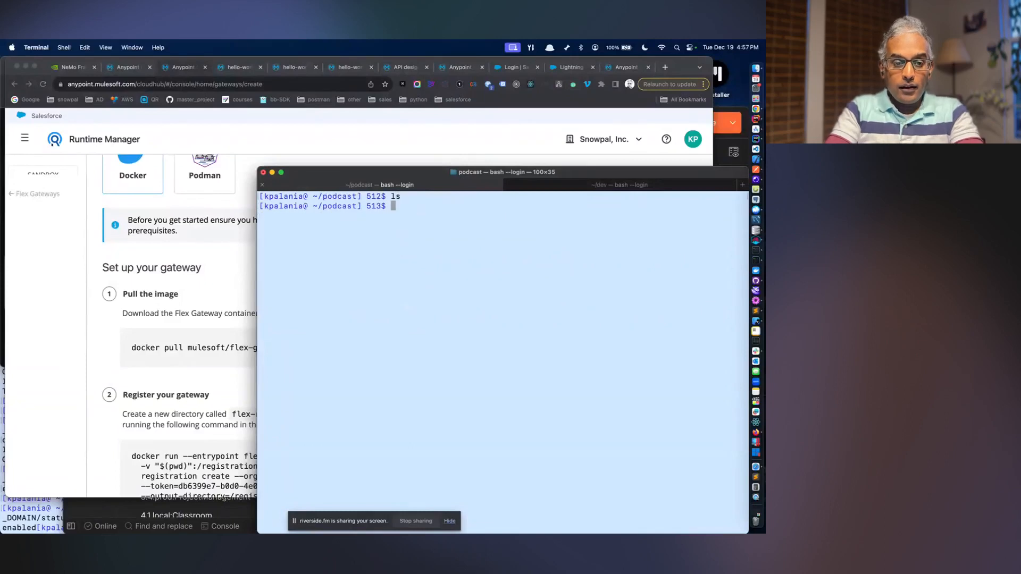
- Create the nested directories anypoint/api-manager inside podcast with mkdir -p
type("mk")
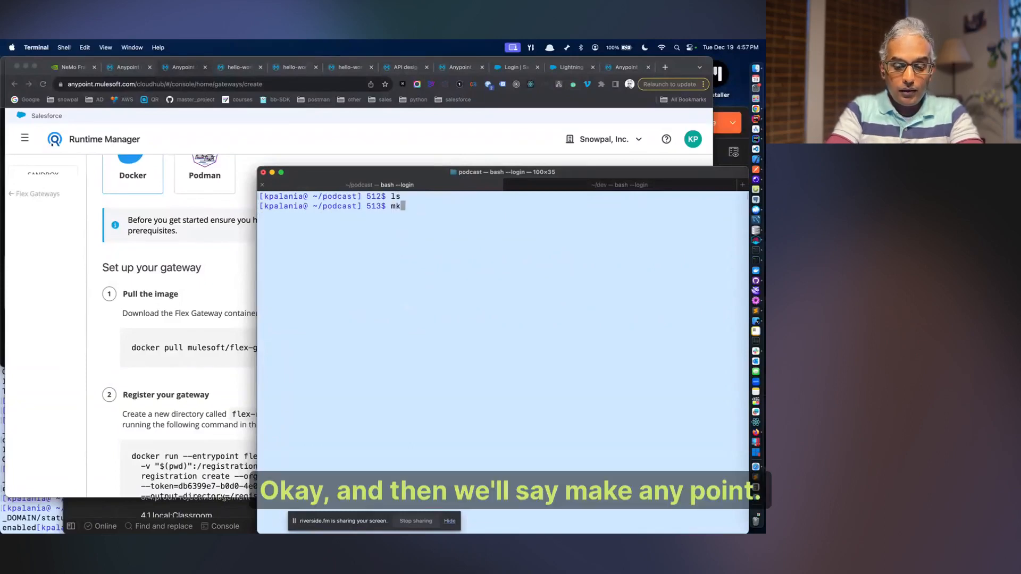
type("dir anyop")
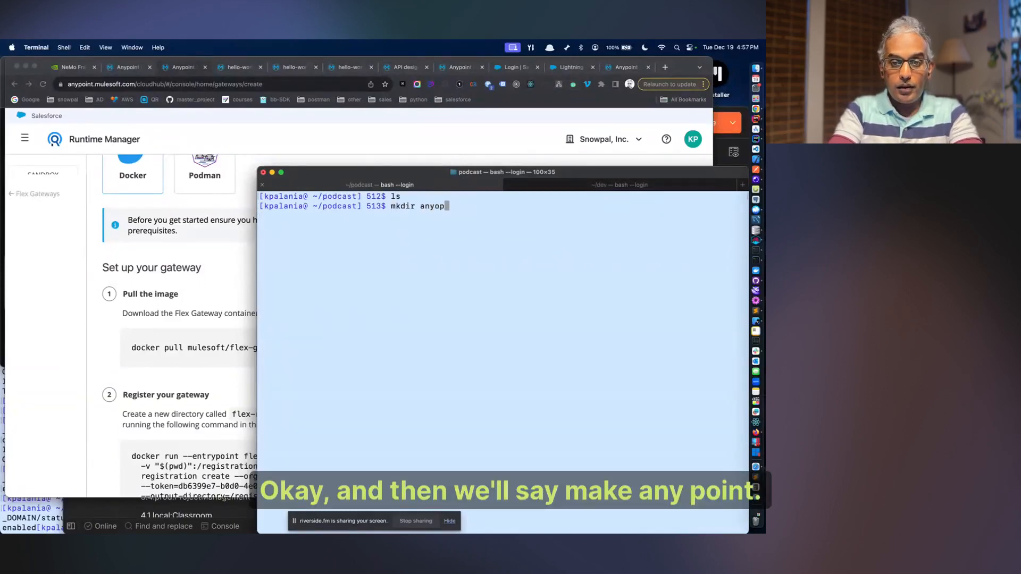
key("BackSpace")
key("BackSpace")
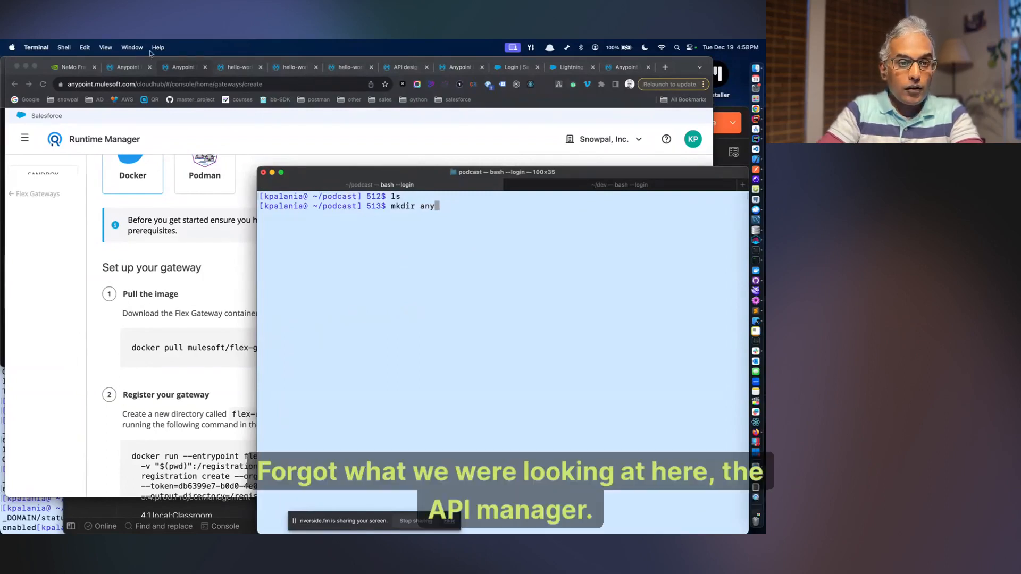
left_click(133, 66)
key("super+Tab")
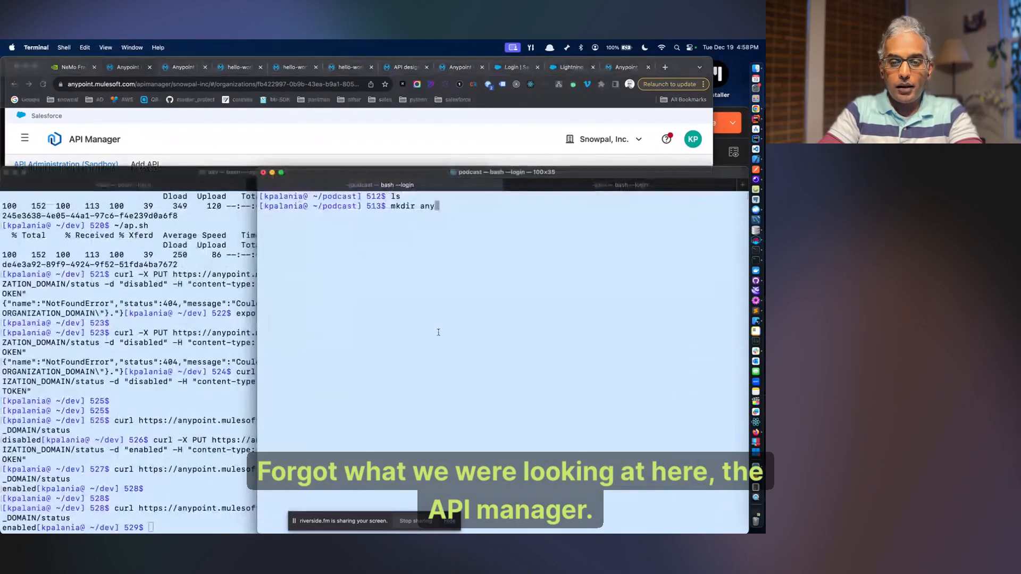
type("point")
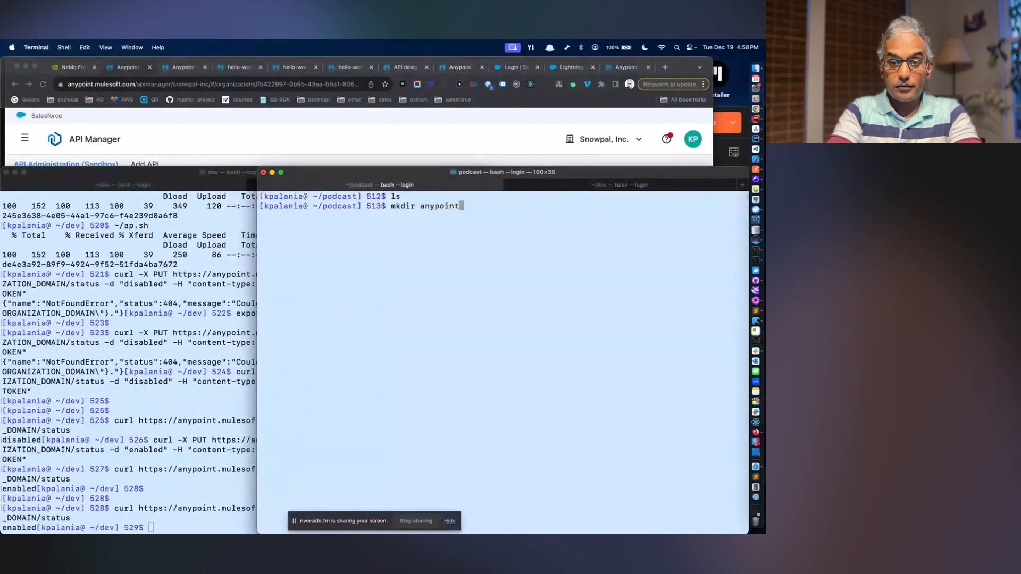
type("/api-manager")
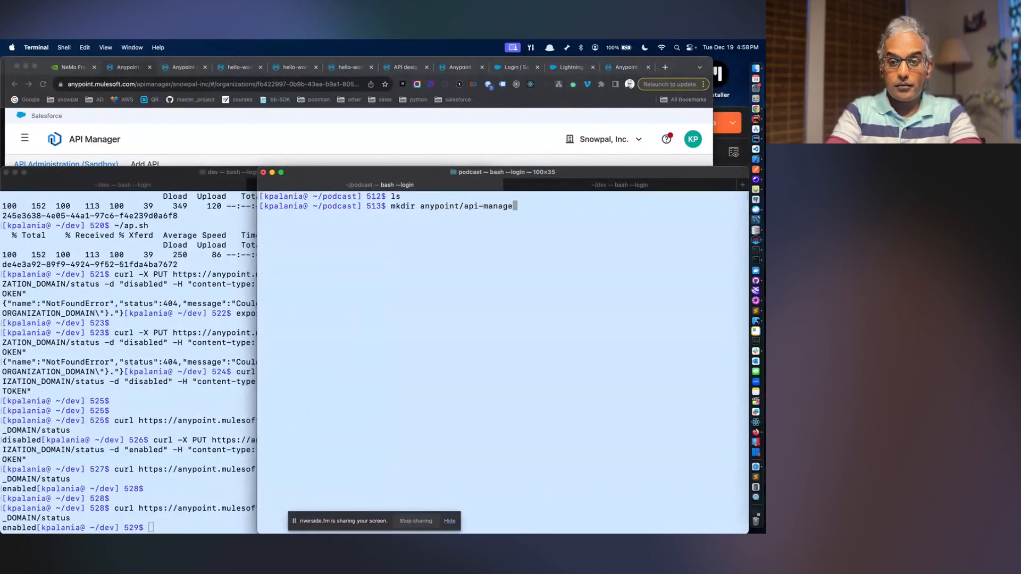
key("alt+Left")
key("alt+Left")
key("alt+Left")
type("-p")
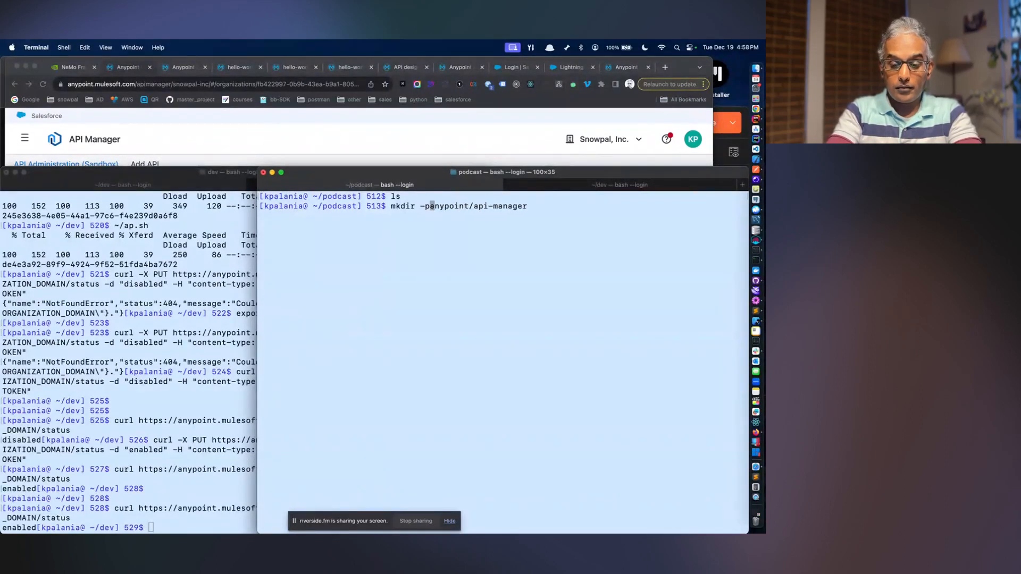
key("Return")
- Change into anypoint/api-manager and list its contents
type("cd anypoint/")
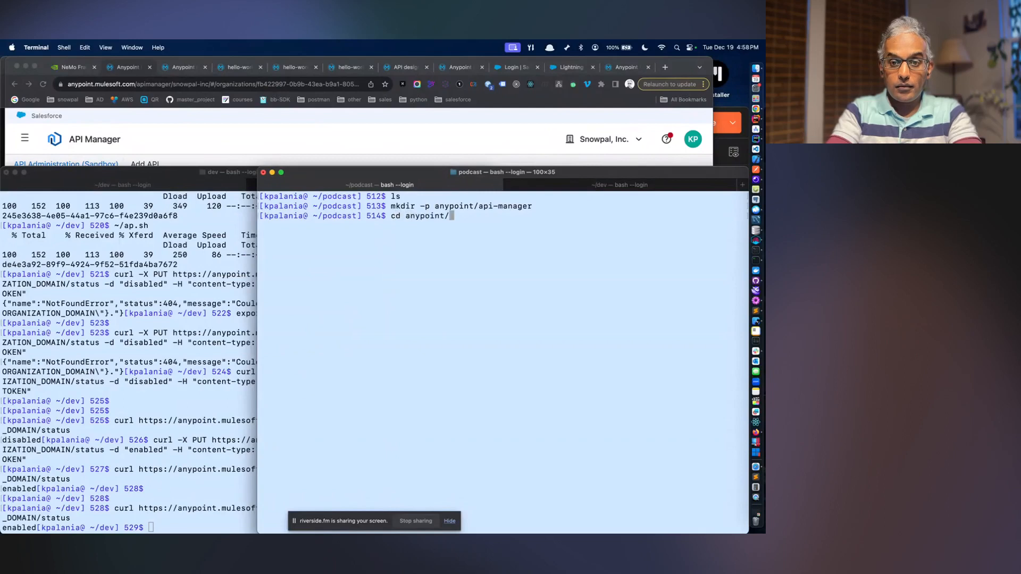
type("api-manager/")
key("Return")
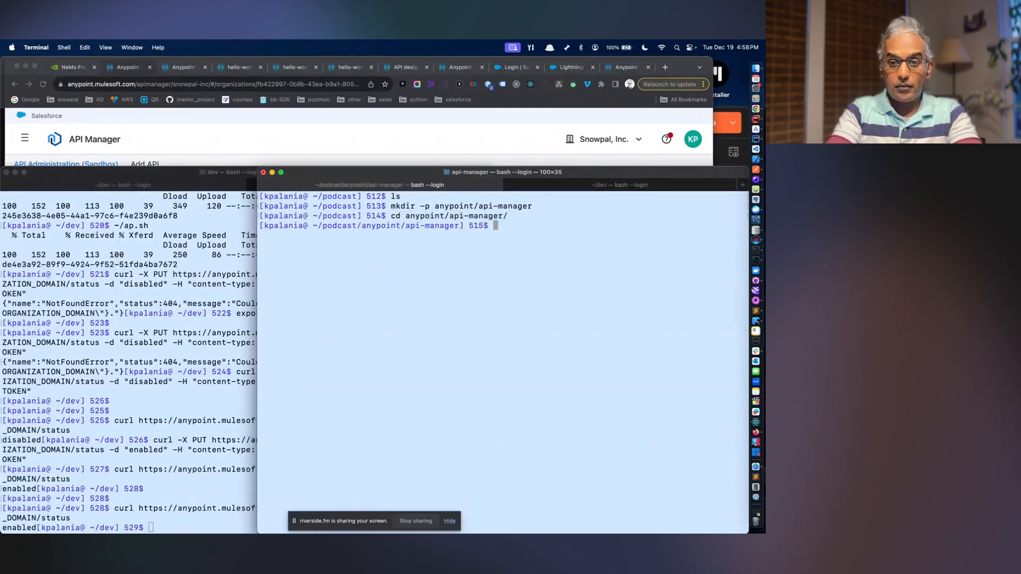
type("ls")
key("Return")
- Clear the first session of the older Terminal window and check its second session against the new window
left_click(186, 370)
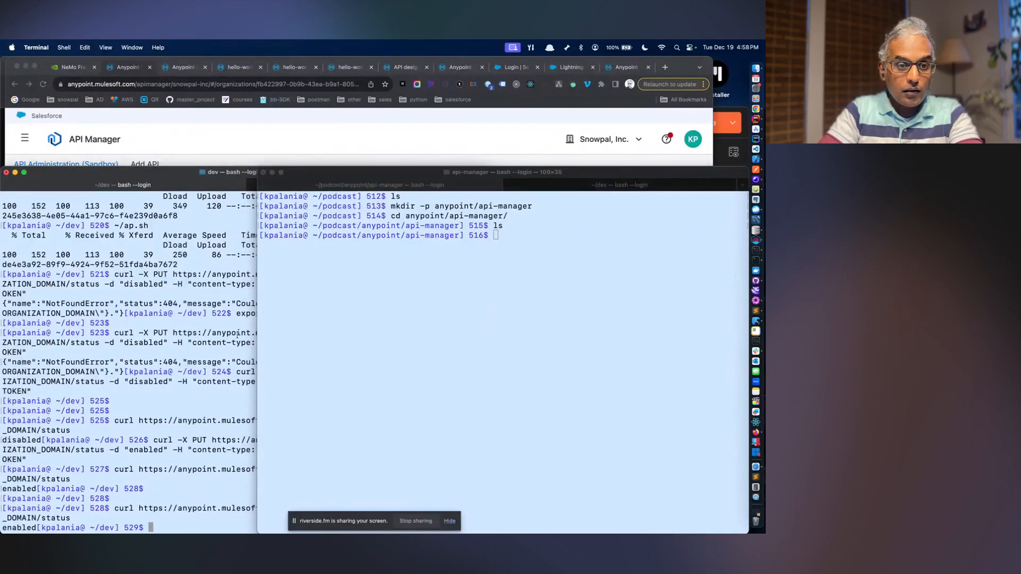
left_click(237, 313)
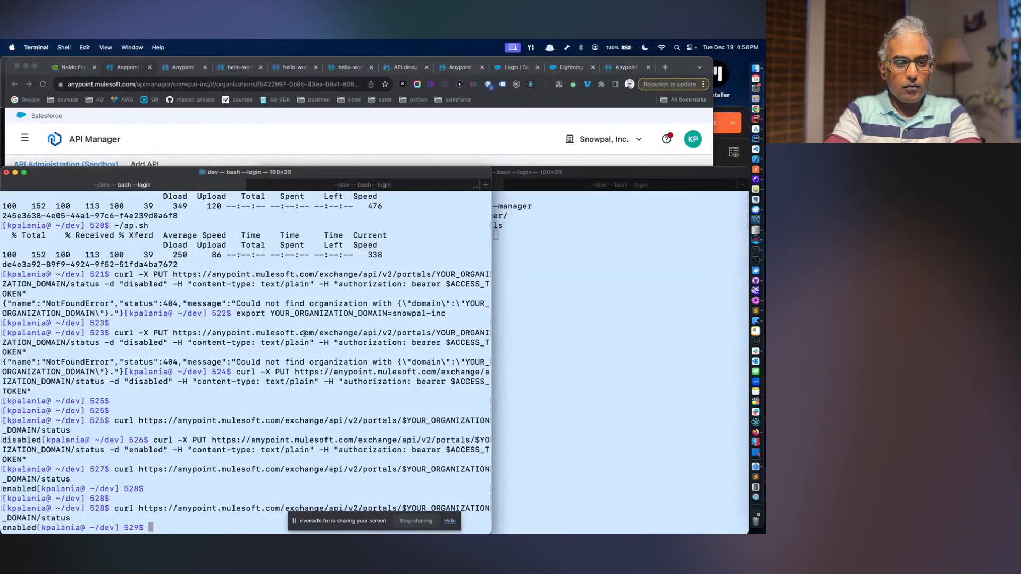
type("clear")
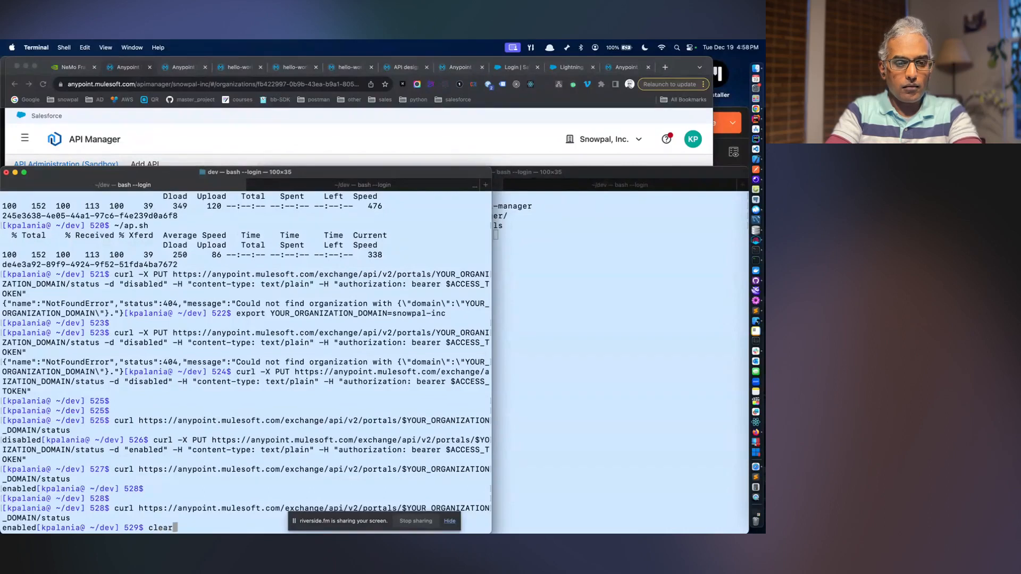
key("Return")
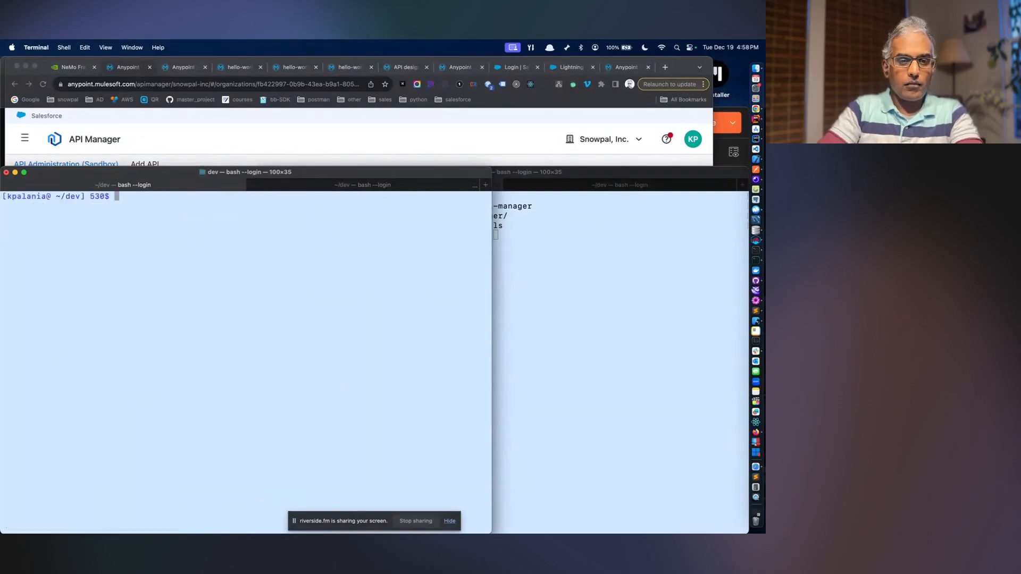
left_click(416, 186)
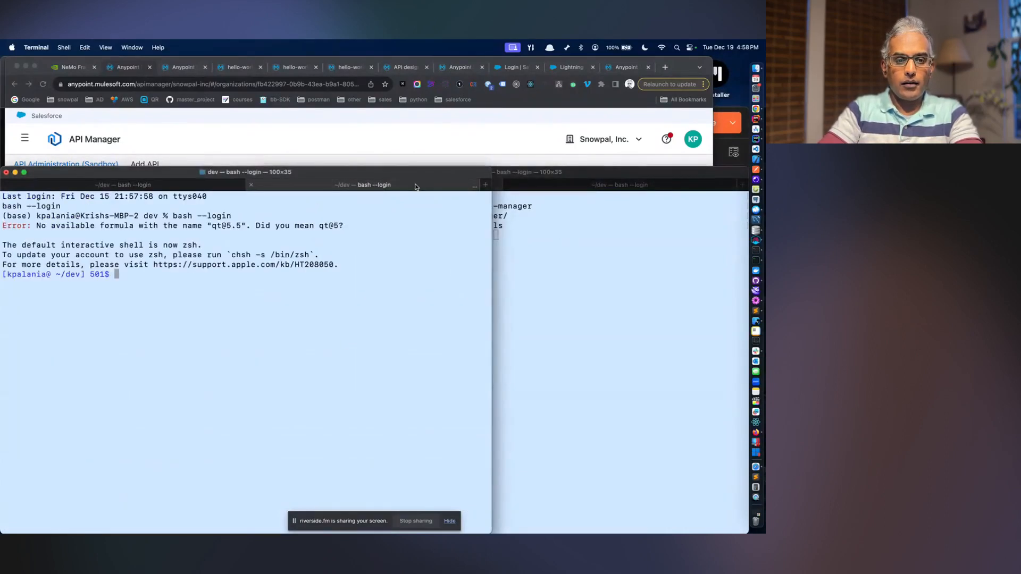
left_click(541, 249)
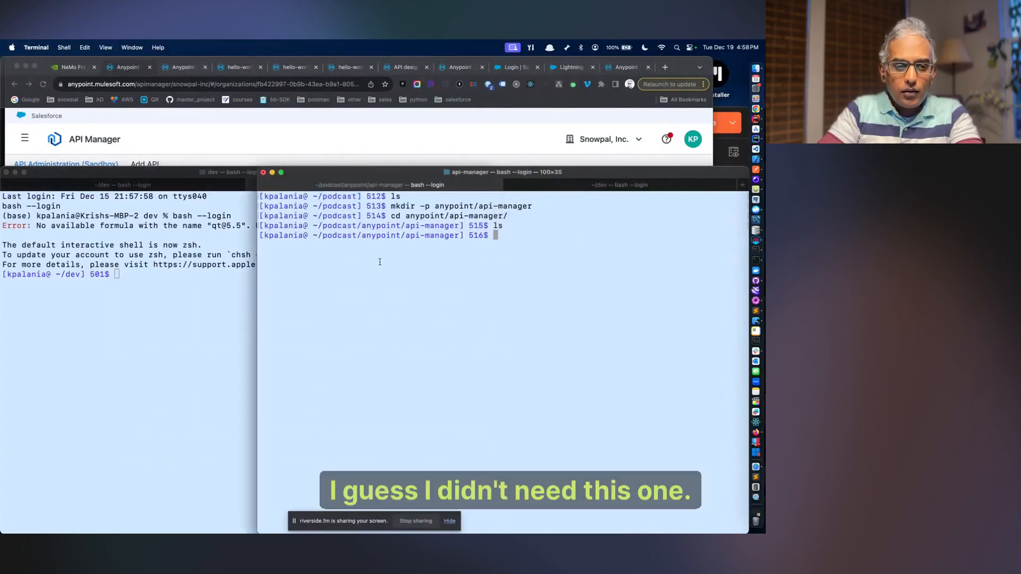
- In the older Terminal window's second session, go to the home directory and change into podcast/anypoint/api-manager
left_click(186, 307)
type("cd")
key("Return")
type("ccd")
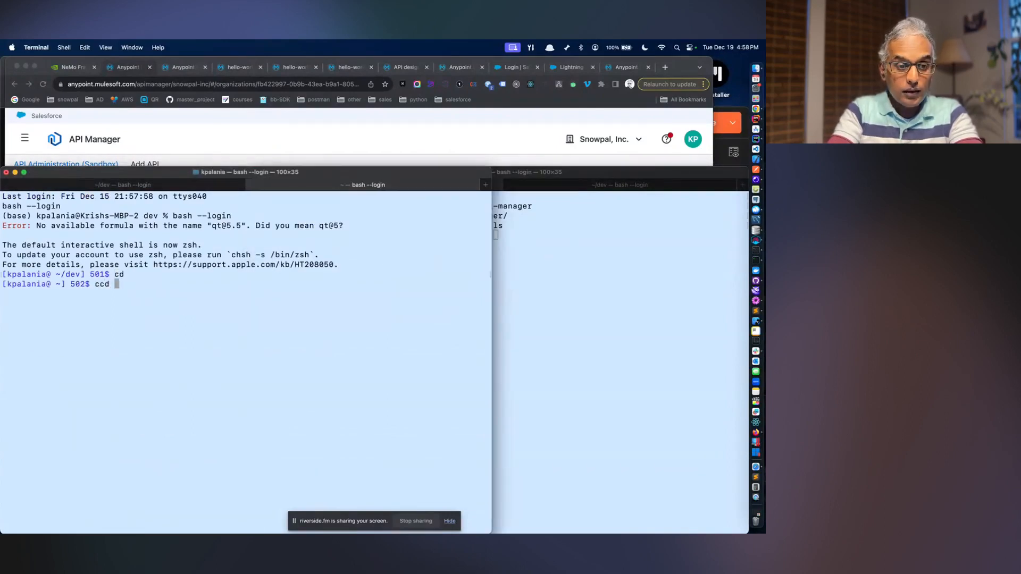
key("BackSpace")
key("BackSpace")
key("BackSpace")
key("BackSpace")
type("cd pod")
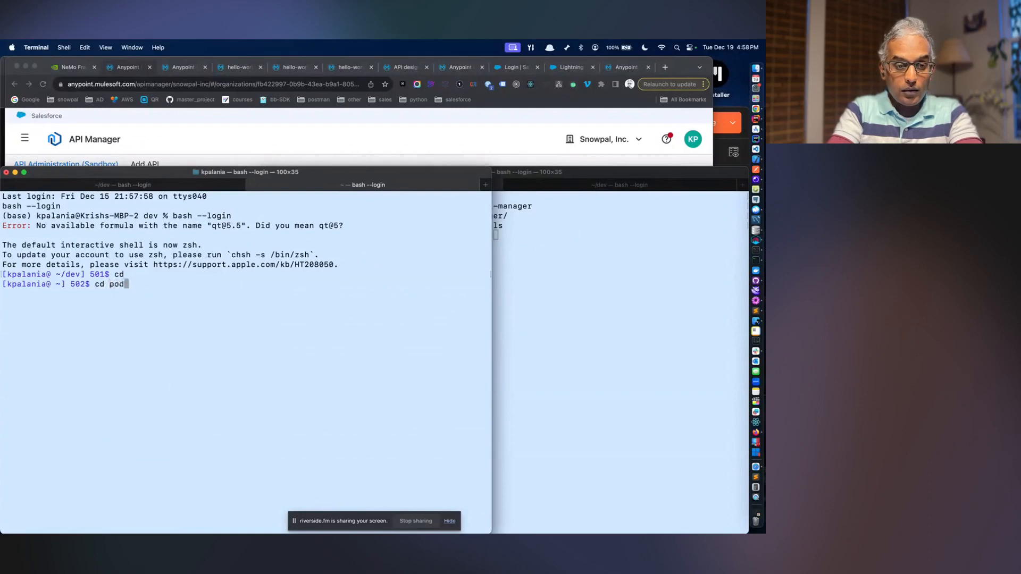
type("cast/anypoint/api-manager/")
key("Return")
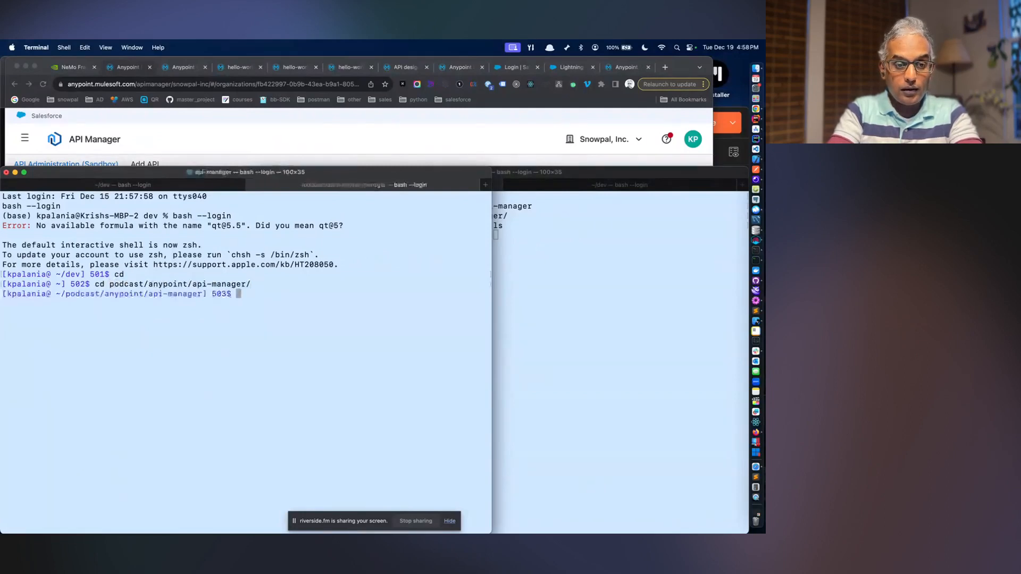
- Close the extra Terminal window, terminating its running bash processes, and shift the remaining window slightly
left_click(518, 256)
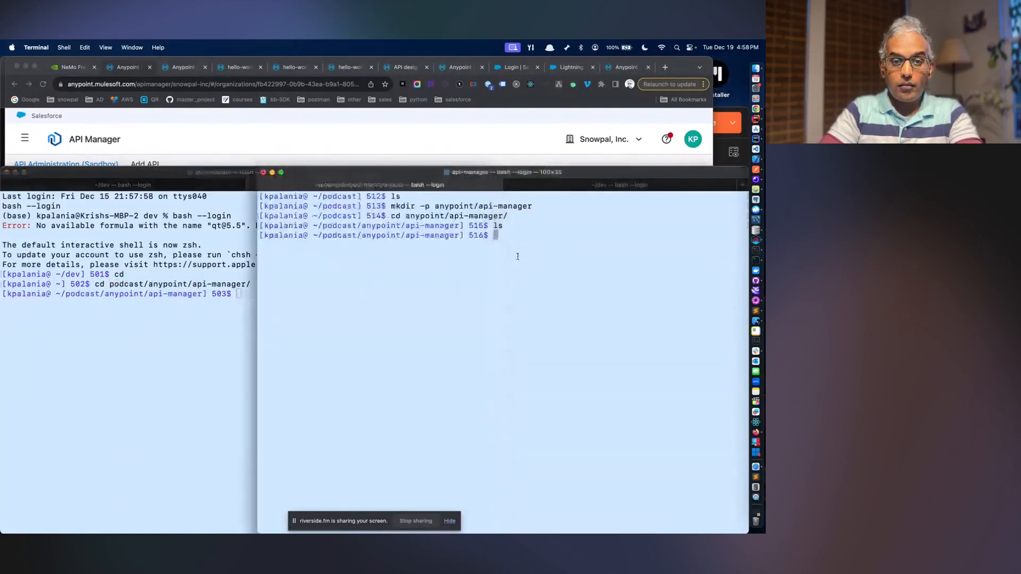
left_click(263, 172)
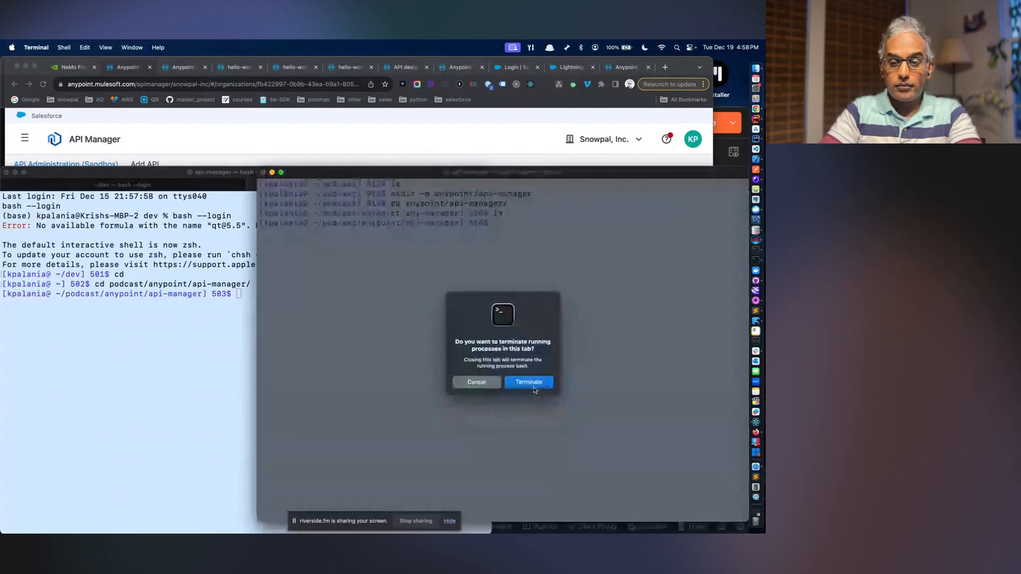
left_click(533, 387)
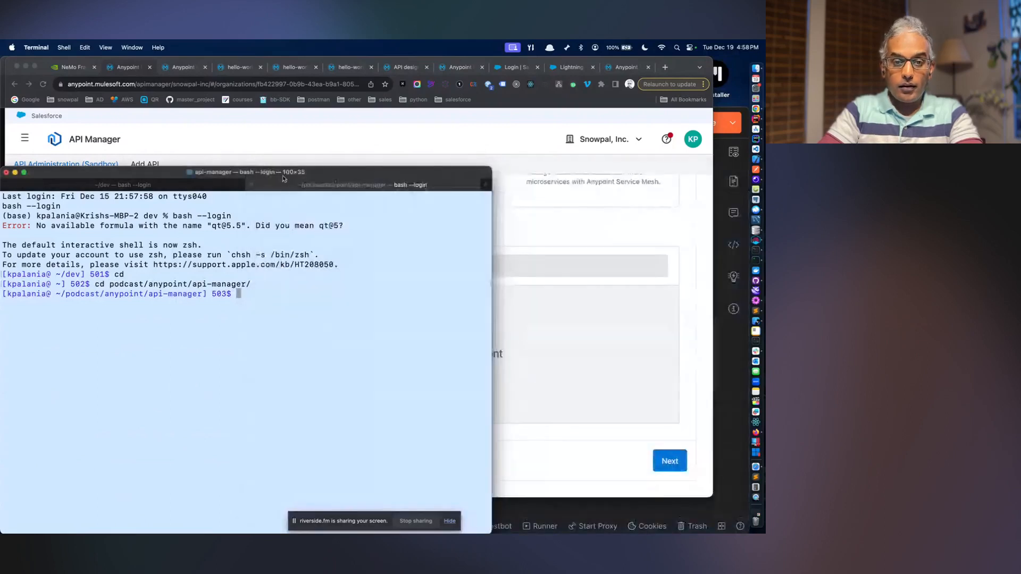
mouse_move(285, 175)
left_mouse_down()
mouse_move(306, 175)
mouse_move(277, 162)
mouse_move(277, 178)
left_mouse_up()
- Switch to Chrome and return to the Runtime Manager page with the Docker setup instructions for the Flex Gateway
left_click(362, 158)
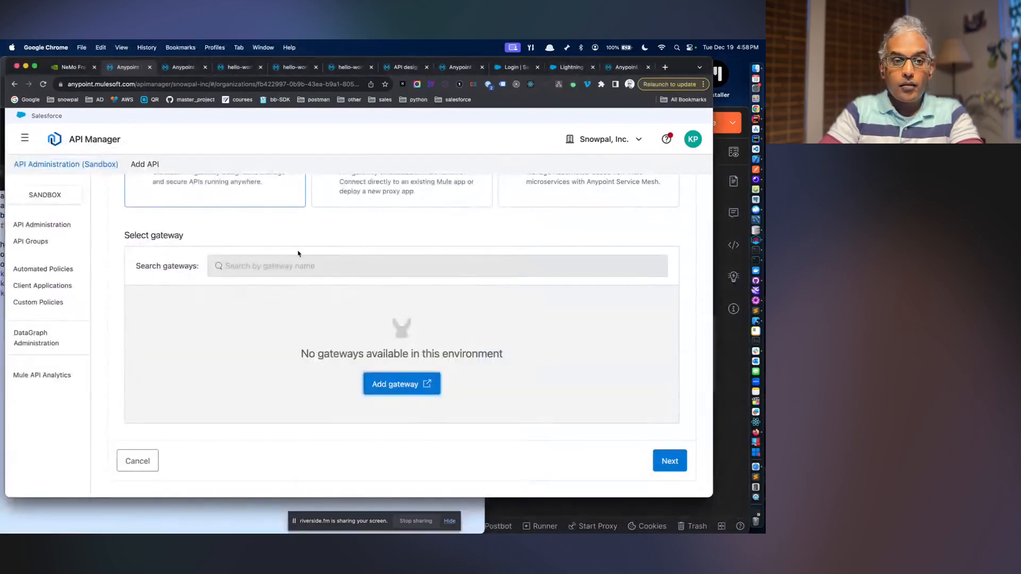
scroll(297, 253, "up", 3)
left_click(186, 68)
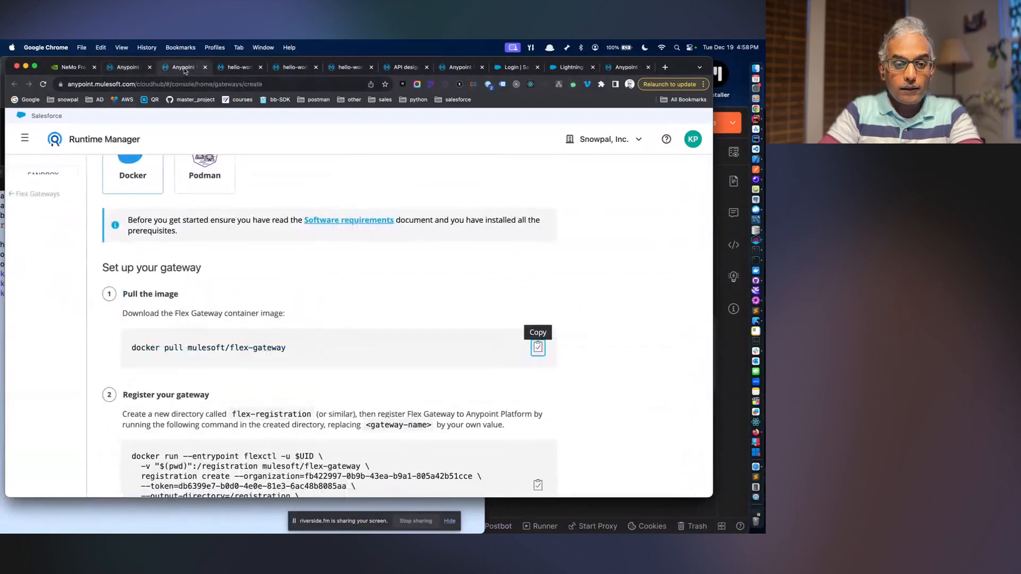
- Copy the image download command from the setup instructions and try running docker pull mulesoft/flex-gateway in Terminal
left_click(539, 350)
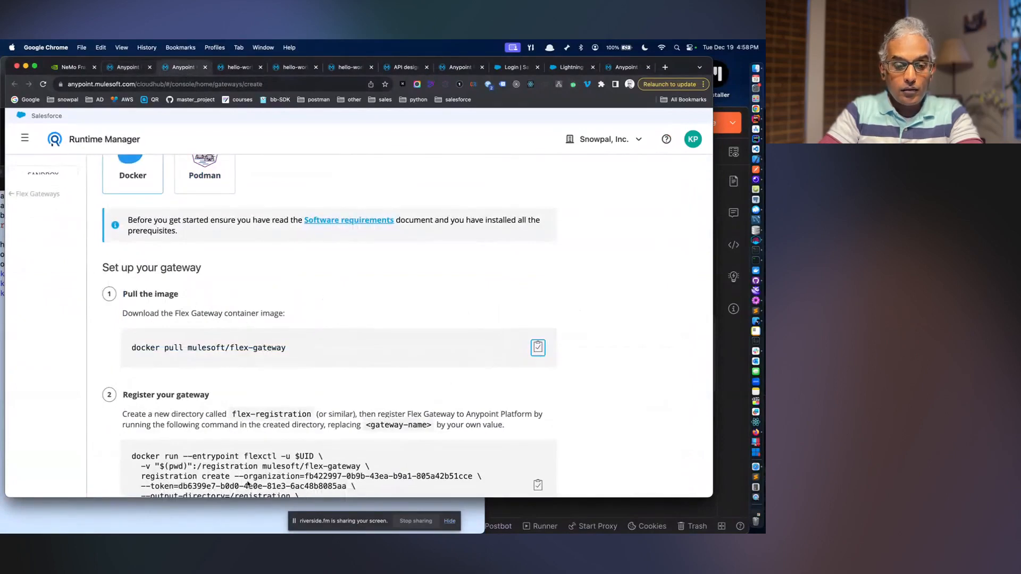
scroll(273, 404, "up", 1)
scroll(273, 404, "up", 4)
scroll(274, 404, "down", 7)
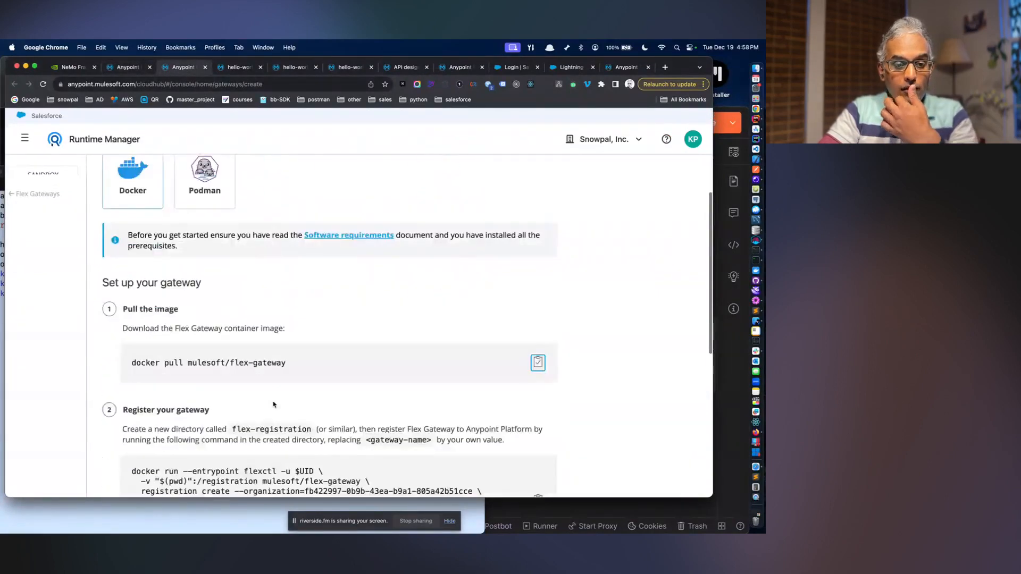
key("super+Tab")
key("super+v")
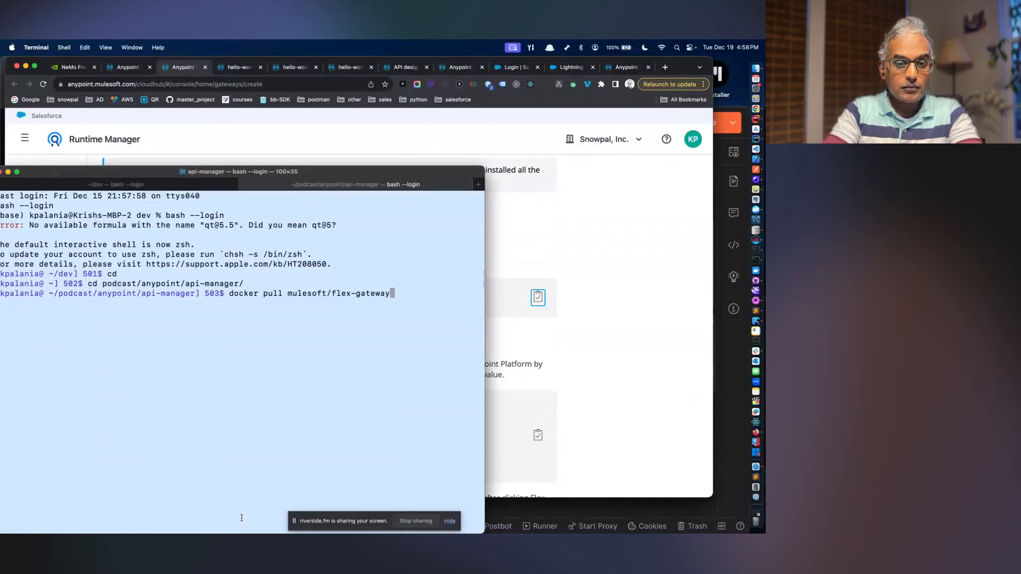
key("Return")
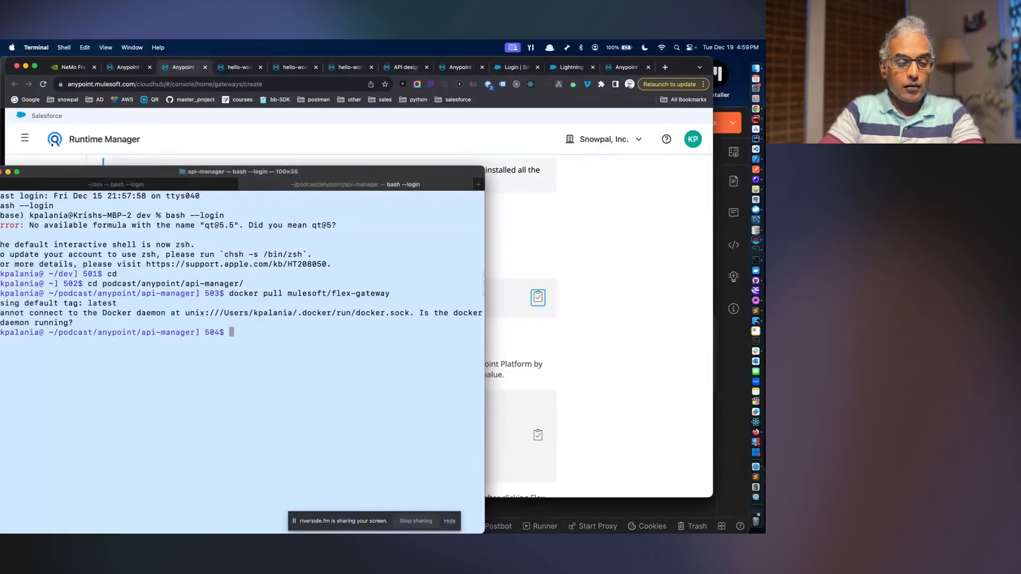
left_click_drag(286, 171, 300, 171)
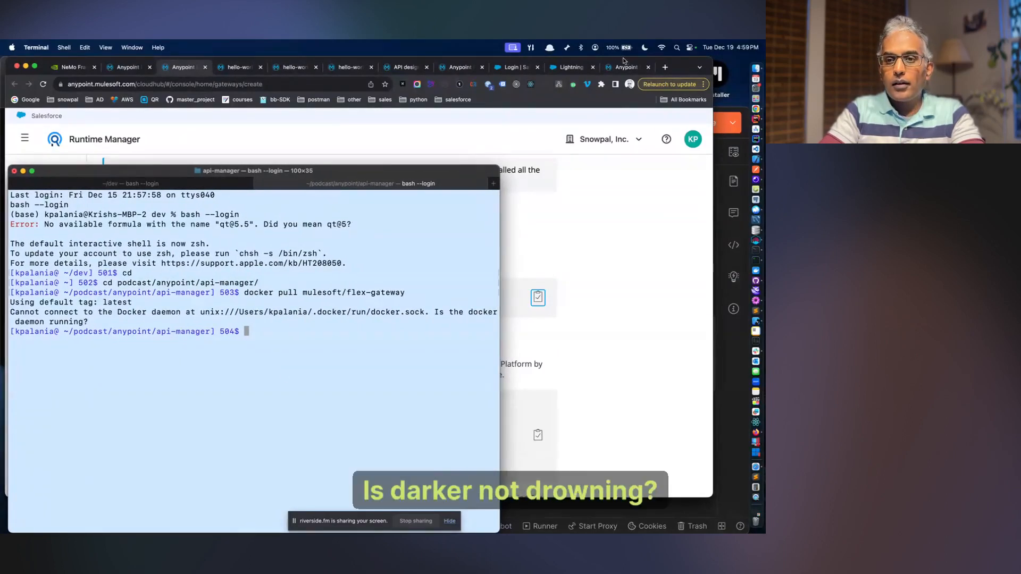
- Find Docker with the system-wide search and launch it
left_click(678, 49)
type("docker")
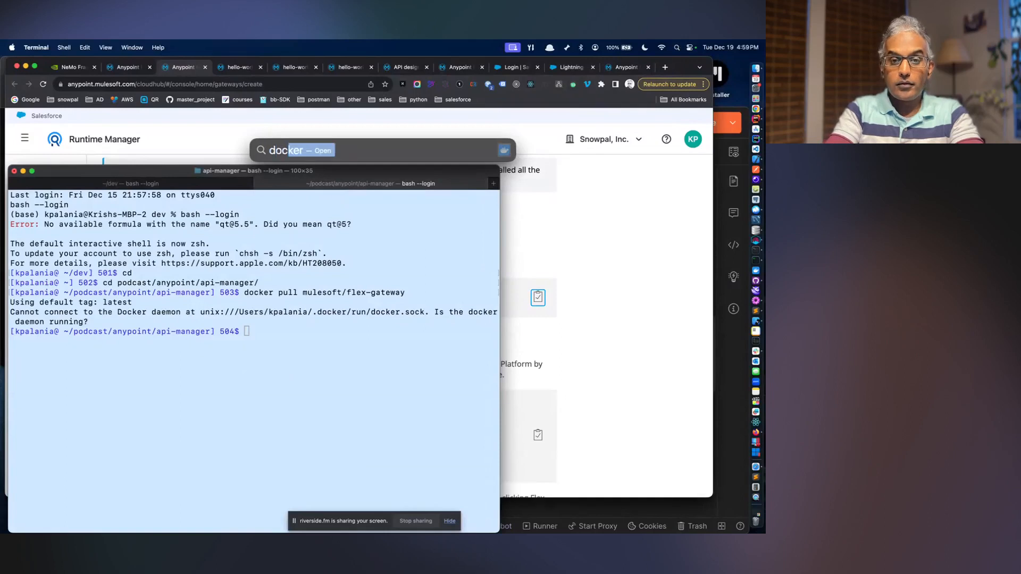
key("Return")
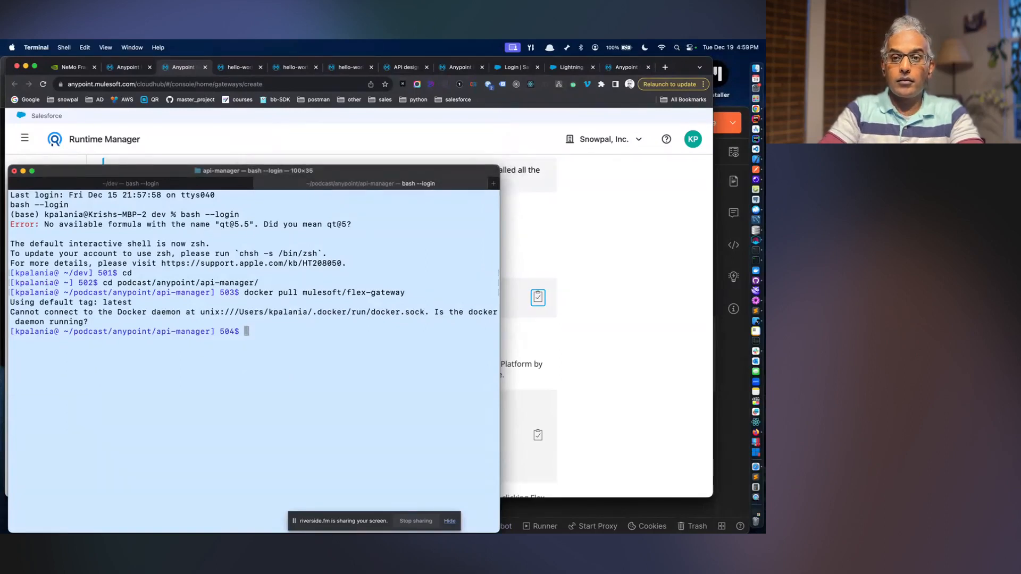
left_click(679, 48)
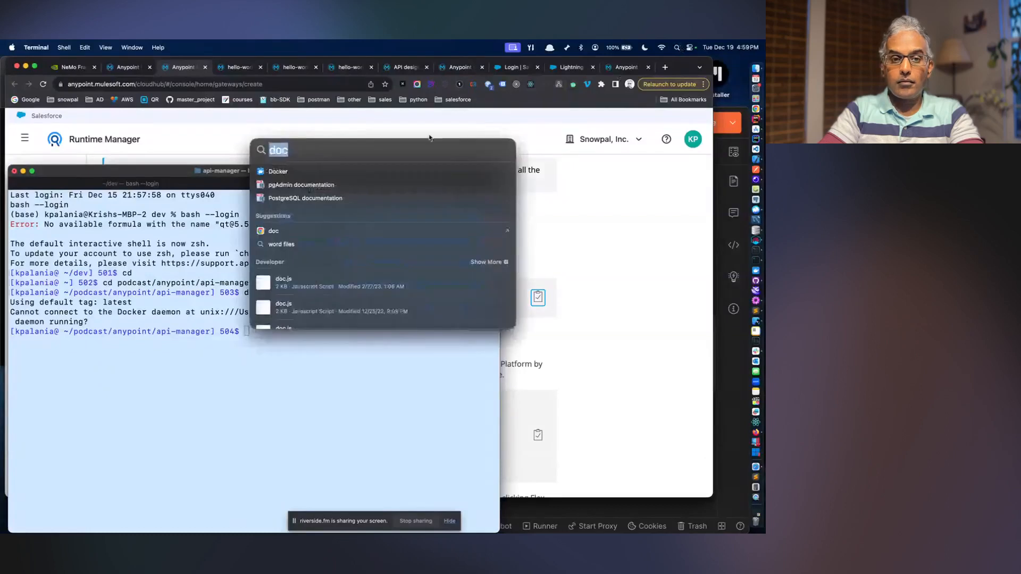
type("docker")
key("Return")
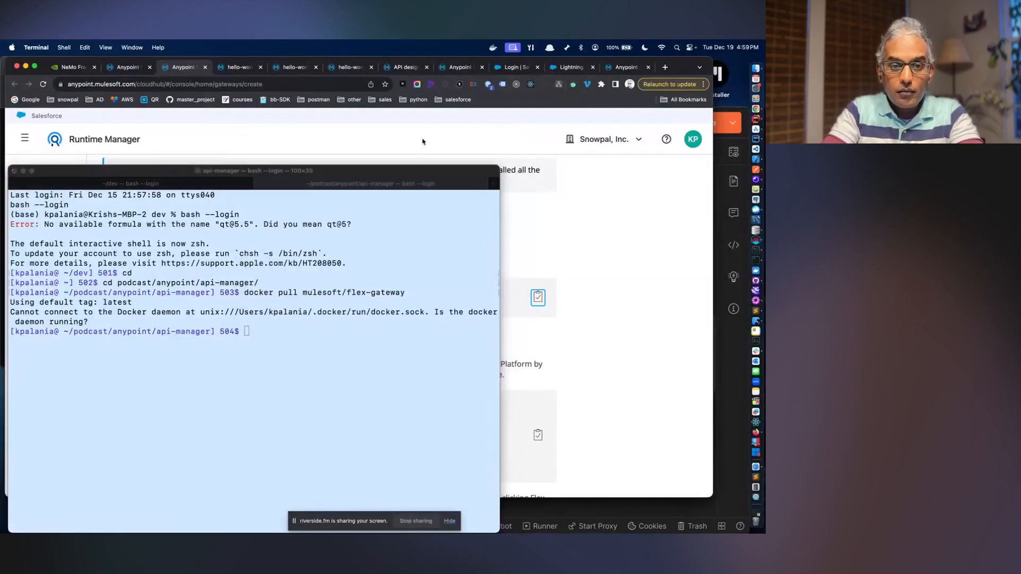
- Get the Docker Desktop window out of the way and rerun docker pull mulesoft/flex-gateway in Terminal
key("ctrl+Up")
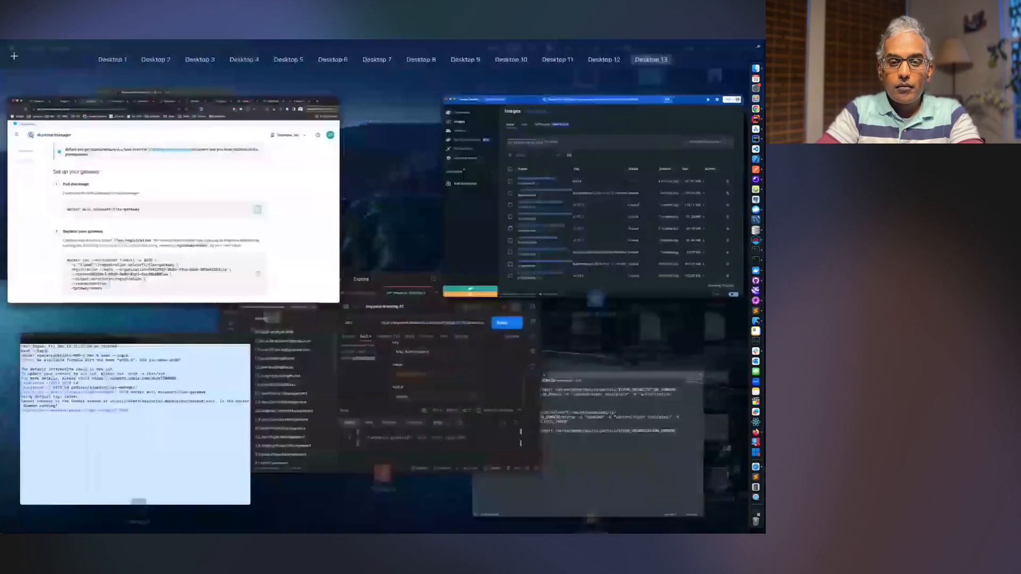
left_click_drag(624, 126, 721, 83)
left_click(720, 83)
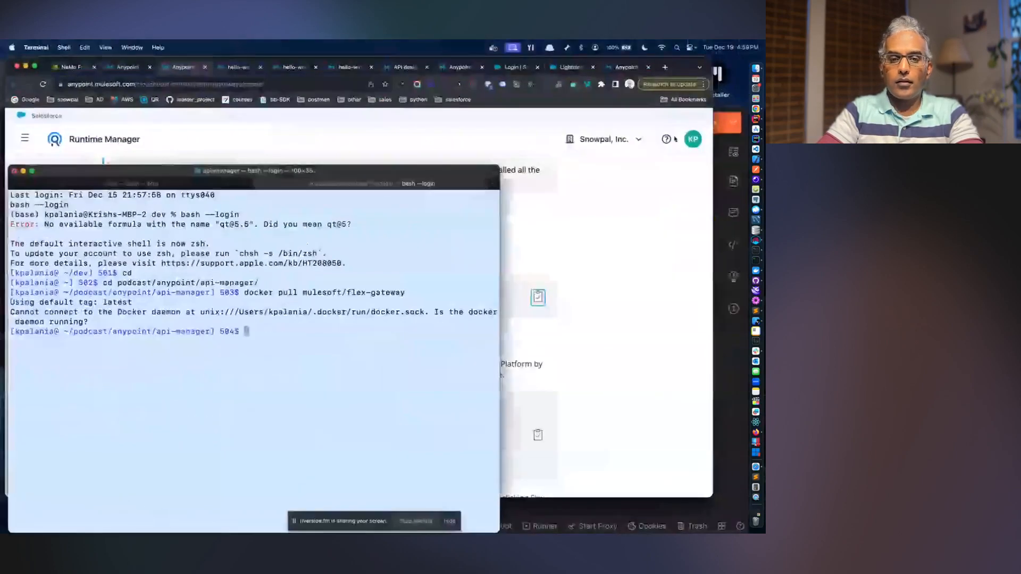
key("Up")
key("Return")
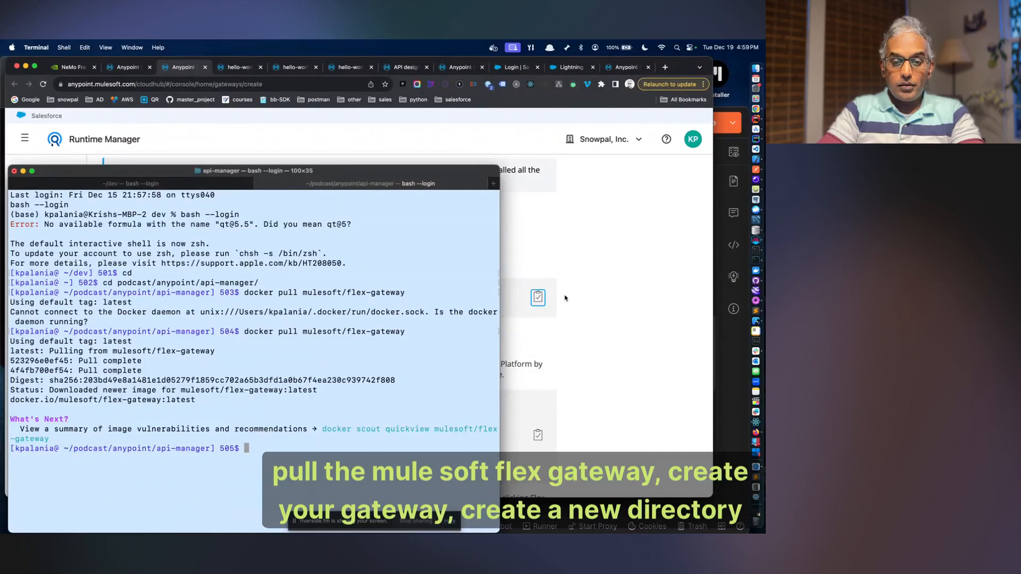
- In Chrome, copy the docker run command for registering the gateway from the Flex Gateway instructions
left_click(611, 261)
scroll(413, 338, "down", 3)
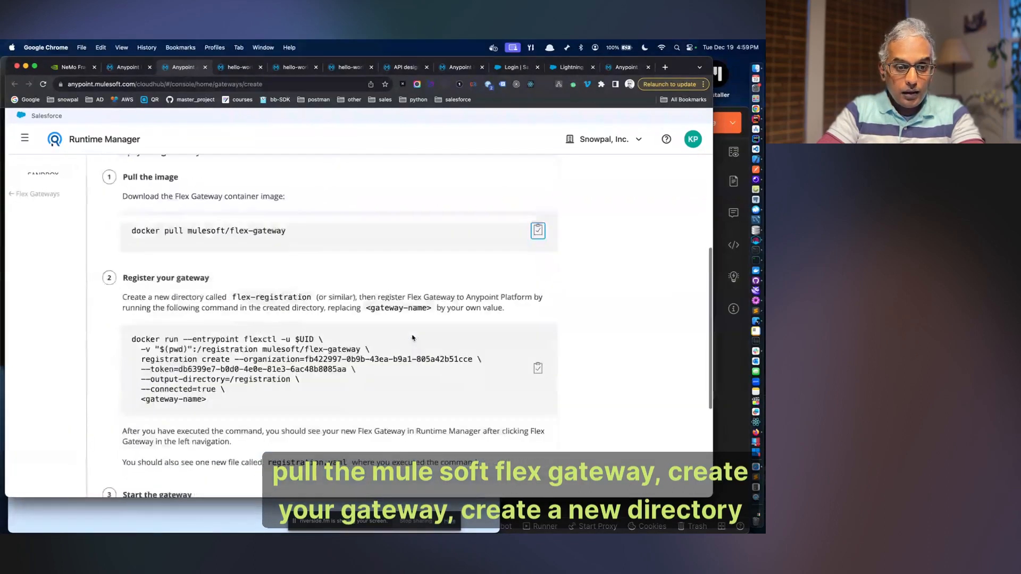
scroll(412, 338, "down", 4)
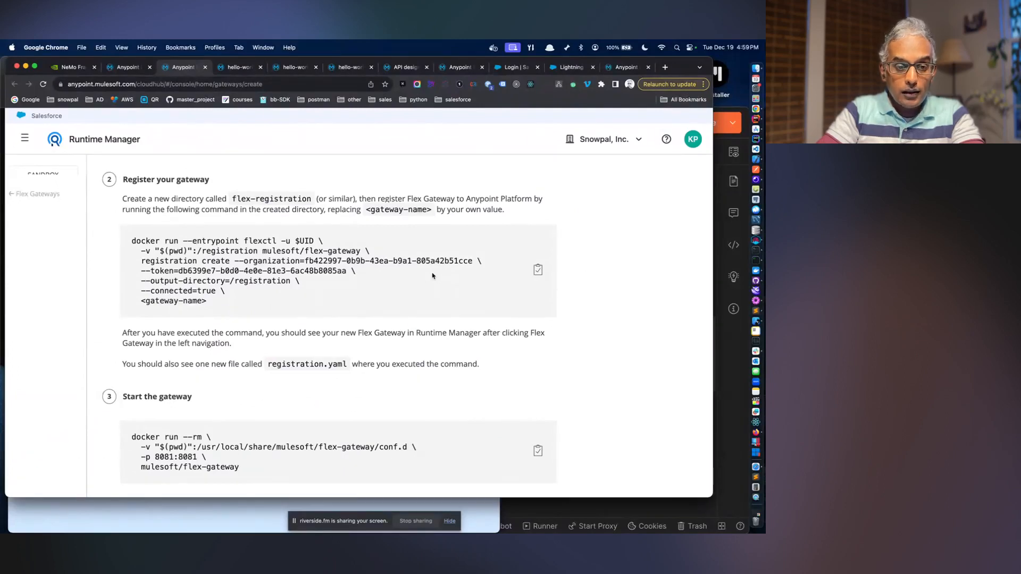
left_click(537, 270)
- Try to run the copied registration command, including its registration token, in Terminal with the <gateway-name> placeholder left in
key("super+Tab")
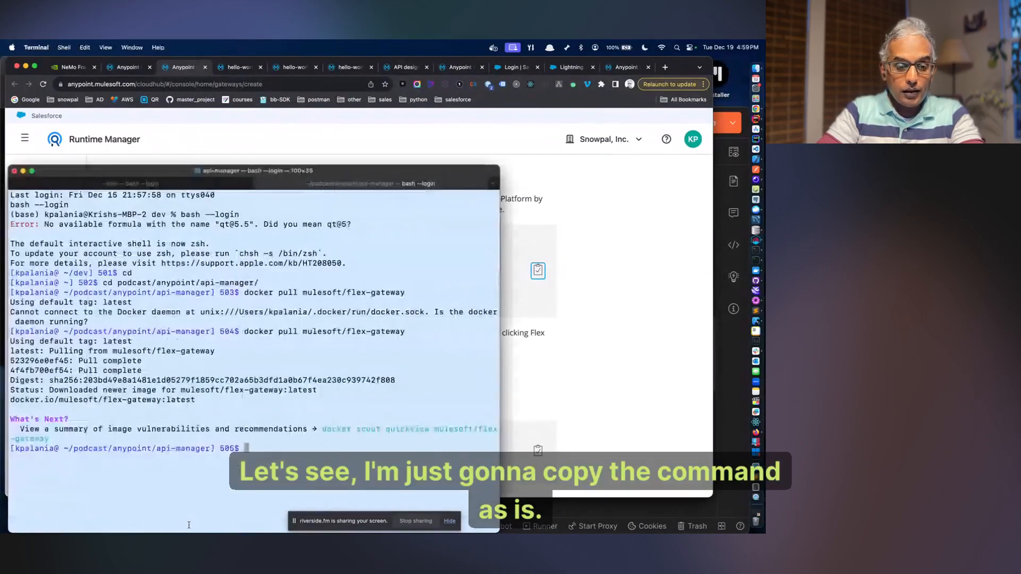
key("super+v")
key("Return")
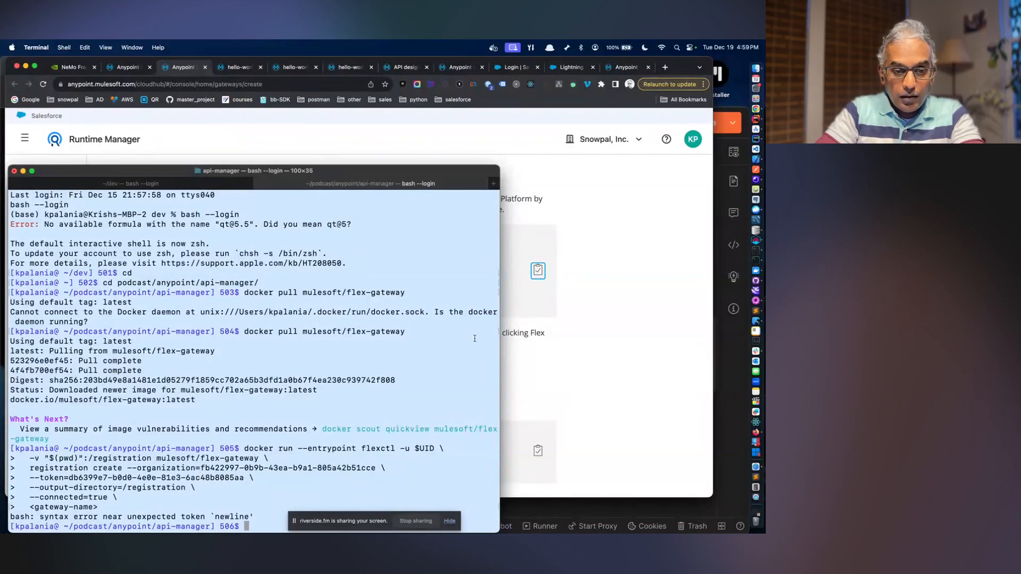
- Paste the registration command with its token into a new Sublime Text file and replace <gateway-name> with snowpal-api-gateway
key("super+Tab")
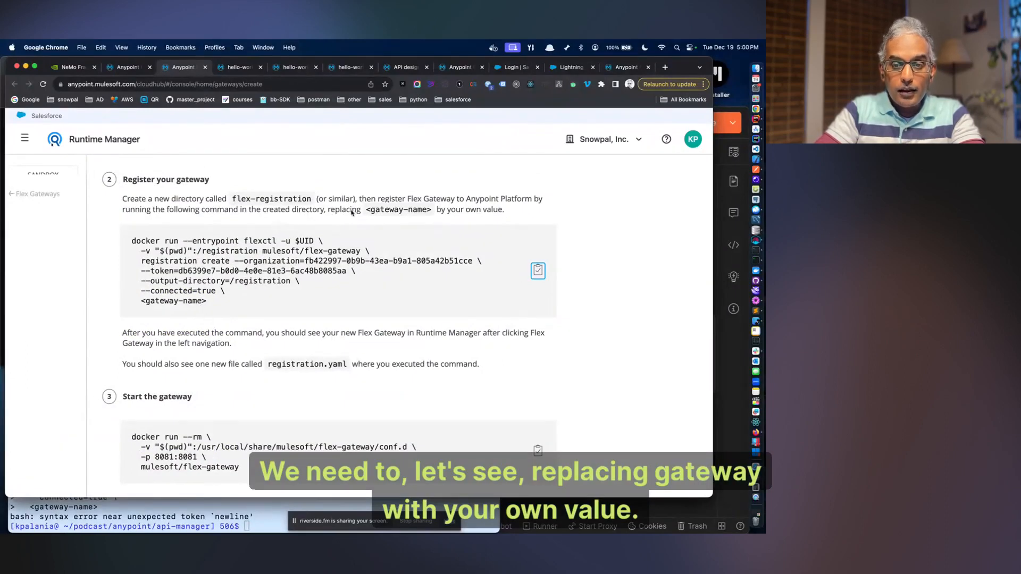
key("ctrl+Up")
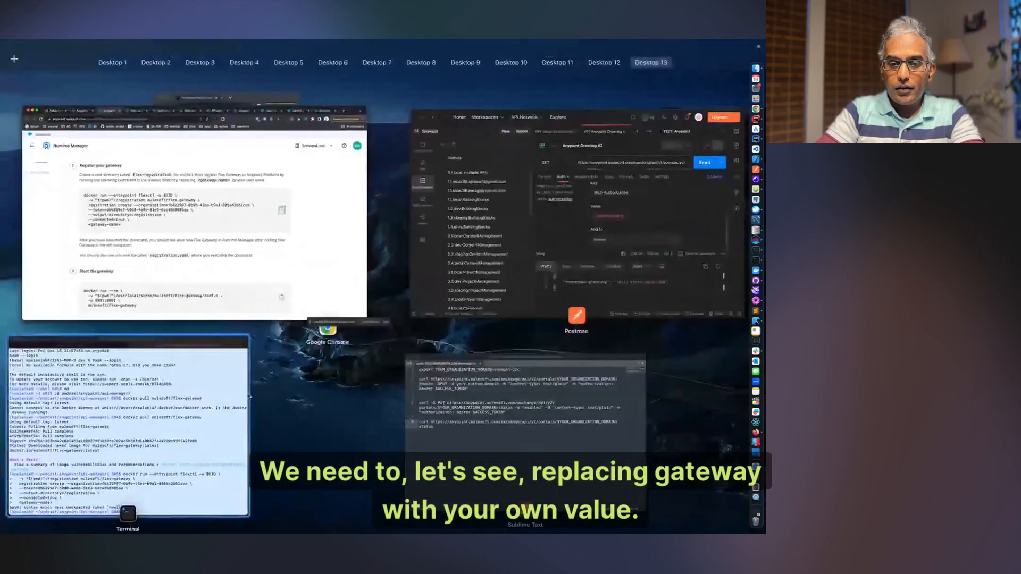
left_click(454, 442)
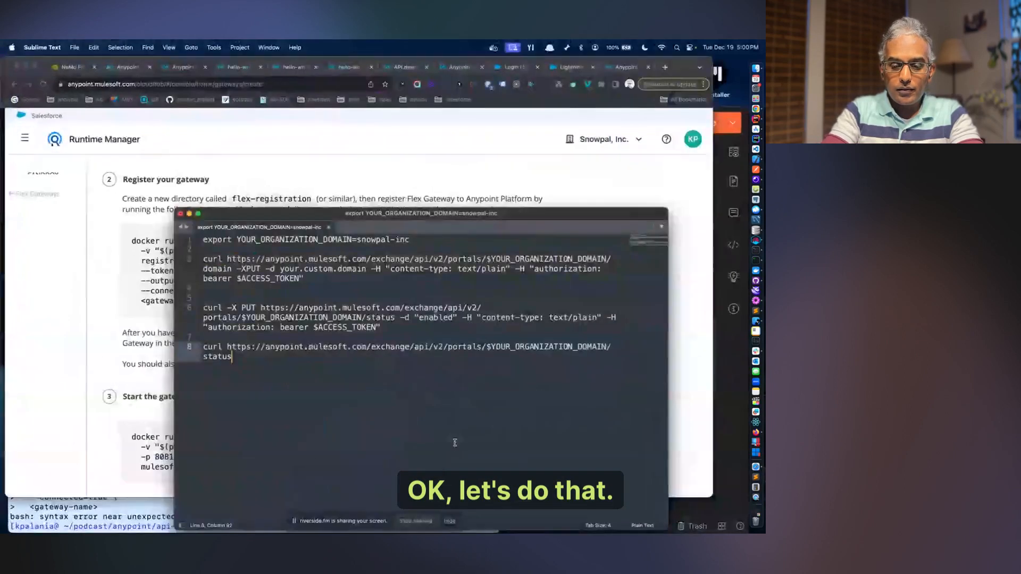
key("super+n")
key("super+v")
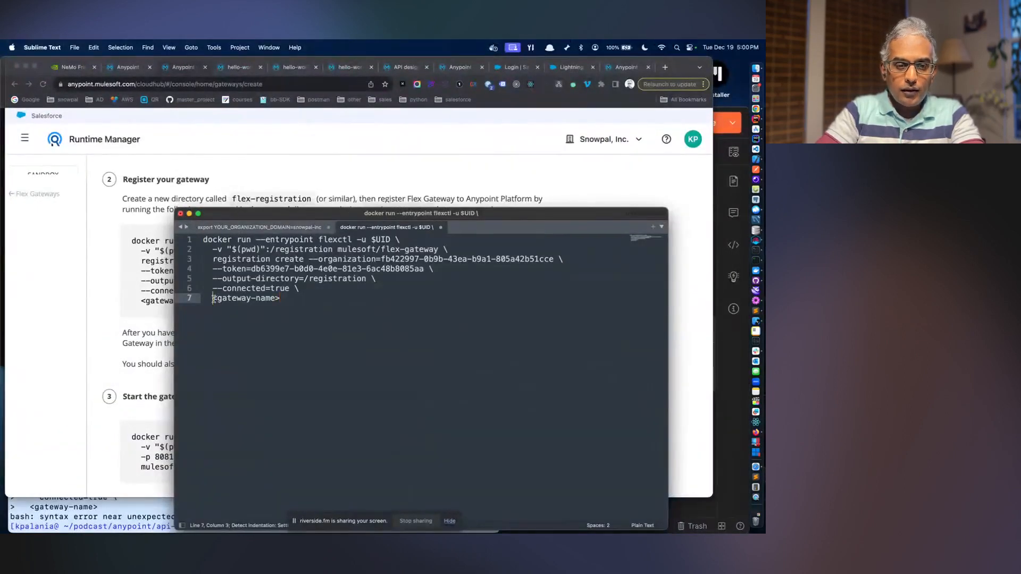
left_click_drag(213, 299, 287, 298)
type("snowpal-api-gateway")
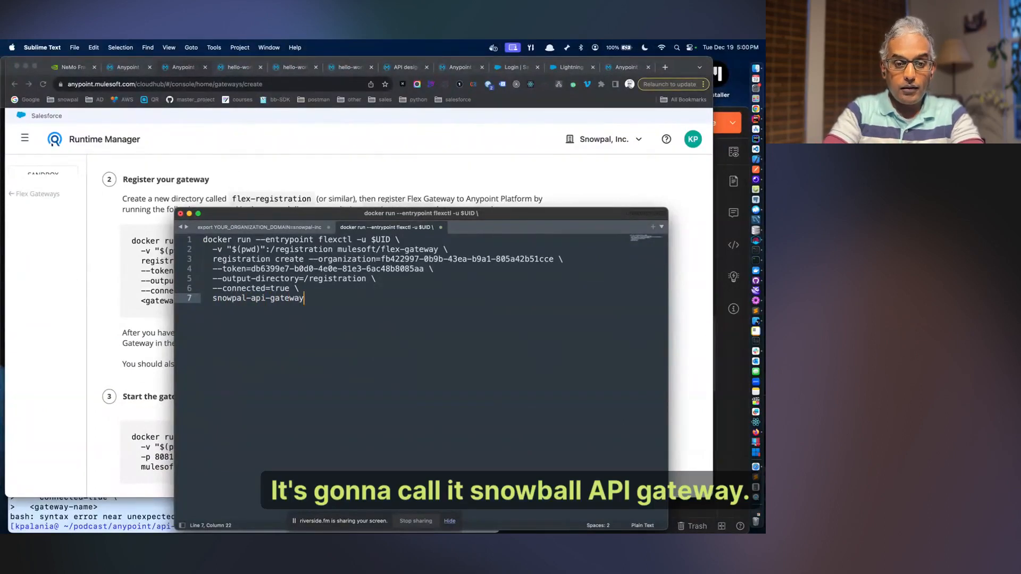
- Copy the edited registration command with its token and run it in a cleared Terminal session to register the gateway
key("super+a")
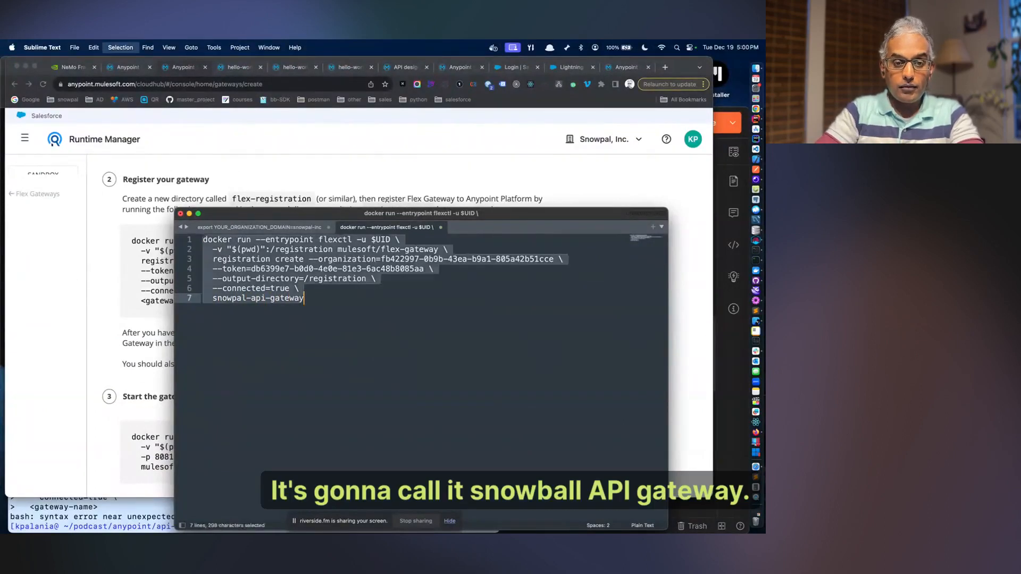
key("super+c")
left_click(317, 331)
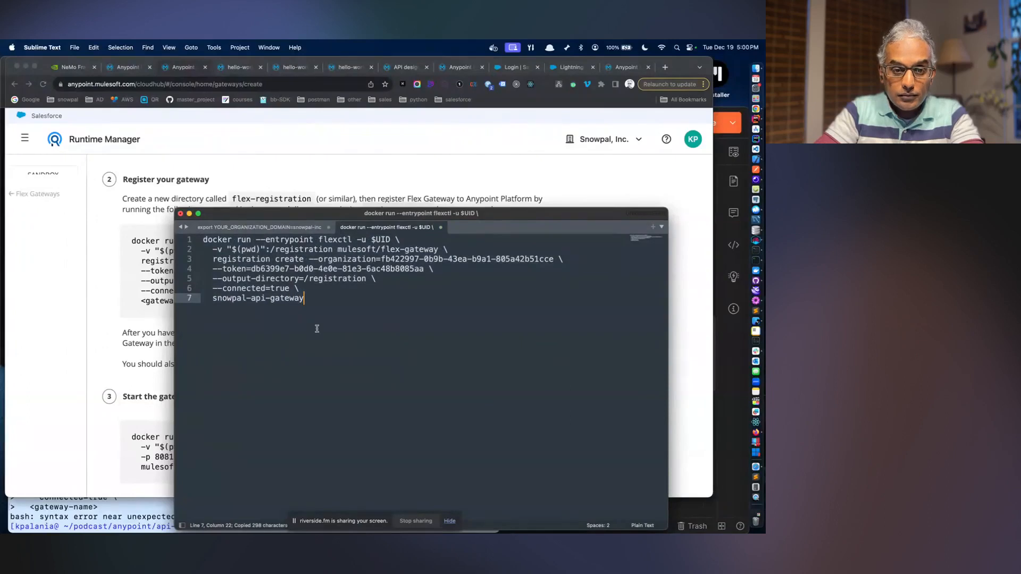
left_click(151, 524)
key("super+k")
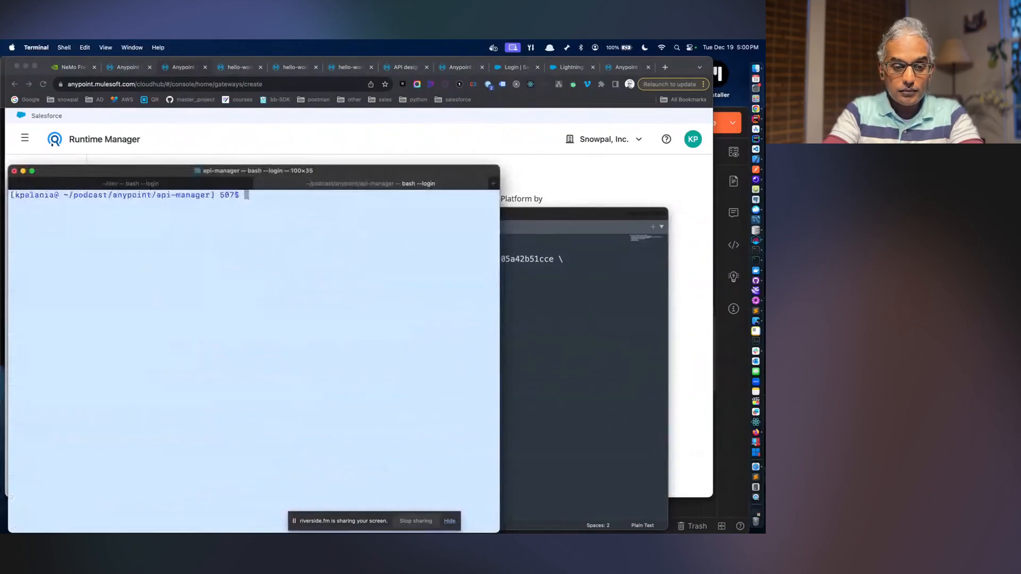
key("super+v")
key("Return")
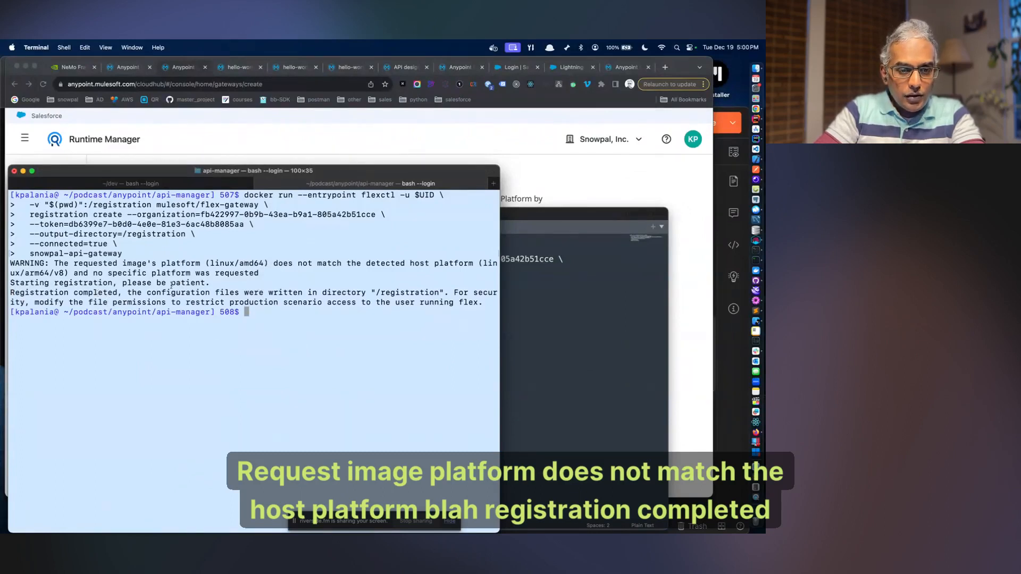
- List the files in the api-manager directory and print registration.yaml to review its contents
type("ls")
key("Return")
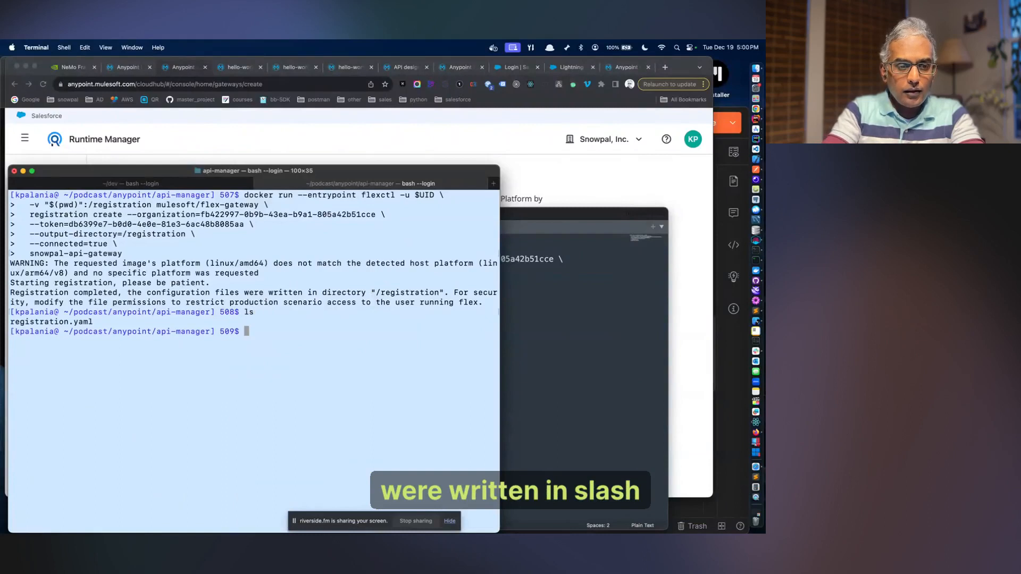
type("cat")
key("BackSpace")
key("BackSpace")
key("BackSpace")
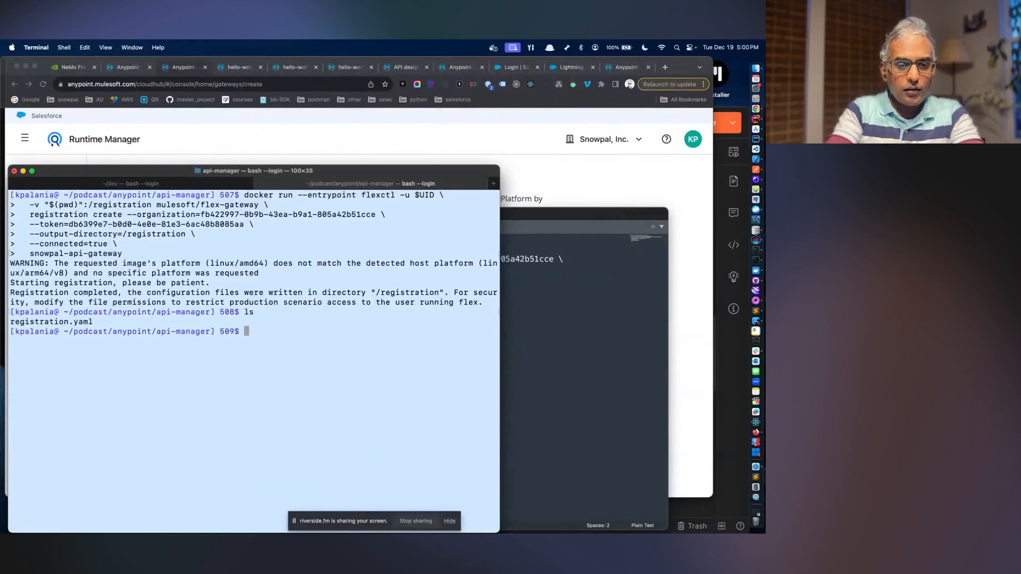
type("cat registration.yaml")
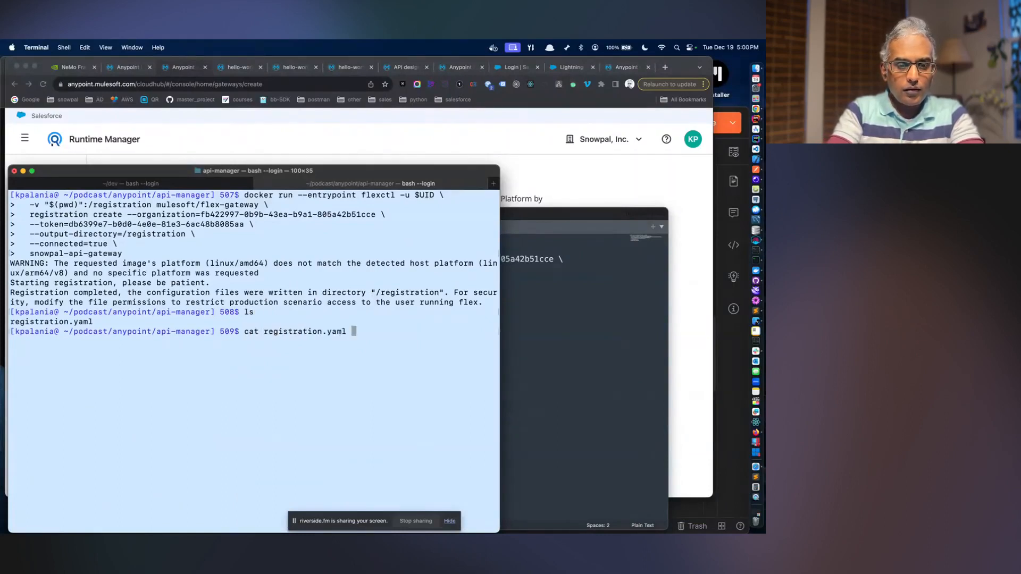
key("Return")
scroll(253, 351, "up", 3)
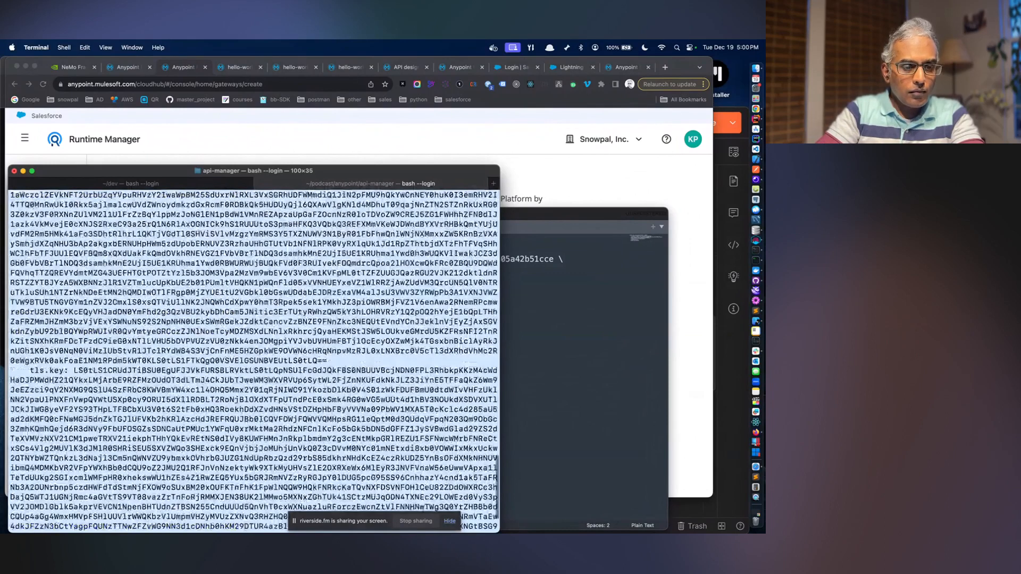
scroll(253, 351, "up", 10)
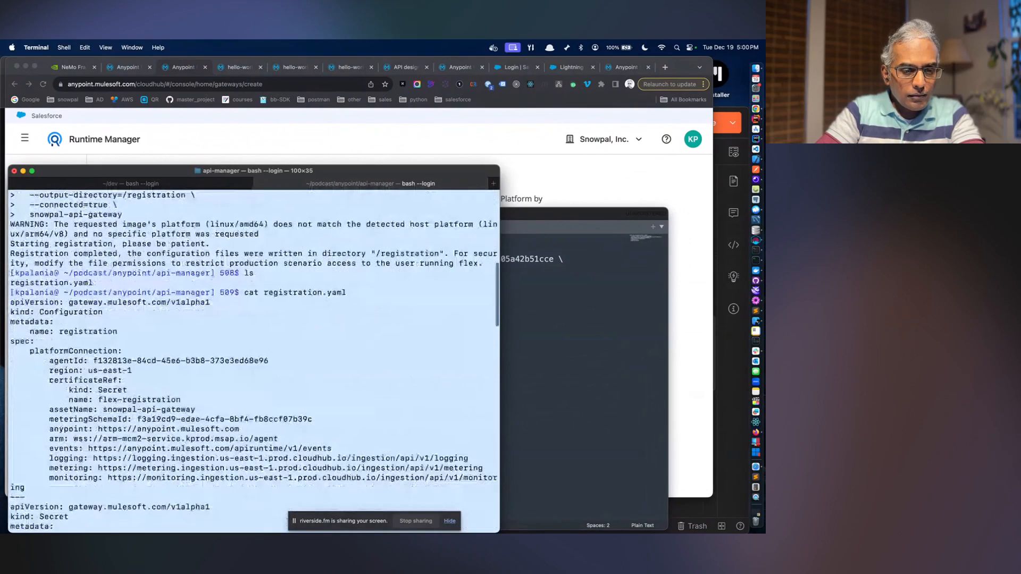
scroll(60, 292, "down", 3)
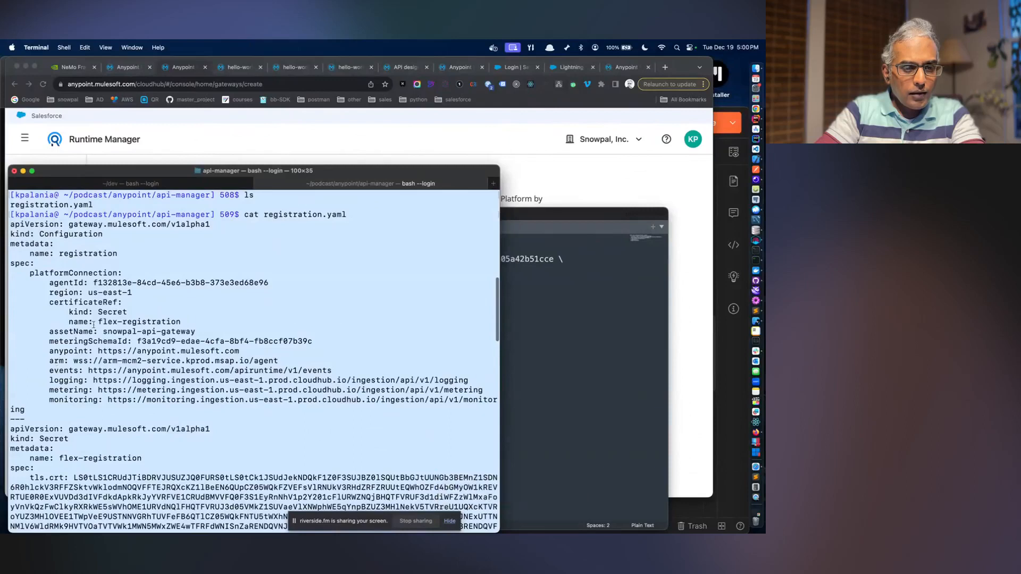
scroll(105, 314, "down", 15)
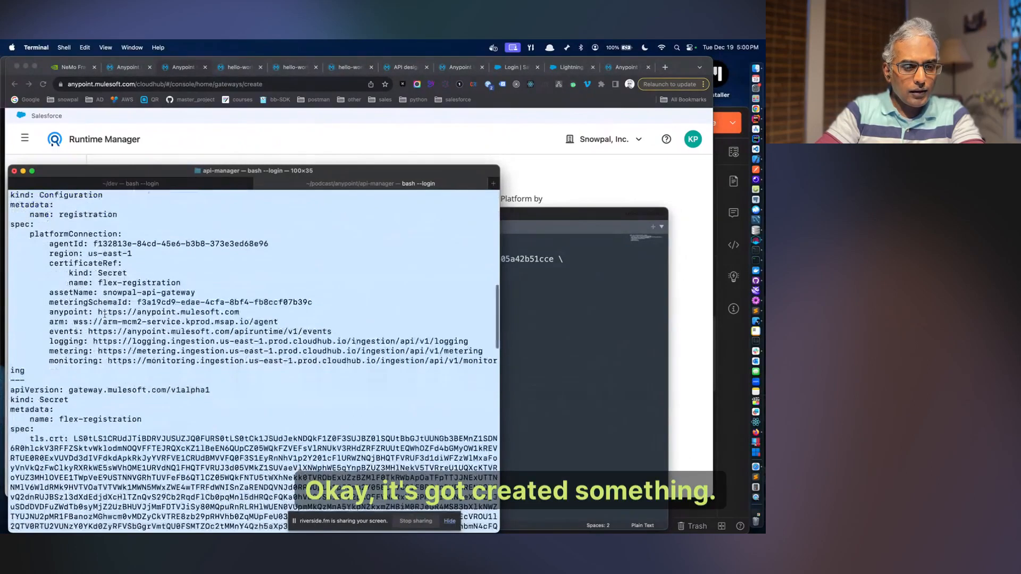
scroll(192, 218, "up", 15)
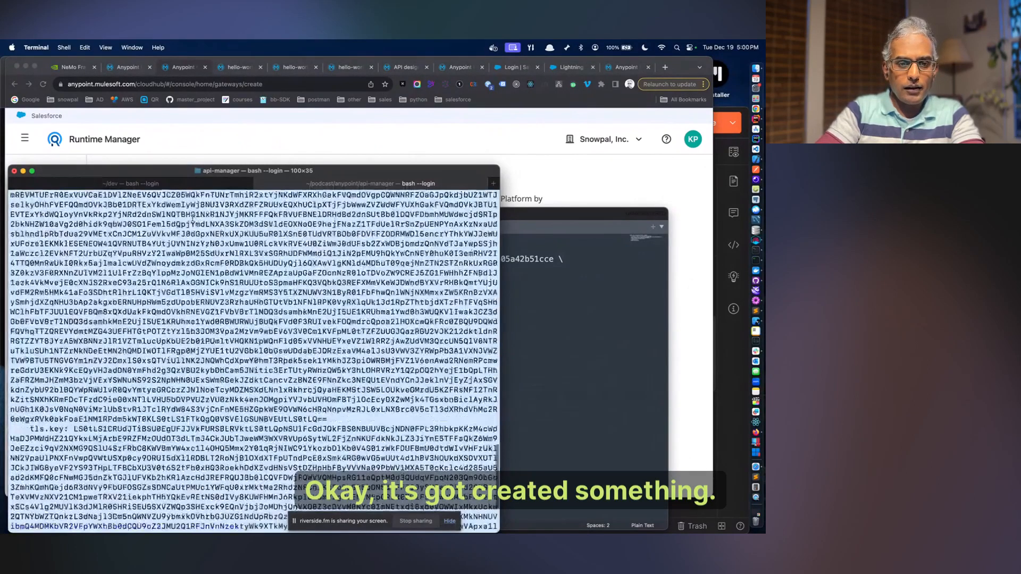
scroll(193, 218, "down", 15)
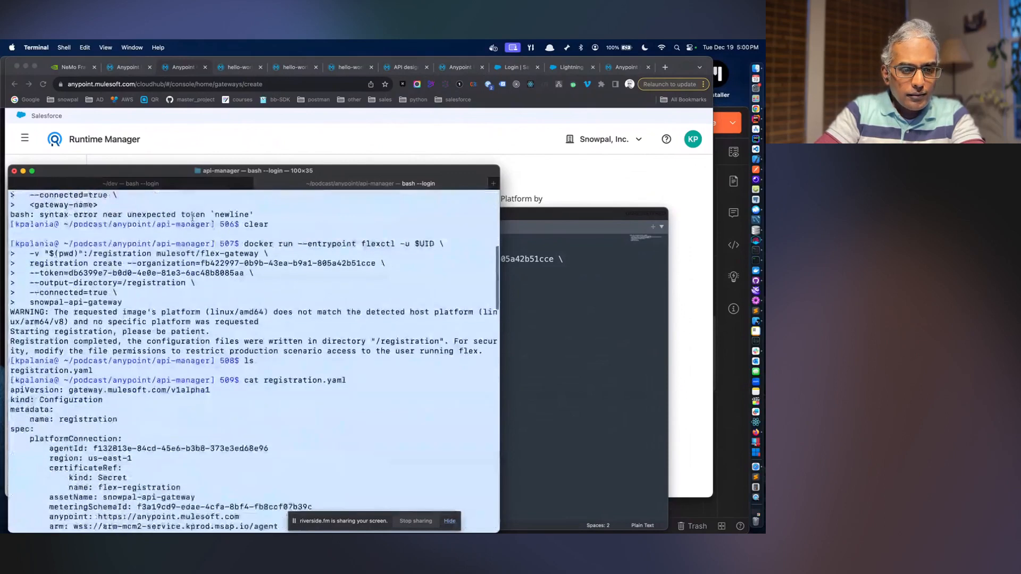
- Switch to the gateway setup page in Chrome and review its instructions for pulling the image, registering and starting the gateway
left_click(310, 118)
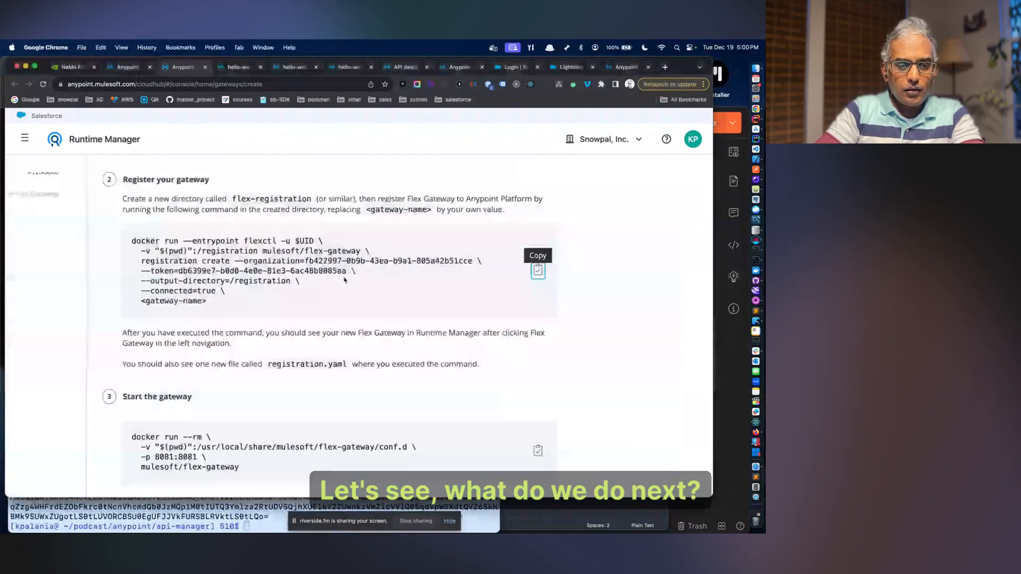
scroll(344, 286, "down", 5)
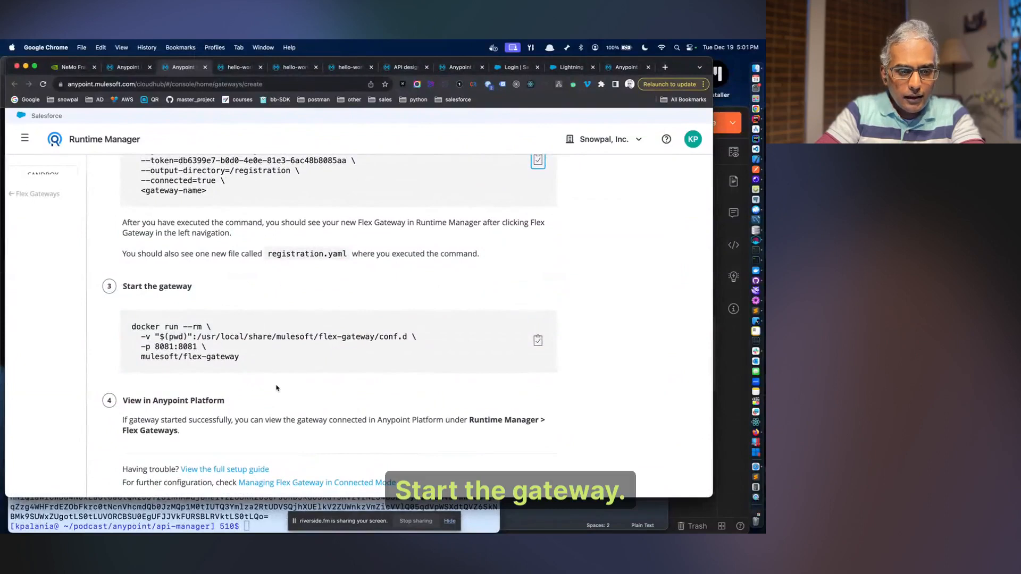
left_click(538, 340)
scroll(519, 321, "up", 3)
scroll(516, 321, "up", 5)
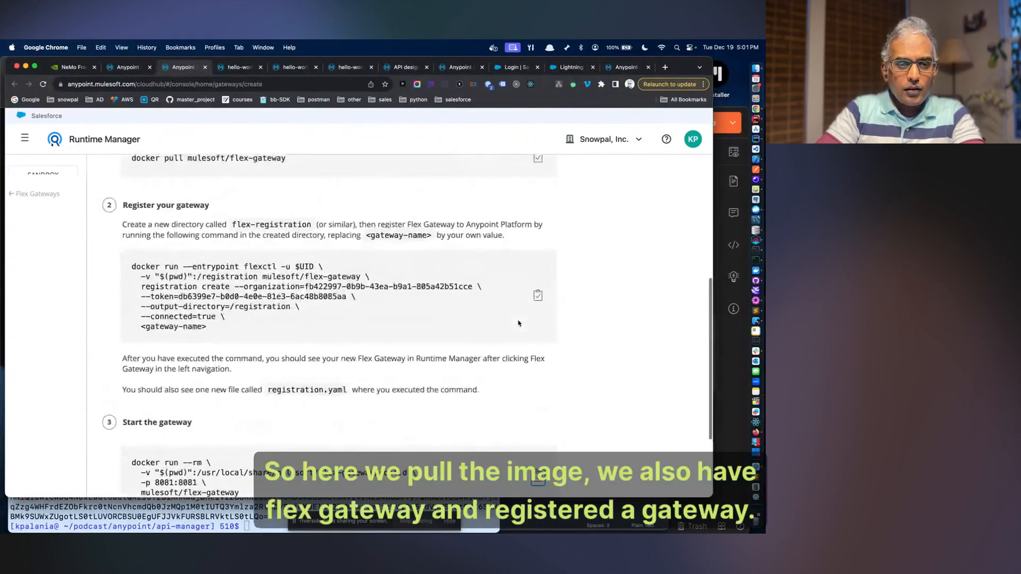
scroll(290, 328, "down", 2)
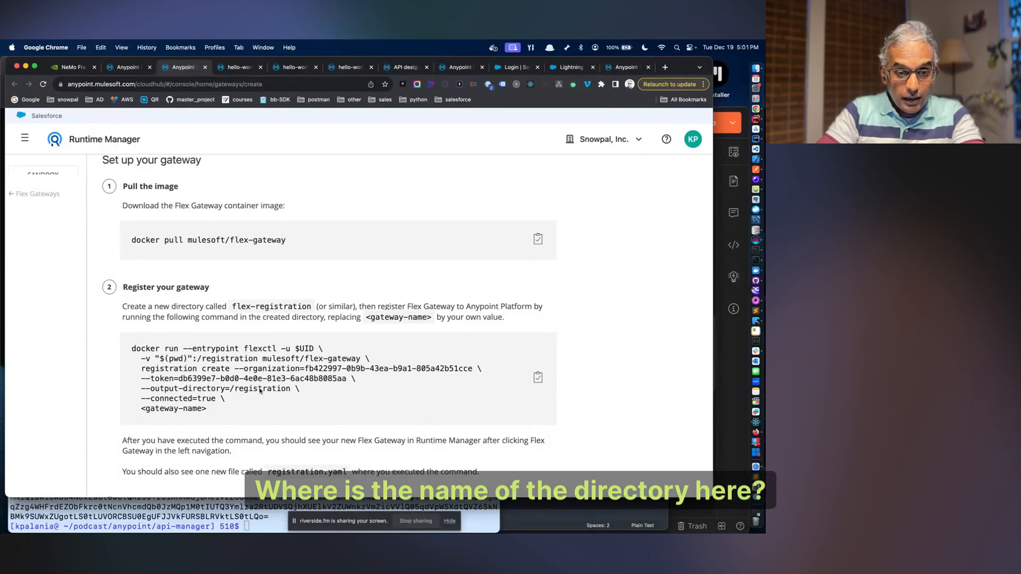
- Search the setup page for flex-registration and compare that directory name with the /registration path in the registration command
left_click_drag(198, 360, 258, 360)
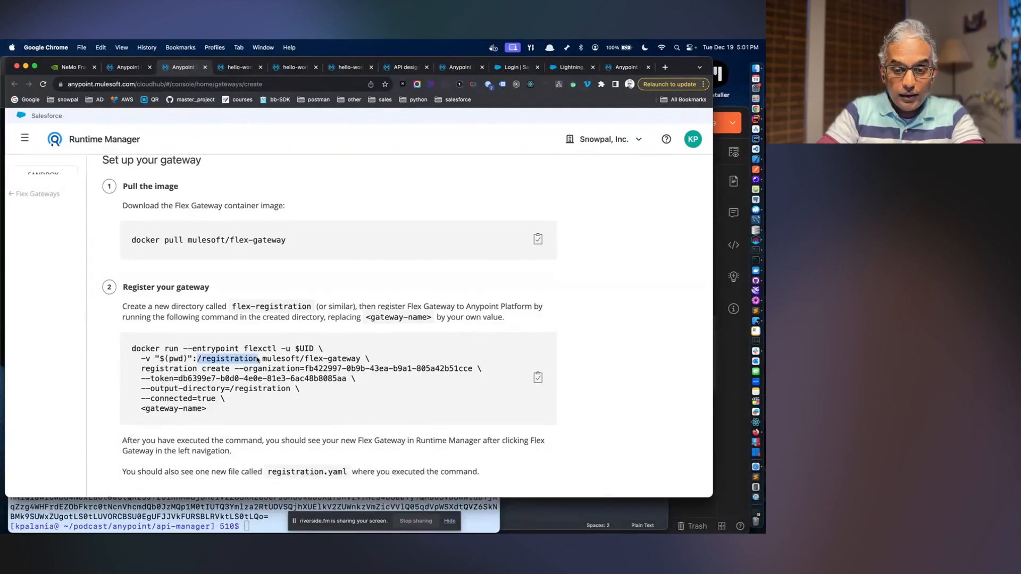
left_click_drag(233, 308, 312, 308)
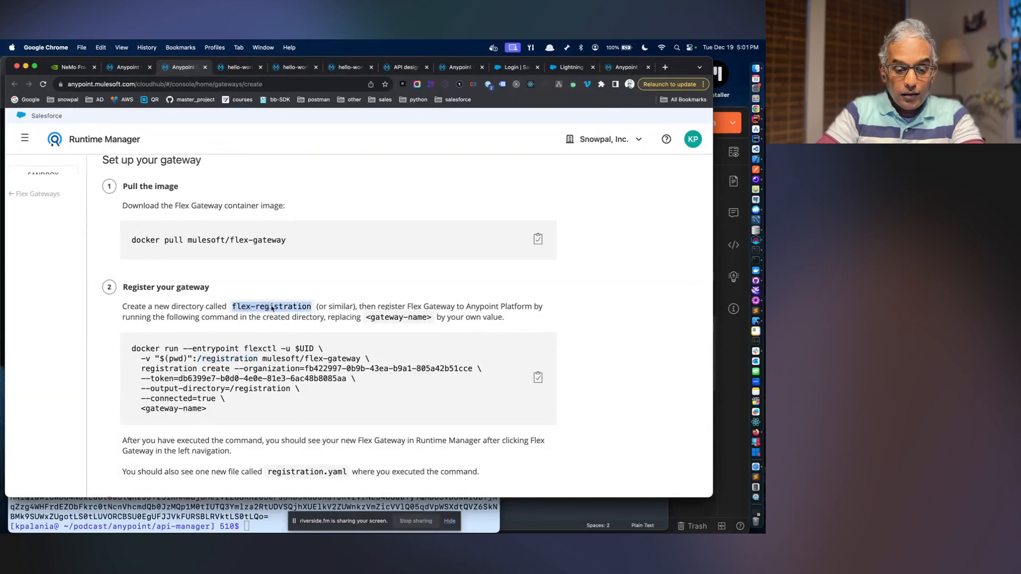
key("super+f")
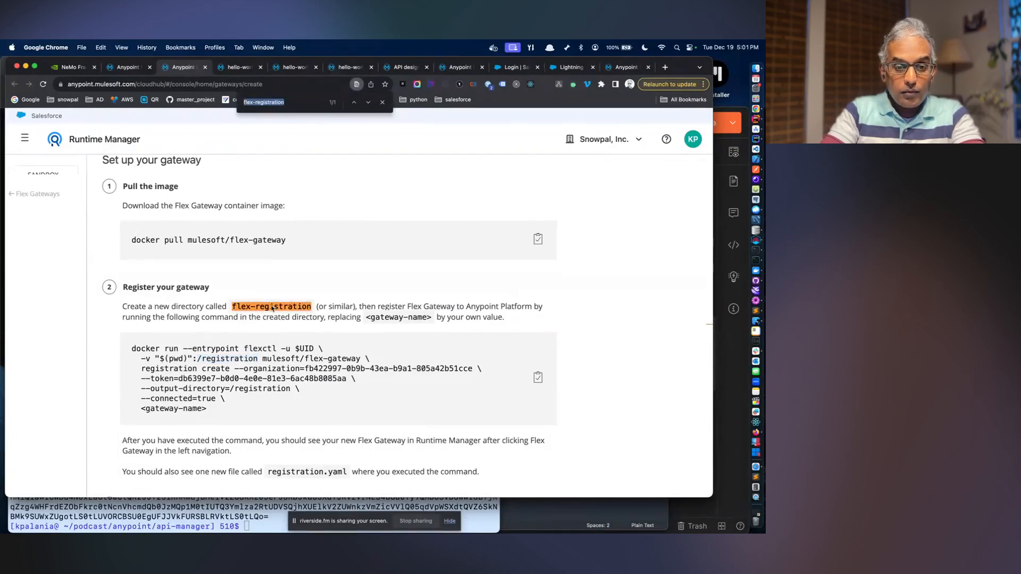
left_click(382, 102)
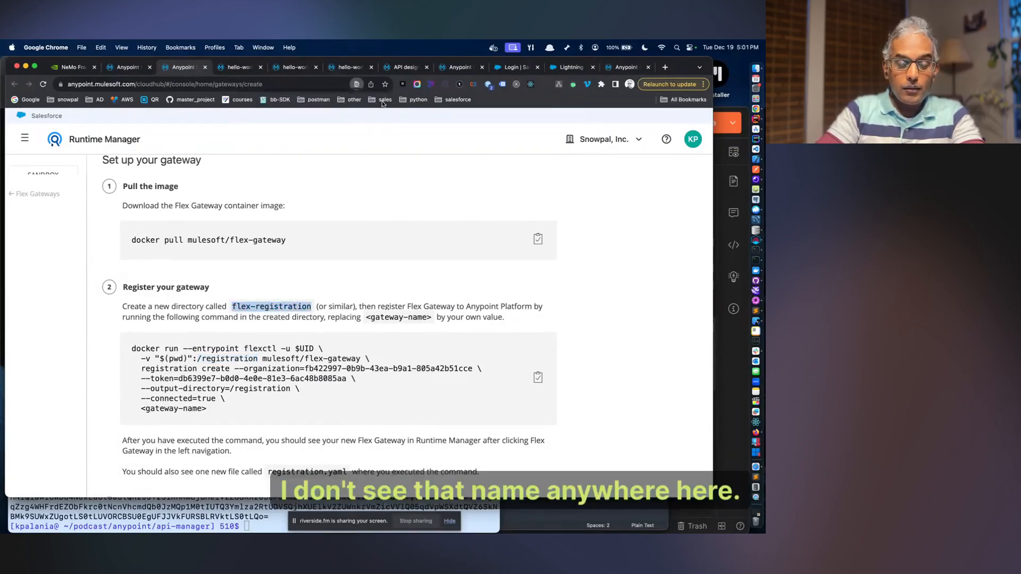
left_click(257, 420)
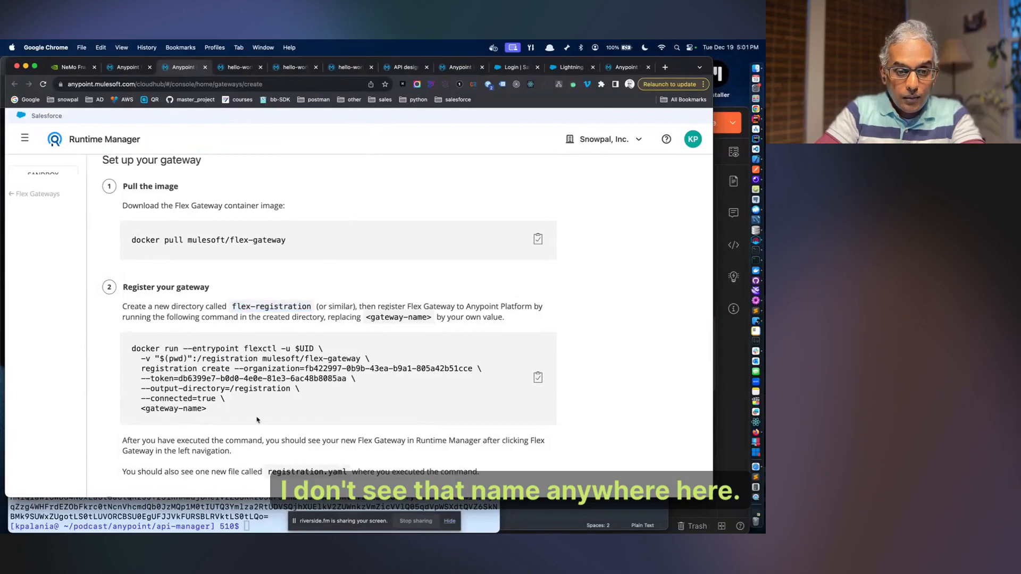
double_click(230, 359)
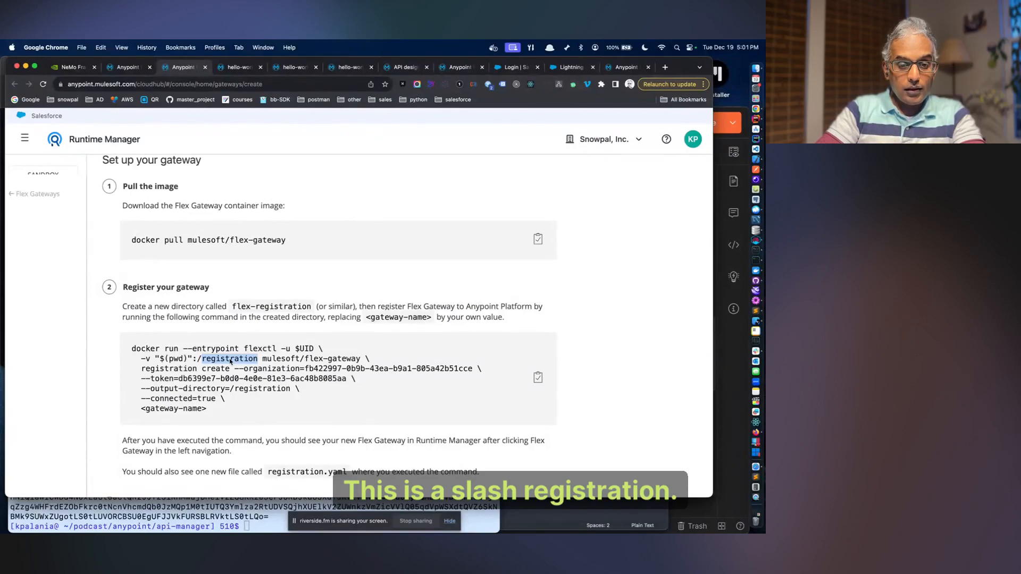
left_click(230, 361)
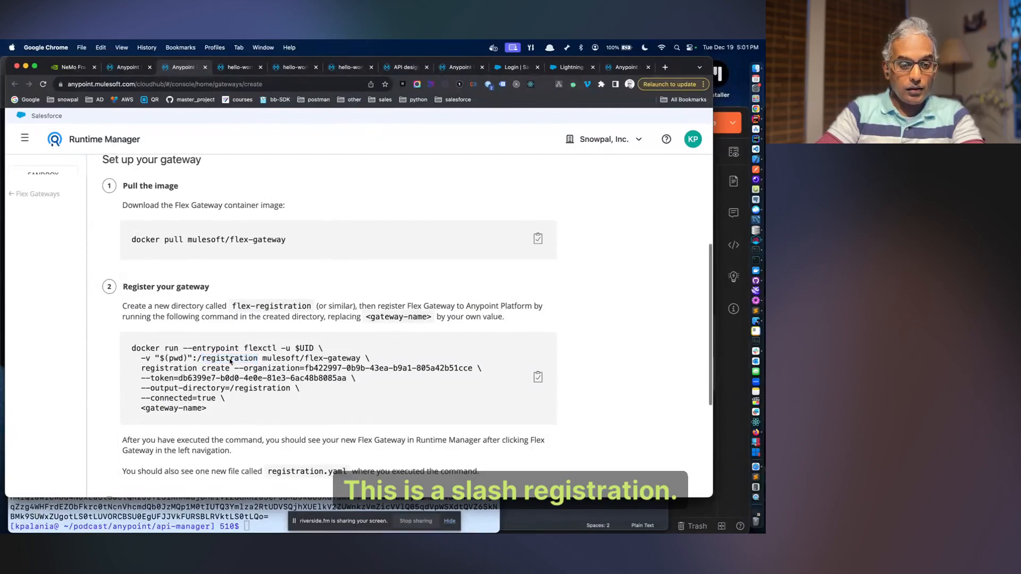
- Read the notes below the registration command and check API Manager's gateway list for snowpal-api-gateway
scroll(230, 361, "down", 1)
scroll(230, 361, "down", 3)
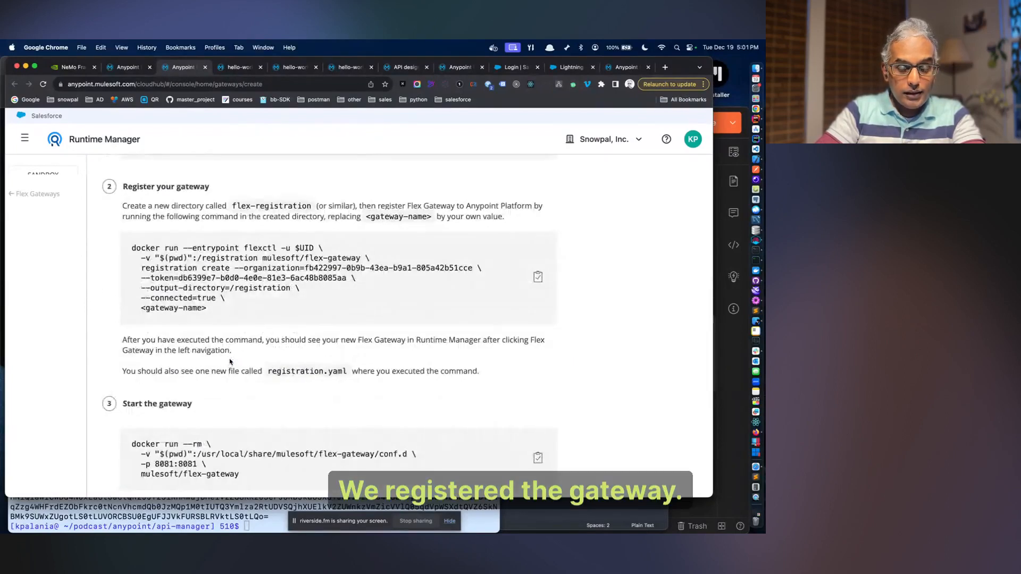
left_click_drag(216, 371, 327, 373)
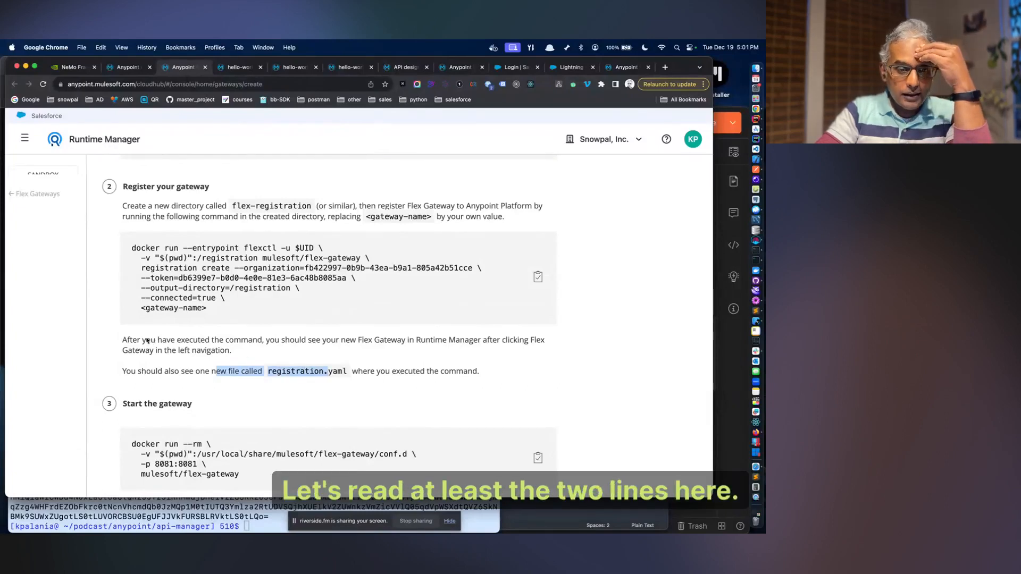
left_click_drag(145, 342, 234, 341)
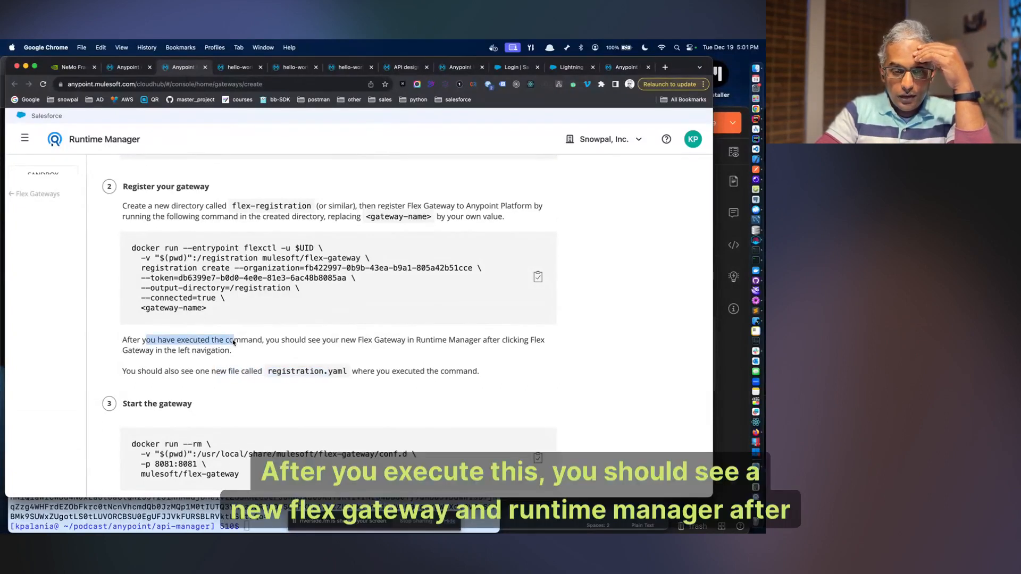
left_click_drag(339, 342, 394, 344)
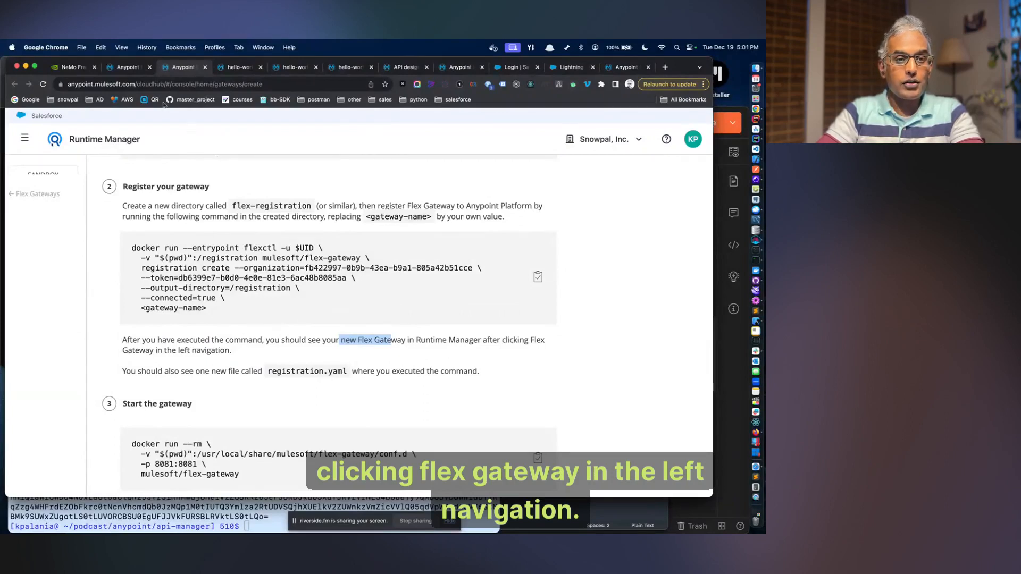
left_click(127, 68)
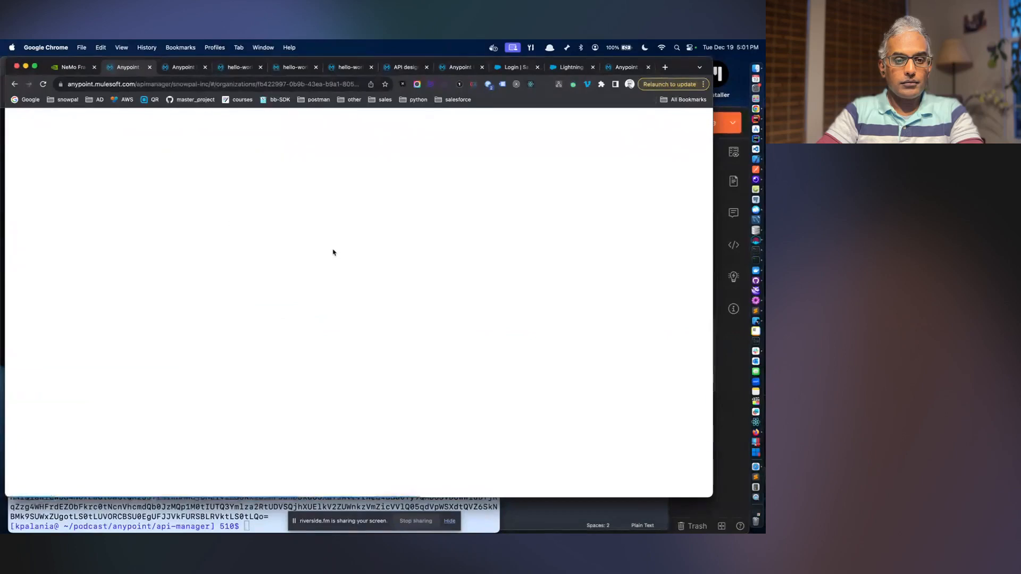
scroll(333, 252, "down", 3)
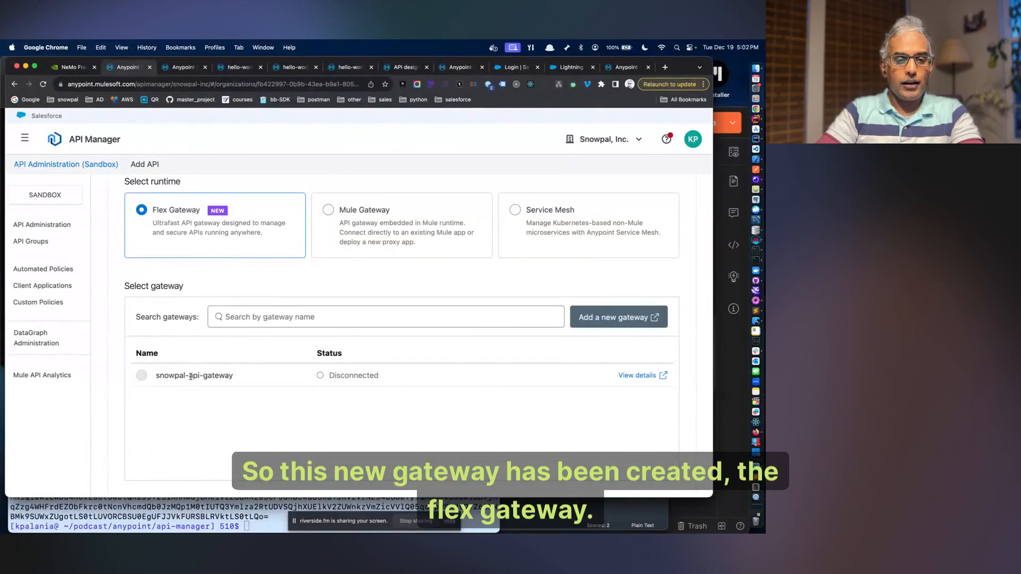
- Copy the docker run command for starting the gateway and open the details of snowpal-api-gateway from API Manager's gateway list
left_click(183, 67)
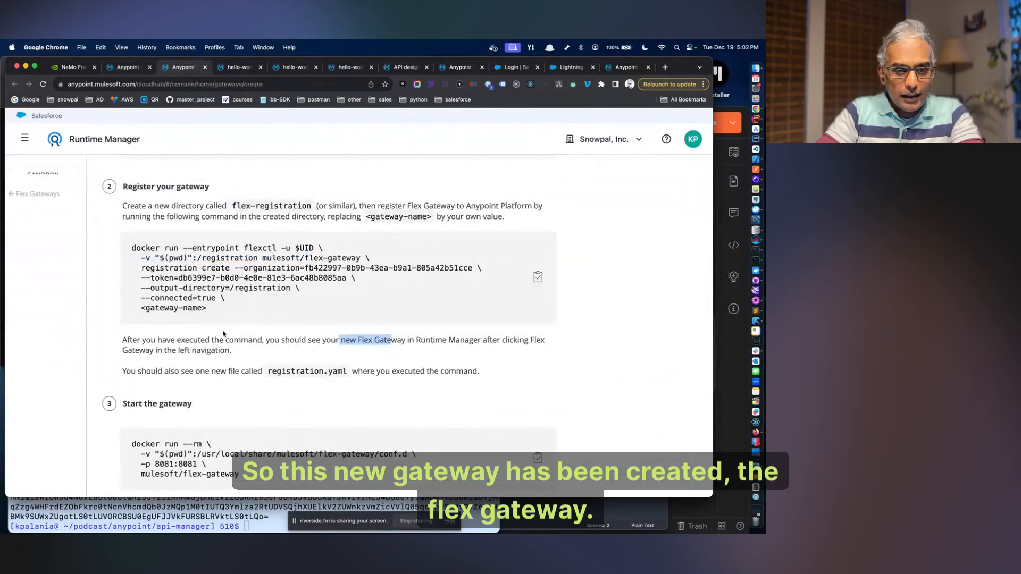
scroll(223, 334, "down", 3)
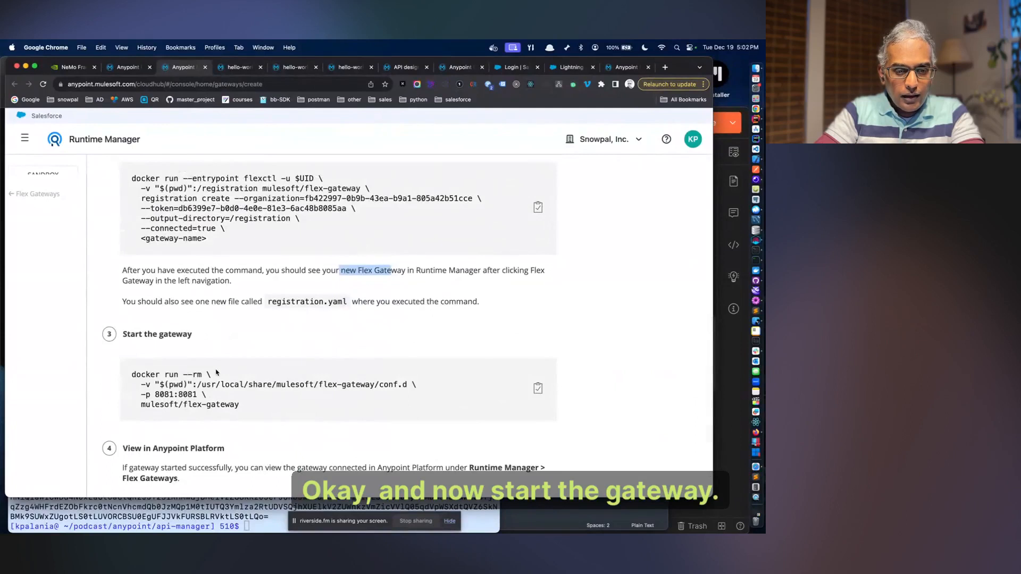
left_click(538, 388)
left_click(132, 66)
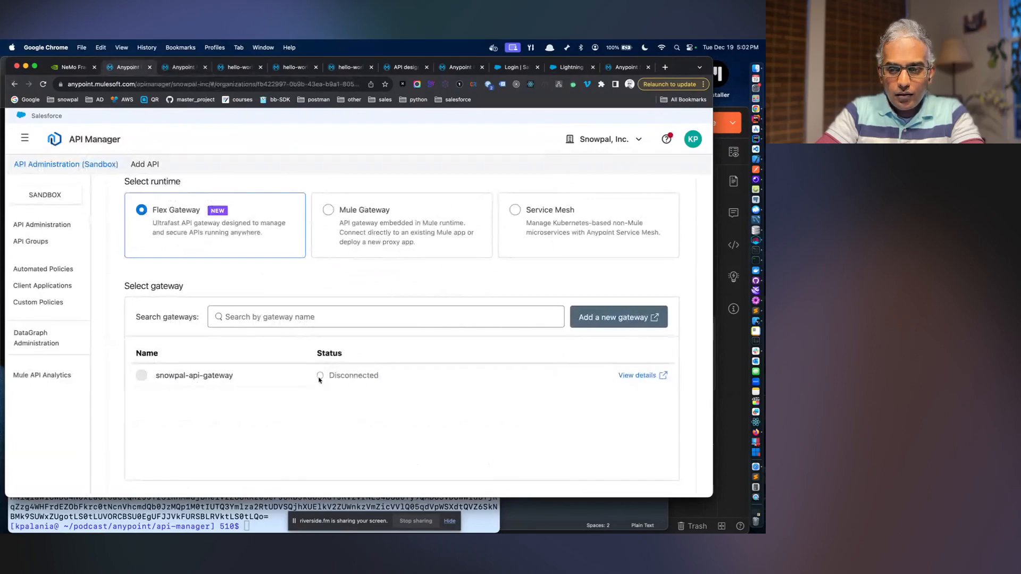
left_click(639, 375)
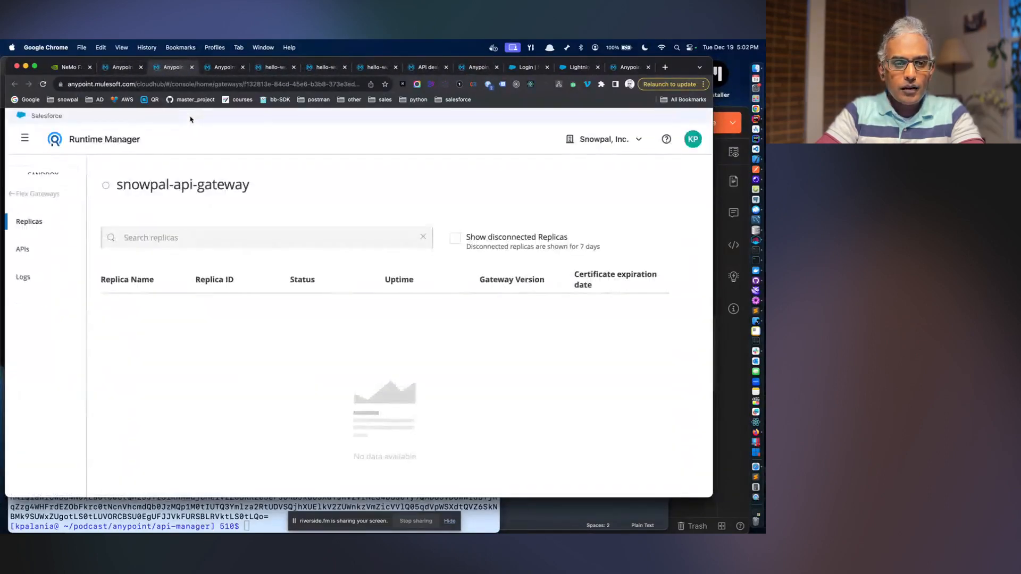
- Run the copied start command in Terminal from the api-manager directory and check its startup output
left_click(157, 514)
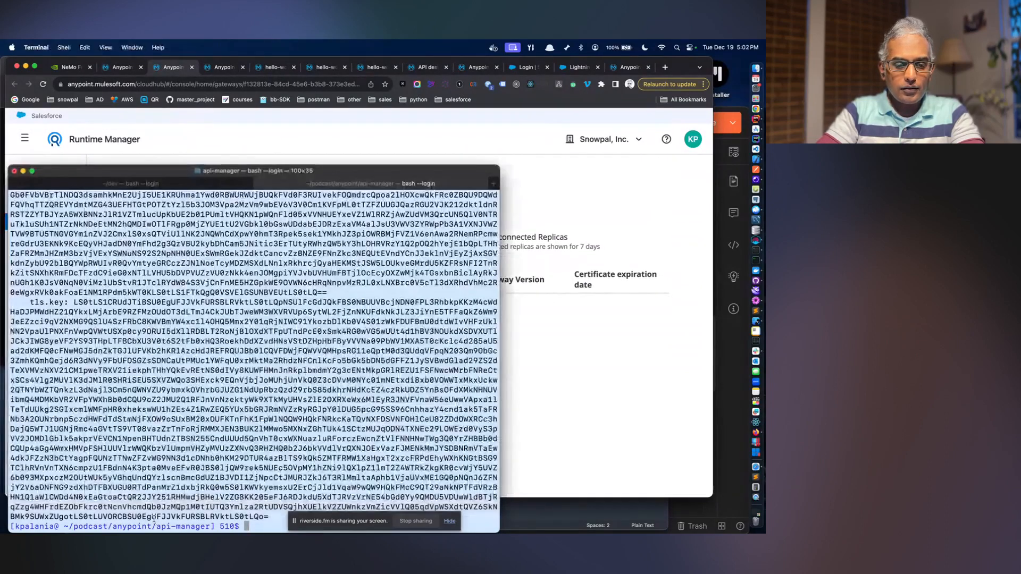
key("super+v")
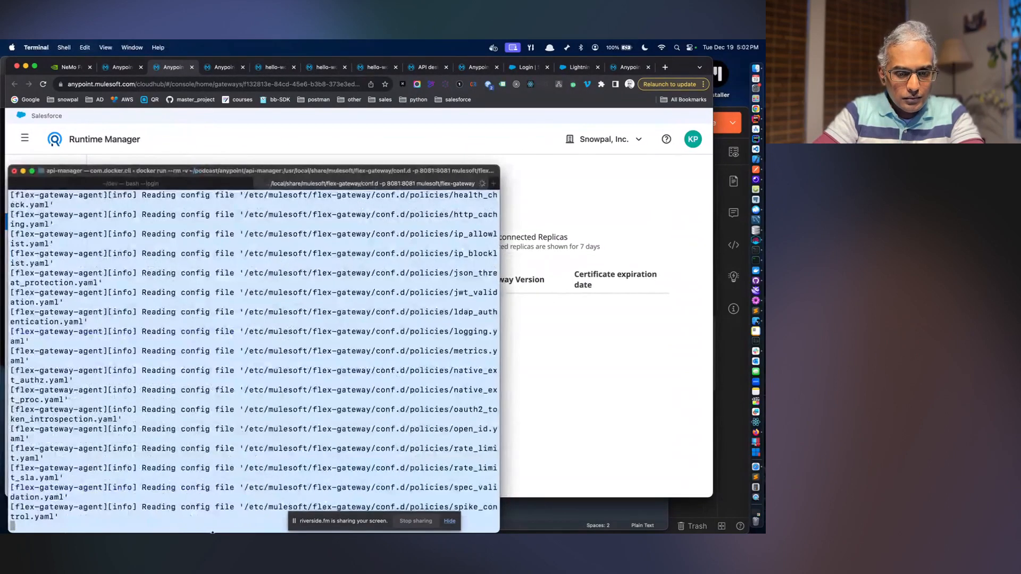
left_click_drag(306, 522, 519, 522)
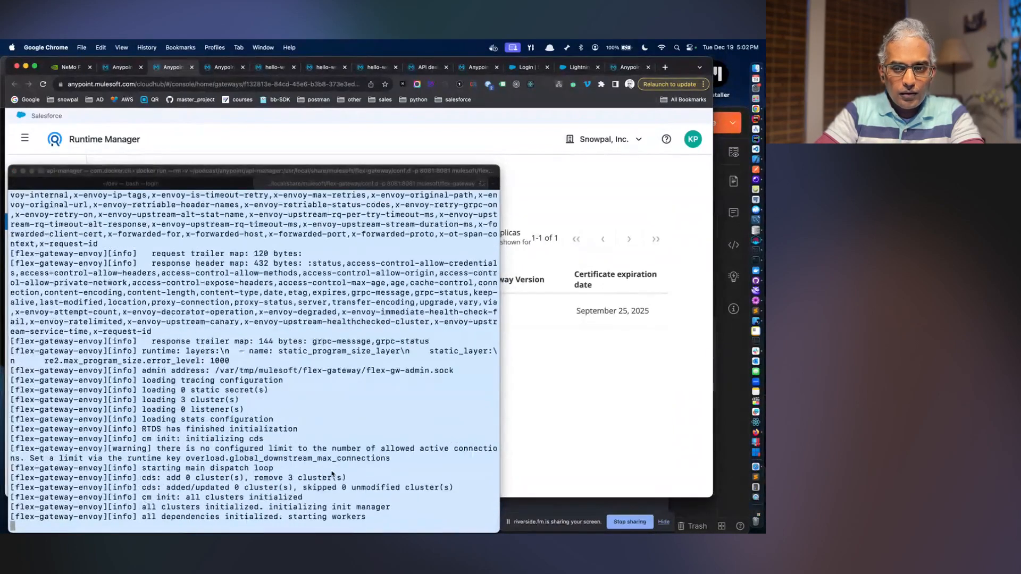
left_click(553, 399)
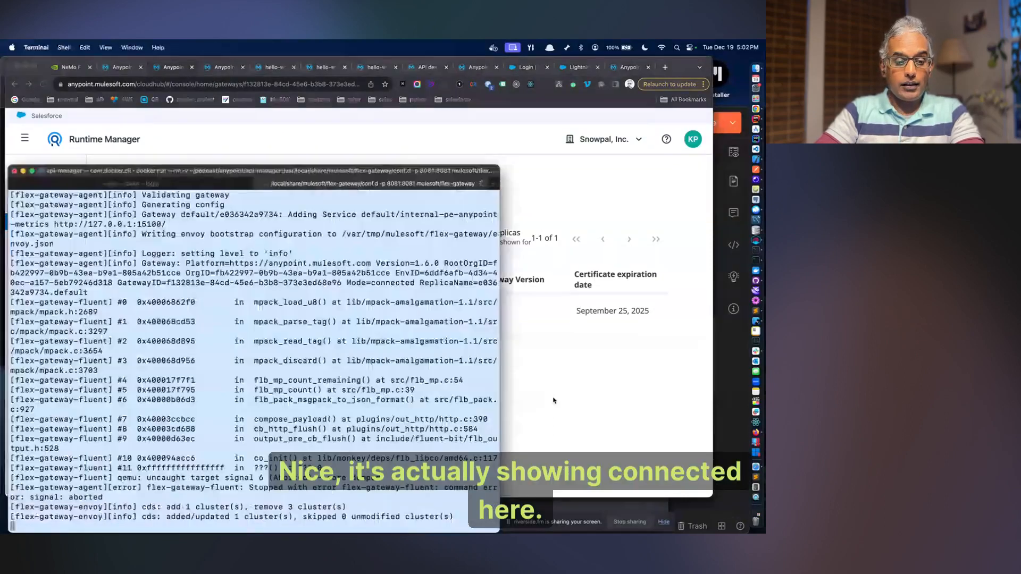
key("super+Tab")
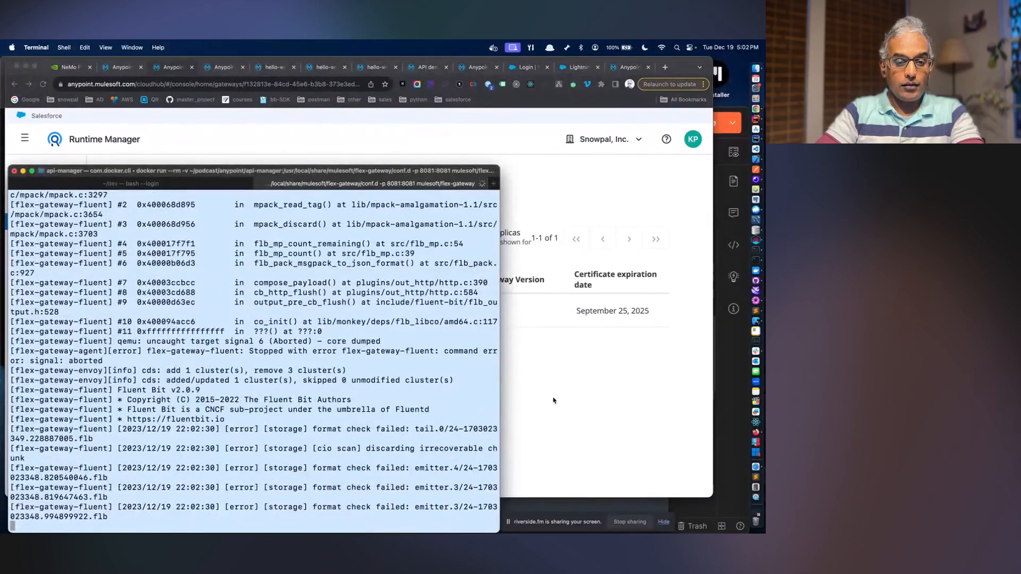
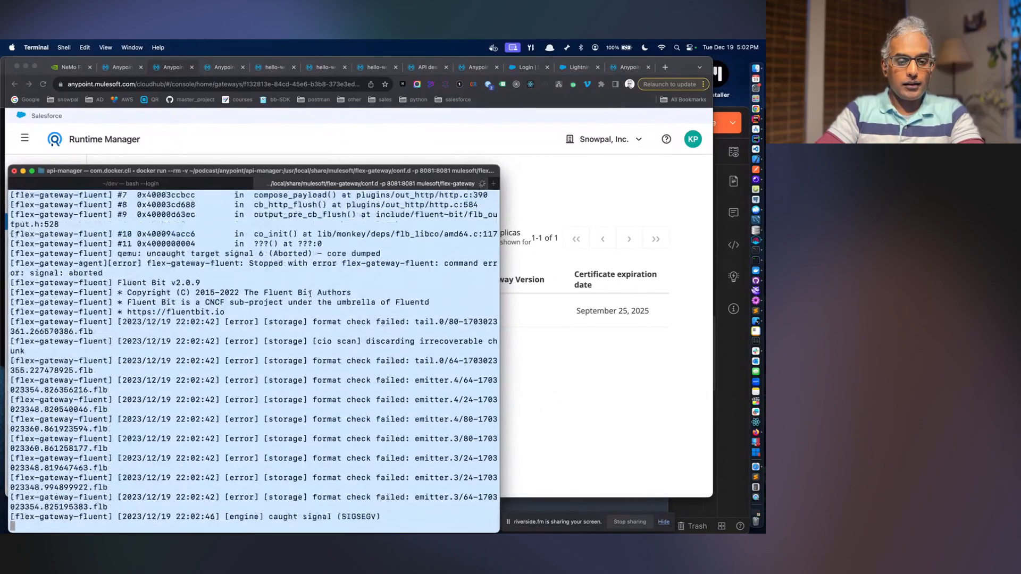
- Read the View in Anypoint Platform instructions and check the snowpal-api-gateway replica's status against the Terminal log
left_click(211, 67)
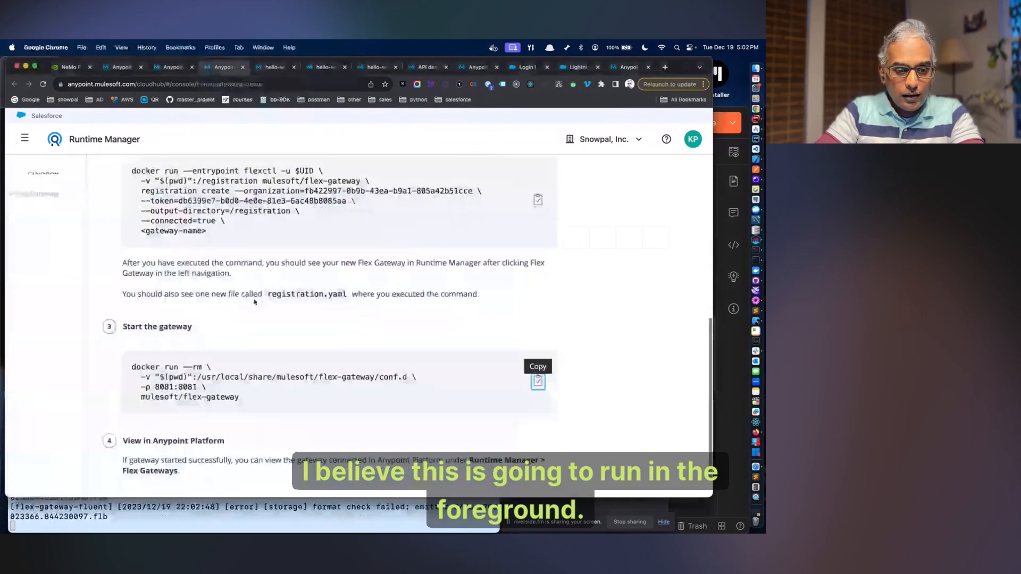
left_click_drag(201, 420, 346, 424)
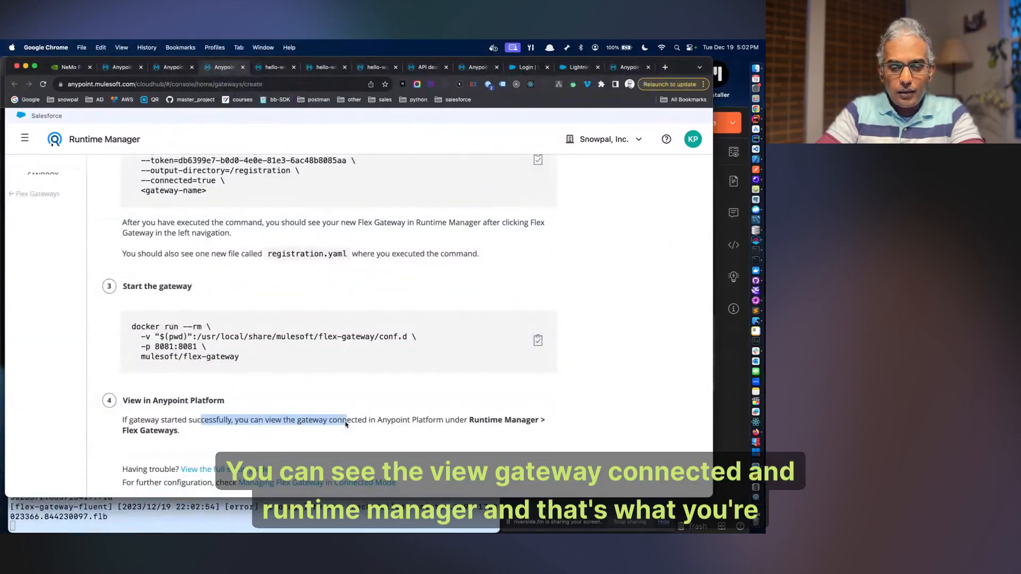
left_click(170, 67)
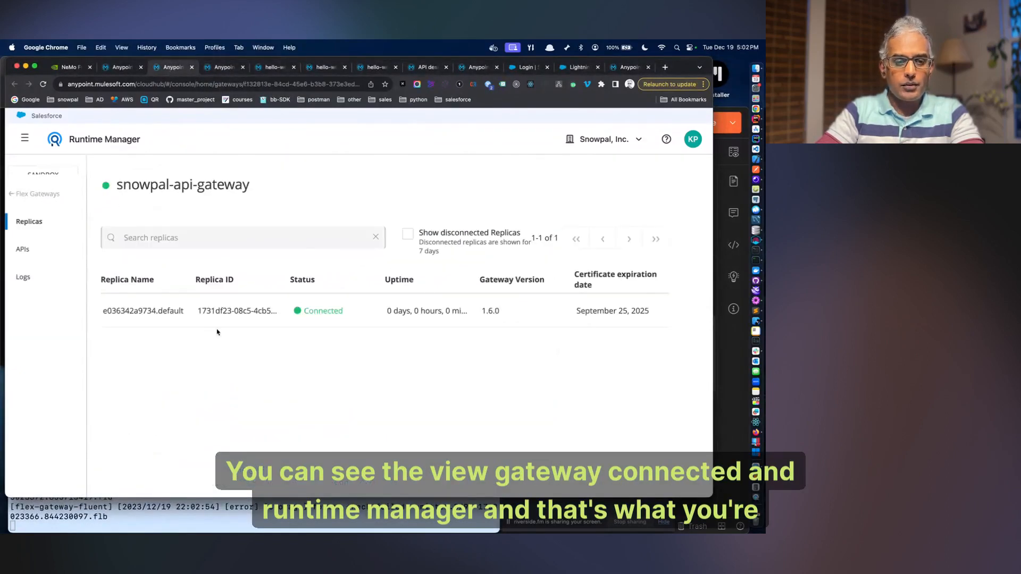
left_click(195, 509)
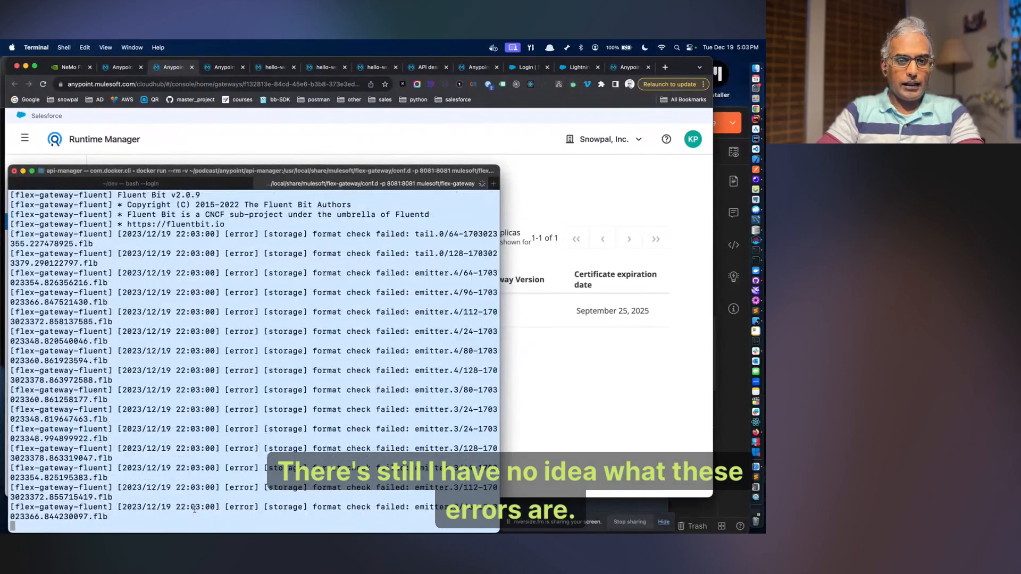
left_click(638, 426)
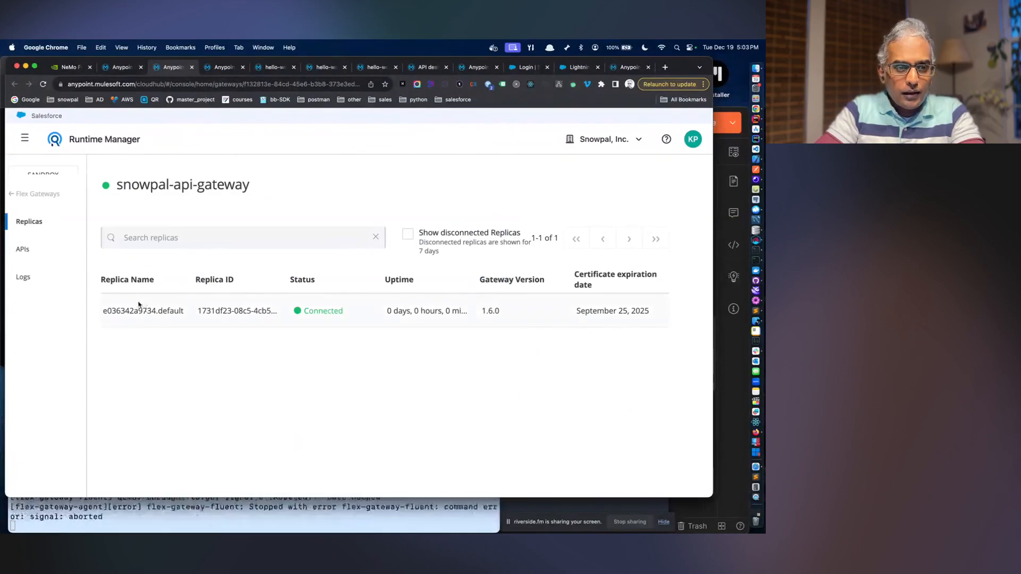
- Check the Flex Gateways list in Runtime Manager and reload API Manager's Add API page to update the gateway status
left_click(37, 194)
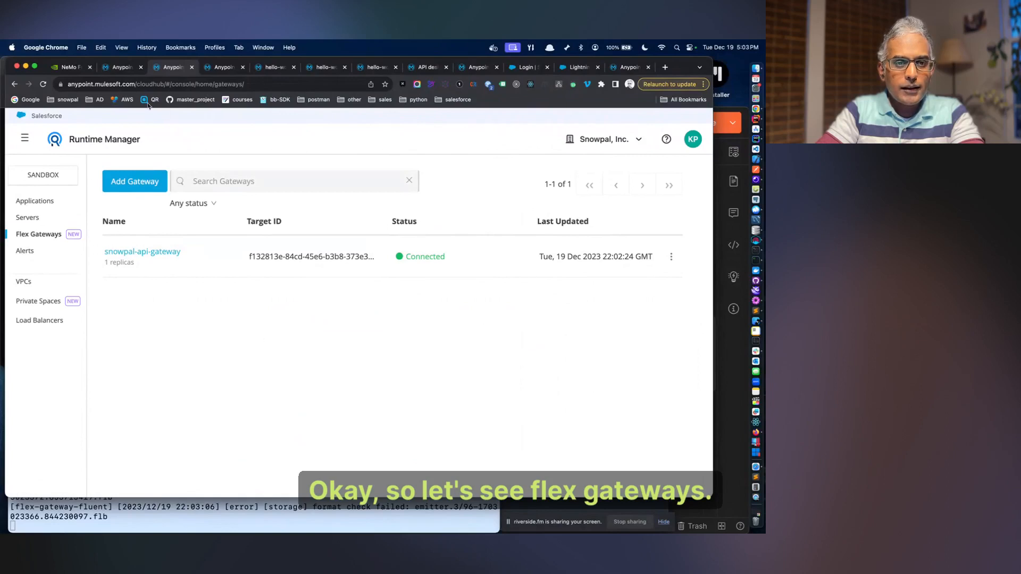
left_click(116, 66)
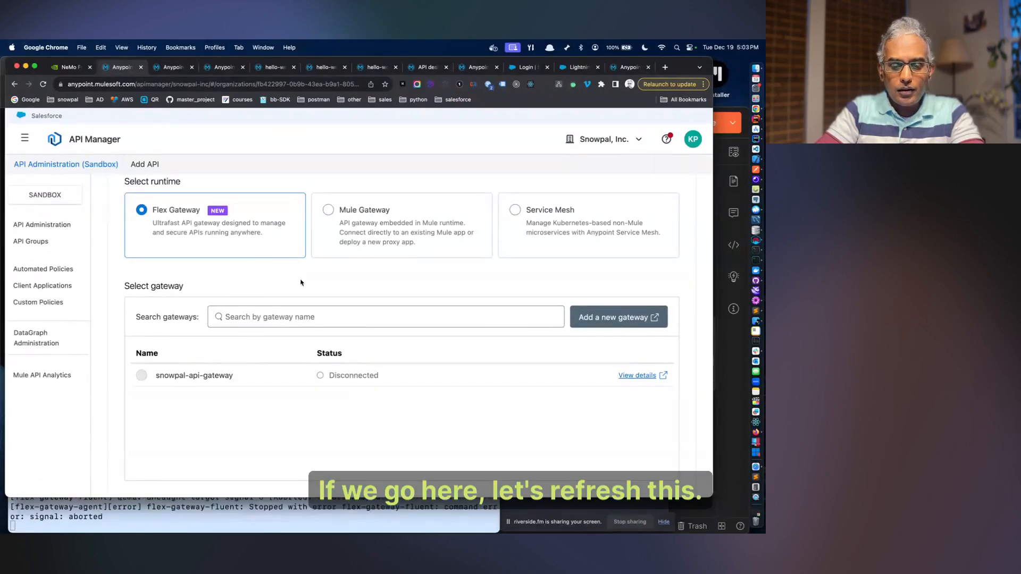
key("super+r")
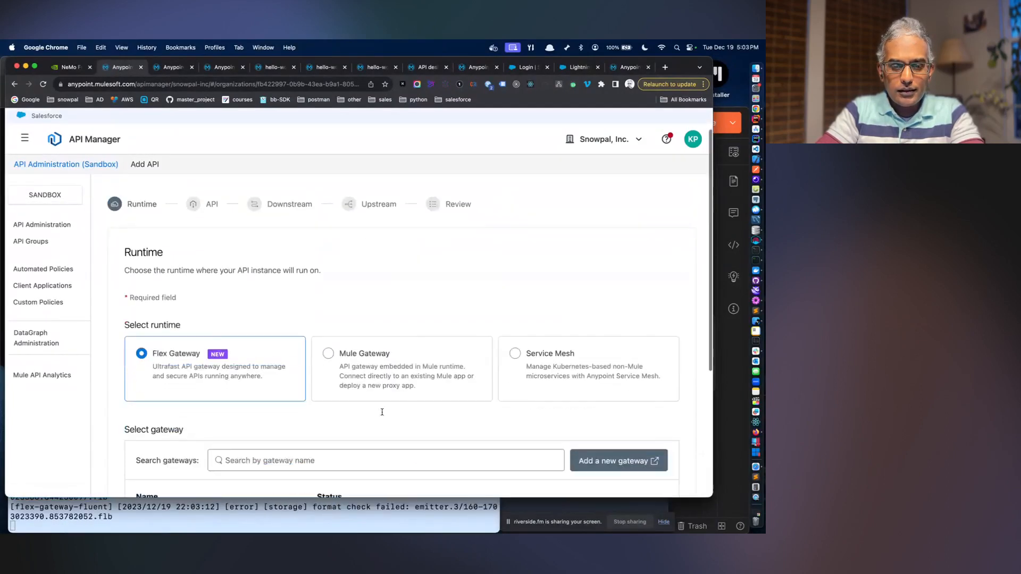
- Choose snowpal-api-gateway as the Flex Gateway runtime and continue to the API selection step
scroll(382, 413, "down", 5)
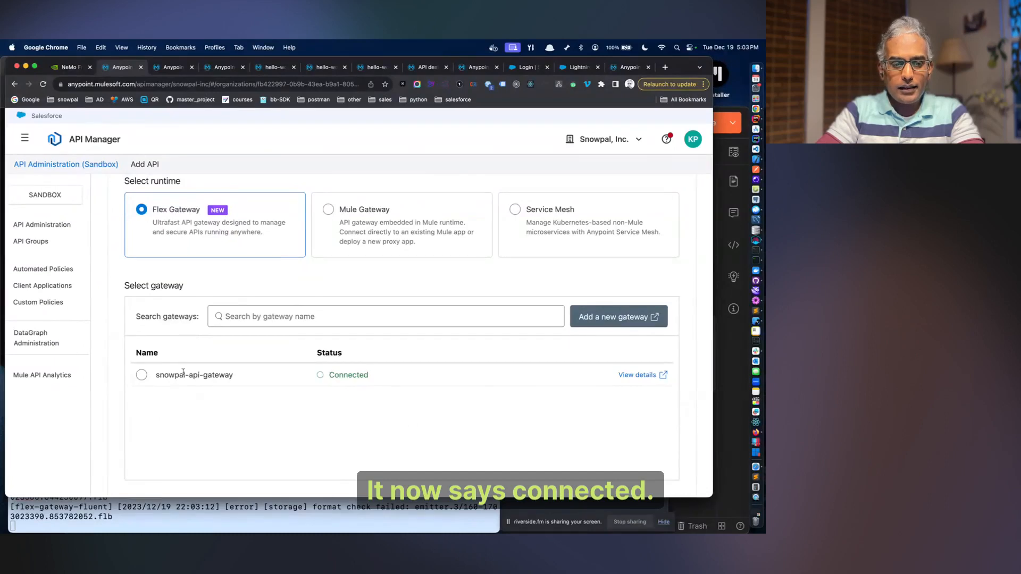
left_click(141, 375)
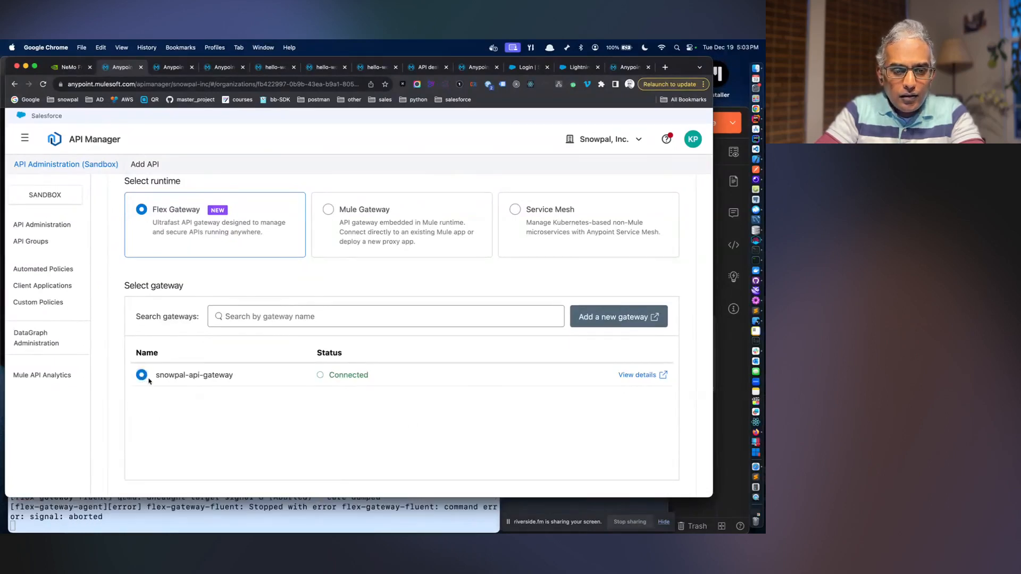
scroll(363, 389, "down", 3)
left_click(669, 459)
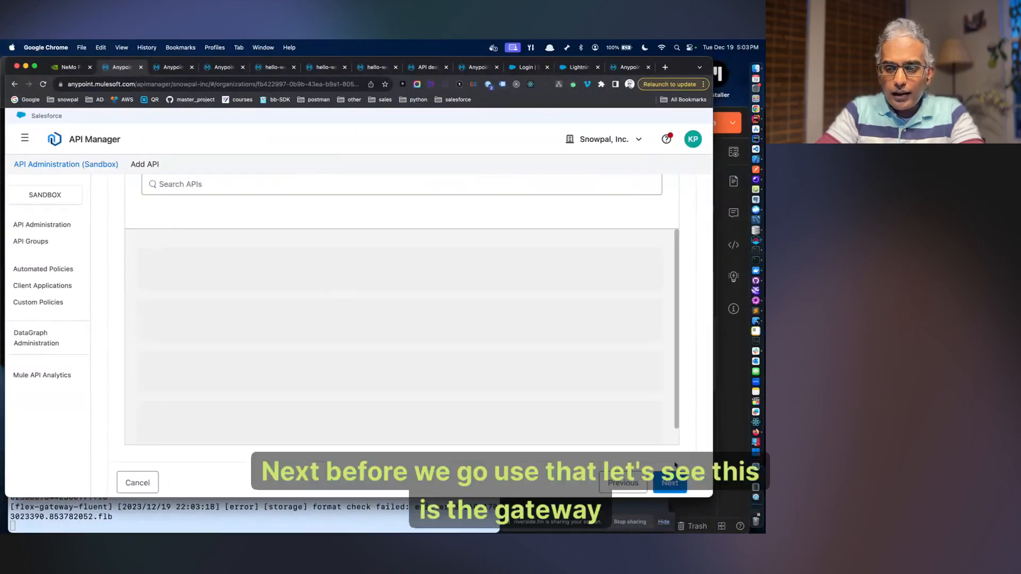
- Open snowpal-api-gateway in Runtime Manager and check its APIs, logs and replicas
left_click(174, 68)
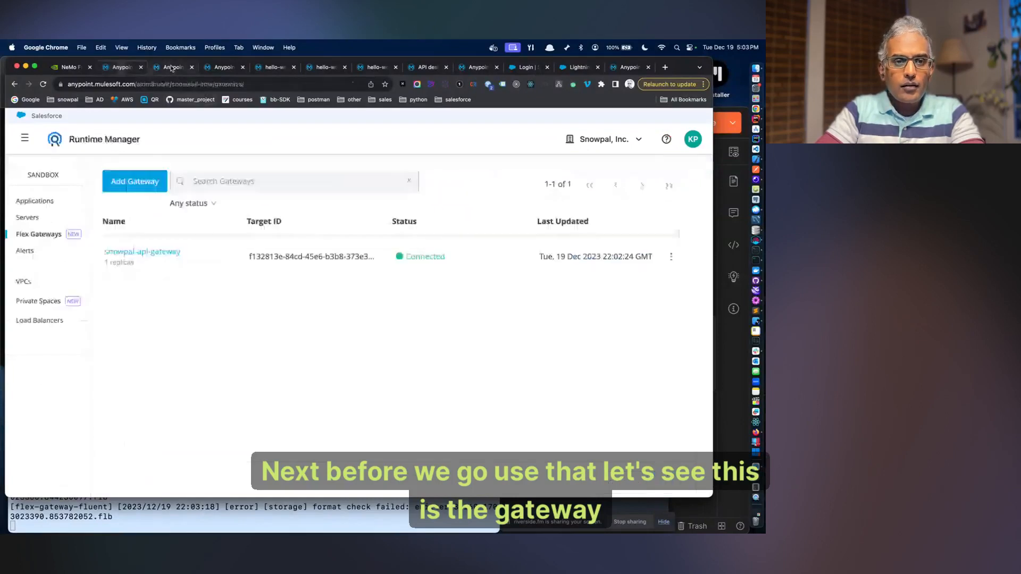
left_click(158, 257)
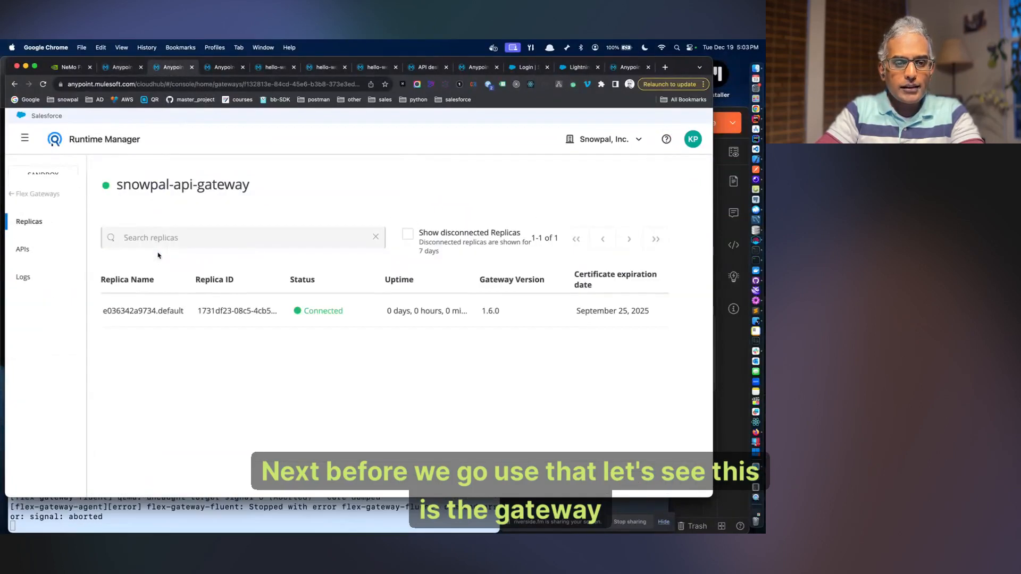
left_click(27, 250)
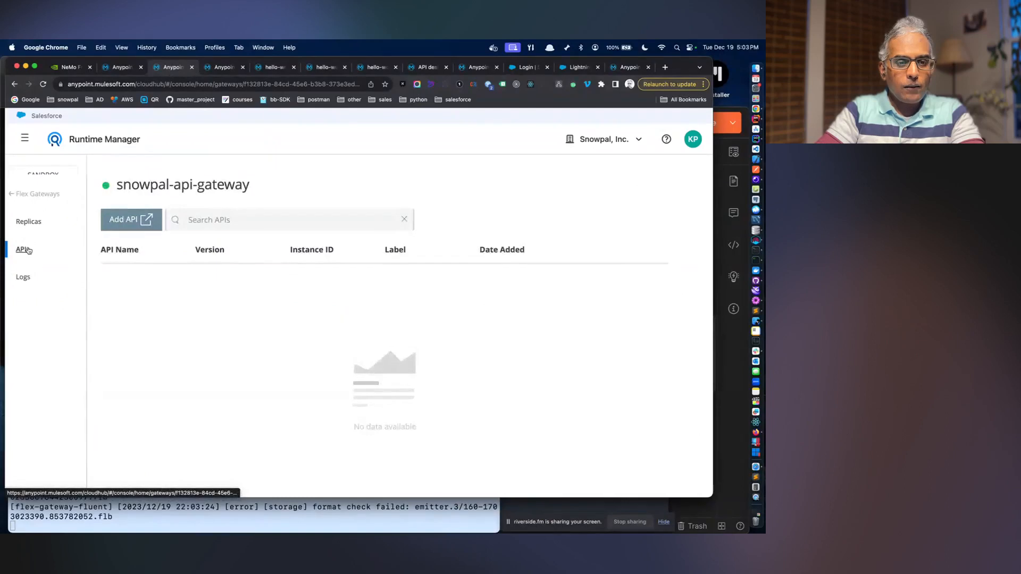
left_click(24, 278)
left_click(33, 222)
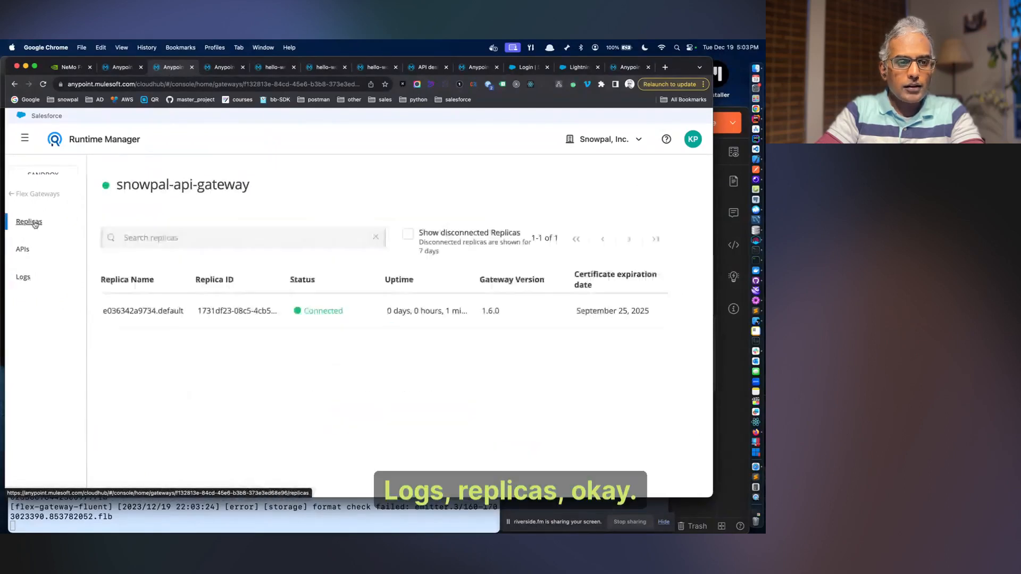
- Return to API Manager's Add API wizard and go back to its Runtime step to review the runtime choice
left_click(123, 69)
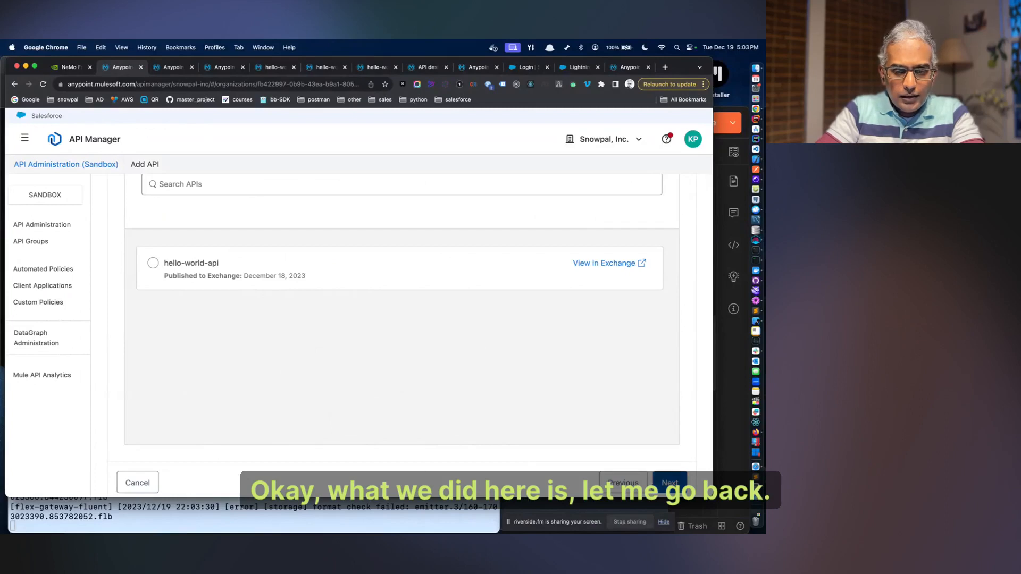
left_click(637, 483)
scroll(543, 365, "up", 5)
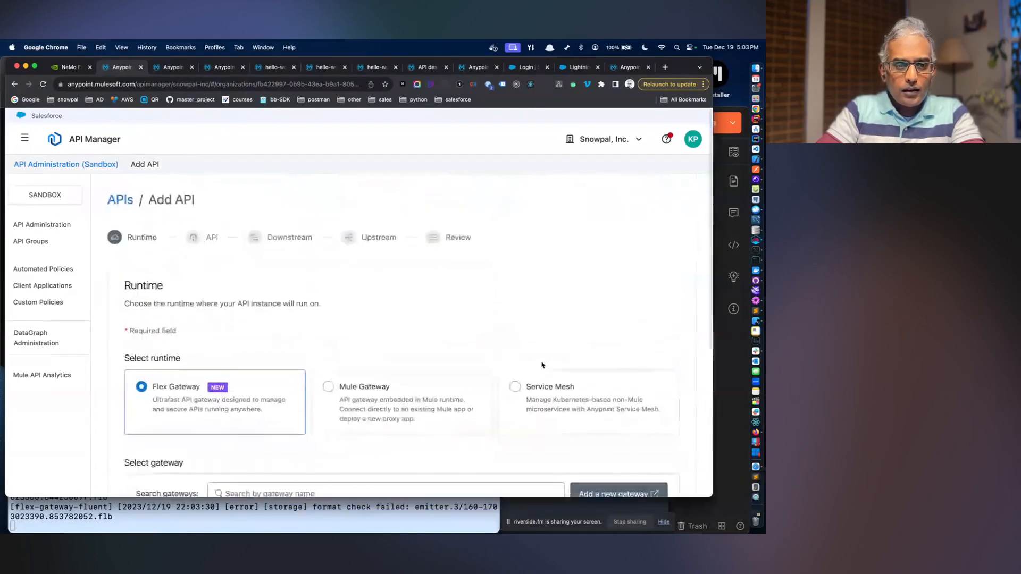
scroll(542, 365, "down", 1)
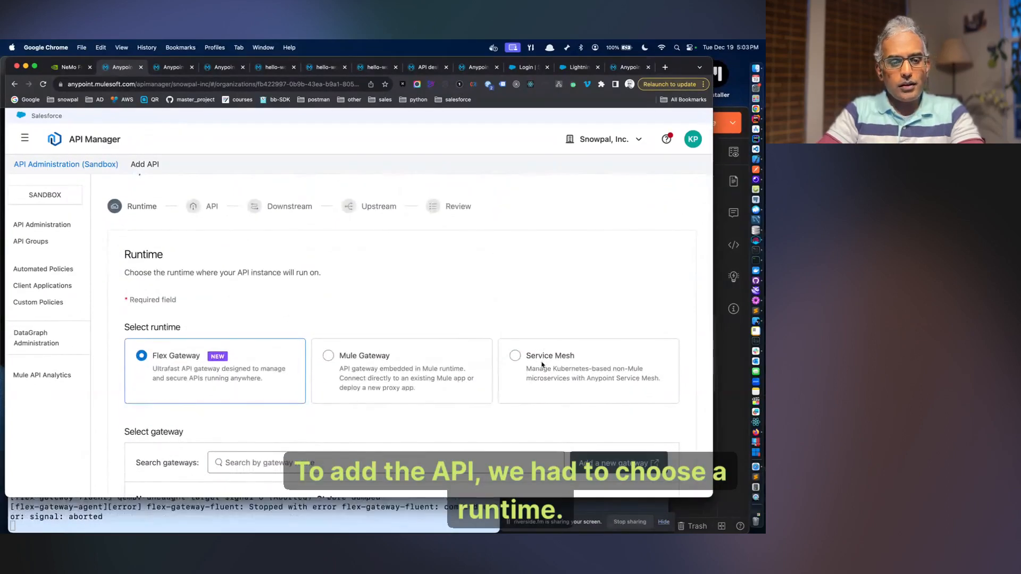
- Compare the Podman and Docker container setup commands on the Add a Flex Gateway page, leaving Docker selected
left_click(172, 67)
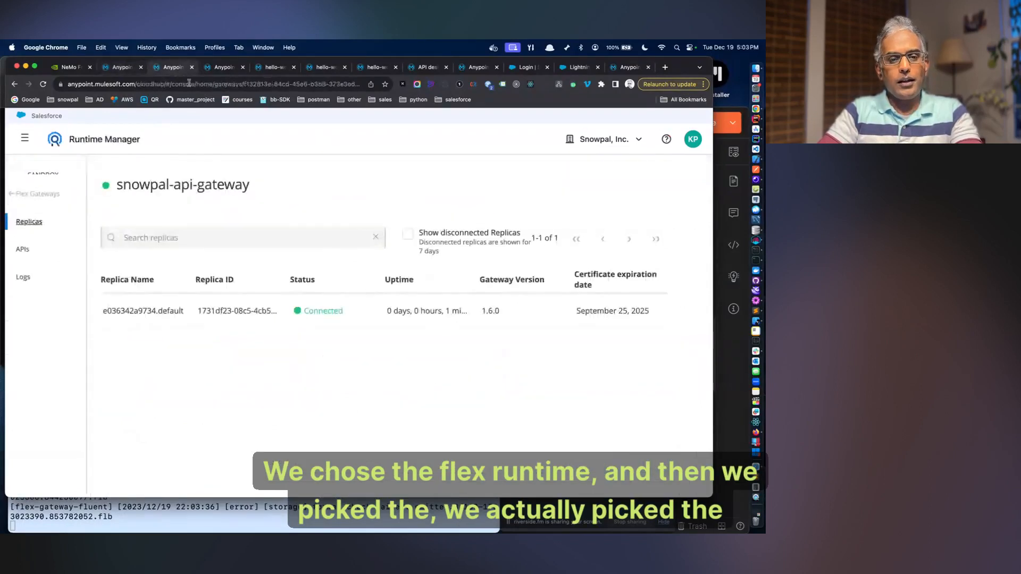
left_click(221, 67)
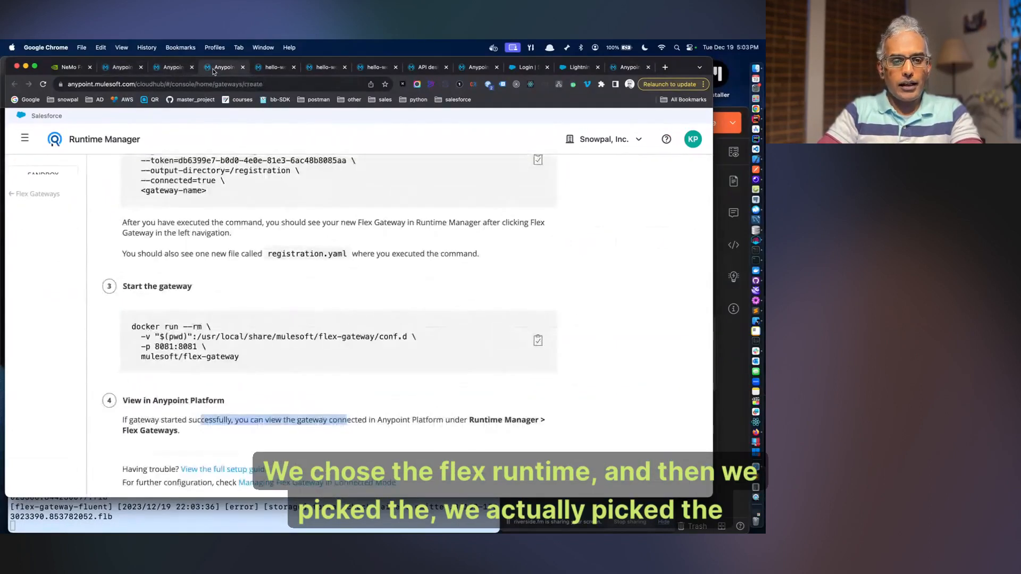
scroll(239, 238, "up", 7)
scroll(238, 238, "up", 5)
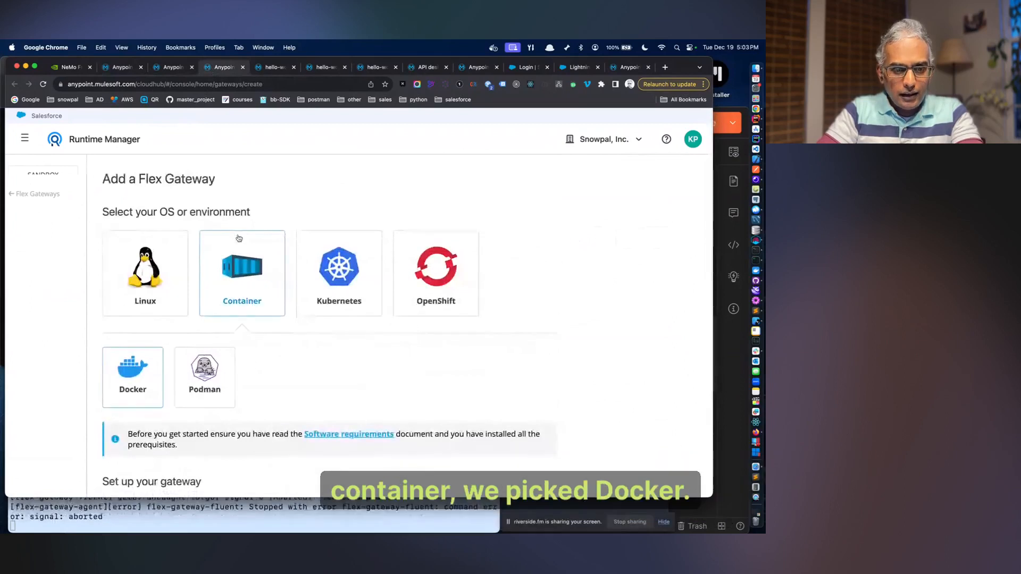
left_click(201, 379)
scroll(198, 384, "down", 3)
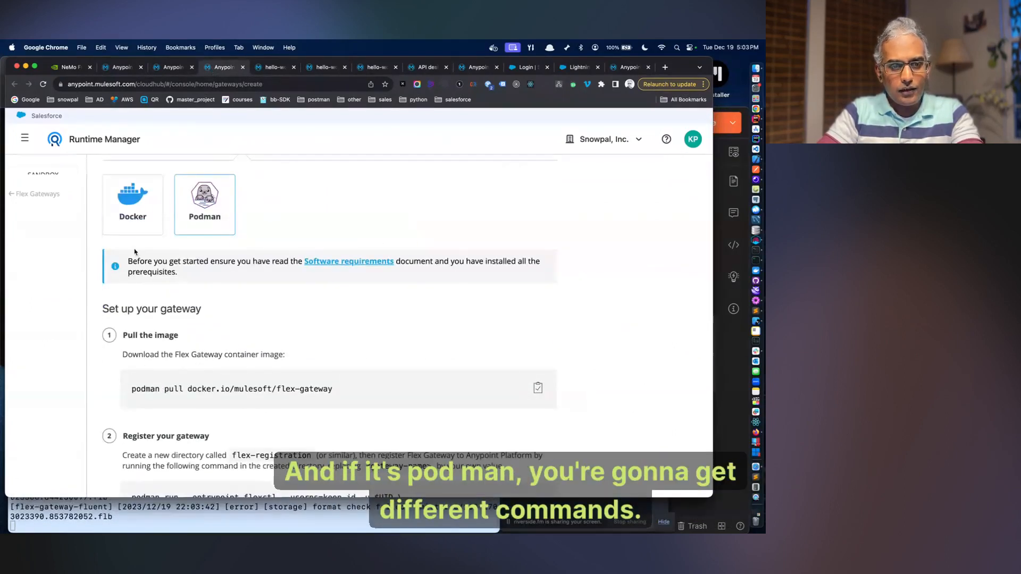
left_click(128, 222)
scroll(258, 319, "down", 5)
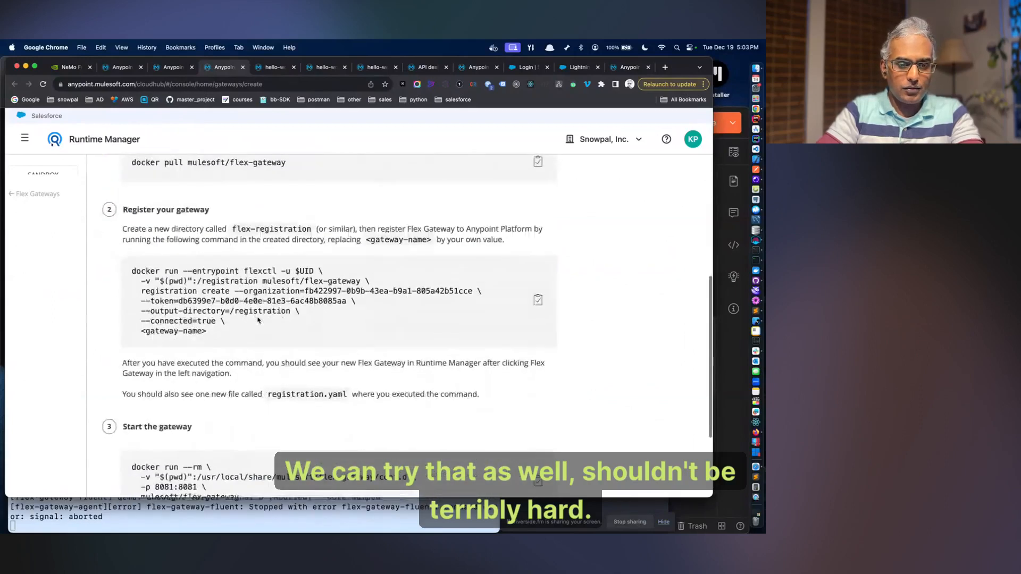
- Compare the output directory in the gateway registration command with the flex-registration directory named in the instructions
scroll(258, 319, "up", 2)
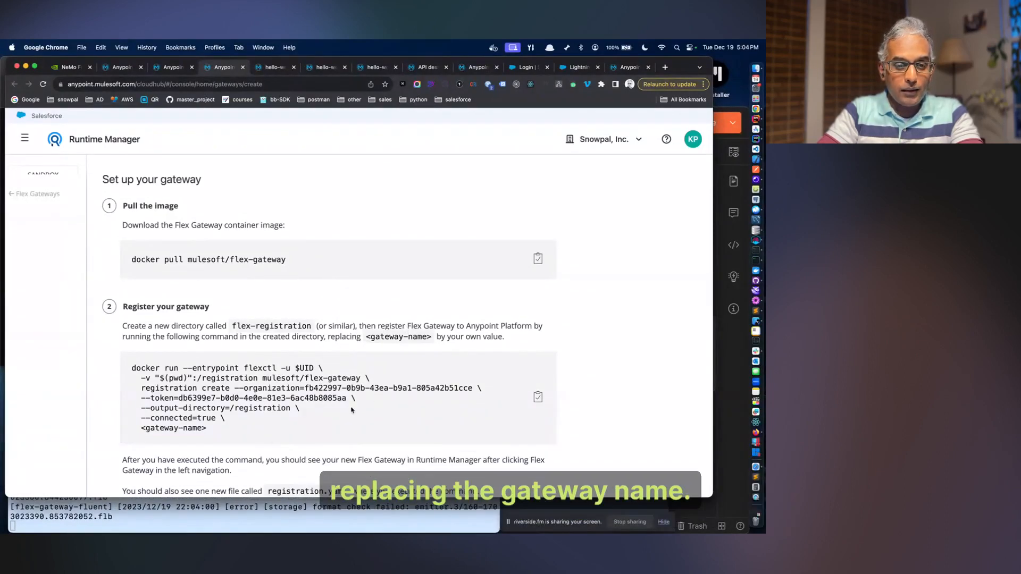
double_click(243, 413)
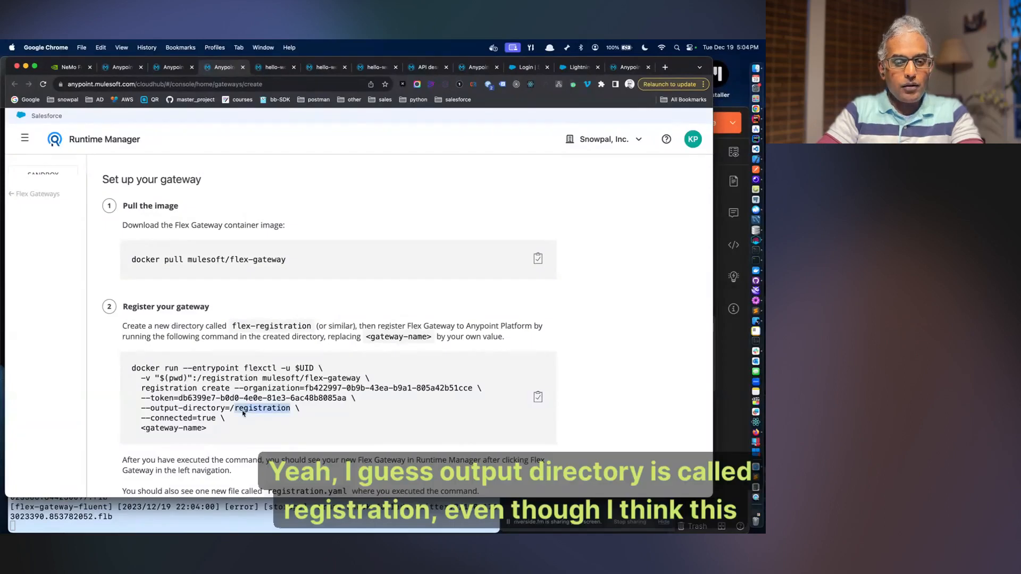
double_click(247, 327)
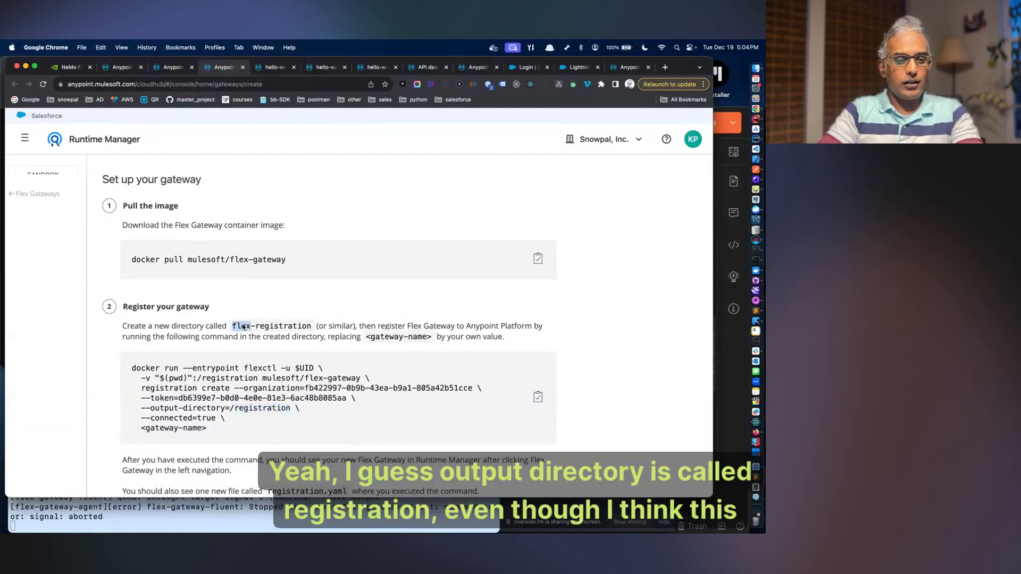
left_click_drag(246, 328, 257, 327)
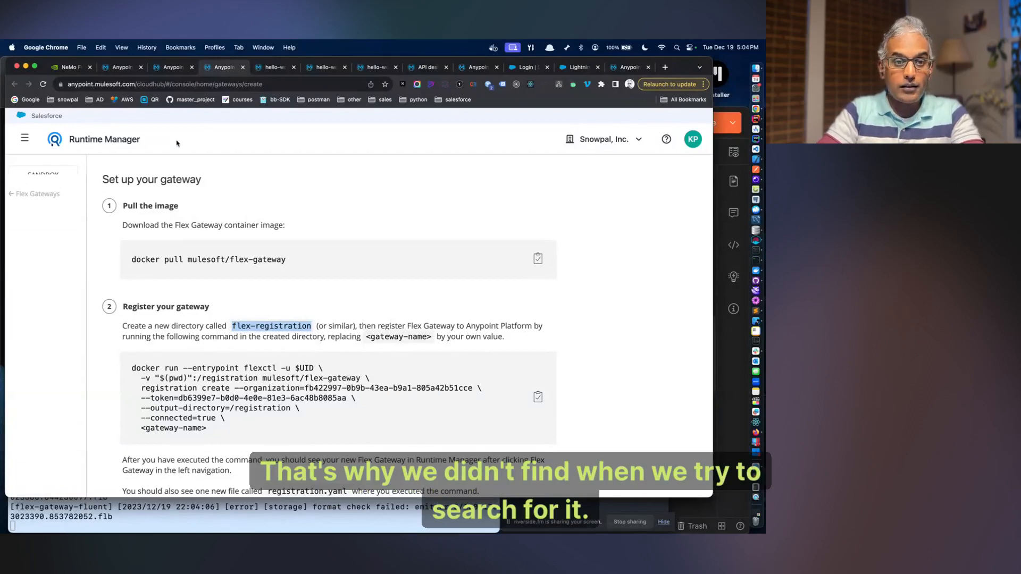
- Check the snowpal-api-gateway replica's status and the gateway's error log in Terminal, and return to Runtime Manager
left_click(175, 67)
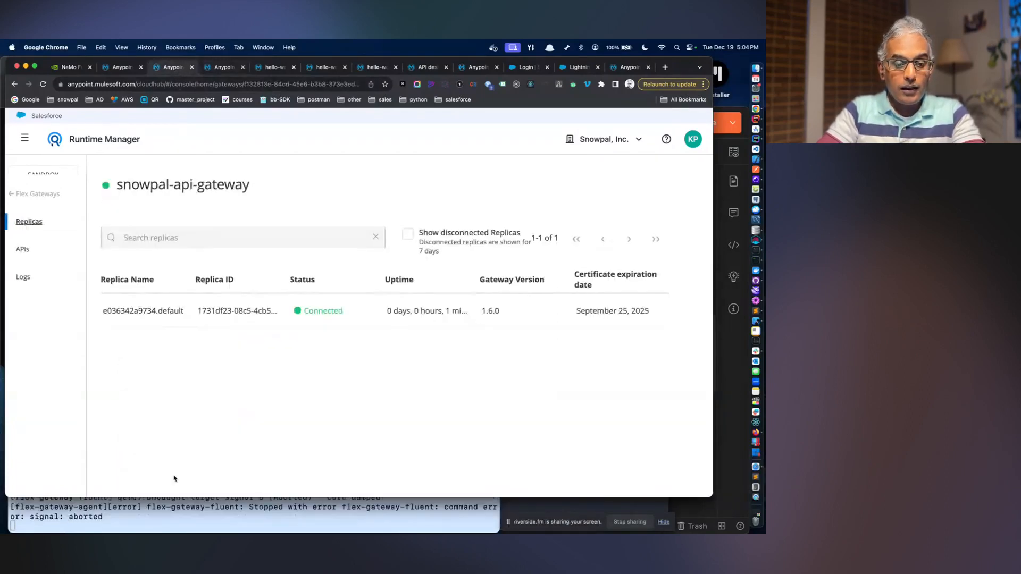
left_click(208, 520)
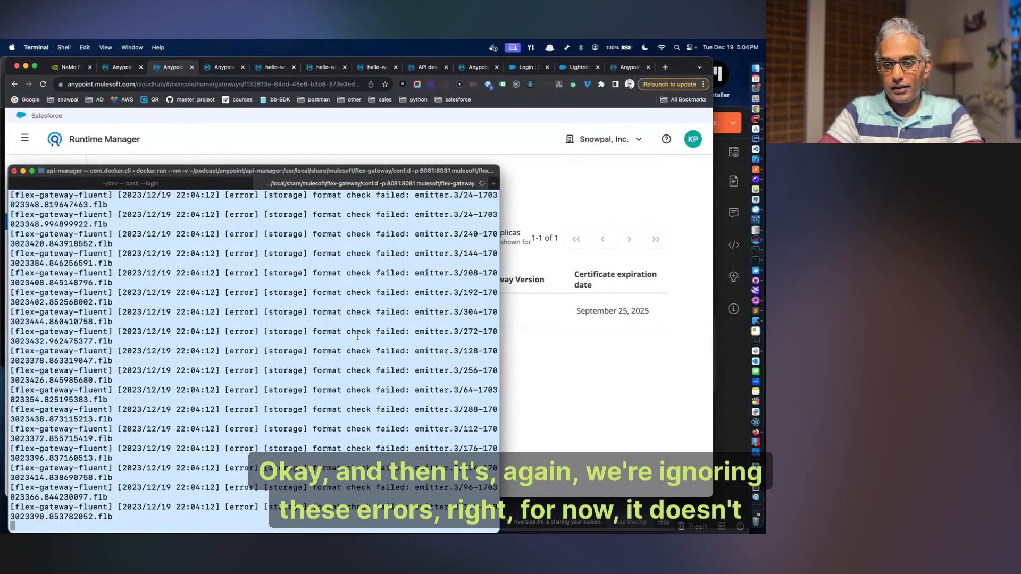
left_click(585, 328)
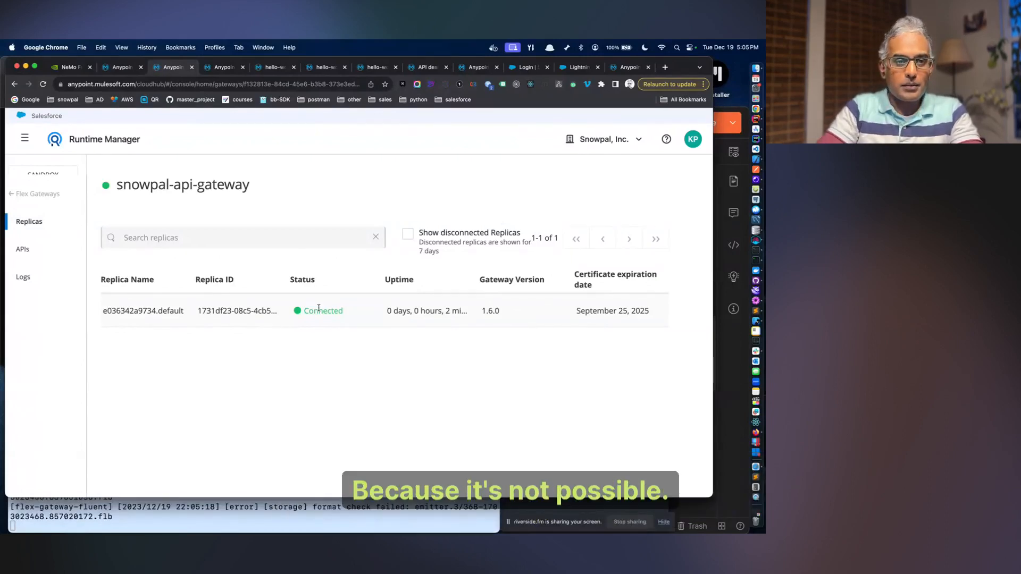
- Return to the Add API wizard and continue to the API step with snowpal-api-gateway selected
left_click(115, 68)
scroll(283, 347, "down", 1)
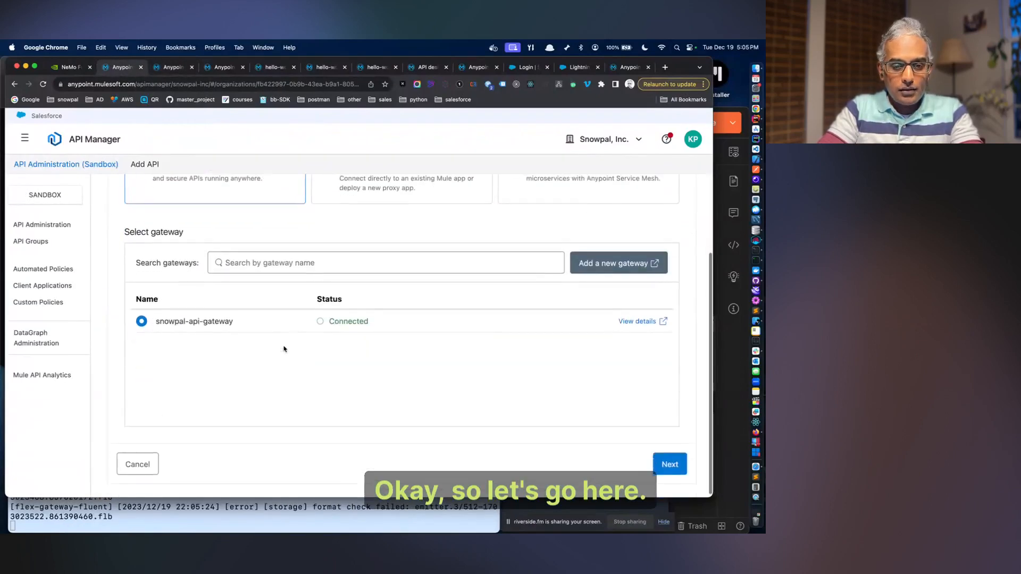
left_click(671, 467)
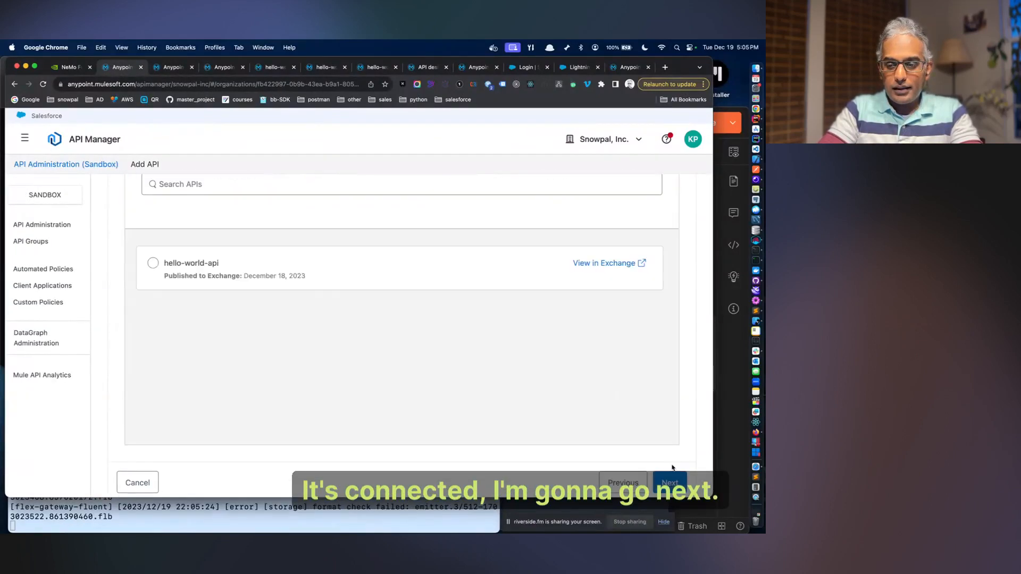
- Select hello-world-api, check the API version options, keep v1.1 with asset version 2.0.1, and continue to the Downstream step
left_click(210, 264)
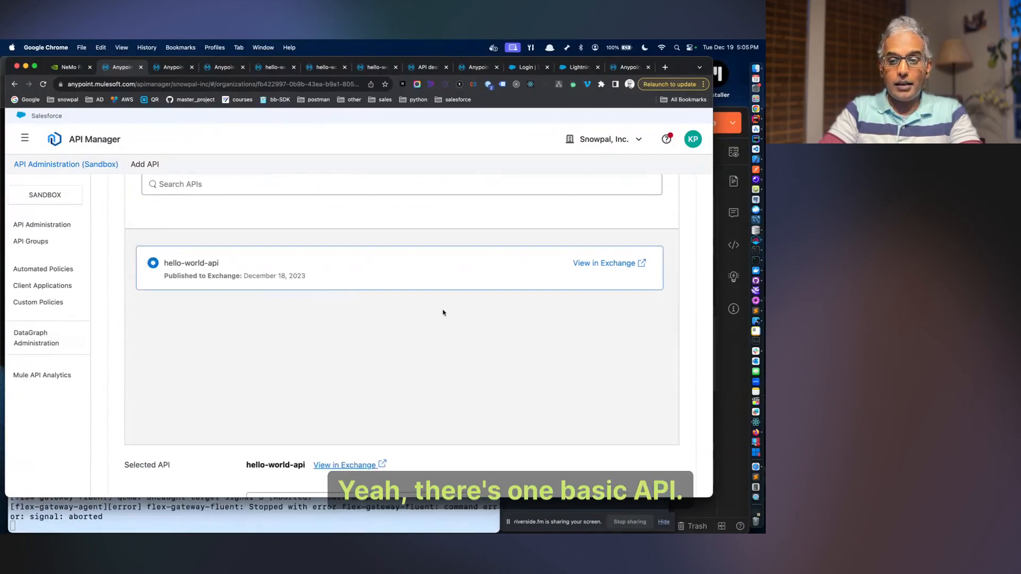
scroll(443, 313, "down", 3)
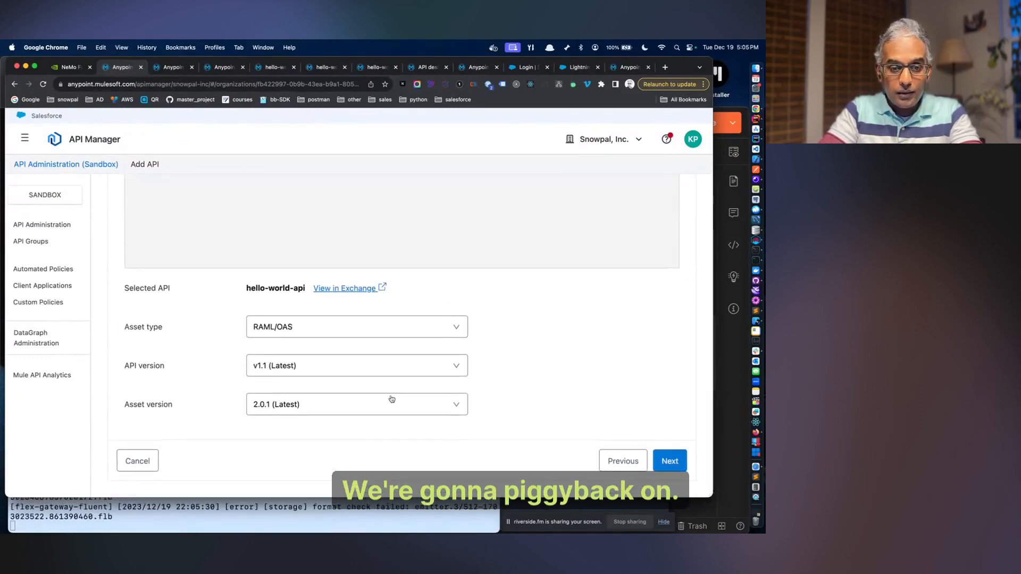
left_click(392, 377)
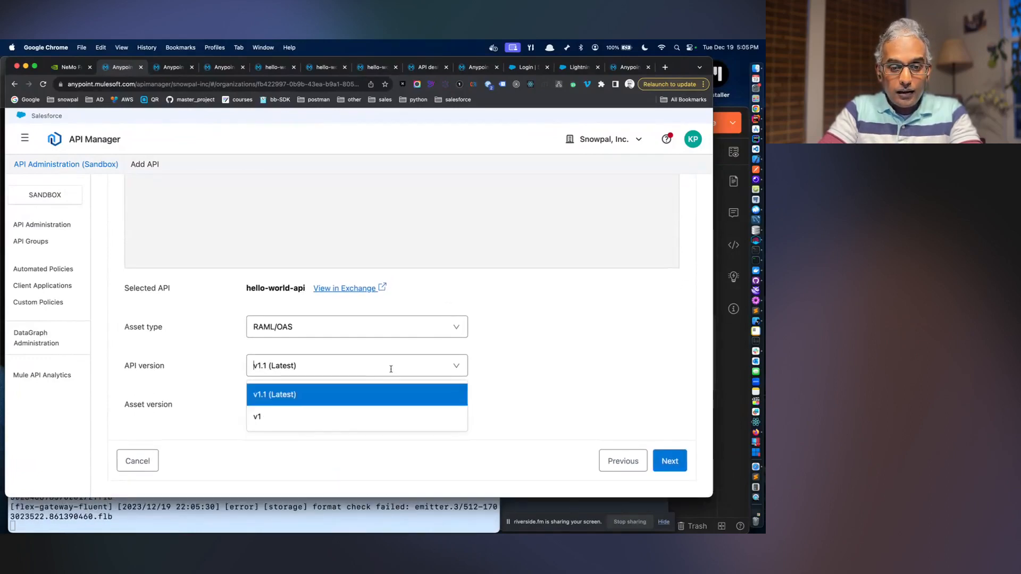
left_click(511, 382)
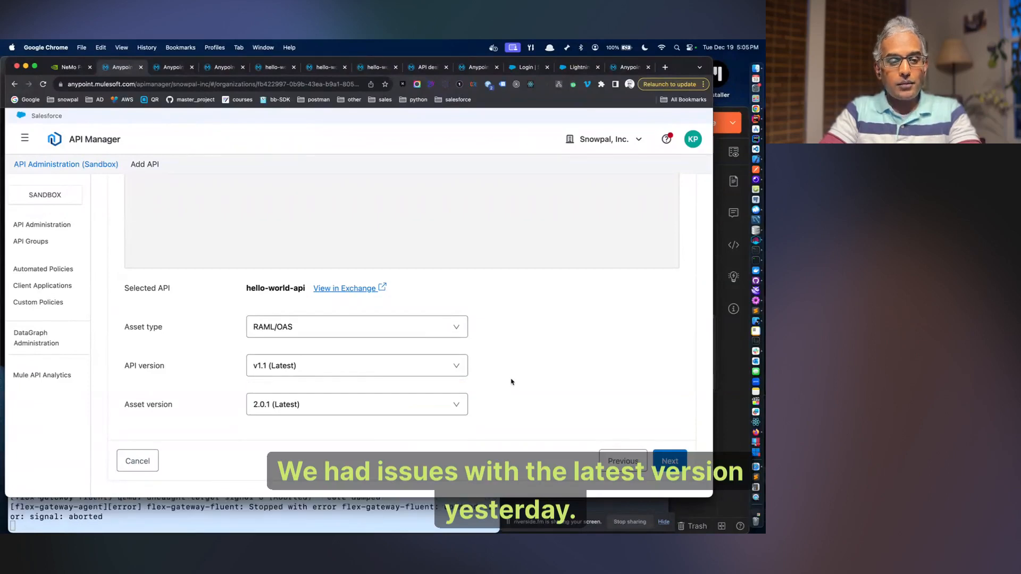
left_click(453, 366)
left_click(510, 377)
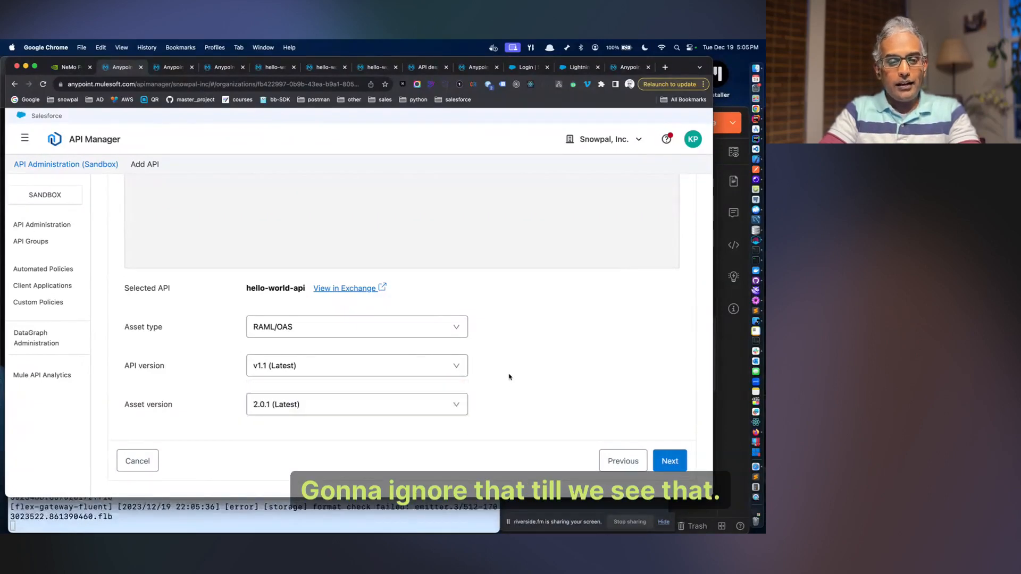
left_click(670, 461)
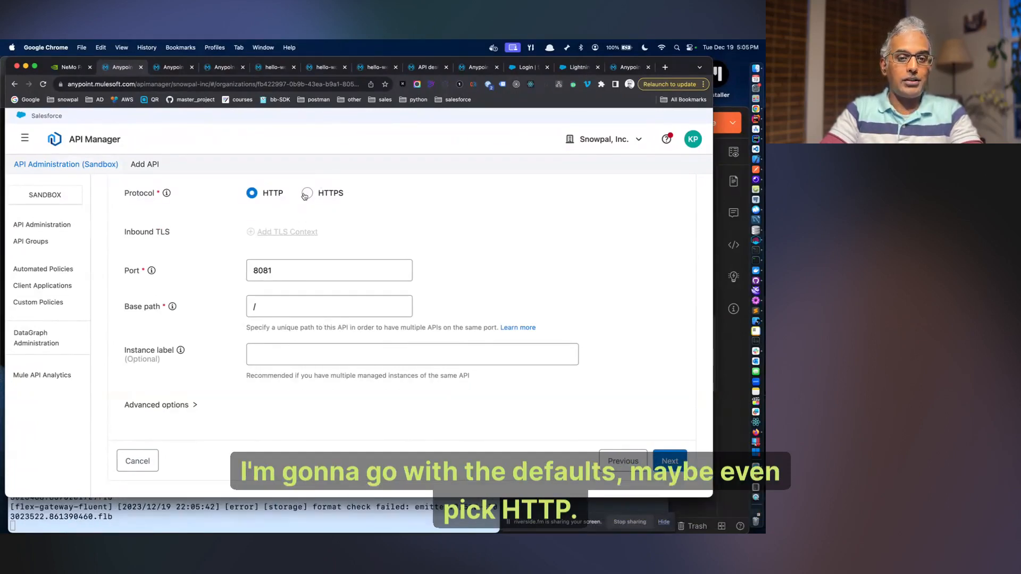
- Review the Downstream settings and advanced options, keep HTTP, port 8081 and base path /, and continue to the Upstream step
scroll(304, 196, "up", 5)
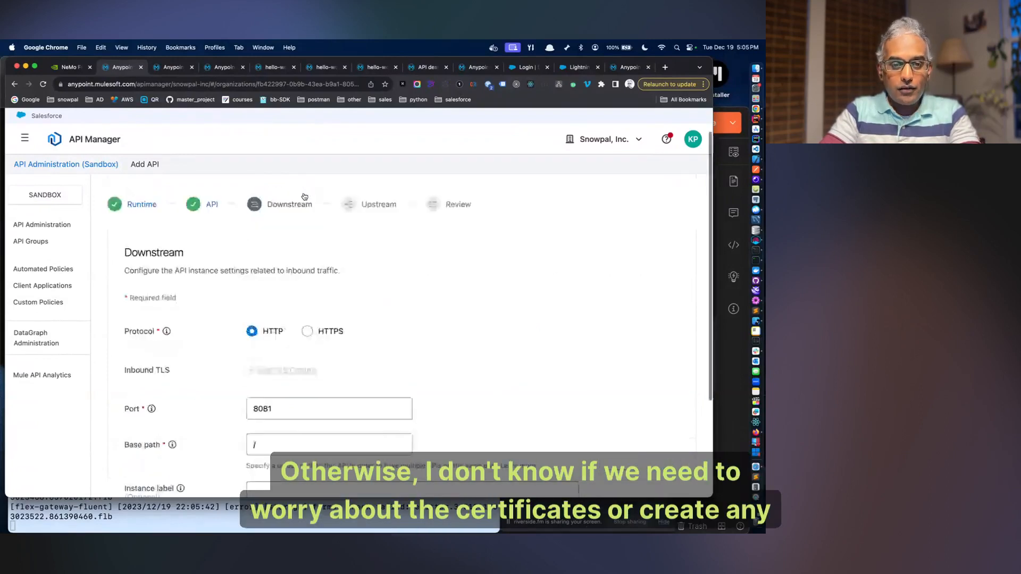
scroll(304, 196, "up", 1)
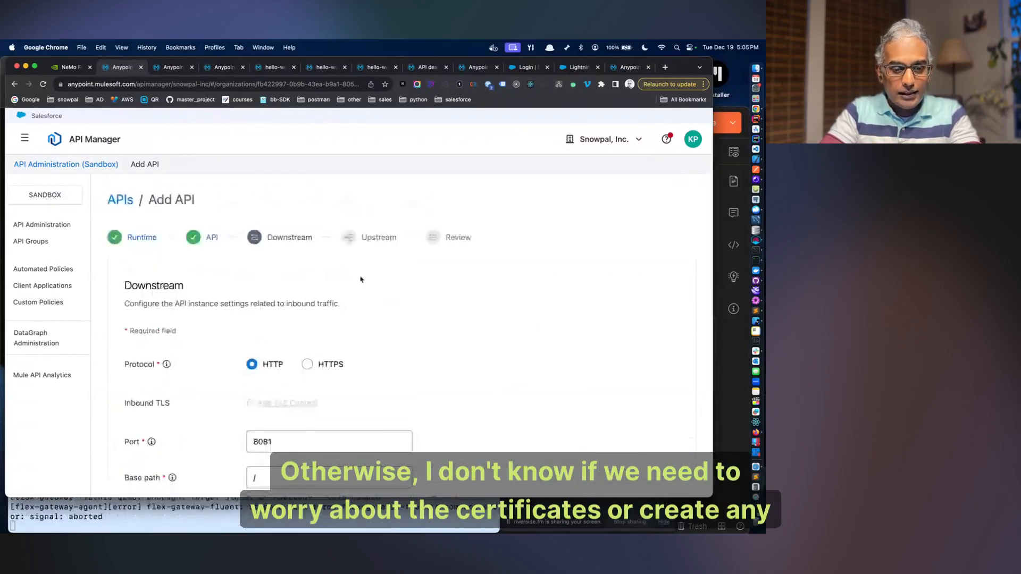
scroll(361, 279, "down", 5)
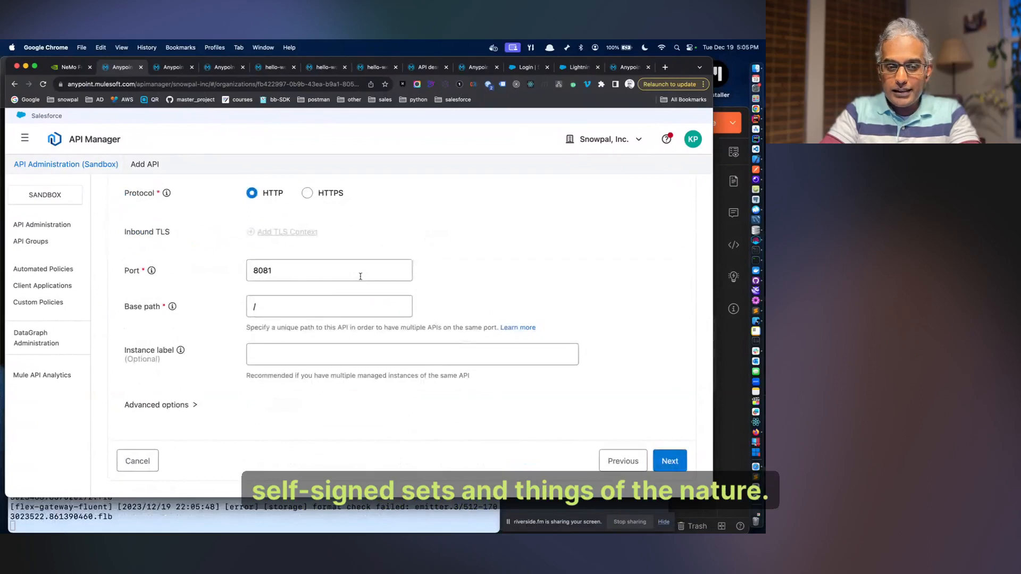
left_click(149, 406)
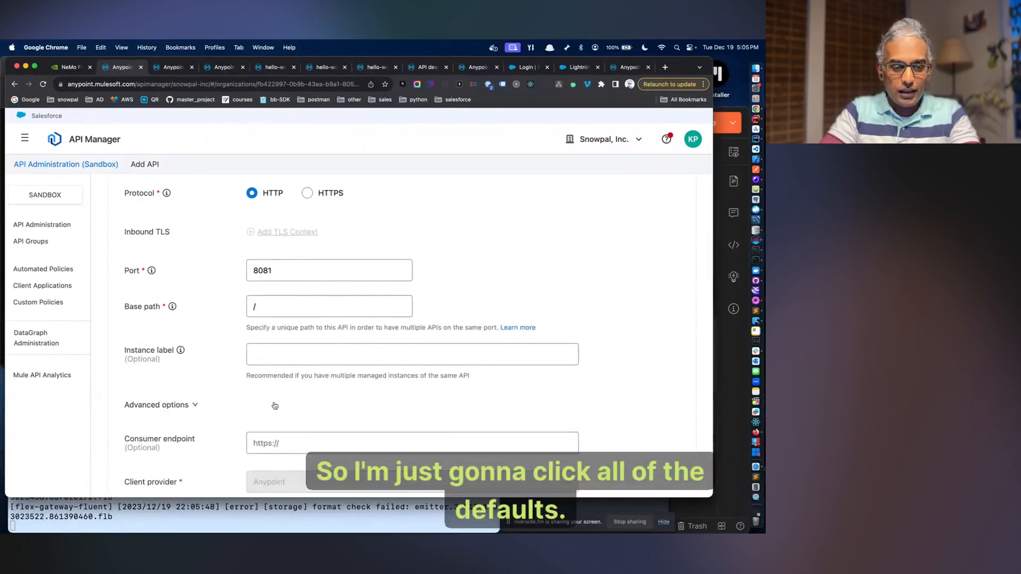
scroll(352, 396, "down", 3)
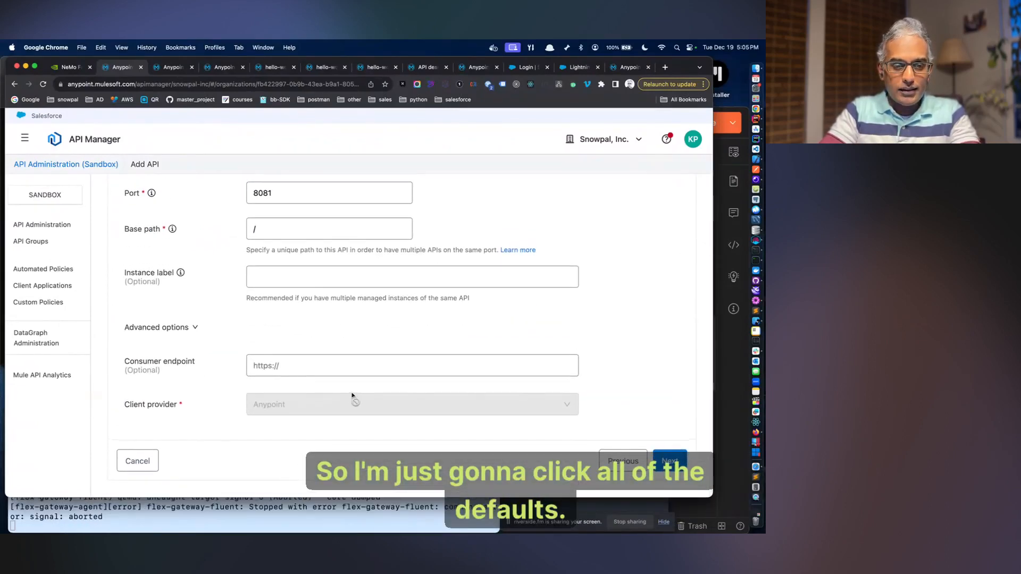
left_click(678, 469)
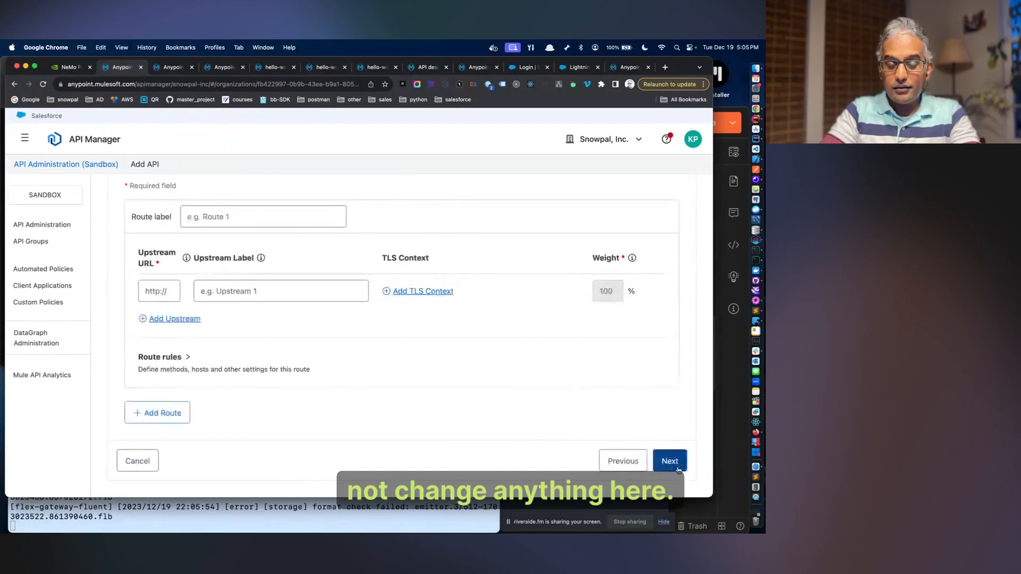
- Label the upstream route Default Route 1 and look over the remaining route settings
scroll(354, 330, "up", 1)
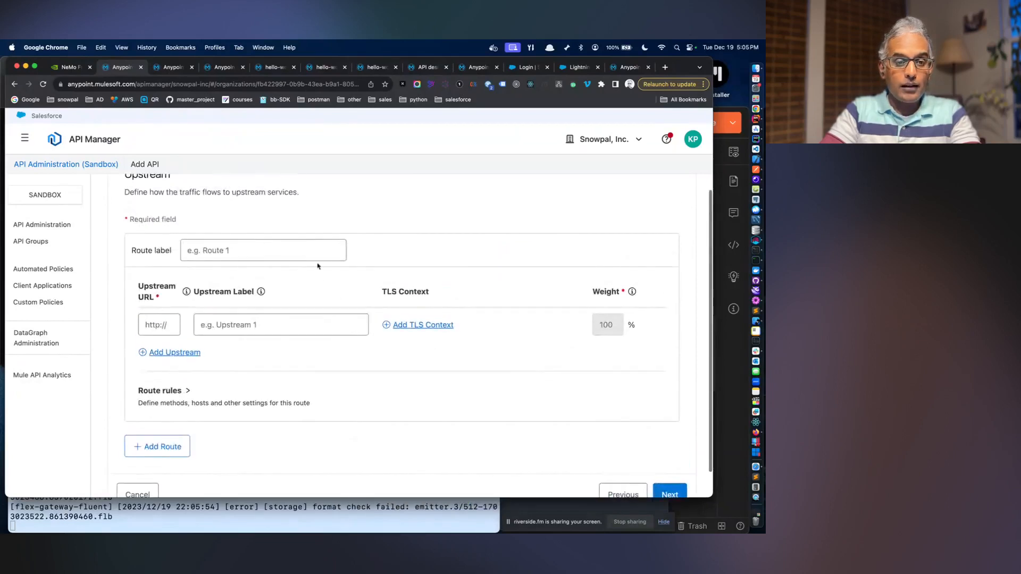
left_click(308, 249)
scroll(309, 249, "up", 2)
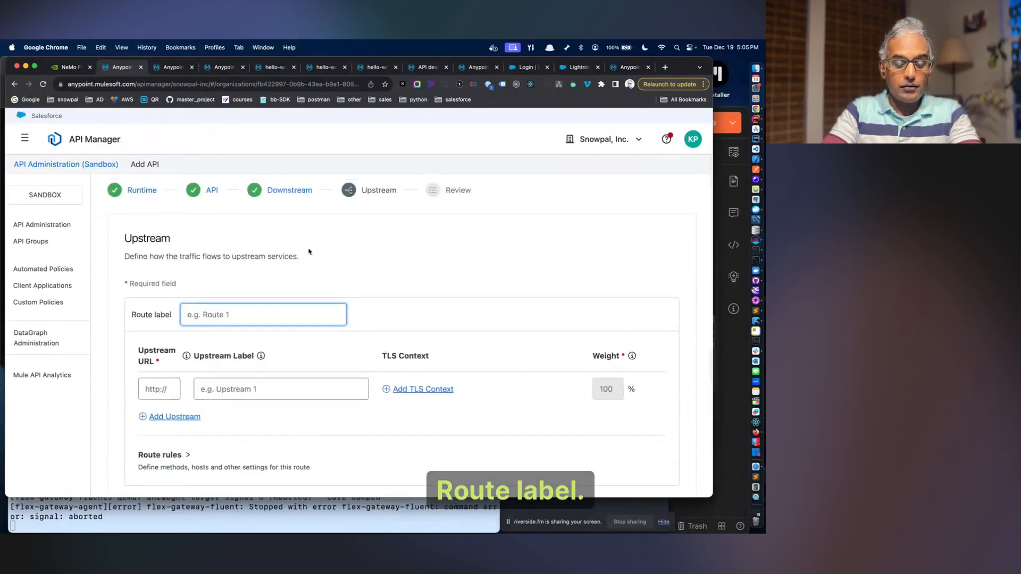
type("Default Route 1")
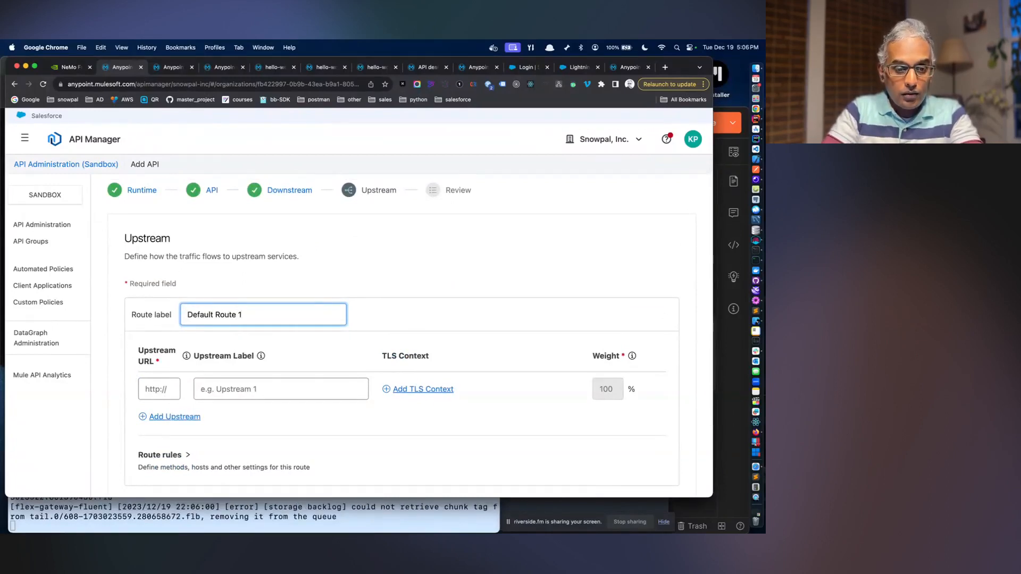
scroll(359, 330, "down", 3)
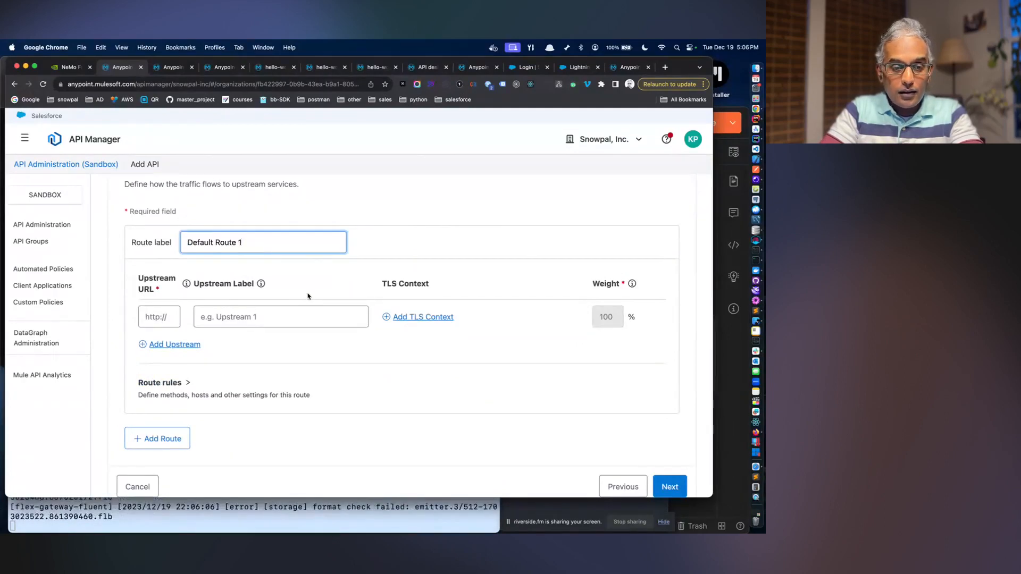
scroll(224, 387, "up", 5)
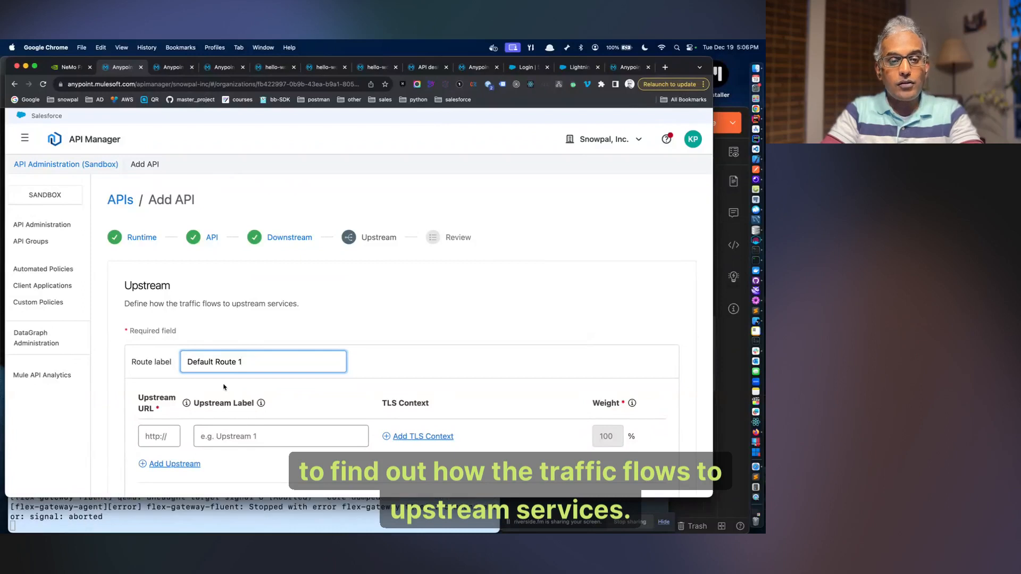
scroll(224, 387, "down", 6)
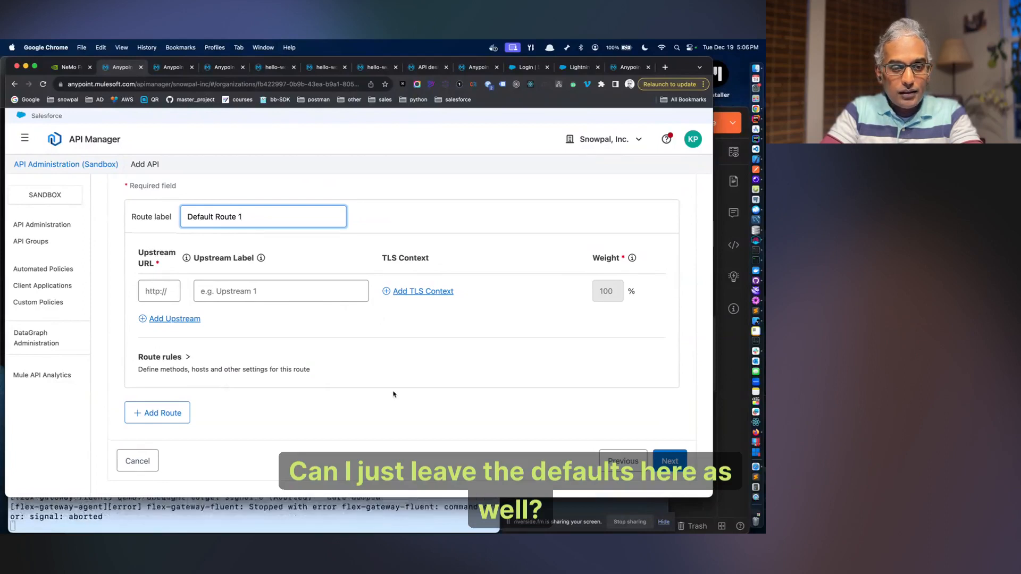
- Check the upstream label's help text, add a second upstream to the route, and remove it again
mouse_move(258, 261)
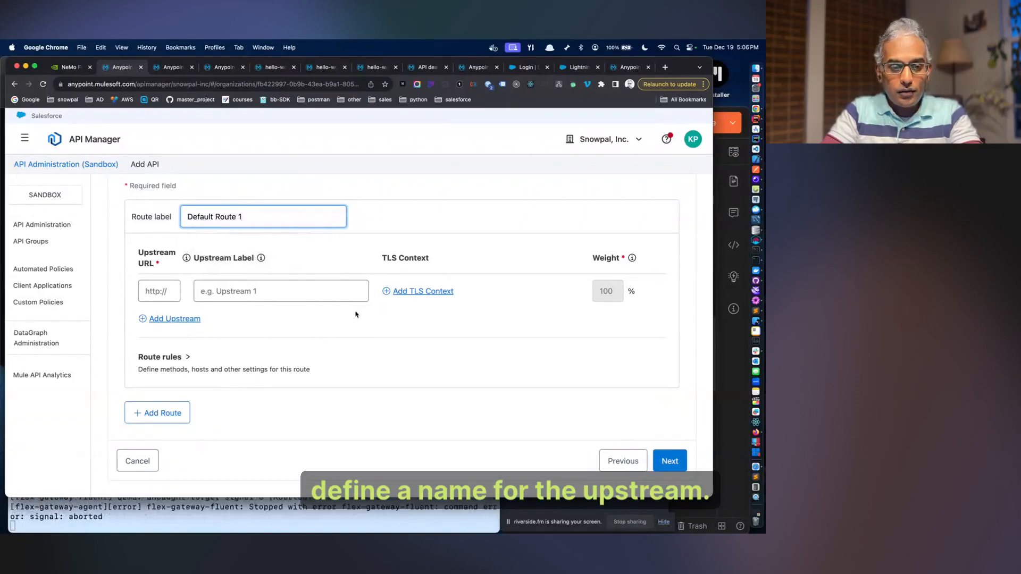
left_click(174, 319)
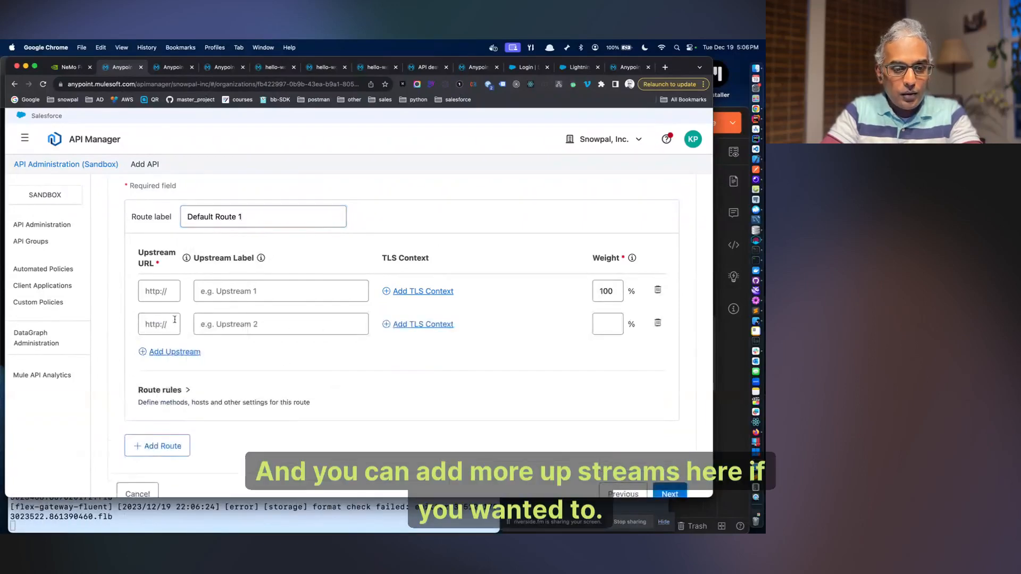
left_click(657, 322)
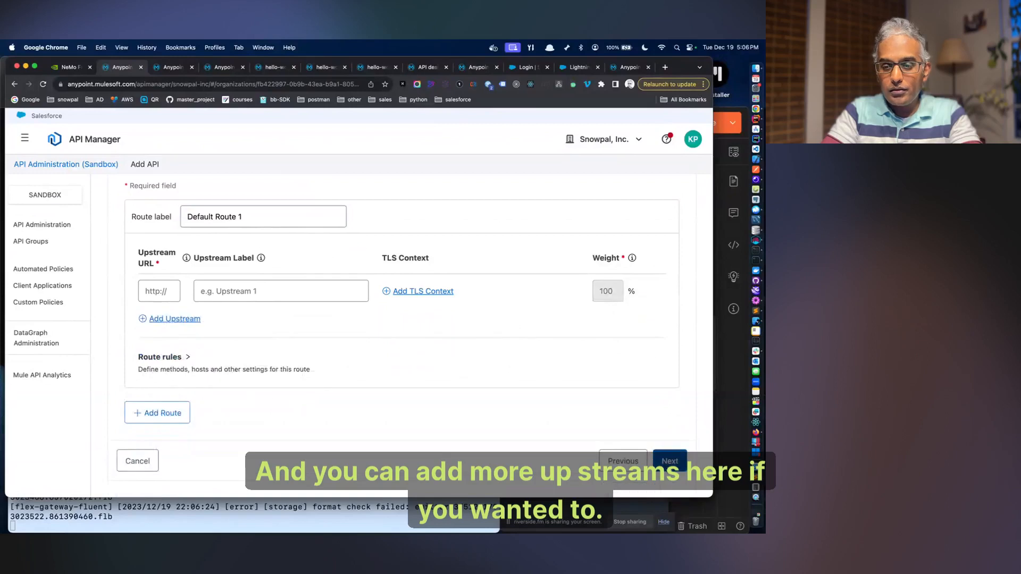
left_click(169, 289)
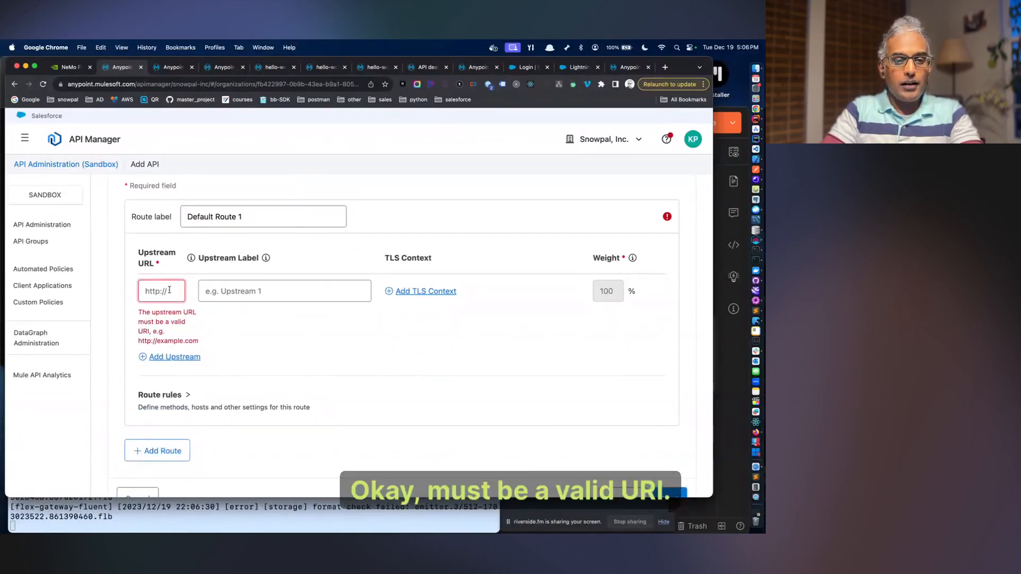
scroll(169, 290, "up", 3)
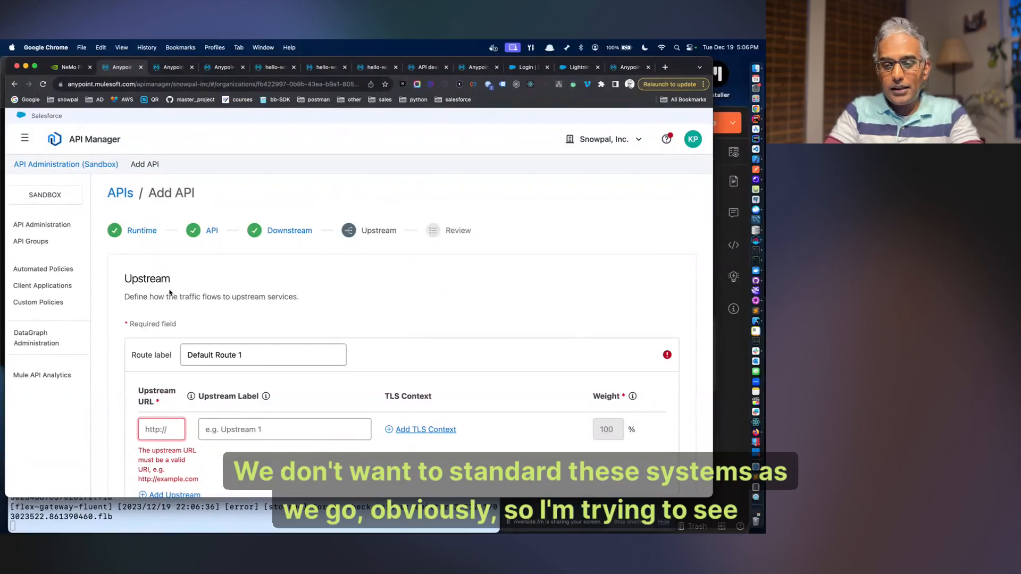
scroll(169, 292, "down", 3)
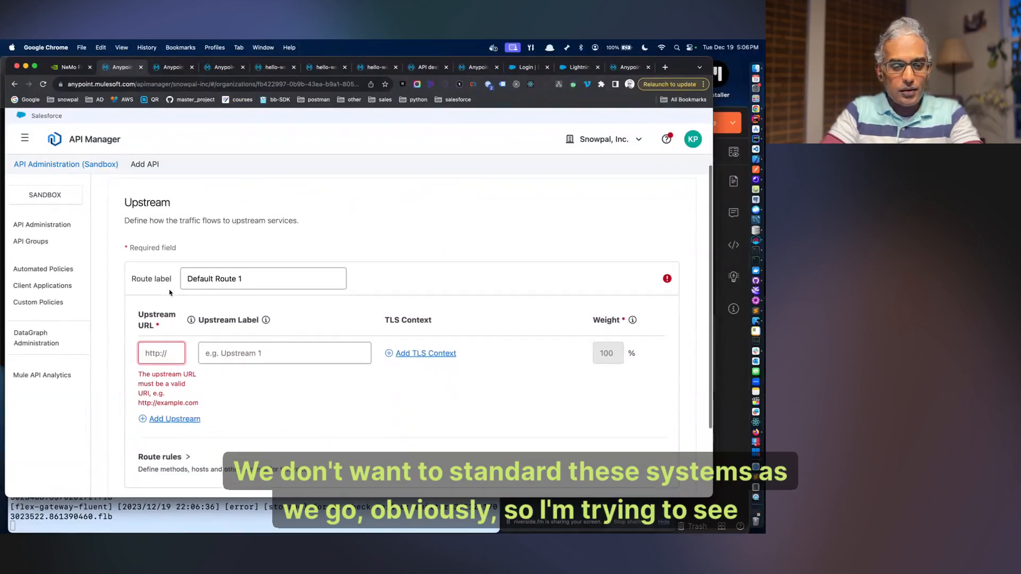
type("http://")
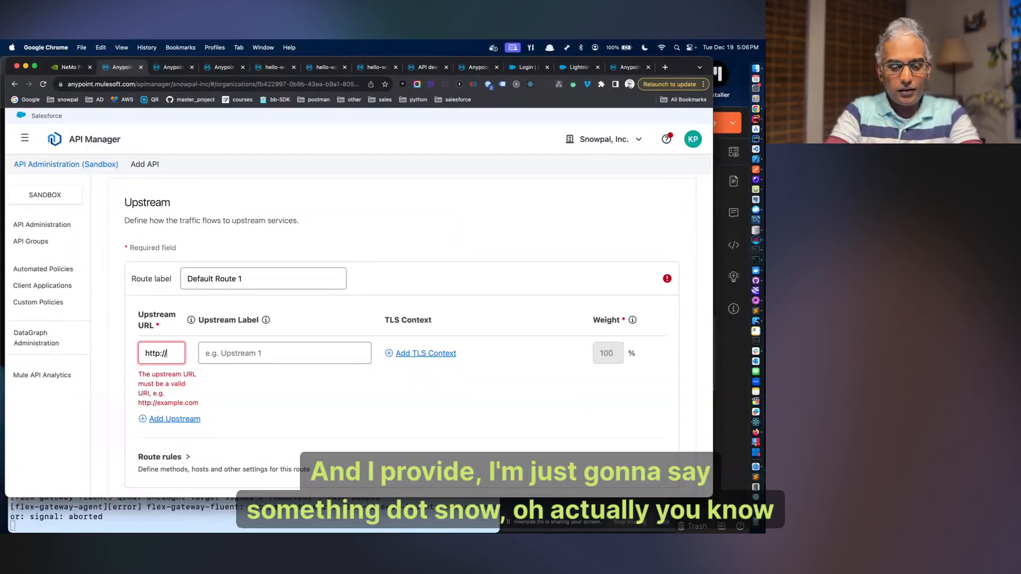
type("somet")
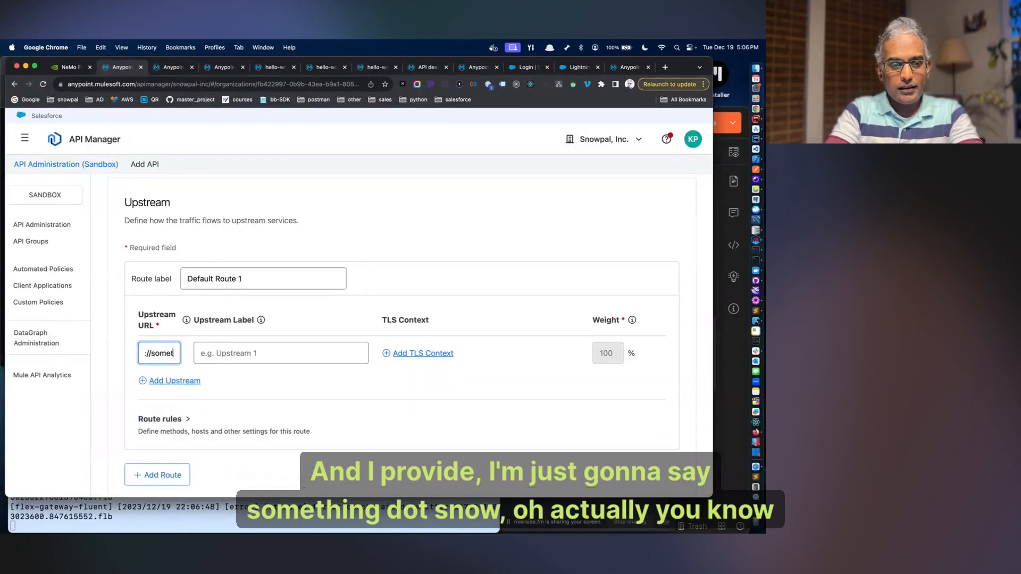
type("hing.")
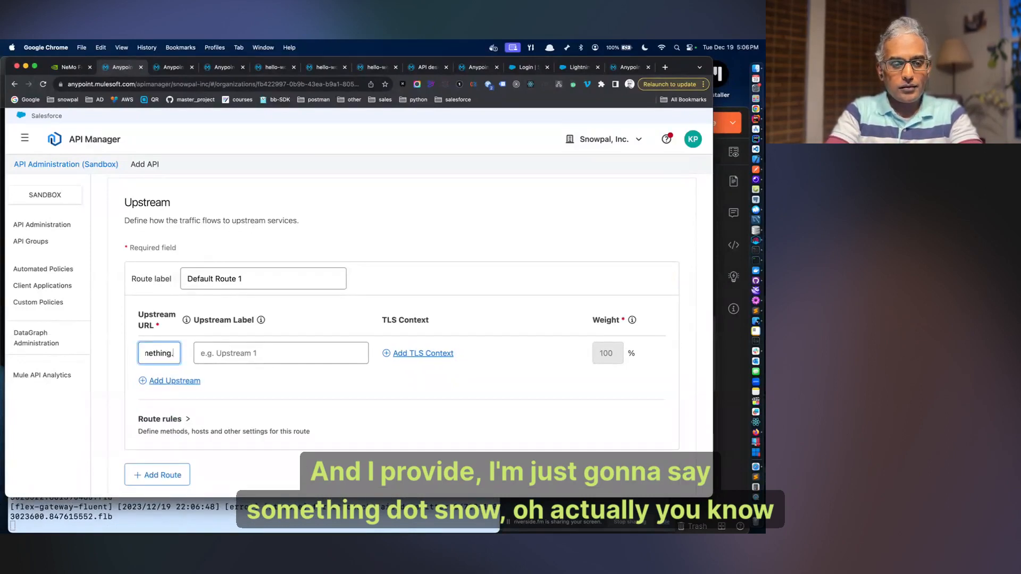
type("snowp")
key("alt+shift+Left")
key("alt+shift+Left")
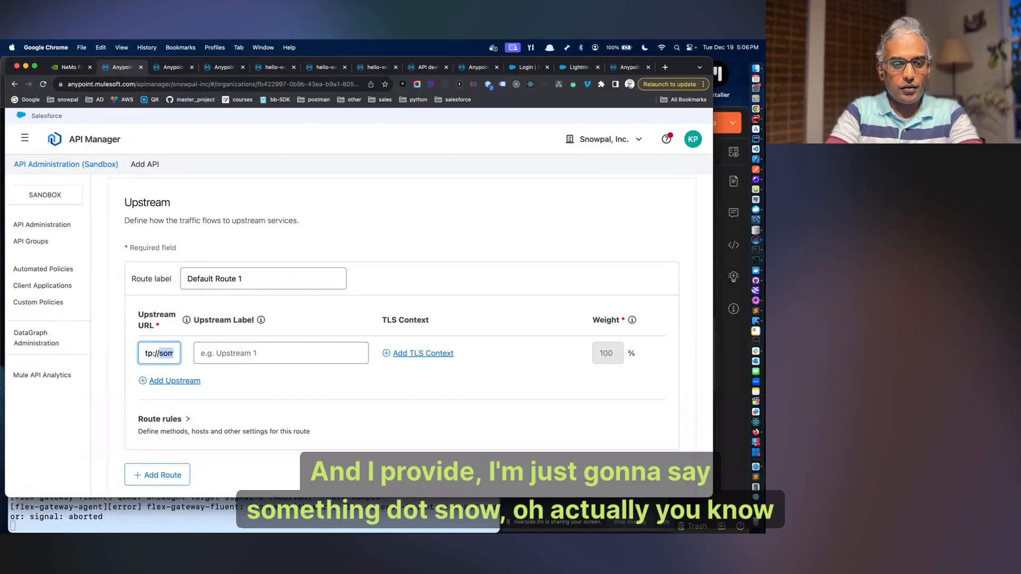
key("BackSpace")
type("a")
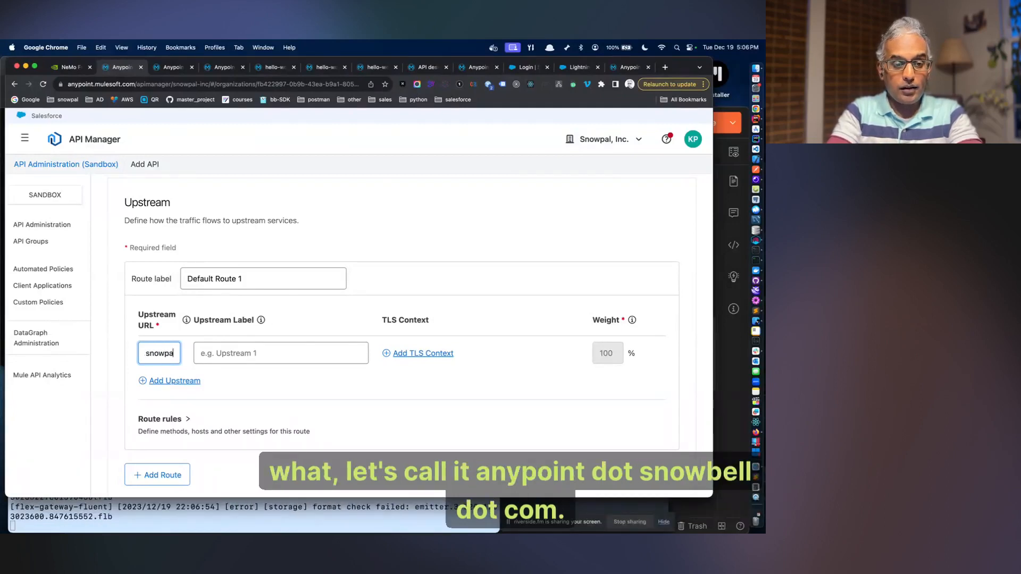
type("nypoint.snowpal.com")
scroll(232, 302, "down", 3)
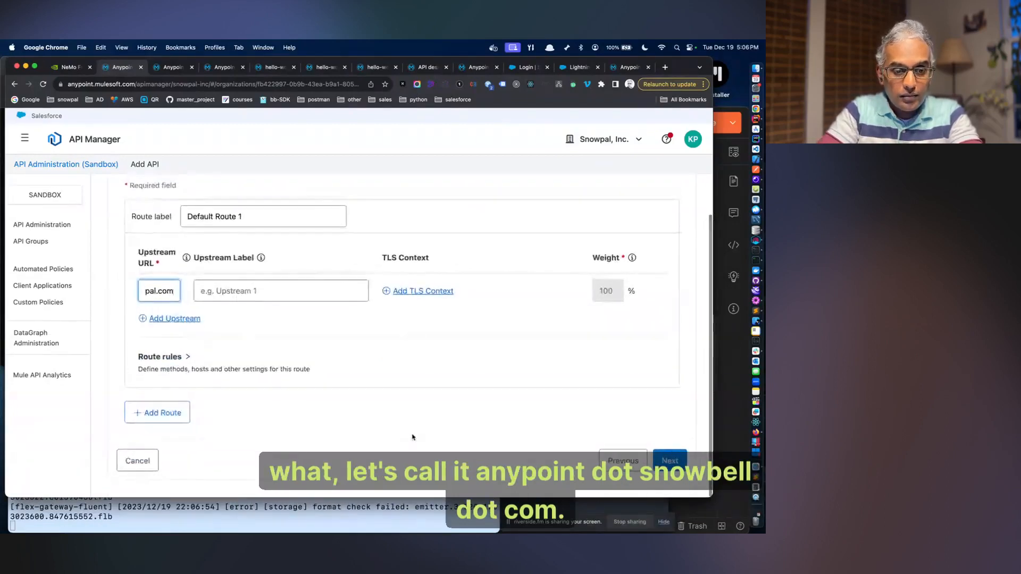
- Continue to the Review step, check the API configuration and upstream route, and save and deploy the API
left_click(675, 463)
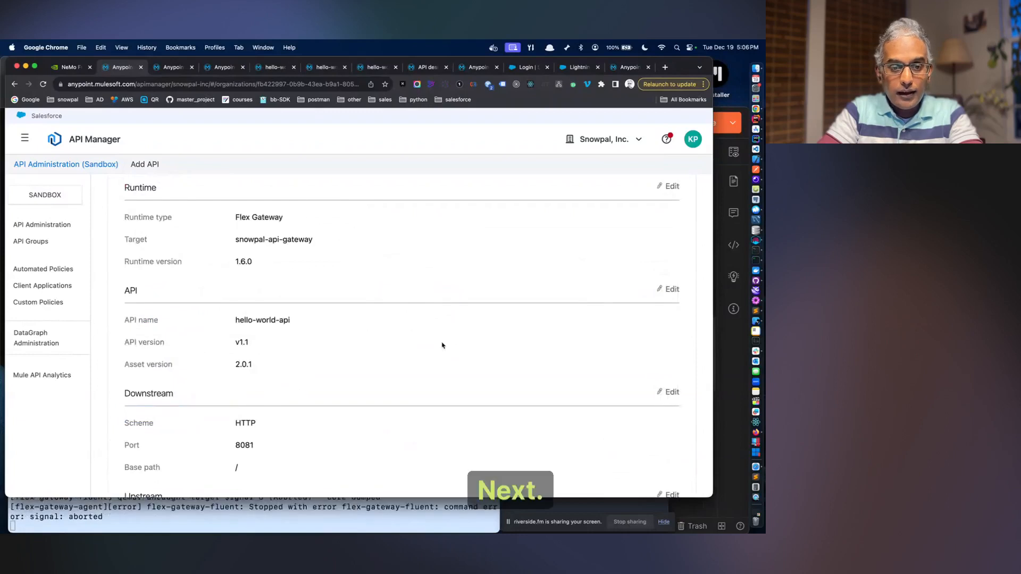
scroll(442, 346, "down", 3)
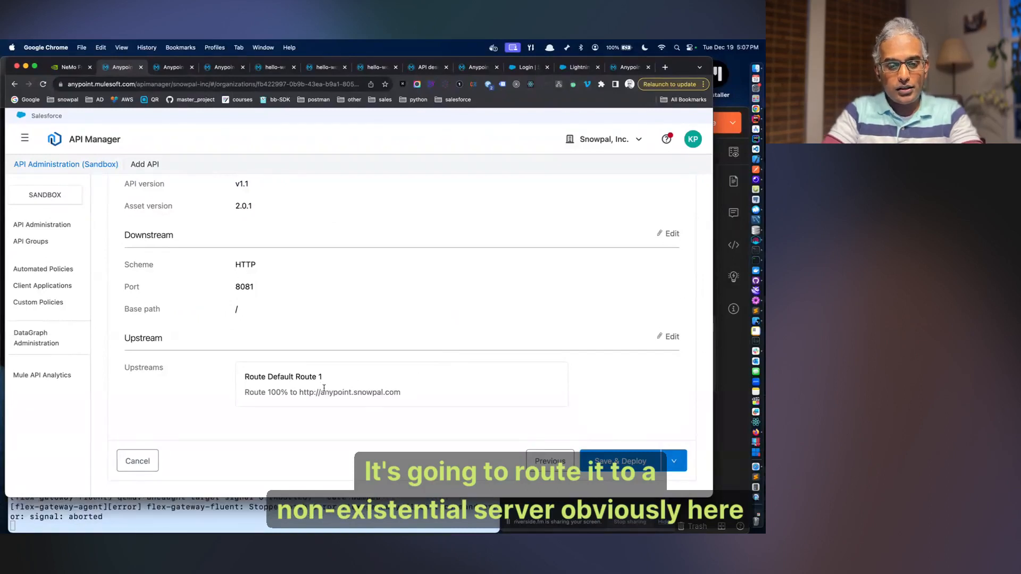
left_click(598, 461)
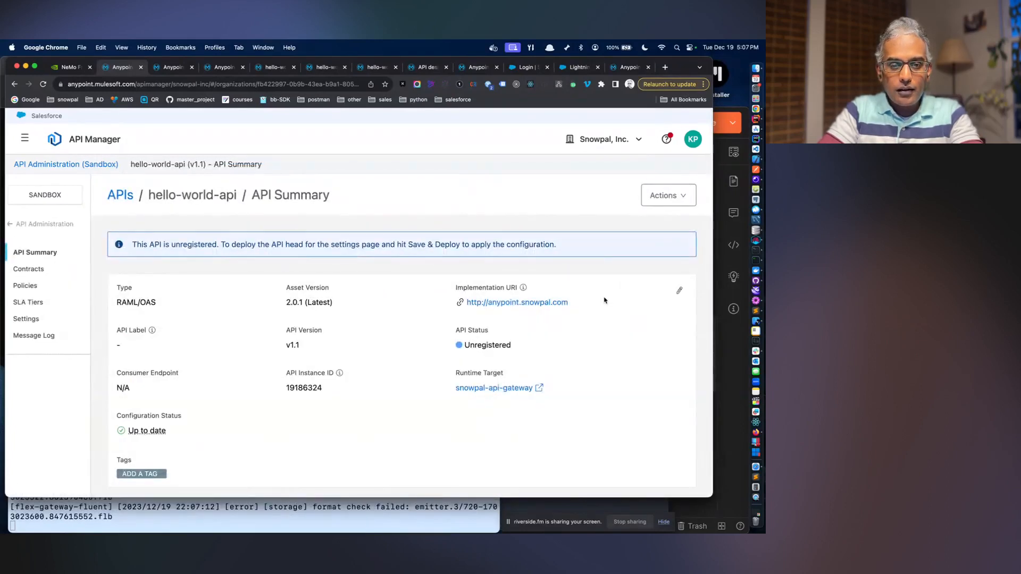
- Examine hello-world-api's summary page, including its deployment notice, API status and runtime target
scroll(562, 271, "down", 3)
scroll(561, 269, "up", 3)
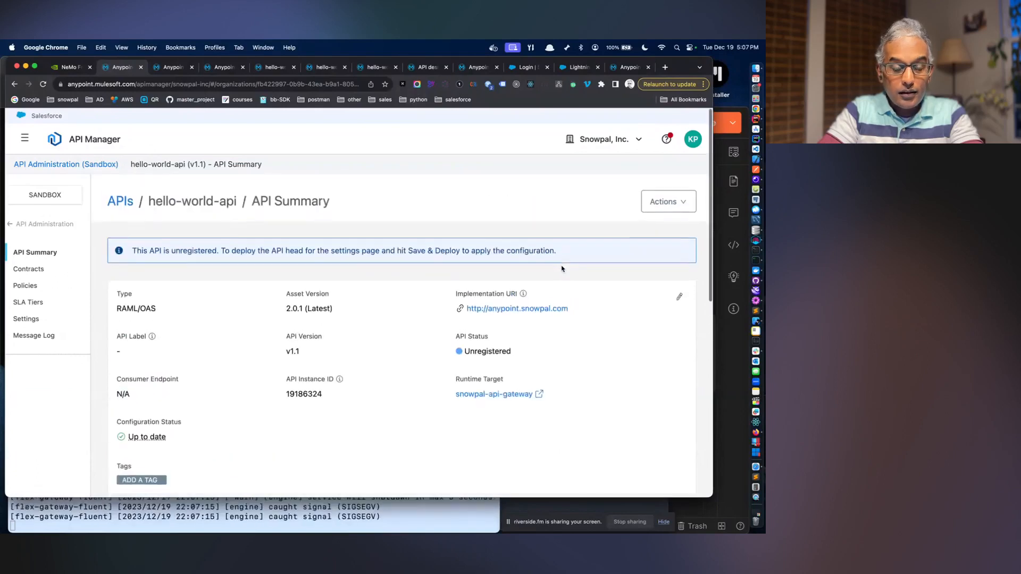
scroll(562, 269, "down", 1)
scroll(562, 269, "down", 3)
scroll(562, 269, "up", 4)
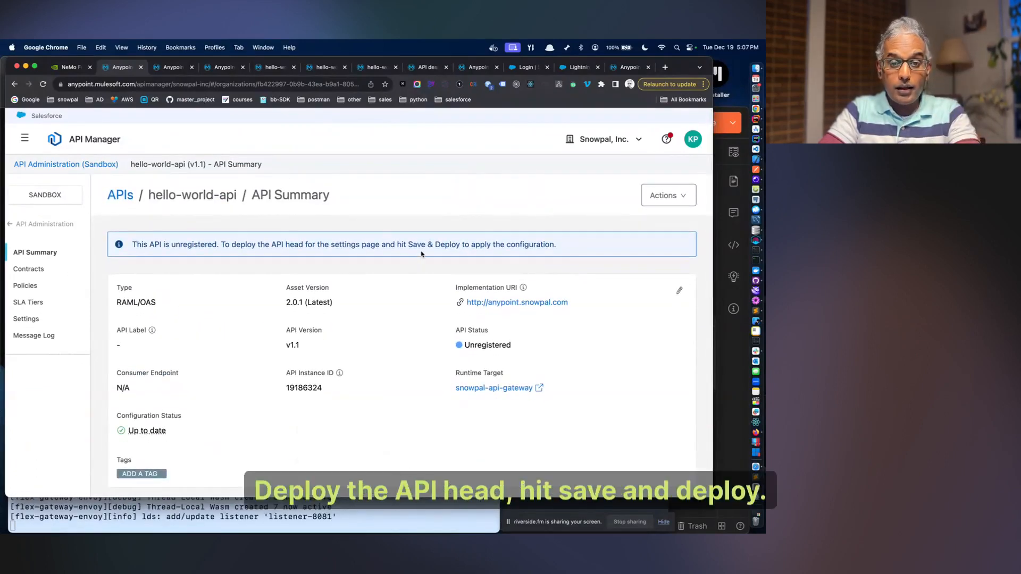
- Check which actions are available for hello-world-api and look through its key metrics charts
left_click(663, 199)
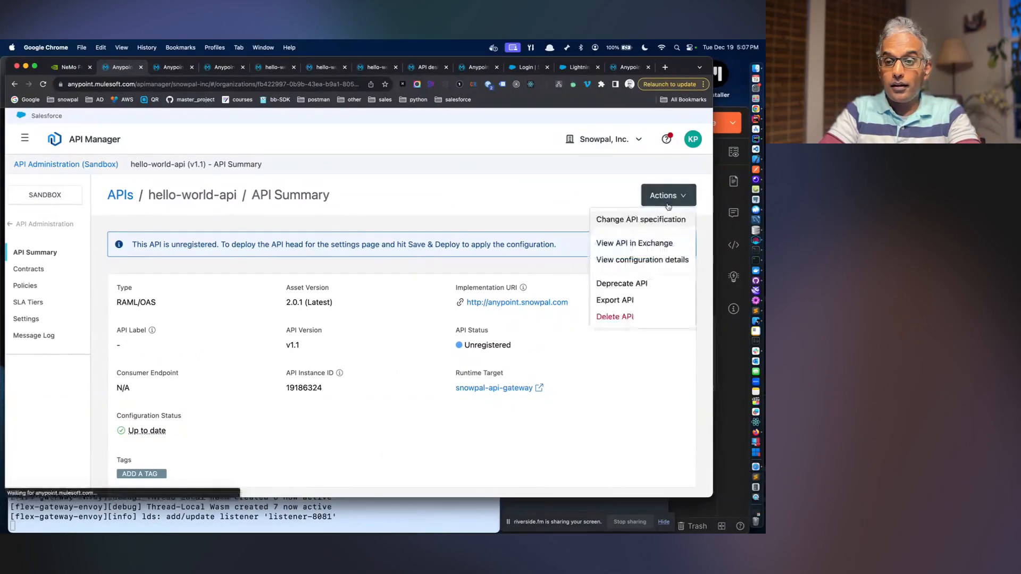
left_click(678, 321)
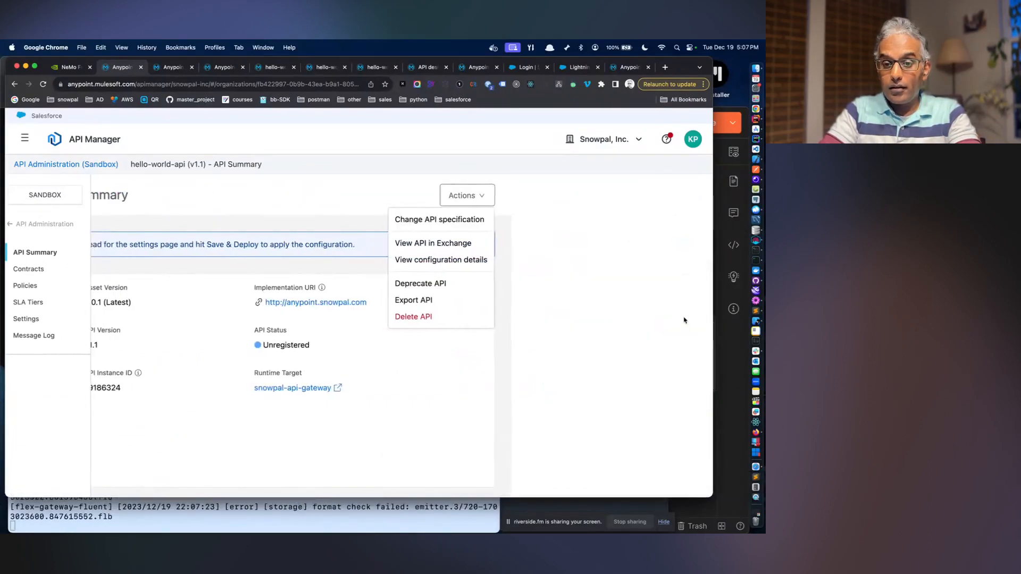
left_click(518, 362)
scroll(531, 362, "down", 3)
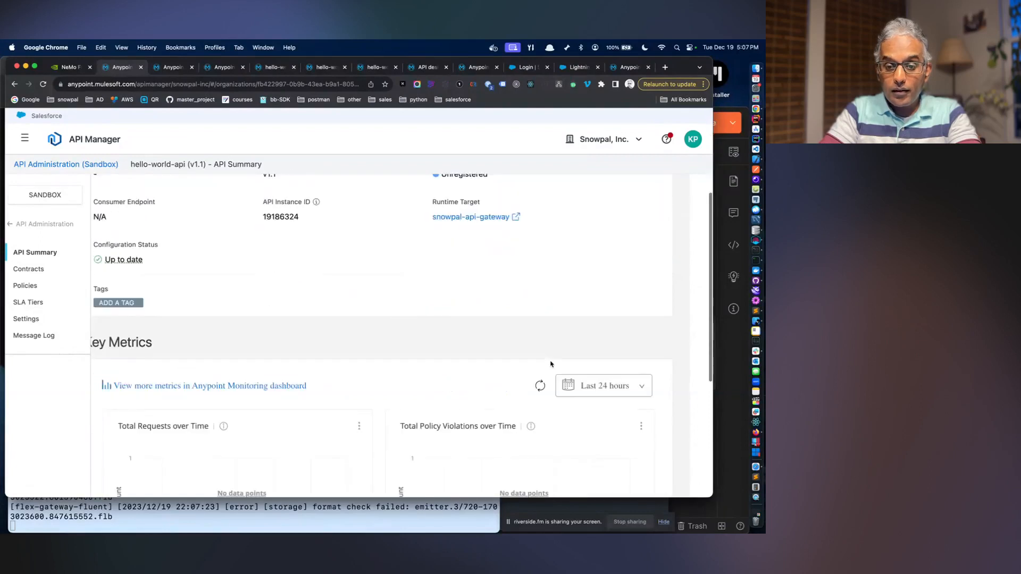
scroll(549, 360, "down", 3)
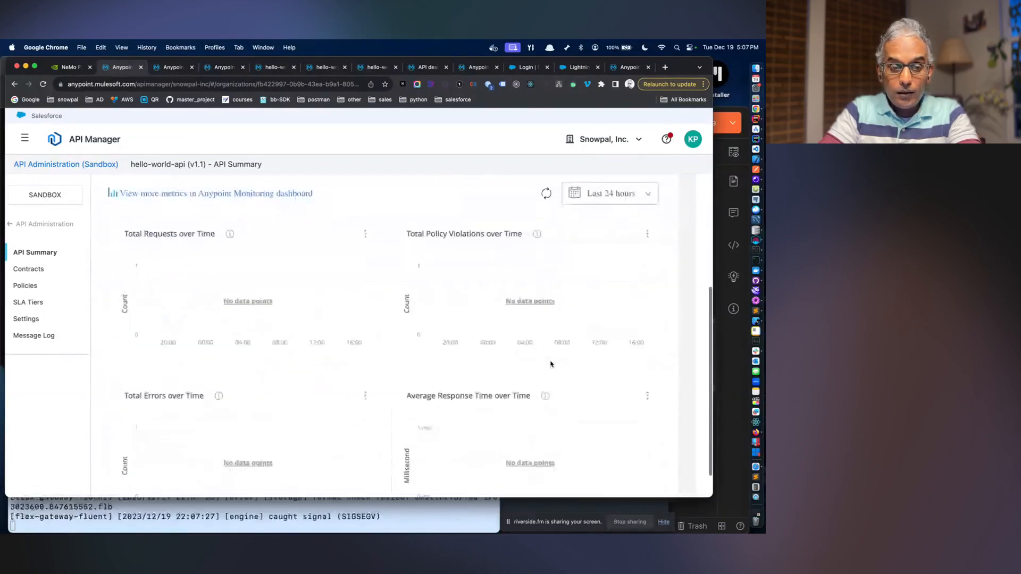
- View the contracts and the policies of hello-world-api
left_click(24, 274)
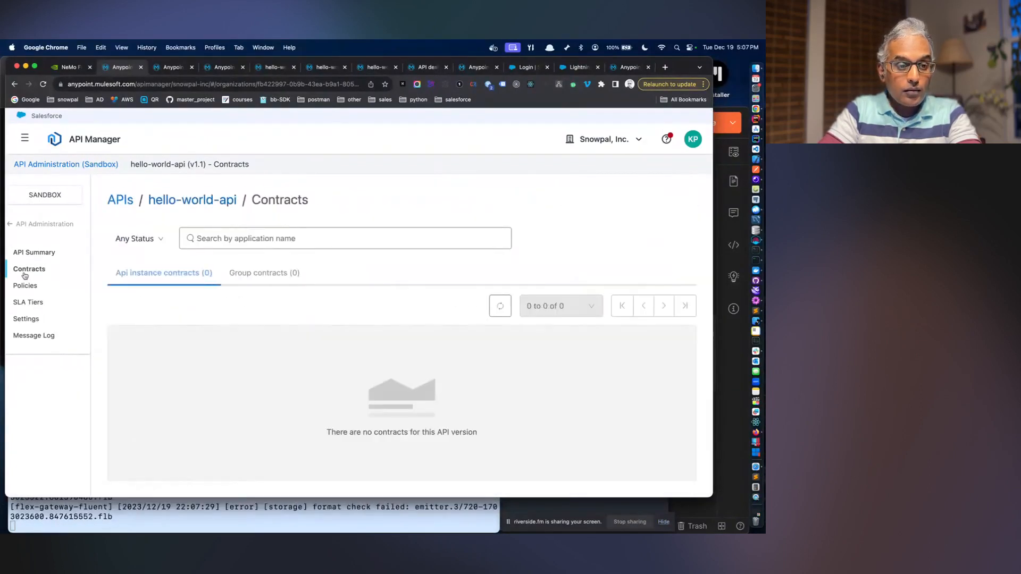
left_click(27, 286)
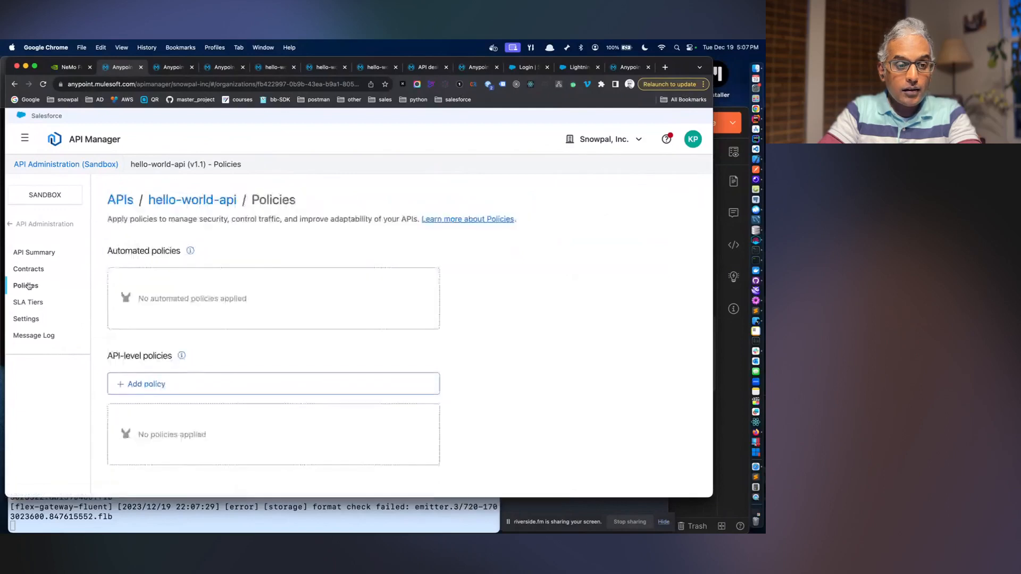
- Start a new SLA tier for hello-world-api and name it SLA Tier A
mouse_move(190, 252)
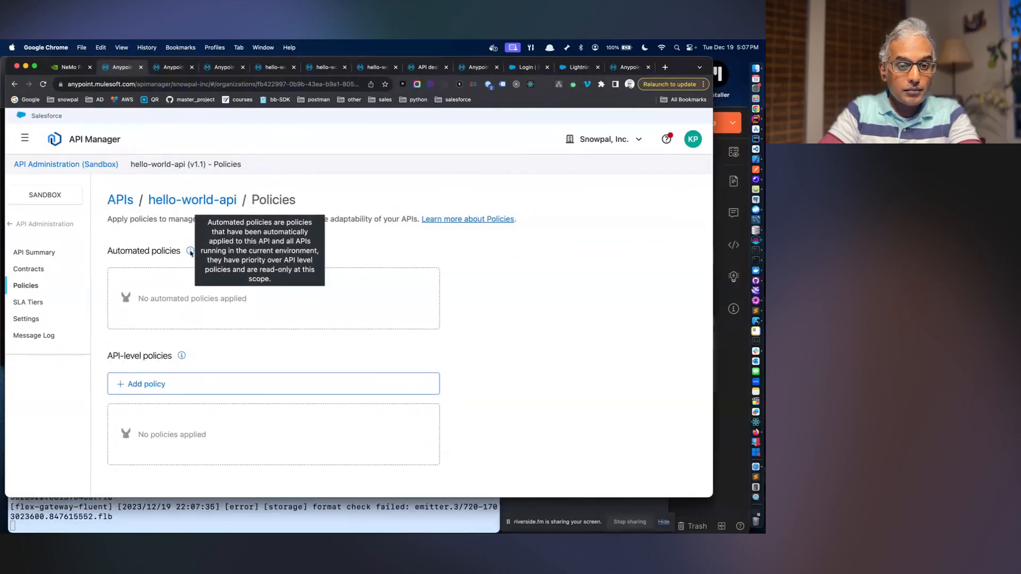
left_click(41, 303)
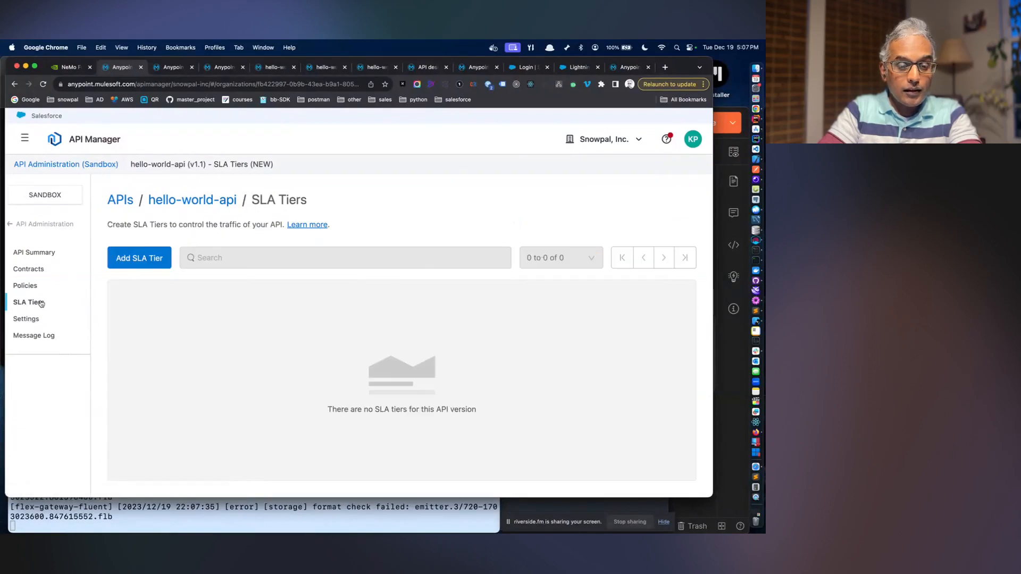
left_click(153, 259)
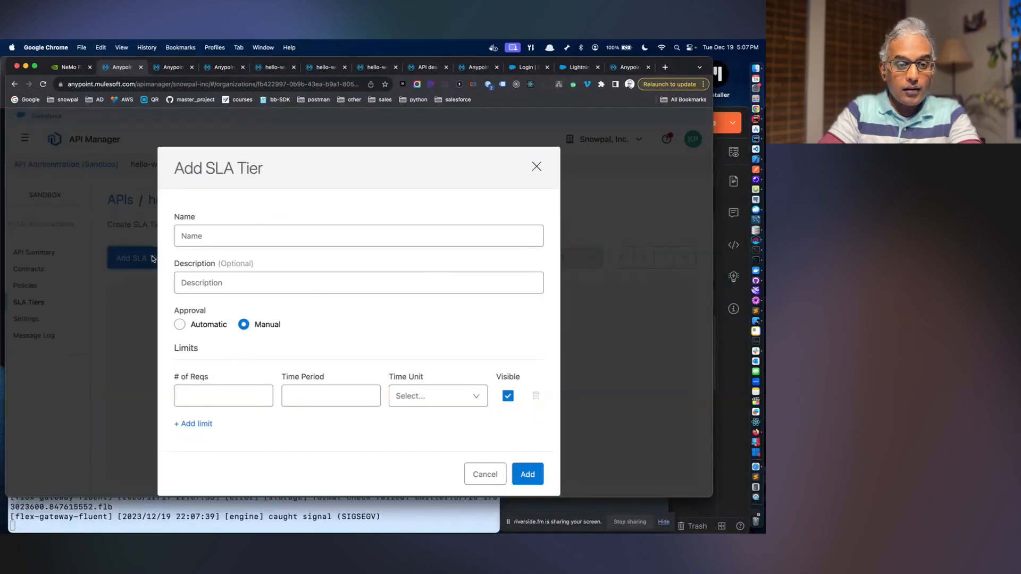
left_click(217, 234)
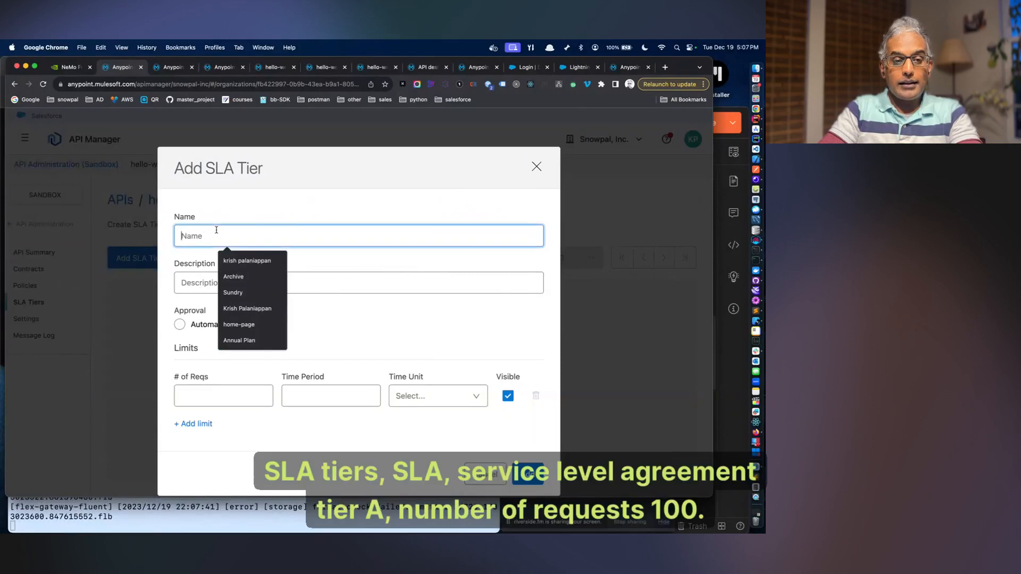
type("SLA ")
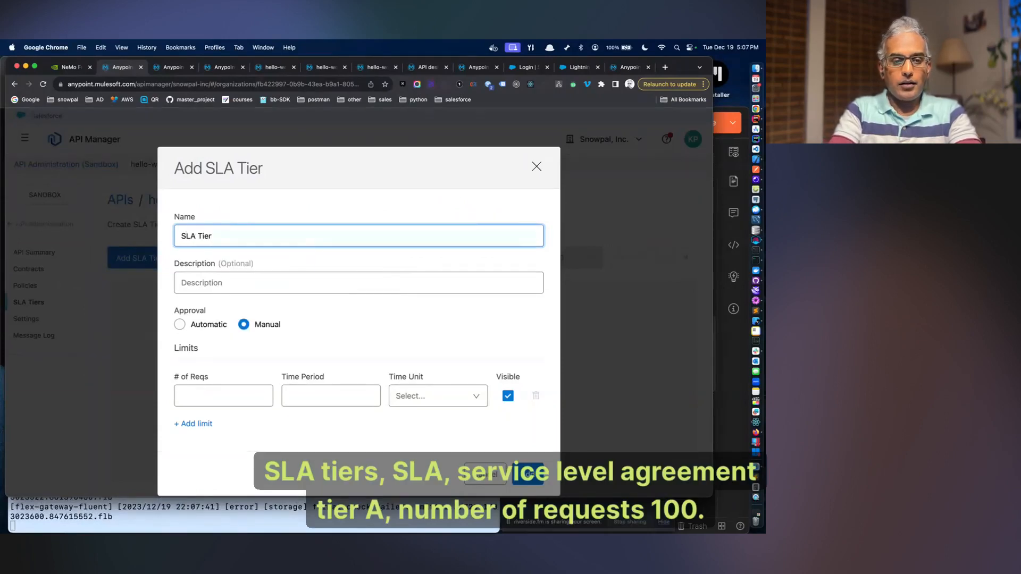
type("Tier")
type(" A")
- Set the tier's limit to 100 requests, look at the time units, and try to add the tier
left_click(235, 401)
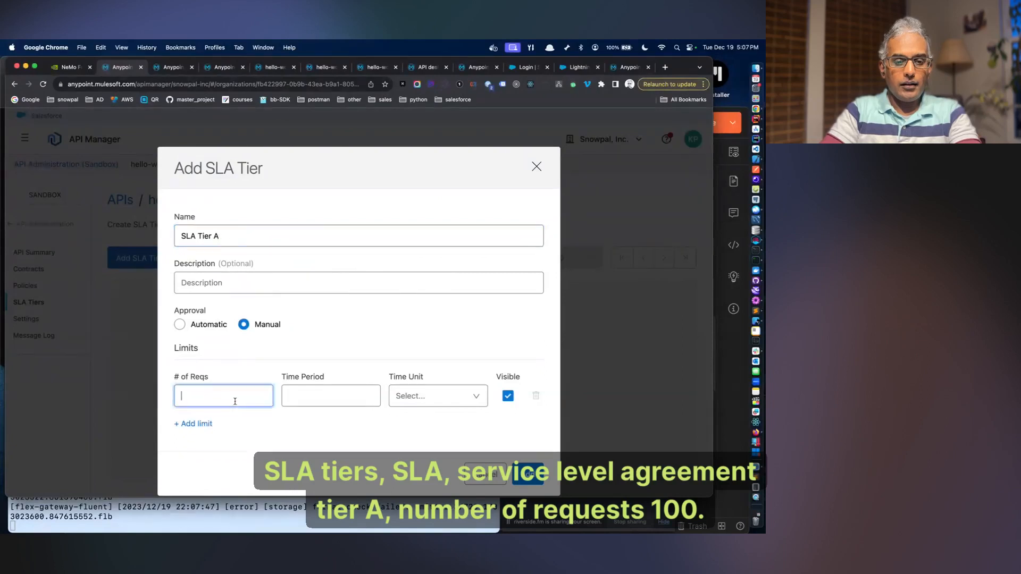
type("100")
key("Tab")
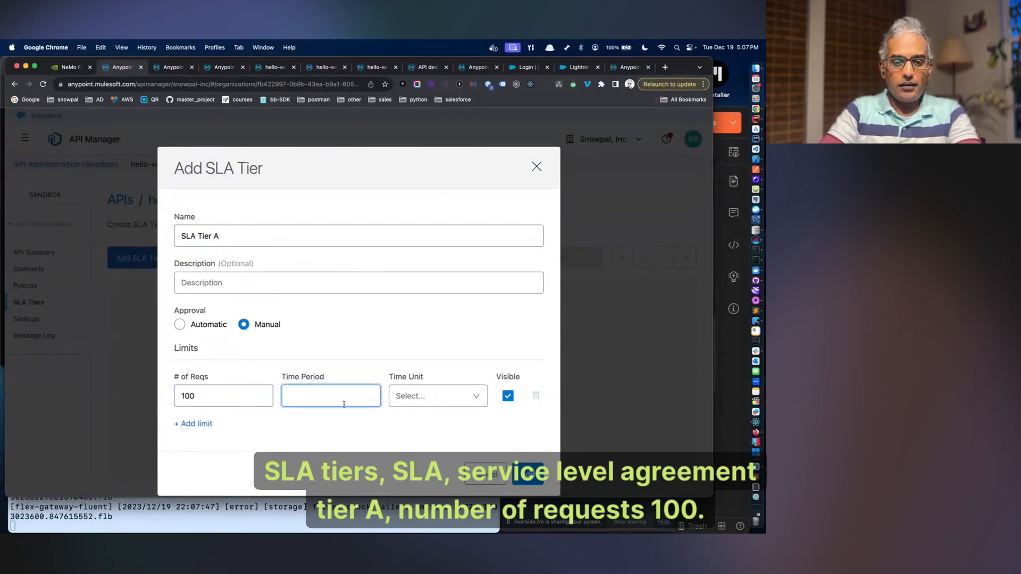
left_click(439, 401)
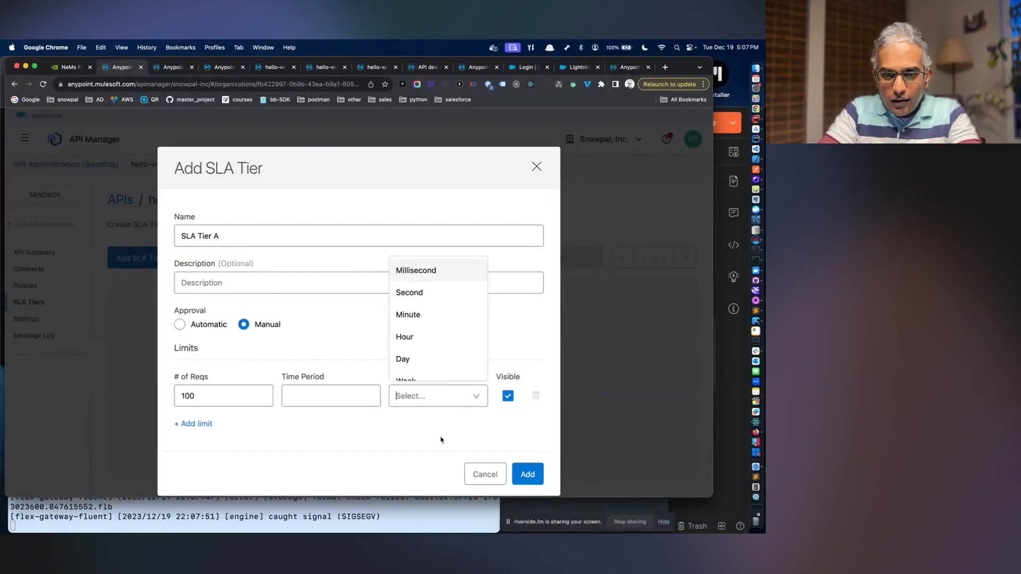
left_click(526, 473)
- Set the limit's time period to 1 with Hour as the time unit, and add the SLA tier
left_click(332, 388)
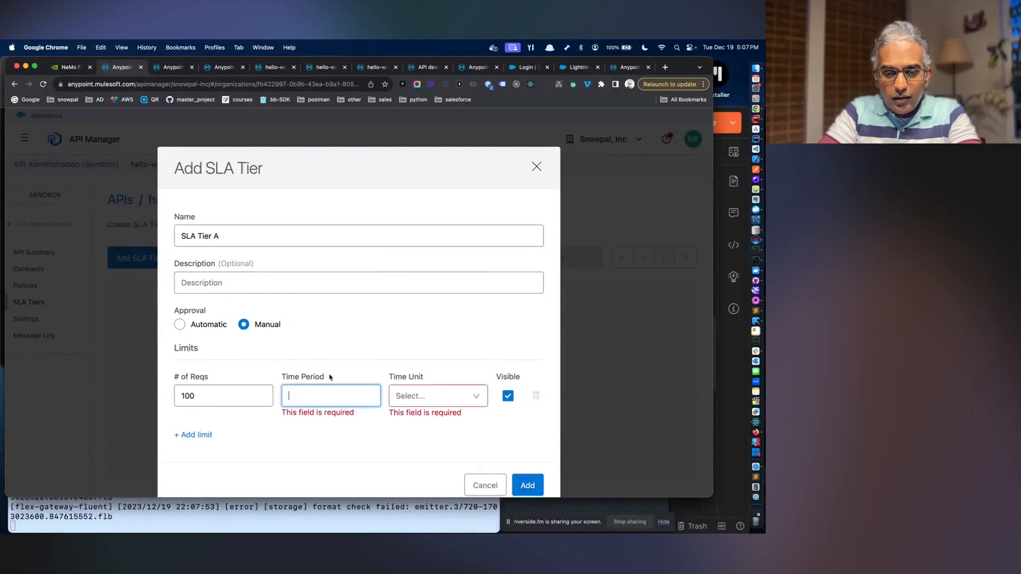
left_click(443, 394)
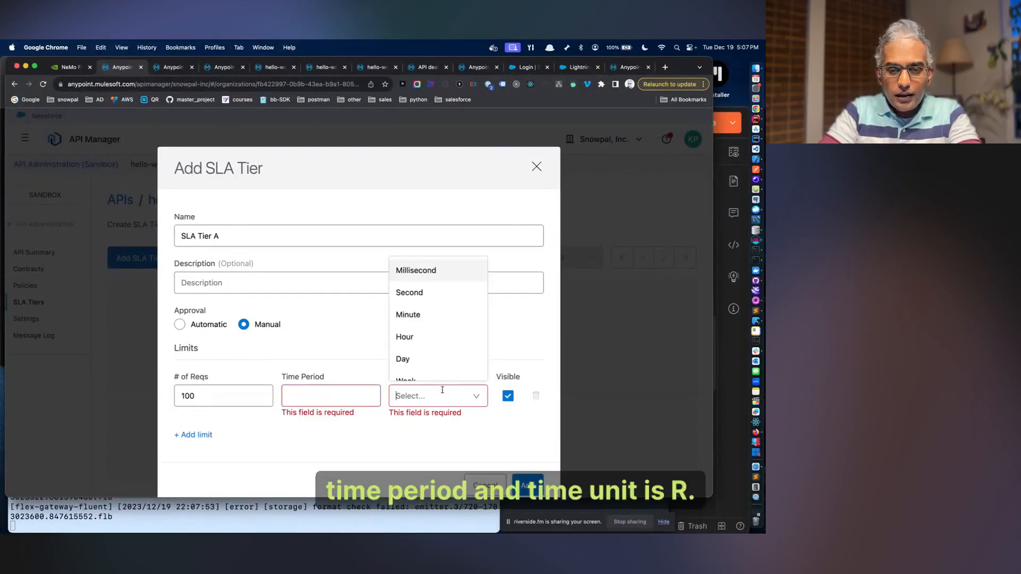
left_click(424, 341)
left_click(352, 394)
type("`")
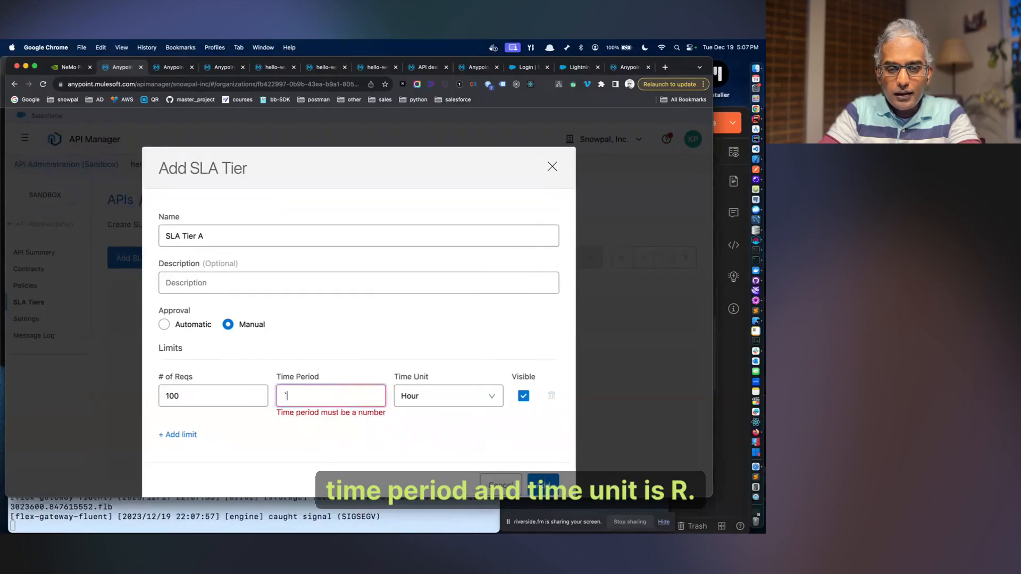
key("BackSpace")
type("1")
left_click(540, 477)
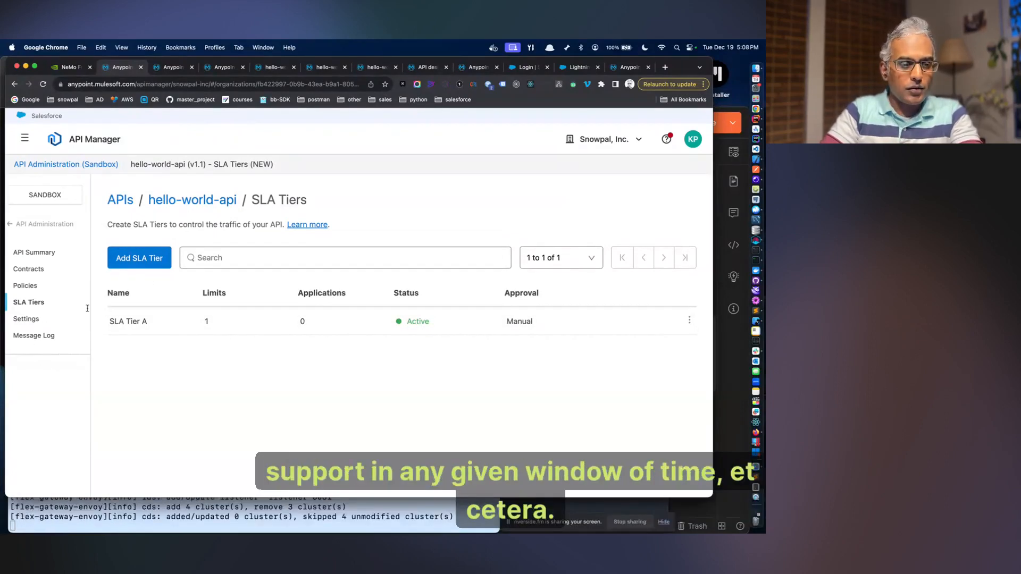
- View hello-world-api's message log and look through its runtime, downstream, upstream and route settings
left_click(30, 332)
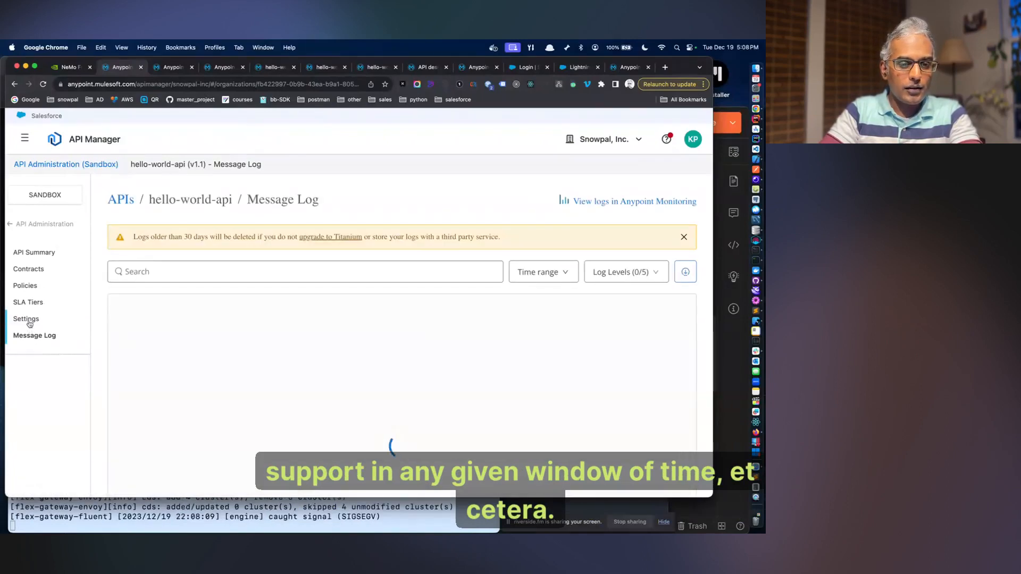
left_click(29, 320)
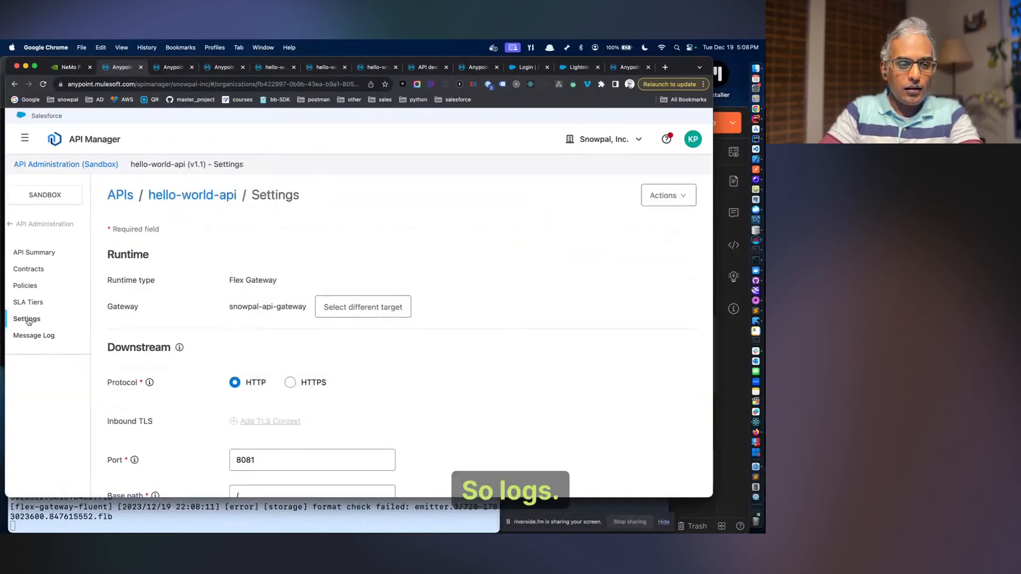
scroll(245, 319, "down", 3)
scroll(245, 319, "down", 2)
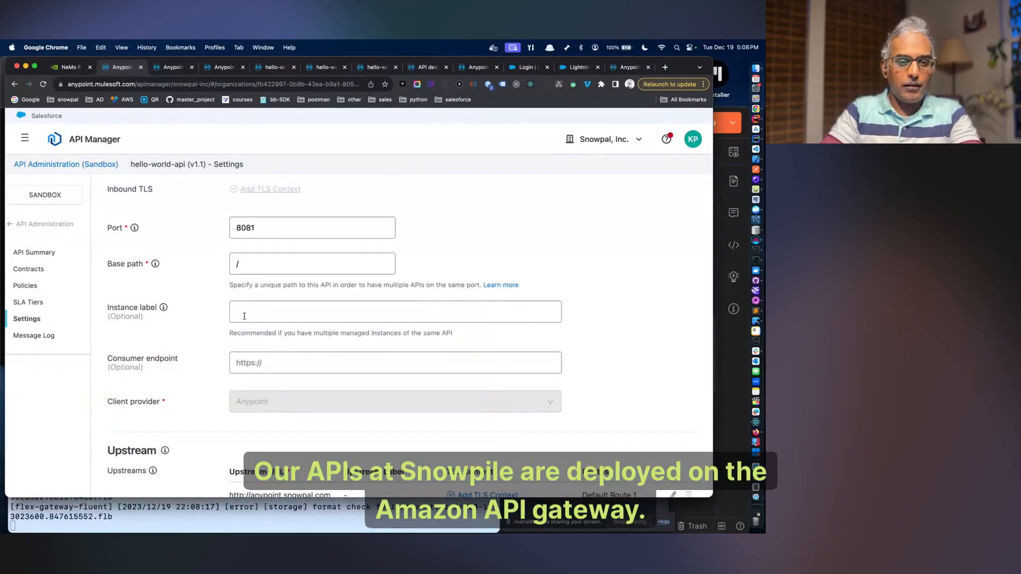
scroll(244, 316, "down", 3)
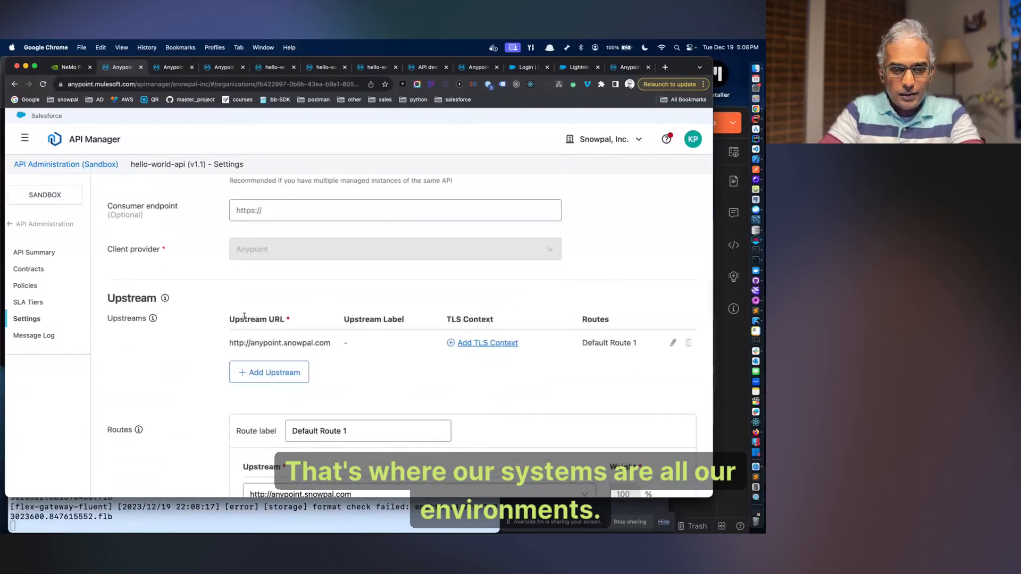
scroll(244, 316, "down", 4)
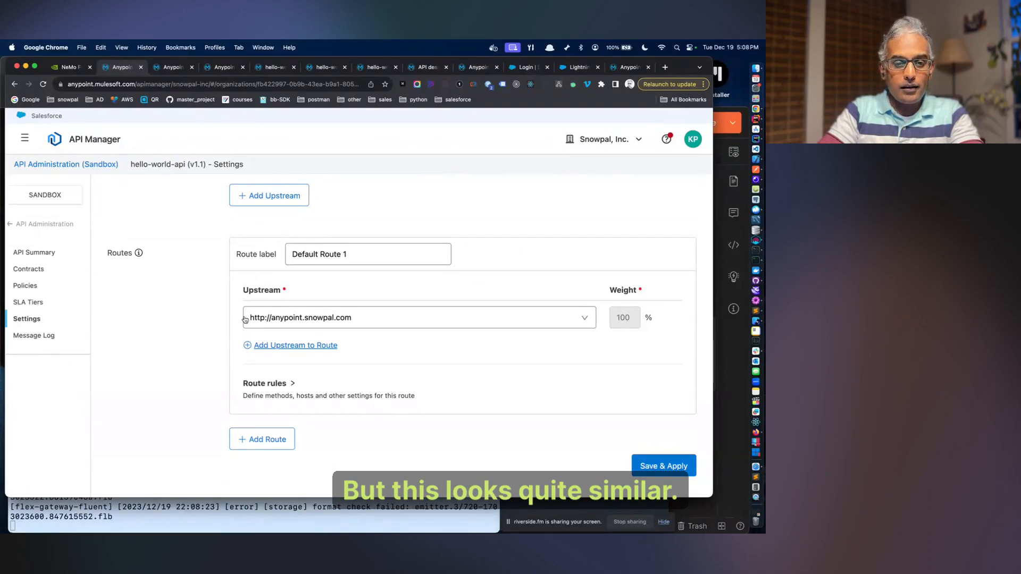
scroll(244, 319, "up", 10)
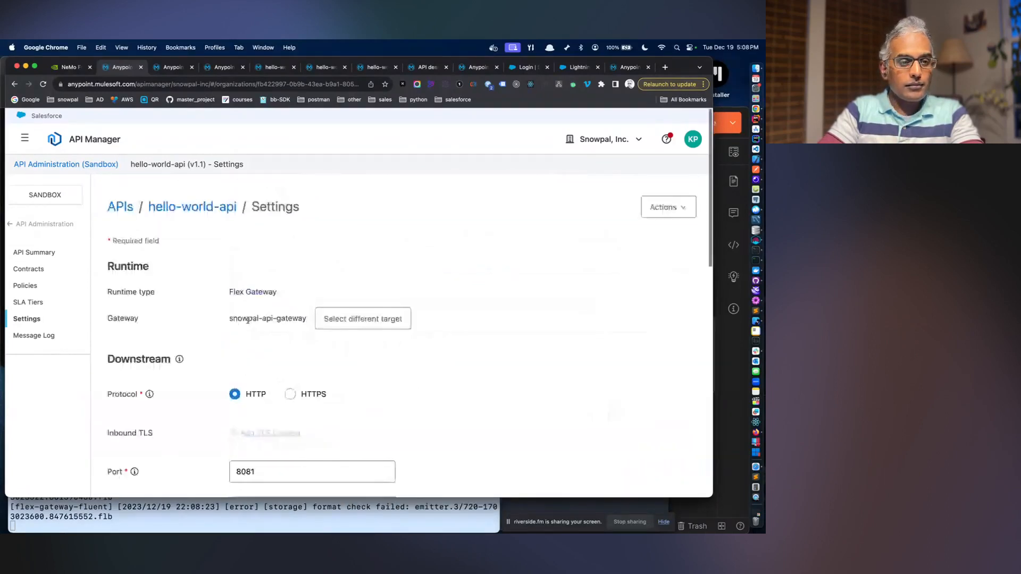
- Check hello-world-api's instance and group contracts, and return to its API summary
left_click(29, 269)
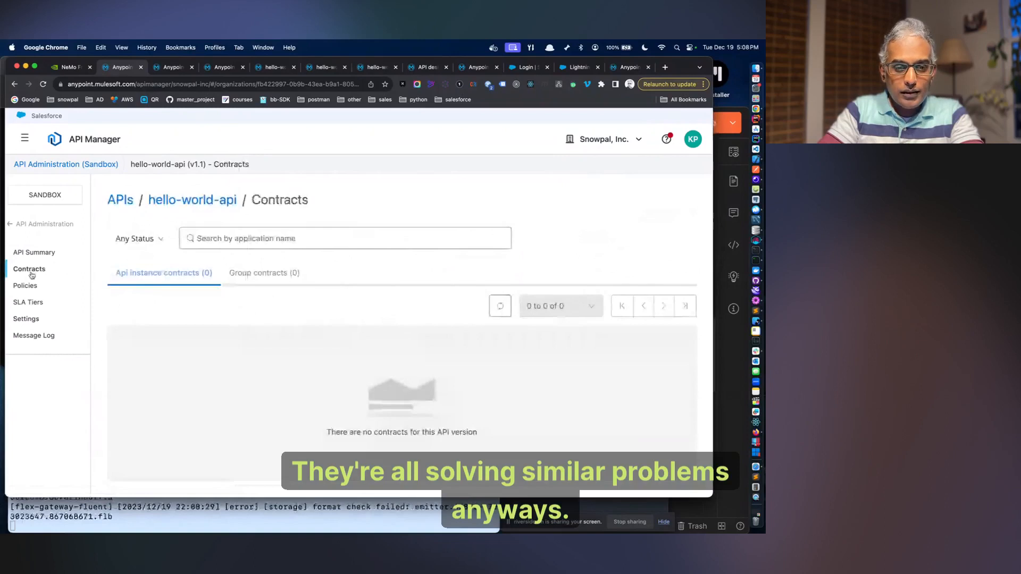
left_click(256, 274)
left_click(51, 254)
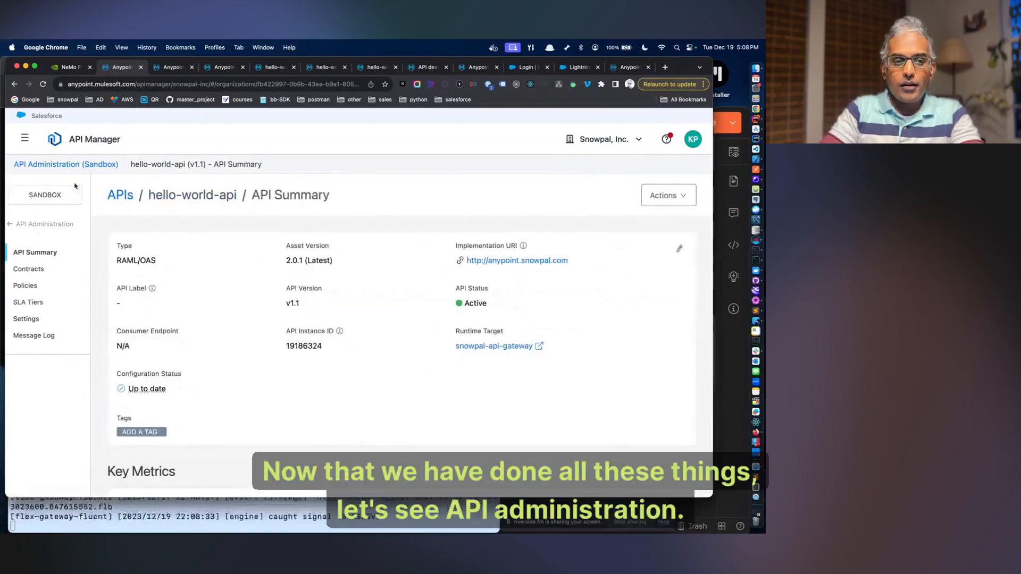
- Go back to the API Administration list and check the options for adding an API and the Sandbox environment selector
left_click(60, 226)
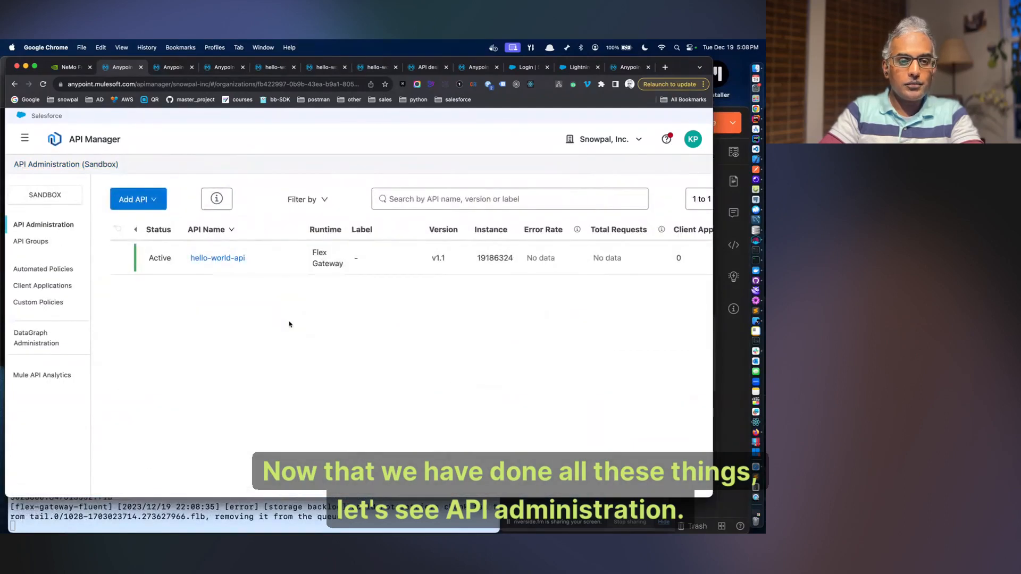
left_click(137, 200)
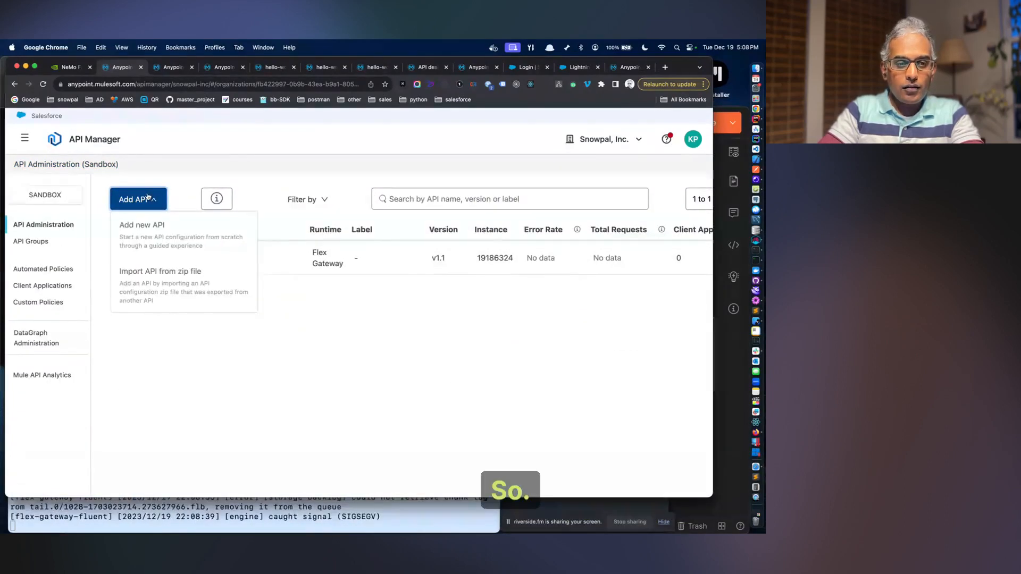
left_click(215, 367)
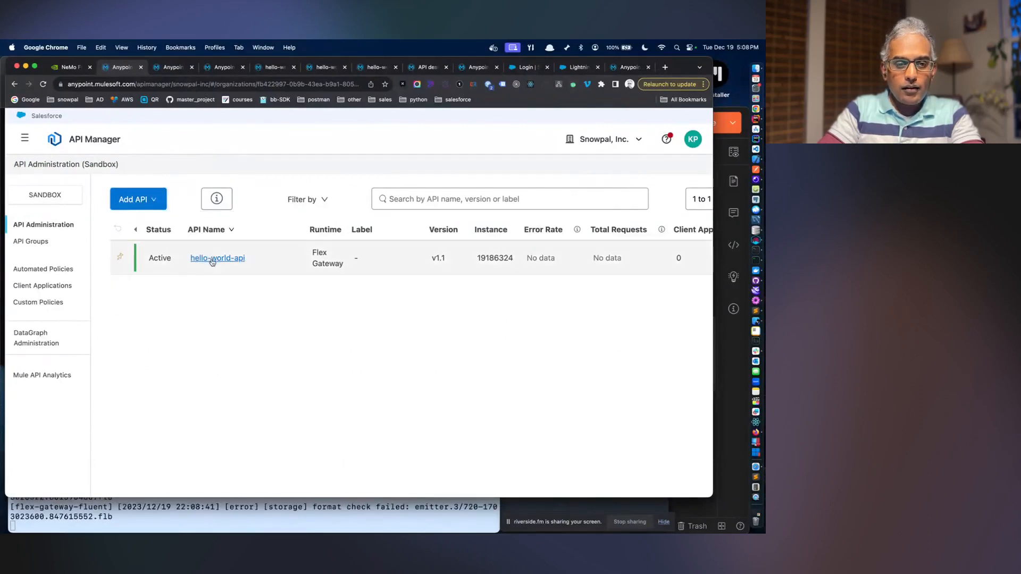
left_click(49, 197)
left_click(487, 268)
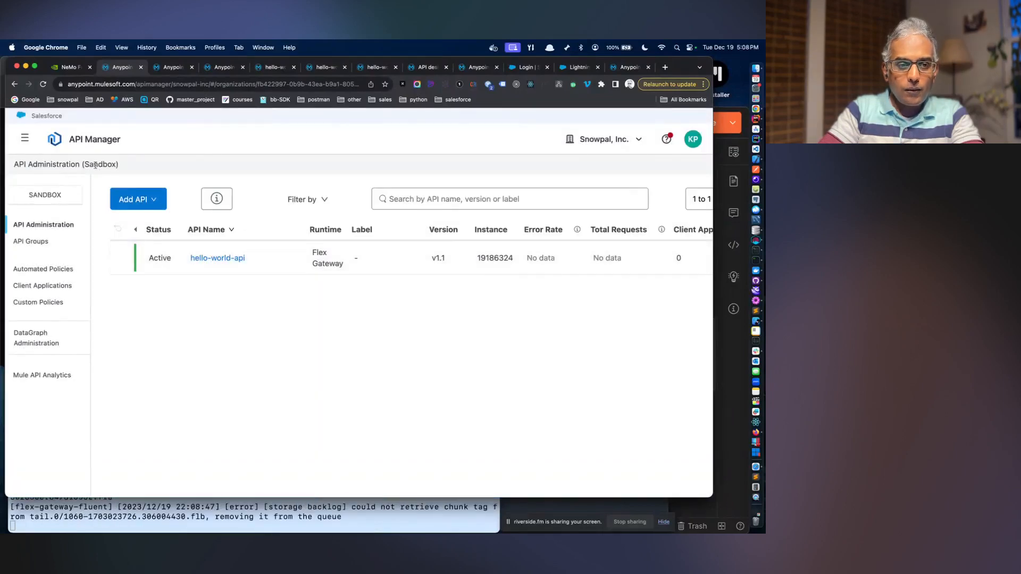
- Open the API summary of hello-world-api in API Manager and review its key metrics
left_click(24, 139)
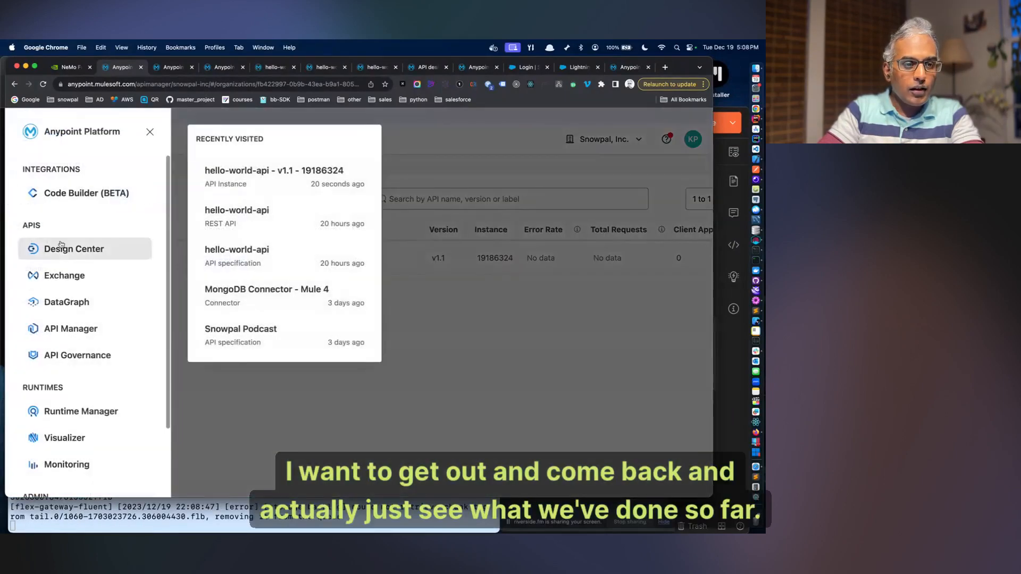
left_click(66, 327)
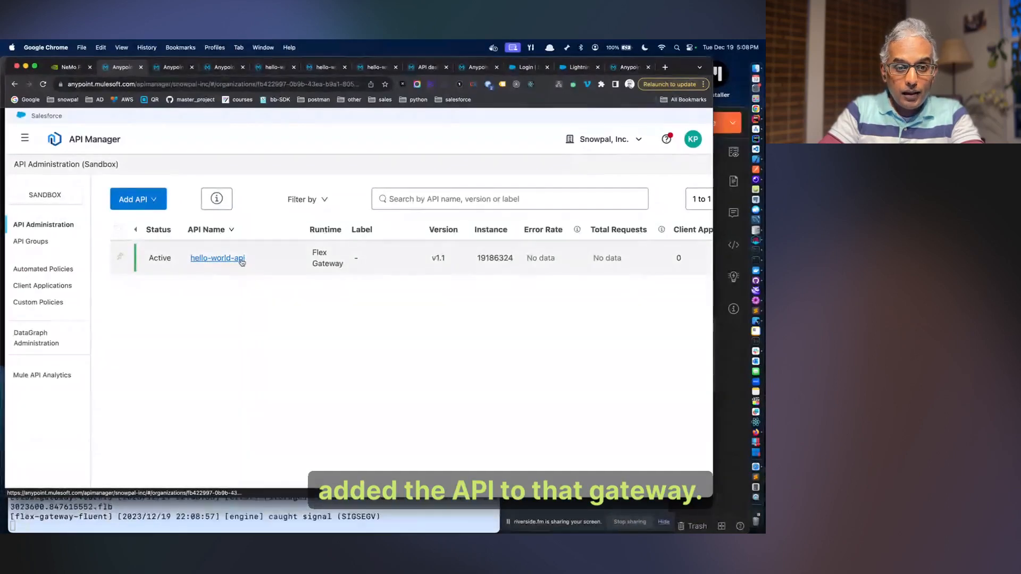
left_click(218, 258)
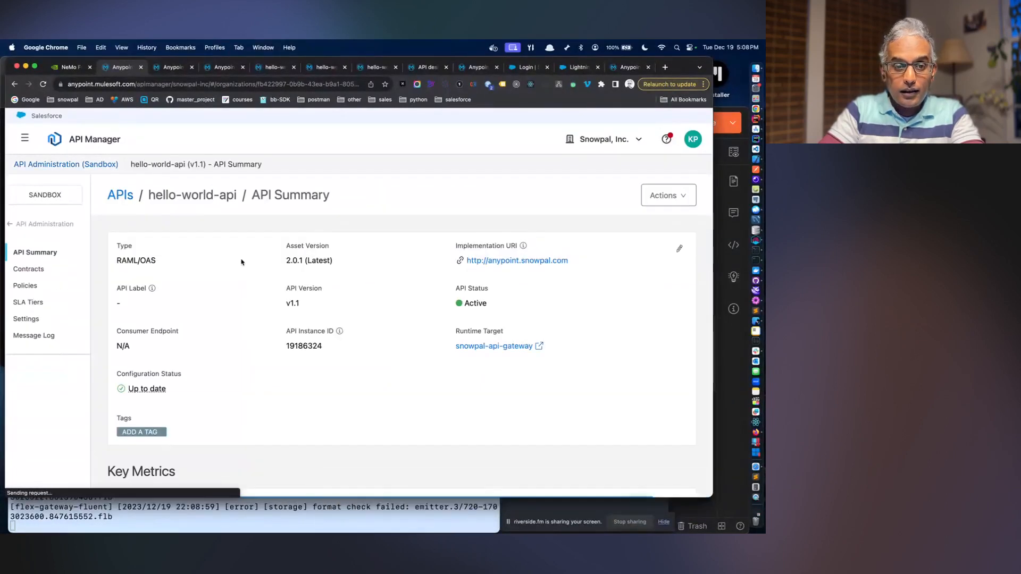
scroll(241, 261, "down", 5)
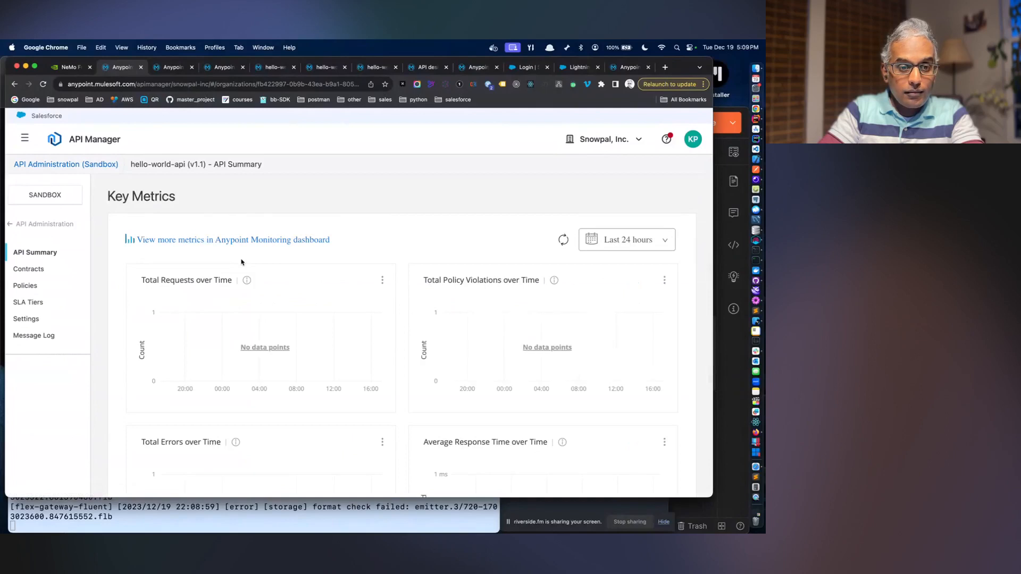
scroll(239, 240, "down", 3)
scroll(239, 240, "up", 3)
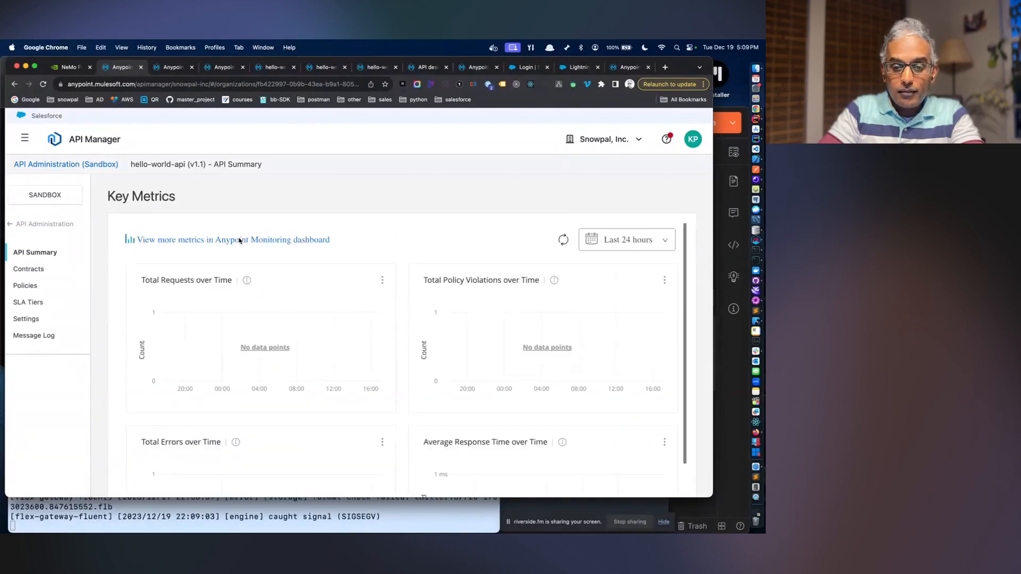
- Check the available environments without switching, and view the explanation of the API's Implementation URI
left_click(55, 195)
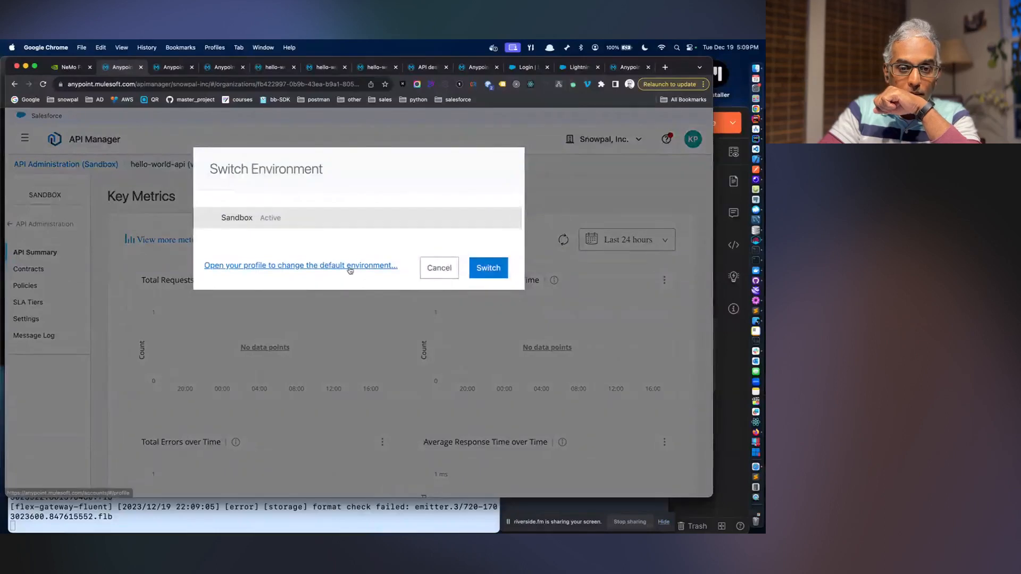
left_click(439, 268)
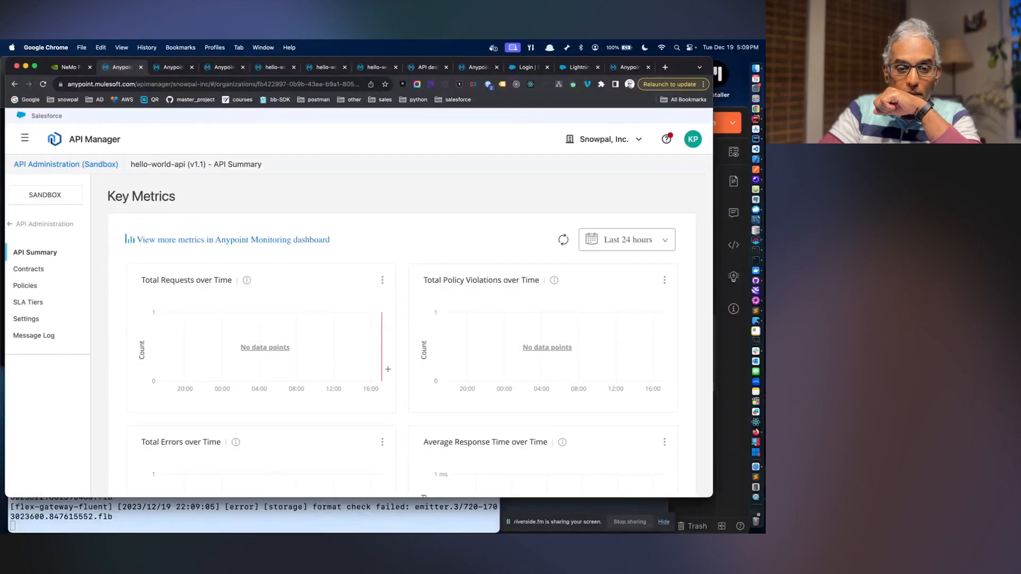
scroll(389, 372, "up", 5)
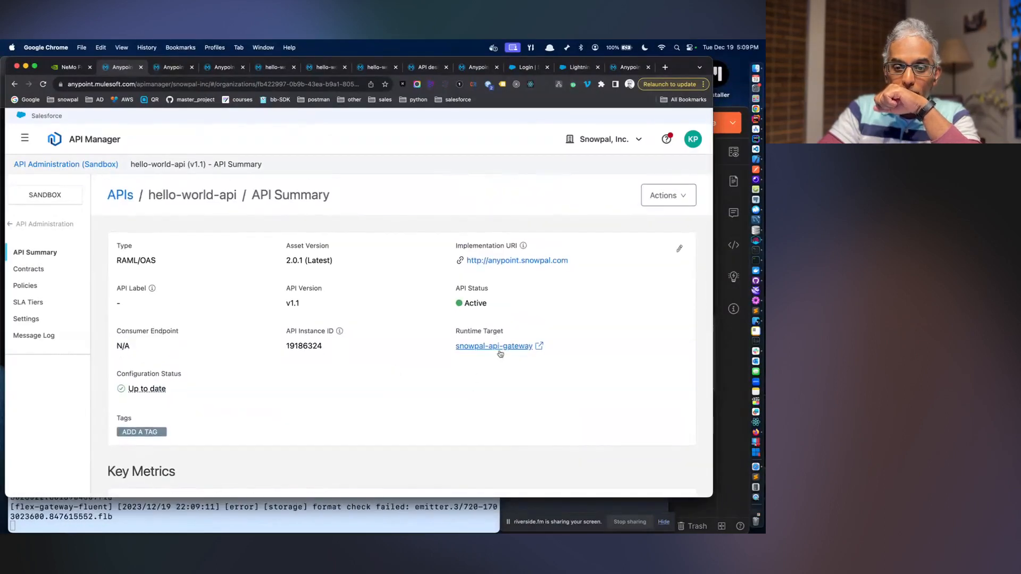
mouse_move(524, 246)
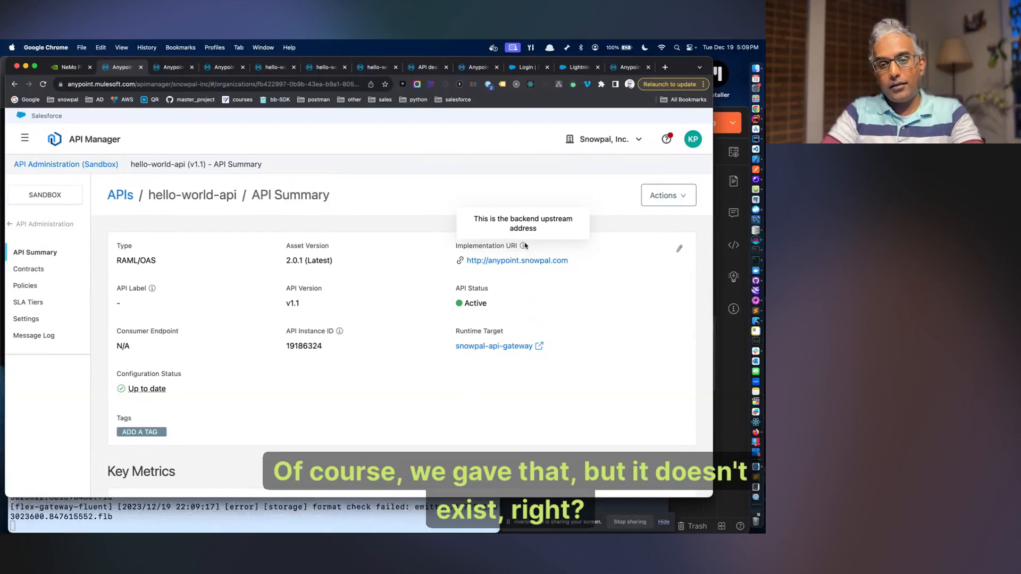
- Open the API's runtime target snowpal-api-gateway and review its replicas and assigned APIs
left_click(516, 346)
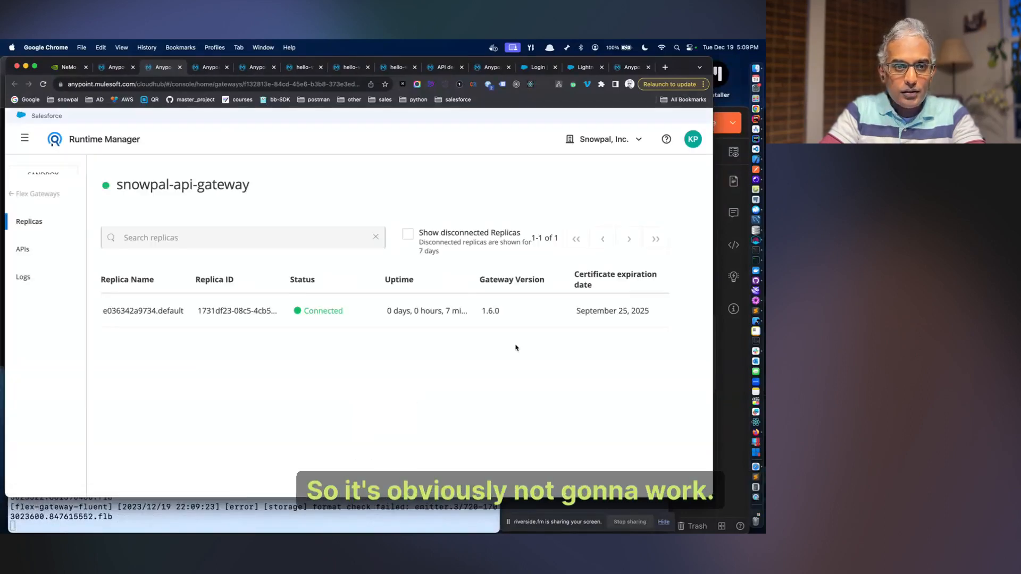
left_click(33, 253)
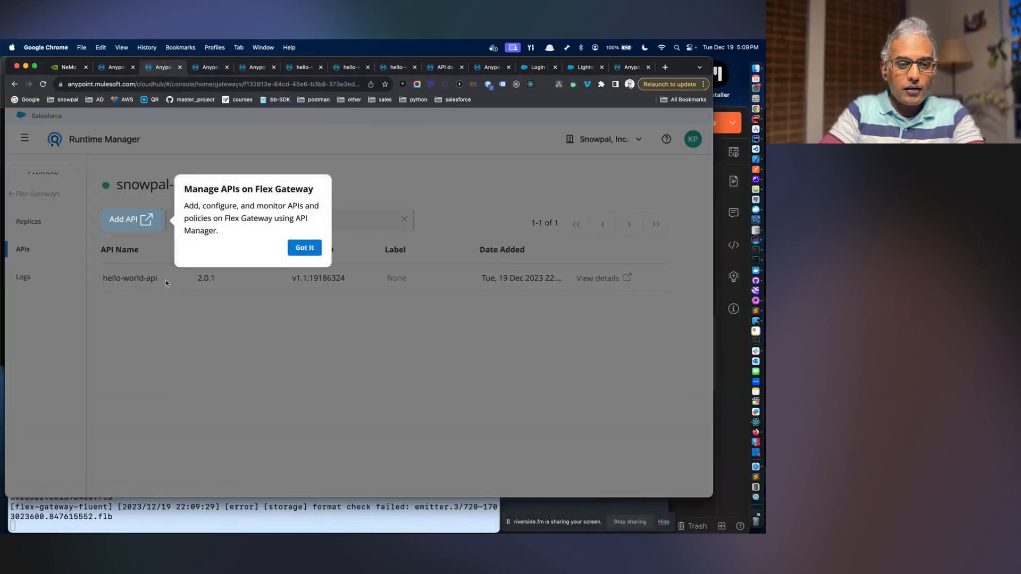
left_click(302, 250)
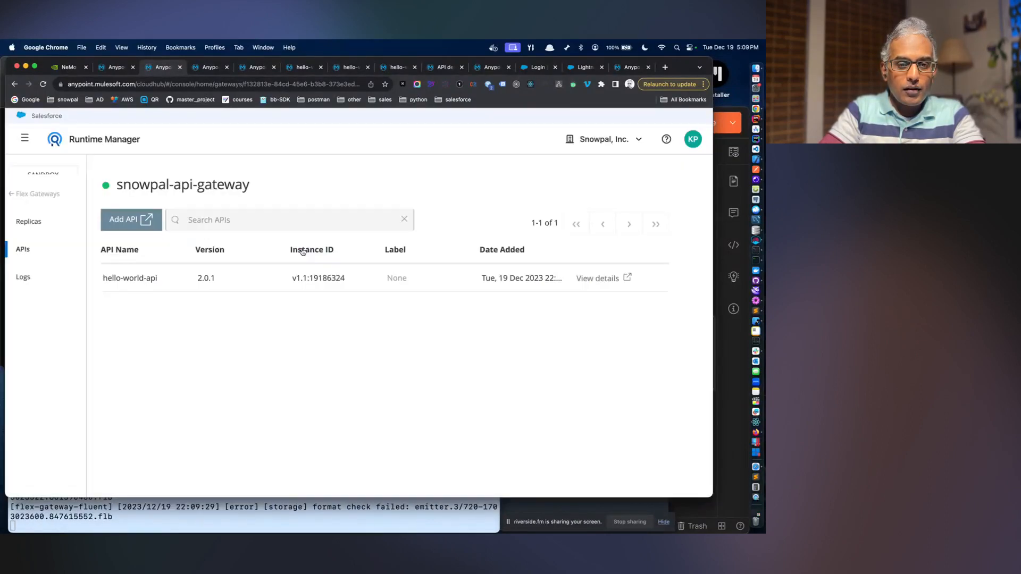
left_click(144, 219)
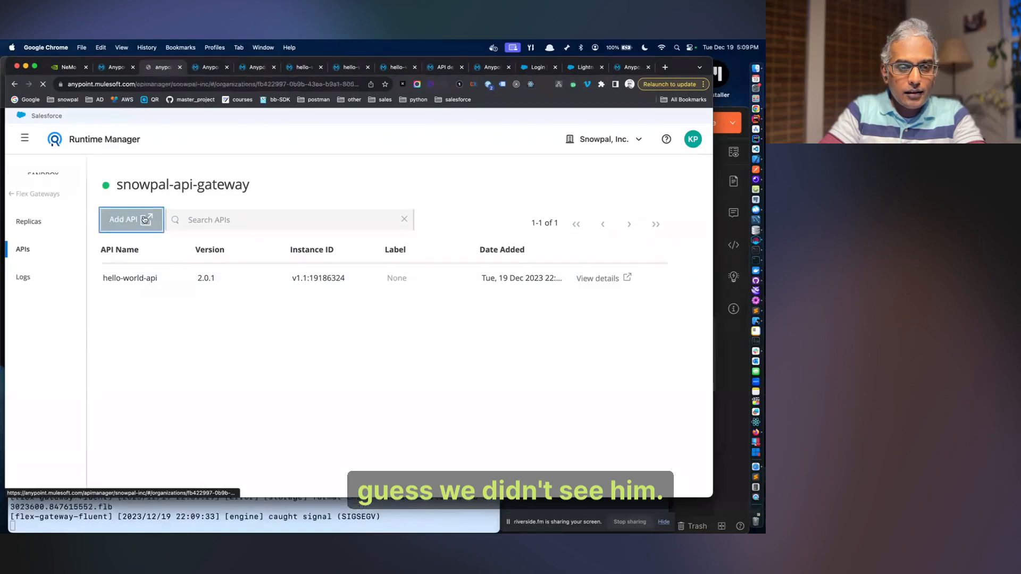
left_click(20, 84)
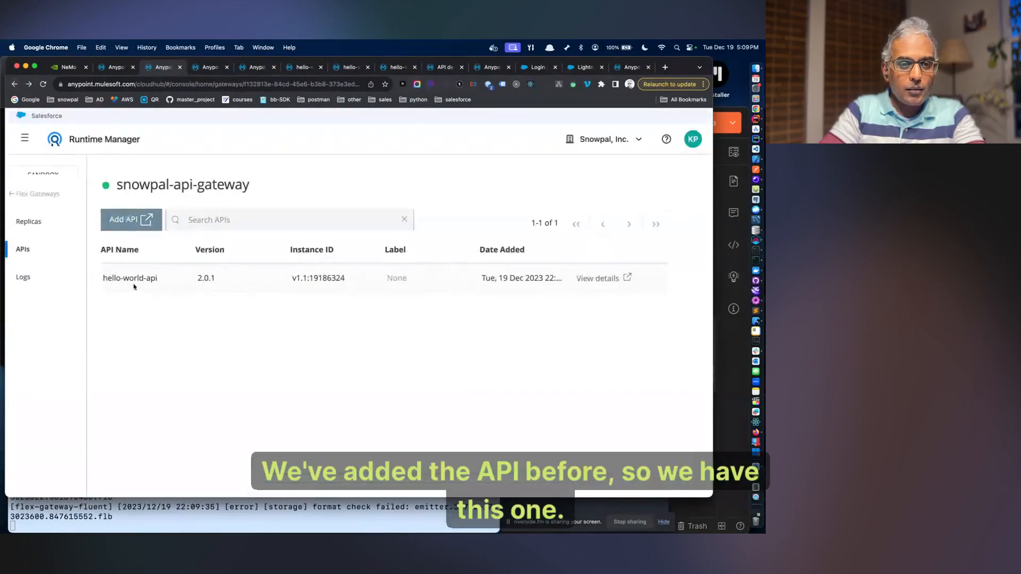
- Open the settings of hello-world-api from the gateway, keep snowpal-api-gateway as the target, and save and apply the configuration
left_click(633, 280)
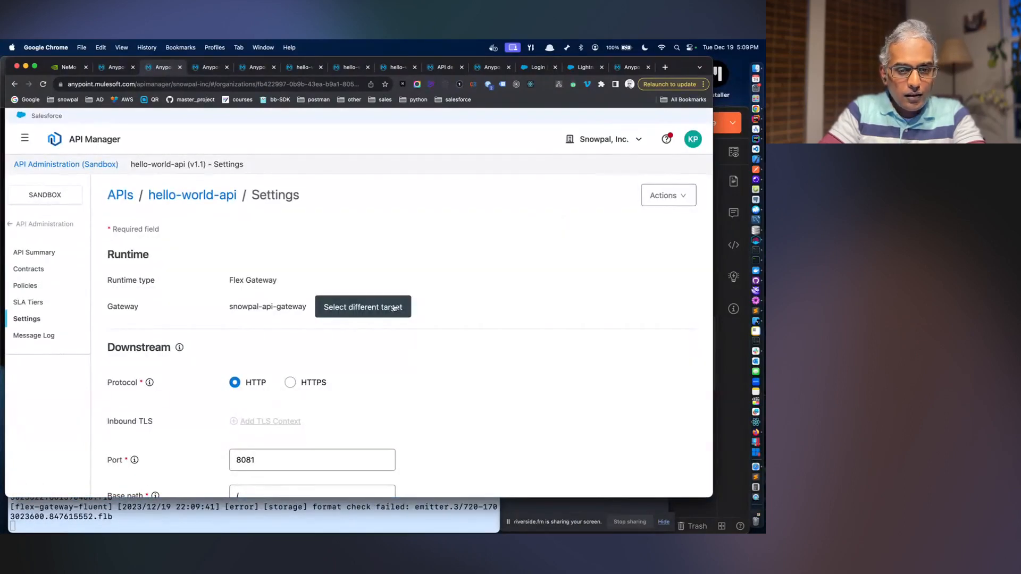
left_click(394, 308)
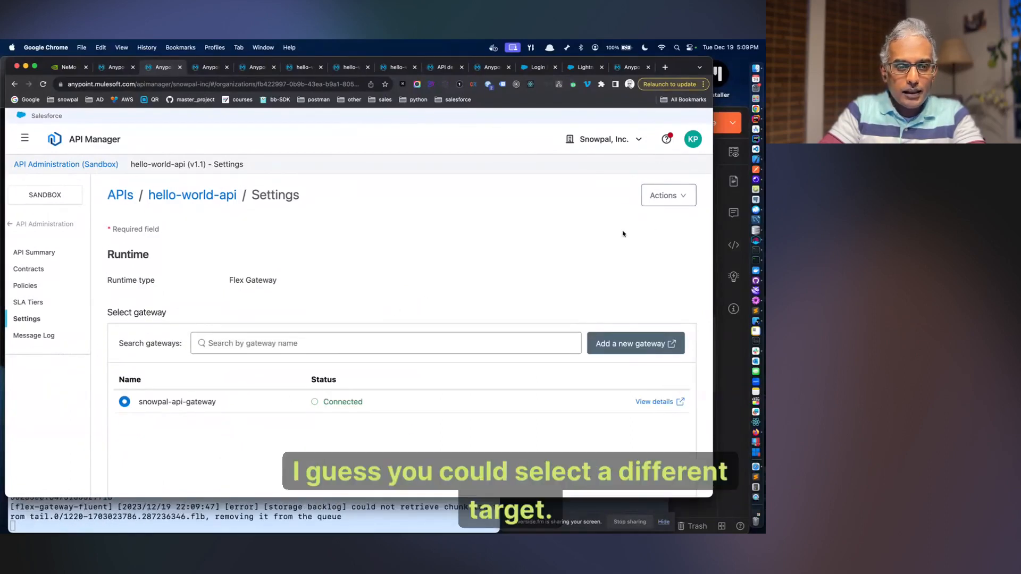
scroll(526, 276, "down", 5)
scroll(434, 349, "down", 1)
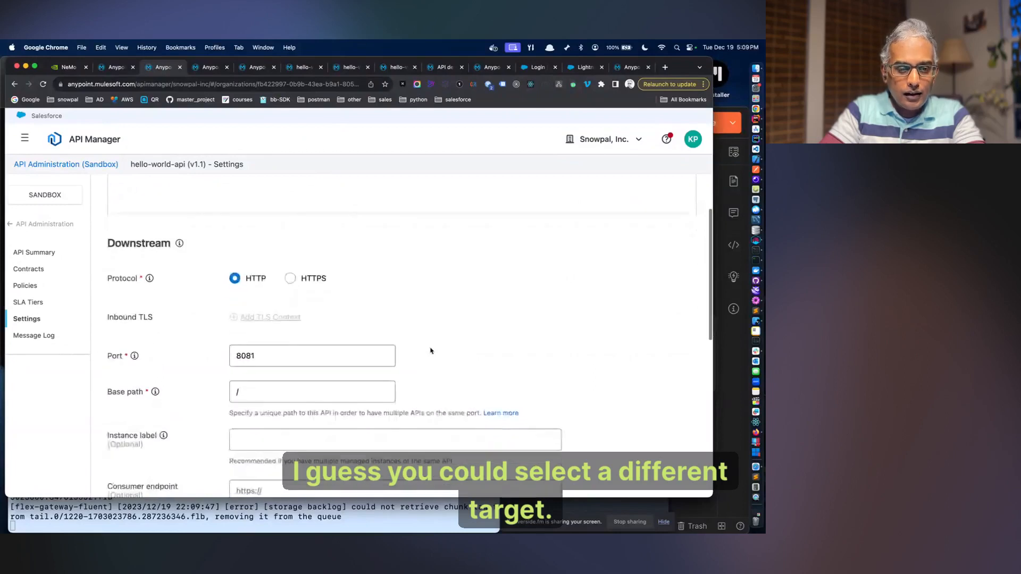
scroll(431, 350, "down", 5)
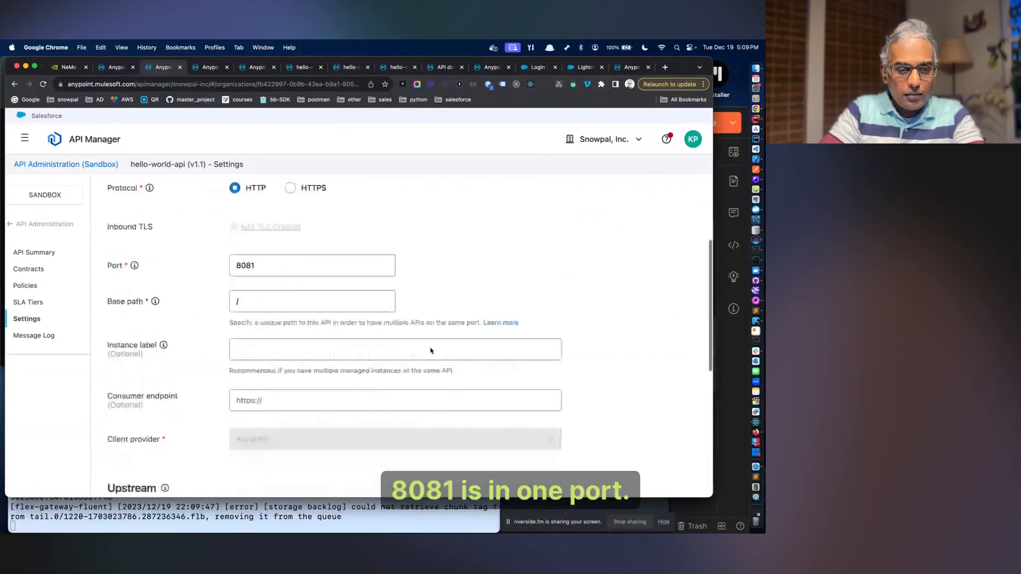
scroll(431, 350, "down", 6)
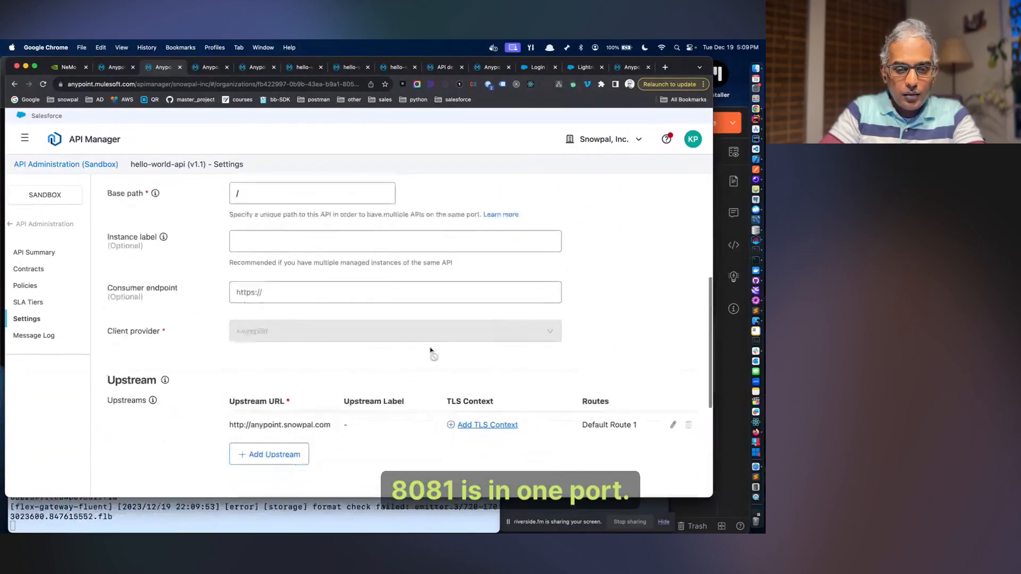
scroll(431, 351, "down", 1)
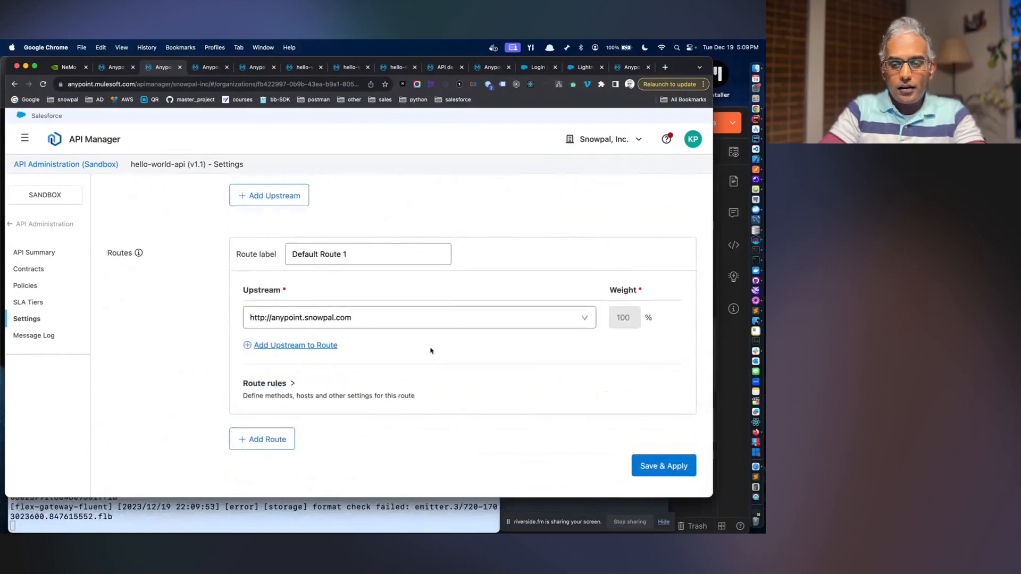
left_click(660, 465)
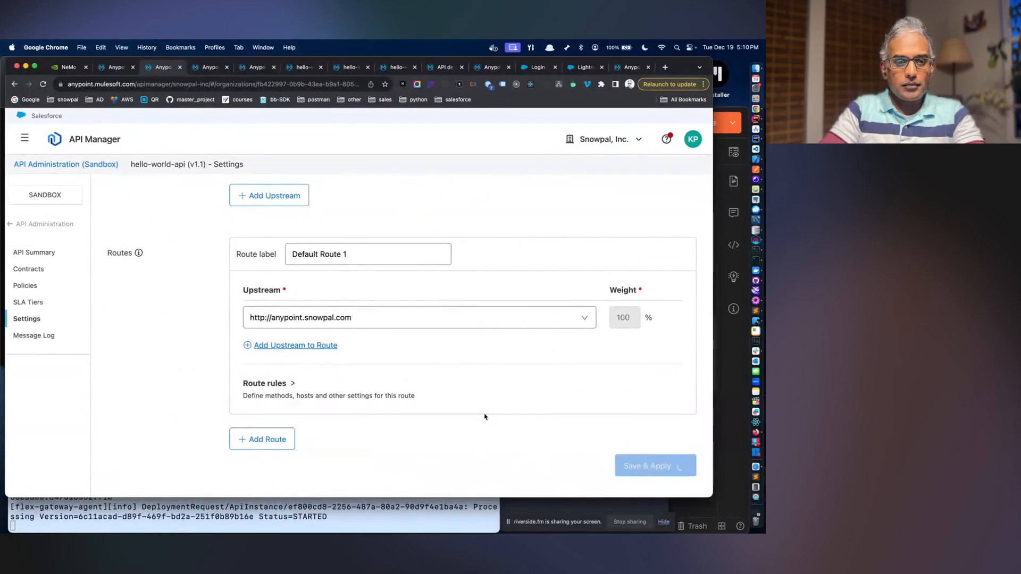
- Look through the API's downstream, route and runtime settings for the gateway's URL
scroll(485, 415, "up", 10)
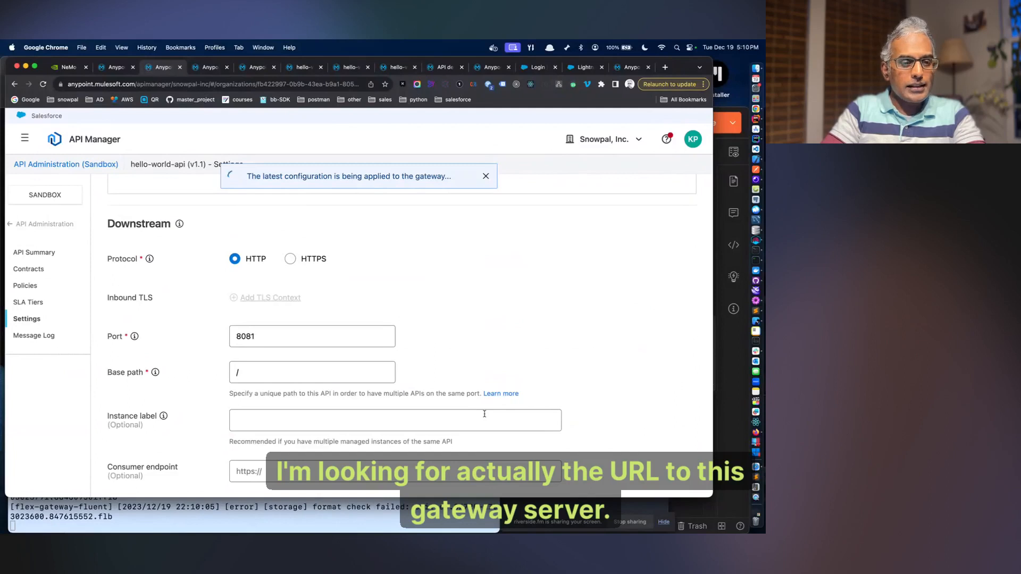
scroll(484, 415, "down", 10)
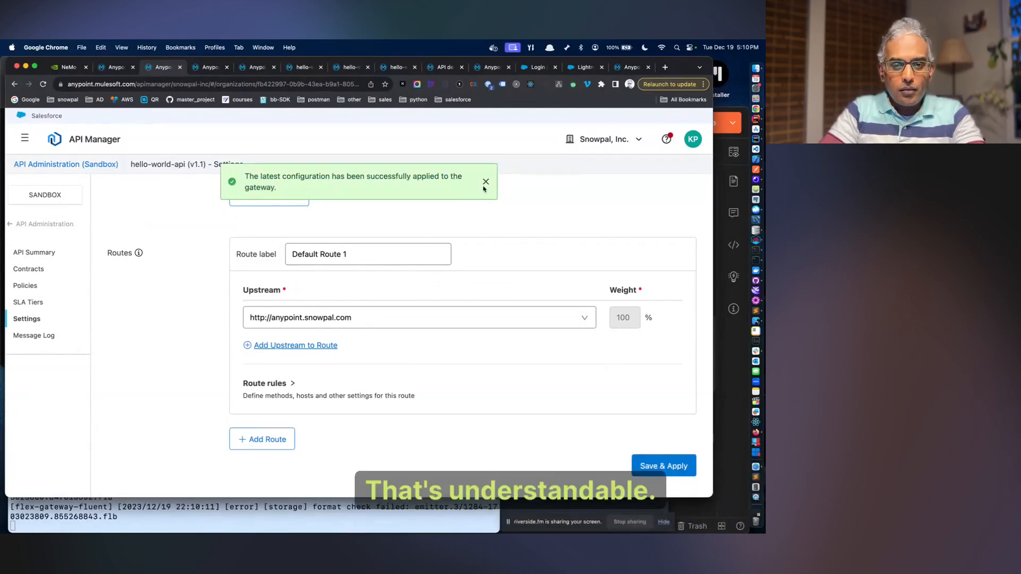
left_click(485, 183)
scroll(470, 242, "up", 15)
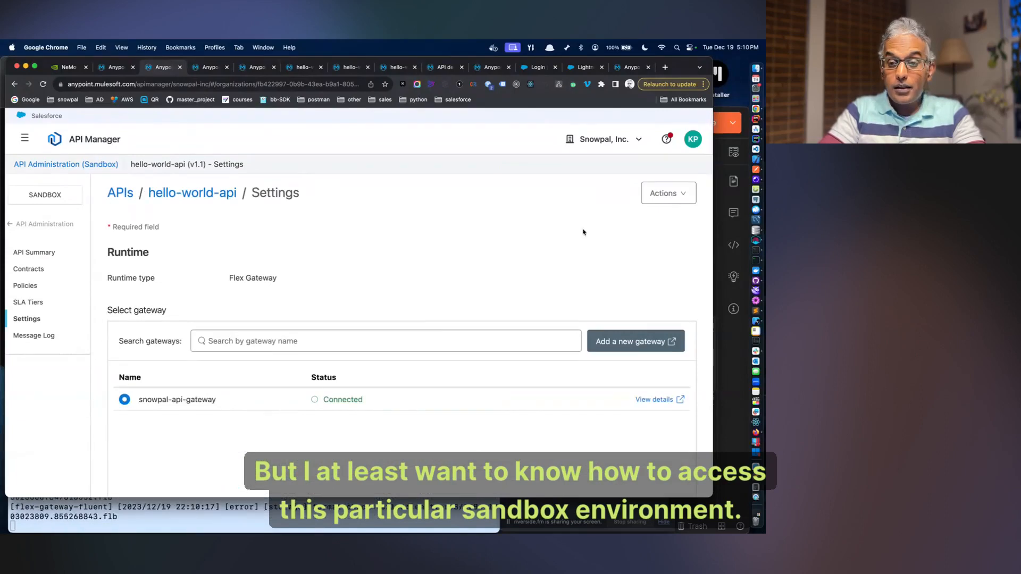
- Return to API Administration and review the Sandbox environment information, including its environment and business group credentials sections
left_click(46, 165)
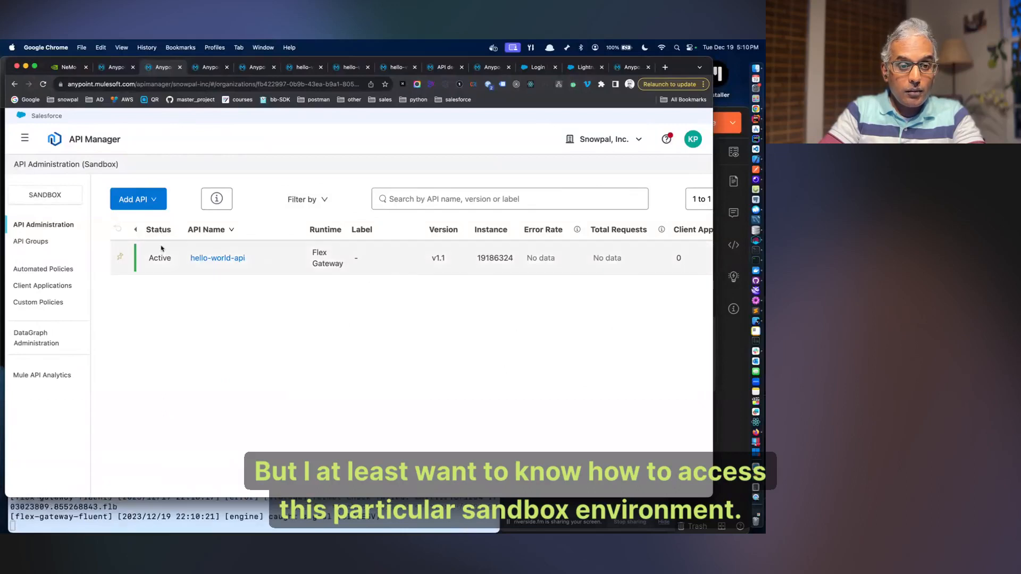
left_click(205, 201)
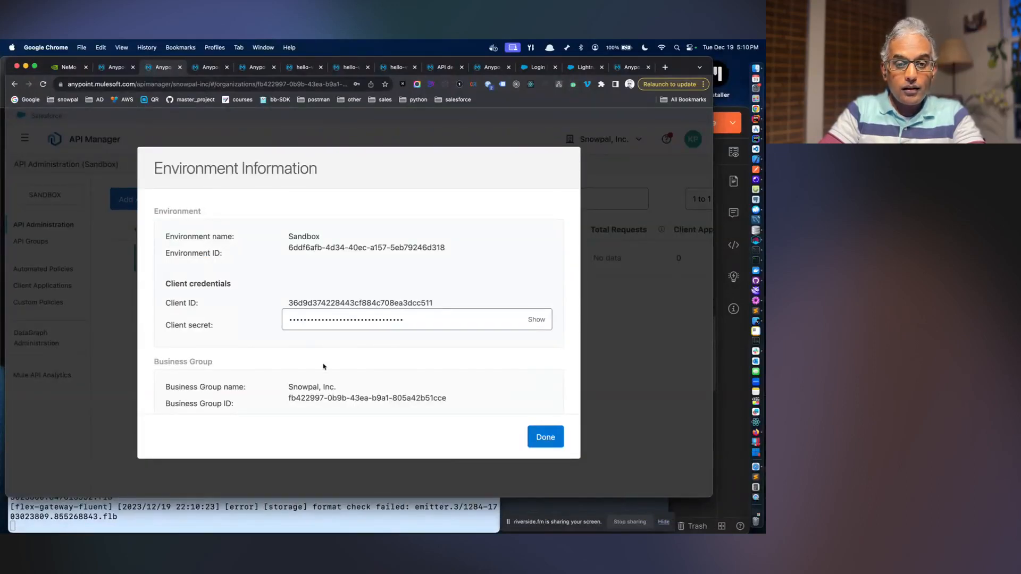
scroll(323, 367, "down", 5)
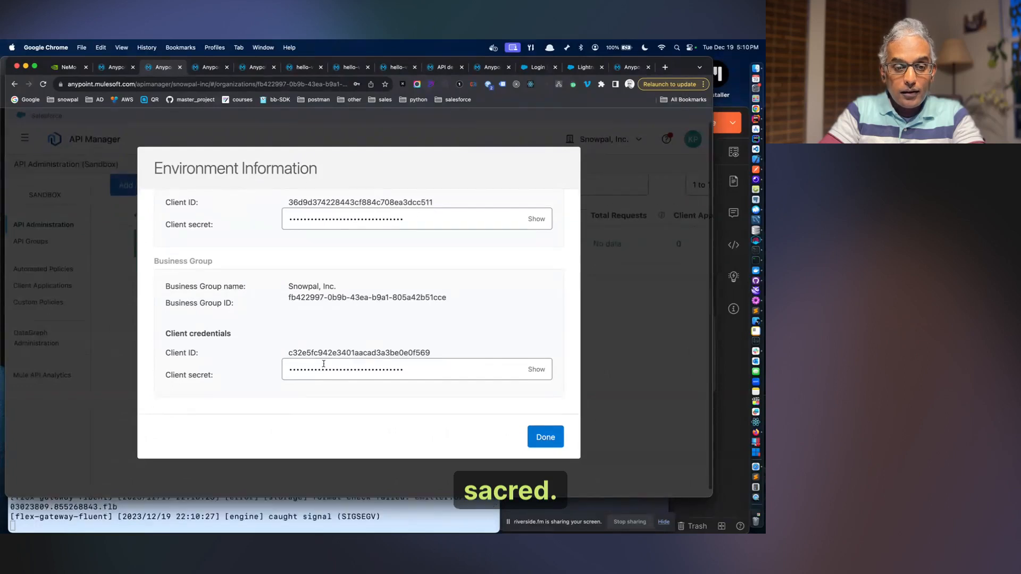
scroll(404, 339, "up", 4)
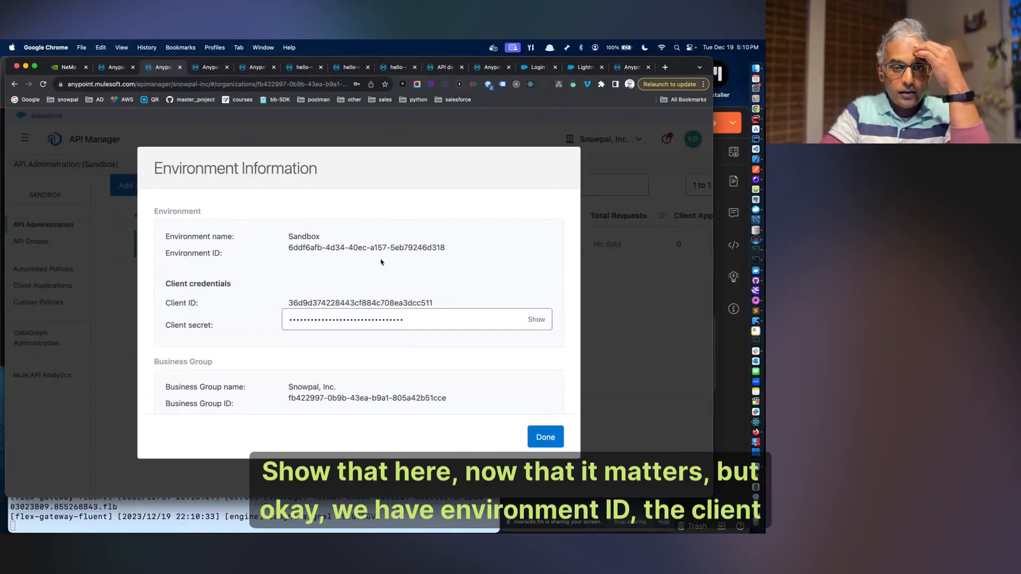
scroll(388, 287, "down", 4)
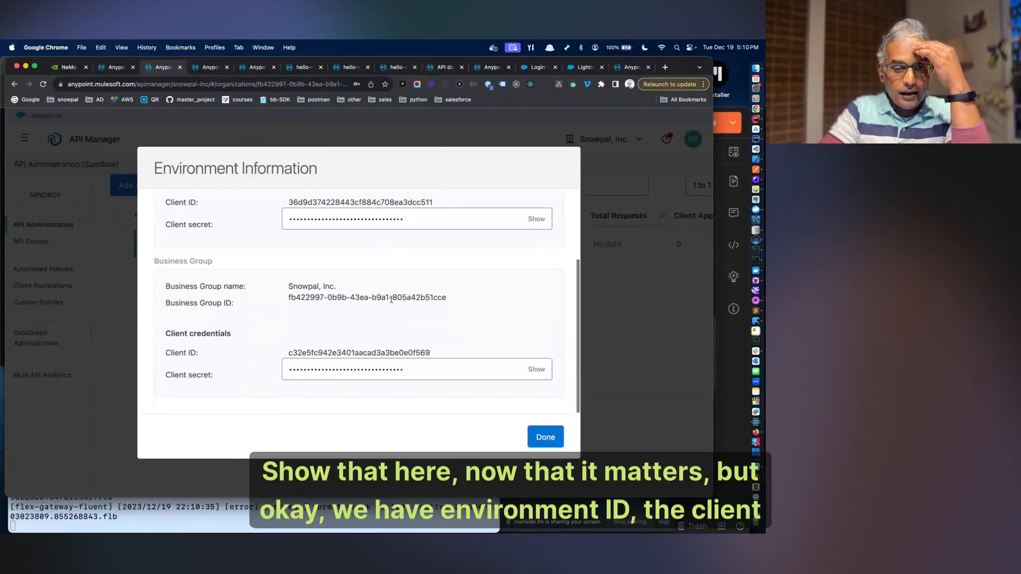
left_click(543, 439)
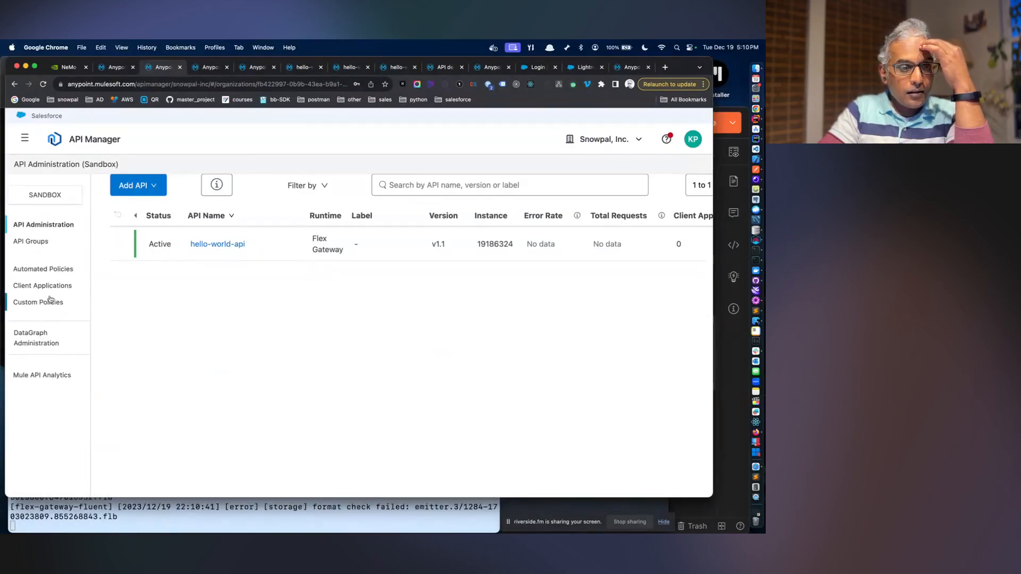
- Check the API Groups page, return to API Administration and show the available actions for hello-world-api
left_click(40, 242)
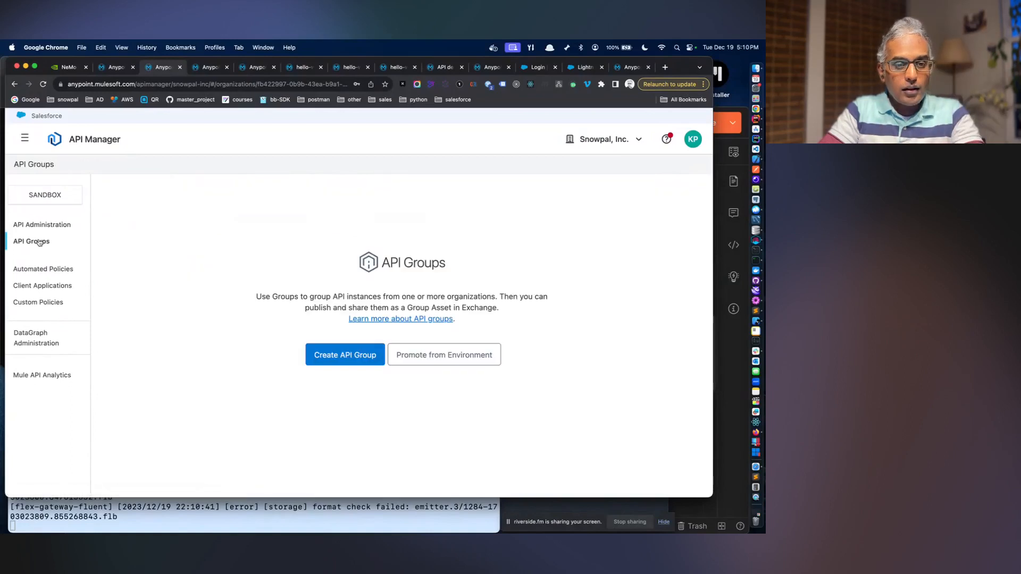
left_click(33, 230)
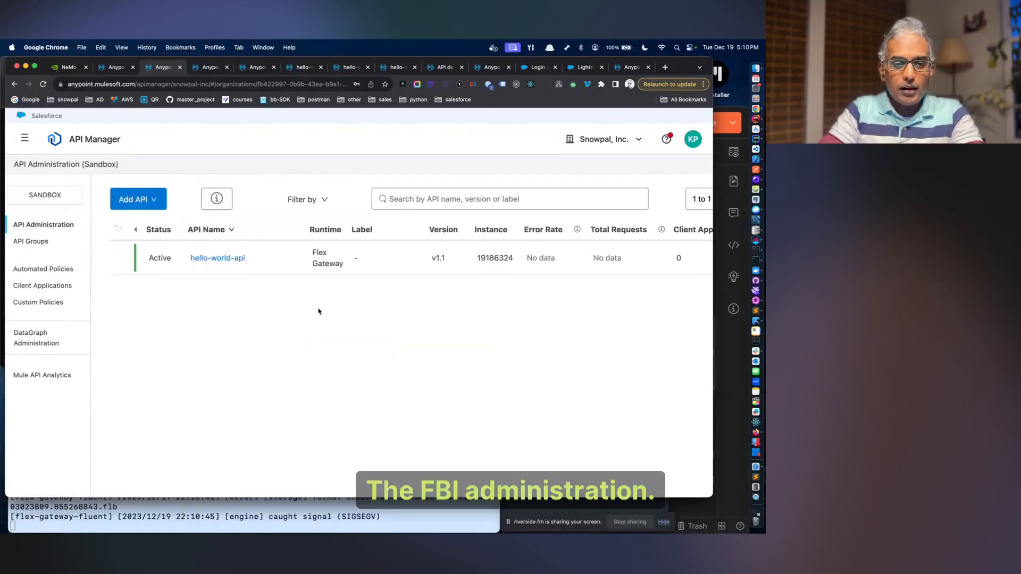
scroll(478, 255, "right", 5)
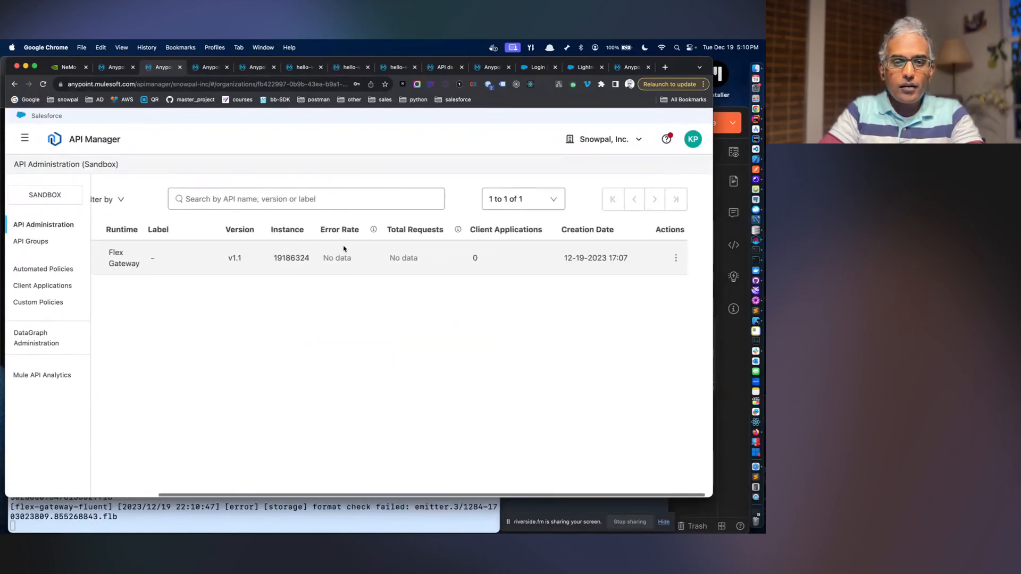
left_click(684, 261)
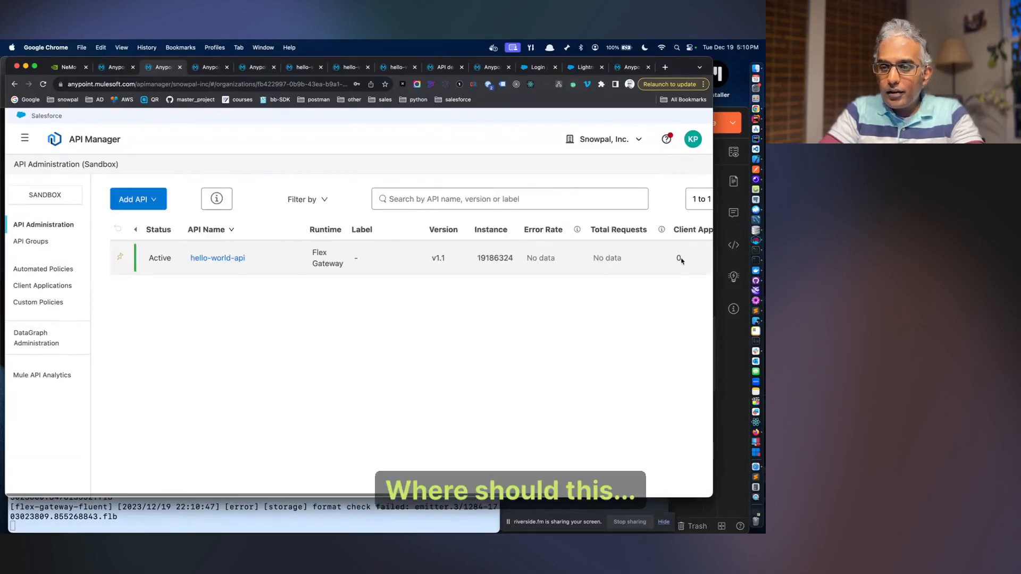
scroll(667, 260, "right", 5)
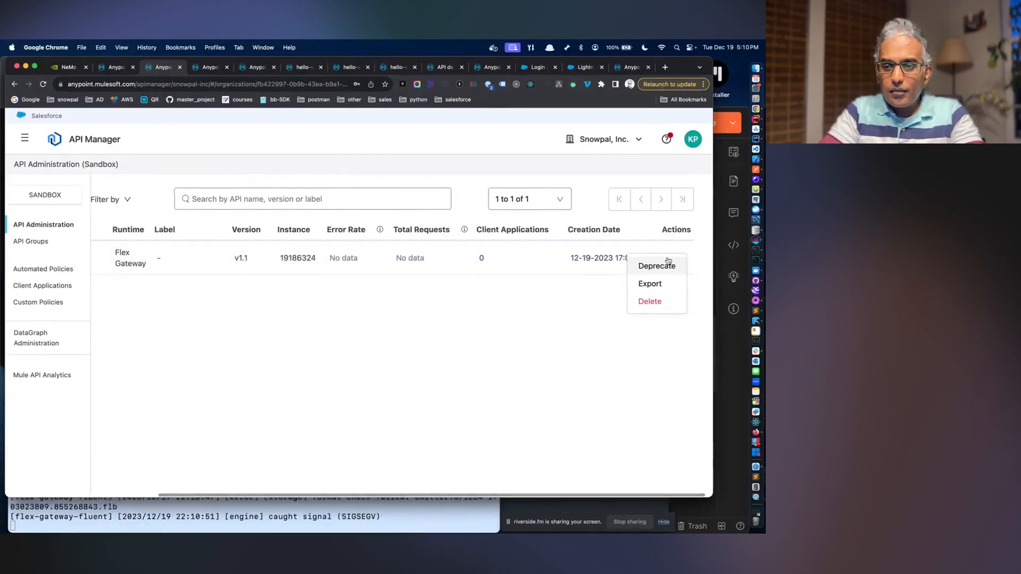
- Dismiss the hello-world-api actions and reload API Manager's API Administration page to look for a gateway URL
left_click(259, 289)
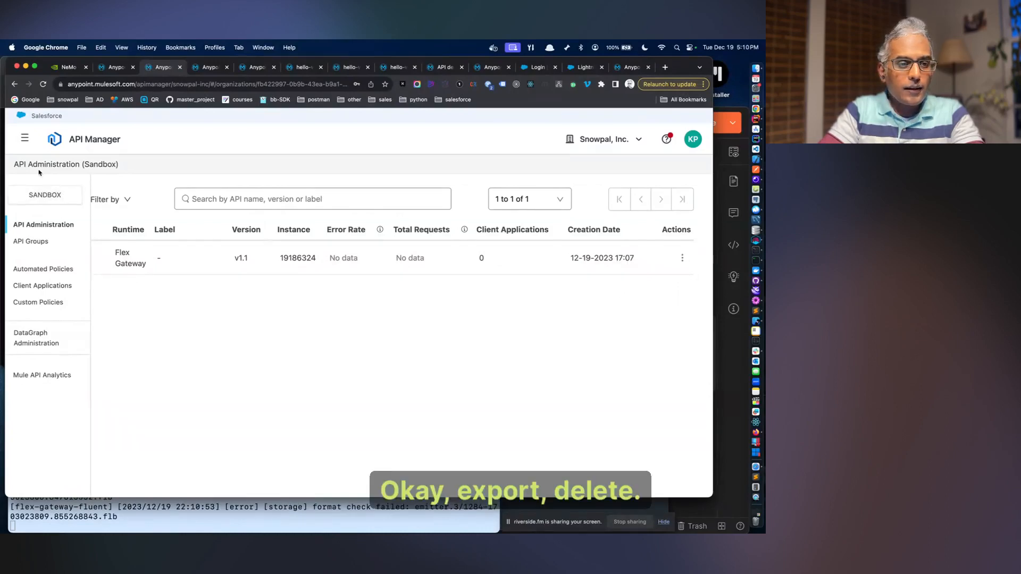
left_click(25, 138)
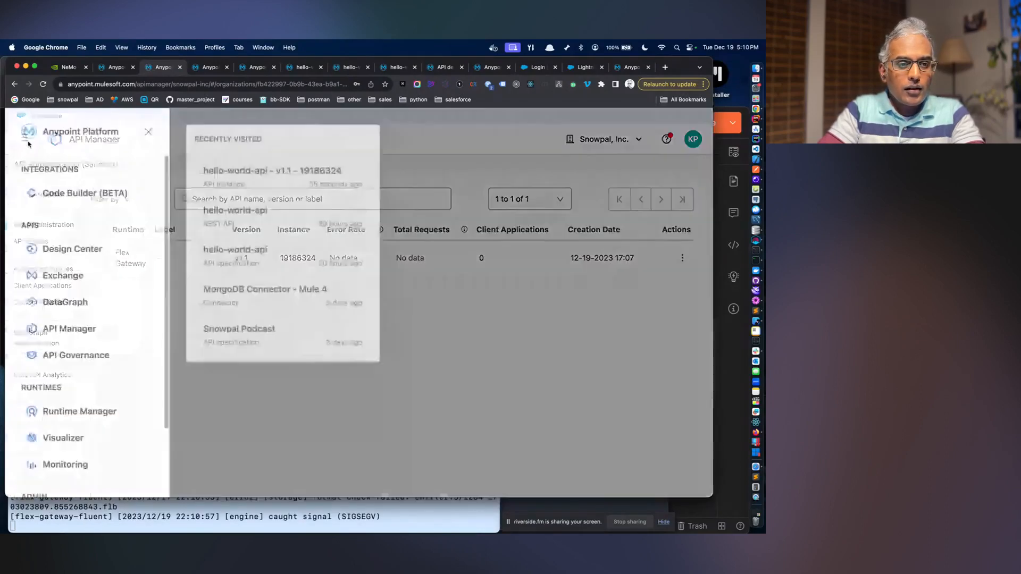
left_click(68, 329)
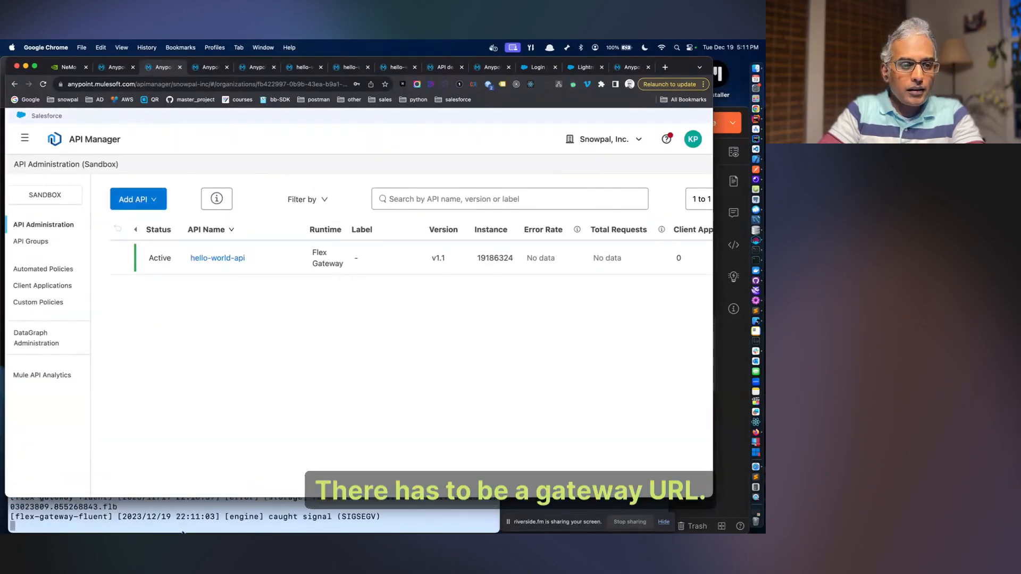
left_click(185, 525)
left_click(311, 123)
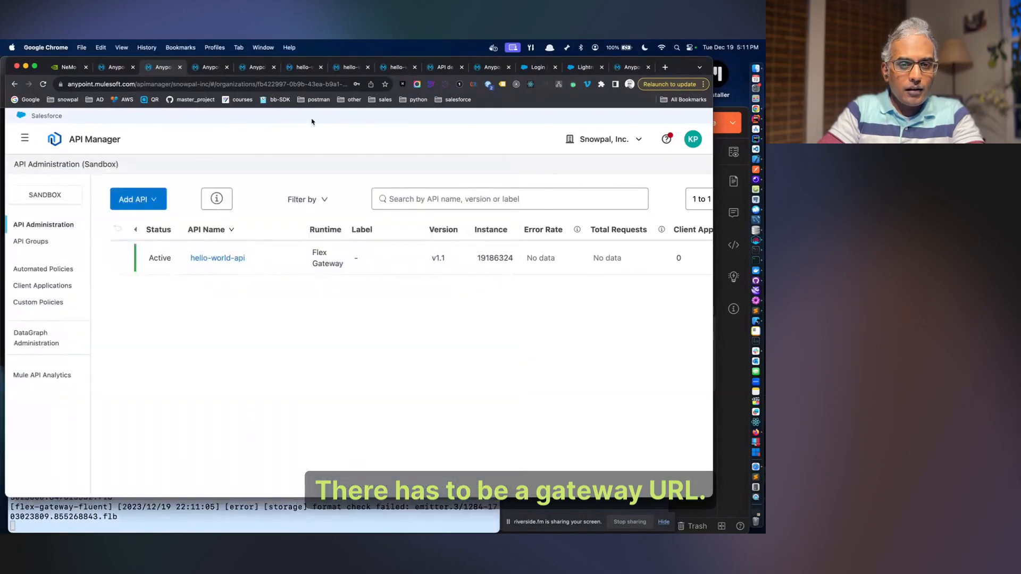
- Switch to snowpal-api-gateway in Runtime Manager and review its replicas, APIs and logs pages
left_click(201, 70)
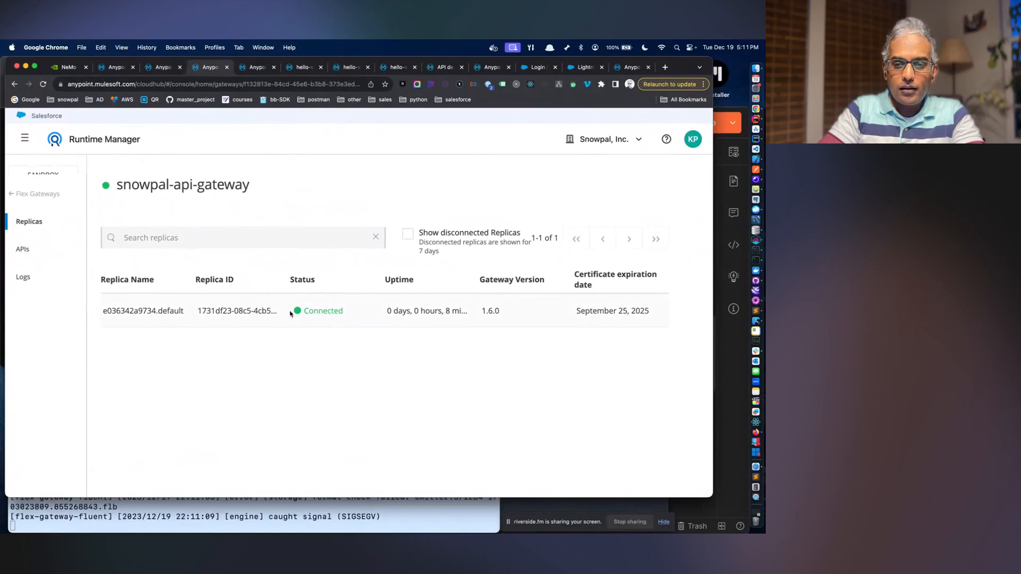
left_click(26, 248)
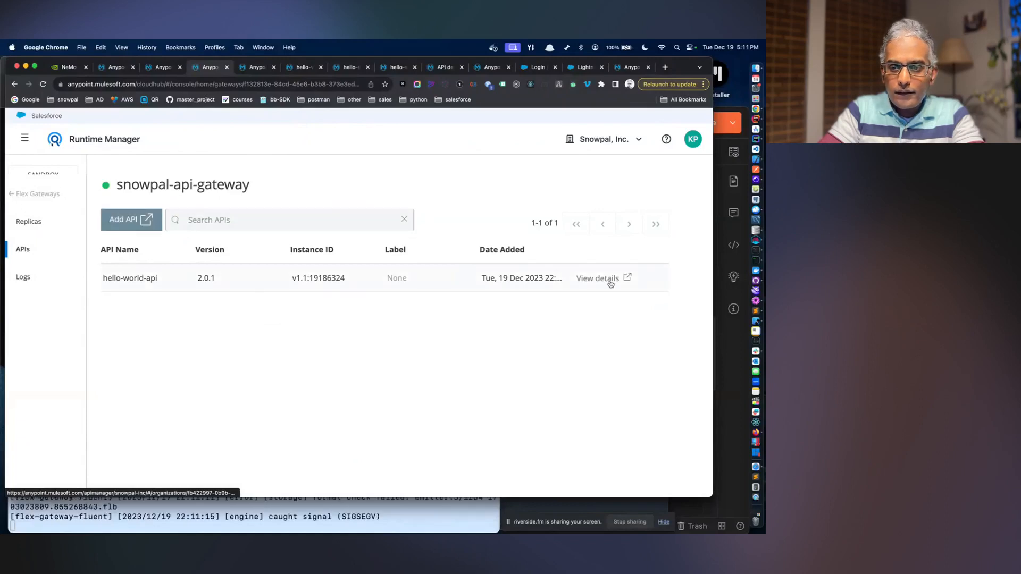
left_click(23, 278)
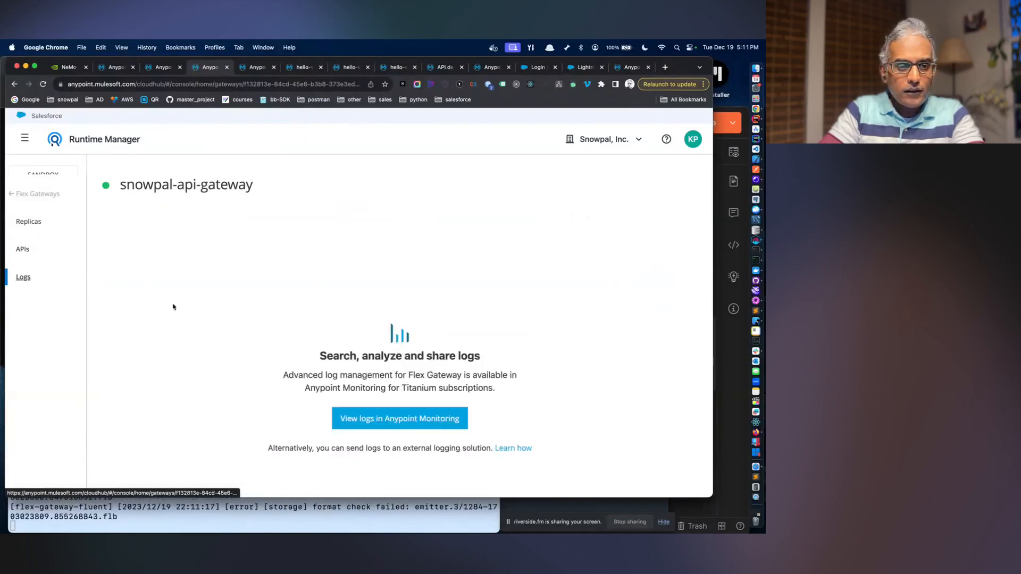
- Check the available actions for snowpal-api-gateway in the Flex Gateways list, revisit its replicas and return to the list
left_click(43, 195)
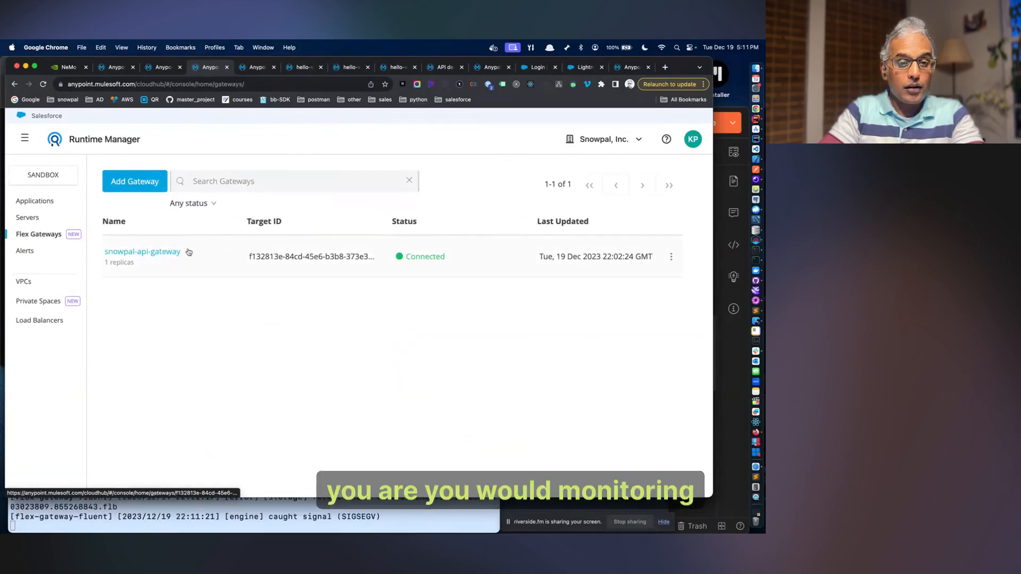
left_click(671, 259)
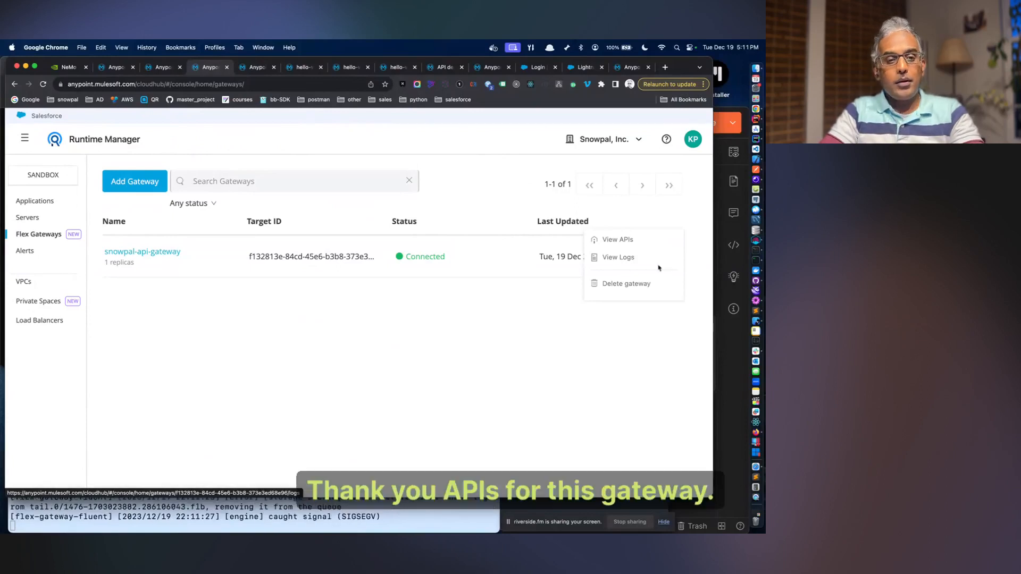
left_click(165, 250)
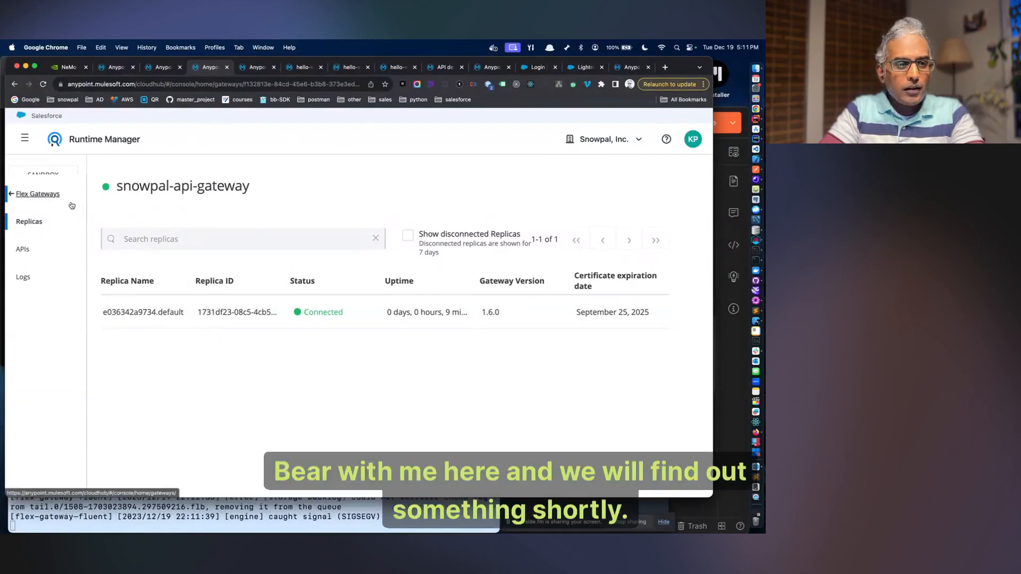
left_click(13, 194)
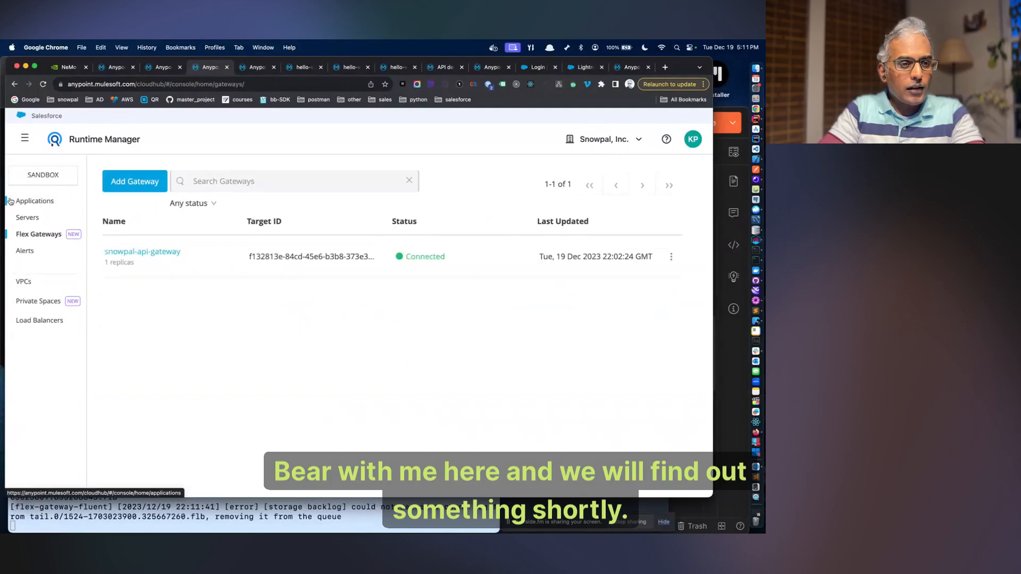
- Look through the Sandbox environment's VPCs, Private Spaces and Load Balancers pages
left_click(34, 284)
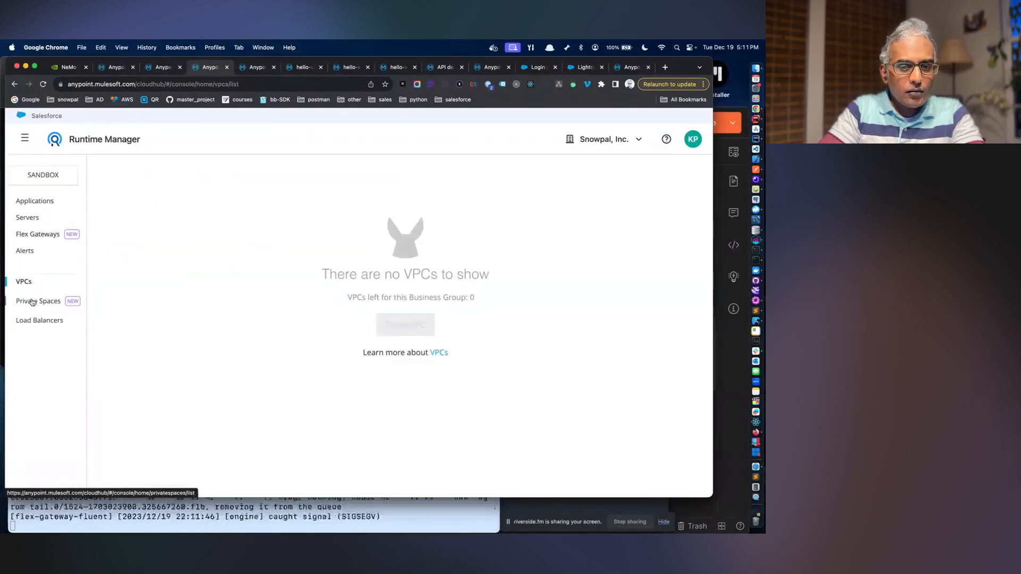
left_click(33, 303)
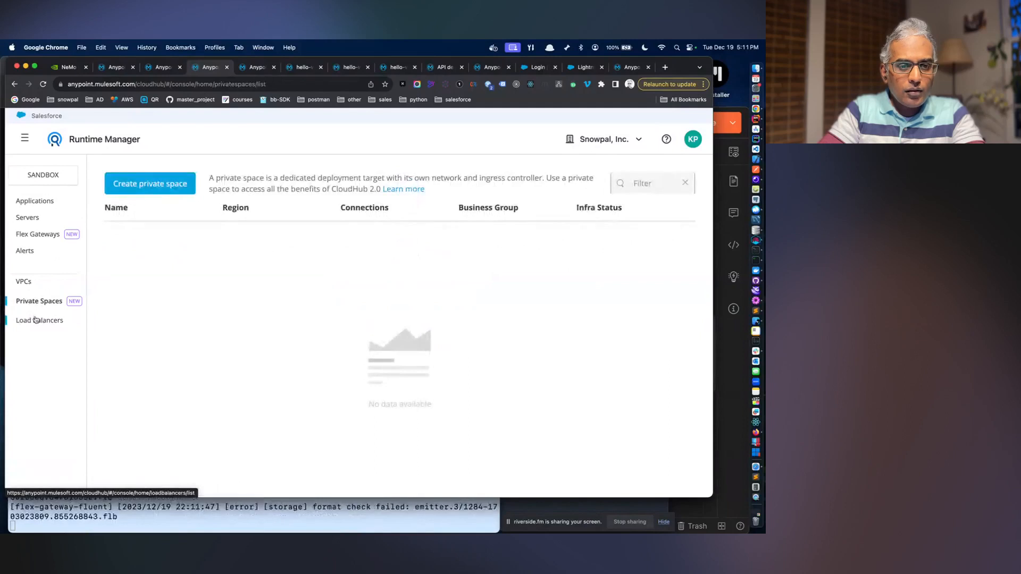
left_click(36, 319)
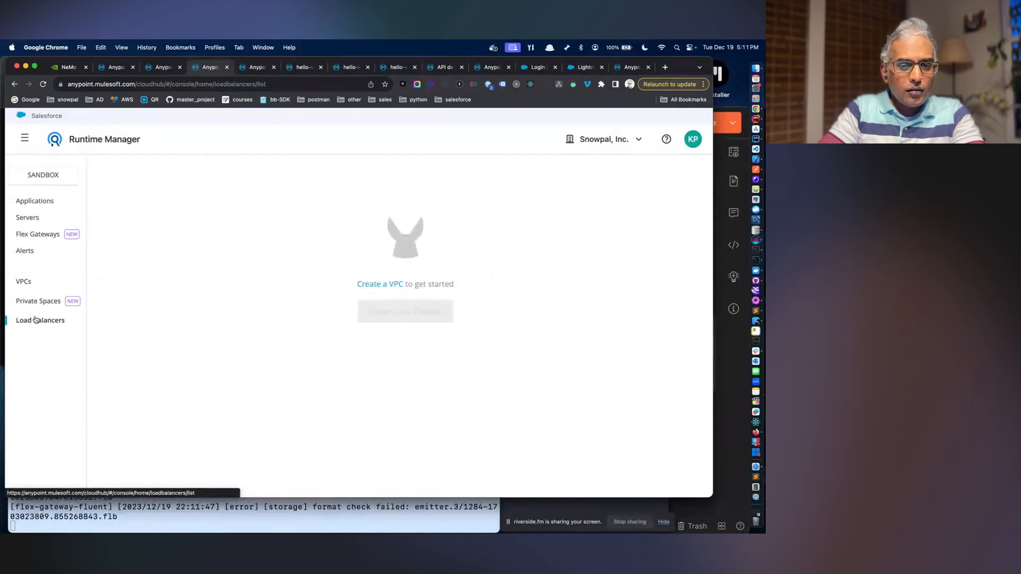
- Open the Servers page, read the Add Server instructions and close them without adding a server
left_click(35, 221)
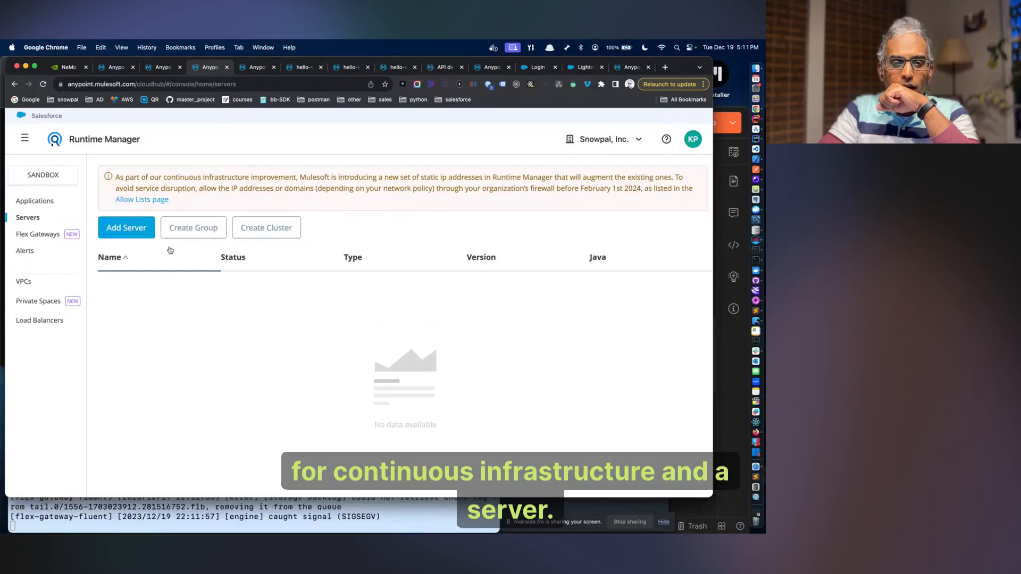
left_click(143, 230)
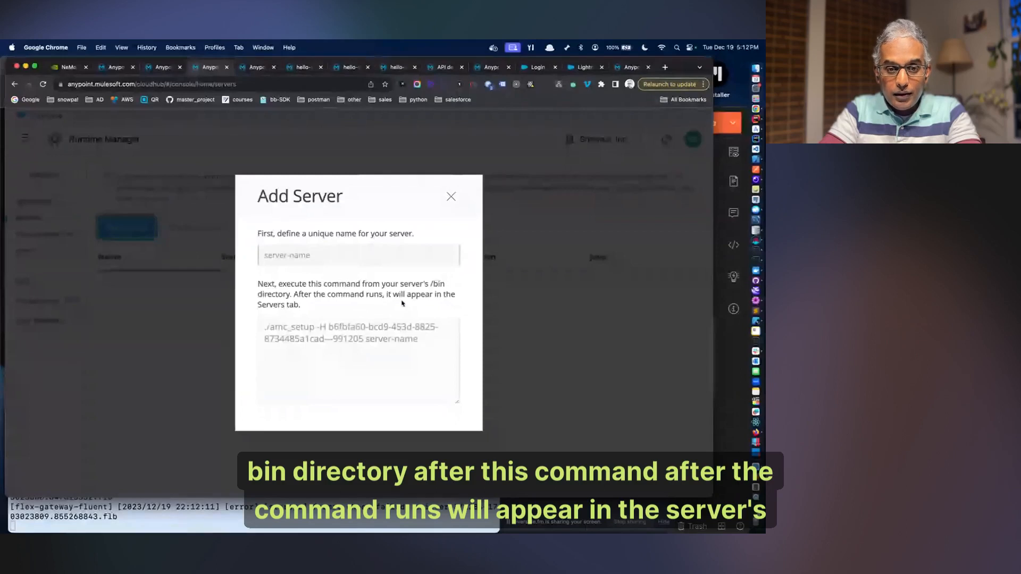
left_click(449, 199)
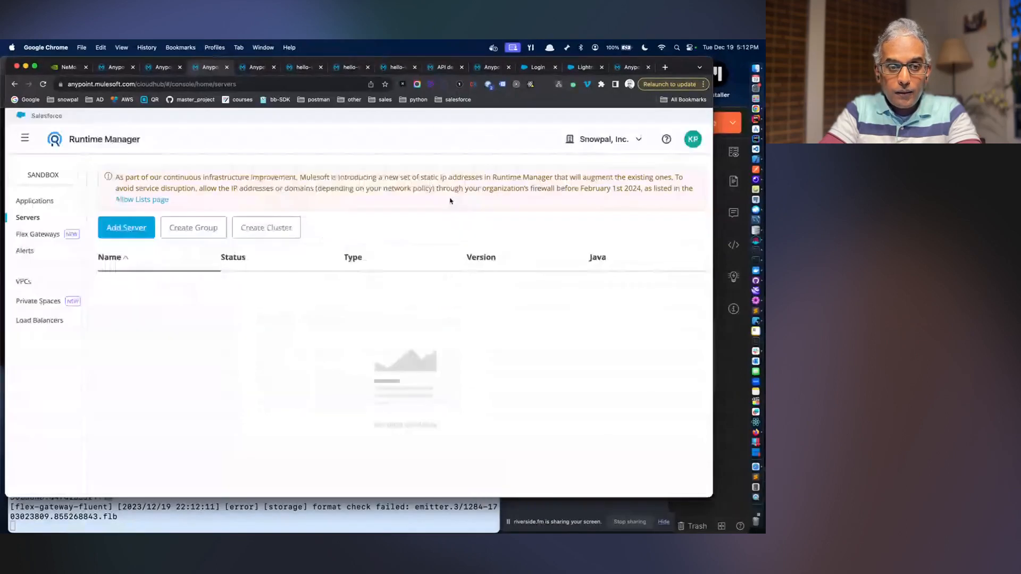
- Try to create a unicast cluster named "Snowpal Cluster A" without selecting any server
left_click(268, 228)
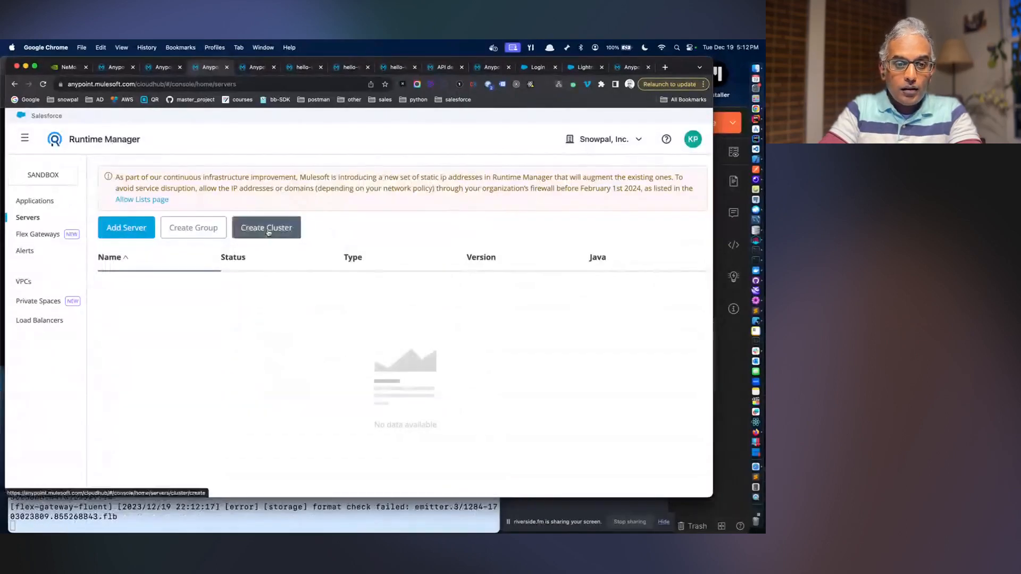
left_click(267, 229)
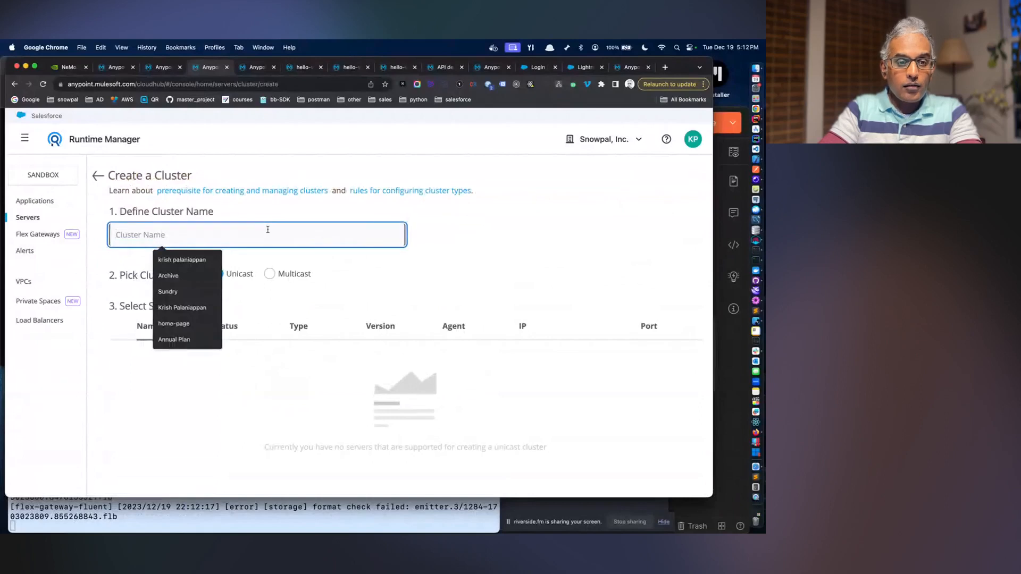
type("Snowpal ")
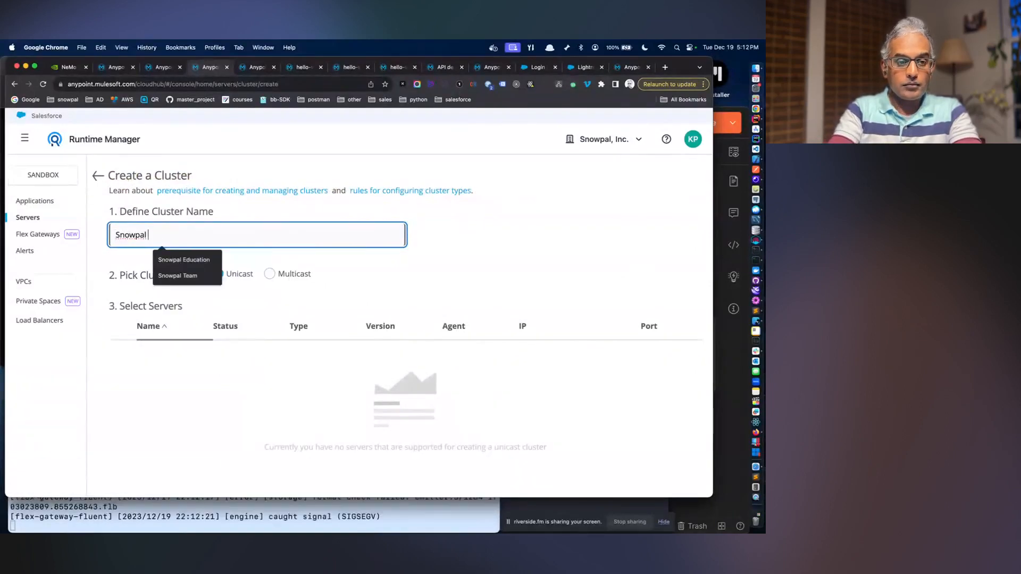
type("clust")
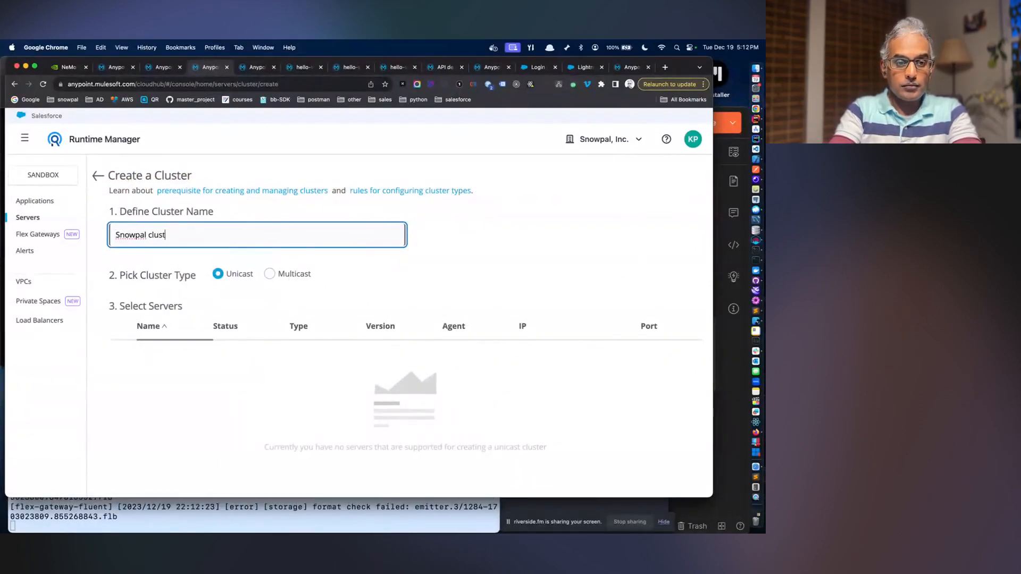
type("C")
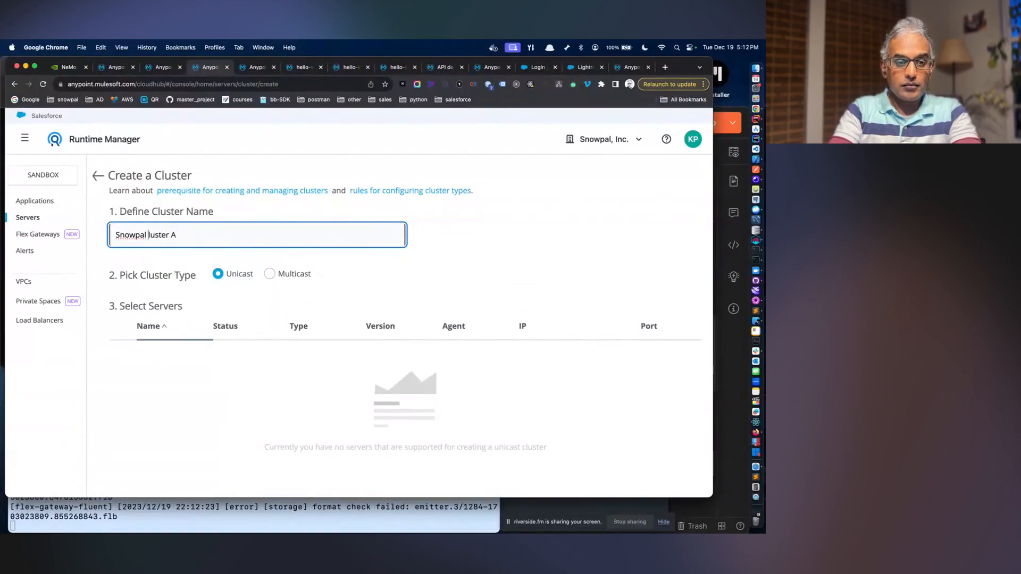
key("Delete")
scroll(329, 280, "down", 2)
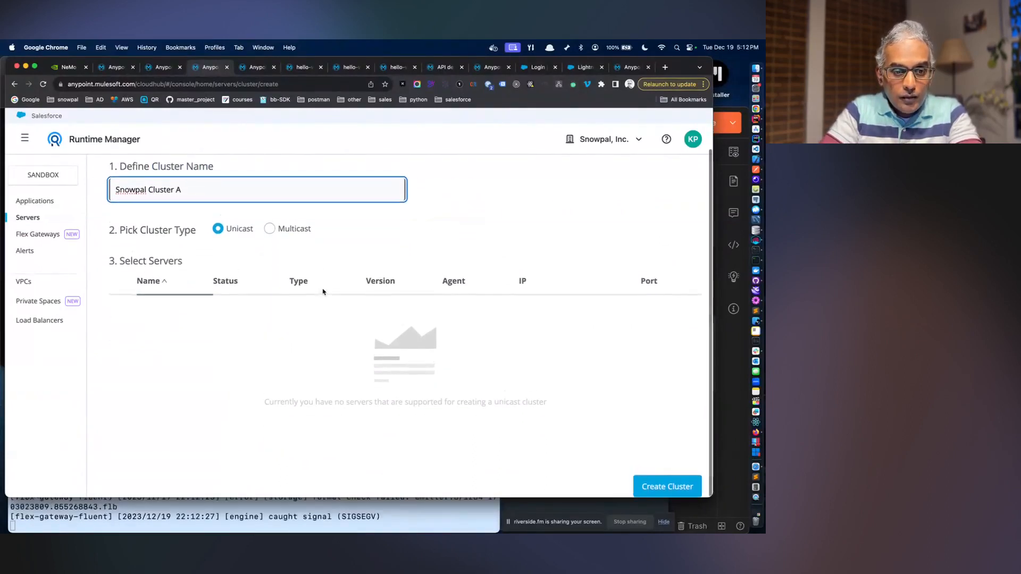
left_click(637, 485)
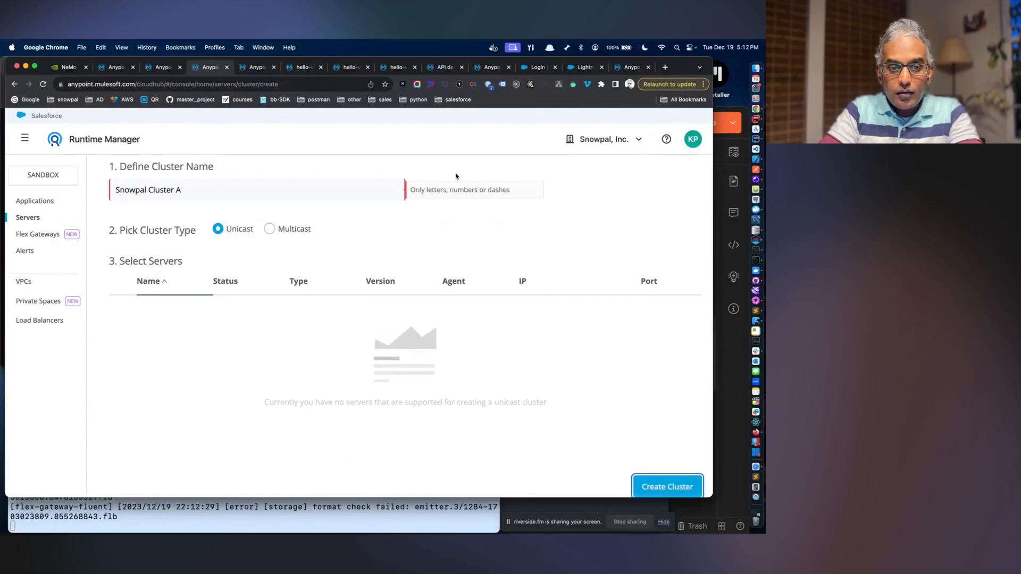
- Rename the new cluster "SnowpalClusterA", try to create it without a server, and return to the Servers page
scroll(455, 188, "up", 2)
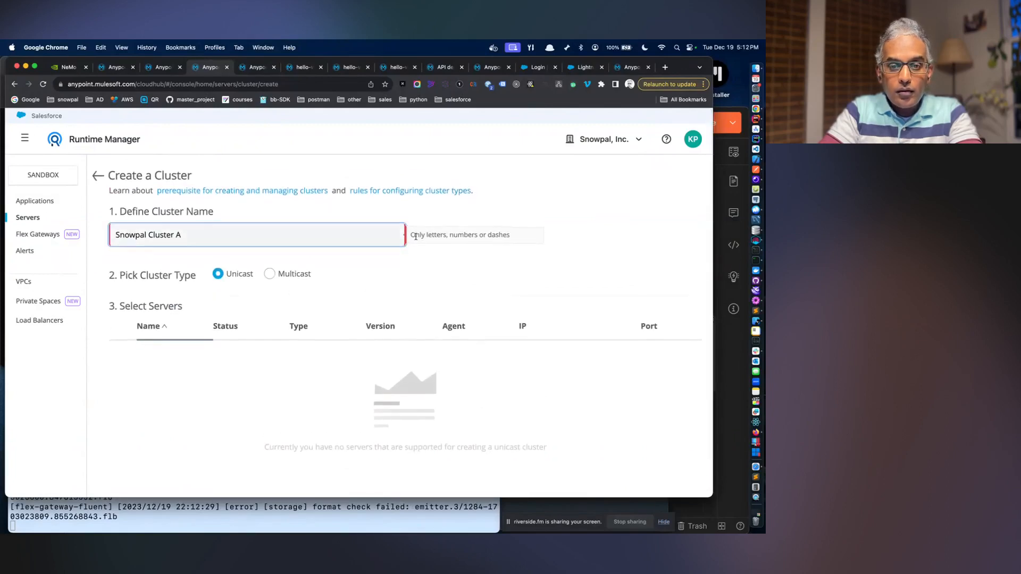
left_click(280, 238)
type("S")
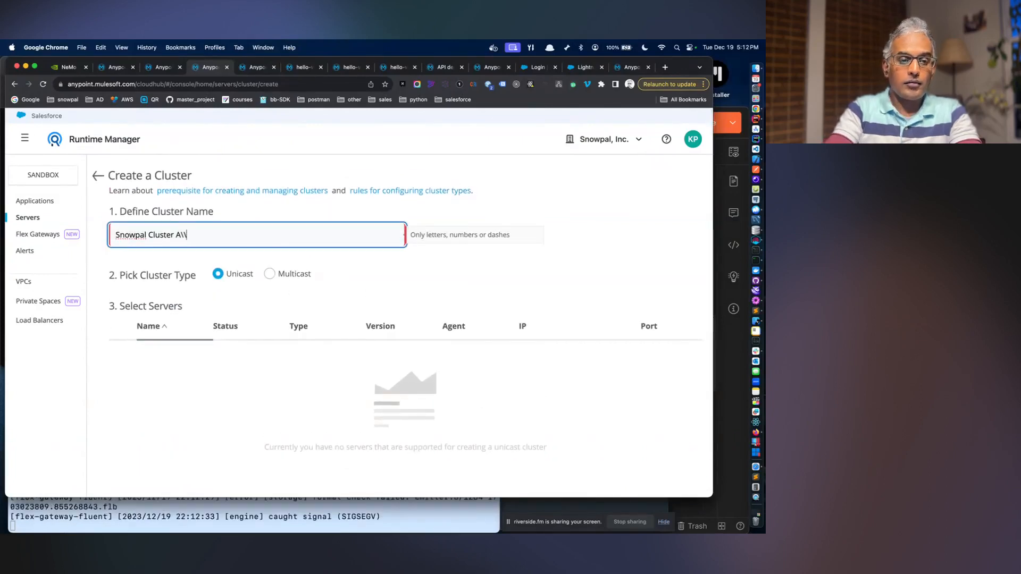
key("BackSpace")
key("BackSpace")
key("BackSpace")
key("BackSpace")
key("BackSpace")
key("BackSpace")
key("BackSpace")
key("BackSpace")
key("BackSpace")
key("BackSpace")
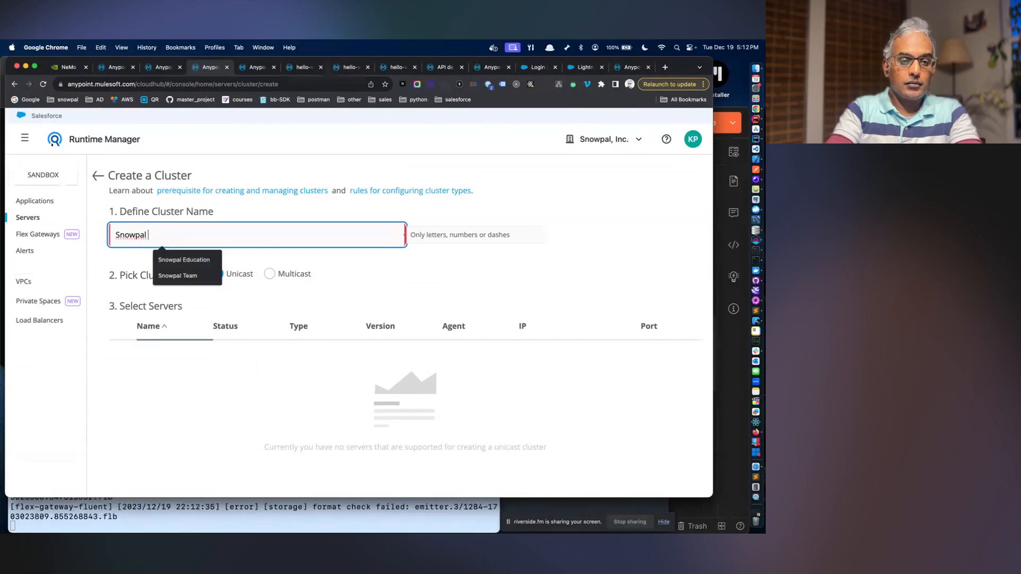
key("BackSpace")
type("c")
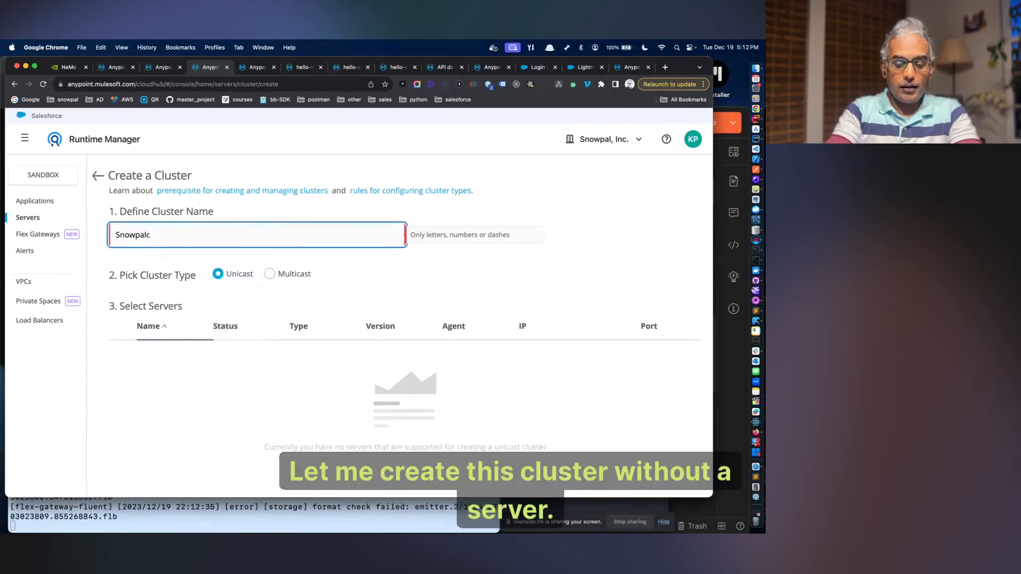
type("lusteer")
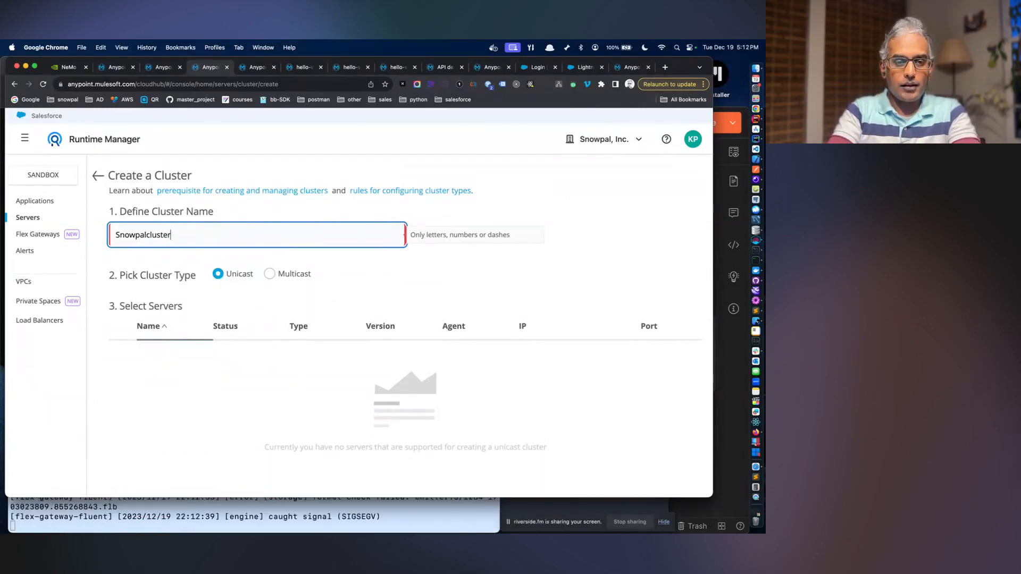
key("Left")
key("Left")
key("Left")
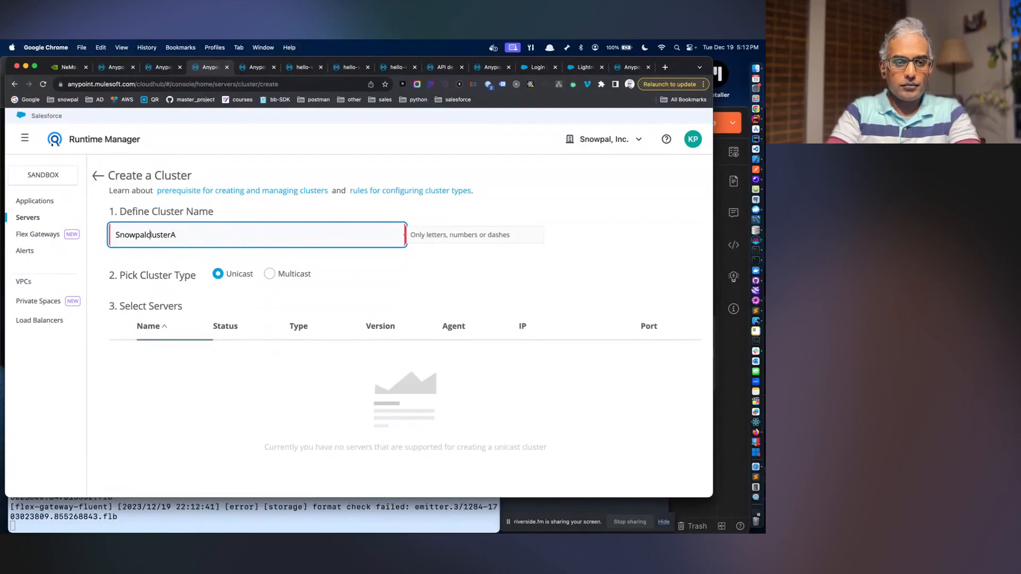
key("BackSpace")
type("C")
scroll(322, 246, "down", 2)
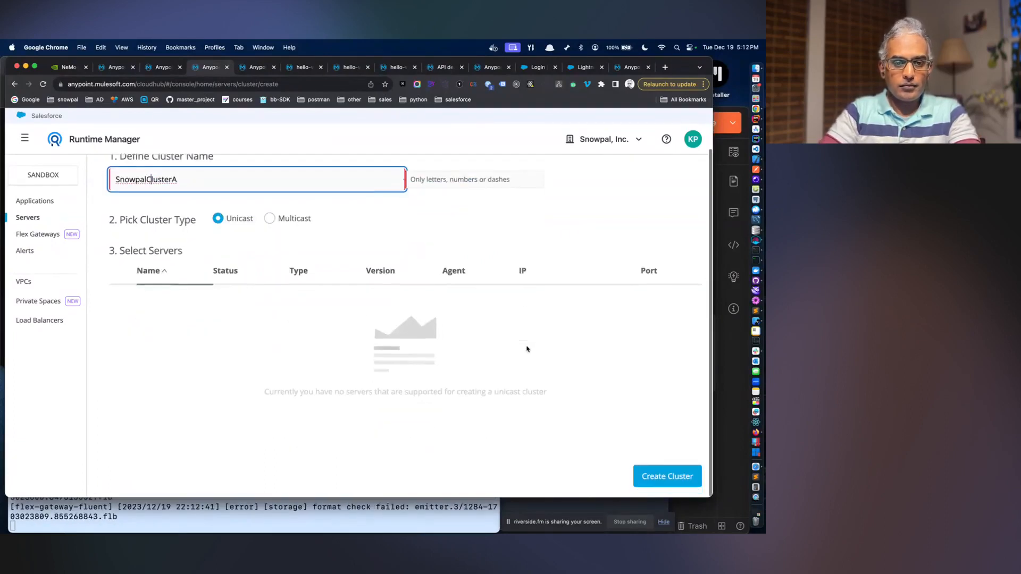
left_click(656, 487)
scroll(647, 352, "up", 2)
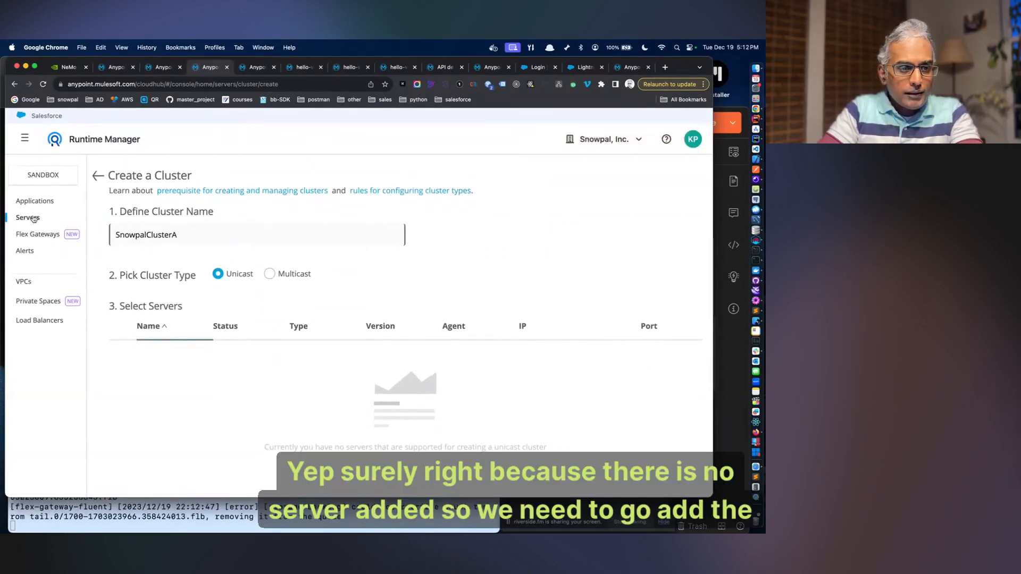
left_click(99, 175)
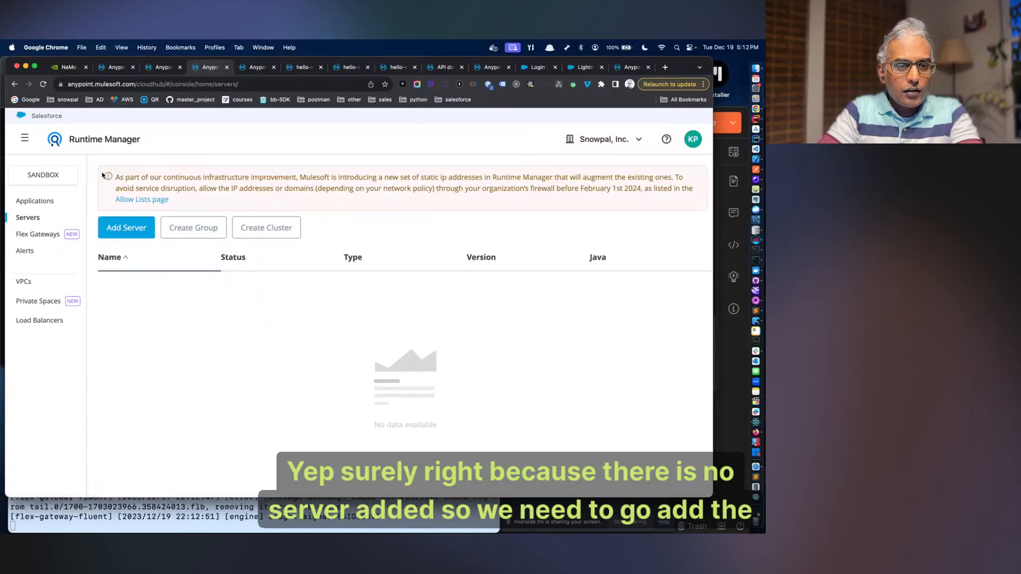
- Name a new server "snowpal-server" in Runtime Manager and copy its generated amc_setup command
left_click(120, 228)
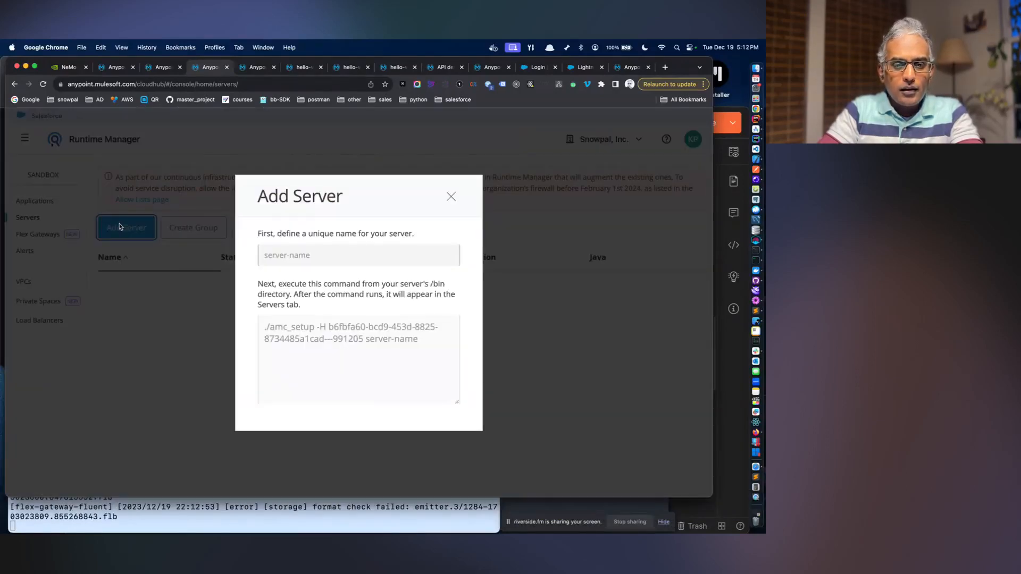
left_click(286, 255)
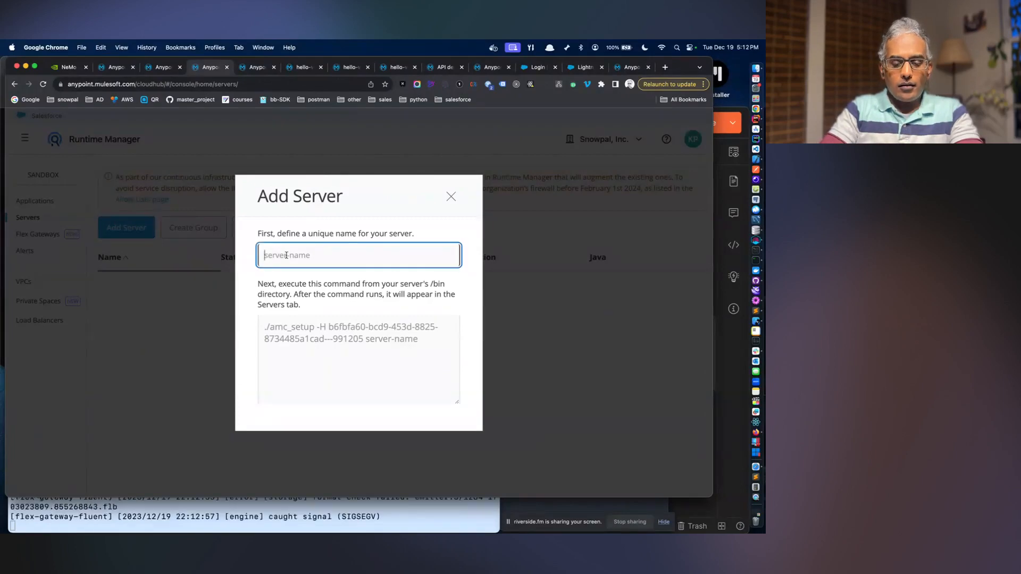
type("snowpal-serve")
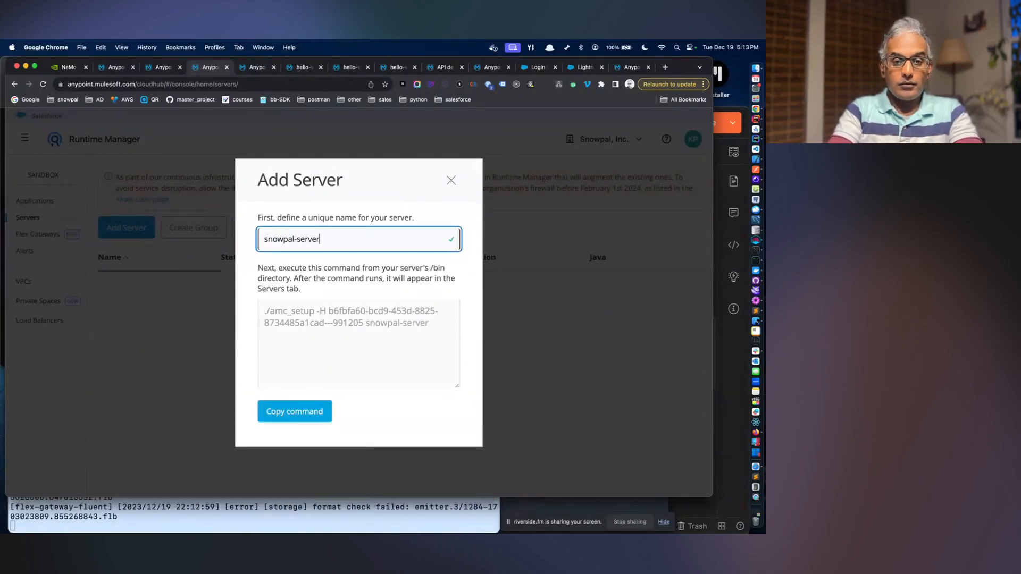
type("r")
left_click(318, 412)
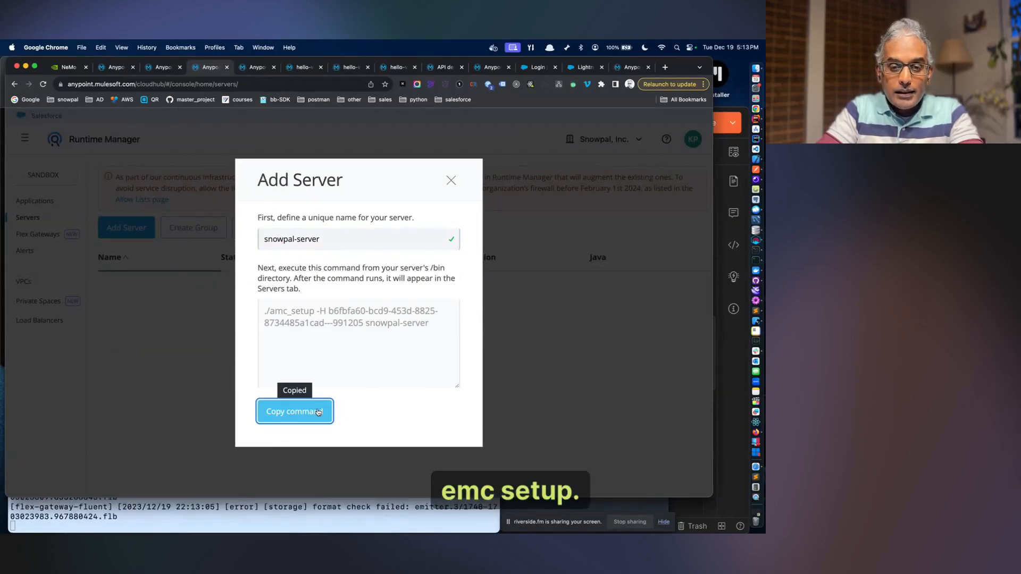
- Search the web for "amc_setup command" in a new browser tab
key("super+t")
type("amc+s")
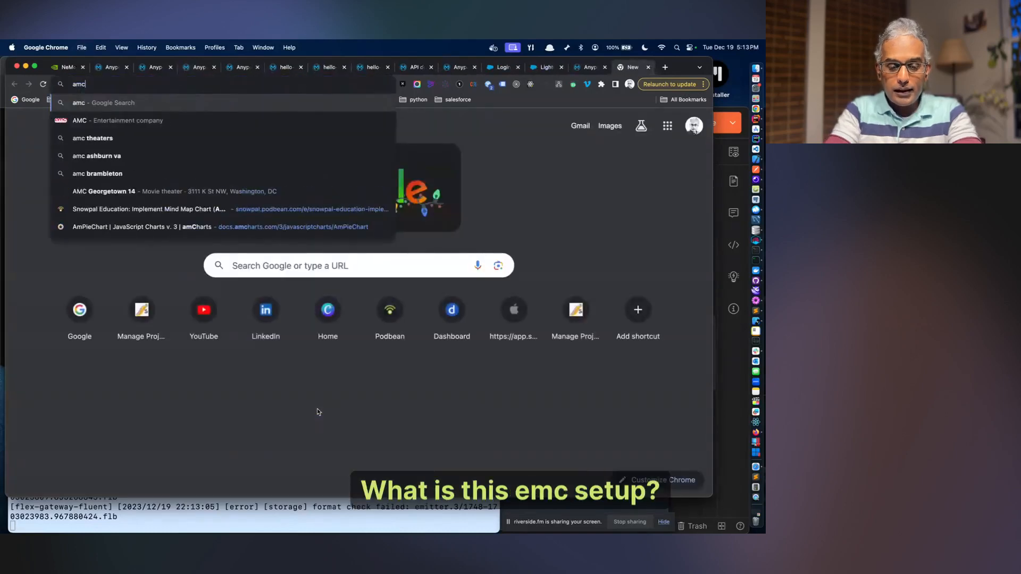
key("BackSpace")
key("BackSpace")
type("-se")
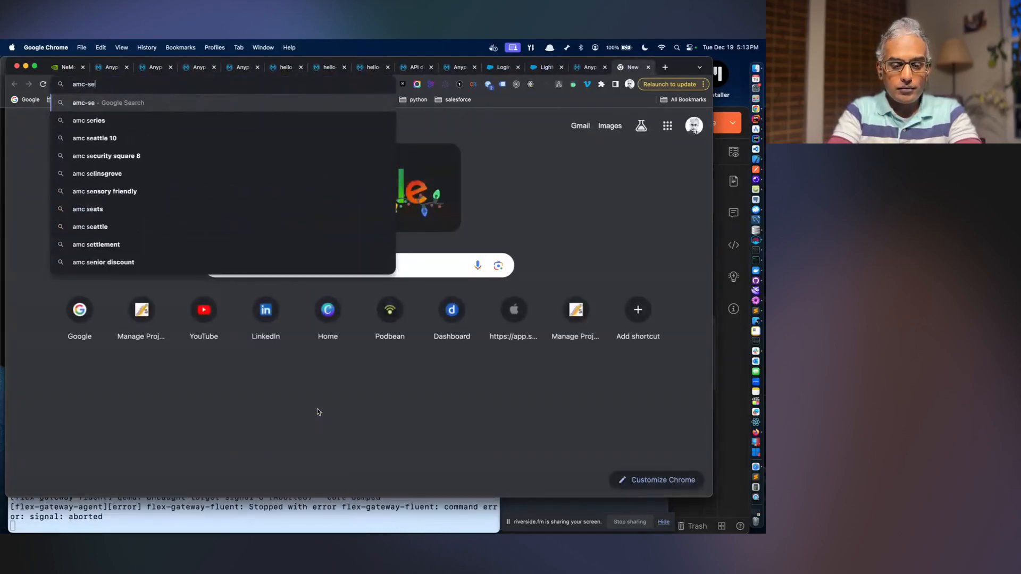
key("BackSpace")
key("BackSpace")
type("_set")
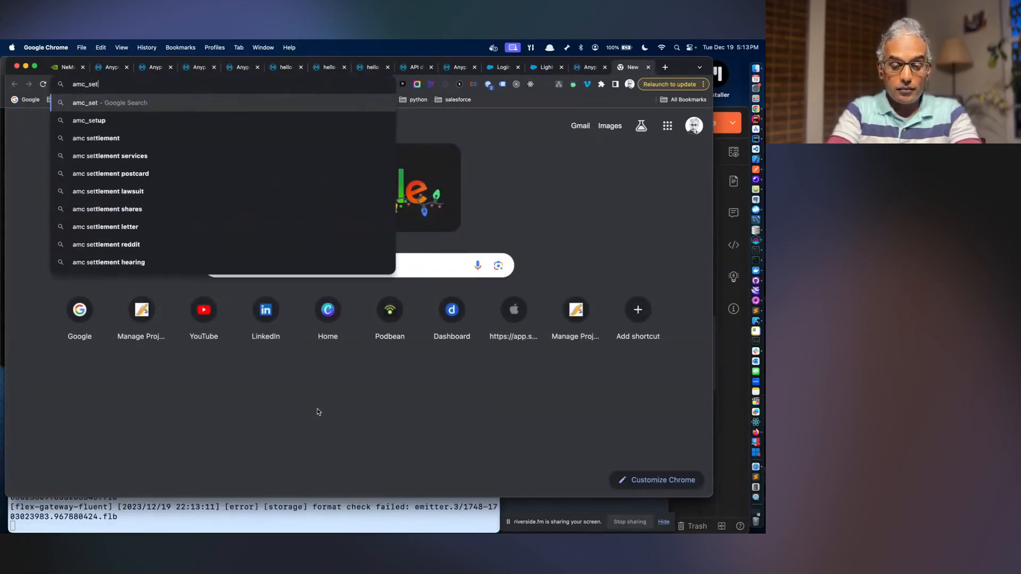
type("up command")
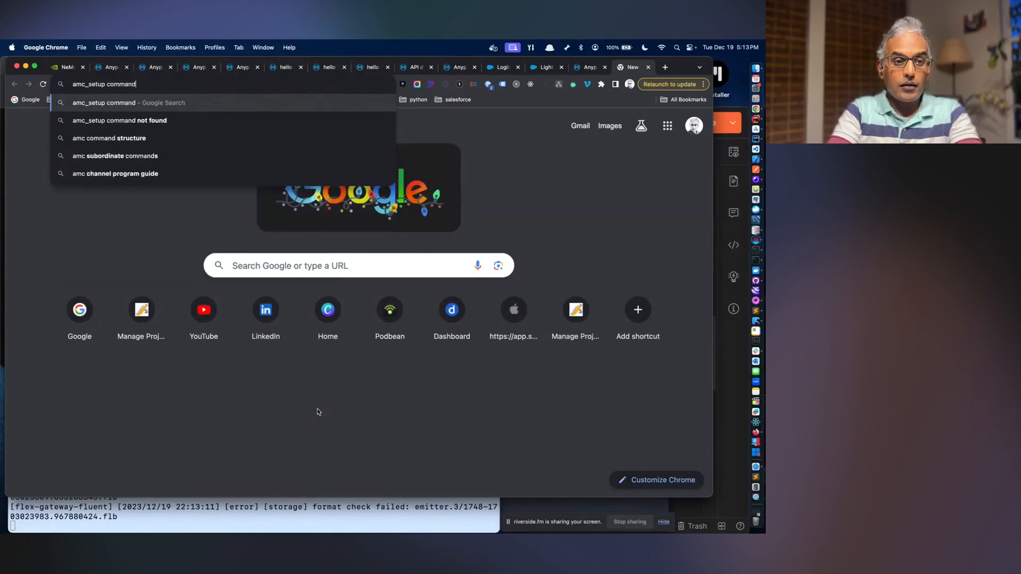
key("Return")
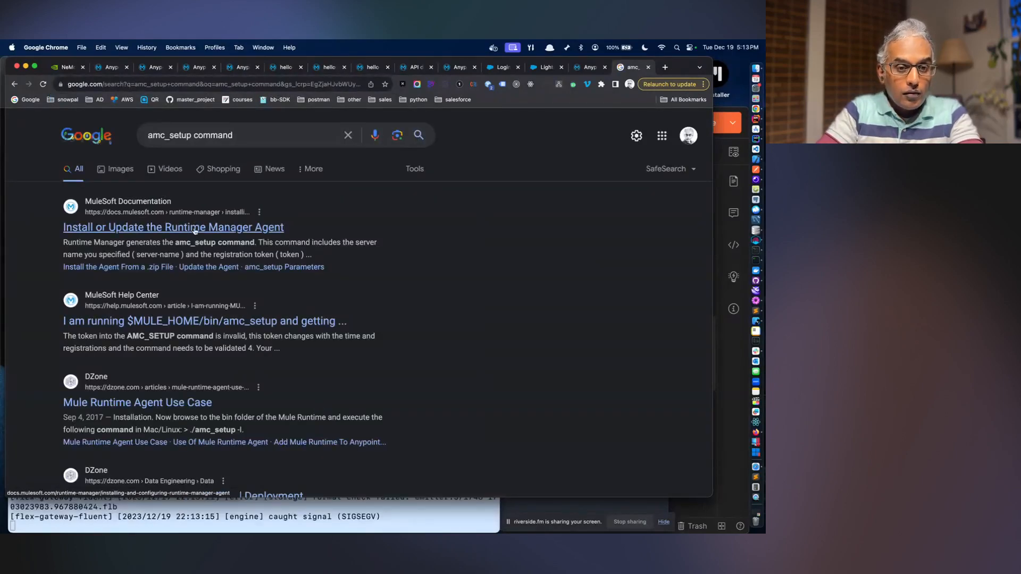
- Open the MuleSoft article "Install or Update the Runtime Manager Agent" and read down to installing the agent from a Mule installation
left_click(194, 228)
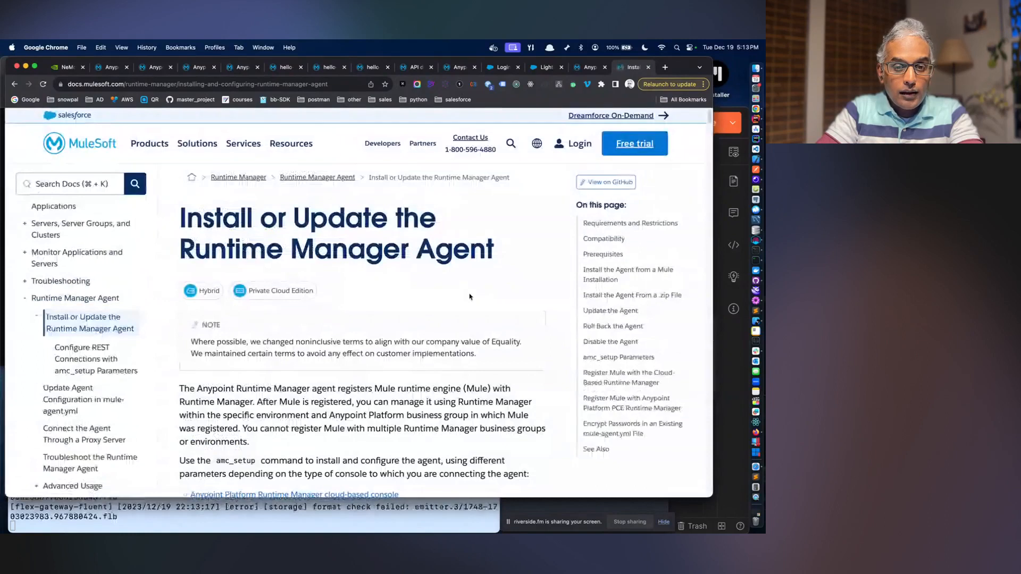
scroll(469, 296, "down", 4)
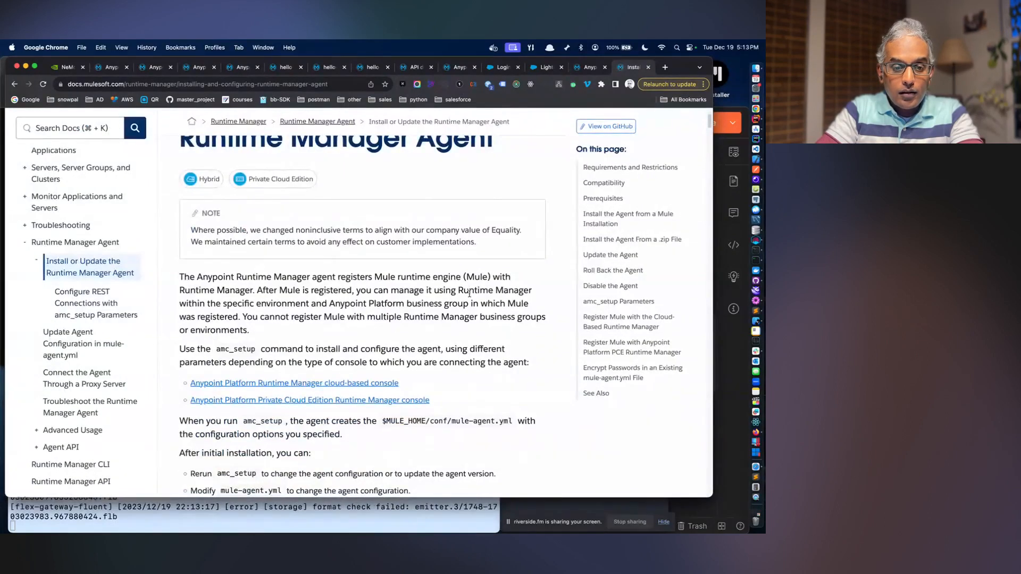
scroll(469, 296, "down", 3)
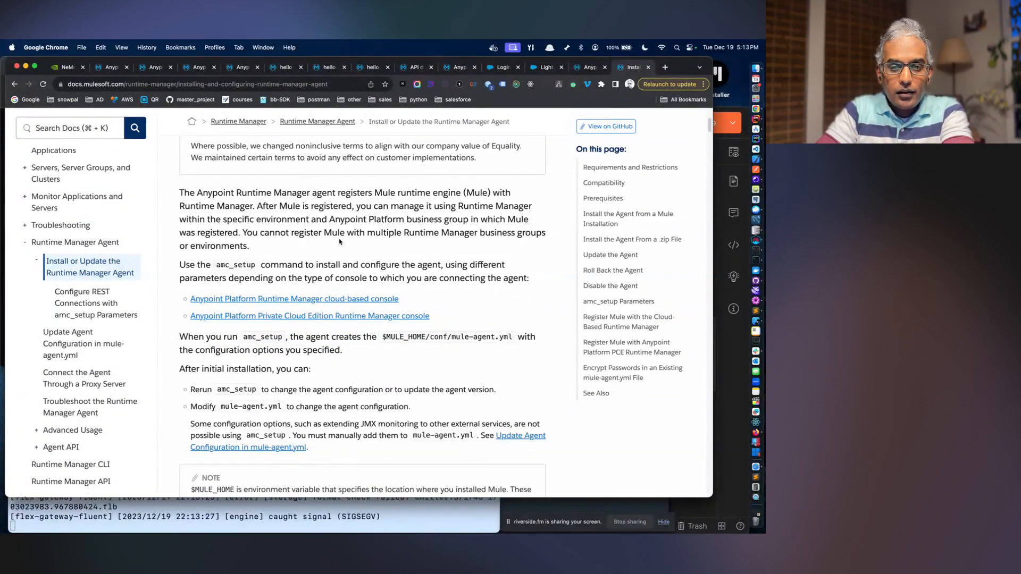
scroll(339, 242, "down", 3)
scroll(340, 241, "down", 10)
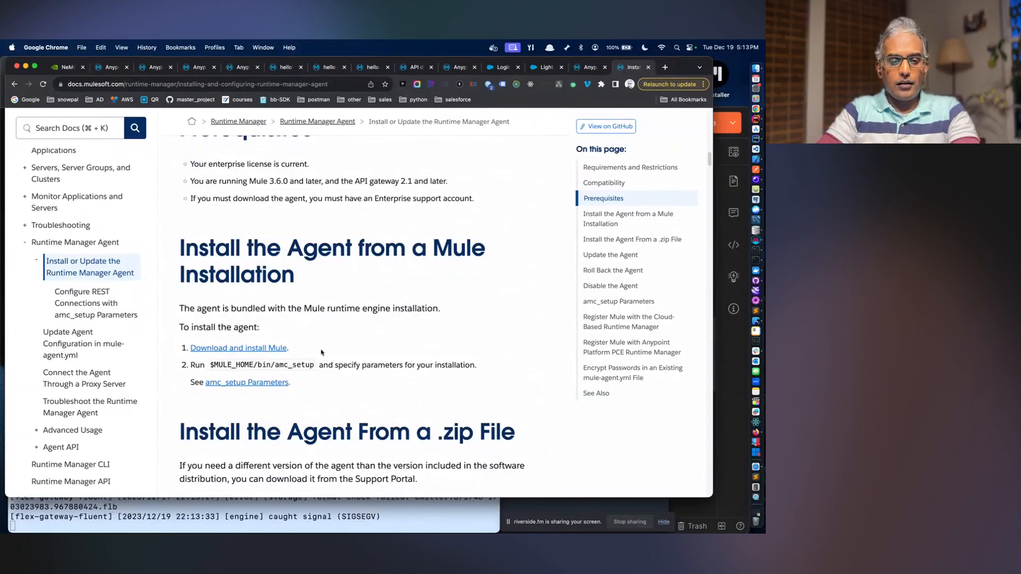
- Read the linked Mule download and installation instructions, then return to the agent article and highlight the bin/amc_setup path
left_click(284, 348)
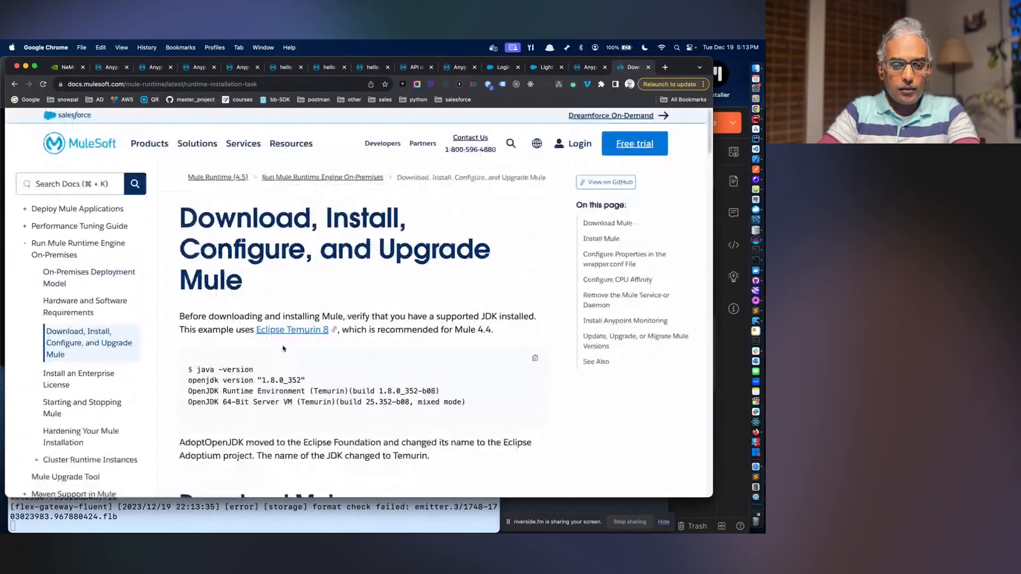
scroll(283, 348, "down", 5)
scroll(283, 349, "down", 3)
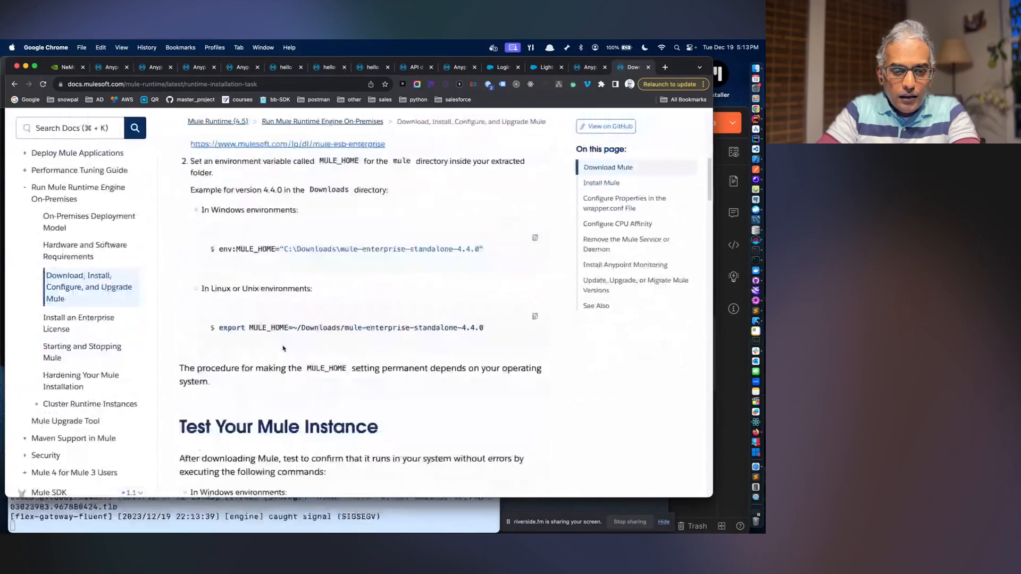
scroll(283, 349, "down", 3)
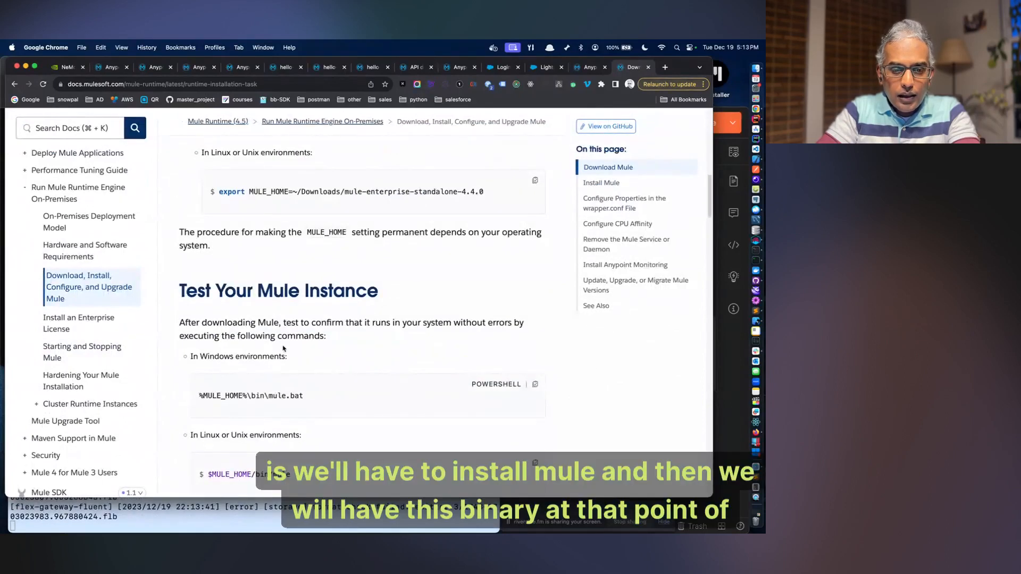
left_click(14, 84)
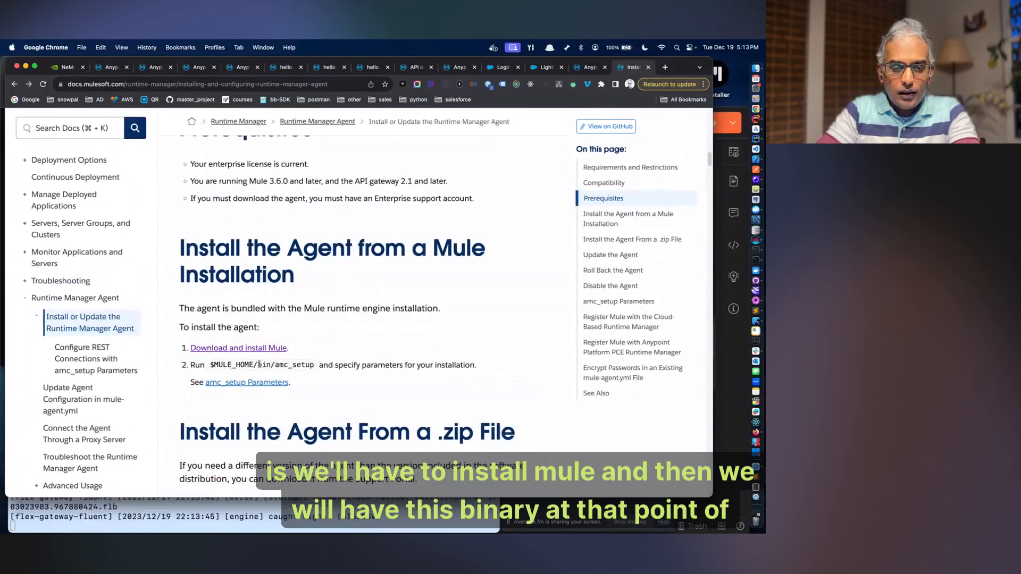
left_click_drag(257, 365, 295, 365)
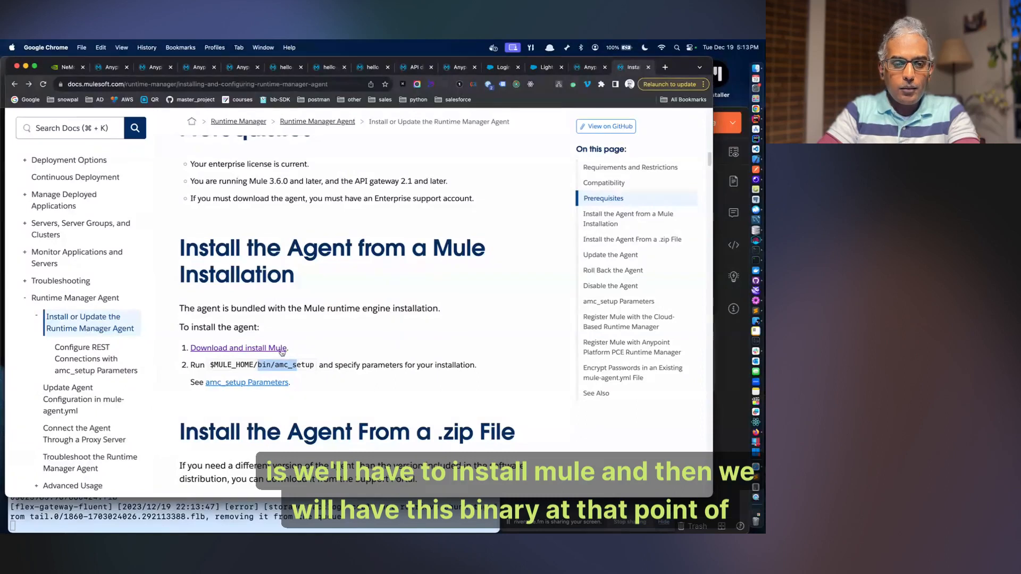
- Reopen the Mule installation instructions and view the linked mule-esb-enterprise download page in a new browser tab
left_click(282, 348)
scroll(280, 346, "down", 7)
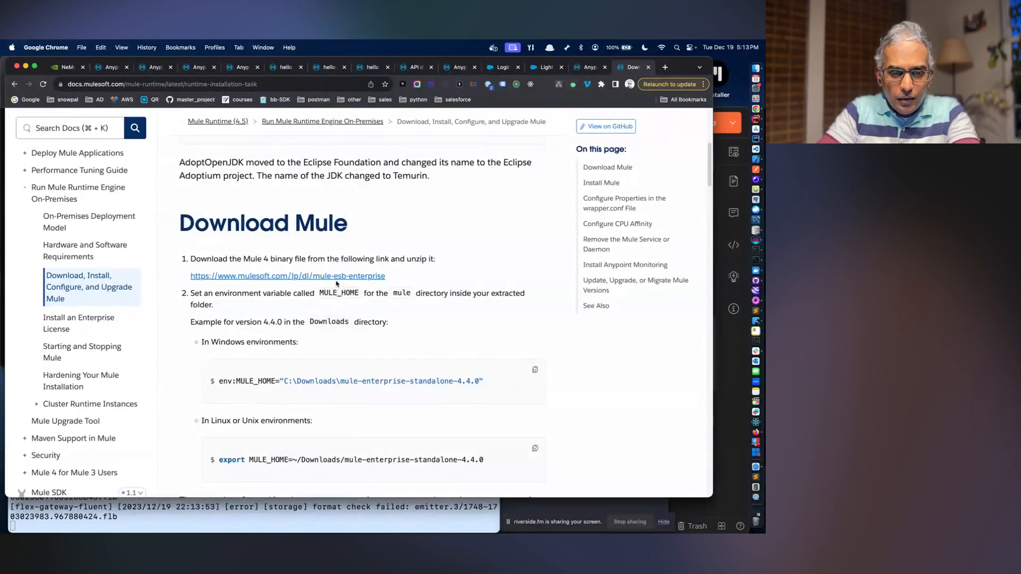
right_click(340, 277)
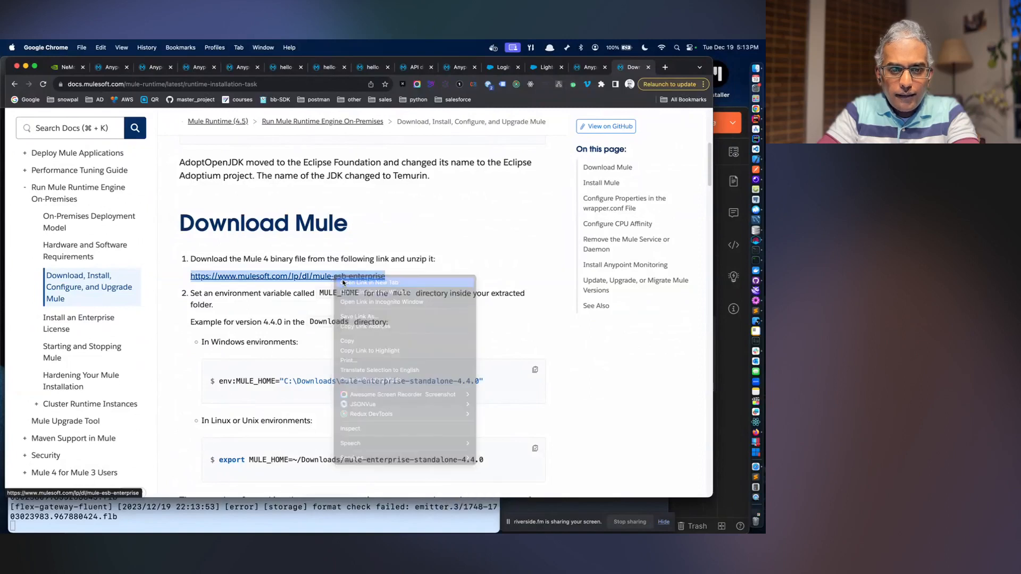
left_click(343, 282)
left_click(633, 69)
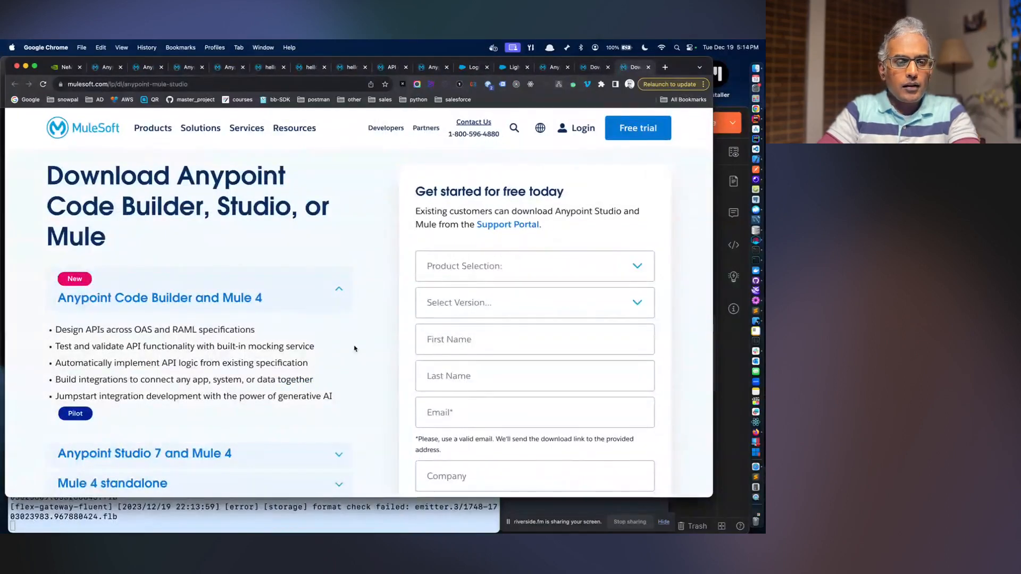
- Return to the Mule installation instructions and review how to set the MULE_HOME environment variable
left_click(595, 68)
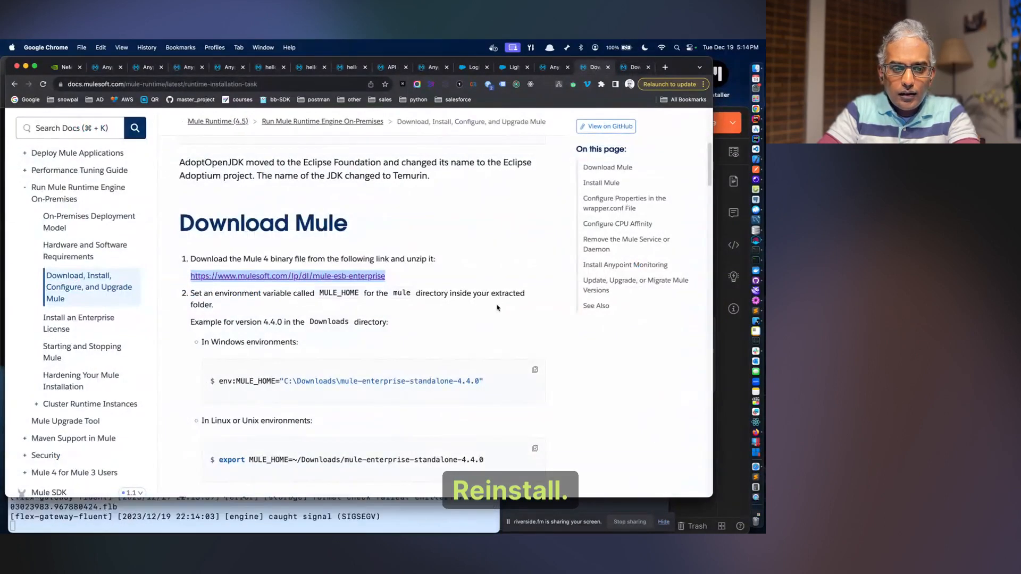
scroll(497, 308, "down", 5)
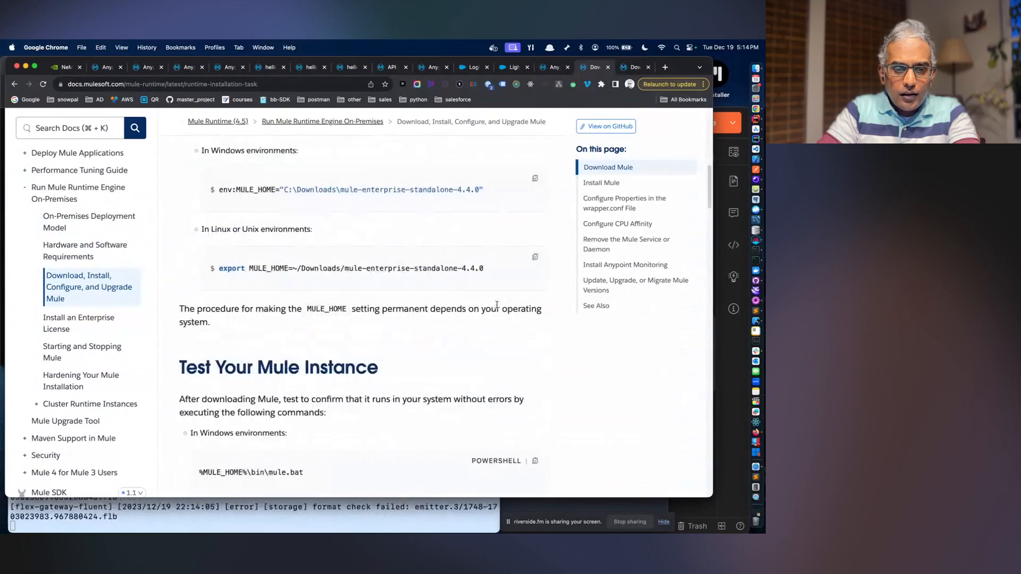
scroll(497, 306, "up", 2)
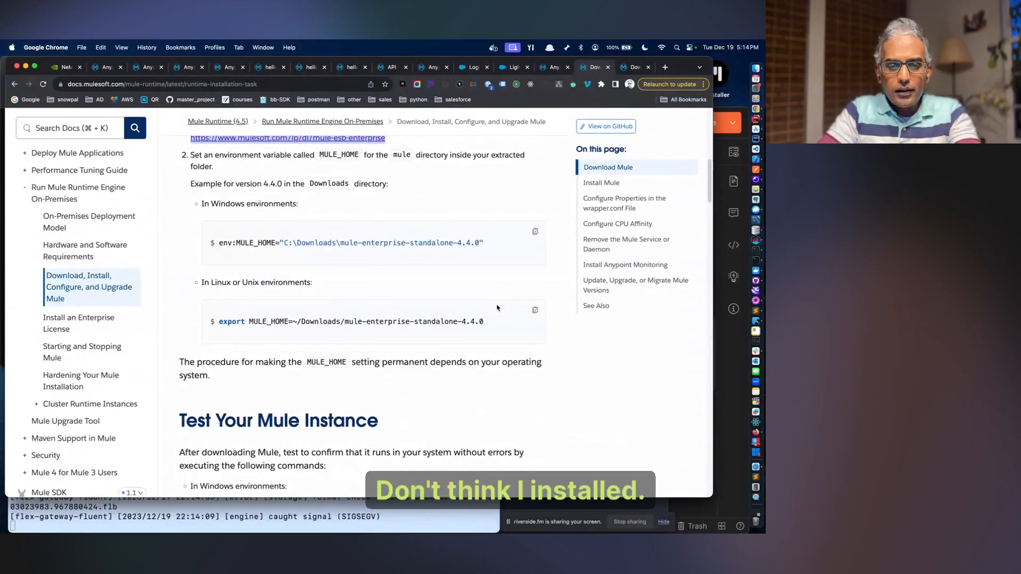
- Switch to Terminal, open a new tab and try to look up the contents of ~/Downloads with ls
left_click(402, 523)
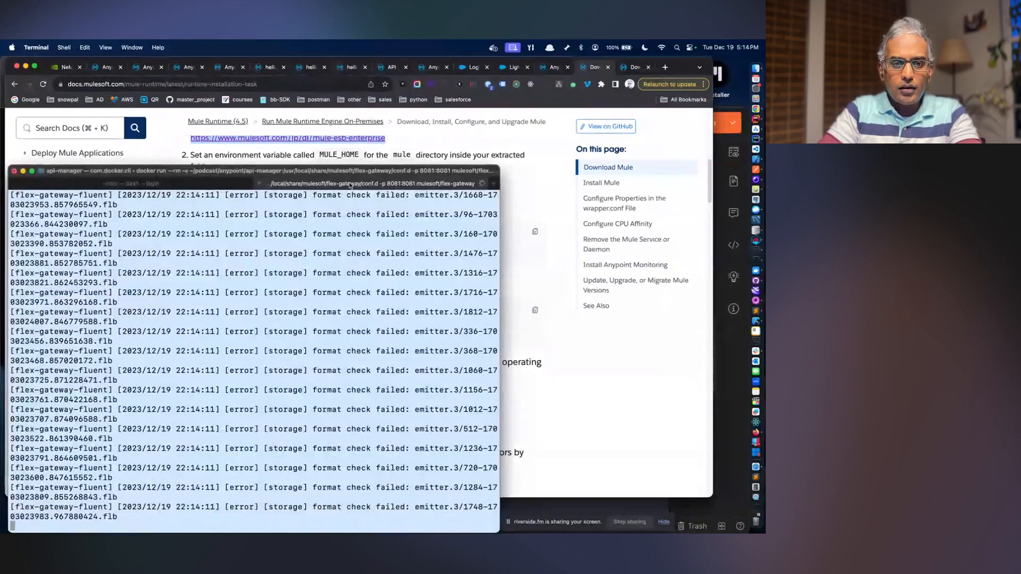
key("super+t")
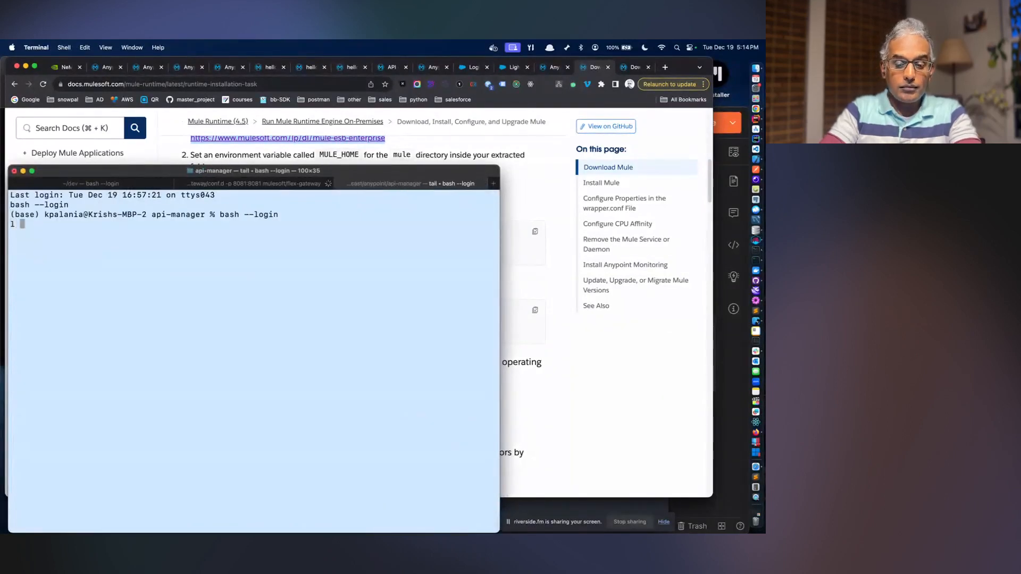
type("ls ~/D")
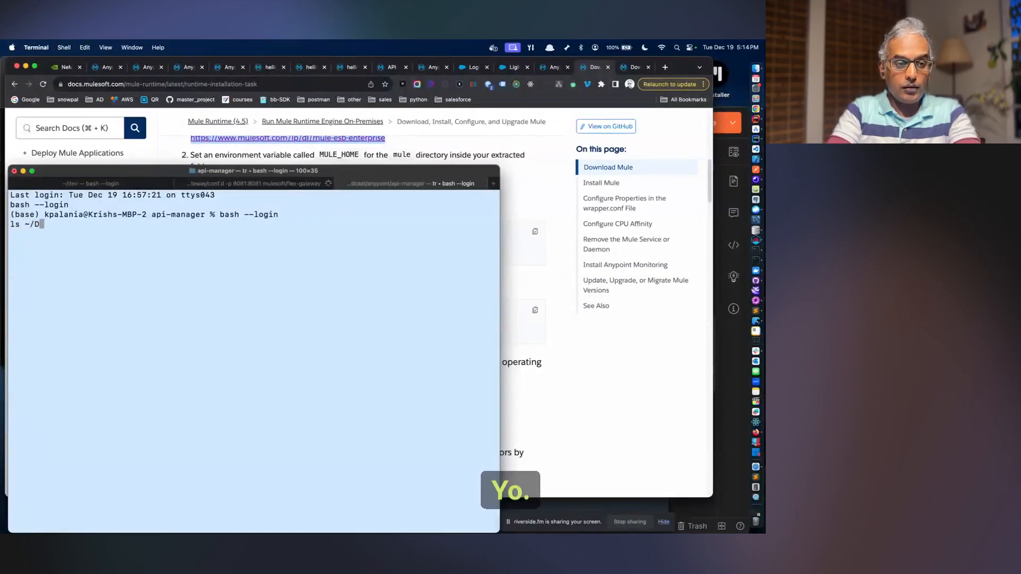
type("ownalds")
key("BackSpace")
key("BackSpace")
key("BackSpace")
key("BackSpace")
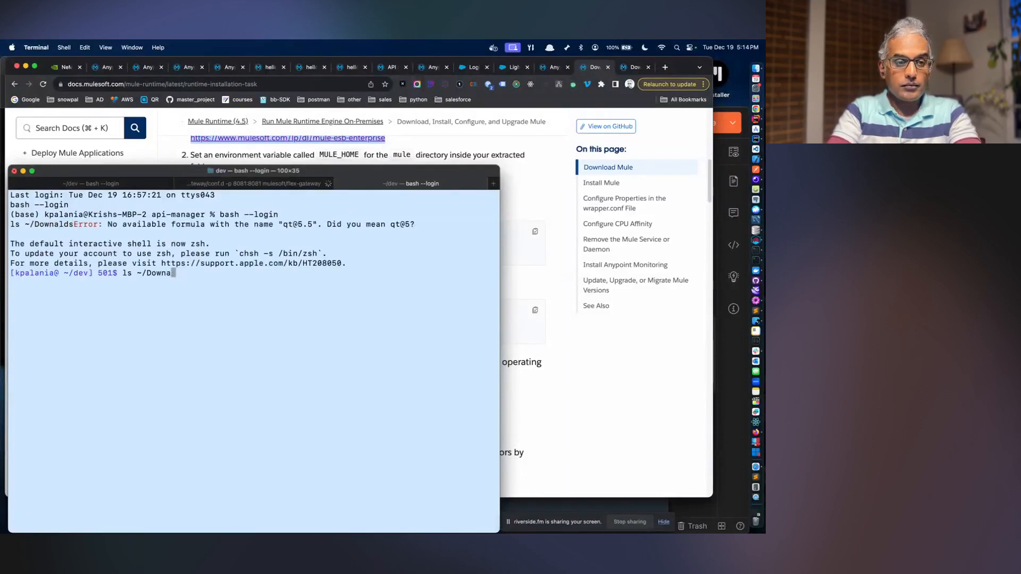
type("loda")
key("BackSpace")
key("BackSpace")
type("ads.")
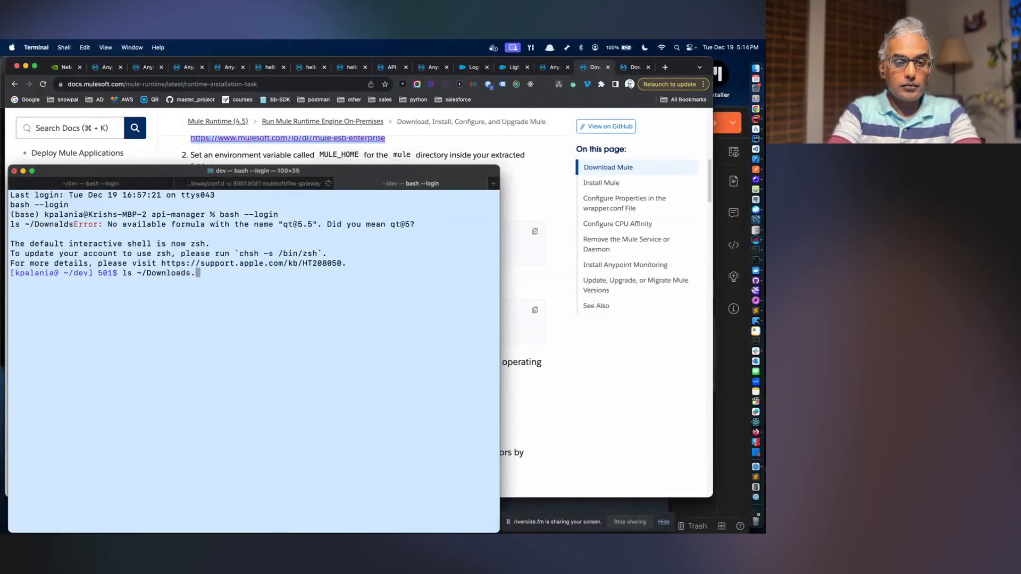
type("/Mju")
key("BackSpace")
type("u")
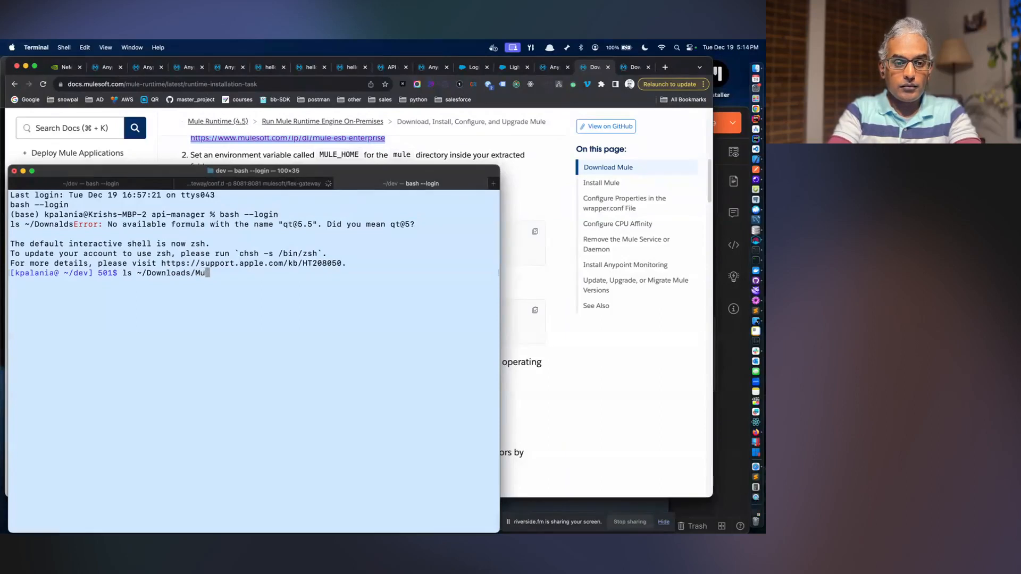
key("BackSpace")
key("BackSpace")
key("Tab")
key("Tab")
key("super+Tab")
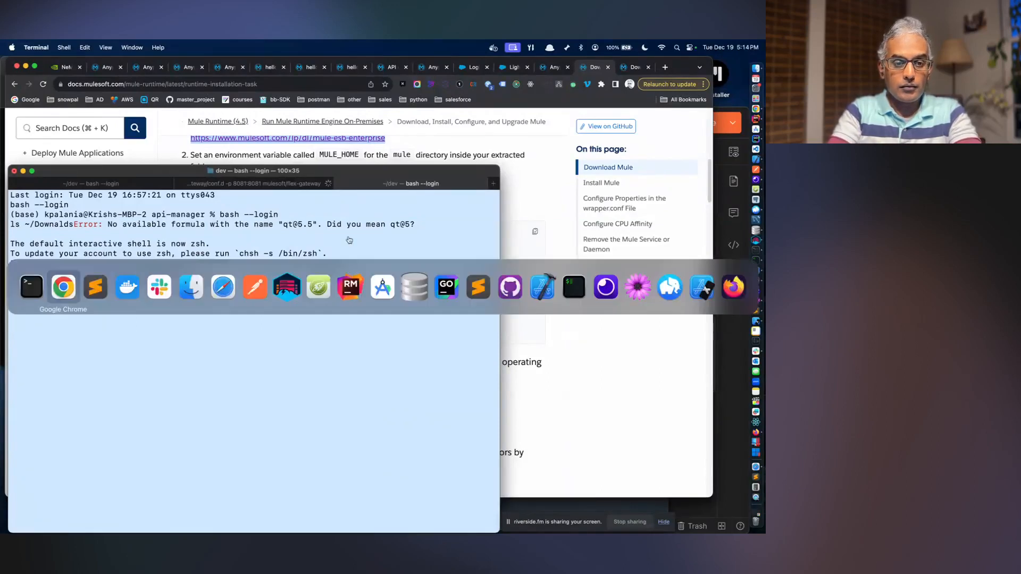
key("super+Tab")
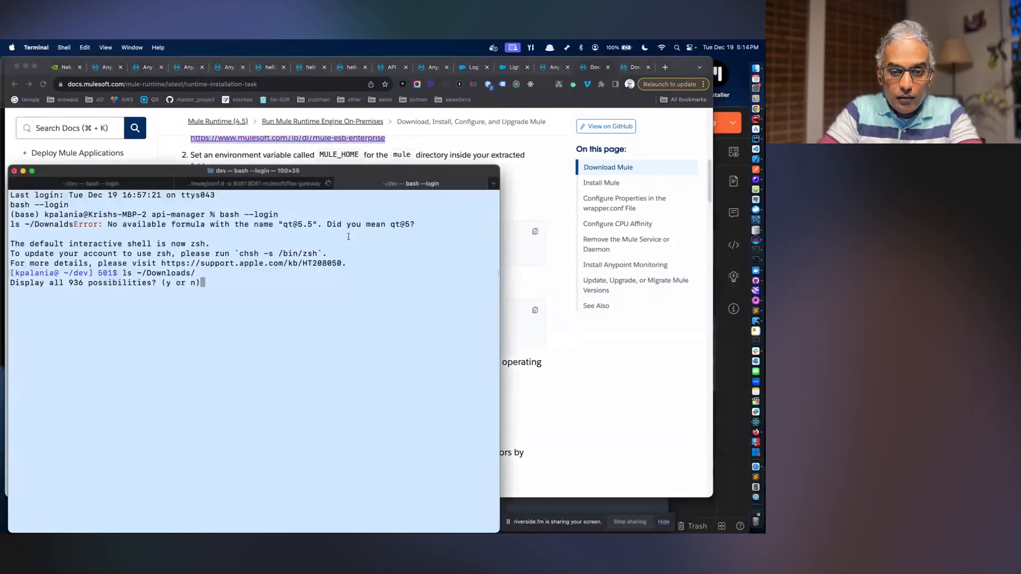
key("ctrl+c")
- Dismiss the full listing and look in ~/Downloads for entries beginning with "mu" using ls
key("Up")
key("Up")
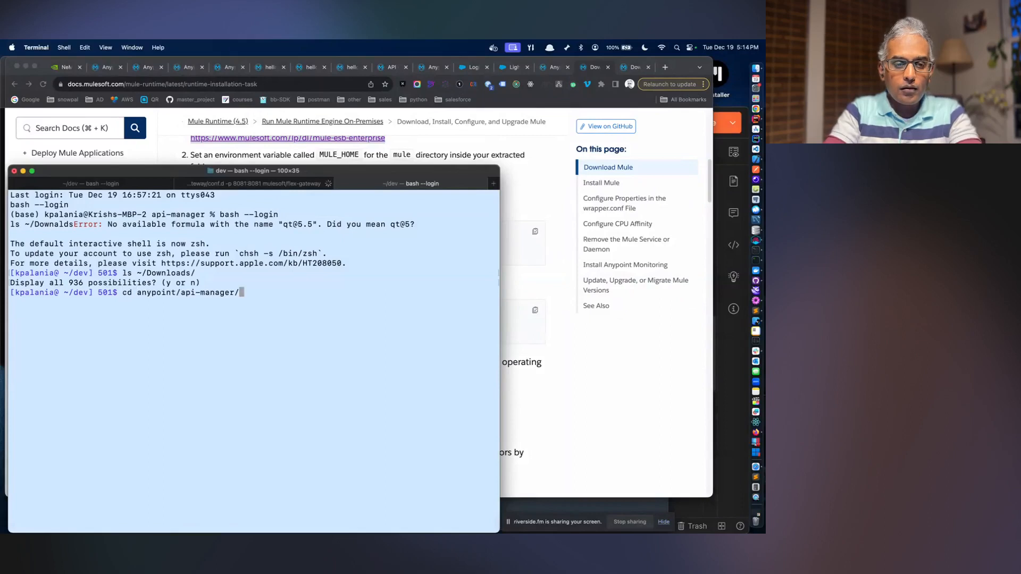
key("Down")
type("~")
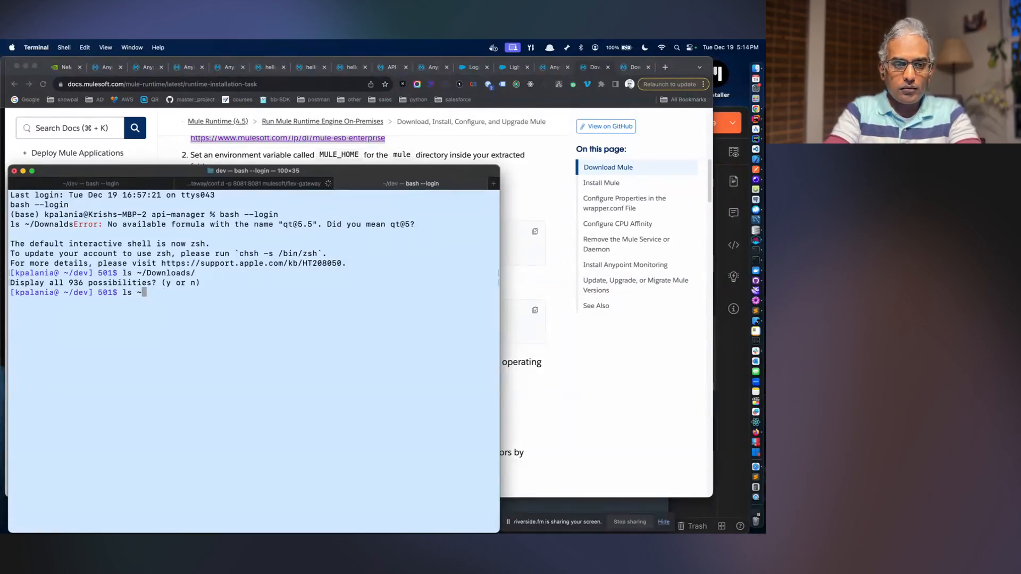
type("!//Downloads/mu")
key("Tab")
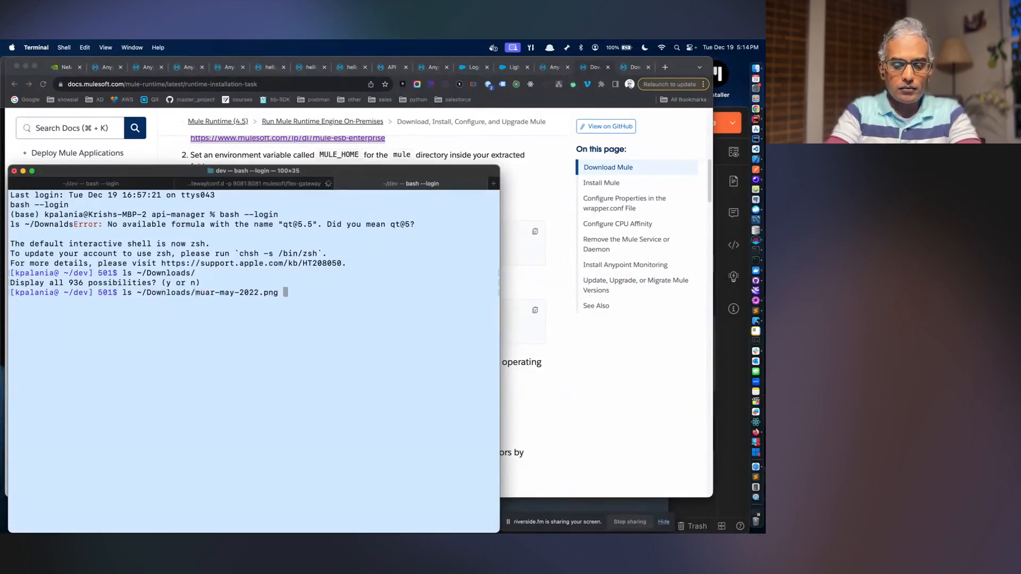
key("Return")
- Switch to the browser's MuleSoft download page and expand the Mule 4 standalone description
key("super+Tab")
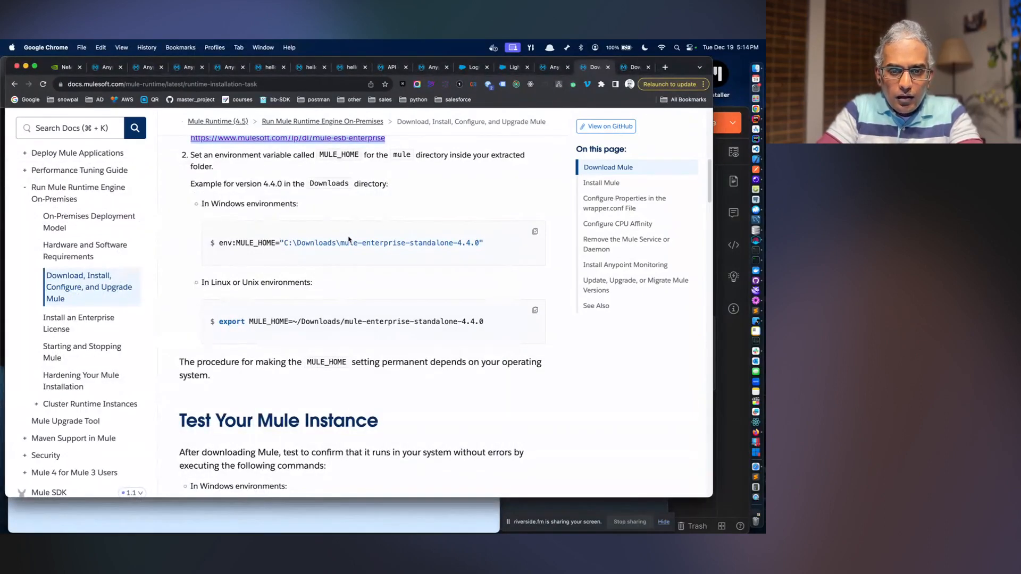
key("ctrl+Tab")
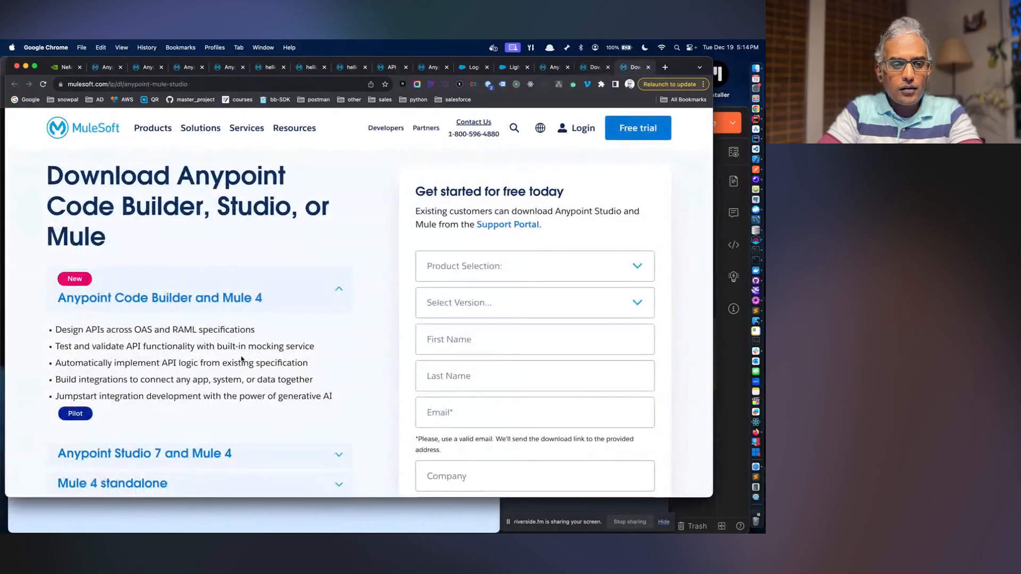
scroll(242, 359, "down", 5)
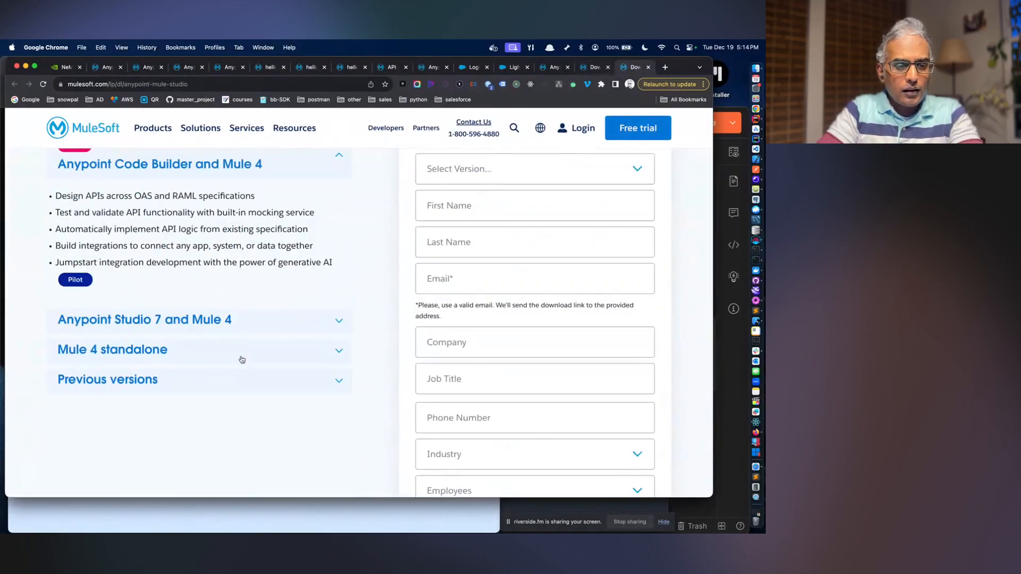
left_click(242, 360)
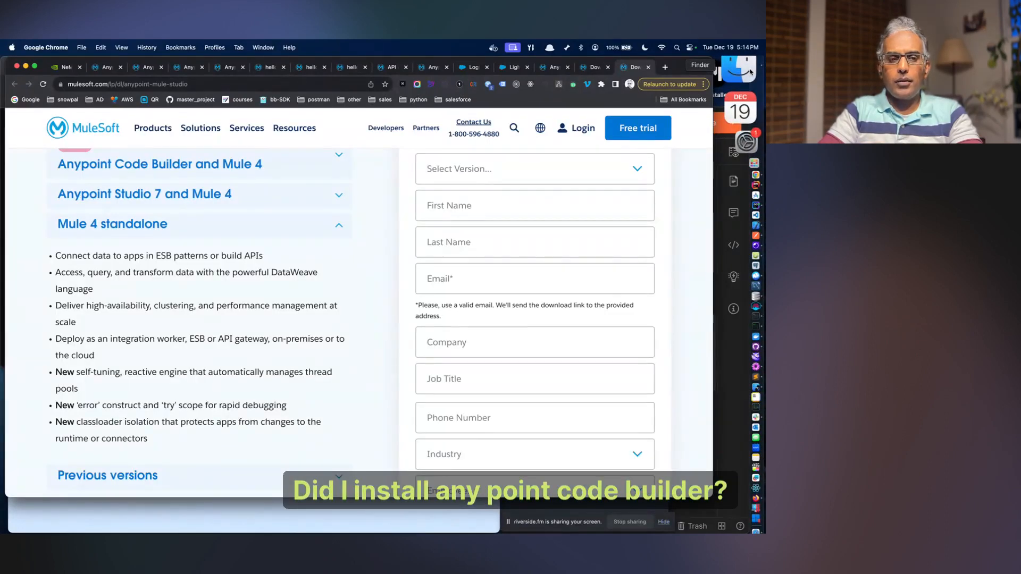
- Open the Downloads folder in Finder and look through its files for a Mule or Anypoint download
left_click(739, 69)
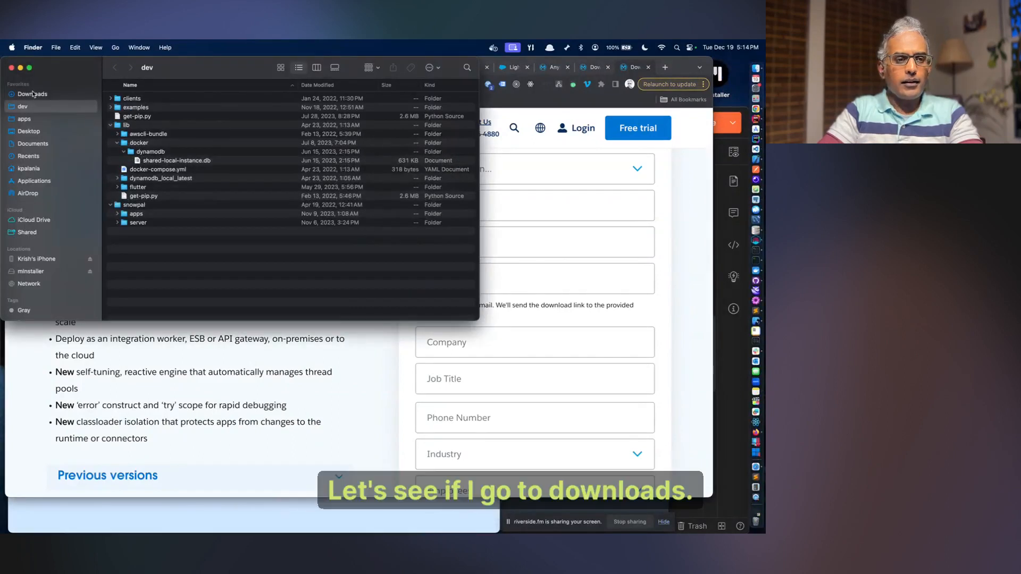
left_click(33, 94)
scroll(158, 138, "down", 3)
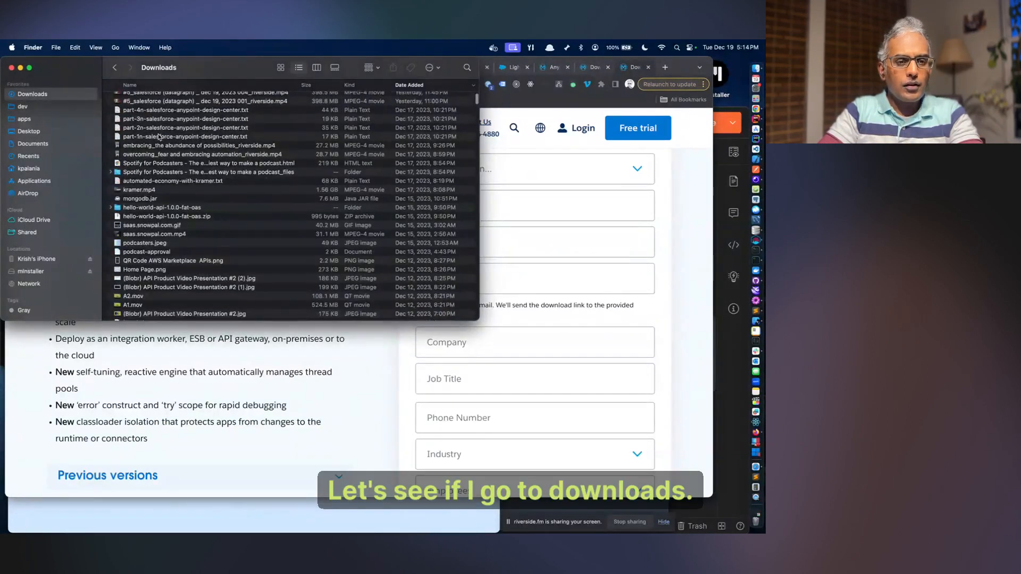
scroll(159, 137, "down", 2)
scroll(159, 137, "down", 5)
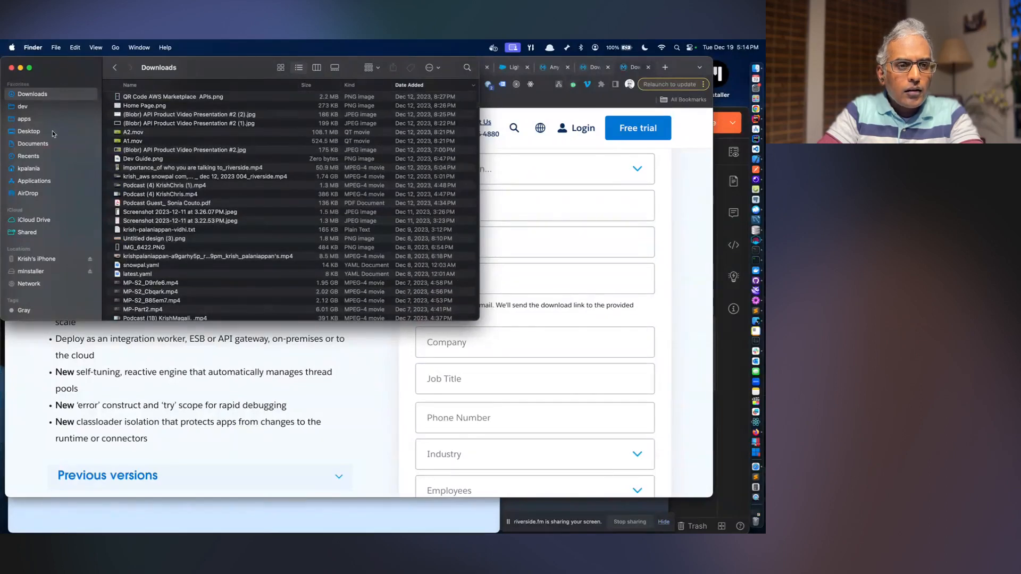
scroll(139, 175, "down", 5)
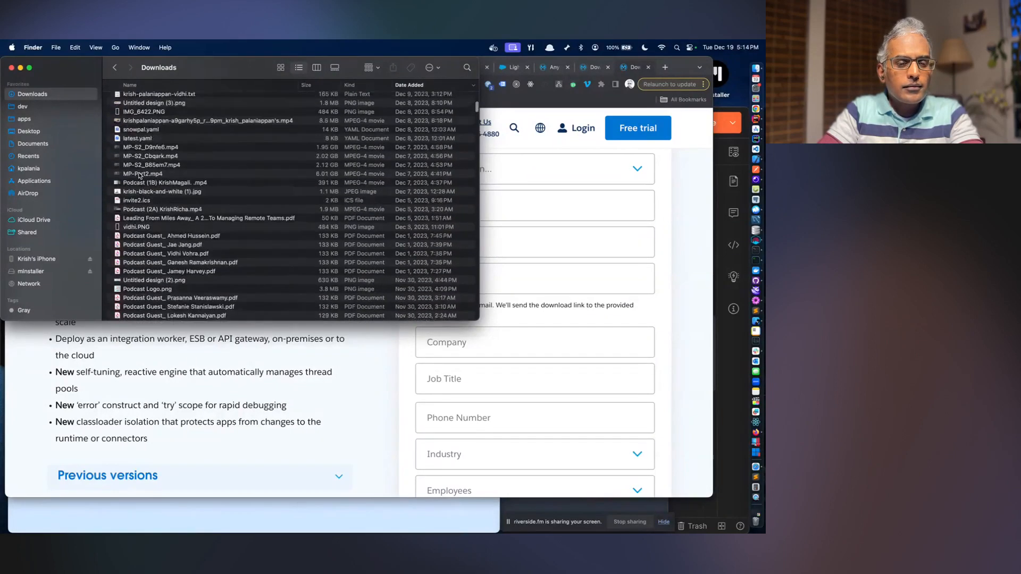
scroll(139, 176, "up", 3)
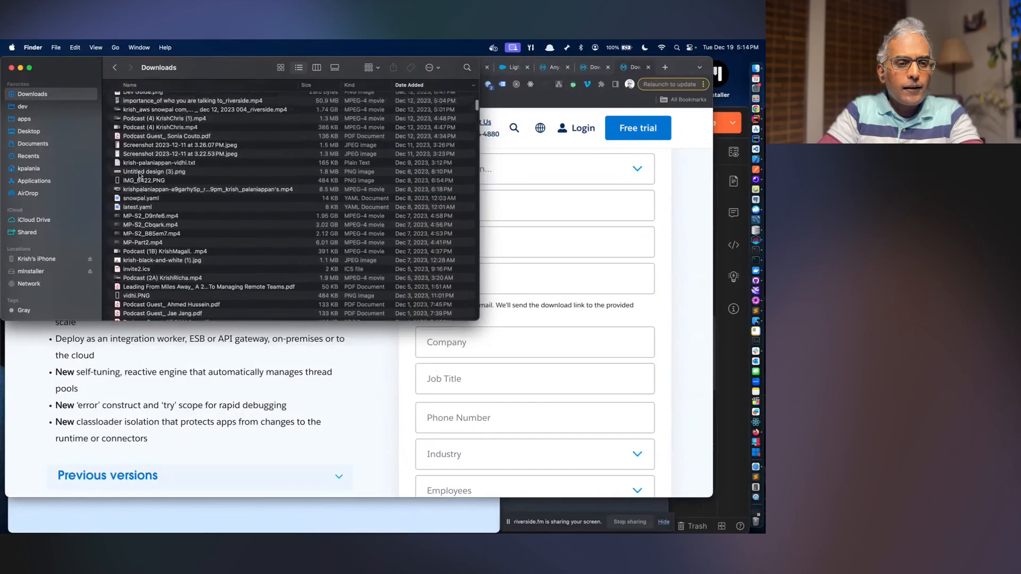
- Search this Mac for "anypoint", inspect the anypoint folder's api-manager contents, and return to the search results
left_click(467, 68)
type("anypoin")
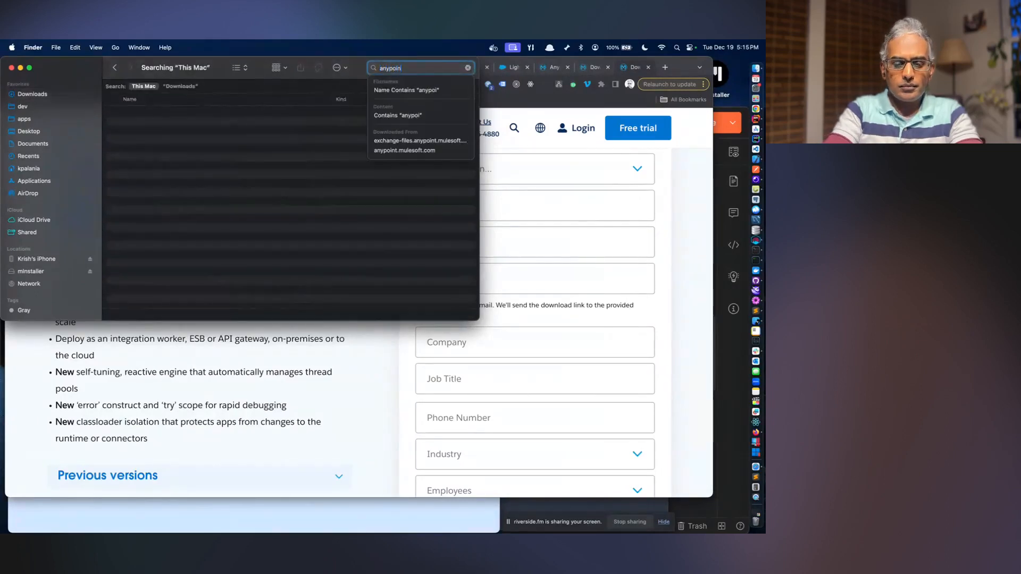
type("t")
key("Return")
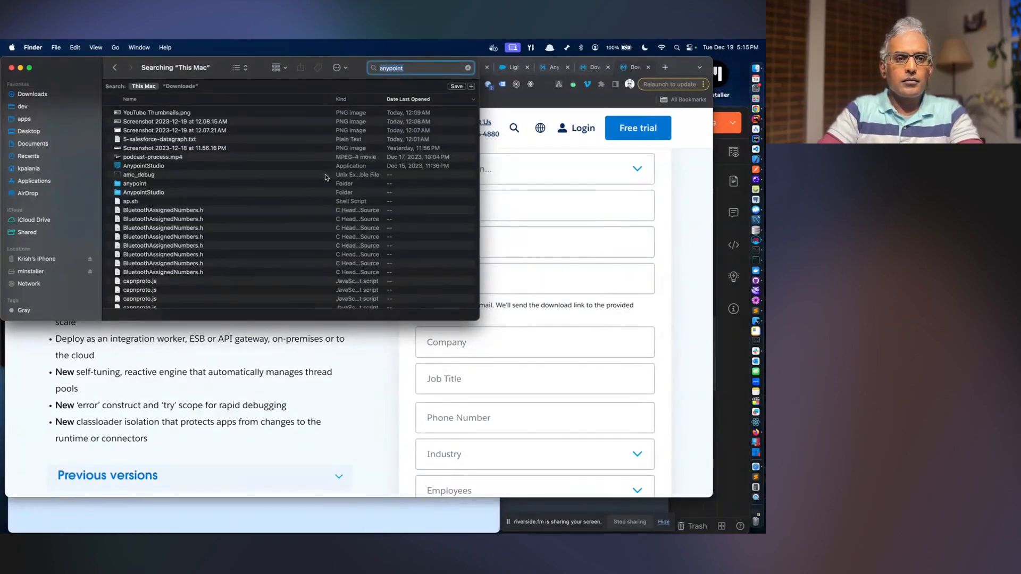
left_click(144, 184)
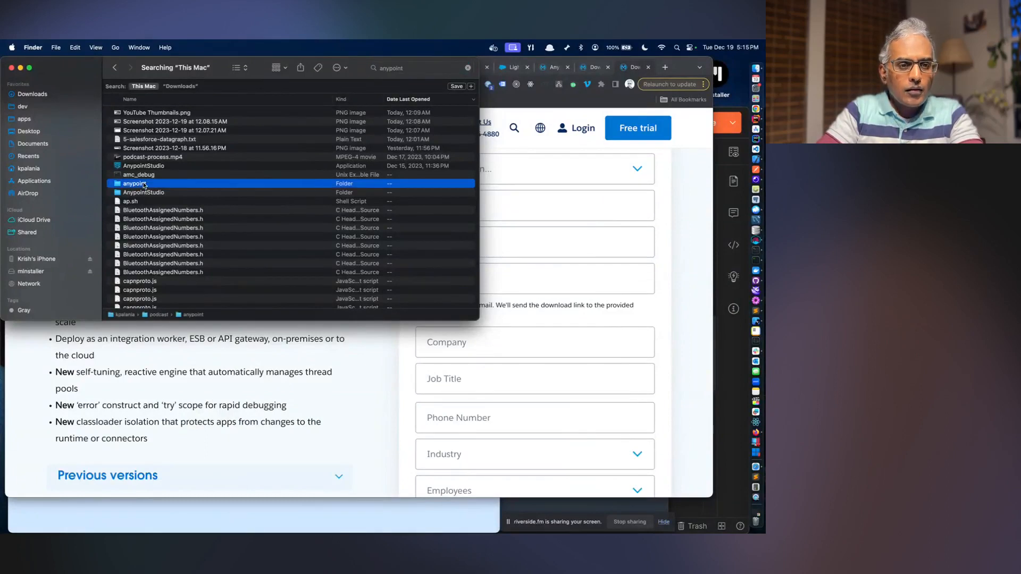
double_click(144, 184)
double_click(140, 99)
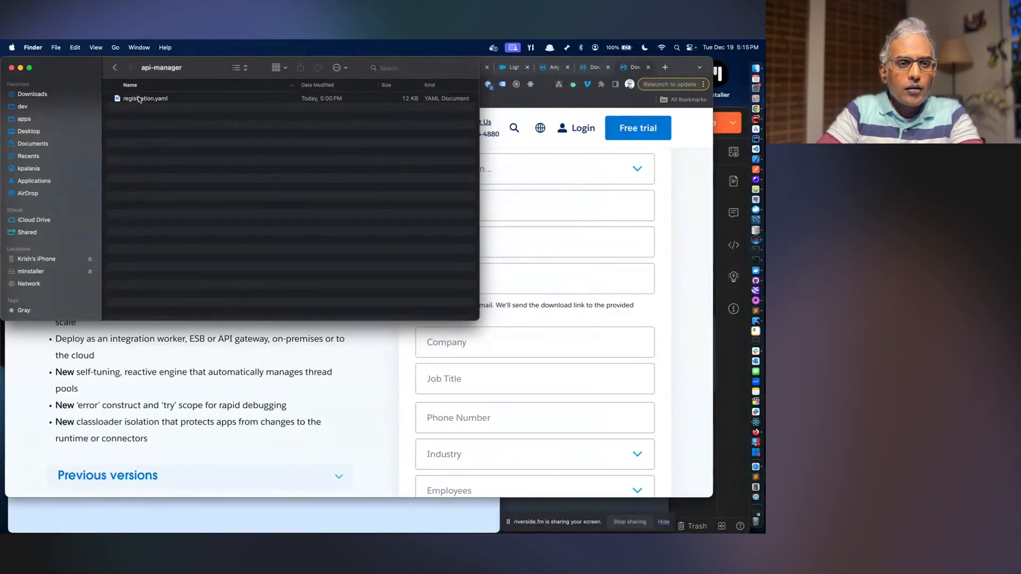
left_click(115, 67)
left_click(114, 67)
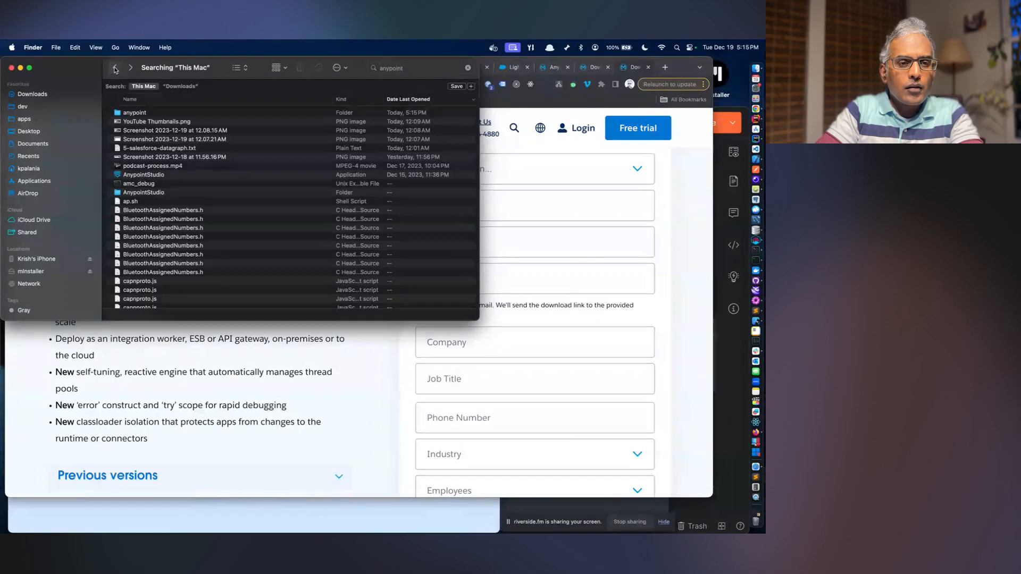
- Inspect the AnypointStudio folder down to studio-workspace/sample, then return to Downloads and close the Finder window
double_click(163, 194)
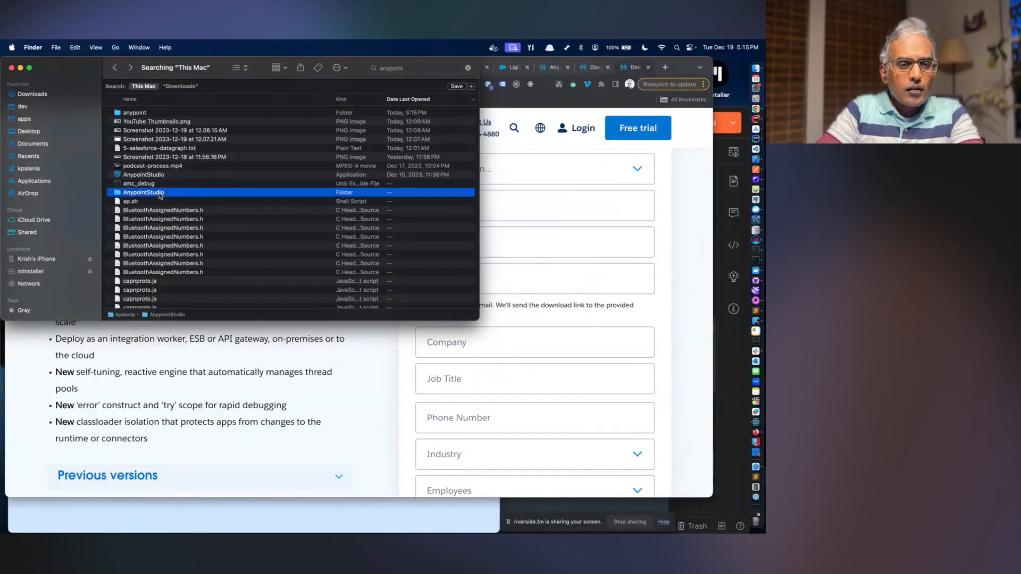
double_click(149, 100)
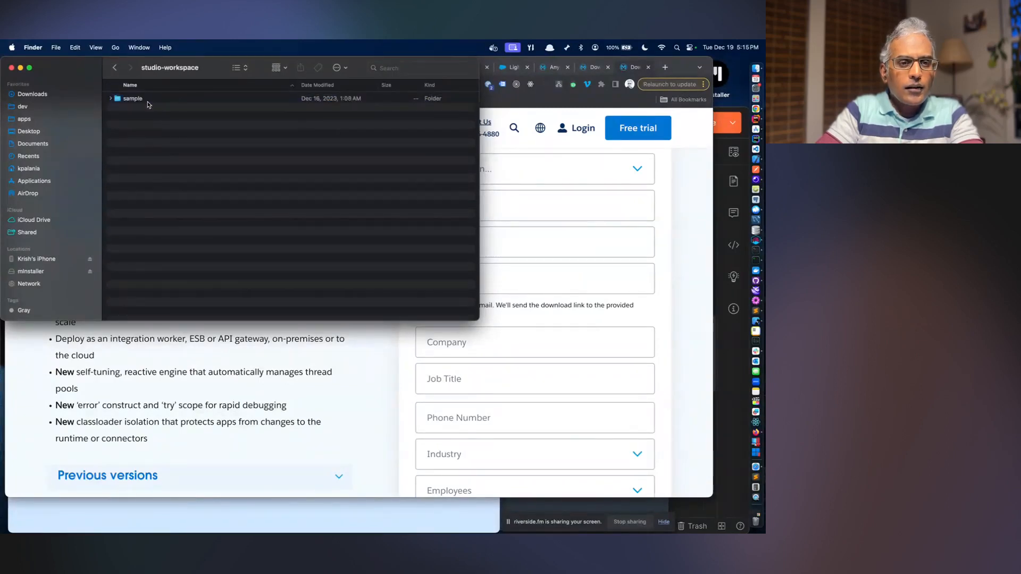
double_click(147, 101)
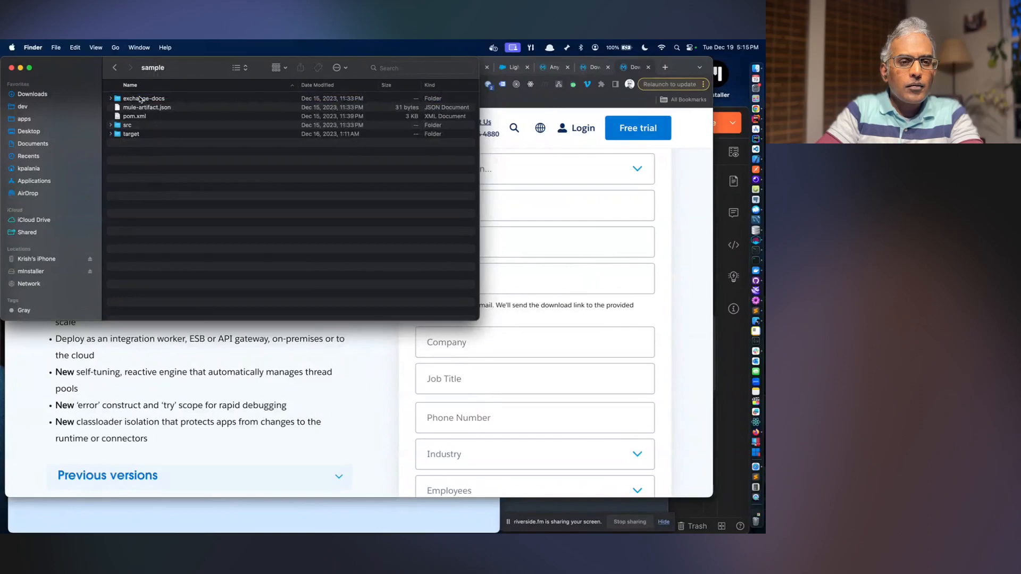
left_click(114, 68)
left_click(114, 68)
left_click(114, 68)
left_click(114, 68)
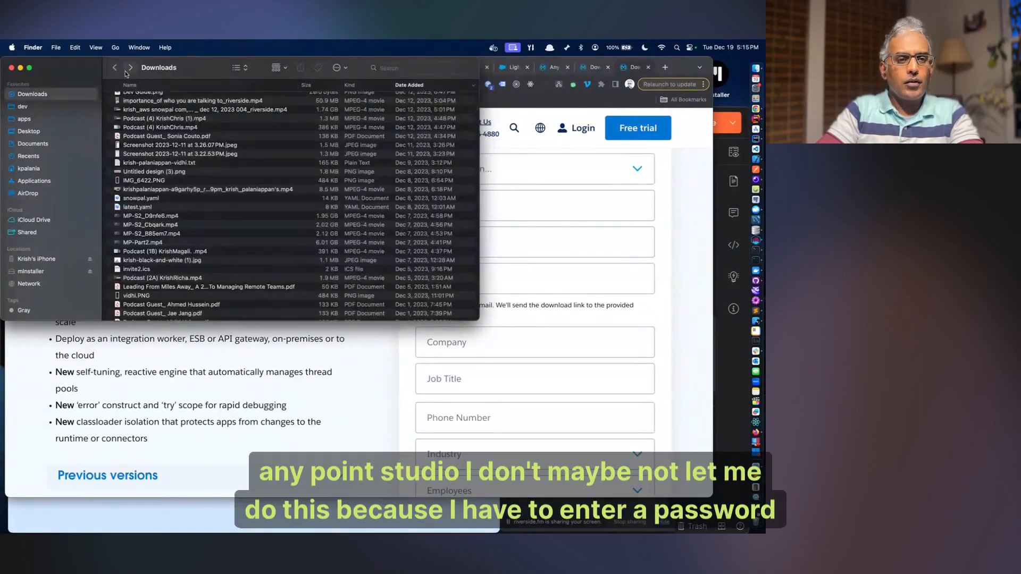
left_click(11, 68)
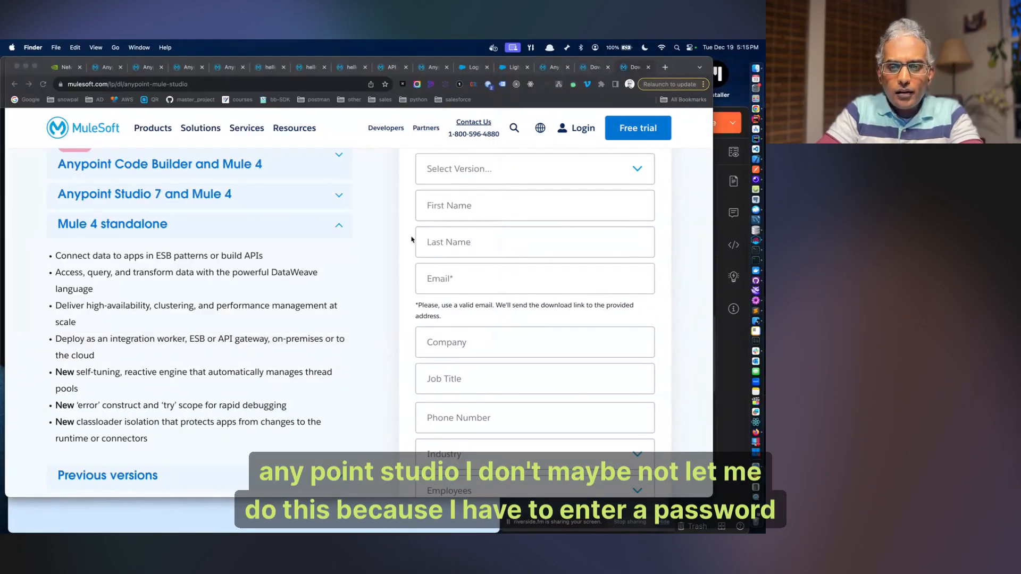
- Switch to the Riverside studio window and stop sharing the screen
scroll(412, 239, "up", 3)
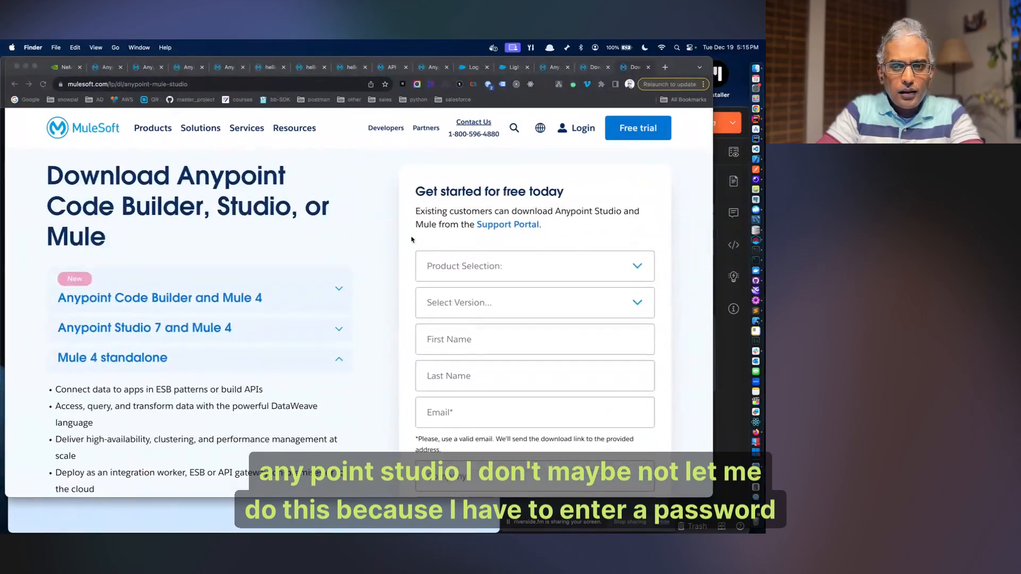
key("ctrl+Up")
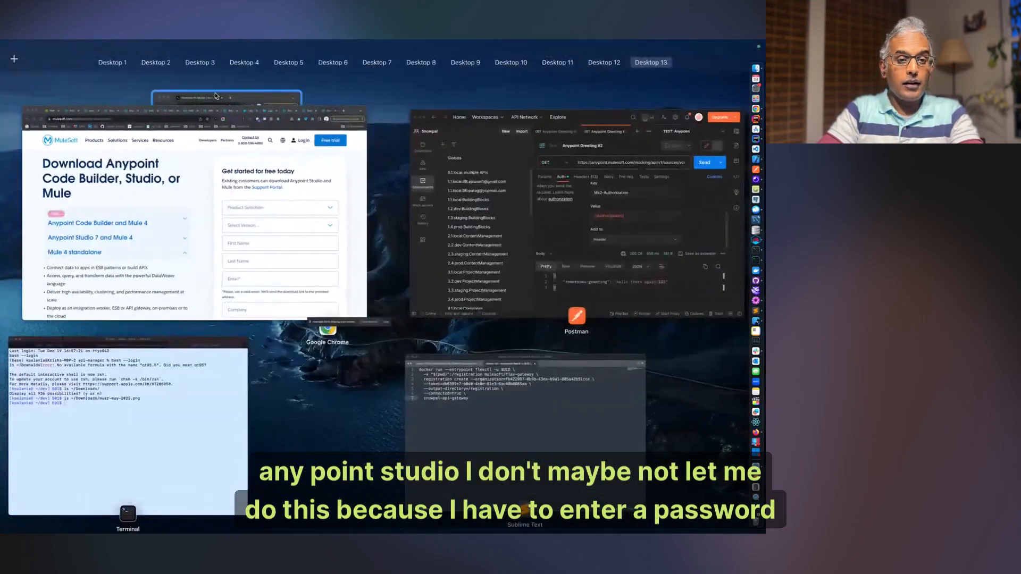
left_click(213, 100)
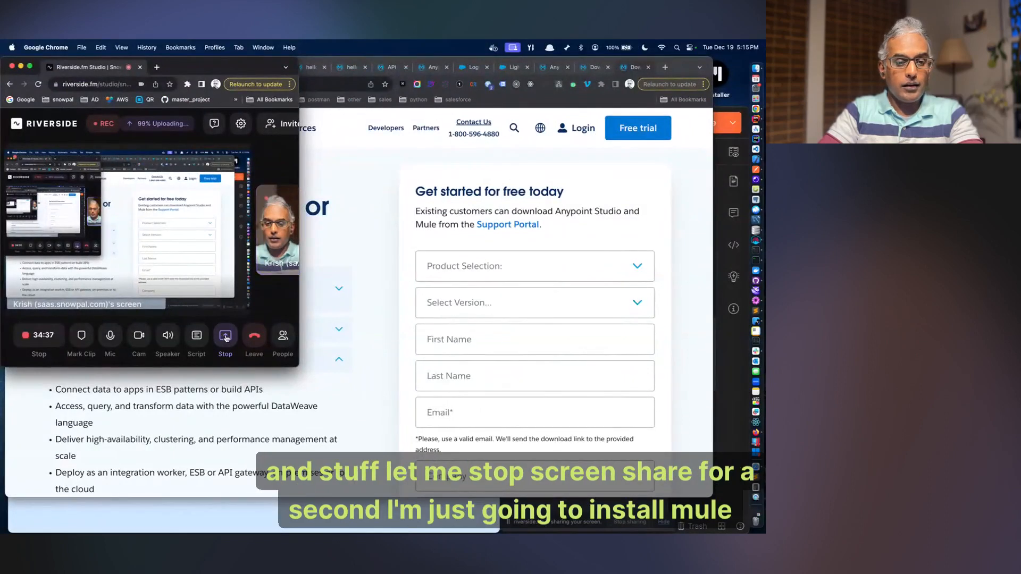
left_click(225, 336)
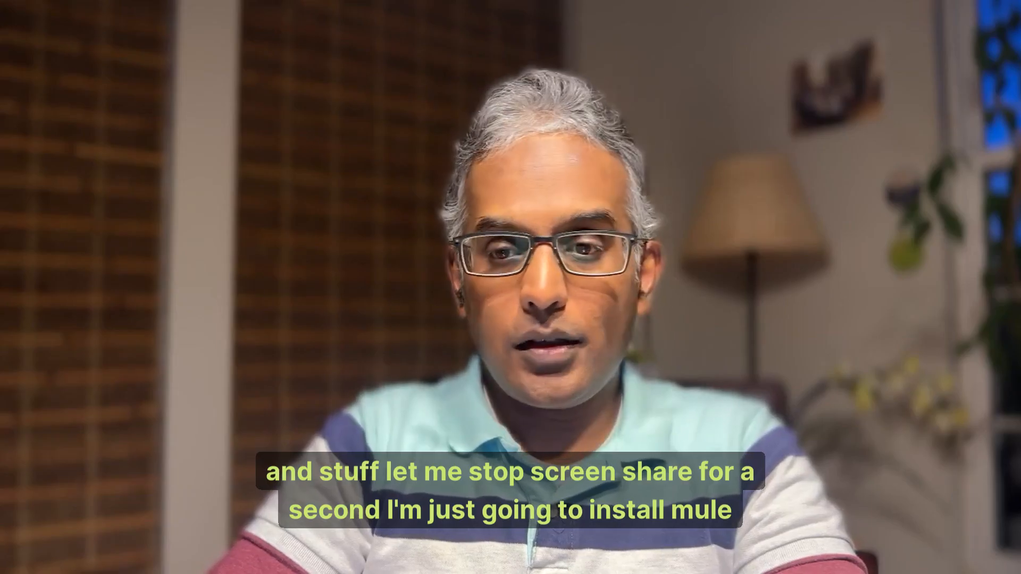
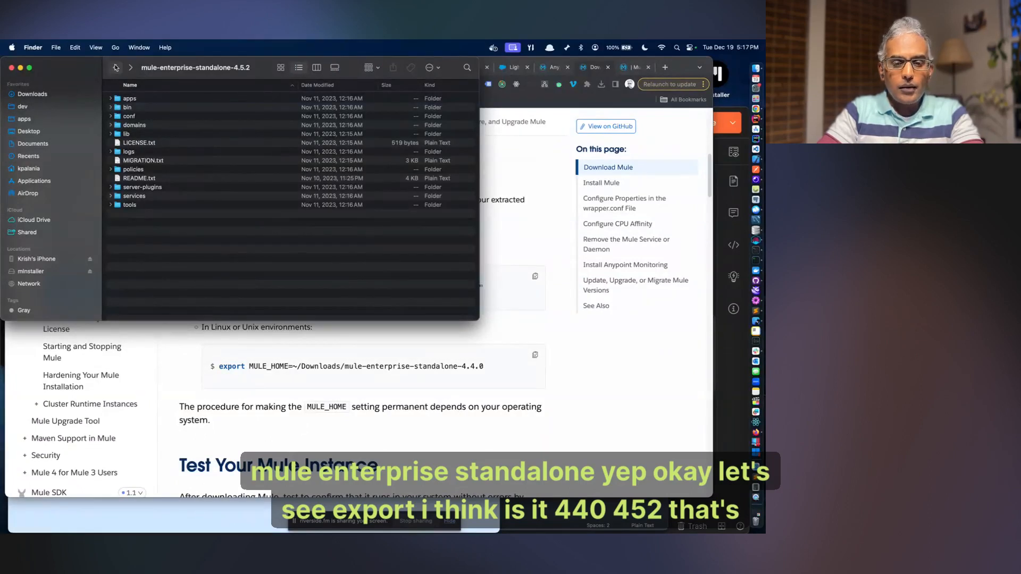
- Copy the Linux/Unix export command from the Mule instructions and run it in Terminal as export MULE_HOME=~/Downloads/mule-enterprise-standalone-4.5.2/
left_click(351, 380)
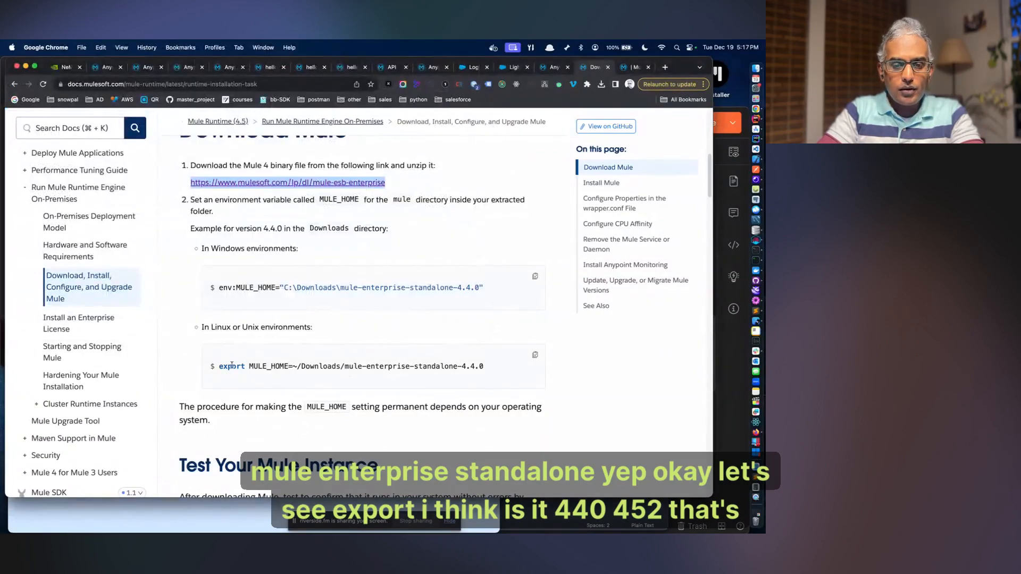
left_click_drag(231, 366, 474, 367)
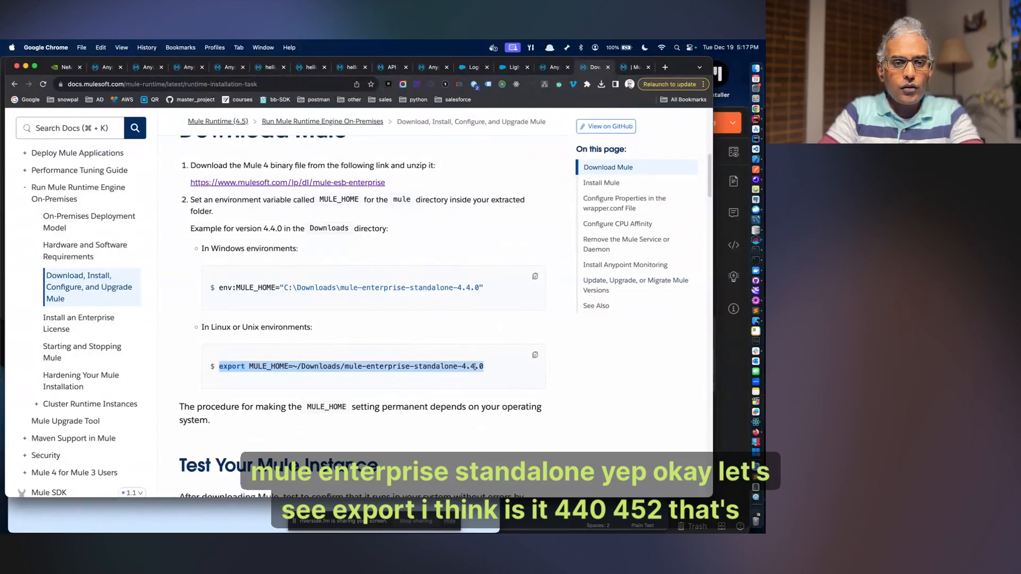
key("super+Tab")
key("super+Tab")
left_click(132, 519)
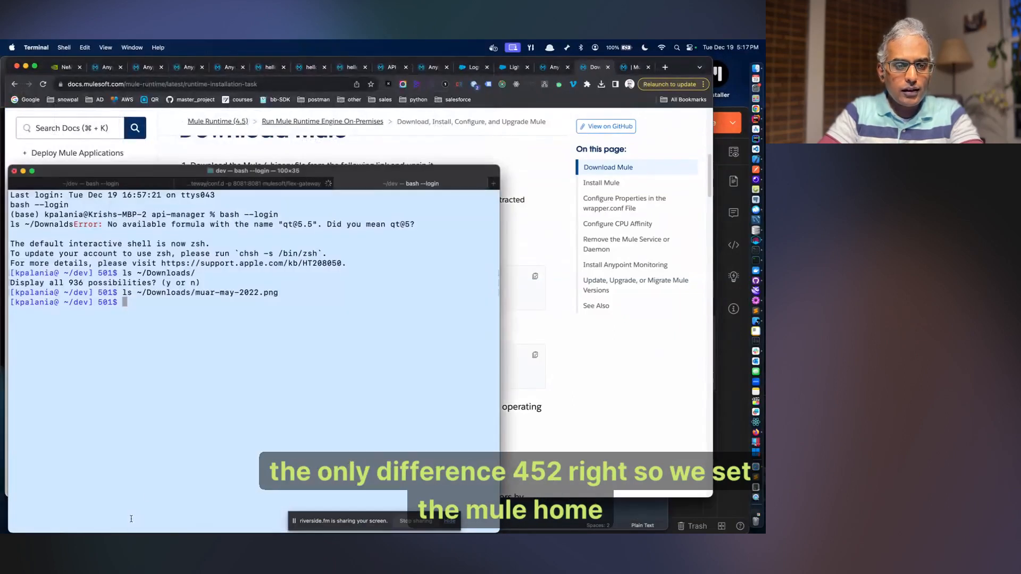
type("export MULE_HOME=~/Downloads/mule-enterprise-standalone-4.5.0/")
key("BackSpace")
key("BackSpace")
type("2/")
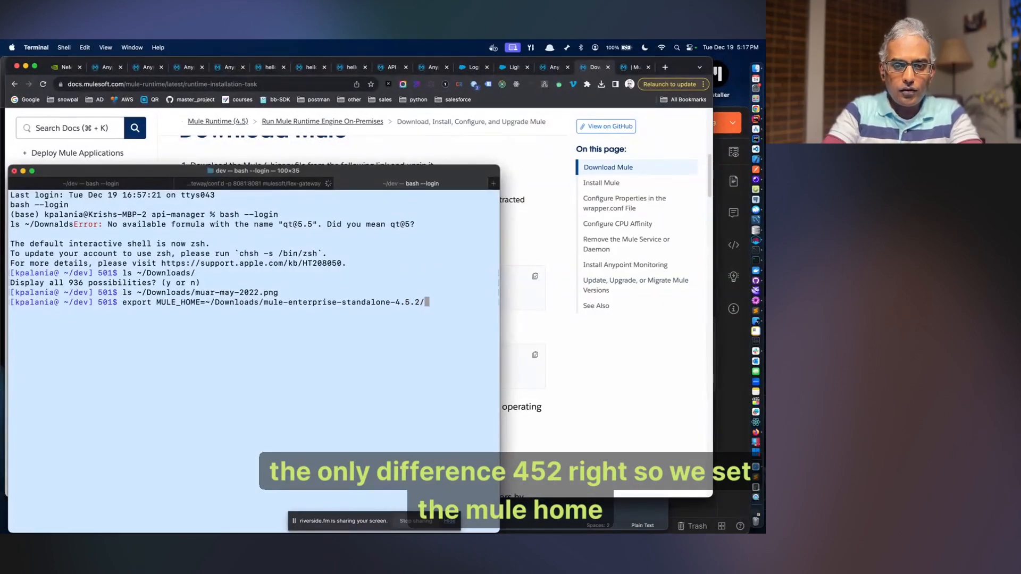
key("Return")
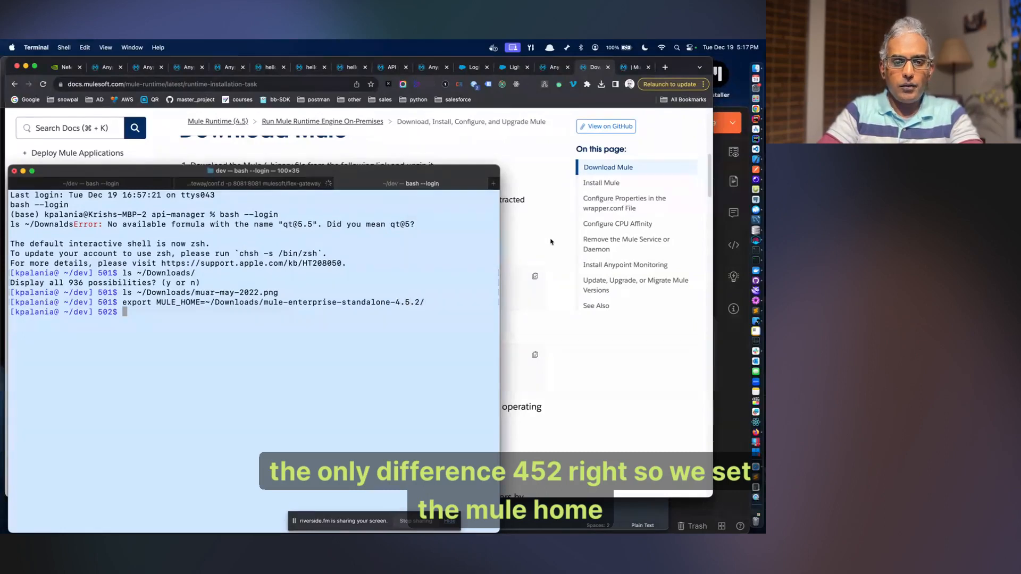
- Copy the Linux/Unix test command $MULE_HOME/bin/mule from the installation instructions and run it in Terminal
left_click(539, 329)
scroll(400, 314, "down", 3)
scroll(400, 314, "down", 3)
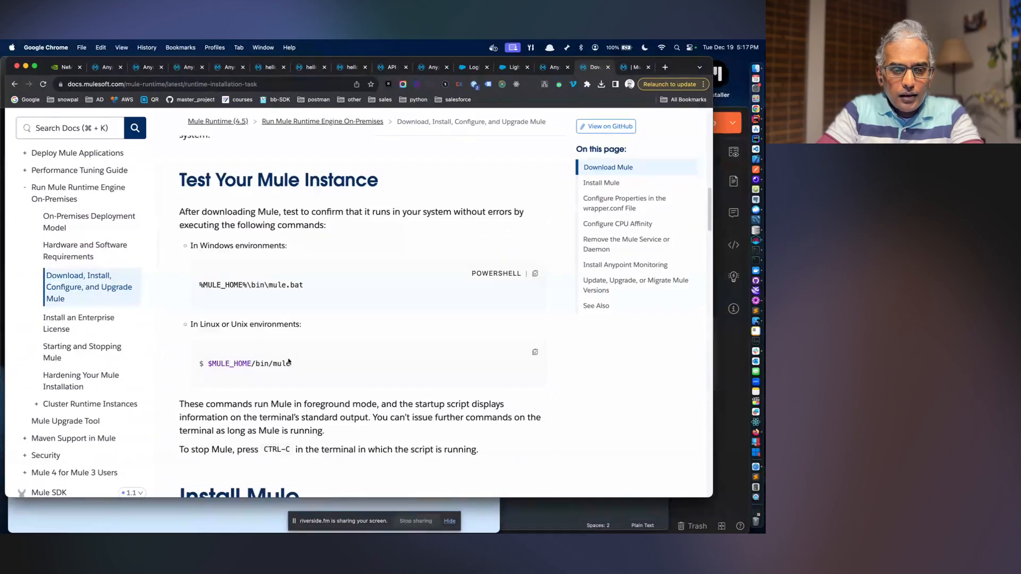
left_click_drag(208, 365, 294, 367)
key("super+c")
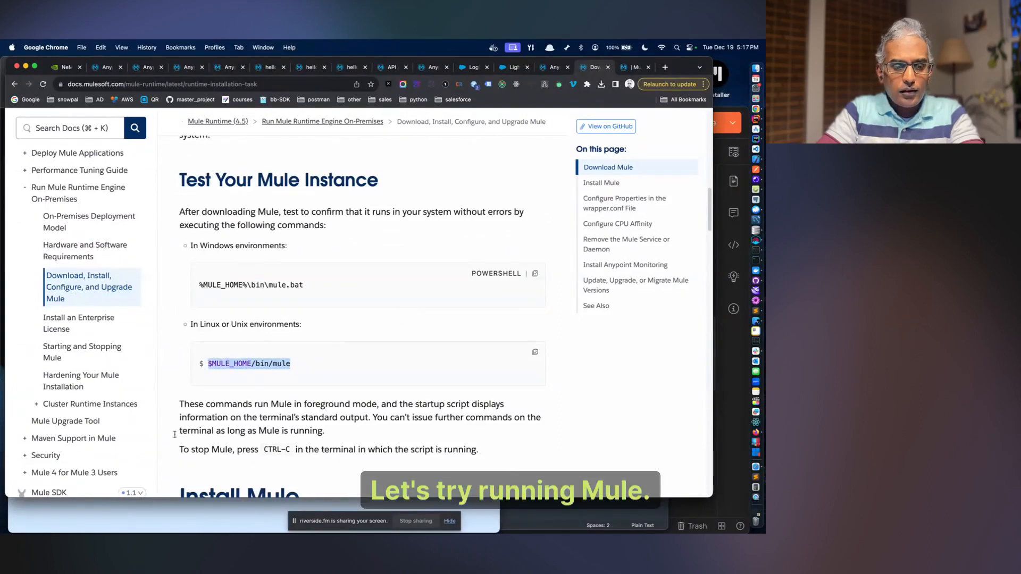
left_click(131, 515)
key("super+v")
key("Return")
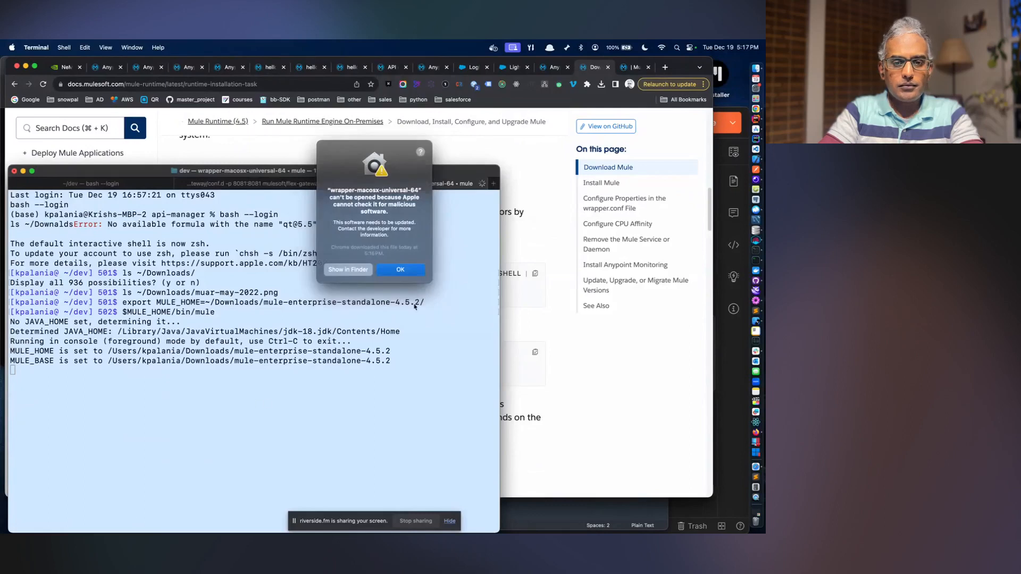
- Dismiss the security warning, try running $MULE_HOME/bin/mule again in Terminal, and dismiss the repeated warning
left_click(413, 266)
left_click(413, 269)
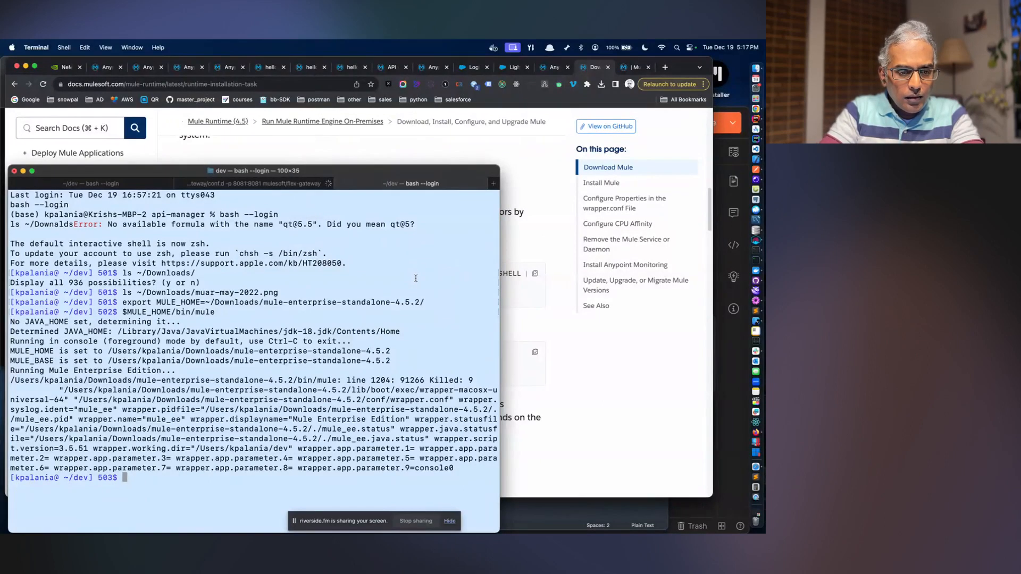
key("Up")
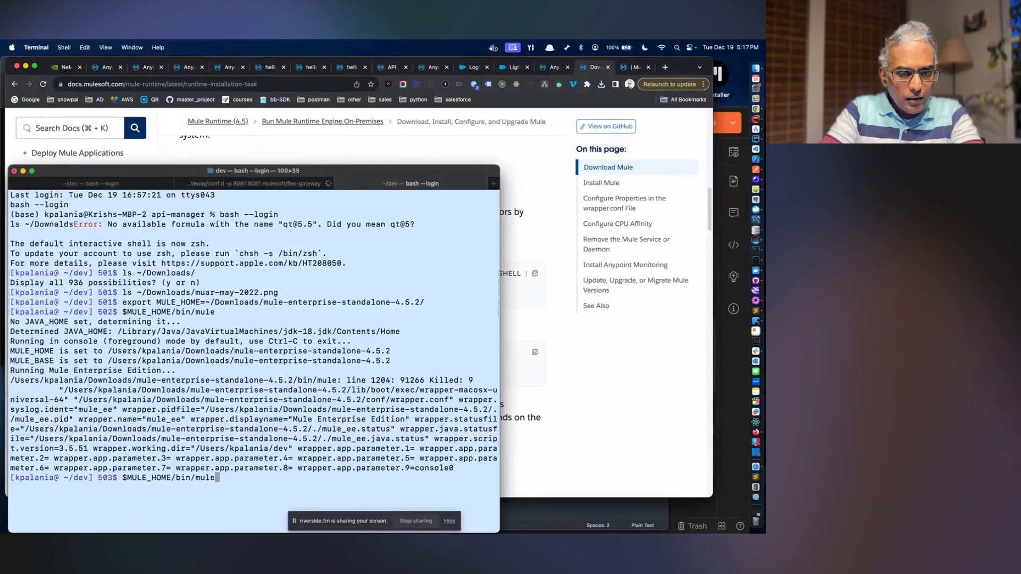
key("Return")
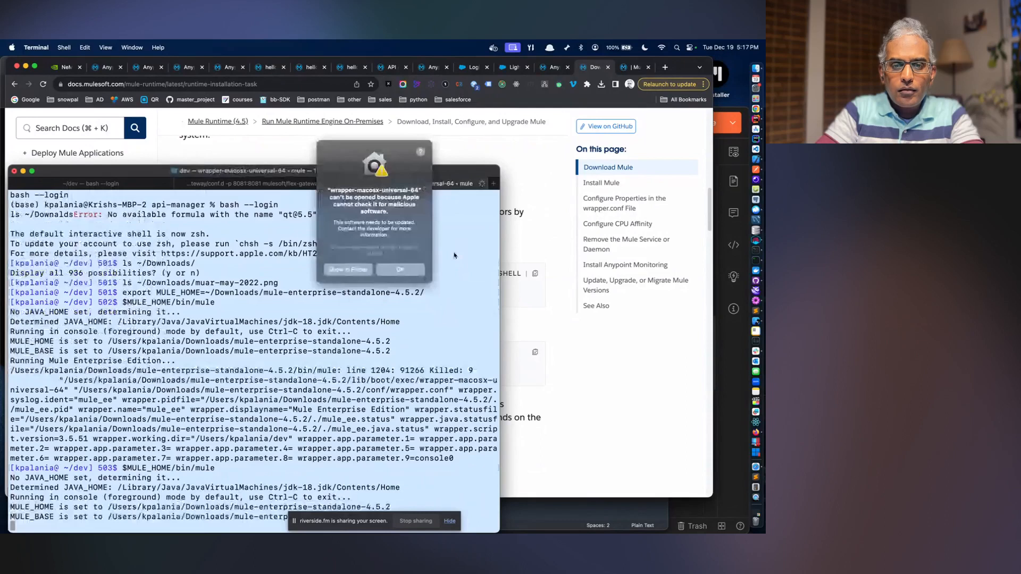
left_click(387, 270)
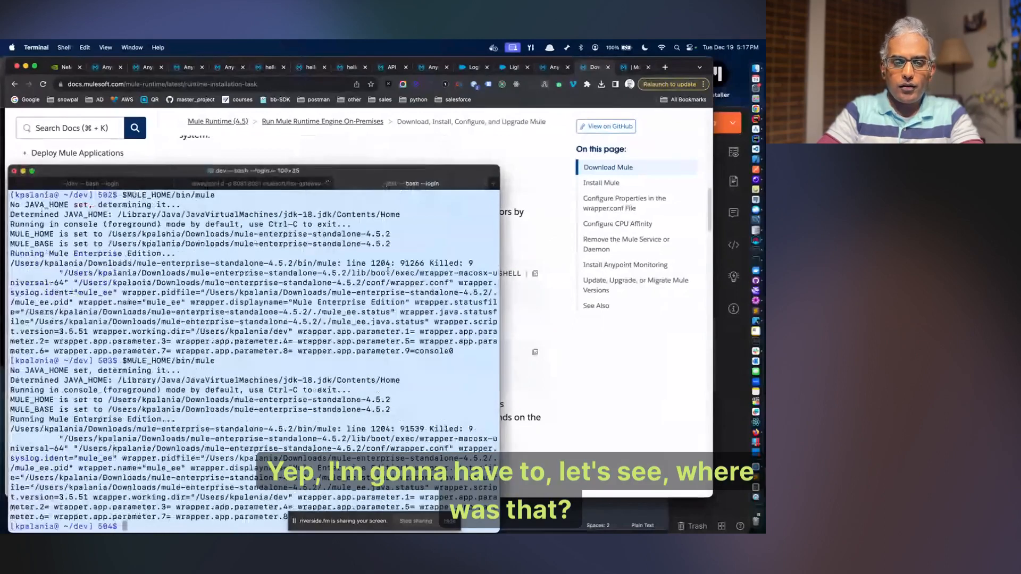
- Run $MULE_HOME/bin/mule once more and reveal the blocked wrapper-macosx-universal-64 file in Finder, then dismiss the warning
key("Up")
key("Return")
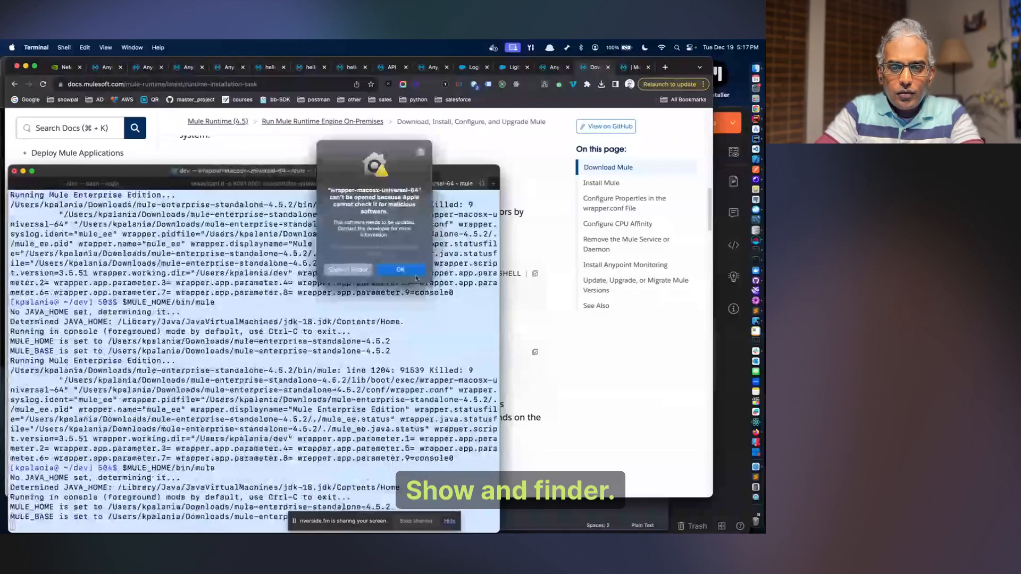
left_click(359, 272)
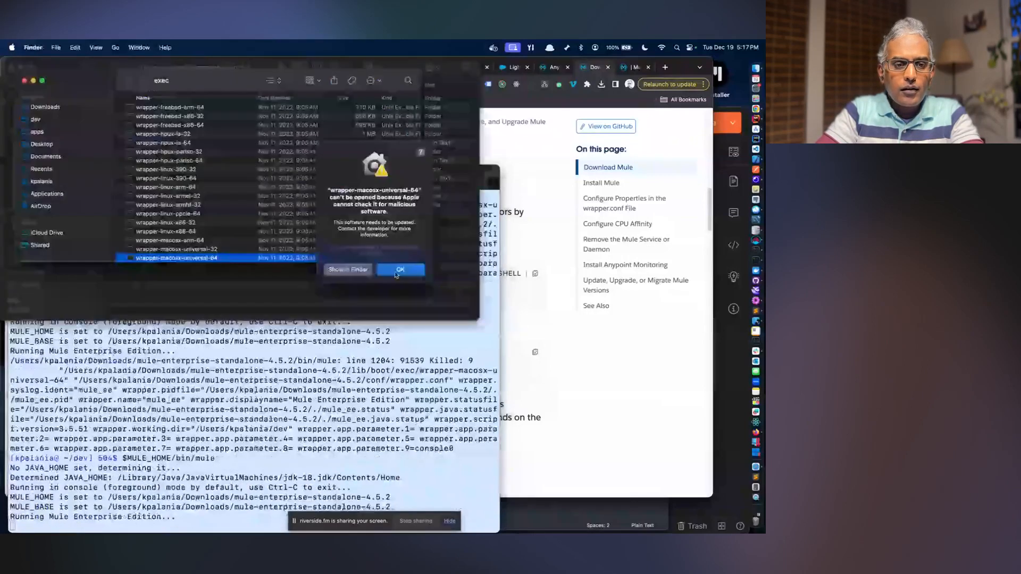
left_click(396, 272)
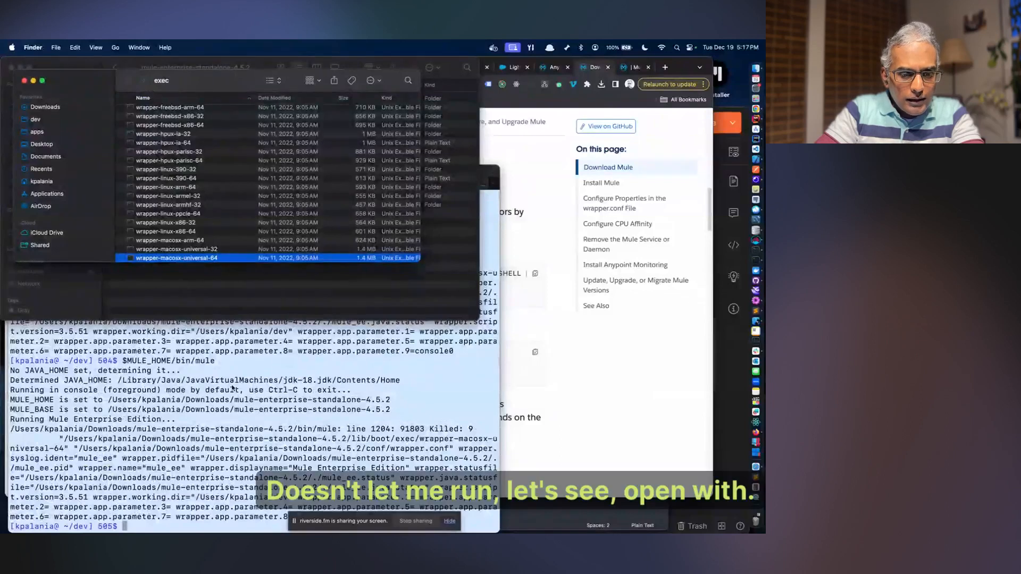
- Open wrapper-macosx-universal-64 from the exec folder with Terminal and allow it to run despite the security warning
right_click(216, 258)
mouse_move(235, 274)
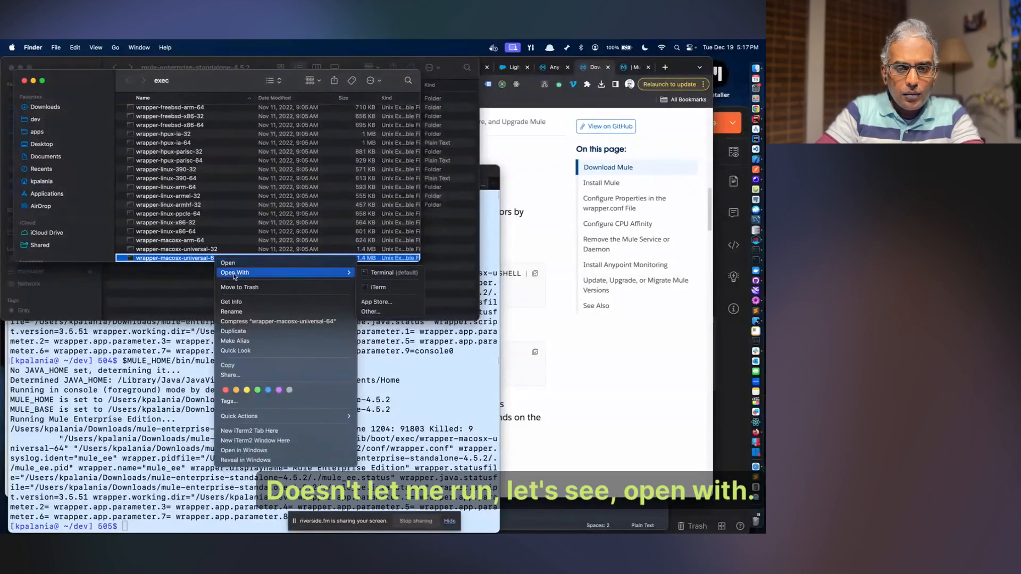
left_click(367, 272)
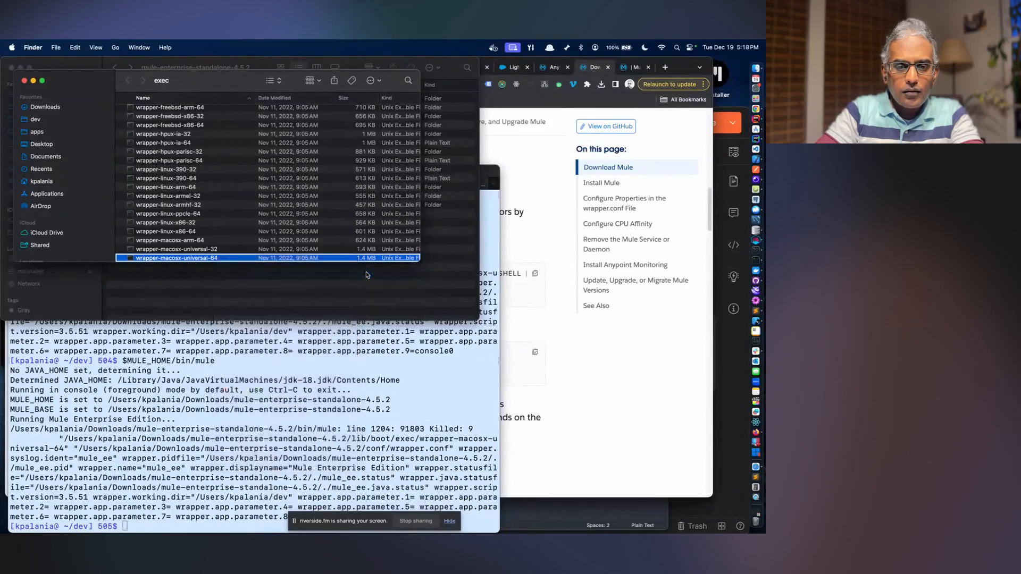
left_click(367, 272)
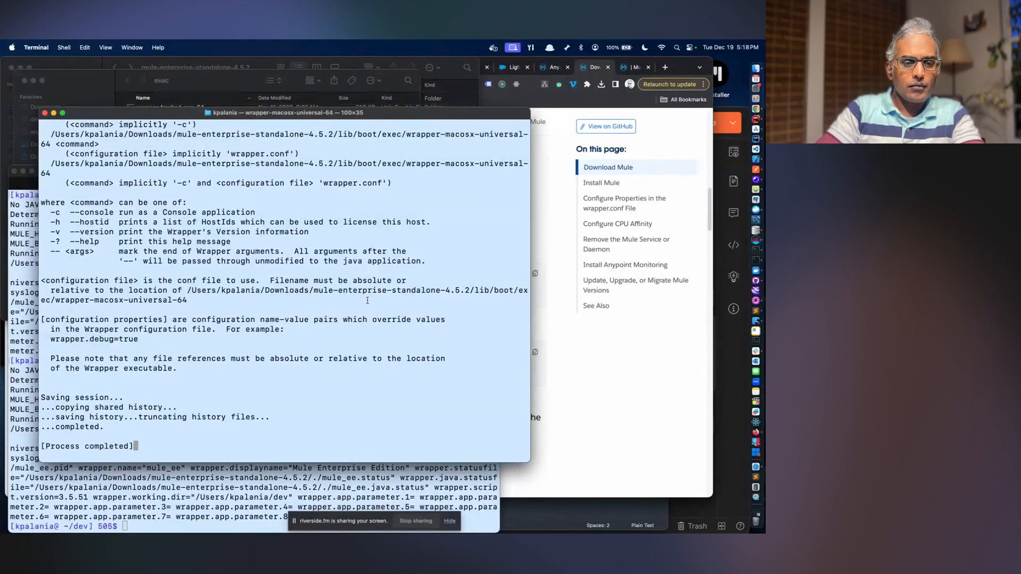
- Close the wrapper's Terminal window and rerun $MULE_HOME/bin/mule in the original Terminal session
key("super+w")
key("Up")
key("Return")
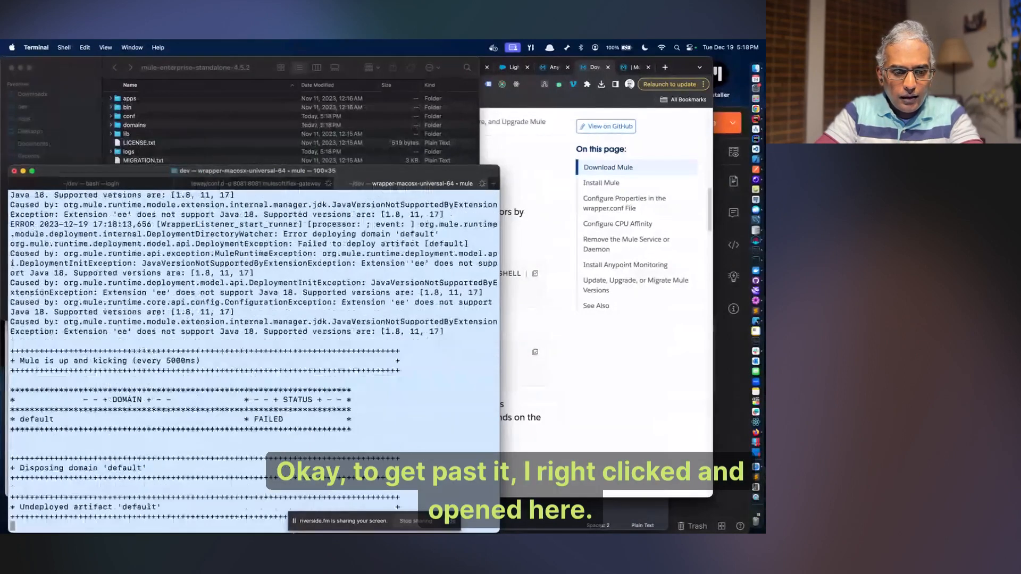
- Read the installation docs from Test Your Mule Instance through Install Mule, wrapper.conf properties and CPU affinity, and check the Mule output in Terminal
left_click_drag(320, 525, 579, 520)
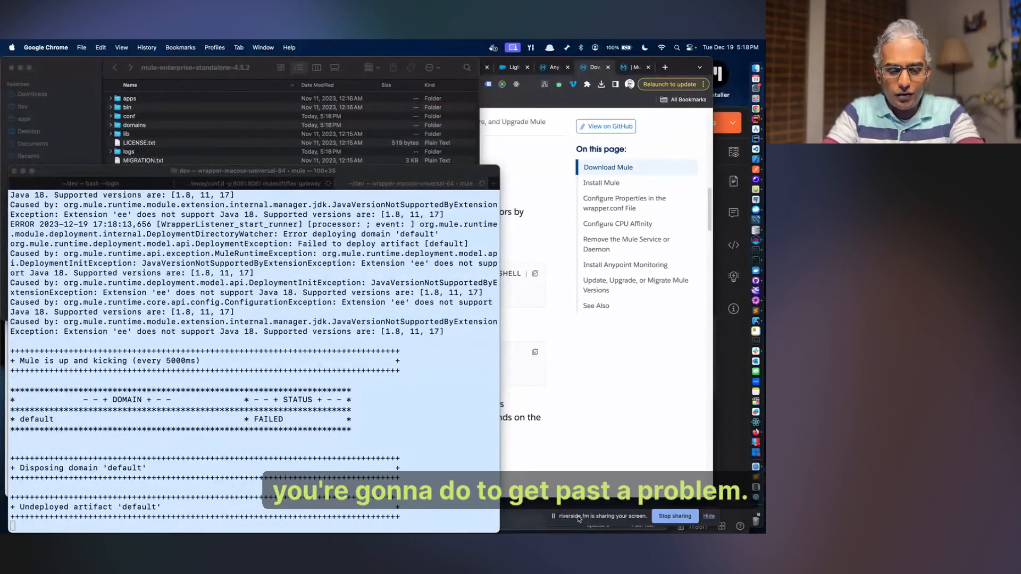
left_click(645, 393)
scroll(512, 352, "down", 1)
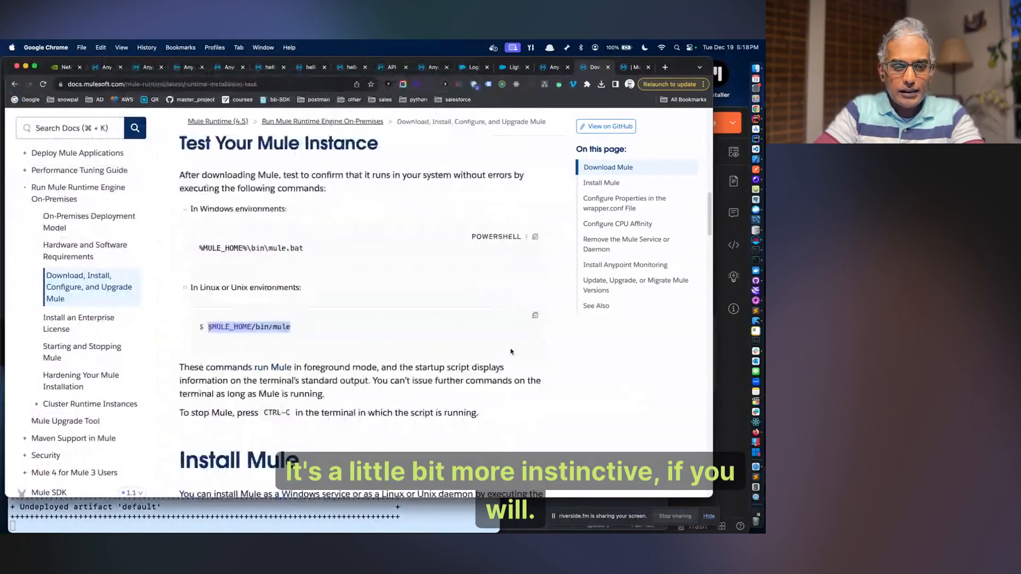
scroll(512, 352, "down", 5)
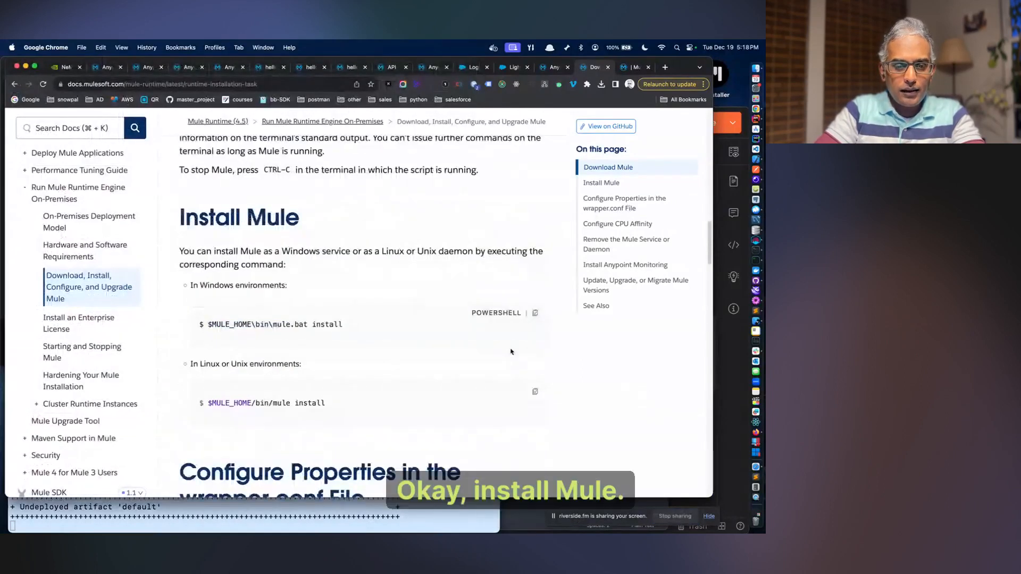
scroll(512, 352, "up", 4)
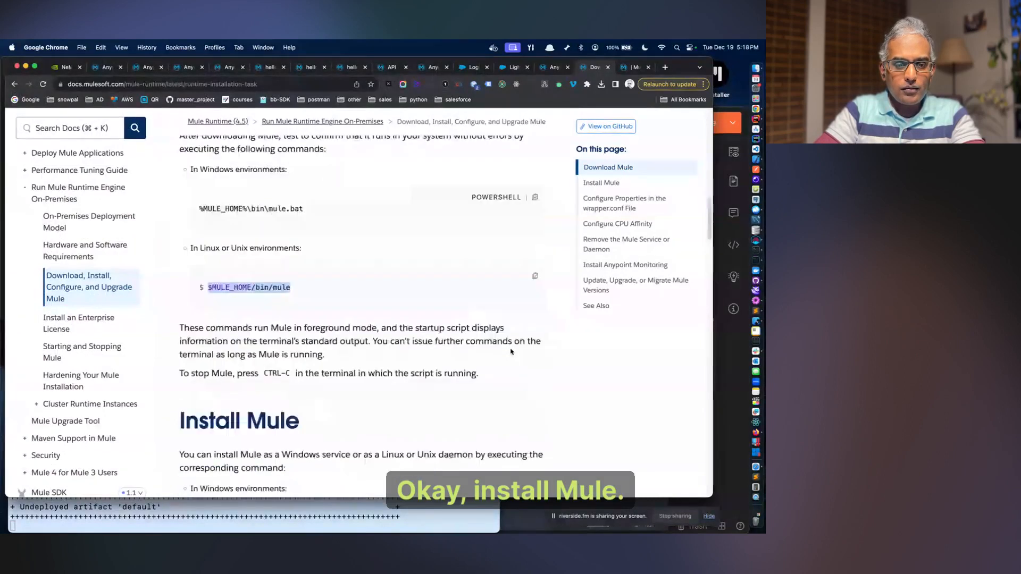
scroll(512, 352, "up", 2)
scroll(511, 352, "down", 4)
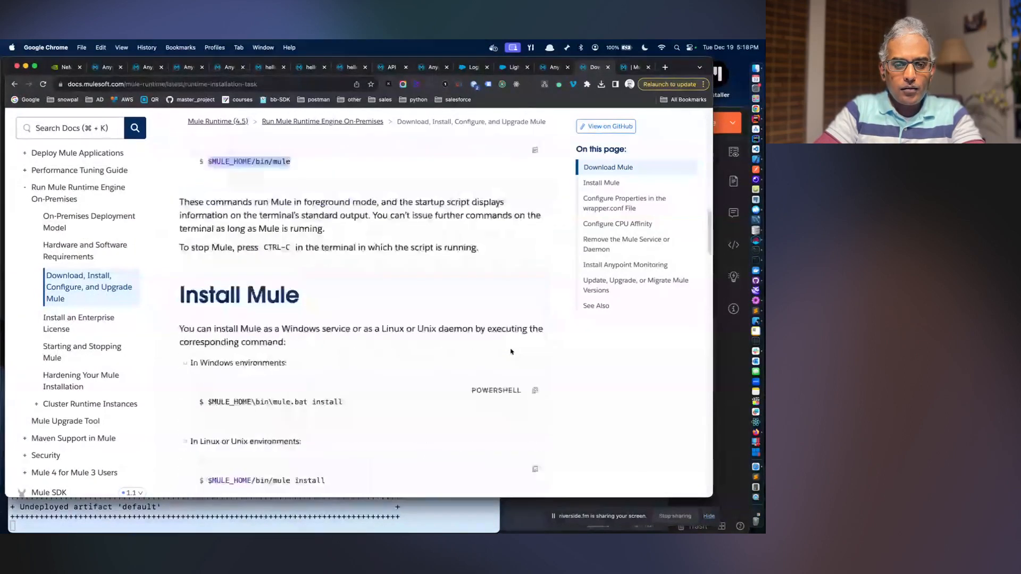
scroll(511, 351, "down", 4)
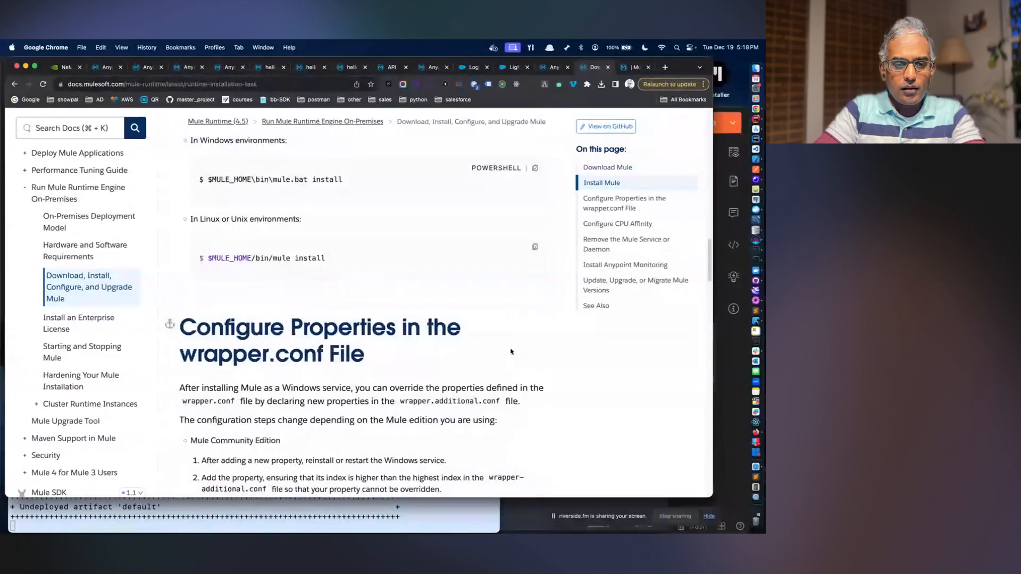
scroll(511, 351, "up", 4)
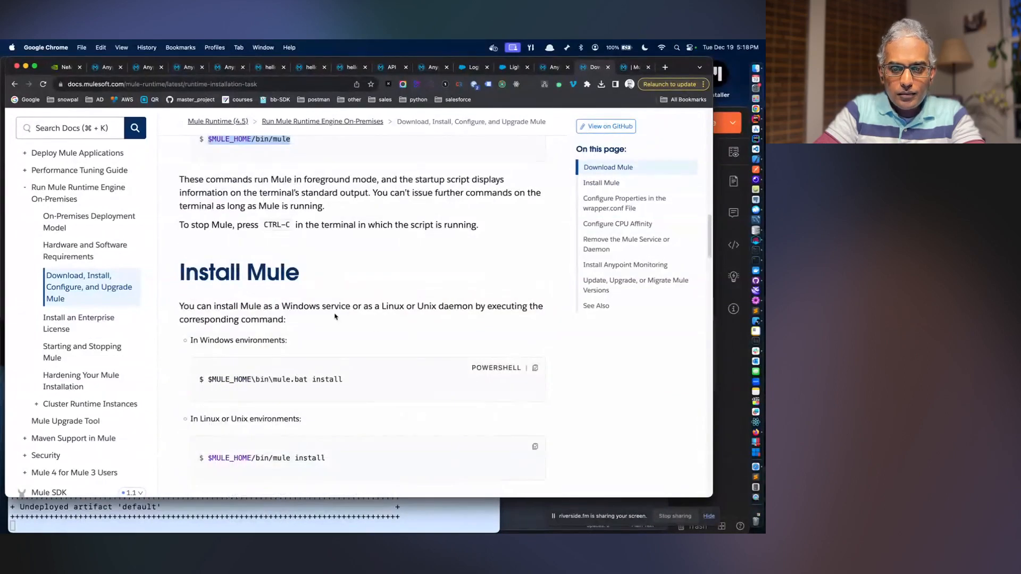
scroll(335, 317, "down", 5)
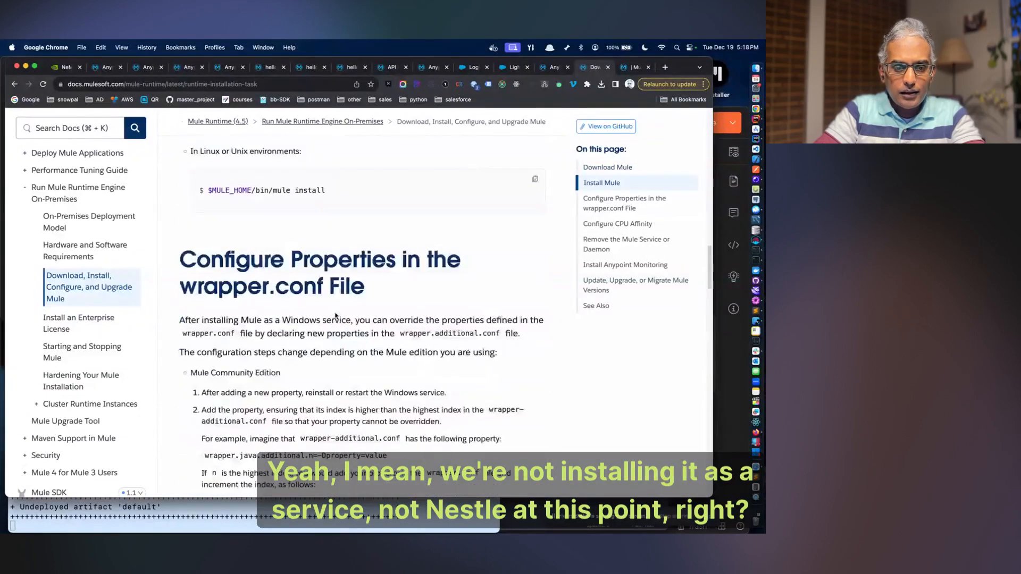
scroll(335, 317, "down", 15)
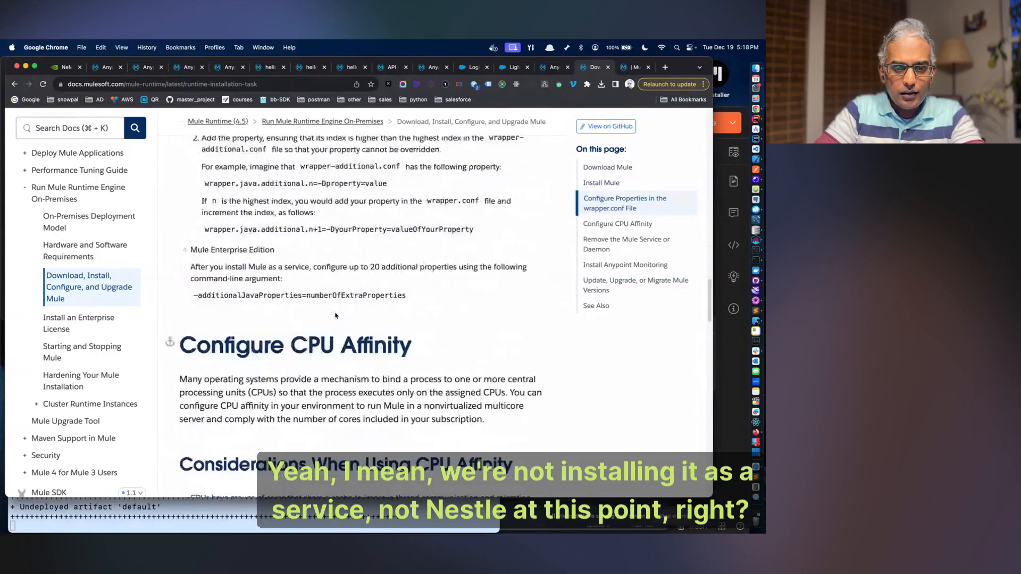
left_click(255, 498)
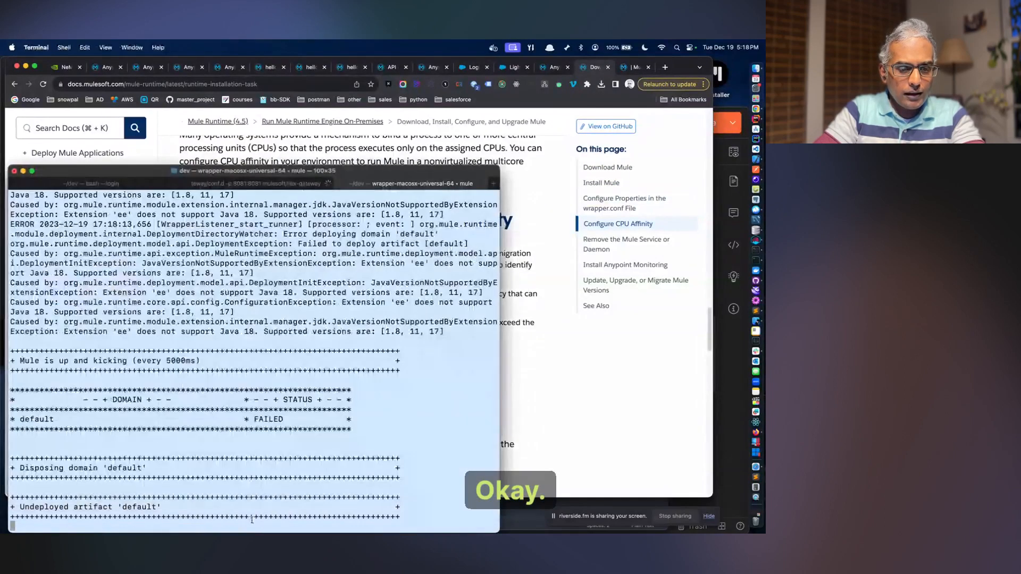
left_click(541, 274)
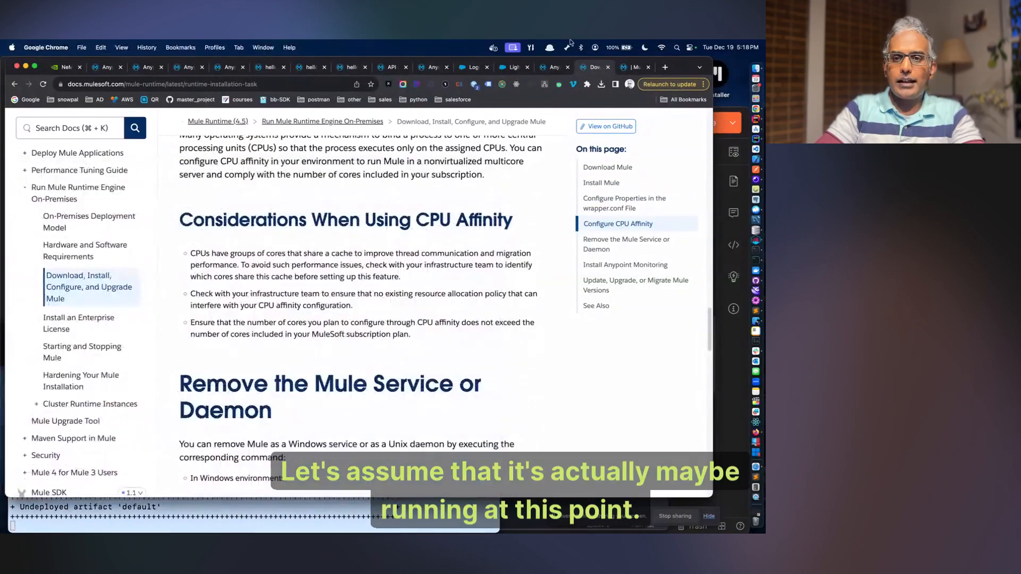
- Close the Service Mesh docs page and copy the amc_setup command for snowpal-server from Runtime Manager's Add Server dialog
left_click(554, 68)
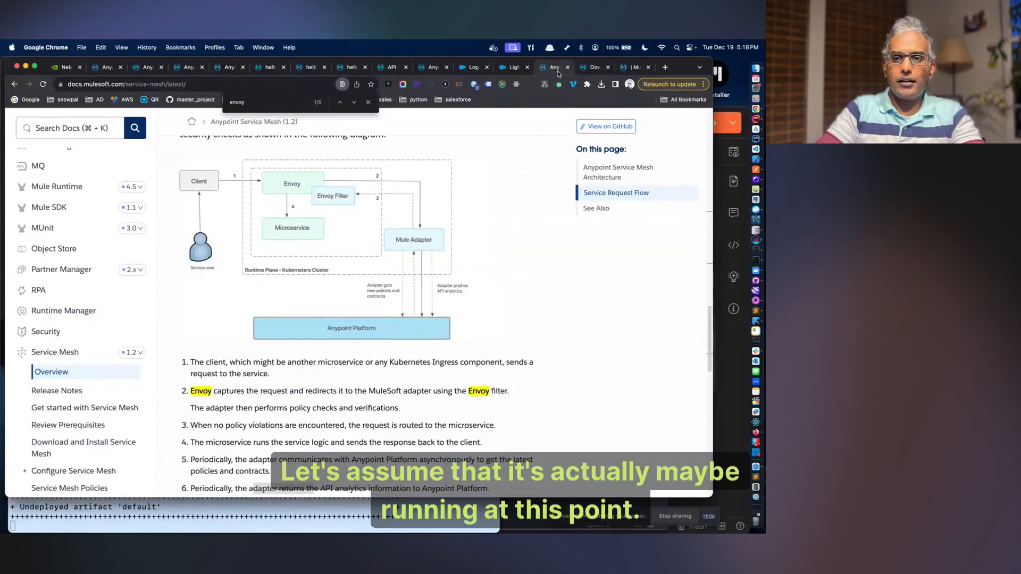
left_click(567, 67)
left_click(145, 68)
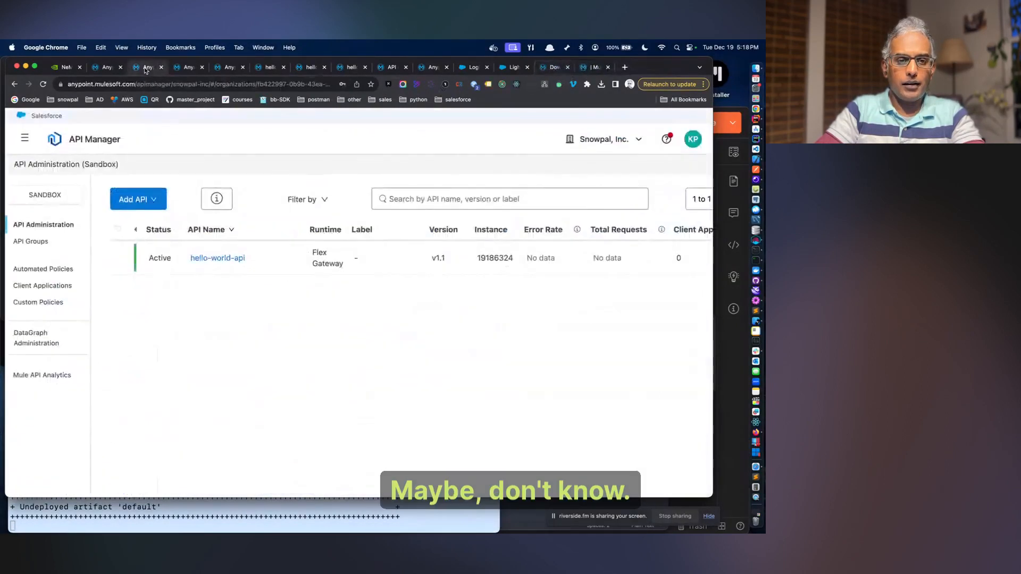
left_click(184, 68)
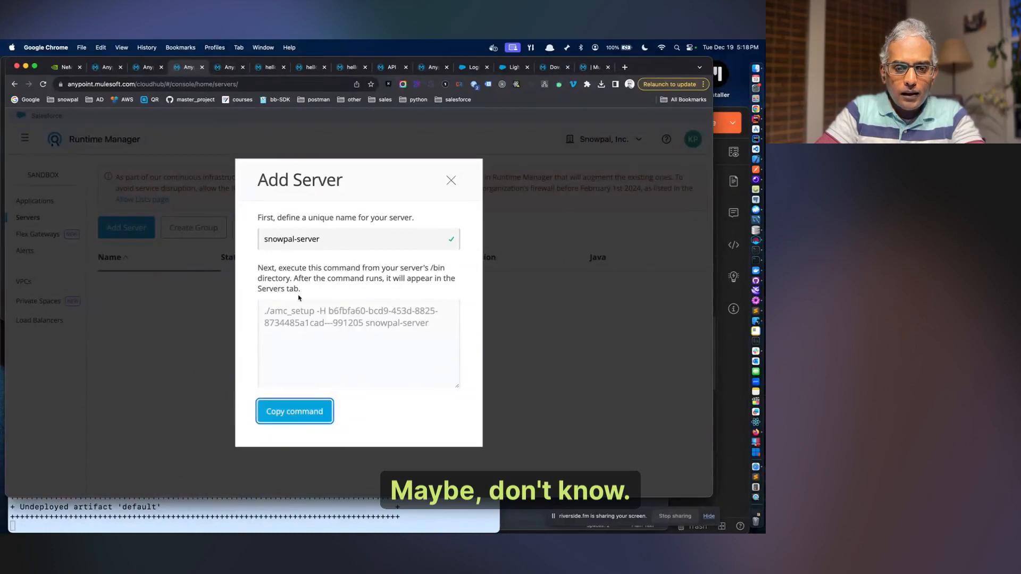
left_click(321, 411)
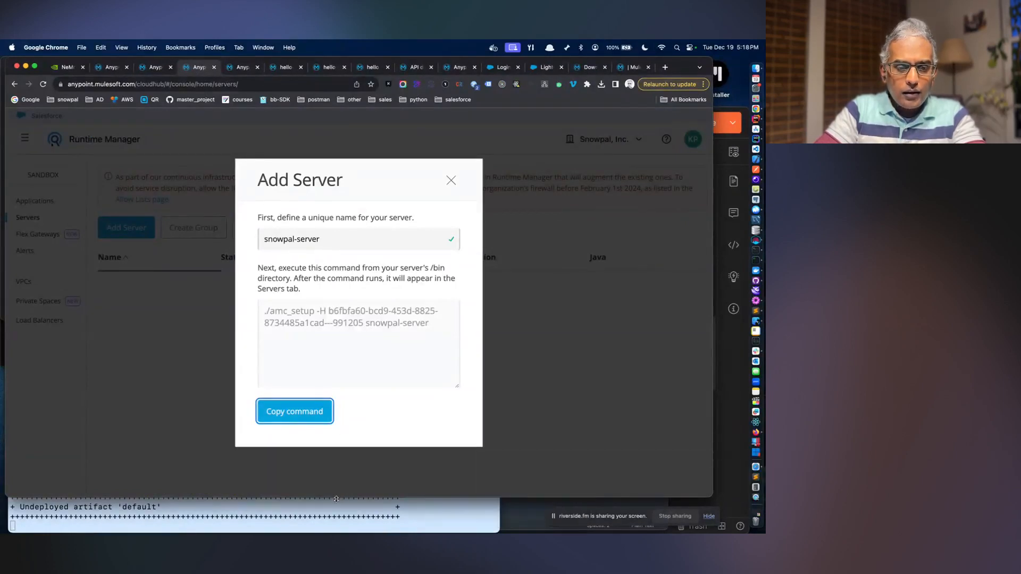
- Open a new Terminal session and start a change-directory command with the partial path cd ~/Downloads/mule-e
left_click(336, 515)
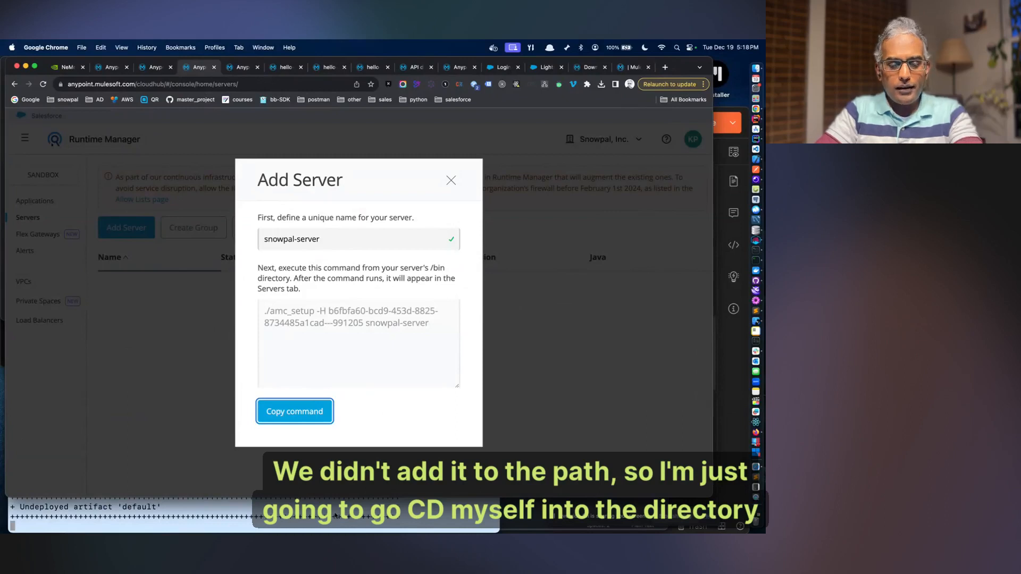
left_click(336, 514)
key("super+t")
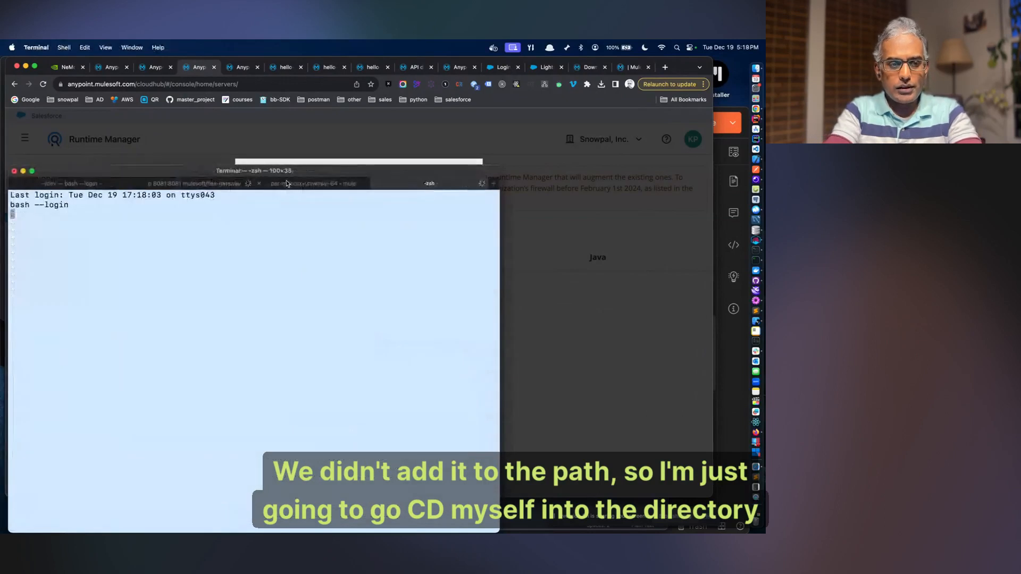
type("cd ~/")
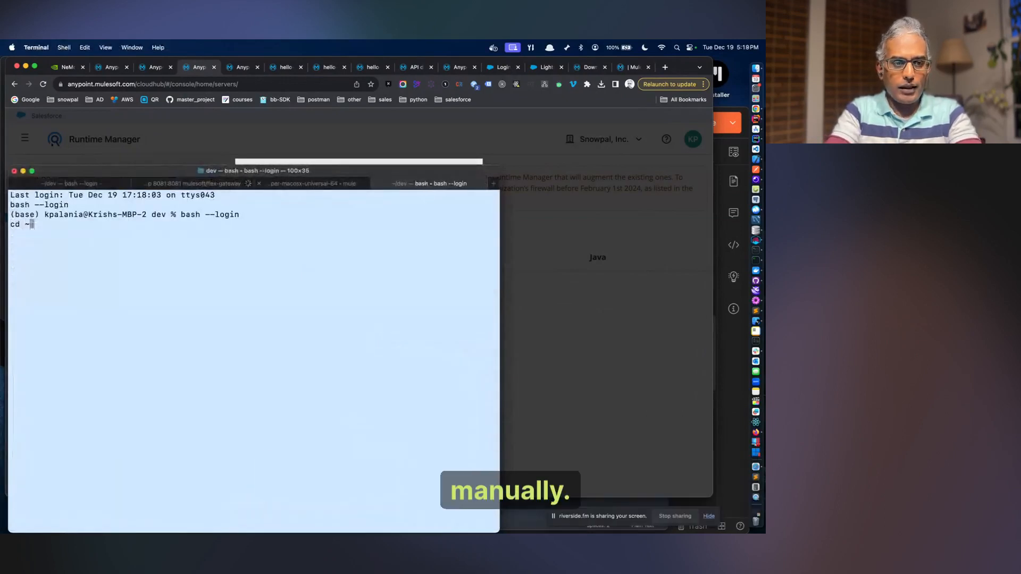
type("Dow")
key("Tab")
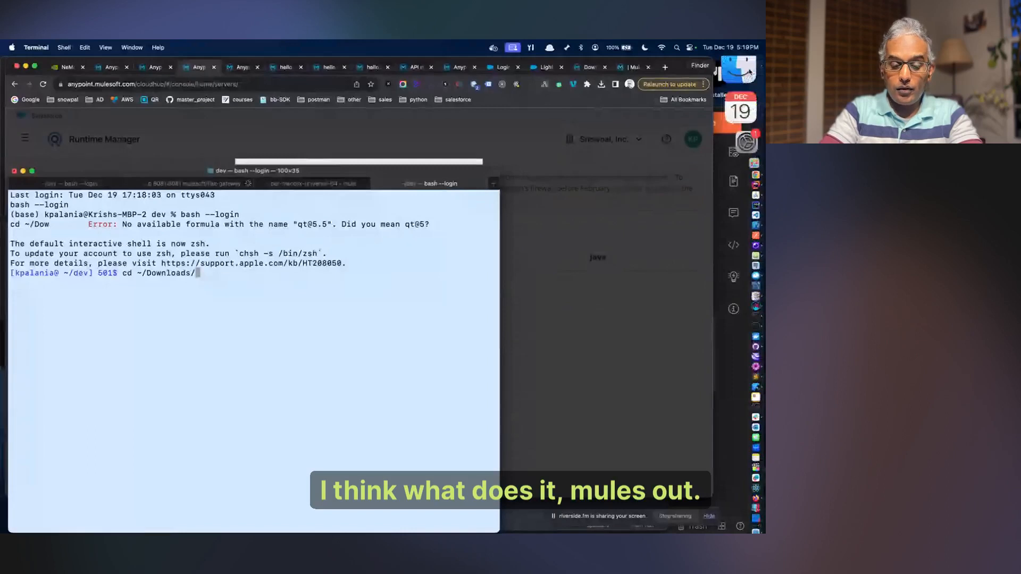
type("mu")
key("Tab")
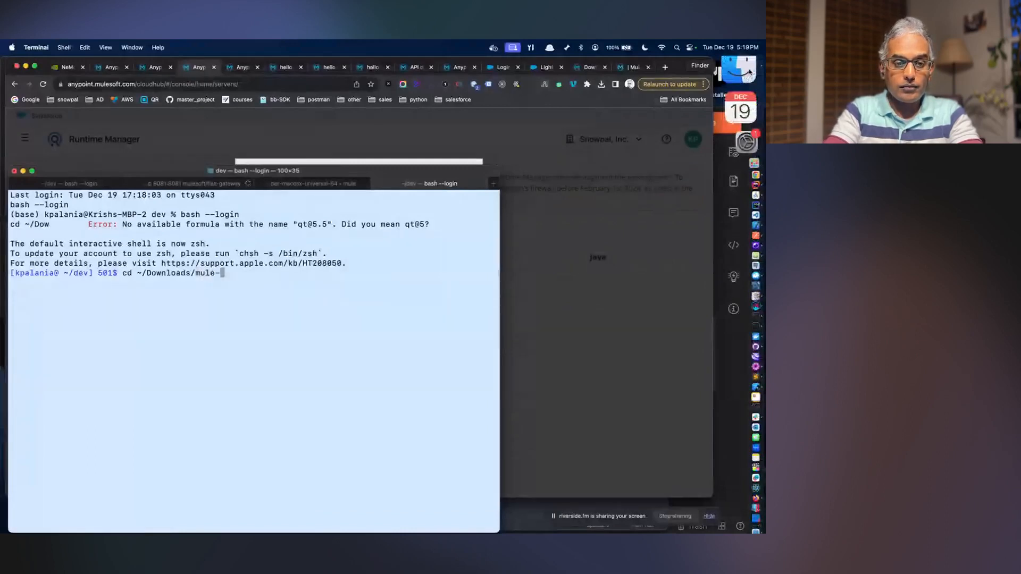
key("Tab")
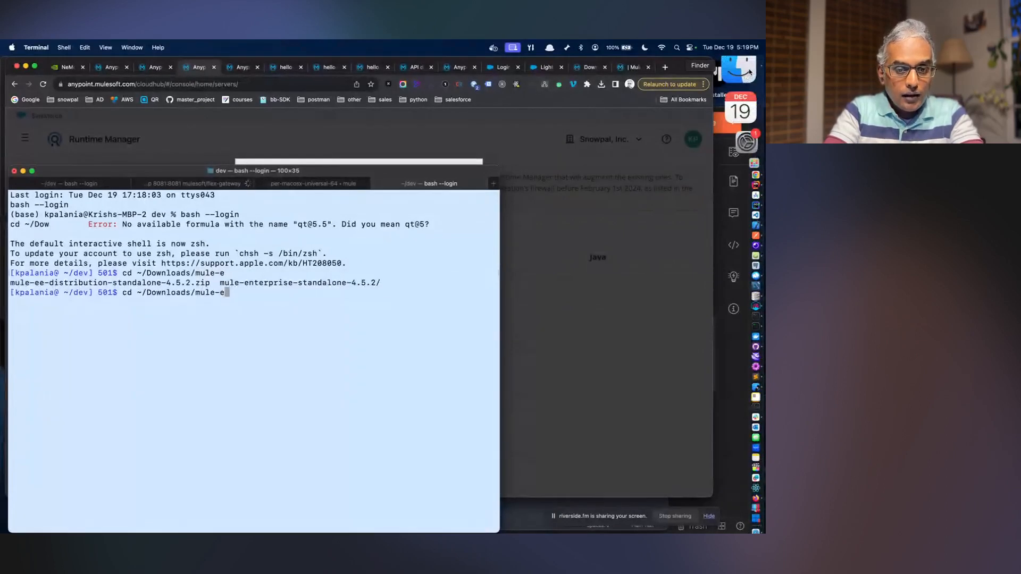
- Check the downloaded Mule folder's name in Finder's Downloads folder, then close Finder's window and return to Terminal
left_click(747, 71)
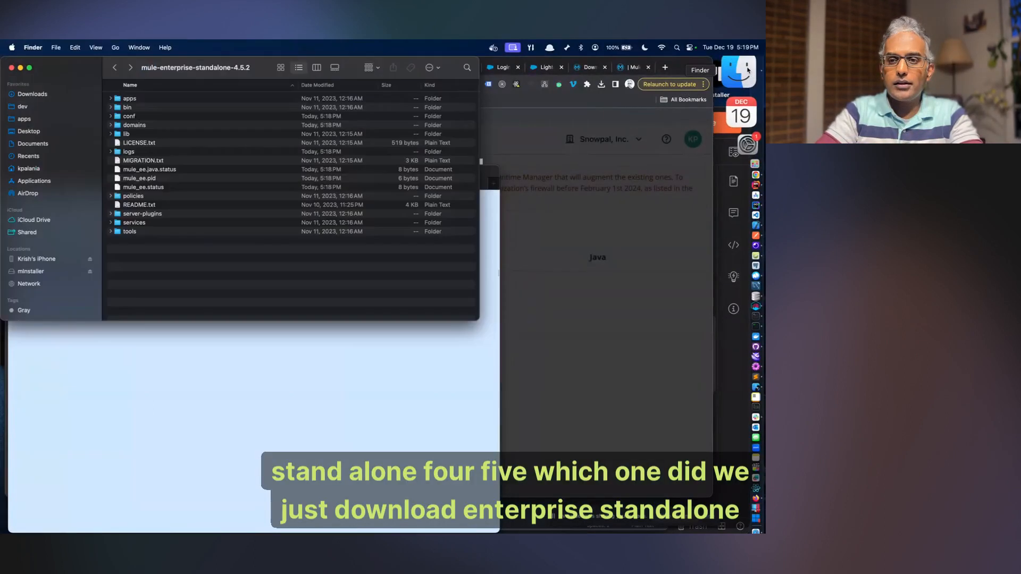
left_click(47, 96)
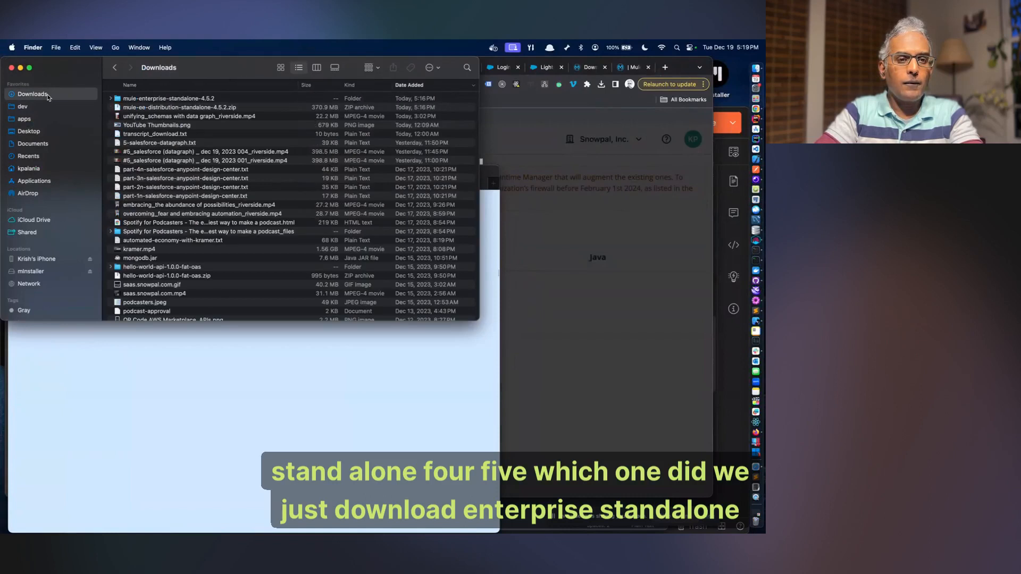
left_click(11, 67)
left_click(168, 334)
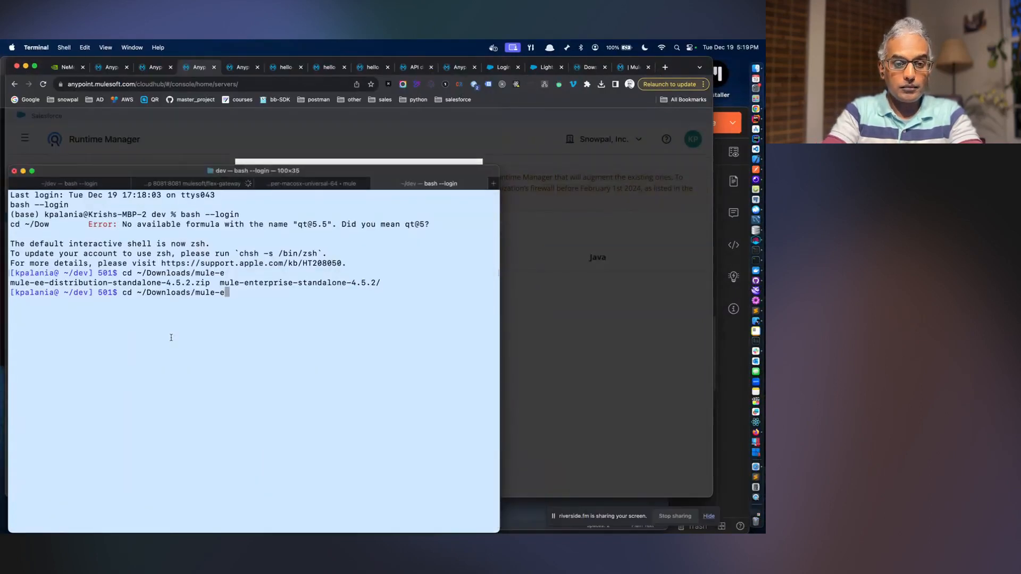
- Change to the bin directory of ~/Downloads/mule-enterprise-standalone-4.5.2 and list the files there
type("n")
key("Tab")
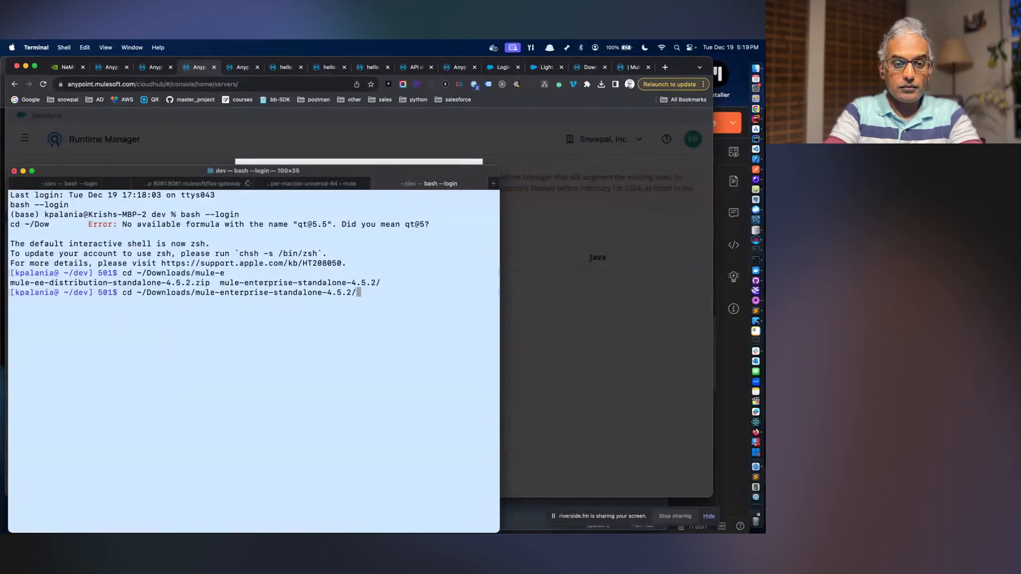
key("Return")
type("ls")
key("Return")
type("cd bin")
key("Return")
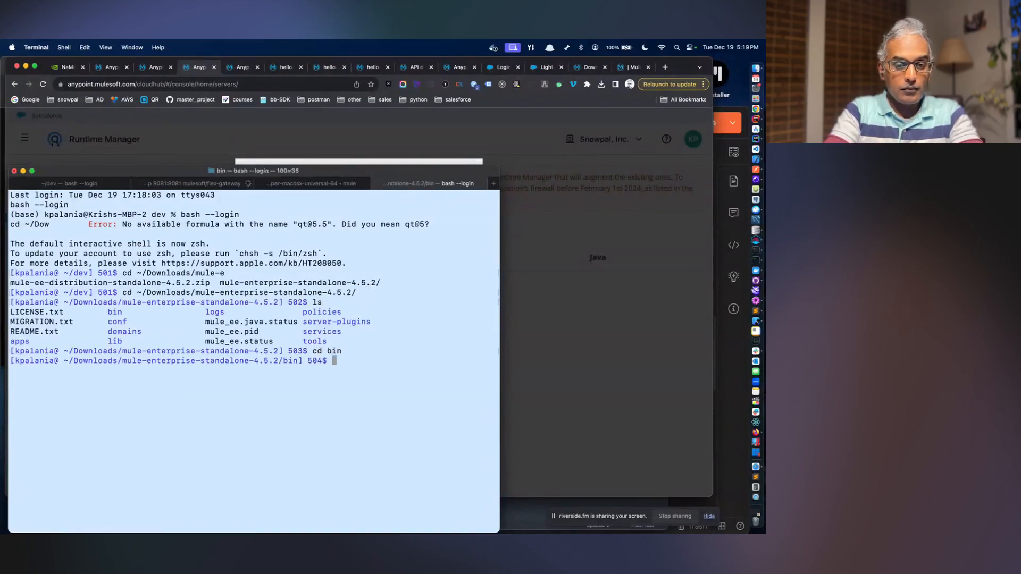
type("l")
key("Return")
type("ls")
key("Return")
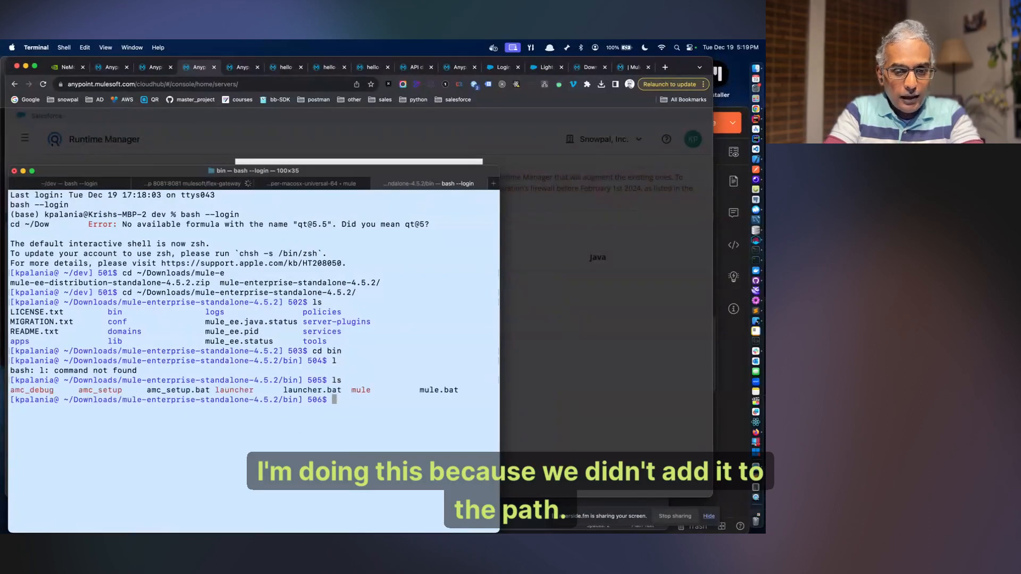
- Run the copied amc_setup command with its registration token for snowpal-server from the bin directory and read through the output
key("super+v")
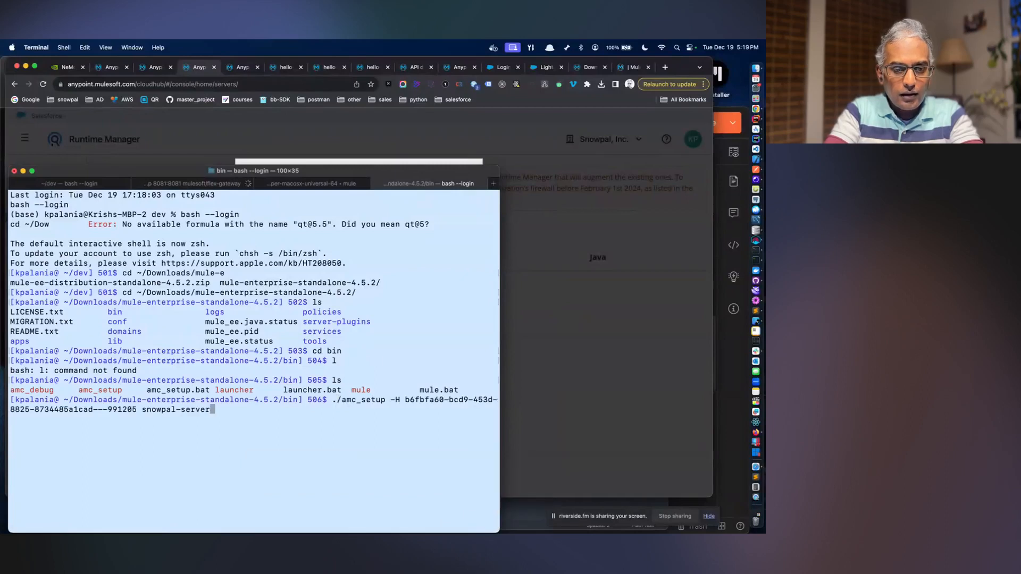
key("Return")
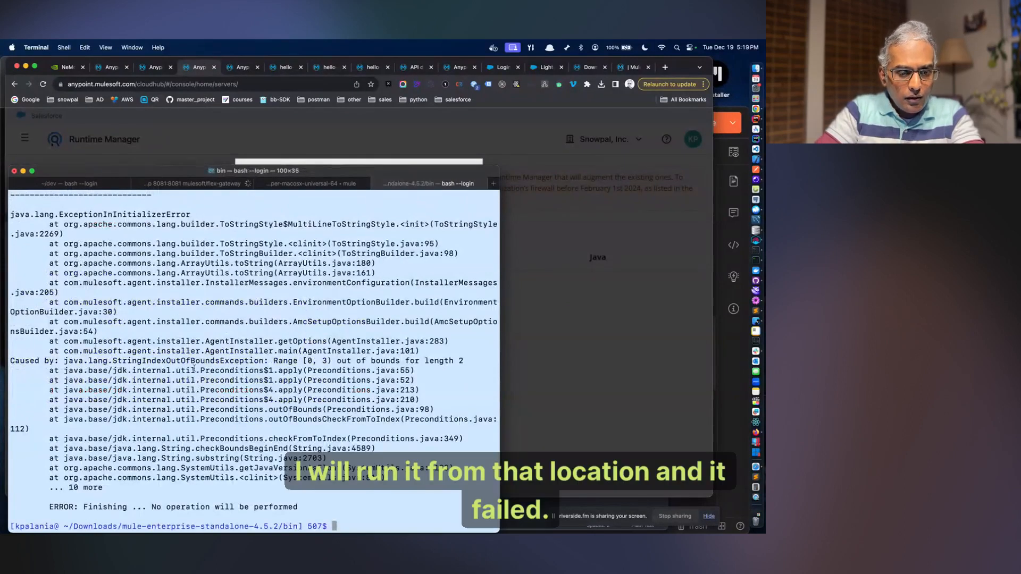
scroll(200, 380, "up", 5)
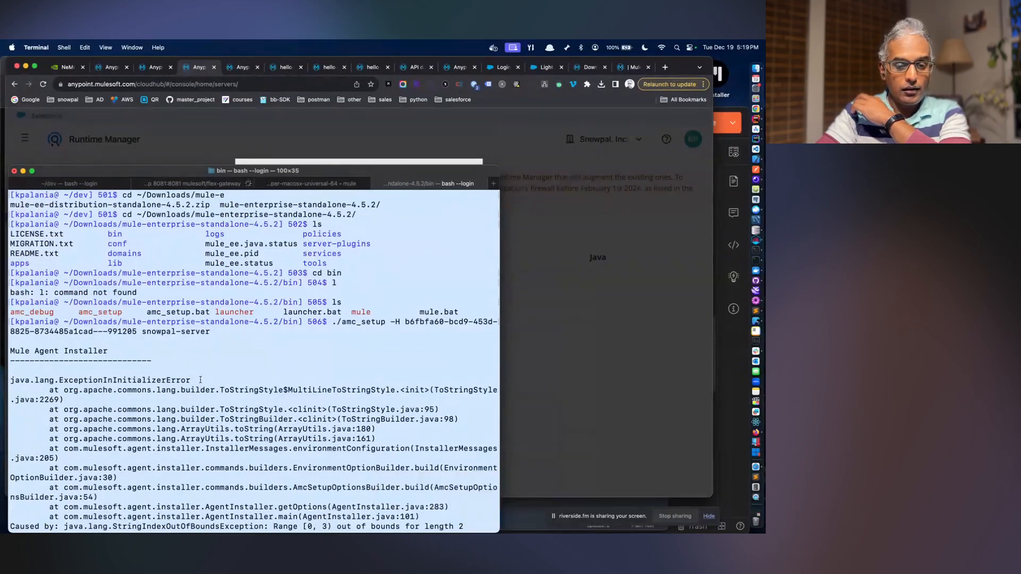
scroll(200, 380, "down", 1)
scroll(201, 380, "down", 3)
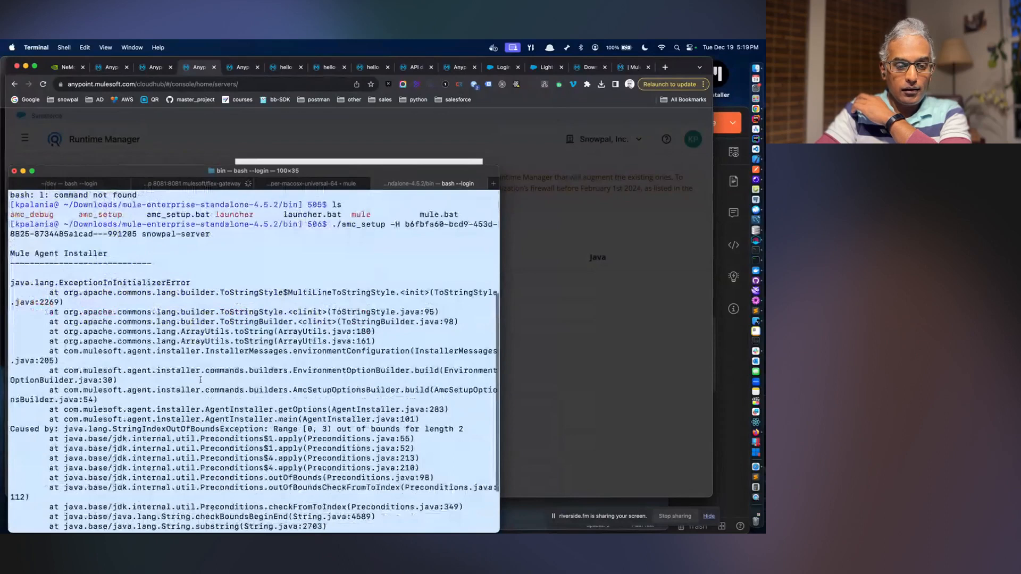
scroll(200, 380, "down", 3)
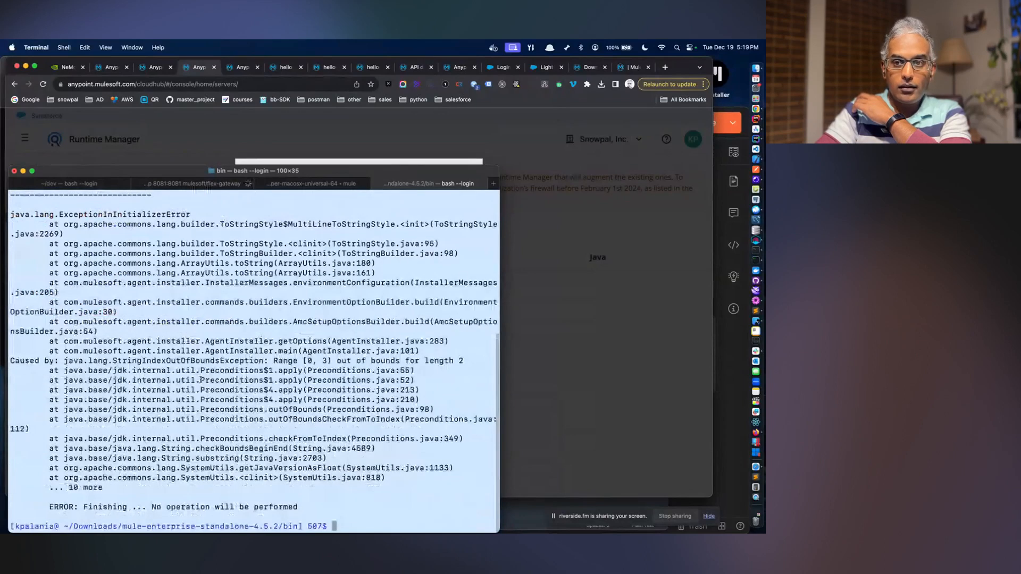
- Switch to Chrome, recheck the Add Server instructions in Runtime Manager and review the Mule installation docs around wrapper.conf properties and CPU affinity
left_click(193, 69)
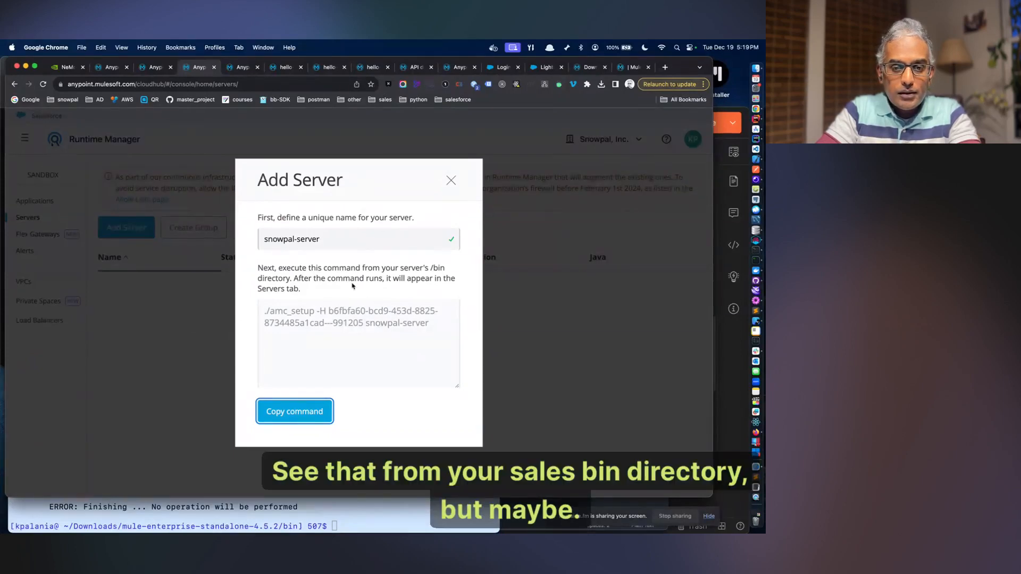
left_click(632, 68)
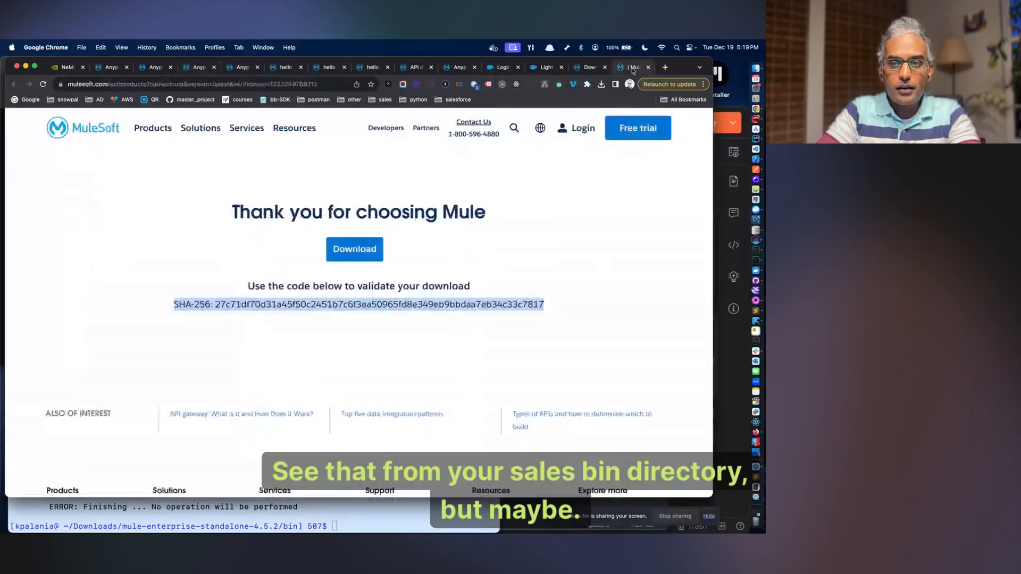
left_click(587, 68)
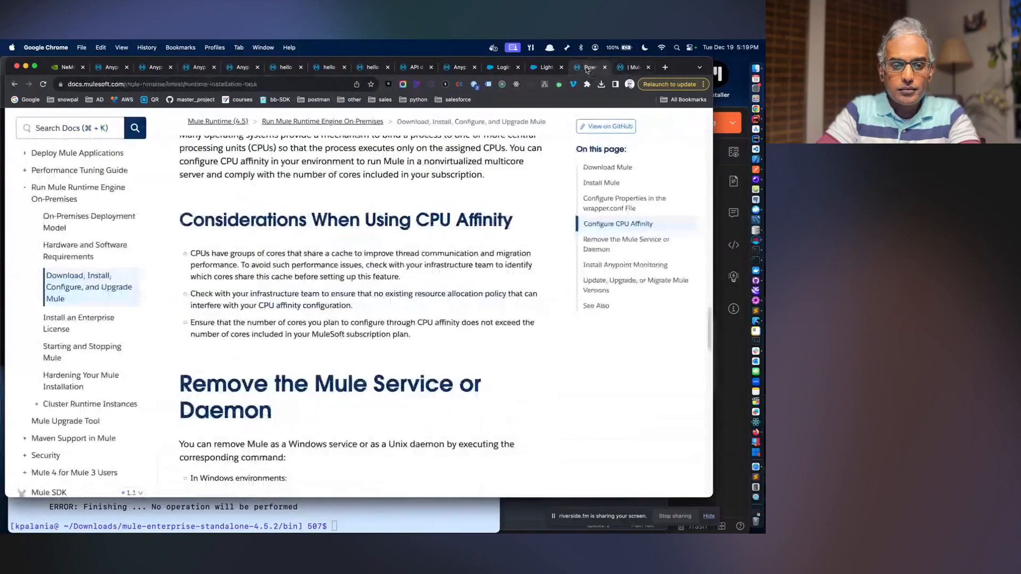
scroll(517, 287, "down", 5)
scroll(517, 287, "up", 10)
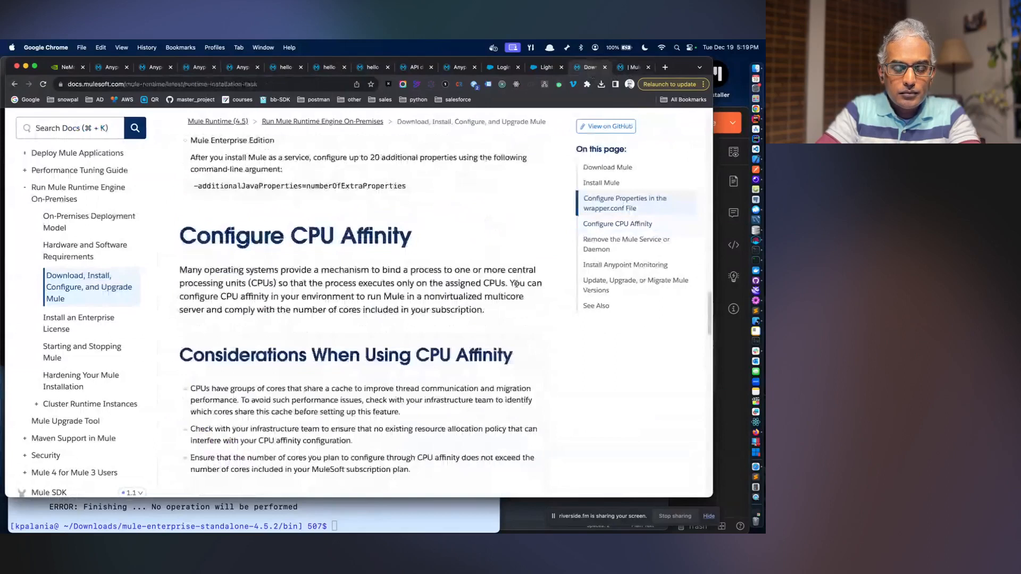
scroll(516, 285, "up", 5)
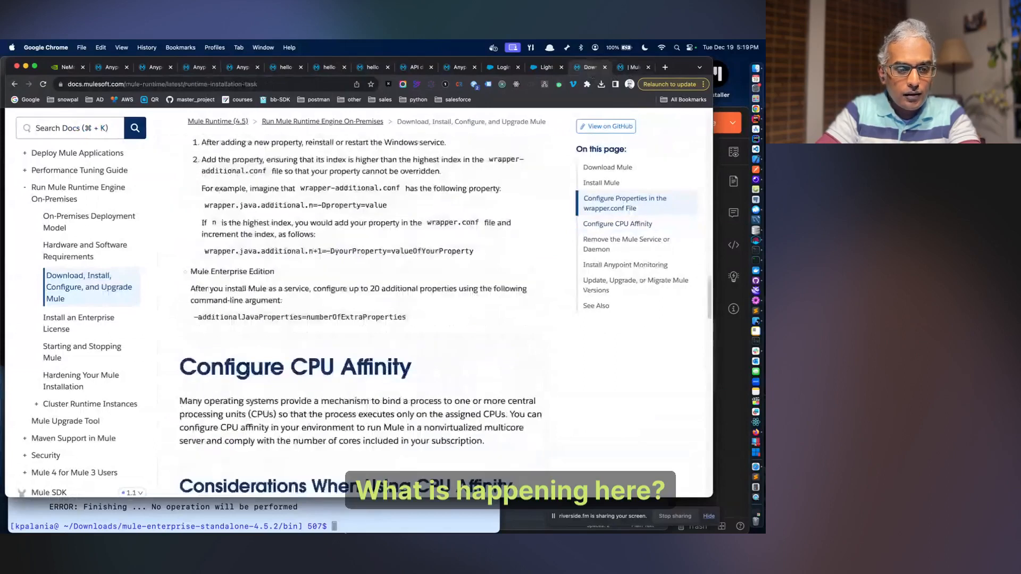
- Check the Mule startup log in Terminal, force the running Mule process to shut down and start Mule again
key("super+Tab")
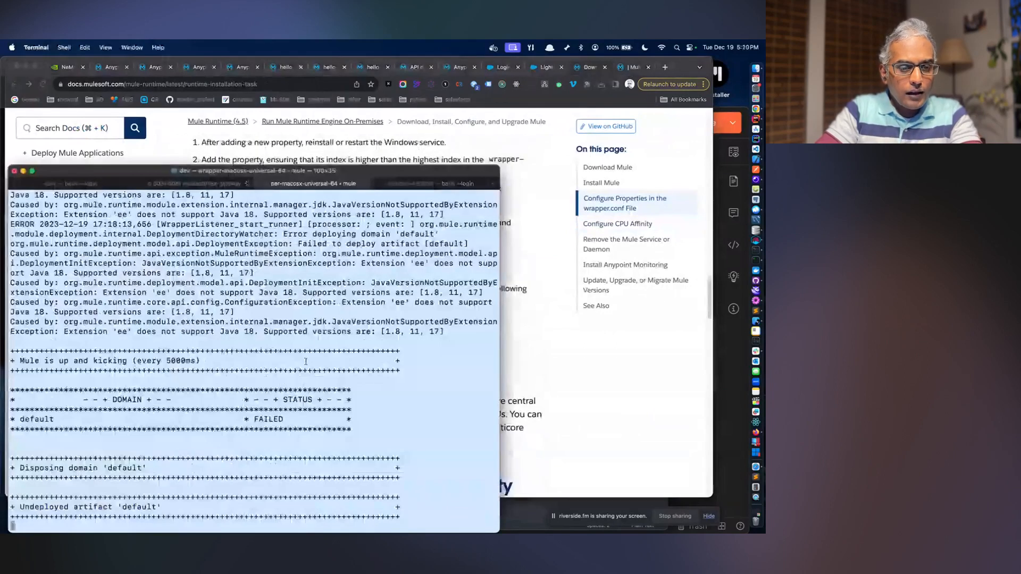
left_click_drag(17, 362, 255, 362)
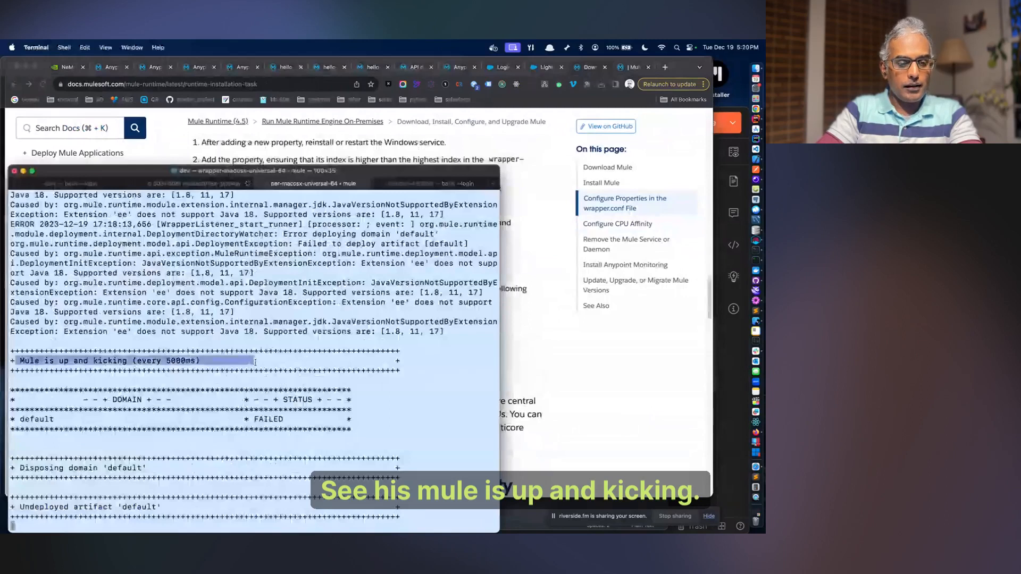
left_click(255, 362)
scroll(255, 362, "up", 4)
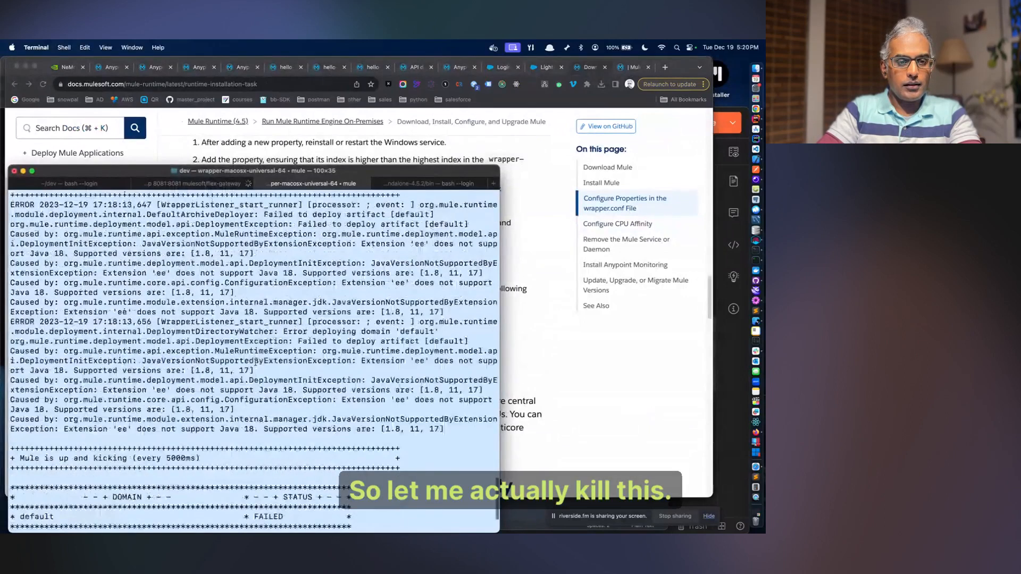
key("ctrl+c")
key("ctrl+c")
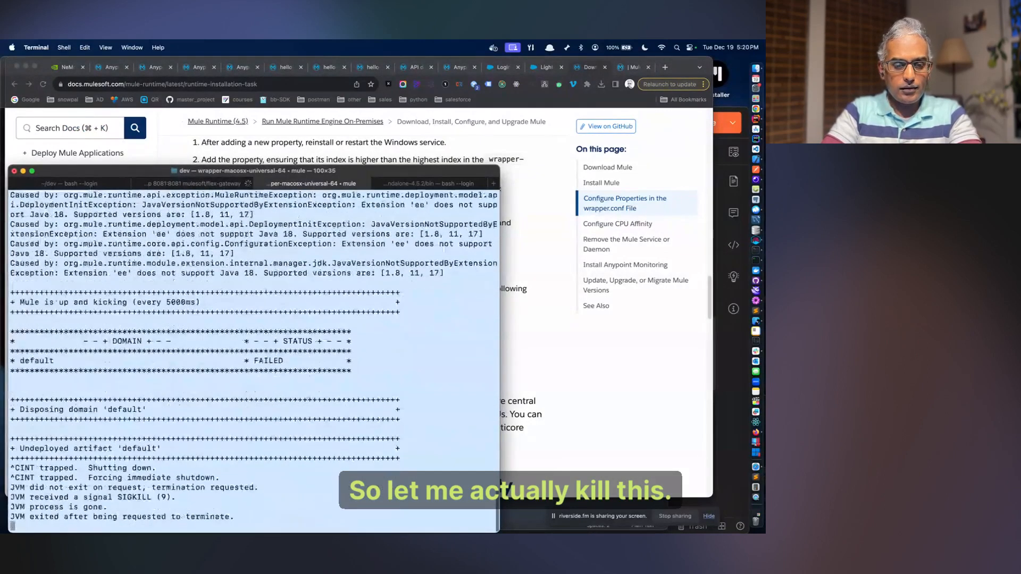
key("Up")
key("Return")
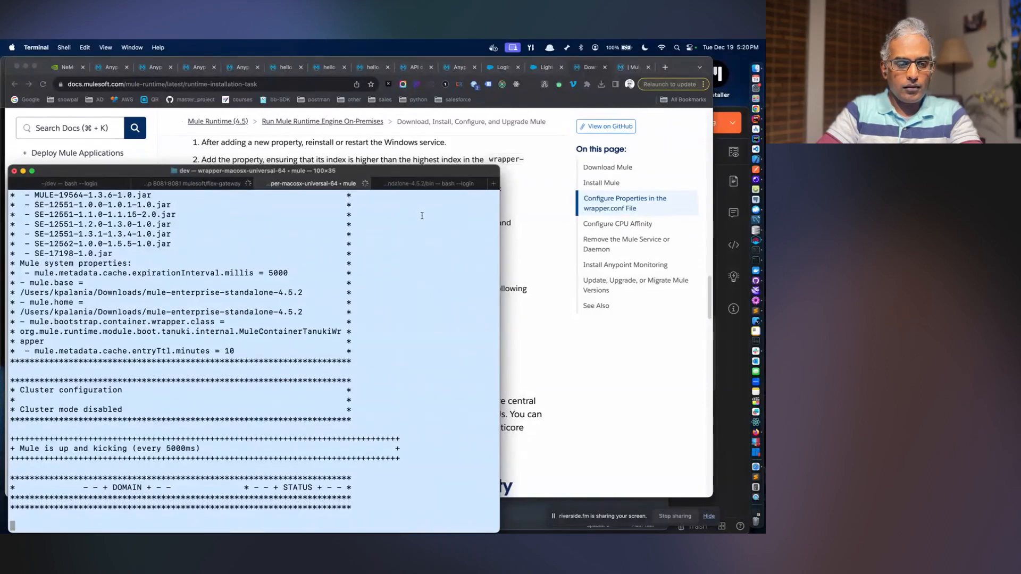
- Rerun the amc_setup command with its registration token in the bin directory session and examine the start of its error output
left_click(415, 183)
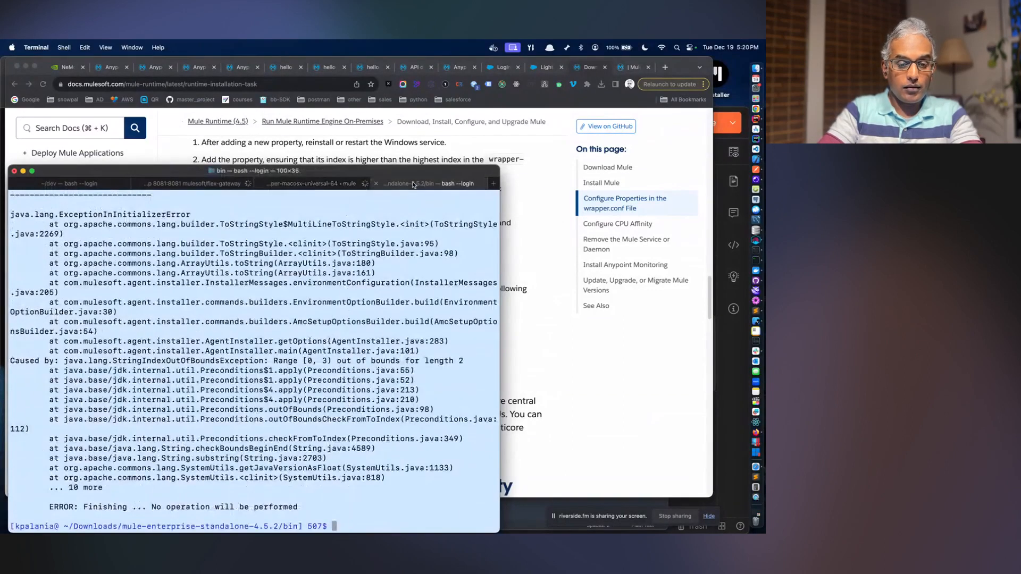
key("Return")
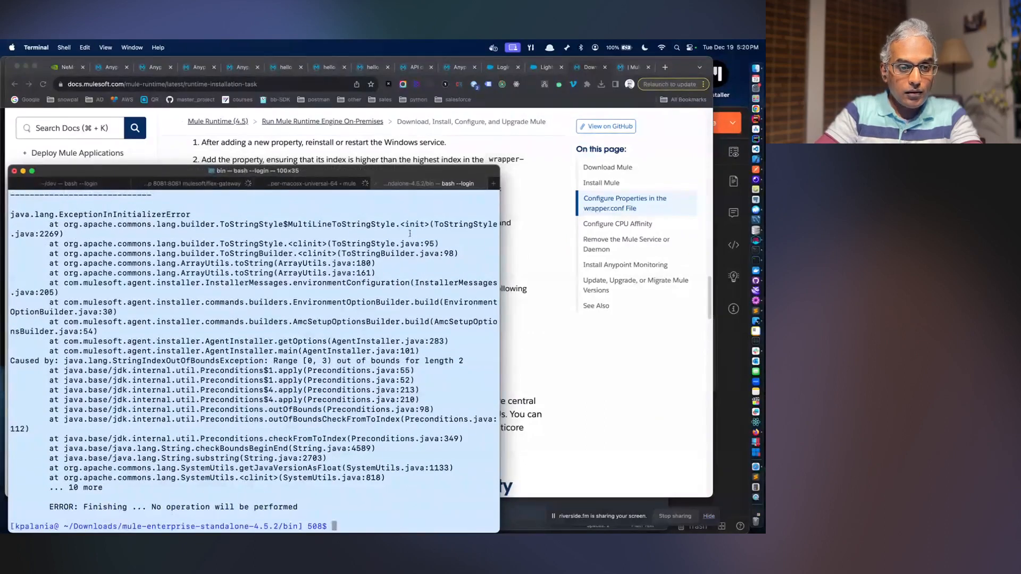
scroll(409, 236, "up", 5)
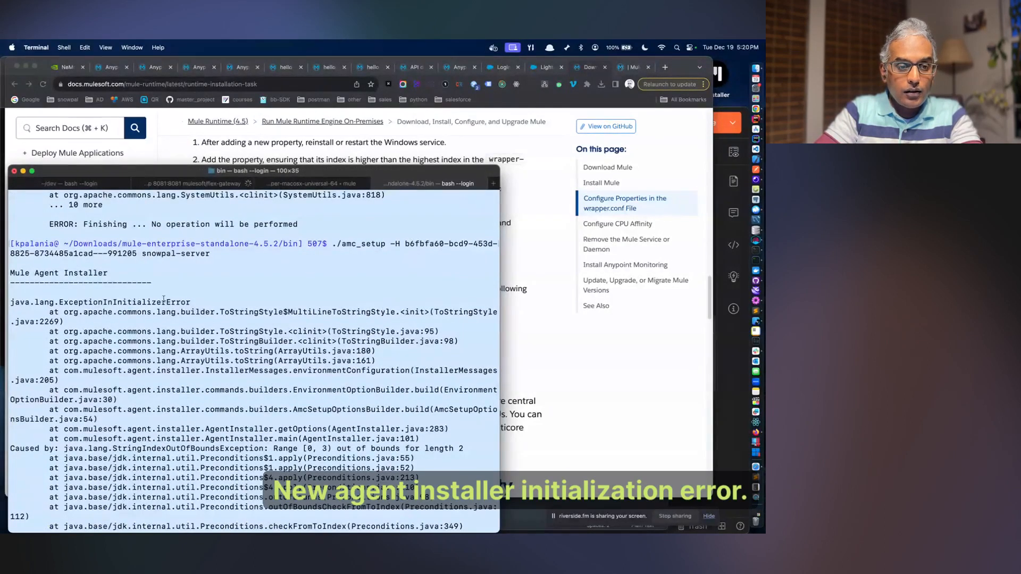
- Copy the Mule Agent Installer heading from the output and search Google in Chrome for "mule agent installer initialization failed"
triple_click(77, 271)
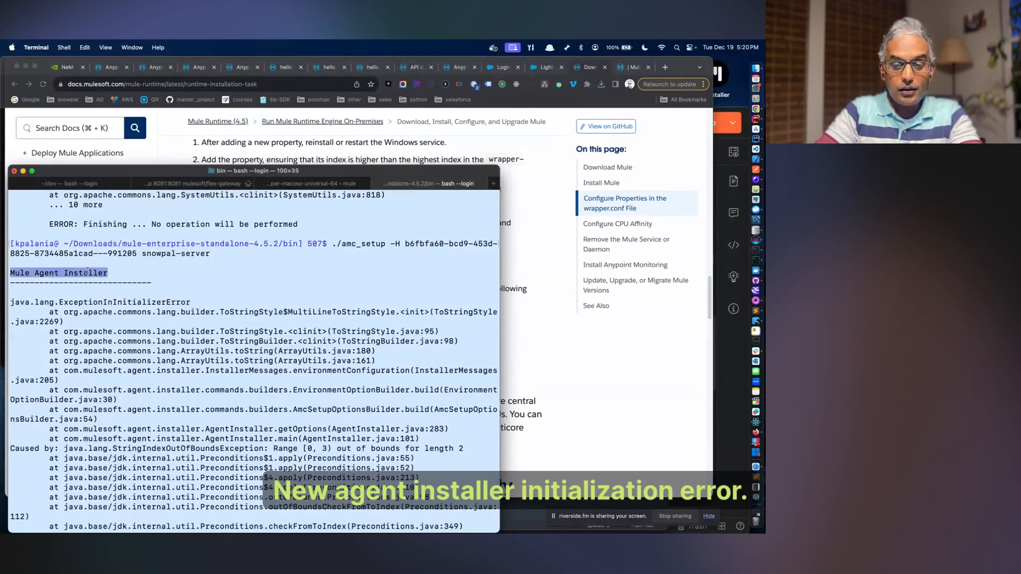
left_click(536, 201)
key("super+t")
key("super+v")
type("in")
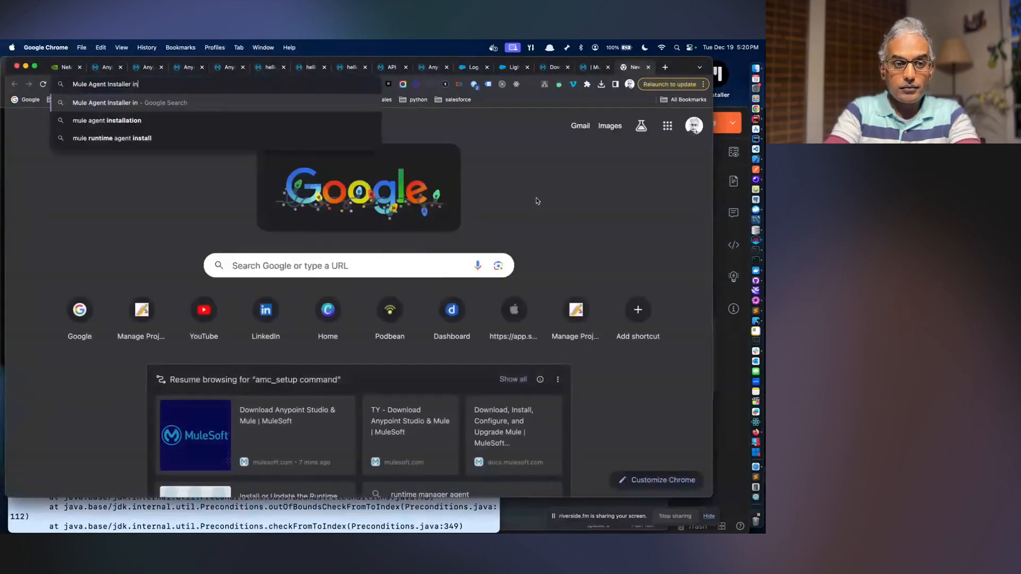
type("itializRON W")
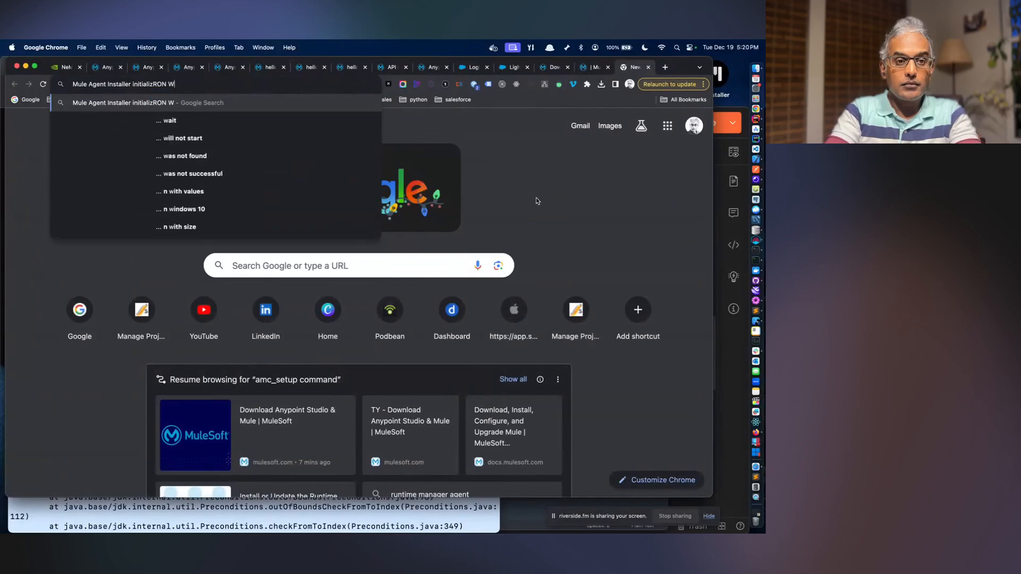
key("Down")
key("Down")
key("Return")
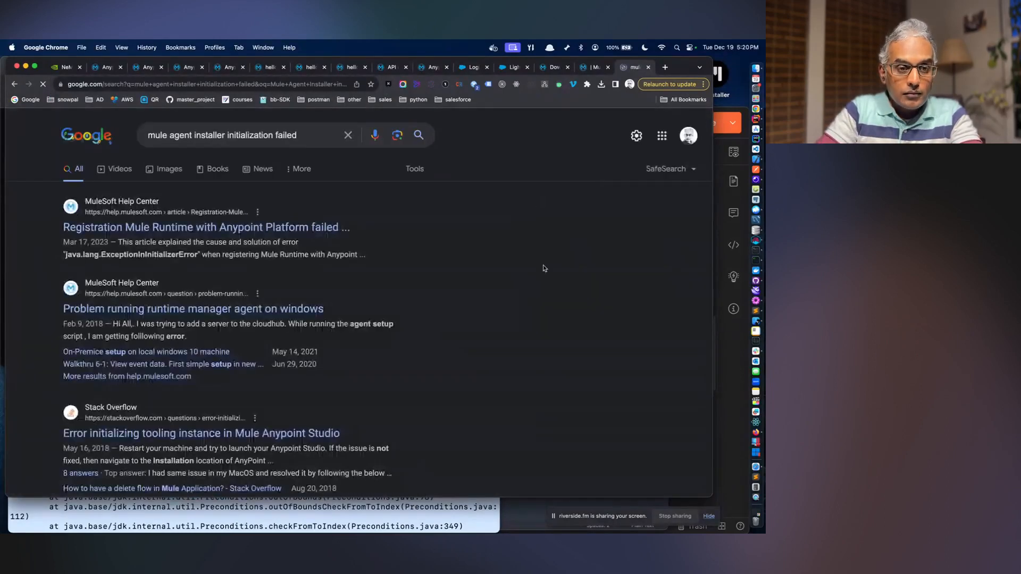
- Open the MuleSoft help article on failed Mule Runtime registration, compare its symptom with the Terminal error and read its cause and solution
left_click(217, 232)
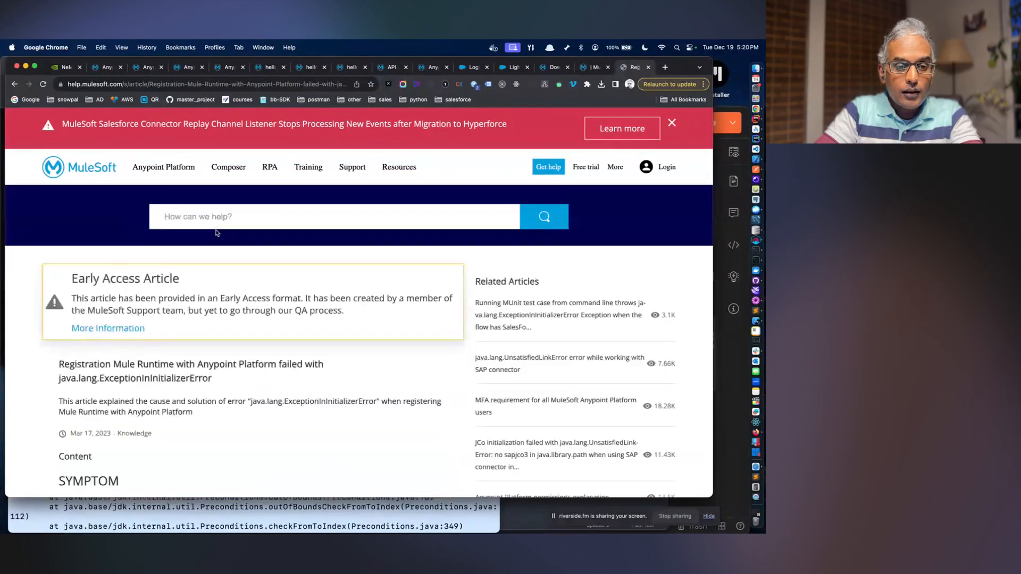
scroll(216, 233, "down", 2)
scroll(216, 233, "down", 1)
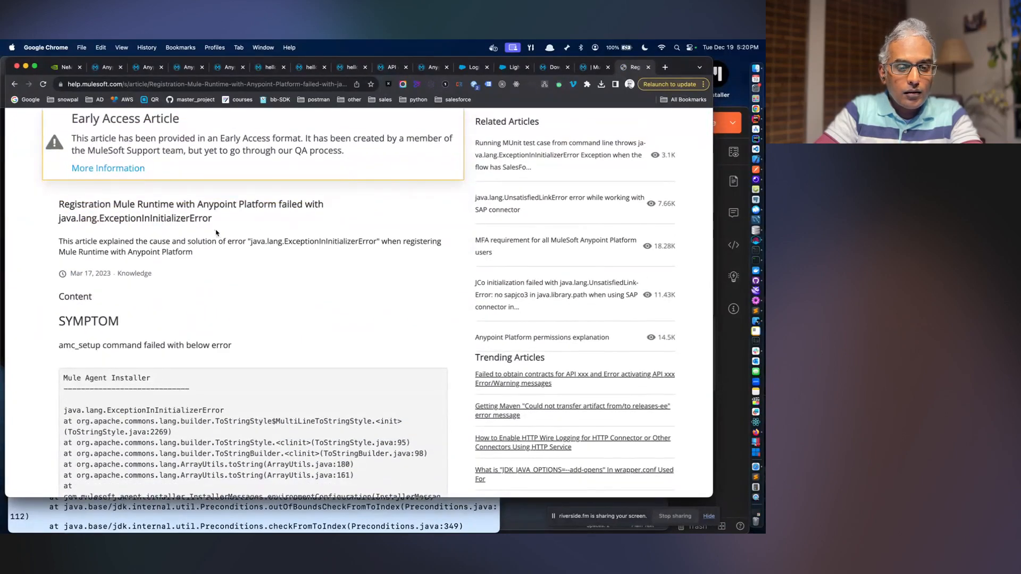
key("super+Tab")
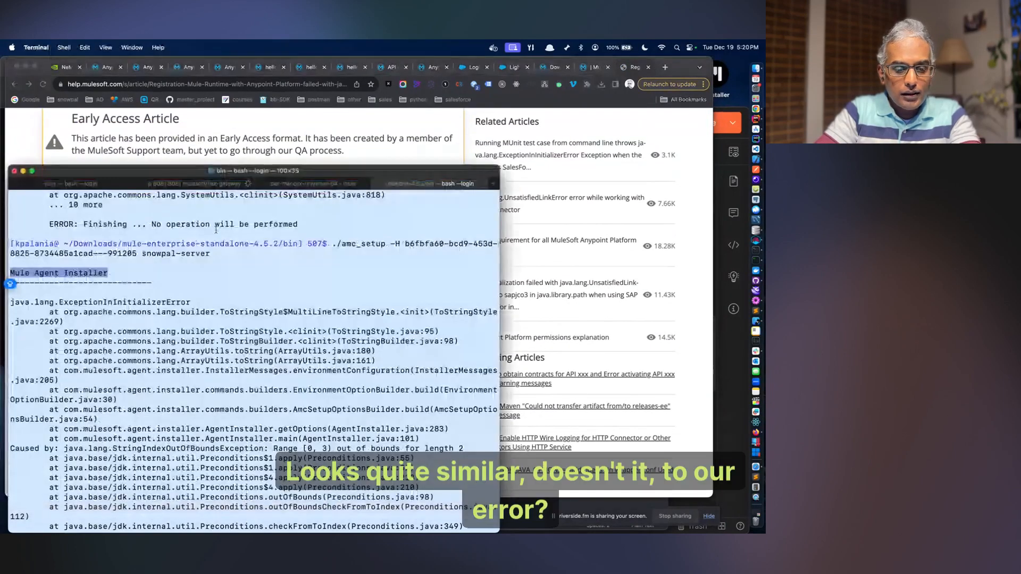
key("super+Tab")
scroll(217, 230, "down", 10)
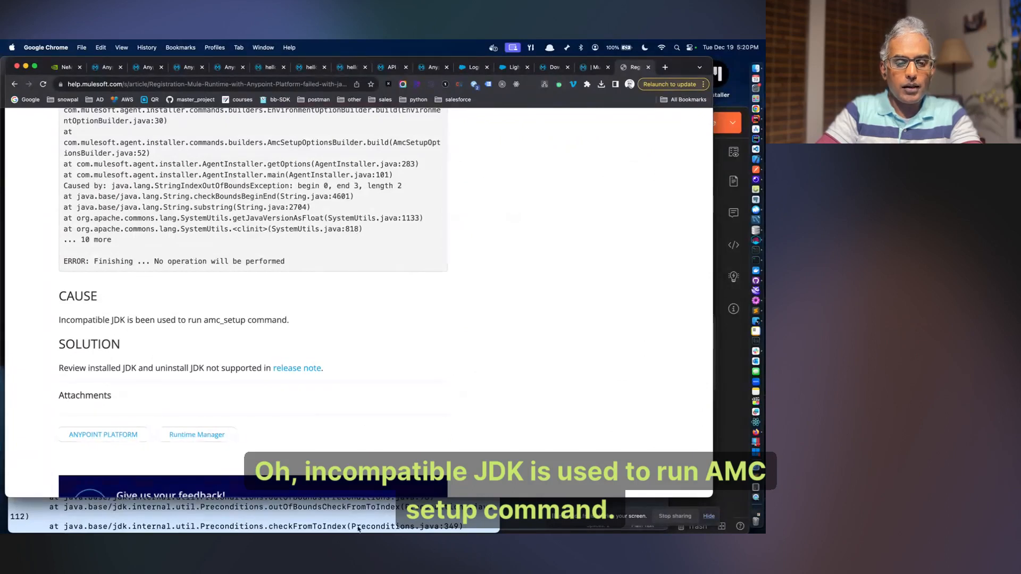
- Close the help article, copy the java -version command from the beginning of the Mule installation docs and return to Terminal
left_click(600, 66)
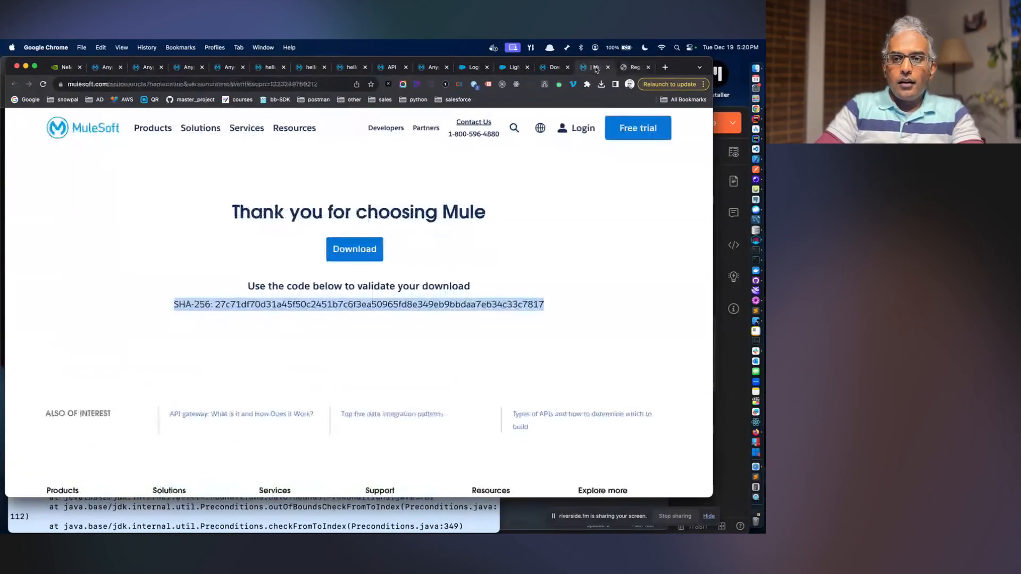
left_click(649, 66)
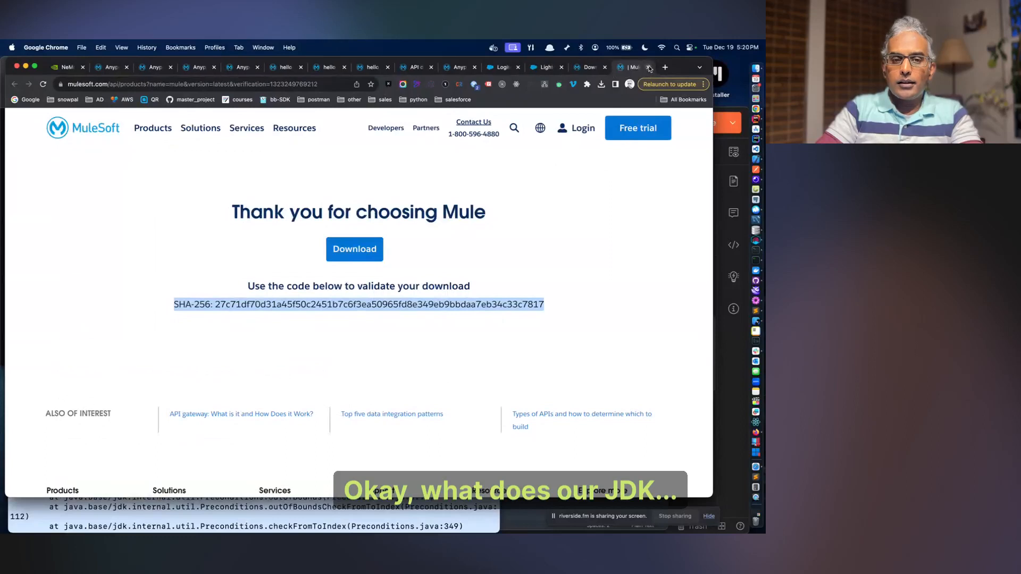
left_click(585, 67)
scroll(396, 328, "up", 15)
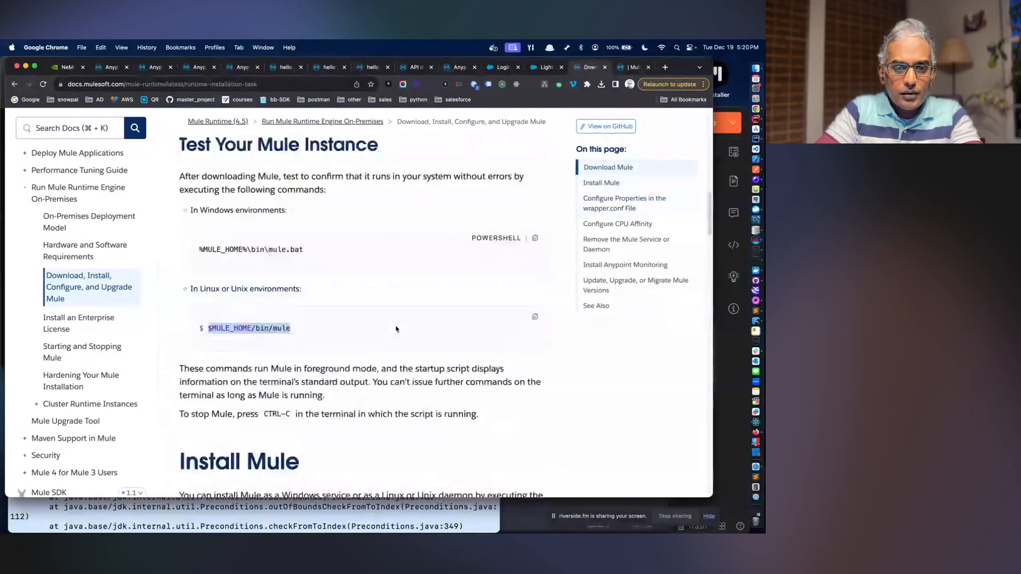
scroll(395, 328, "up", 5)
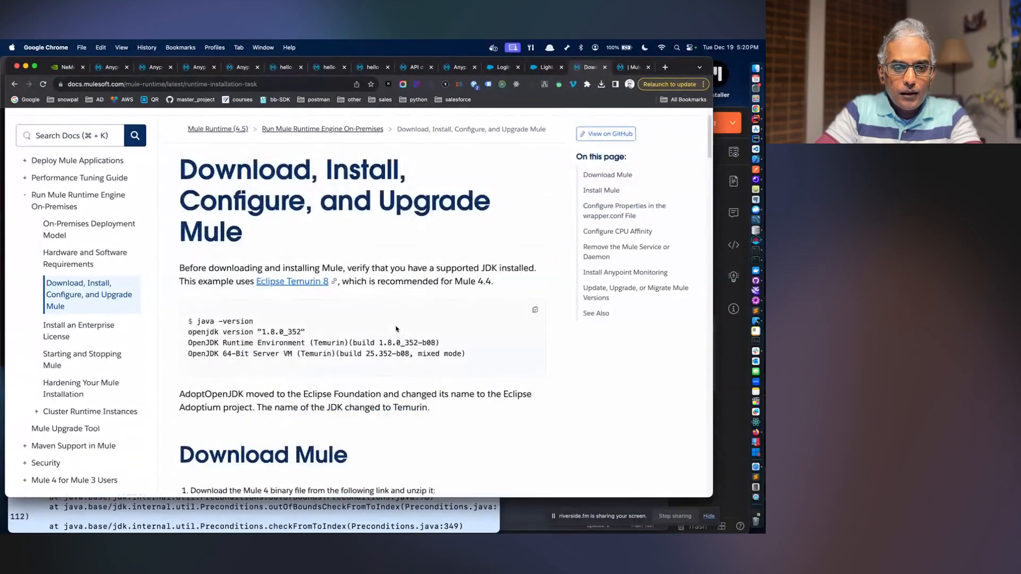
left_click_drag(197, 321, 254, 321)
key("super+c")
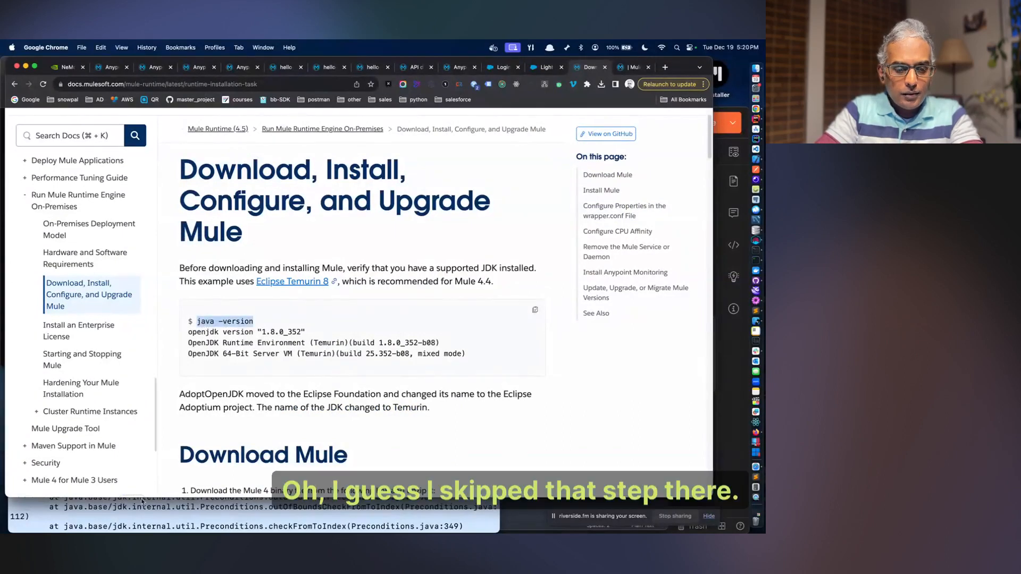
left_click(134, 528)
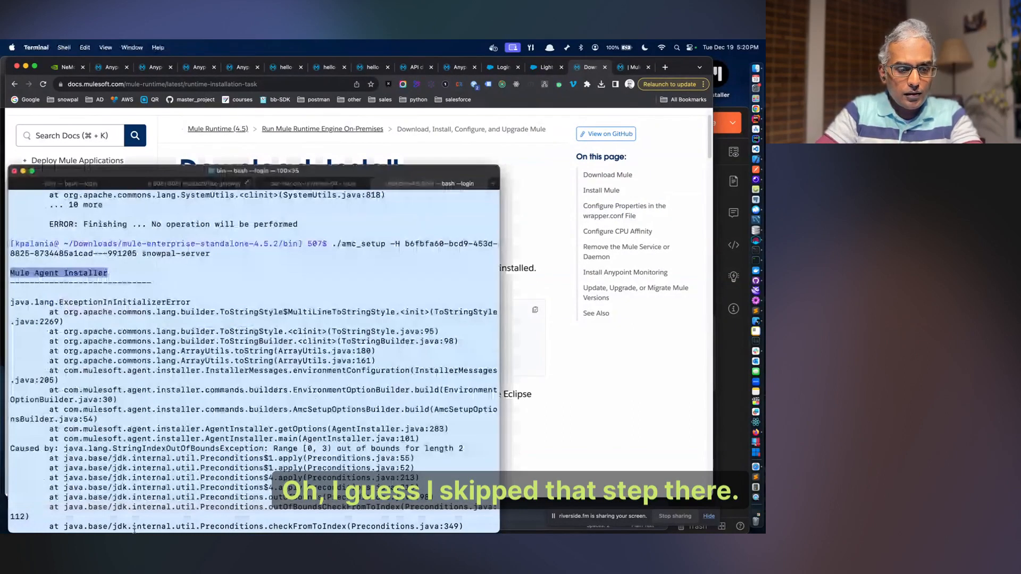
- Run java -version in the Terminal bin directory session and compare the output with the supported JDK example in the Mule installation docs
key("Return")
key("Return")
key("super+v")
key("Return")
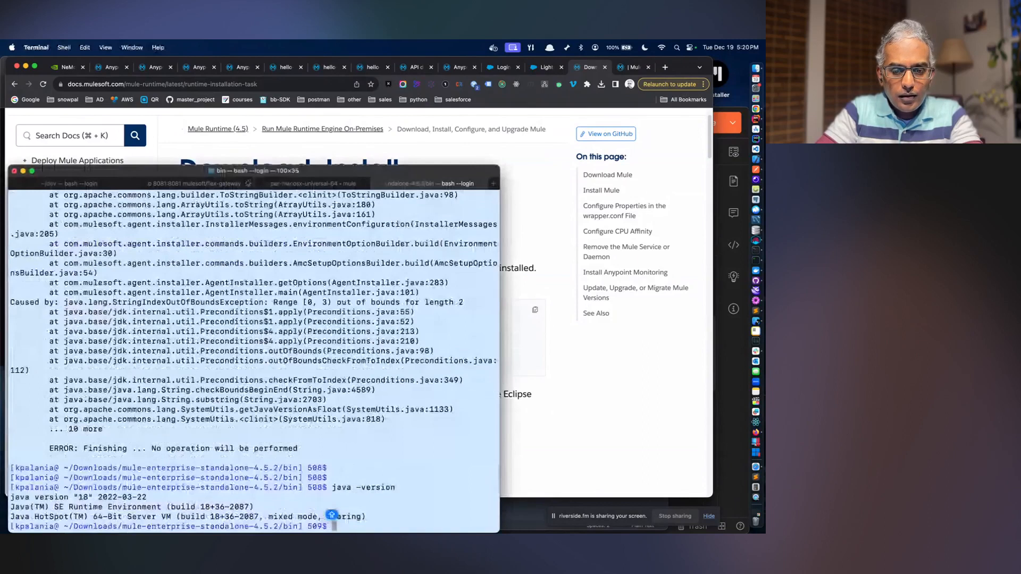
left_click(532, 410)
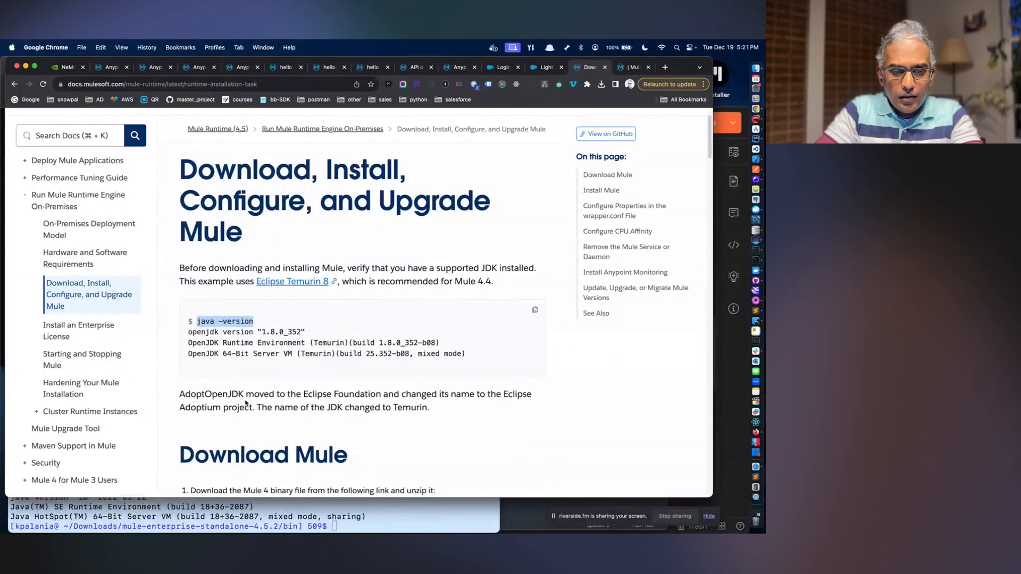
left_click(239, 506)
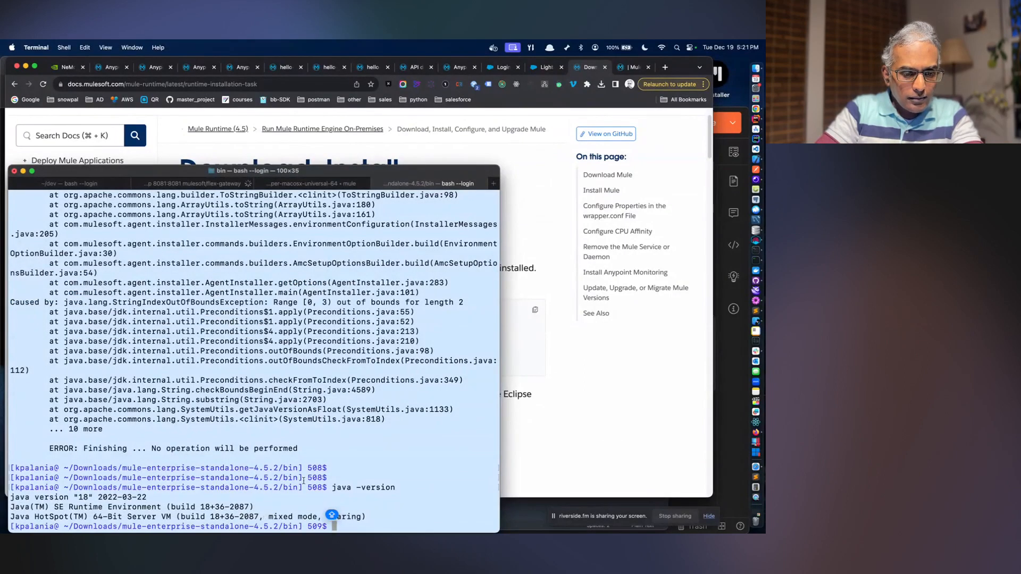
left_click(548, 445)
scroll(437, 367, "down", 5)
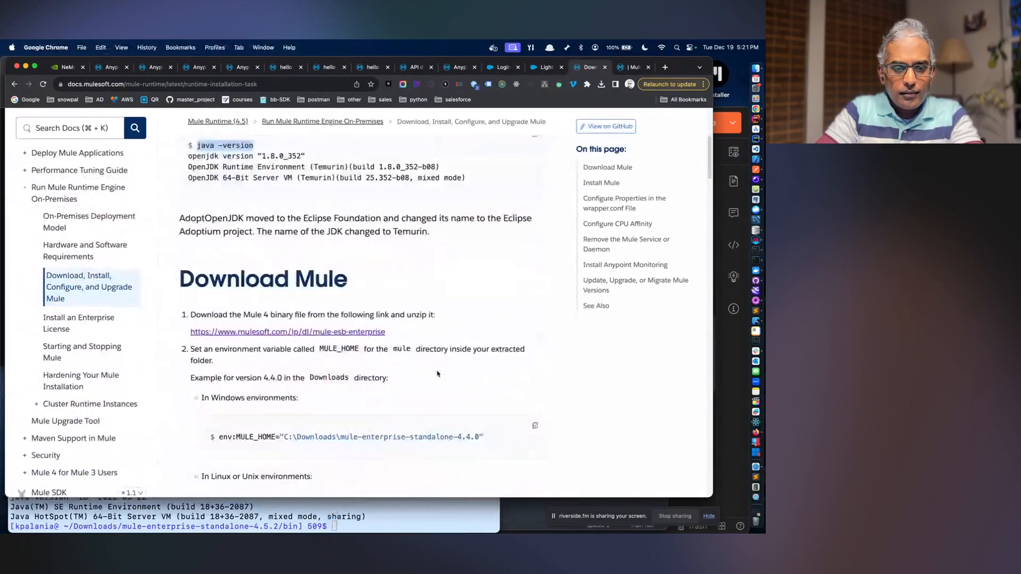
- Search Google in a new Chrome tab for "MULEsoft jdk install" and look through the results
key("super+t")
type("MULE")
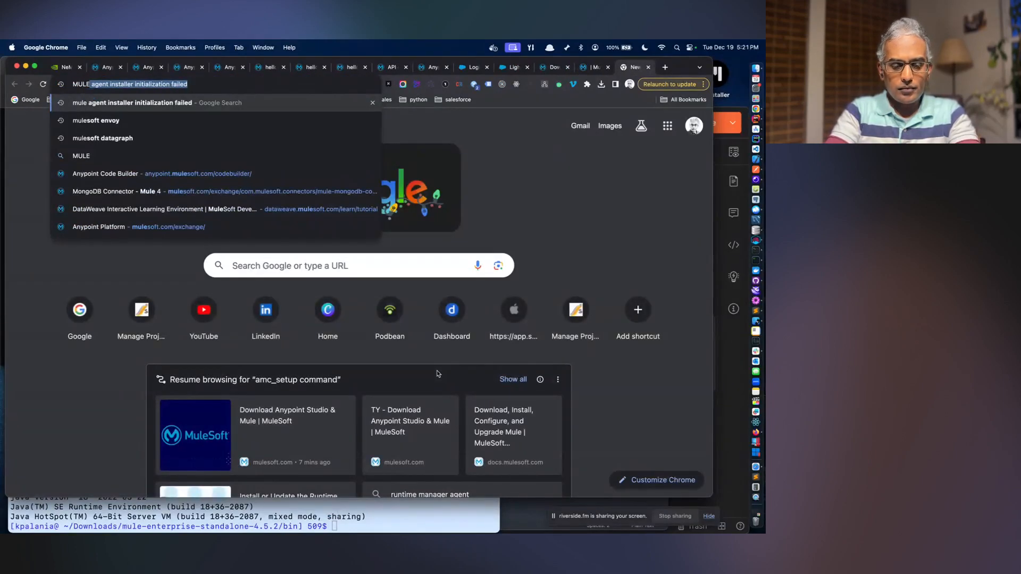
type("soft jdk inst")
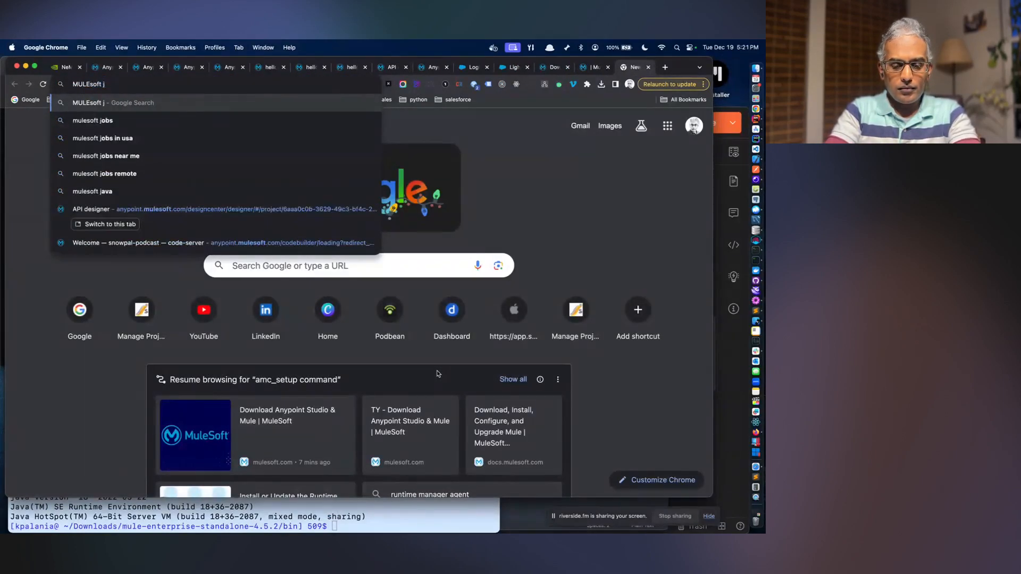
type("al")
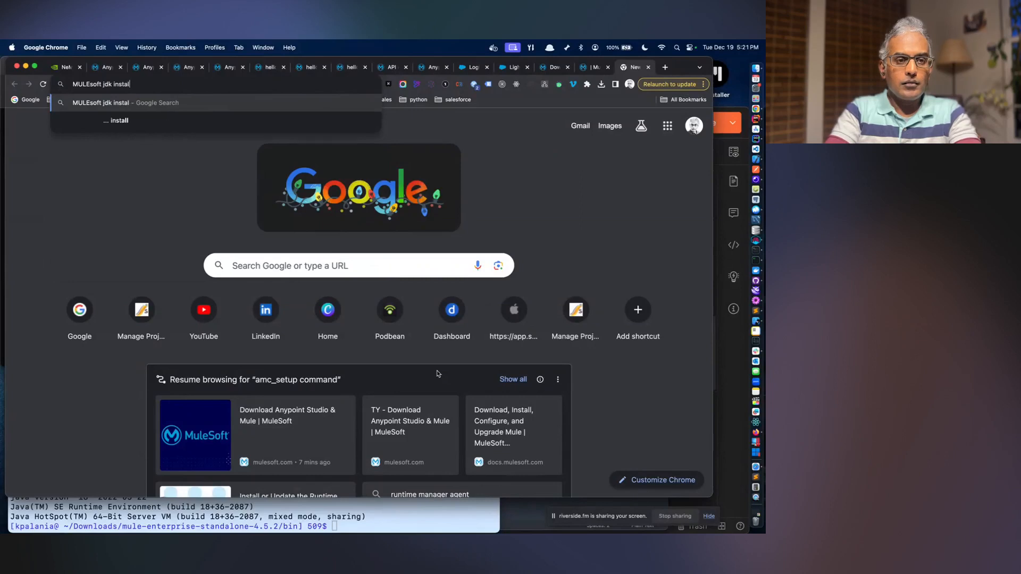
type("l")
key("Return")
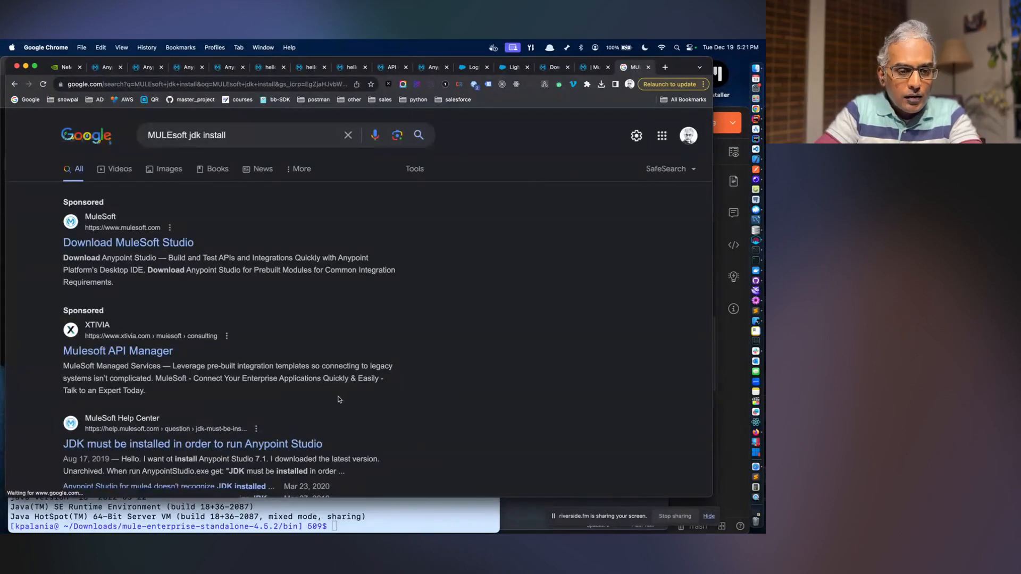
scroll(339, 399, "down", 2)
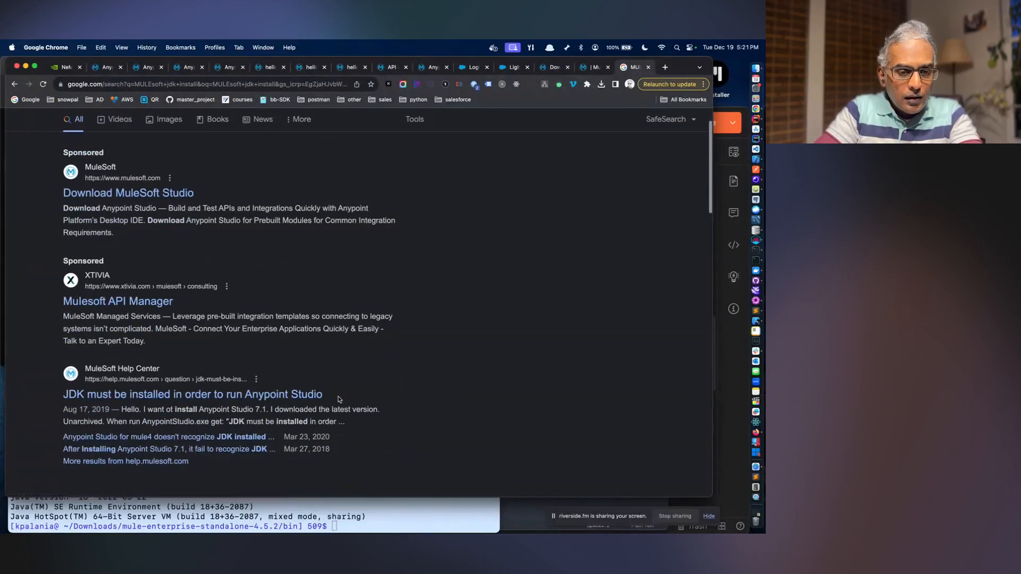
- Open the MuleSoft Help Center thread "JDK must be installed in order to run Anypoint Studio" and read its answers
left_click(301, 394)
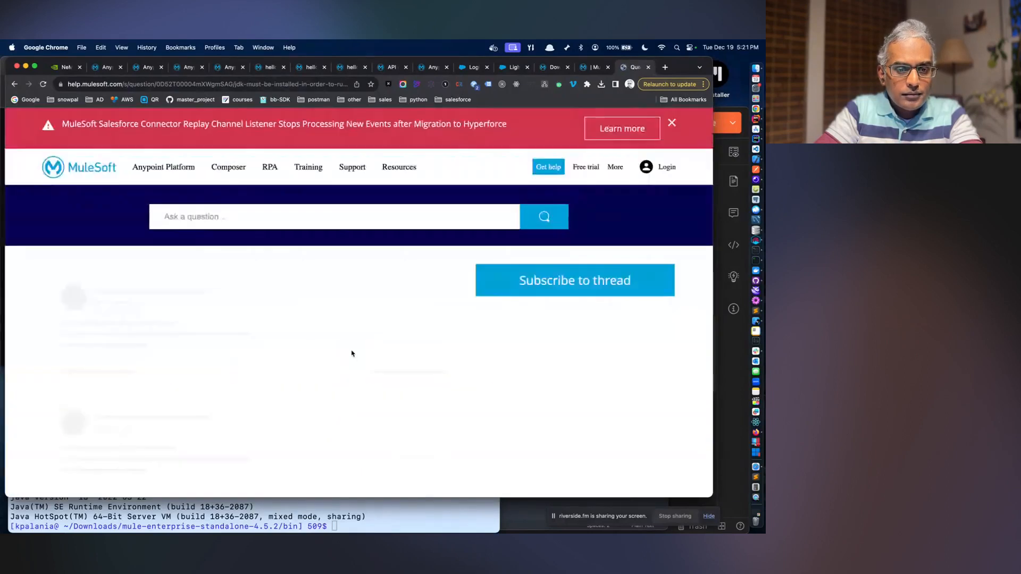
scroll(352, 353, "down", 3)
scroll(351, 354, "down", 4)
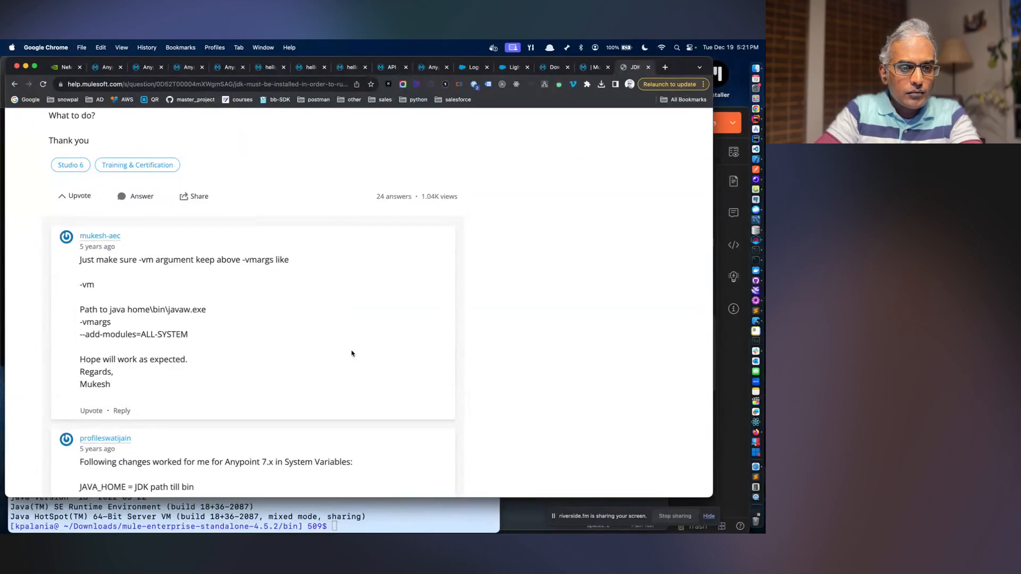
scroll(352, 353, "down", 2)
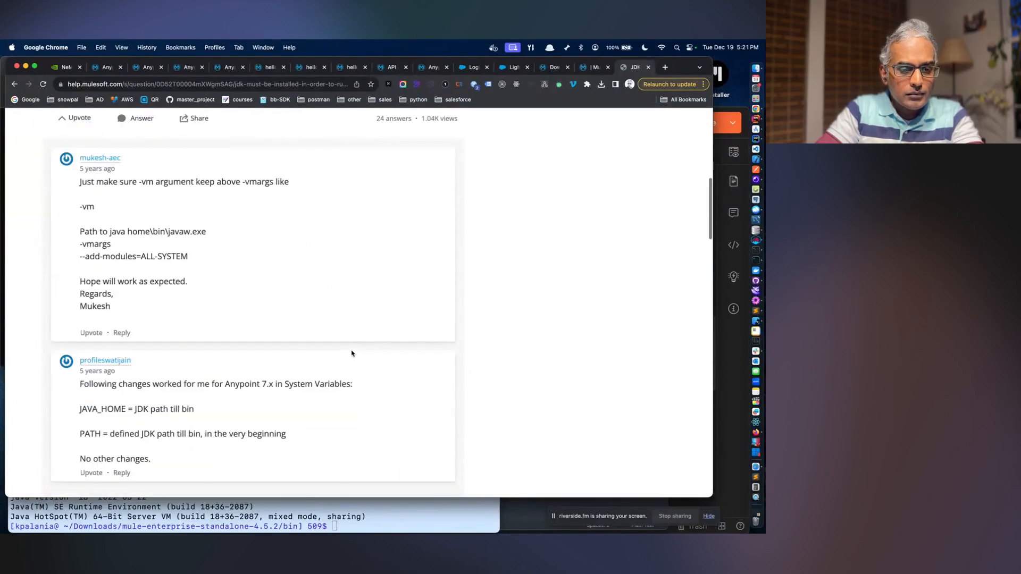
scroll(352, 353, "down", 2)
scroll(351, 353, "down", 6)
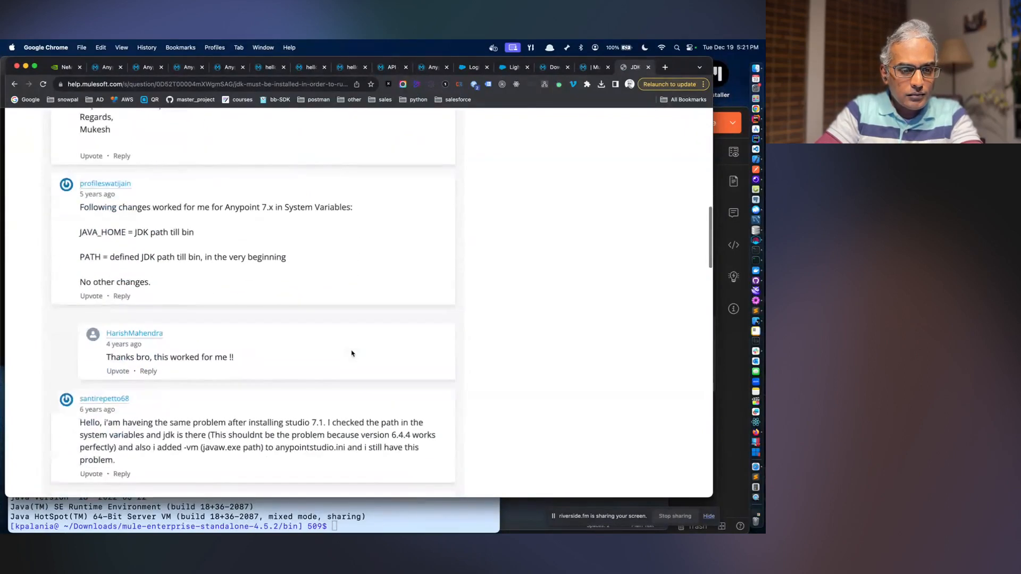
- Search Google for "osx install jdk latest" and open Oracle's "Install JDK on MAC" page
left_click(292, 85)
type("osx install j")
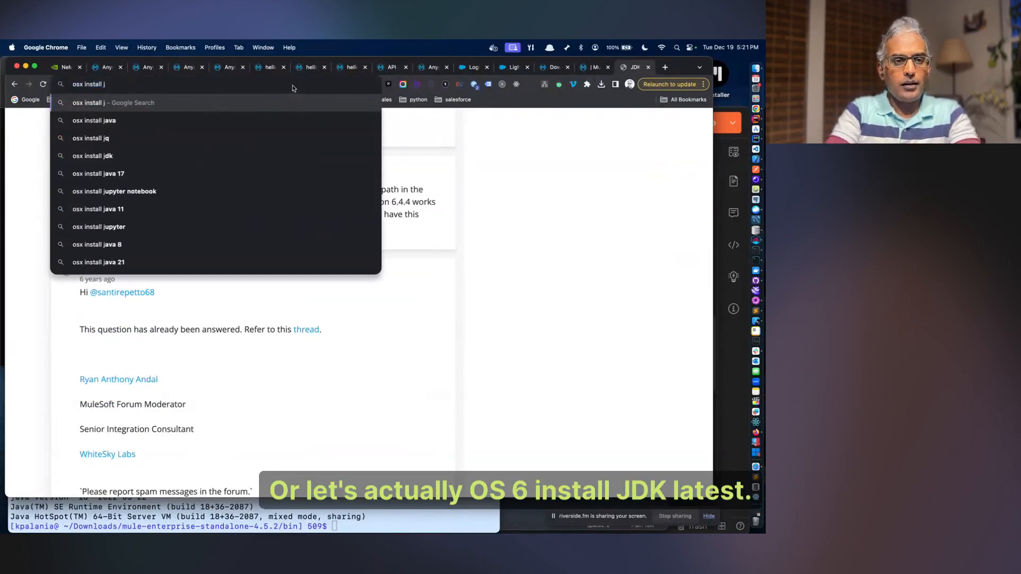
type("dk latest")
key("Return")
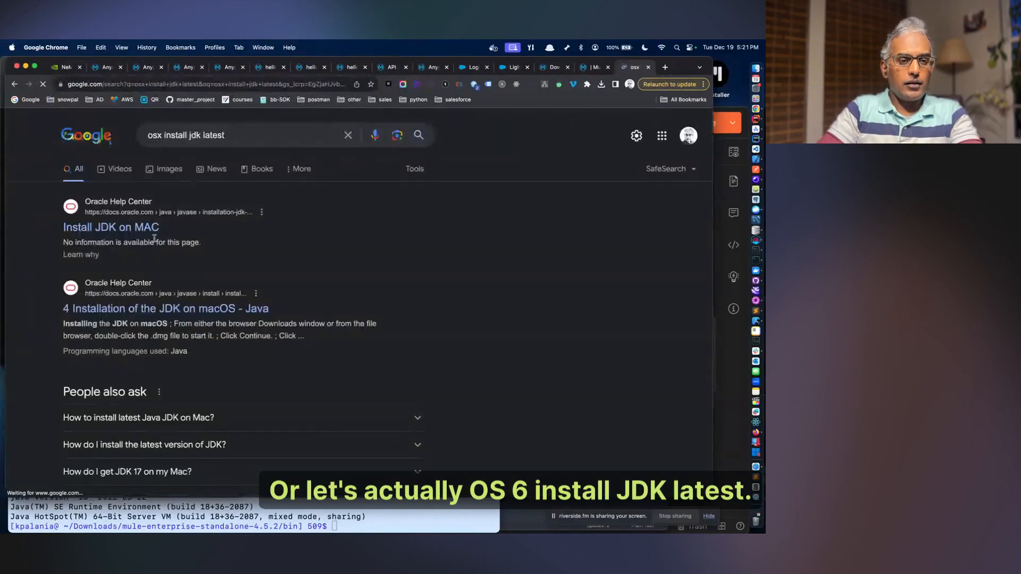
left_click(136, 228)
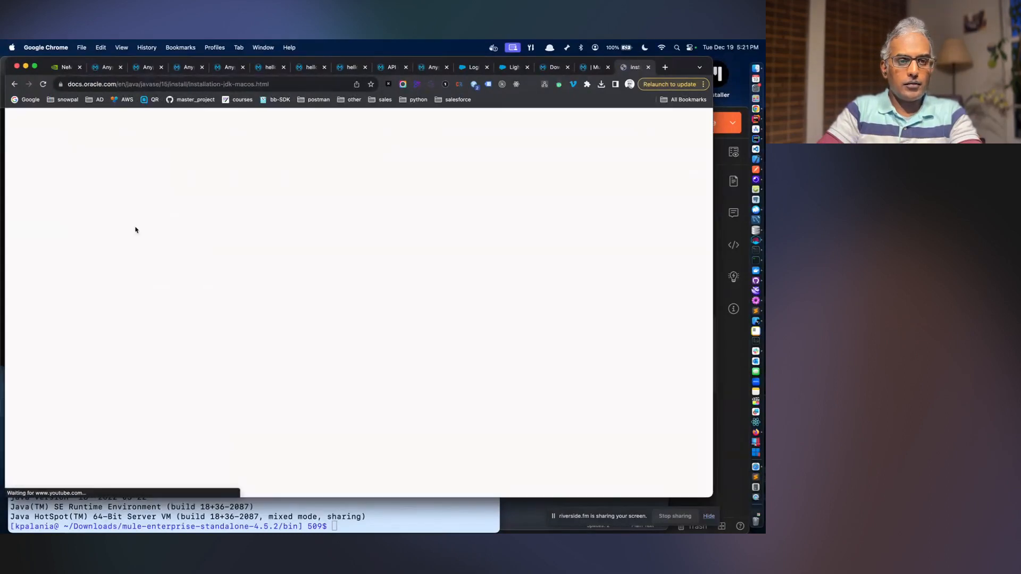
- Examine Oracle's macOS JDK installation guide, covering the default version check, the installation steps, uninstalling and the FAQ
scroll(364, 309, "down", 10)
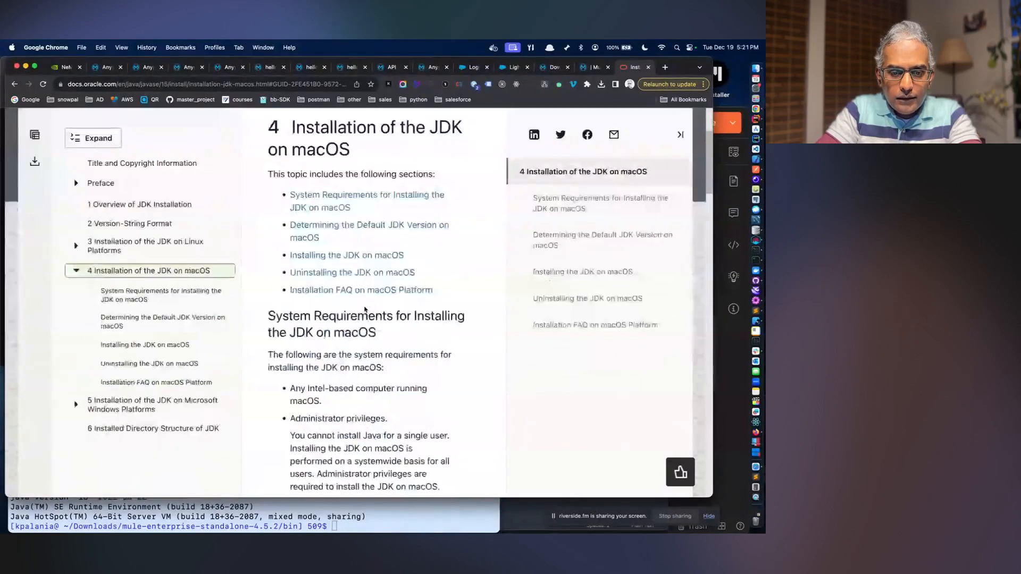
scroll(364, 306, "down", 5)
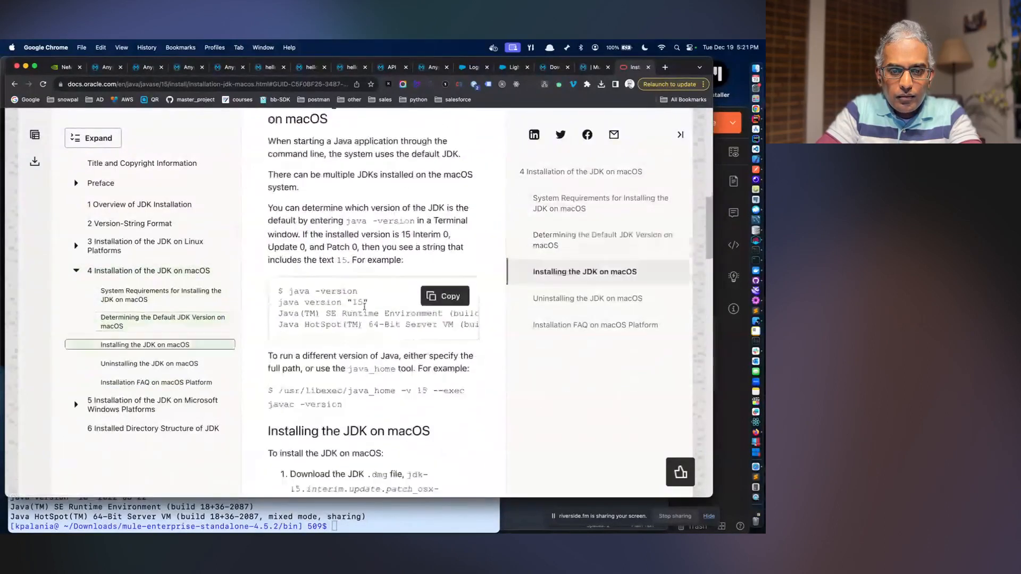
scroll(365, 308, "down", 3)
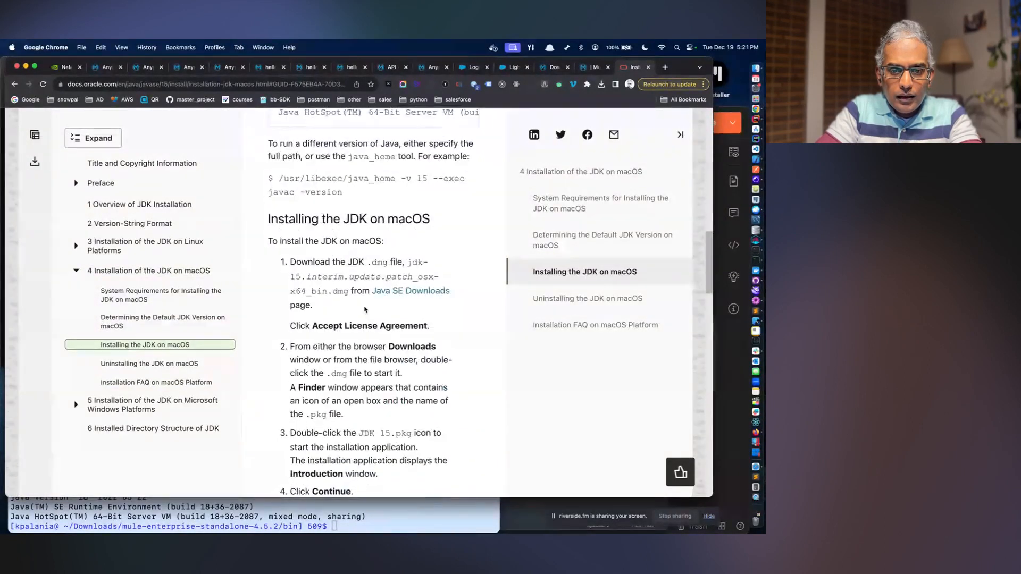
scroll(365, 309, "down", 4)
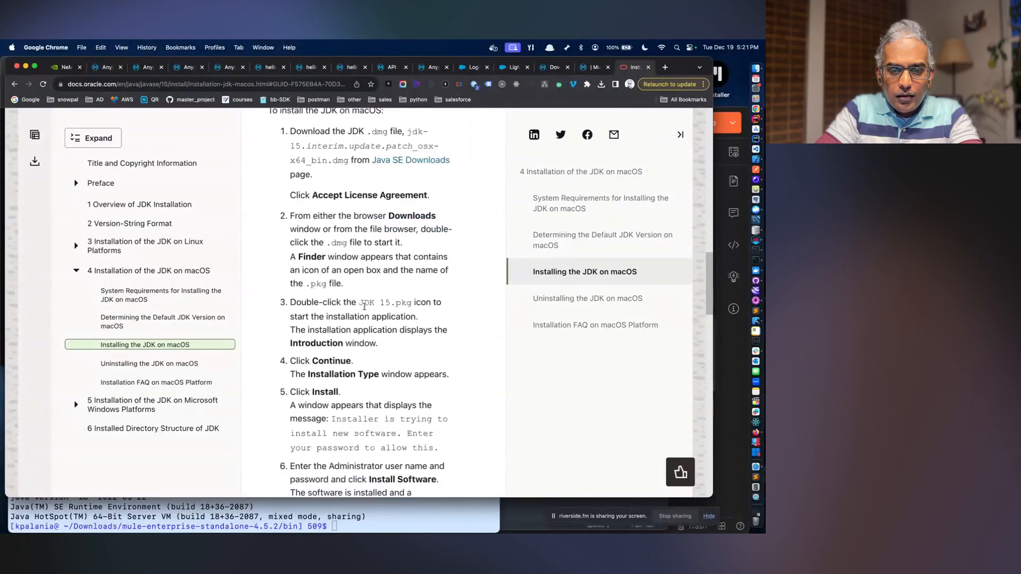
scroll(364, 307, "up", 4)
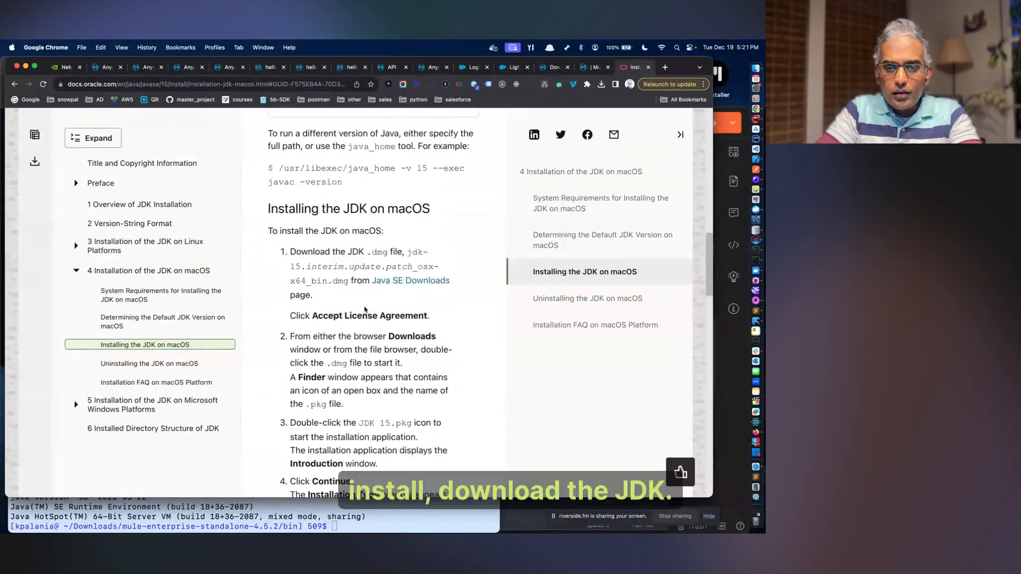
scroll(364, 309, "up", 5)
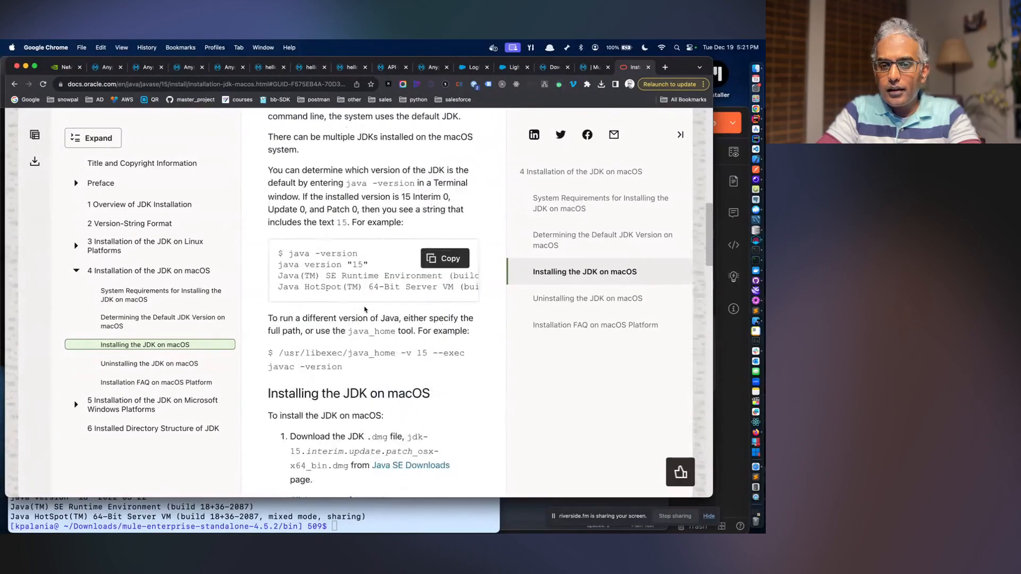
scroll(384, 303, "down", 3)
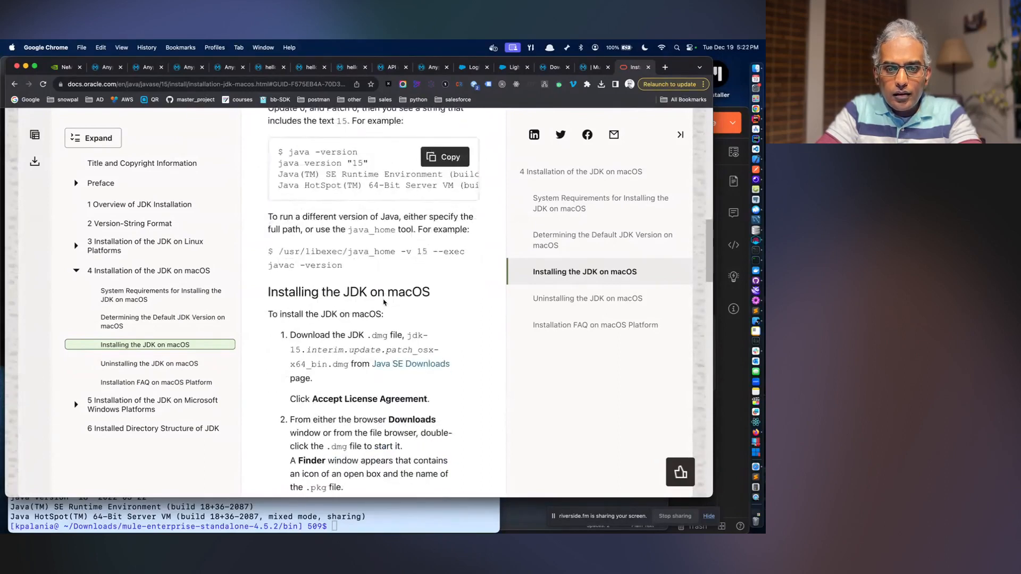
scroll(384, 302, "down", 2)
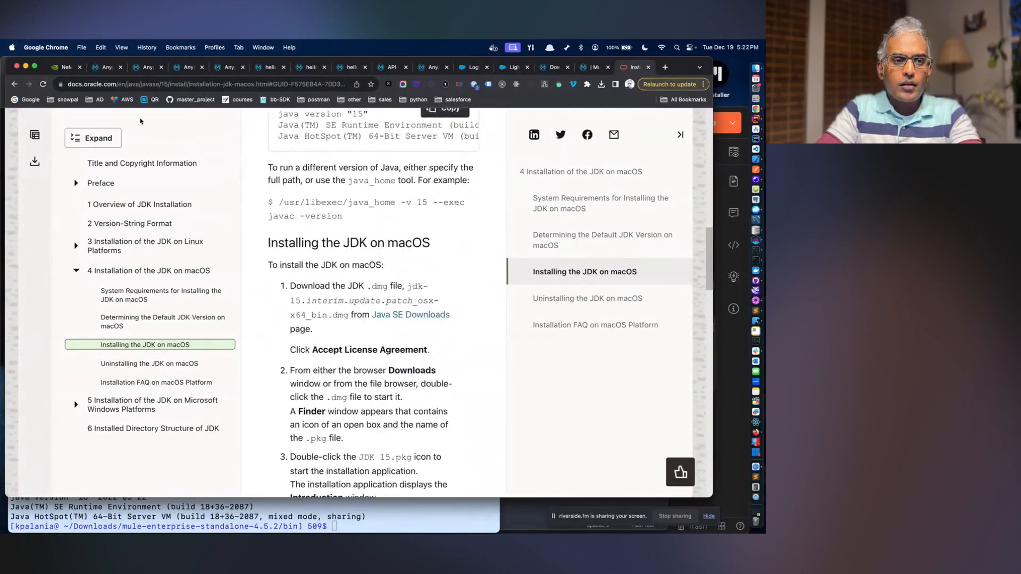
scroll(141, 122, "down", 10)
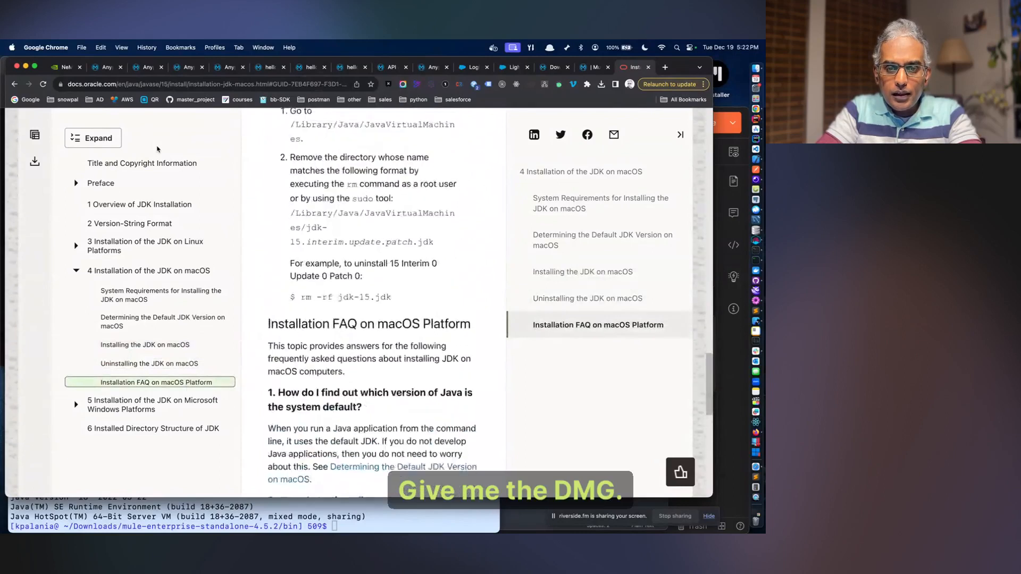
scroll(157, 149, "down", 7)
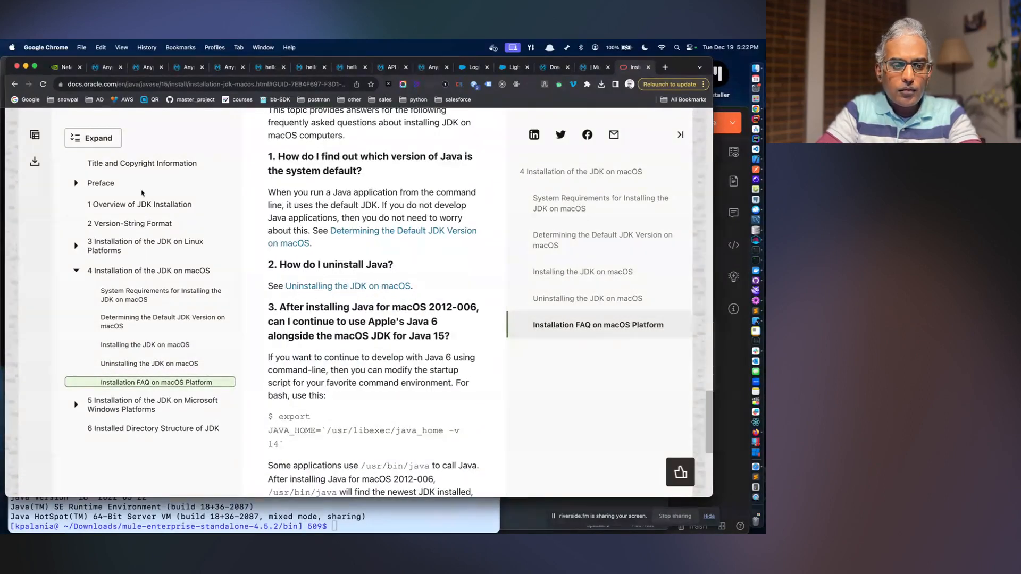
- Open the Java SE Downloads page from the guide's macOS installation instructions and locate the JDK 21.0.1 downloads
left_click(174, 345)
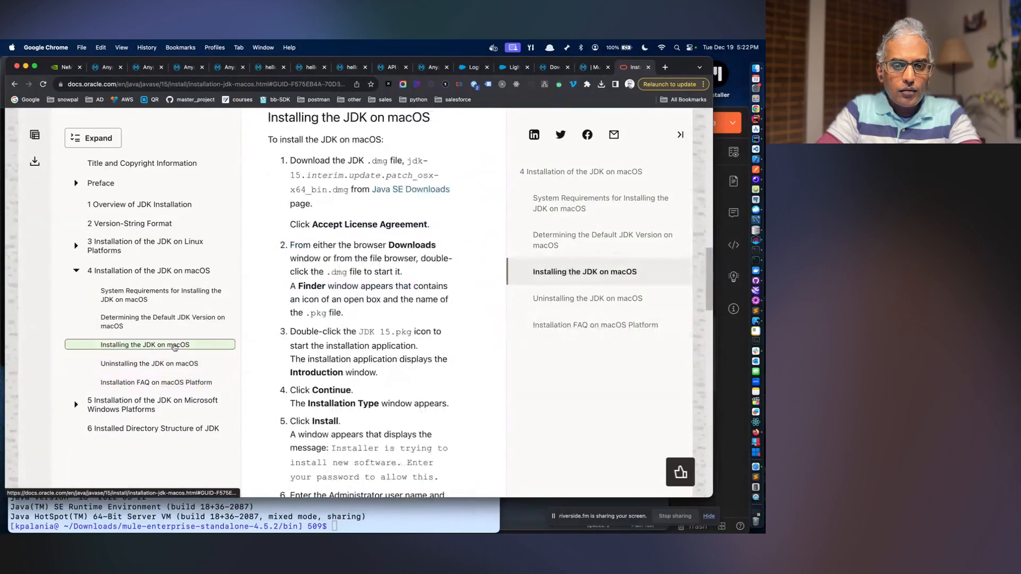
left_click(396, 189)
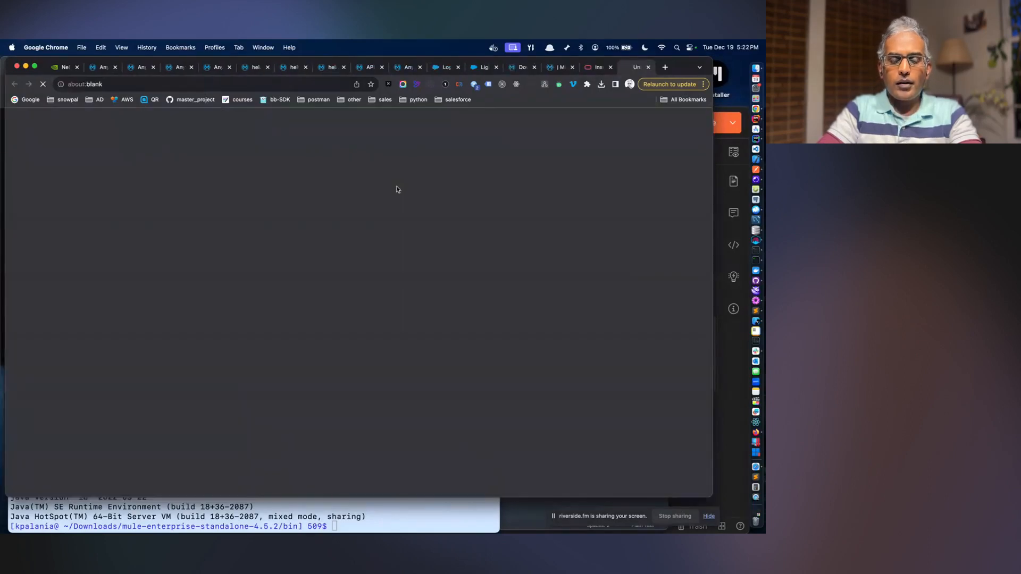
scroll(367, 341, "down", 6)
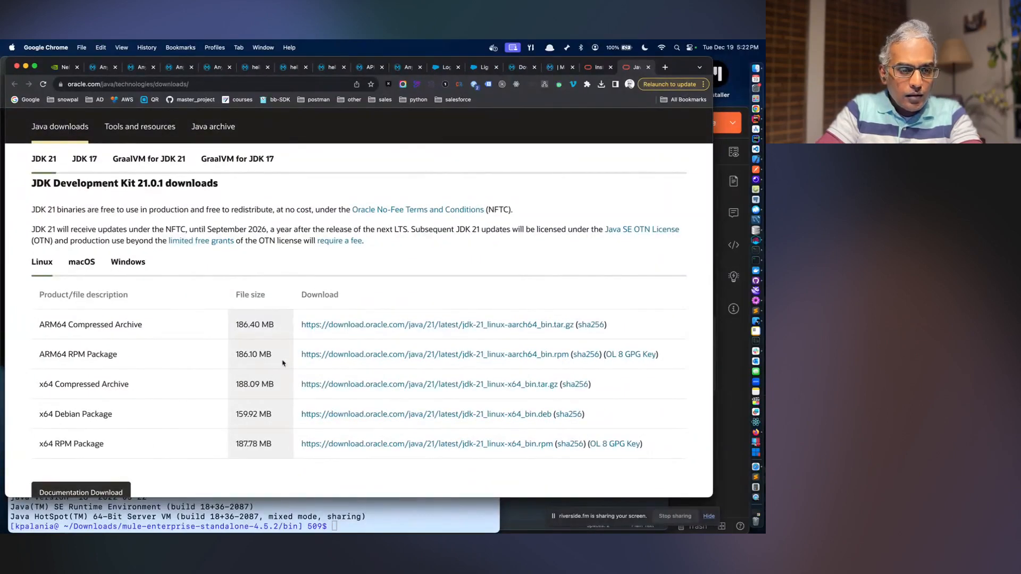
- Download the Linux ARM64 Compressed Archive of JDK 21, close the Oracle installation guide and extract the downloaded archive
left_click(439, 326)
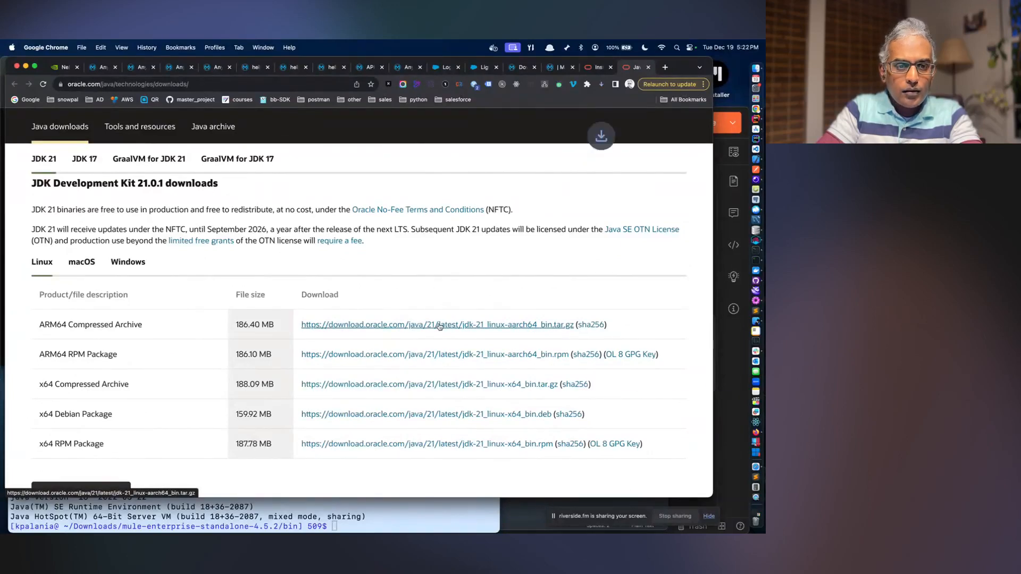
left_click(610, 68)
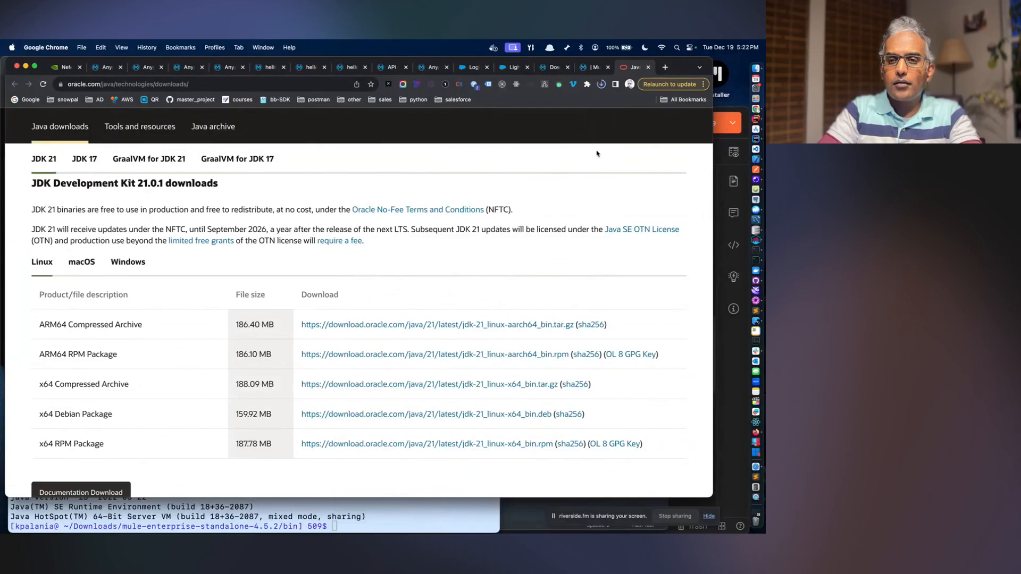
left_click(539, 100)
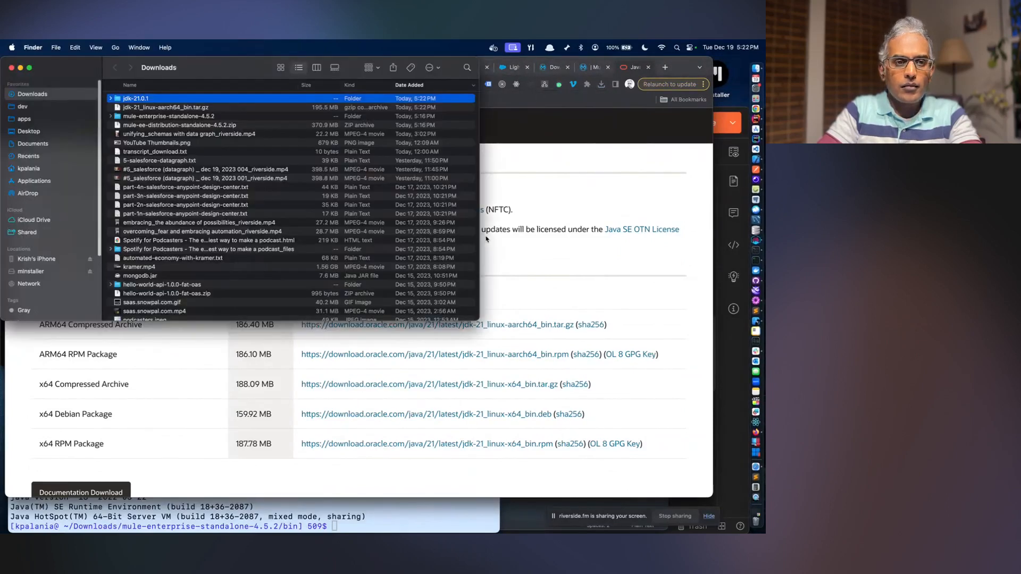
- Return to the Java downloads page and download the macOS ARM64 DMG Installer for JDK 21
left_click(178, 365)
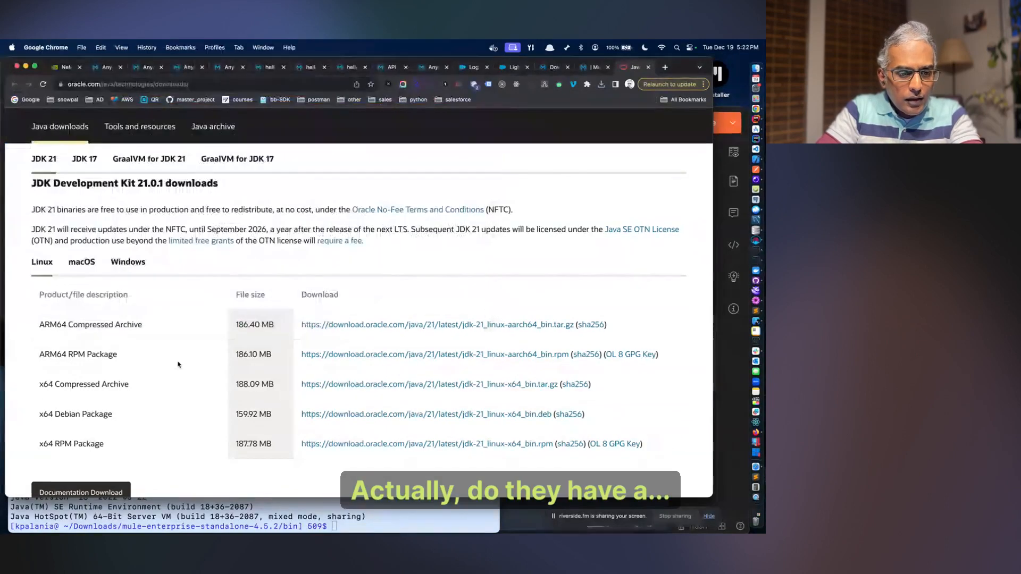
left_click(82, 262)
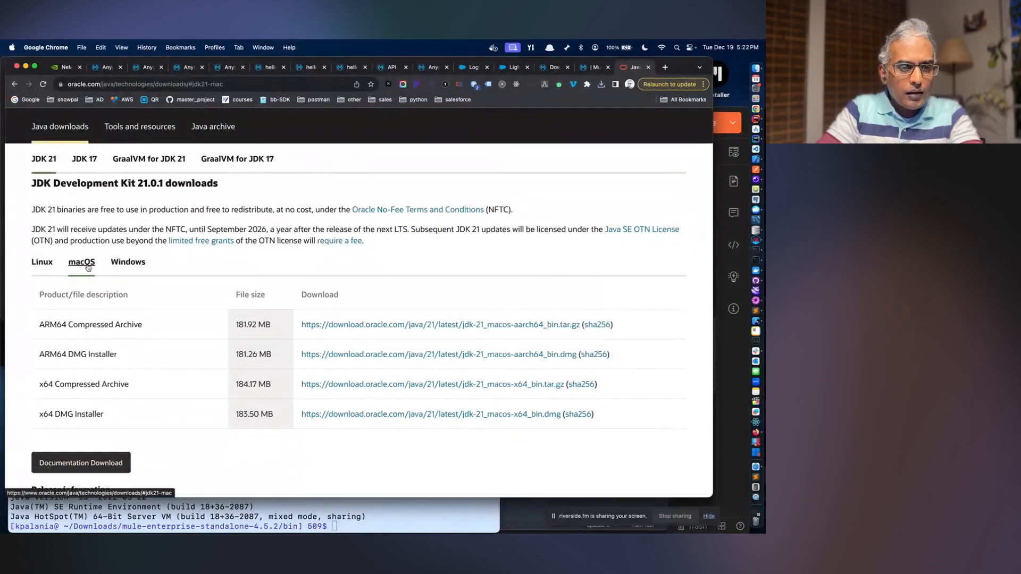
left_click(403, 355)
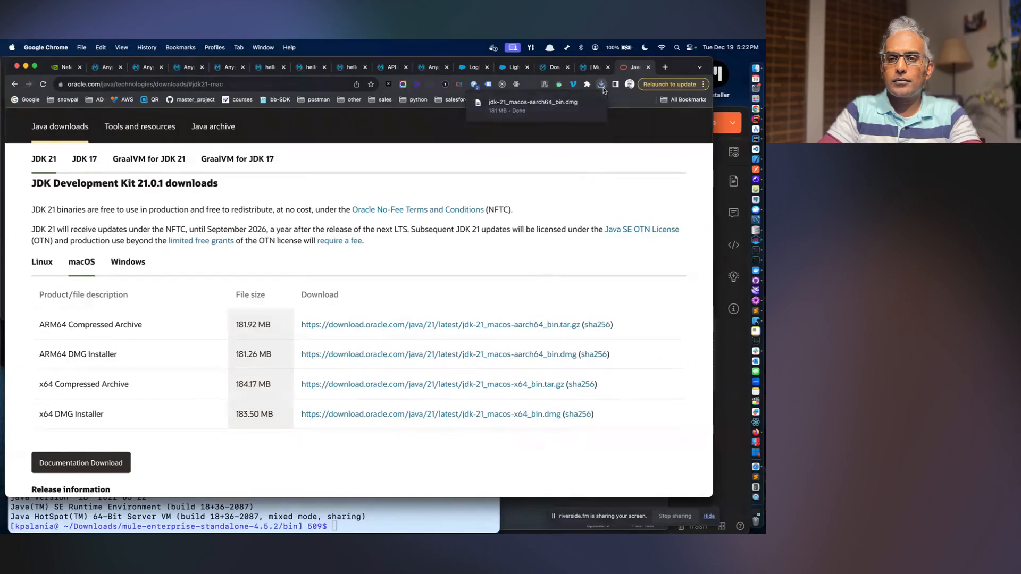
- Open the downloaded jdk-21_macos-aarch64_bin.dmg and run the JDK 21.0.1 package's standard installation
left_click(579, 105)
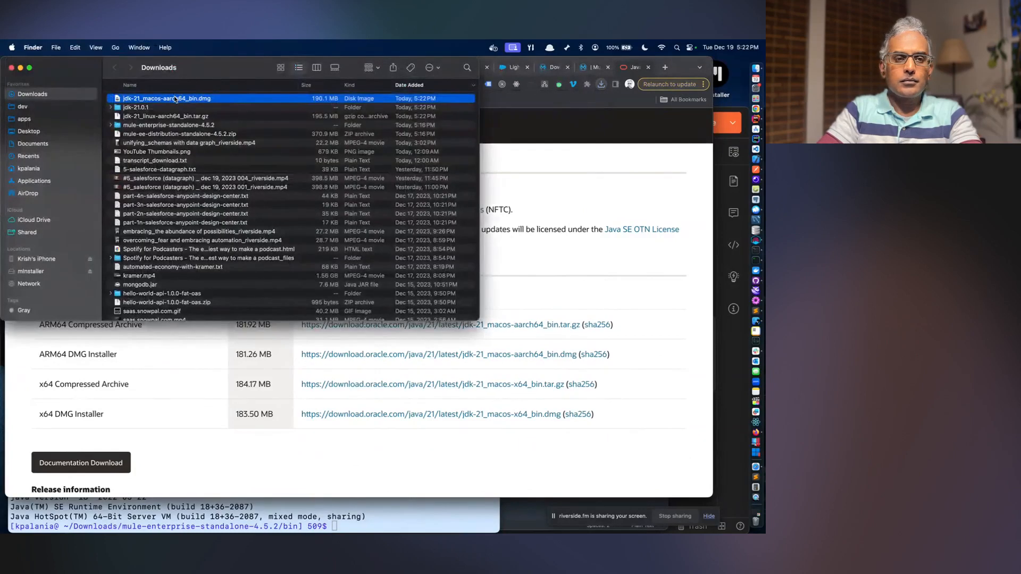
double_click(175, 99)
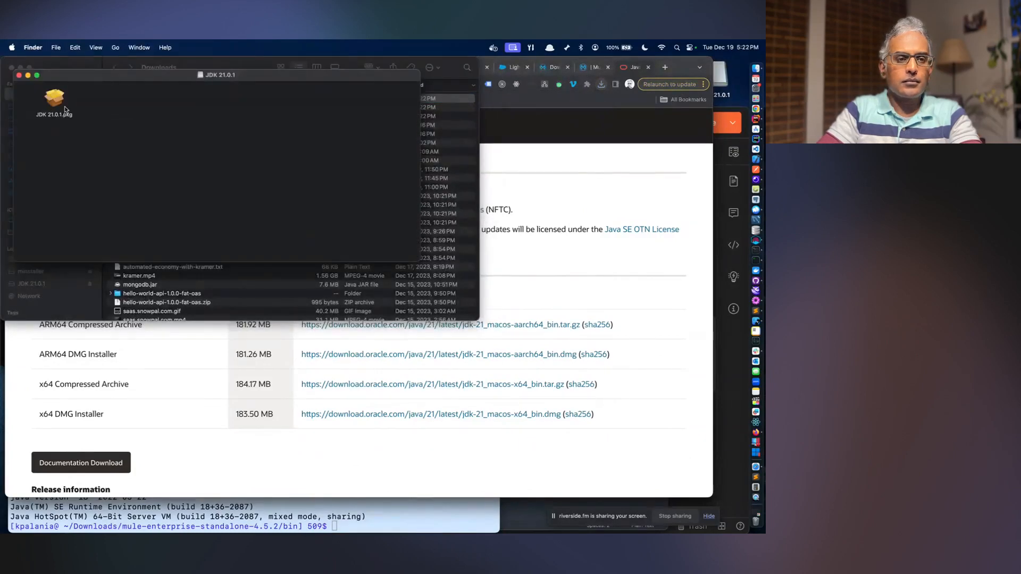
double_click(64, 109)
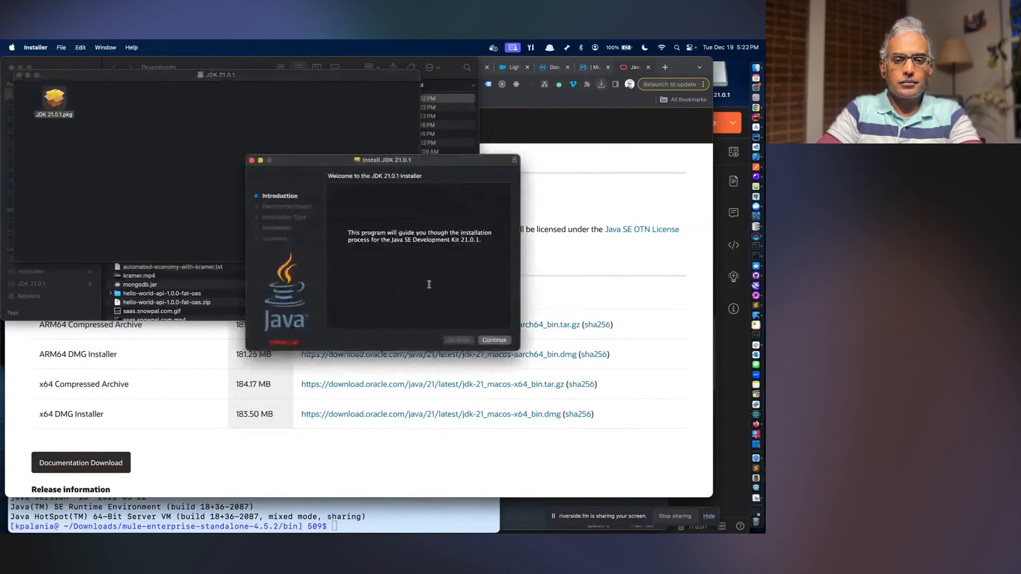
left_click(493, 341)
left_click(494, 341)
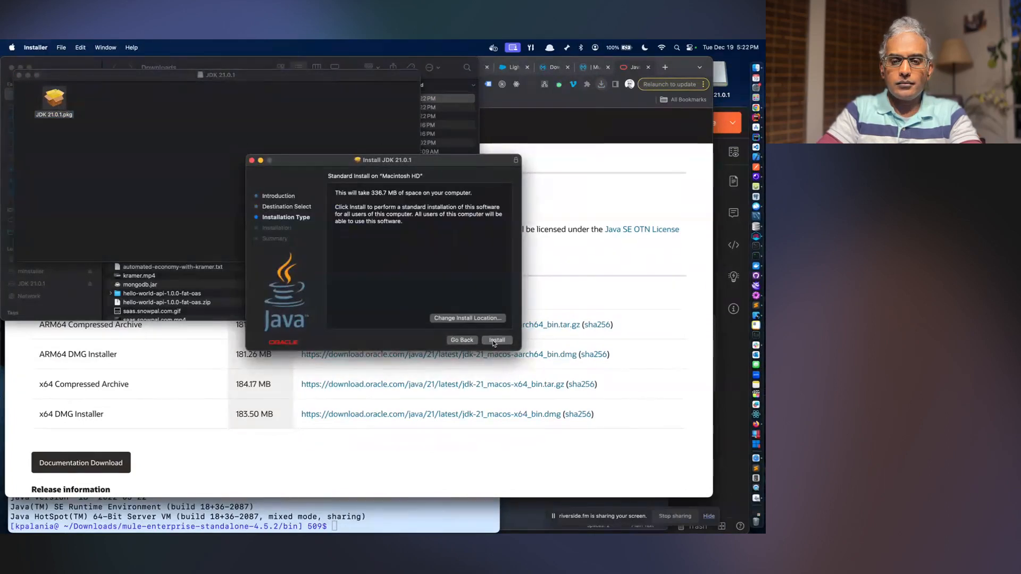
left_click(494, 341)
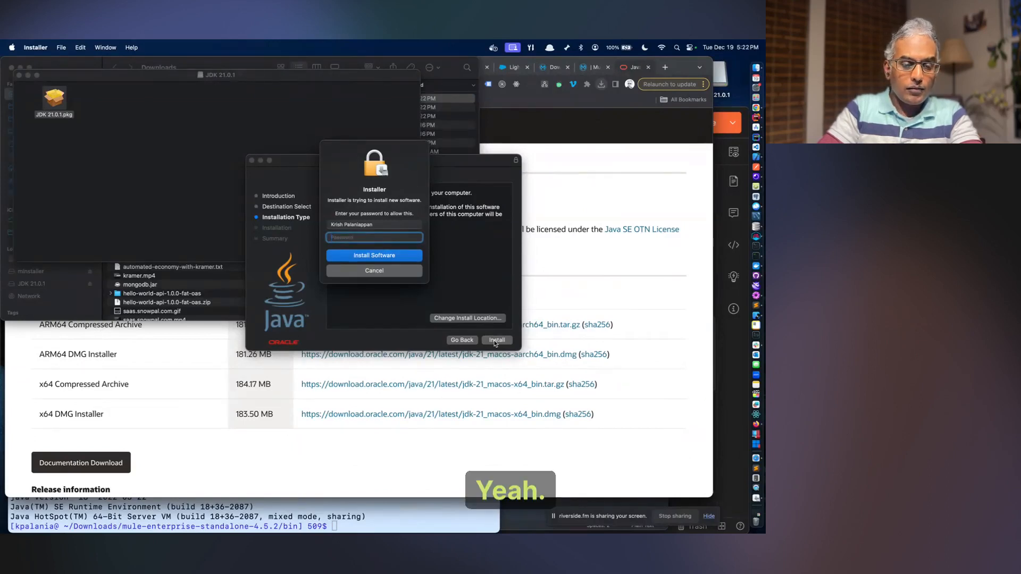
key("ctrl+Up")
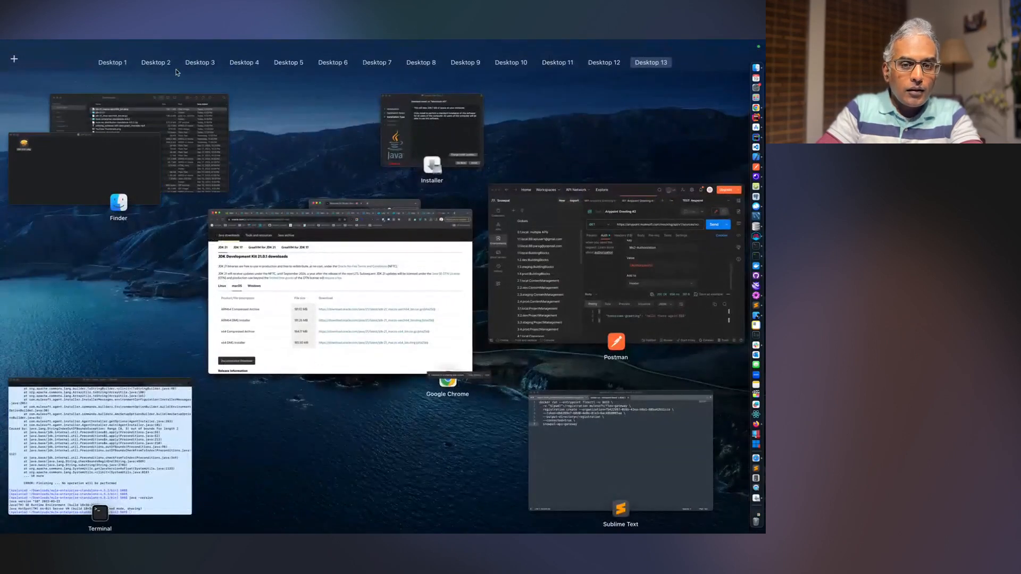
left_click(420, 244)
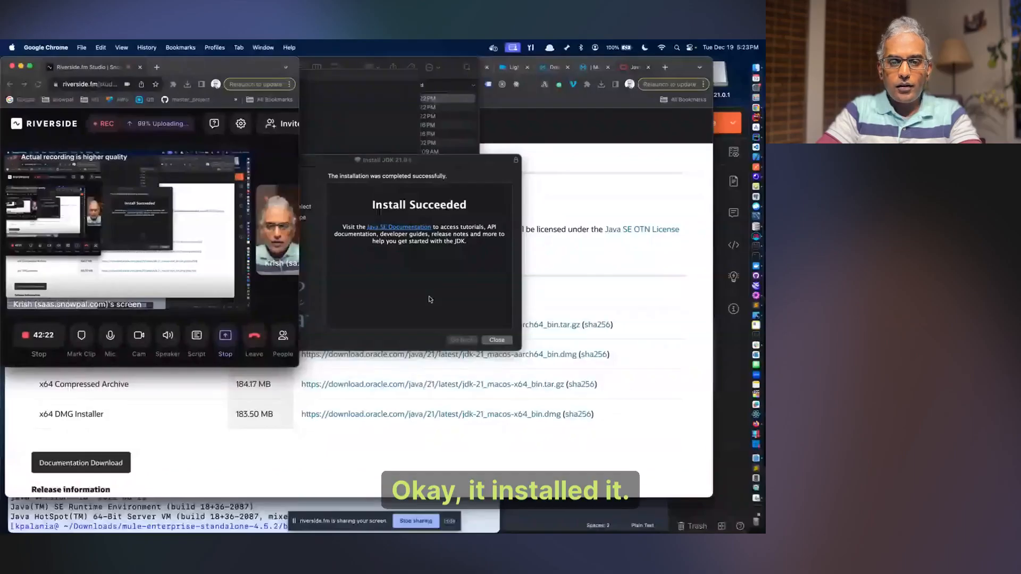
- Close the finished JDK 21.0.1 installer, move it to the Trash and close the Downloads folder window
left_click(430, 299)
left_click(497, 340)
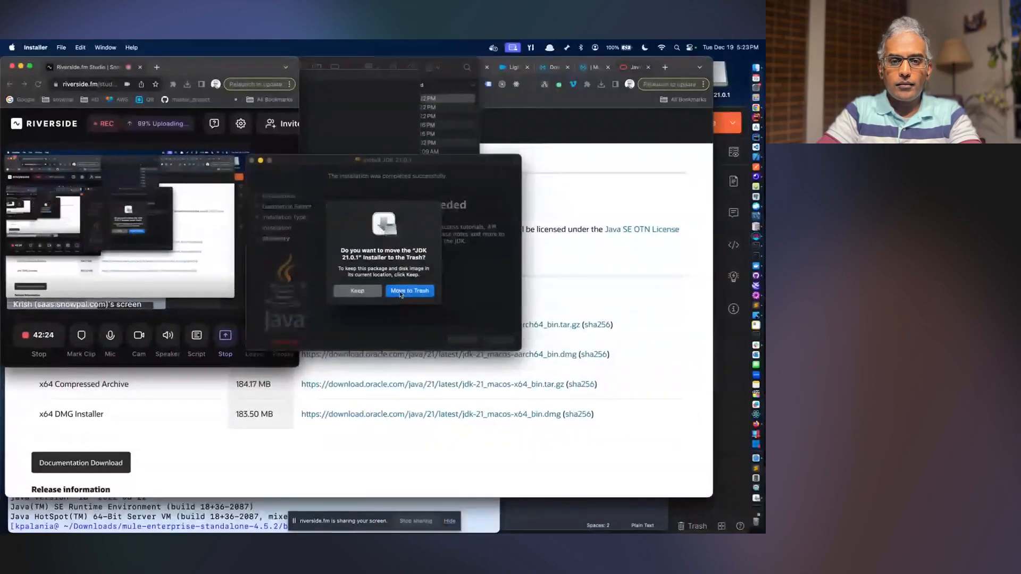
left_click(409, 291)
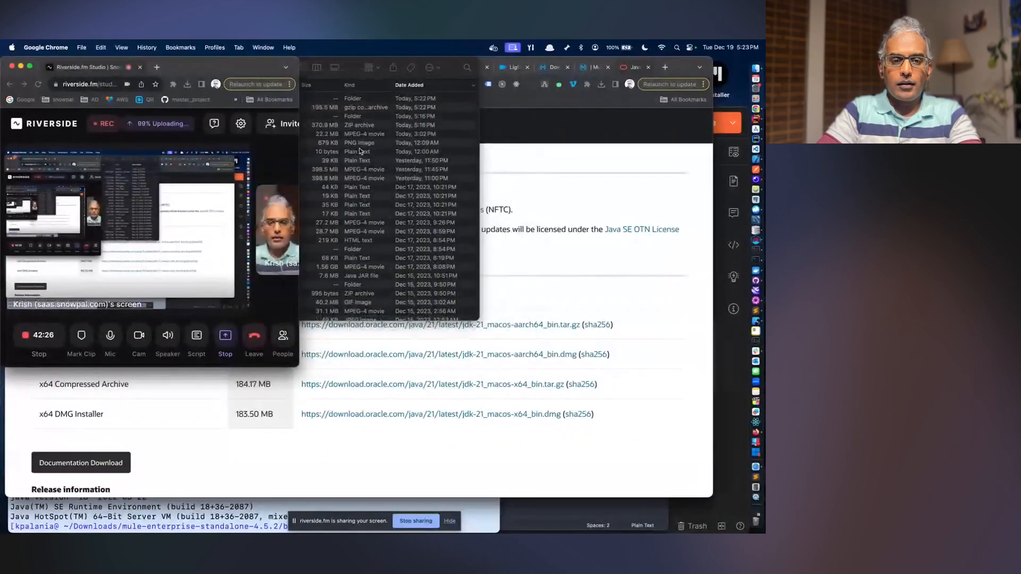
left_click(361, 148)
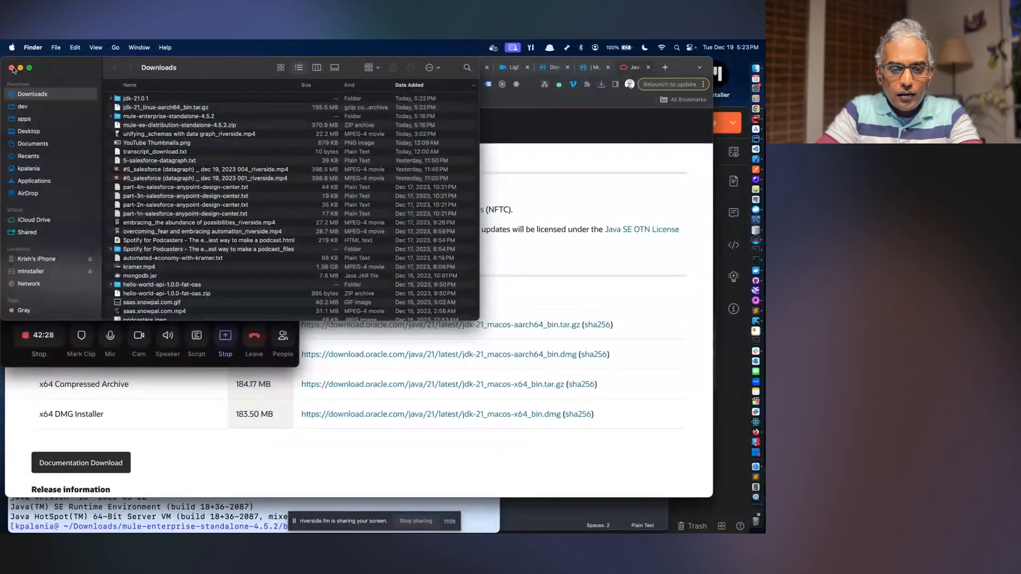
left_click(11, 67)
- Check the installed Java version with java -version in a new terminal window, and terminate that window
left_click(232, 521)
key("cmd+n")
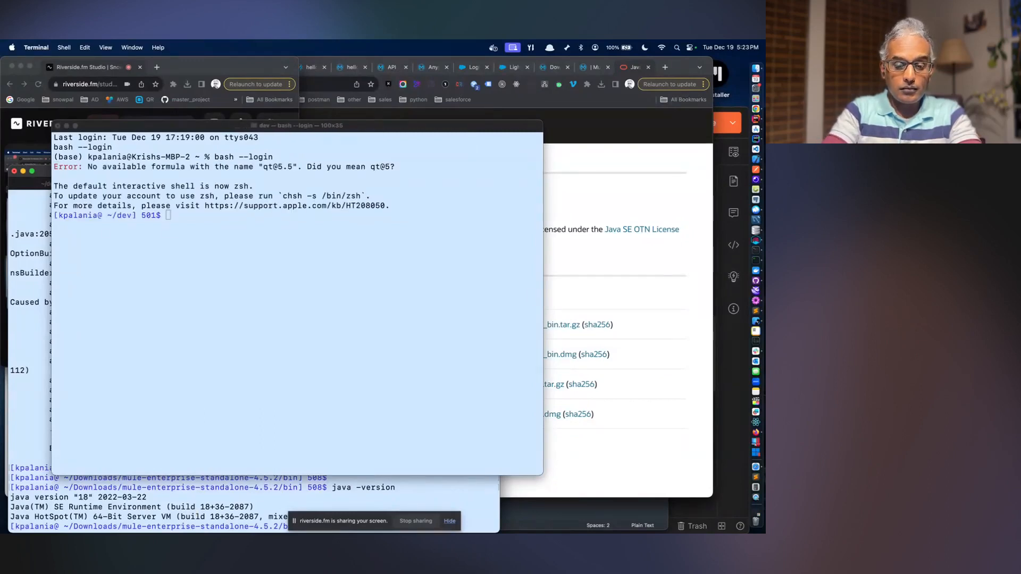
left_click(164, 473)
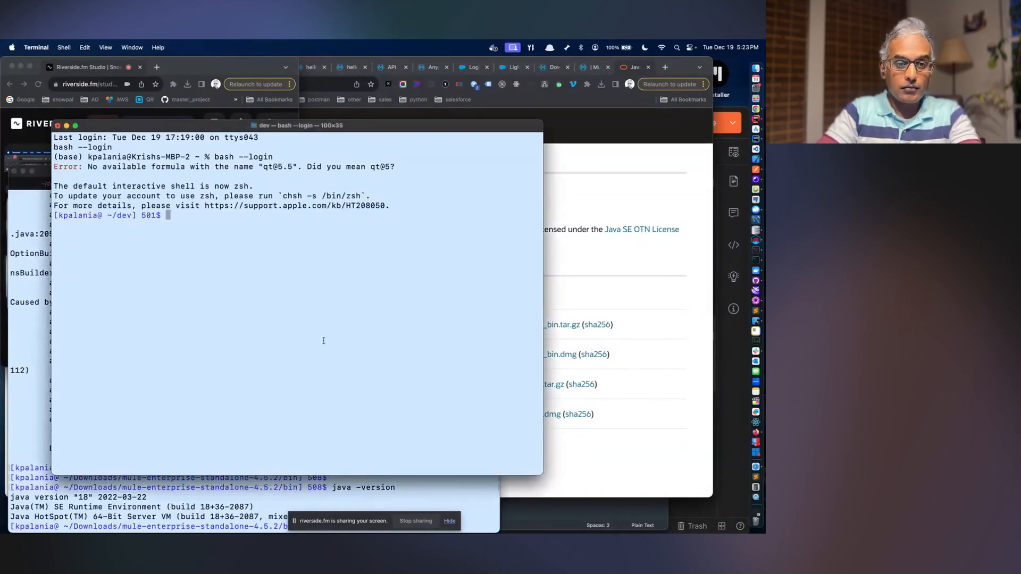
type("java --v")
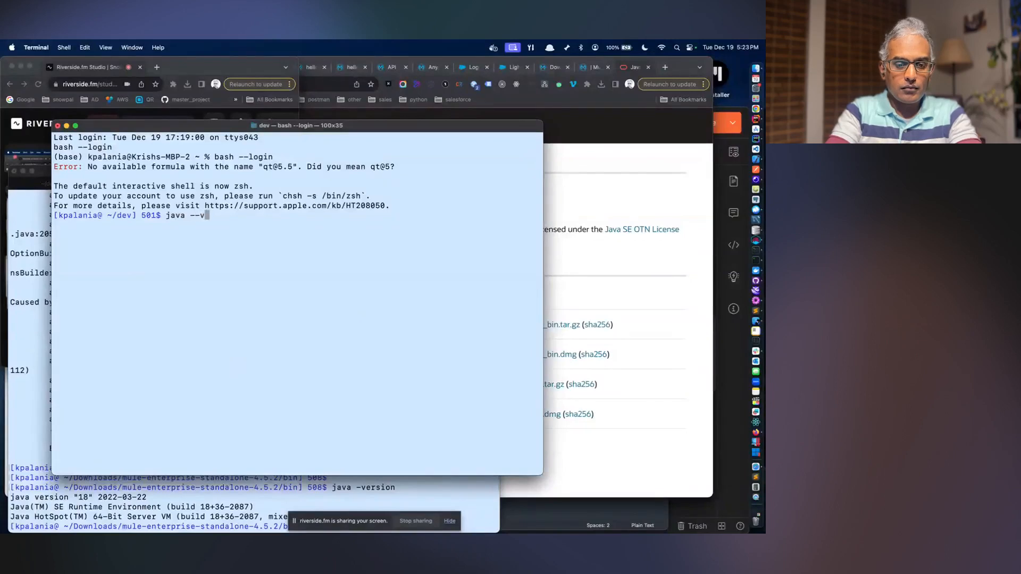
type("ersioj")
key("Return")
key("Up")
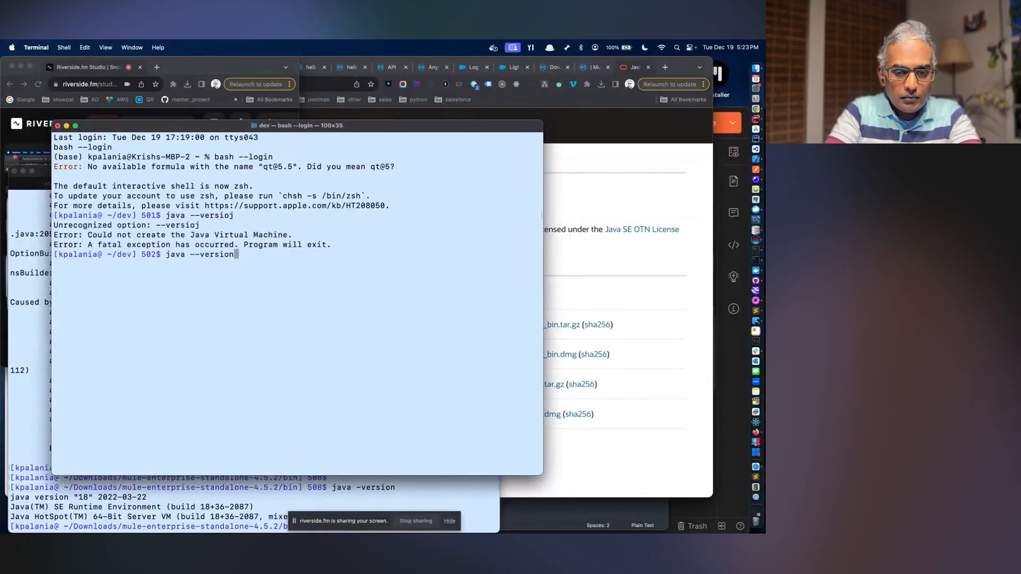
key("BackSpace")
key("Return")
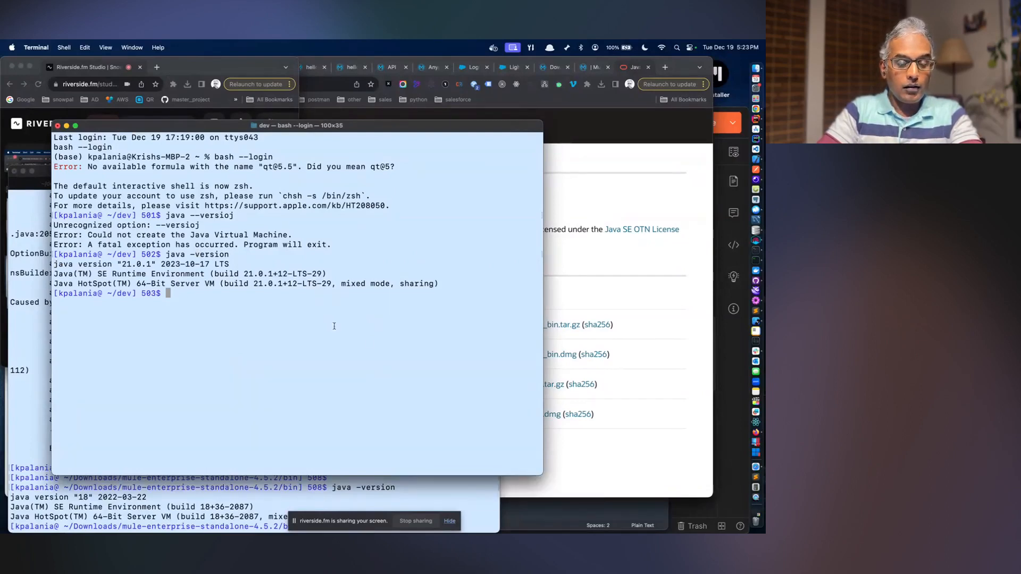
left_click(57, 126)
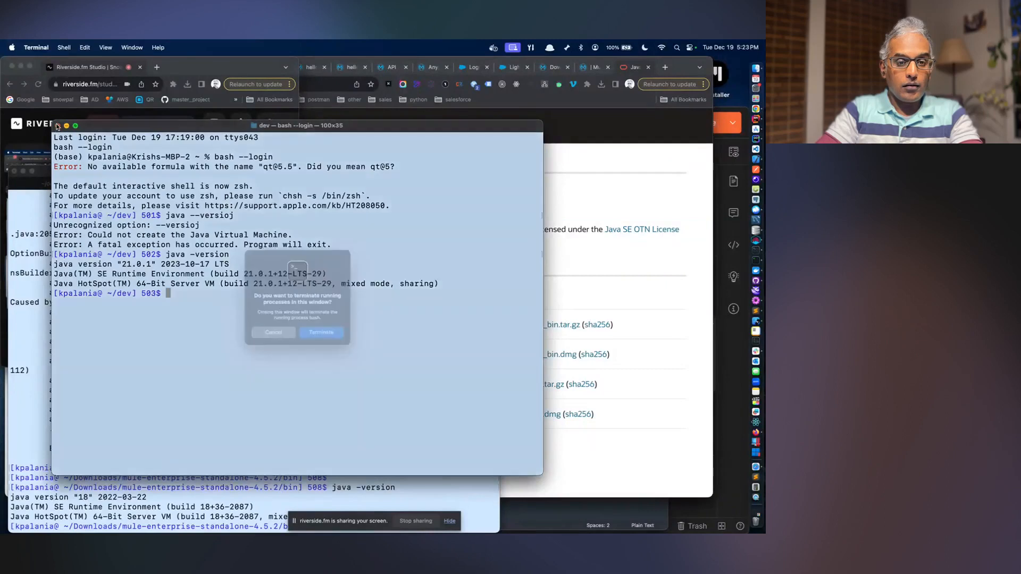
left_click(323, 337)
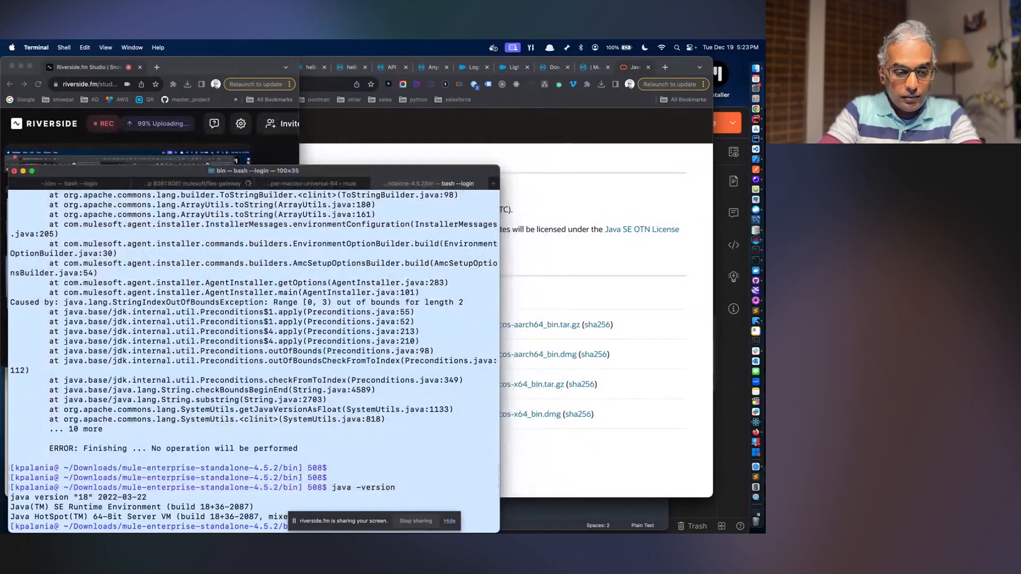
- Recheck the Java version in the mule-enterprise-standalone-4.5.2/bin terminal and rerun the earlier amc_setup command for snowpal-server
key("Up")
key("Return")
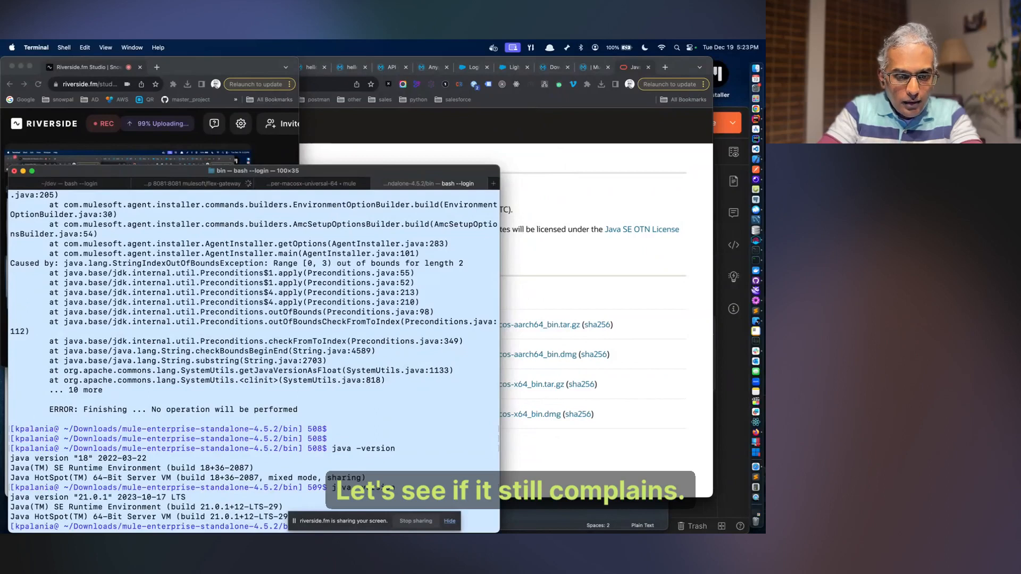
key("Up")
key("Up")
key("Return")
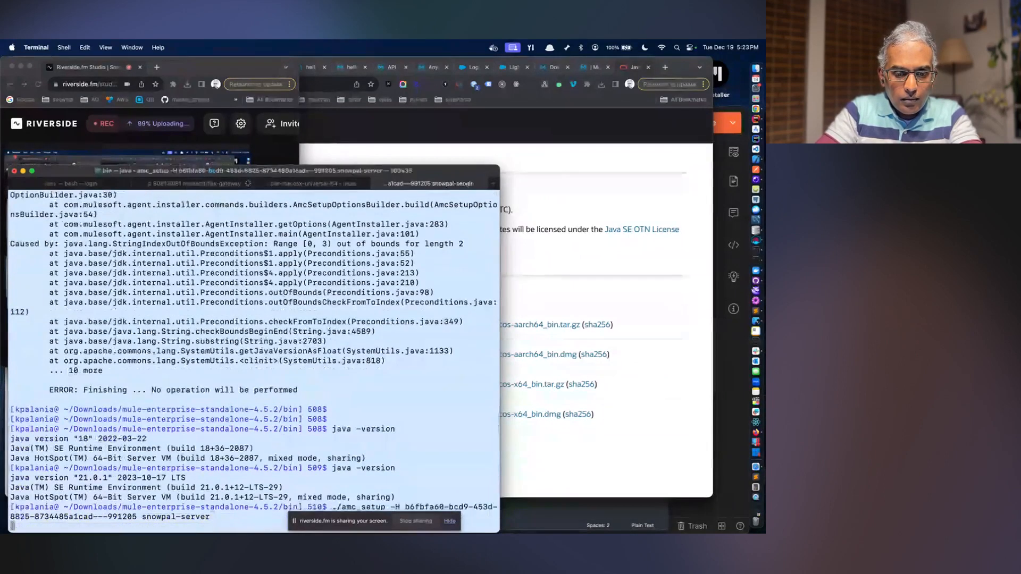
left_click_drag(343, 522, 608, 517)
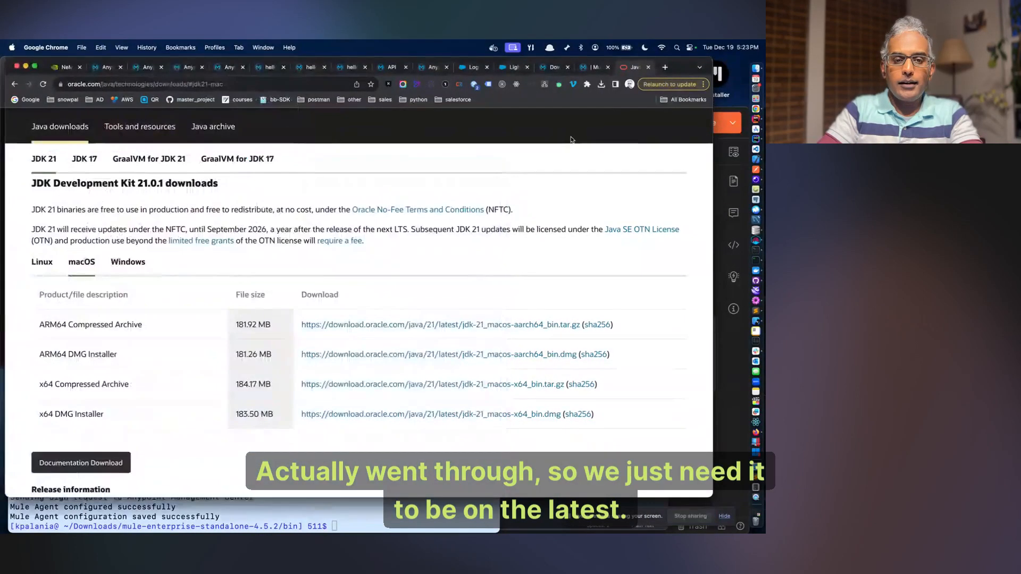
- Close the Java downloads page and examine the Mule installation guide, from installing Mule through removing the service and upgrading versions
left_click(570, 140)
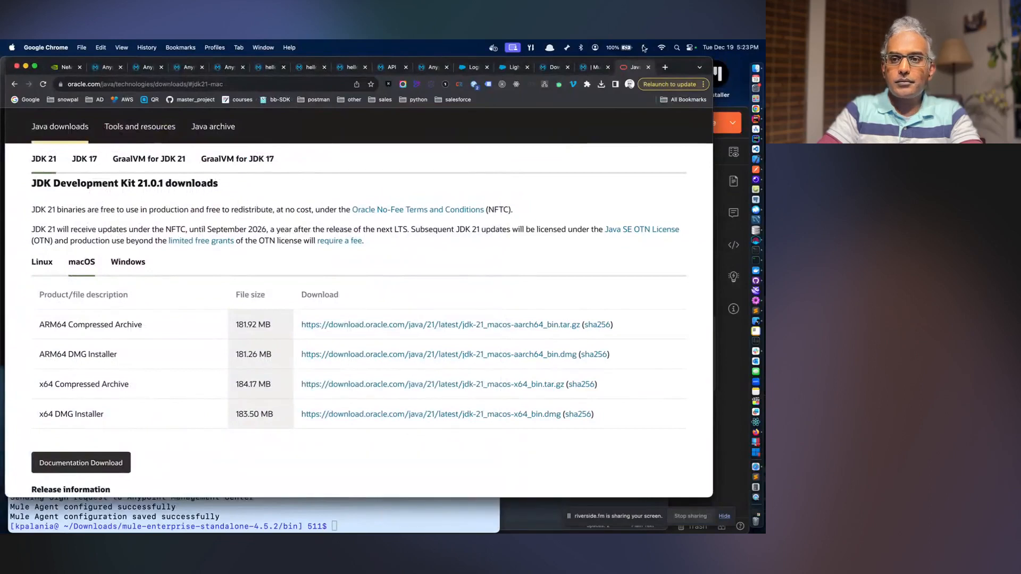
left_click(648, 67)
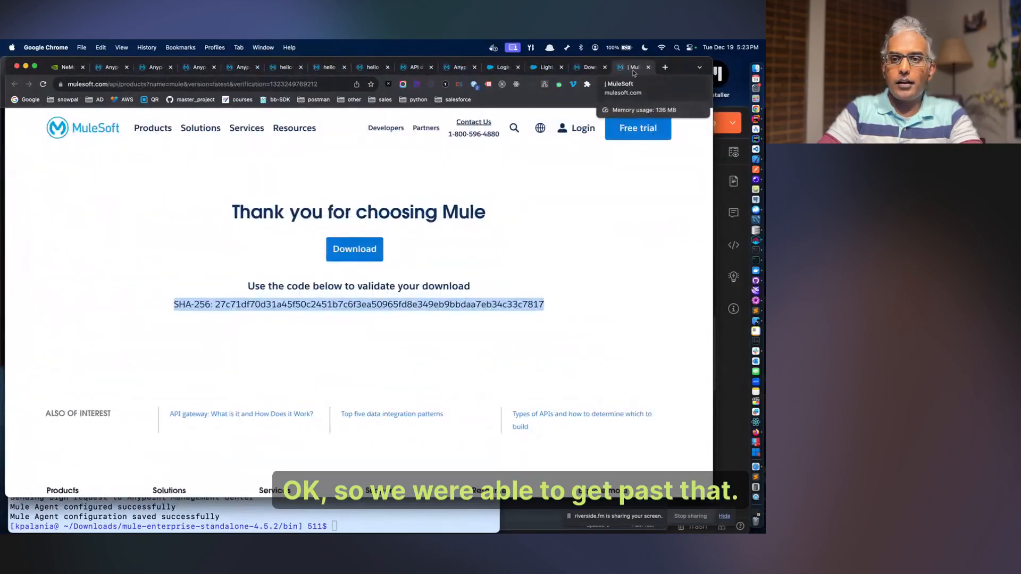
left_click(591, 67)
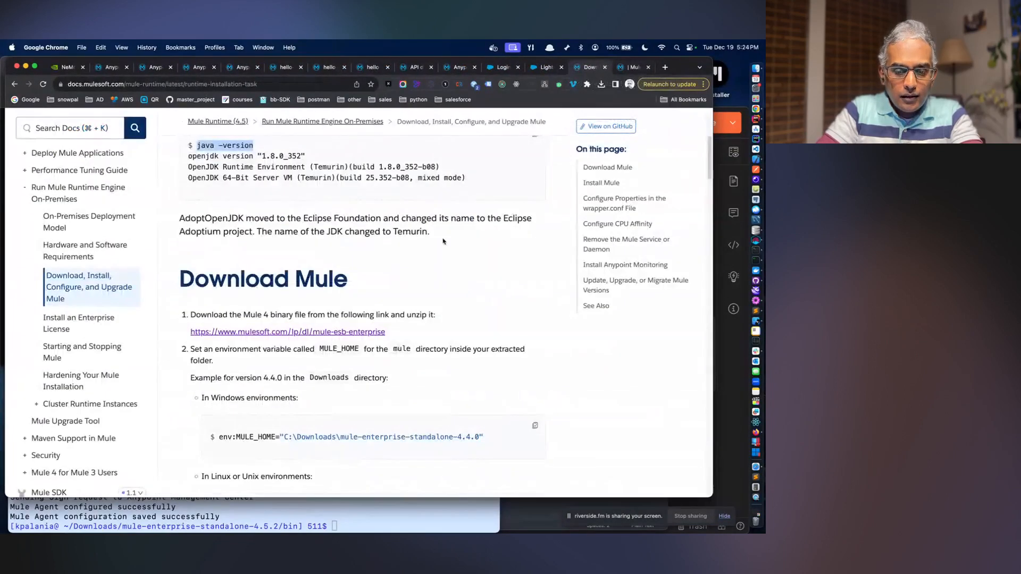
scroll(433, 255, "down", 10)
scroll(433, 254, "down", 15)
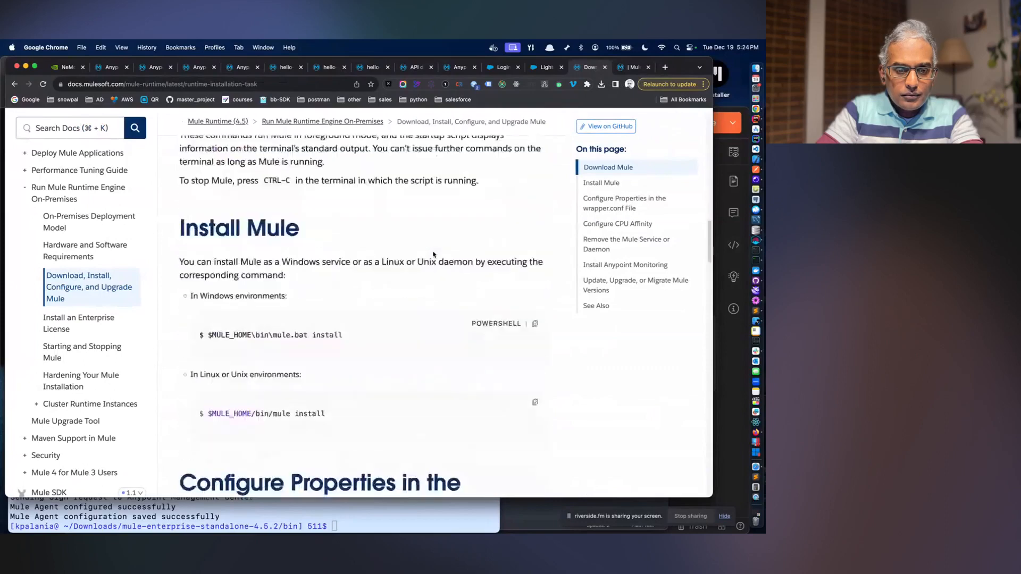
scroll(433, 253, "down", 5)
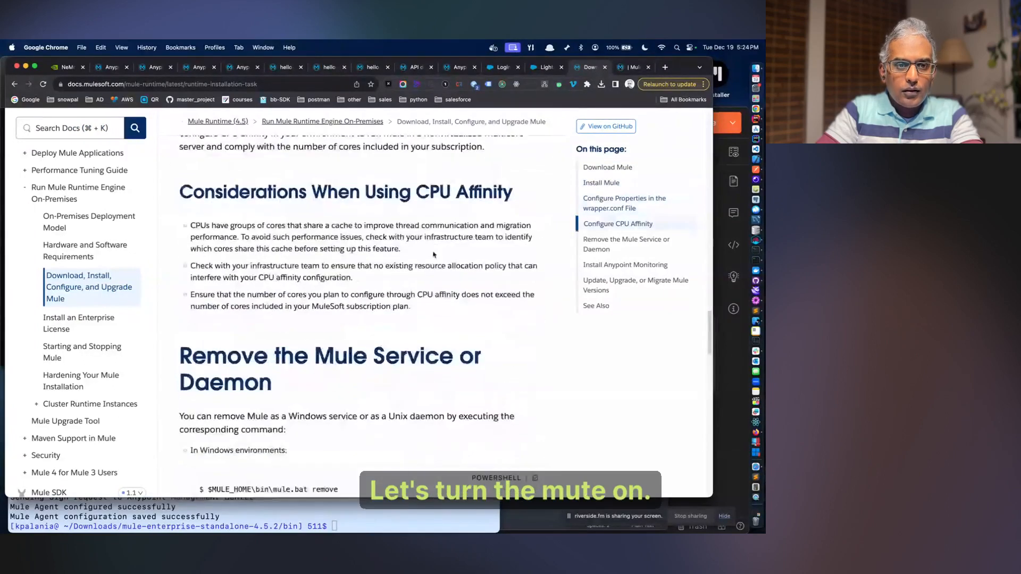
scroll(269, 230, "down", 3)
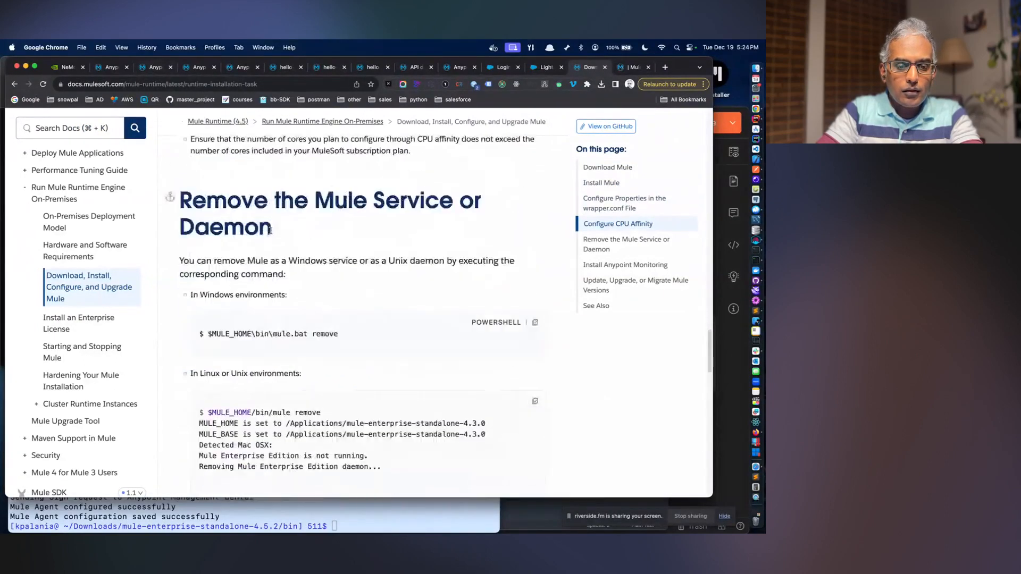
scroll(269, 230, "down", 5)
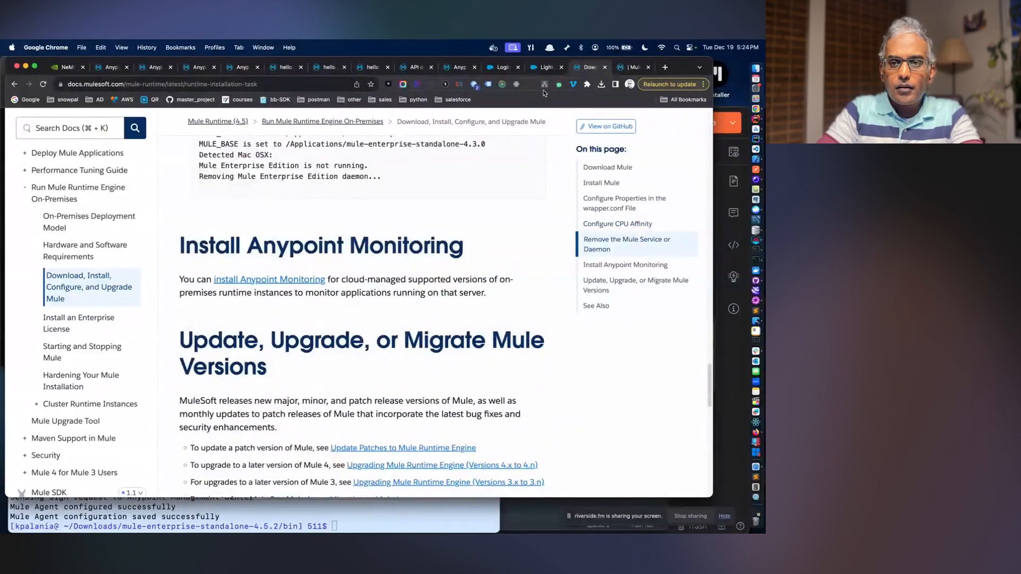
- Return to Runtime Manager, close the Add Server dialog, view the snowpal-server dashboard and go back to the server list
left_click(543, 67)
left_click(152, 69)
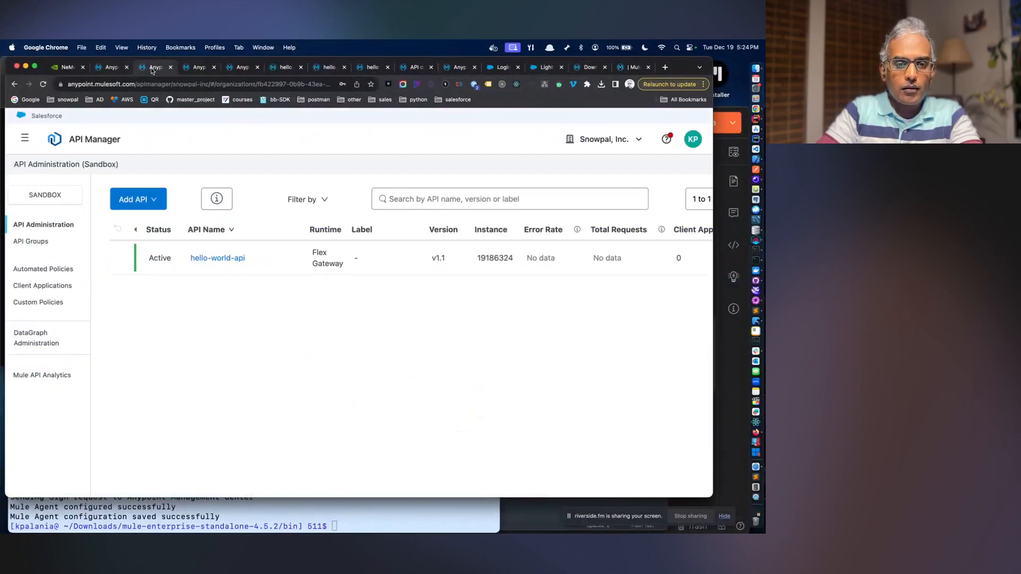
left_click(194, 69)
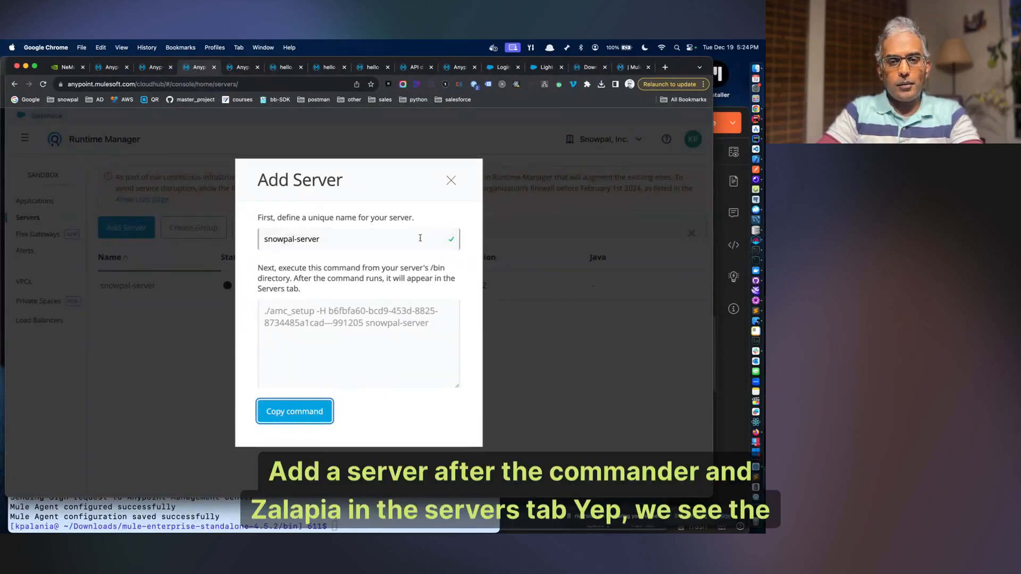
left_click(450, 181)
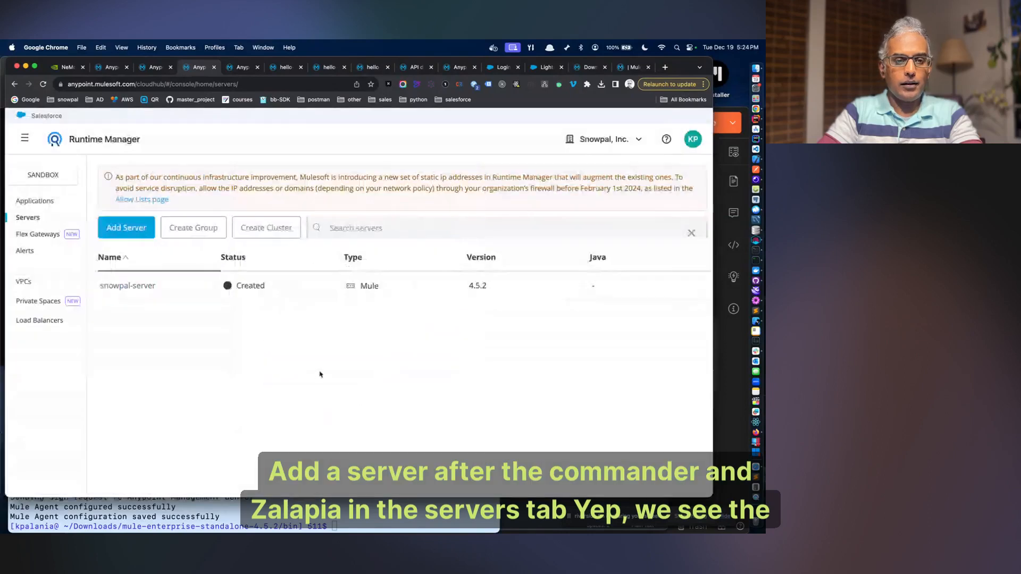
left_click(152, 286)
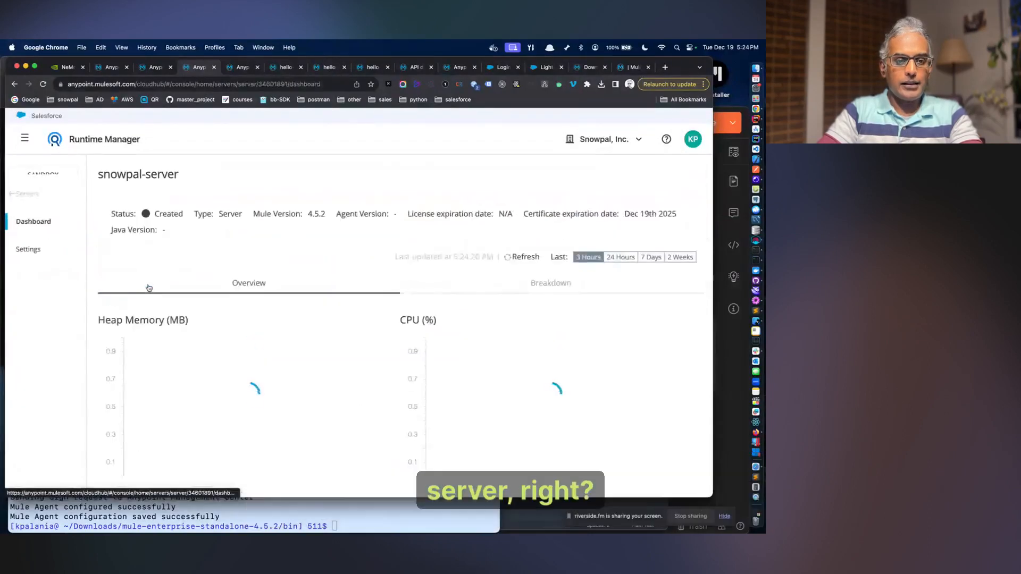
left_click(14, 84)
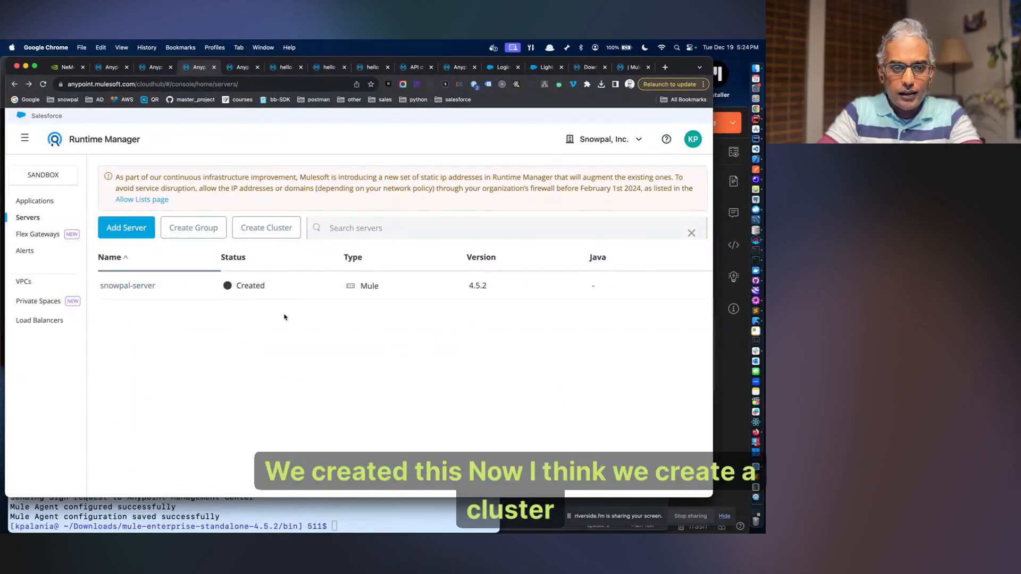
- Start creating a new cluster in the Sandbox and name it SnowpalClusterA
left_click(263, 228)
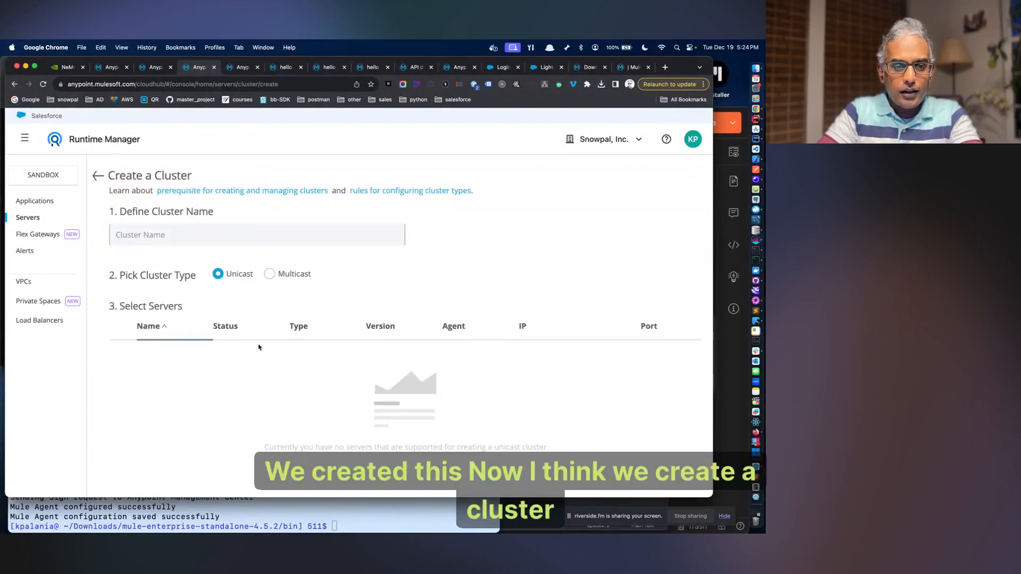
left_click(236, 238)
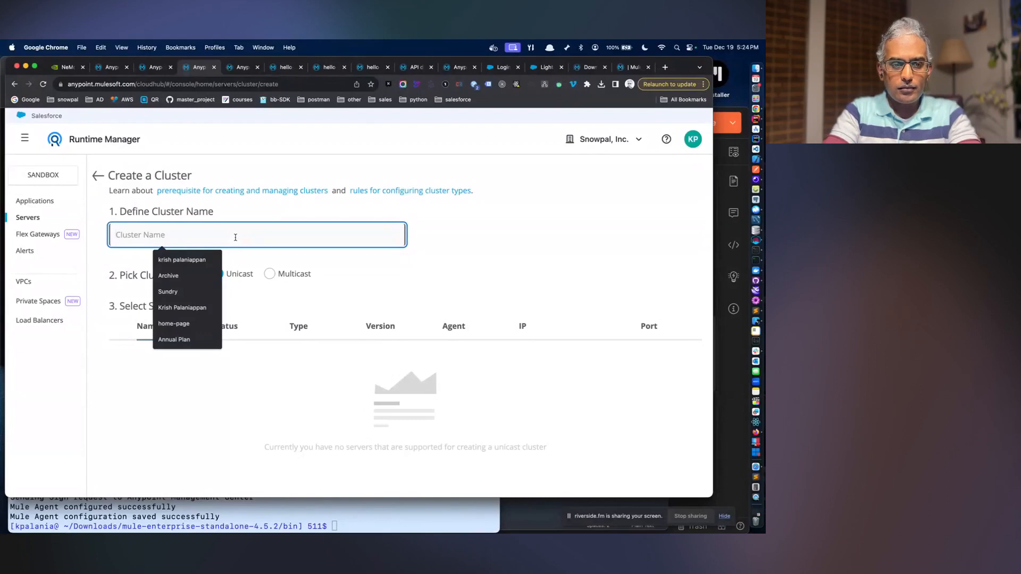
type("SnowpalClus")
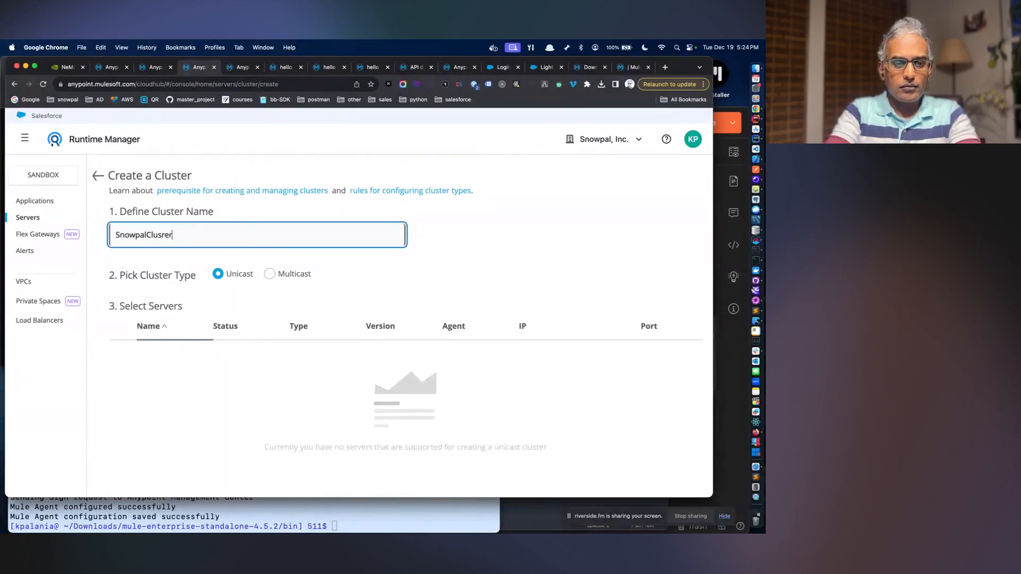
type("terA")
scroll(255, 256, "down", 2)
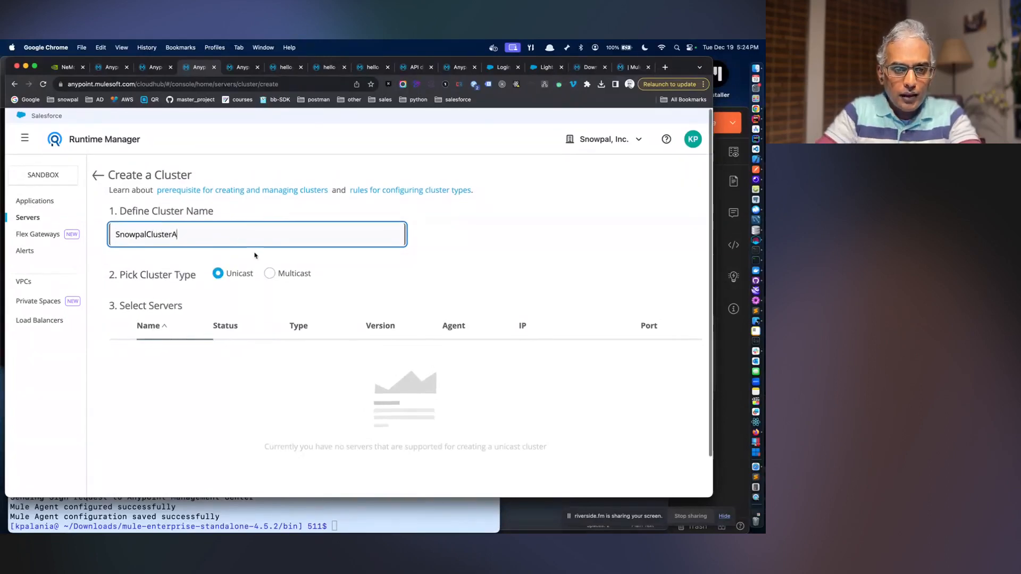
- Switch the cluster type to Multicast and back to Unicast, try to create SnowpalClusterA, and return to the server list
left_click(238, 320)
left_click(265, 230)
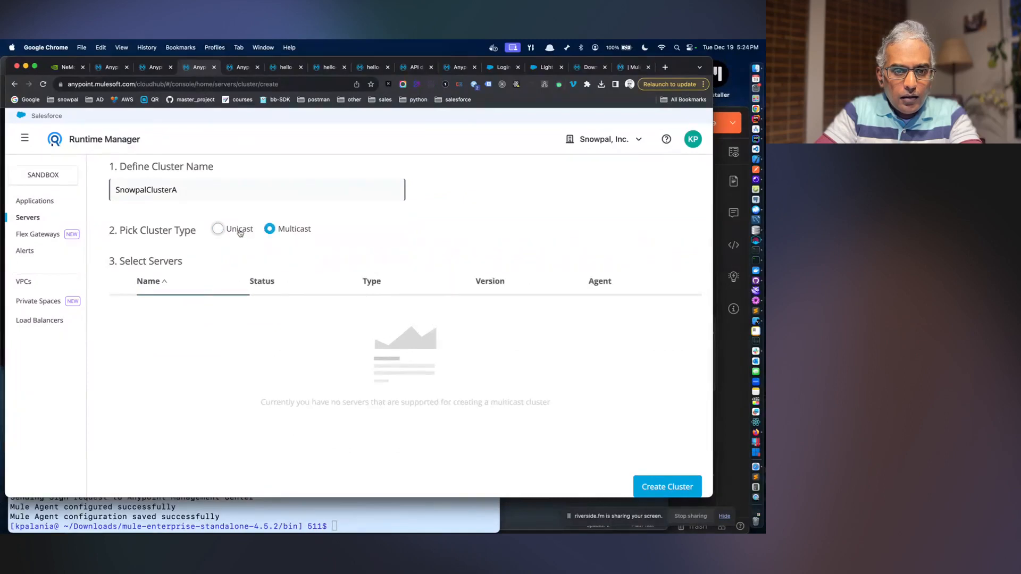
left_click(238, 231)
scroll(280, 318, "up", 2)
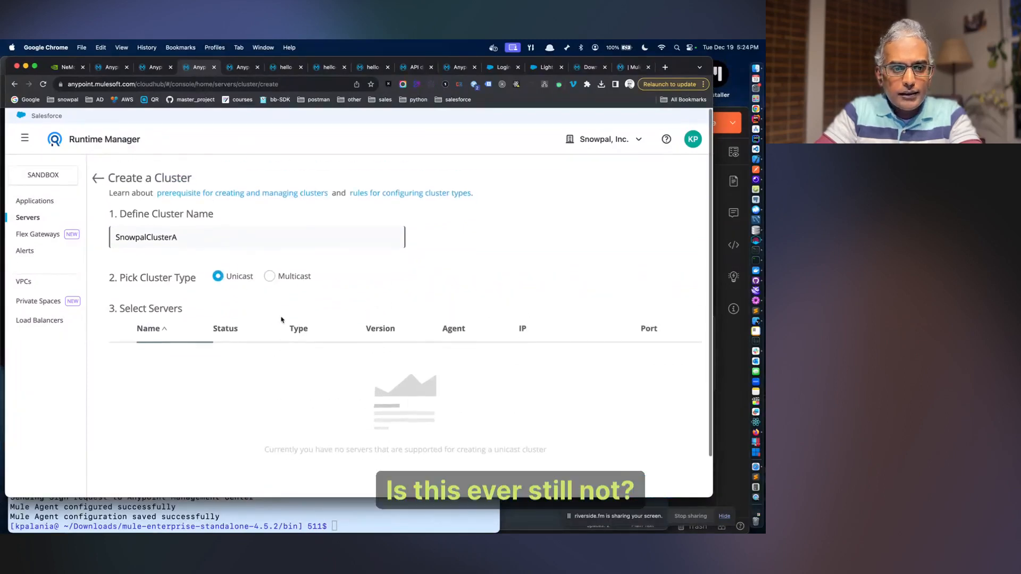
scroll(425, 372, "down", 2)
left_click(669, 487)
scroll(524, 381, "up", 2)
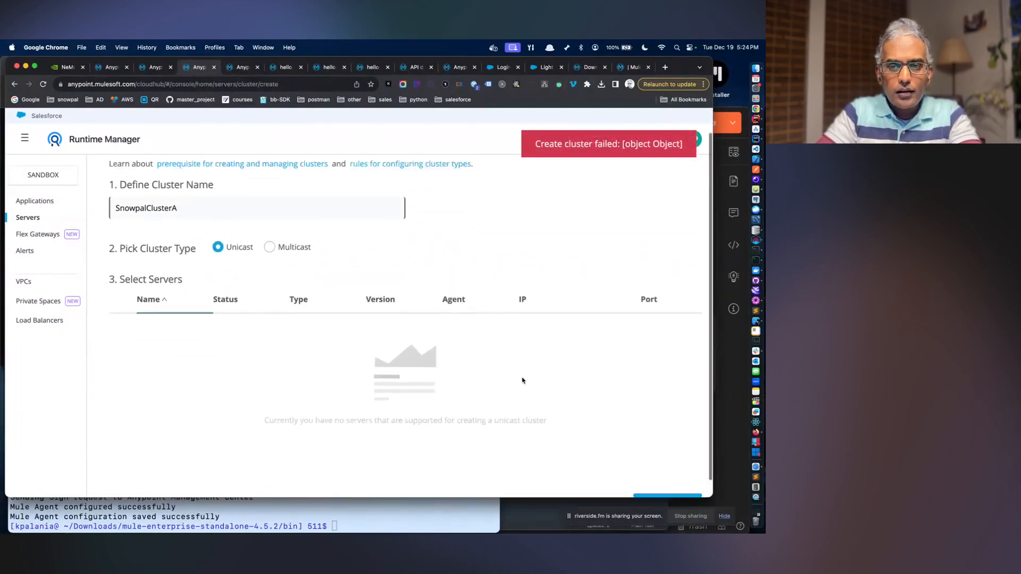
left_click(95, 178)
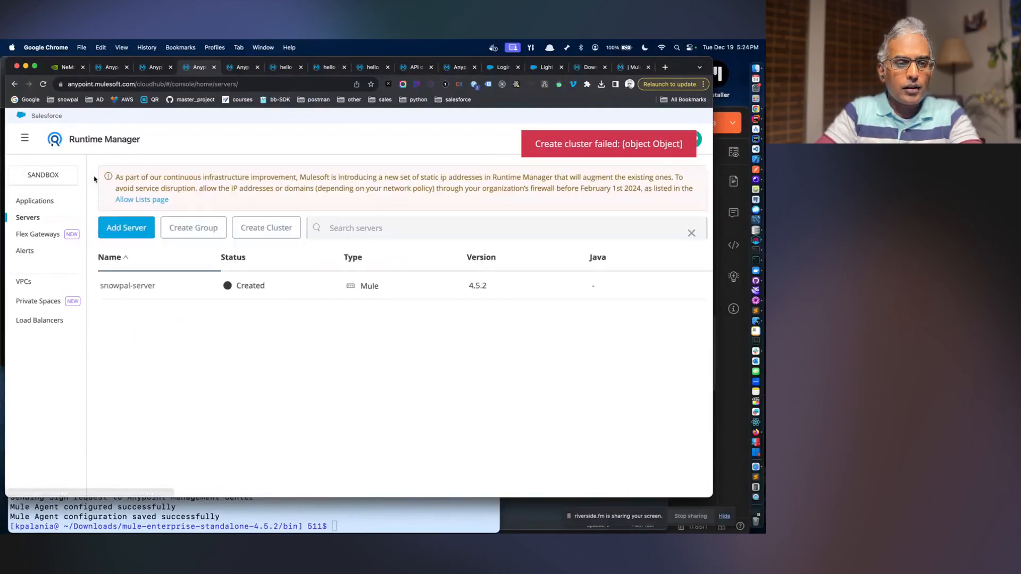
- Check the snowpal-server dashboard and the Flex Gateways list, and return to the server list
left_click(137, 287)
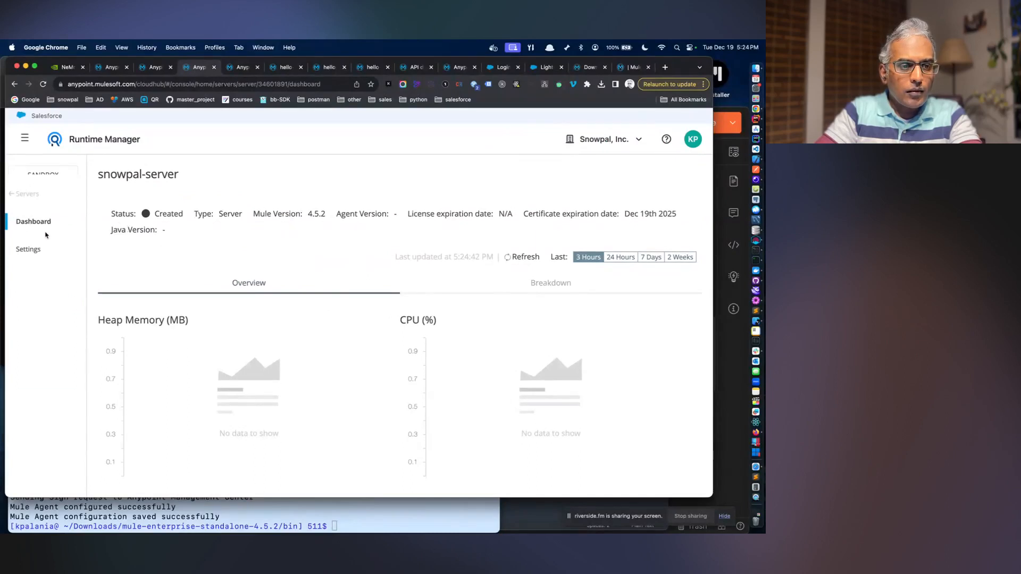
left_click(26, 193)
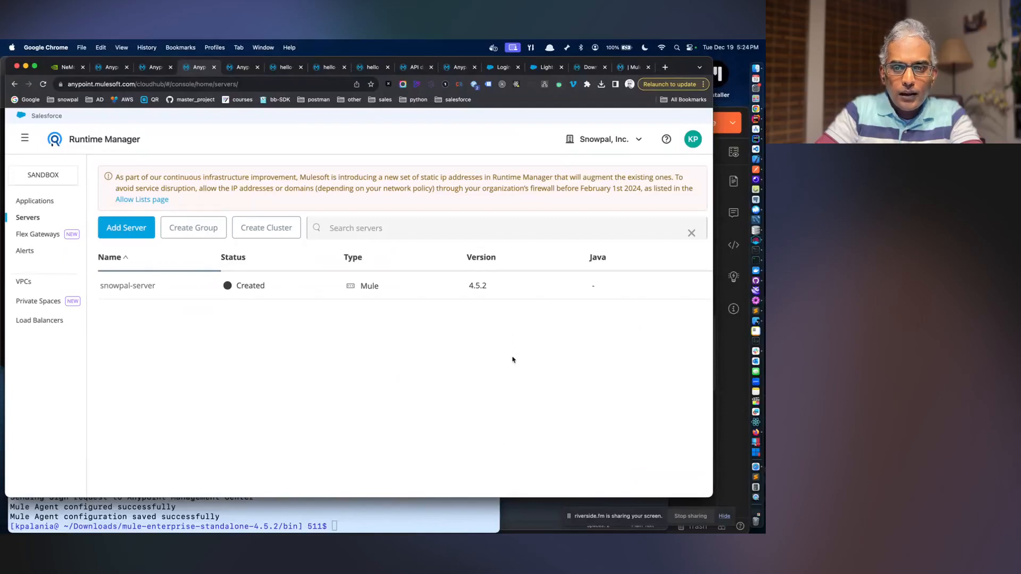
left_click(38, 236)
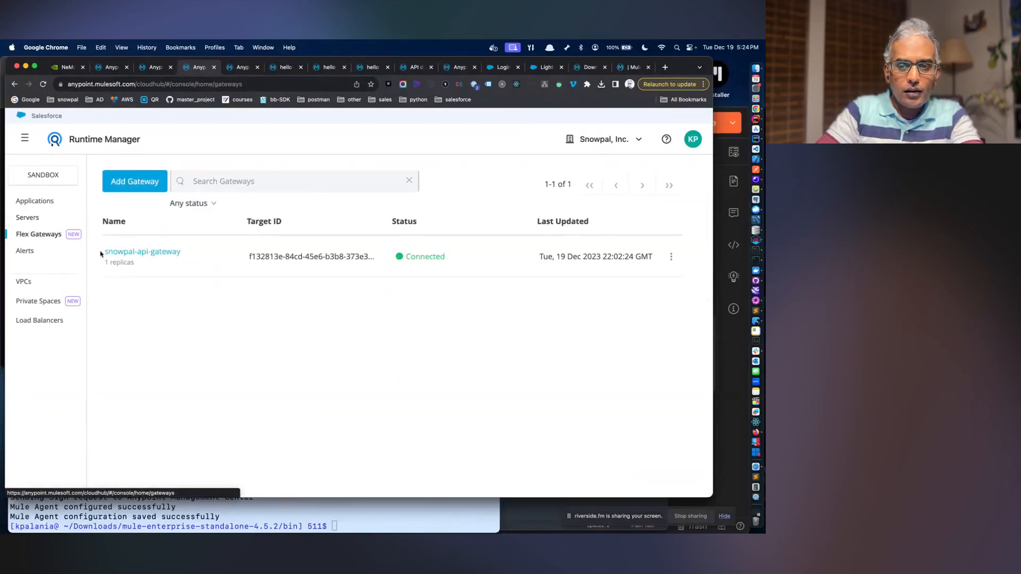
left_click(53, 220)
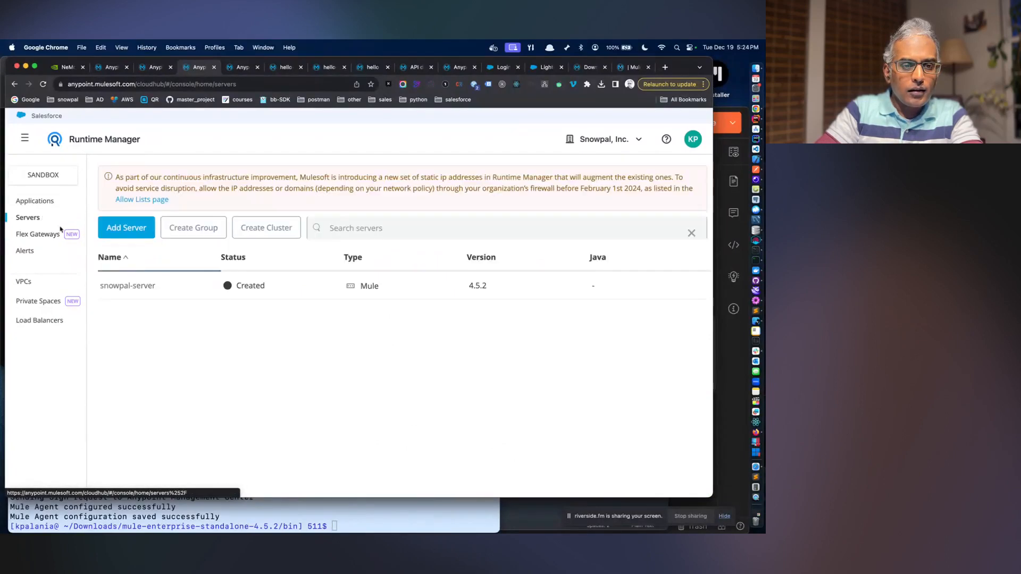
- Start an application deployment from the snowpal-server dashboard and name the application app1
left_click(136, 286)
scroll(512, 309, "down", 2)
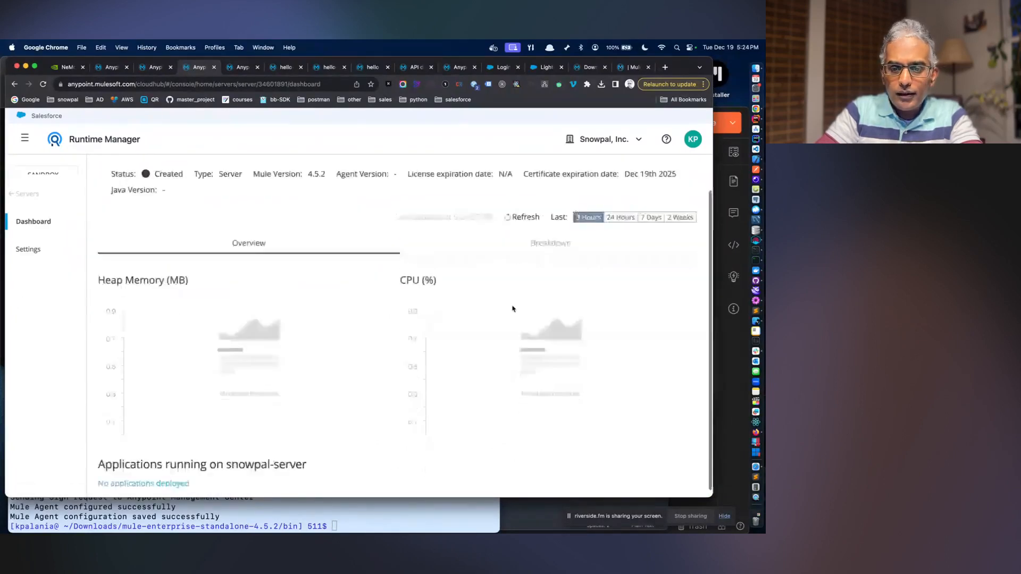
left_click(153, 478)
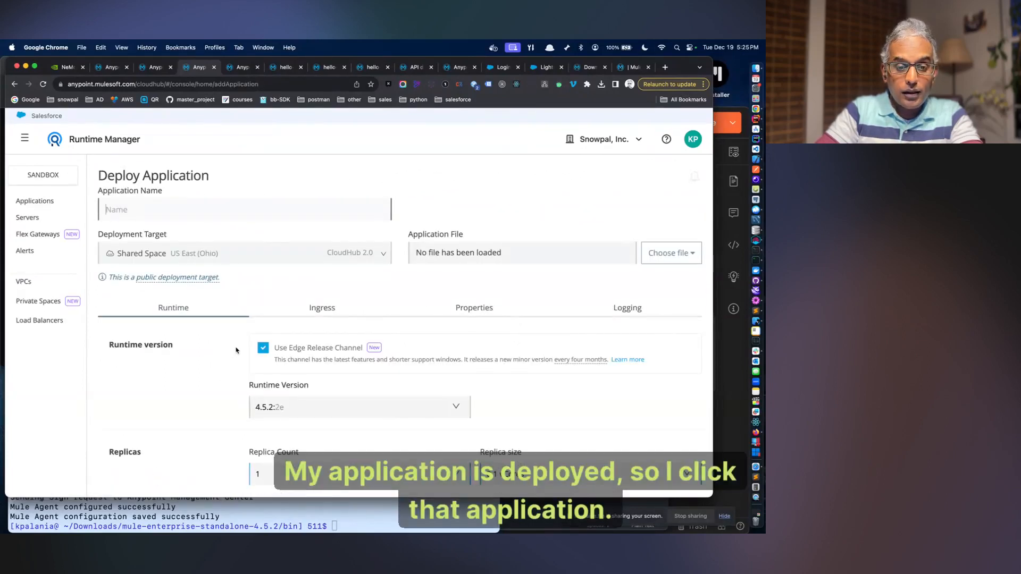
scroll(236, 350, "down", 5)
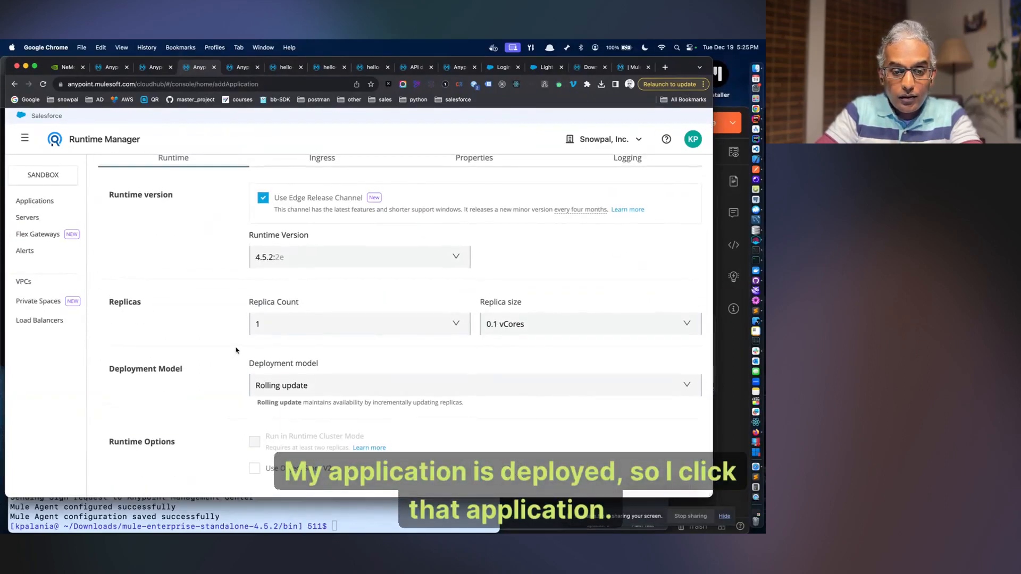
scroll(235, 352, "up", 5)
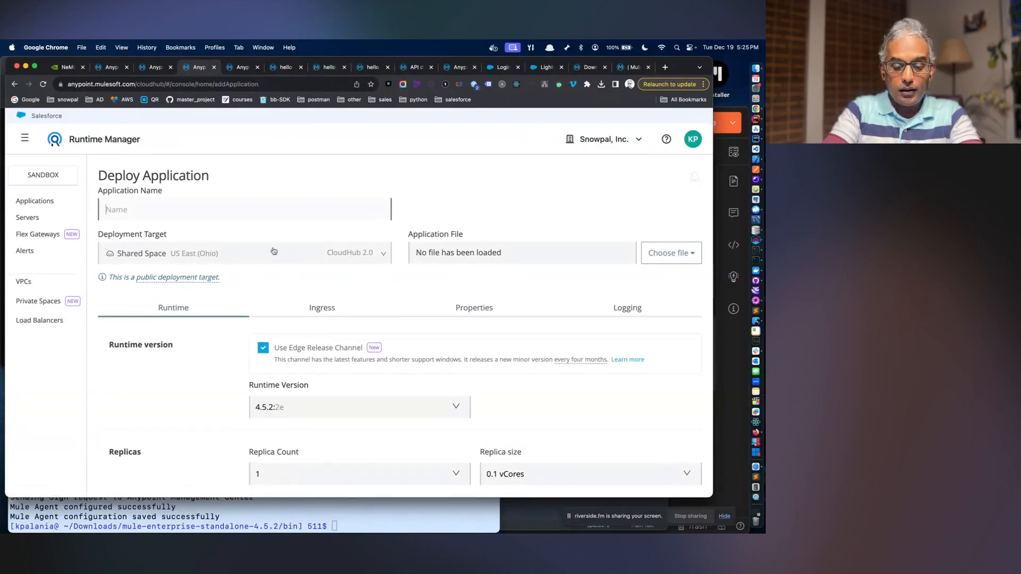
type("Ap")
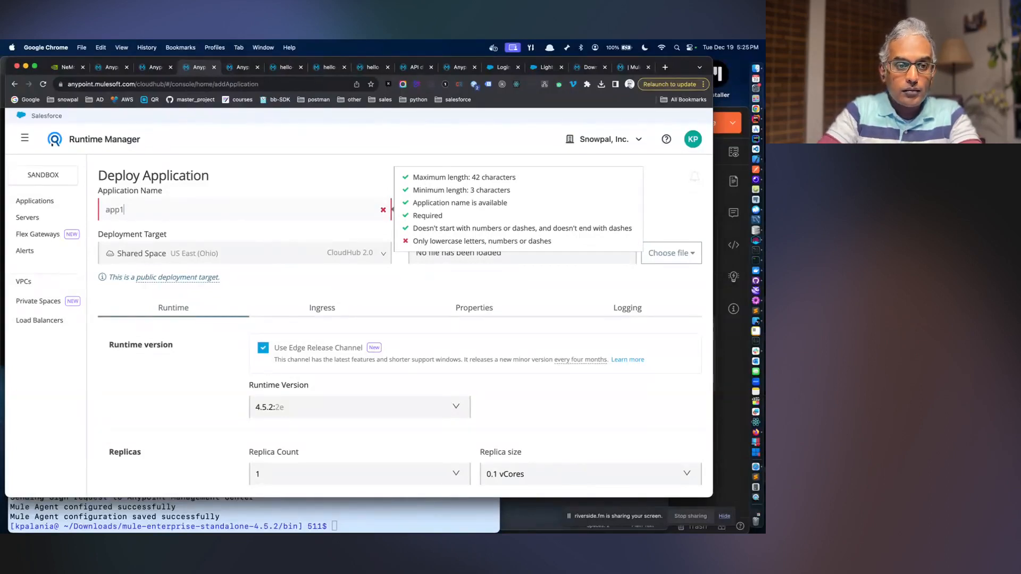
left_click(395, 279)
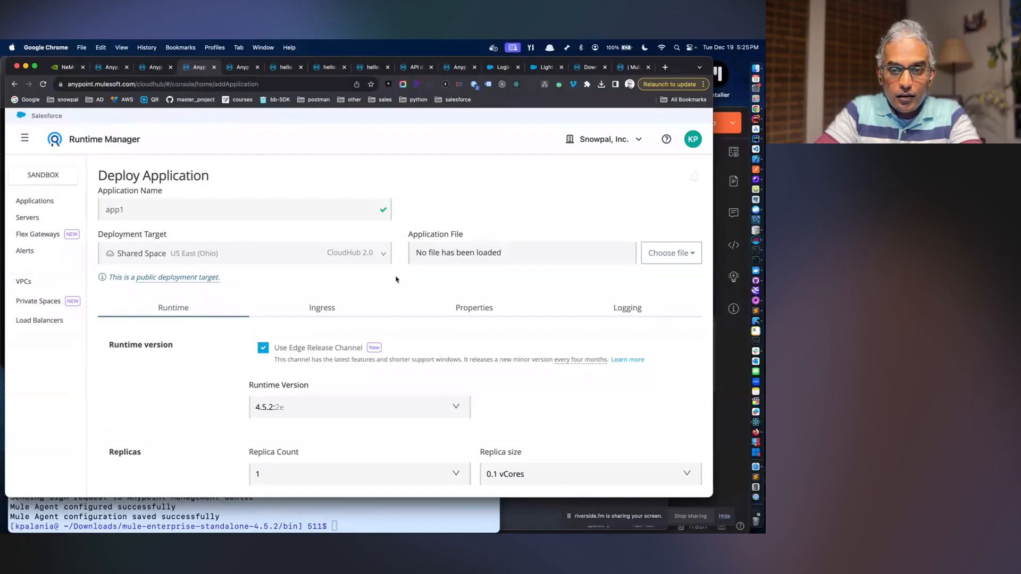
- Start importing the application file from Exchange, search Application assets for "hell", and clear the search
left_click(678, 265)
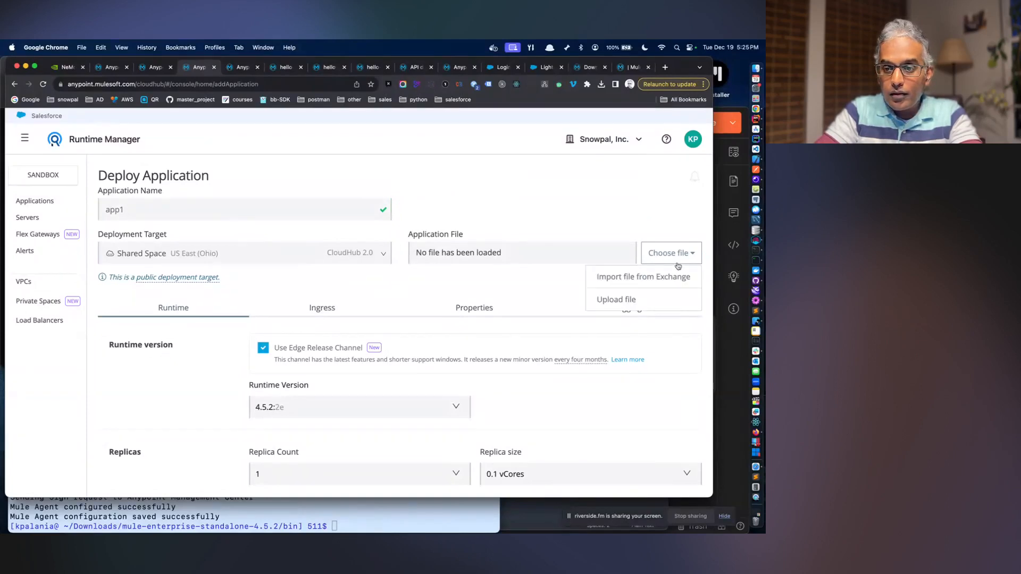
left_click(676, 277)
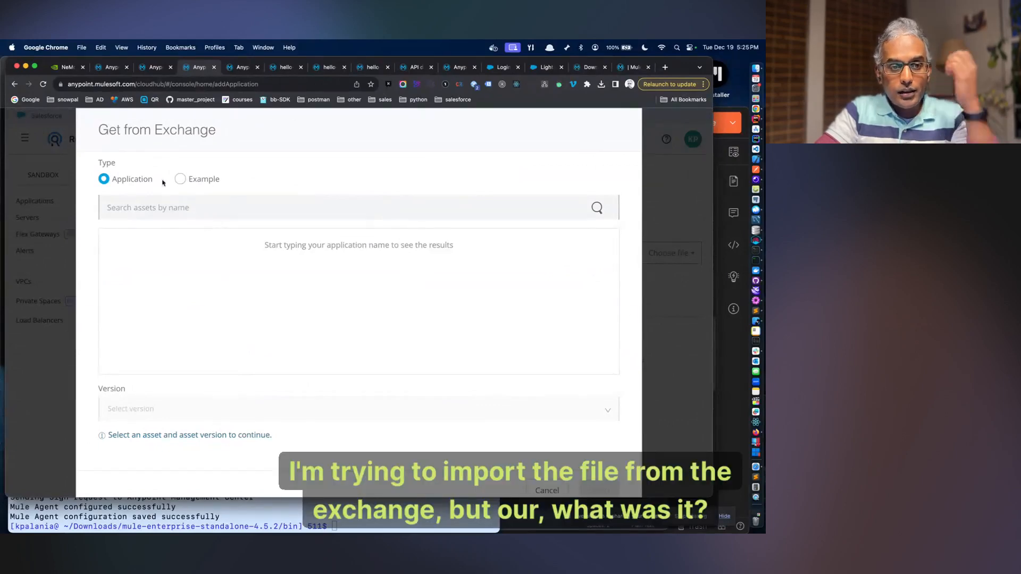
left_click(182, 179)
left_click(130, 184)
left_click(142, 208)
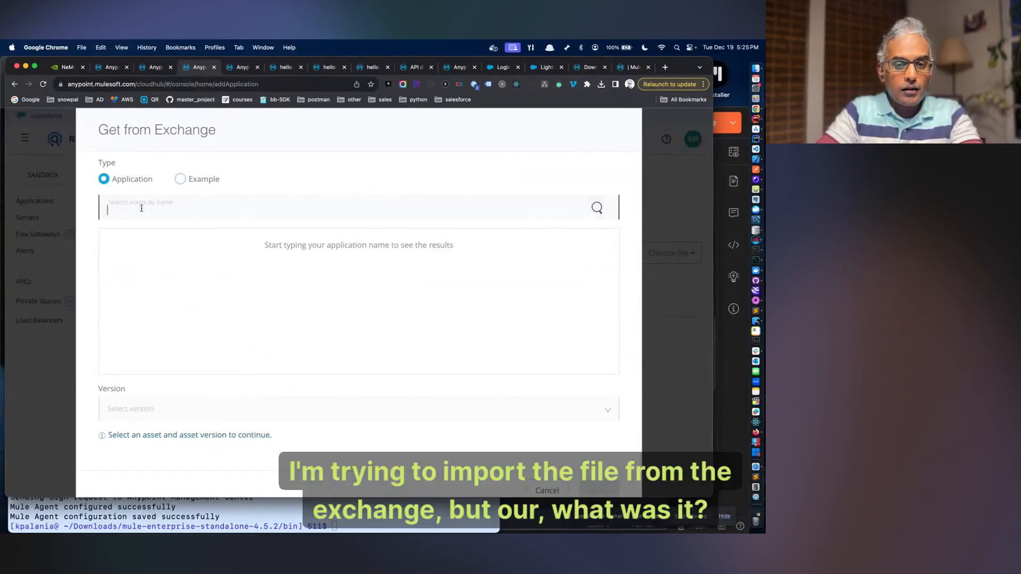
type("hell")
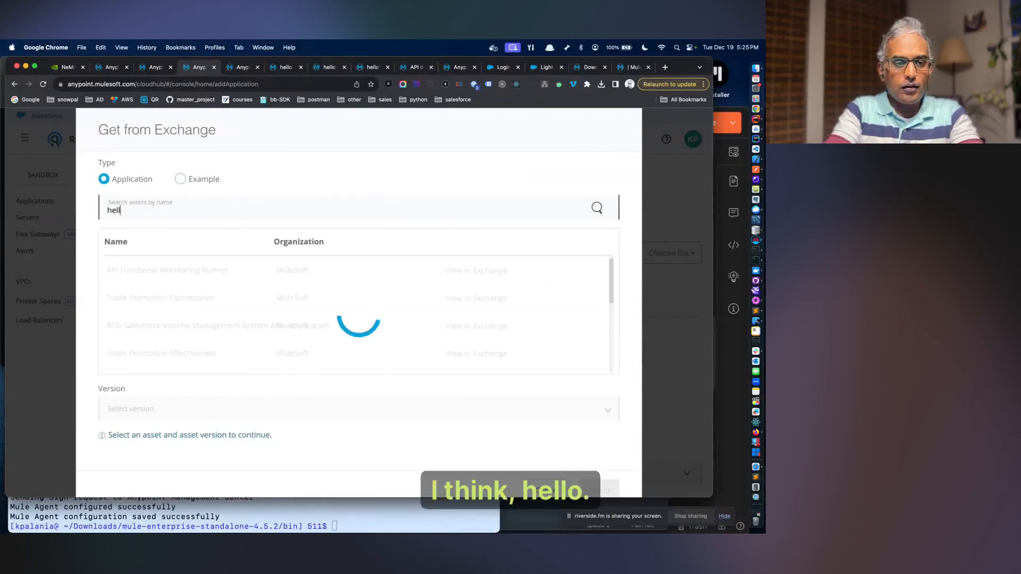
key("BackSpace")
key("BackSpace")
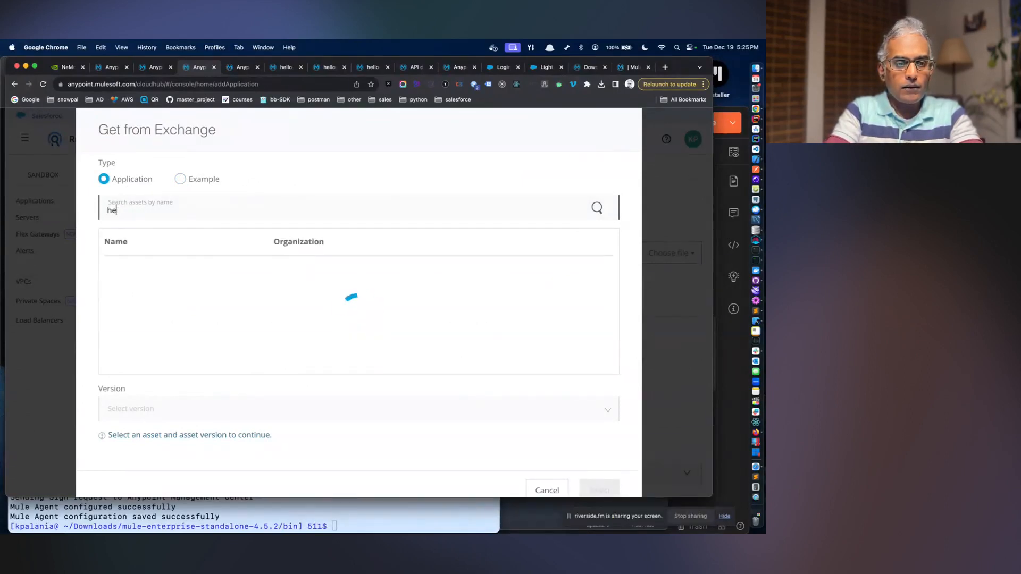
key("BackSpace")
key("BackSpace")
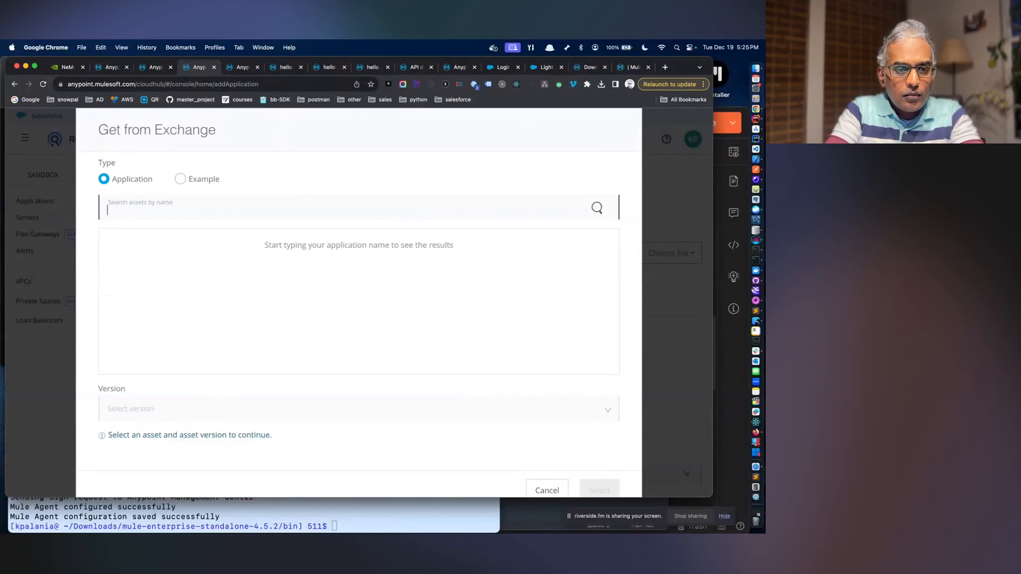
- Search the Exchange applications for "a", "sn" and "S", look through the listed assets, and cancel the import
type("a")
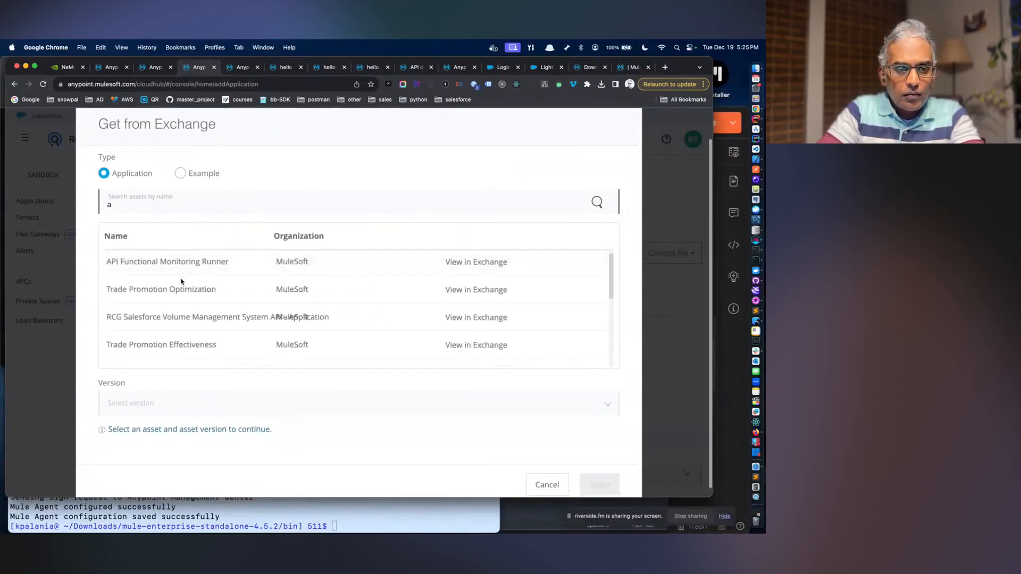
scroll(177, 271, "down", 5)
scroll(181, 279, "up", 8)
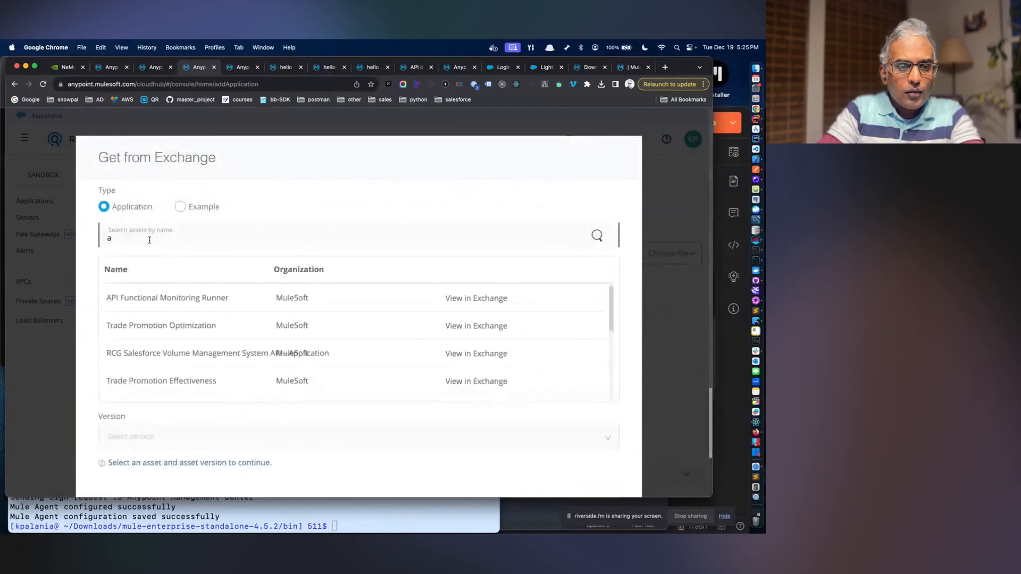
key("BackSpace")
type("sn")
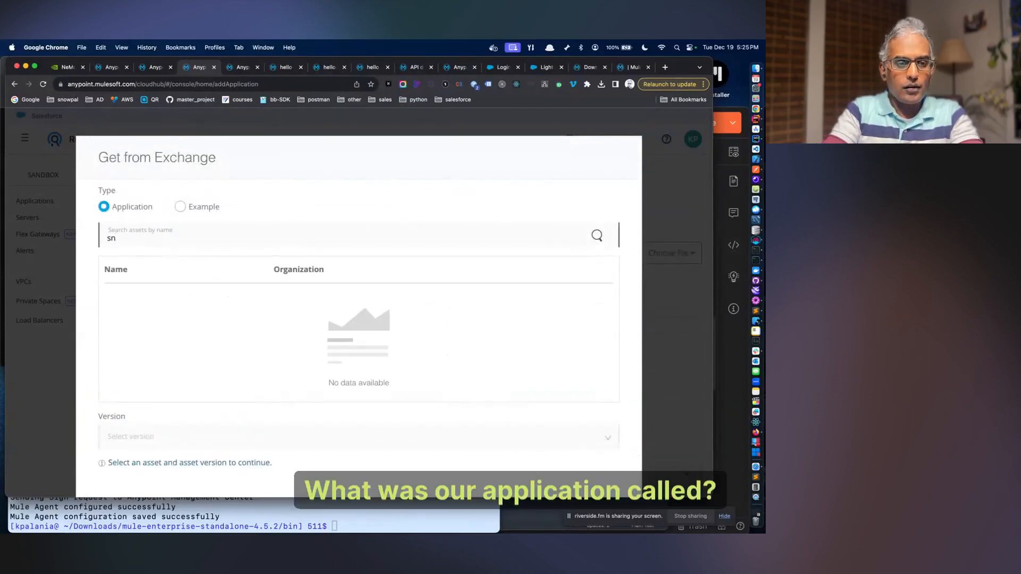
key("BackSpace")
key("BackSpace")
type("S")
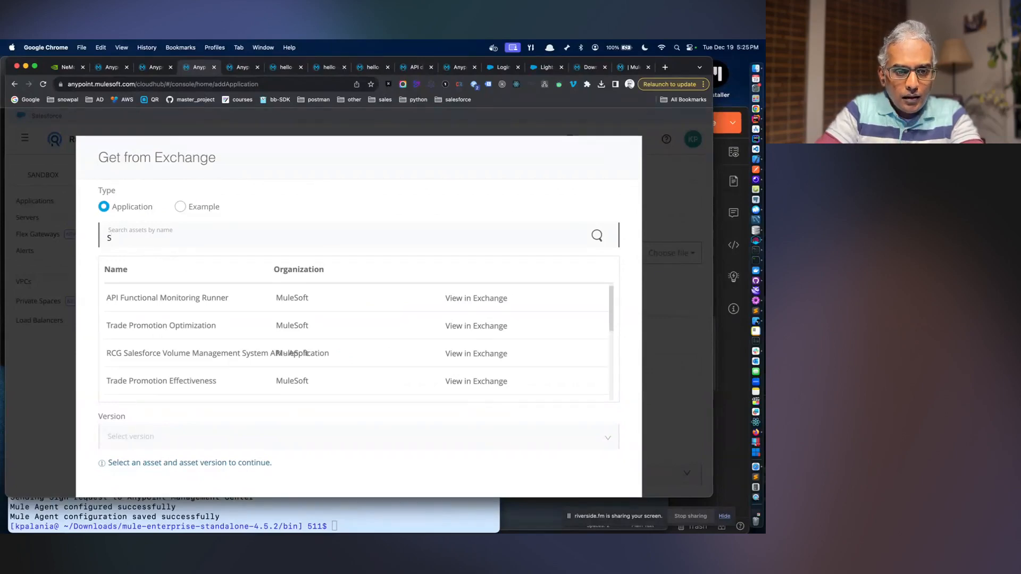
scroll(171, 297, "down", 6)
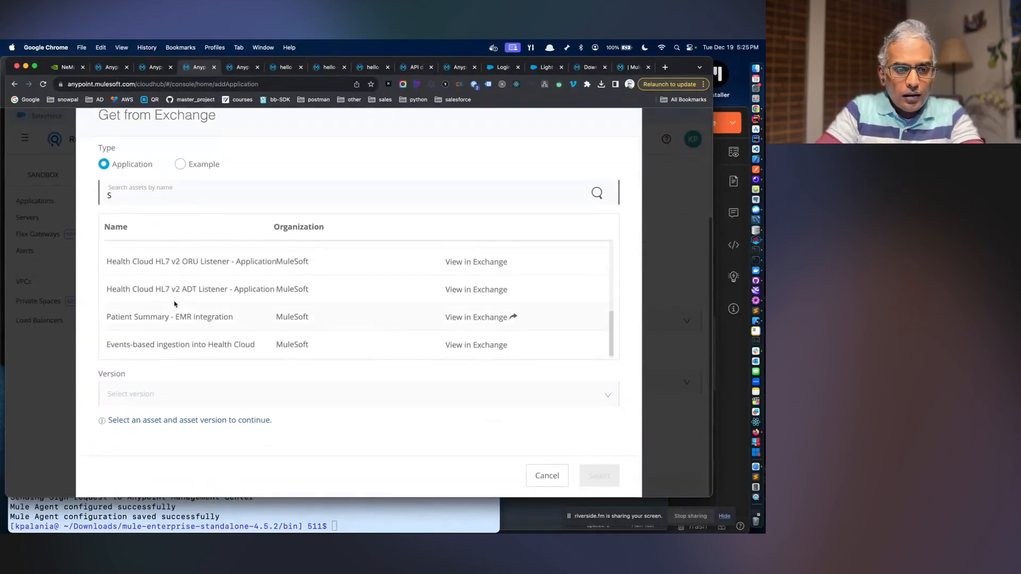
scroll(174, 304, "up", 6)
key("BackSpace")
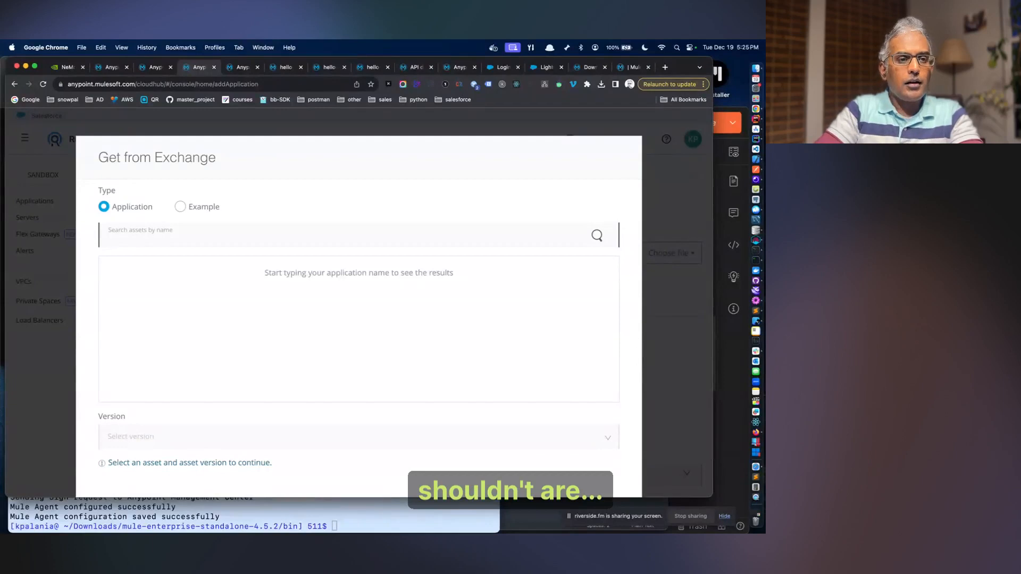
left_click(104, 110)
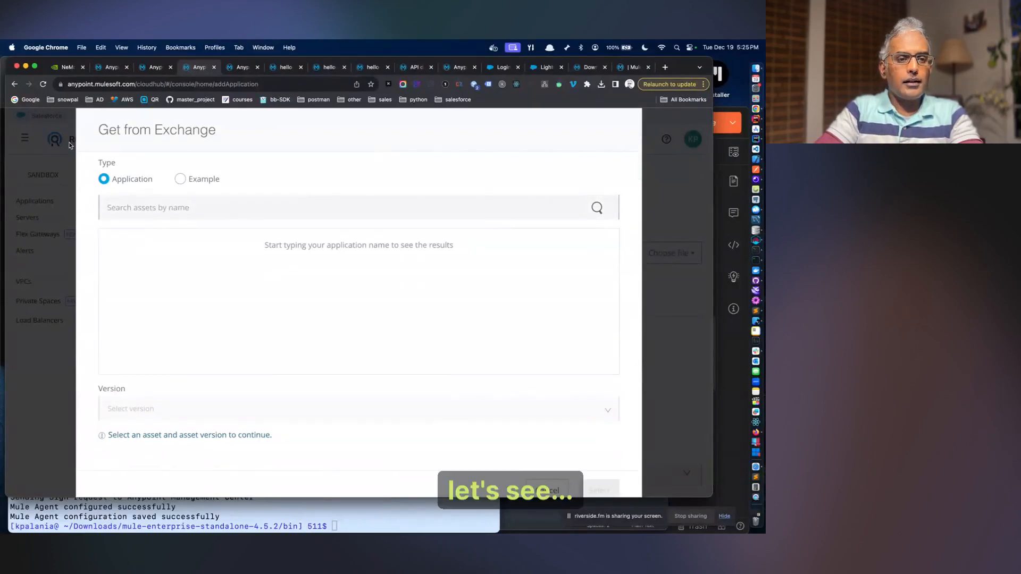
scroll(657, 213, "down", 2)
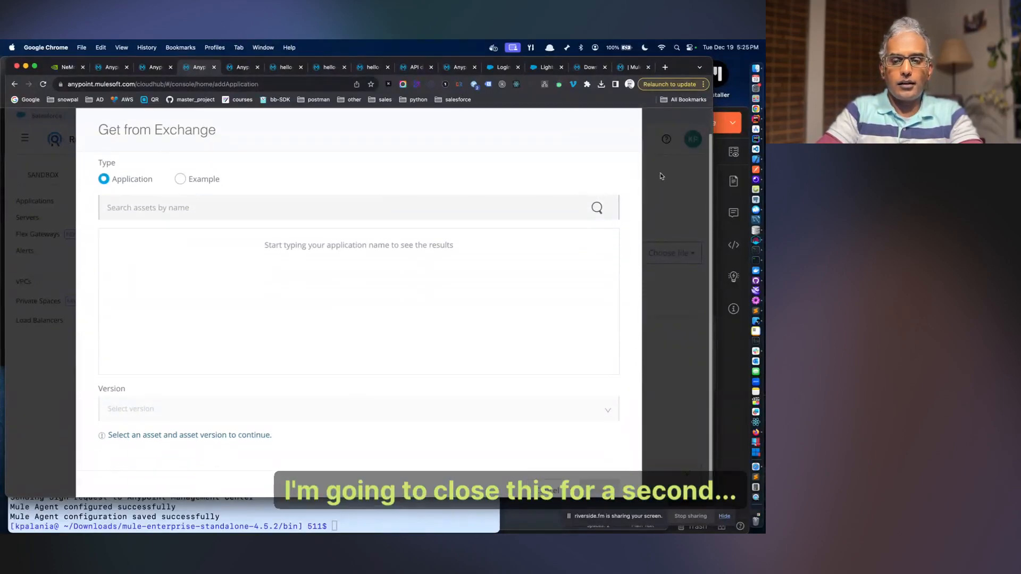
left_click(551, 477)
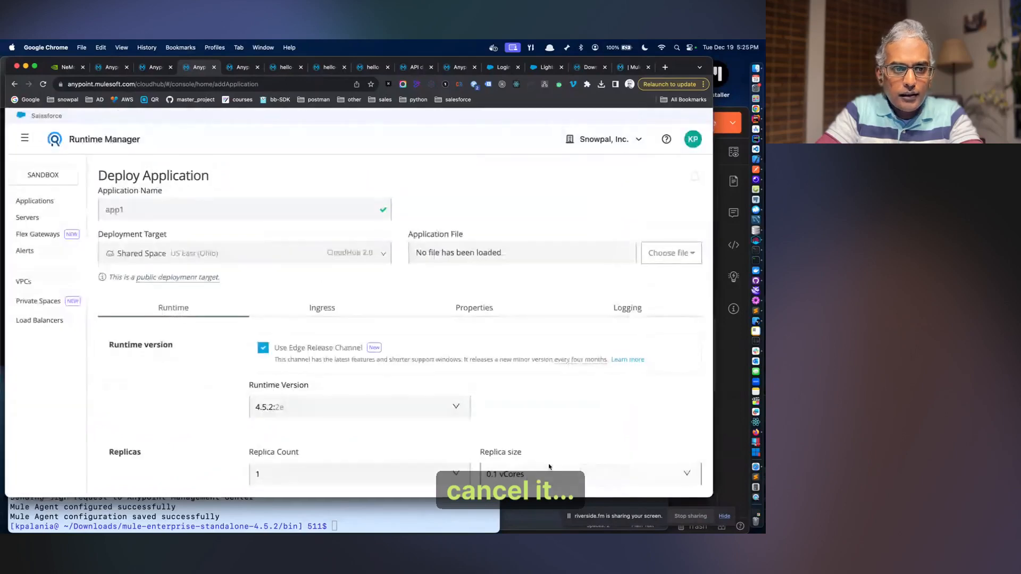
- Open Anypoint Exchange in a new browser tab, keeping the Deploy Application page open
left_click(25, 137)
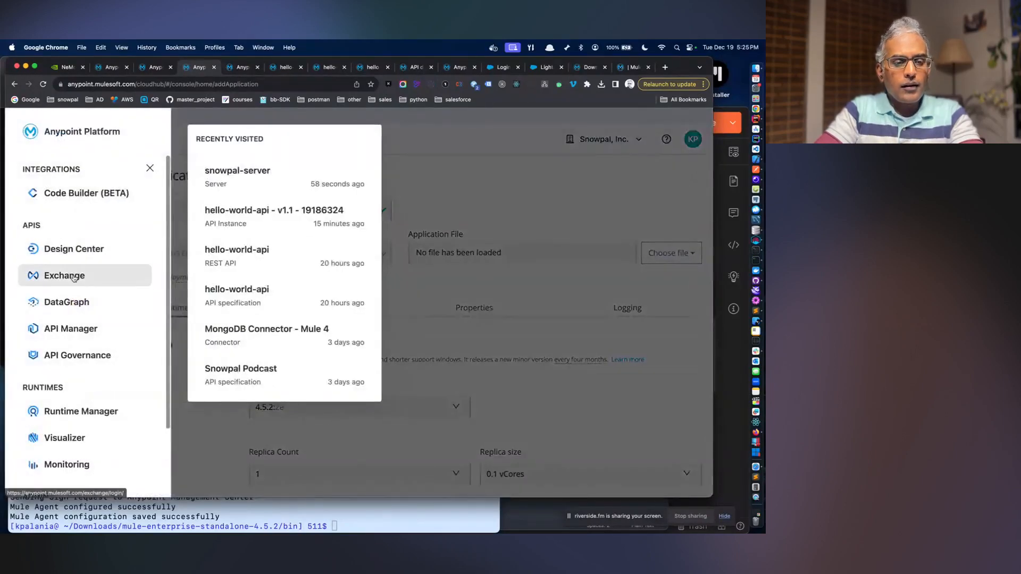
right_click(88, 280)
left_click(90, 280)
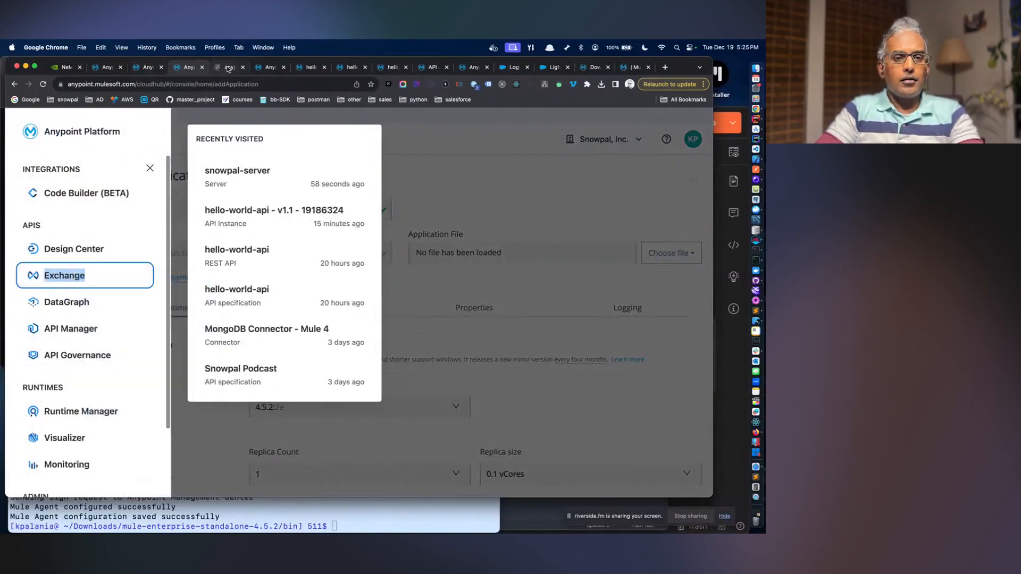
- Check the Snowpal, Inc. assets listed in Exchange and close its browser tab
left_click(228, 69)
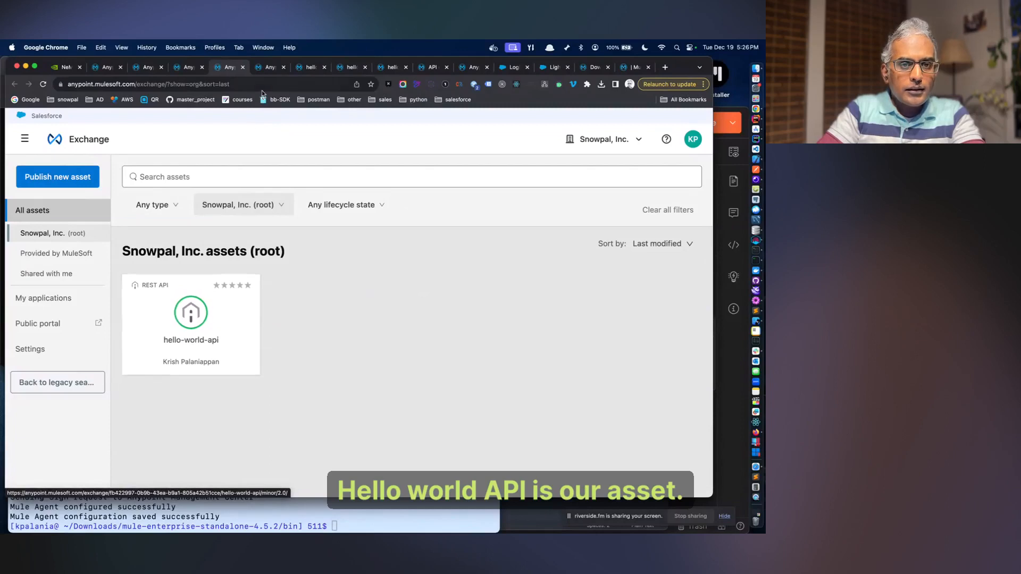
left_click(243, 68)
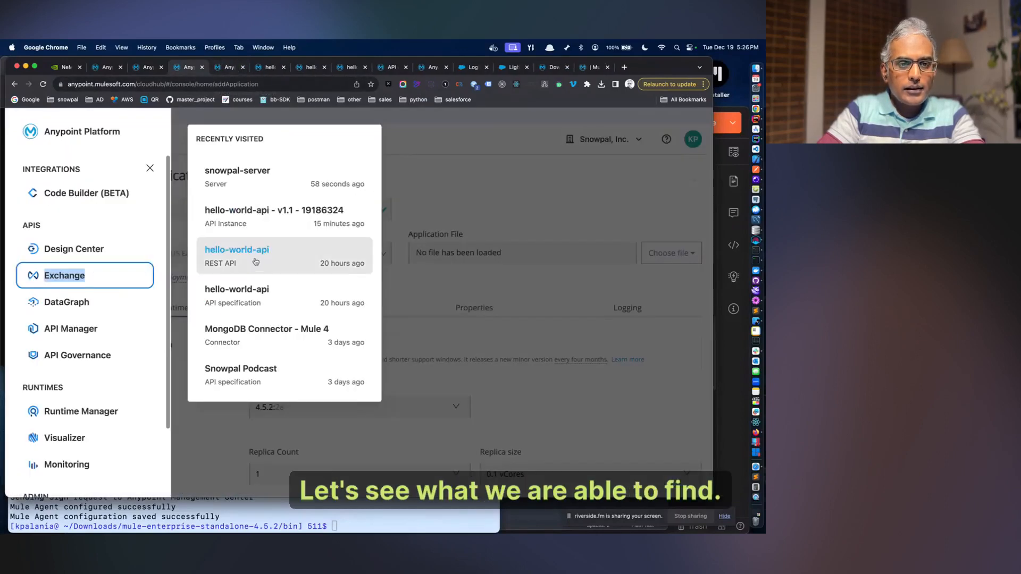
left_click(159, 72)
- Look through the open API Manager, gateway setup and Deploy Application tabs, returning to the hello-world-api summary
left_click(112, 69)
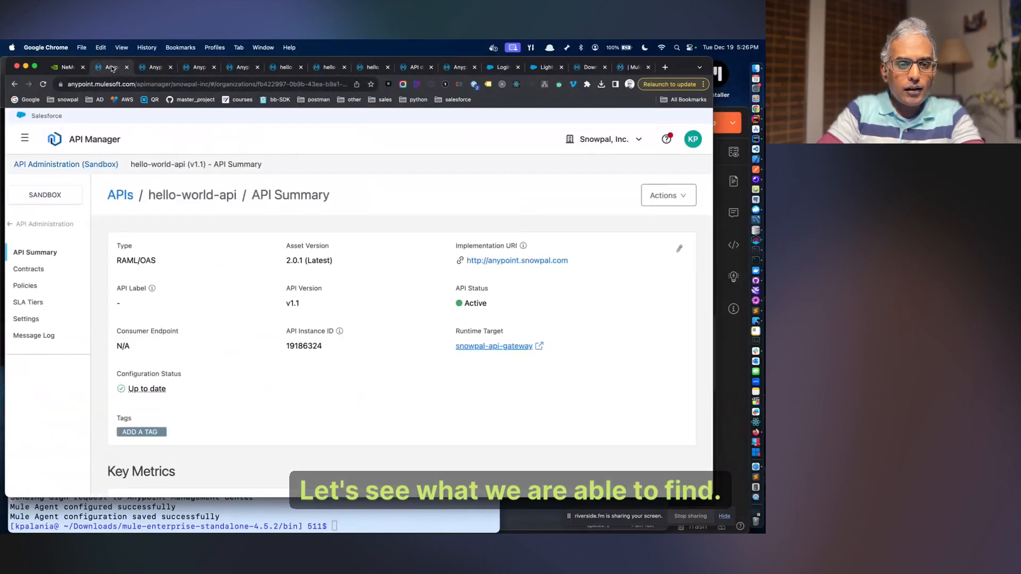
left_click(232, 70)
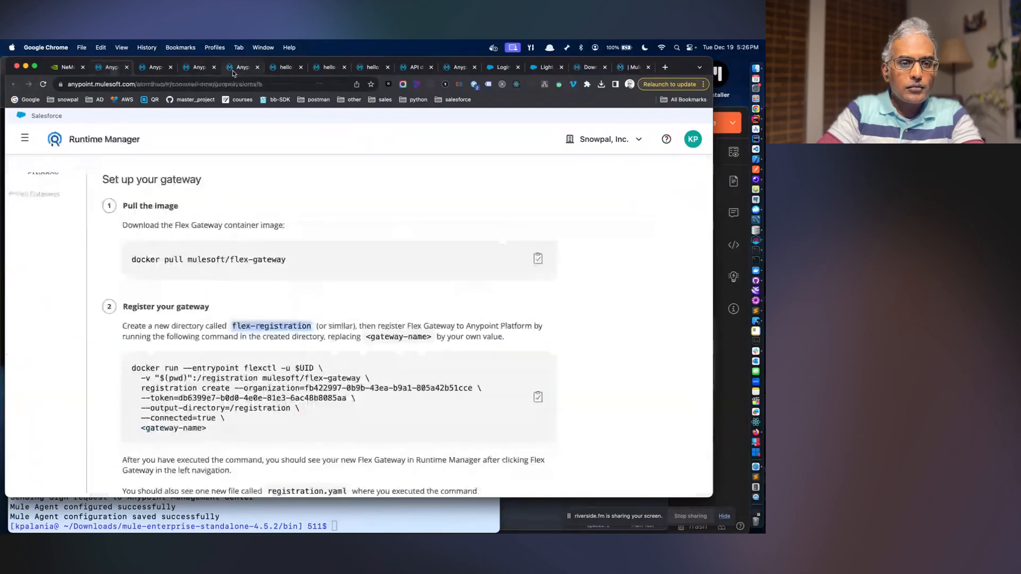
left_click(202, 73)
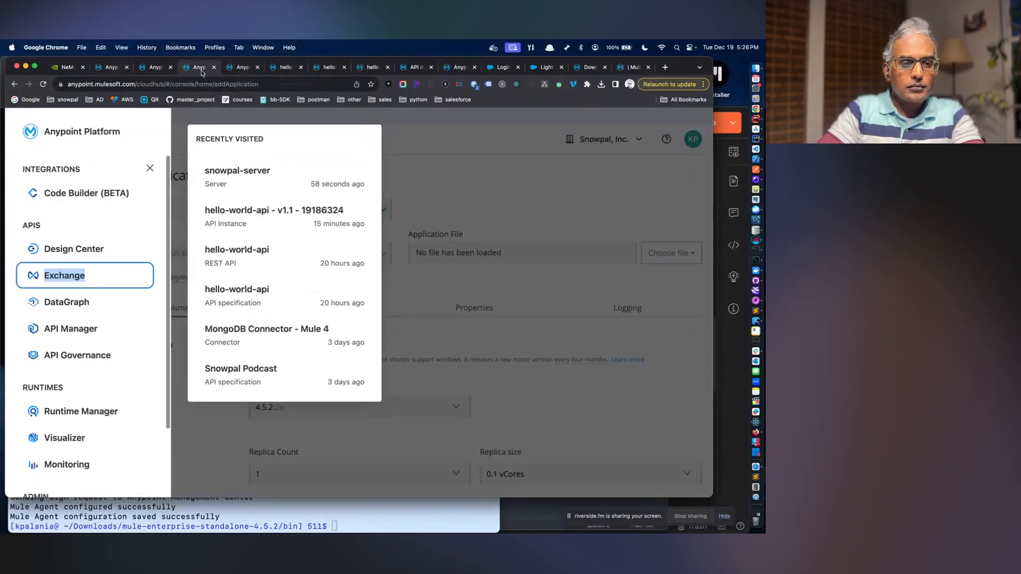
left_click(152, 69)
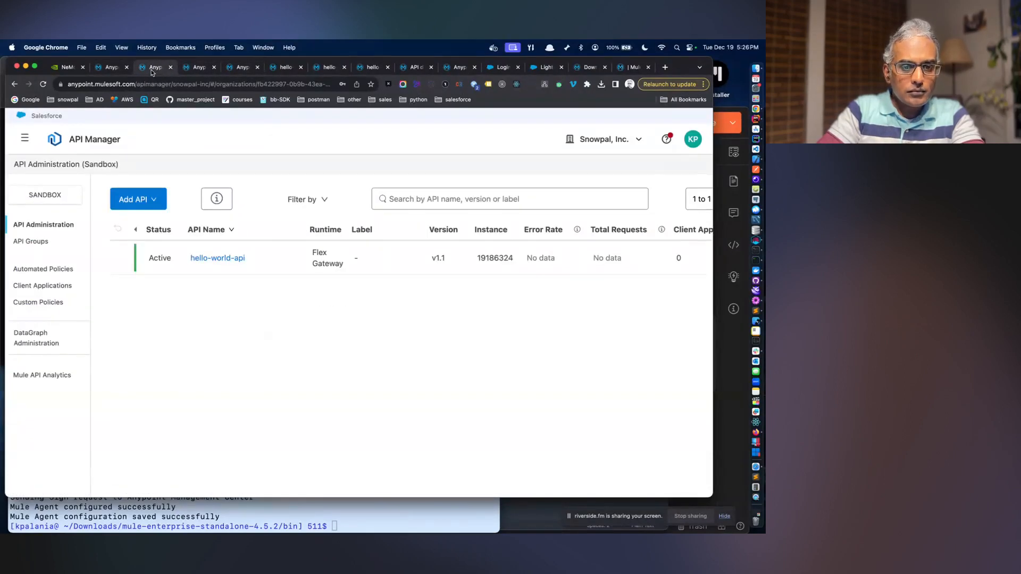
left_click(67, 67)
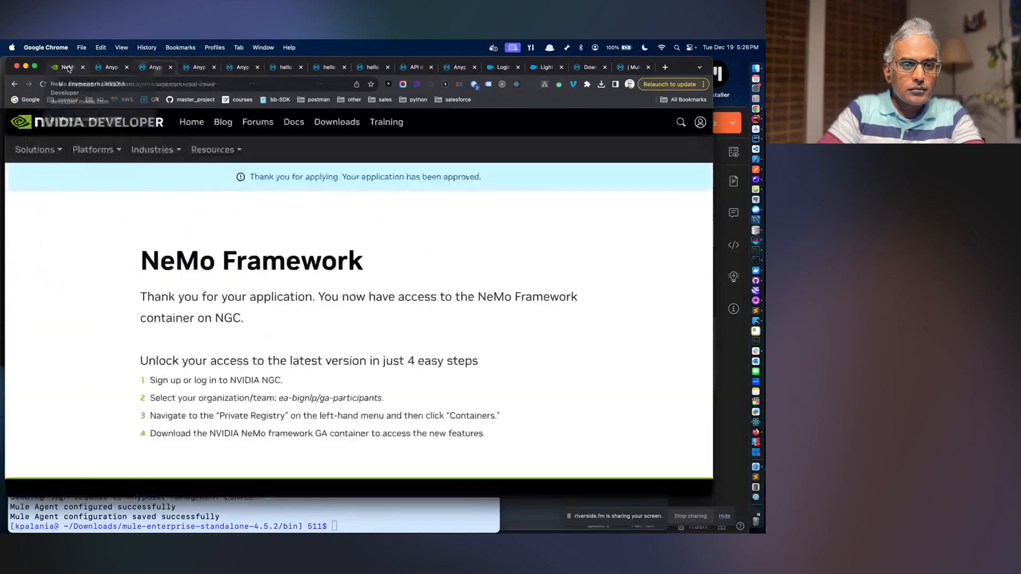
left_click(109, 68)
scroll(150, 252, "down", 2)
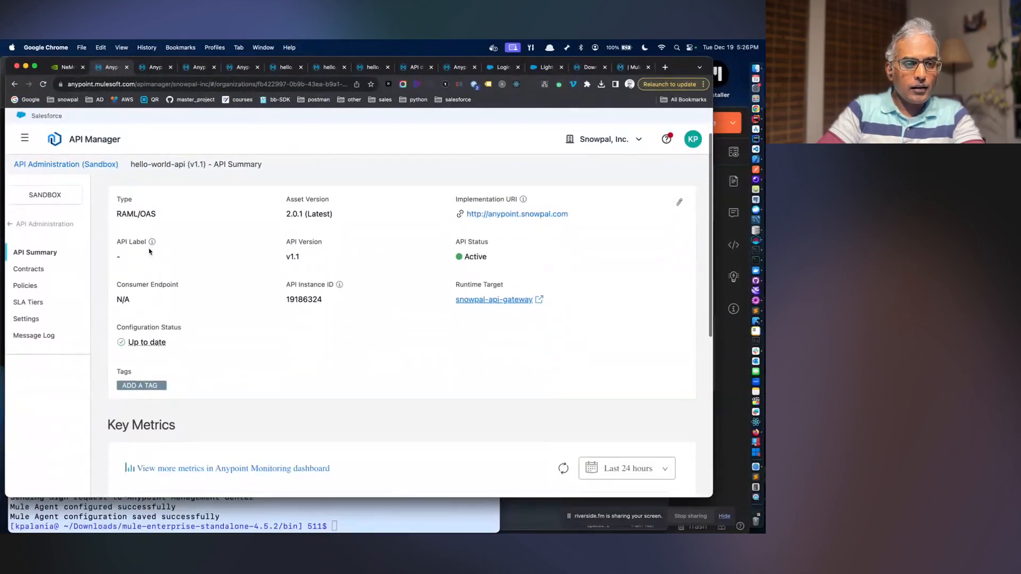
scroll(146, 247, "up", 2)
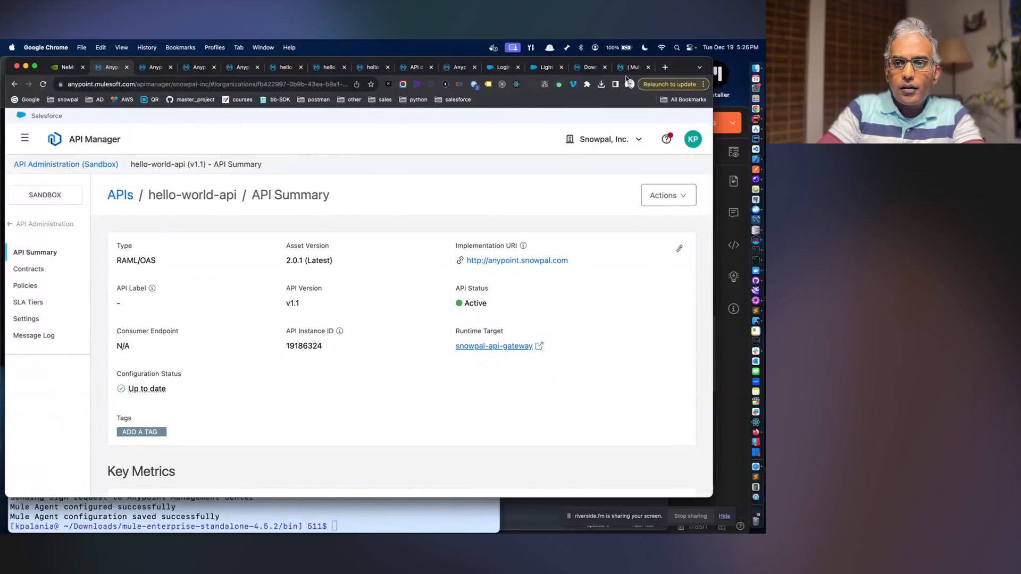
- Close the unneeded browser tabs for the MuleSoft documentation, Salesforce Lightning Platform, Salesforce login and Anypoint Platform home
left_click(634, 69)
left_click(648, 69)
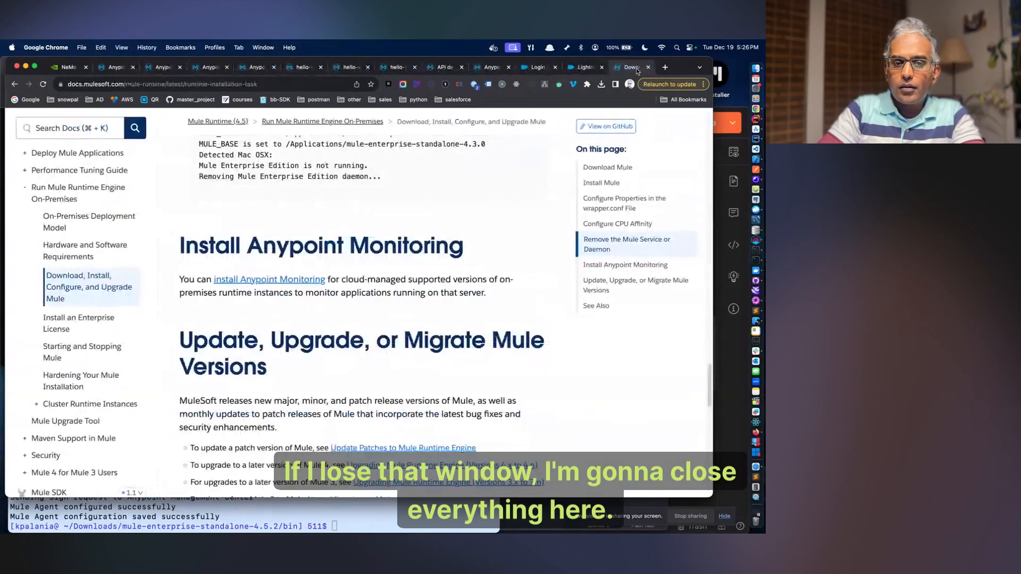
left_click(649, 69)
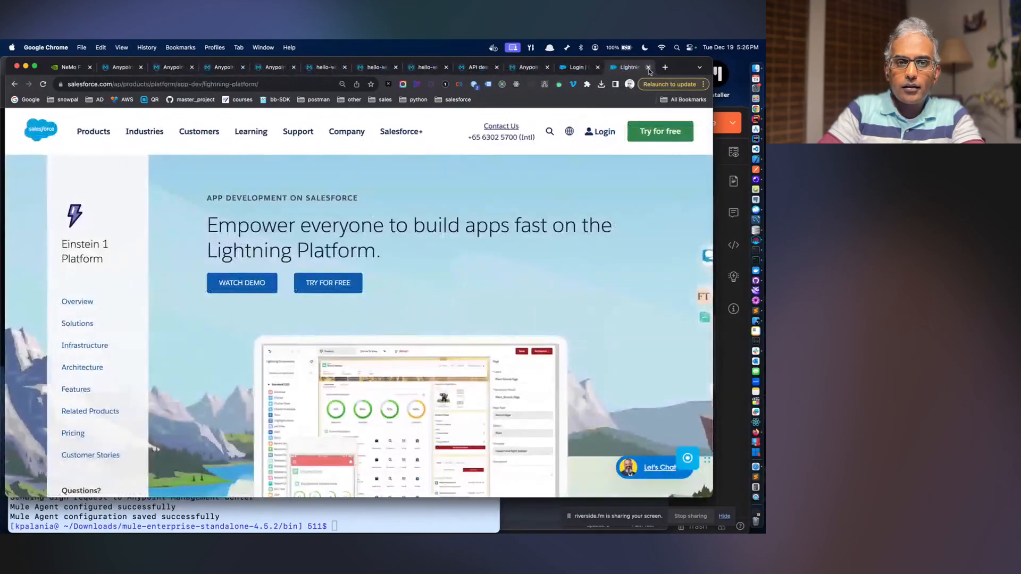
left_click(648, 68)
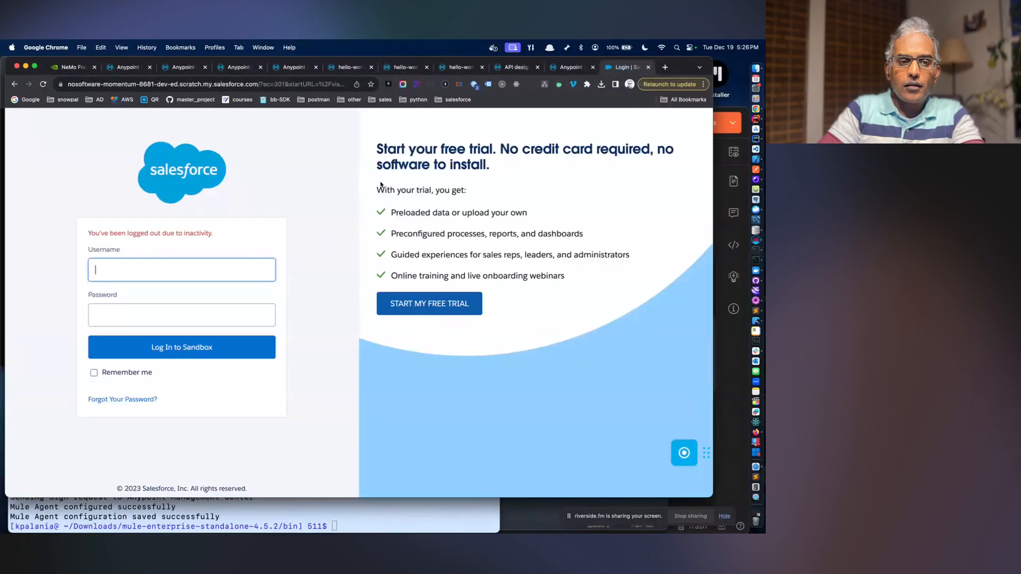
left_click(648, 68)
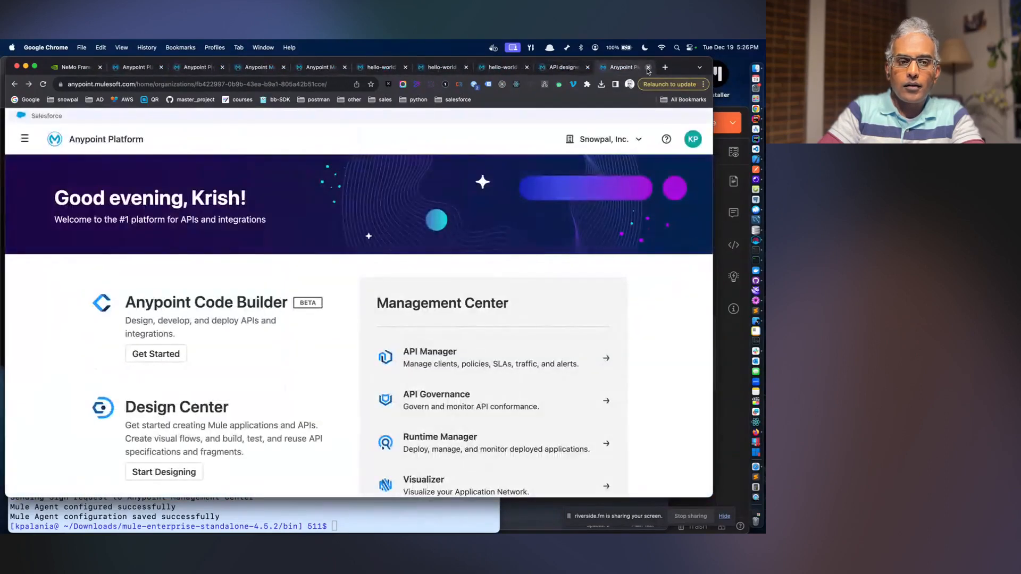
left_click(648, 69)
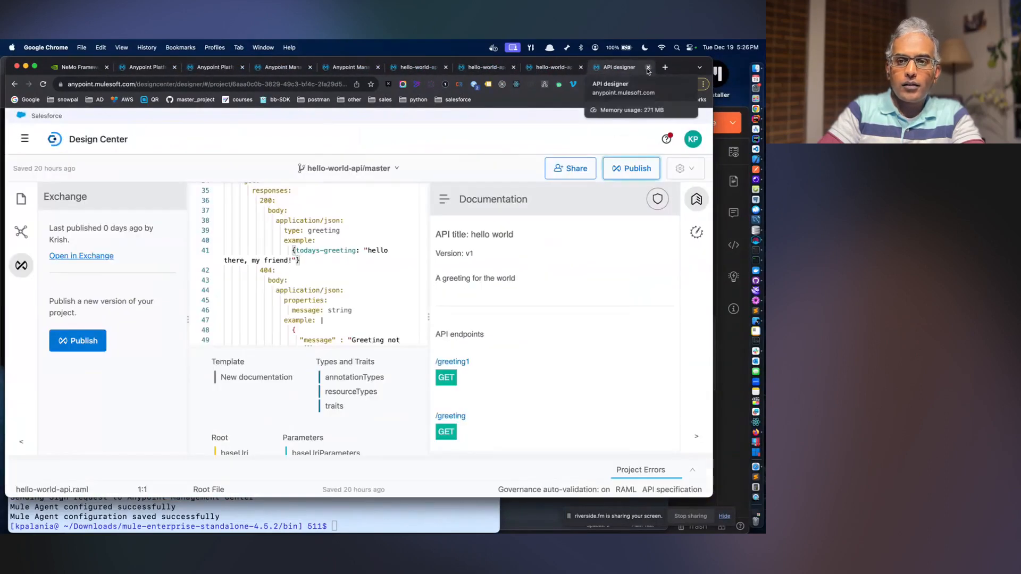
left_click(133, 68)
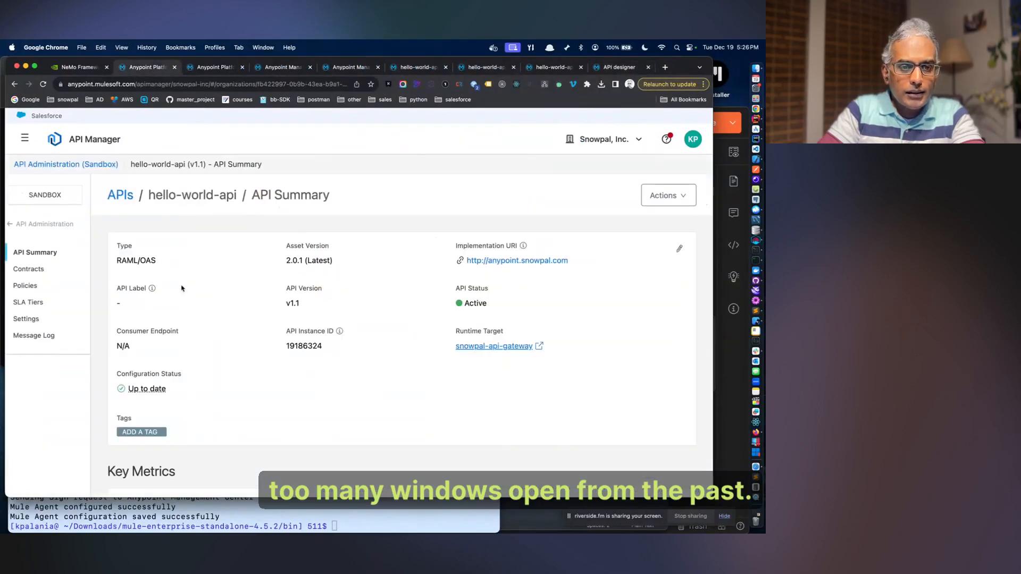
left_click(327, 81)
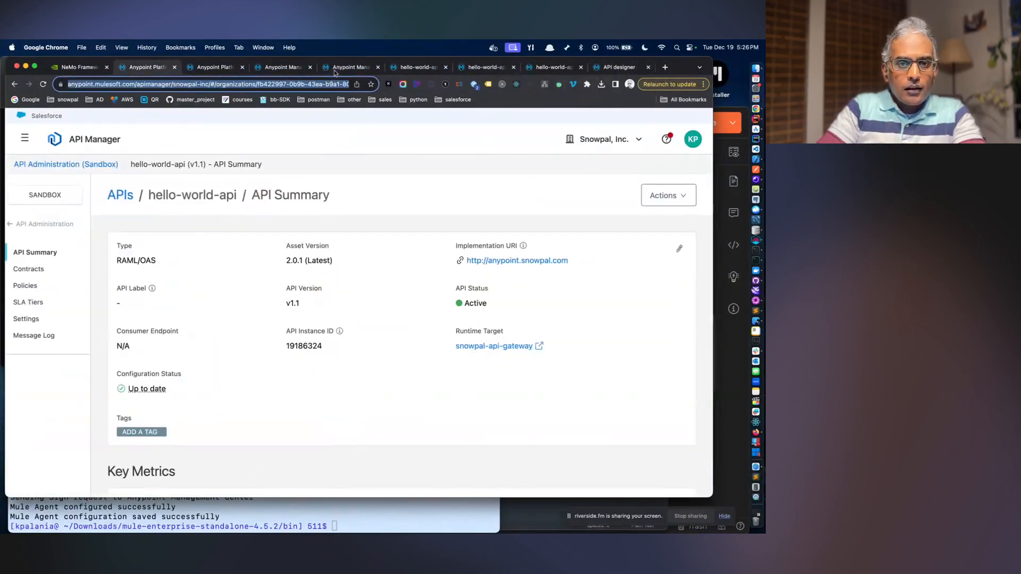
left_click(335, 72)
key("ctrl+Up")
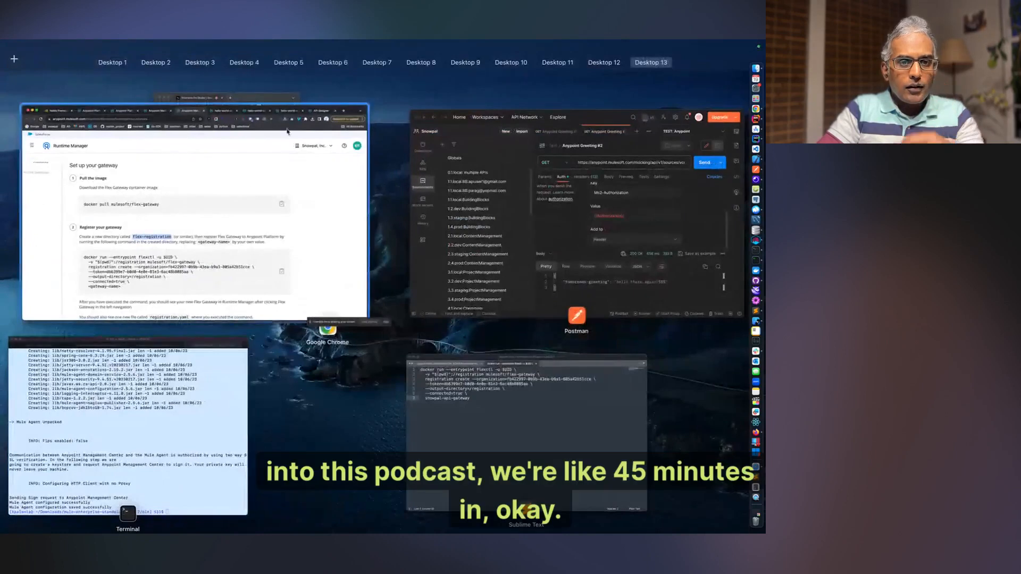
left_click(266, 160)
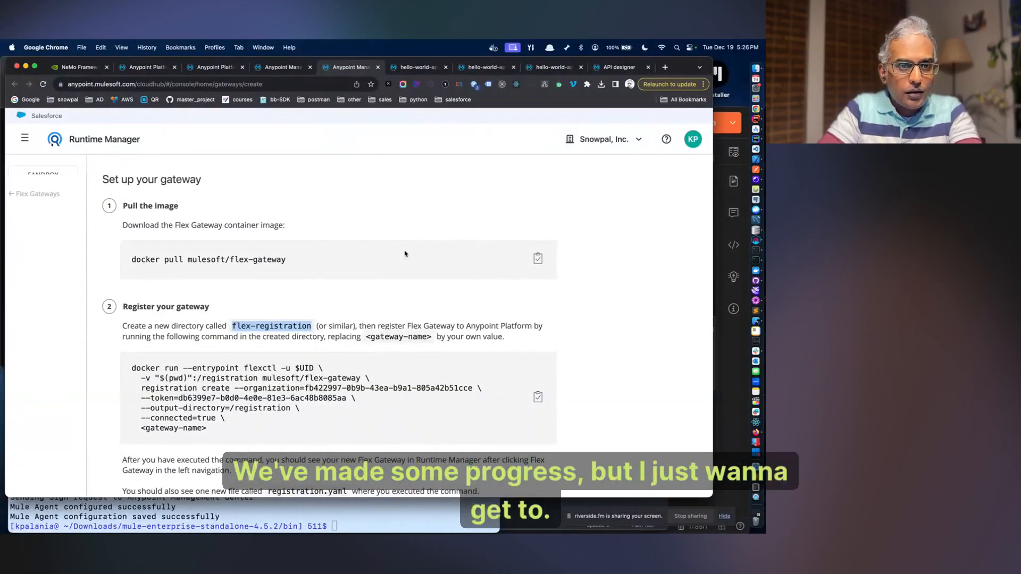
left_click(217, 67)
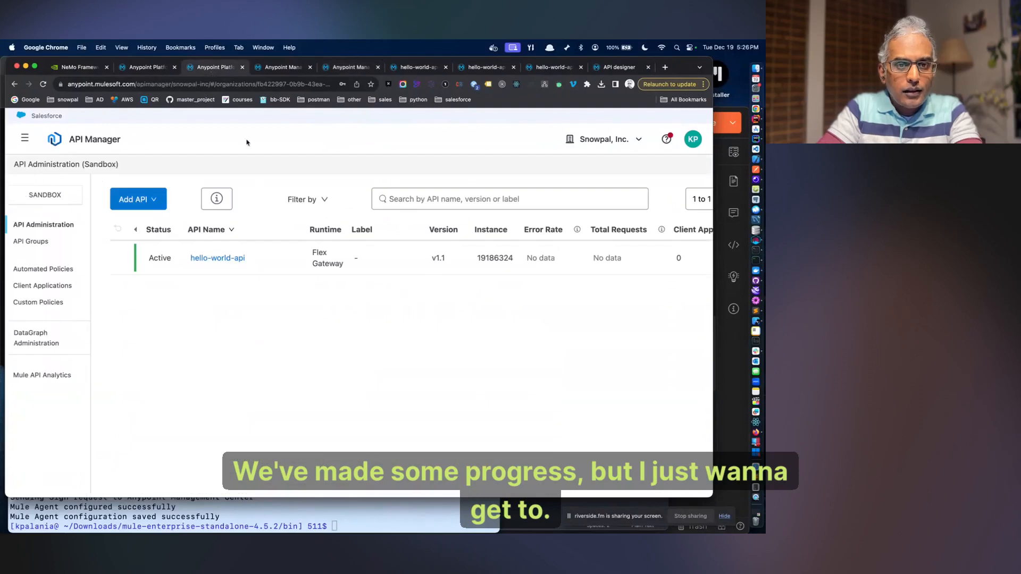
- Open API Manager from the Deploy Application page and close the duplicate API Manager browser tab
left_click(275, 68)
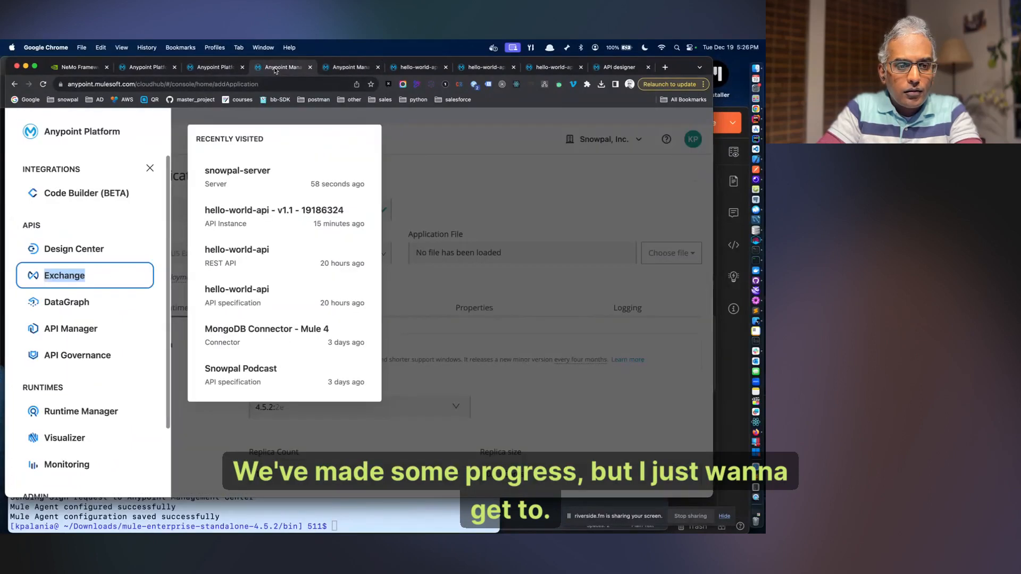
left_click(66, 330)
left_click(225, 69)
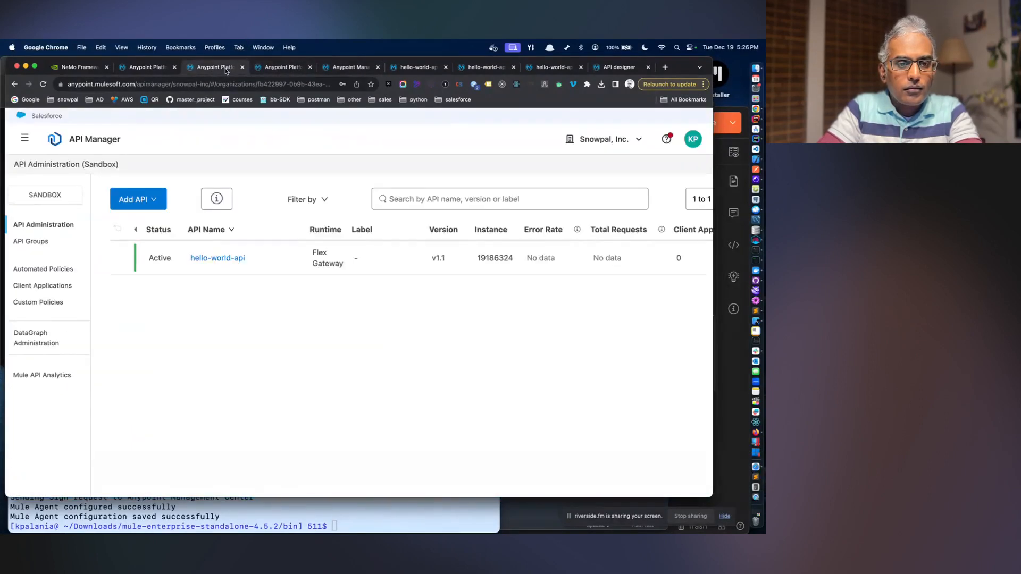
left_click(242, 68)
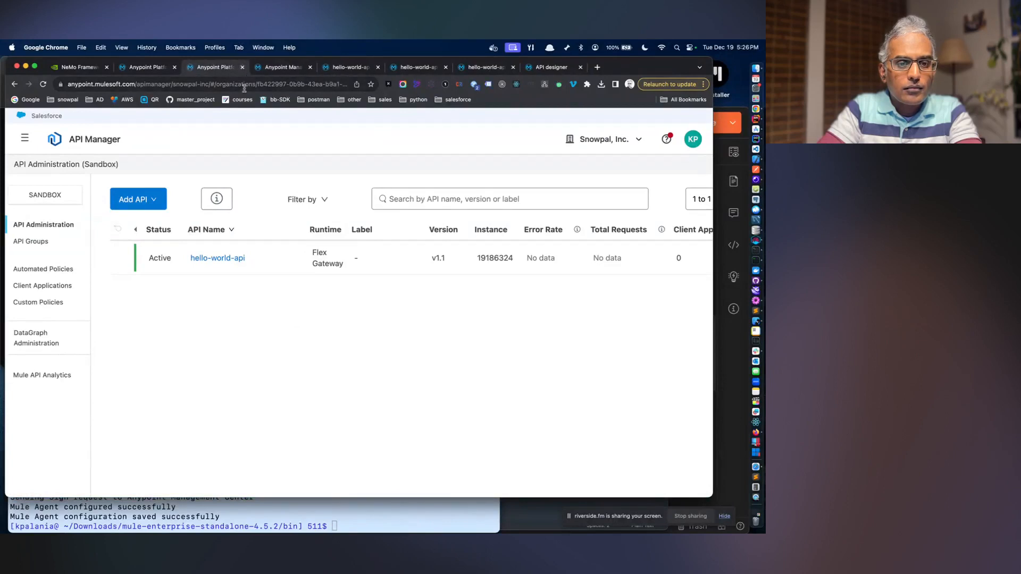
- View the client applications in the Sandbox environment and return to the API Administration list
left_click(61, 197)
left_click(439, 268)
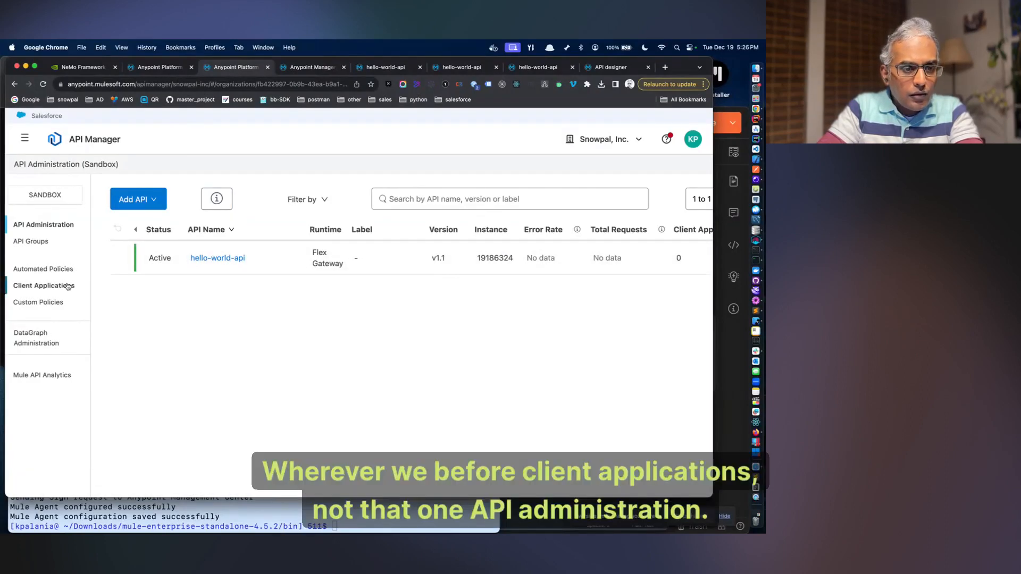
left_click(83, 291)
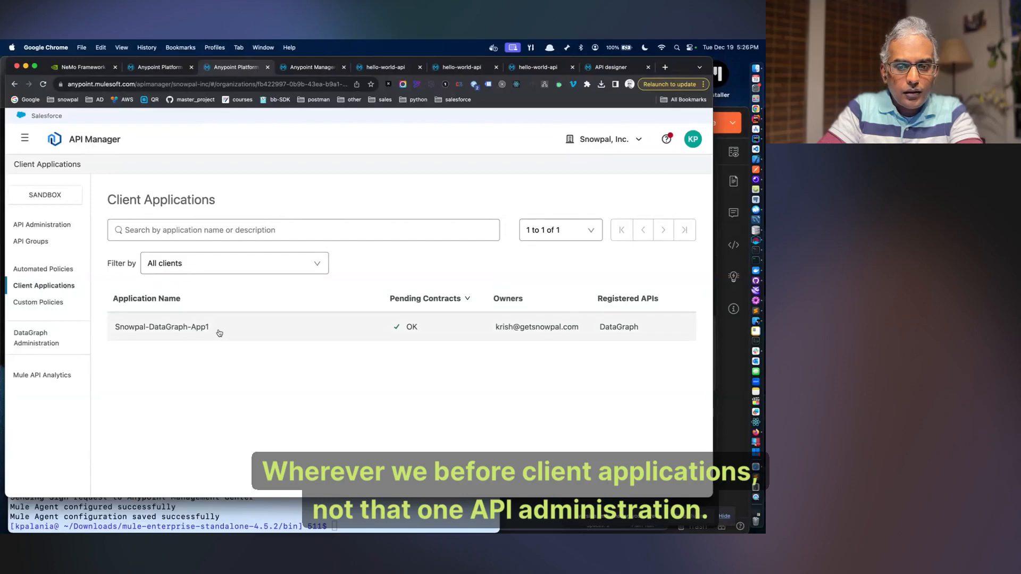
left_click(35, 228)
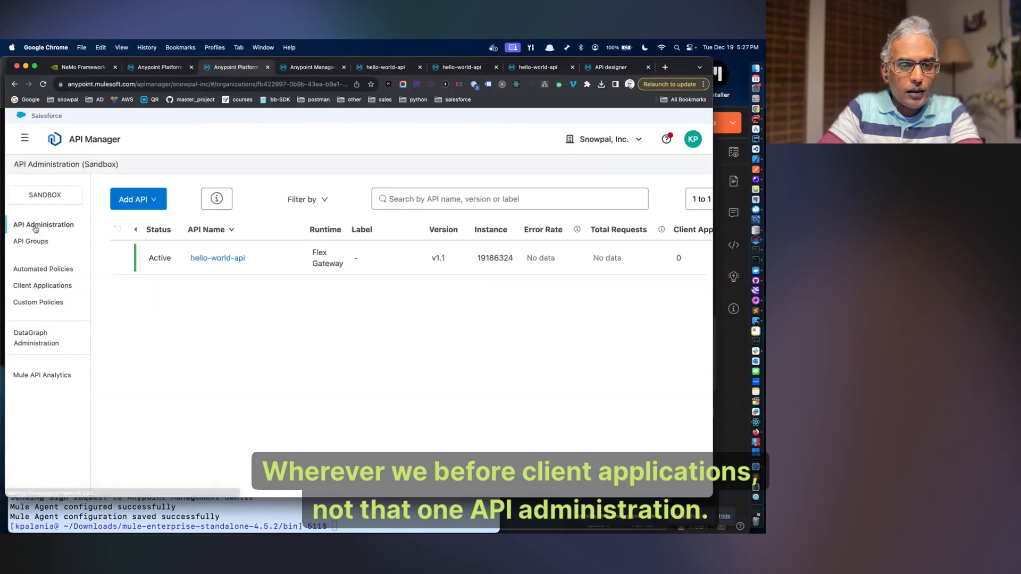
- Open hello-world-api, examine its key metrics and its downstream, upstream and route settings, and return to the API summary
left_click(212, 259)
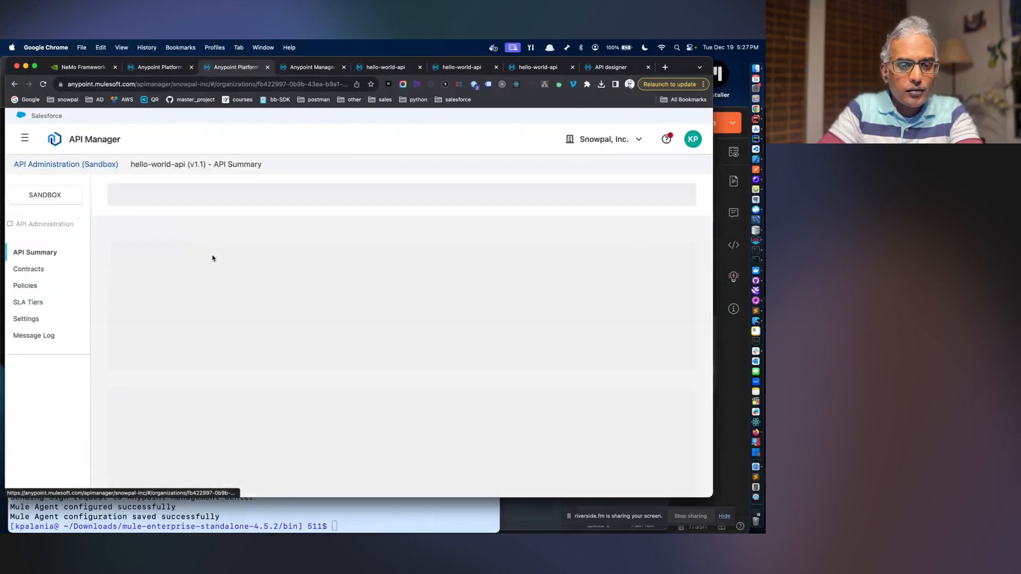
scroll(212, 258, "down", 10)
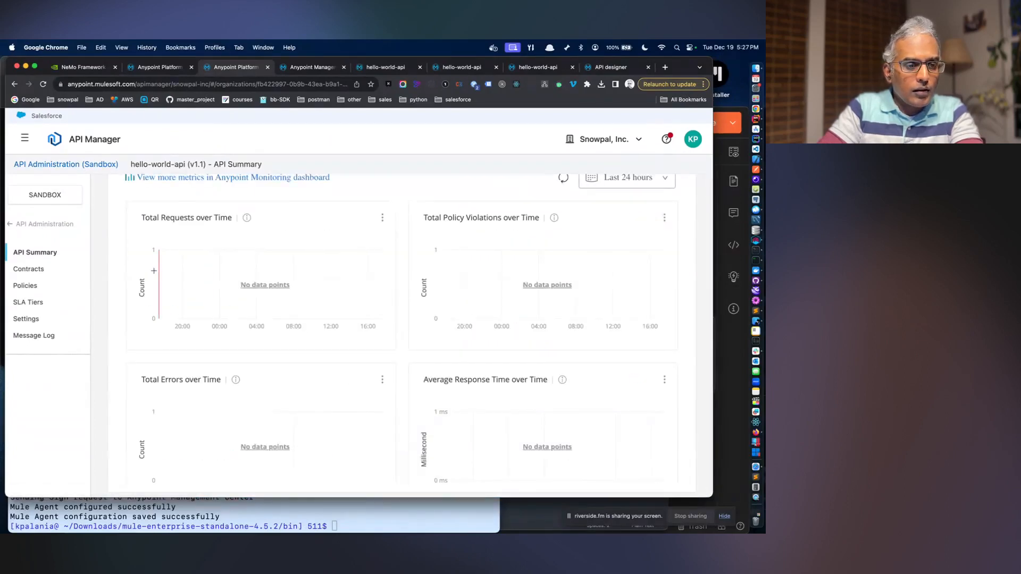
left_click(32, 318)
scroll(223, 350, "down", 3)
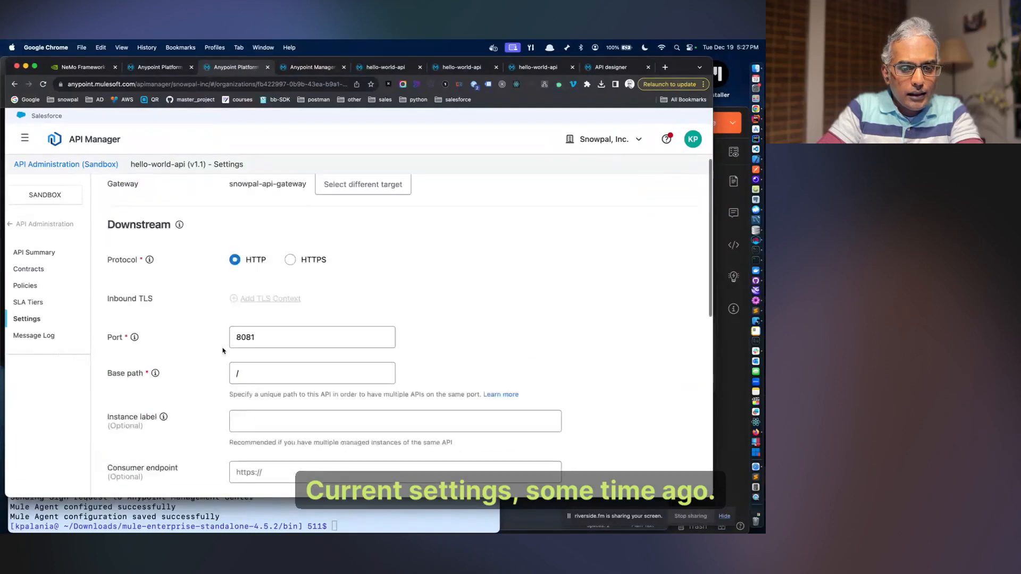
scroll(223, 350, "down", 8)
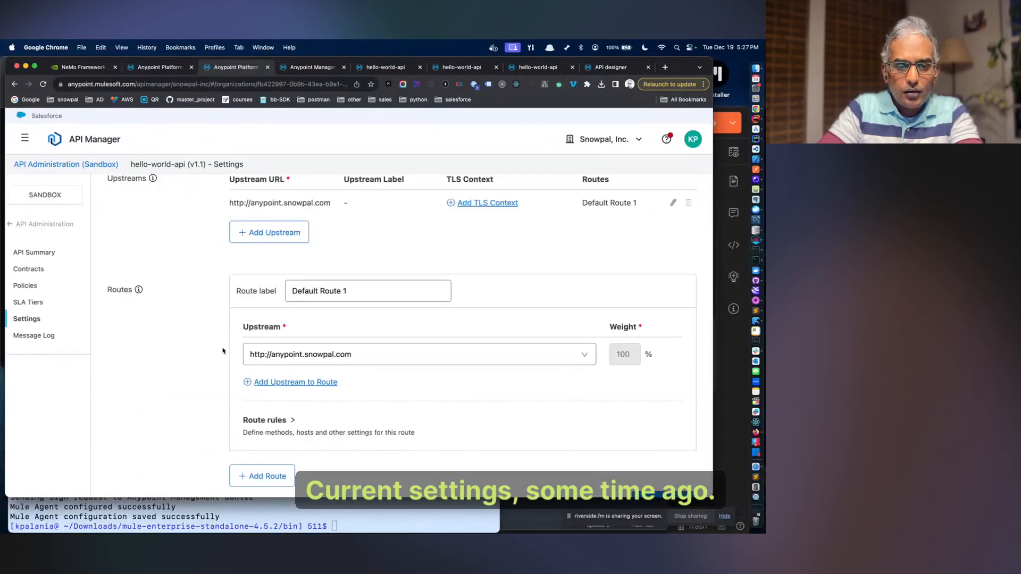
scroll(223, 350, "up", 15)
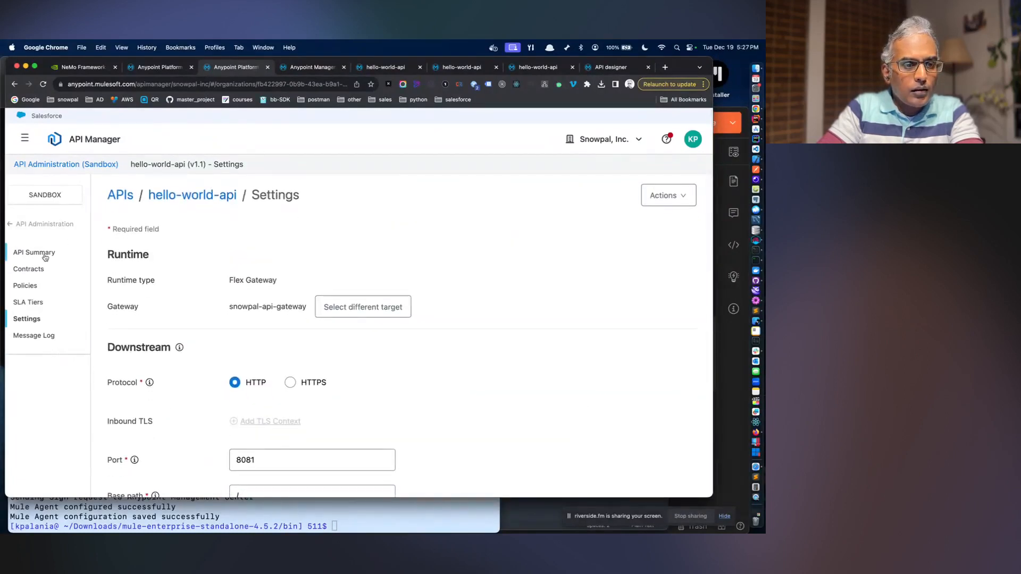
left_click(45, 257)
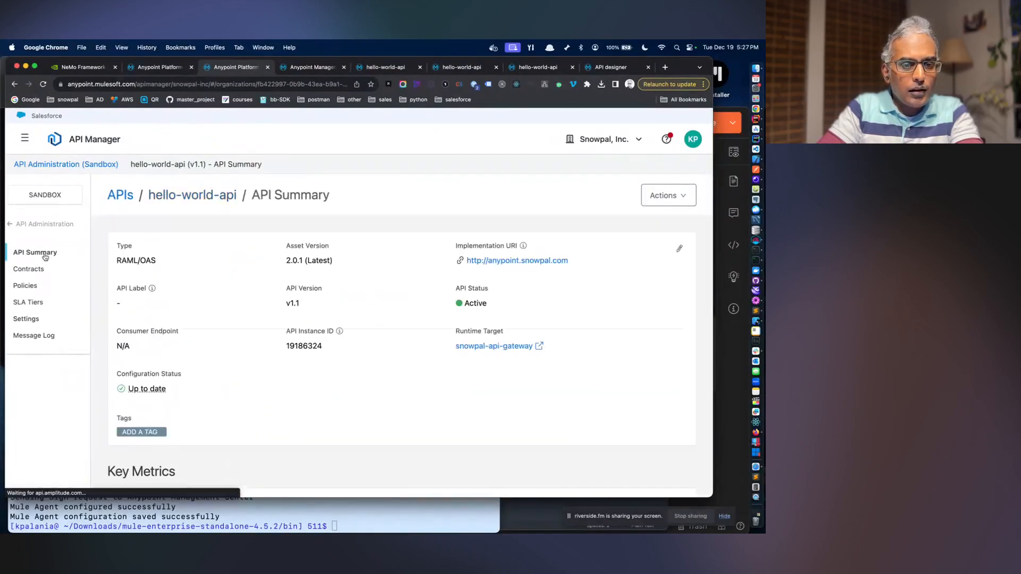
- Open the snowpal-api-gateway runtime target, list its APIs, view the details of hello-world-api and return to the list
left_click(484, 346)
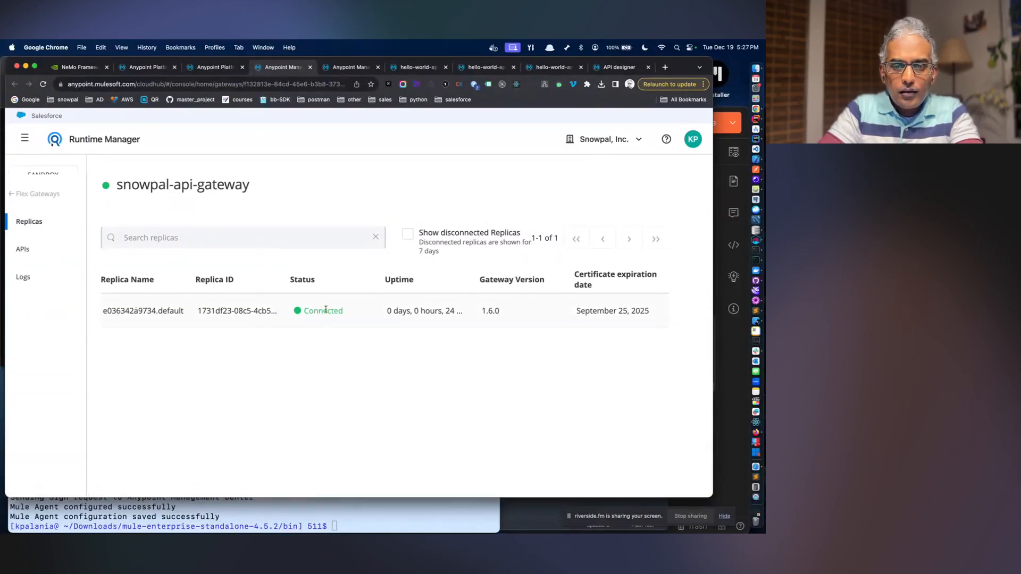
left_click(24, 251)
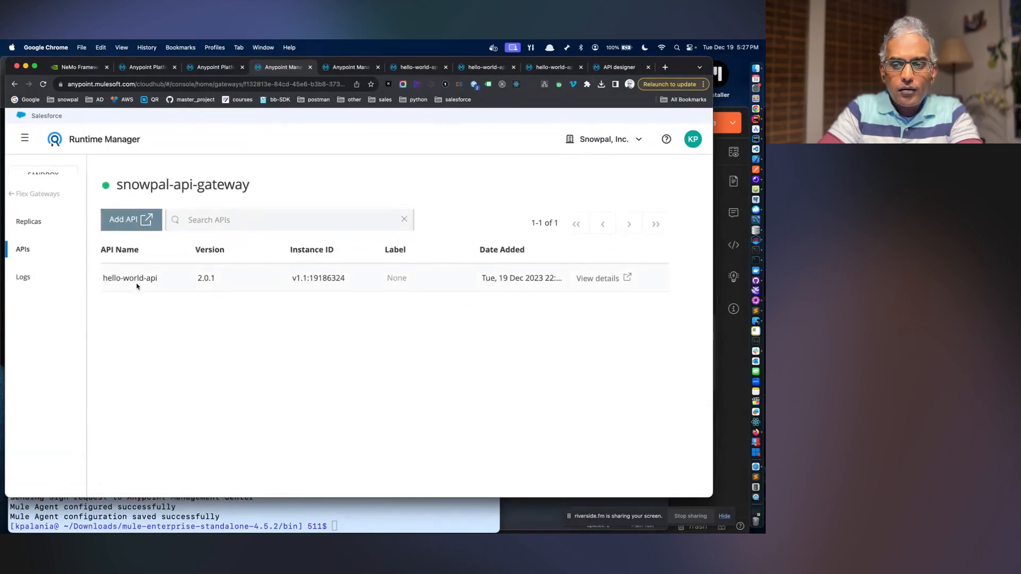
left_click(626, 278)
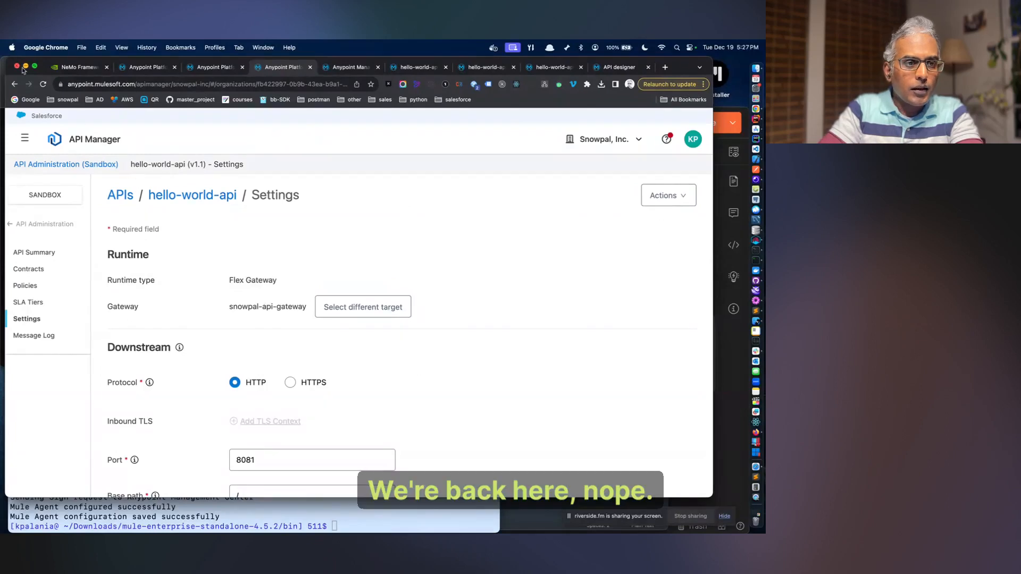
left_click(15, 84)
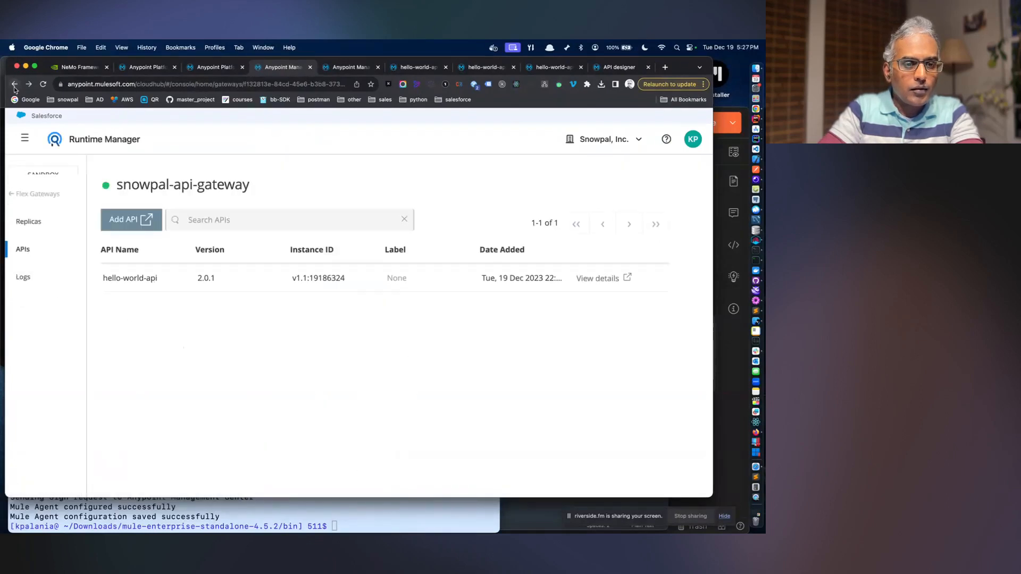
- View the replicas of snowpal-api-gateway, then leave the gateway and open the Sandbox servers list
left_click(21, 222)
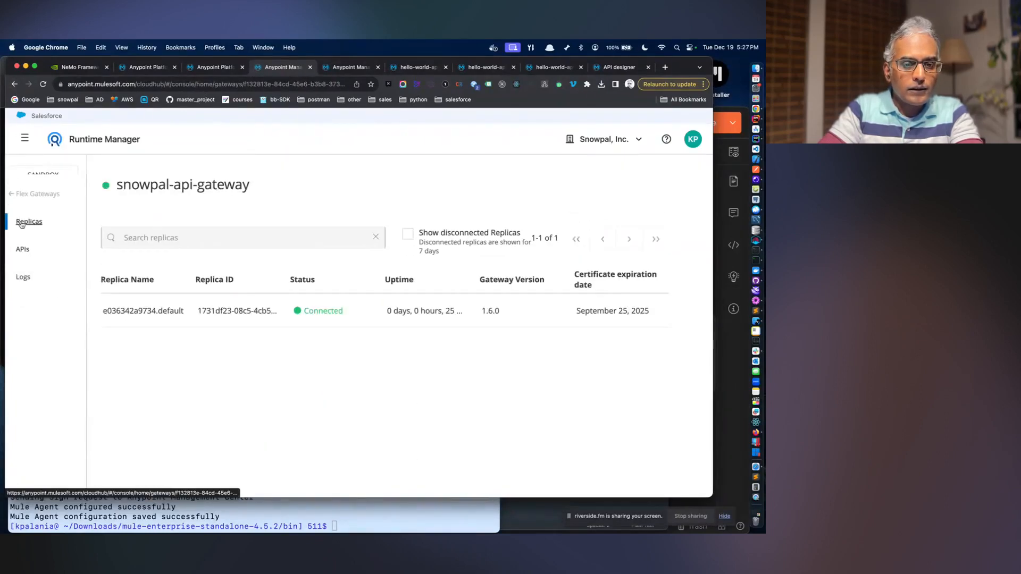
left_click(41, 195)
left_click(29, 219)
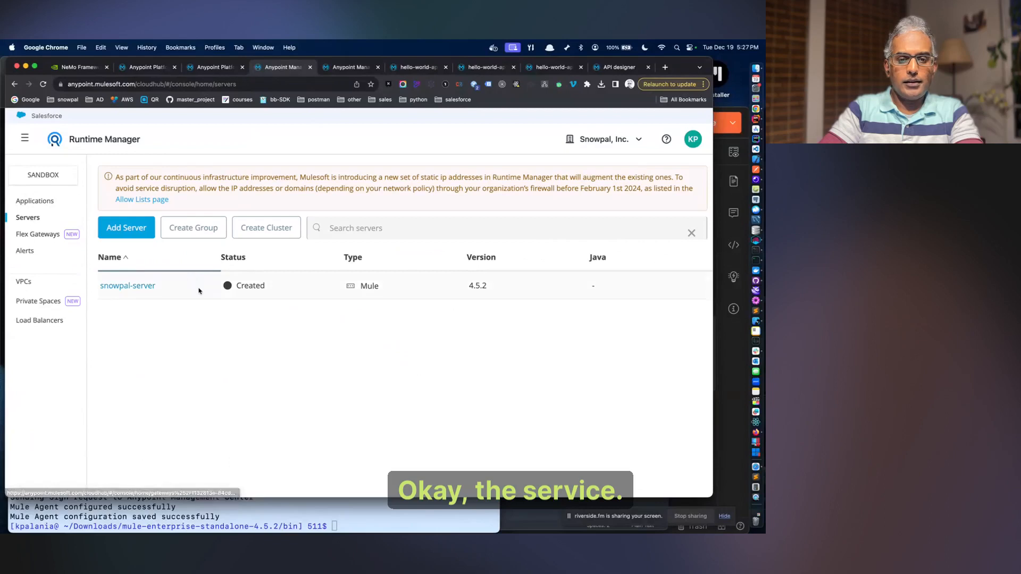
- Switch to Terminal and review the Mule Agent setup output on authorization, HTTP client configuration and the saved configuration
left_click(248, 526)
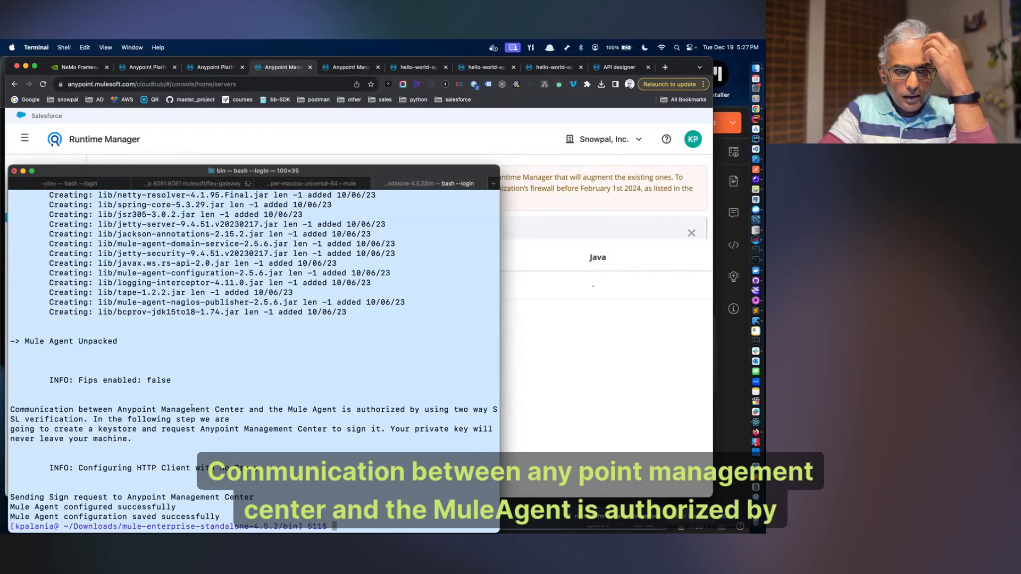
left_click_drag(191, 409, 338, 408)
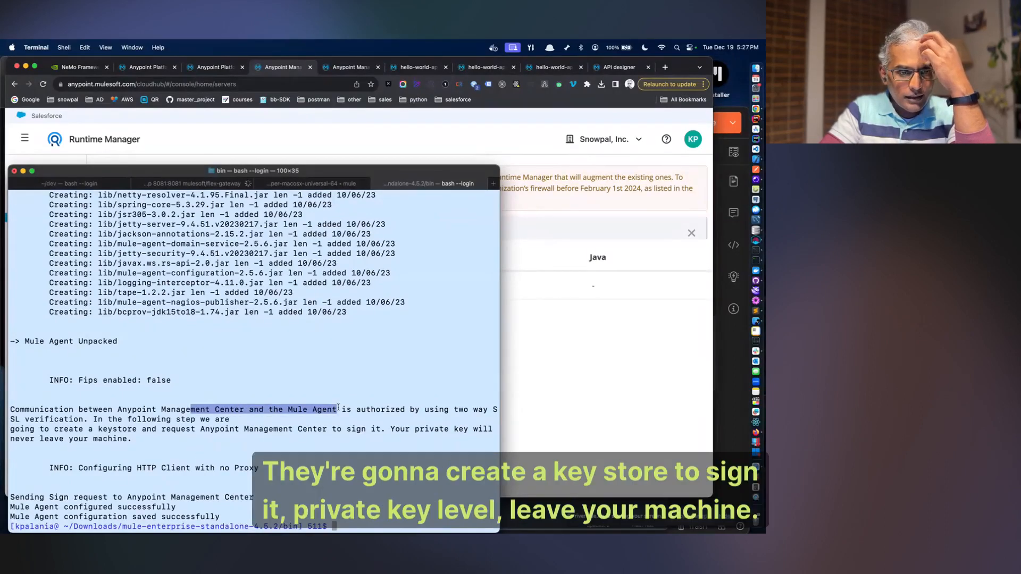
left_click(169, 435)
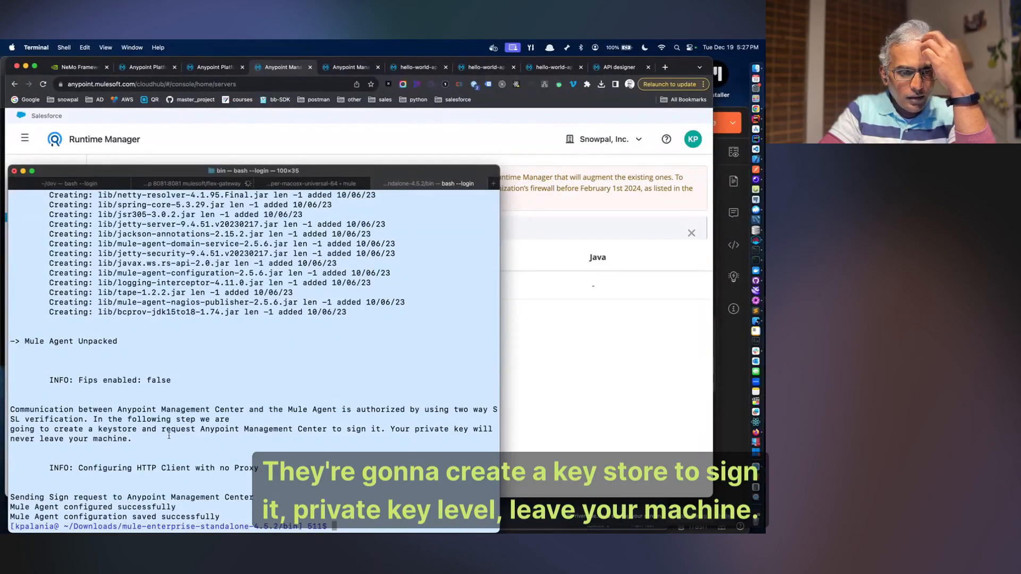
left_click_drag(130, 466, 254, 464)
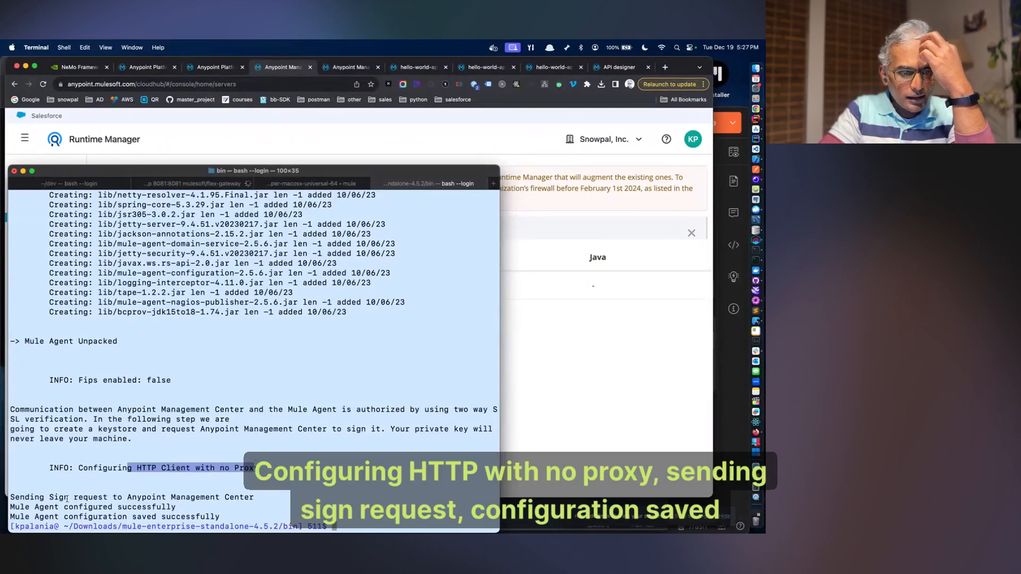
left_click_drag(69, 515, 150, 514)
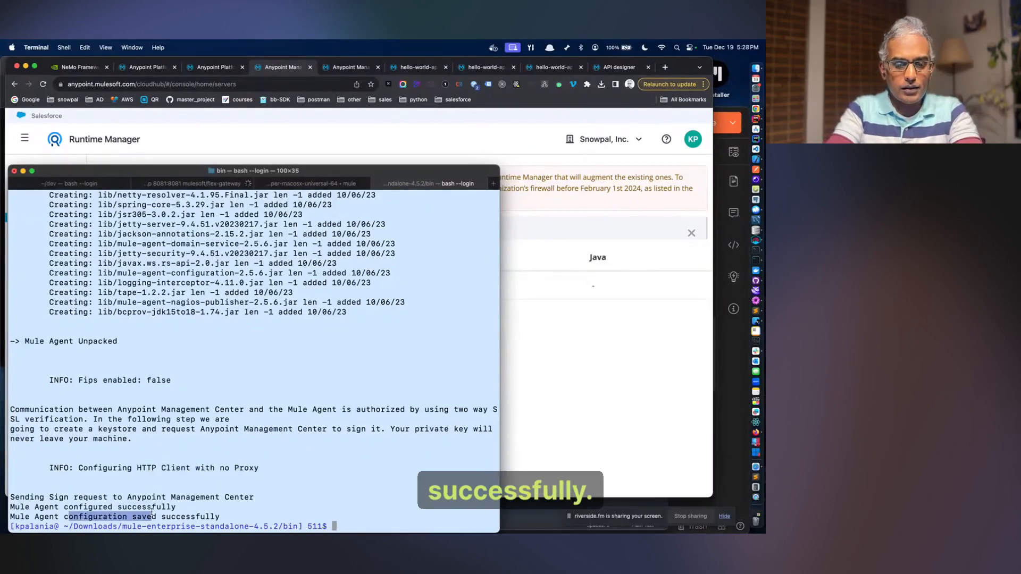
- List the files in the mule-enterprise-standalone-4.5.2 bin folder
type("ls")
key("Return")
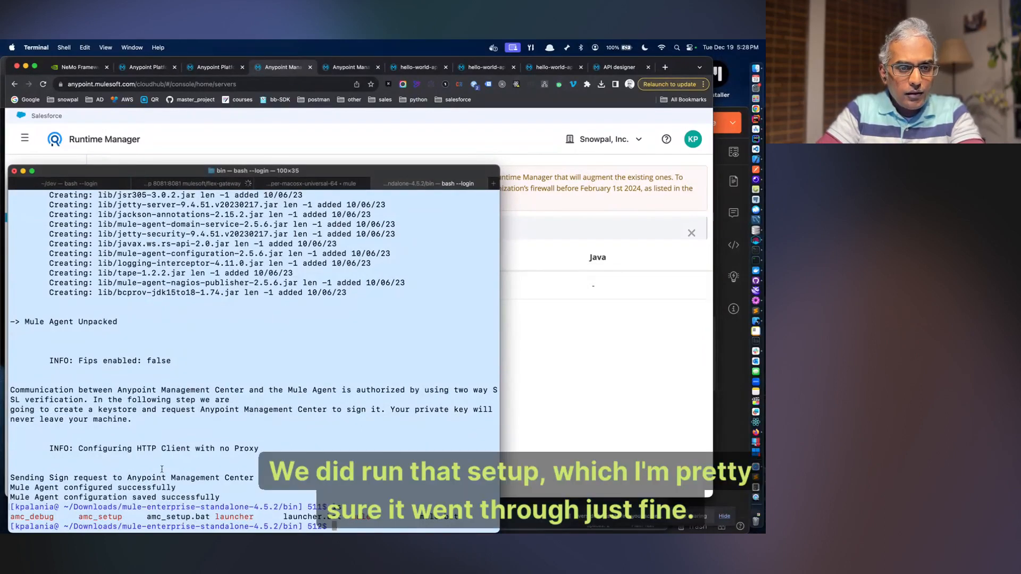
scroll(162, 470, "up", 4)
scroll(162, 470, "down", 4)
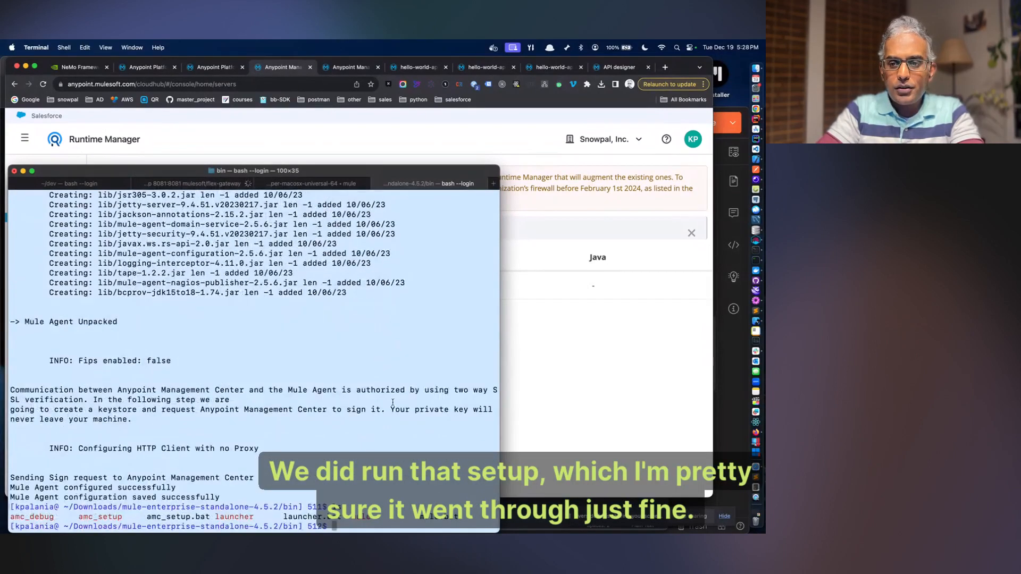
- Switch back to Chrome, view the dashboard of snowpal-server and return to the servers list
left_click(557, 354)
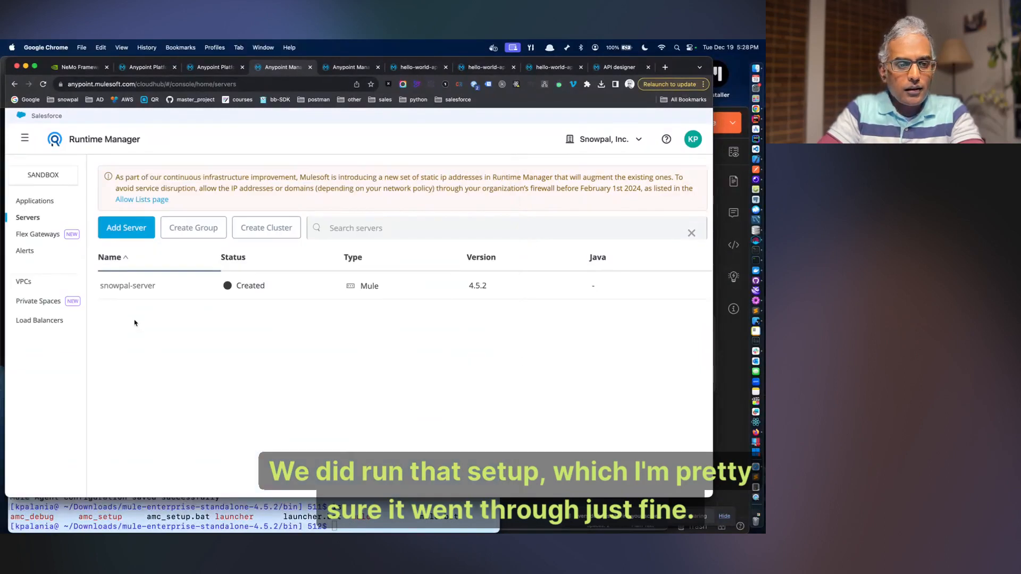
left_click(130, 288)
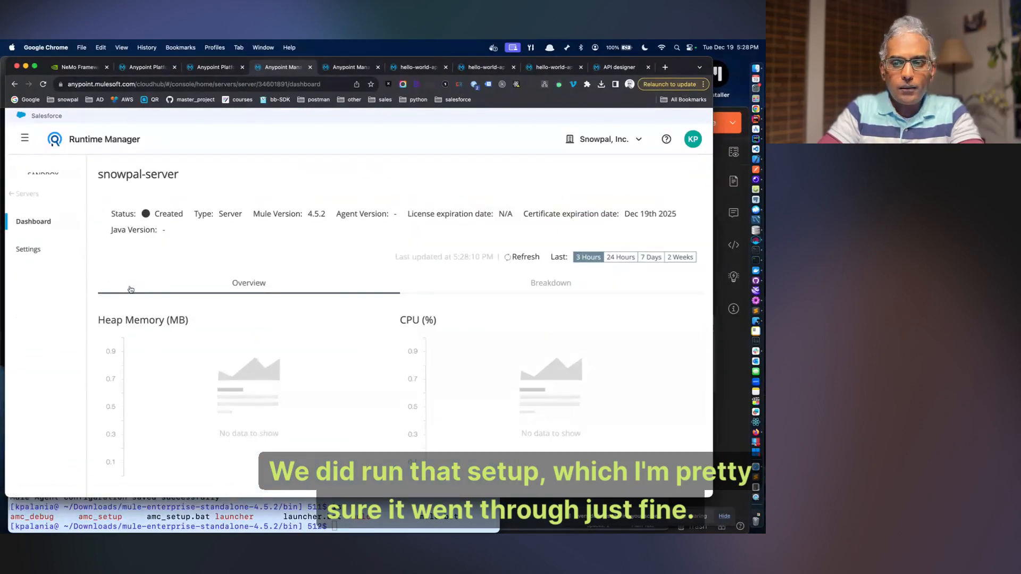
left_click(28, 193)
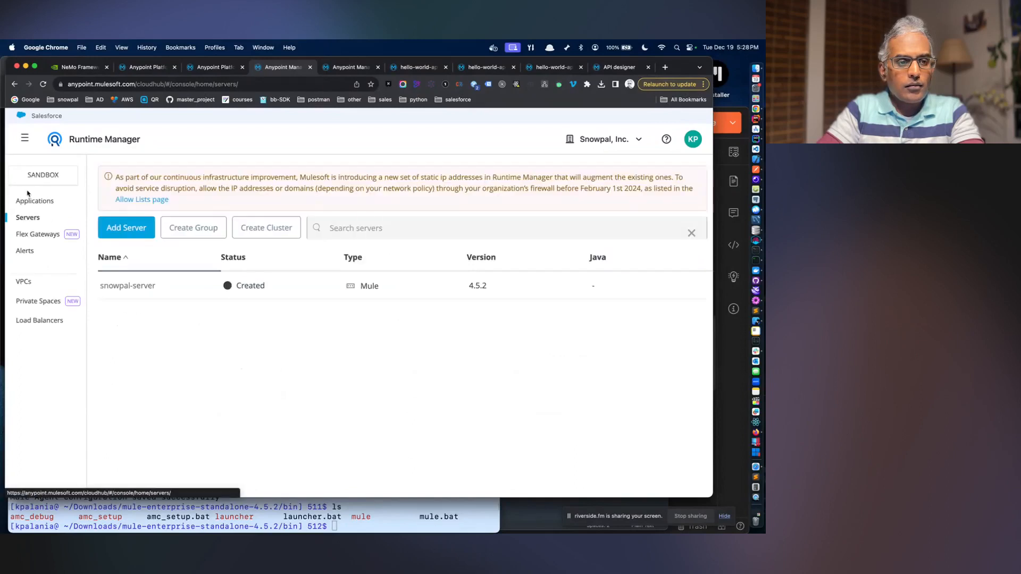
- Start a new application deployment in the Sandbox, name it app1 and review its runtime settings
left_click(30, 201)
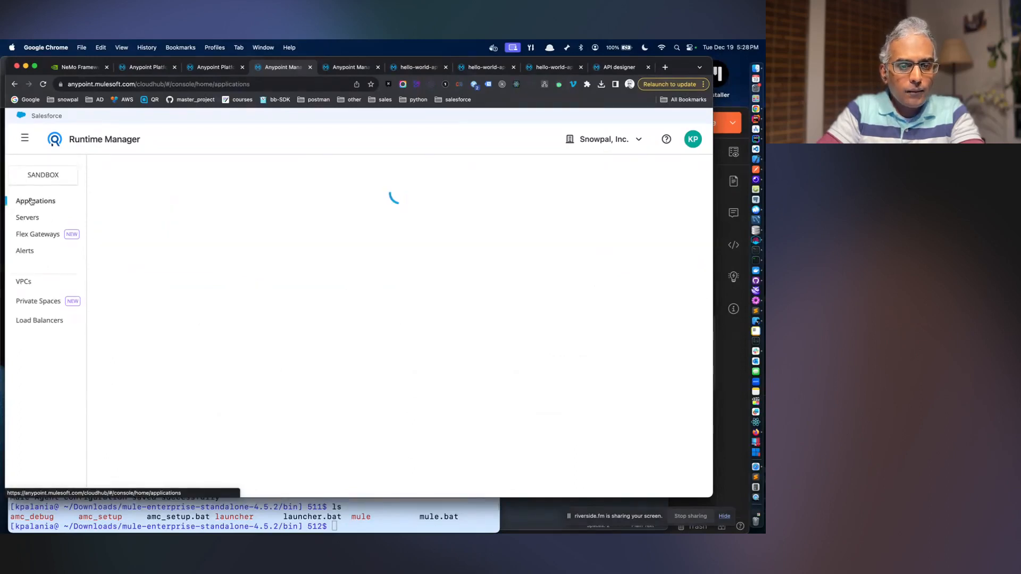
left_click(412, 337)
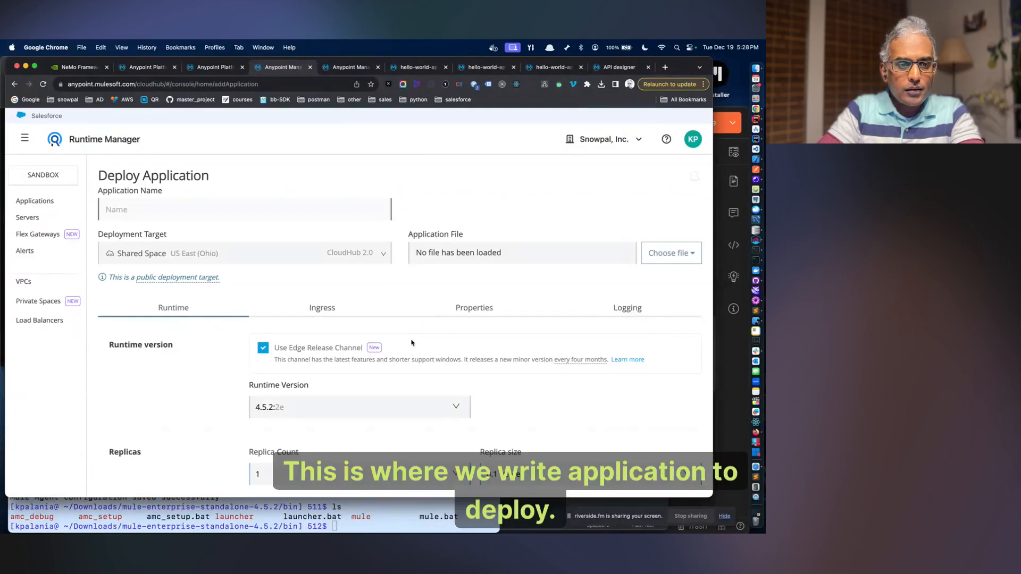
scroll(411, 343, "down", 4)
scroll(411, 343, "up", 4)
type("app1")
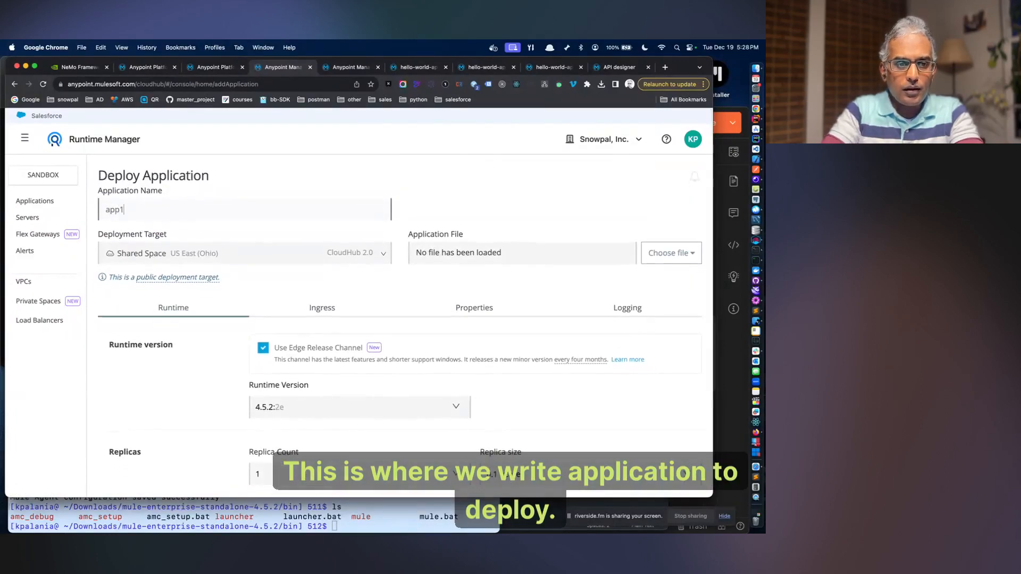
scroll(380, 315, "down", 3)
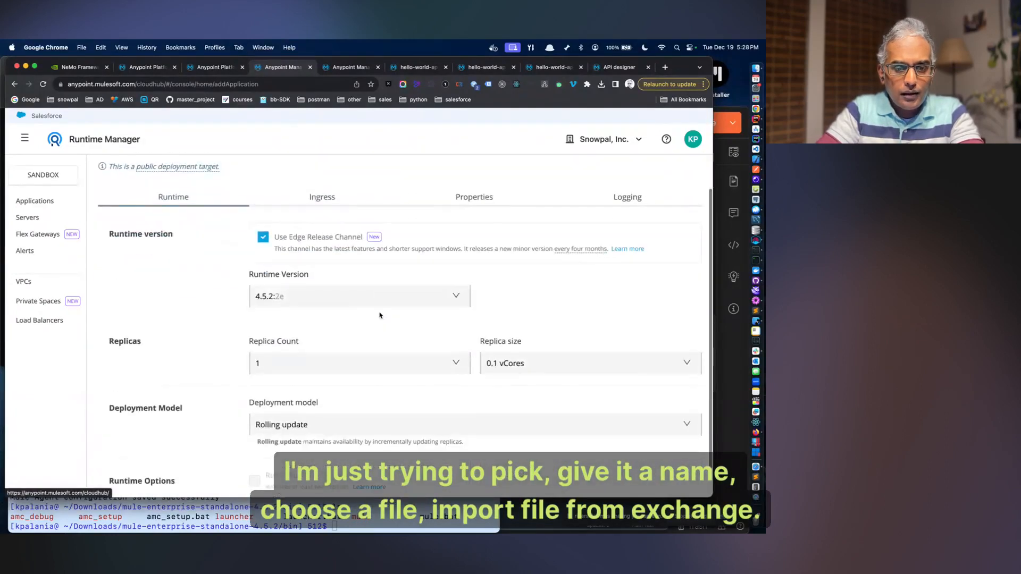
scroll(380, 315, "up", 3)
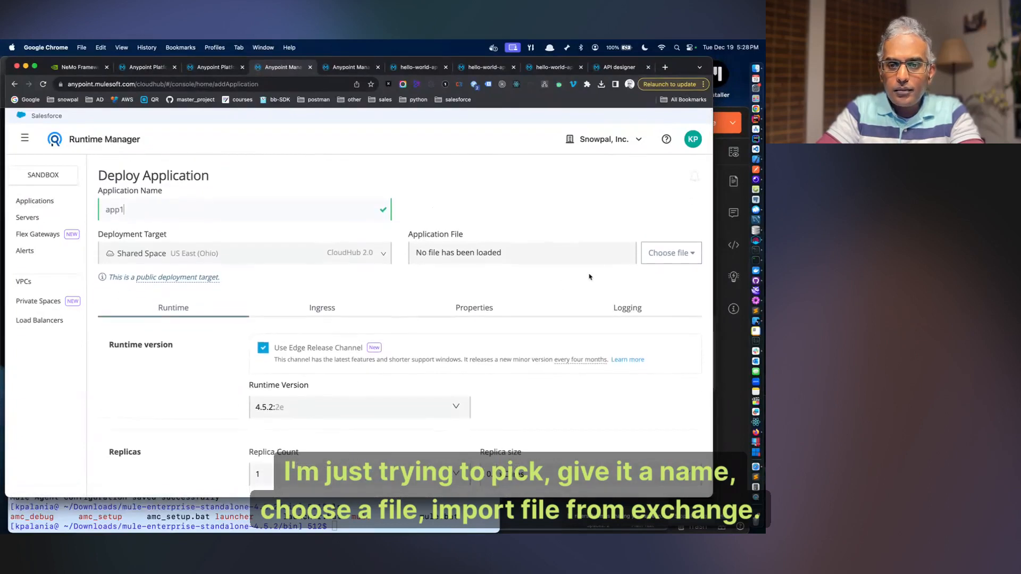
- Choose to import the application file from Exchange, search the application assets for "a" and browse the list
left_click(665, 250)
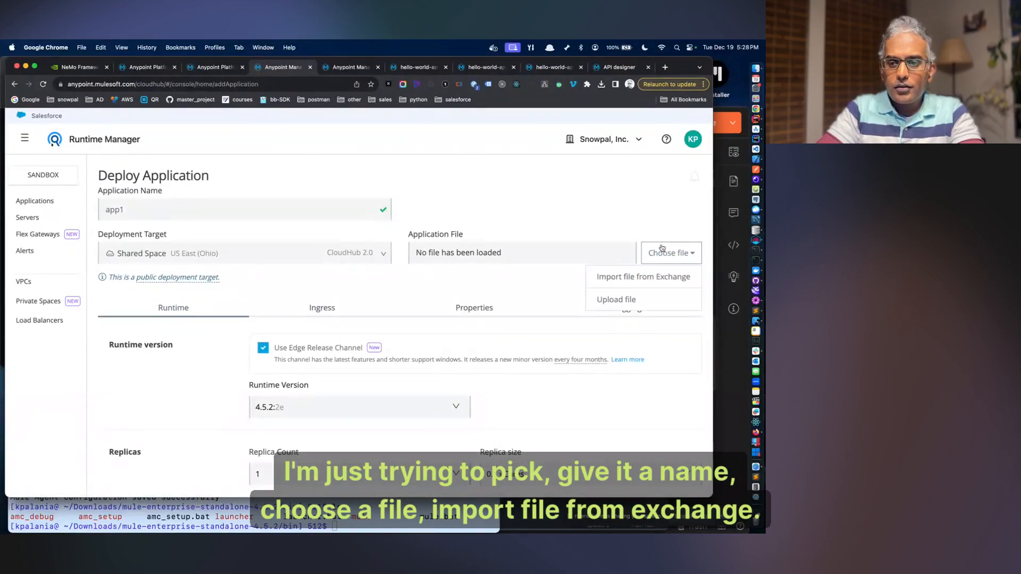
left_click(647, 281)
left_click(181, 209)
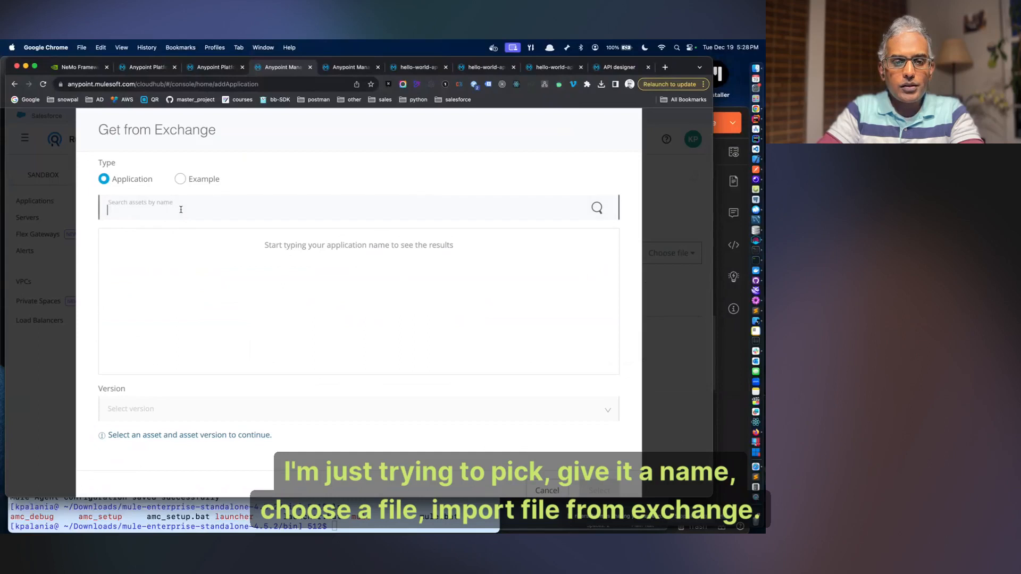
type("a")
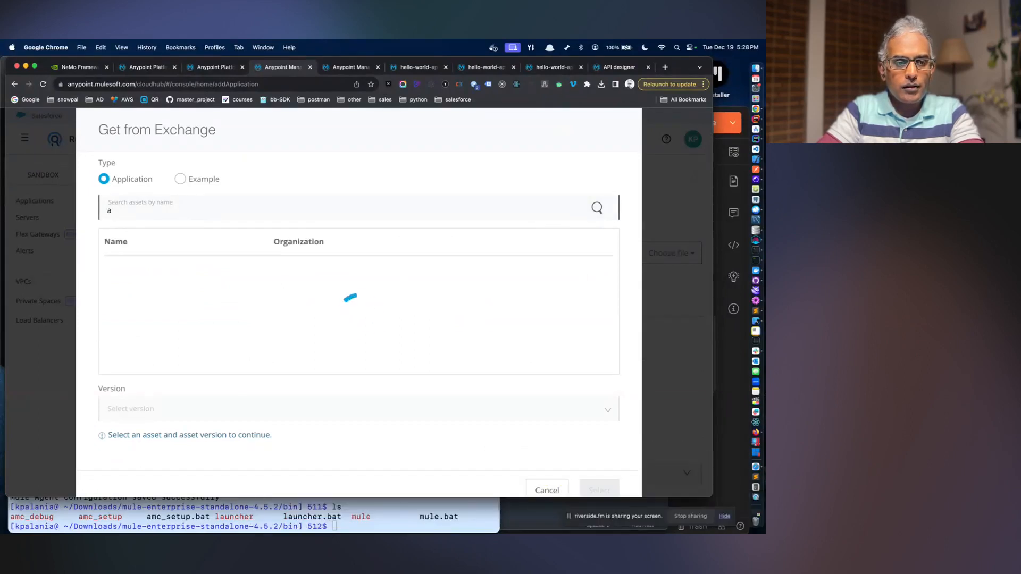
scroll(189, 281, "down", 5)
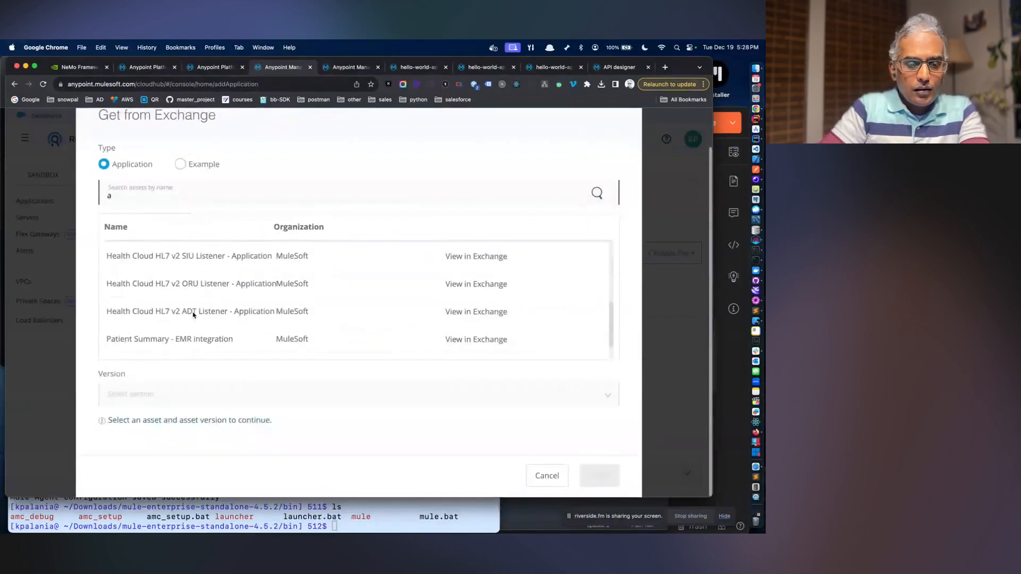
scroll(193, 315, "up", 5)
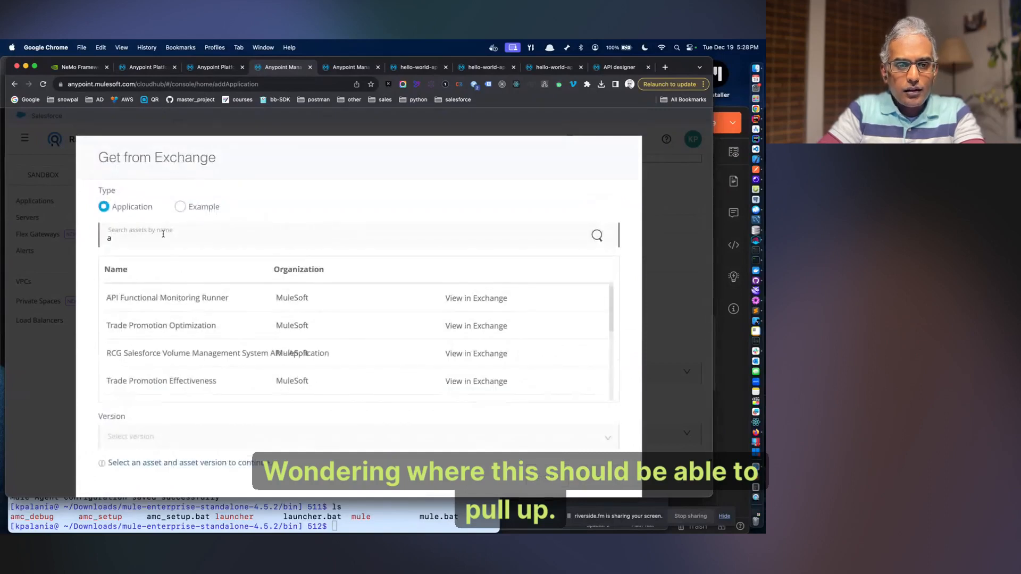
- Search the Exchange application assets for "snowpal"
key("BackSpace")
type("snopal")
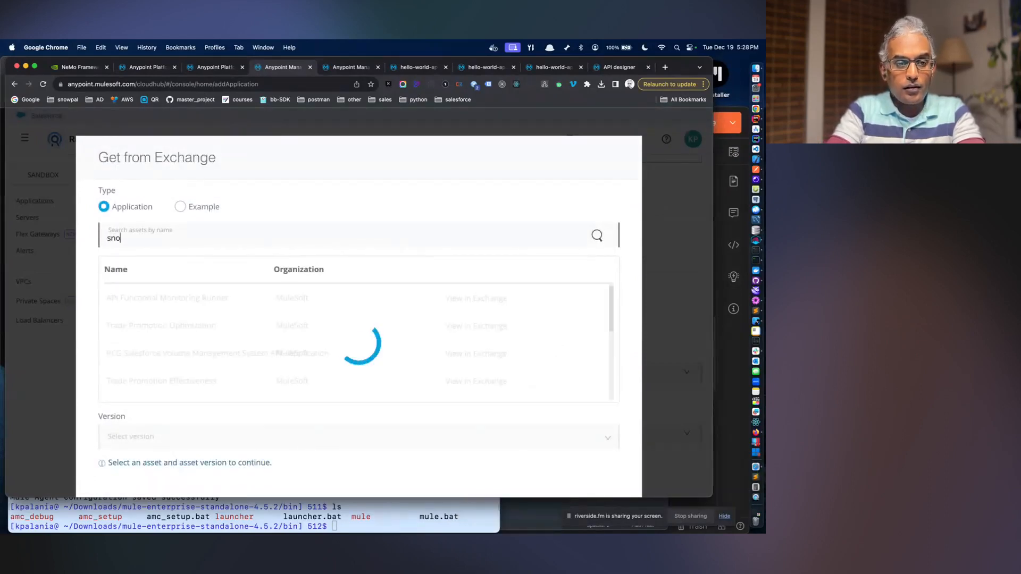
key("BackSpace")
key("BackSpace")
key("BackSpace")
type("wpa")
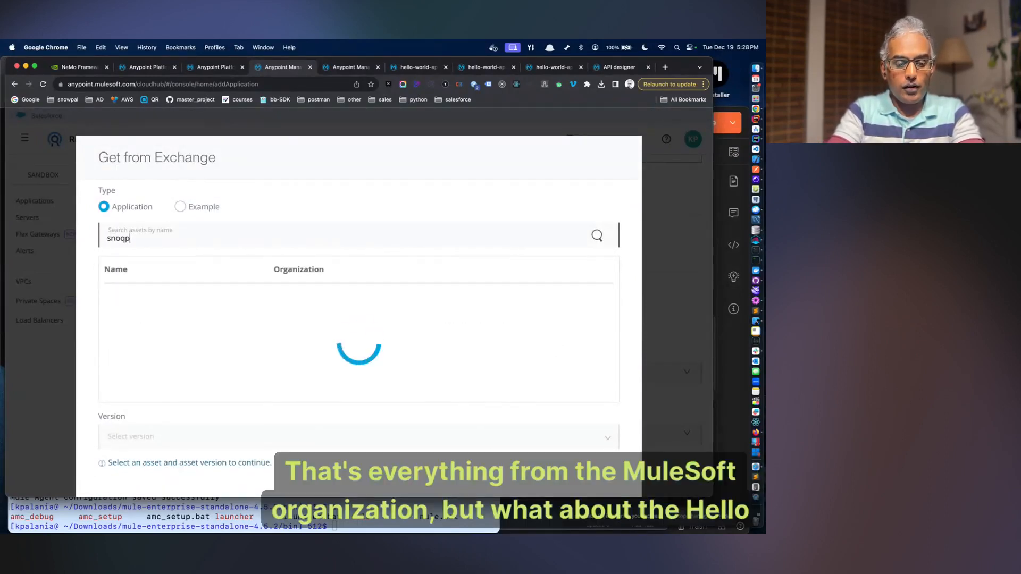
type("l")
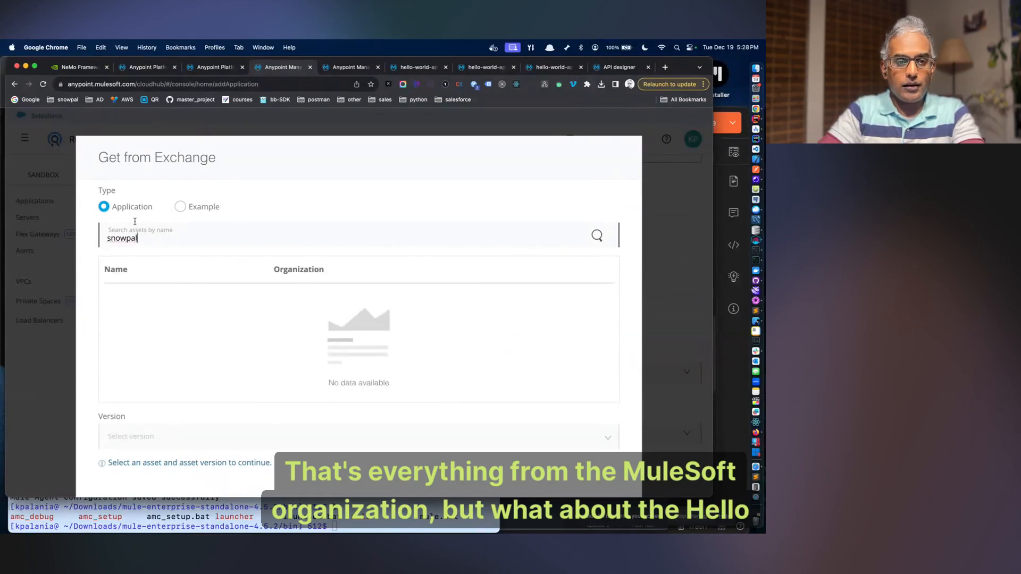
- Search the Exchange application assets for "hello" and shorten the search term to "he"
key("super+a")
type("hello")
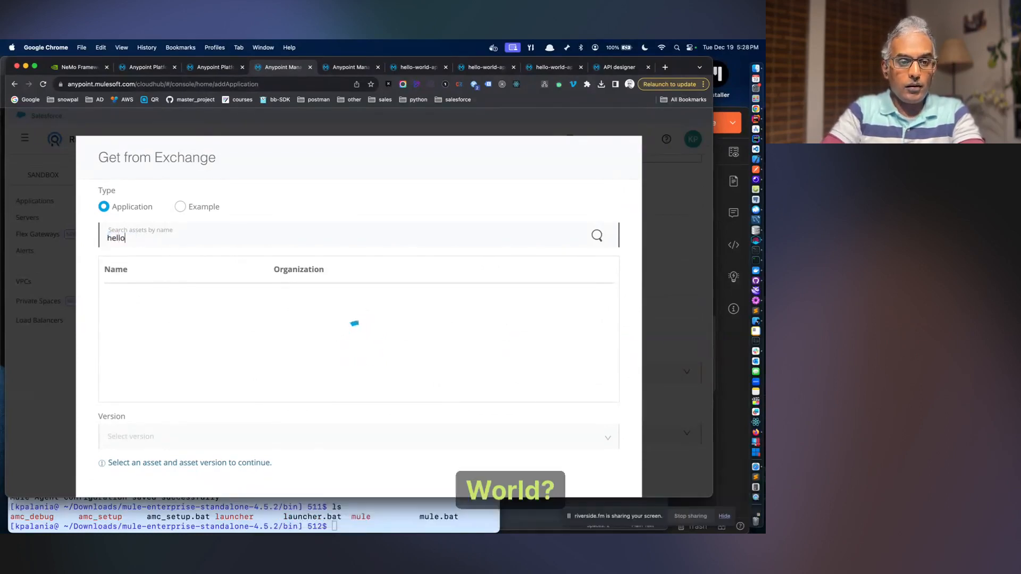
key("BackSpace")
key("BackSpace")
key("BackSpace")
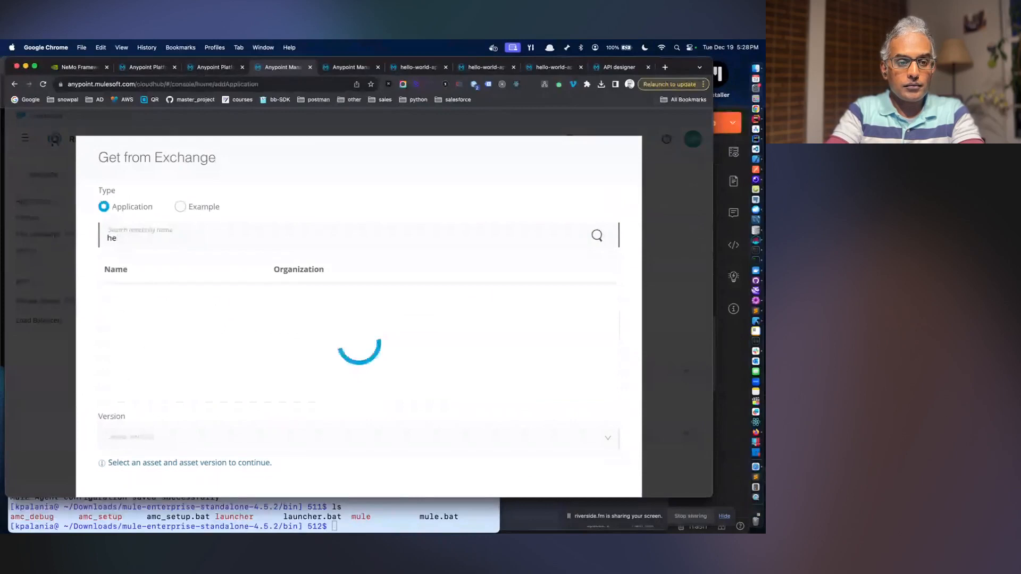
- Search the Exchange applications for "h" and view API Functional Monitoring Runner in Exchange
key("BackSpace")
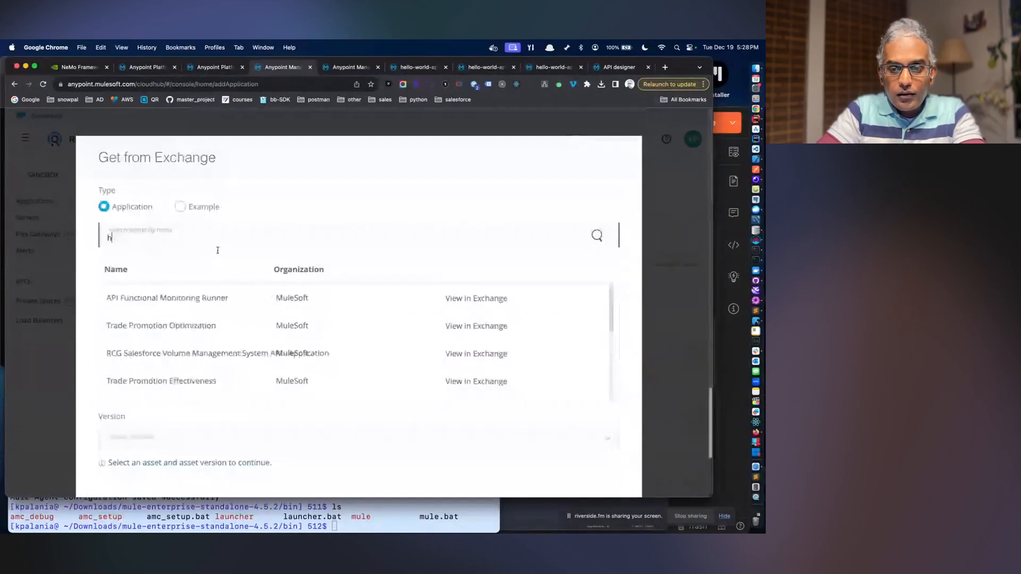
left_click(498, 302)
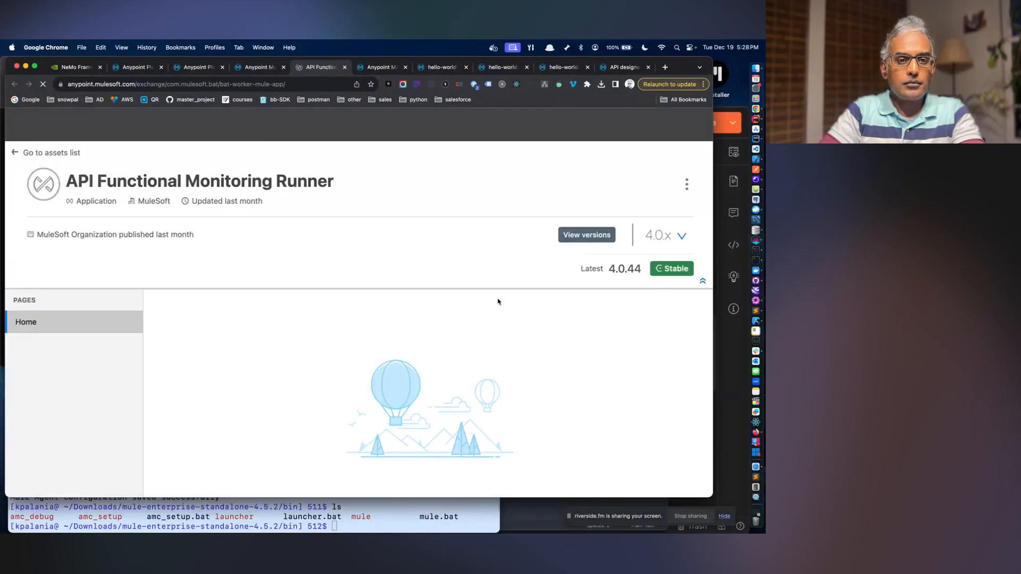
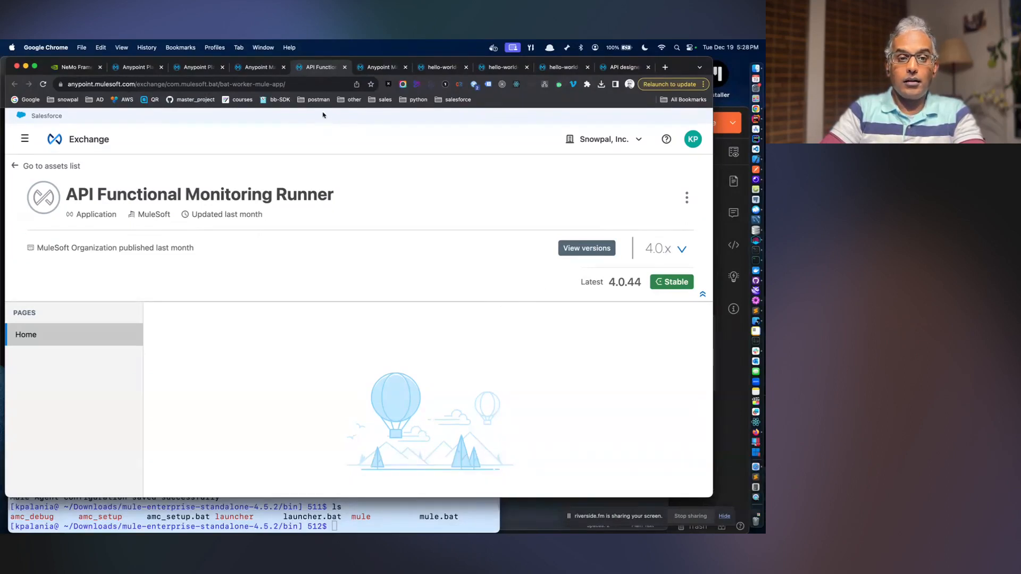
- Go to the organization's assets list and open the hello-world-api REST API to review its status
left_click(52, 166)
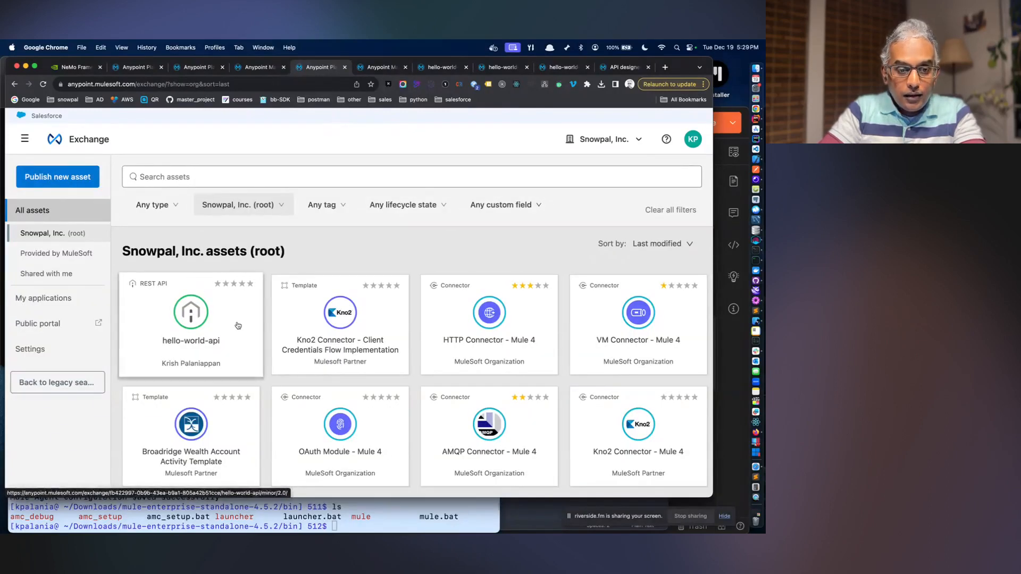
left_click(238, 325)
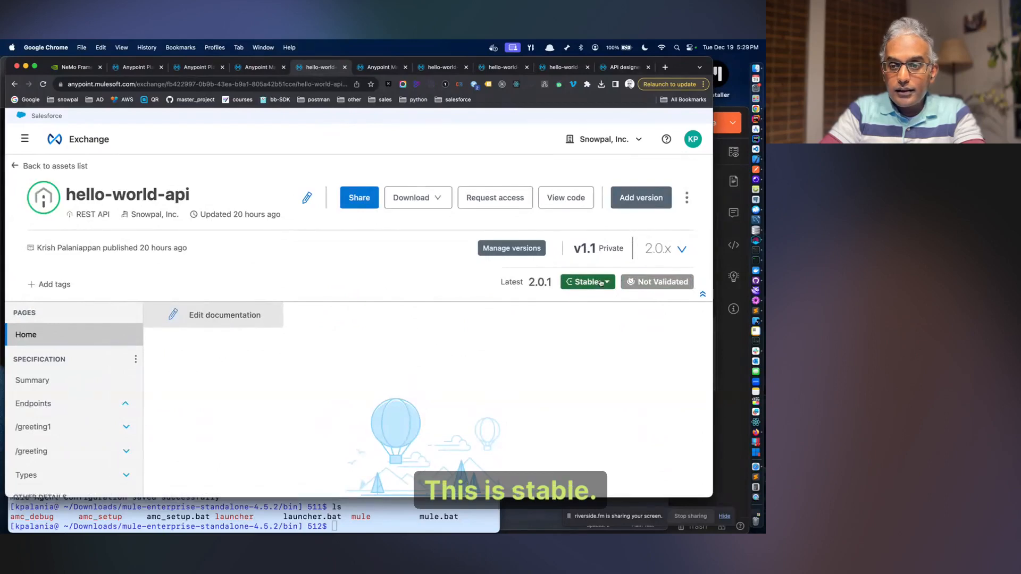
mouse_move(649, 283)
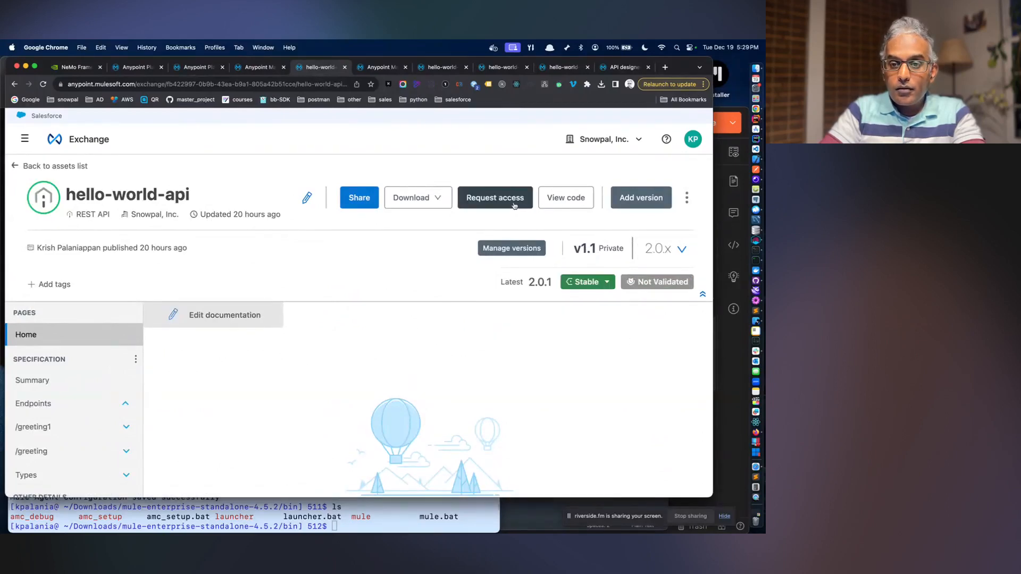
left_click(514, 206)
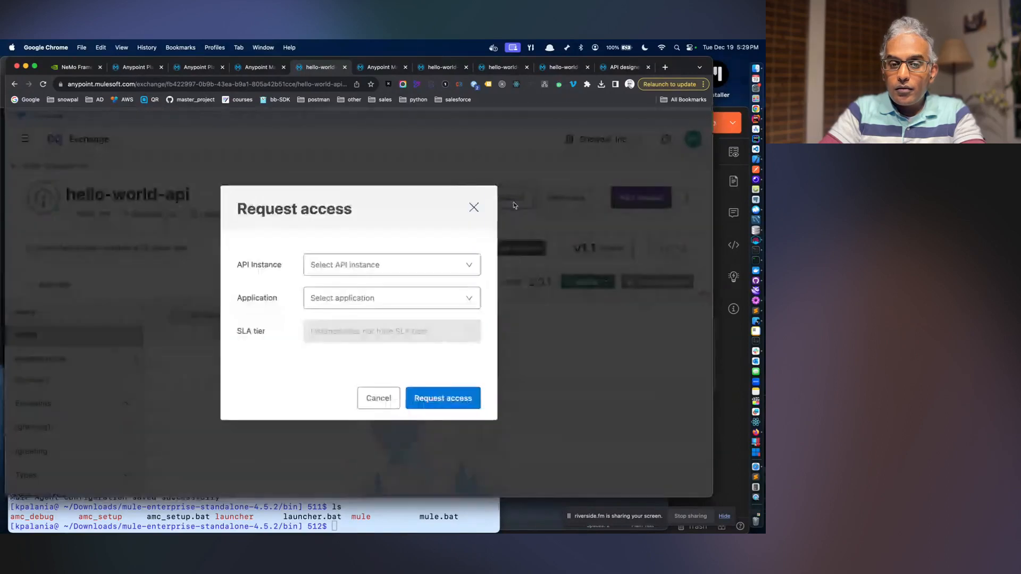
left_click(432, 264)
left_click(410, 318)
left_click(392, 301)
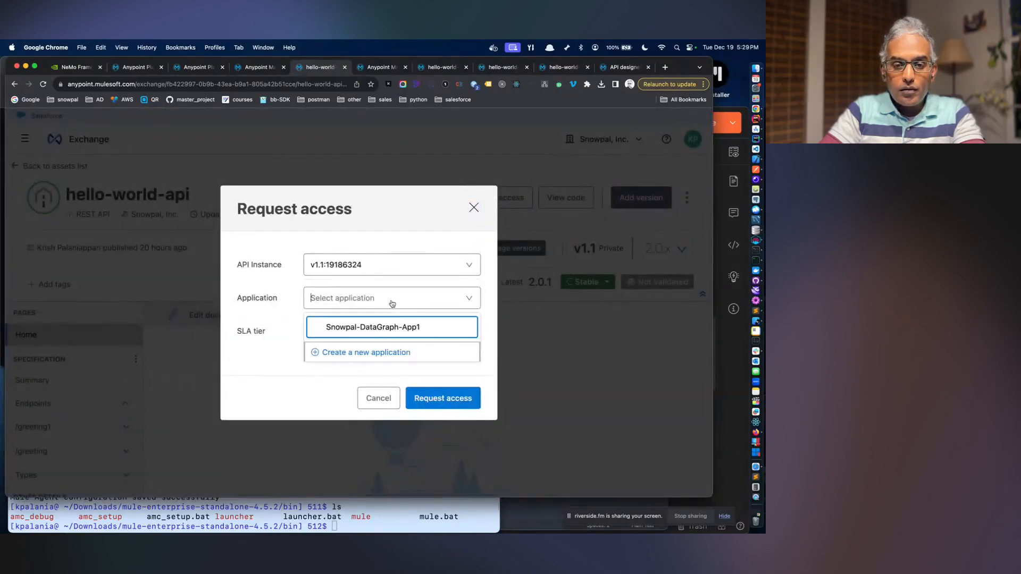
left_click(399, 327)
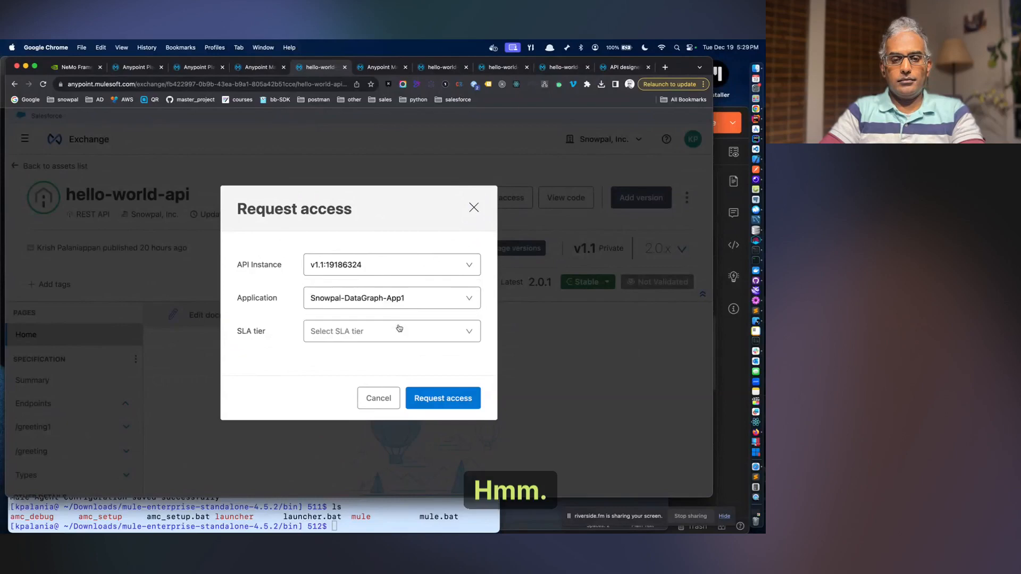
left_click(394, 333)
left_click(392, 359)
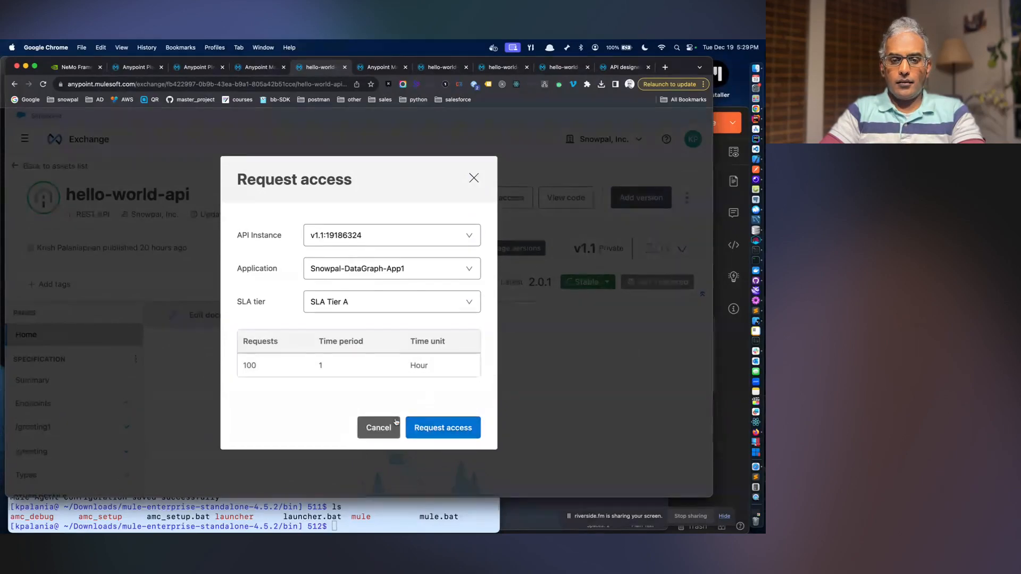
left_click(474, 179)
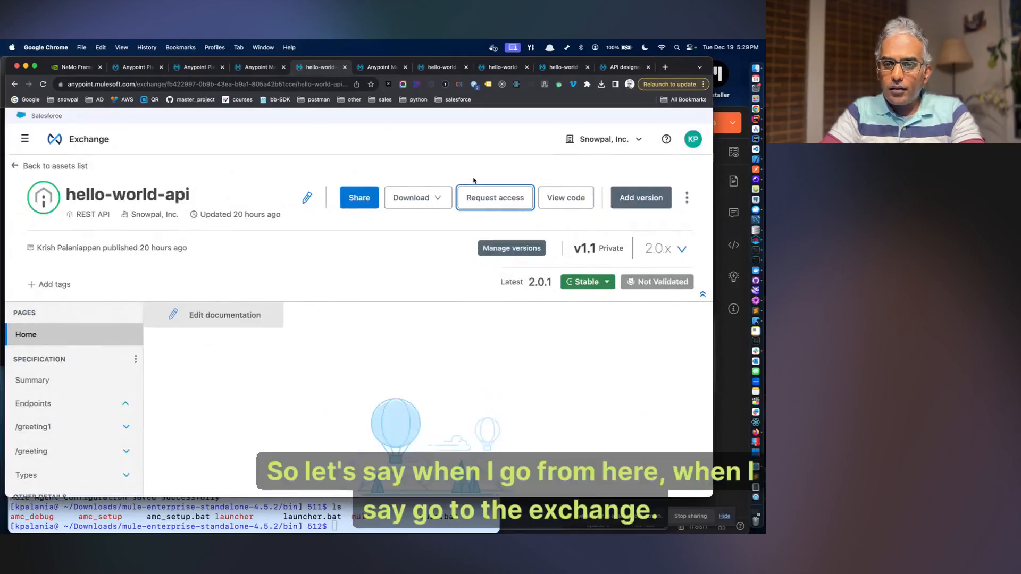
- Compare the asset type of API Functional Monitoring Runner in Exchange with hello-world-api, and close the runner's page
left_click(250, 67)
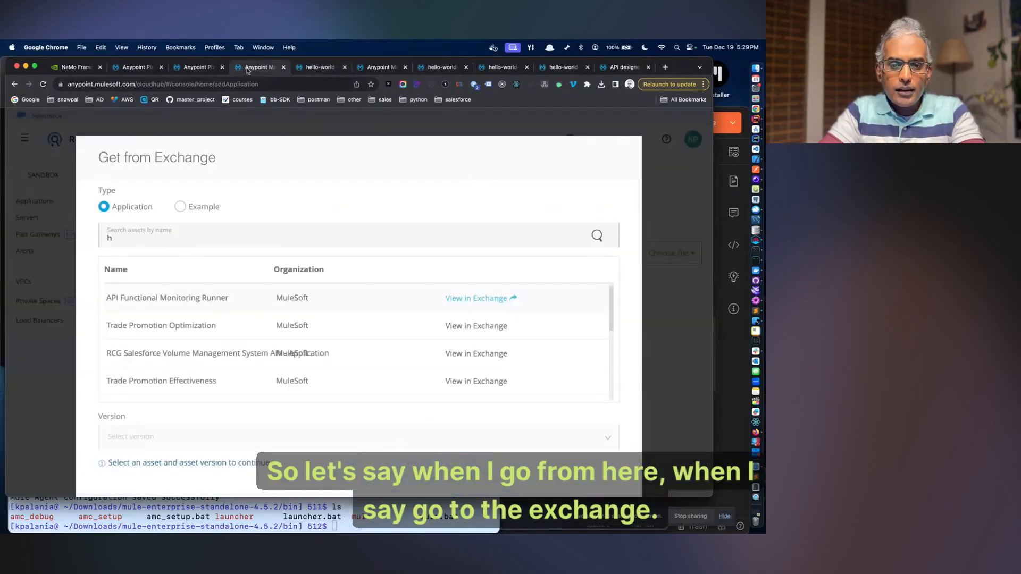
left_click(495, 298)
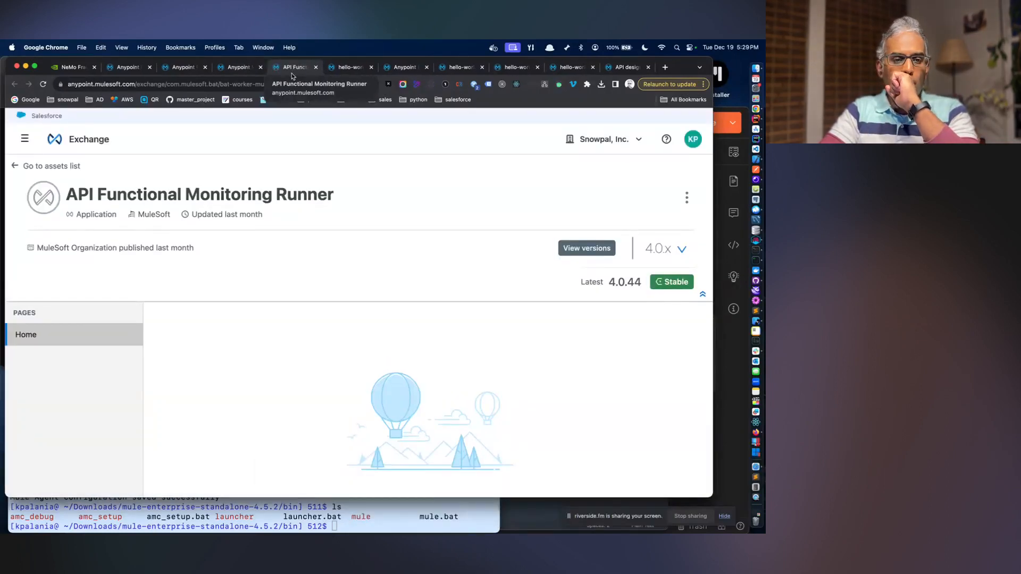
left_click(230, 69)
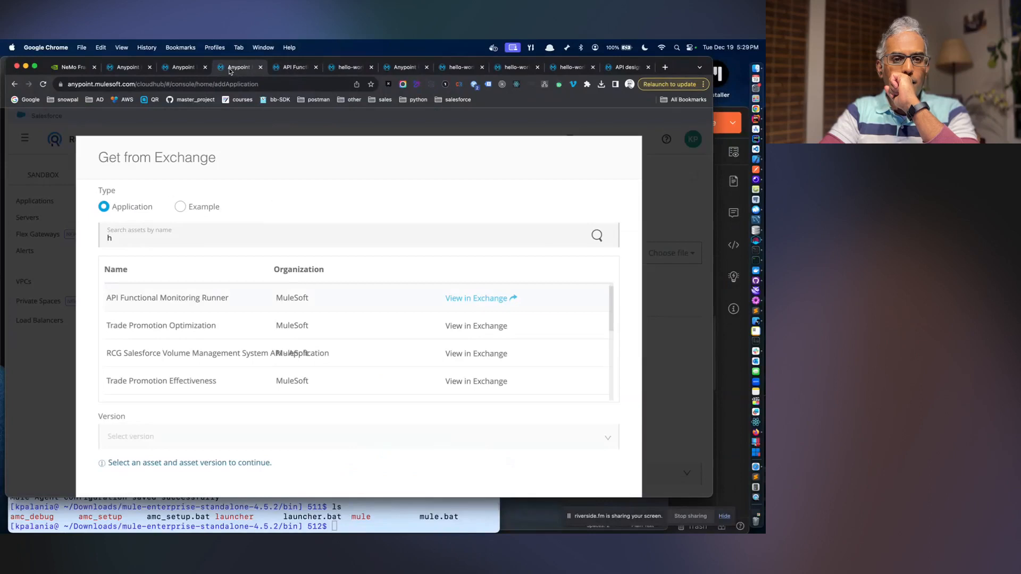
left_click(347, 73)
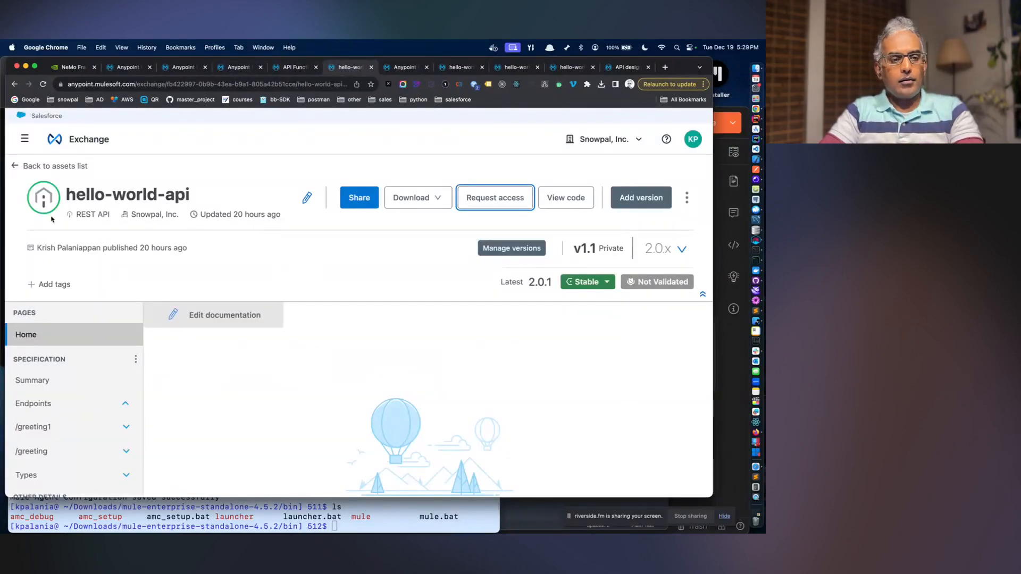
left_click(290, 68)
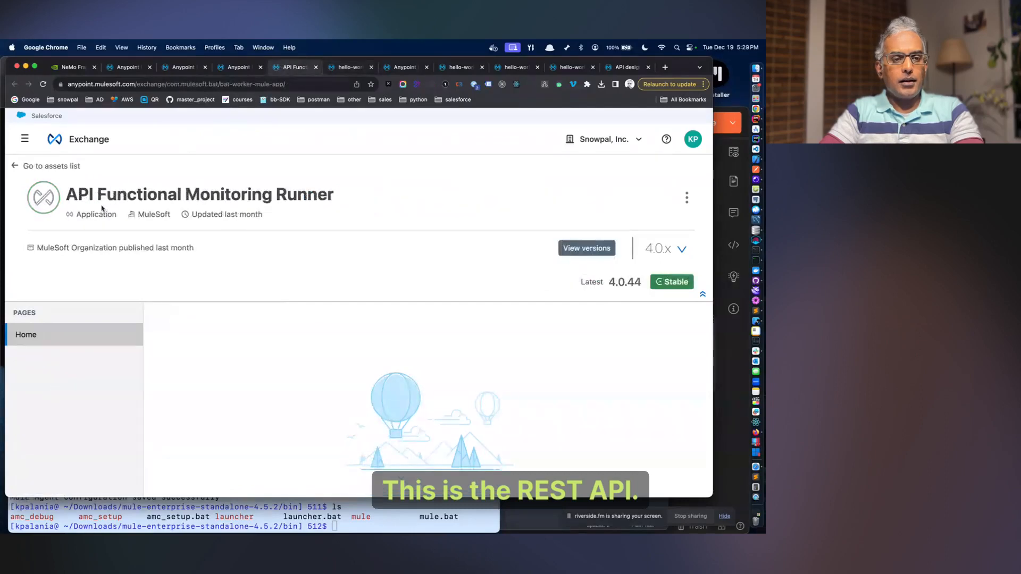
scroll(261, 306, "down", 3)
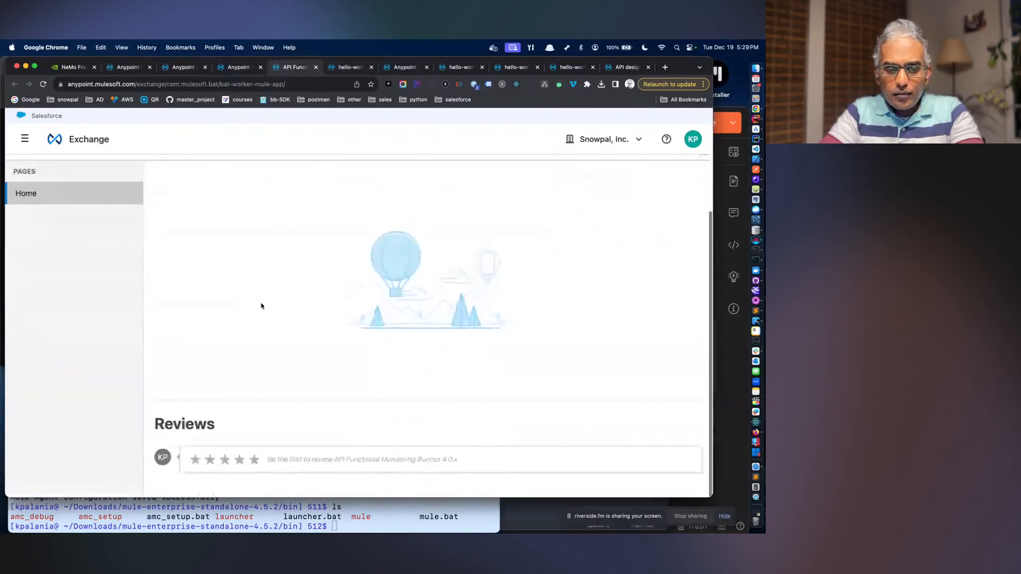
scroll(261, 305, "up", 3)
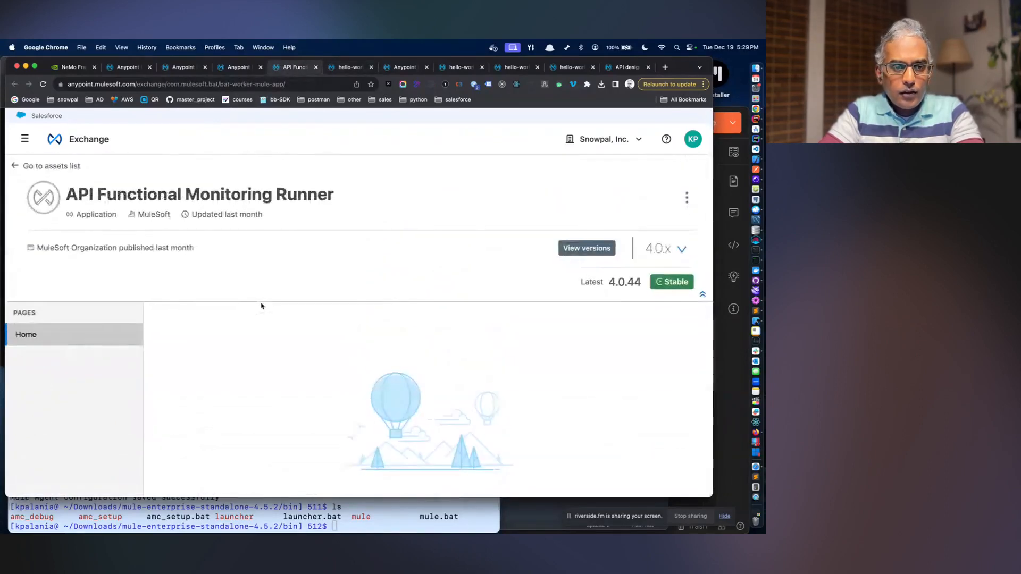
left_click(315, 67)
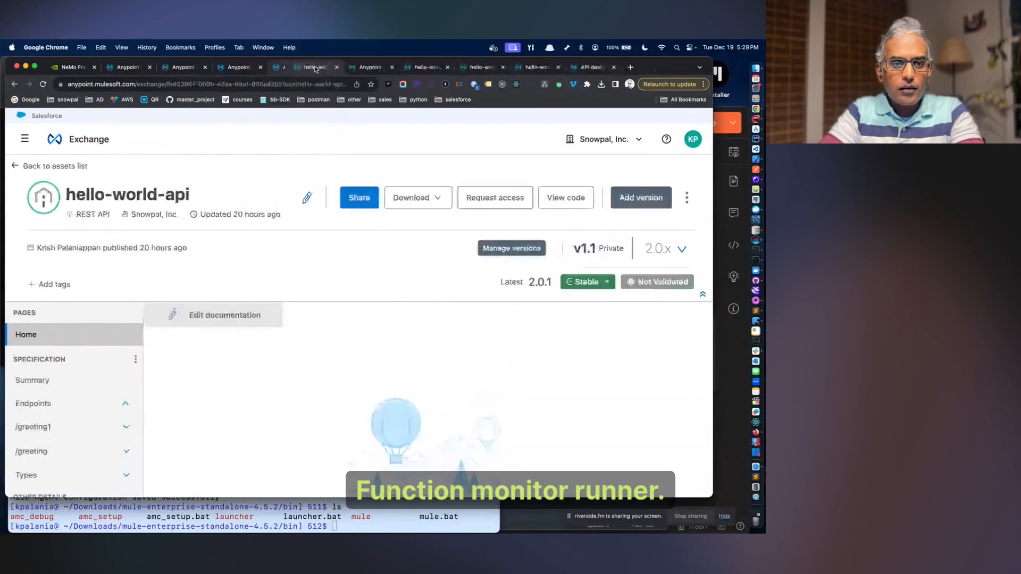
- Return to the Get from Exchange dialog, search the application assets for "a" and look through the list
left_click(185, 67)
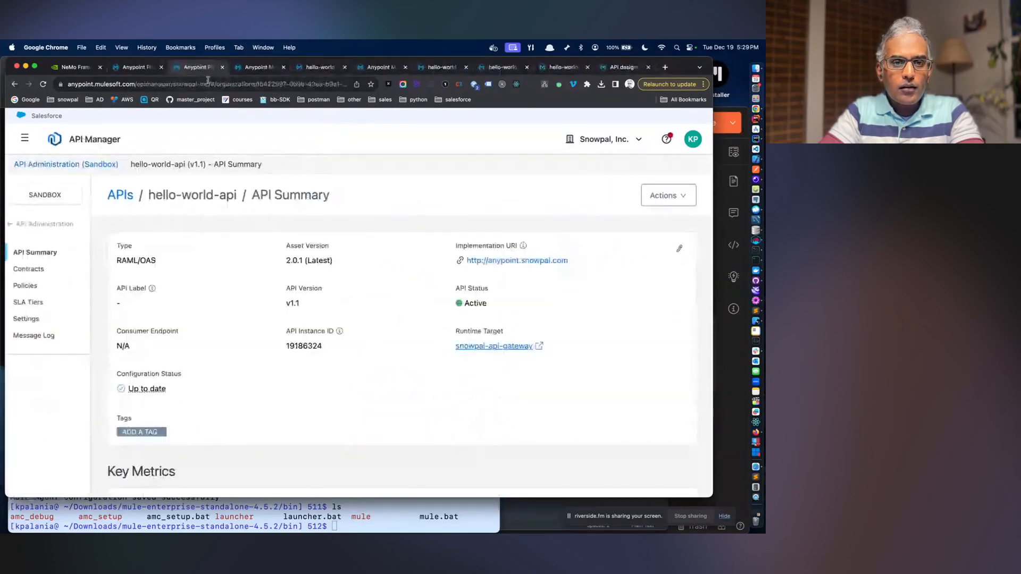
left_click(242, 72)
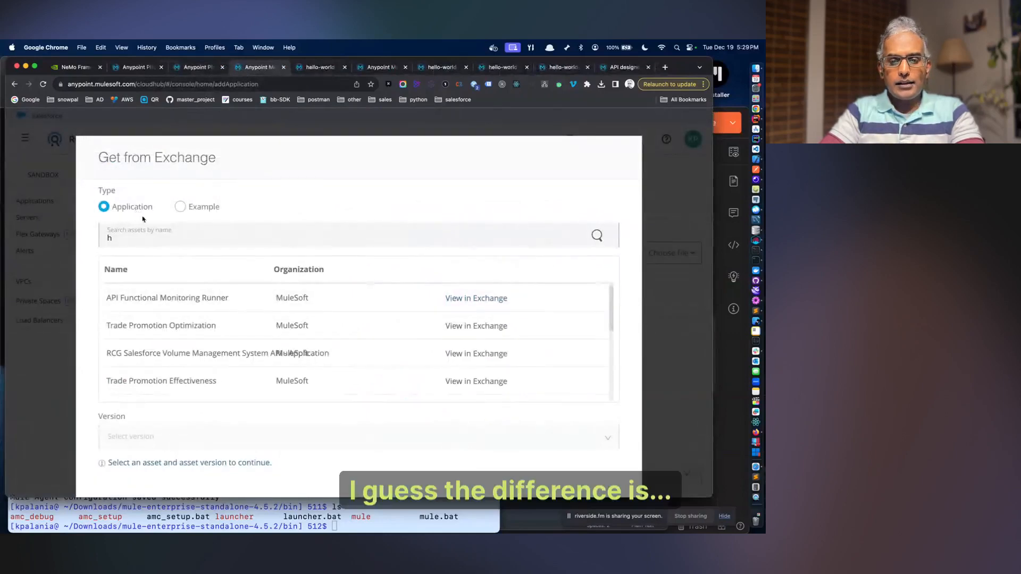
scroll(221, 327, "down", 5)
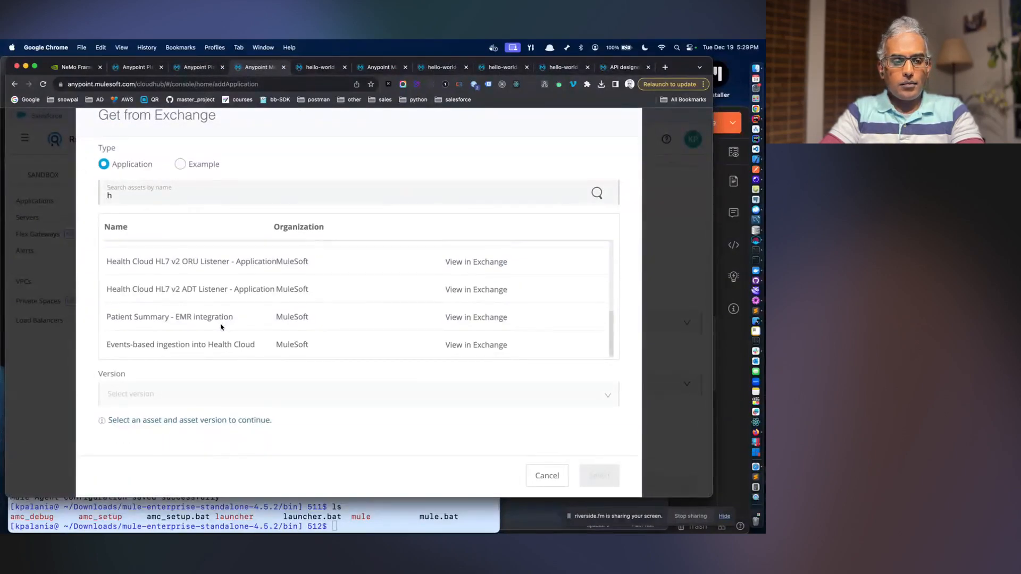
scroll(221, 327, "up", 5)
left_click(187, 239)
type("h")
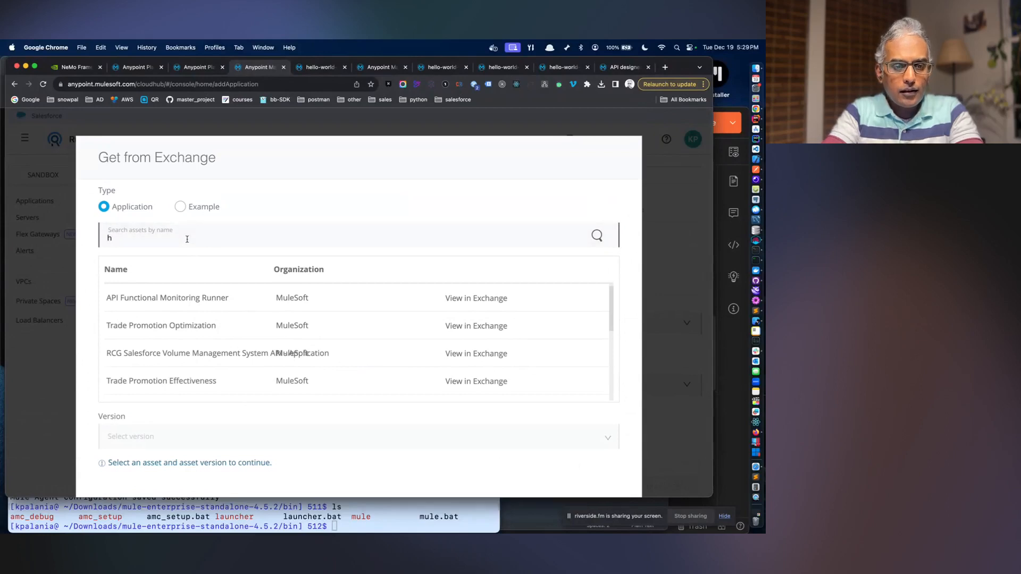
key("BackSpace")
type("a")
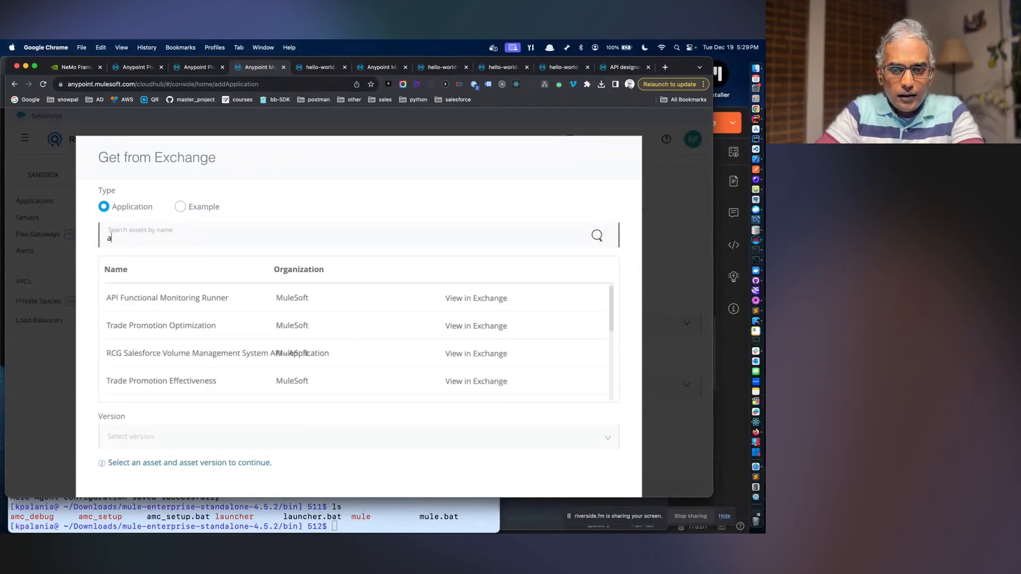
scroll(223, 325, "down", 5)
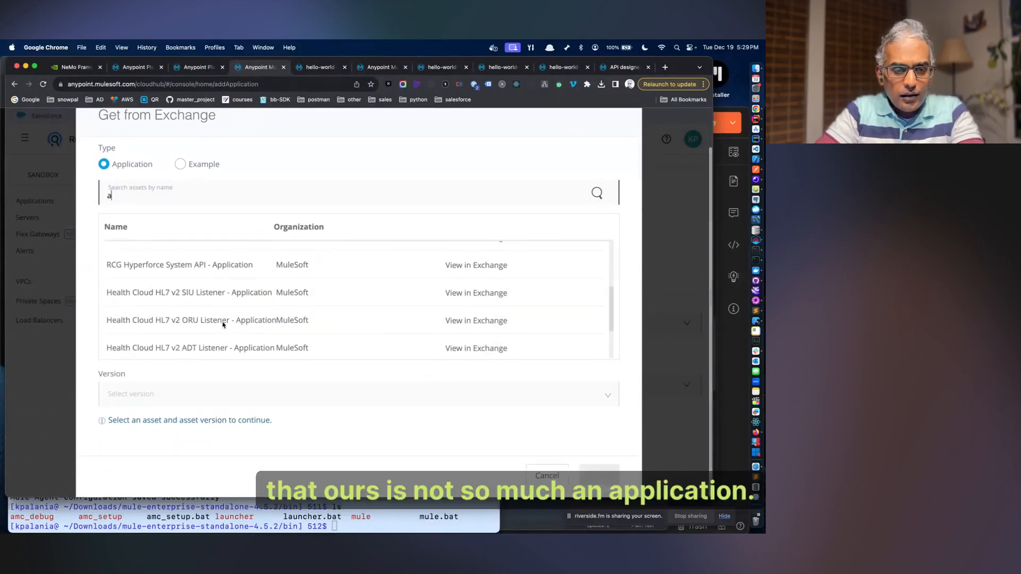
scroll(224, 325, "down", 2)
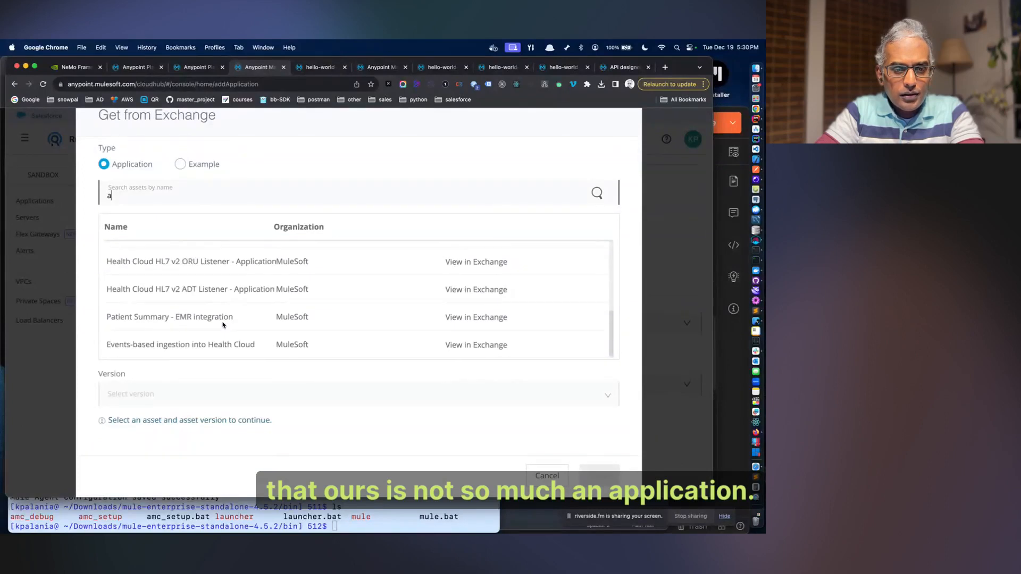
scroll(224, 325, "up", 7)
- Select API Functional Monitoring Runner, version 4.0.44, from Exchange as the application file for app1
left_click(212, 307)
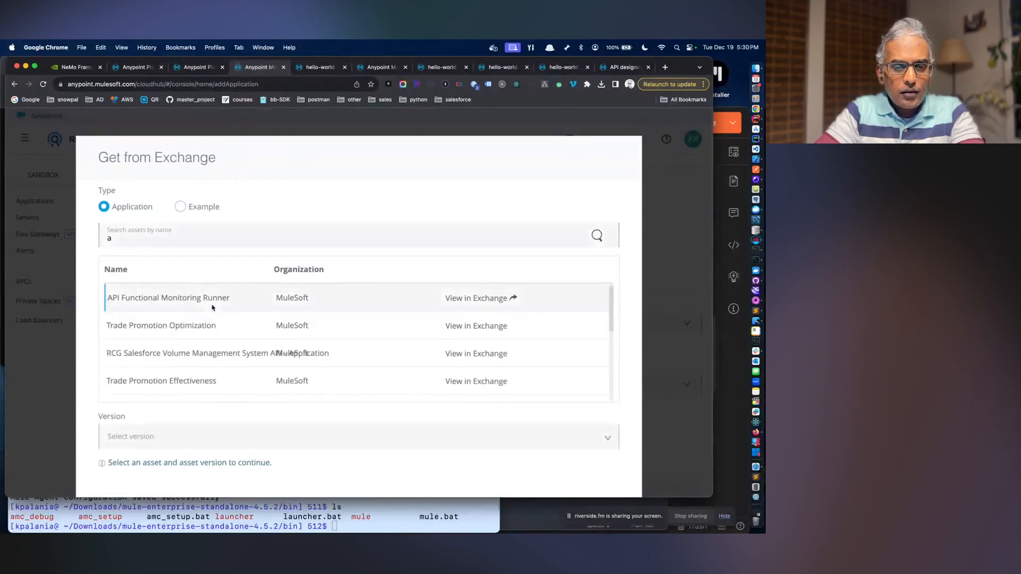
scroll(292, 326, "down", 7)
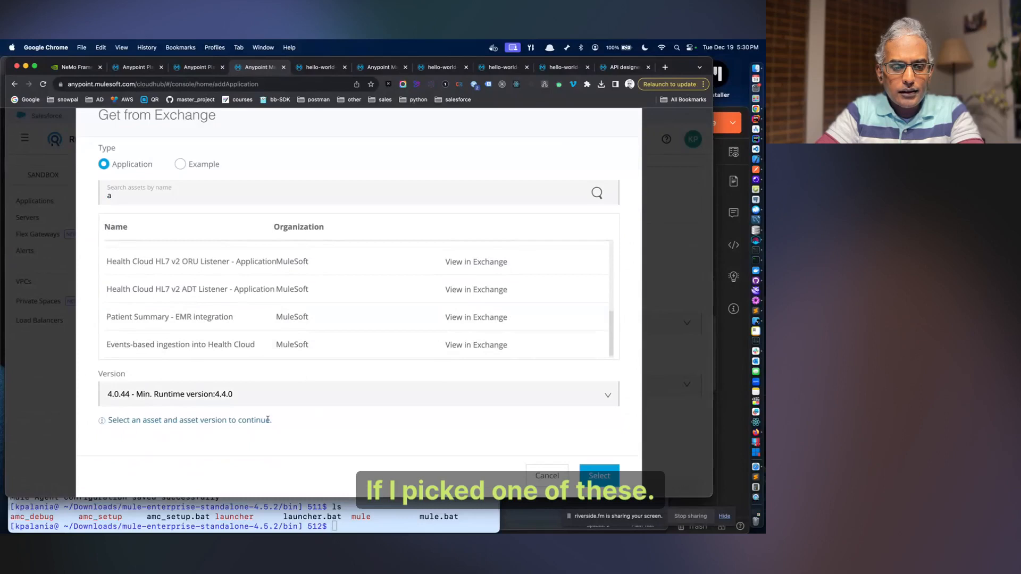
left_click(589, 478)
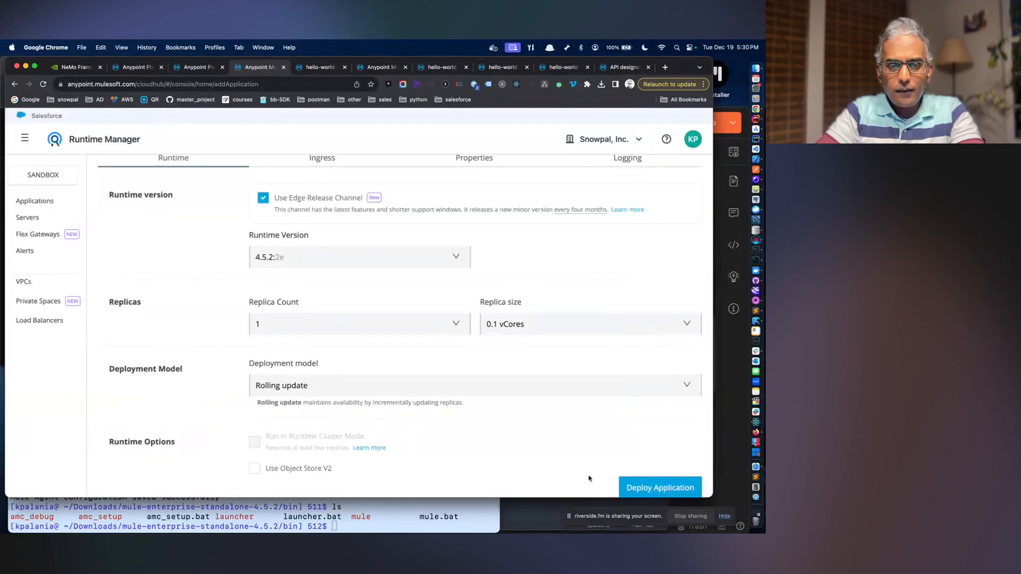
scroll(472, 369, "up", 3)
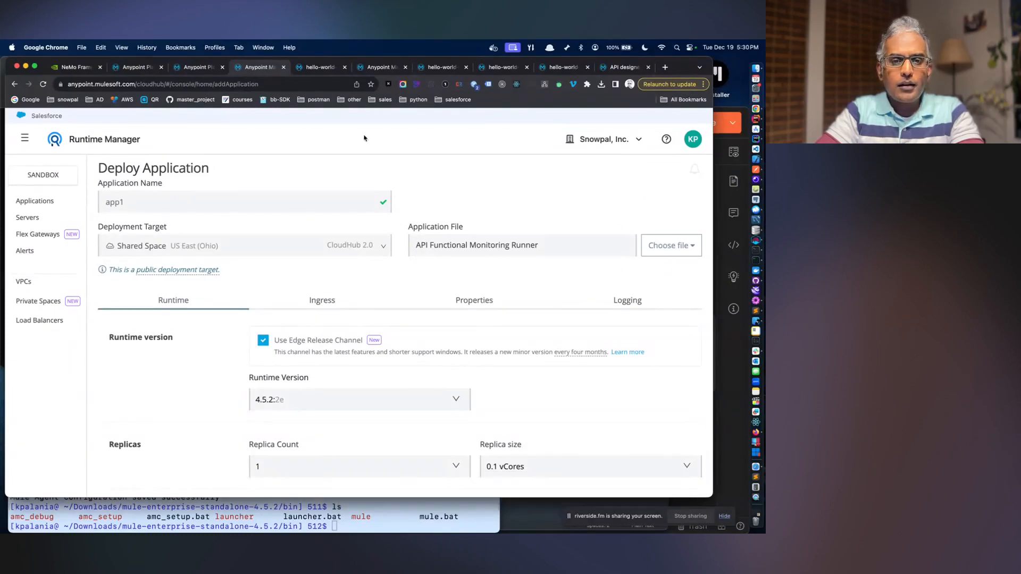
- Review the hello-world-api pages, return to the Exchange assets list and examine its available asset type filters
left_click(203, 67)
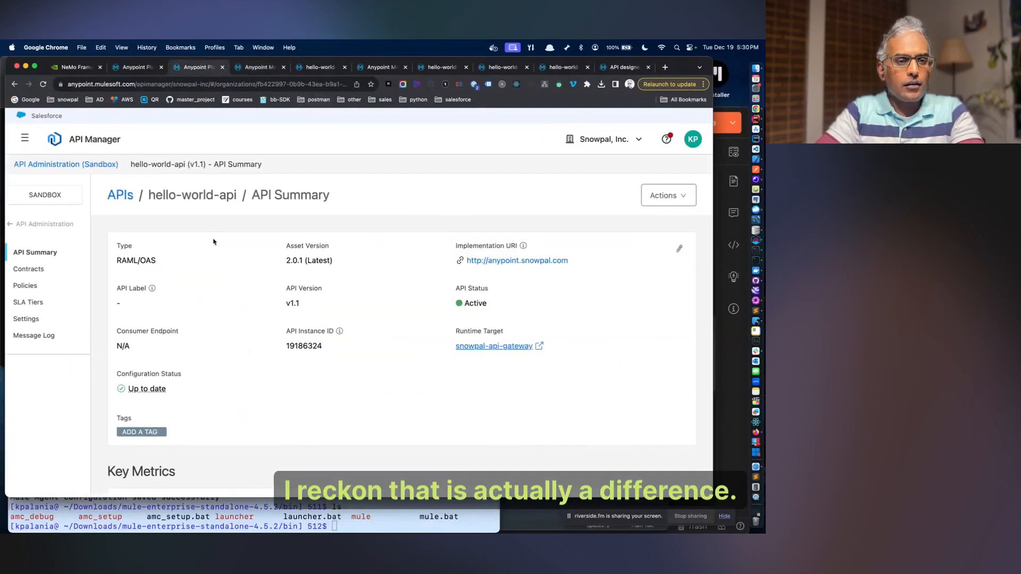
left_click(311, 70)
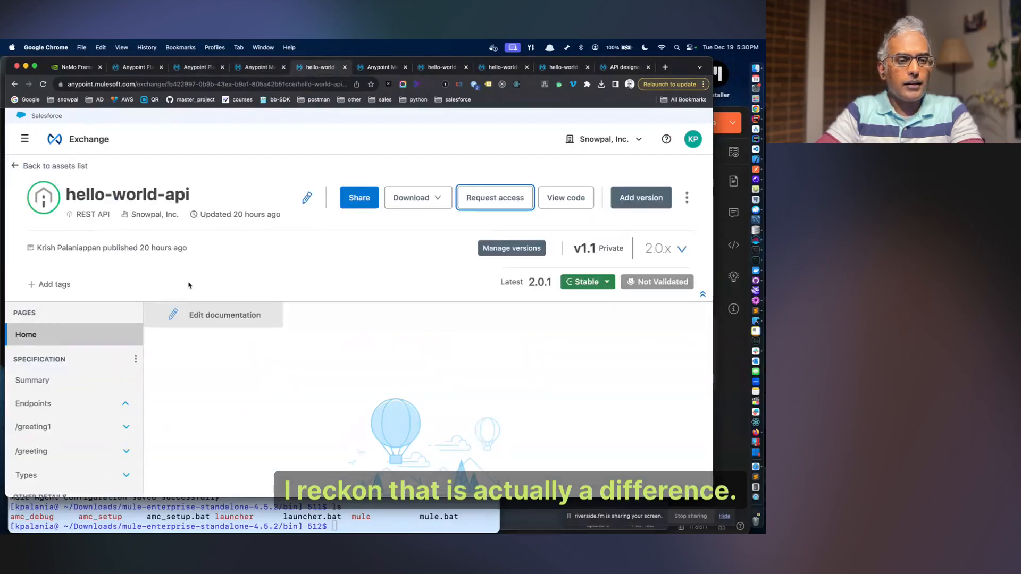
left_click(48, 166)
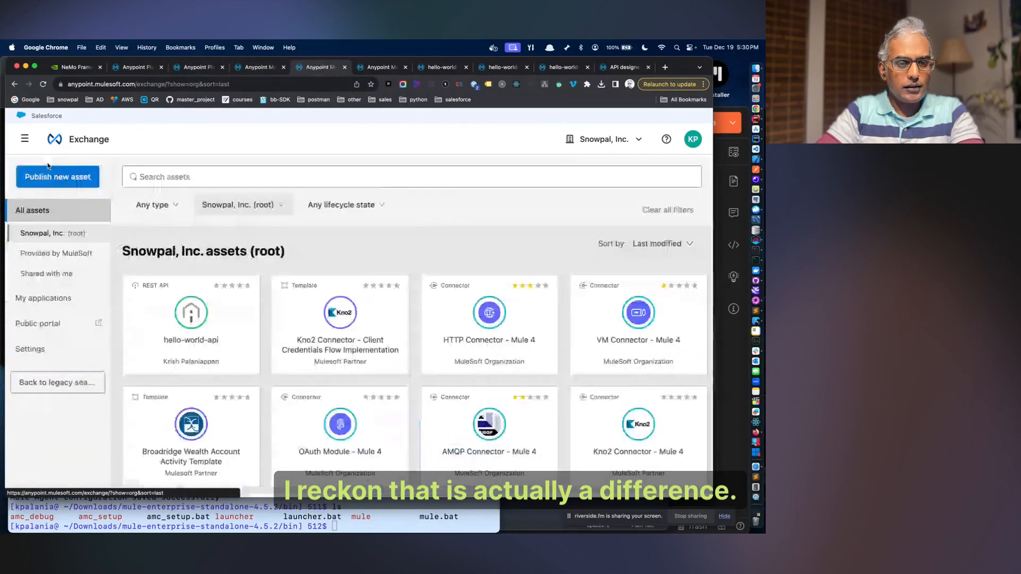
left_click(154, 206)
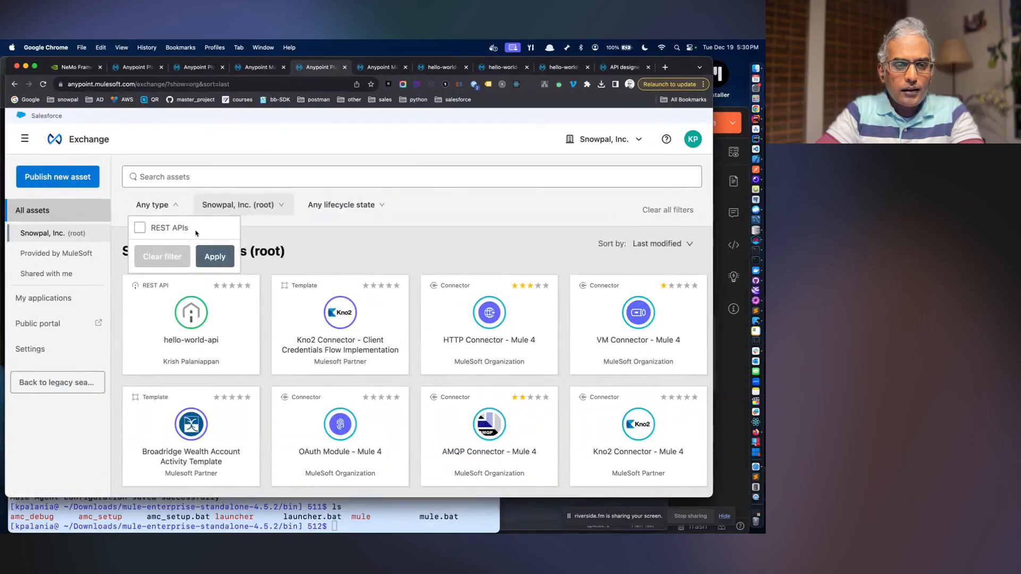
left_click(175, 232)
left_click(174, 231)
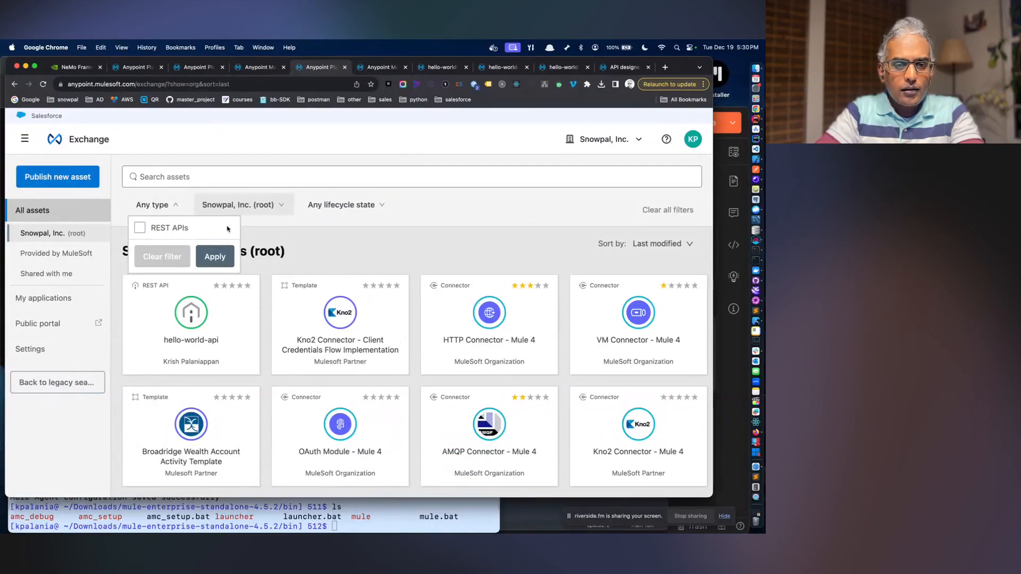
- Clear the Snowpal, Inc. (root) organization filter in Exchange and examine the asset types offered for all assets
left_click(254, 207)
left_click(233, 286)
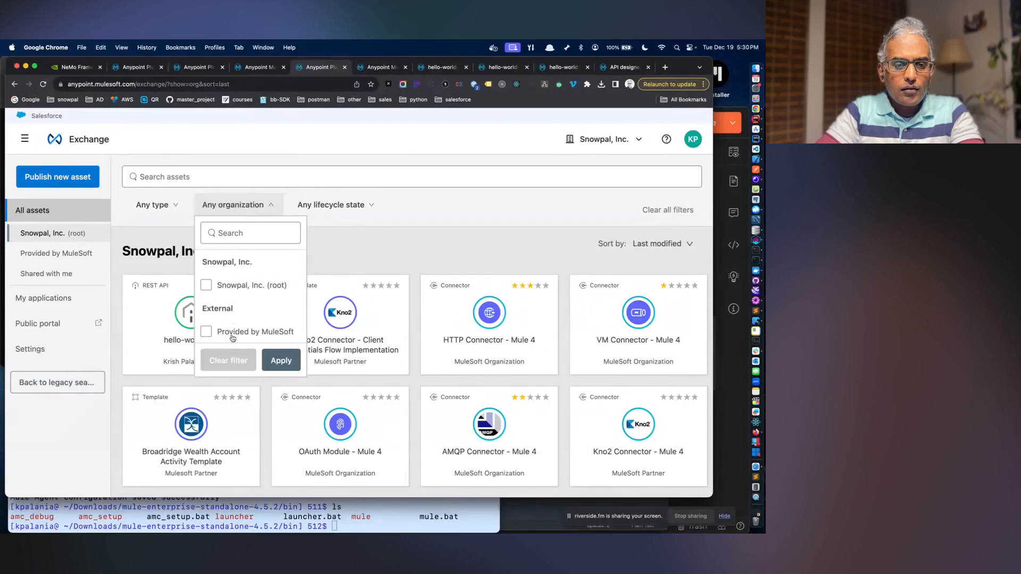
left_click(159, 205)
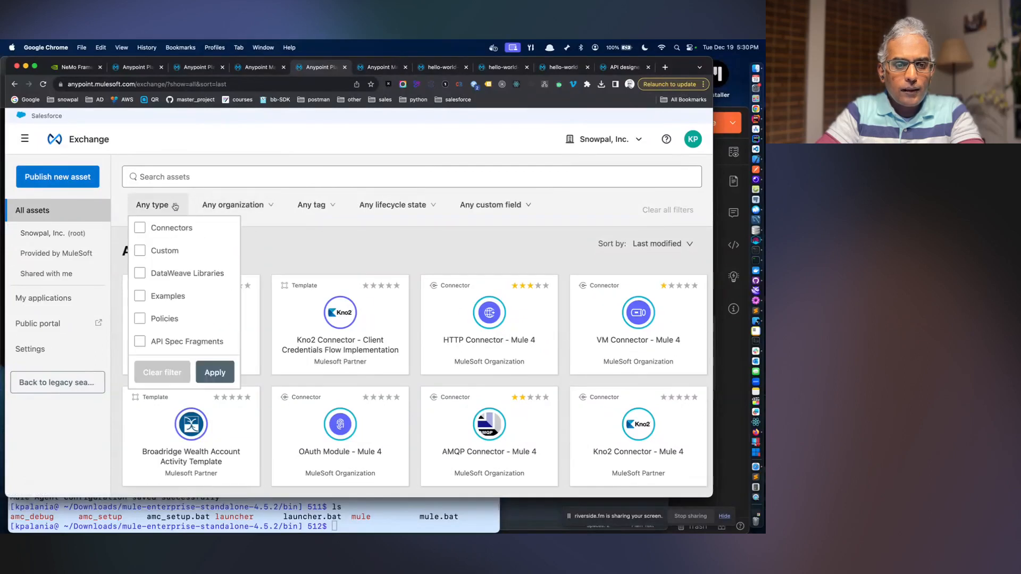
scroll(190, 290, "down", 4)
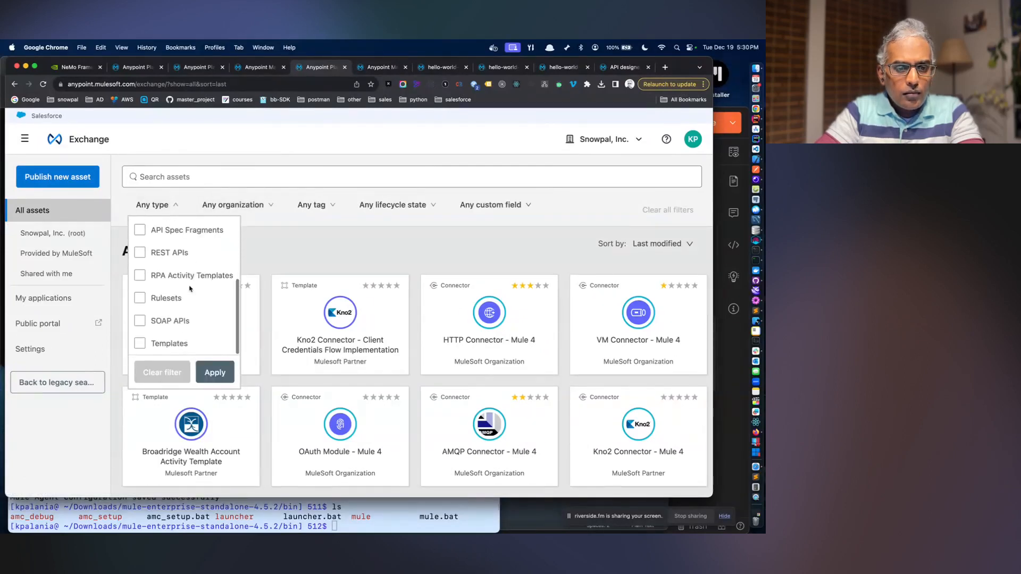
scroll(190, 287, "up", 4)
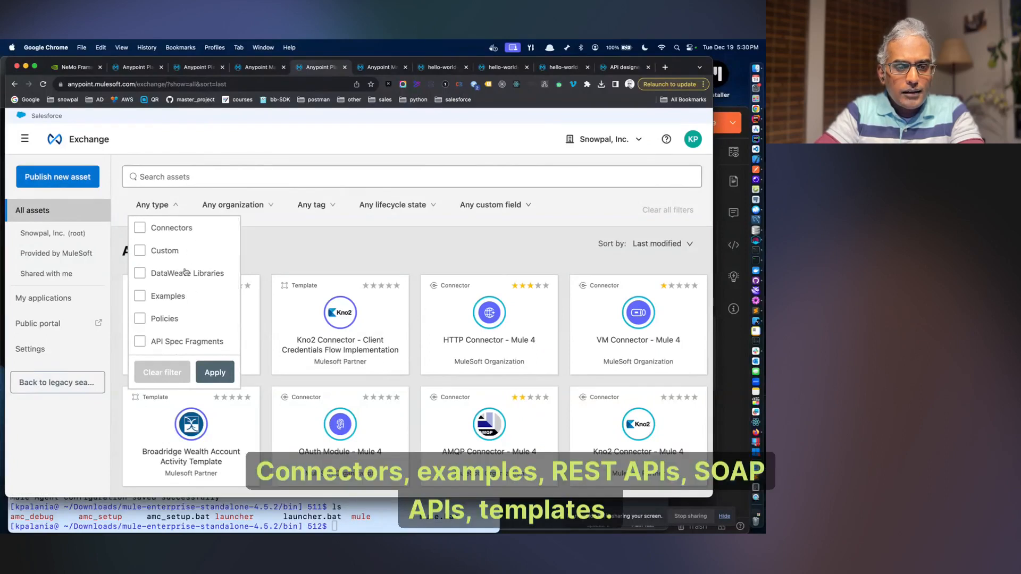
scroll(185, 272, "down", 5)
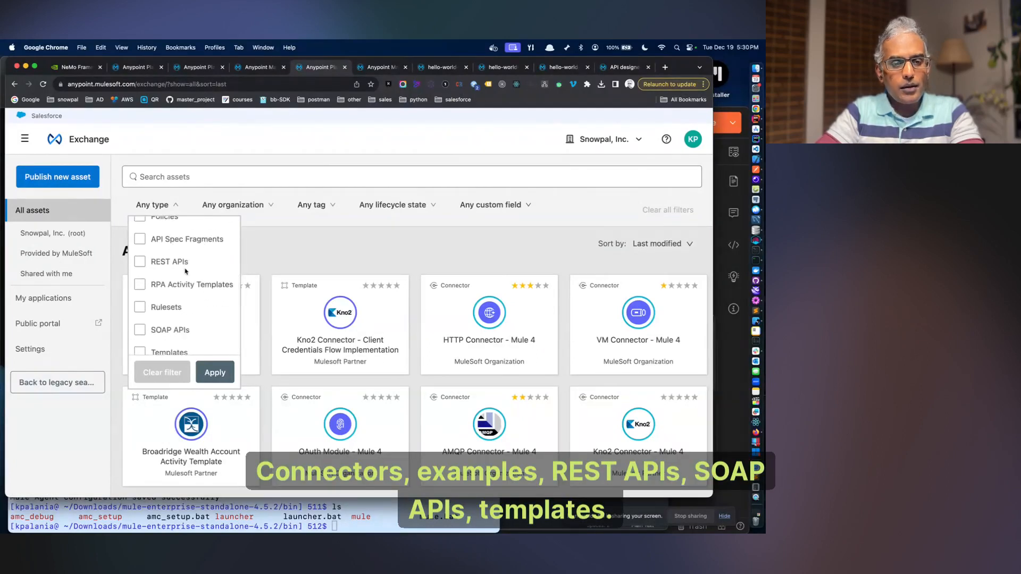
scroll(195, 349, "up", 5)
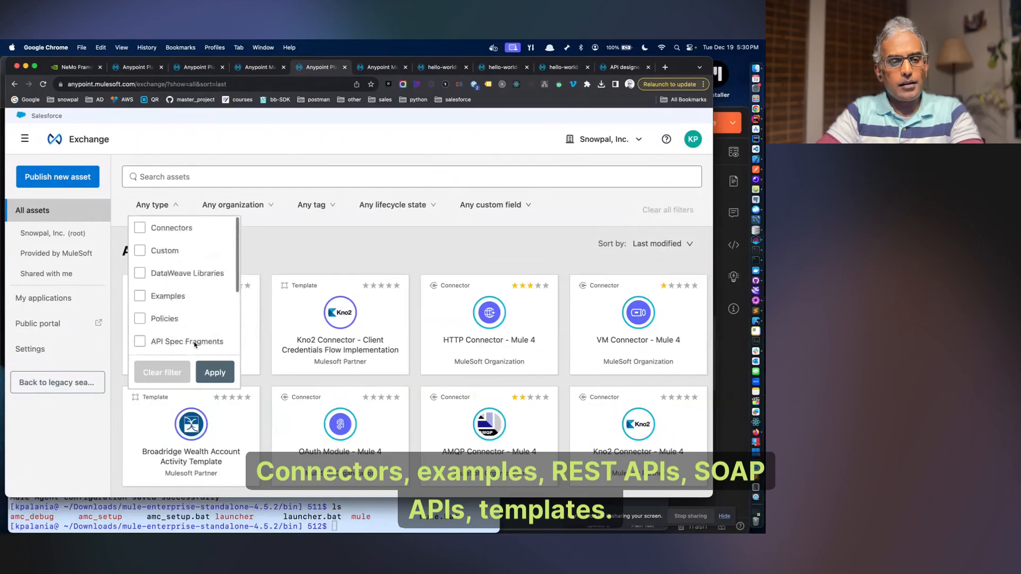
left_click(254, 177)
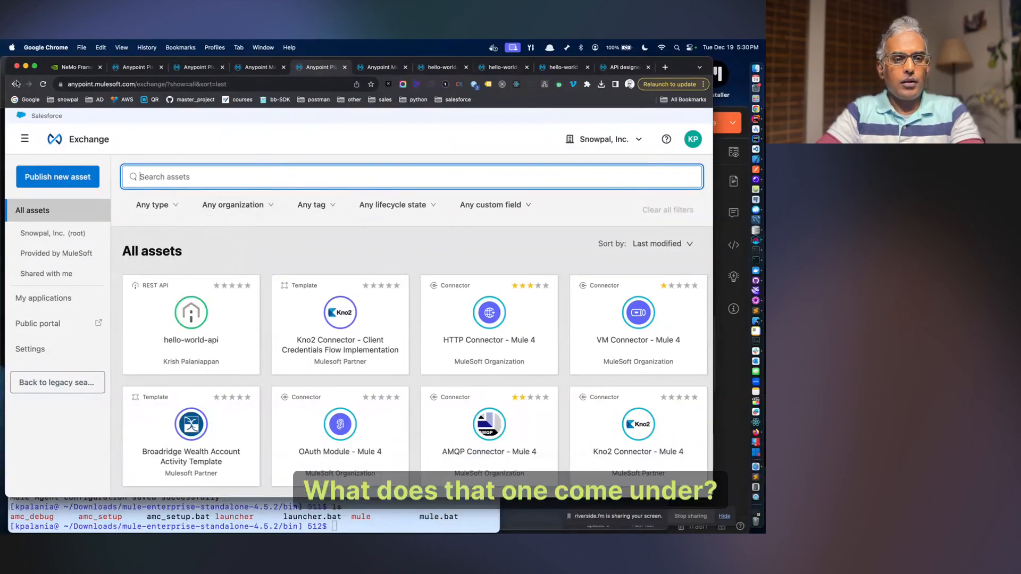
- Filter the Exchange assets by organization to those provided by MuleSoft
left_click(218, 205)
left_click(237, 330)
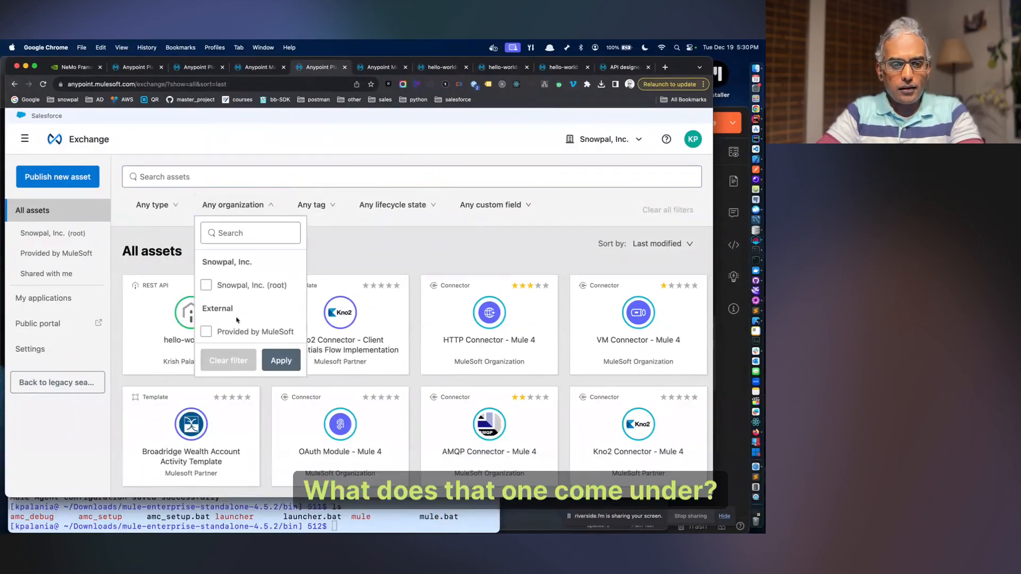
left_click(266, 360)
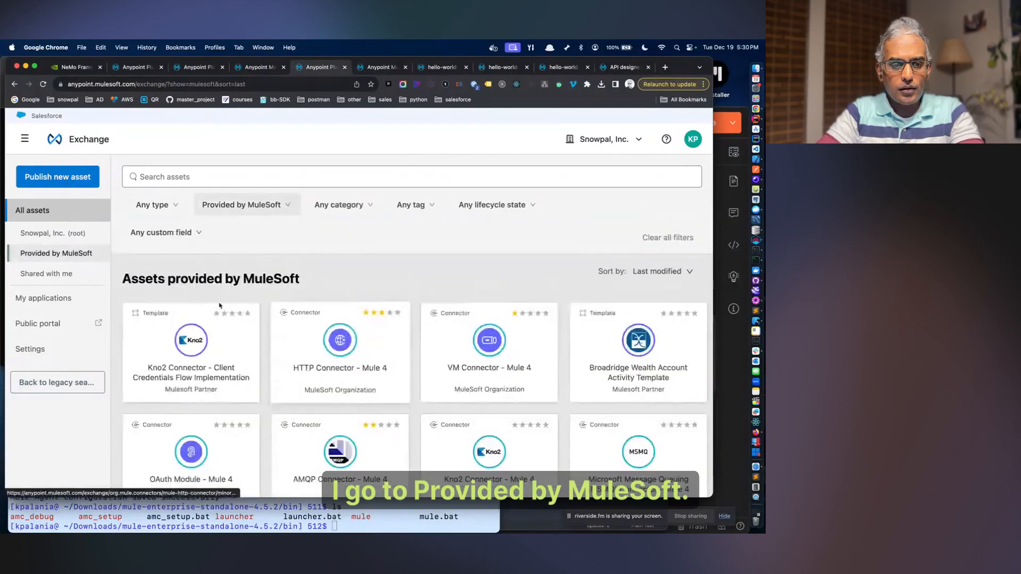
- Check app1's application file name in Runtime Manager, search MuleSoft's Exchange assets for "functional monitorin" and look through the results
left_click(251, 67)
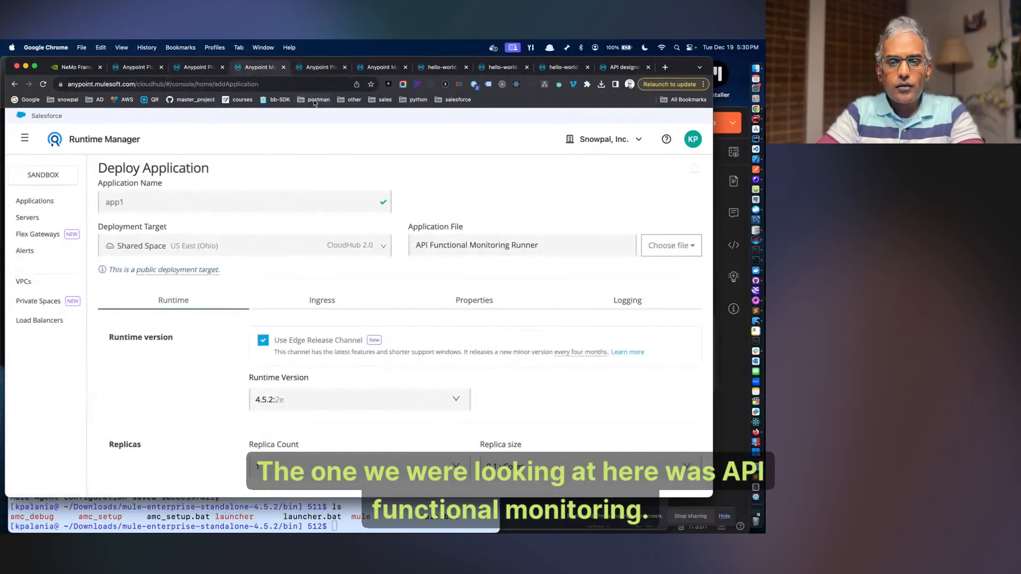
left_click(318, 68)
left_click(222, 180)
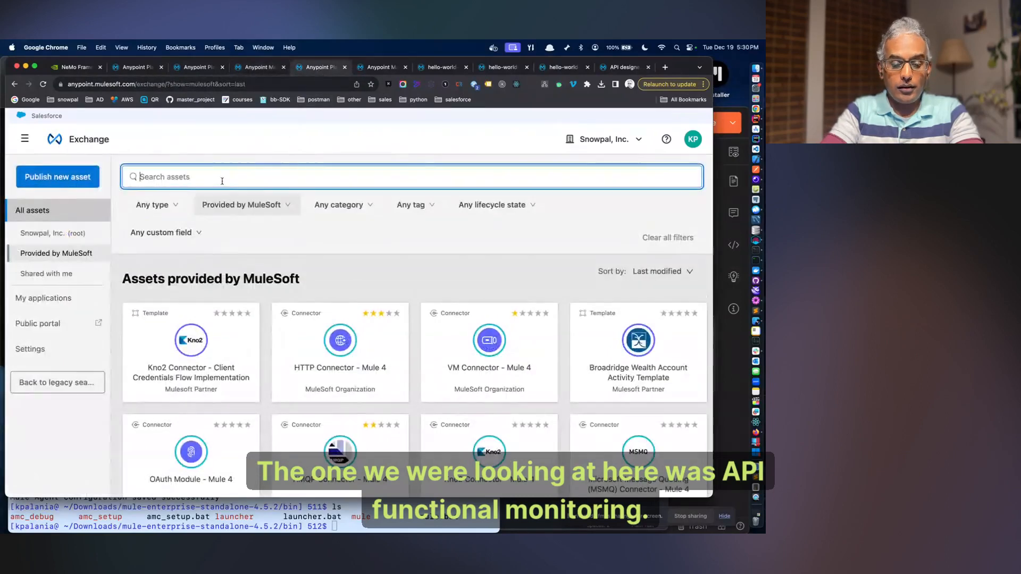
type("funcr")
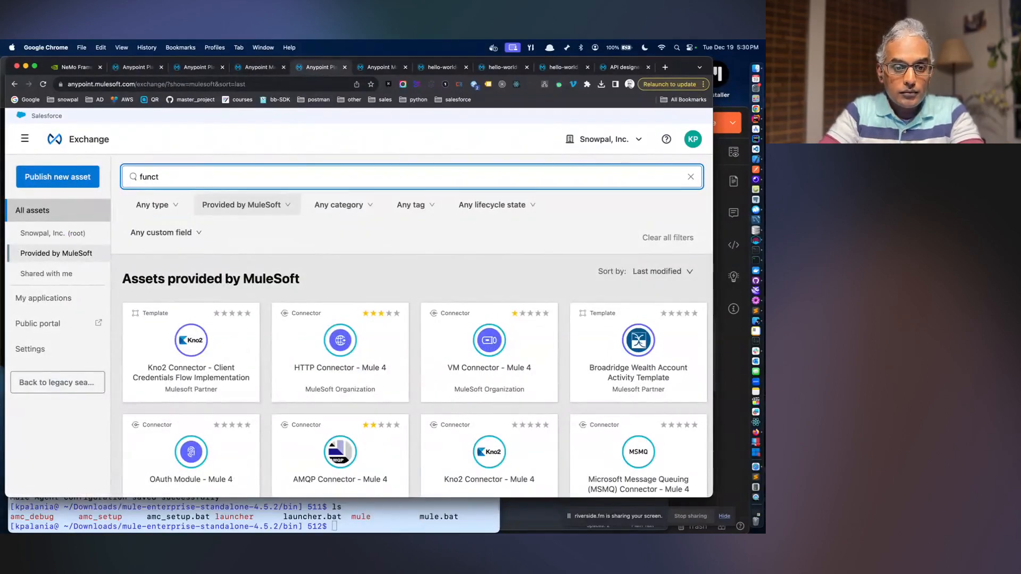
key("Return")
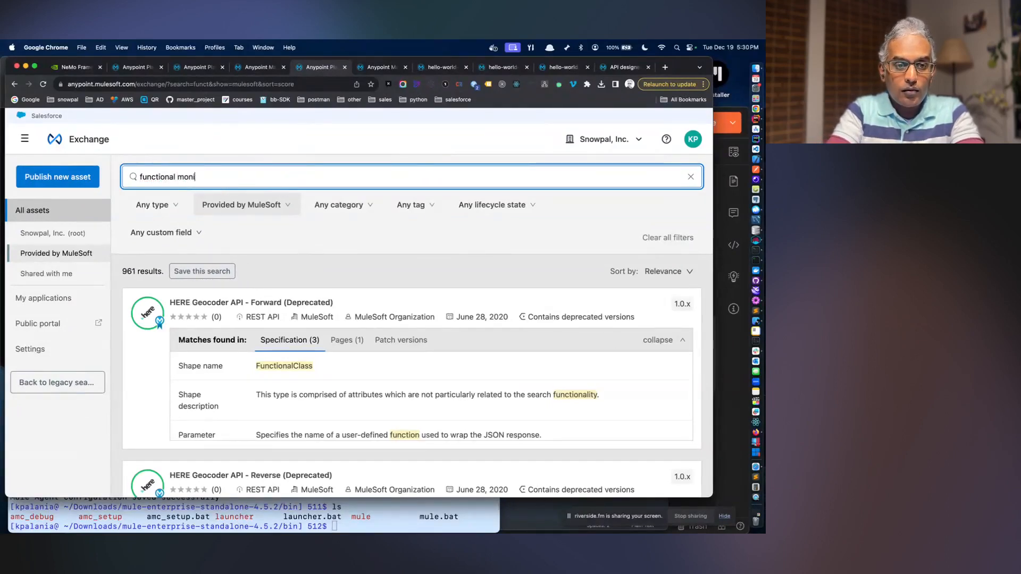
key("Return")
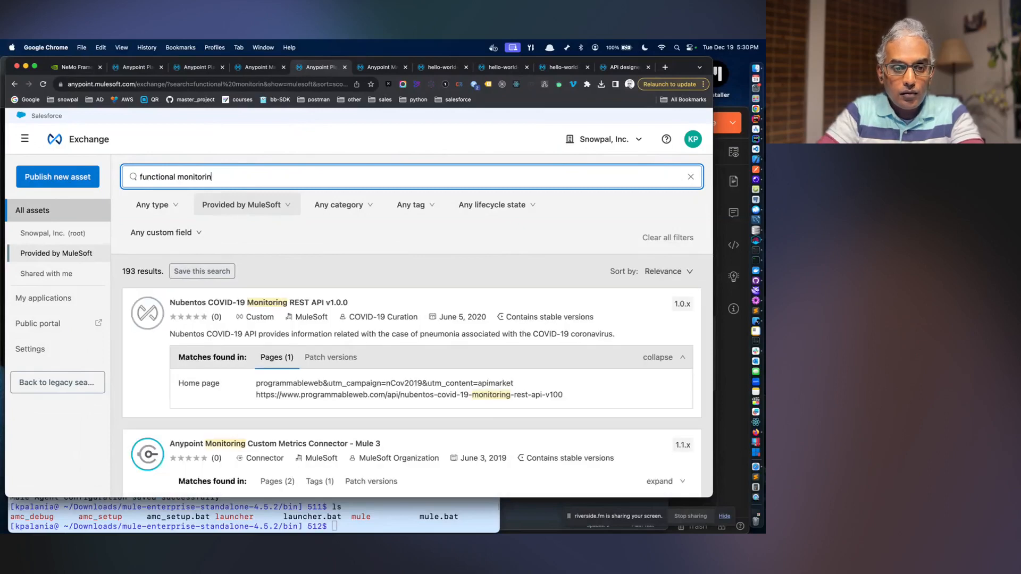
scroll(237, 219, "down", 2)
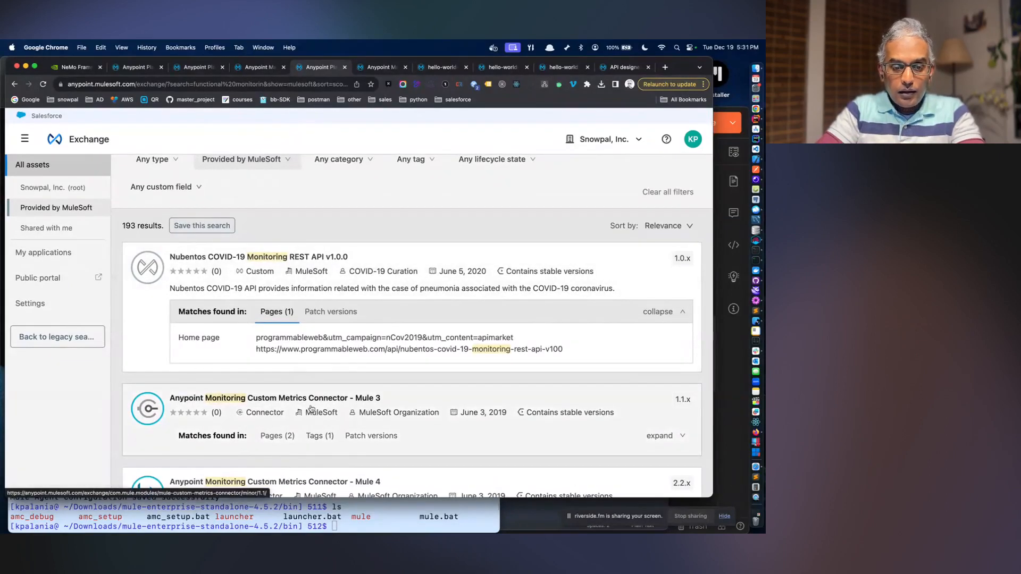
scroll(311, 409, "down", 5)
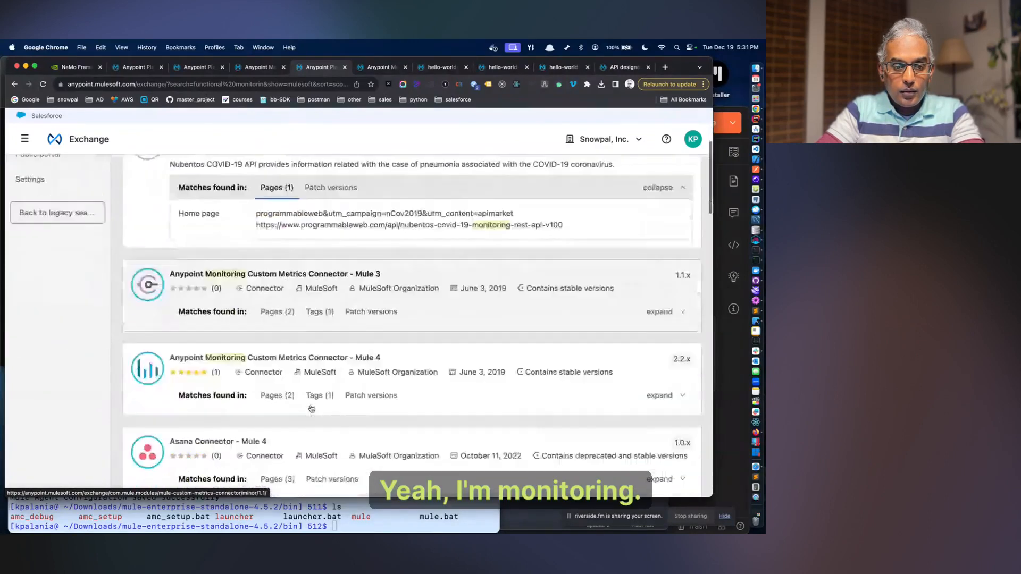
scroll(311, 408, "down", 2)
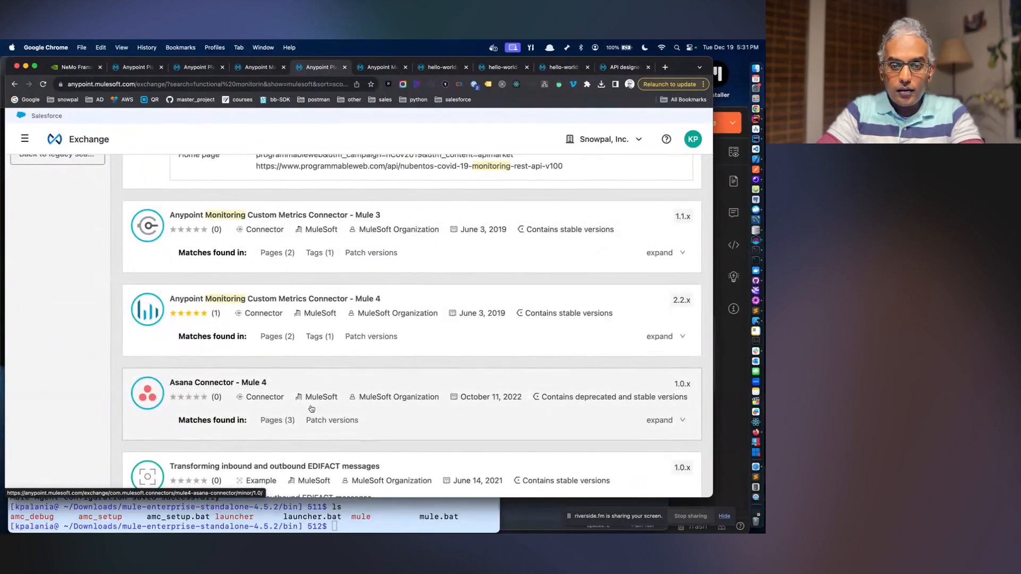
scroll(403, 360, "down", 4)
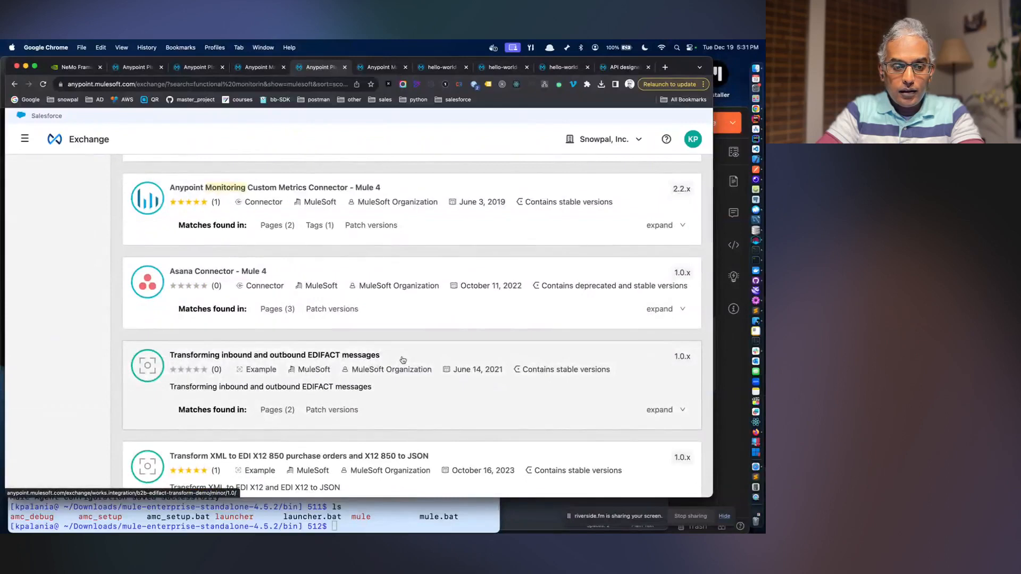
scroll(403, 360, "down", 15)
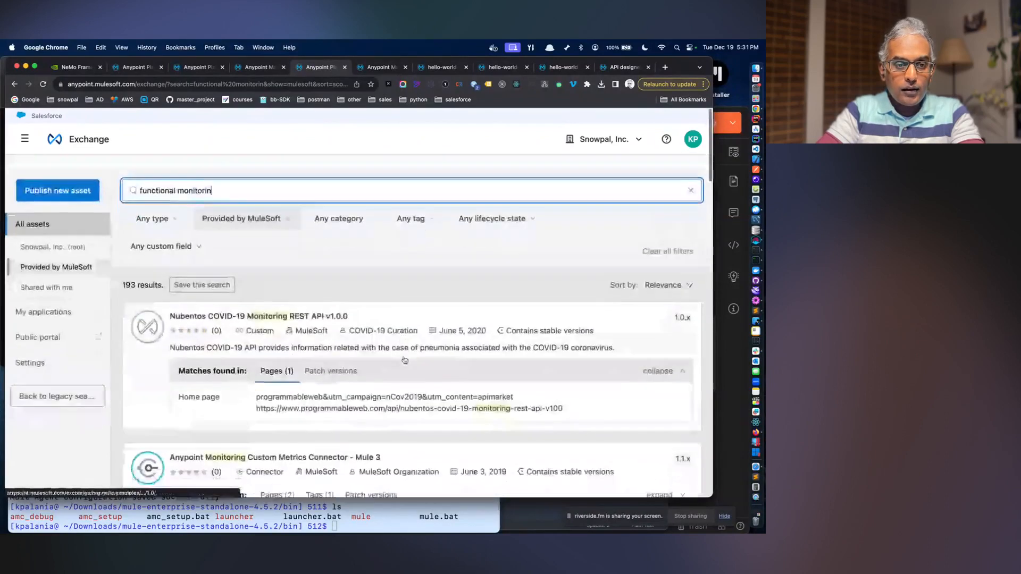
- Clear the asset search text and filter the MuleSoft-provided assets to the REST APIs type
triple_click(244, 176)
key("BackSpace")
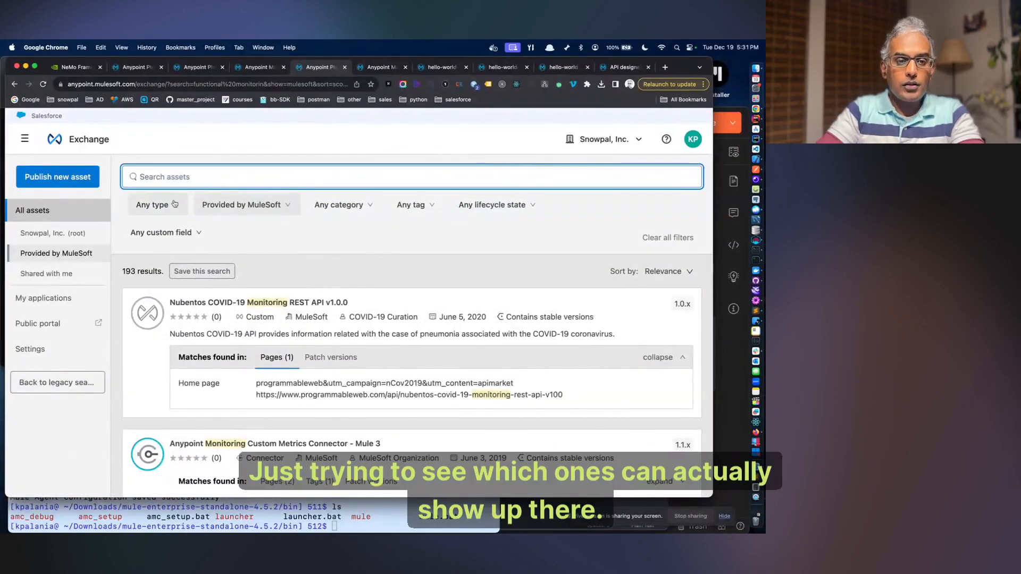
left_click(157, 205)
scroll(185, 260, "down", 1)
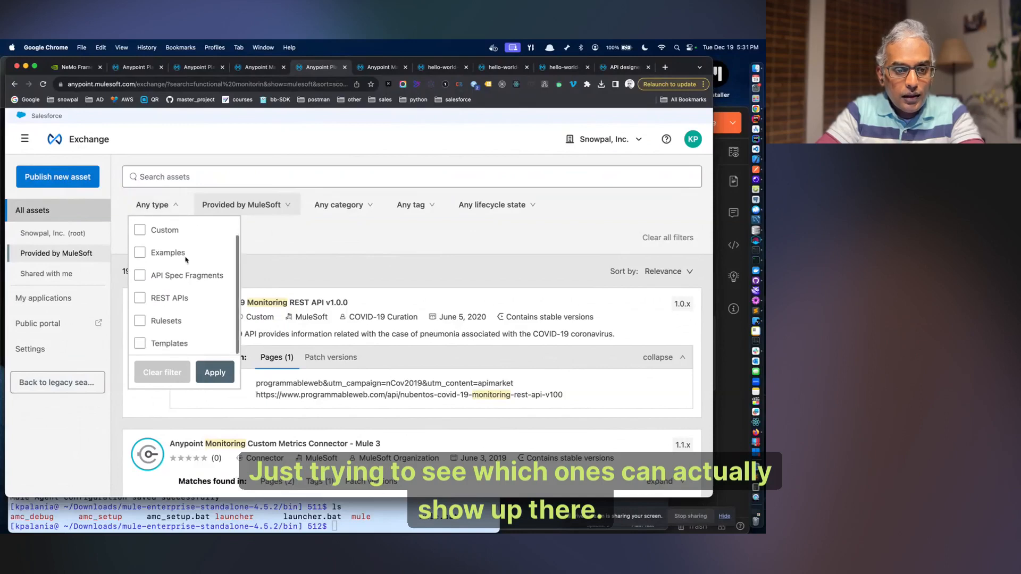
left_click(169, 298)
left_click(213, 374)
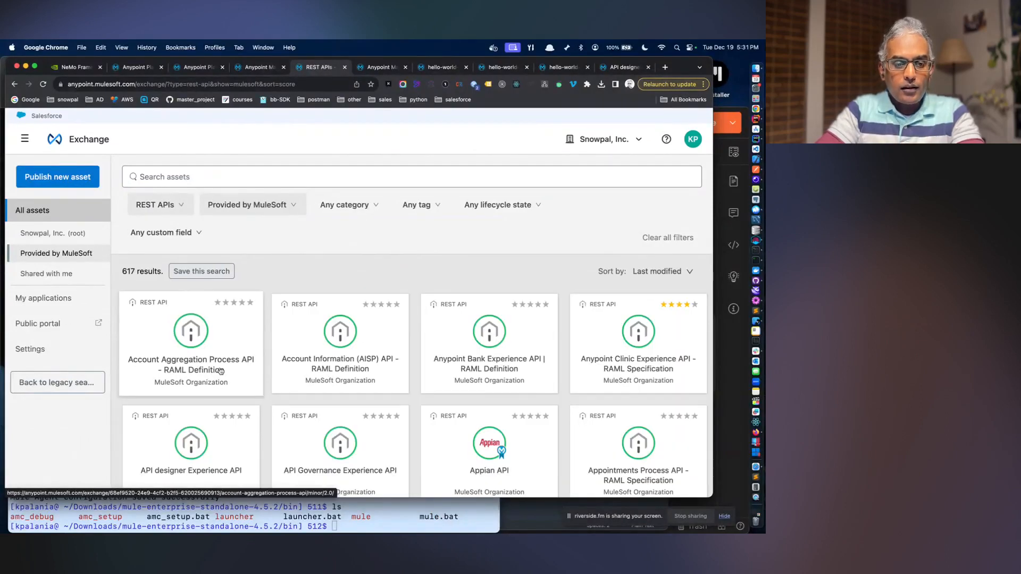
- Look through MuleSoft's REST APIs, review the Customer API | RAML Definition page and return to the assets list
scroll(227, 385, "down", 2)
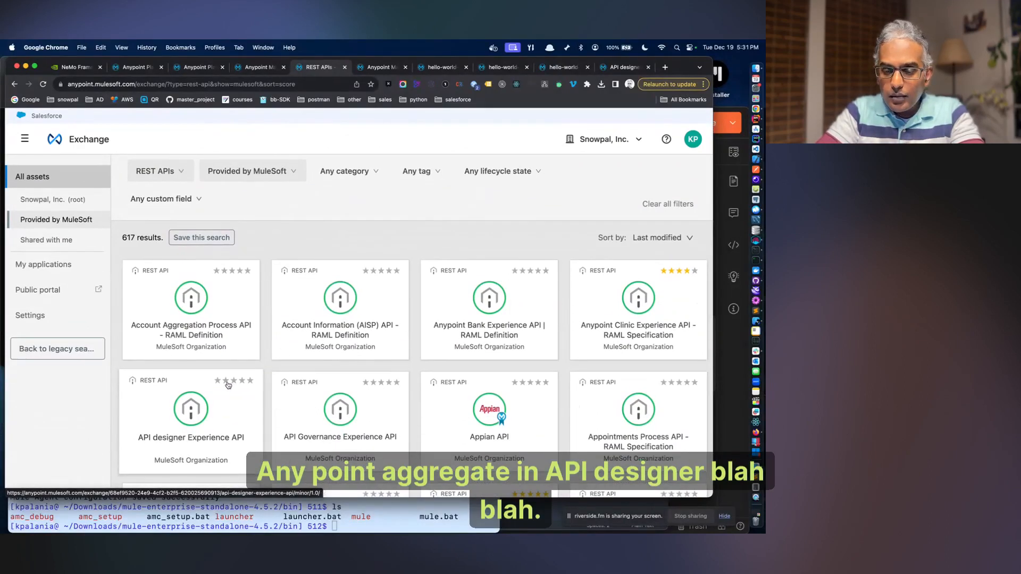
scroll(227, 384, "down", 5)
scroll(227, 385, "down", 4)
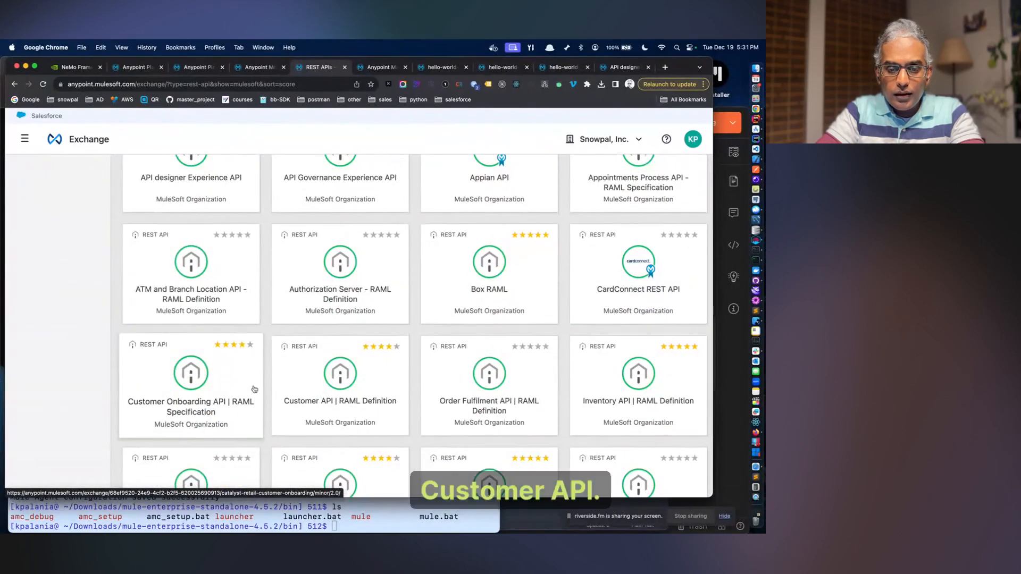
left_click(354, 402)
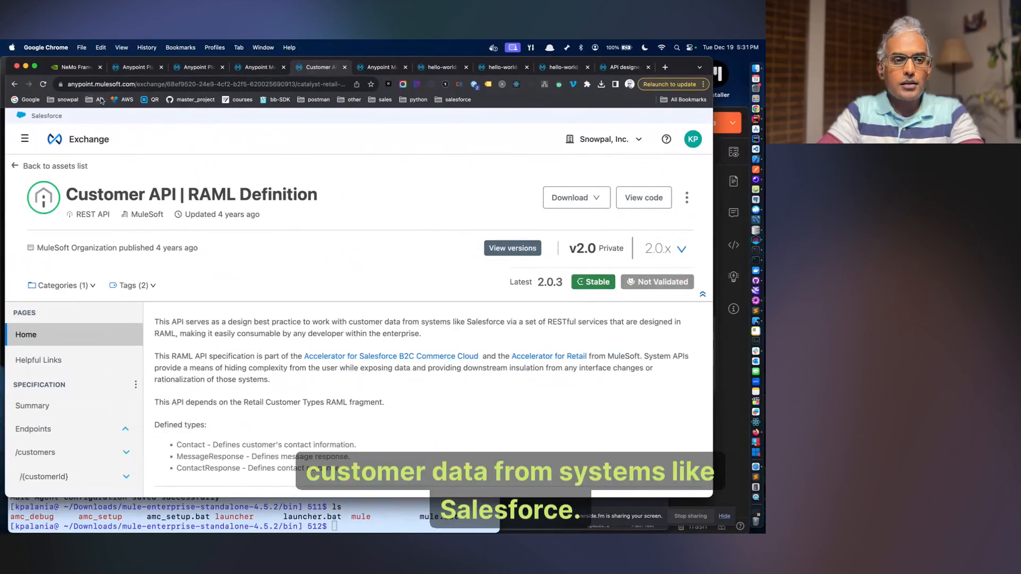
left_click(15, 85)
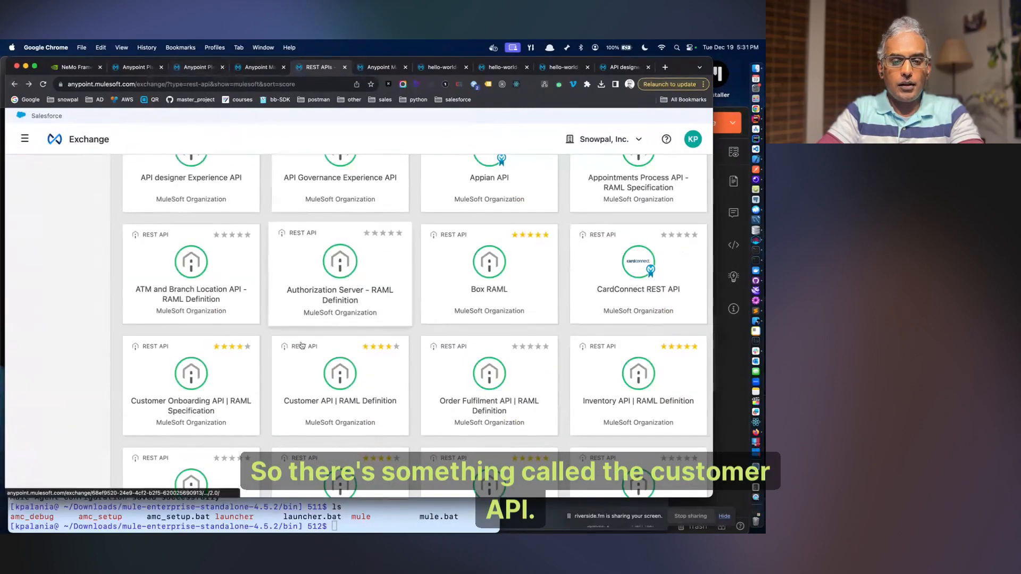
- Return to the Runtime Manager deployment and search the application assets from Exchange for "Customer APi"
left_click(256, 68)
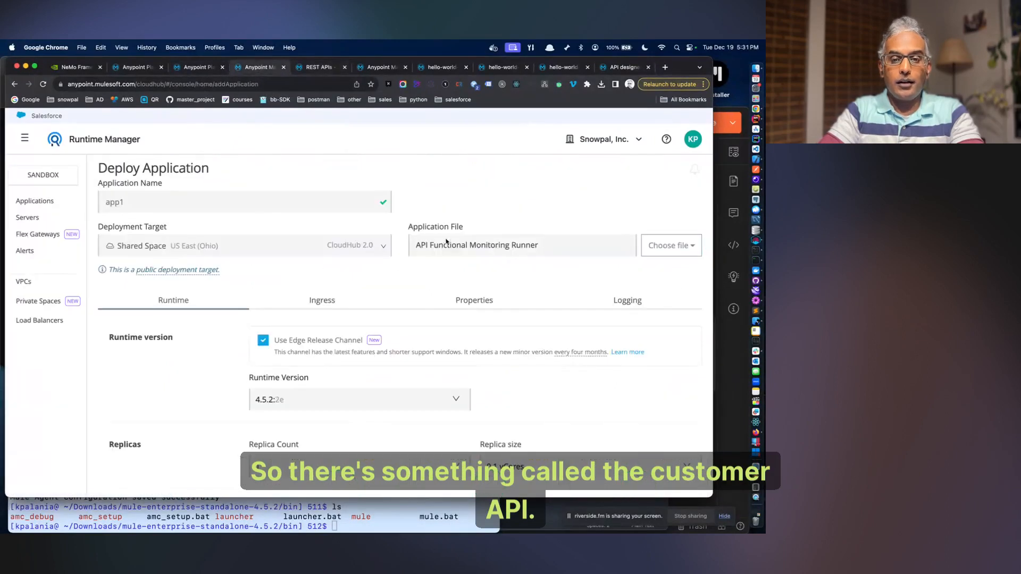
left_click(661, 248)
left_click(654, 267)
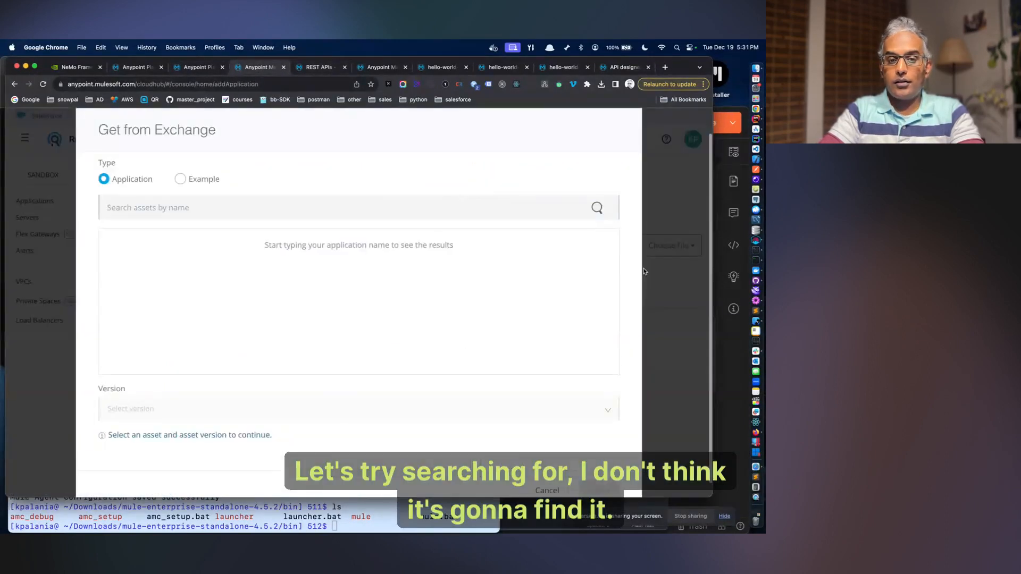
left_click(196, 203)
type("Comme")
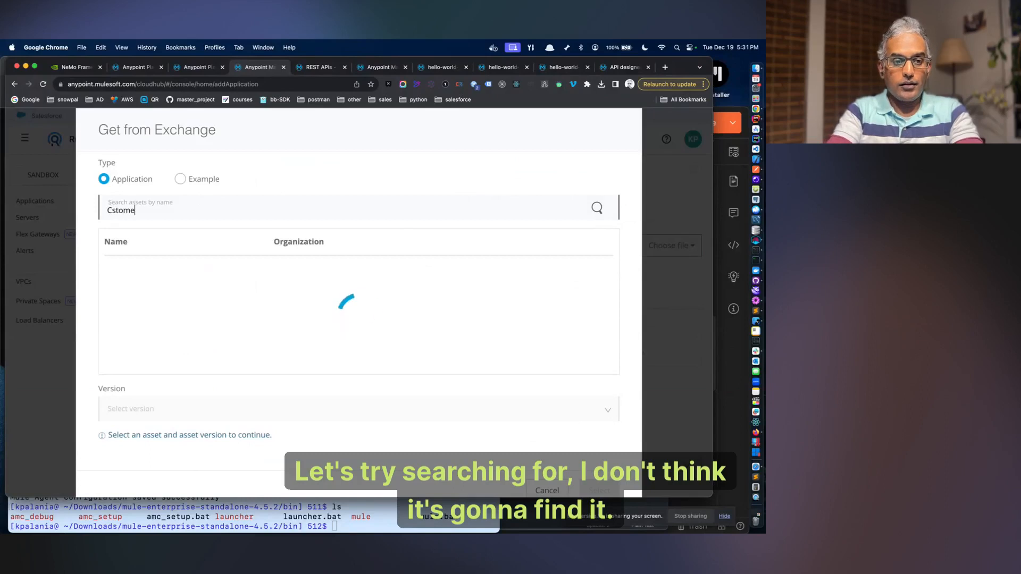
key("BackSpace")
key("BackSpace")
key("BackSpace")
key("BackSpace")
type("ustomer ")
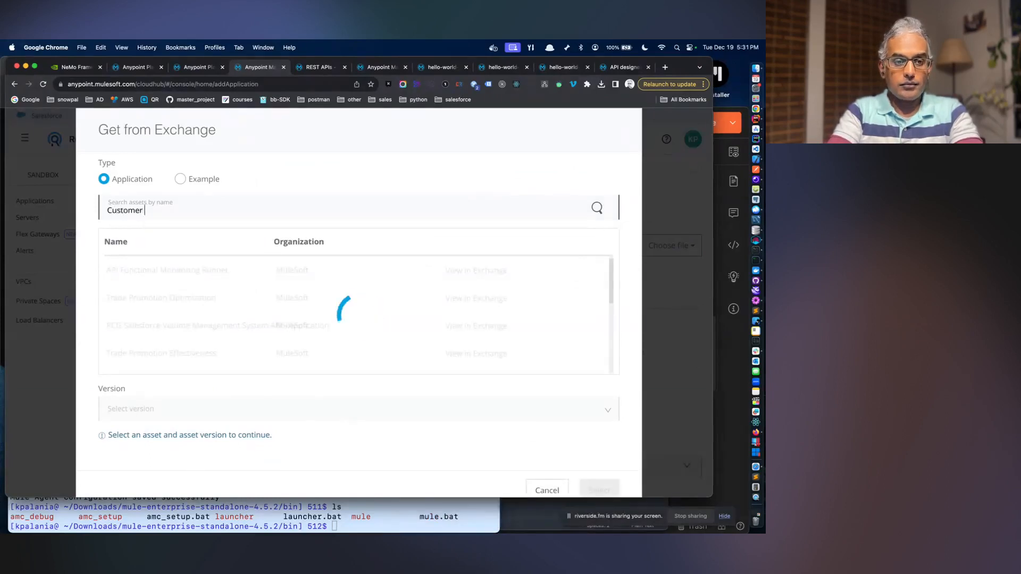
type("APi")
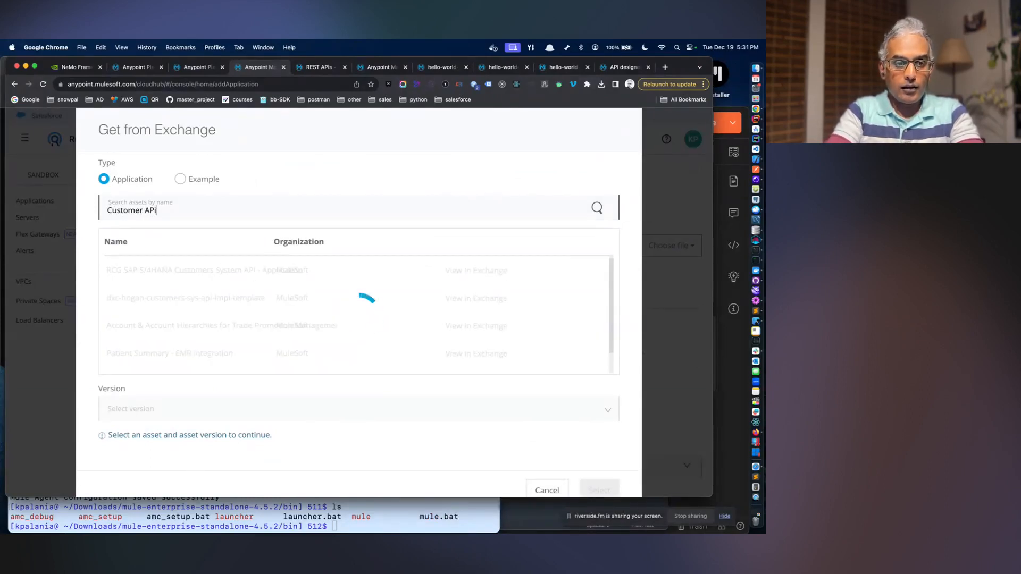
- Look through the matching application assets, switch the asset type to Example and examine the results for the same search
scroll(211, 255, "down", 1)
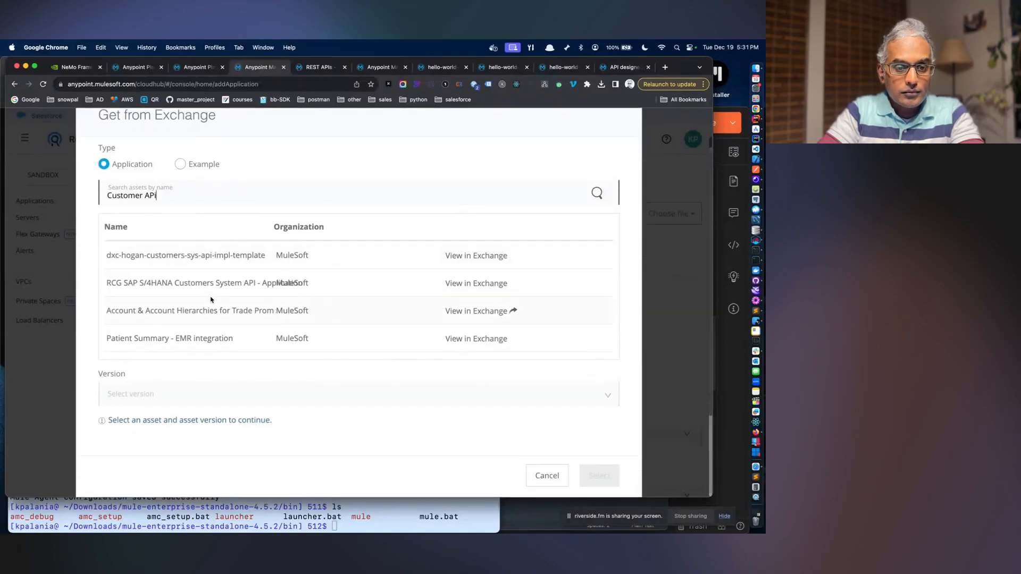
scroll(210, 297, "up", 3)
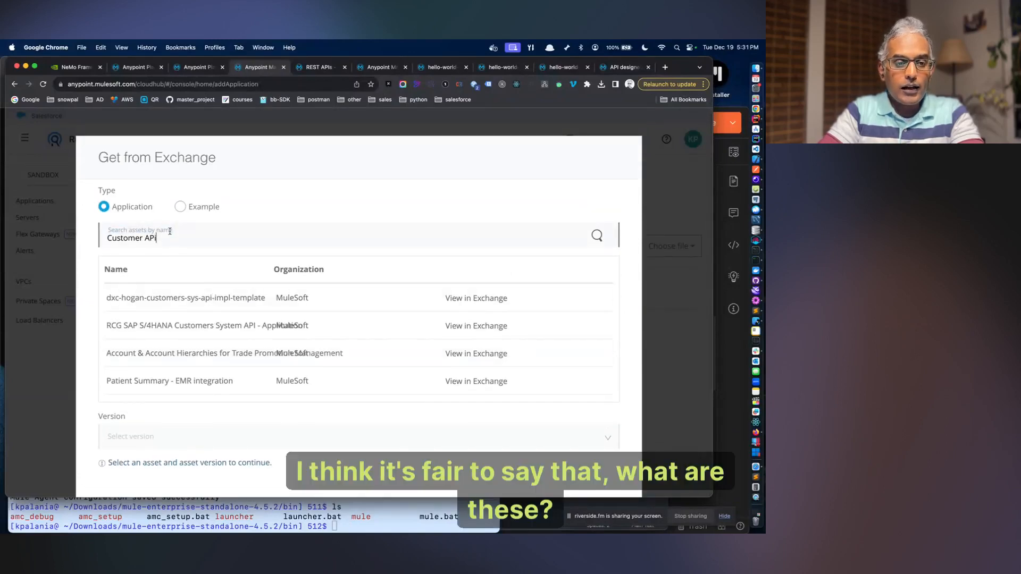
left_click(178, 208)
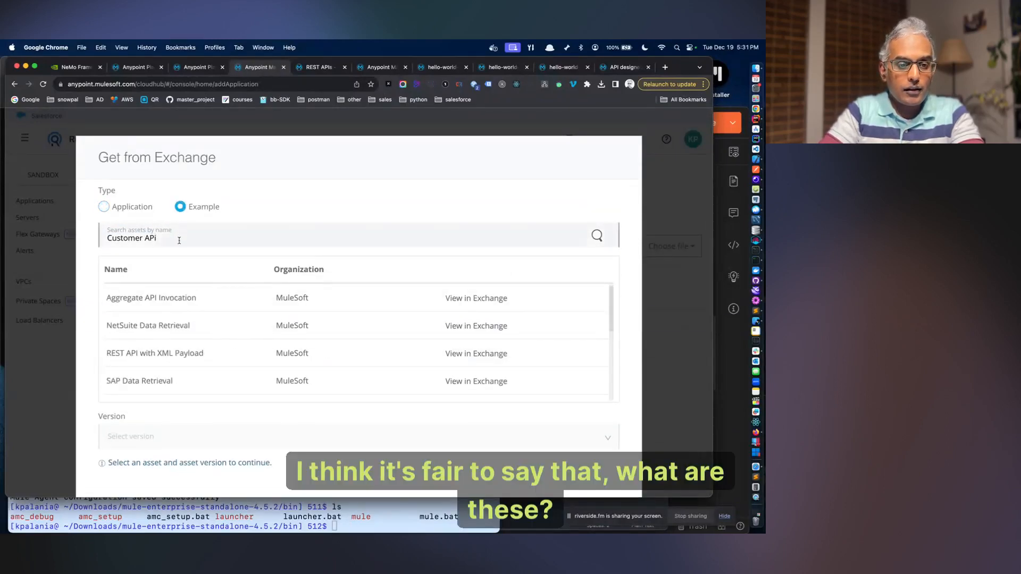
scroll(203, 327, "down", 10)
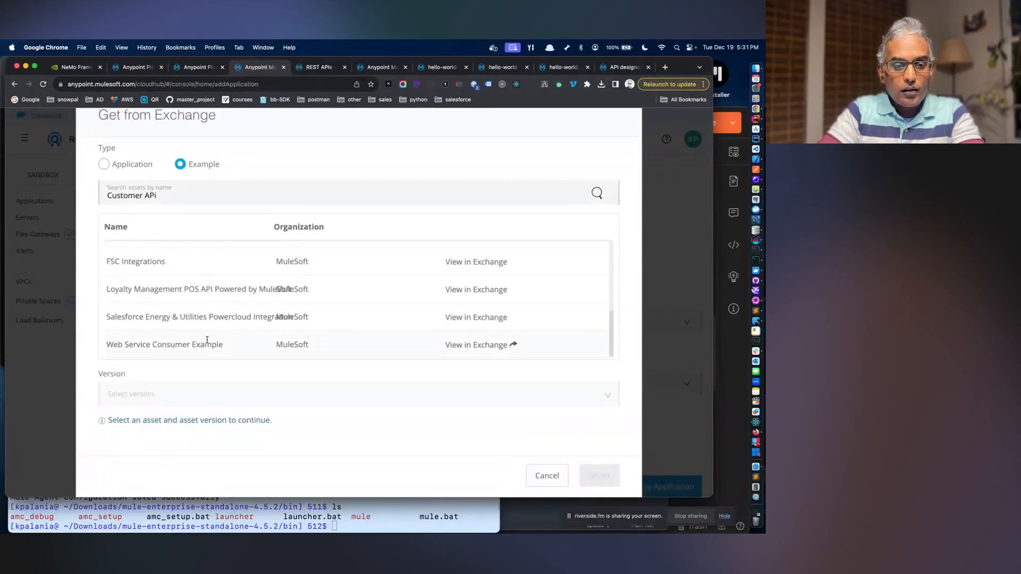
- Choose MuleSoft's Web Service Consumer Example, version 2.1.4, from Exchange as the application file and deploy the application
left_click(207, 343)
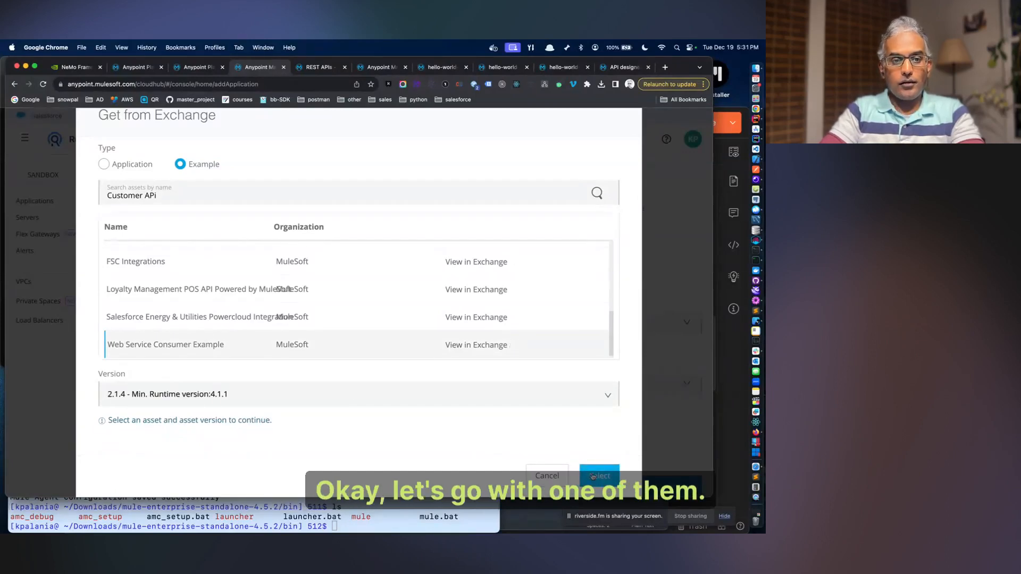
left_click(199, 67)
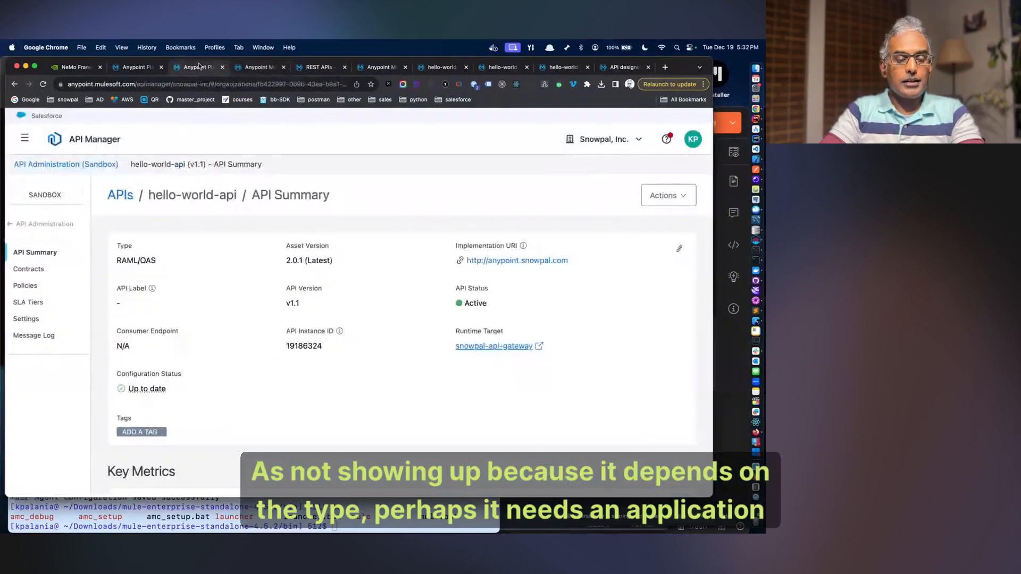
left_click(250, 67)
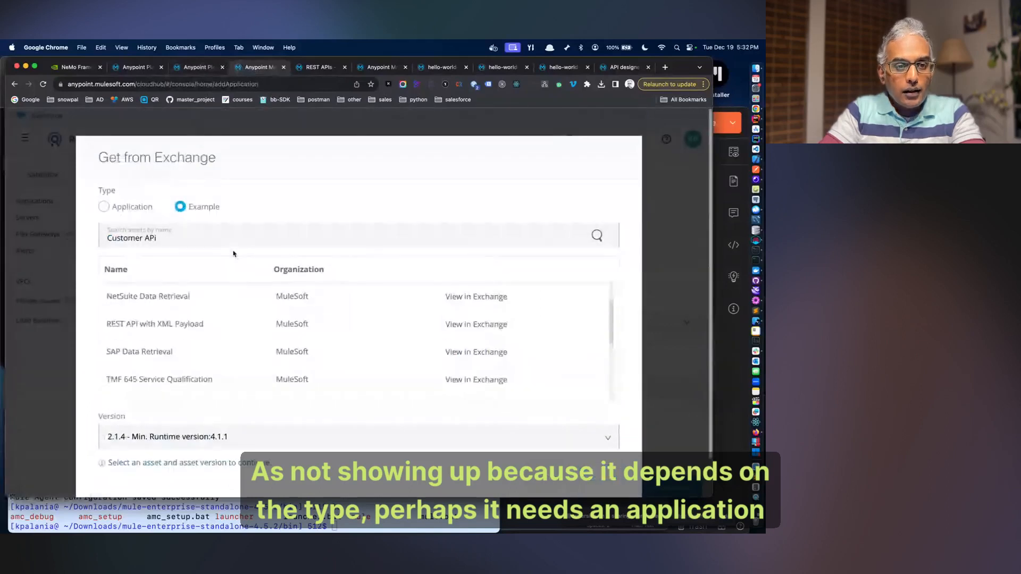
scroll(233, 253, "down", 6)
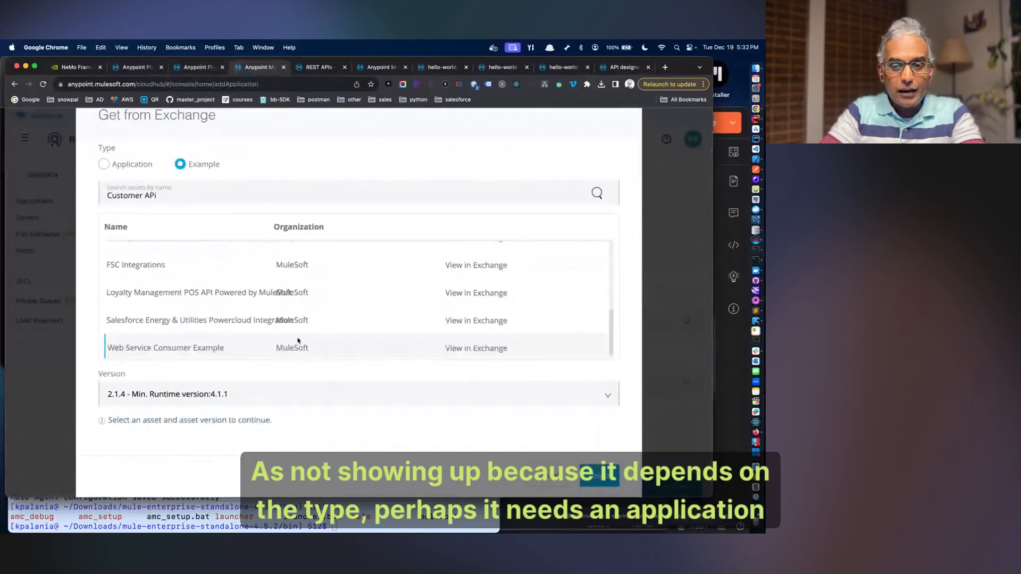
left_click(599, 475)
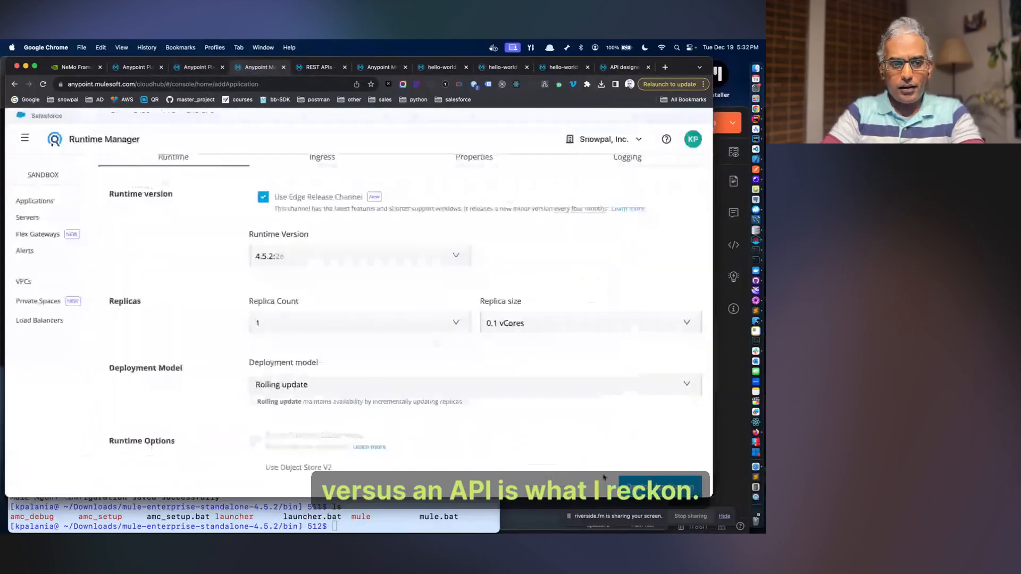
left_click(657, 490)
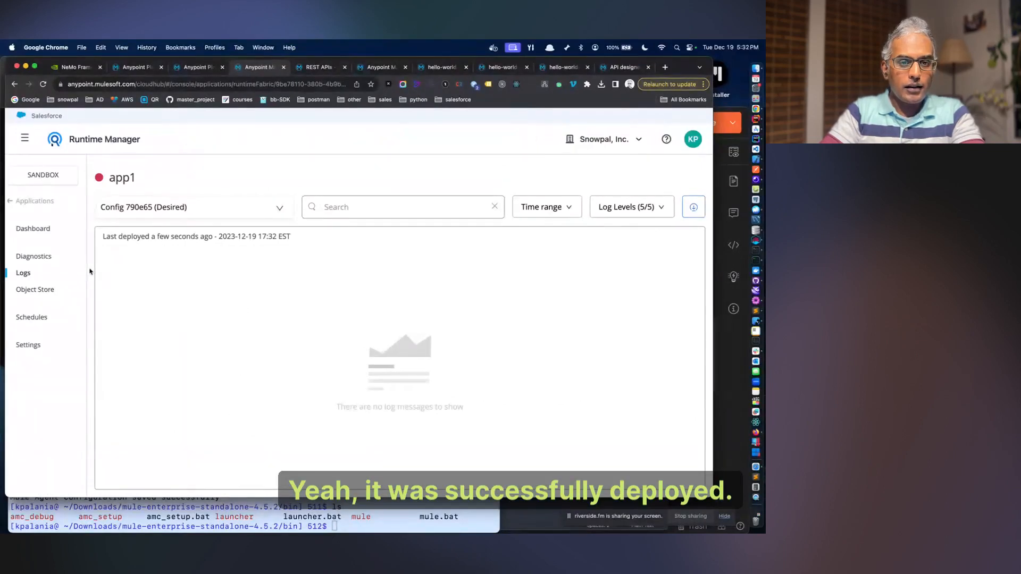
- Open the app1 dashboard, clear the flex-gateway session's output in Terminal and return to the browser
left_click(33, 229)
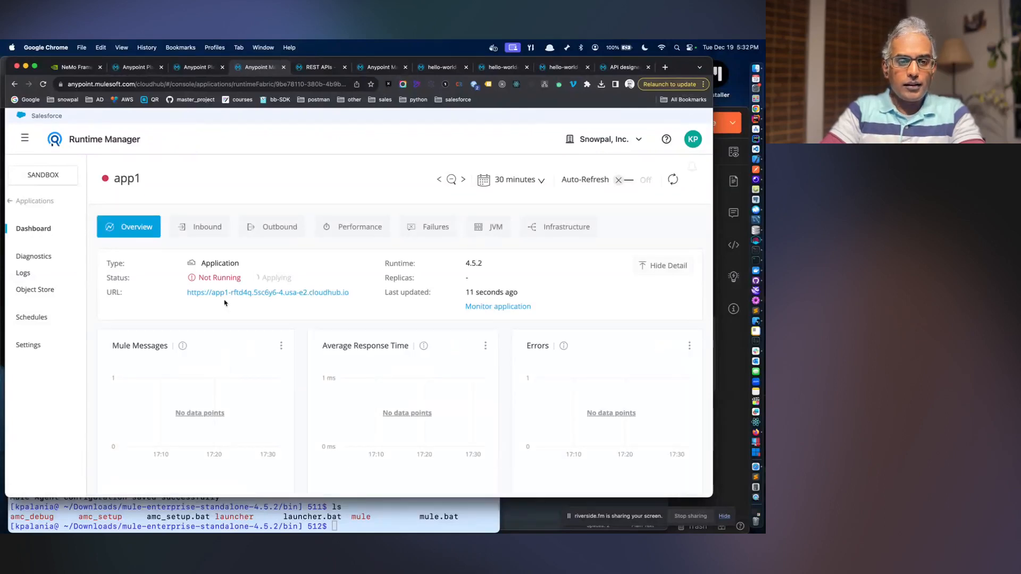
left_click(239, 514)
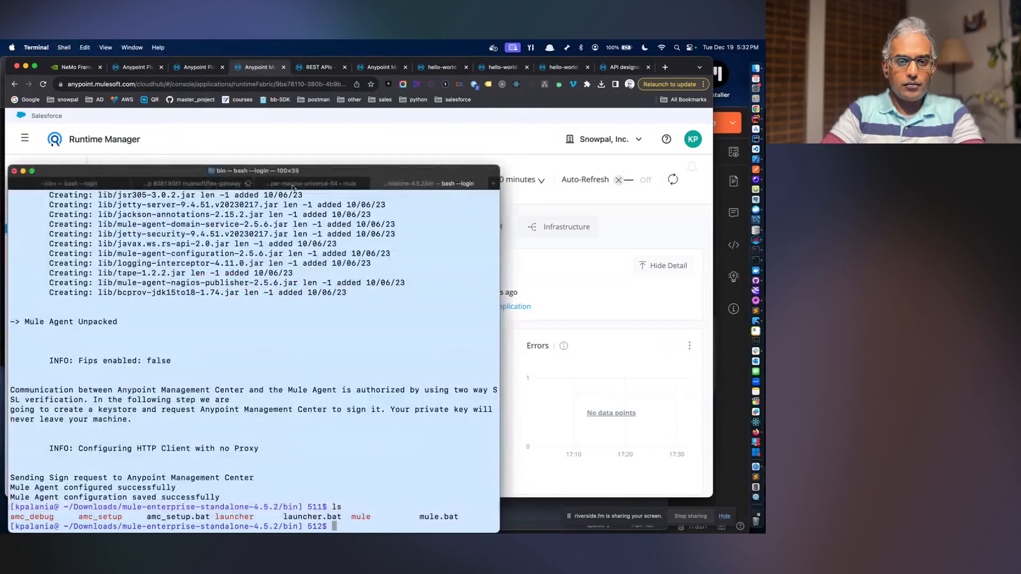
left_click(293, 185)
left_click(202, 185)
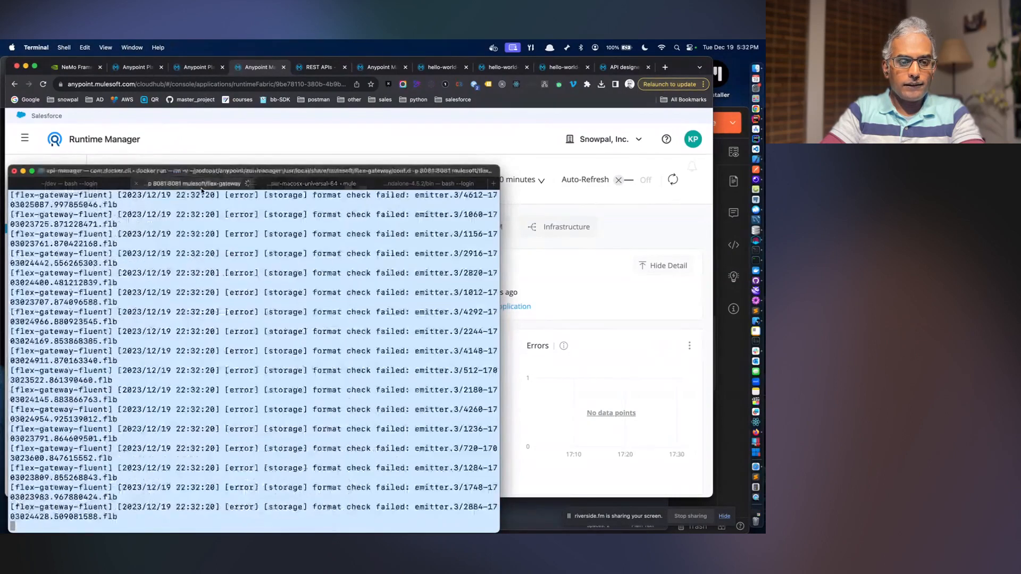
key("super+k")
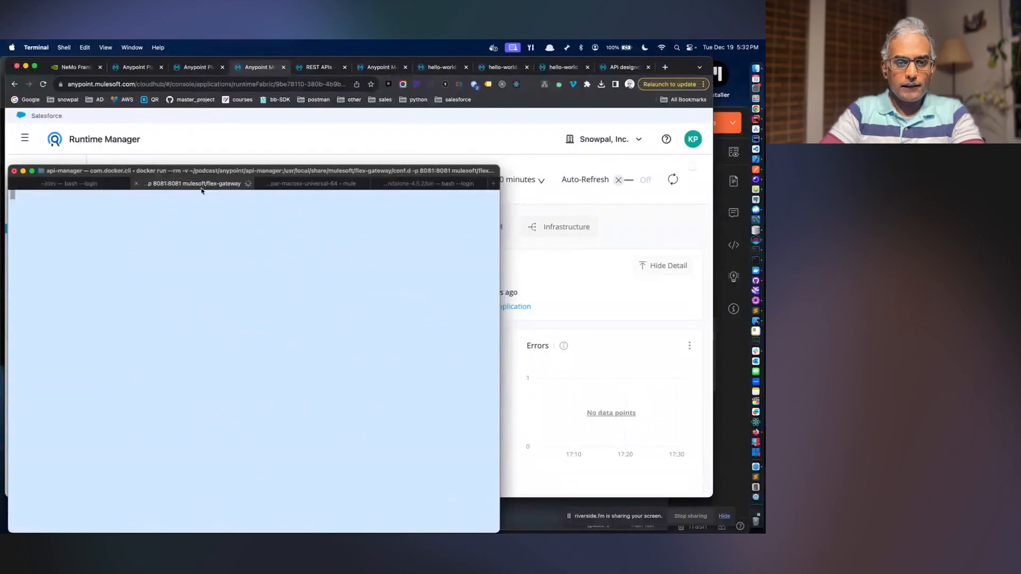
left_click(552, 244)
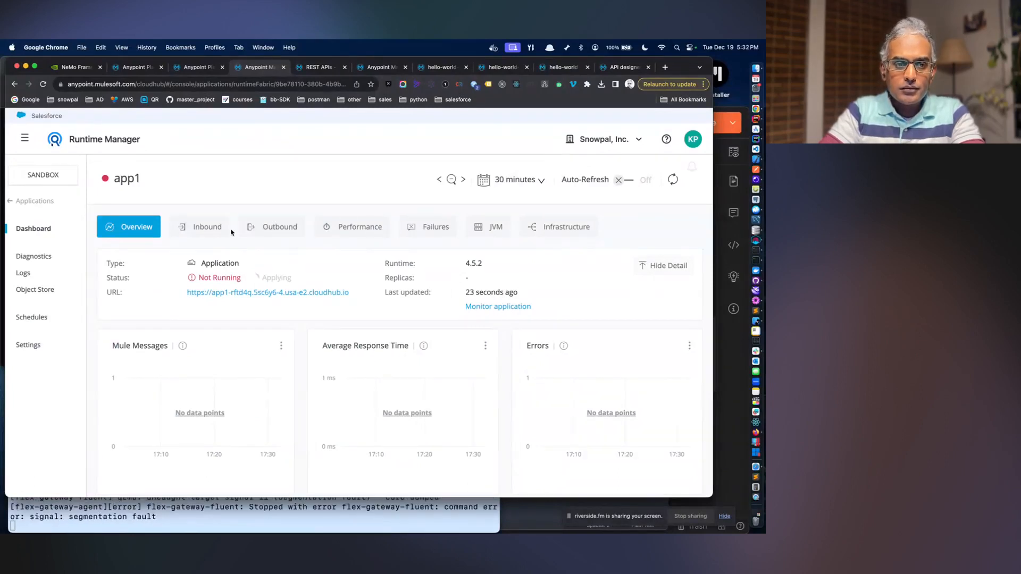
- Look through app1's Inbound, Outbound, Performance, Failures and Infrastructure metrics and return to the Overview
left_click(213, 229)
left_click(273, 227)
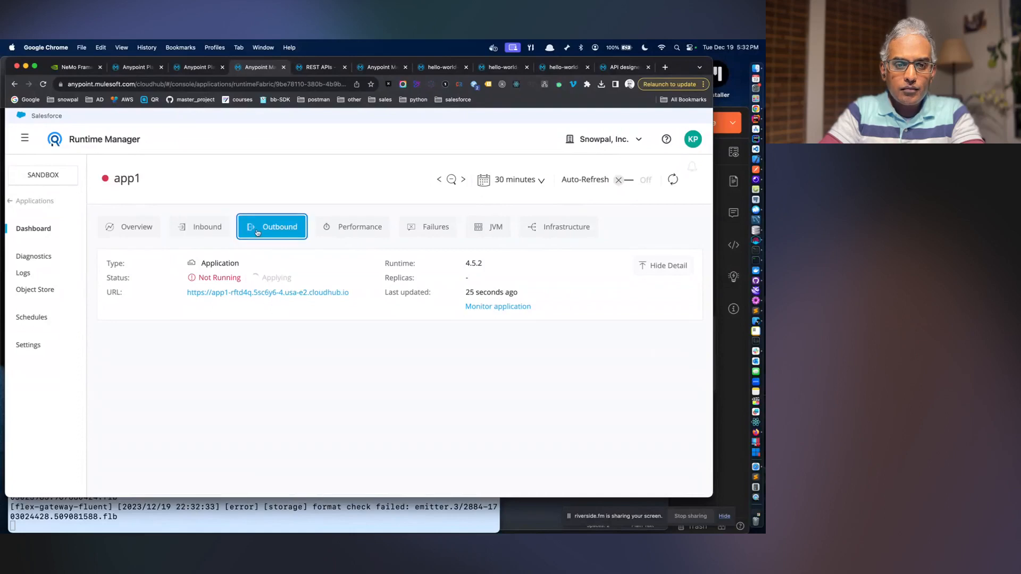
left_click(342, 233)
left_click(436, 233)
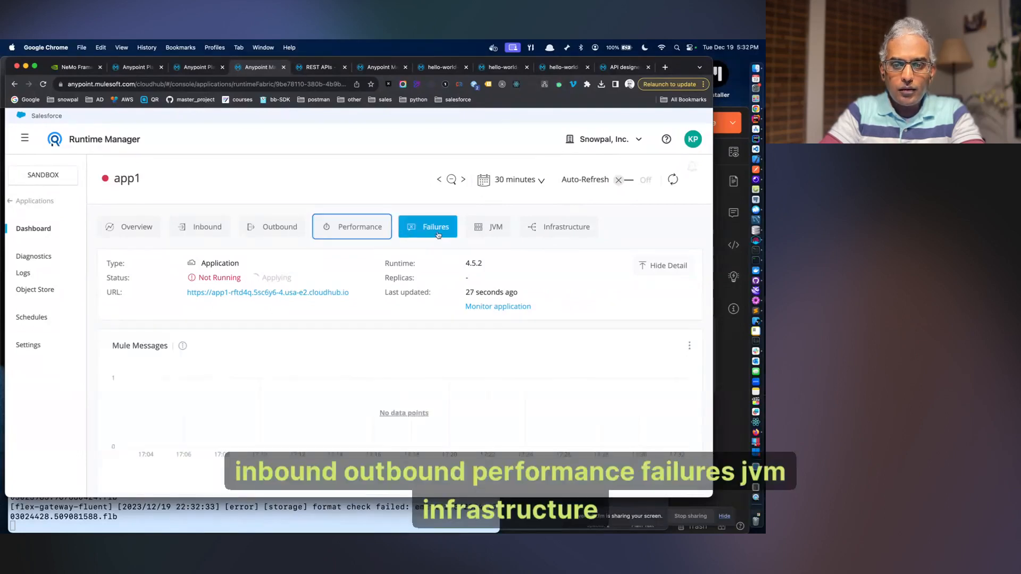
left_click(560, 234)
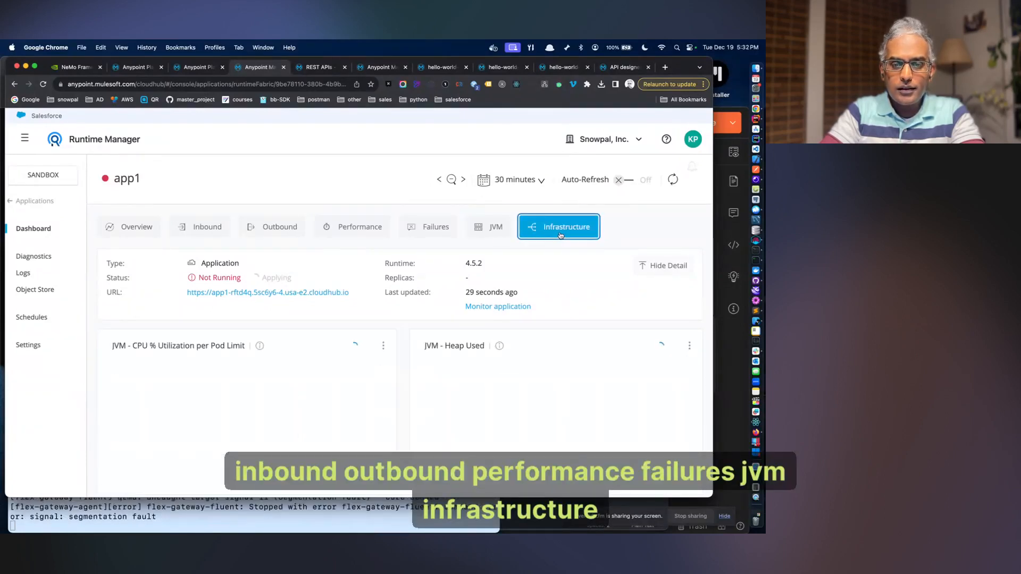
left_click(213, 234)
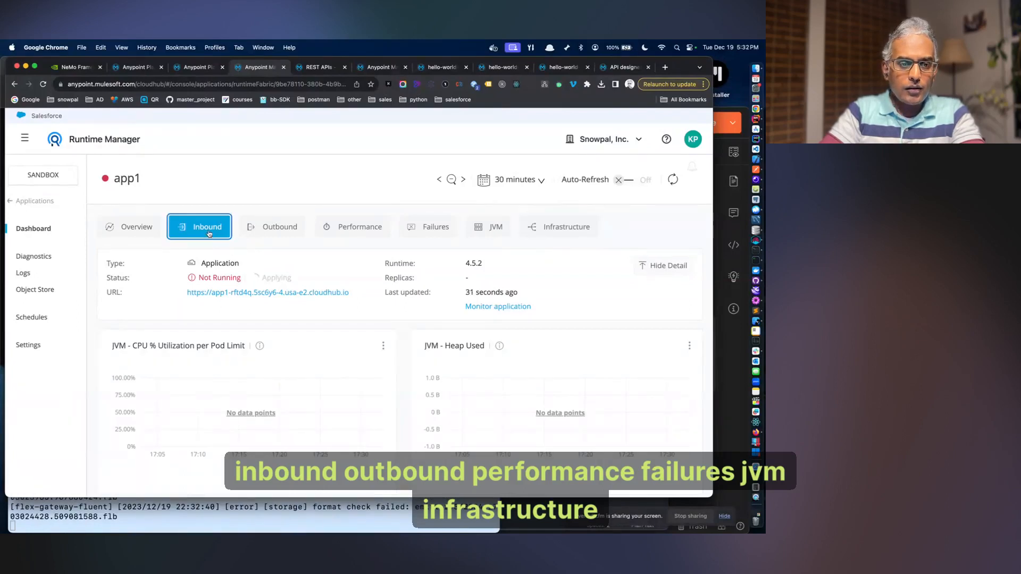
left_click(130, 227)
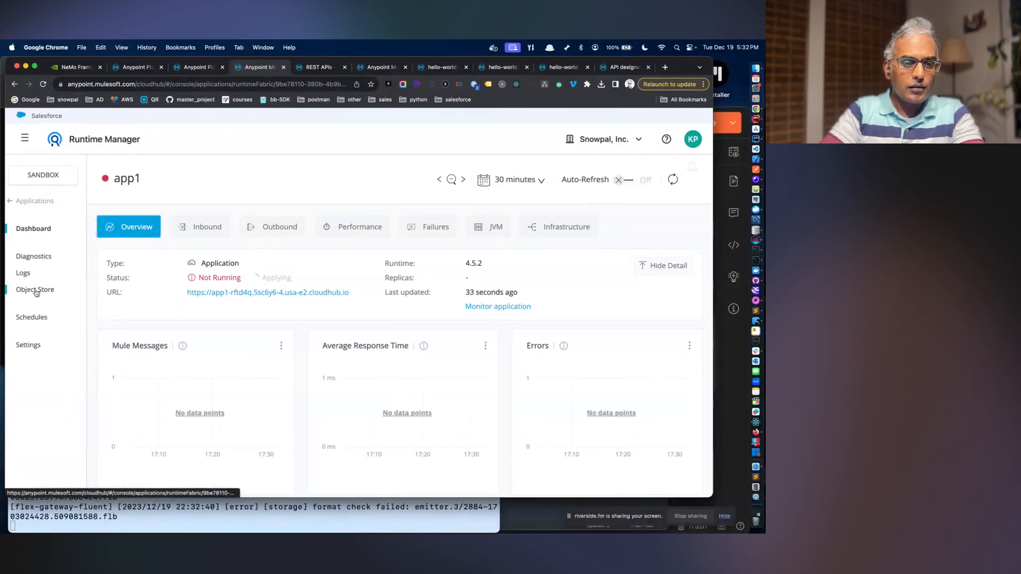
- Check app1's Object Store and Schedules pages, and return to its dashboard to review the status and overview charts
left_click(36, 291)
left_click(38, 318)
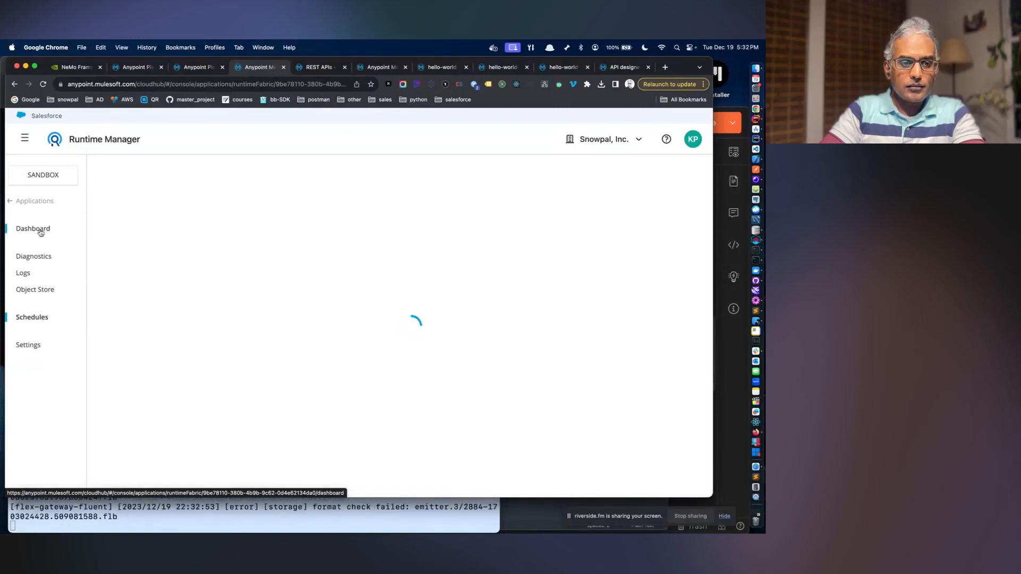
left_click(40, 232)
mouse_move(257, 280)
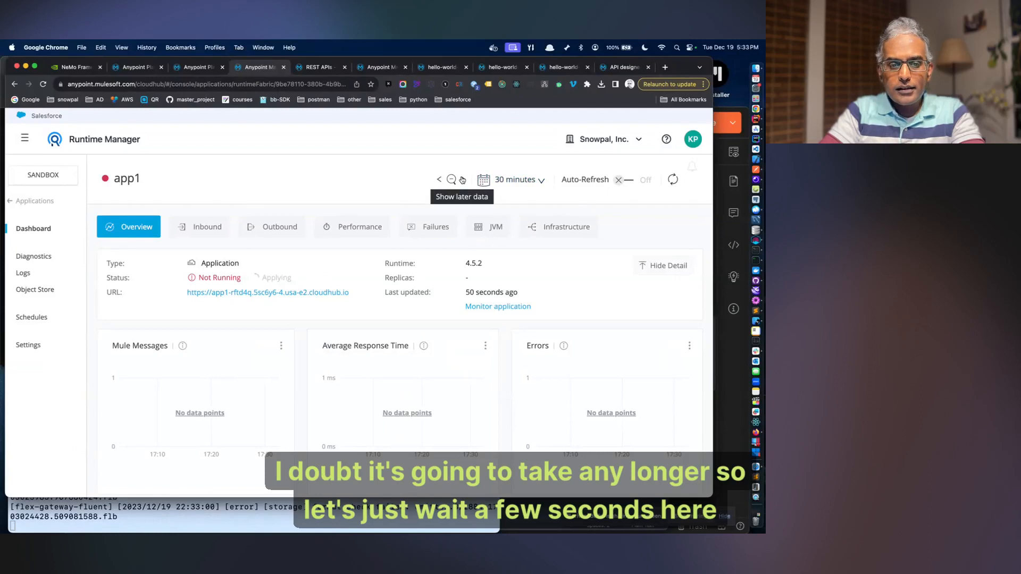
scroll(390, 335, "down", 3)
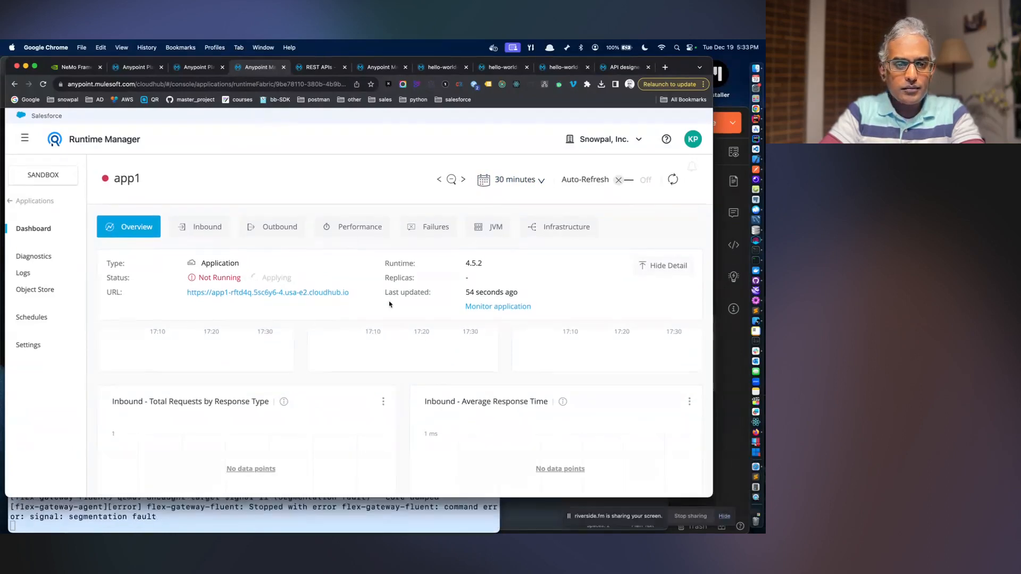
- Review the Sandbox applications, servers and Flex Gateways lists and return to the applications list to check app1's status
left_click(34, 201)
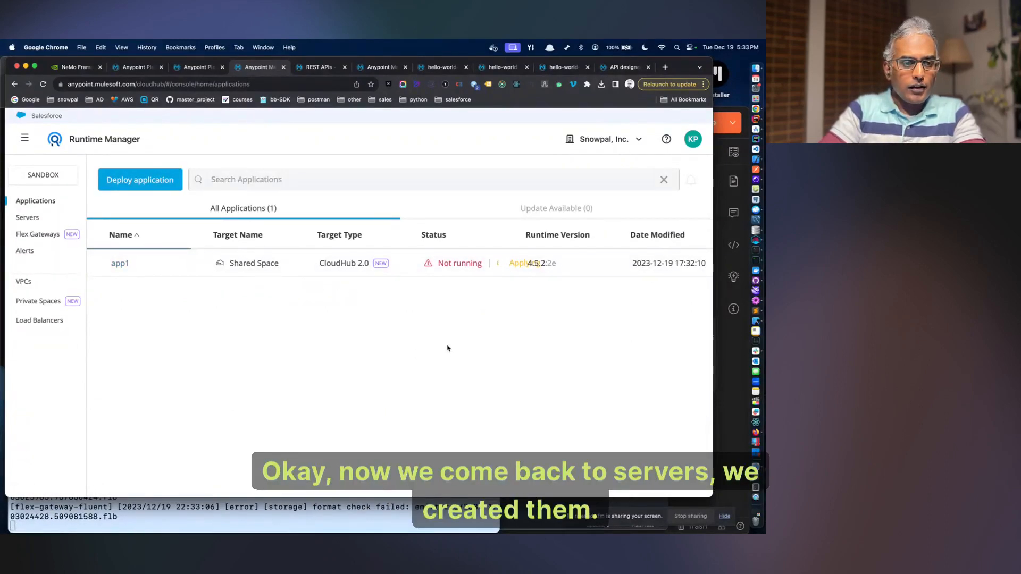
left_click(27, 218)
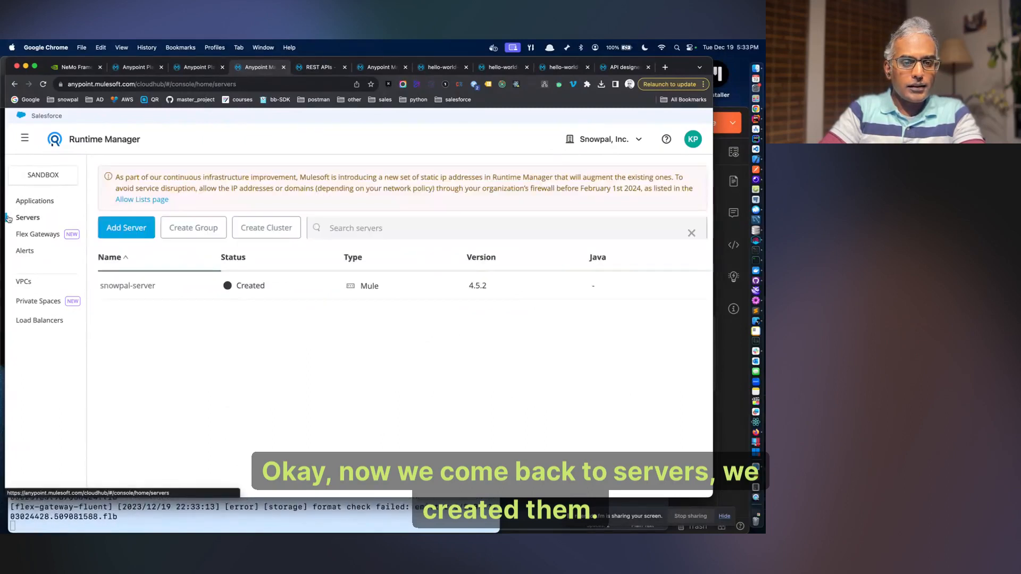
left_click(38, 235)
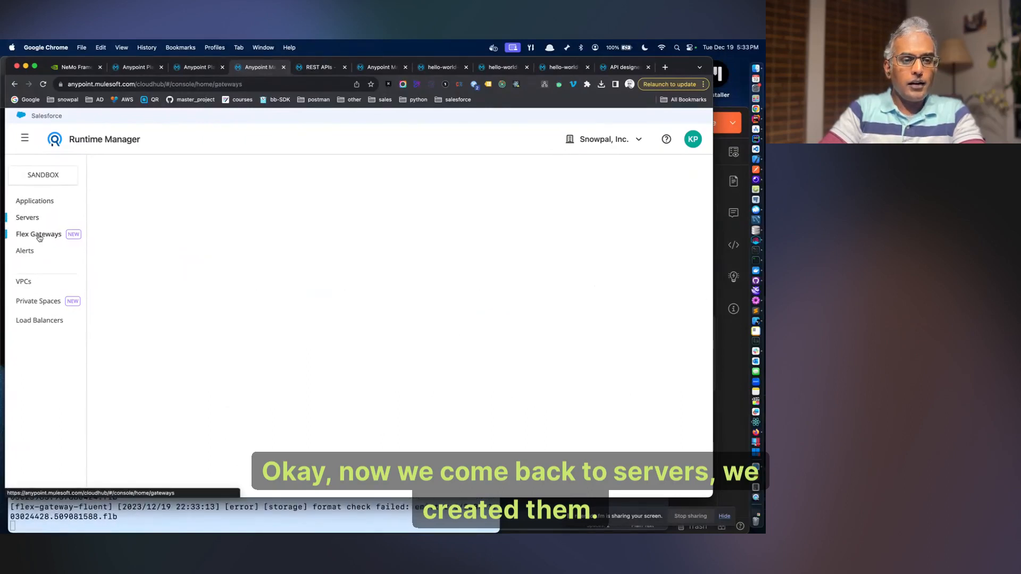
left_click(33, 218)
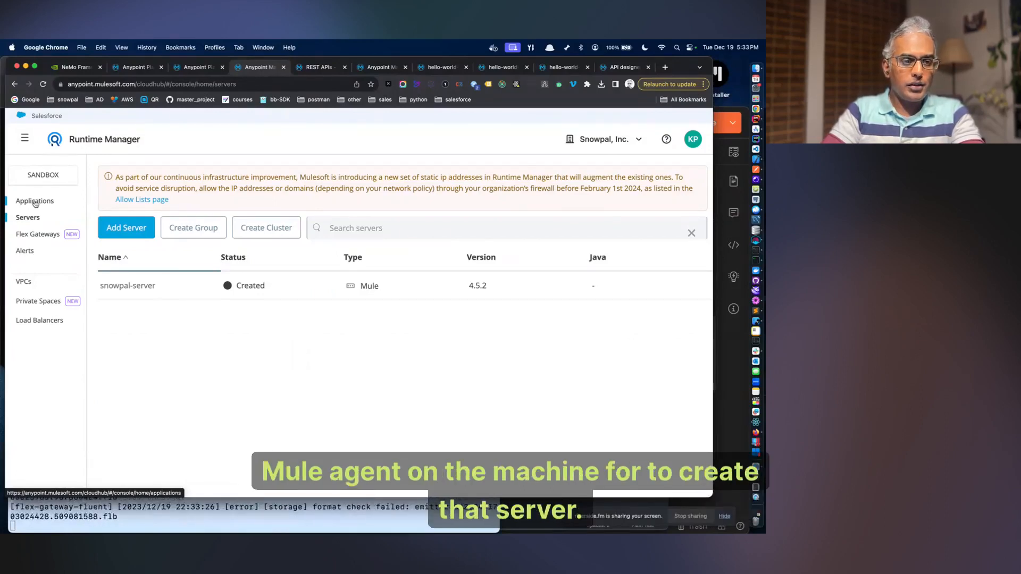
left_click(35, 202)
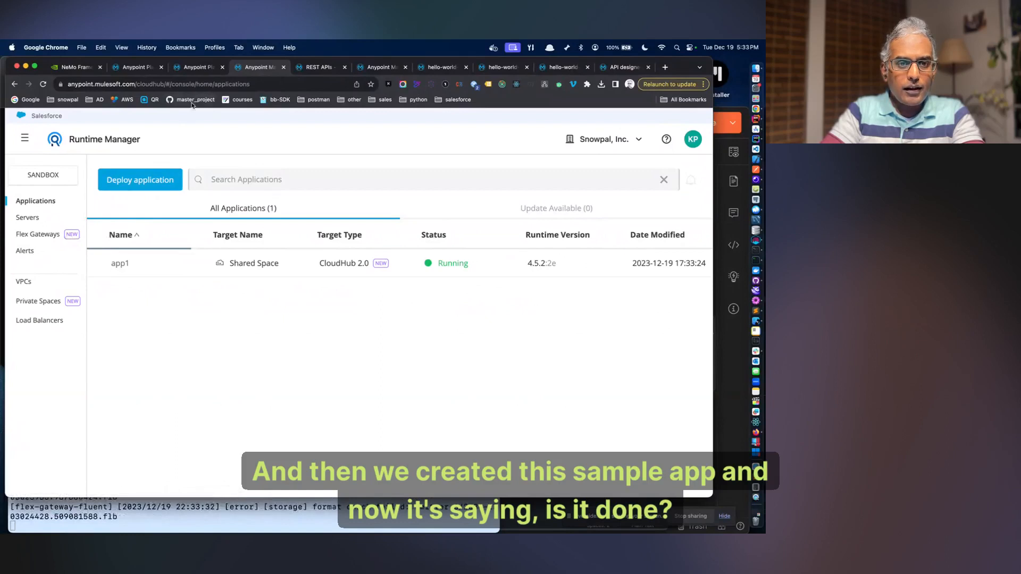
- Open app1's management page from the applications list, visit its public endpoint and close the endpoint page
left_click(195, 68)
left_click(269, 69)
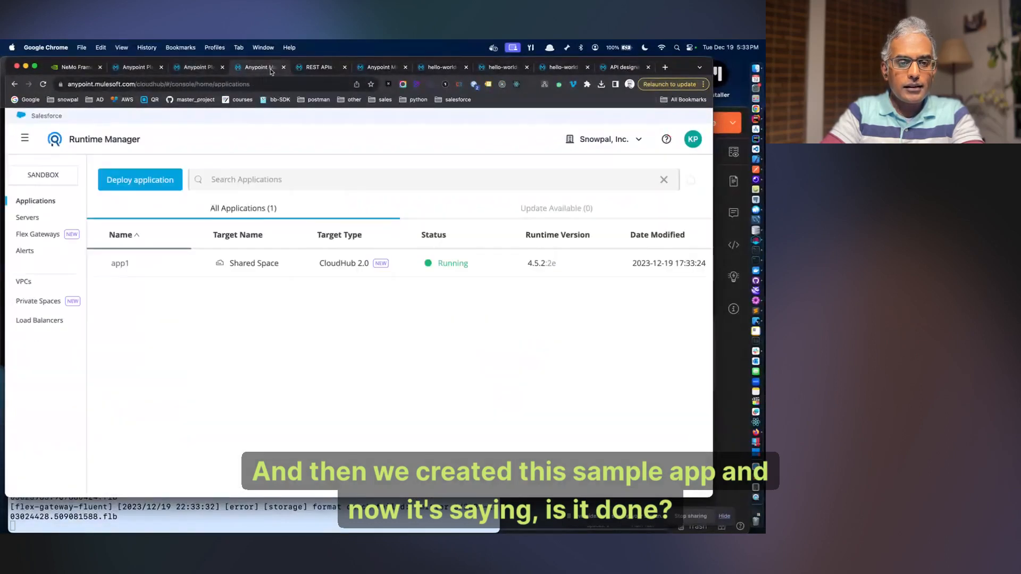
left_click(264, 263)
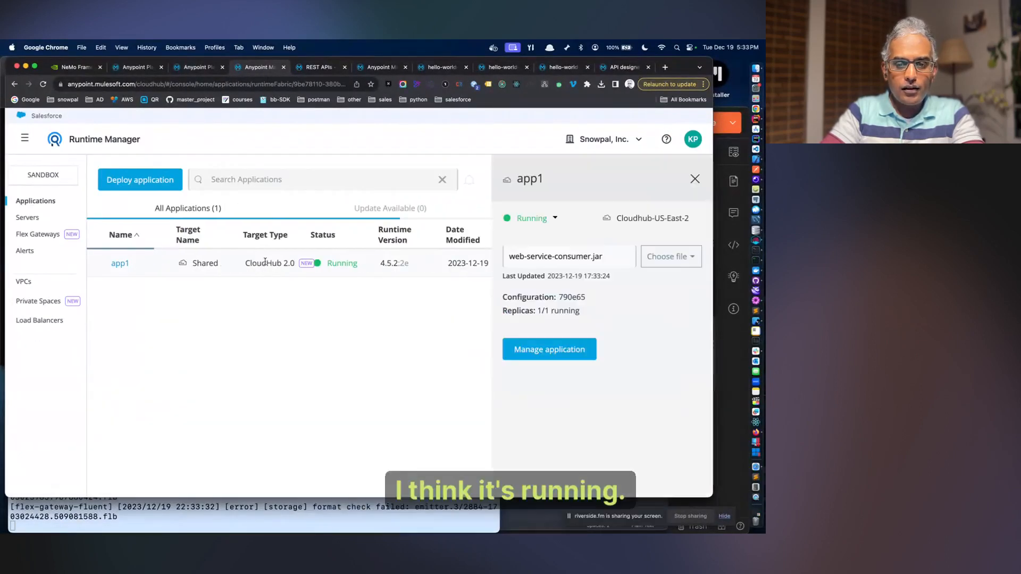
left_click(536, 354)
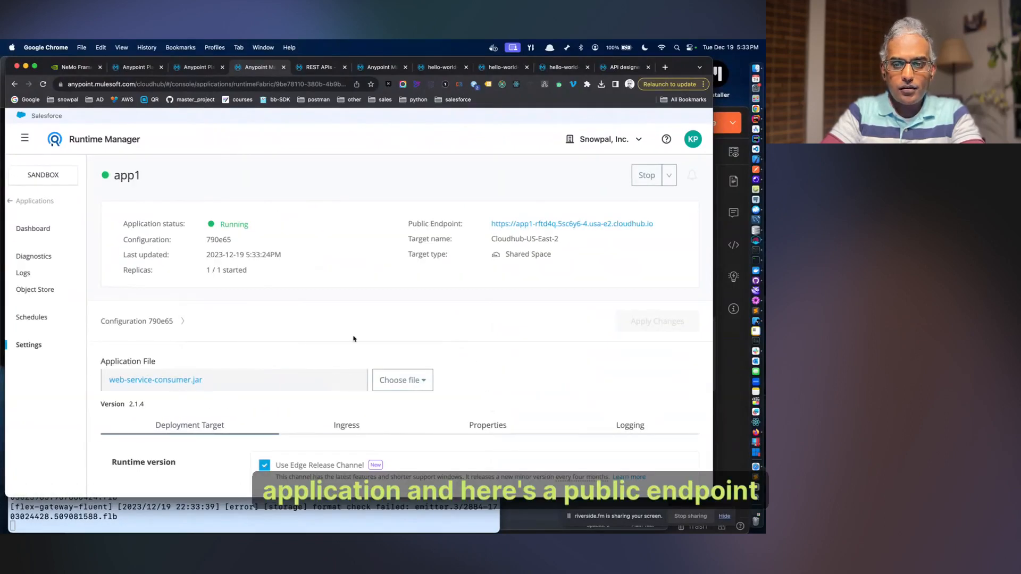
left_click(597, 224)
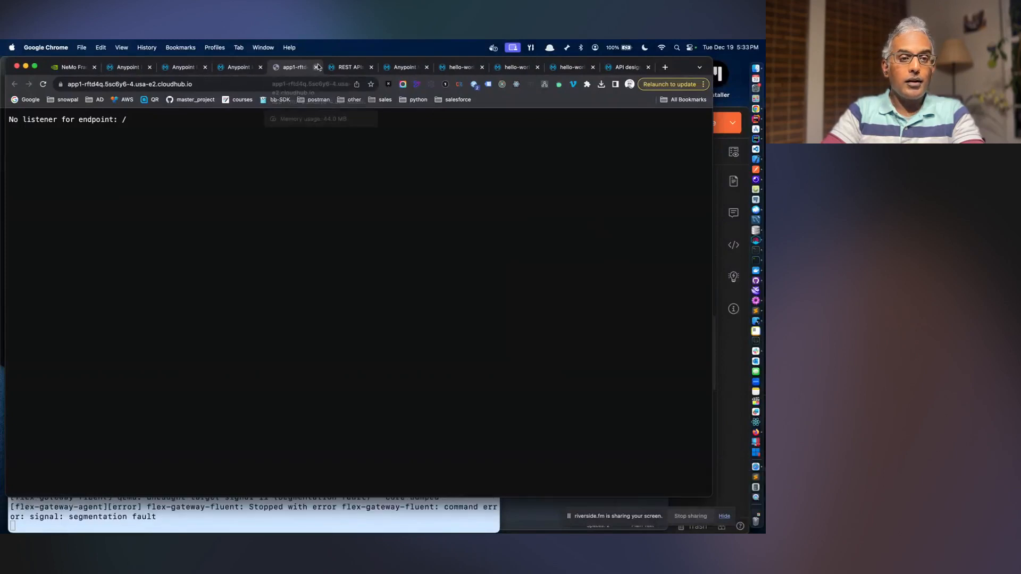
left_click(317, 67)
- Examine app1's deployment target settings and read its log messages
scroll(579, 280, "down", 3)
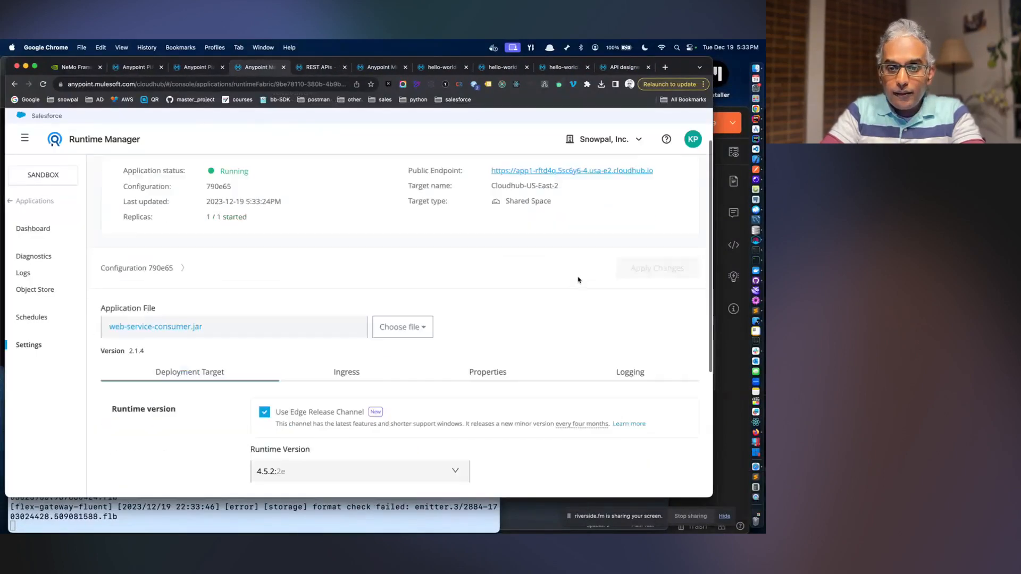
scroll(578, 281, "down", 3)
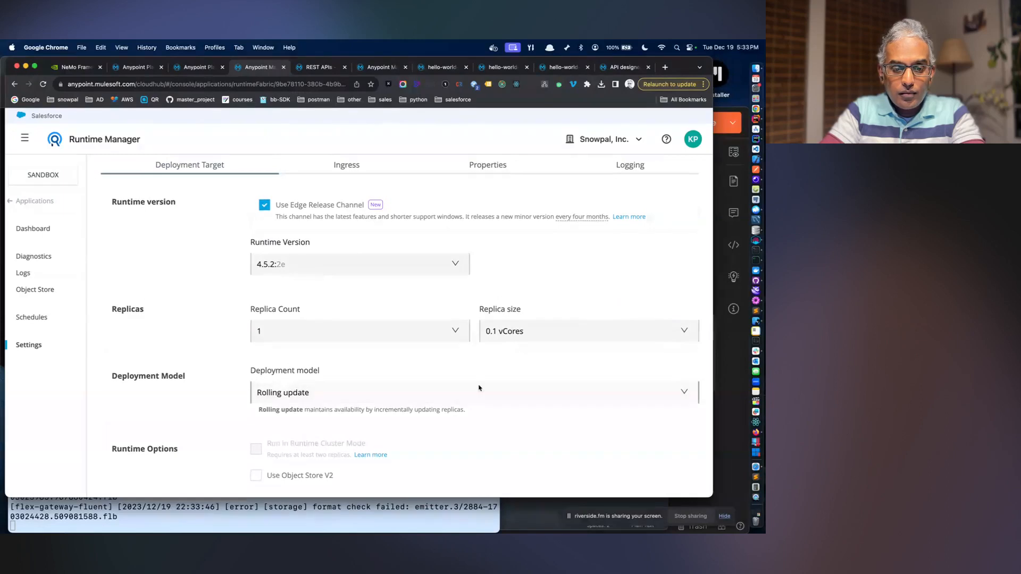
scroll(479, 388, "up", 5)
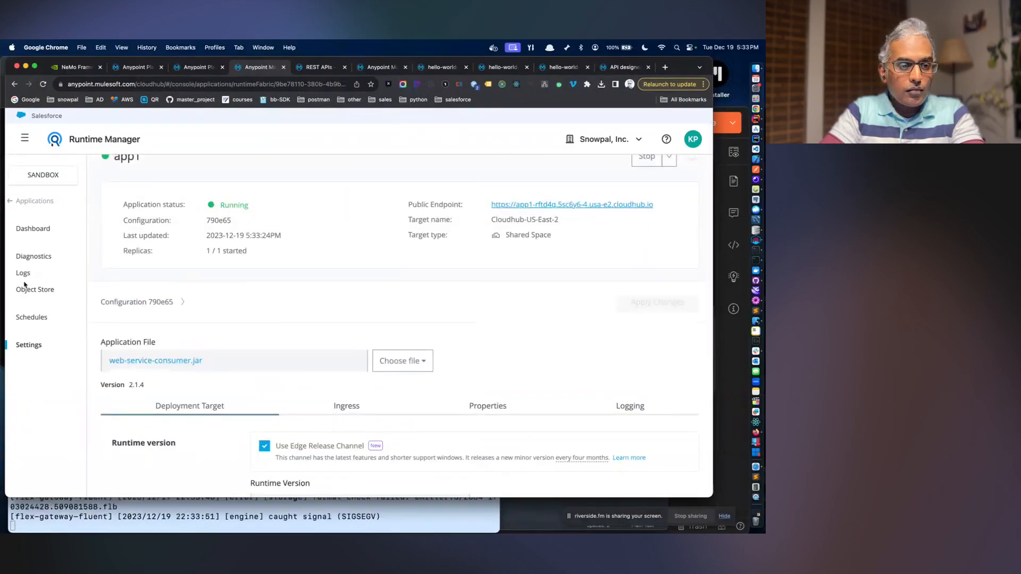
left_click(24, 273)
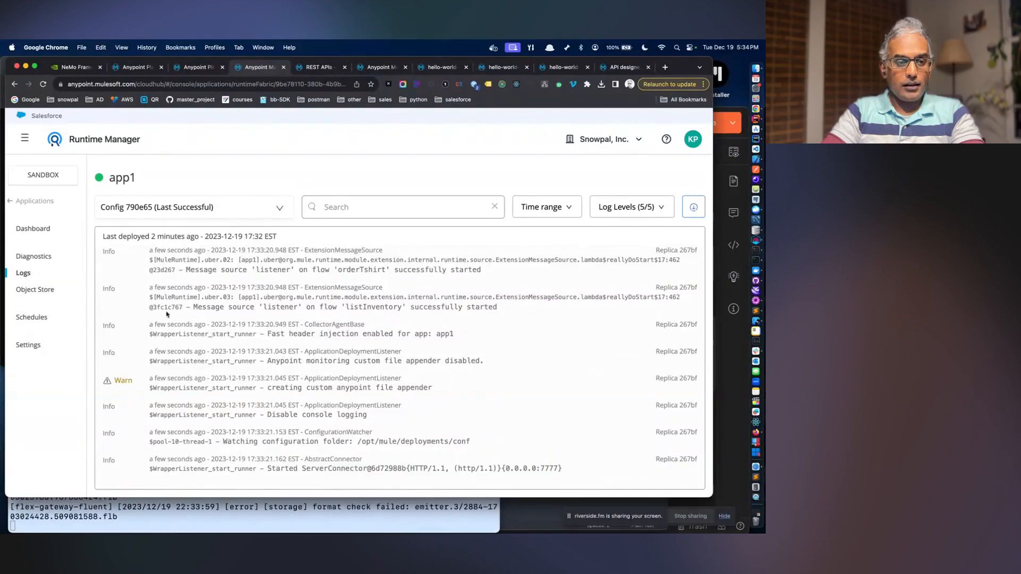
- Visit the application URL from app1's dashboard, close the page and show the Inbound metrics
left_click(52, 233)
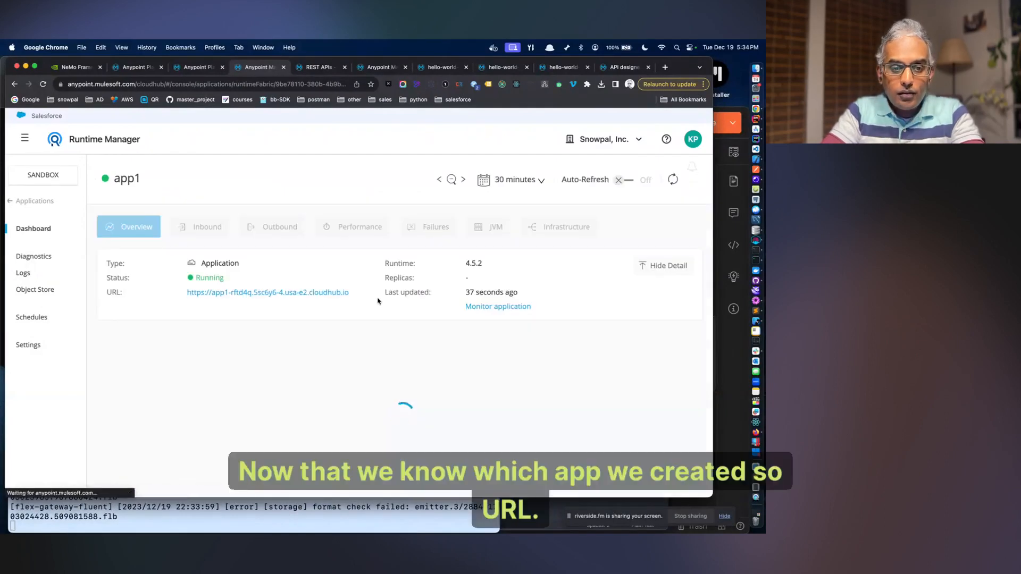
left_click(336, 293)
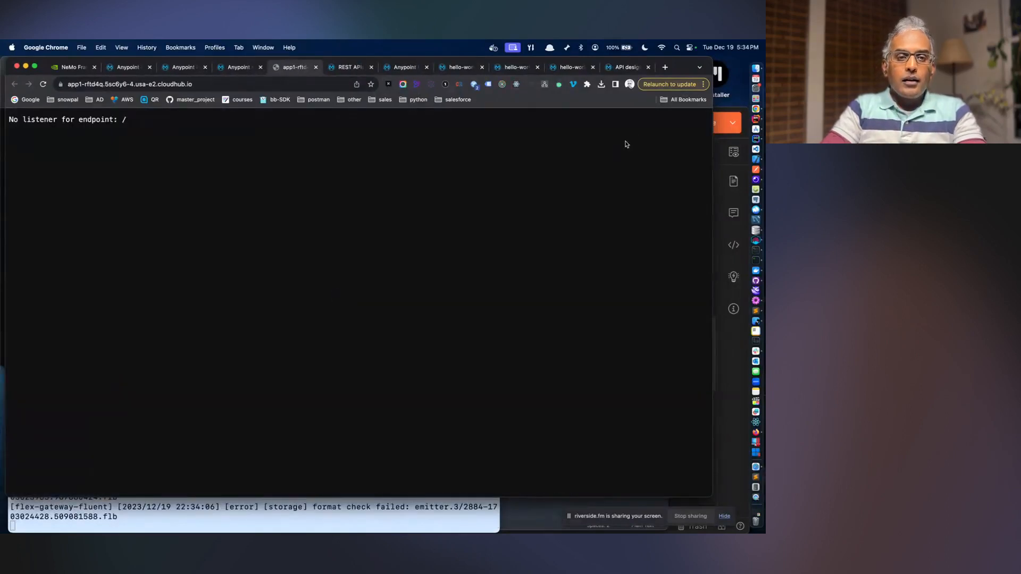
left_click(316, 68)
left_click(207, 227)
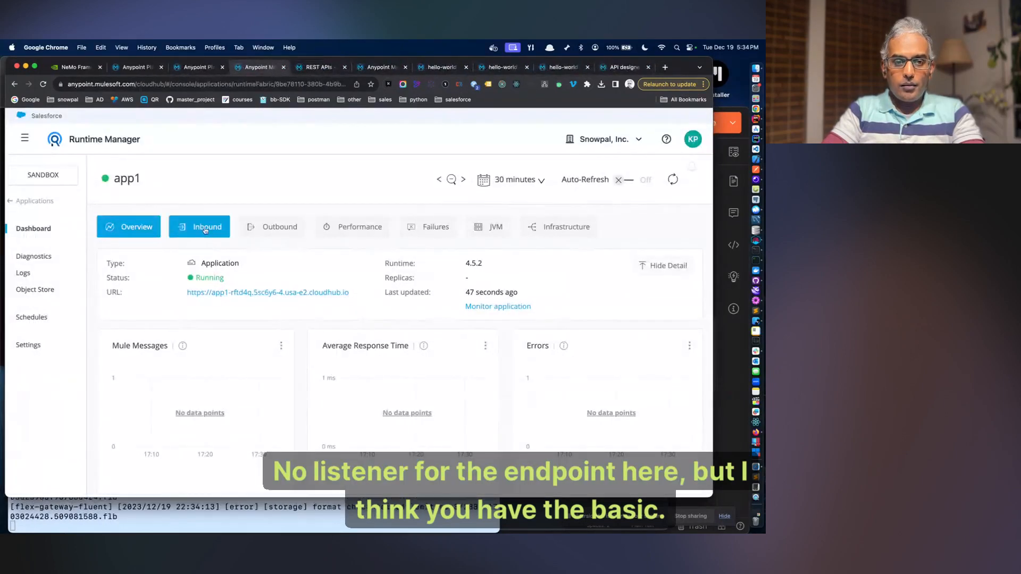
- Review app1's Outbound, Performance, JVM and Infrastructure metrics on its dashboard
left_click(275, 237)
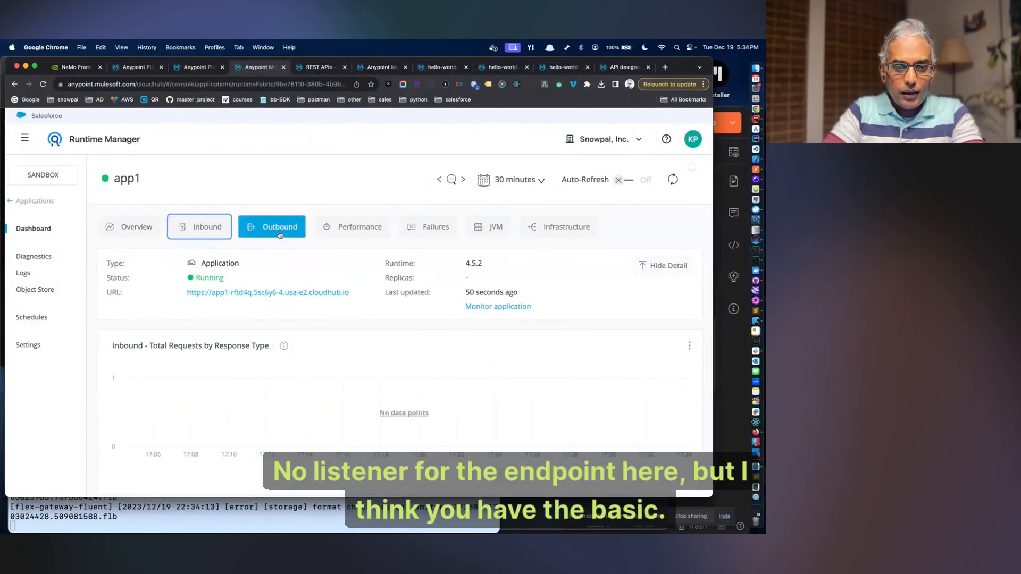
left_click(358, 229)
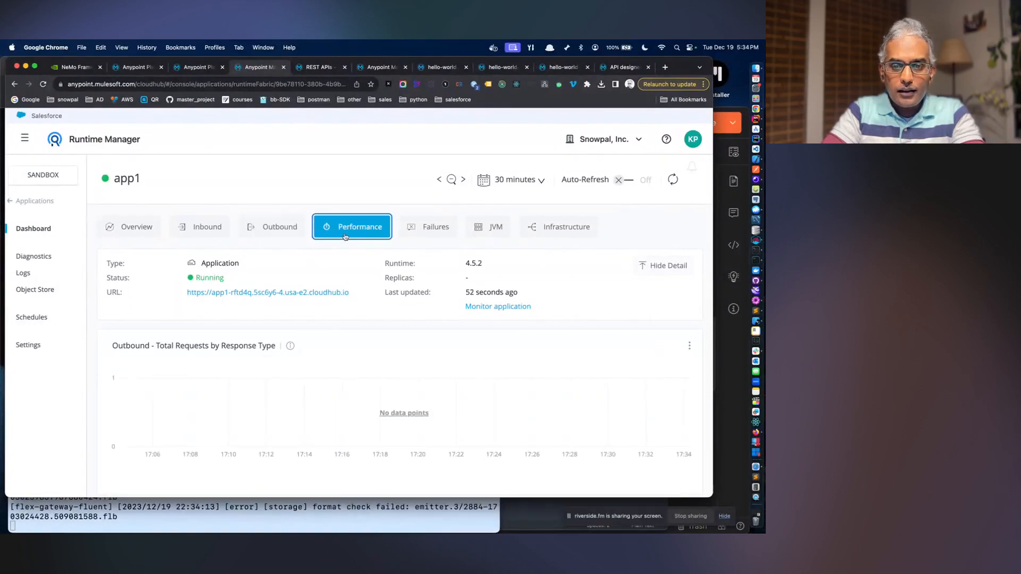
left_click(485, 237)
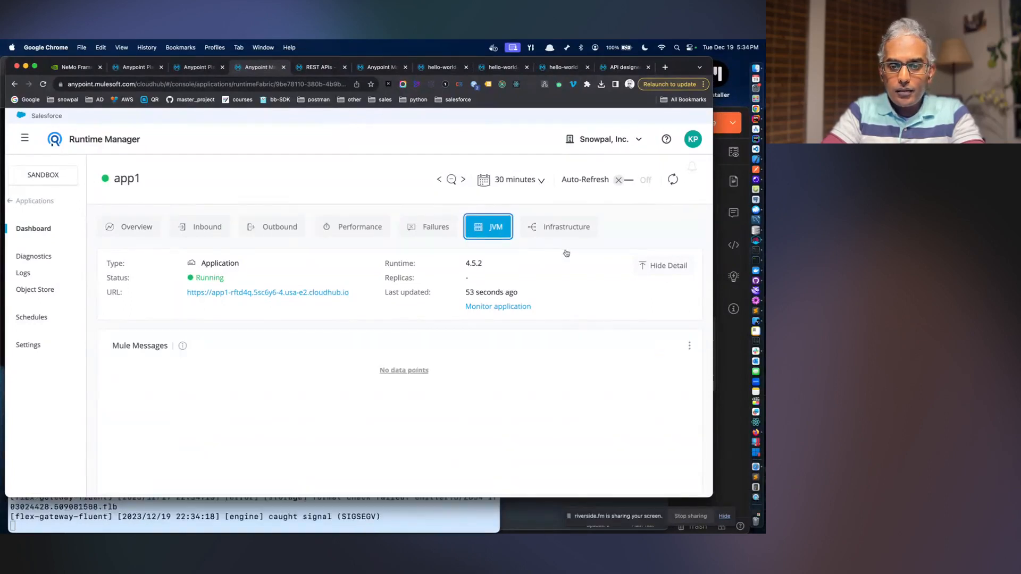
left_click(579, 227)
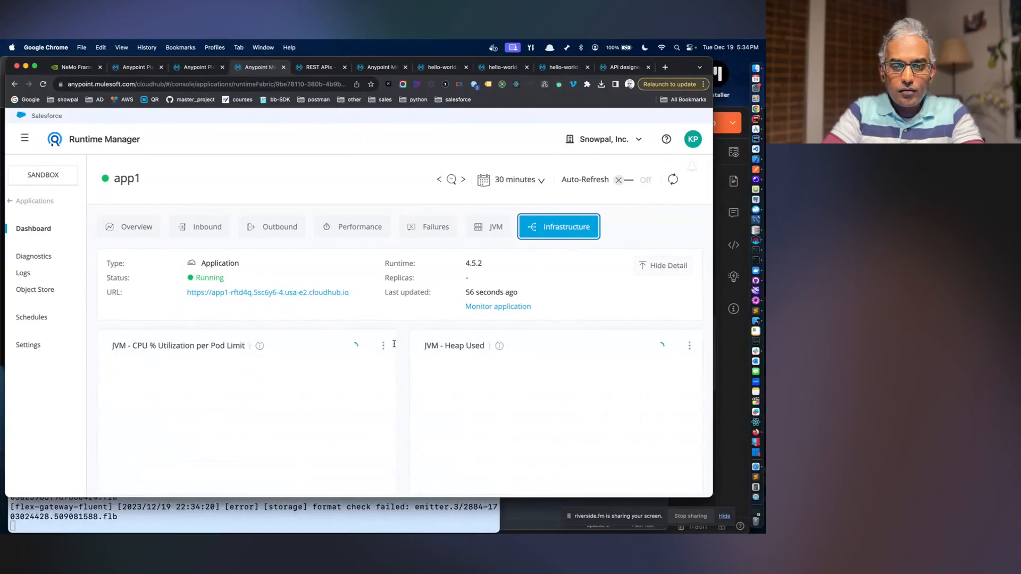
- Close the Exchange REST API listing, review the Flex Gateway setup instructions and return to the gateways list
left_click(326, 68)
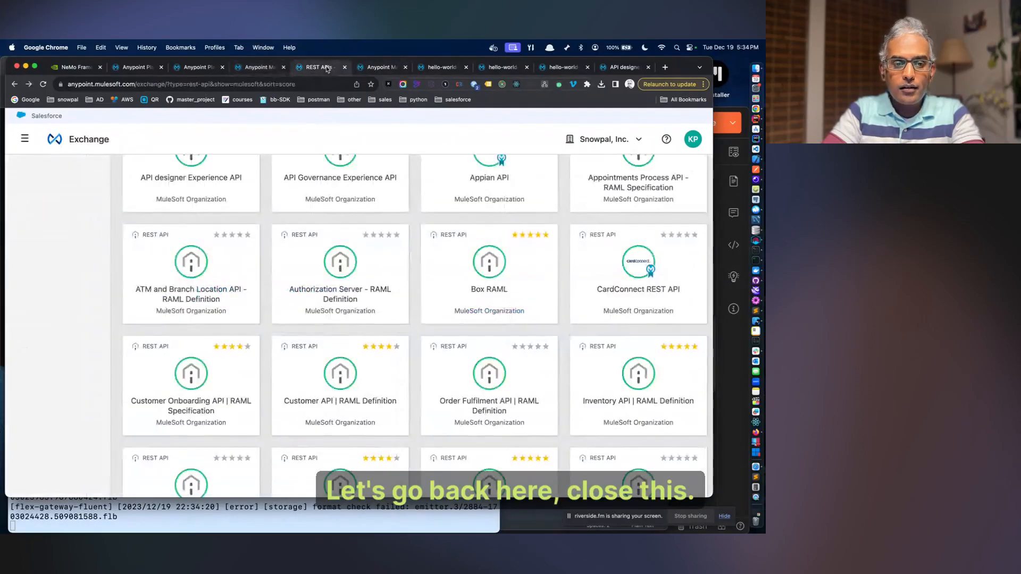
left_click(345, 67)
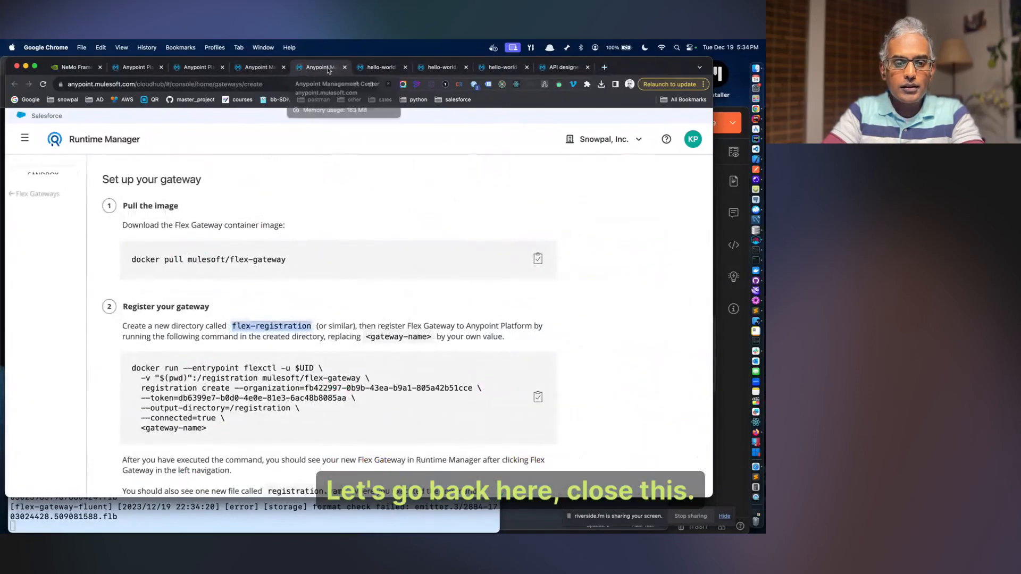
scroll(317, 218, "down", 5)
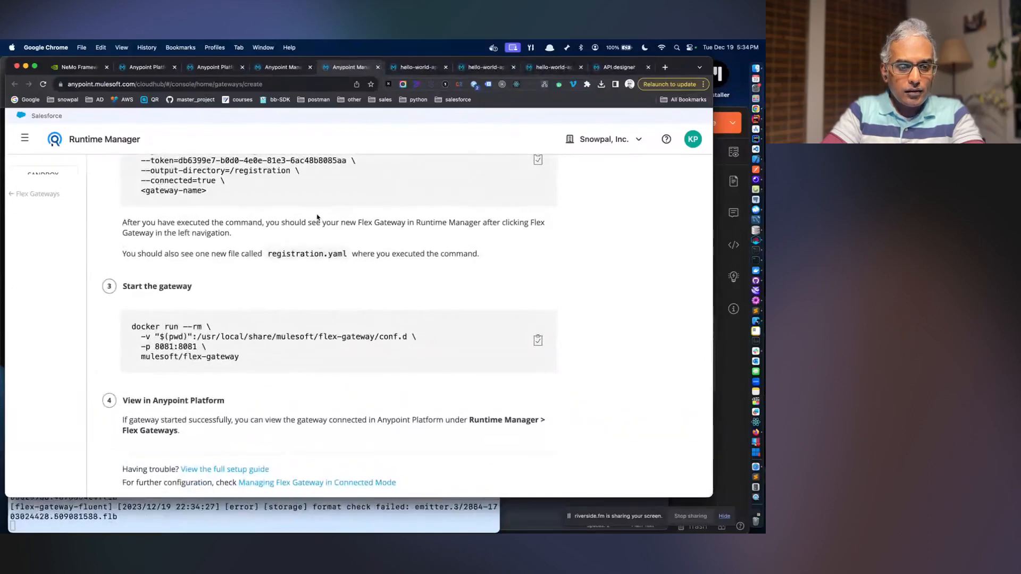
scroll(317, 217, "up", 10)
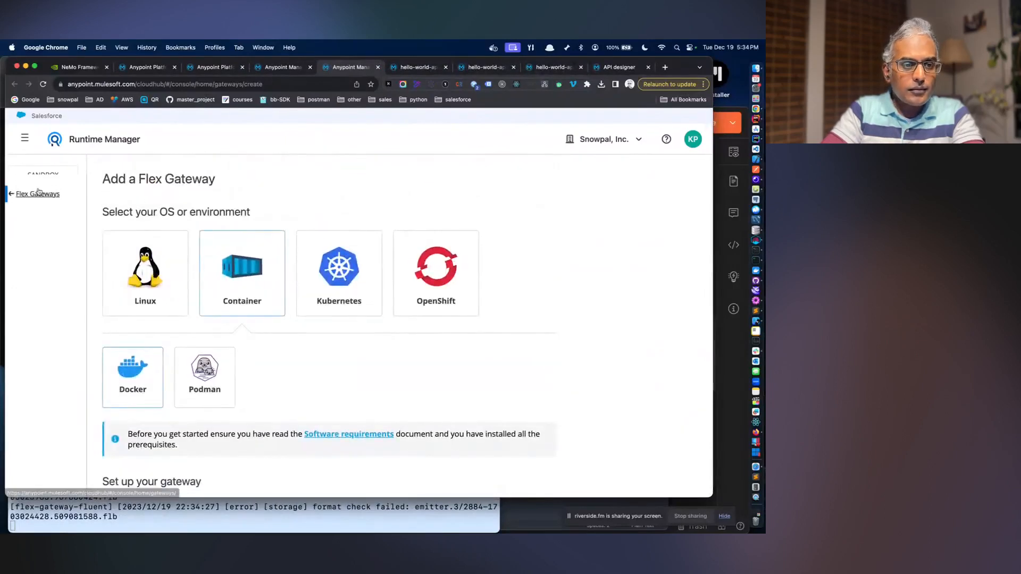
left_click(44, 173)
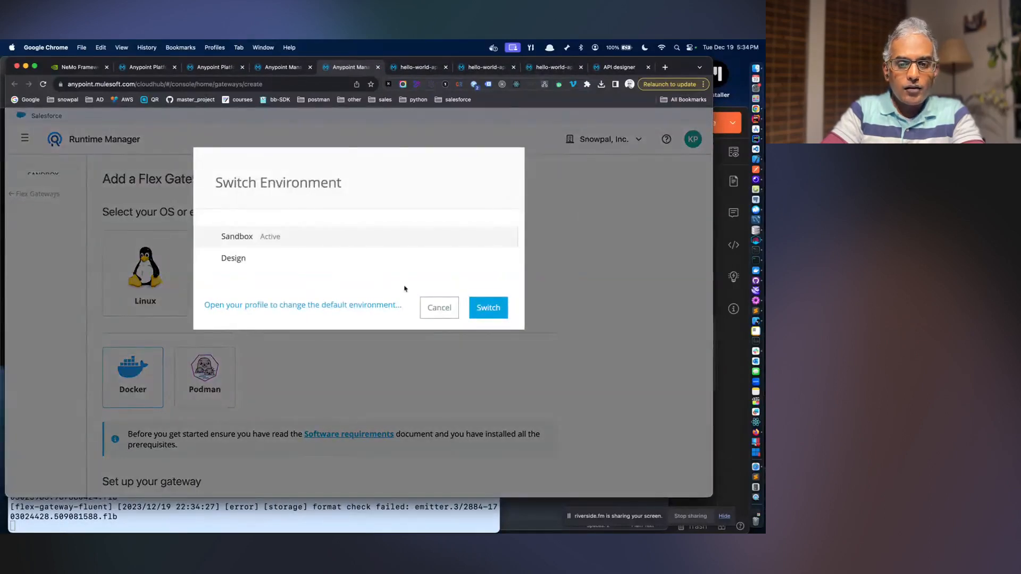
left_click(439, 308)
left_click(46, 194)
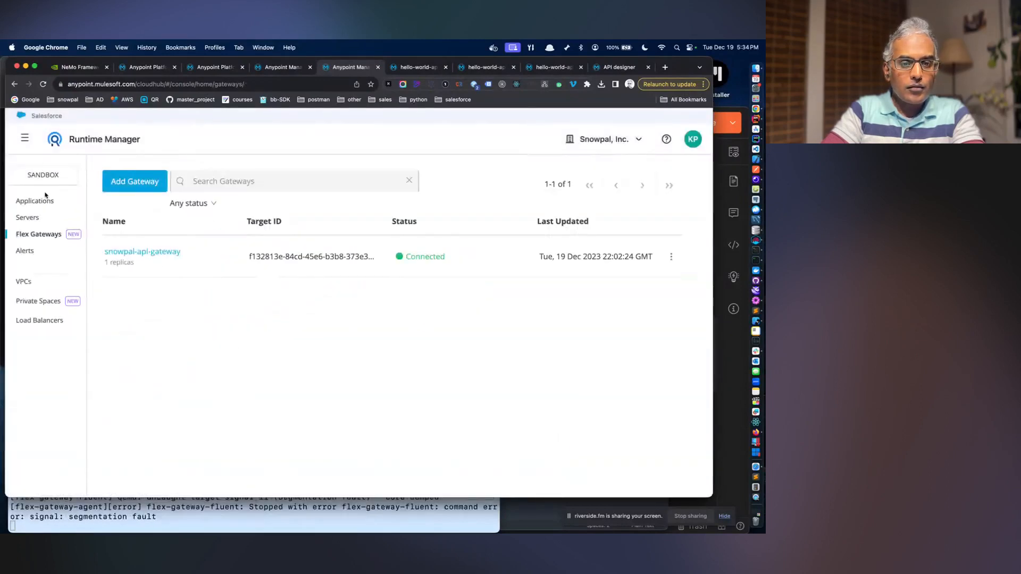
- Close the Flex Gateways page and two of the three open hello-world-api pages
left_click(378, 67)
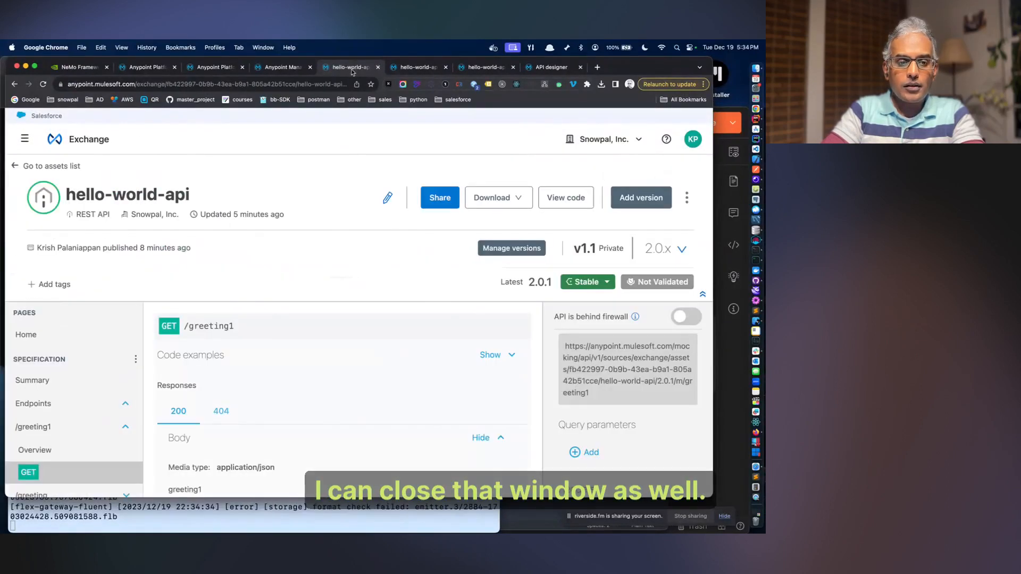
left_click(407, 73)
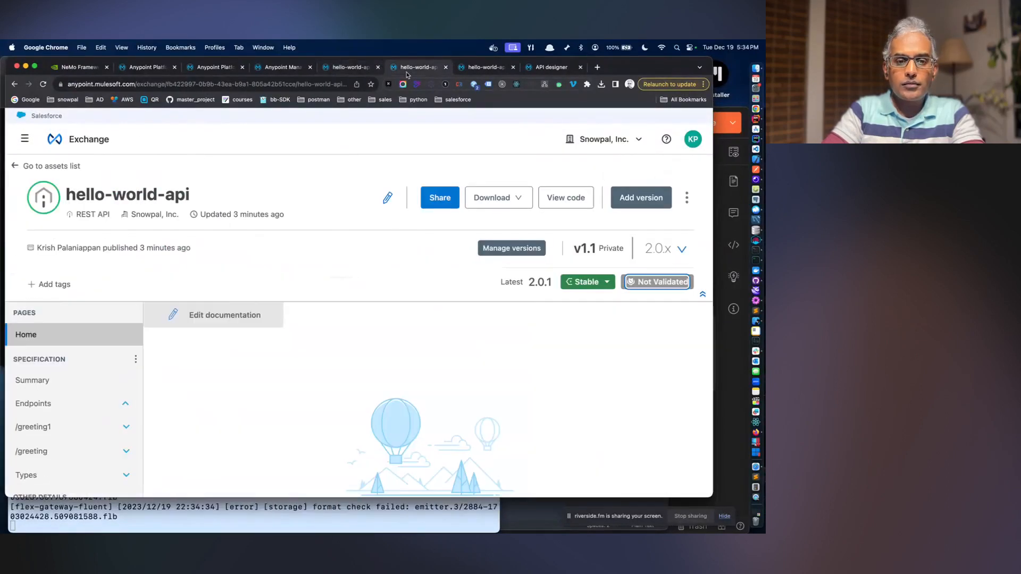
left_click(445, 67)
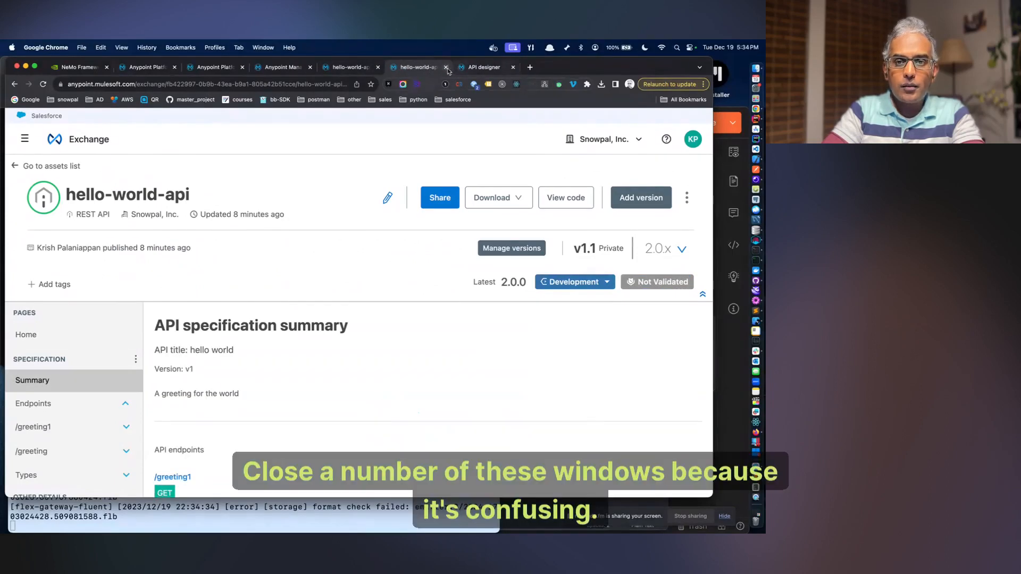
left_click(447, 68)
- Review API Manager's Sandbox environment, API Groups and Automated Policies, starting from hello-world-api's summary and returning to API Administration
left_click(213, 67)
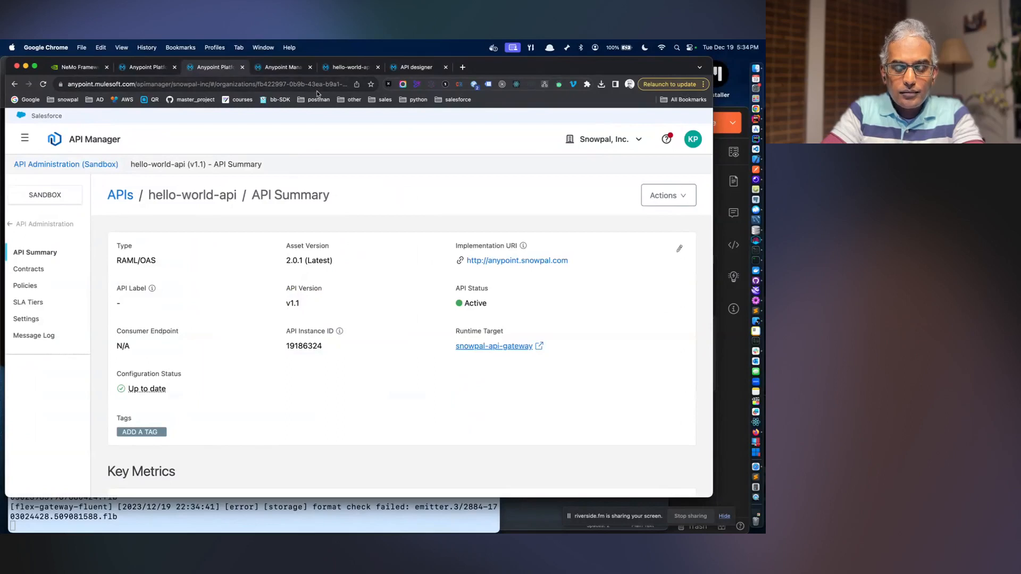
key("super+r")
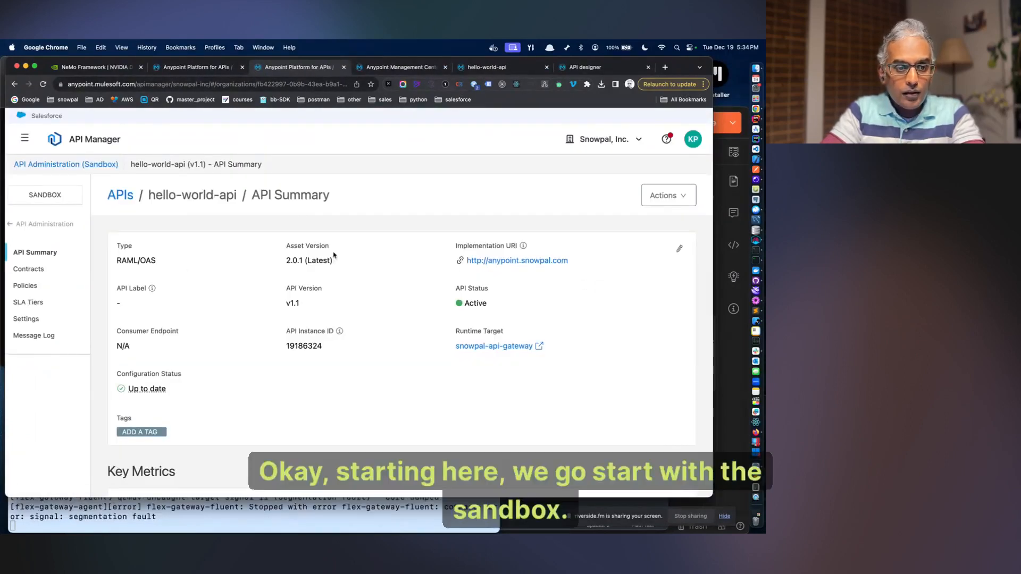
left_click(38, 200)
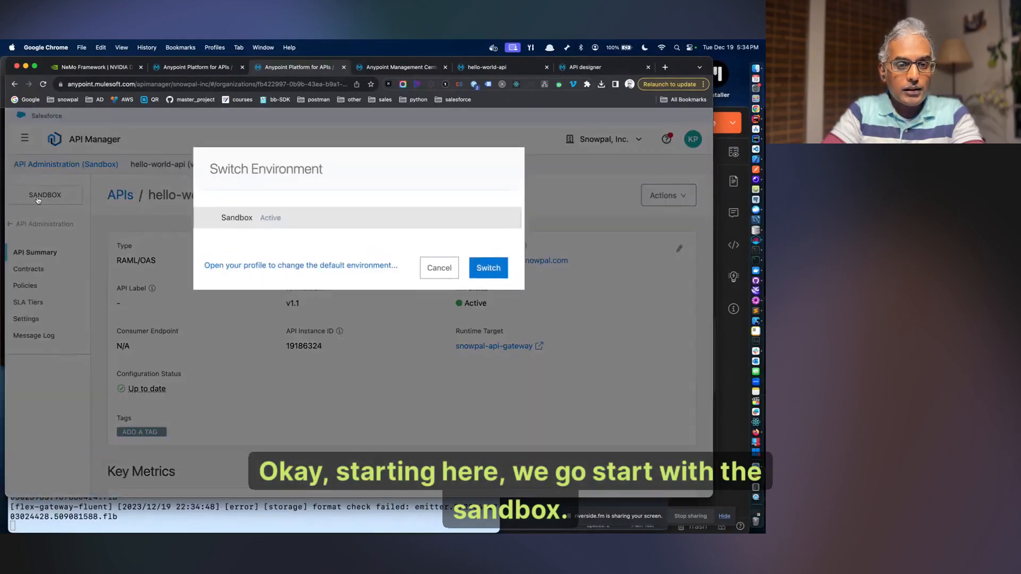
left_click(439, 267)
left_click(11, 224)
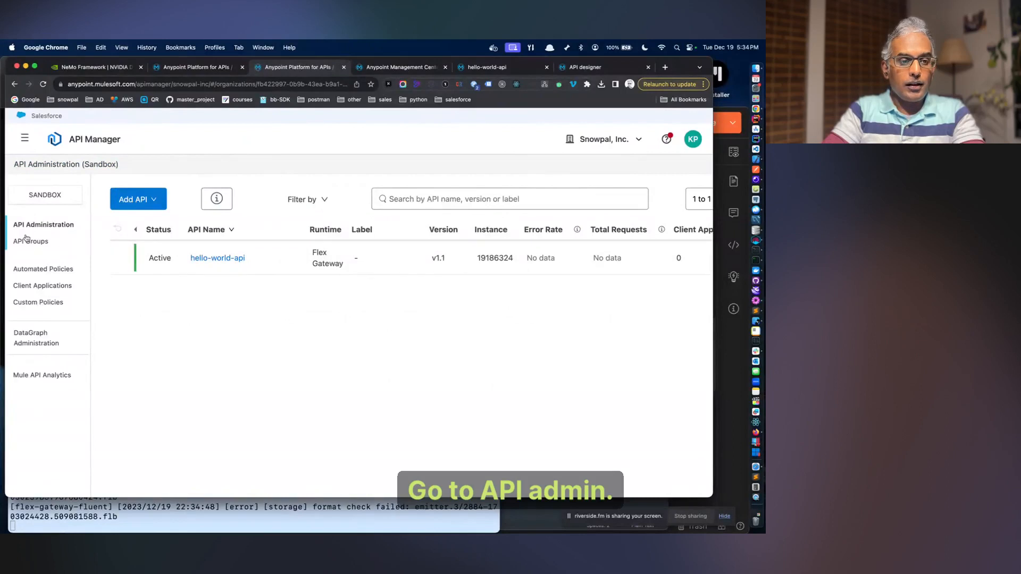
left_click(27, 240)
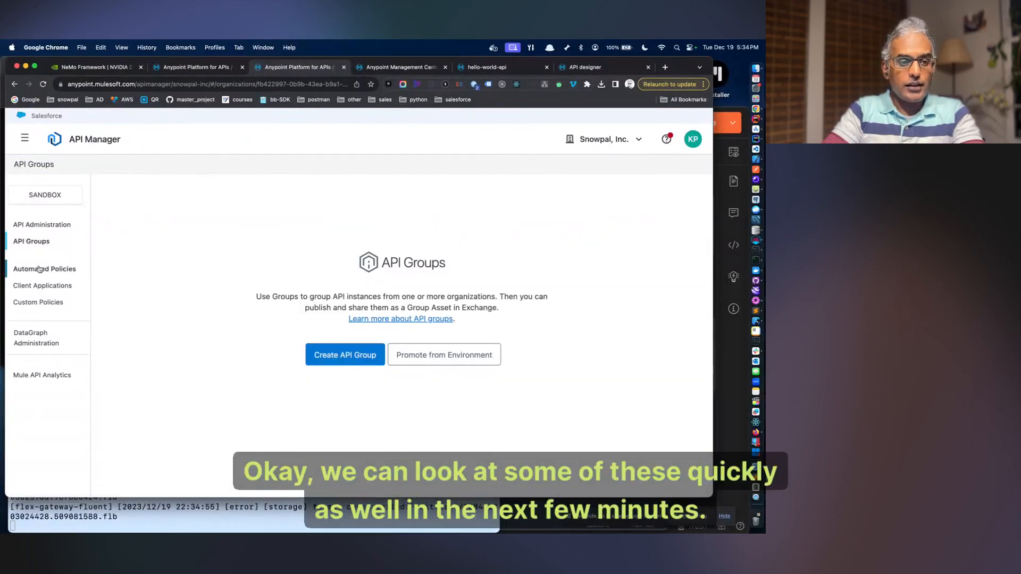
left_click(39, 269)
left_click(51, 224)
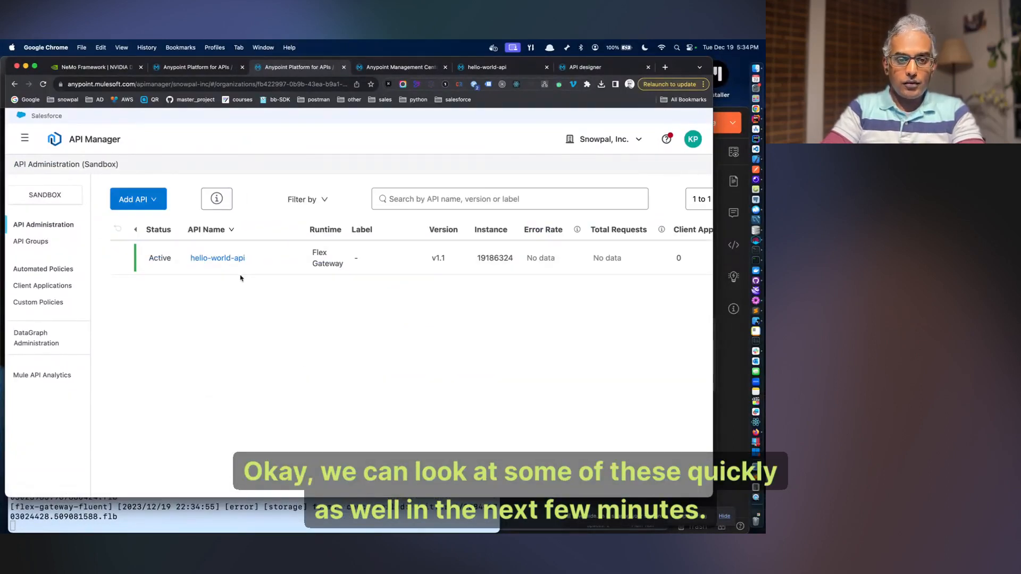
- Check the other open windows, return to API Manager and open hello-world-api's summary
key("ctrl+Up")
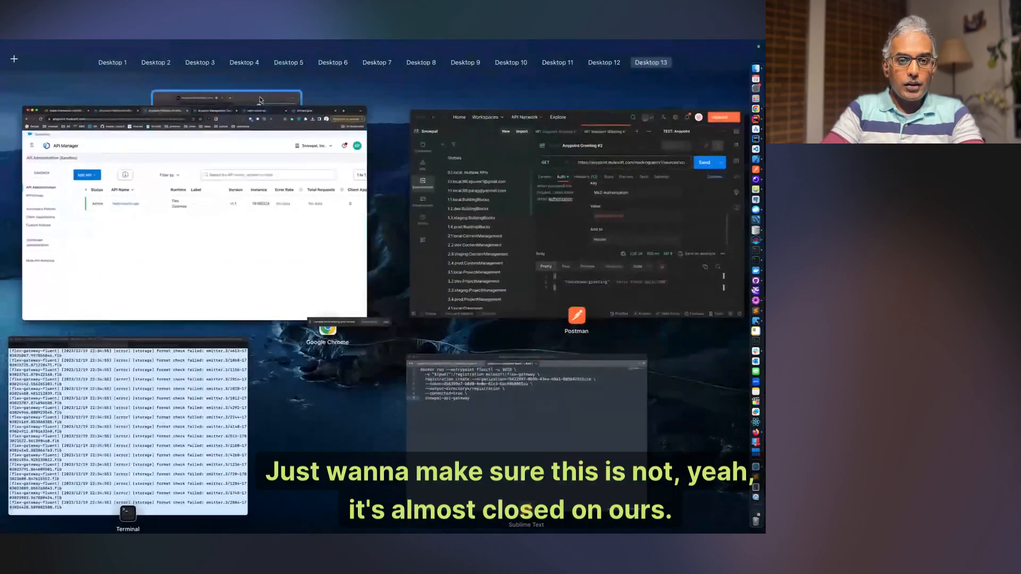
left_click(260, 99)
left_click(417, 324)
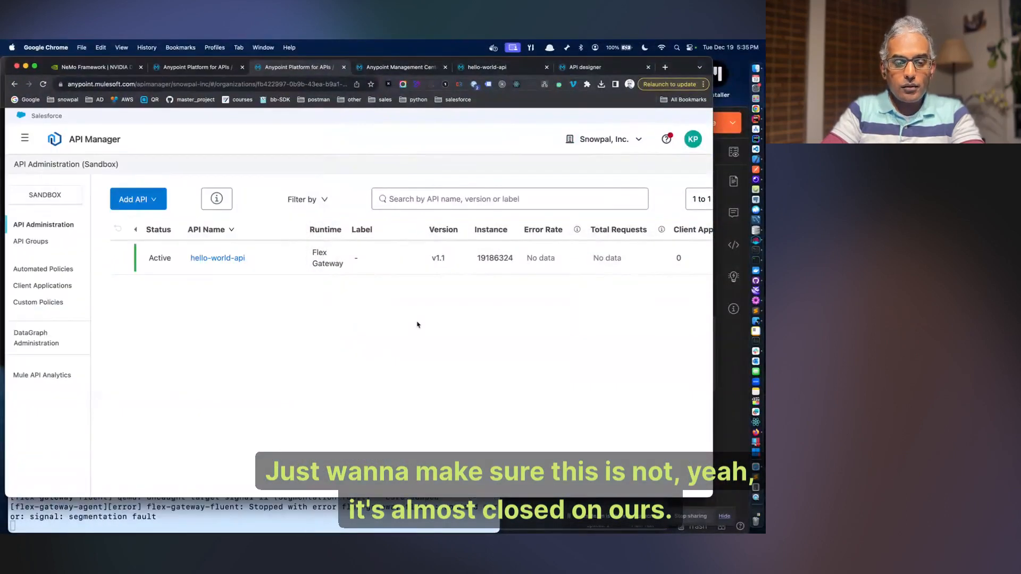
left_click(223, 257)
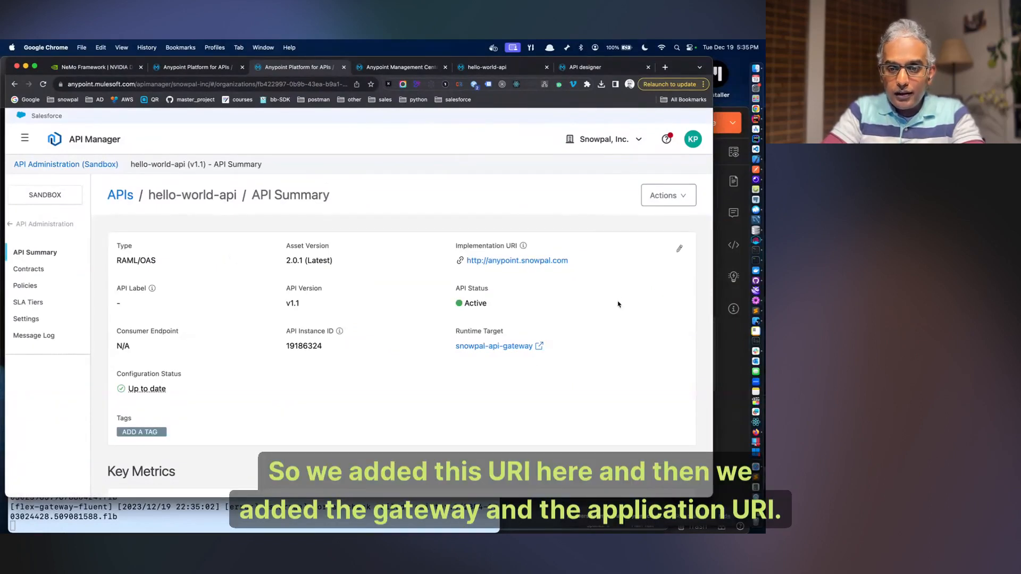
- Visit app1's application URL from its Runtime Manager dashboard, close that page and review the Outbound metrics
left_click(405, 68)
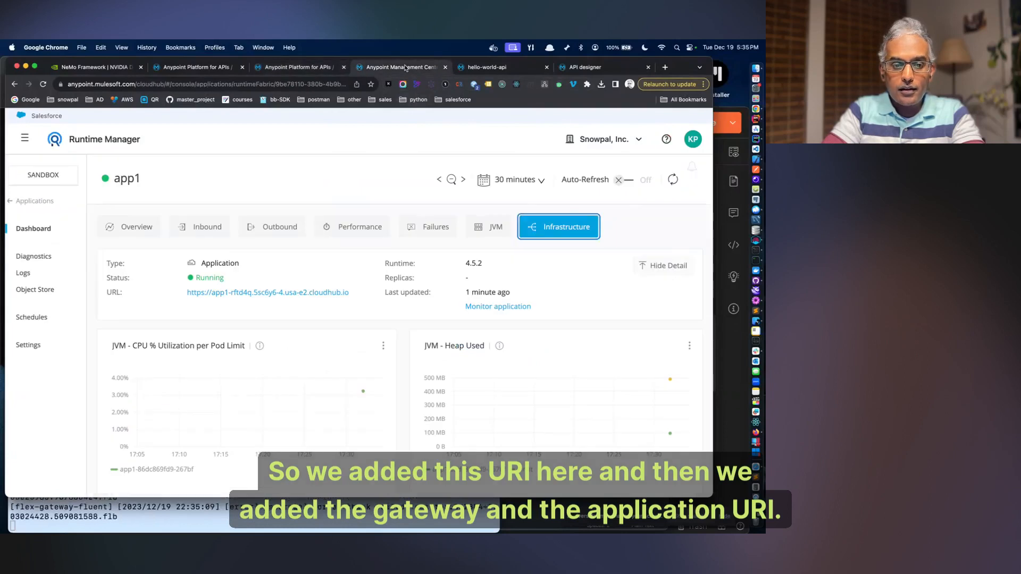
left_click(314, 294)
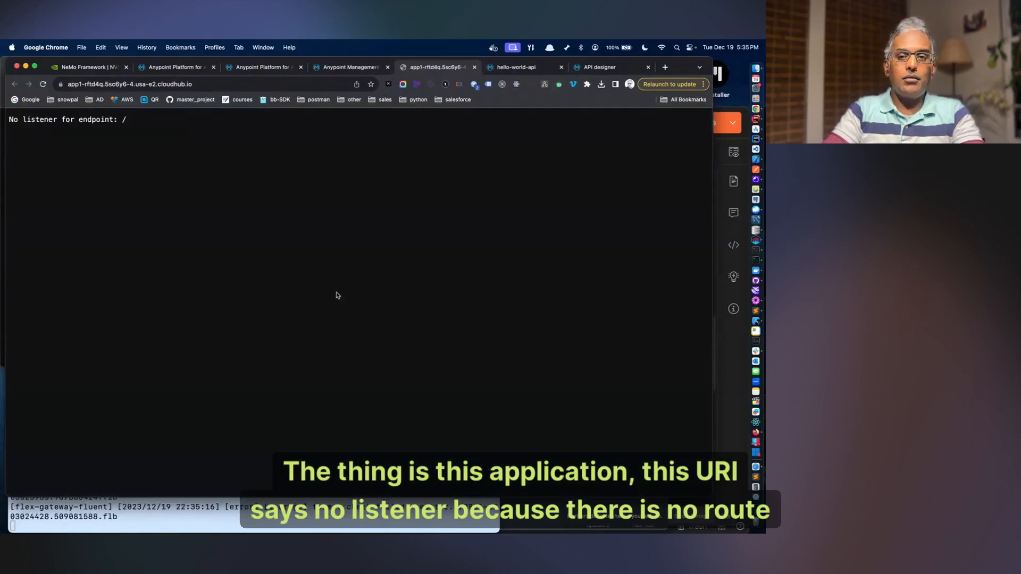
left_click(474, 67)
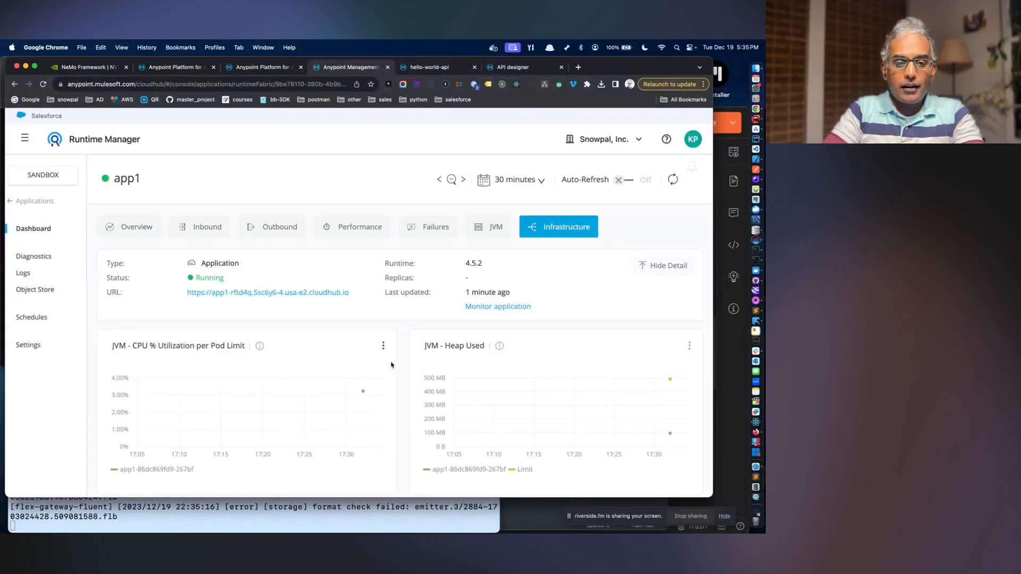
left_click(272, 226)
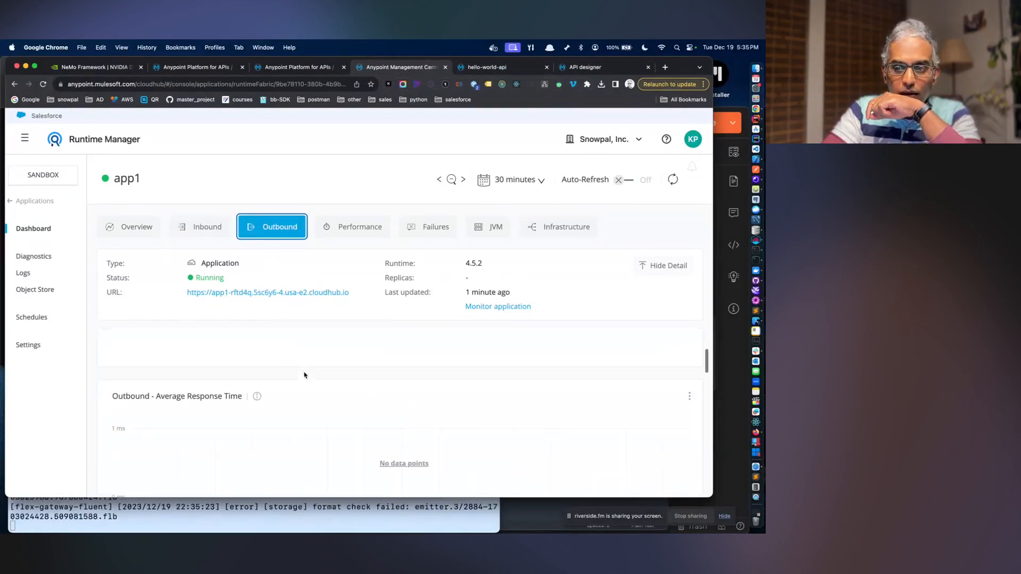
- Examine app1's deployment target settings, including the runtime version, replica count choices and deployment model
left_click(38, 346)
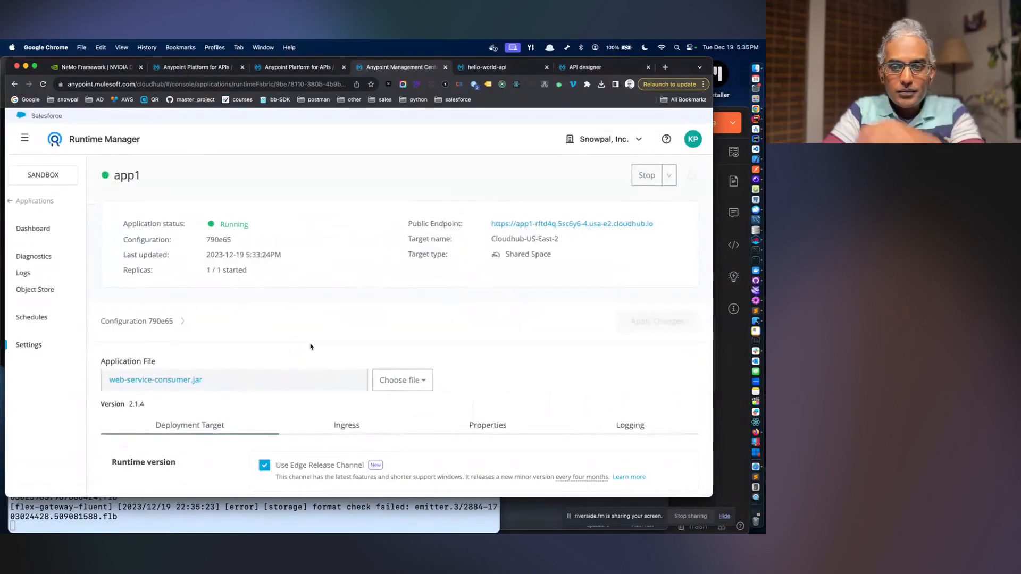
scroll(310, 345, "down", 5)
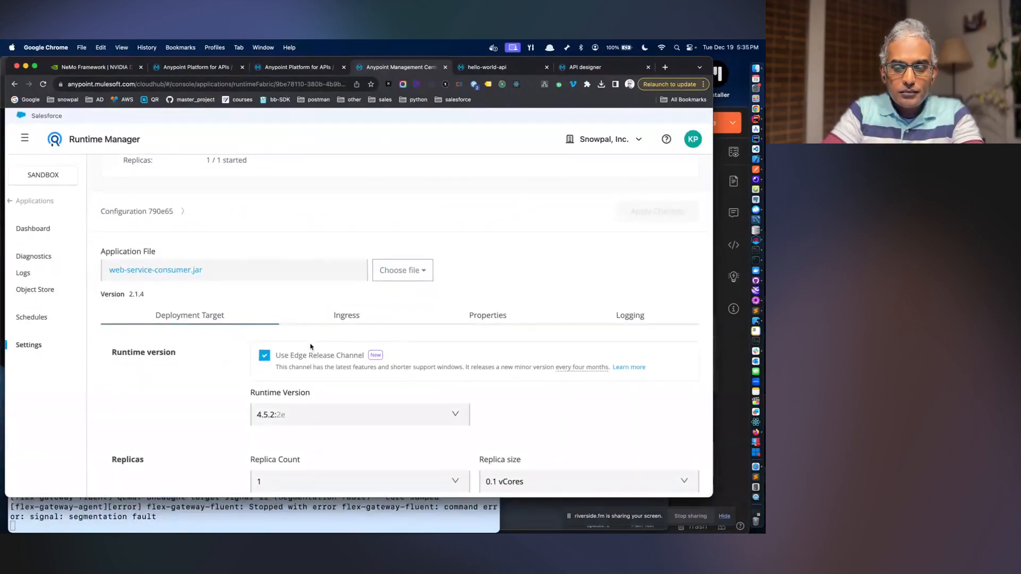
scroll(311, 347, "down", 7)
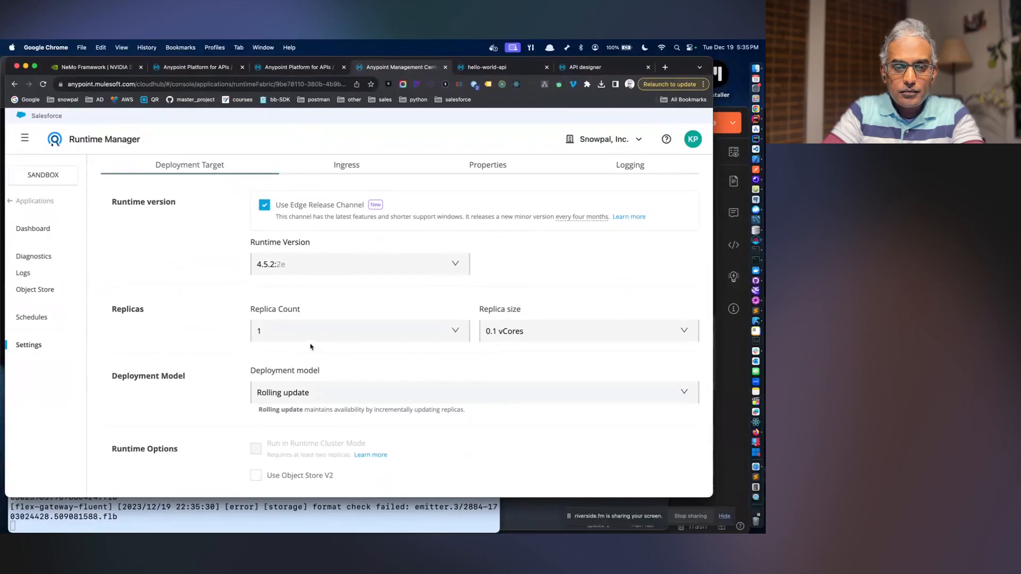
left_click(312, 330)
left_click(311, 330)
scroll(505, 282, "up", 7)
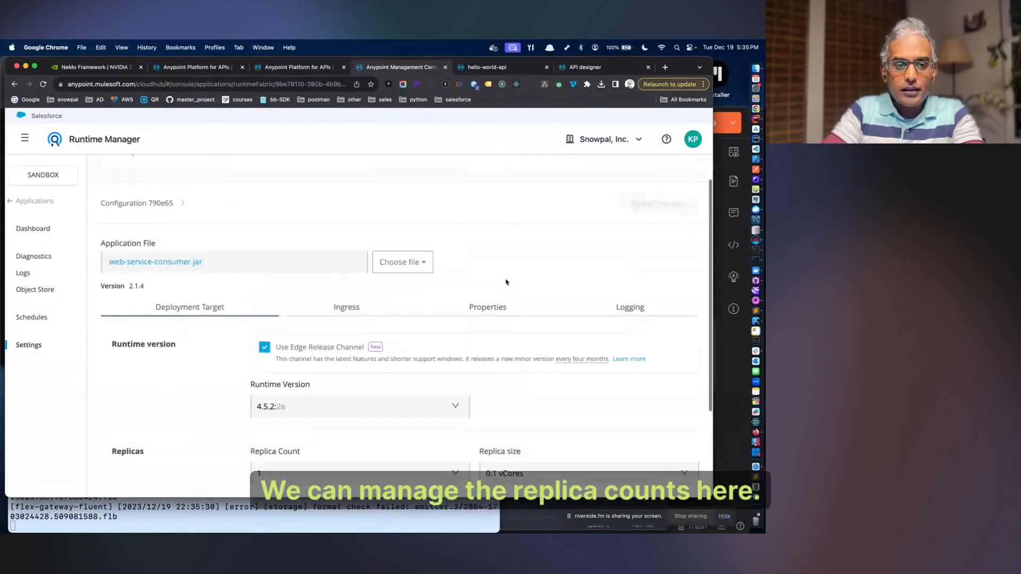
- Review the Properties and Logging sections of app1's settings, including log forwarding to Anypoint Monitoring
left_click(482, 308)
scroll(480, 309, "up", 2)
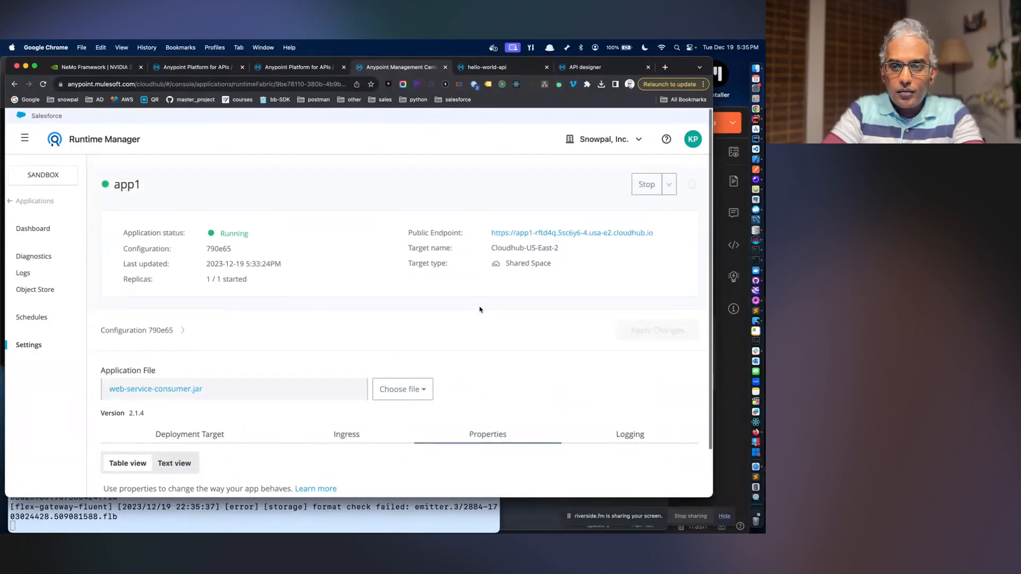
left_click(648, 424)
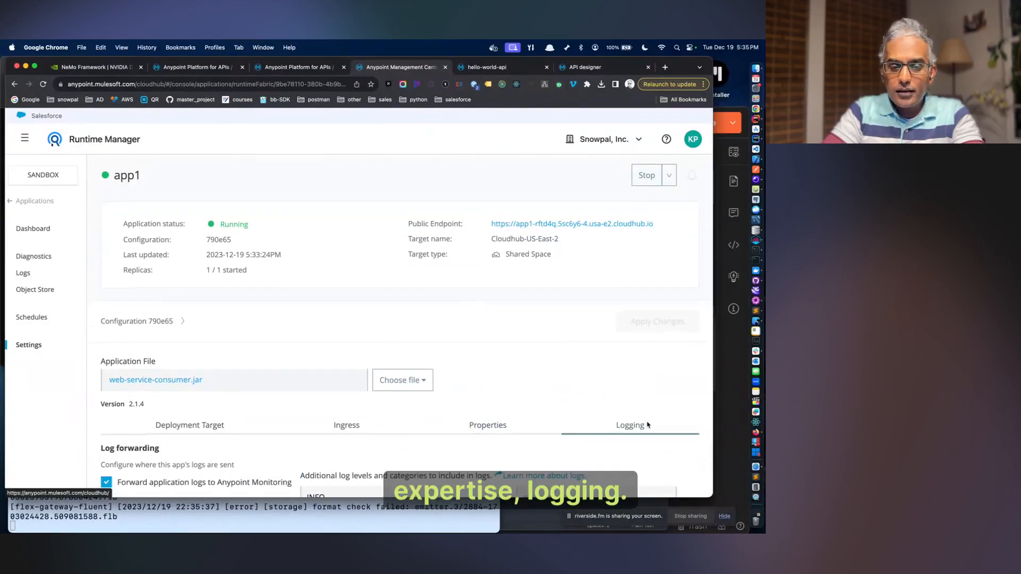
scroll(569, 365, "down", 1)
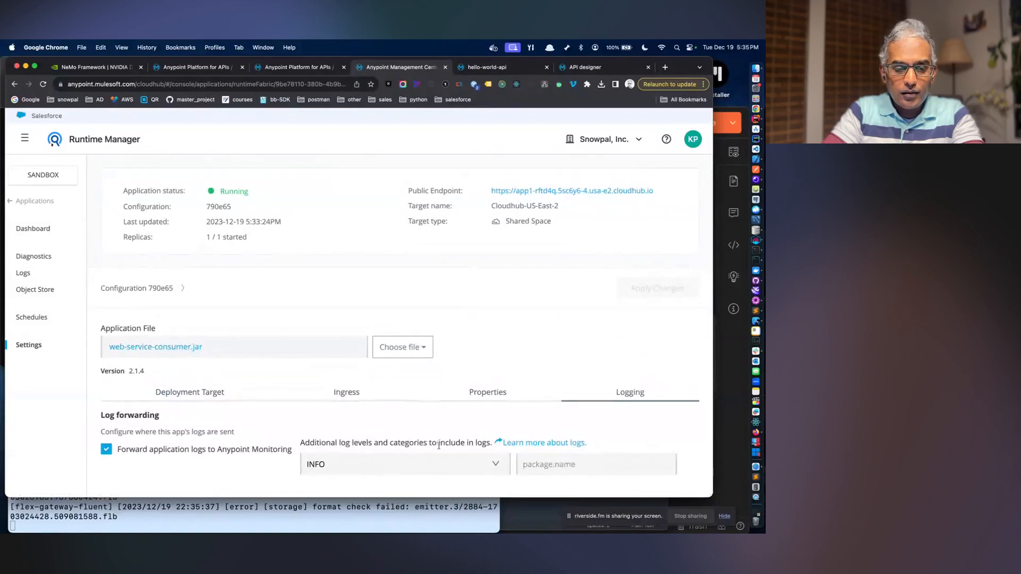
scroll(548, 373, "up", 1)
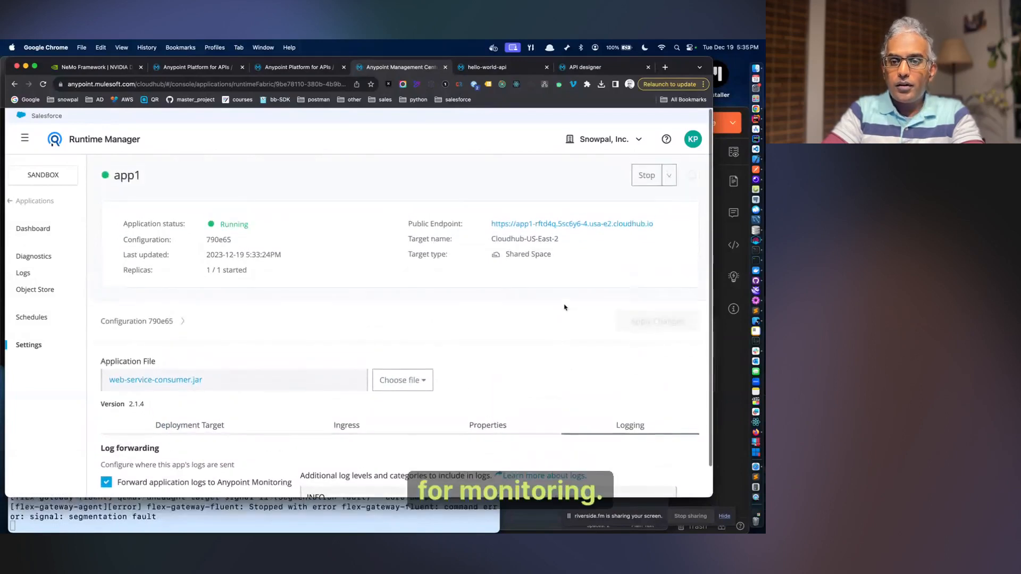
- Check the additional actions available for app1 and stop the application
left_click(669, 175)
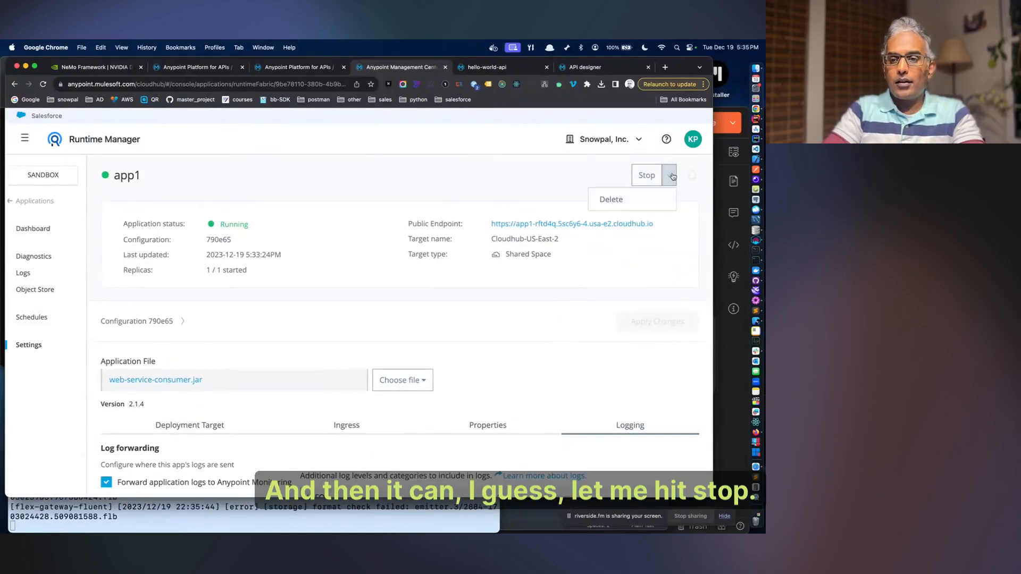
left_click(647, 175)
left_click(653, 176)
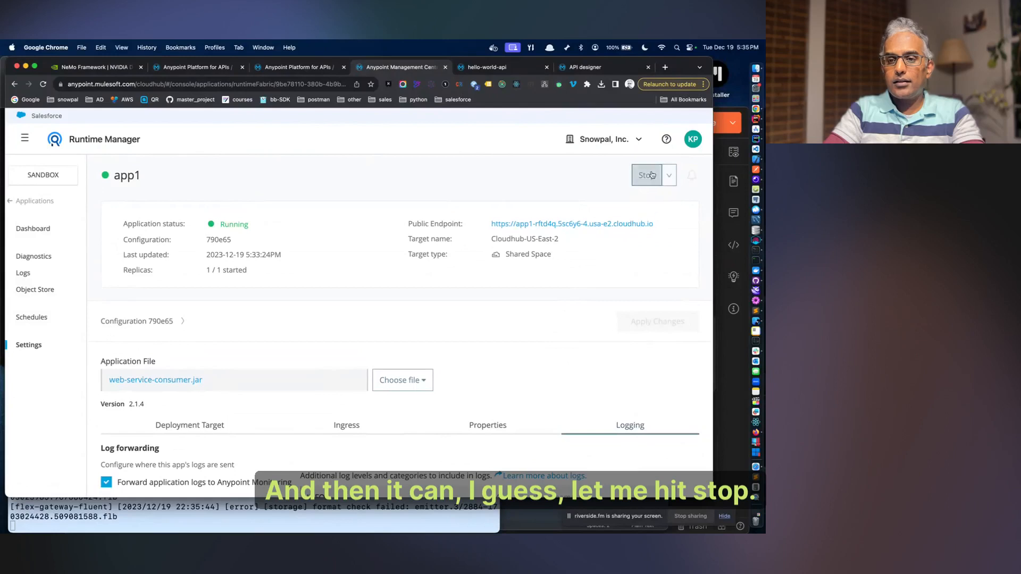
scroll(631, 310, "up", 1)
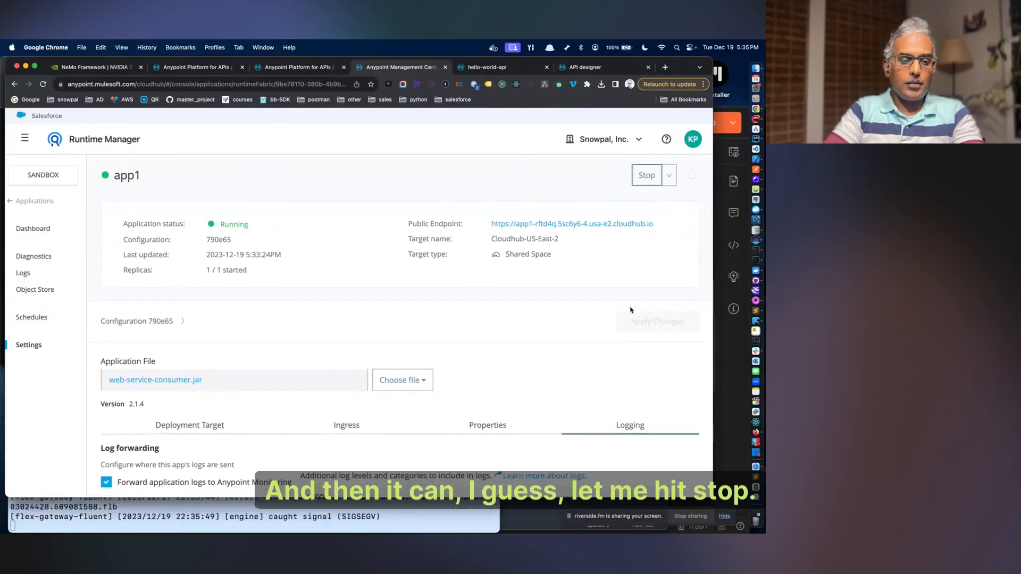
left_click(645, 176)
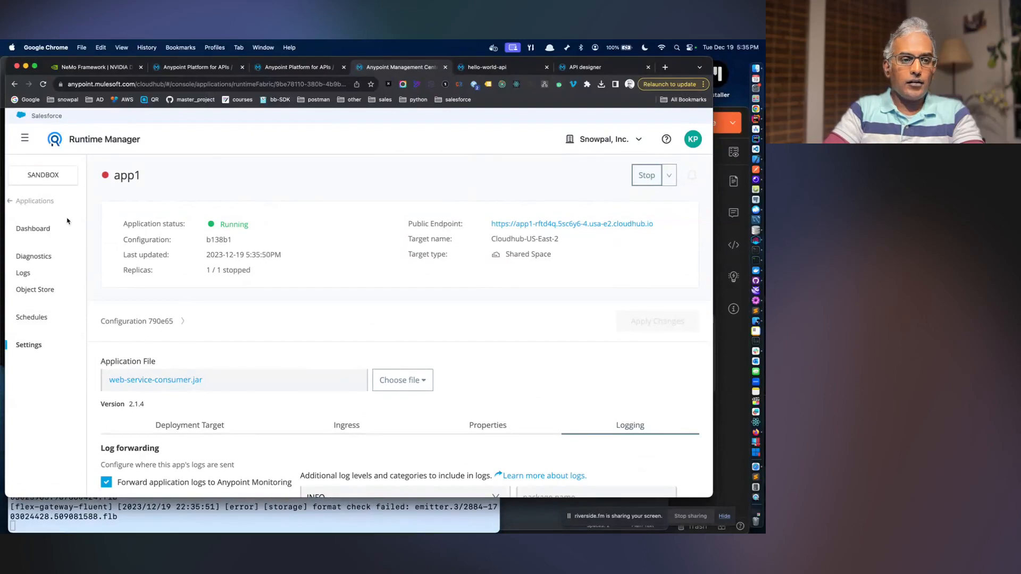
- Return to the applications list, open app1's details and start the application again
left_click(34, 201)
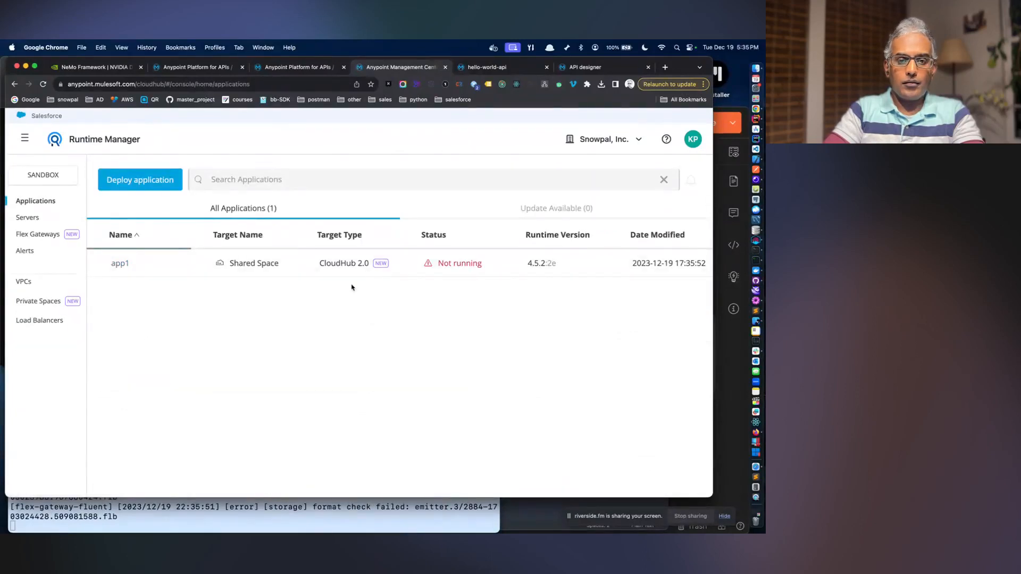
left_click(146, 267)
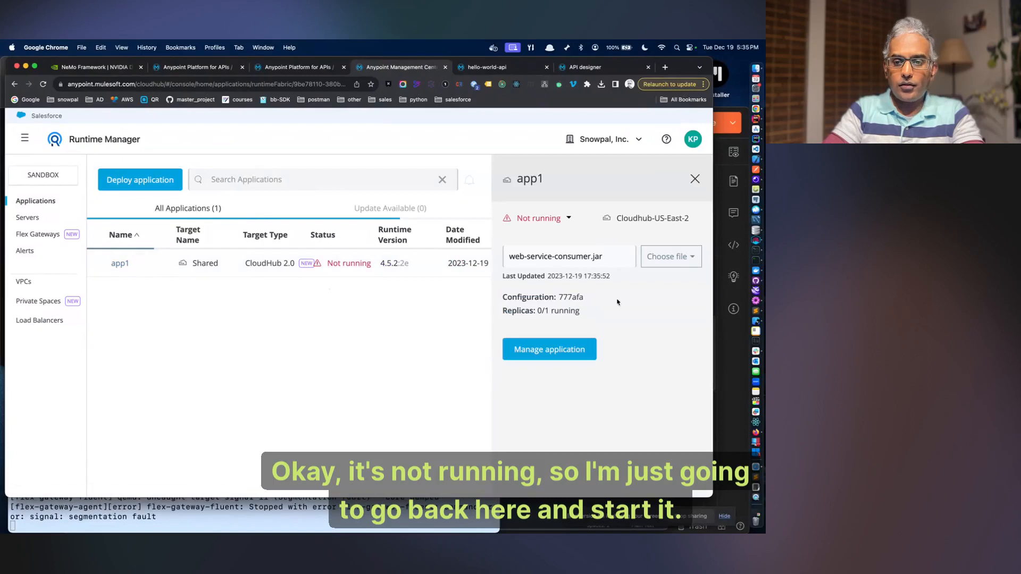
left_click(538, 221)
left_click(534, 229)
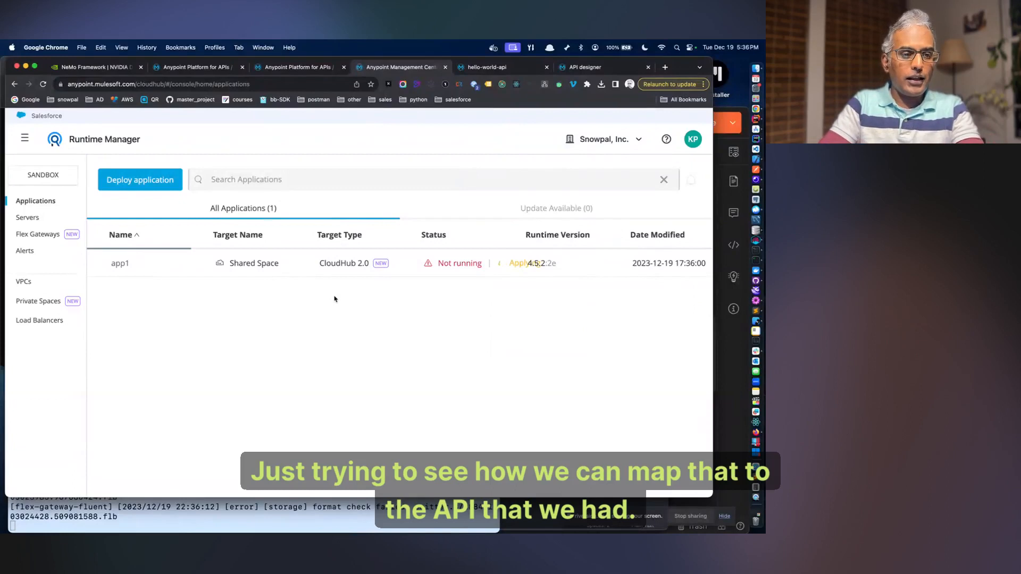
- Review hello-world-api's summary metrics, contracts, policies, SLA tiers and downstream and upstream settings in API Manager
left_click(290, 68)
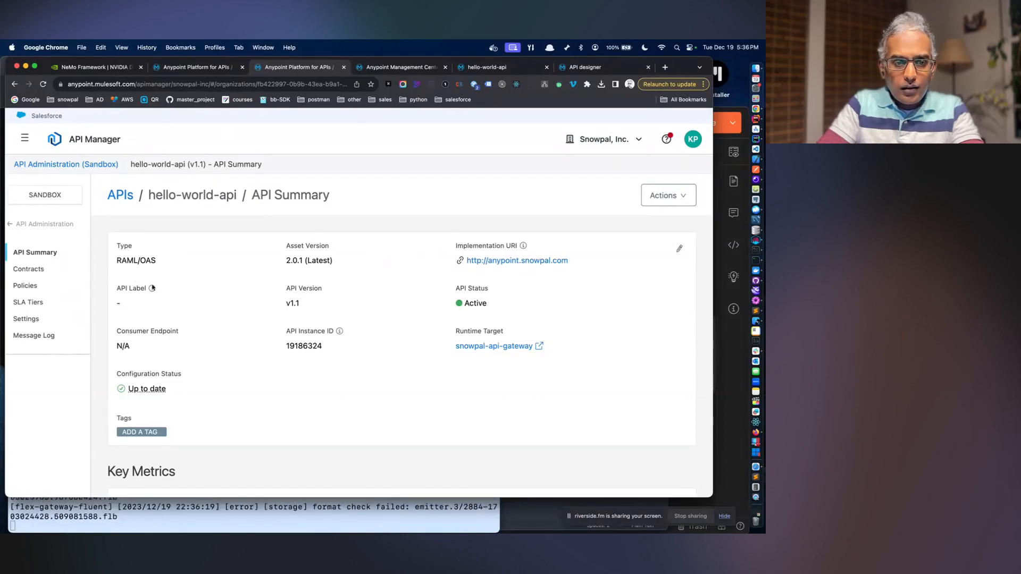
scroll(152, 288, "down", 5)
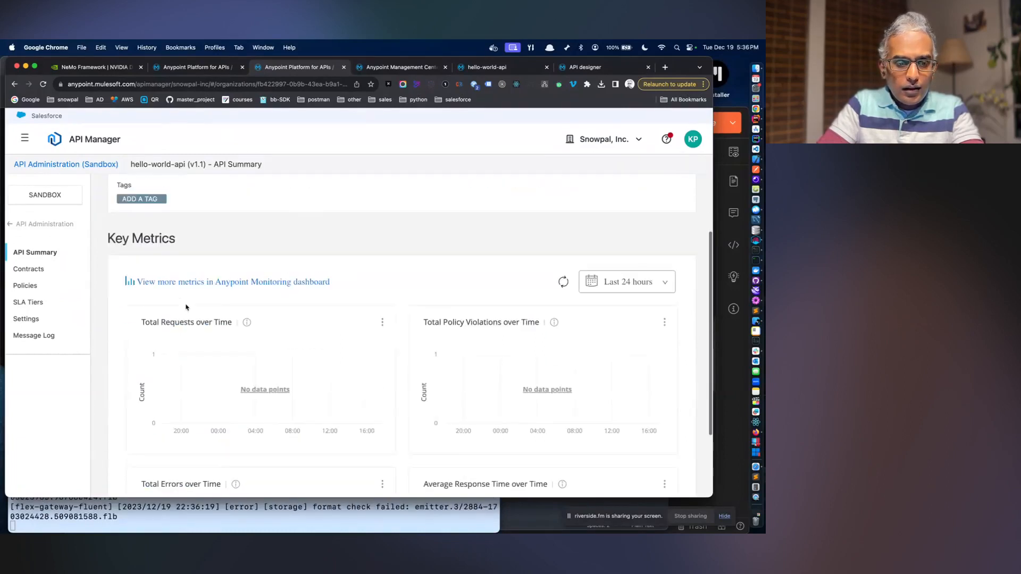
left_click(29, 269)
left_click(26, 285)
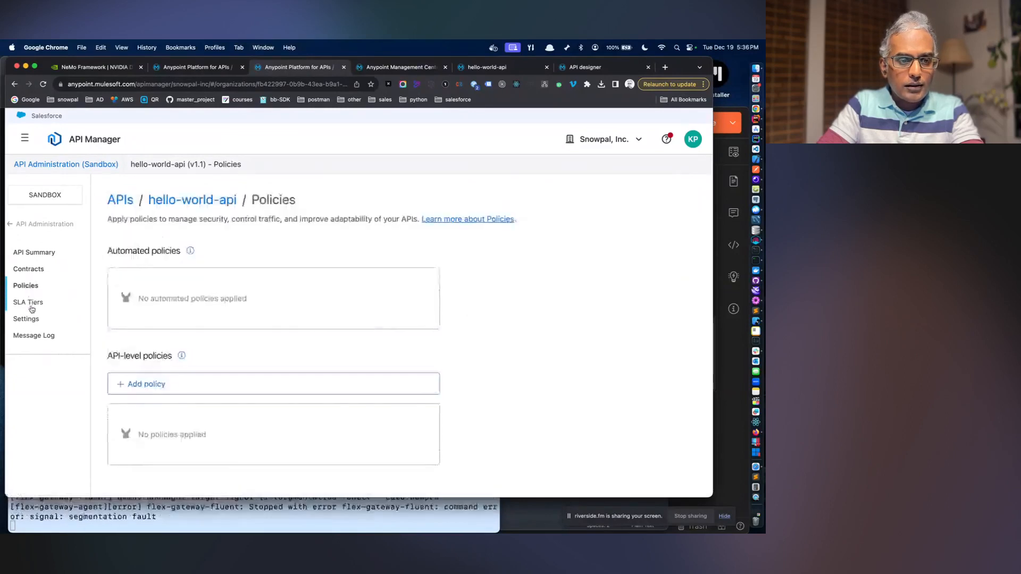
left_click(31, 304)
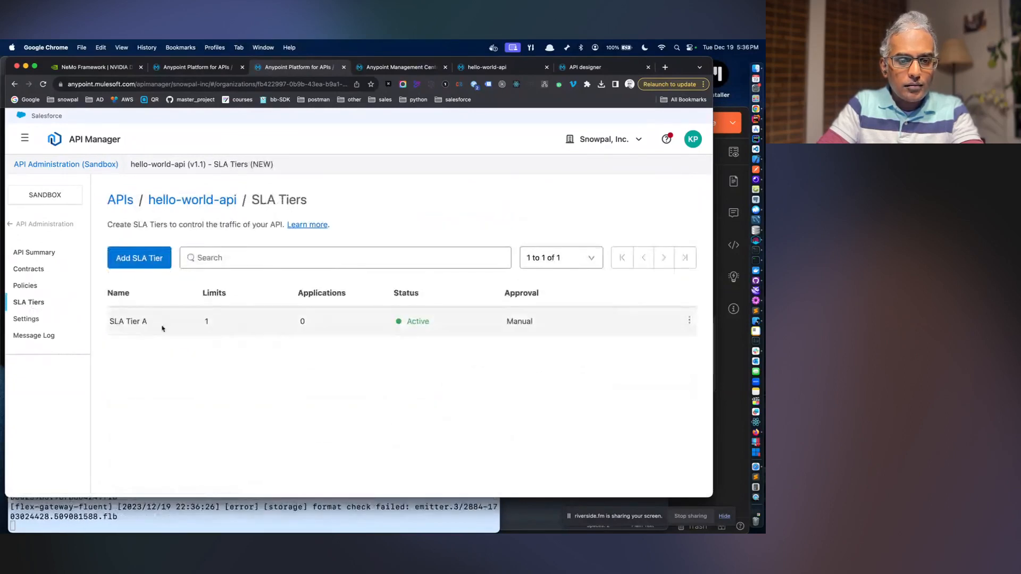
left_click(31, 318)
scroll(159, 317, "down", 5)
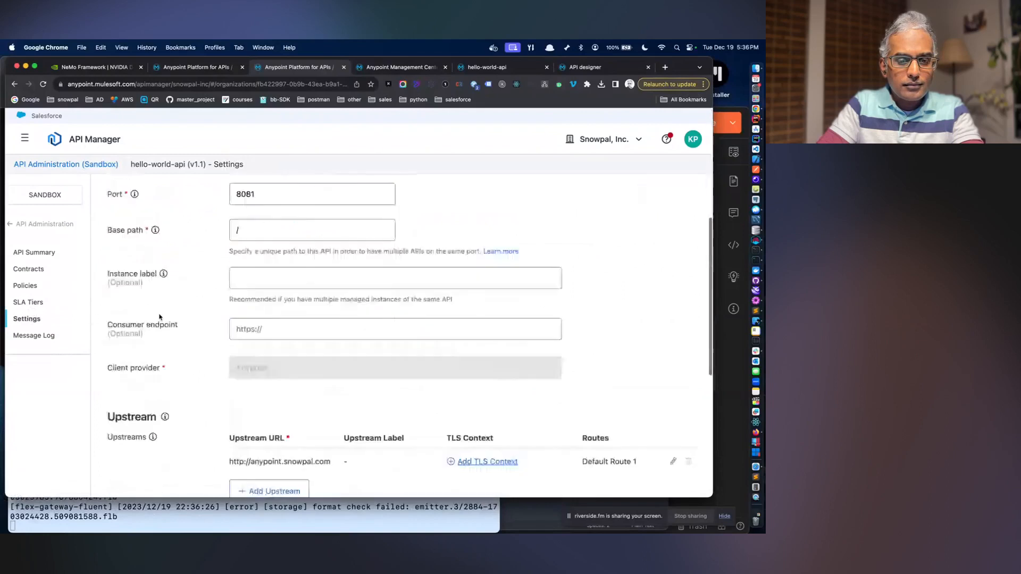
scroll(160, 318, "down", 3)
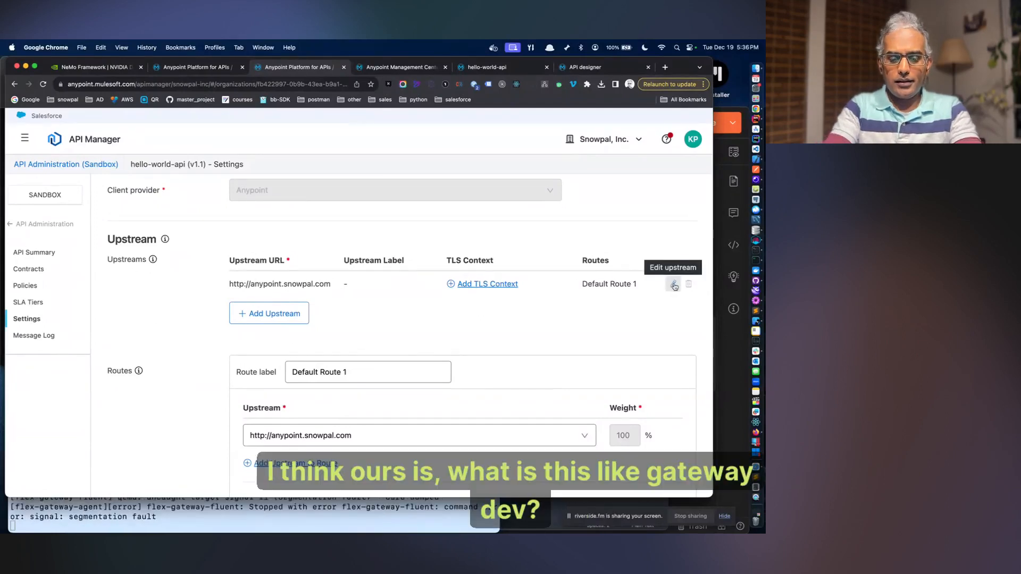
key("super+t")
type("gatew")
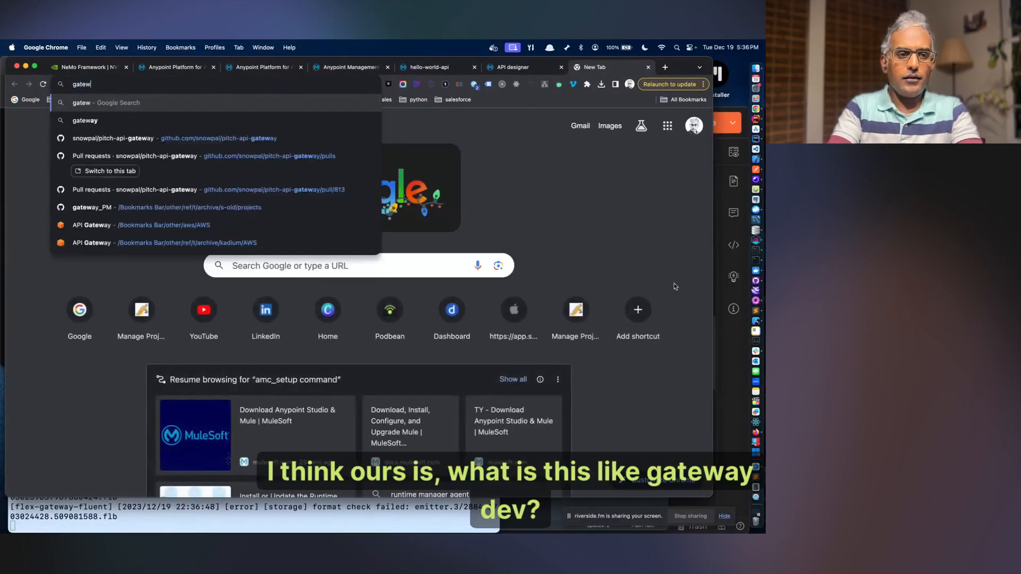
type("ay")
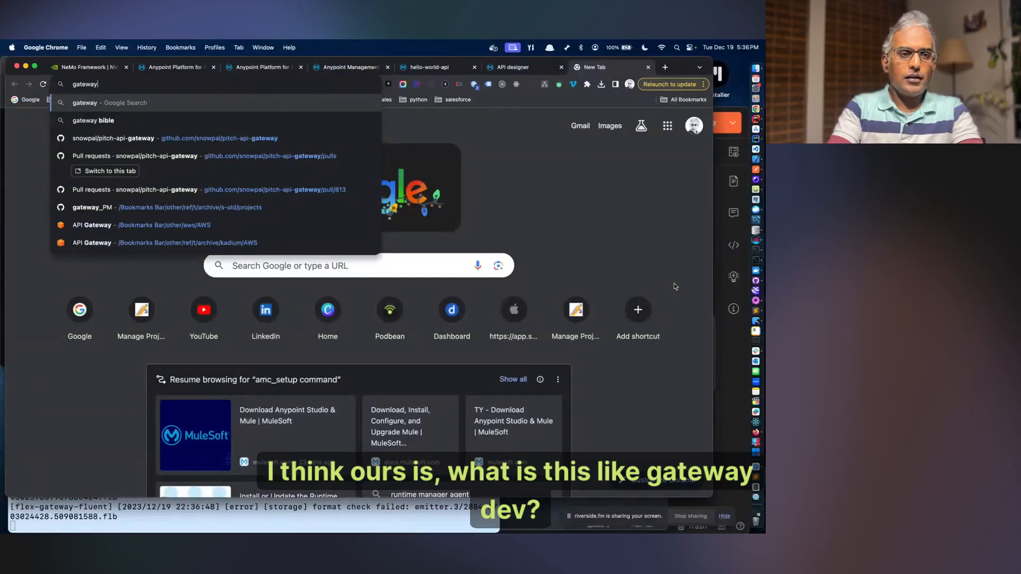
left_click(647, 67)
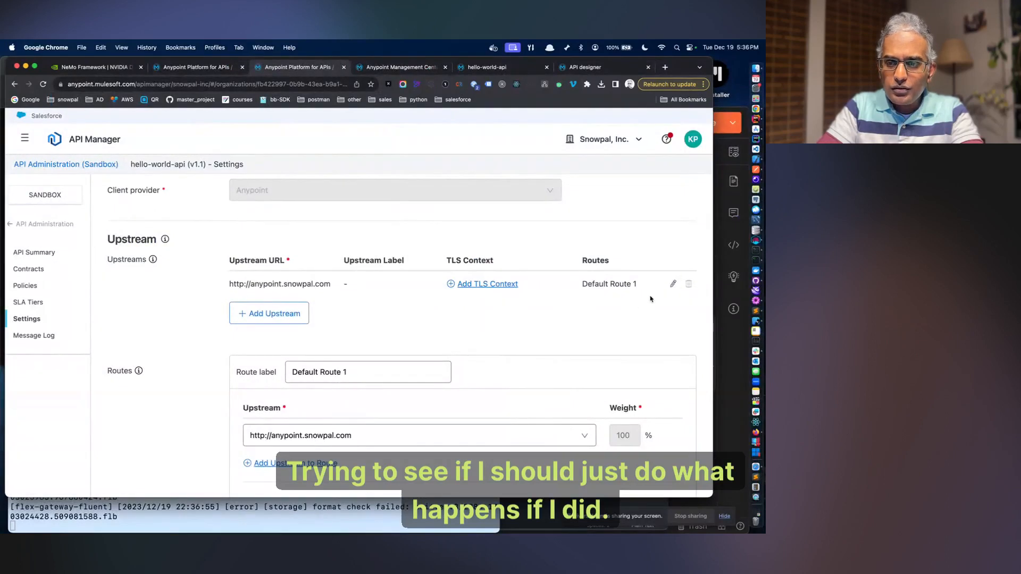
left_click(673, 283)
triple_click(248, 300)
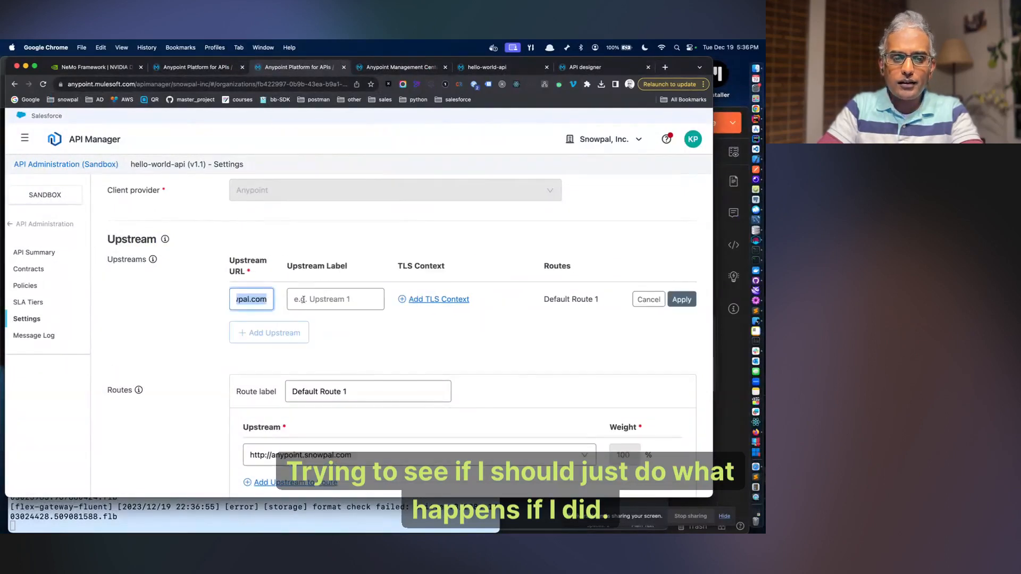
type("https://g")
type("a")
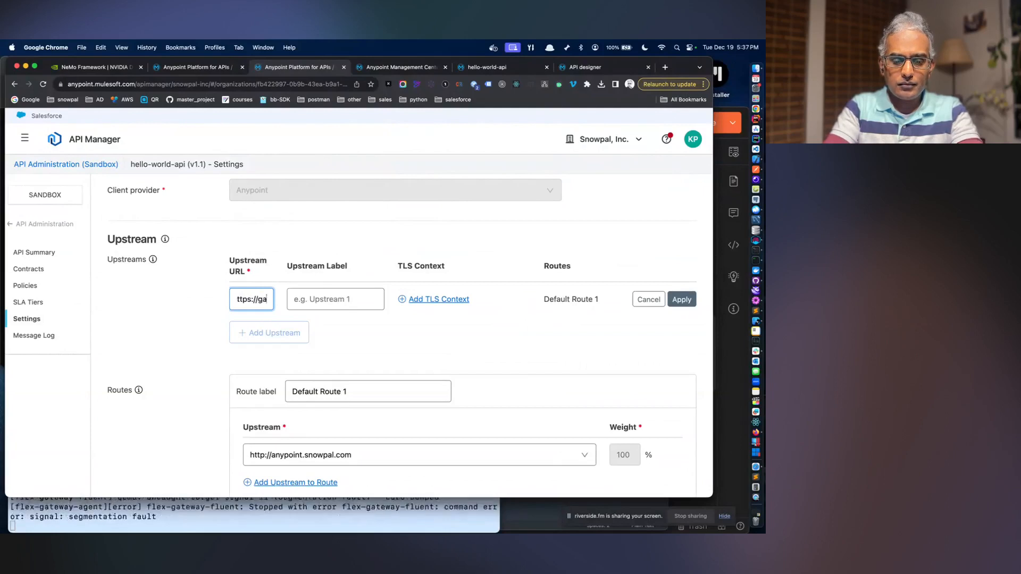
type("nypoint.snowpal.com")
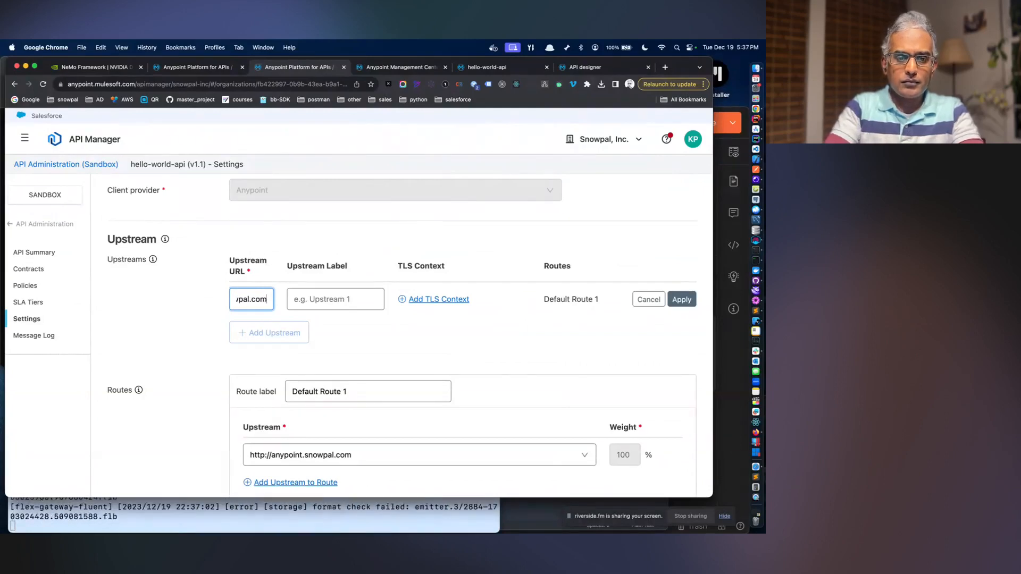
left_click(681, 300)
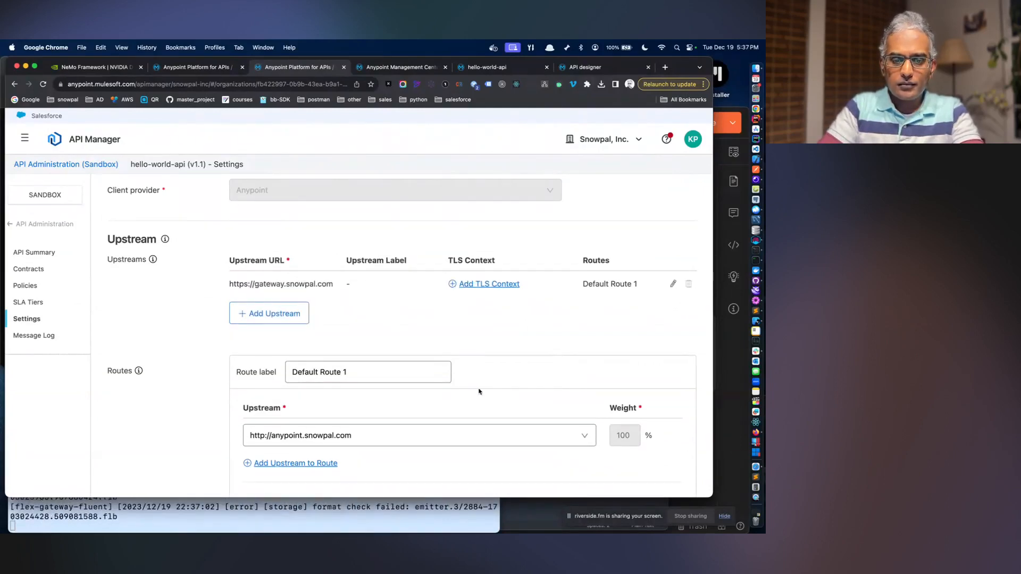
scroll(479, 391, "down", 3)
left_click(267, 318)
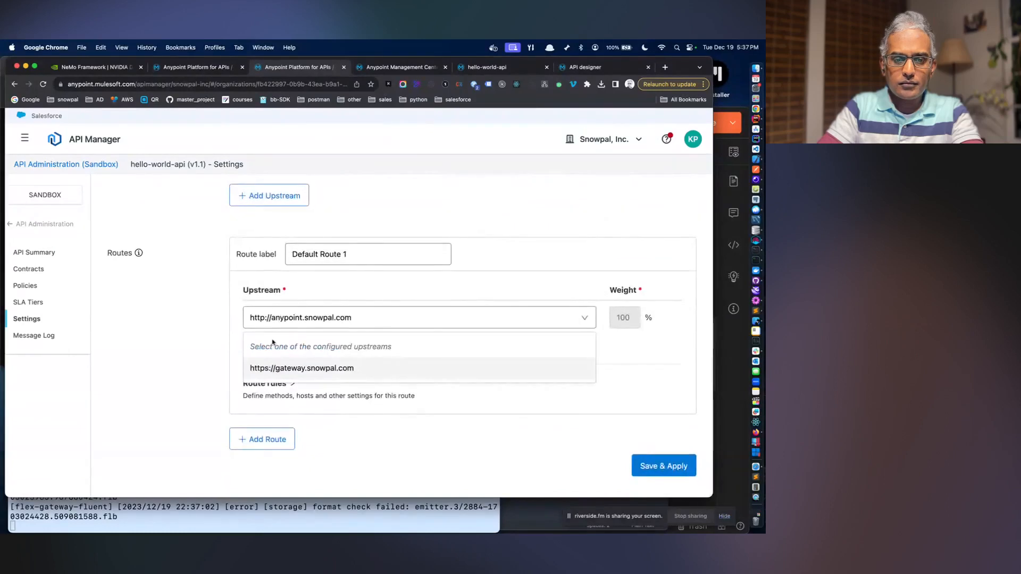
left_click(391, 368)
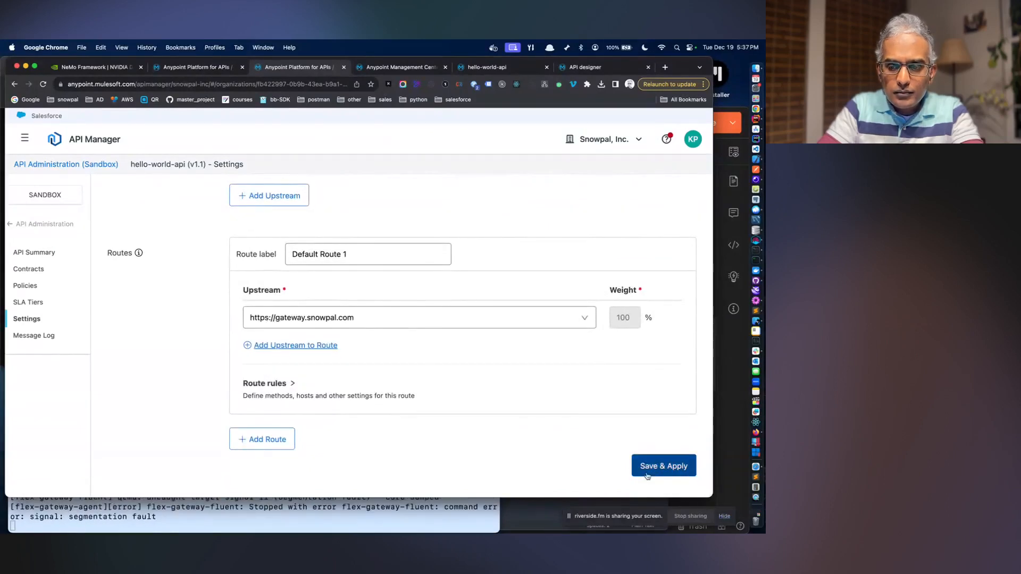
left_click(670, 467)
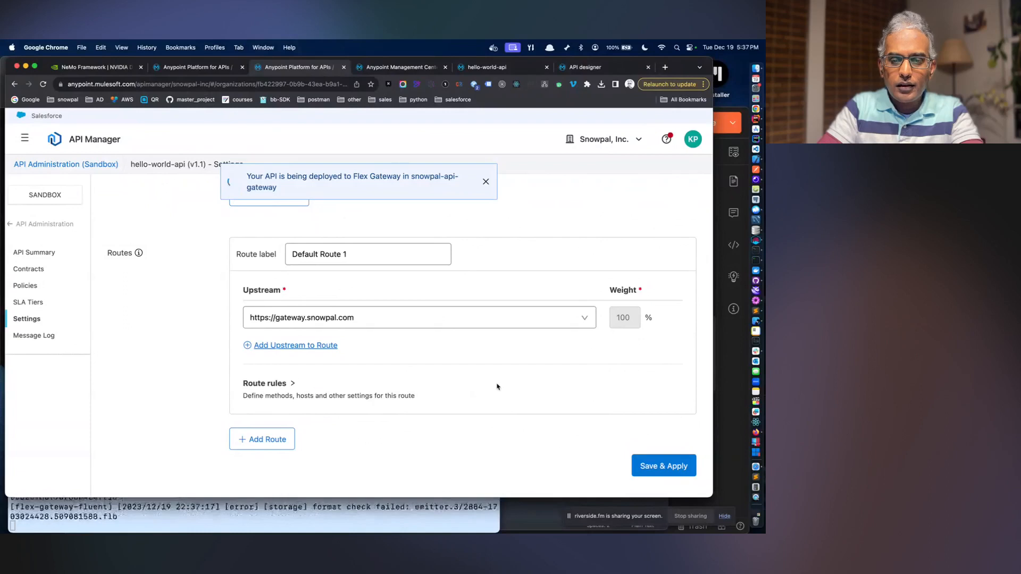
scroll(497, 386, "up", 5)
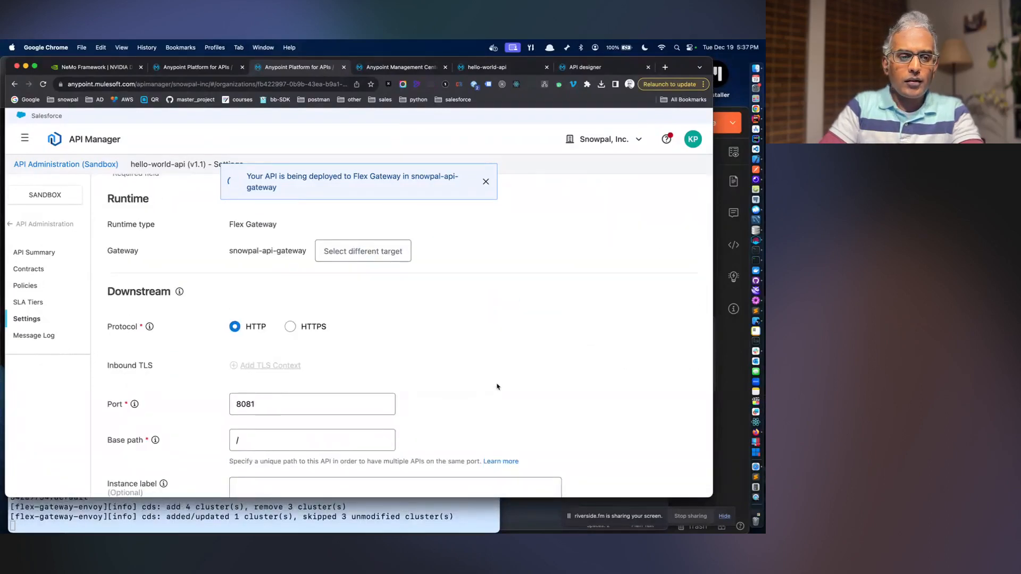
- Return to Runtime Manager, refresh the applications list and open app1's public endpoint from its settings
left_click(389, 67)
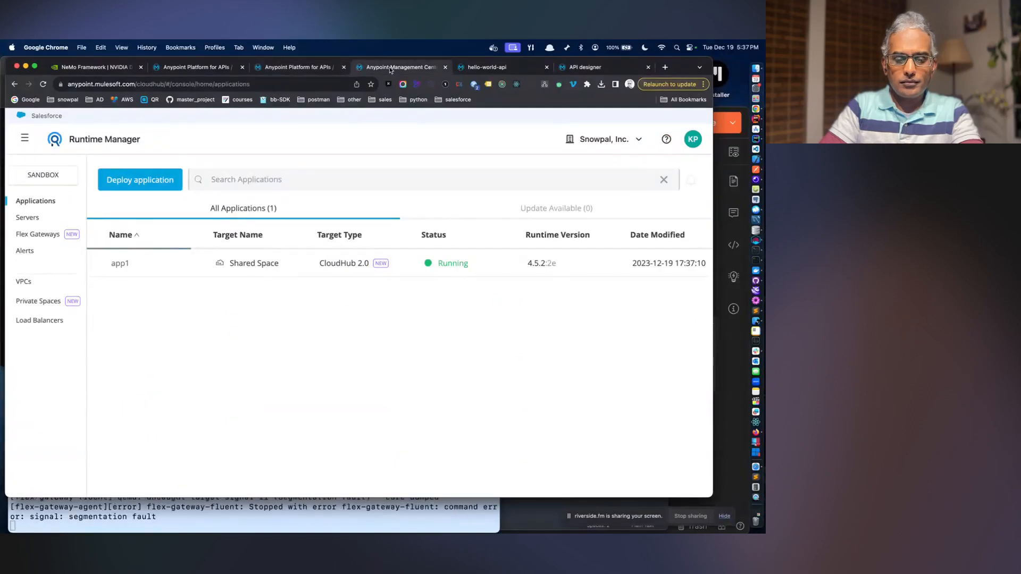
key("super+r")
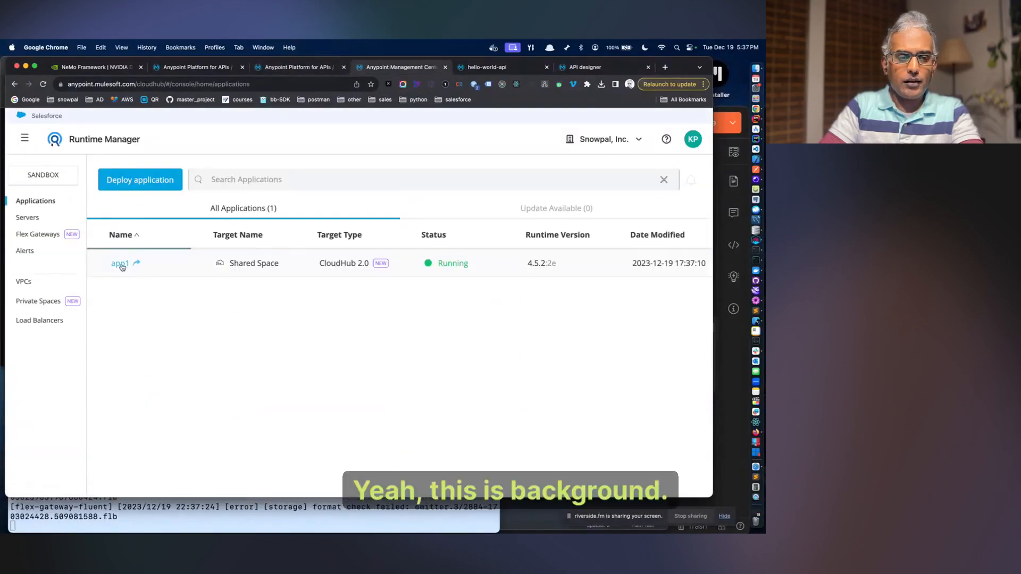
left_click(120, 263)
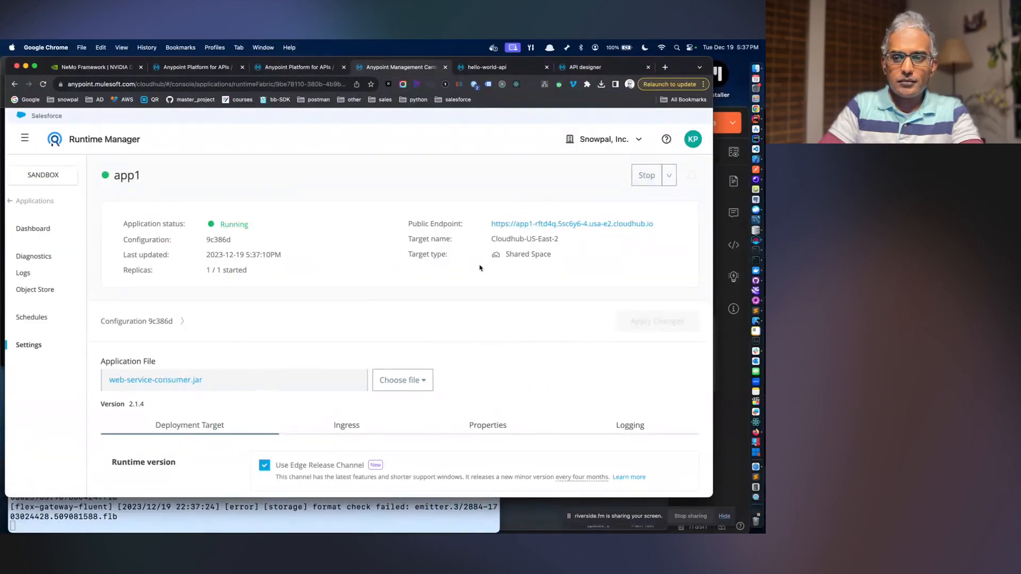
left_click(536, 224)
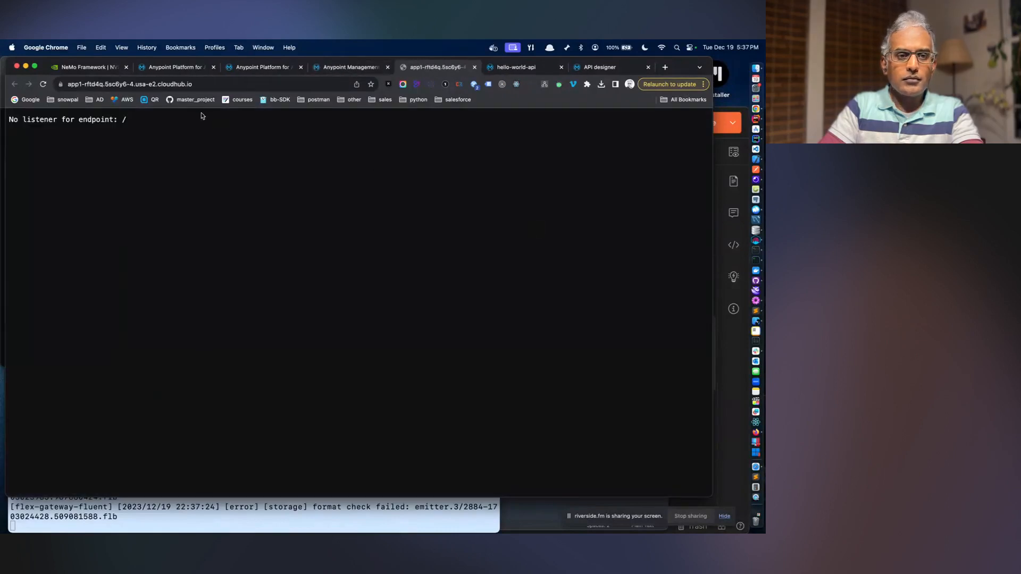
- Request the /app/status path on app1's public endpoint, then close that page
left_click(199, 85)
left_click(211, 85)
type("a")
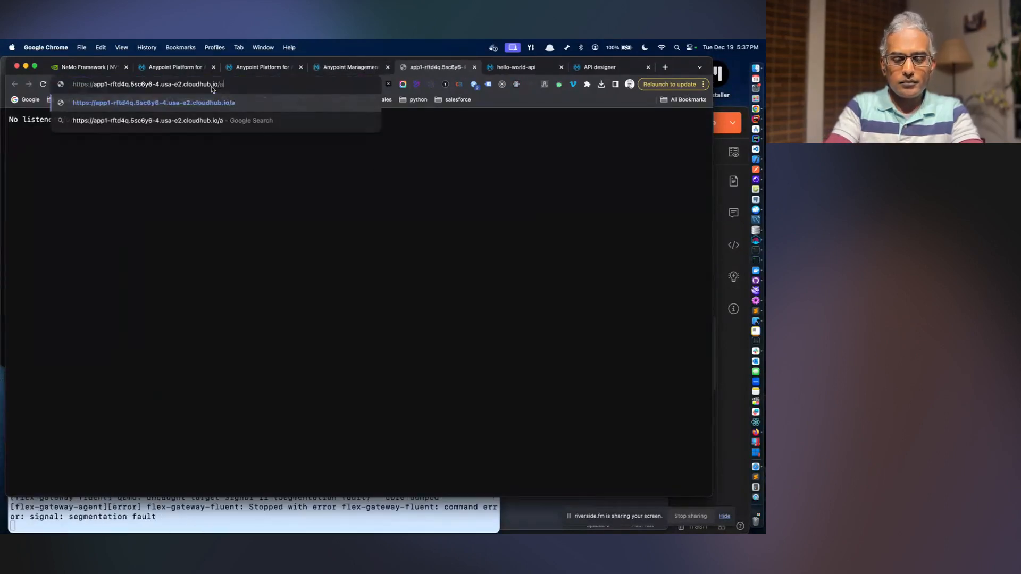
type("pp/statu")
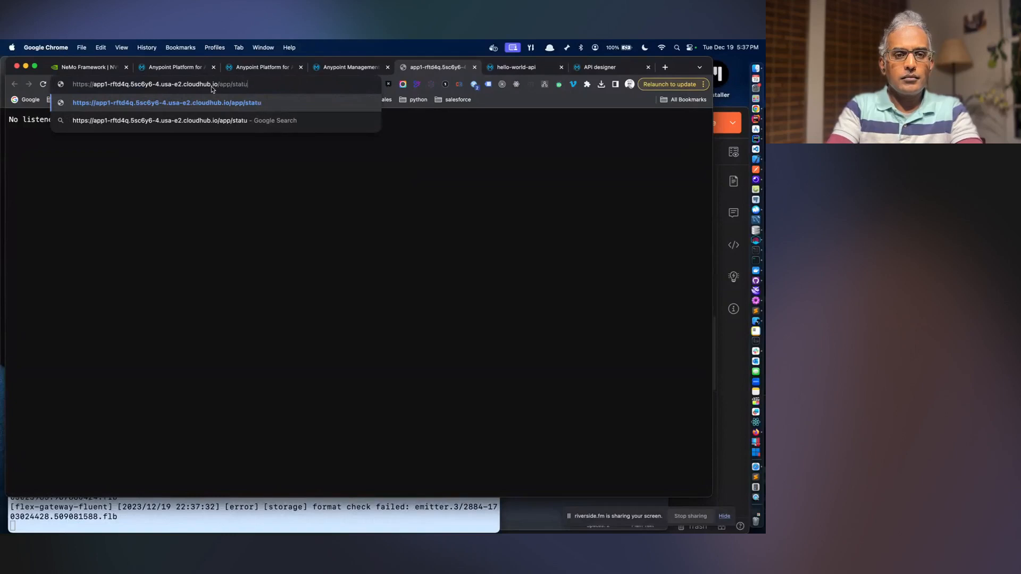
type("s")
key("Return")
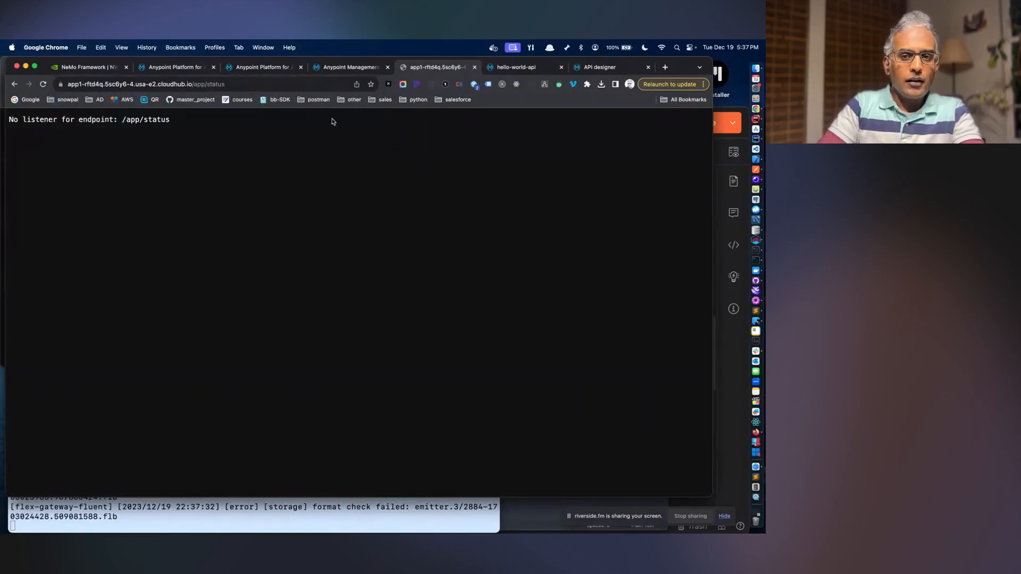
left_click(474, 69)
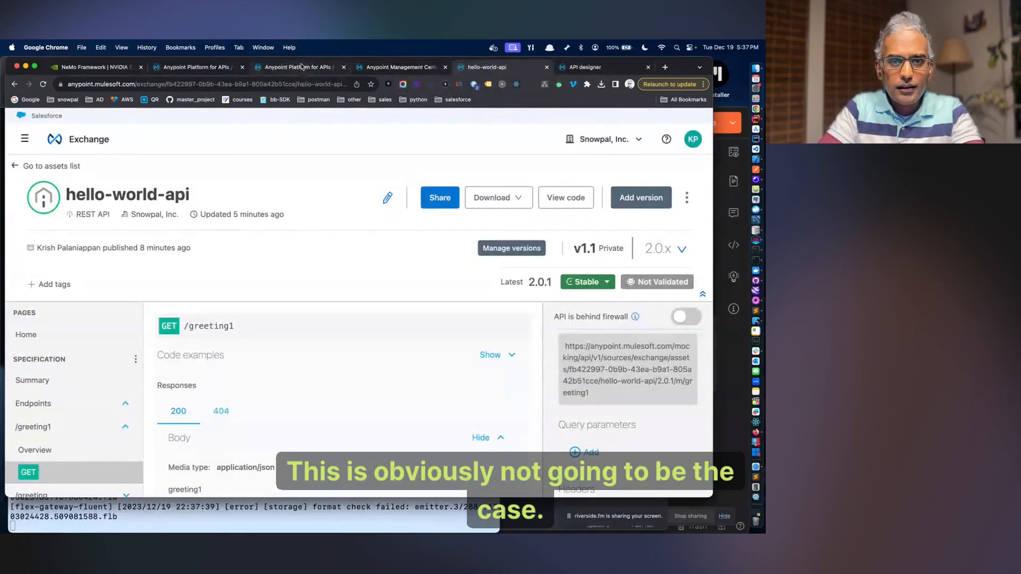
- Check app1's deployment target settings, then examine the upstream and route settings of hello-world-api in API Manager
left_click(384, 69)
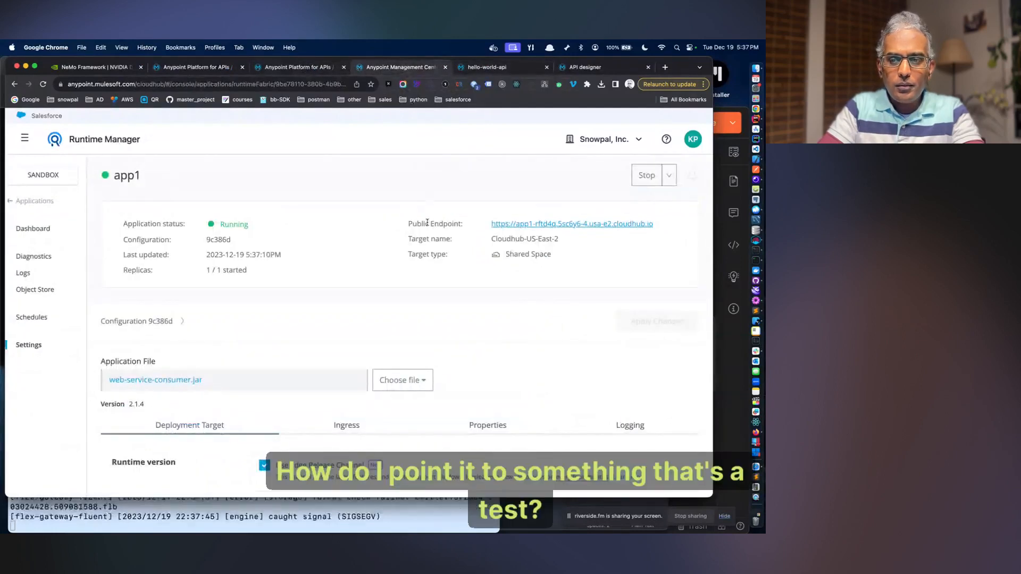
scroll(428, 223, "down", 5)
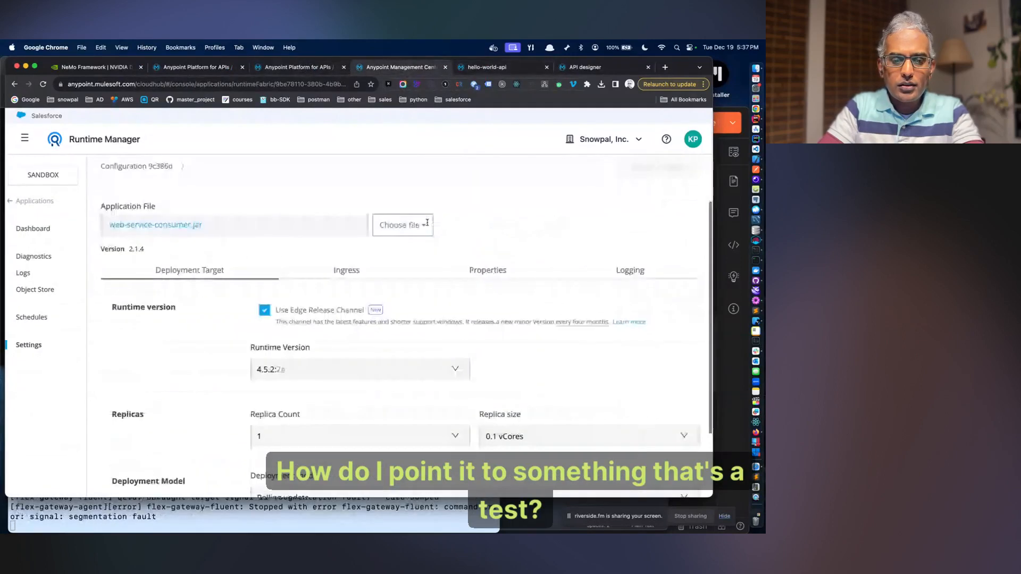
left_click(287, 70)
scroll(330, 346, "down", 5)
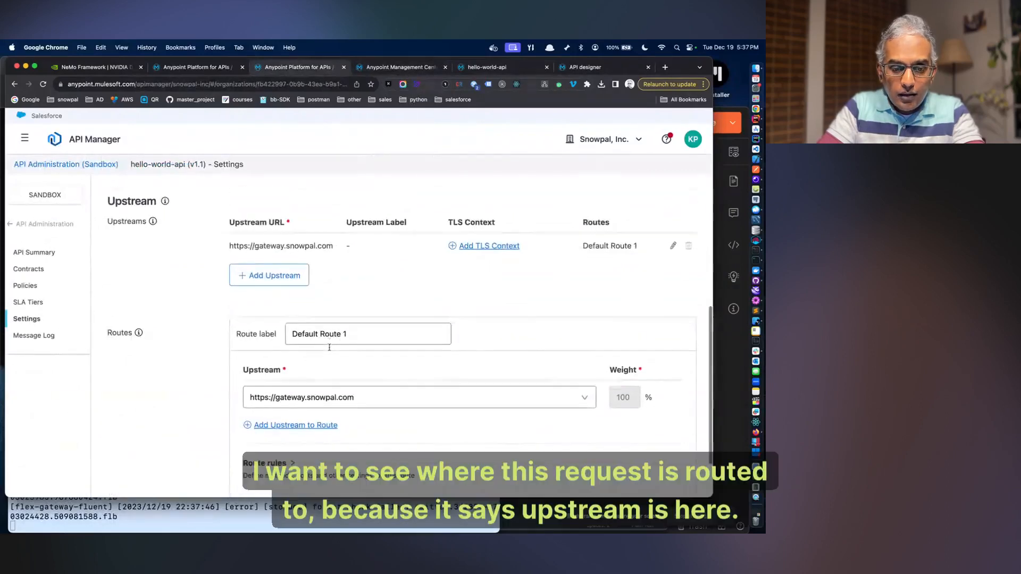
- Examine hello-world-api's route, upstream, runtime and downstream settings for how requests are routed and which endpoint and port apply
scroll(329, 347, "down", 3)
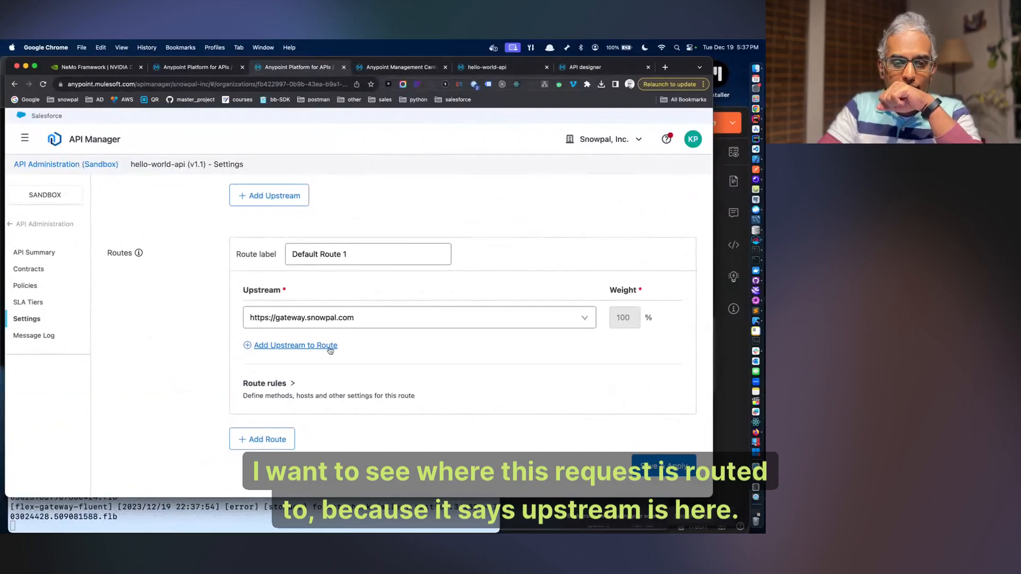
scroll(436, 376, "up", 5)
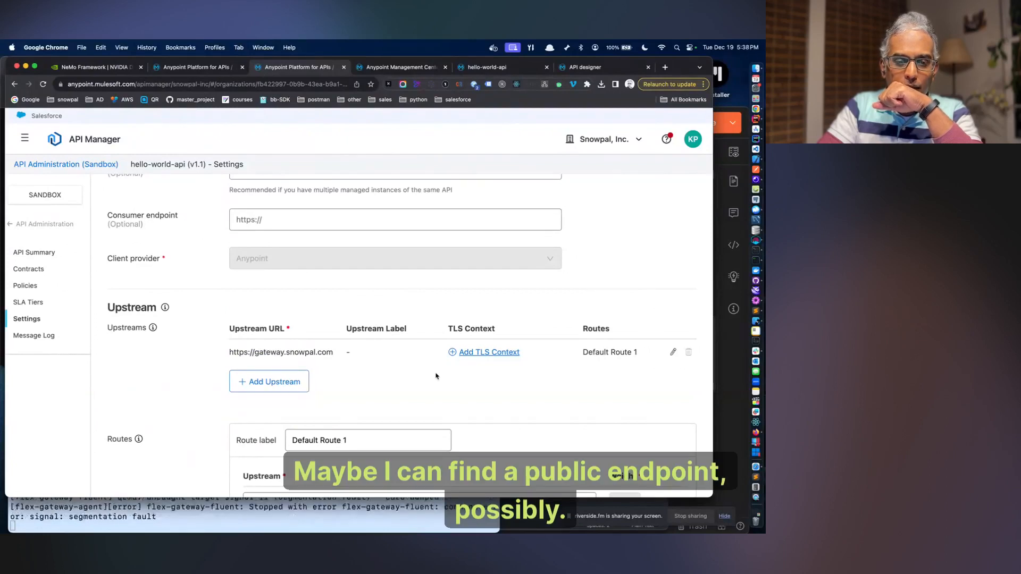
scroll(436, 376, "up", 5)
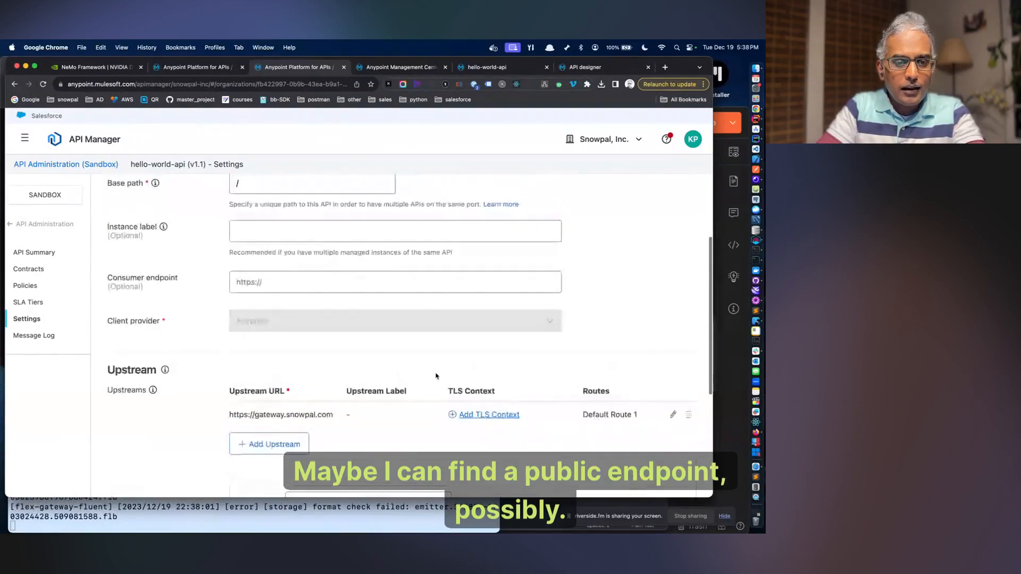
scroll(436, 376, "up", 3)
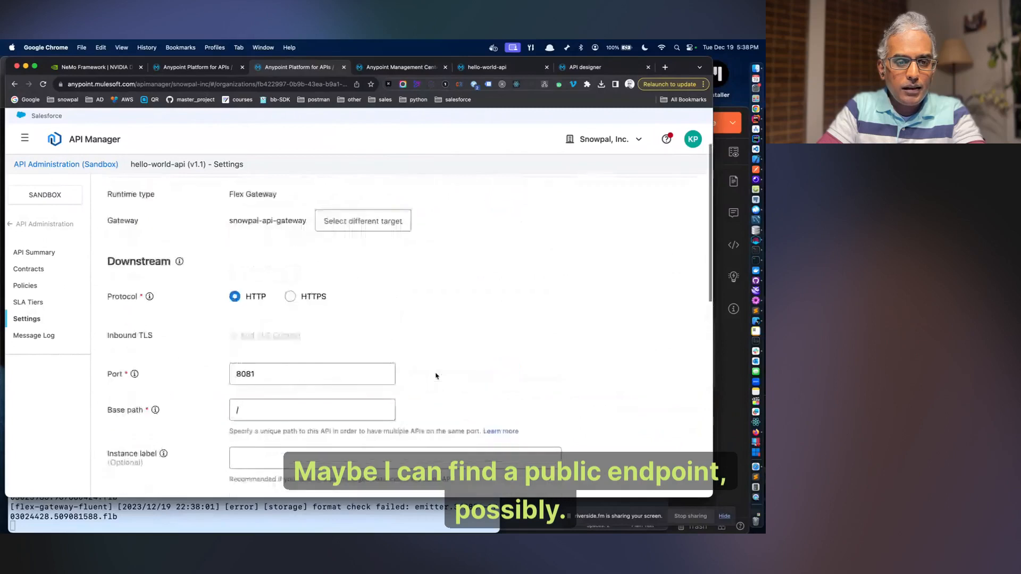
scroll(435, 376, "up", 1)
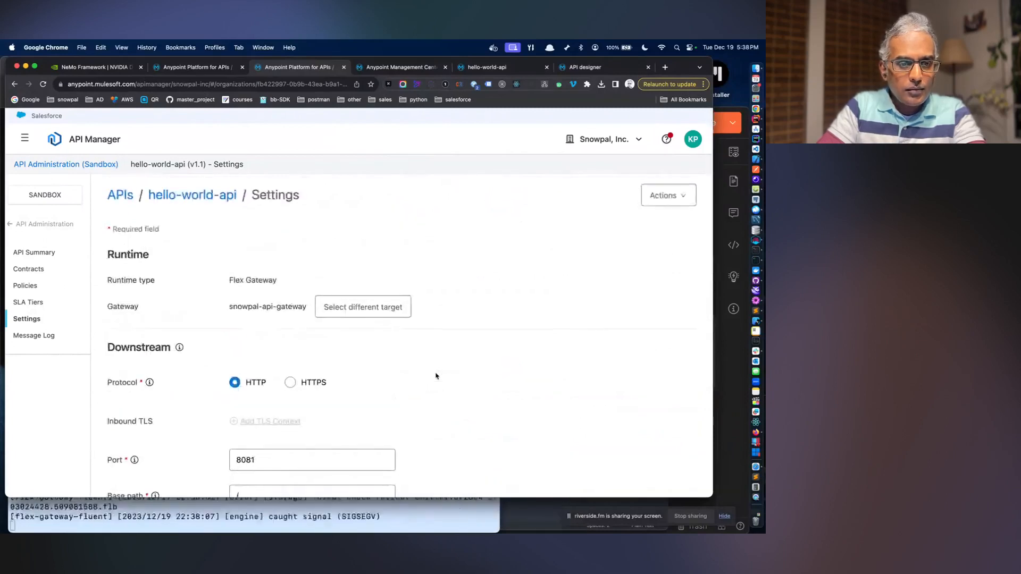
scroll(436, 375, "down", 3)
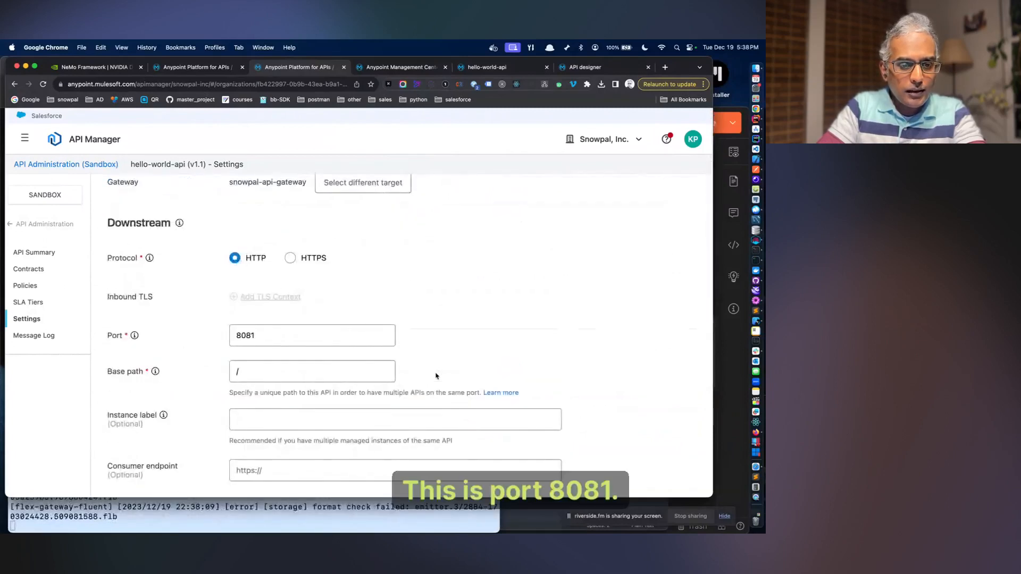
scroll(436, 376, "down", 5)
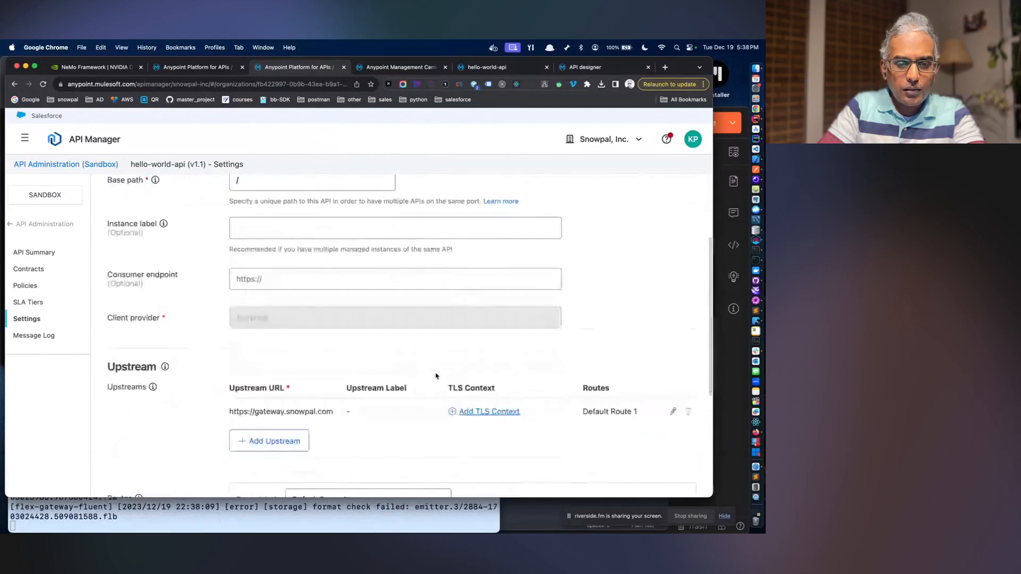
left_click(674, 412)
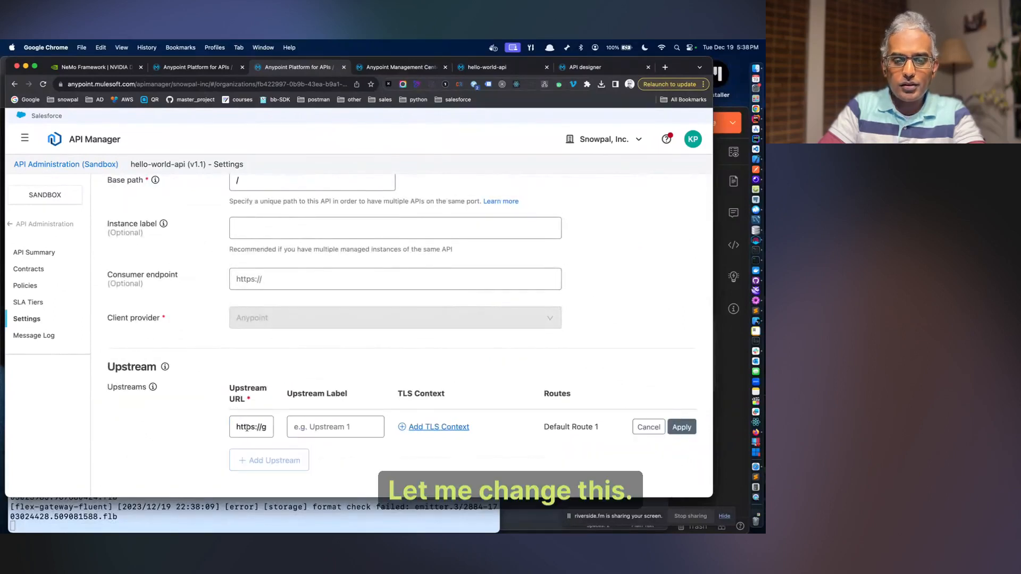
scroll(250, 426, "down", 3)
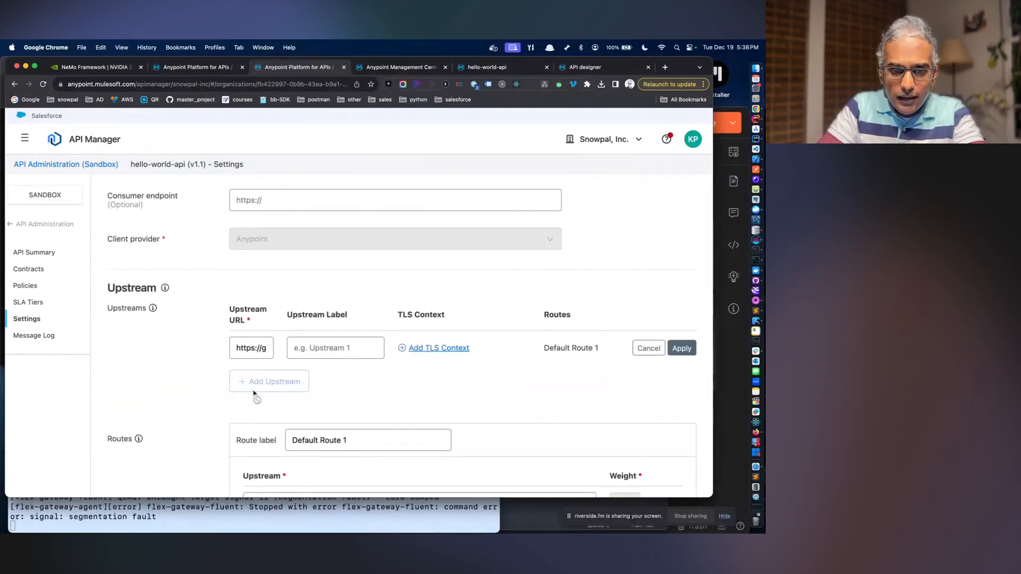
left_click(649, 348)
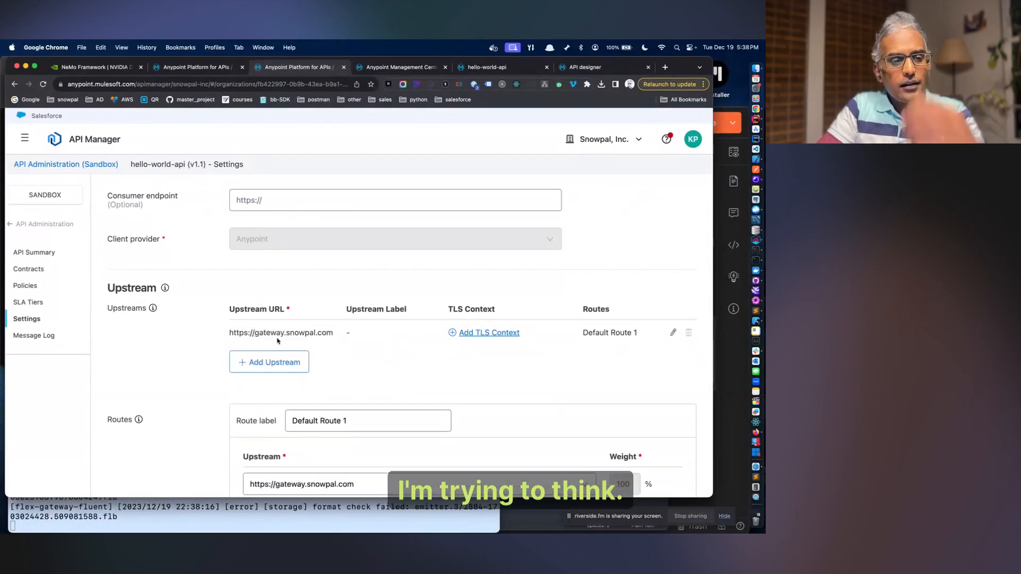
- Switch to app1 in Runtime Manager and review its public endpoint and deployment target settings
scroll(277, 341, "up", 15)
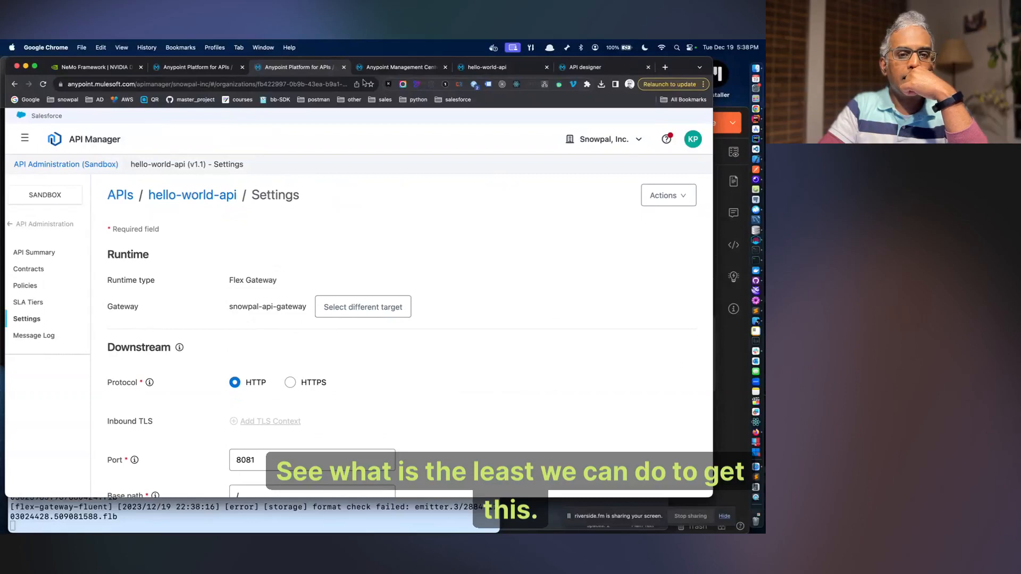
left_click(390, 67)
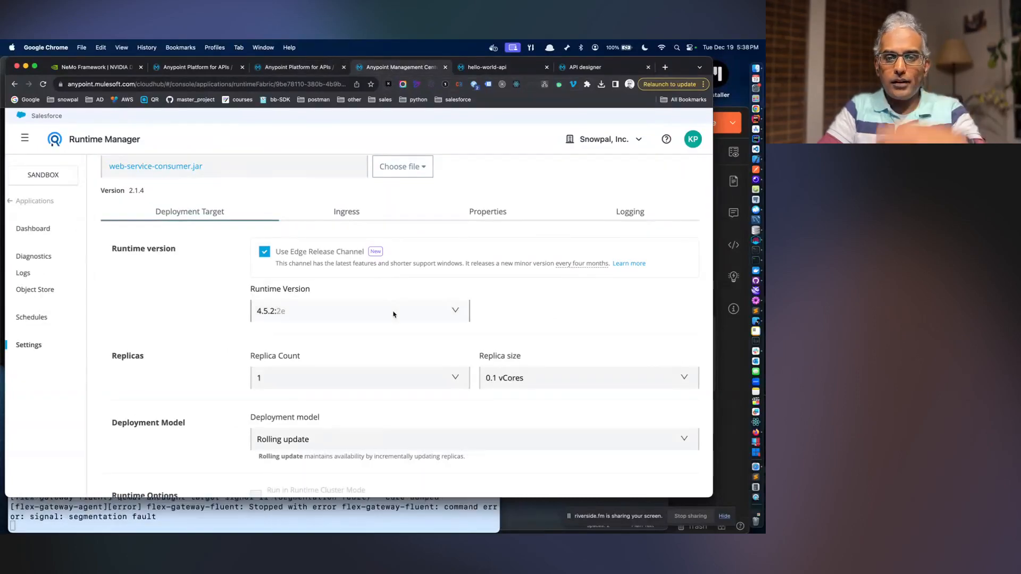
scroll(392, 314, "down", 1)
scroll(393, 315, "up", 5)
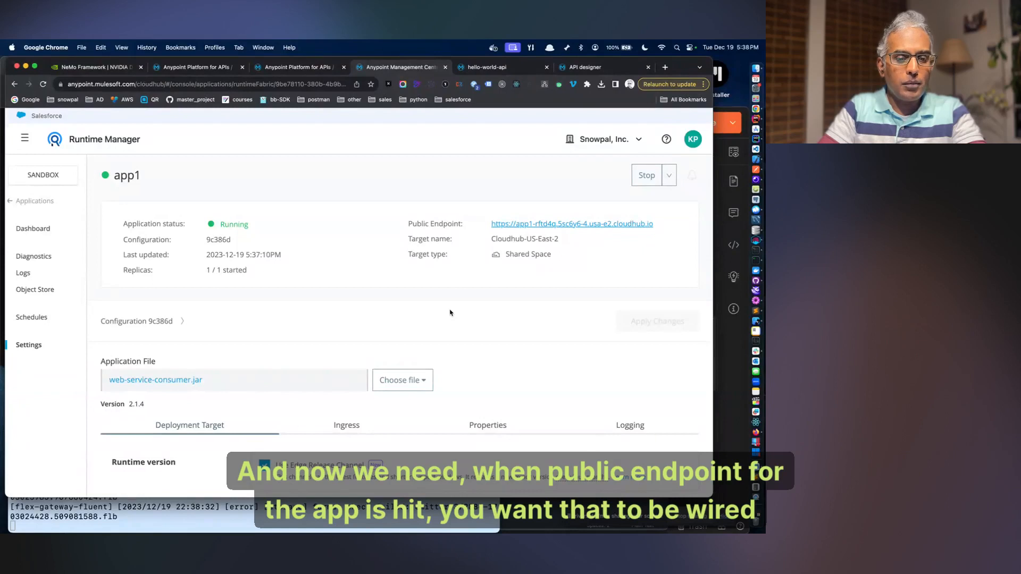
scroll(450, 313, "down", 5)
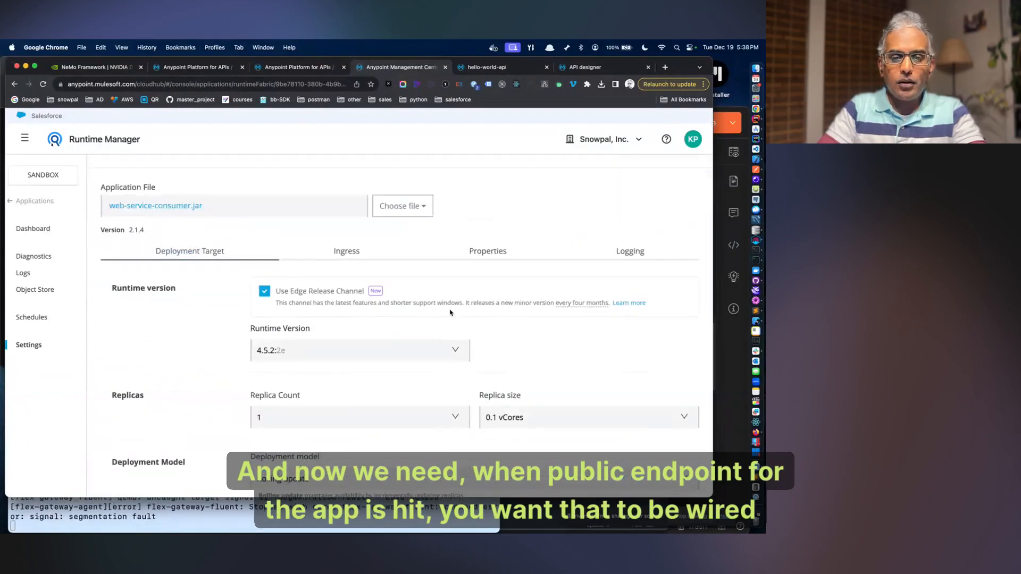
scroll(450, 313, "down", 3)
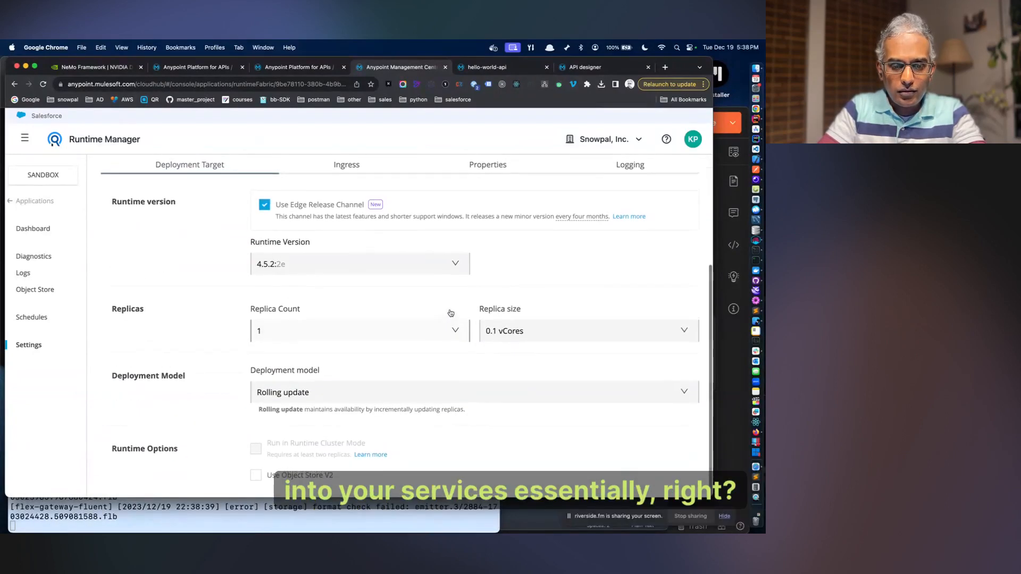
scroll(449, 312, "up", 8)
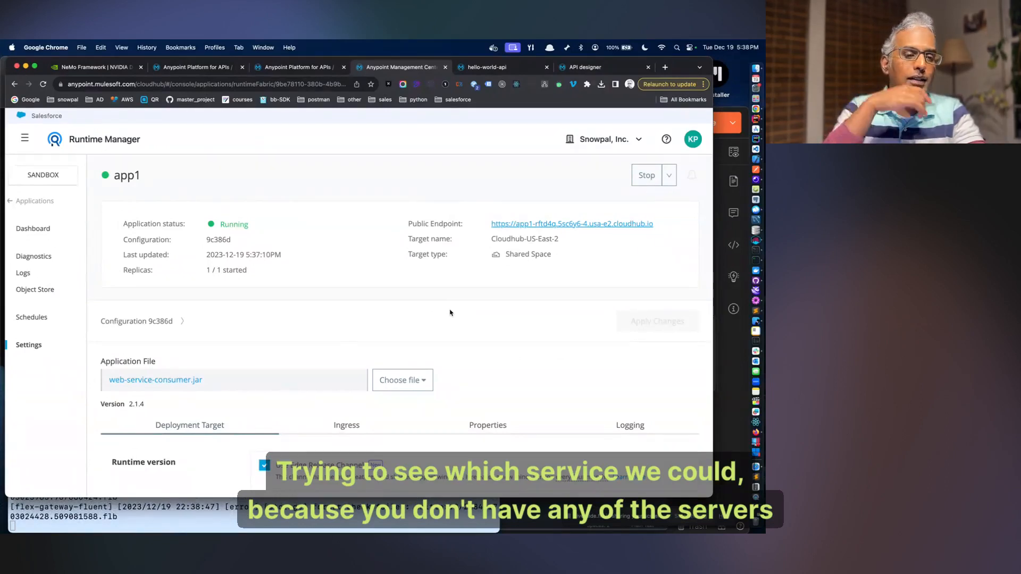
- Check app1's object store, then read through its deployment logs
left_click(35, 290)
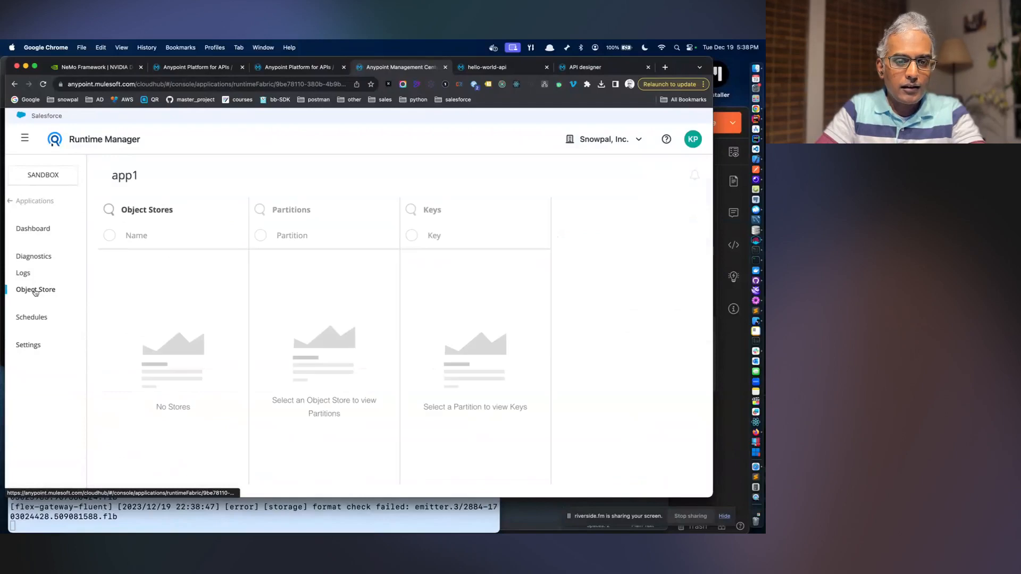
left_click(24, 273)
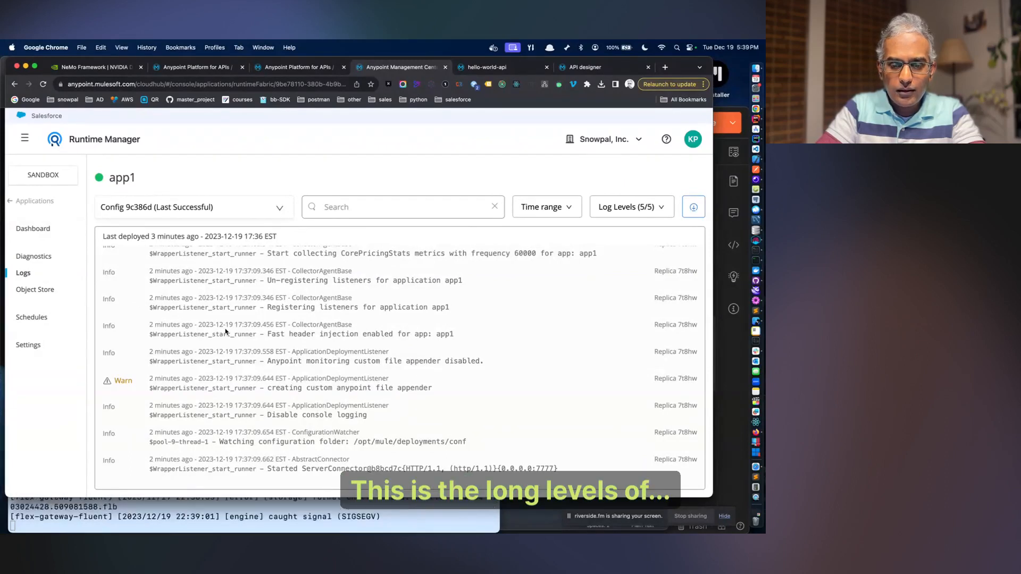
scroll(225, 331, "up", 5)
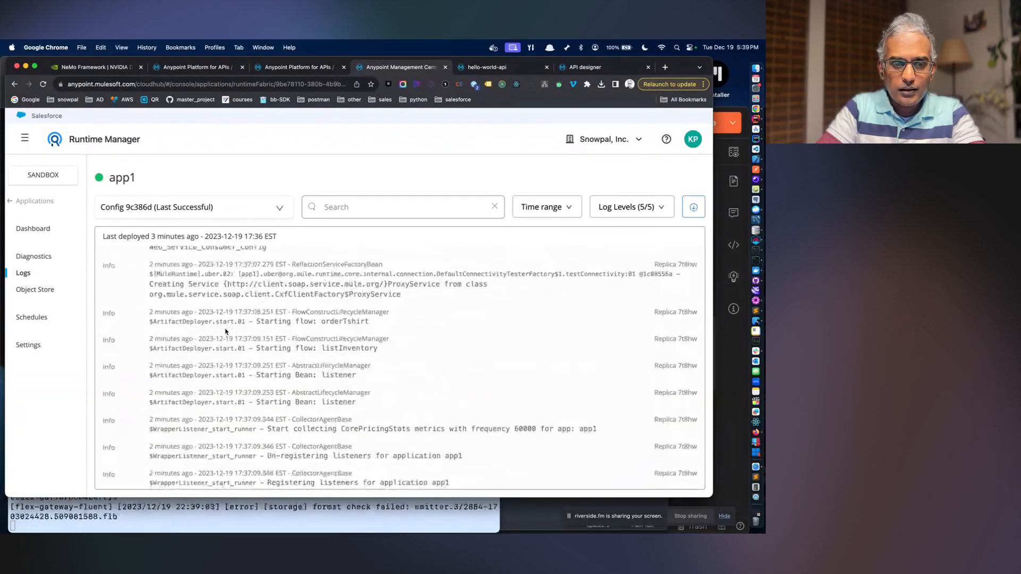
scroll(229, 335, "down", 5)
- Open app1's monitoring page from its dashboard and view the infrastructure metrics
left_click(35, 229)
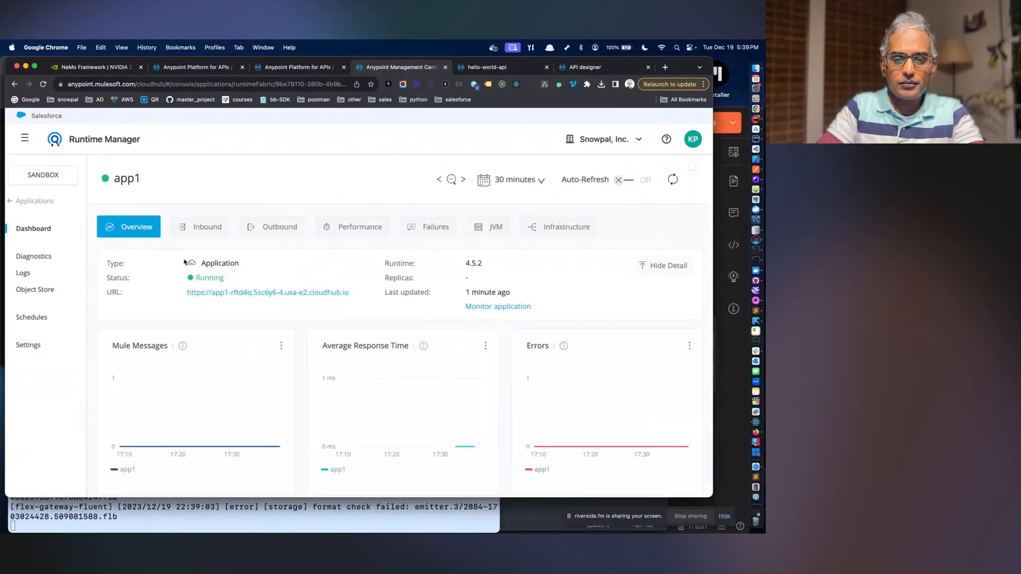
left_click(506, 307)
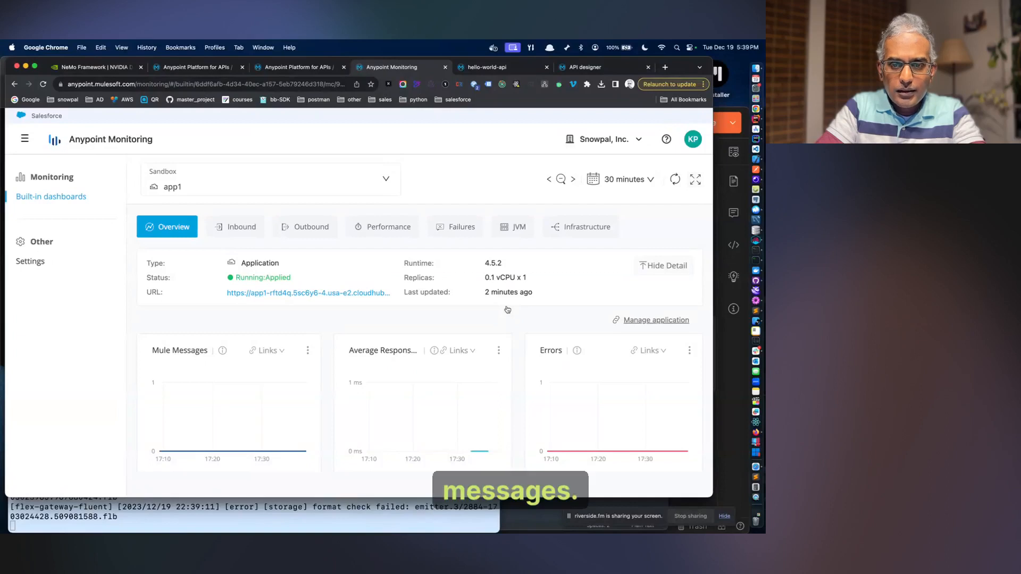
left_click(567, 233)
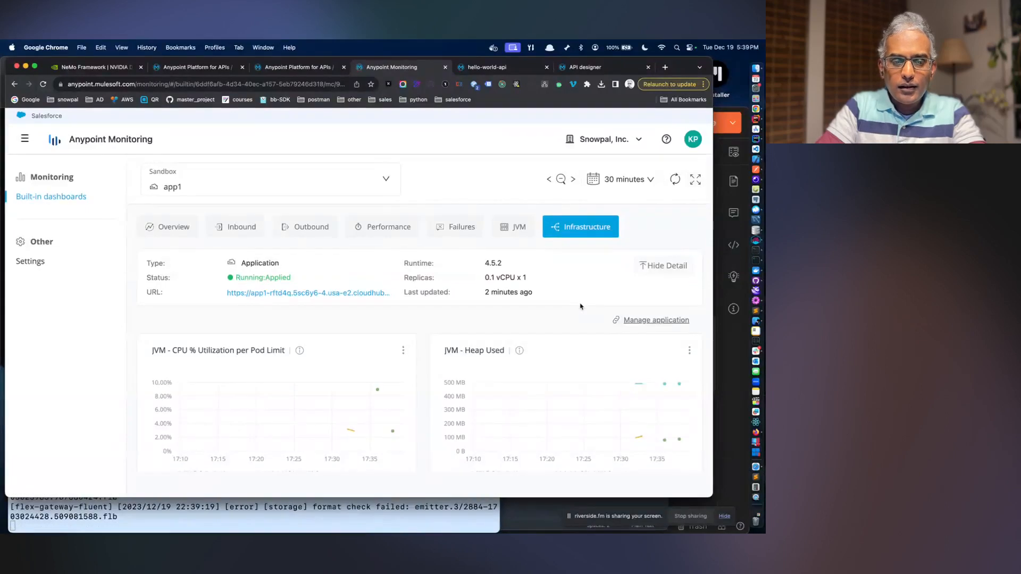
- Visit app1's URL from the monitoring page and close it, then copy the link address into a new browser tab
left_click(359, 293)
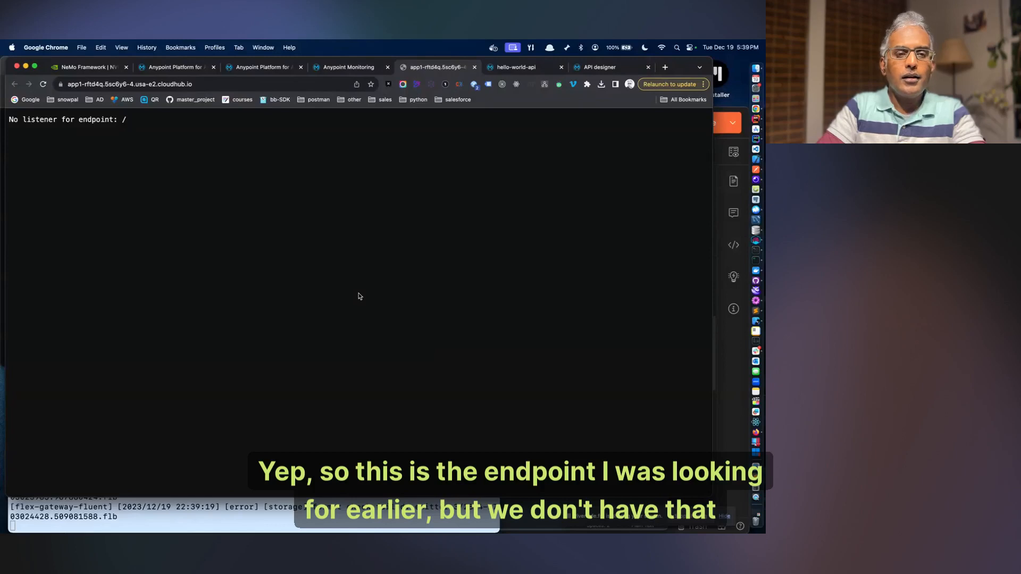
left_click(475, 67)
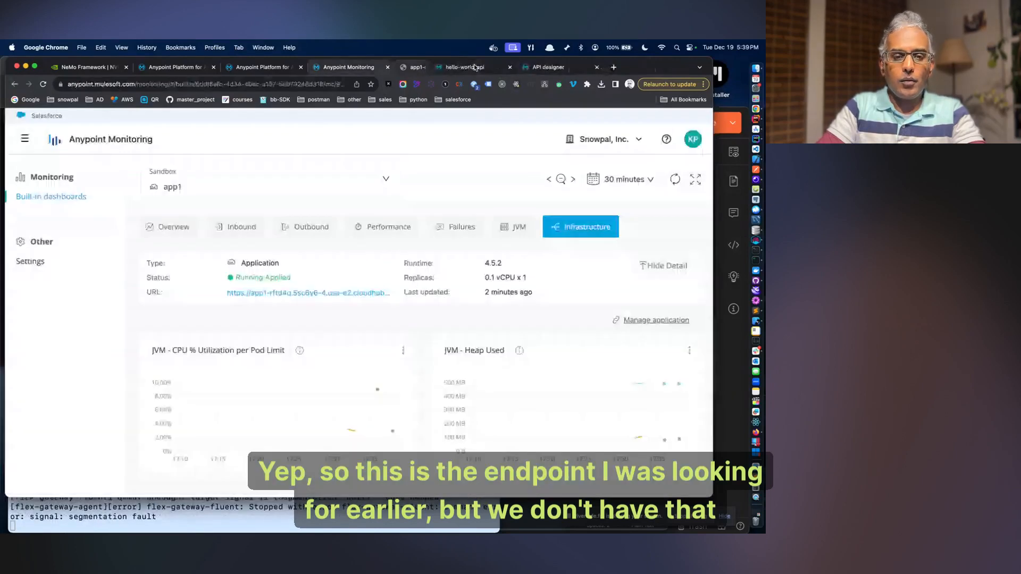
right_click(340, 296)
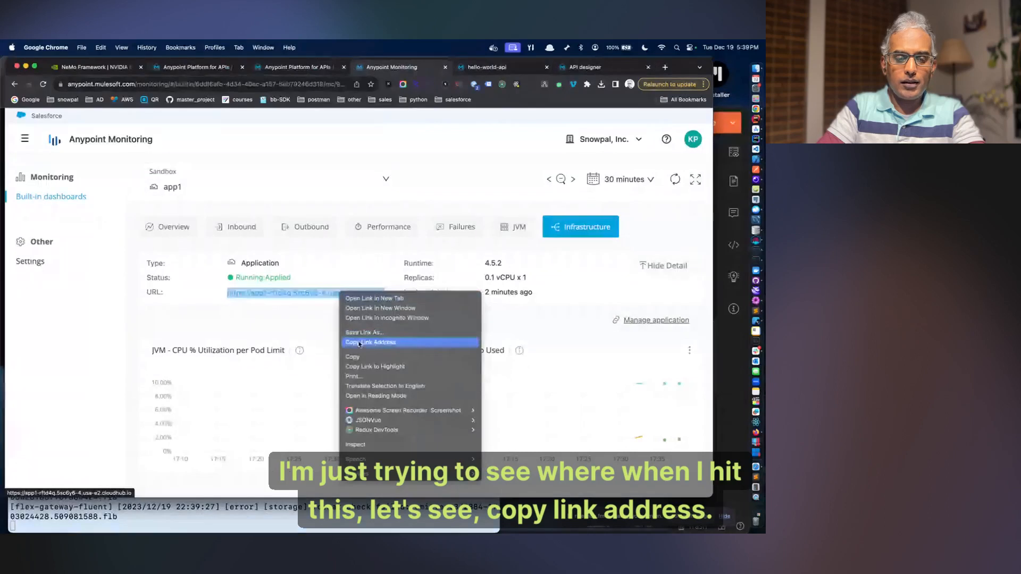
left_click(359, 343)
key("super+t")
key("super+v")
- Open the developer tools' Network view for the new tab and load app1's public endpoint
right_click(492, 181)
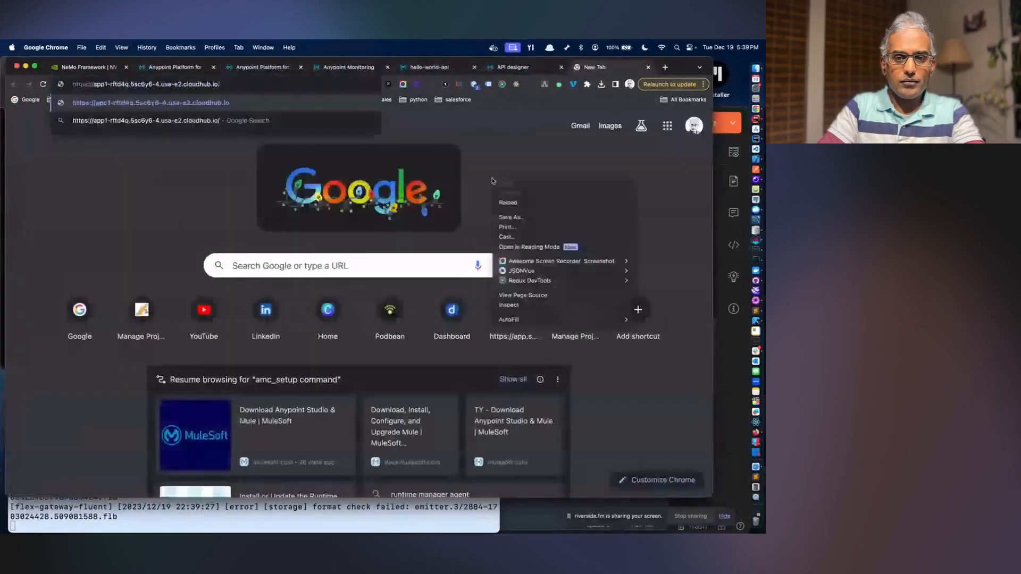
left_click(527, 305)
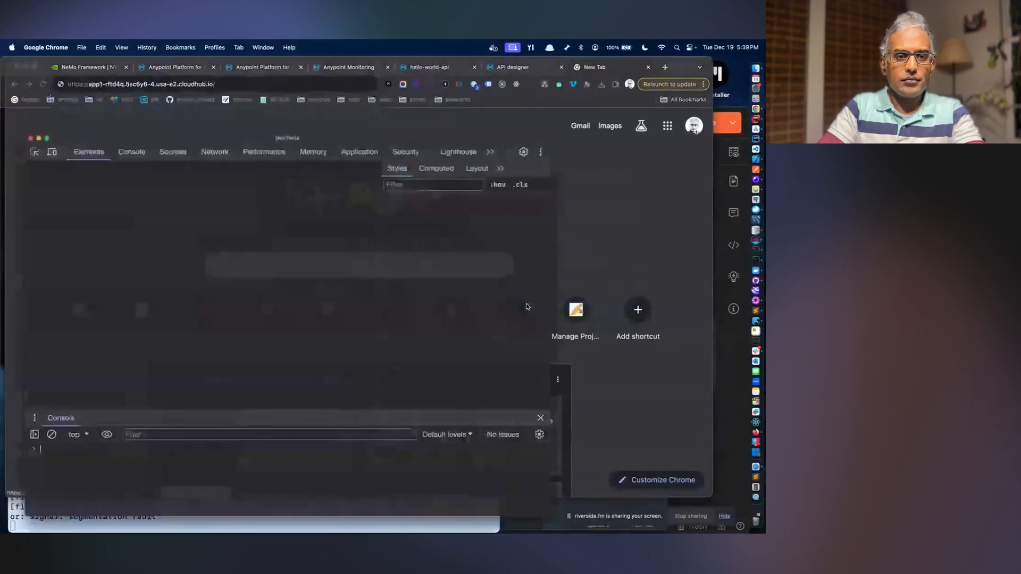
left_click(208, 136)
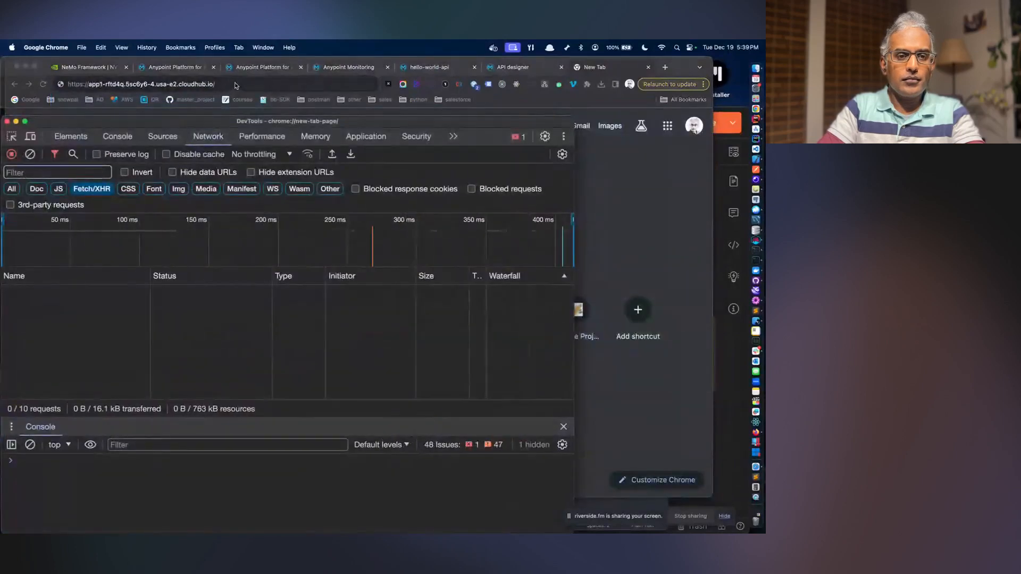
left_click(234, 83)
key("Return")
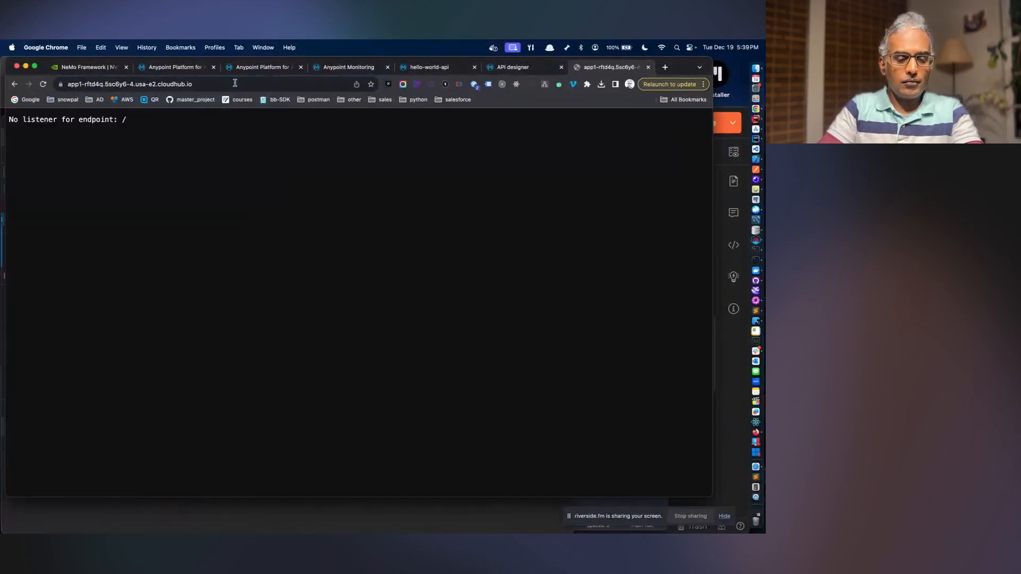
- Return to the developer tools, show all request types and examine the response and headers of app1's endpoint request
key("super+Tab")
key("super+h")
key("ctrl+Up")
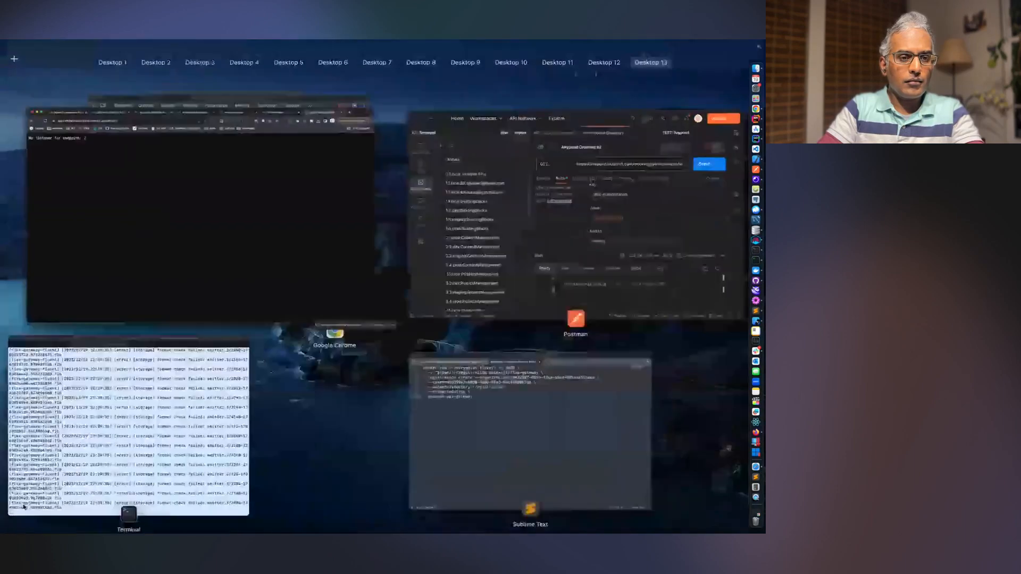
left_click(154, 265)
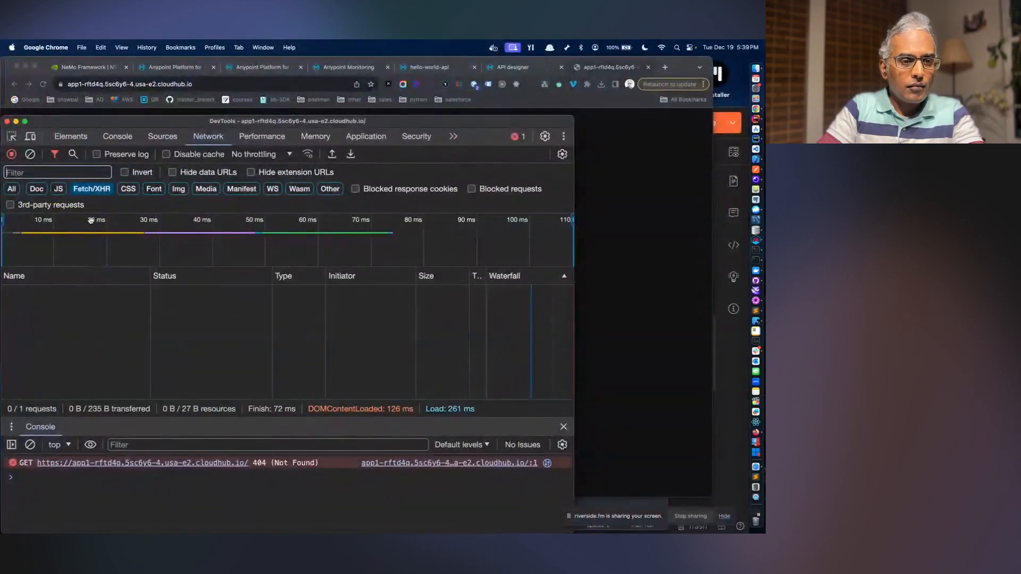
left_click(12, 189)
left_click(64, 293)
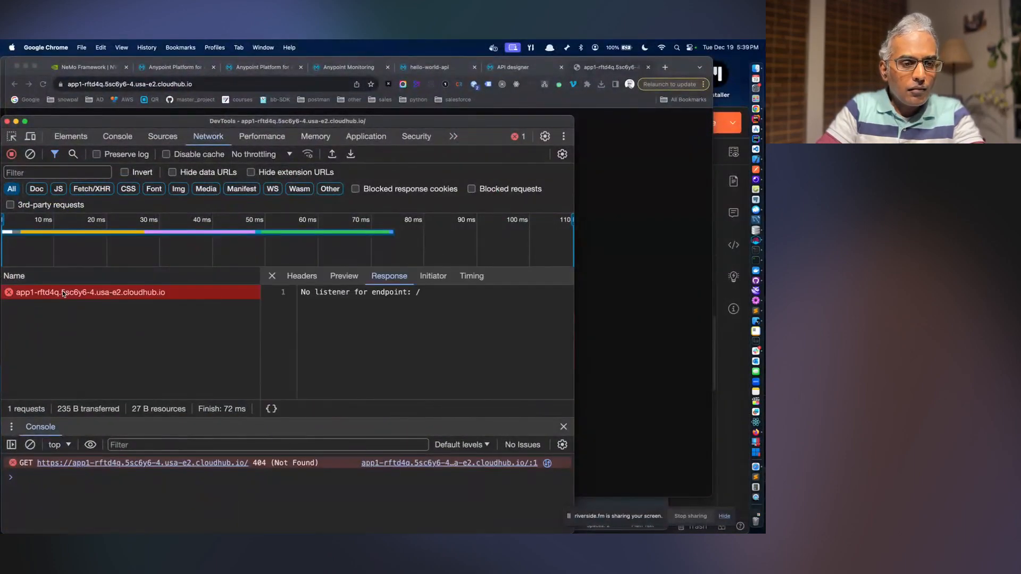
left_click(308, 272)
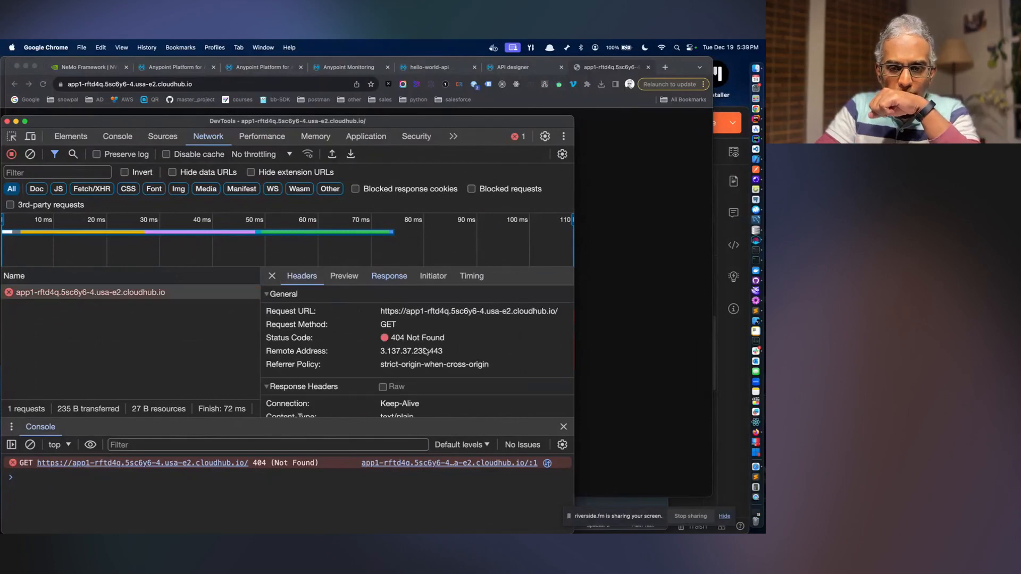
scroll(426, 352, "down", 5)
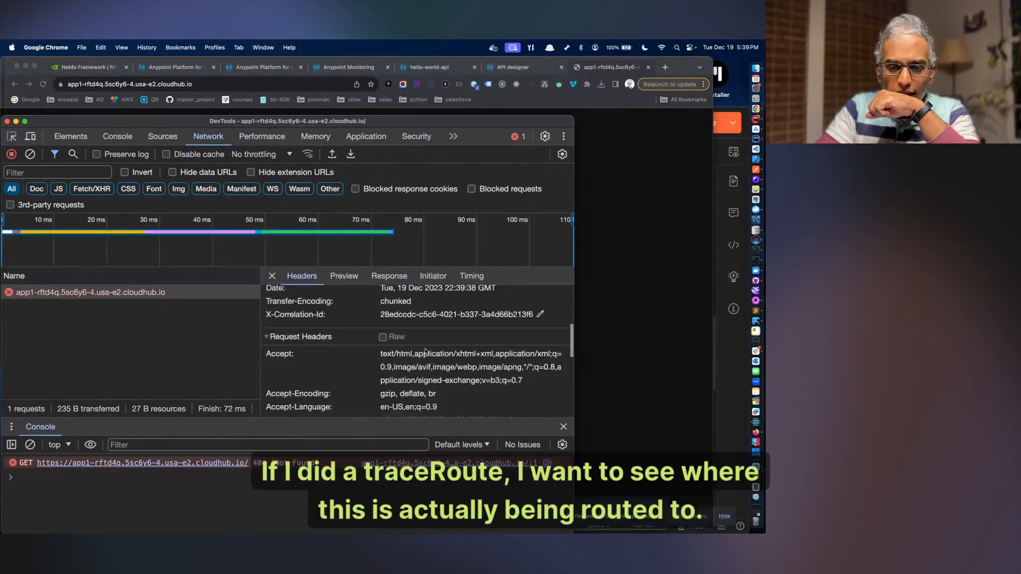
scroll(426, 352, "down", 6)
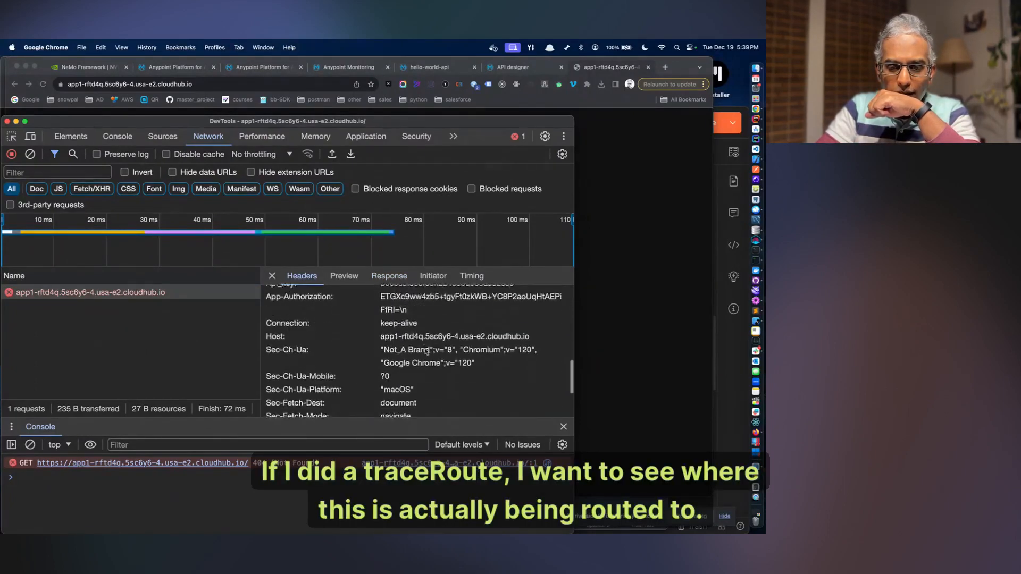
- Examine the preview and response of app1's endpoint request, then close the developer tools and the endpoint's browser tab
left_click(346, 276)
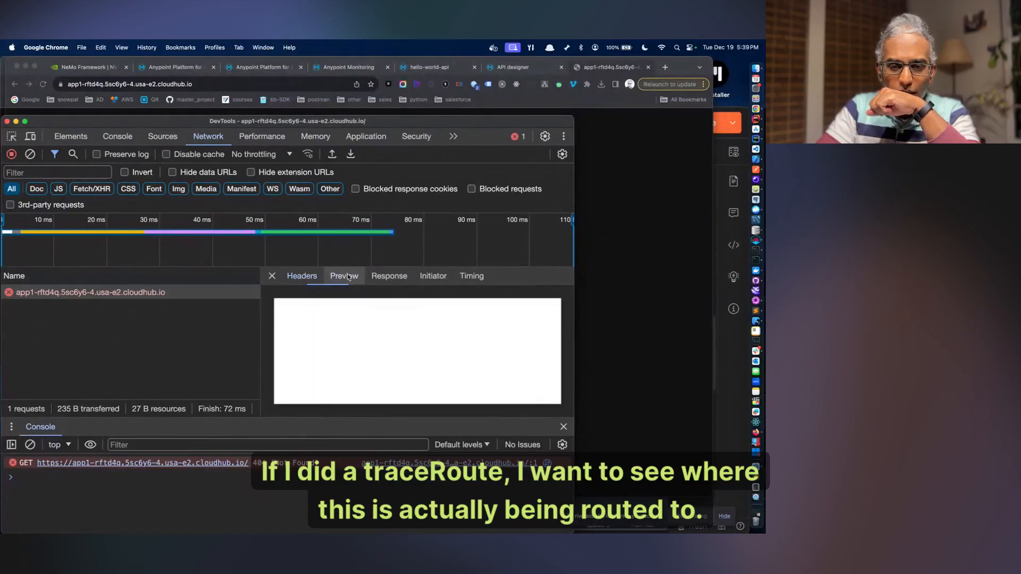
left_click(378, 274)
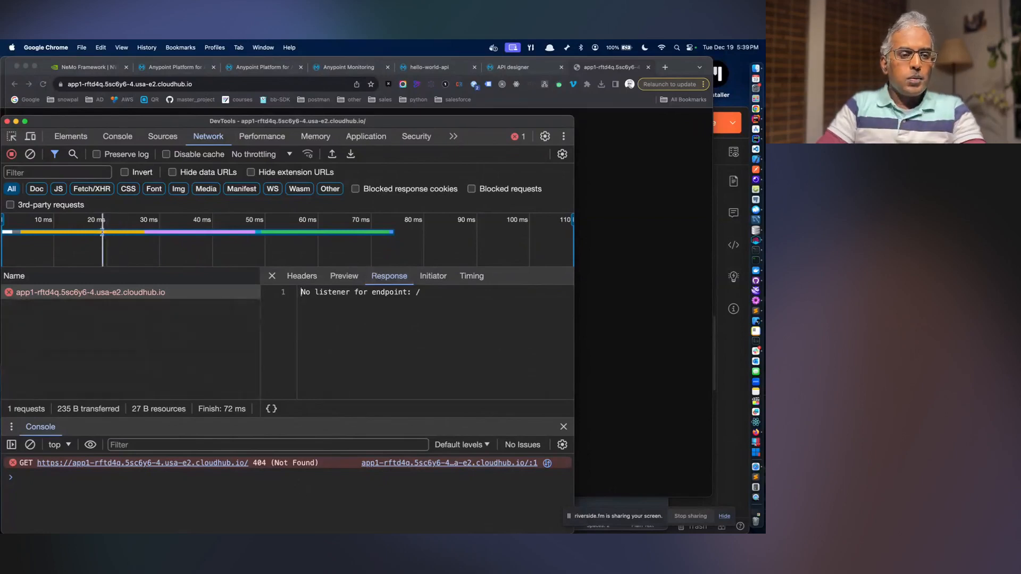
left_click(7, 121)
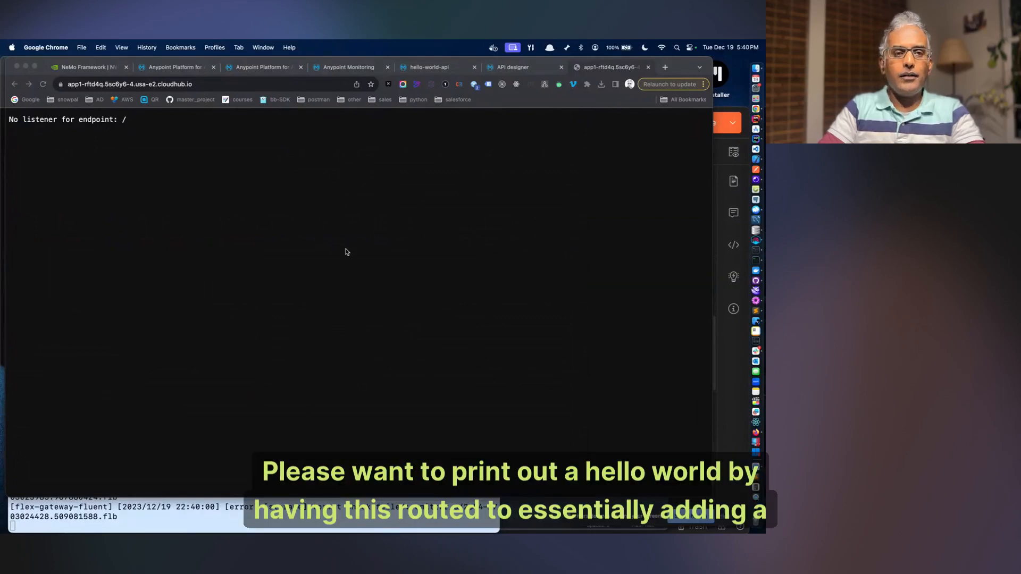
left_click(647, 69)
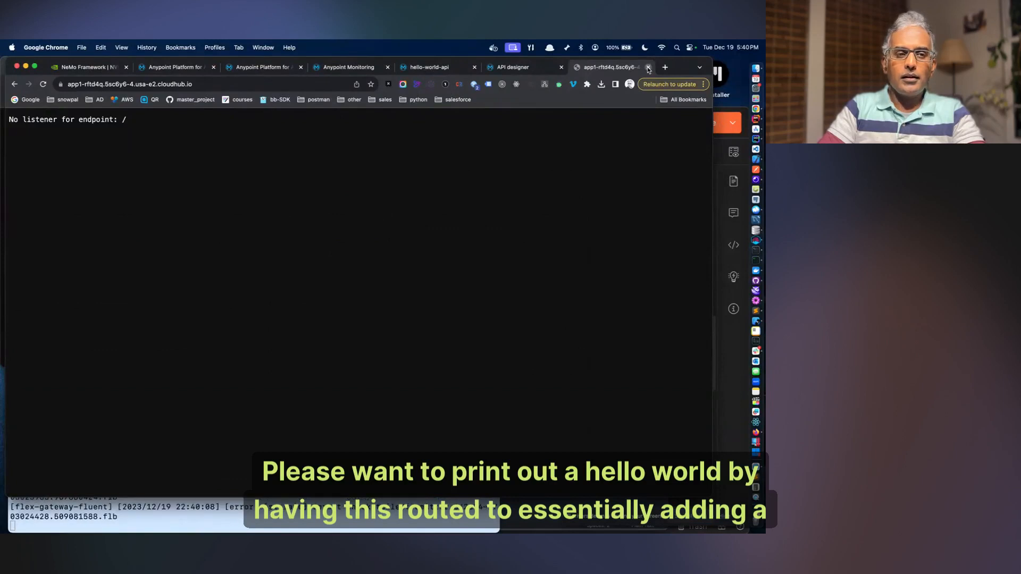
left_click(648, 68)
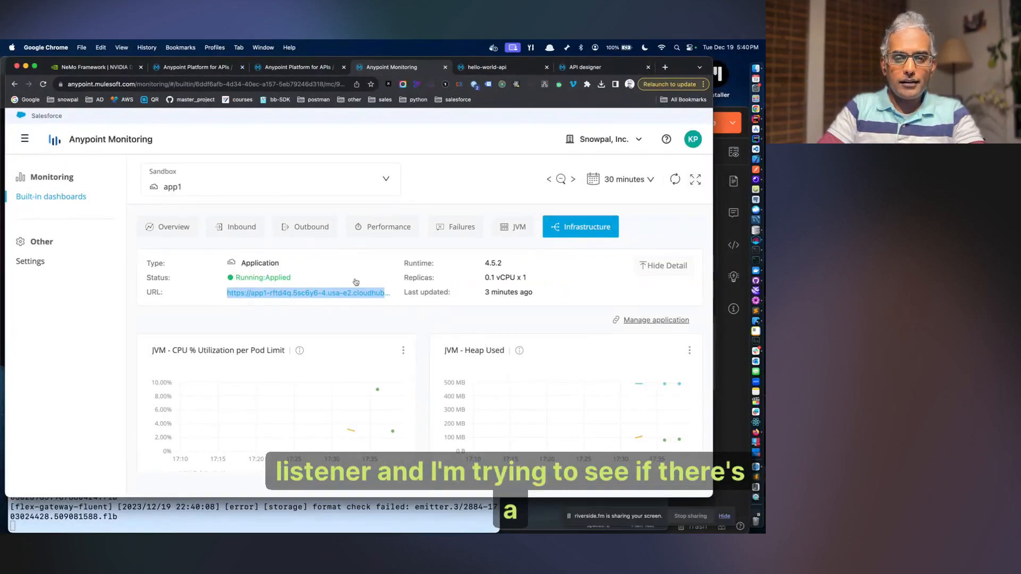
- View app1's inbound metrics in monitoring, then open and review hello-world-api's summary in API Manager
left_click(240, 227)
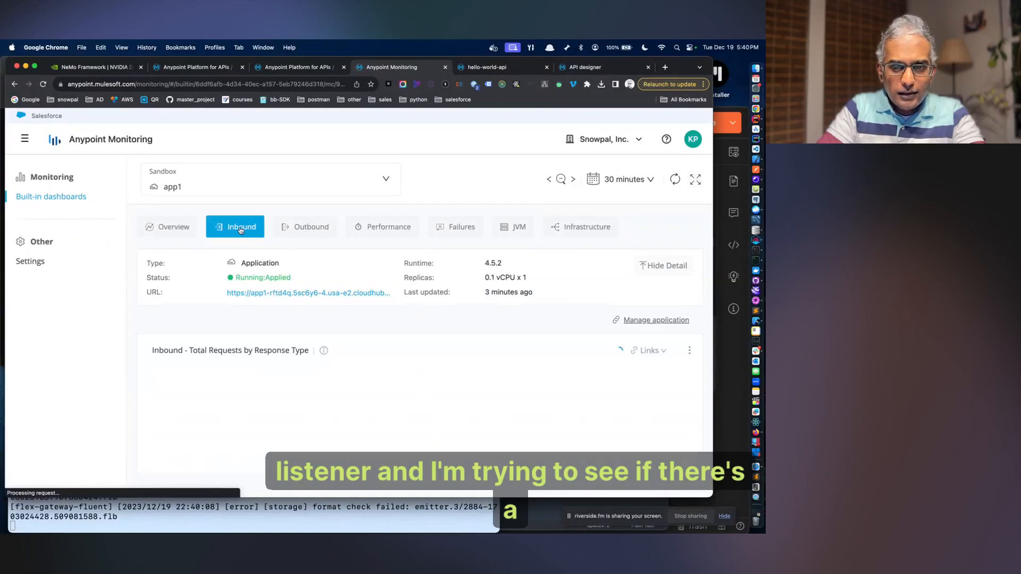
left_click(329, 236)
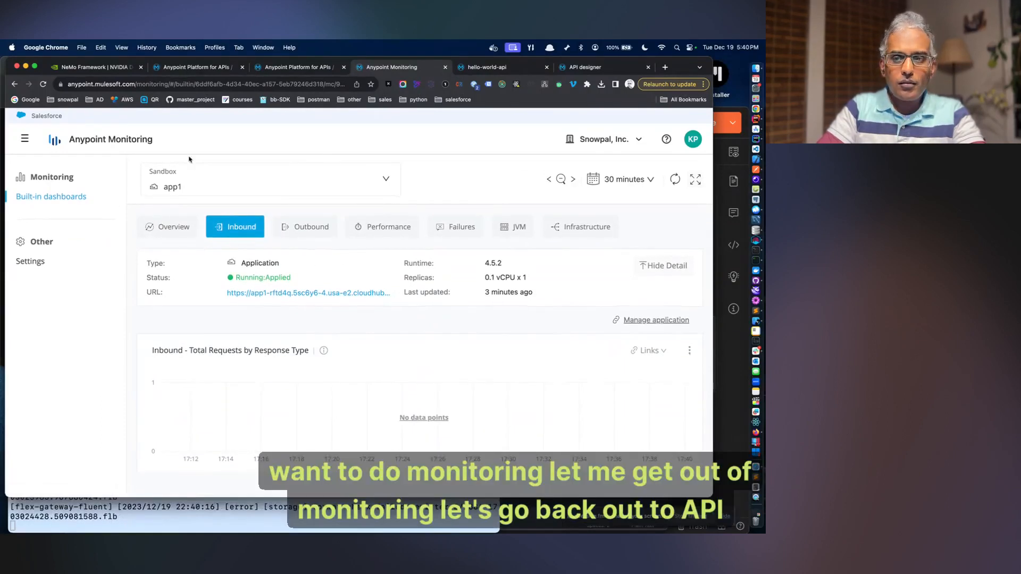
left_click(30, 141)
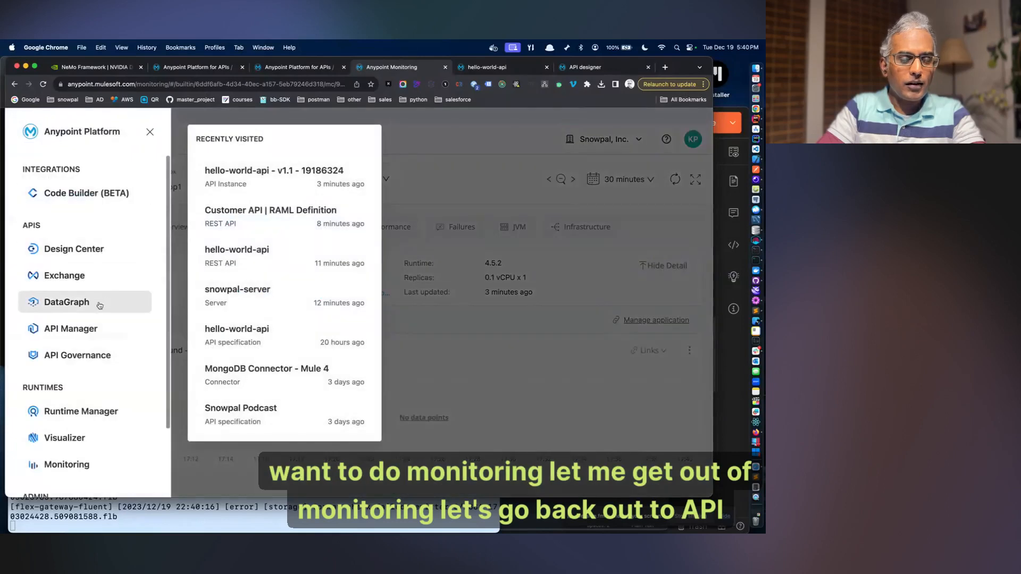
left_click(96, 326)
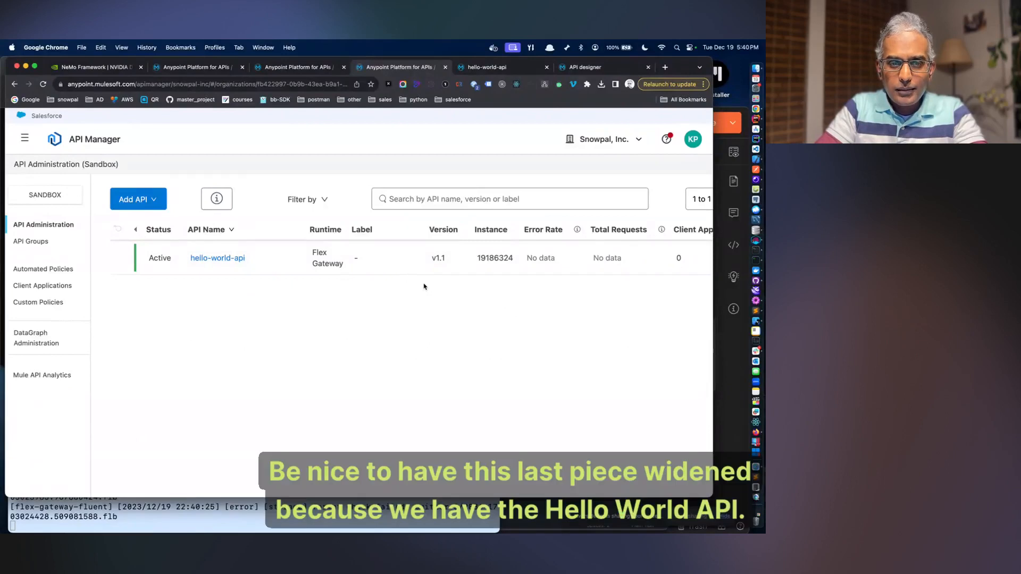
left_click(225, 262)
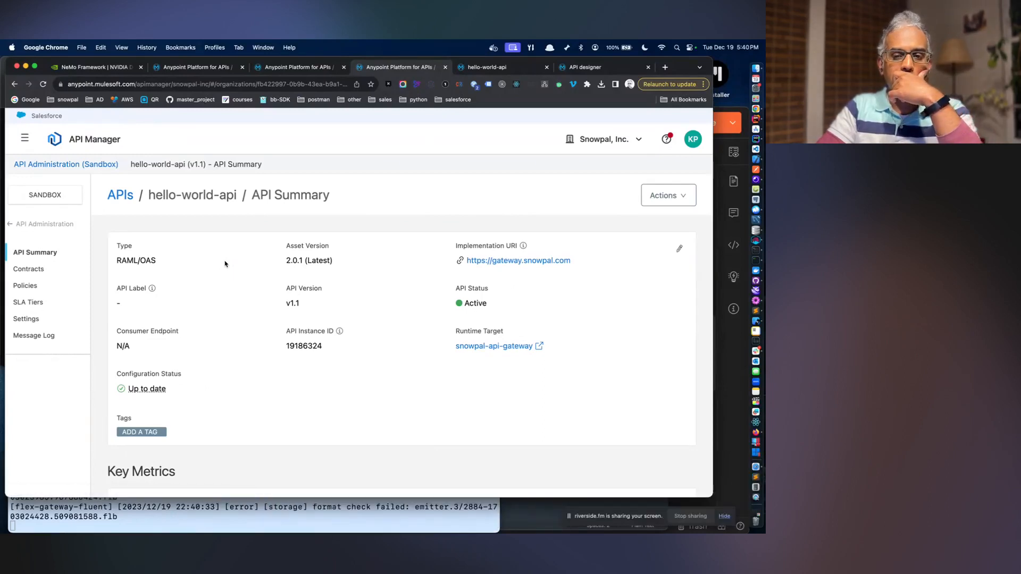
scroll(224, 263, "down", 5)
scroll(224, 263, "up", 7)
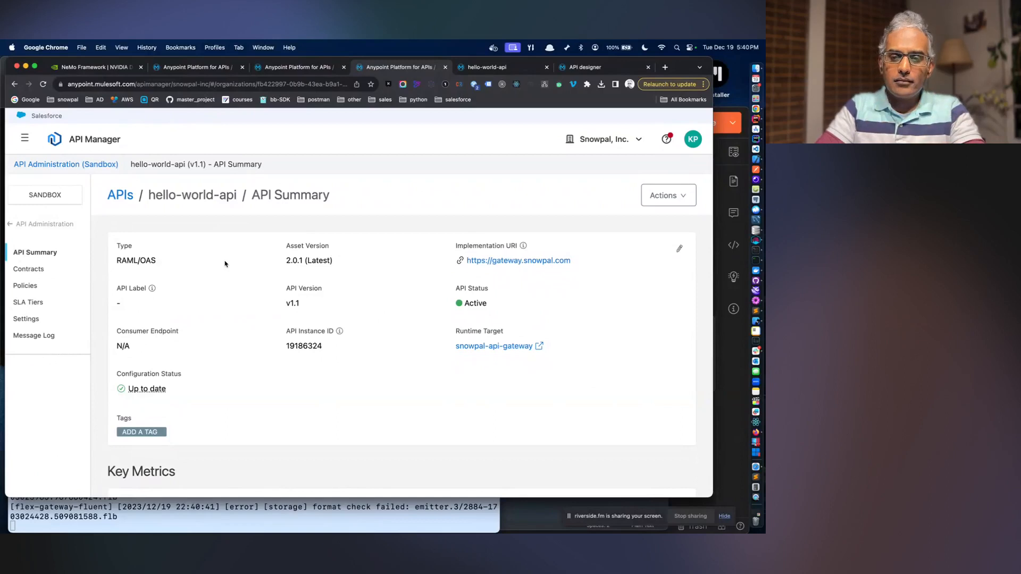
- Copy the mocking URL of the GET /greeting1 endpoint from hello-world-api's Exchange page and return to its API Manager summary
left_click(486, 67)
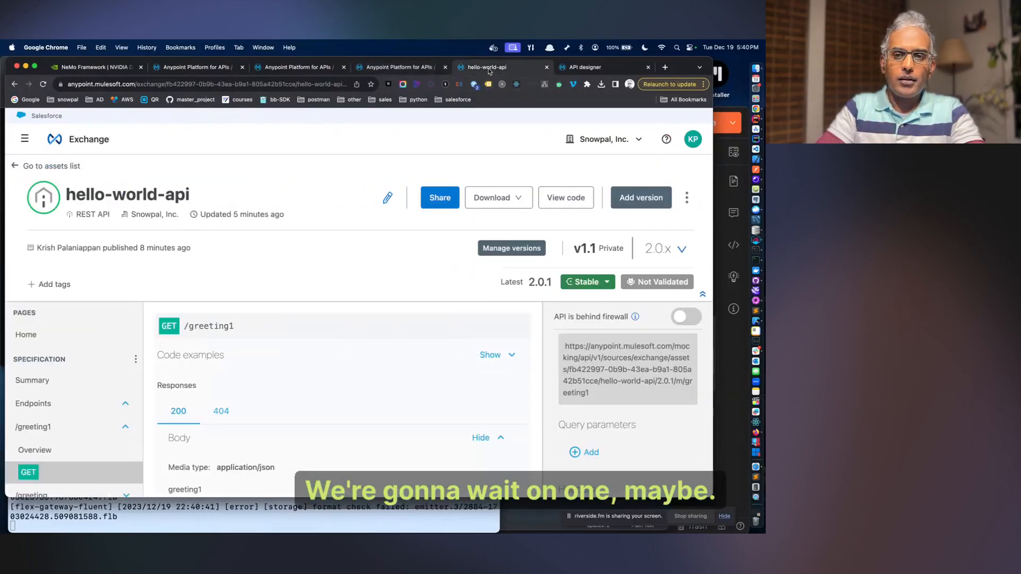
left_click_drag(566, 344, 570, 392)
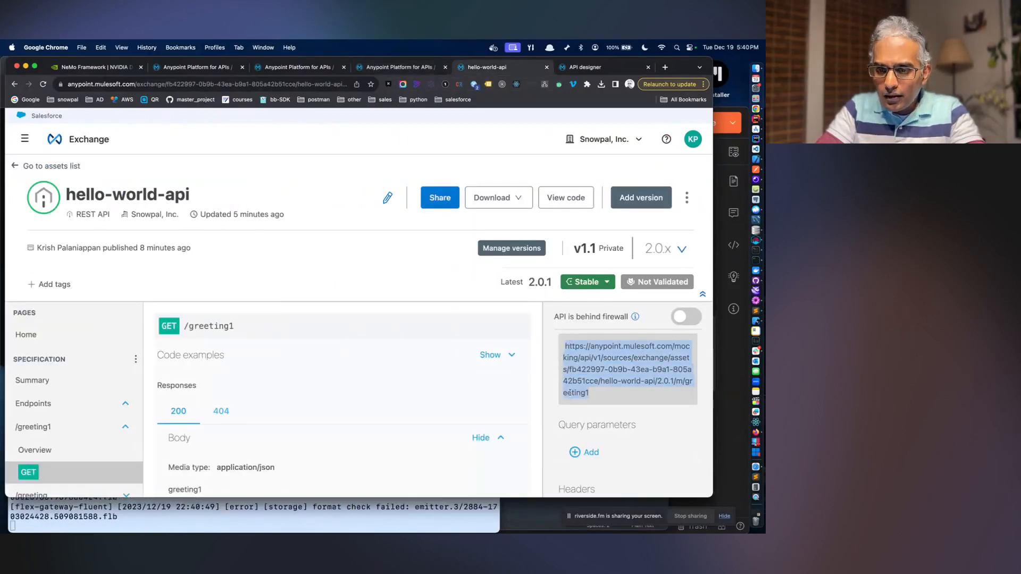
left_click(428, 67)
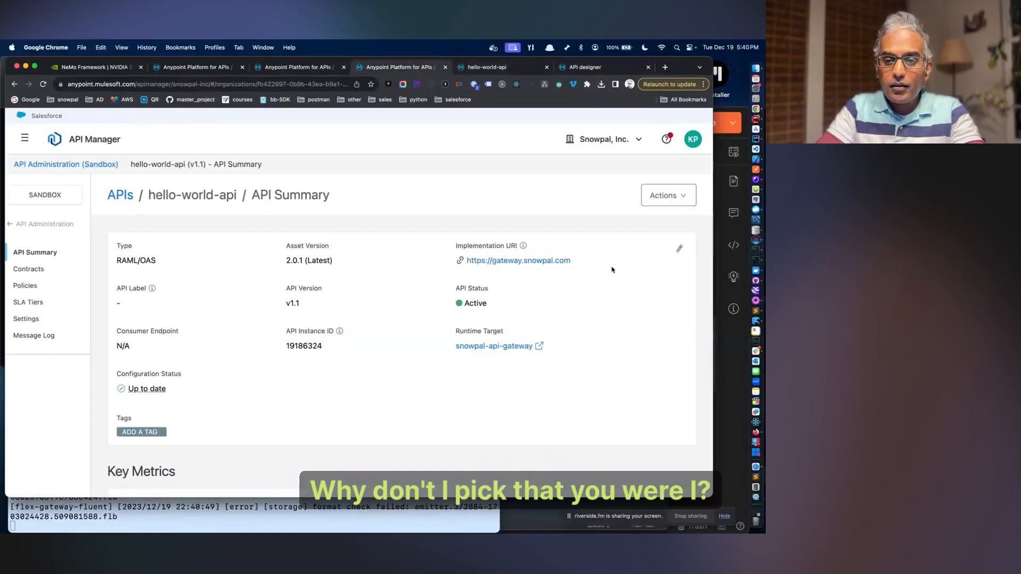
- Open hello-world-api's settings and replace its upstream URL with the copied greeting1 mocking URL
left_click(682, 249)
scroll(322, 379, "down", 10)
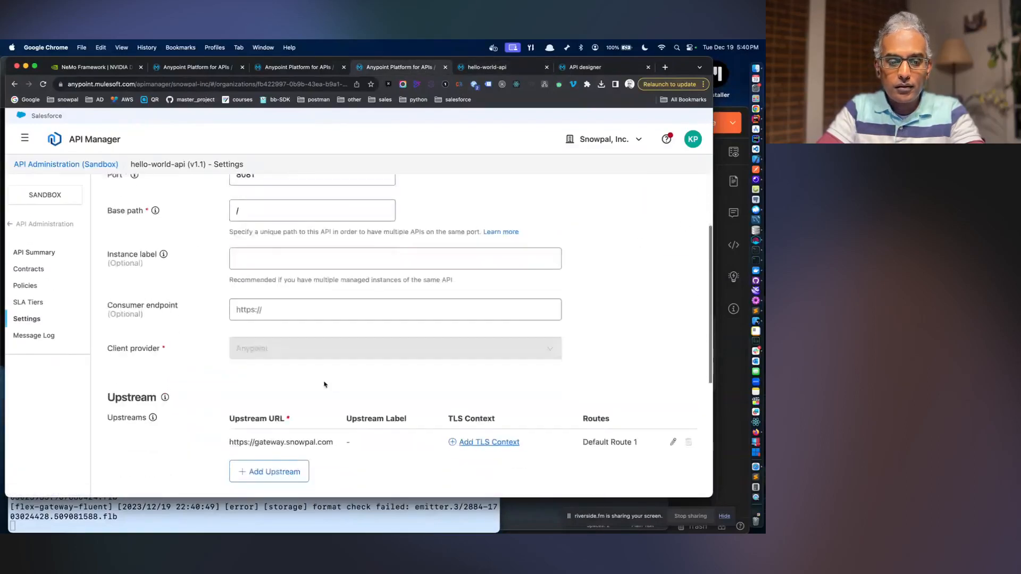
left_click(332, 337)
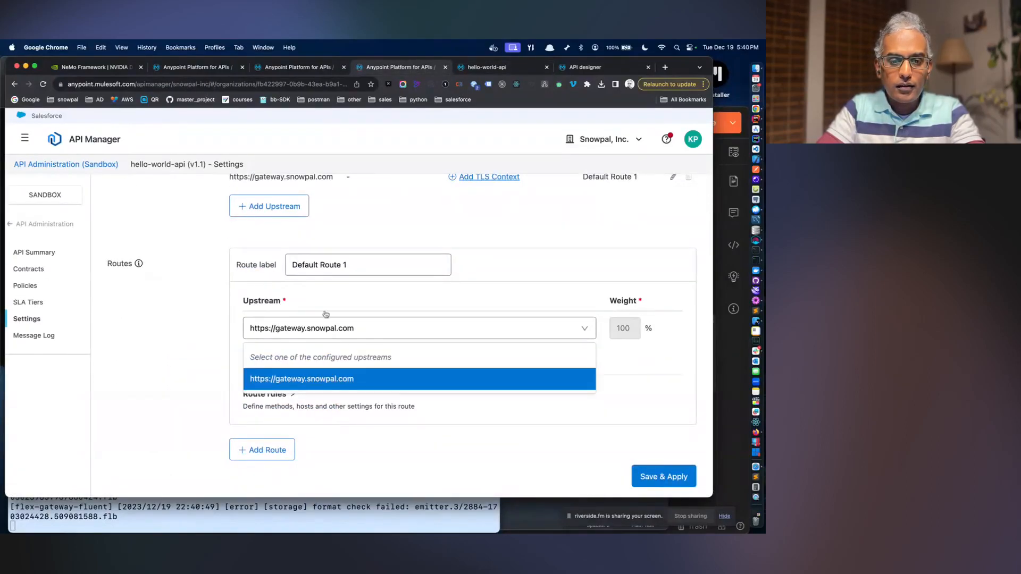
scroll(326, 315, "up", 3)
left_click(672, 308)
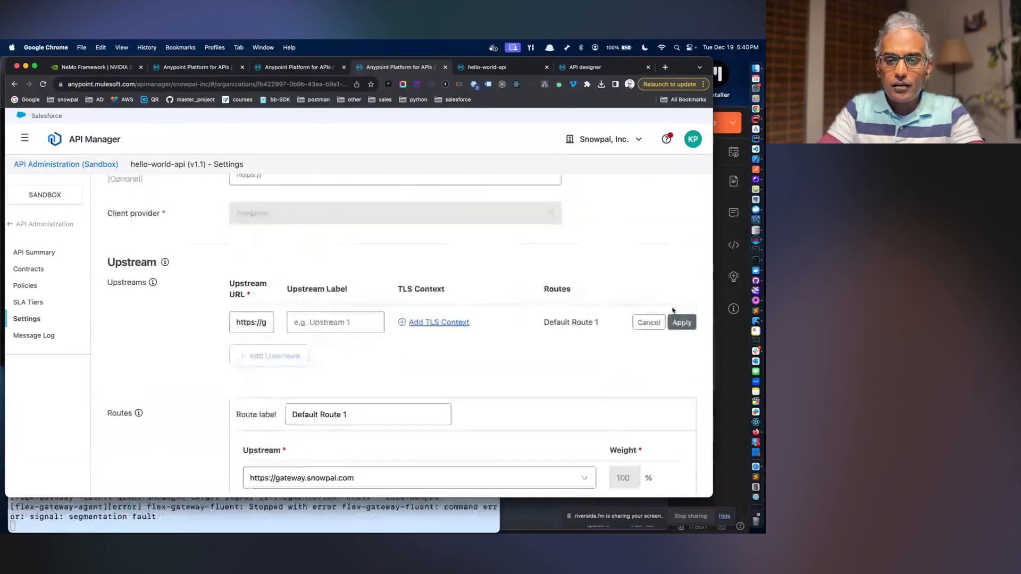
left_click(261, 321)
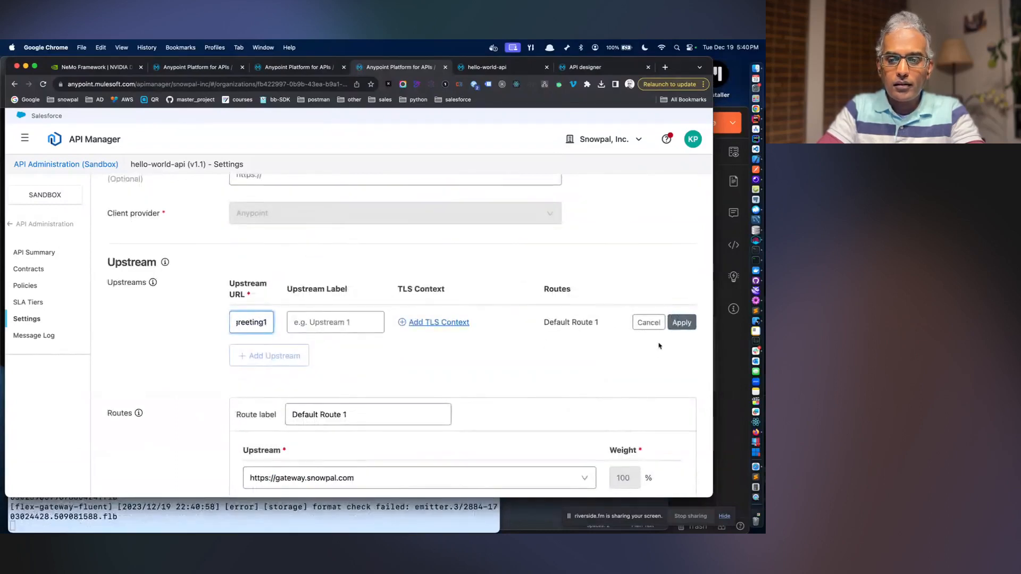
left_click(682, 322)
- Assign the greeting1 mocking upstream to Default Route 1, then save and apply the API configuration
left_click(327, 456)
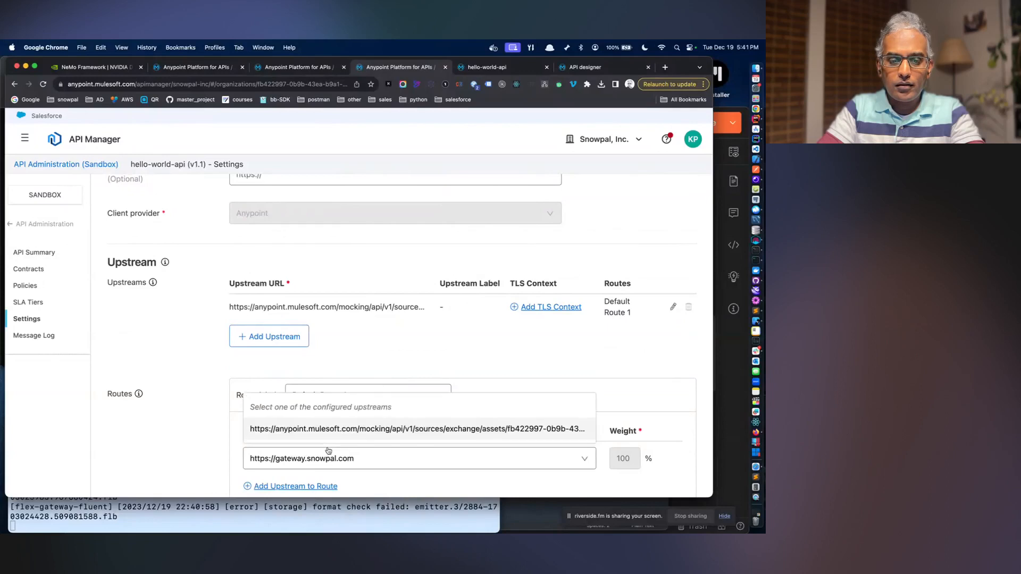
left_click(330, 429)
scroll(478, 372, "down", 5)
left_click(666, 464)
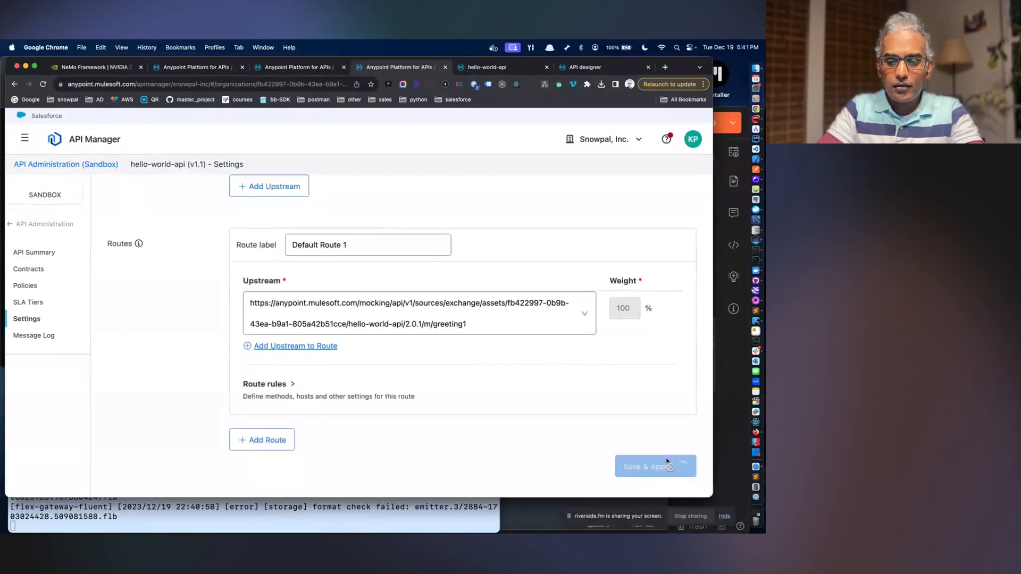
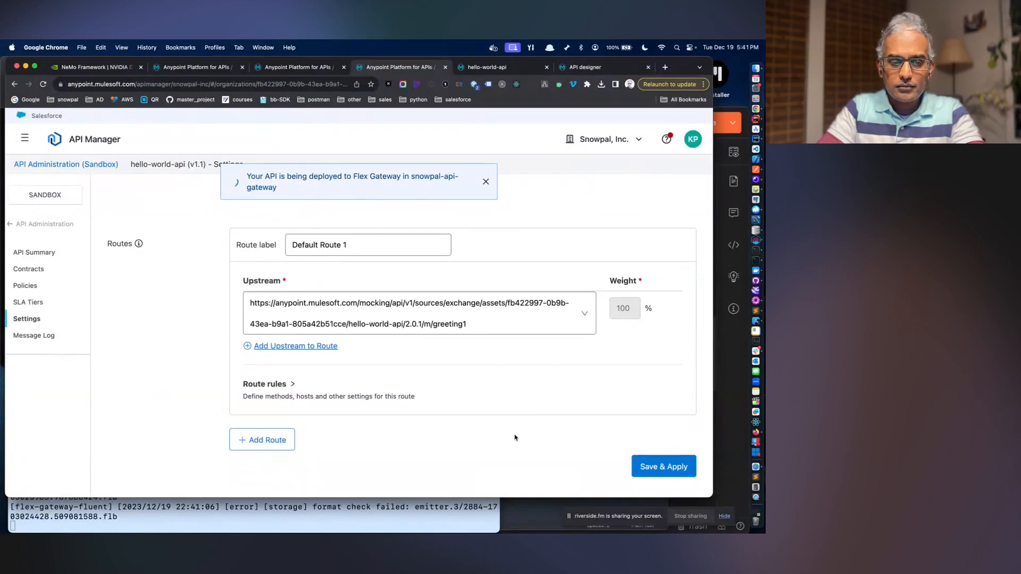
- Switch to the terminal running the Flex Gateway, clear its log output and return to the browser
left_click(403, 511)
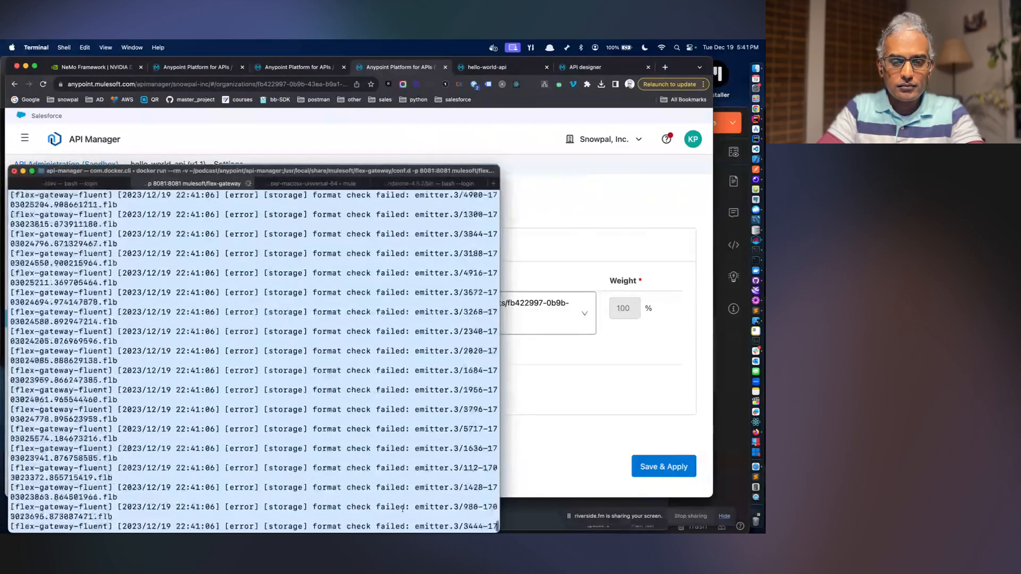
key("super+k")
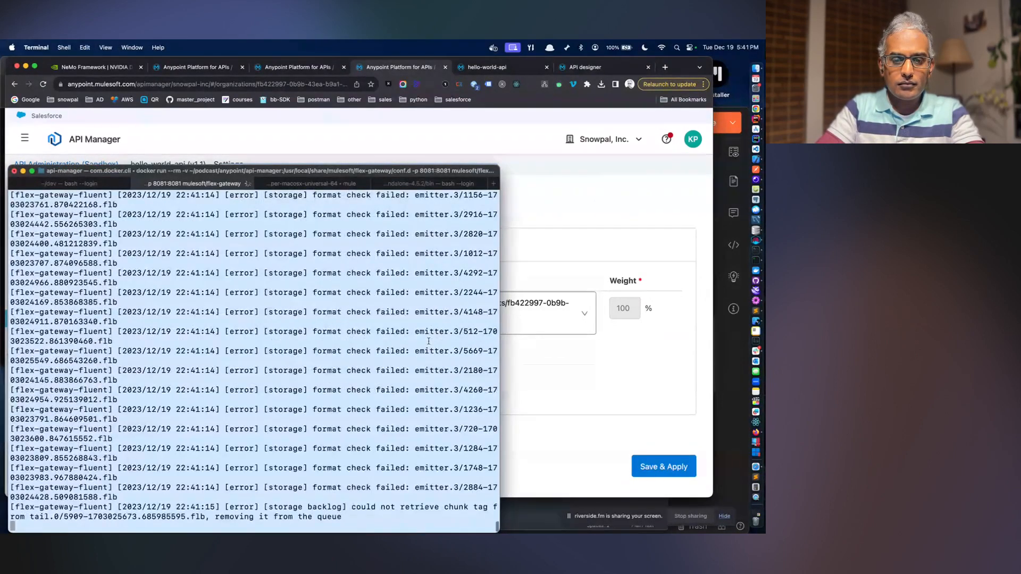
key("super+k")
left_click(561, 201)
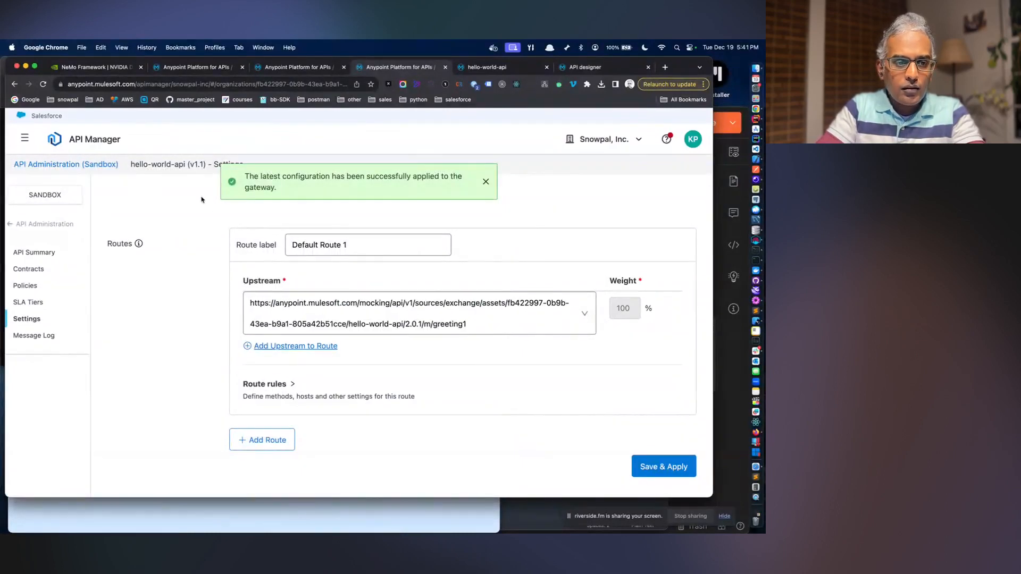
- Open hello-world-api's summary in the other API Manager tab, visit its implementation URI and close the resulting page
left_click(320, 68)
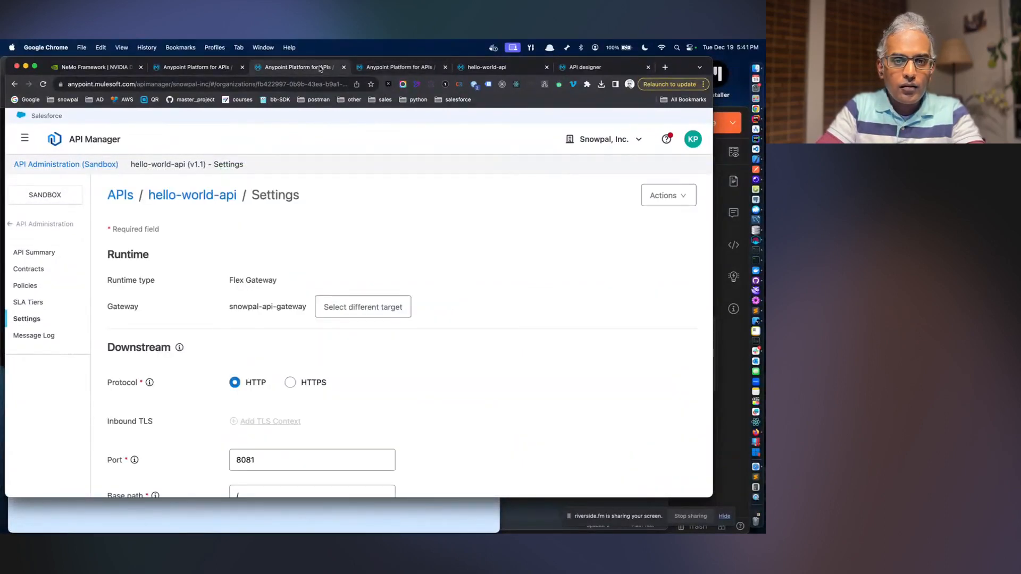
left_click(236, 197)
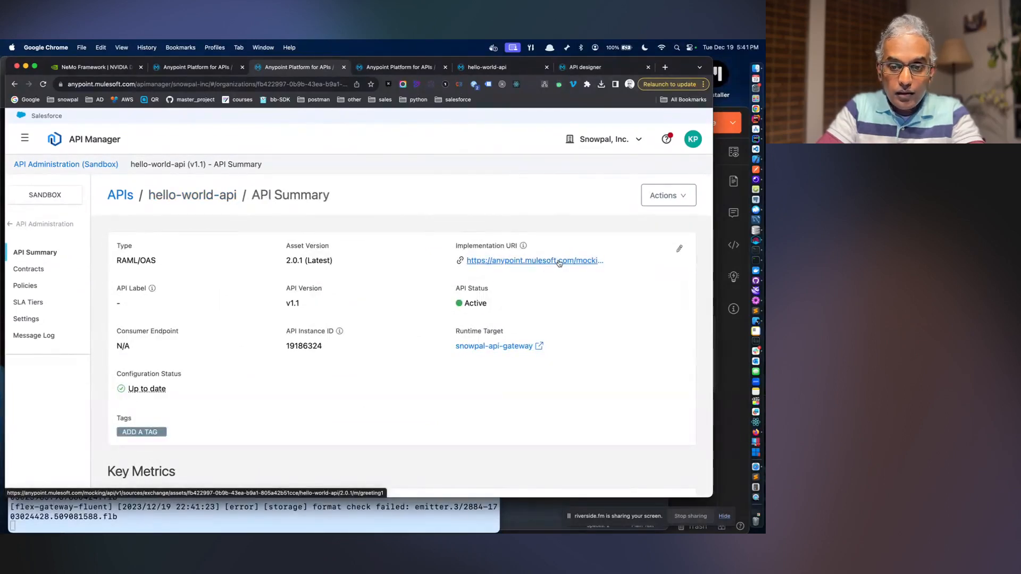
left_click(559, 262)
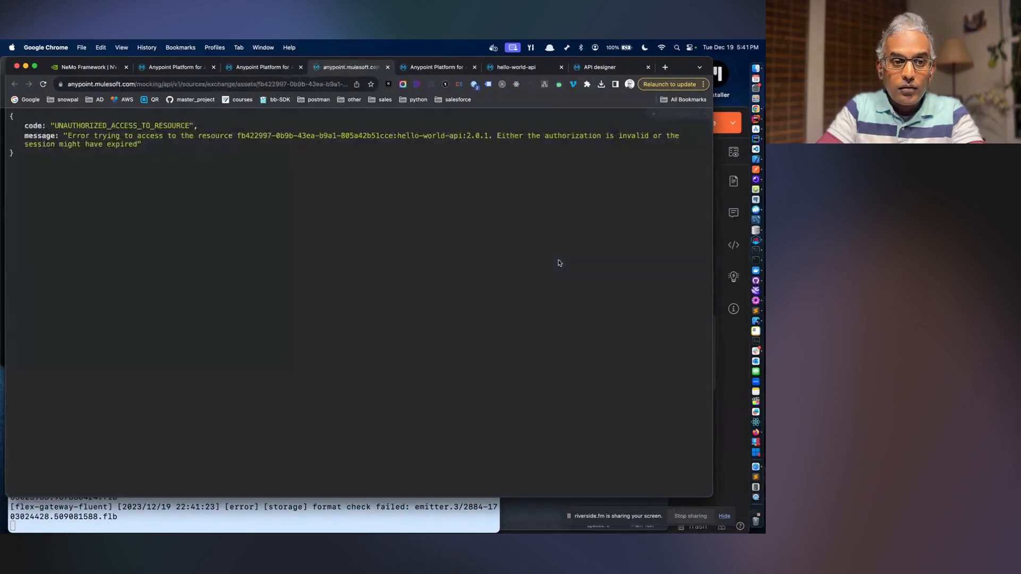
left_click(387, 67)
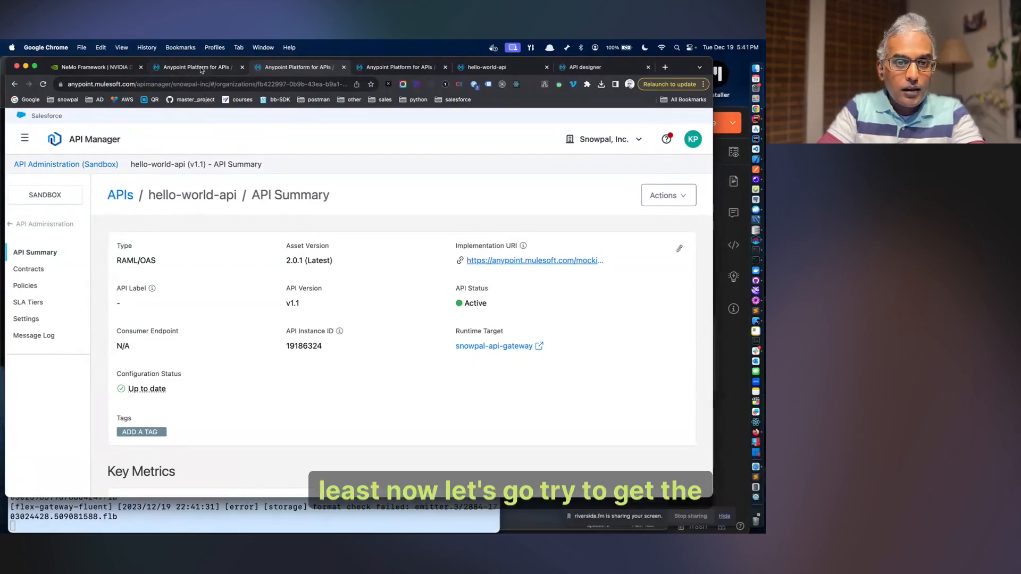
- Return to the API administration list, reopen hello-world-api's summary and check its available actions
left_click(36, 224)
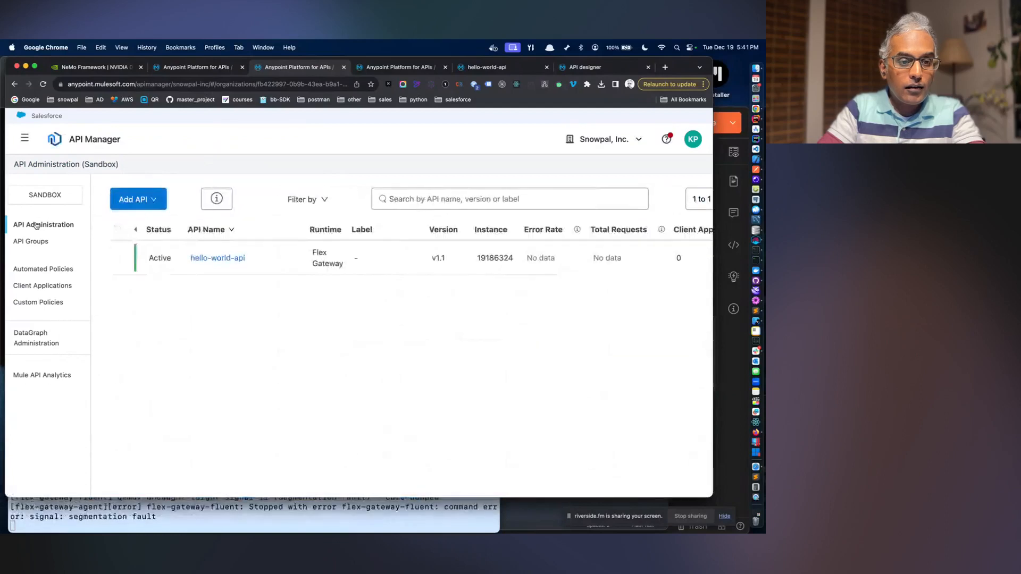
left_click(25, 138)
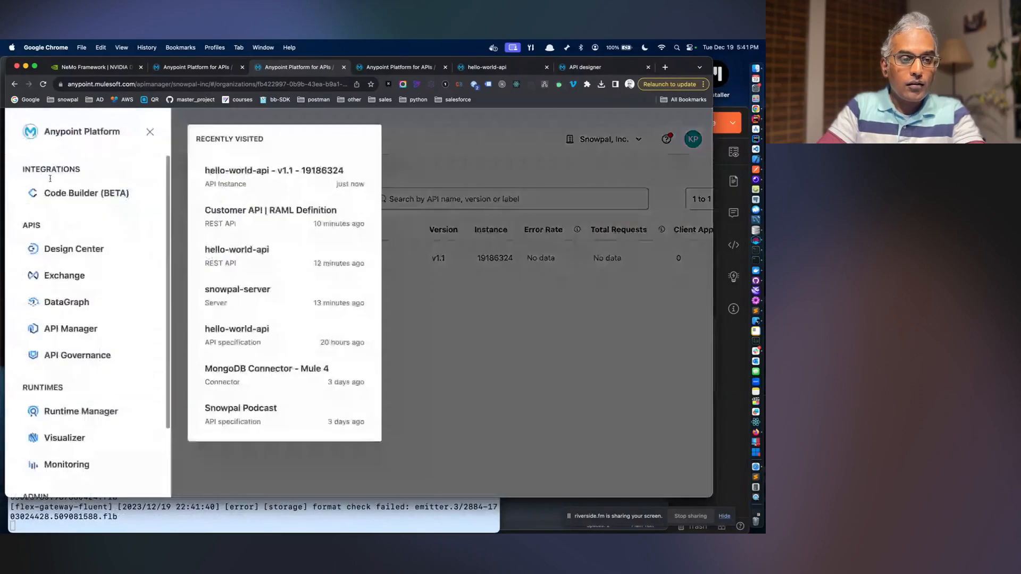
left_click(75, 330)
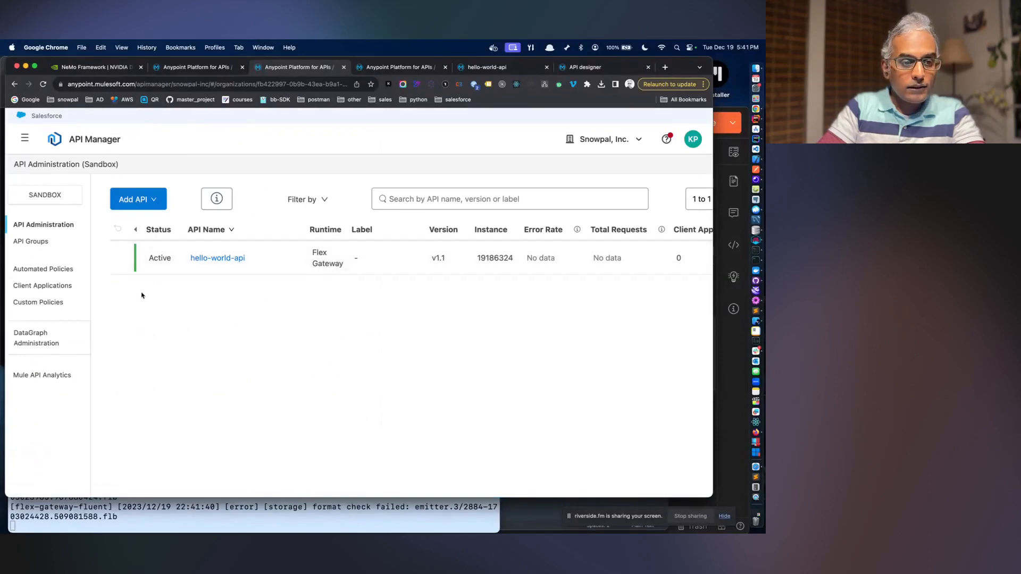
left_click(210, 259)
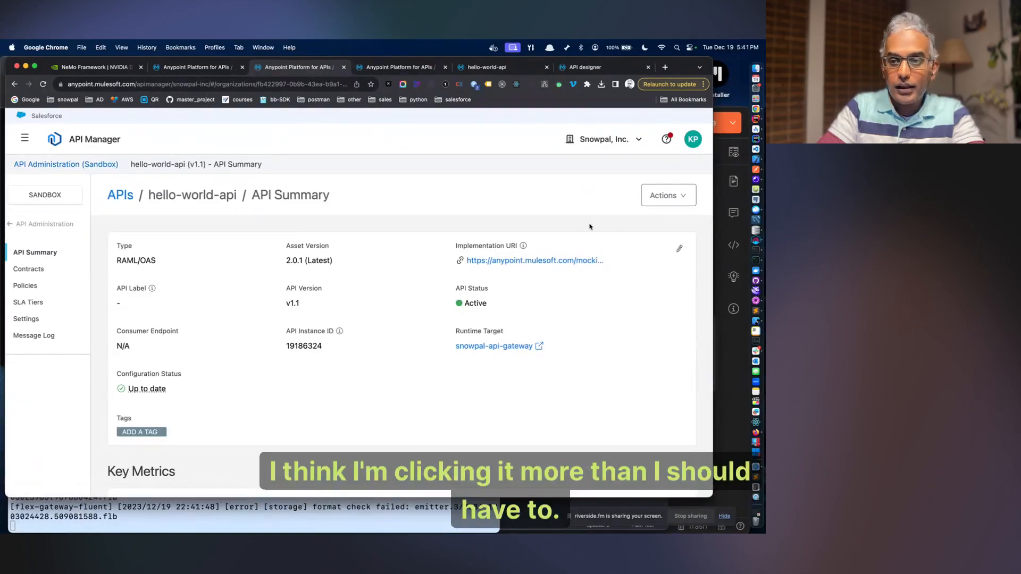
left_click(668, 195)
left_click(334, 382)
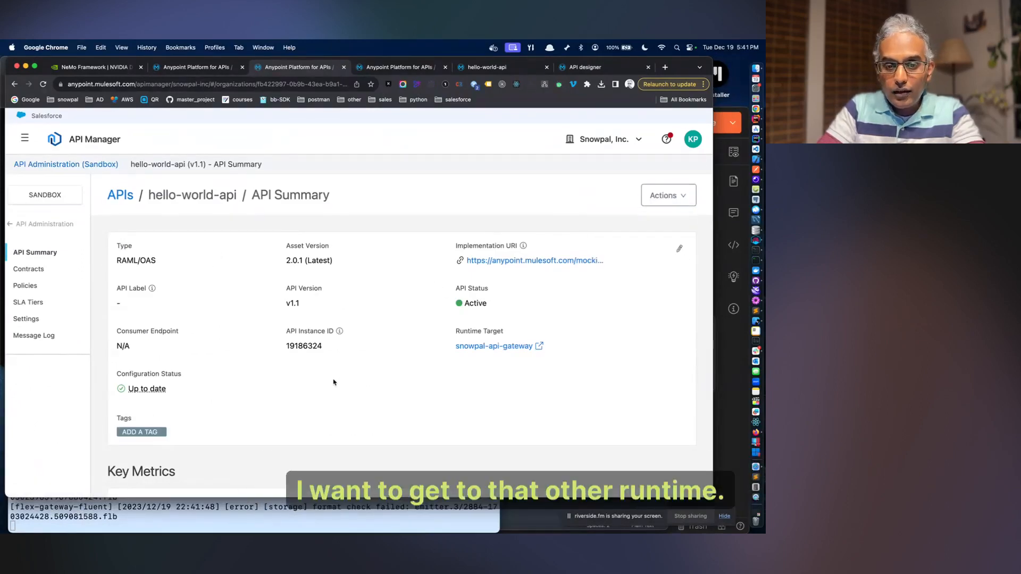
- Open hello-world-api's runtime target, snowpal-api-gateway, and inspect its replicas and assigned APIs
left_click(493, 347)
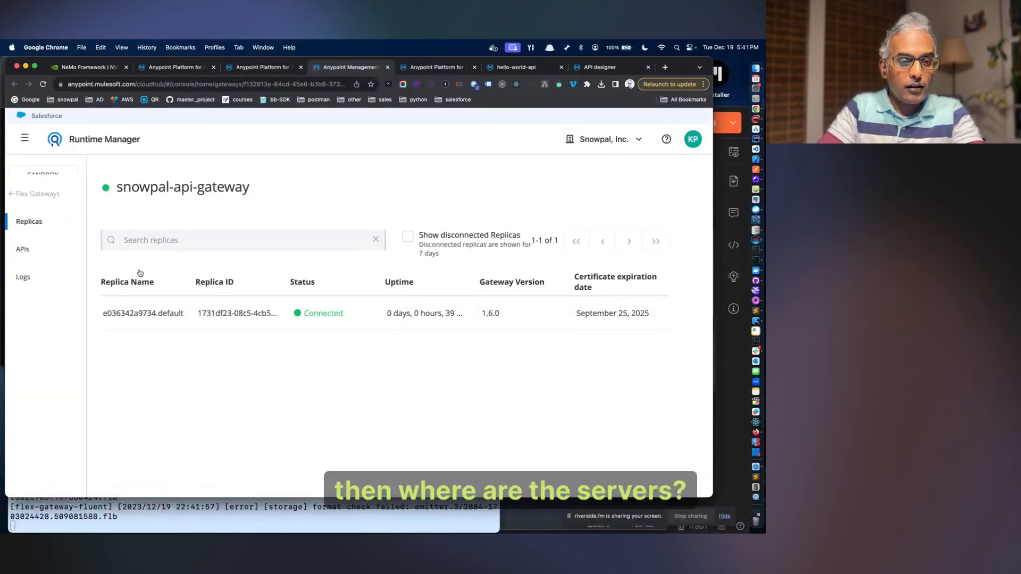
left_click(59, 172)
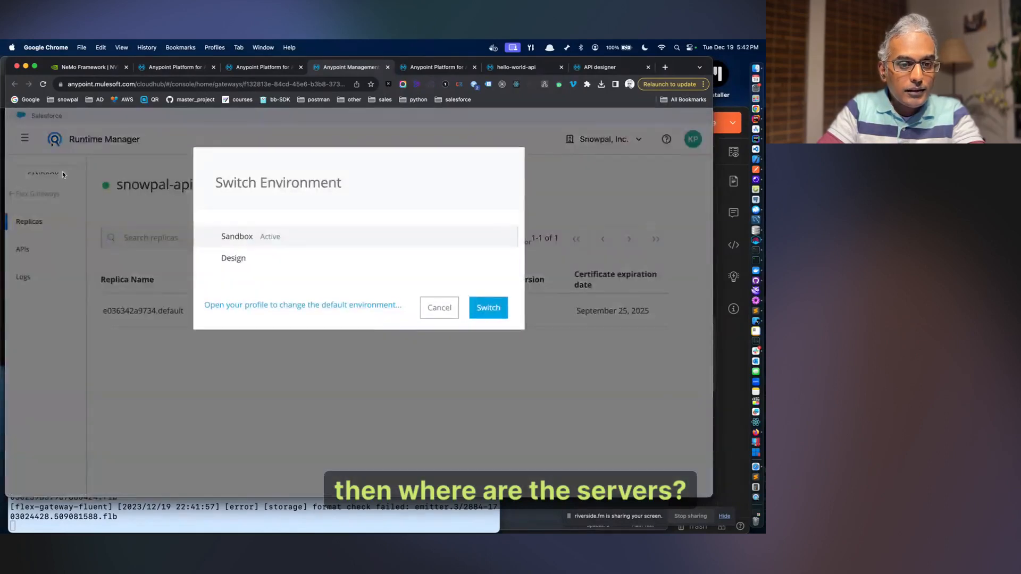
left_click(432, 308)
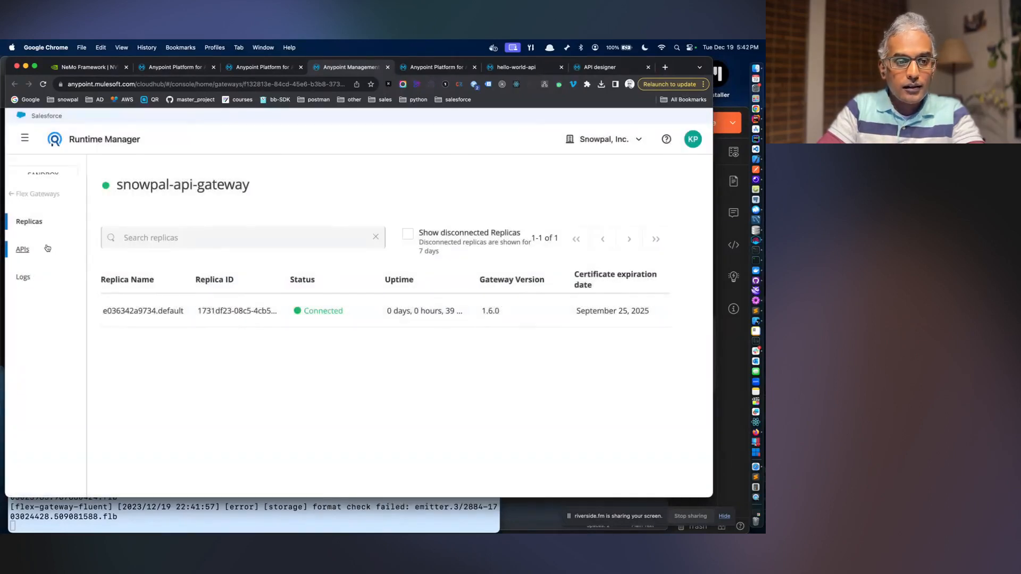
left_click(26, 250)
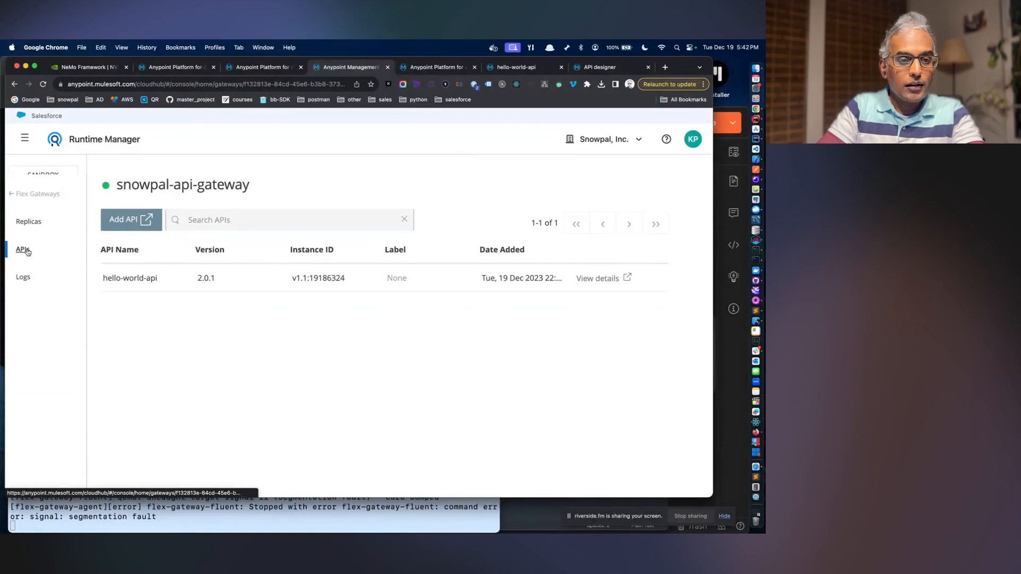
left_click(29, 222)
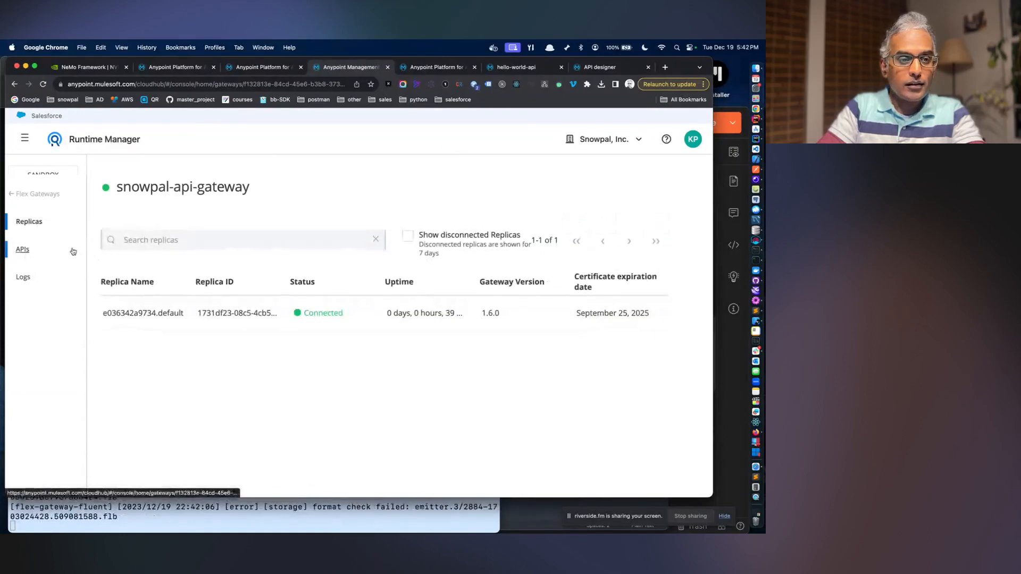
- Leave the gateway details and look through the Sandbox server and application lists
left_click(29, 195)
left_click(31, 219)
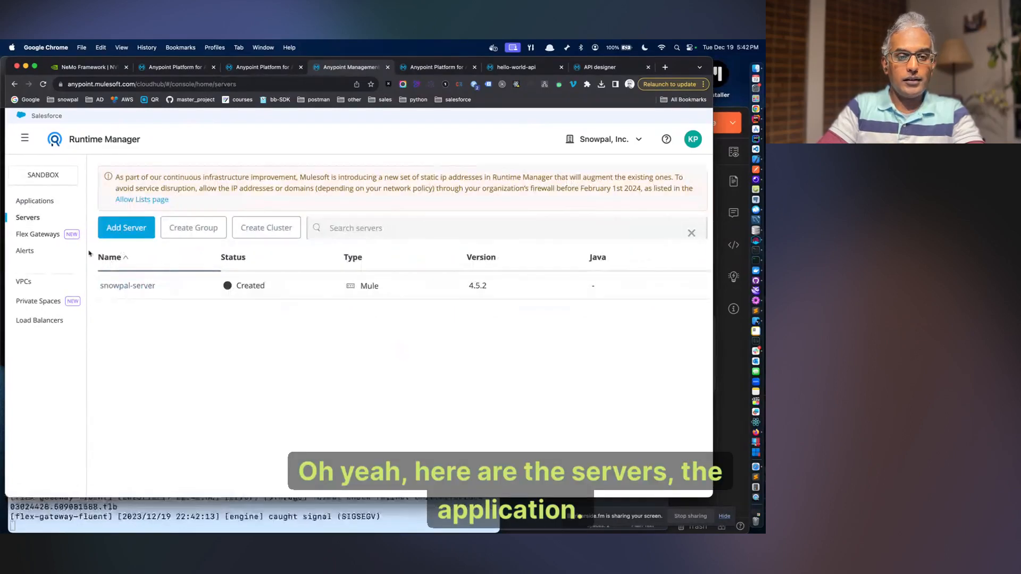
left_click(35, 201)
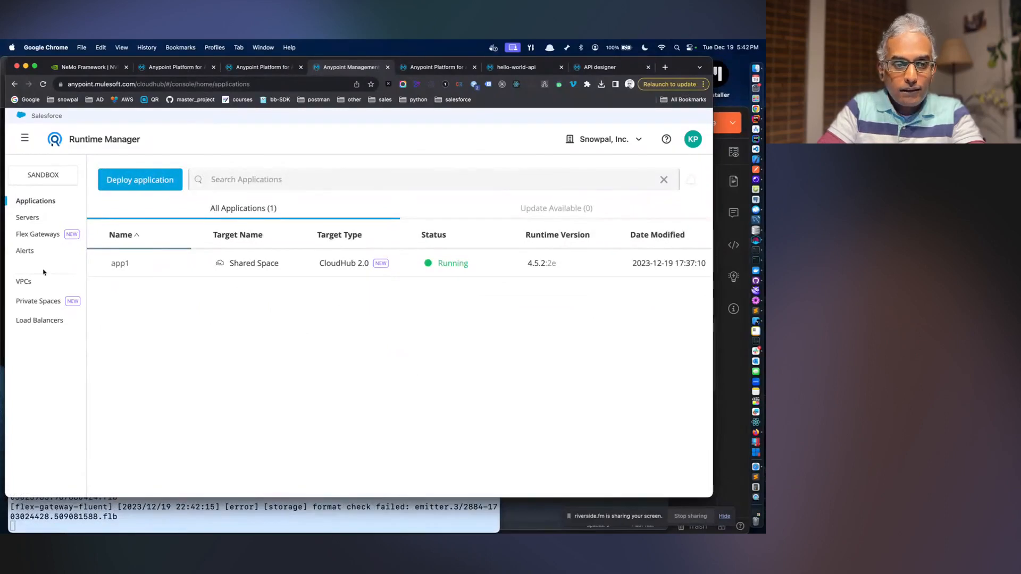
left_click(32, 219)
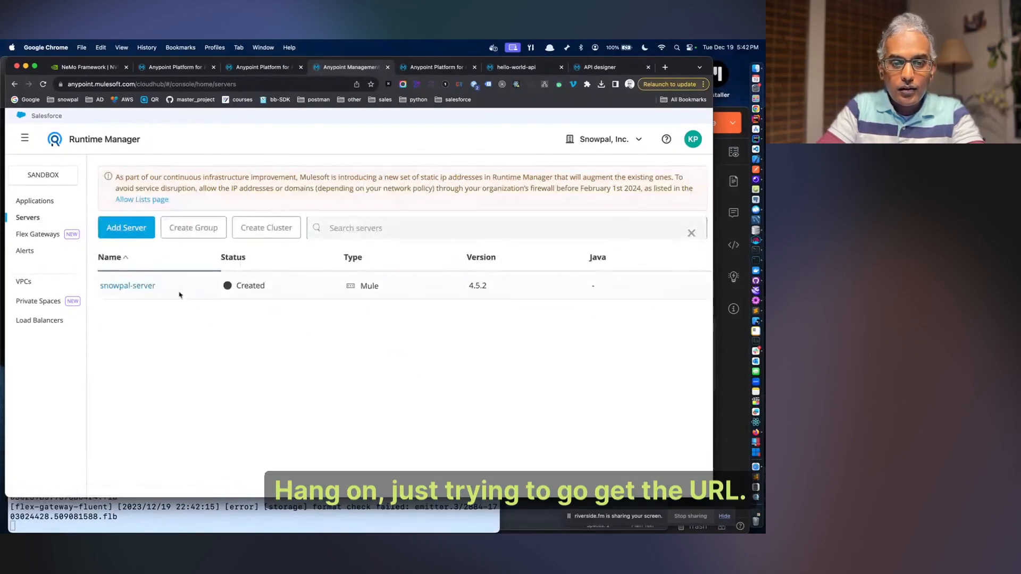
- Inspect snowpal-server's dashboard, settings and available actions, then return to the server list
left_click(155, 288)
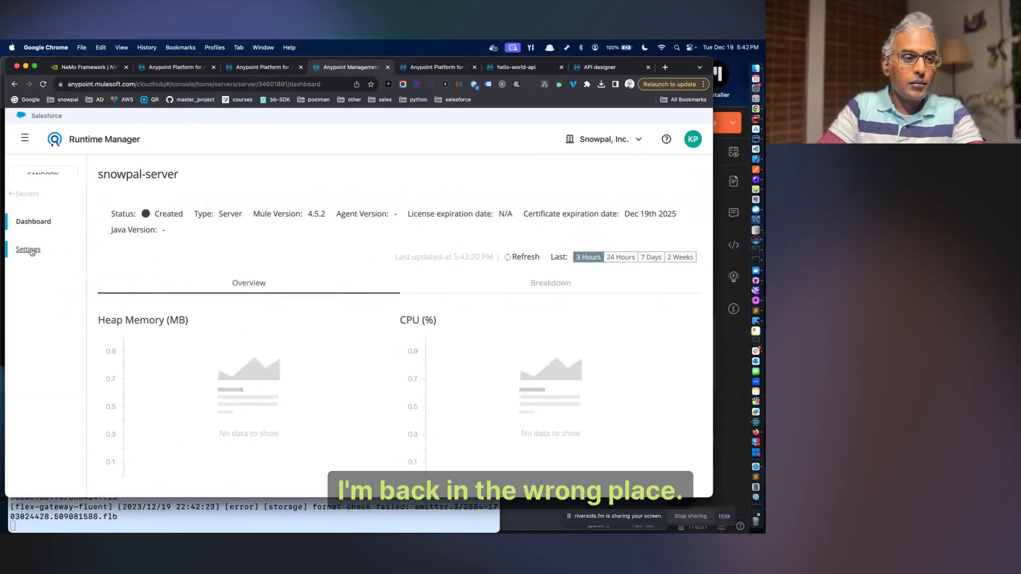
left_click(28, 250)
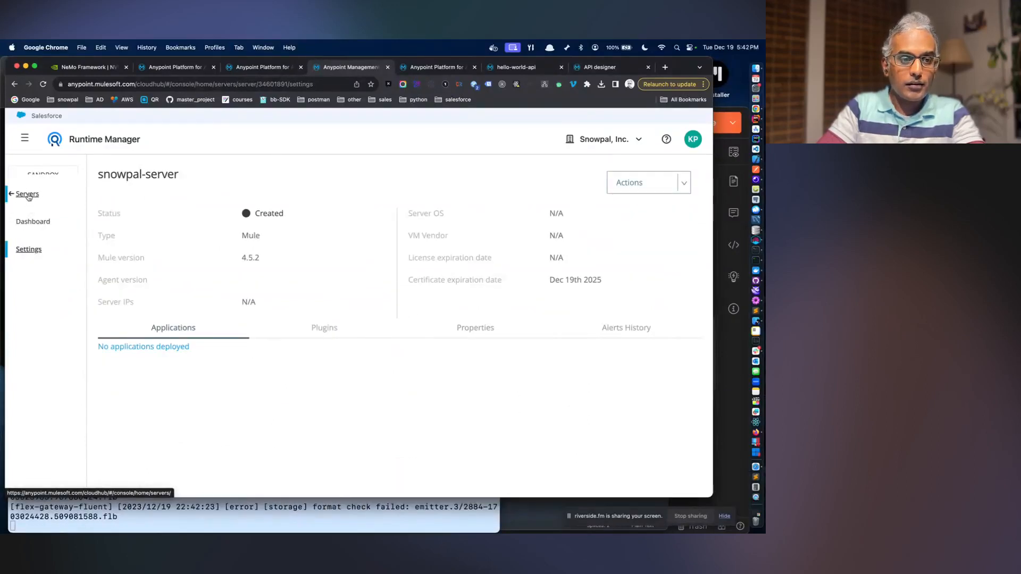
left_click(683, 191)
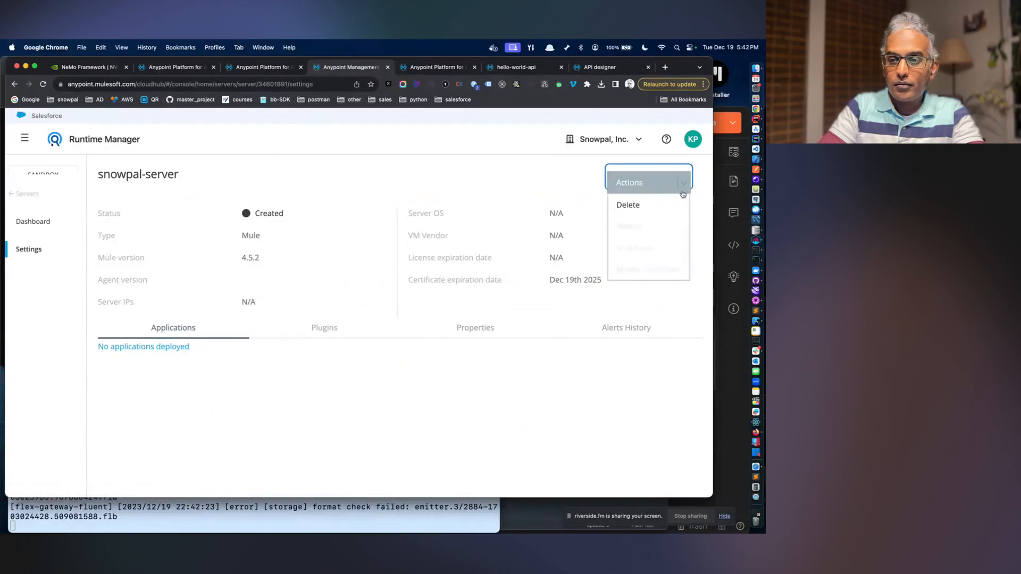
left_click(27, 194)
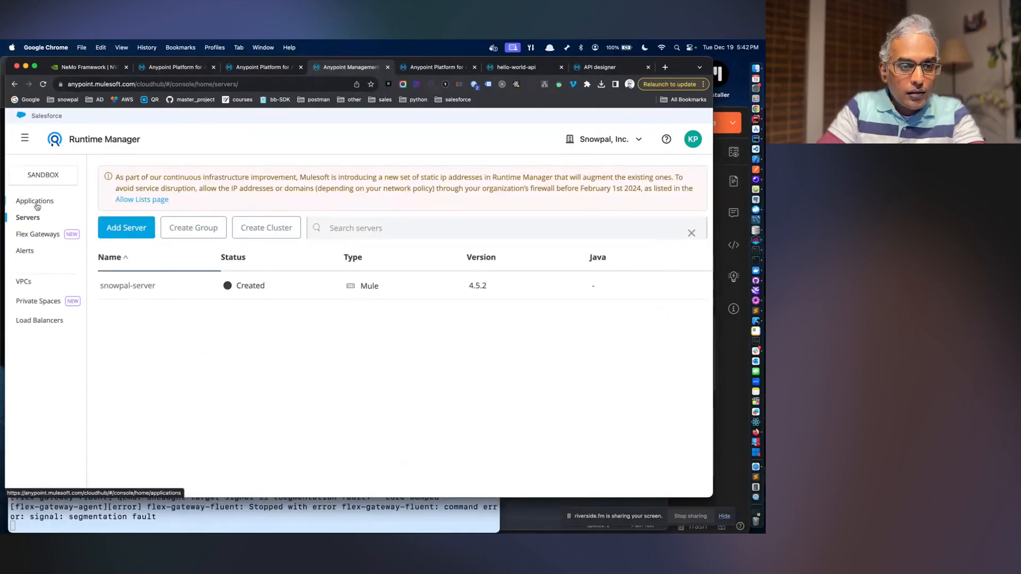
- Open app1 from the application list and visit its public endpoint
left_click(35, 202)
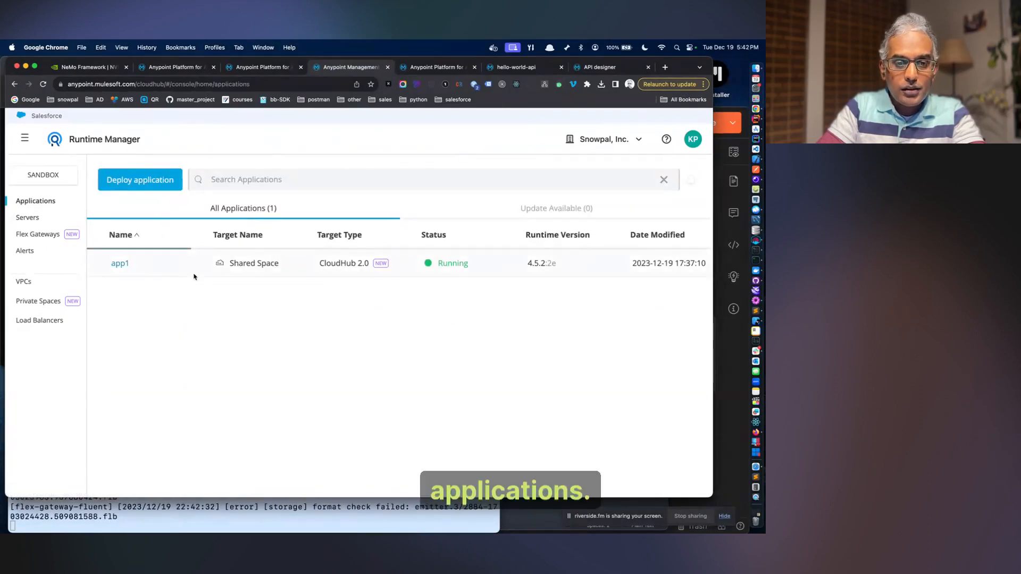
left_click(140, 180)
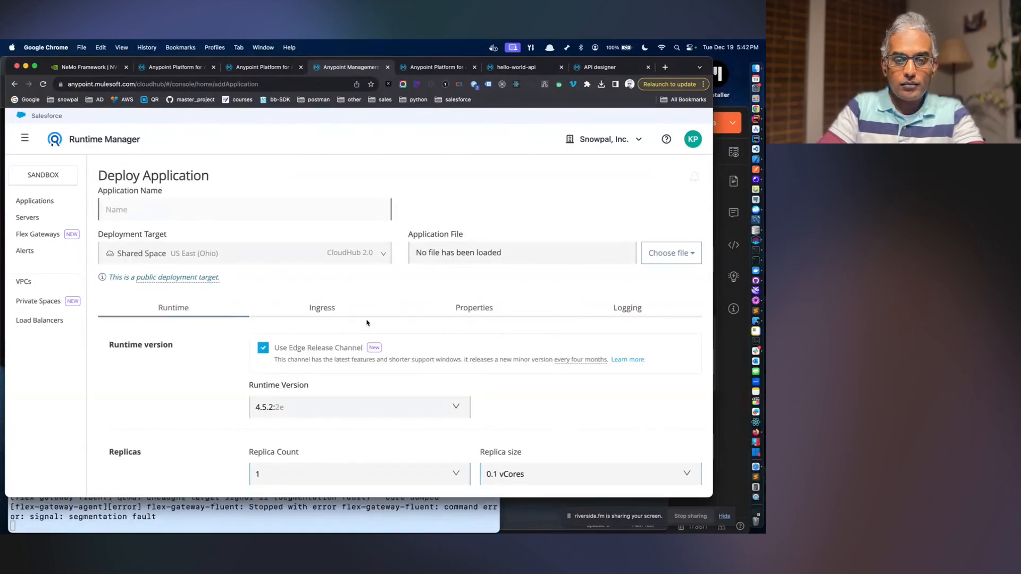
left_click(104, 139)
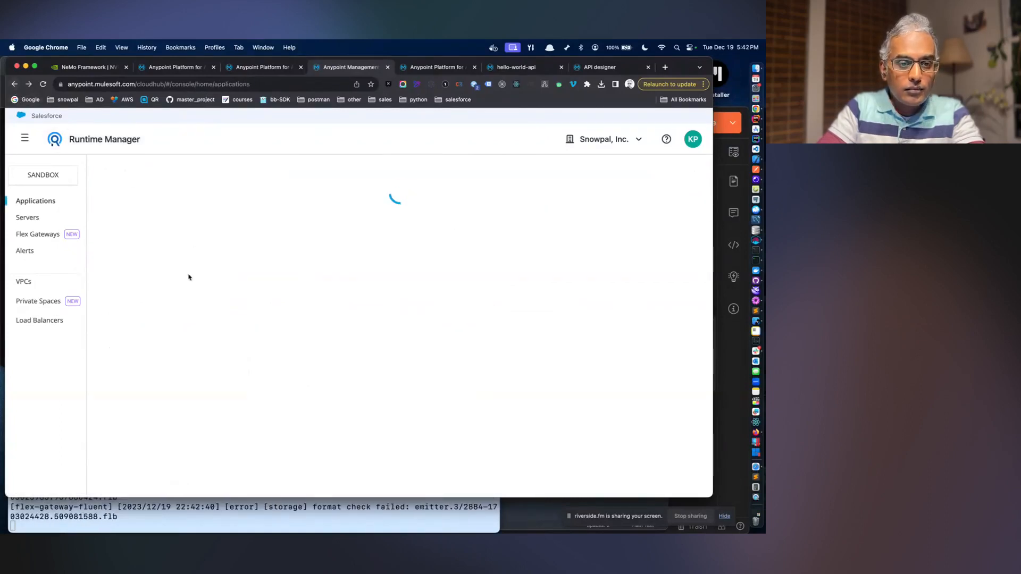
left_click(120, 262)
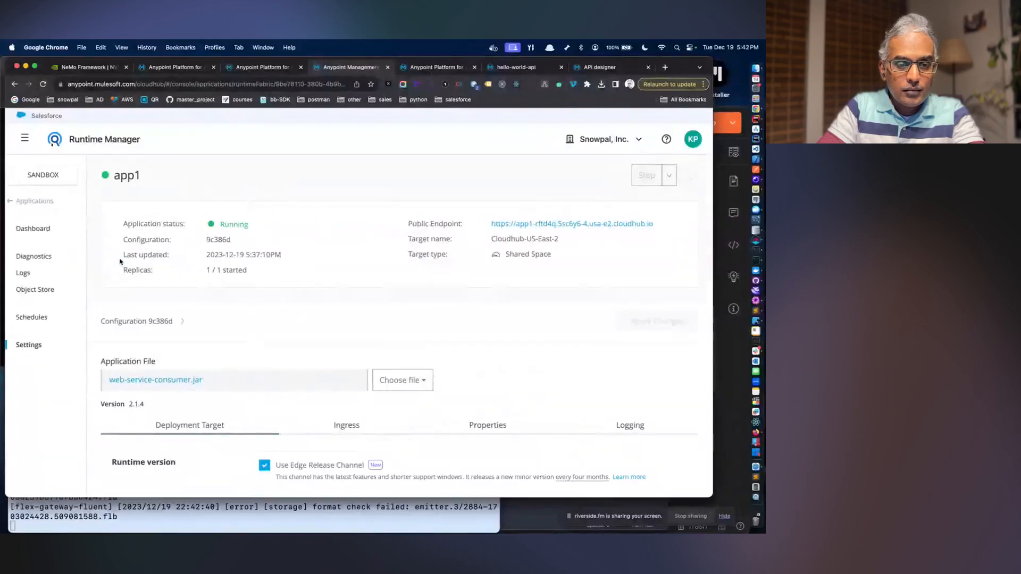
left_click(581, 224)
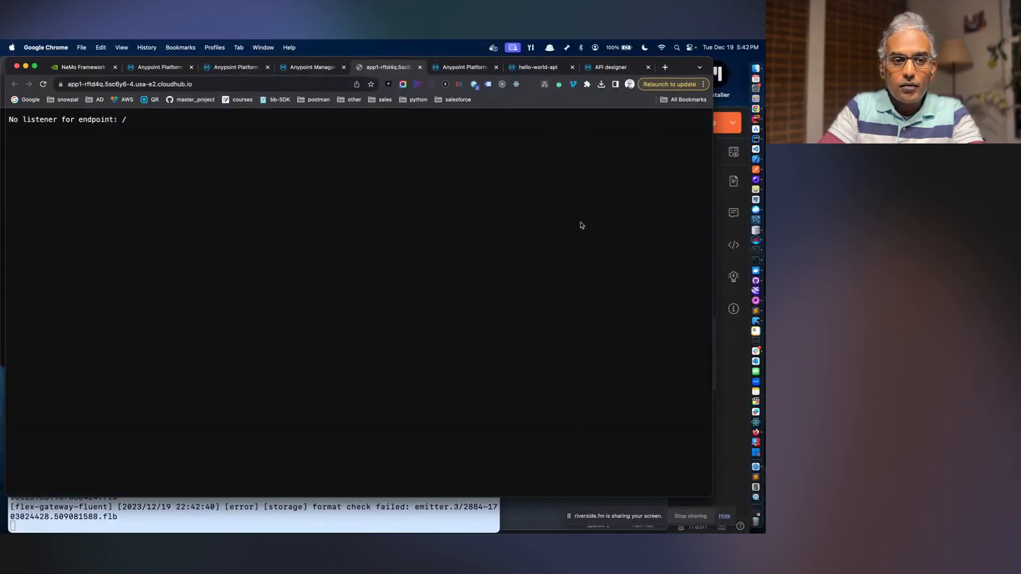
left_click(231, 83)
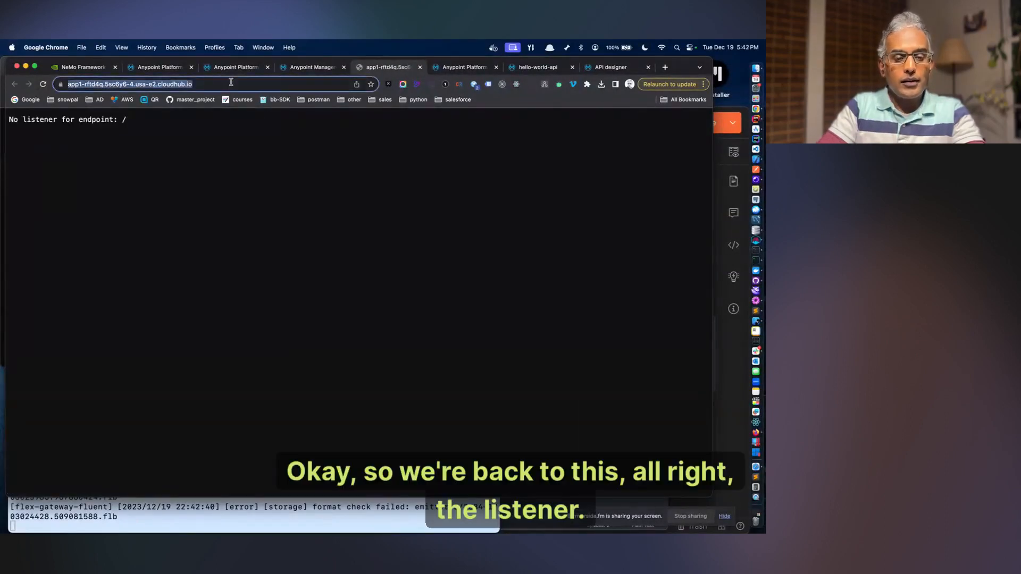
- Return to app1's settings and review its application file and deployment target options
left_click(316, 68)
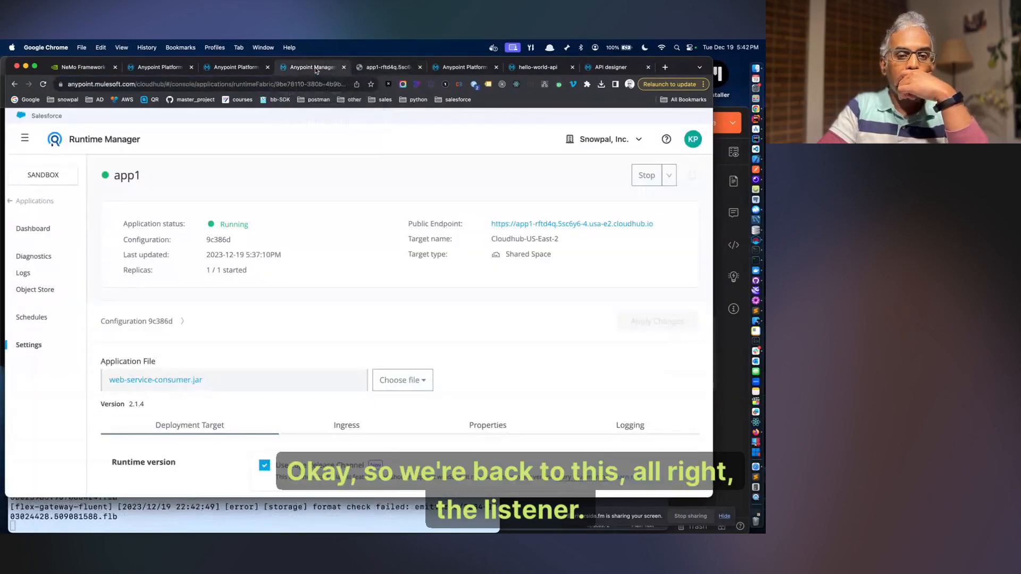
scroll(363, 304, "down", 3)
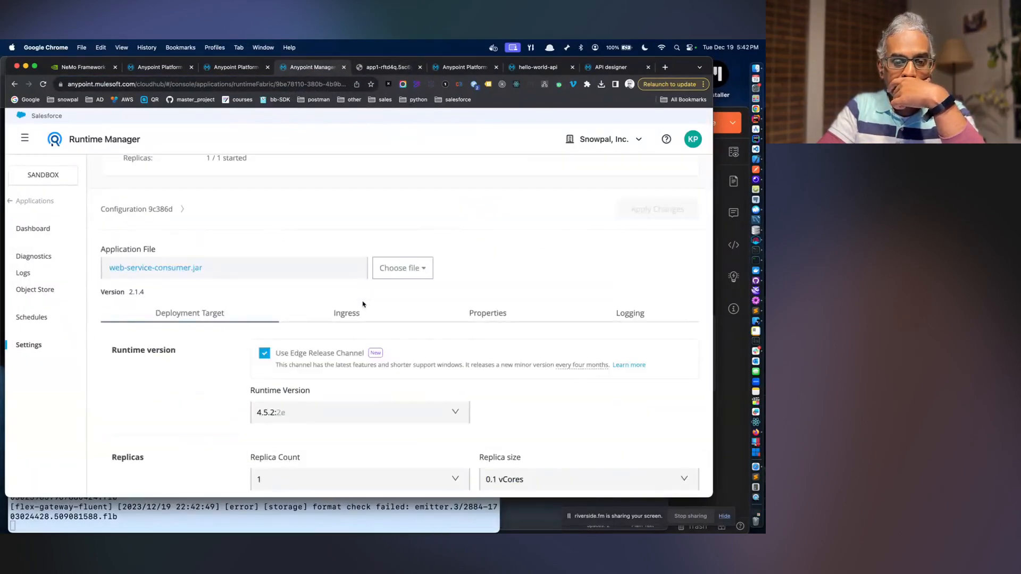
scroll(362, 304, "up", 3)
- Review hello-world-api's summary, reopen its snowpal-api-gateway runtime target and view the API's details from the gateway's API list
key("ctrl+shift+Tab")
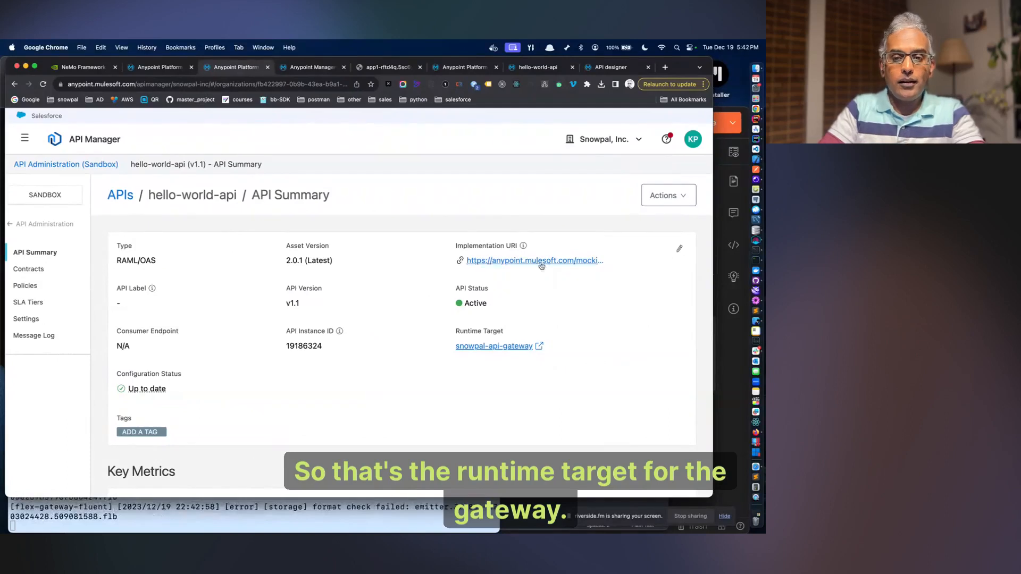
scroll(574, 324, "down", 5)
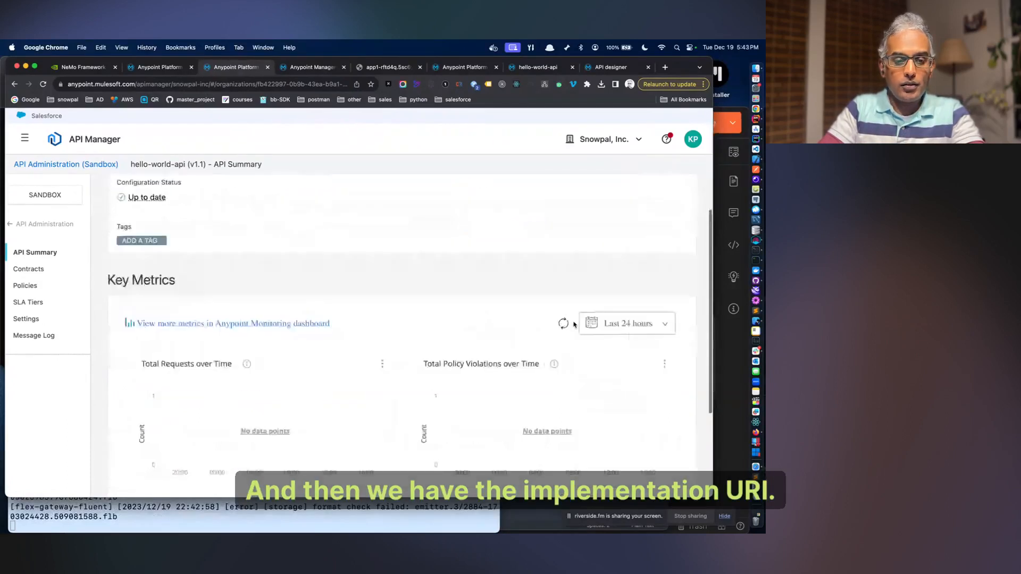
scroll(573, 324, "up", 4)
left_click(524, 303)
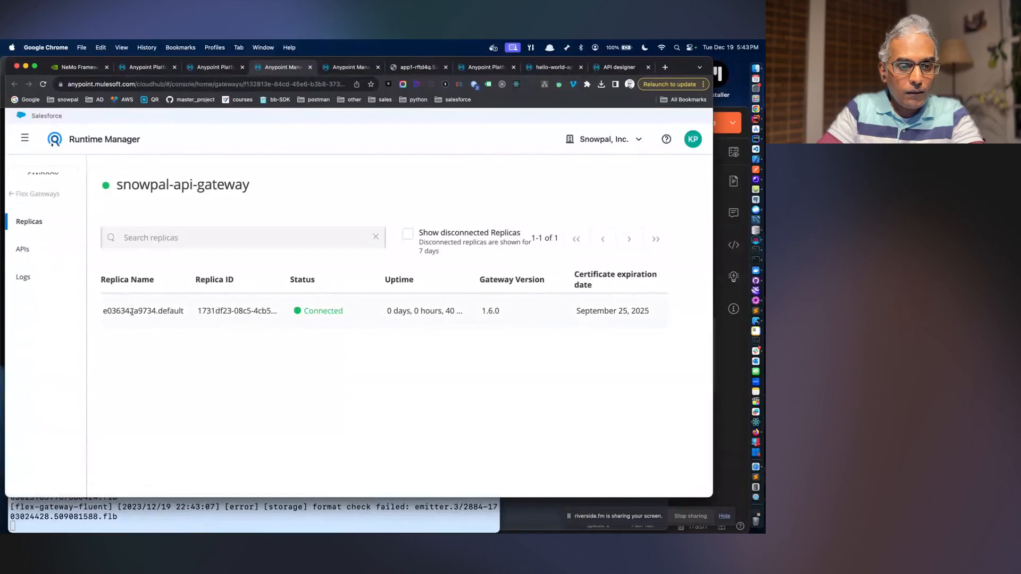
left_click(23, 249)
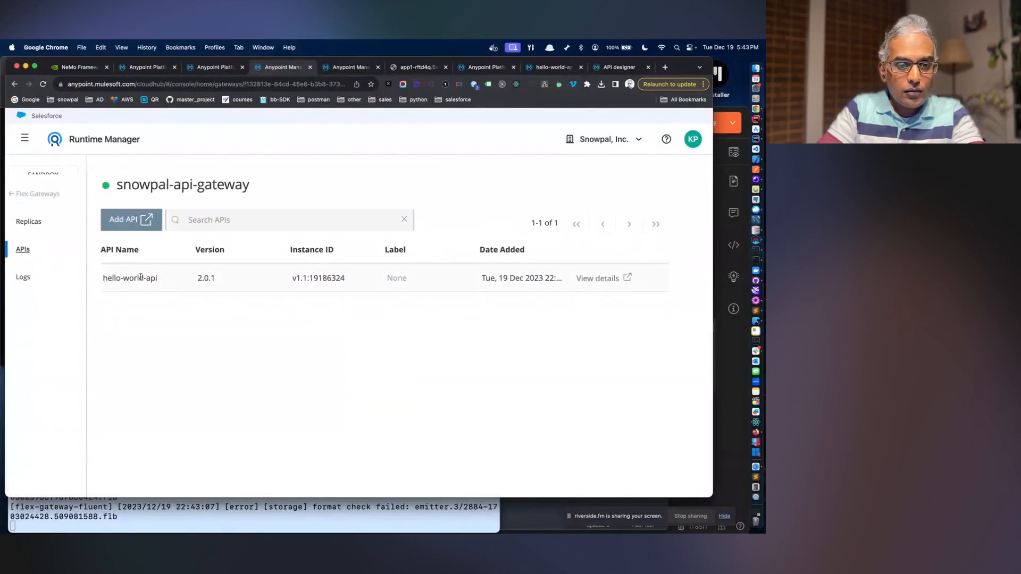
left_click(627, 278)
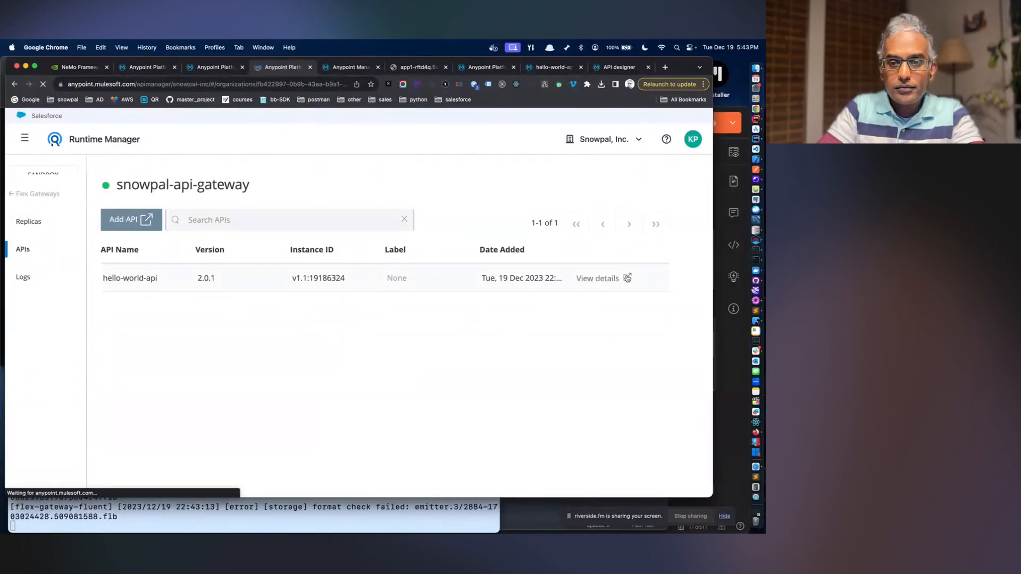
- Examine hello-world-api's downstream port and base path, its upstream URL, and the upstream assigned to Default Route 1
scroll(420, 354, "down", 6)
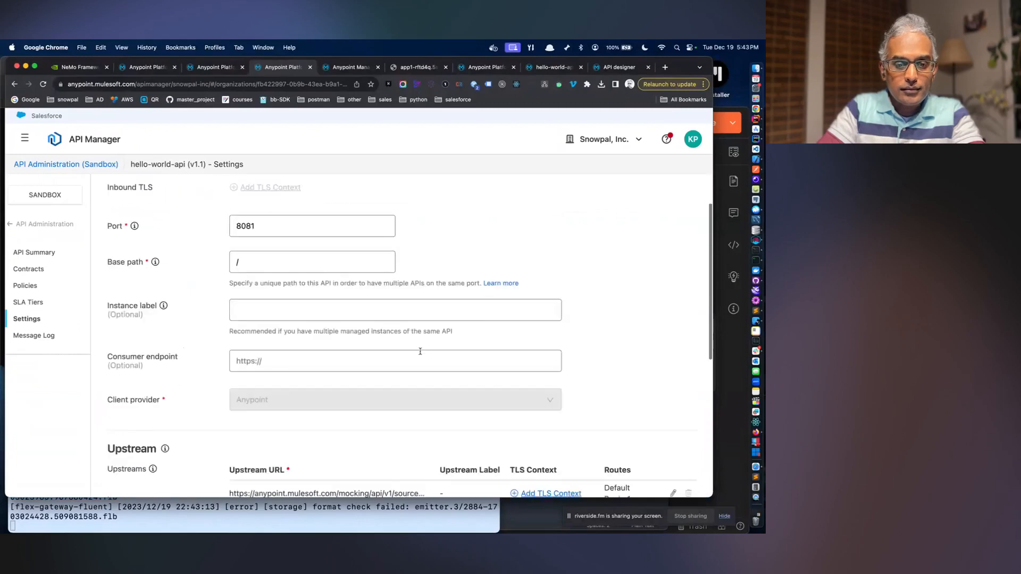
scroll(420, 353, "down", 3)
scroll(420, 352, "down", 3)
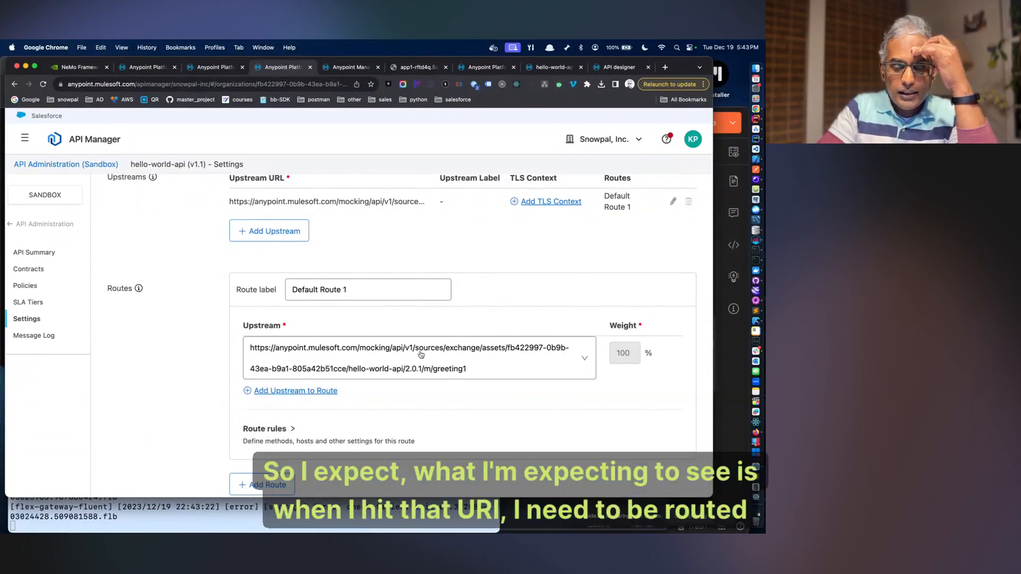
left_click(421, 355)
left_click(420, 355)
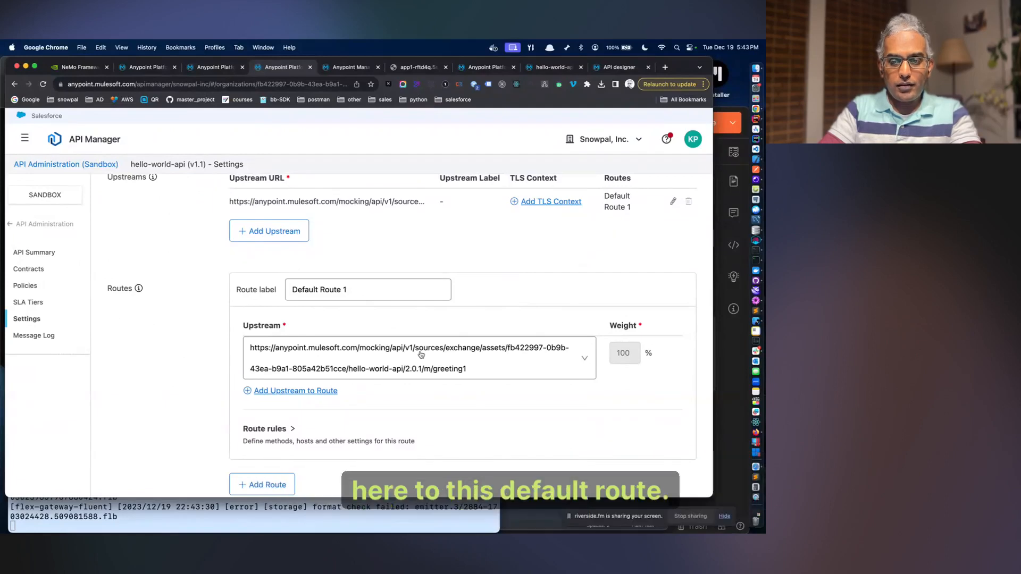
scroll(421, 355, "up", 15)
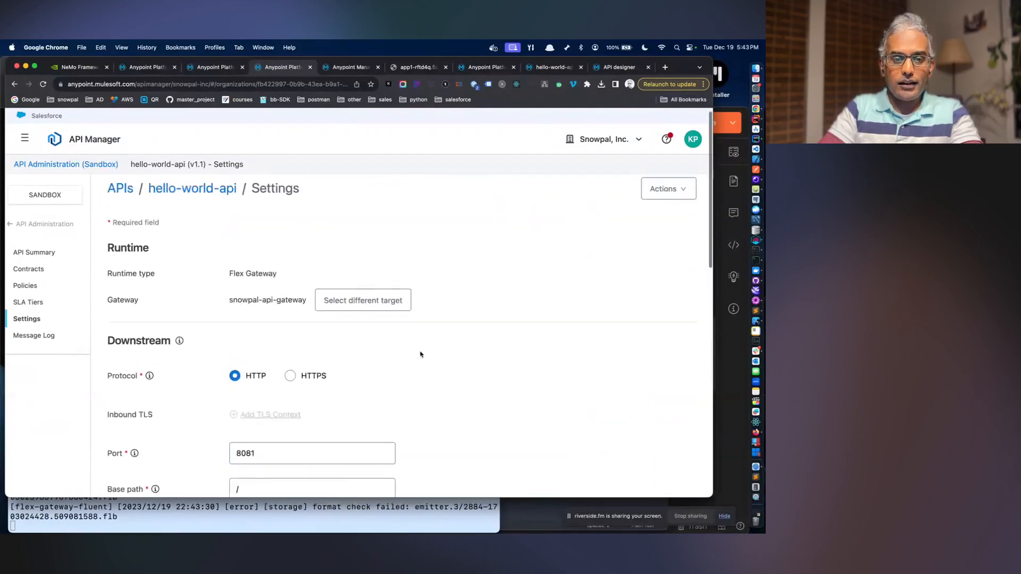
scroll(420, 355, "down", 3)
scroll(421, 355, "down", 2)
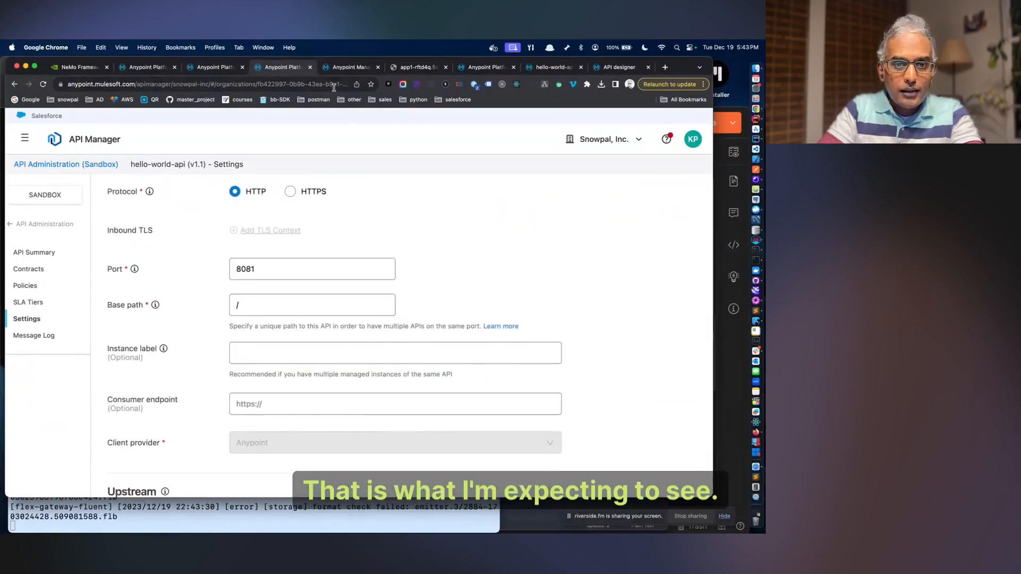
- Open app1's public endpoint again in a separate browser tab, then close the duplicate endpoint tab
left_click(343, 67)
right_click(584, 224)
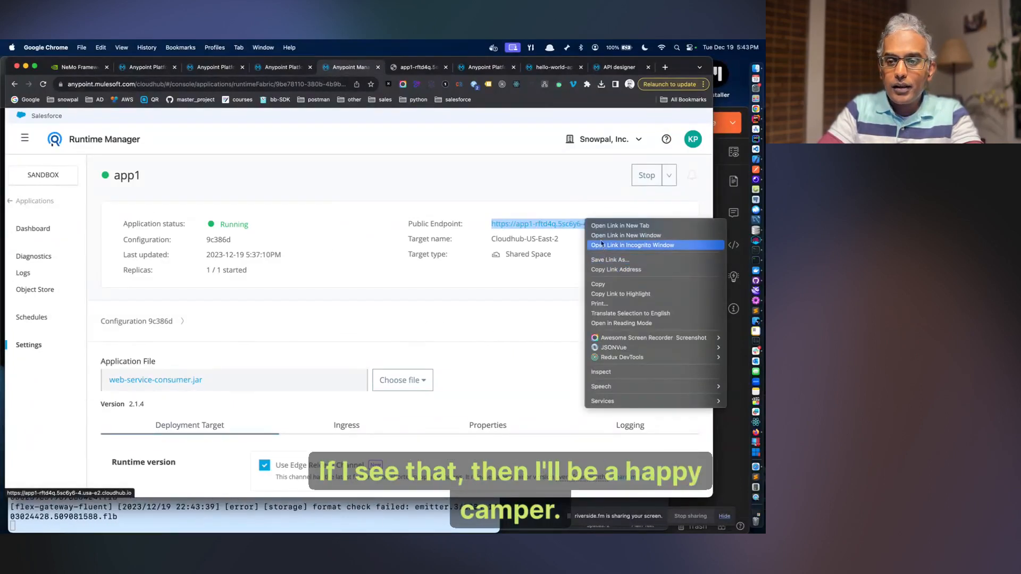
left_click(620, 226)
left_click(375, 68)
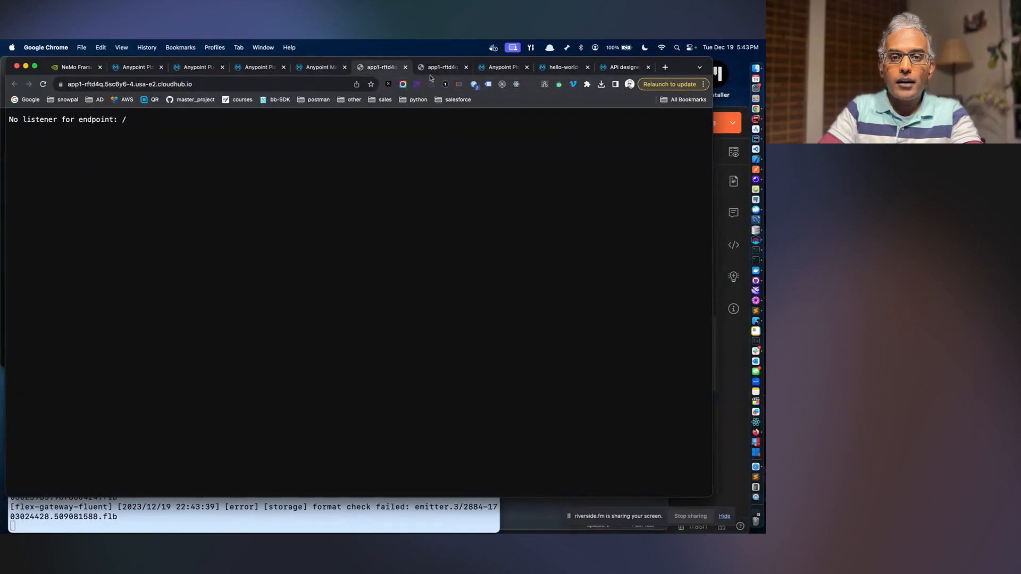
left_click(465, 68)
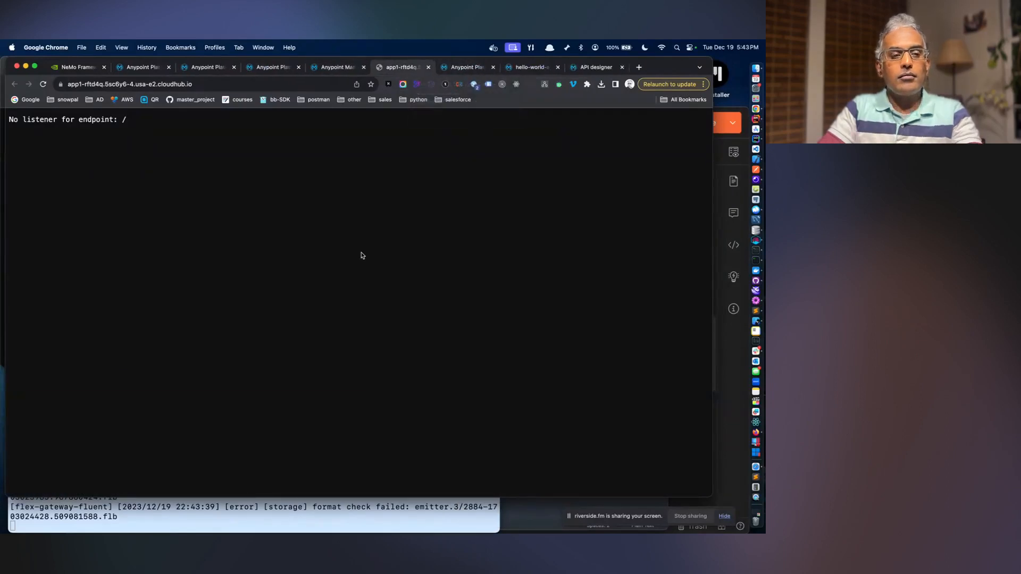
- Review app1's deployment target settings and the available deployment model options in its runtime settings
left_click(353, 68)
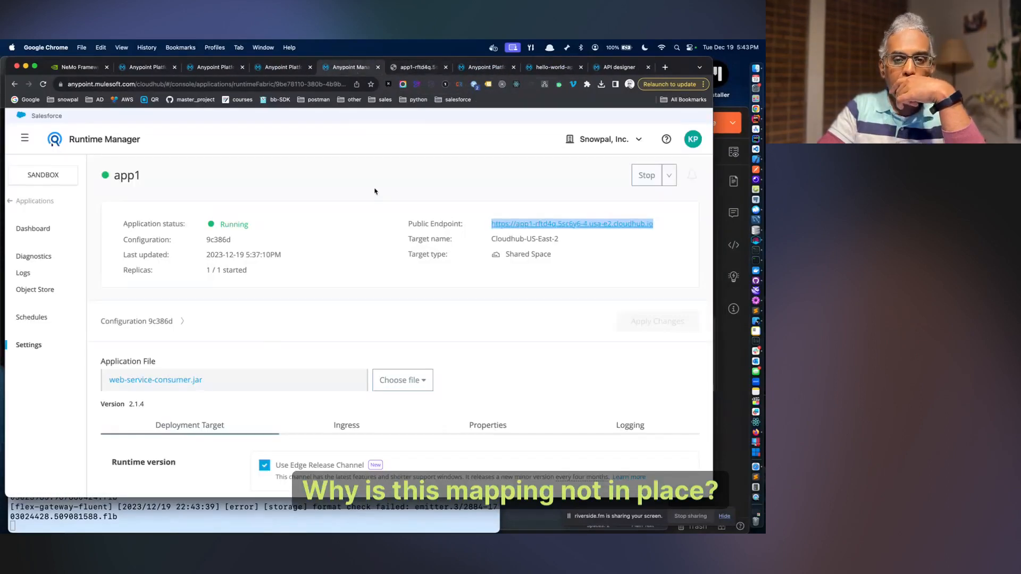
scroll(393, 270, "down", 5)
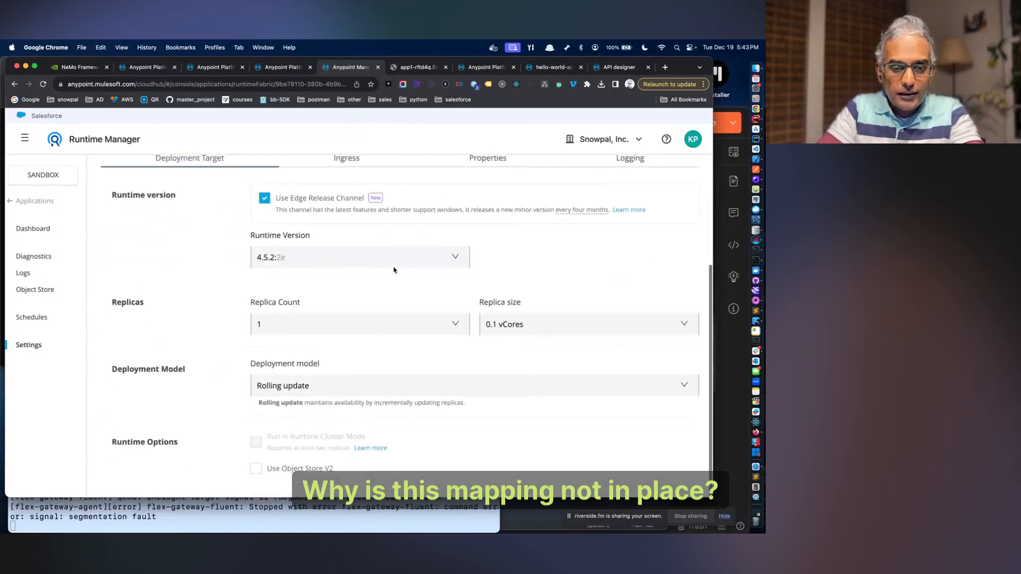
left_click(351, 395)
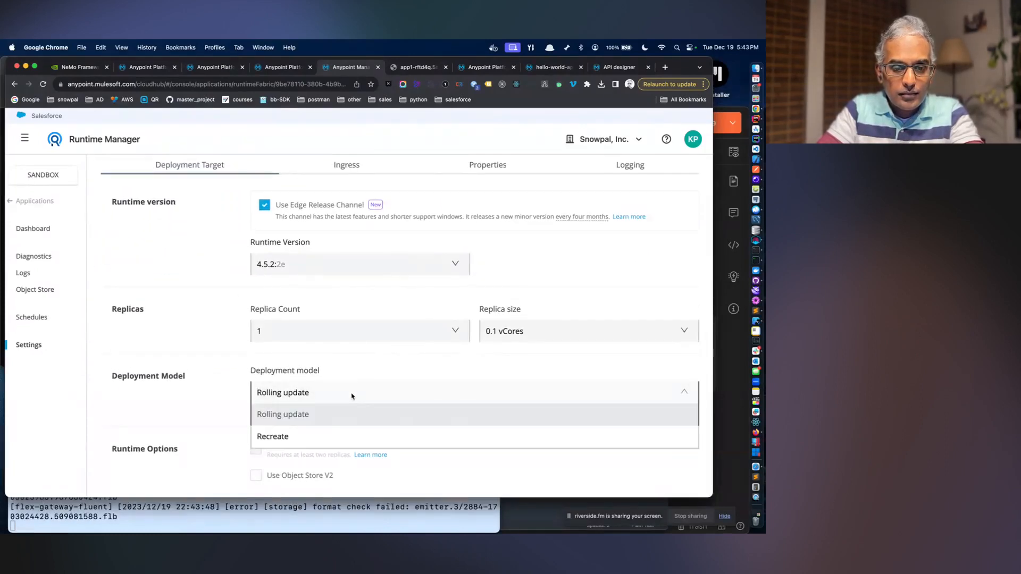
left_click(135, 307)
- Review hello-world-api's runtime gateway, downstream port and base path, and upstream configuration
left_click(274, 67)
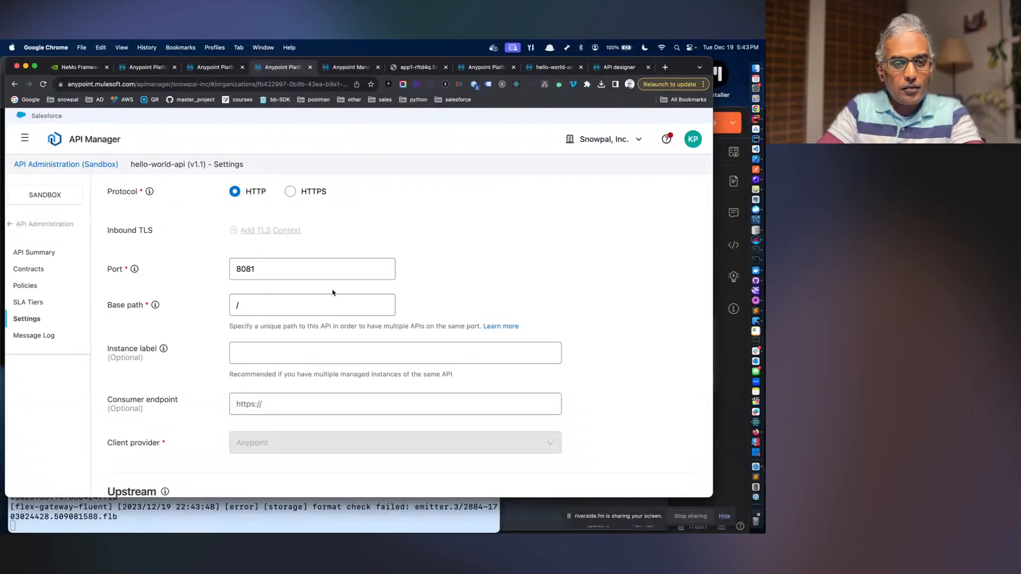
scroll(332, 292, "up", 5)
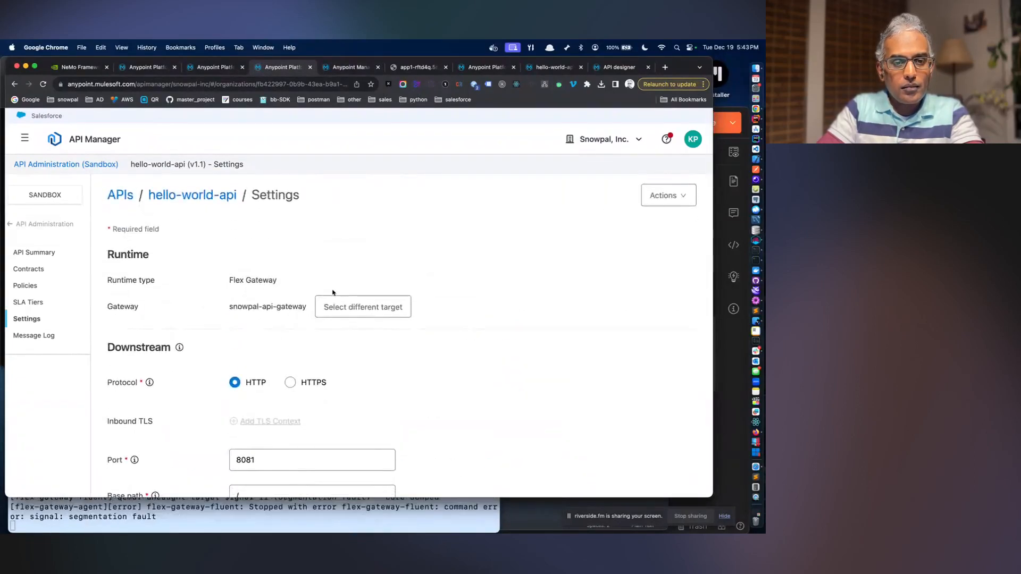
scroll(332, 292, "down", 4)
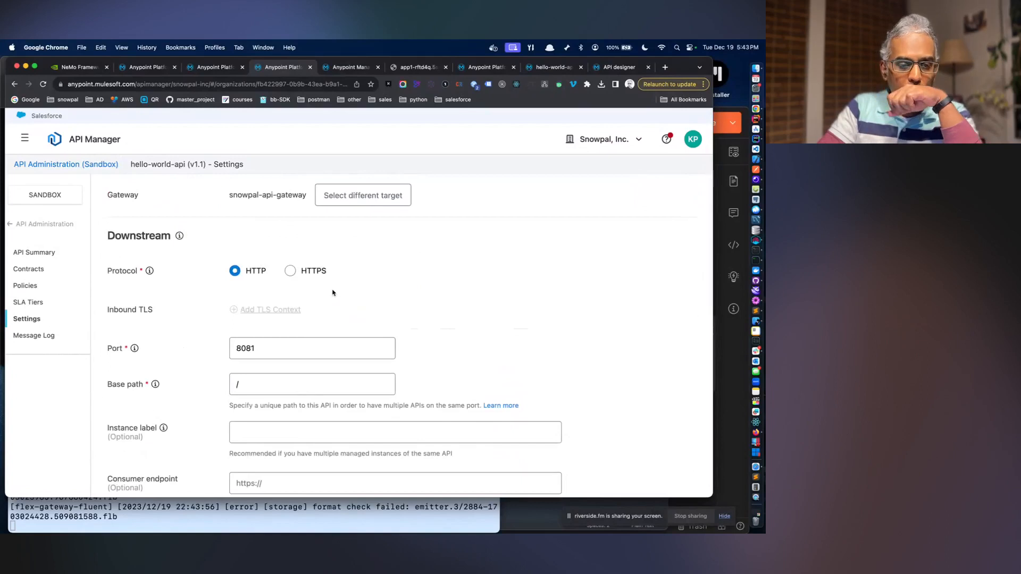
mouse_move(155, 387)
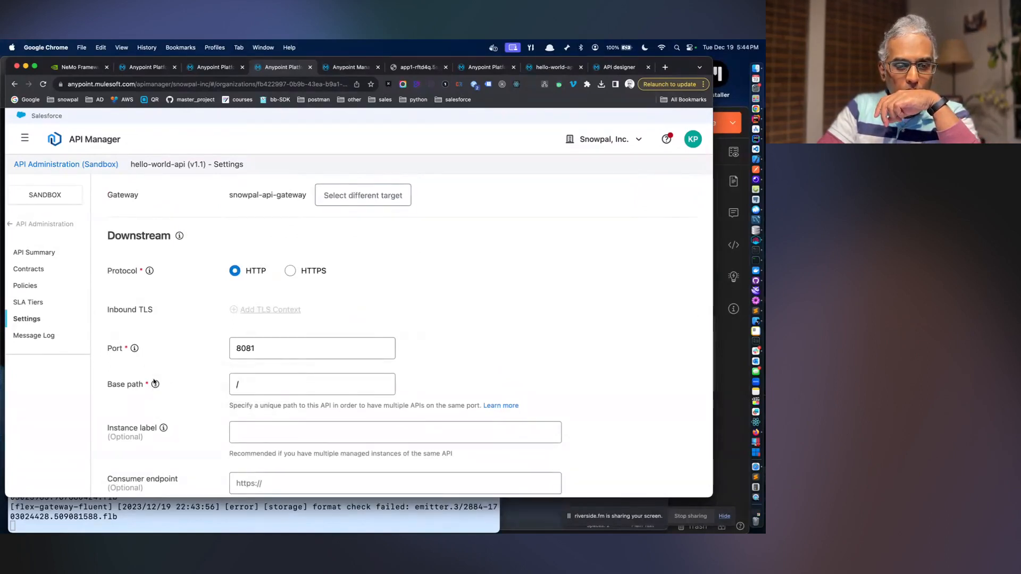
scroll(155, 383, "down", 5)
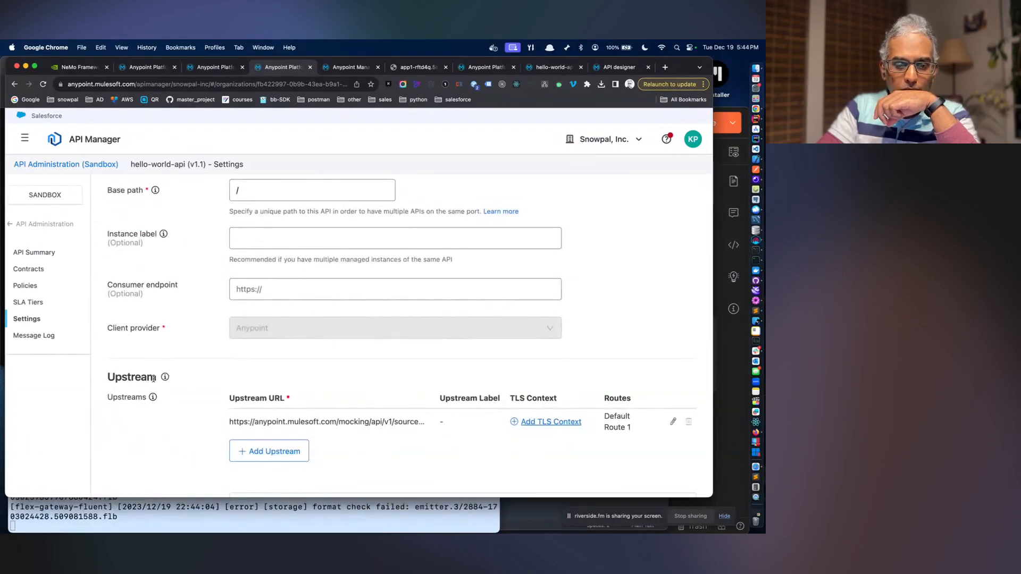
- Copy hello-world-api's upstream URL ending in hello-world-api/2.0.1/m/greeting1 into its consumer endpoint
left_click(674, 421)
left_click(242, 440)
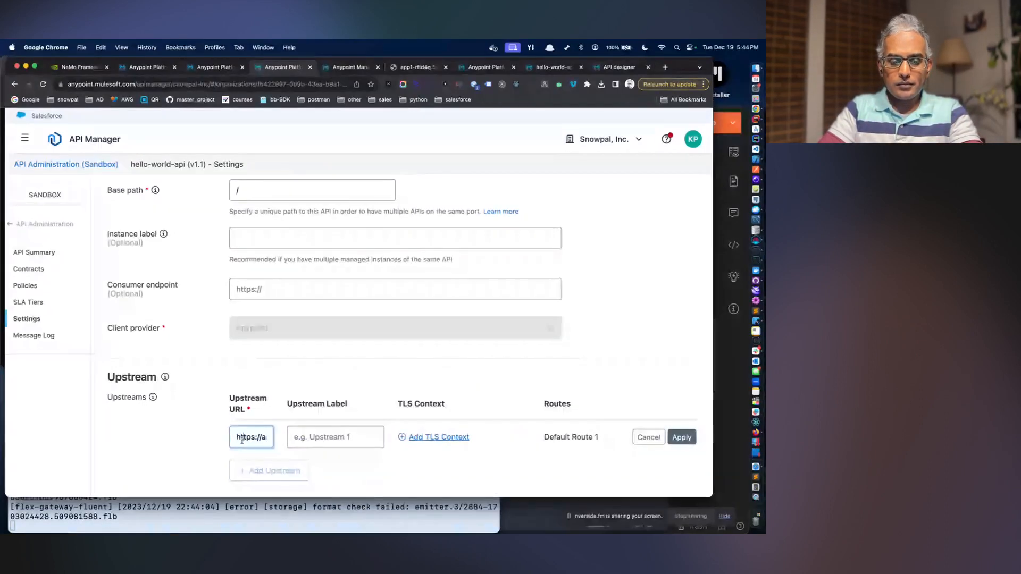
key("super+a")
key("super+c")
left_click(301, 288)
key("super+v")
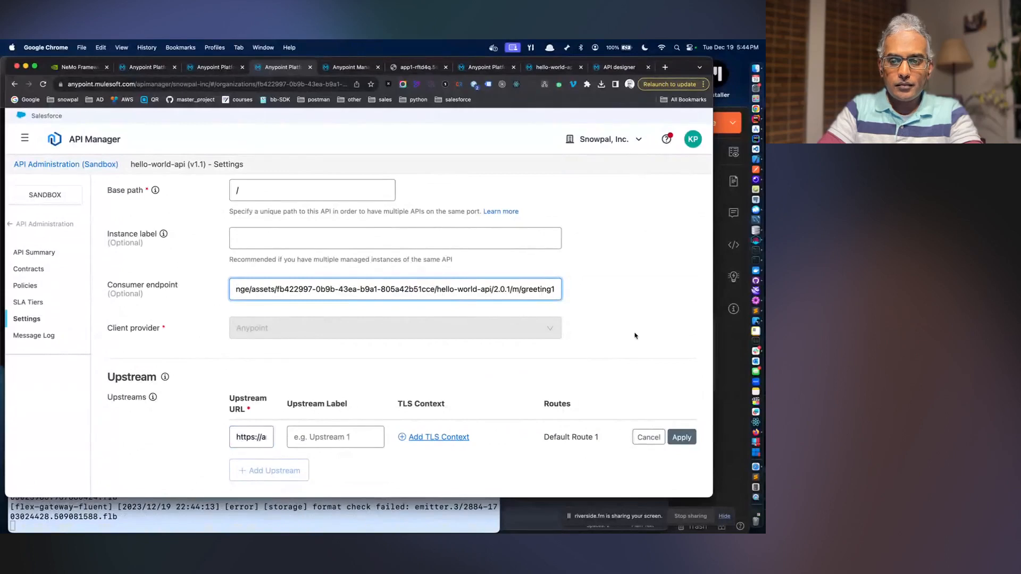
- Apply the upstream left in edit mode, and save hello-world-api's settings with the new consumer endpoint to the gateway
scroll(635, 336, "down", 5)
left_click(655, 467)
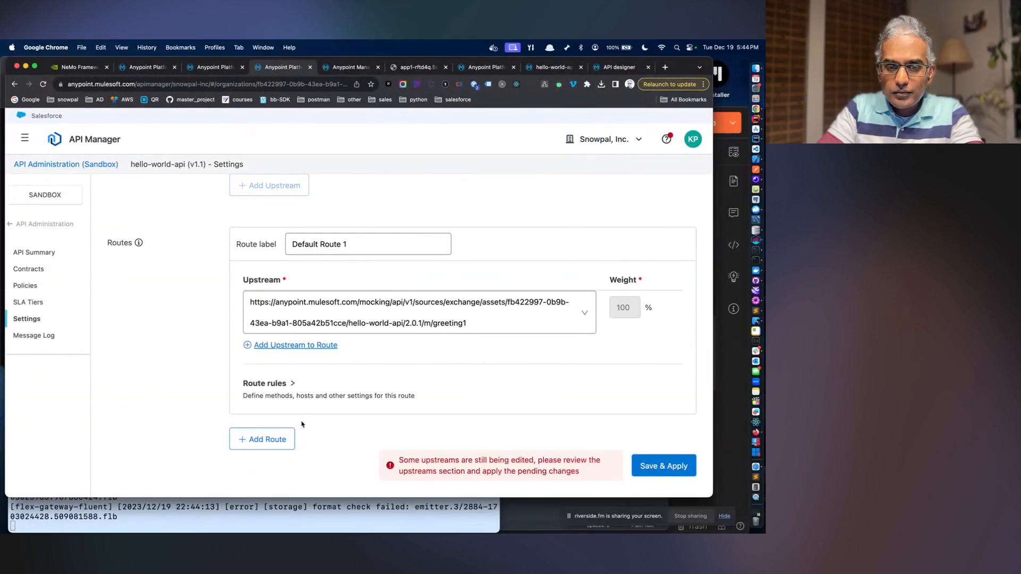
scroll(585, 319, "up", 3)
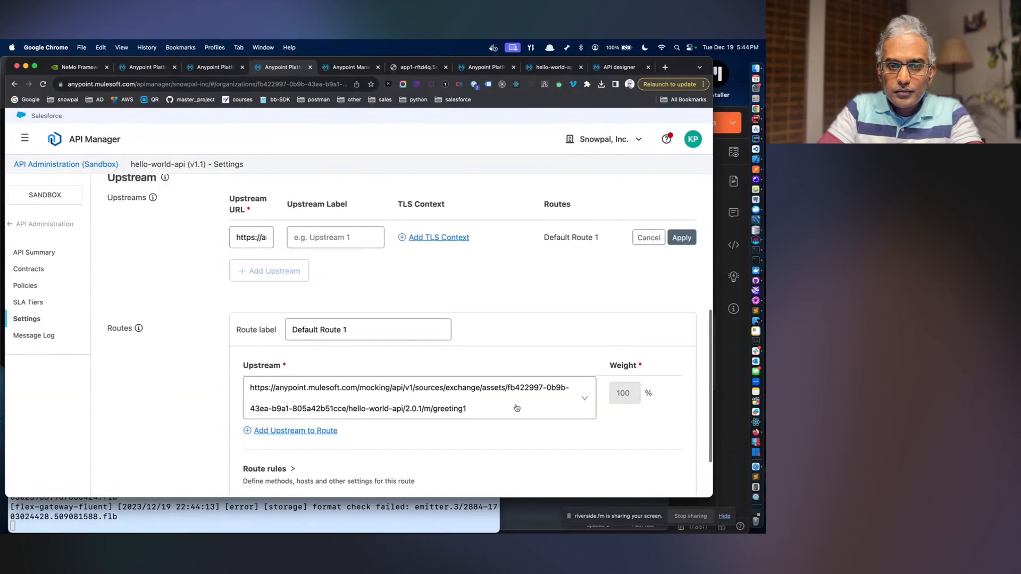
left_click(674, 237)
scroll(651, 278, "up", 5)
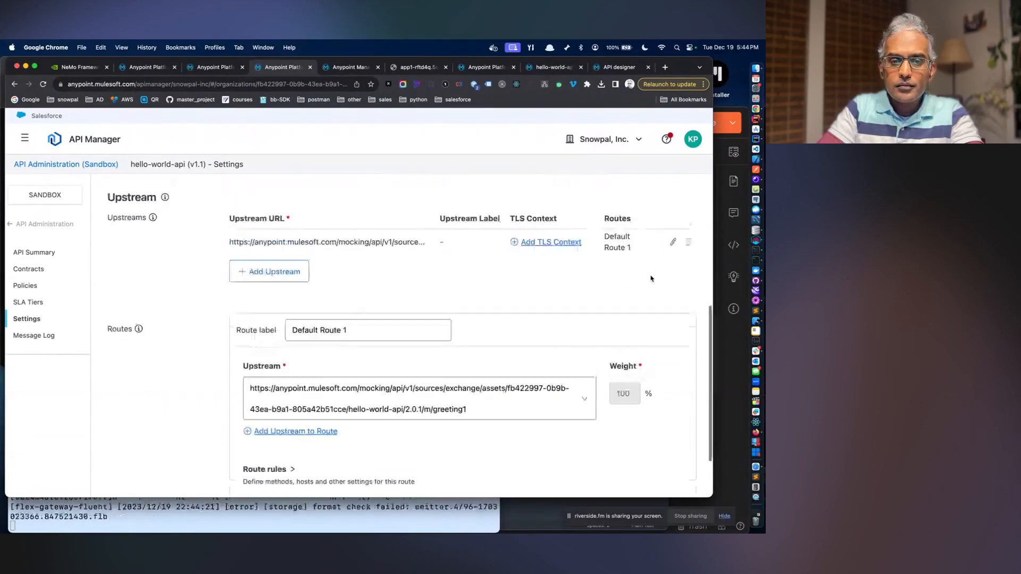
scroll(651, 279, "down", 6)
left_click(663, 465)
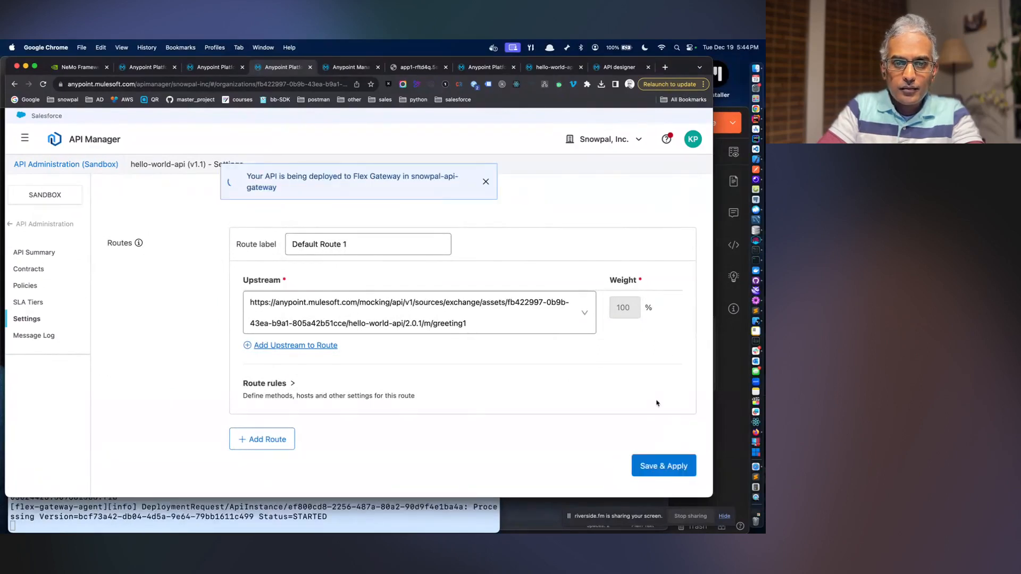
- Compare hello-world-api's saved consumer endpoint with the upstream assigned to Default Route 1
scroll(554, 380, "up", 10)
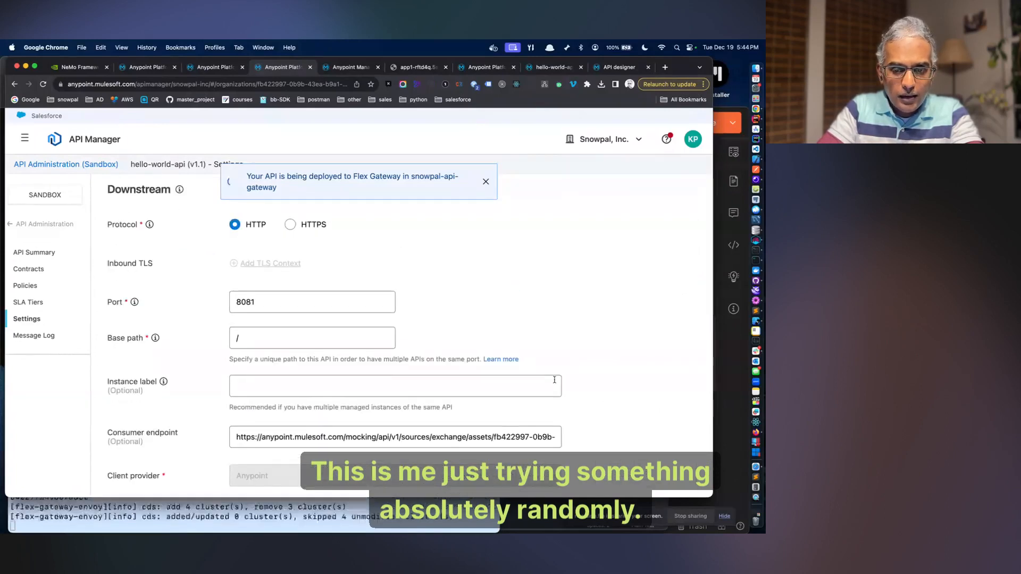
scroll(554, 379, "down", 10)
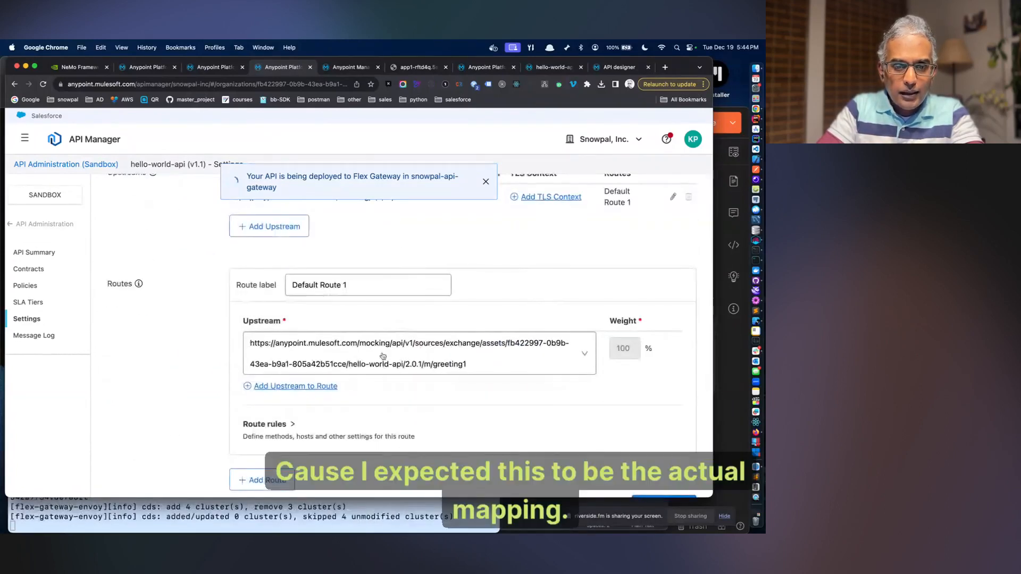
scroll(382, 356, "down", 2)
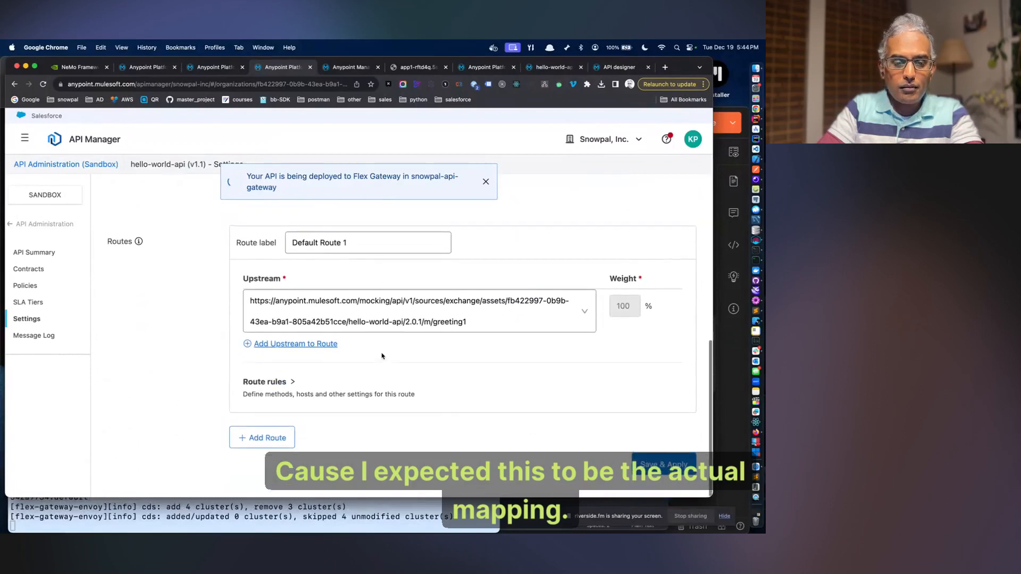
- Check hello-world-api's summary and app1's public endpoint page, and return to app1's deployment settings
left_click(211, 67)
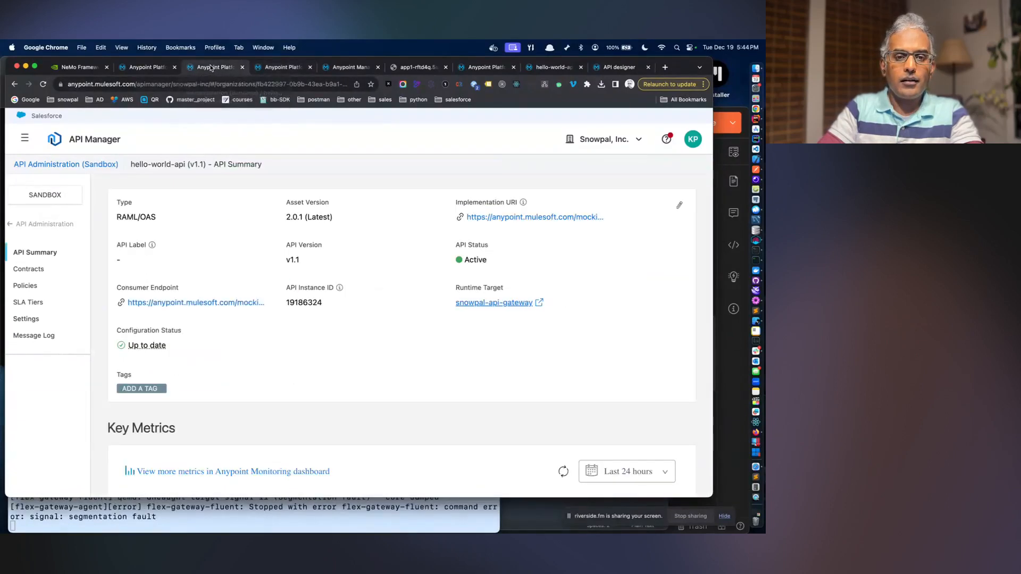
left_click(419, 68)
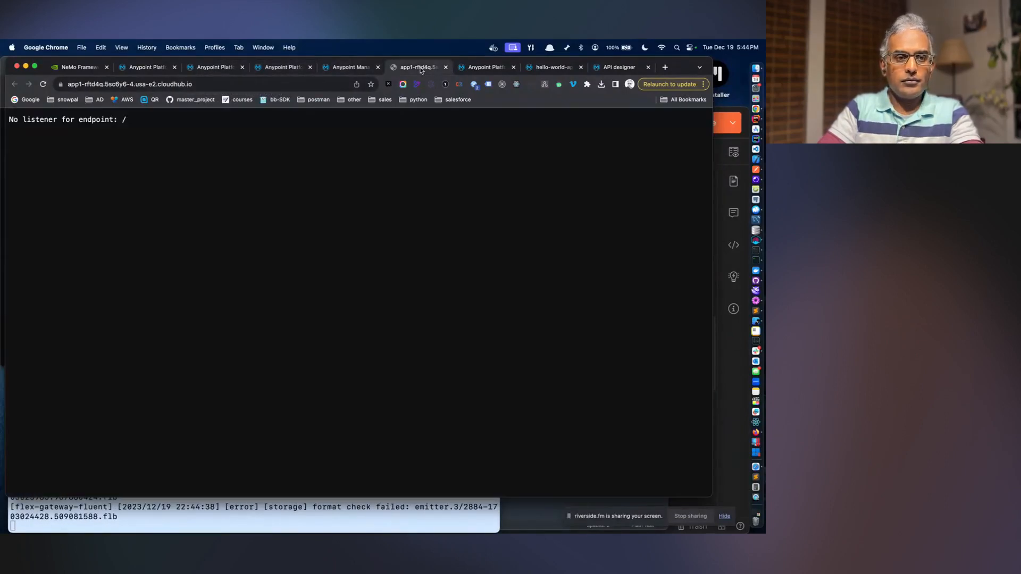
left_click(347, 70)
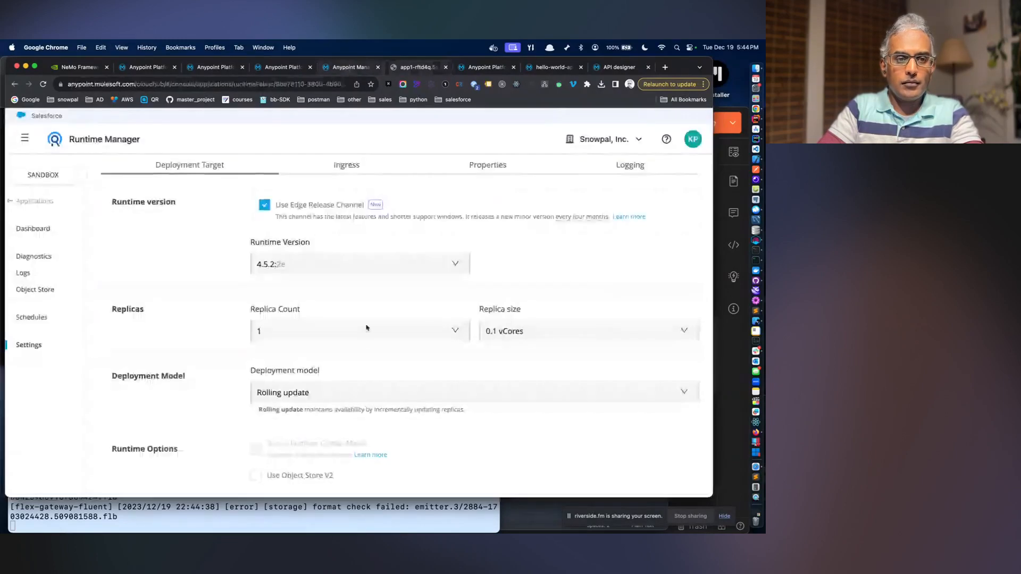
scroll(367, 342, "down", 3)
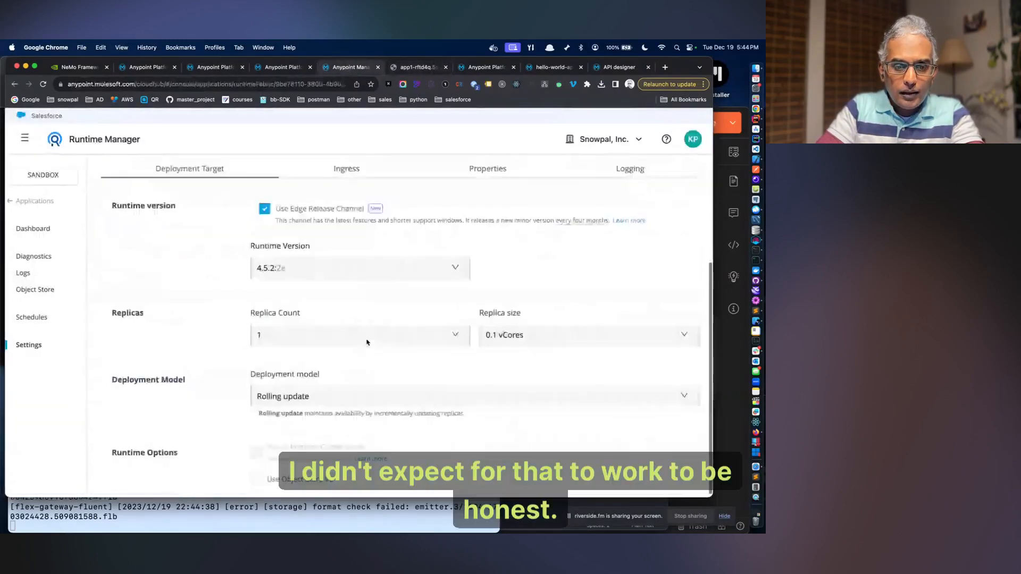
- Clear hello-world-api's consumer endpoint and save and apply the settings to the gateway again
left_click(280, 69)
scroll(330, 273, "up", 5)
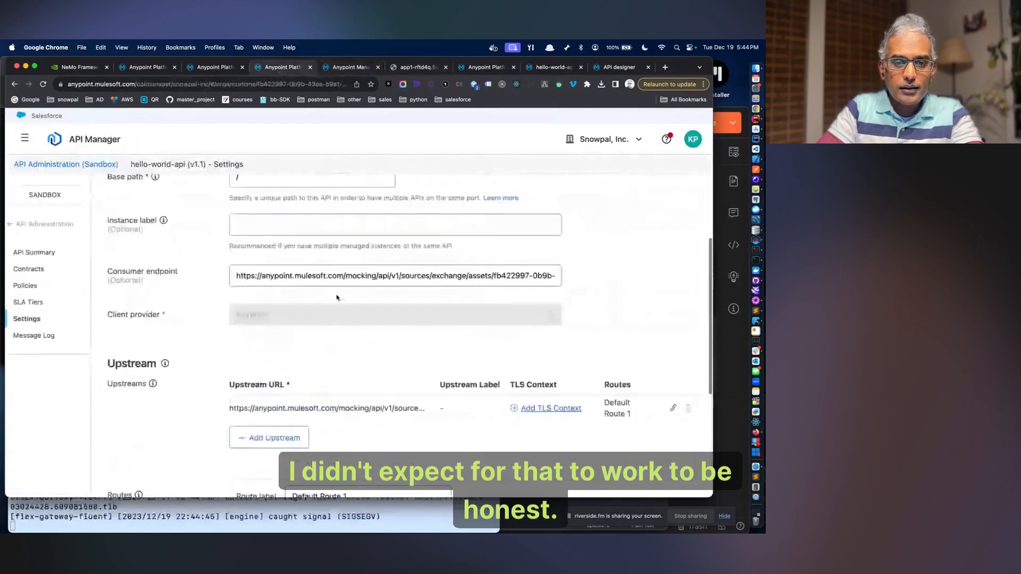
left_click(331, 273)
key("super+a")
key("BackSpace")
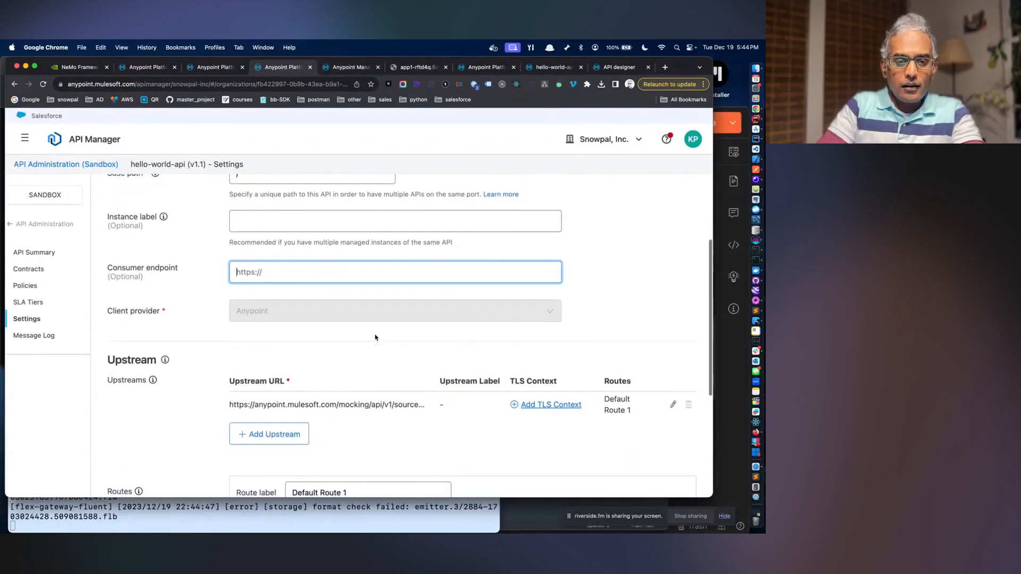
scroll(376, 337, "down", 5)
left_click(659, 489)
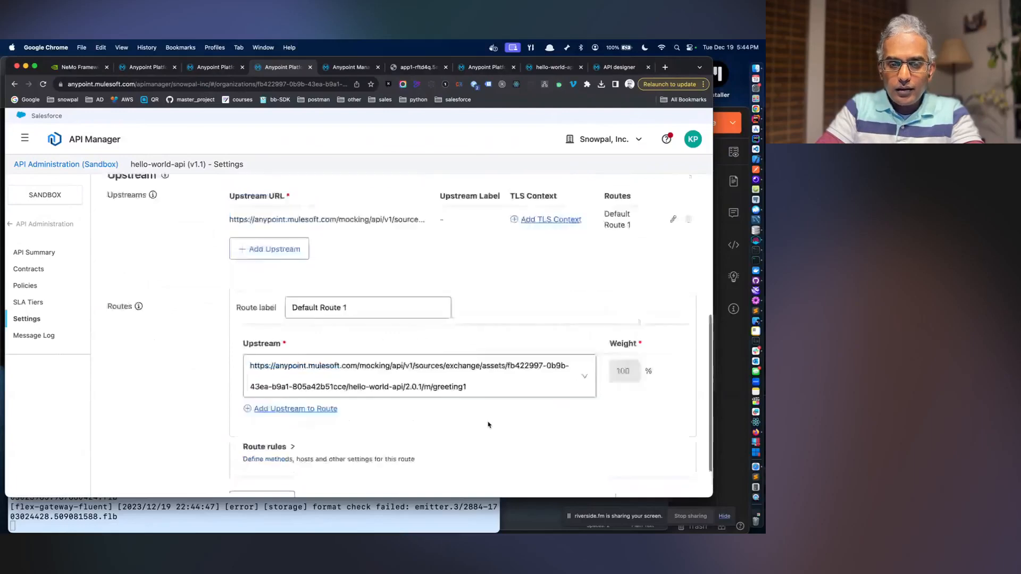
key("ctrl+Up")
left_click(223, 150)
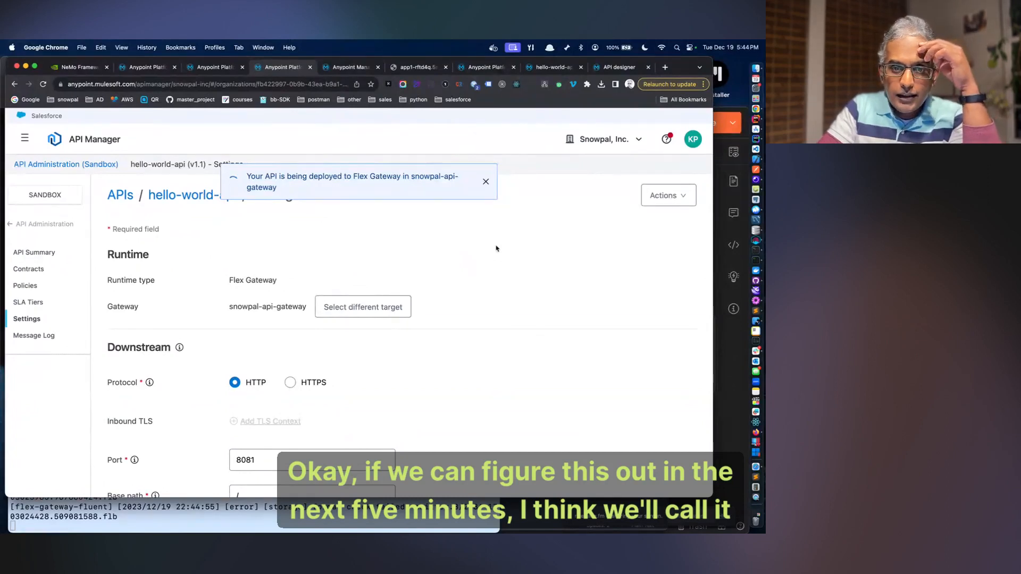
- Examine hello-world-api's downstream fields, the help notes for its upstream section, and Default Route 1's upstream assignment
scroll(496, 249, "down", 5)
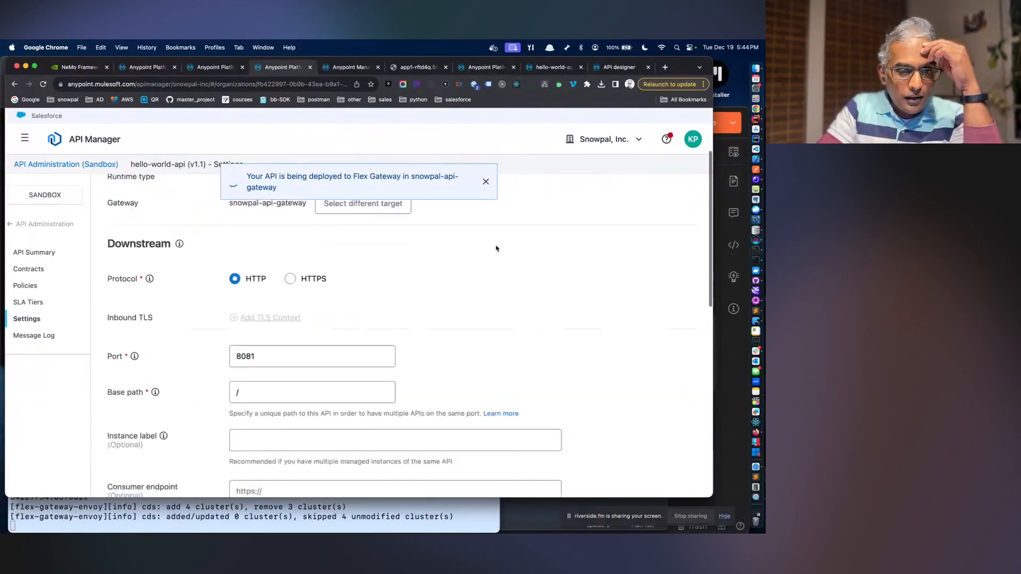
scroll(495, 248, "down", 5)
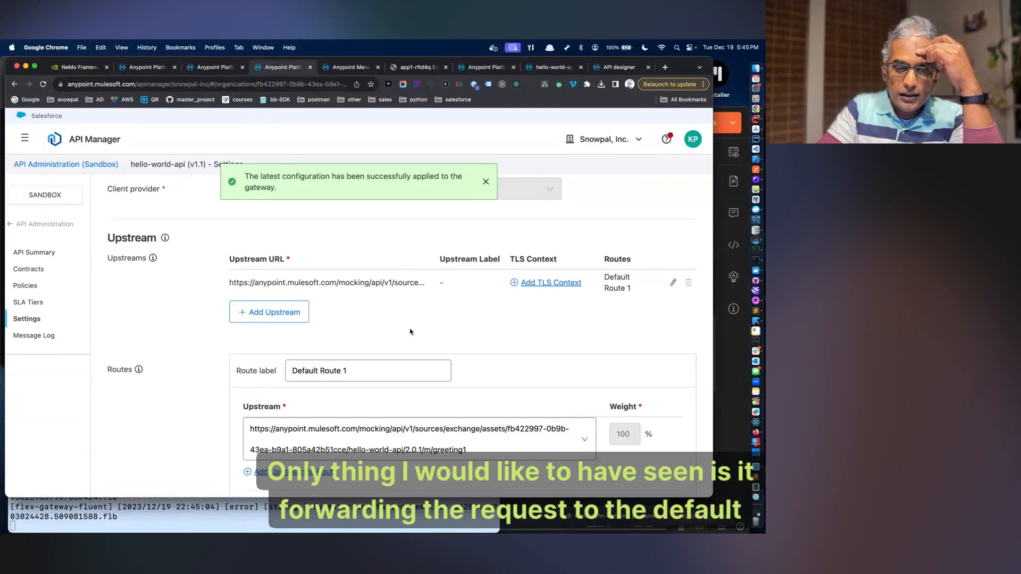
scroll(409, 332, "down", 1)
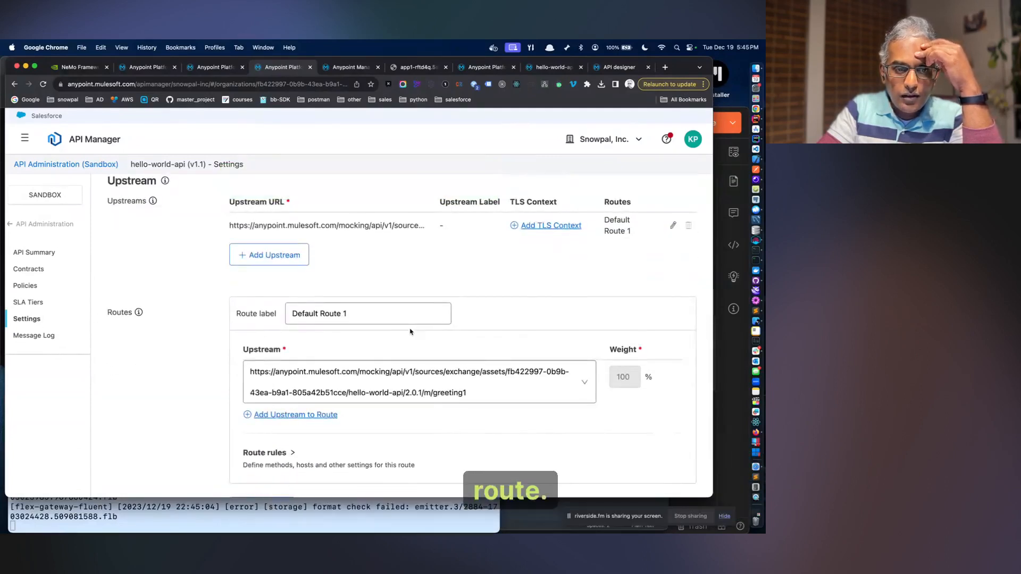
scroll(410, 332, "up", 1)
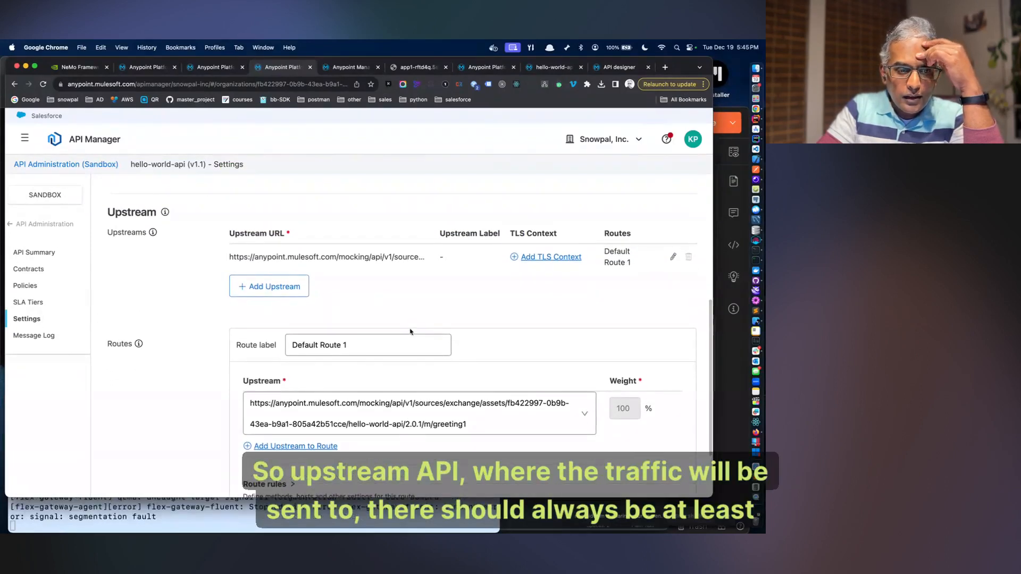
mouse_move(164, 211)
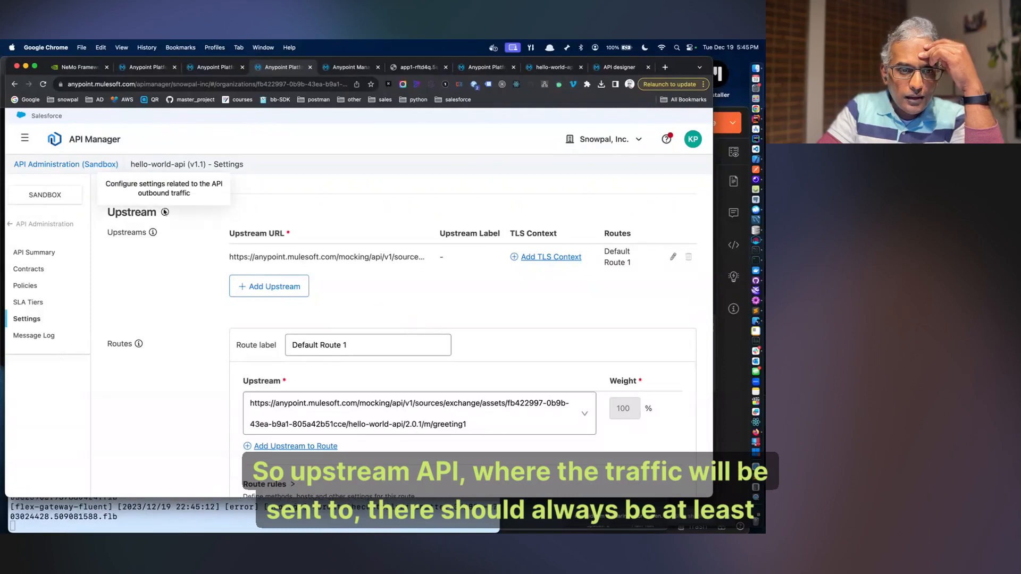
mouse_move(153, 232)
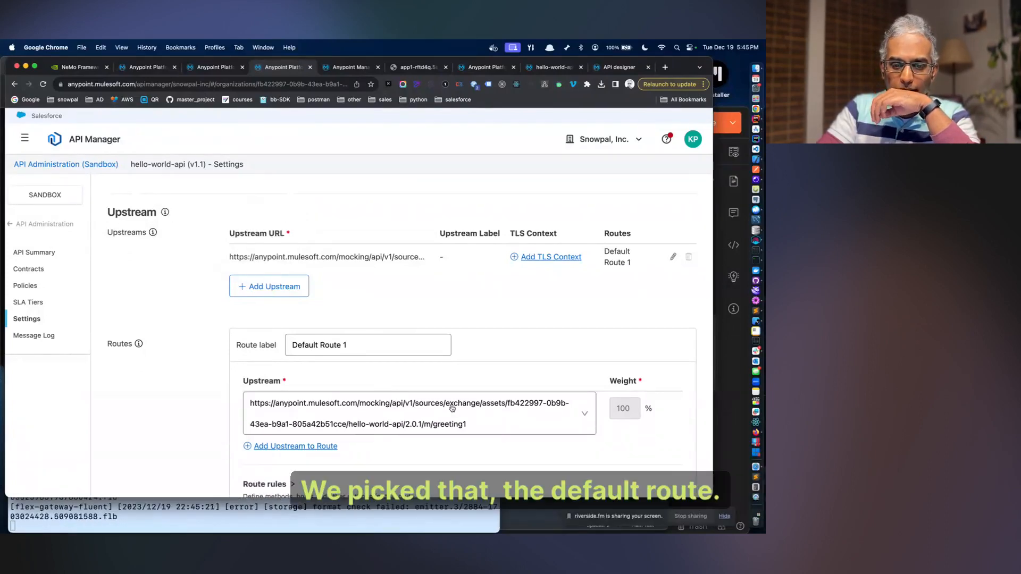
scroll(452, 407, "down", 2)
scroll(452, 408, "down", 3)
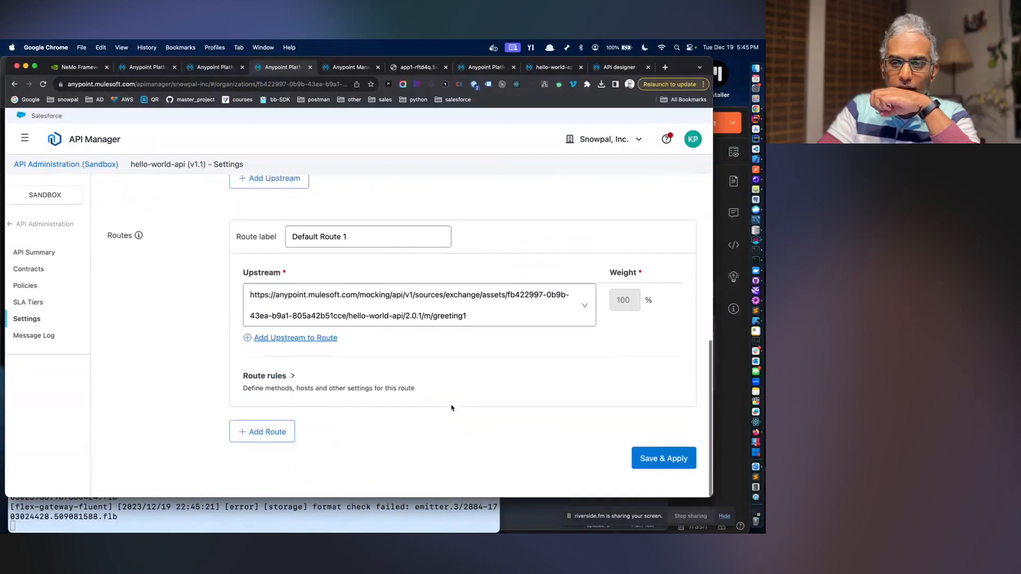
- Open the gateway selection for hello-world-api and view snowpal-api-gateway's details
scroll(452, 408, "up", 10)
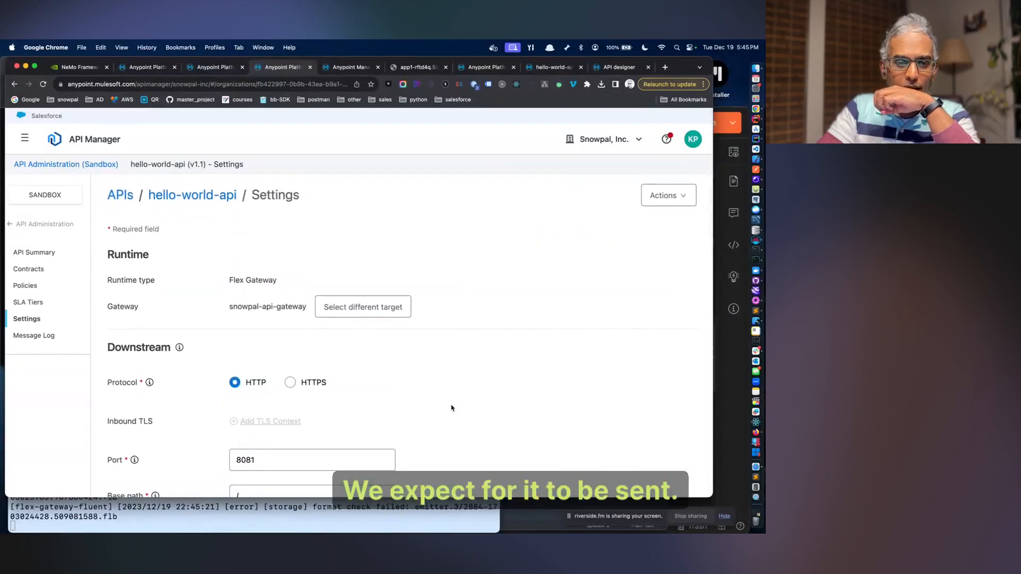
left_click(360, 308)
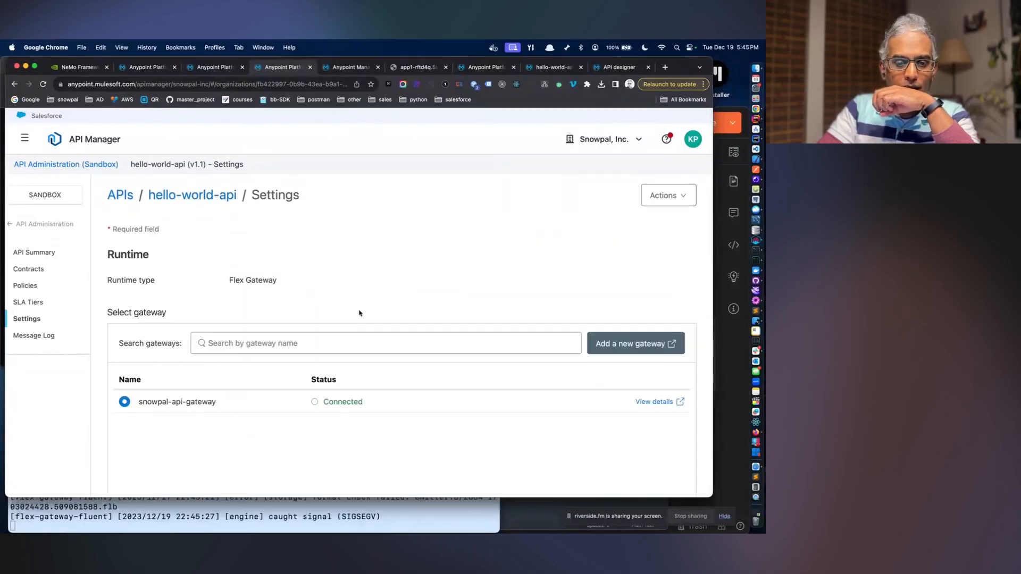
left_click(670, 402)
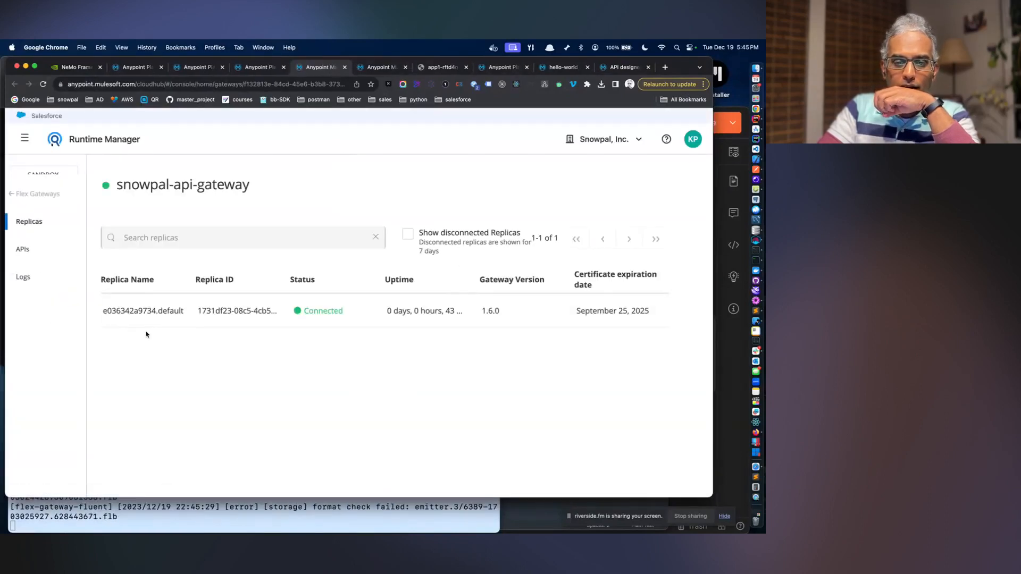
- Check snowpal-api-gateway's APIs, then view snowpal-server's dashboard and settings
left_click(25, 252)
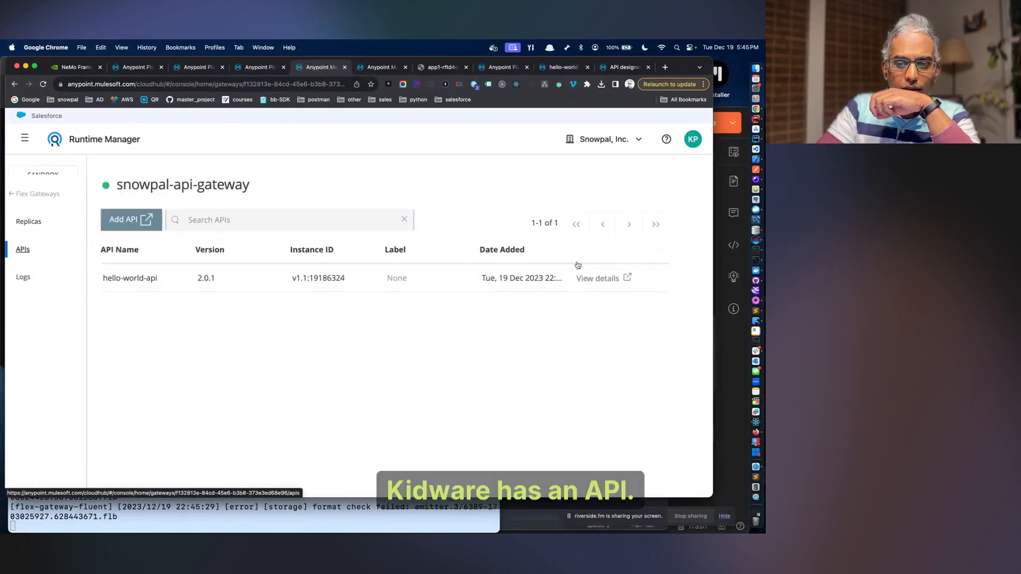
left_click(55, 196)
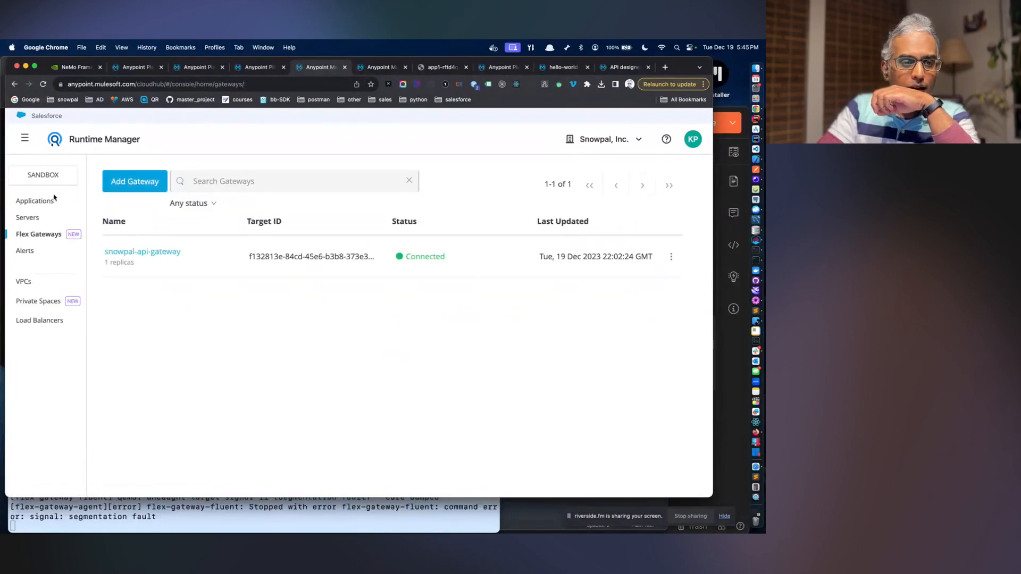
left_click(34, 219)
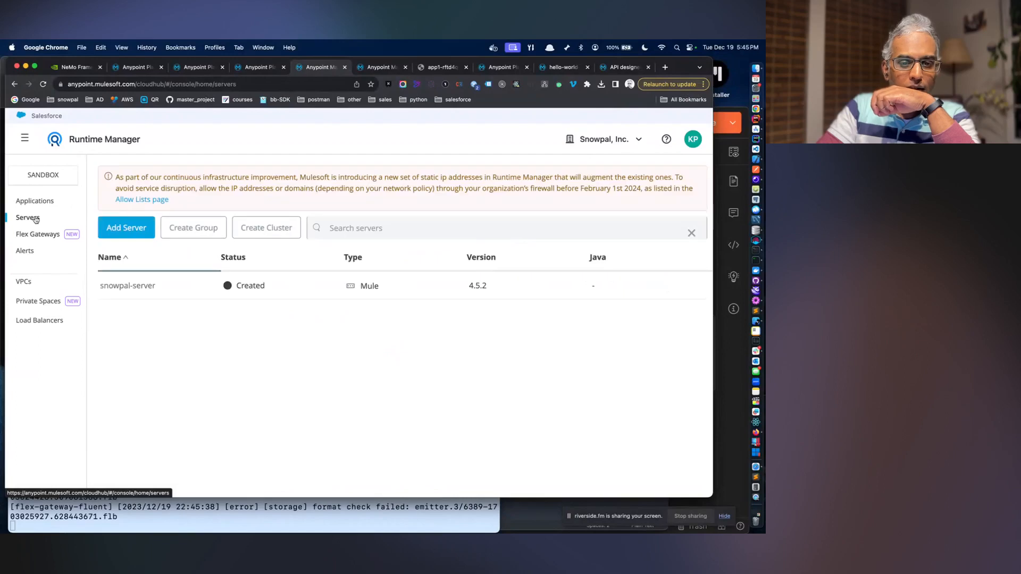
left_click(119, 285)
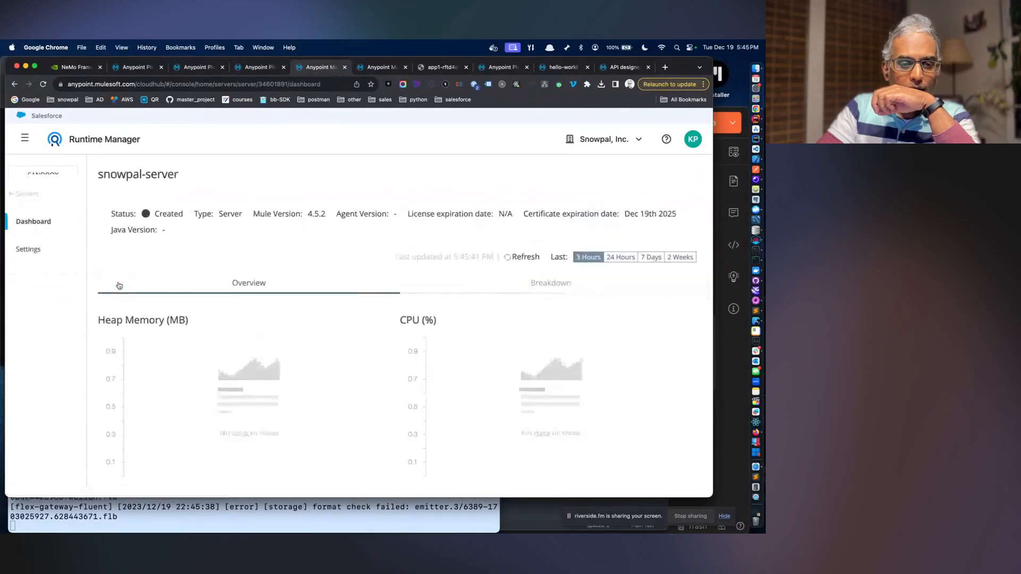
left_click(38, 249)
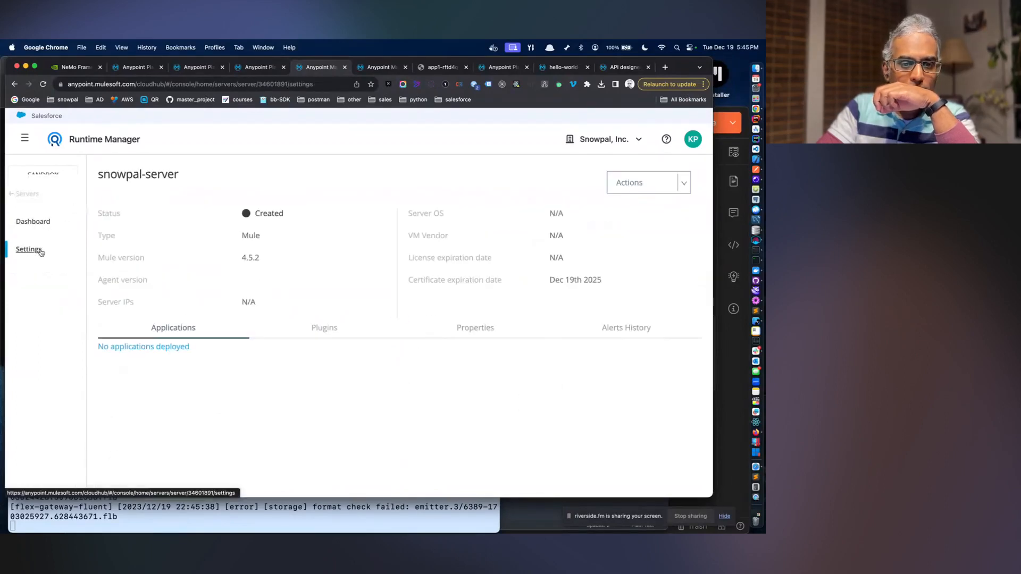
- Begin an application deployment from snowpal-server and search Exchange for applications matching "snowpal"
left_click(175, 348)
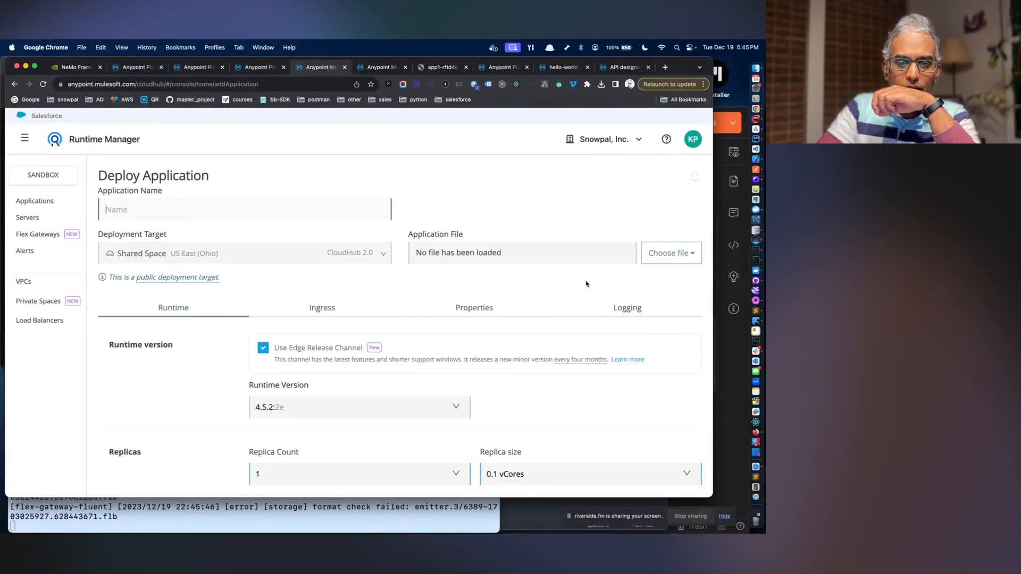
left_click(644, 256)
left_click(638, 276)
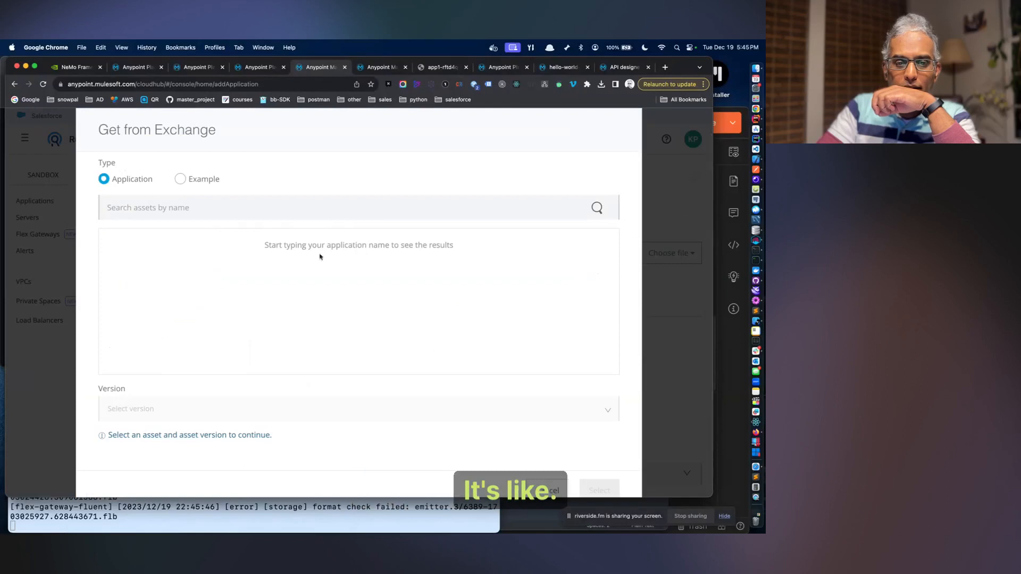
left_click(257, 212)
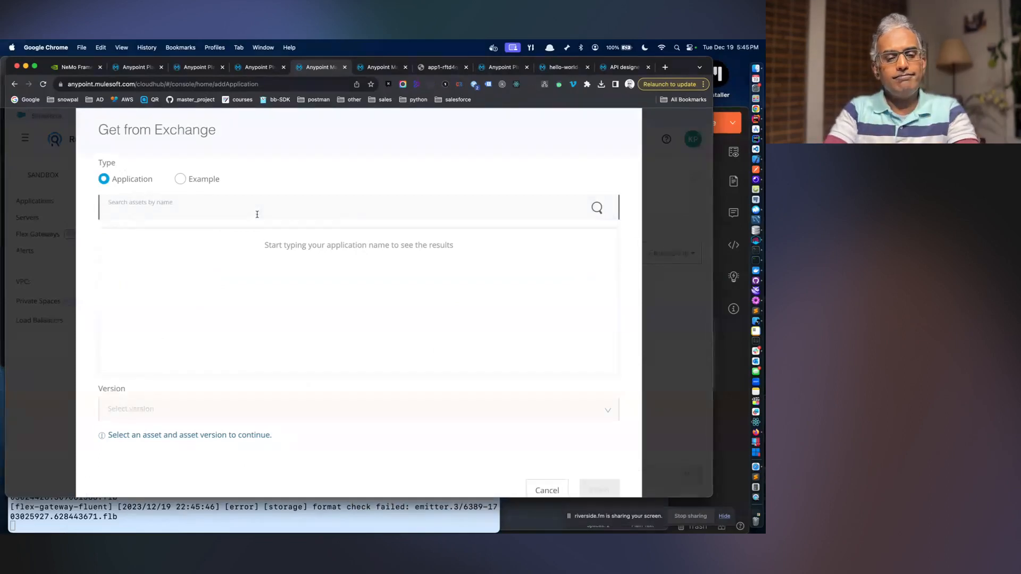
left_click(207, 179)
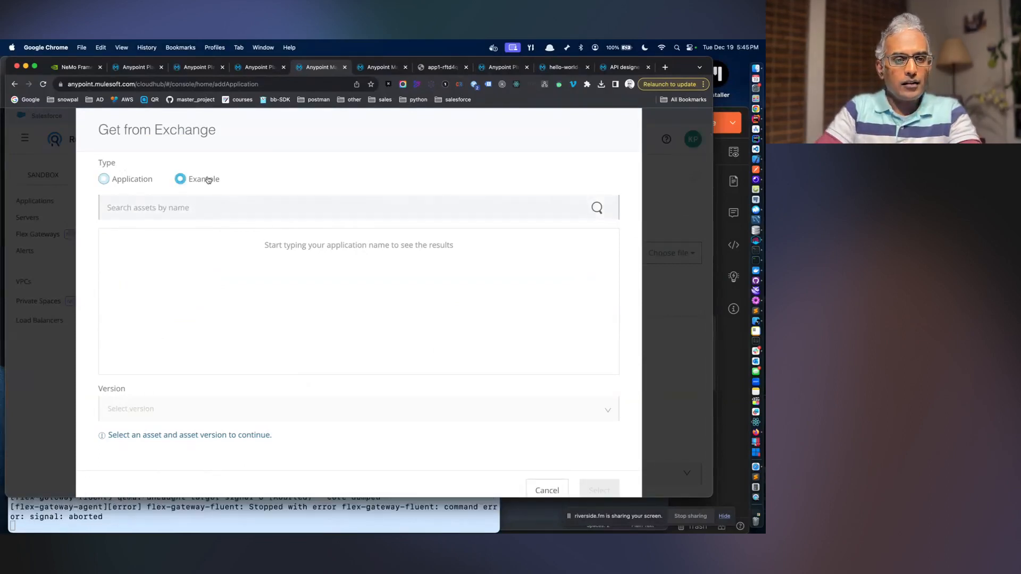
left_click(132, 179)
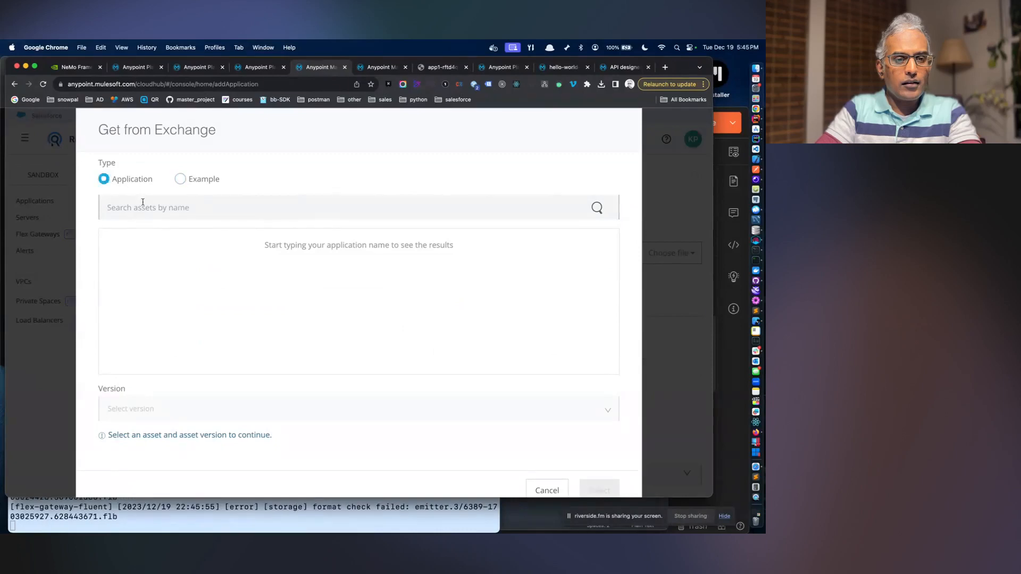
left_click(145, 206)
type("snow")
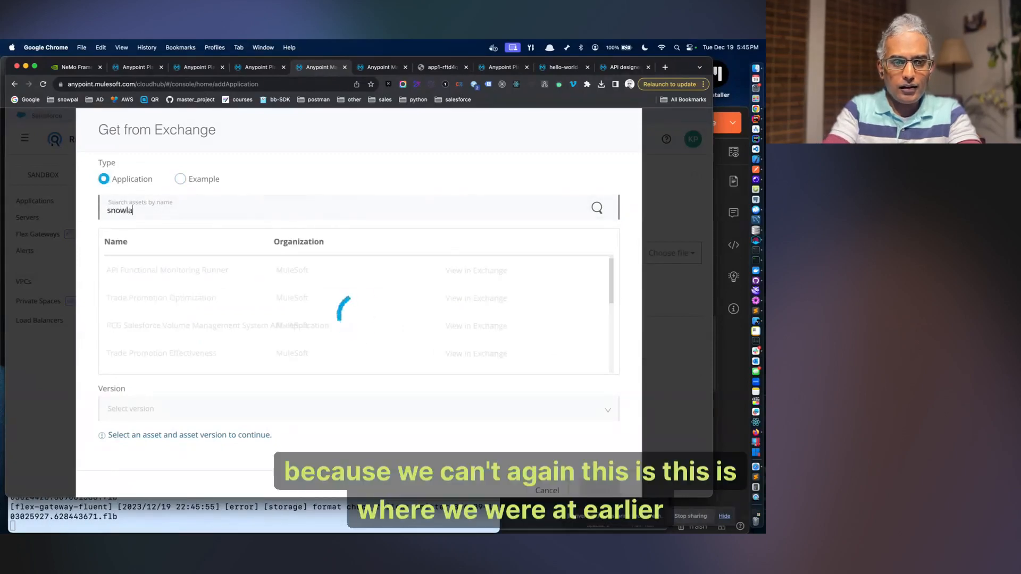
type("pal")
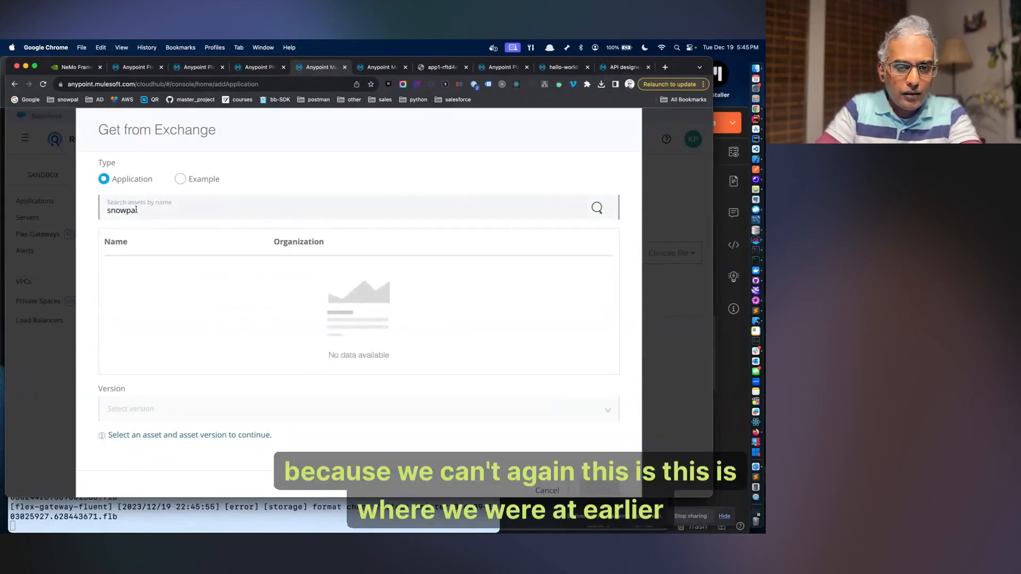
- Search Exchange for "h", browsing the application assets and the example assets
double_click(136, 210)
key("BackSpace")
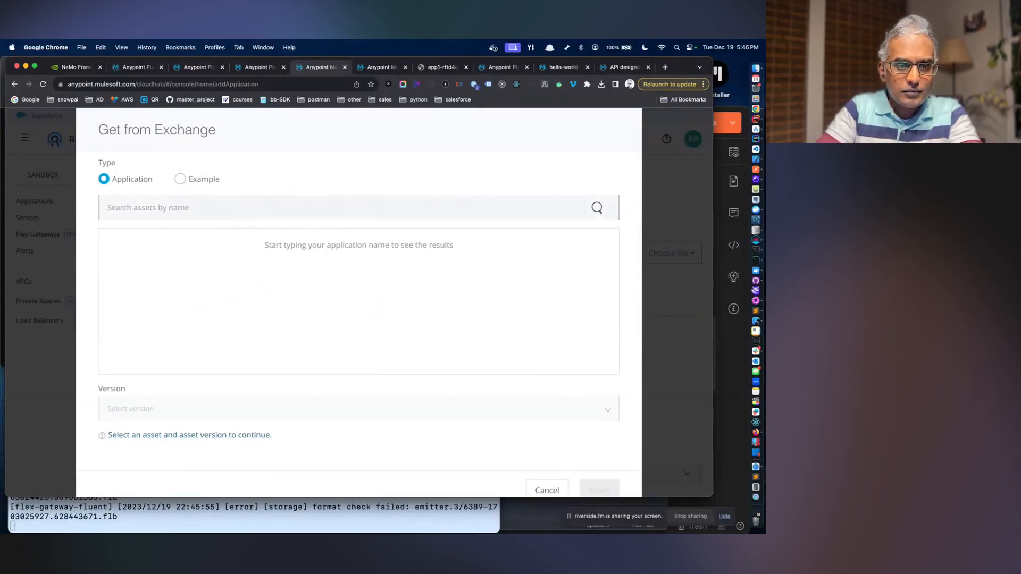
type("h")
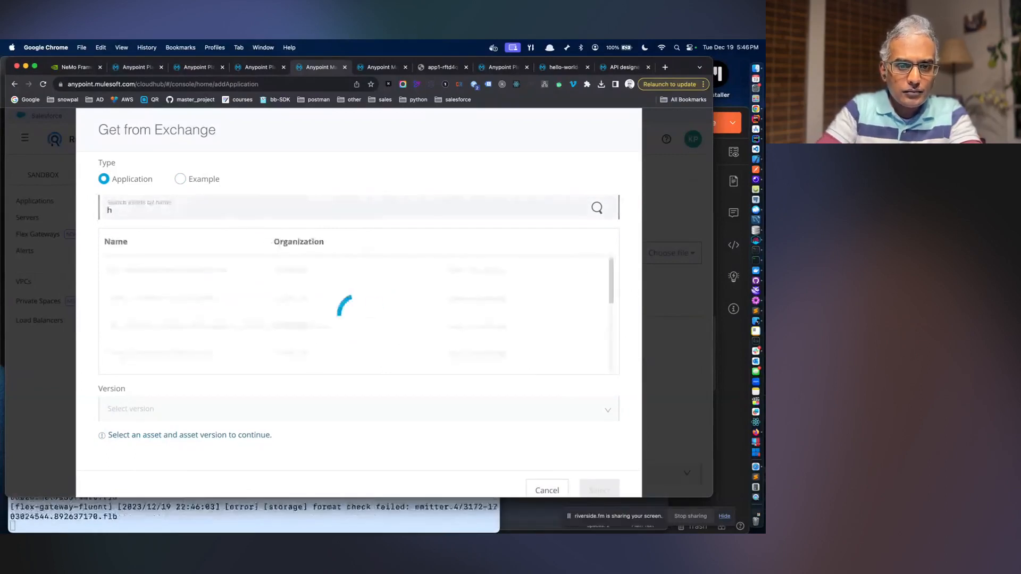
scroll(166, 248, "down", 5)
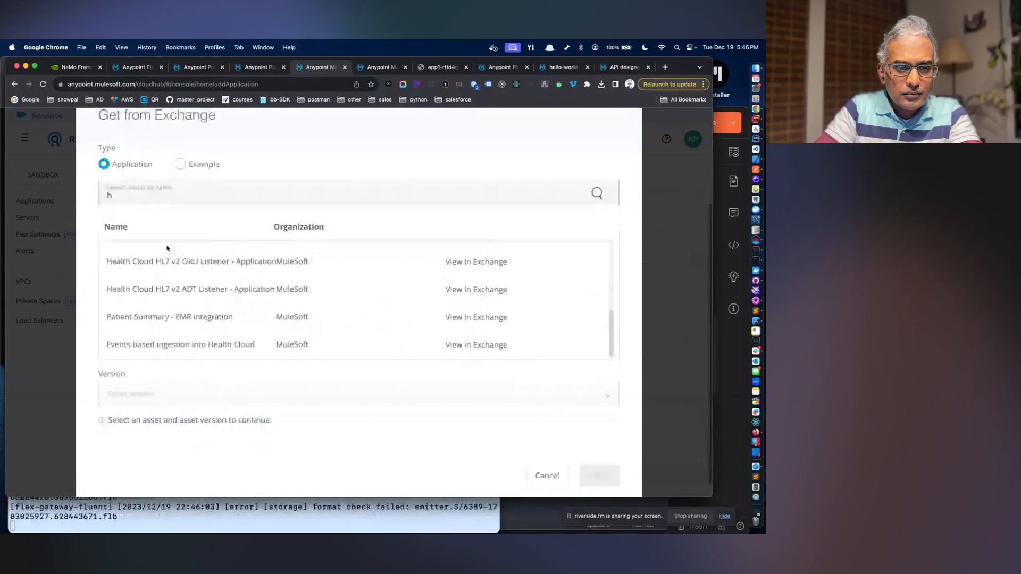
left_click(183, 164)
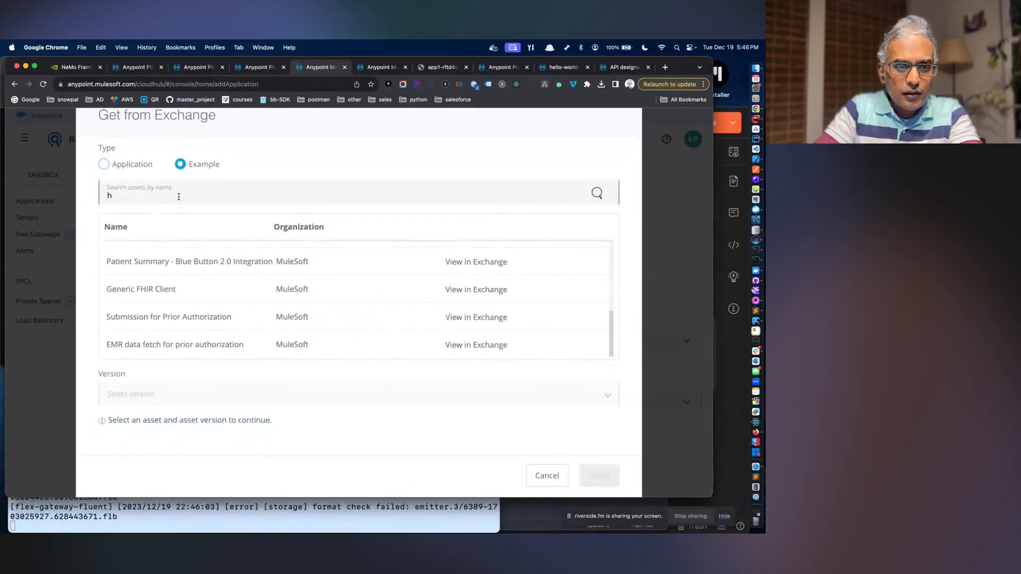
scroll(205, 287, "up", 5)
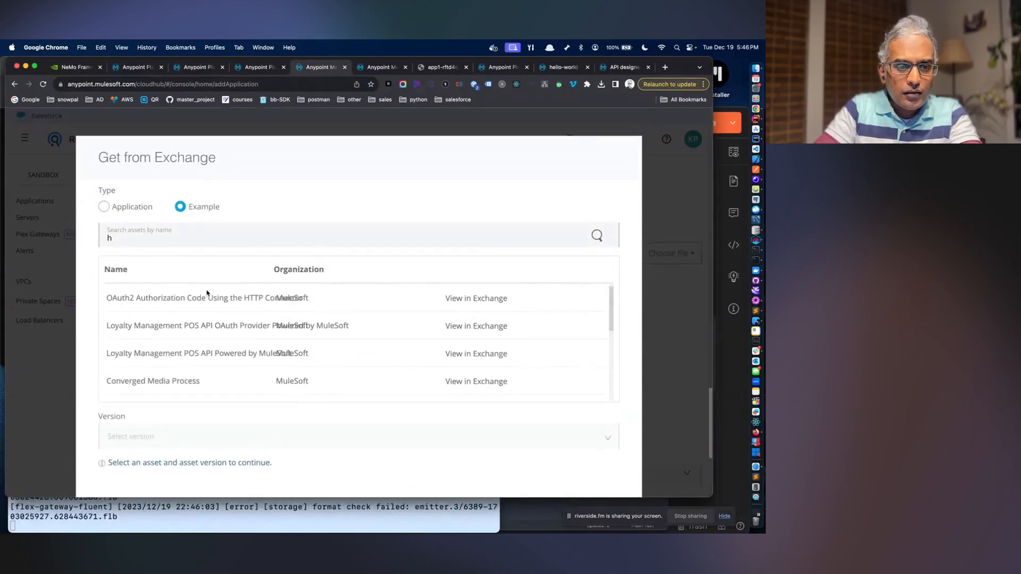
- Search the Exchange examples for "a" and for "b", browse both lists, and cancel the asset selection
left_click(179, 242)
key("BackSpace")
type("a")
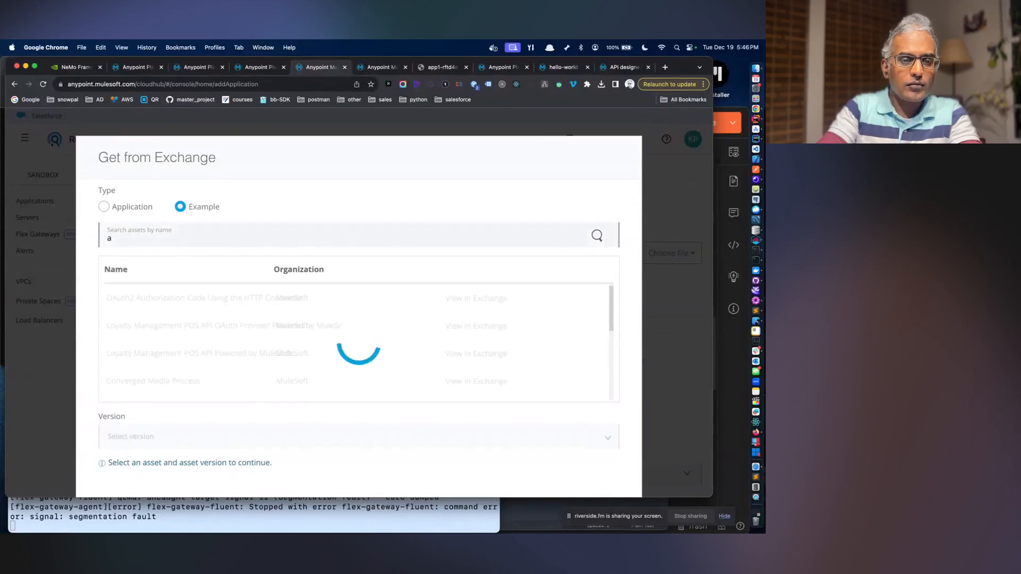
scroll(198, 306, "down", 5)
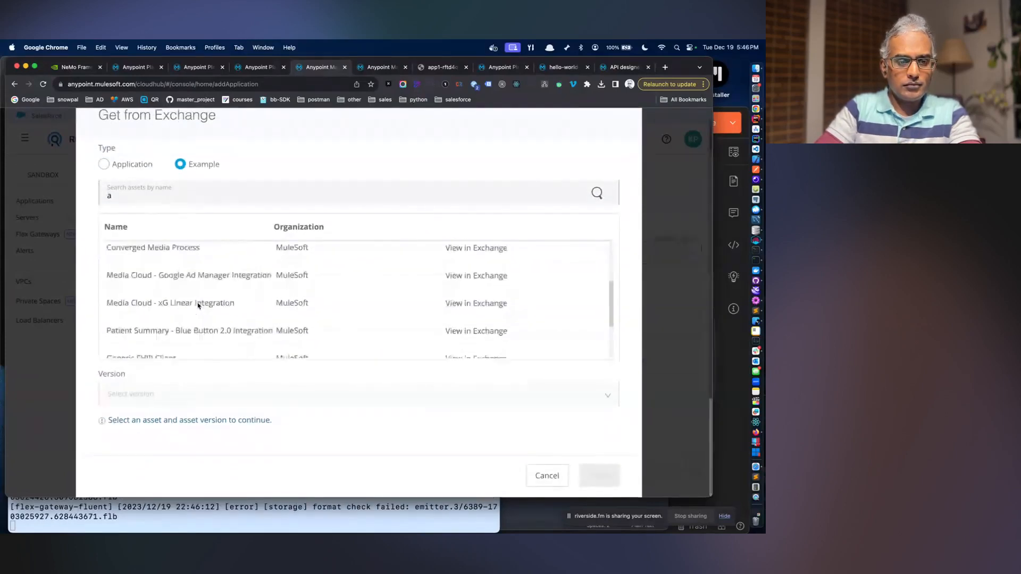
left_click(155, 192)
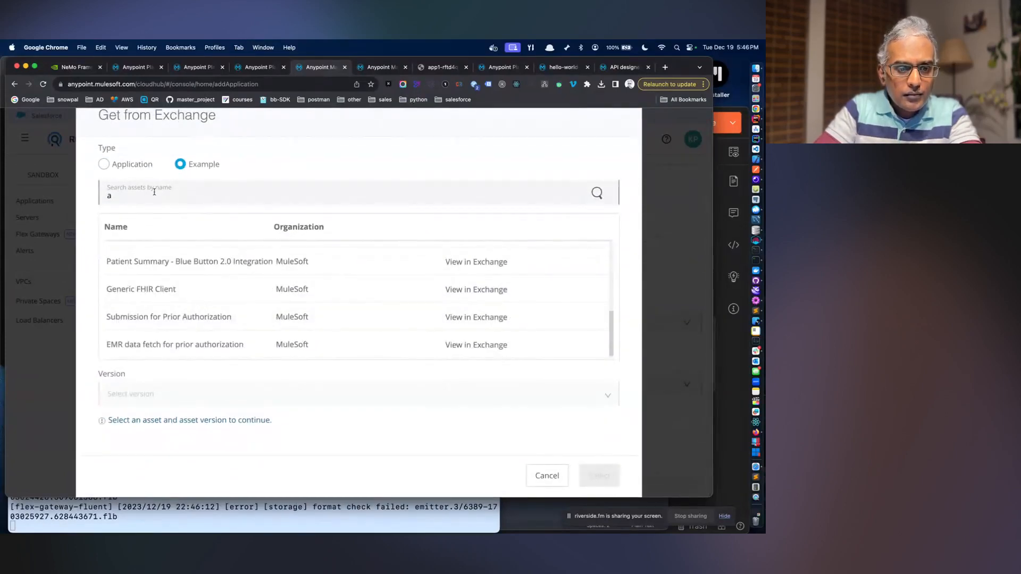
key("BackSpace")
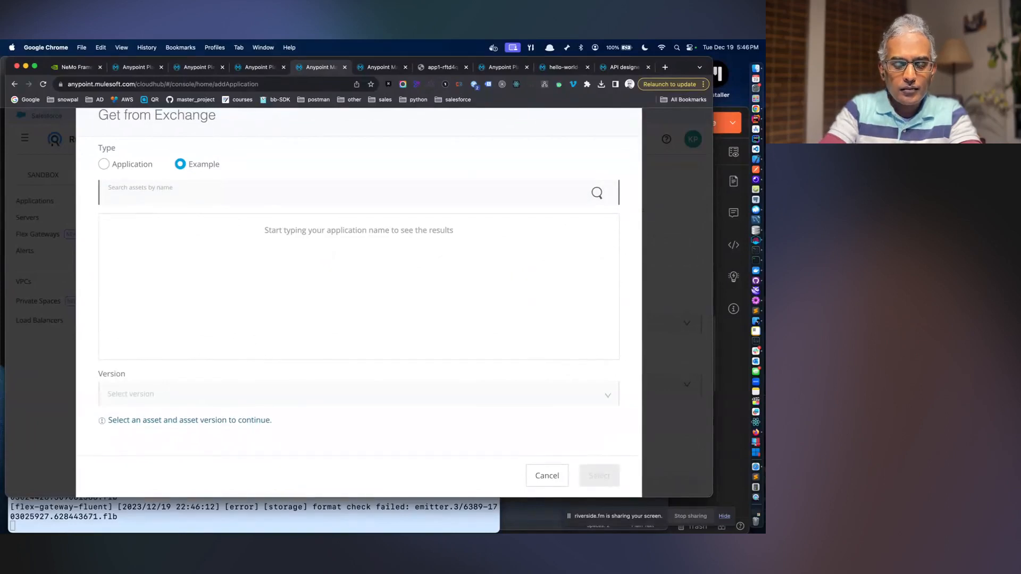
type("b")
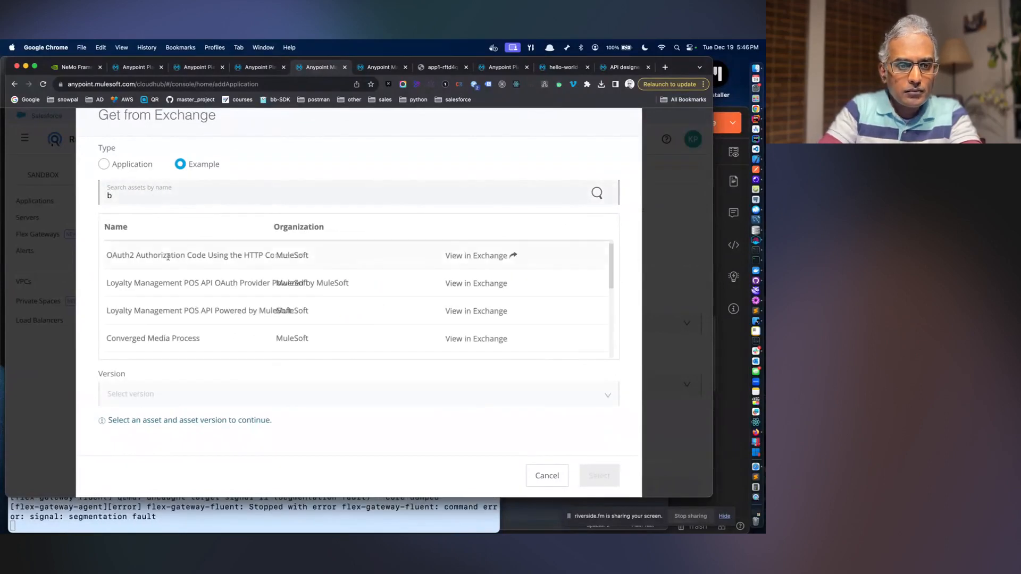
scroll(171, 269, "down", 2)
scroll(171, 269, "down", 4)
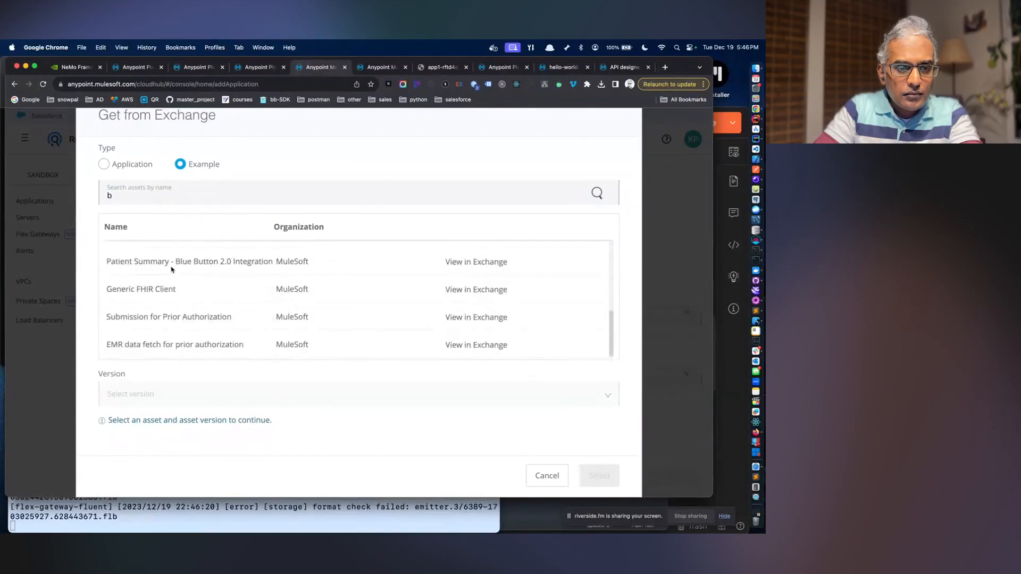
scroll(171, 269, "up", 5)
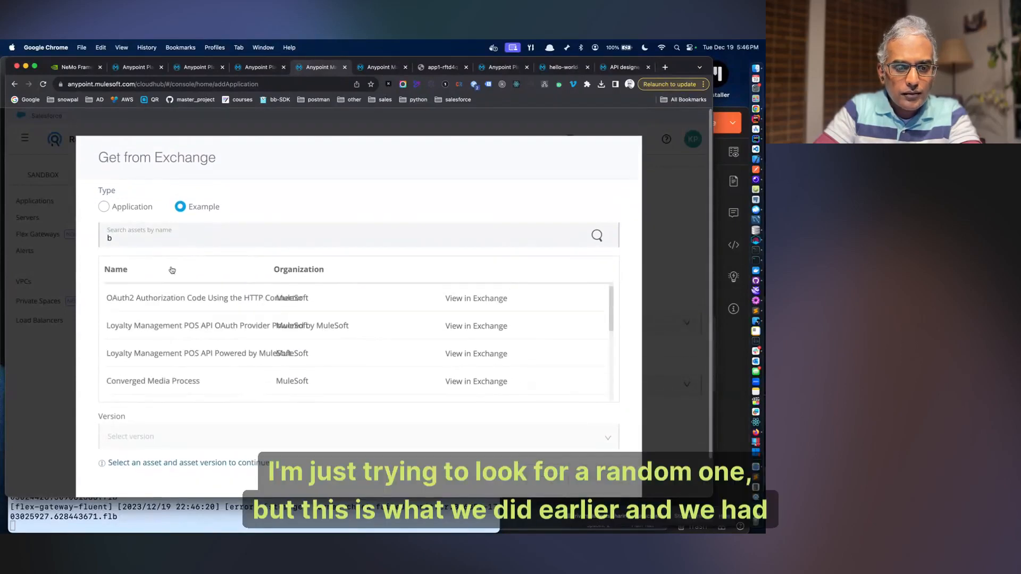
scroll(625, 269, "down", 2)
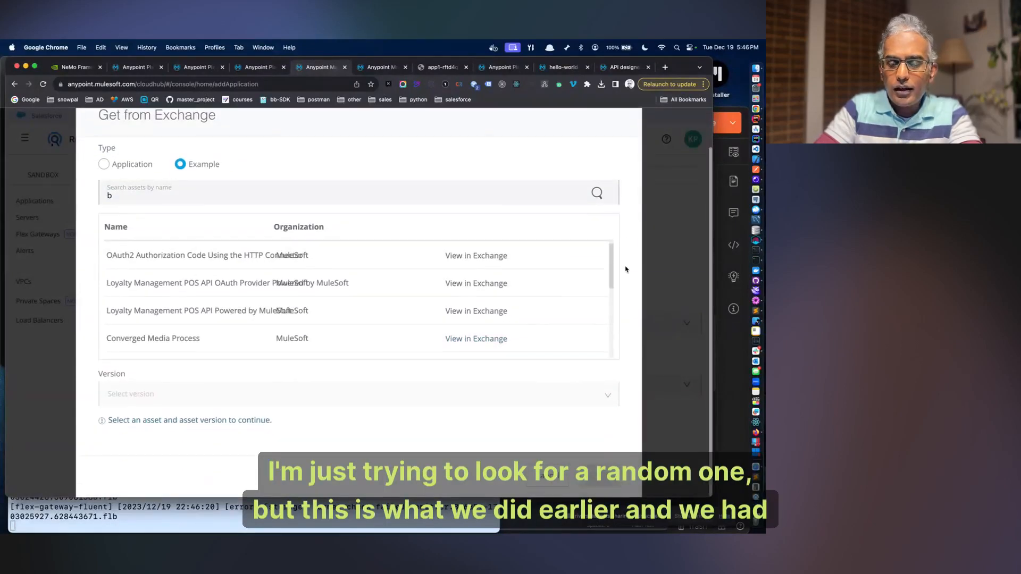
left_click(570, 488)
scroll(531, 383, "up", 5)
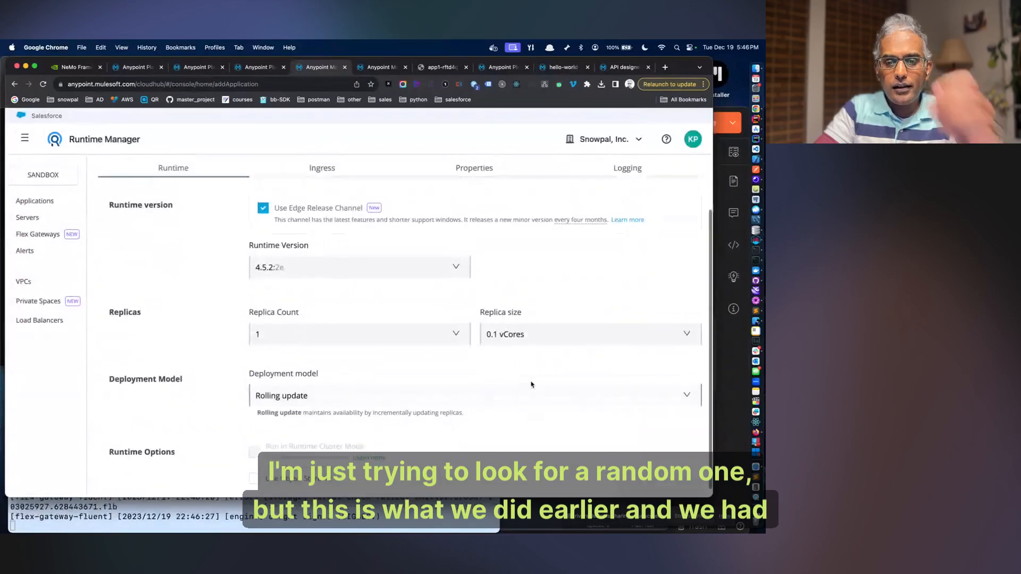
- Open app1's settings and download its application file web-service-consumer.jar
left_click(34, 201)
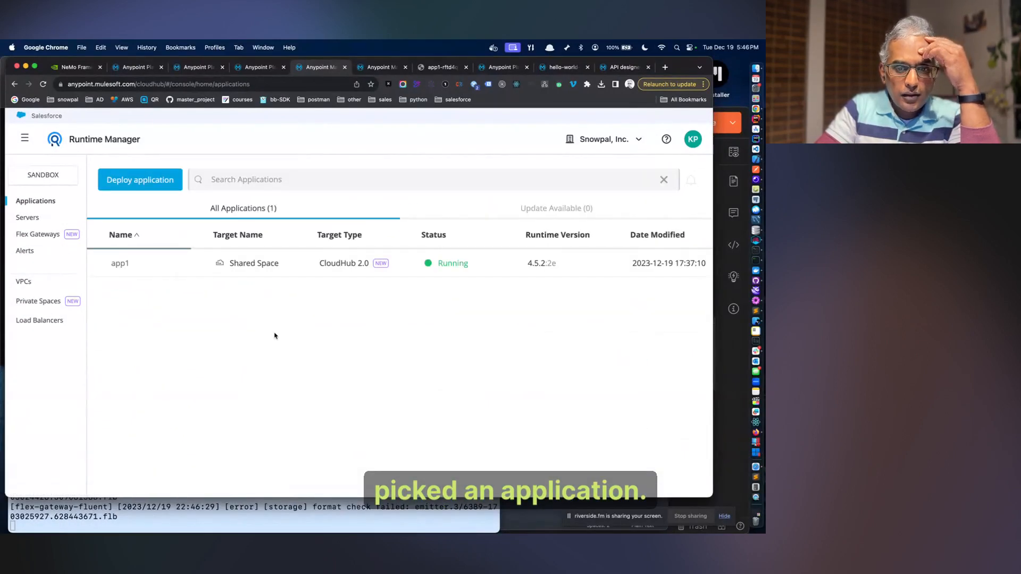
left_click(111, 268)
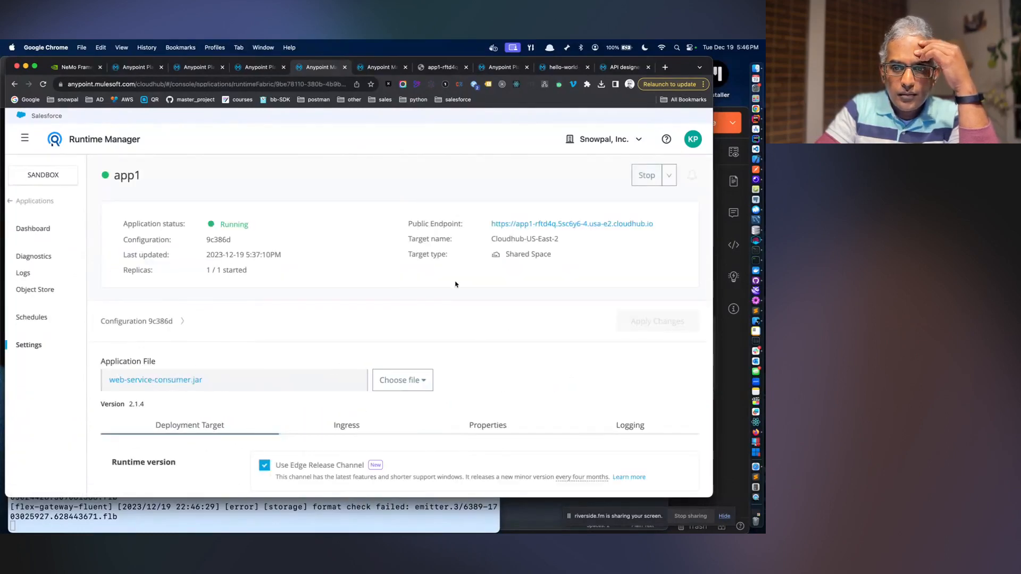
scroll(455, 284, "down", 3)
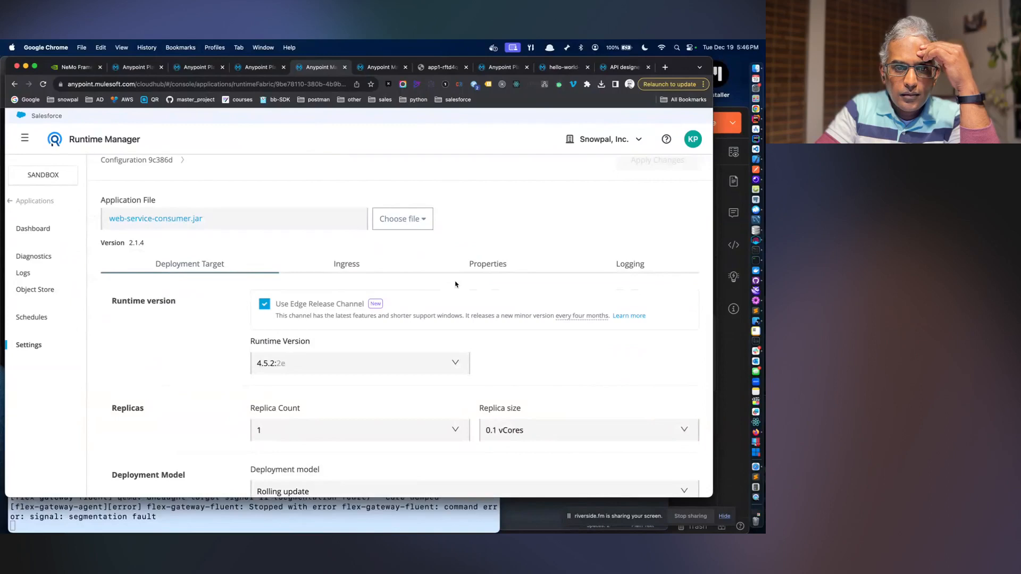
left_click(185, 220)
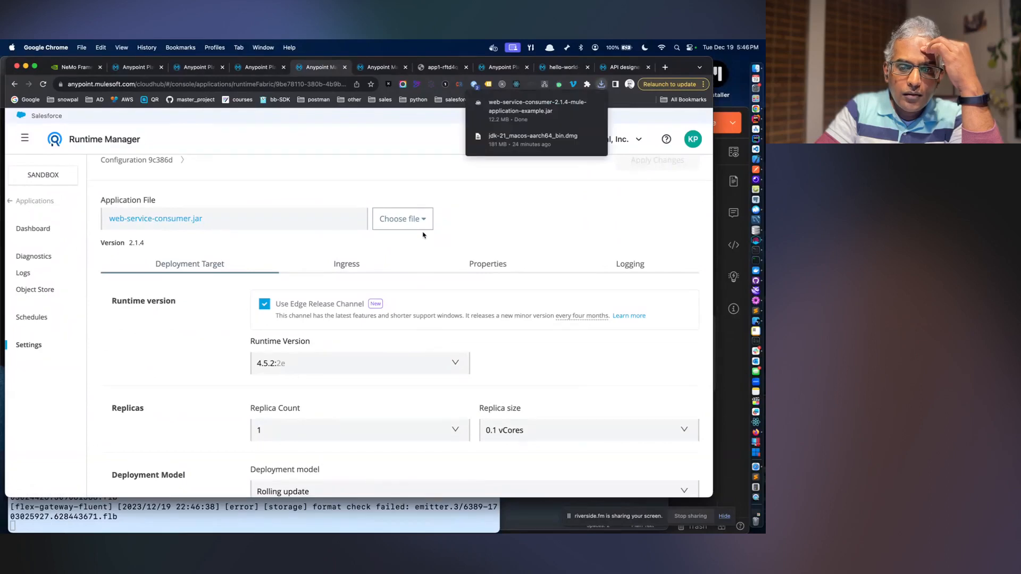
scroll(424, 234, "down", 3)
scroll(424, 234, "up", 4)
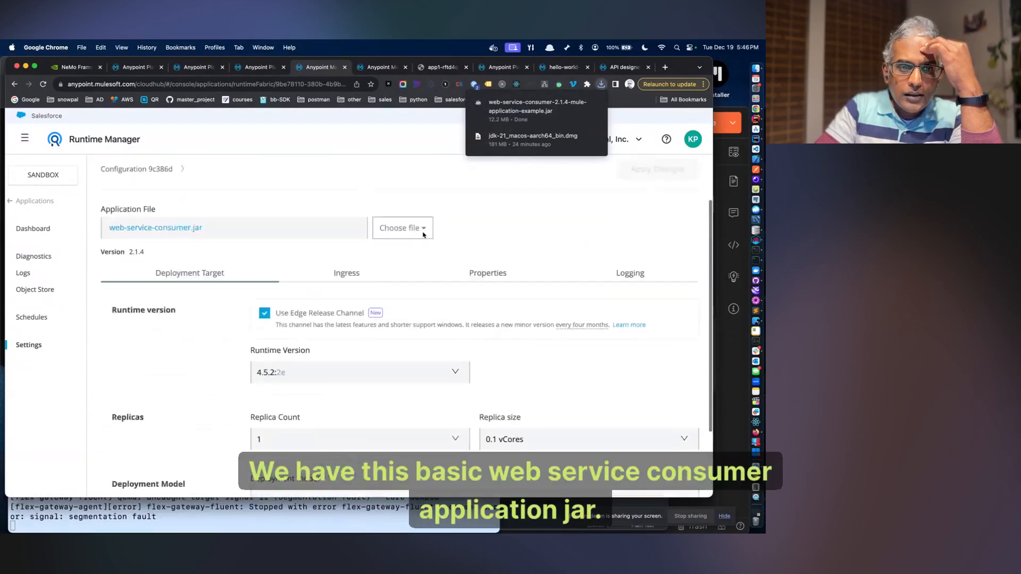
scroll(424, 234, "up", 1)
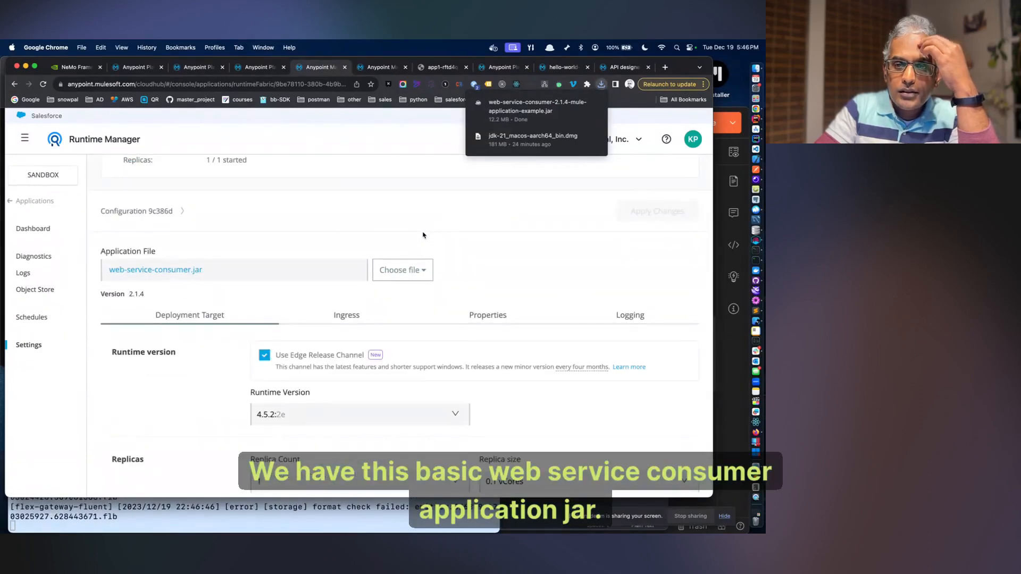
- Switch to Finder and unpack web-service-consumer-2.1.4-mule-application-example.jar in Downloads with Archive Utility, allowing the unverified file to open
left_click(756, 69)
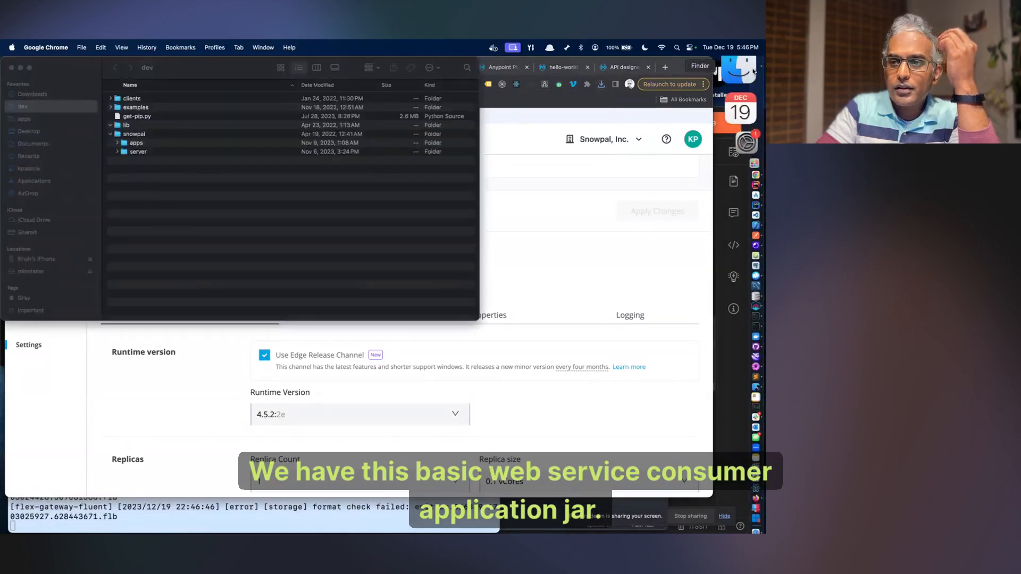
left_click(32, 94)
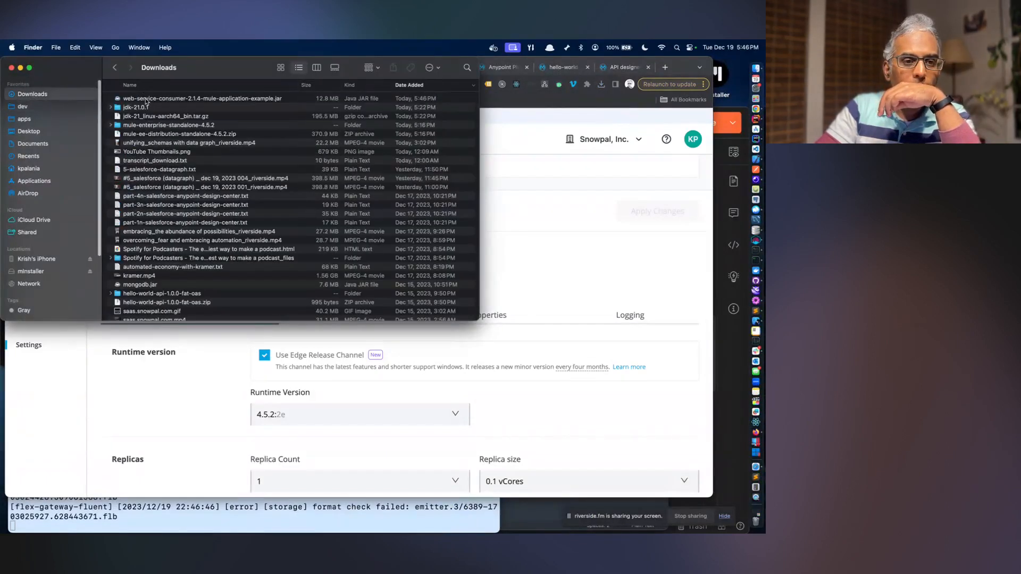
left_click(143, 99)
right_click(142, 99)
mouse_move(165, 116)
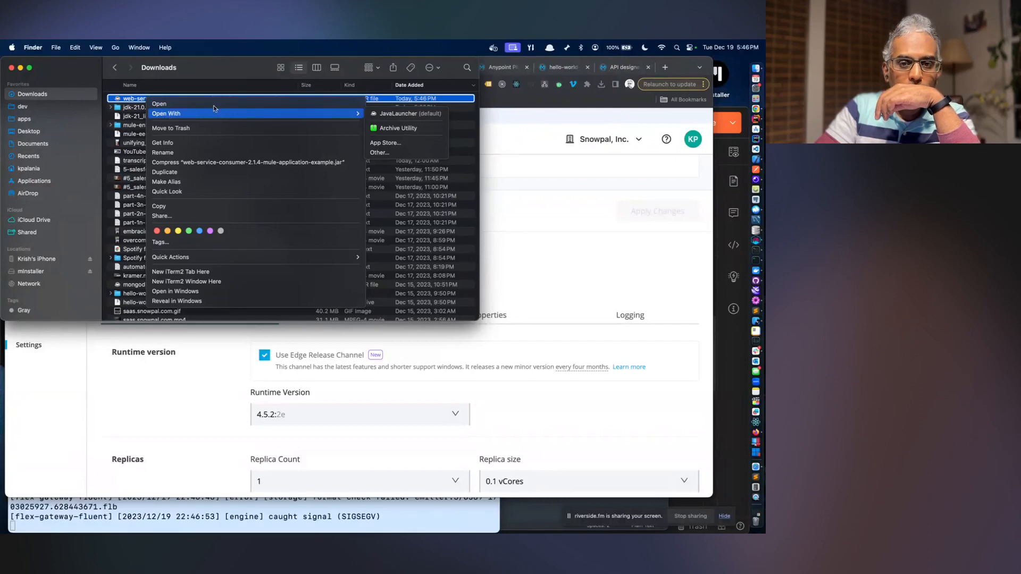
left_click(399, 129)
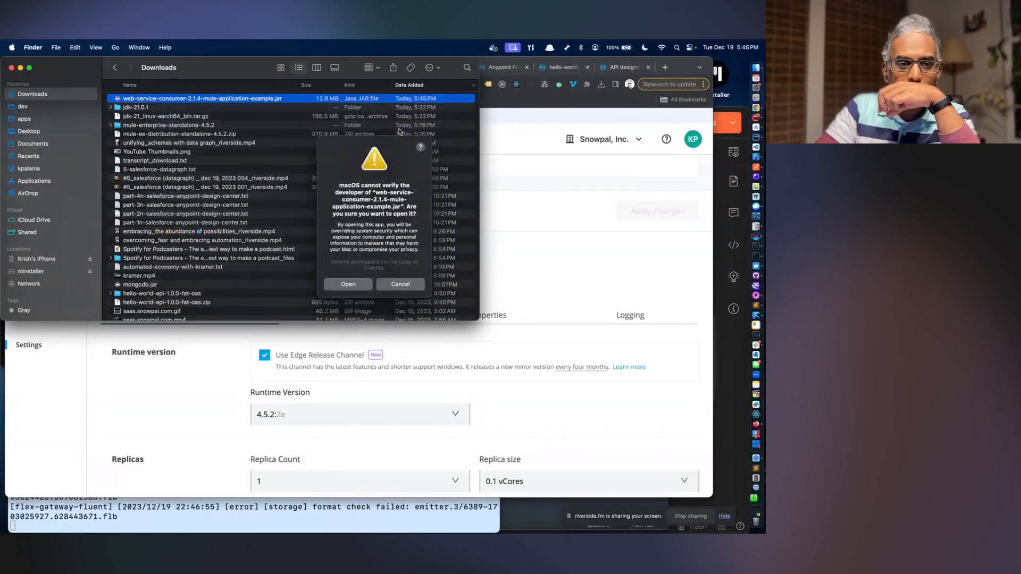
left_click(371, 285)
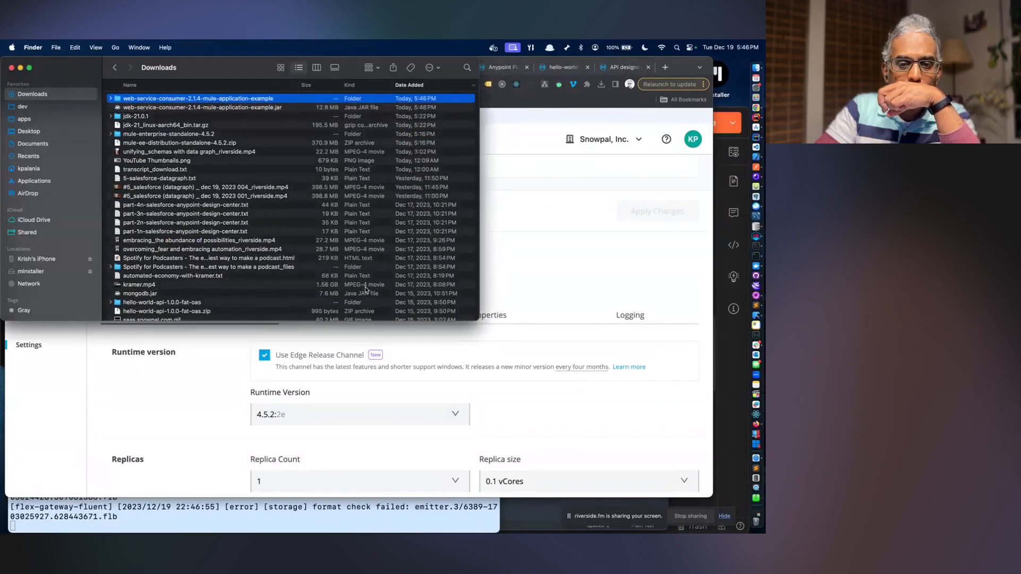
- Expand the extracted application folder with its repository and com subfolders, and open web-service-consumer.xml in Sublime Text
left_click(111, 99)
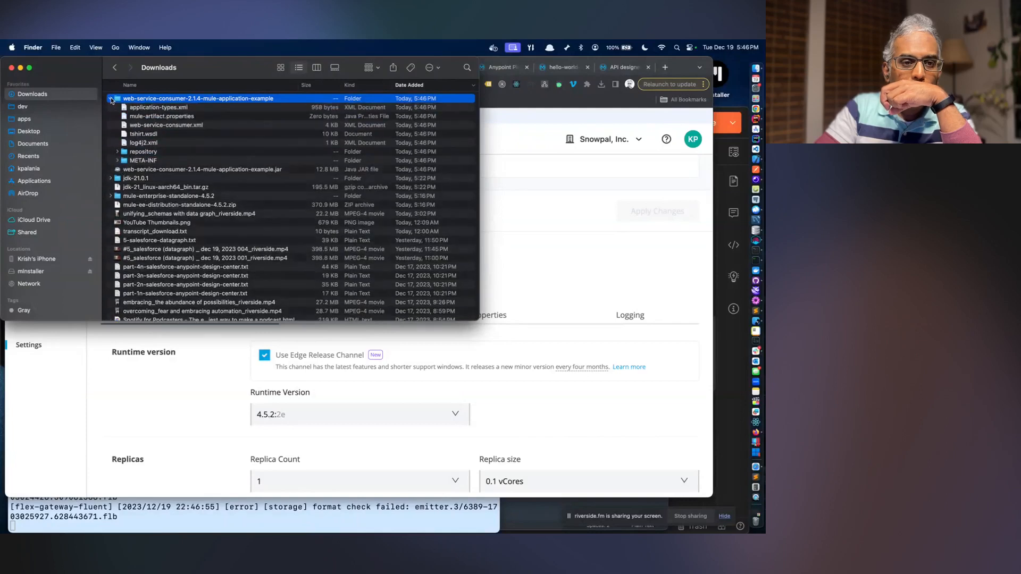
left_click(117, 151)
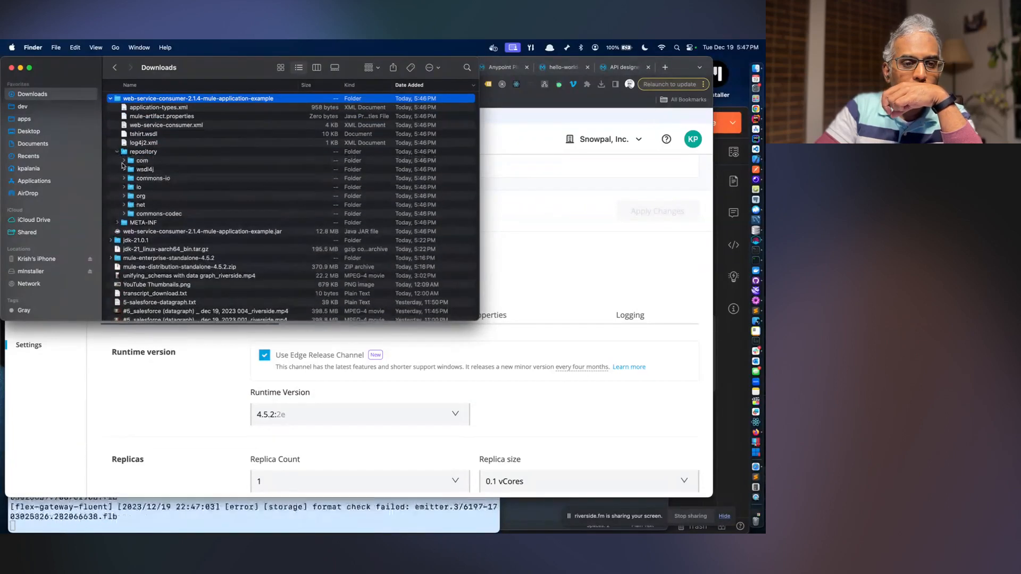
left_click(124, 161)
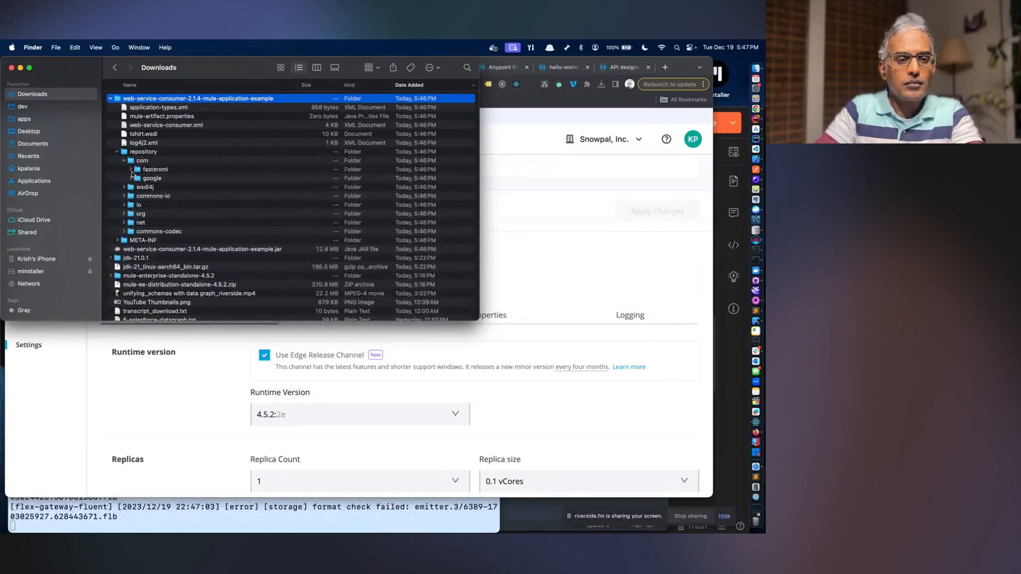
right_click(168, 126)
mouse_move(213, 140)
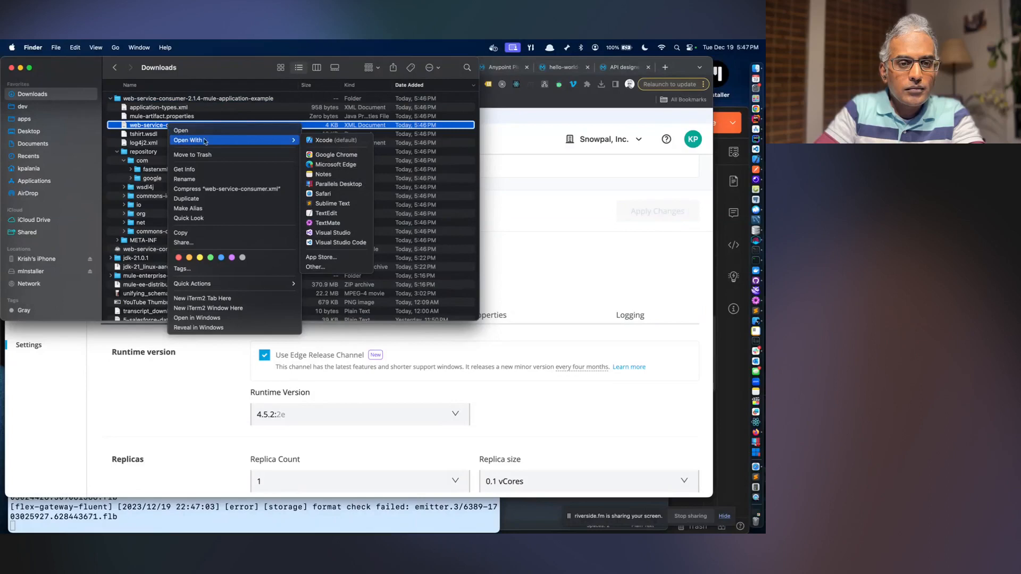
left_click(348, 204)
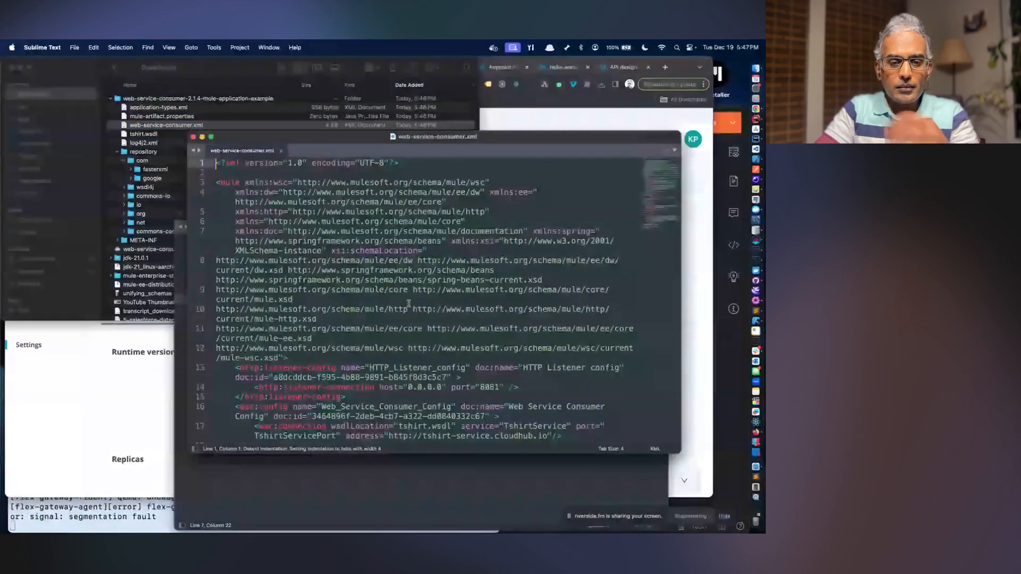
- Examine the orderTshirt and listInventory flows in web-service-consumer.xml for their HTTP listener paths, highlighting the inventory path
scroll(408, 303, "down", 3)
scroll(408, 303, "down", 5)
scroll(409, 303, "up", 2)
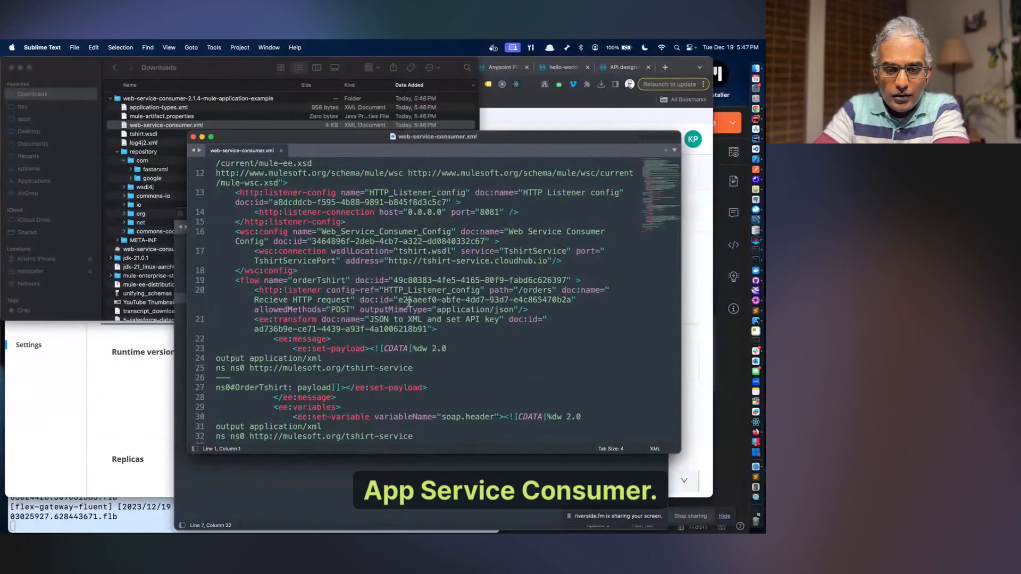
scroll(408, 303, "down", 4)
scroll(408, 303, "down", 3)
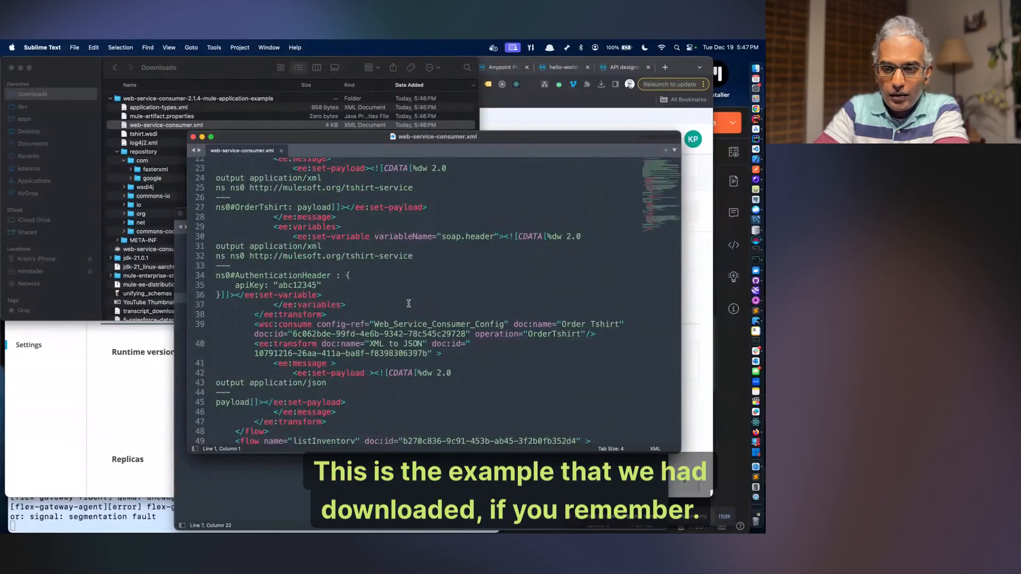
scroll(408, 303, "down", 5)
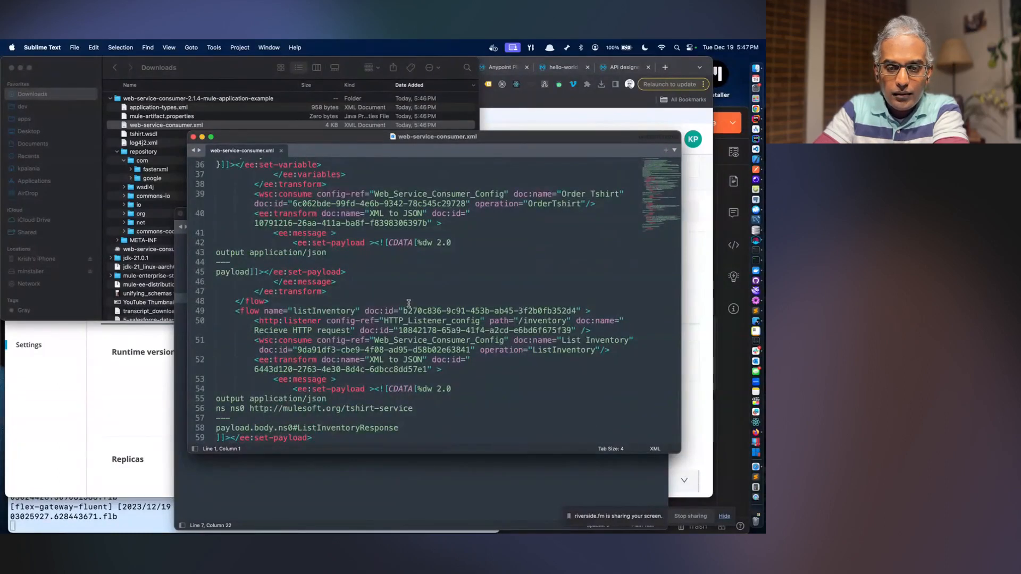
double_click(545, 321)
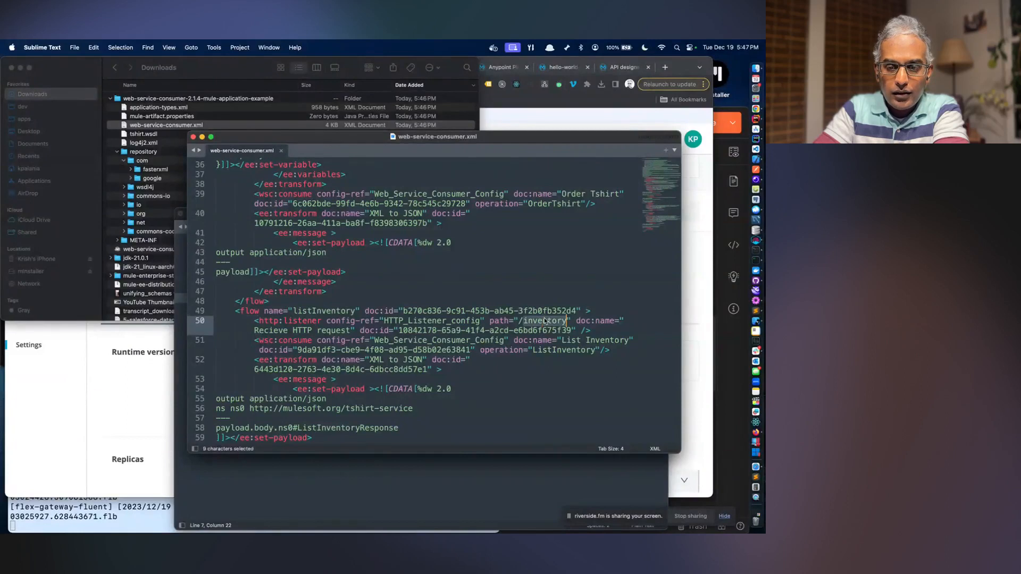
scroll(544, 318, "down", 2)
scroll(543, 318, "up", 6)
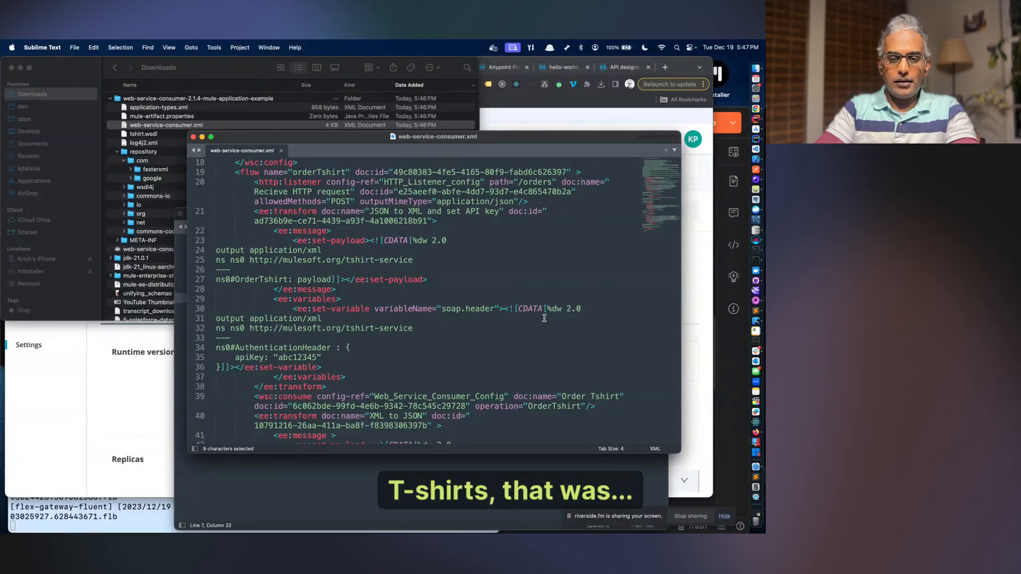
left_click_drag(249, 259, 413, 260)
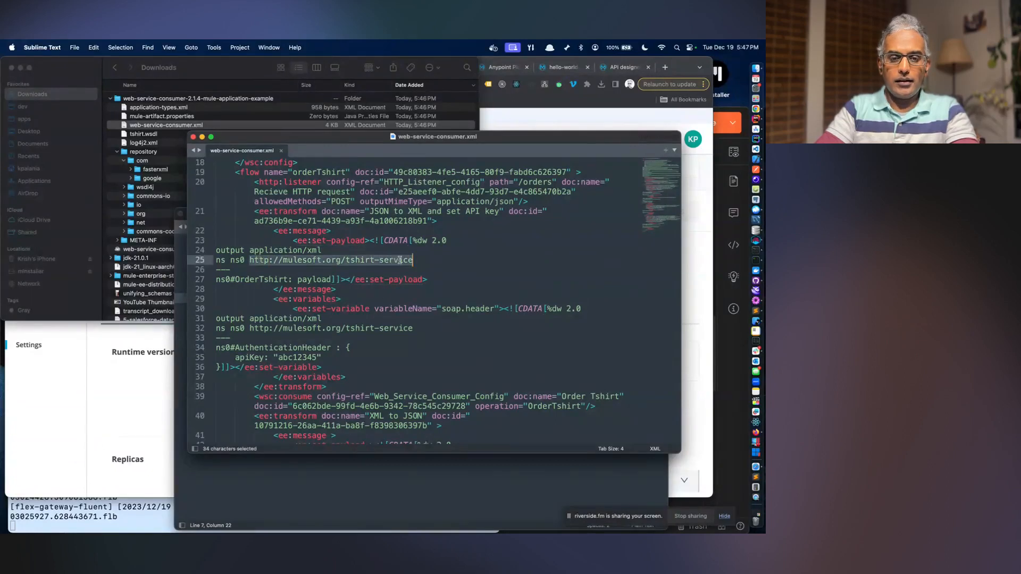
key("super+c")
left_click(664, 68)
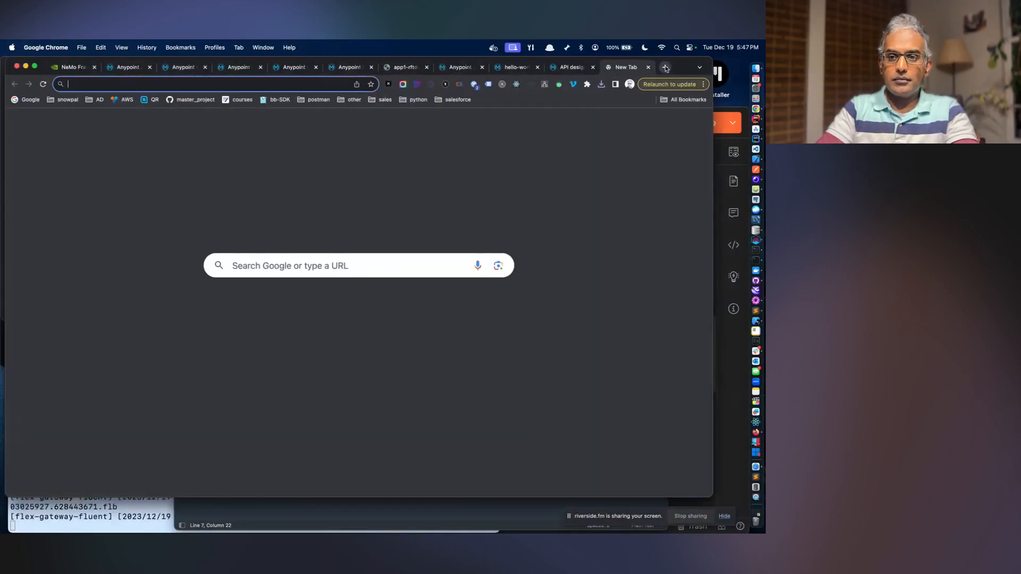
key("super+v")
key("Return")
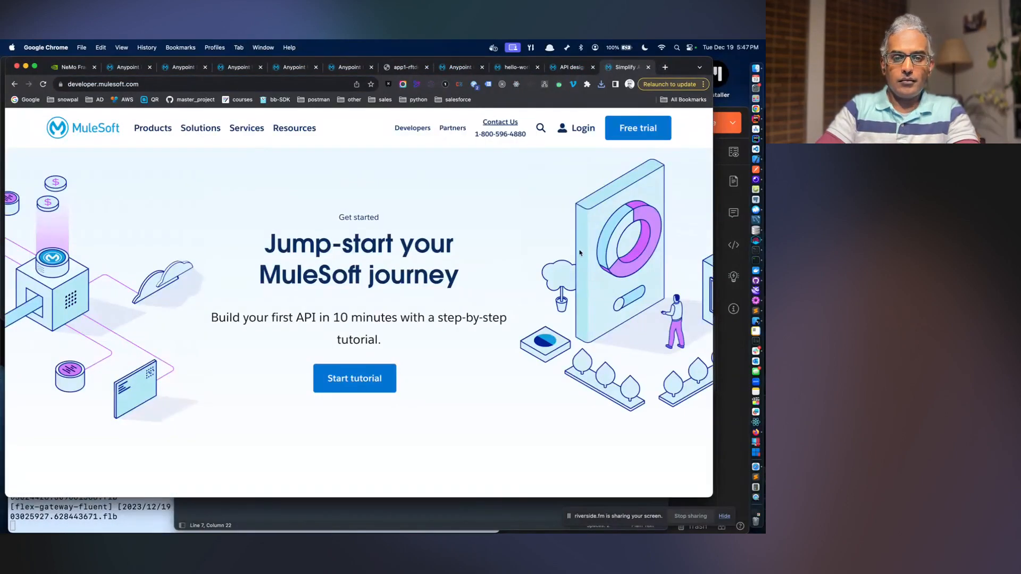
- Start the MuleSoft getting-started tutorial and skim its pages on the first Mule application, global elements and properties files, and securing properties before deployment
left_click(382, 385)
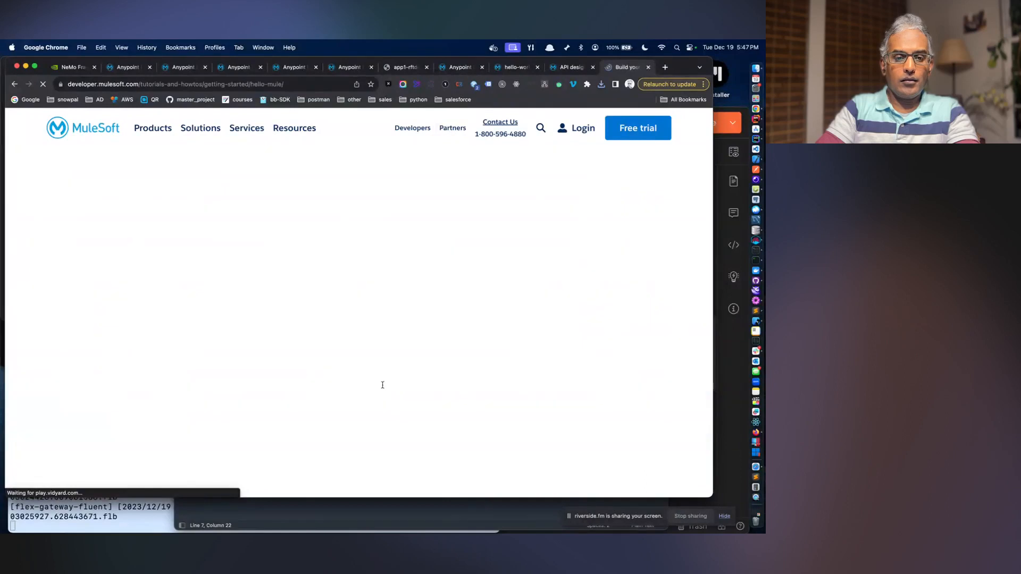
scroll(382, 384, "down", 4)
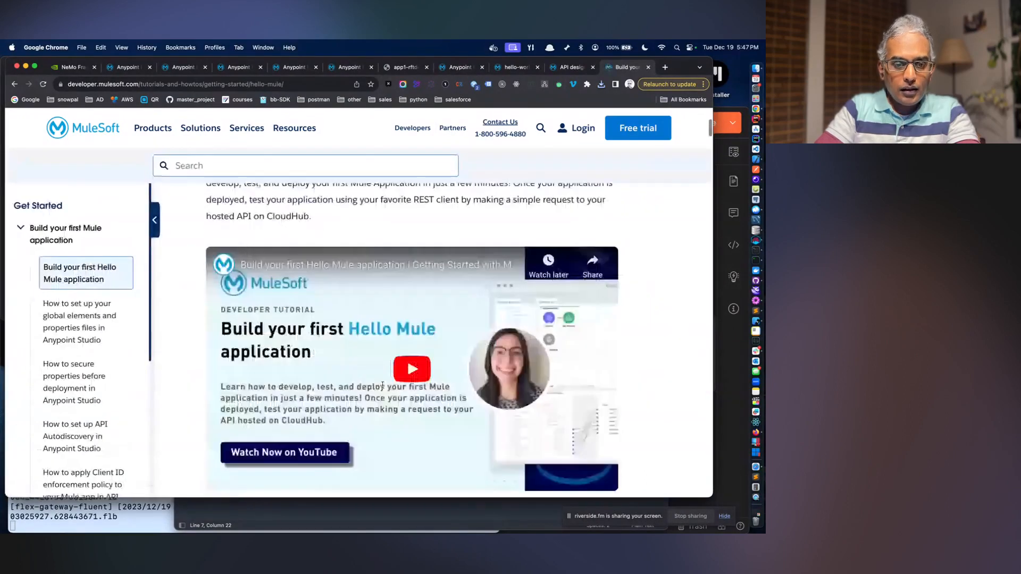
left_click(130, 339)
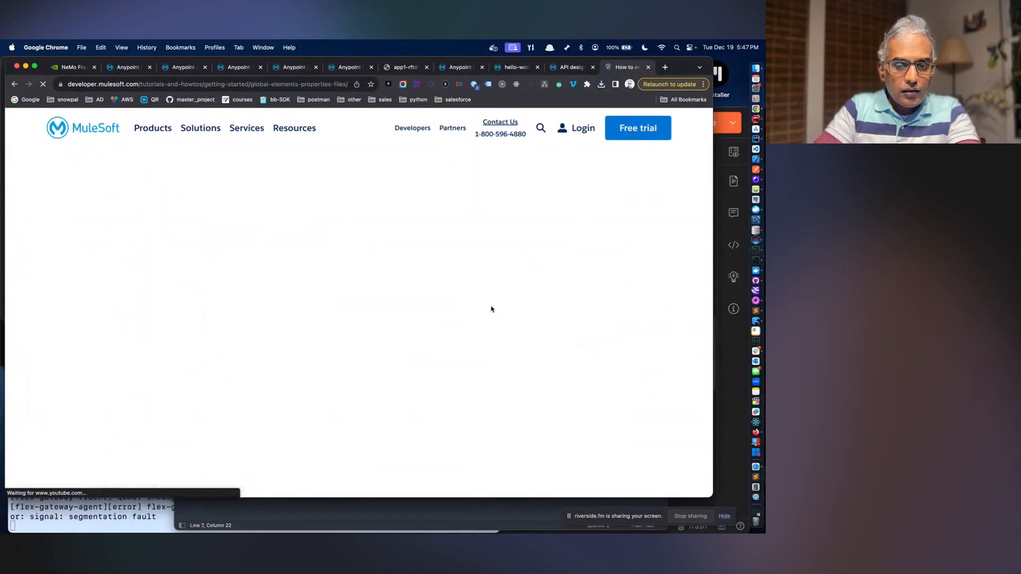
scroll(489, 308, "down", 5)
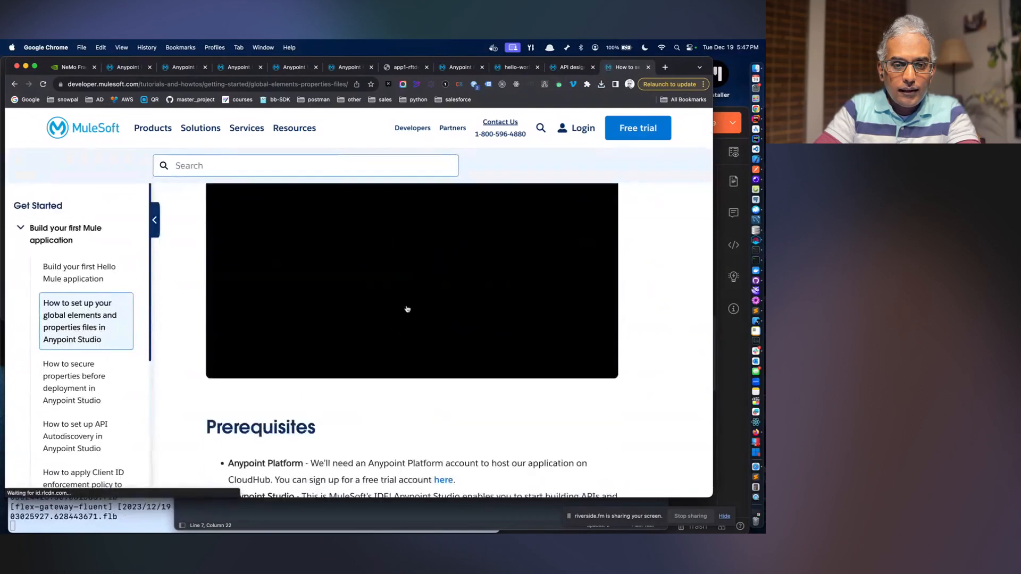
left_click(101, 381)
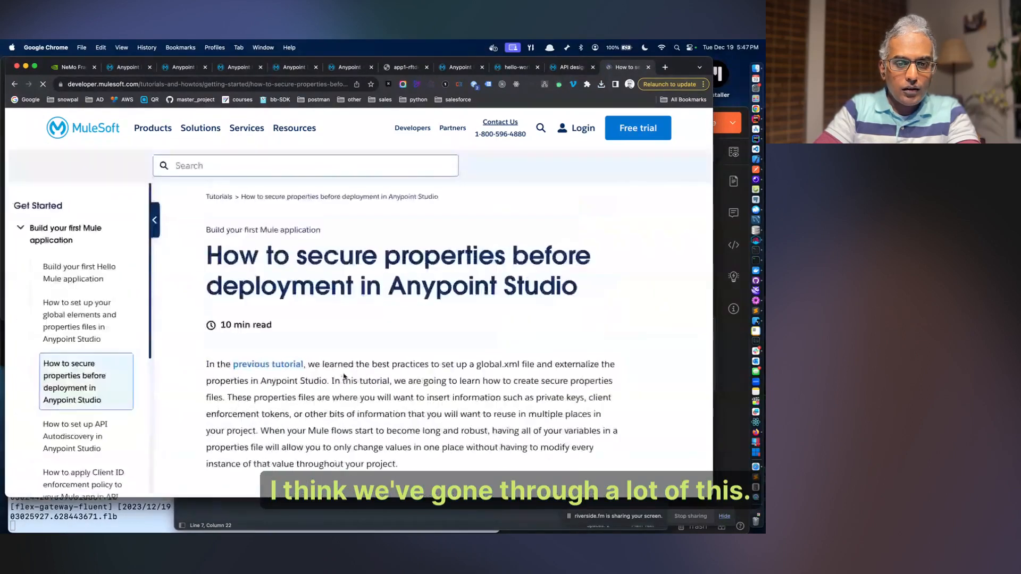
scroll(344, 376, "down", 5)
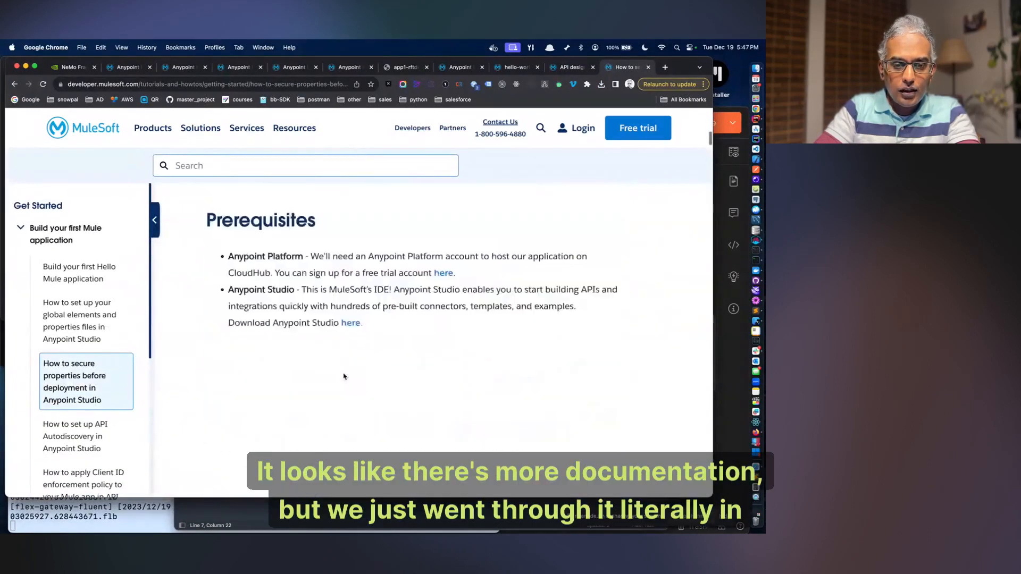
scroll(343, 376, "down", 10)
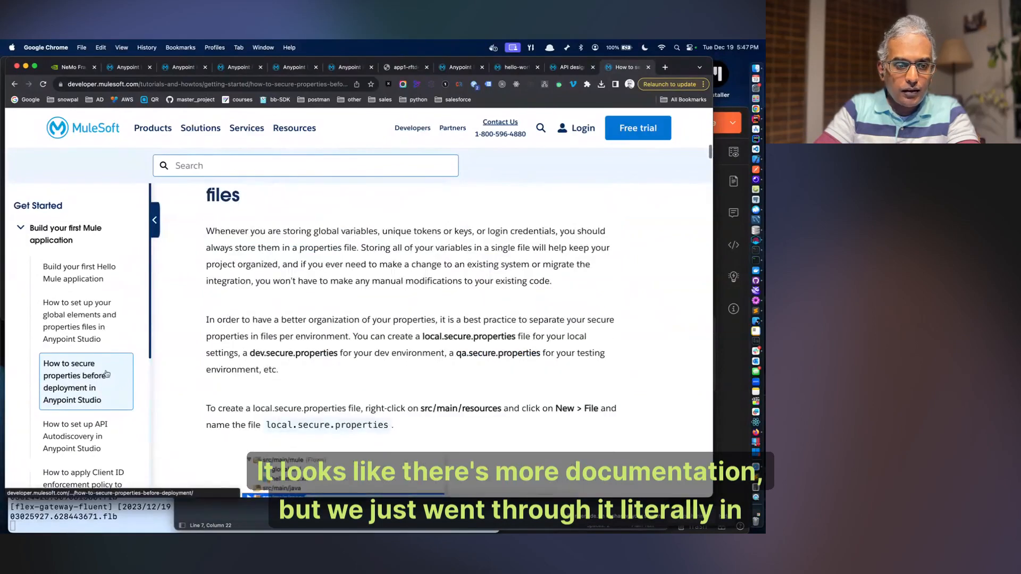
scroll(106, 374, "down", 5)
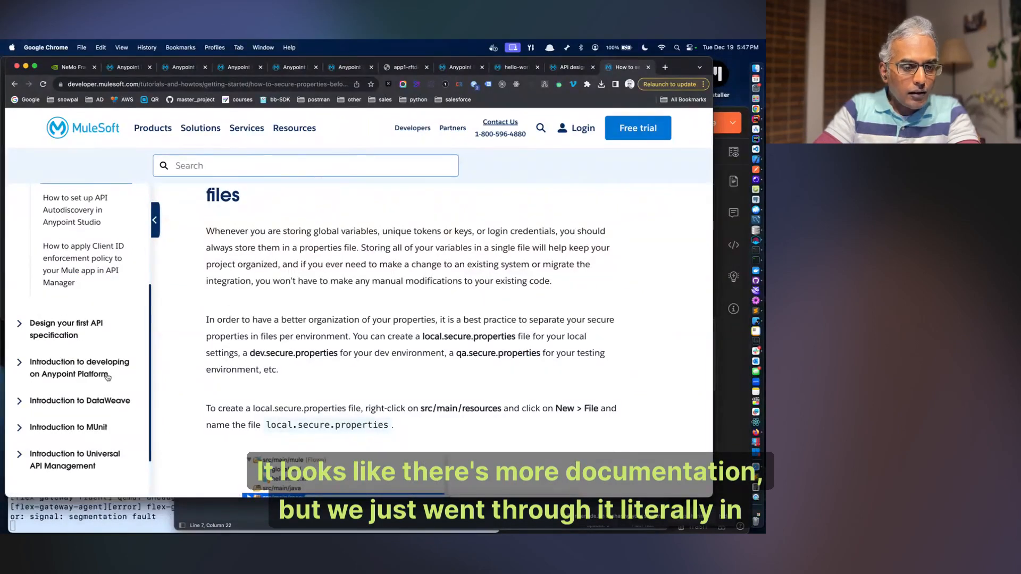
- Close the secure-properties tutorial page and copy "tshirt-service" from line 25 of web-service-consumer.xml in Sublime Text
scroll(101, 360, "up", 5)
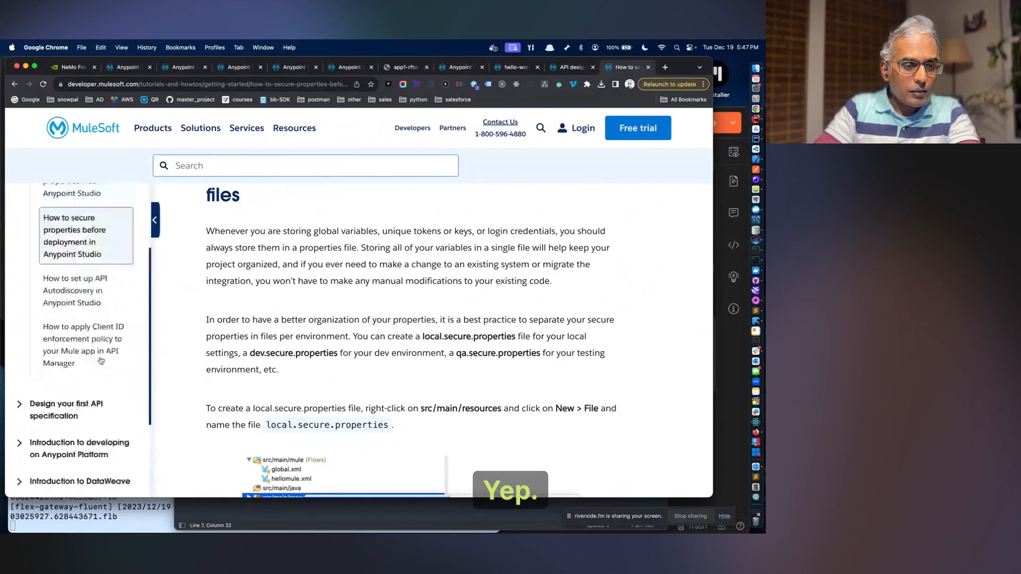
left_click(648, 67)
key("super+Tab")
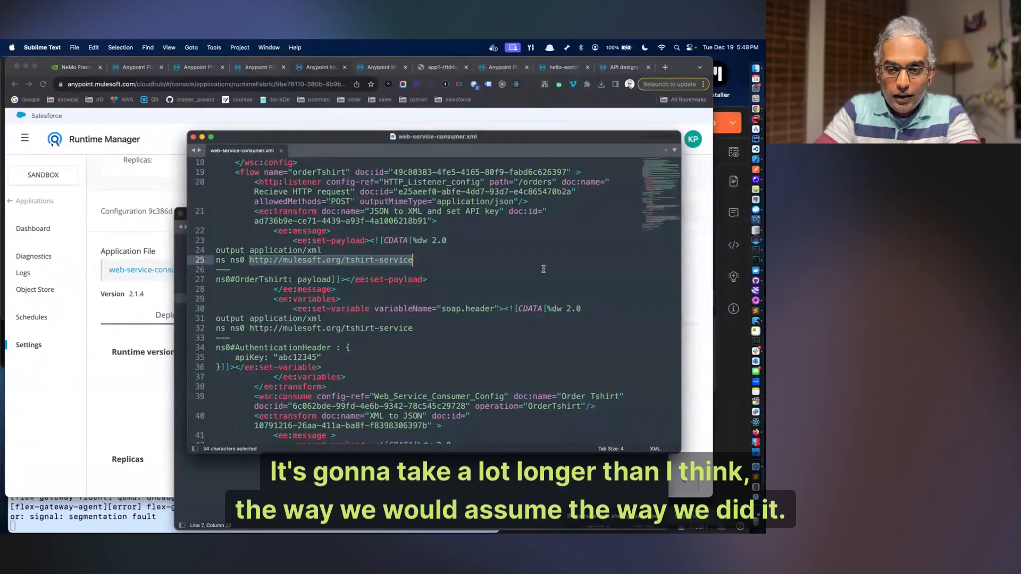
left_click_drag(412, 260, 345, 260)
key("super+c")
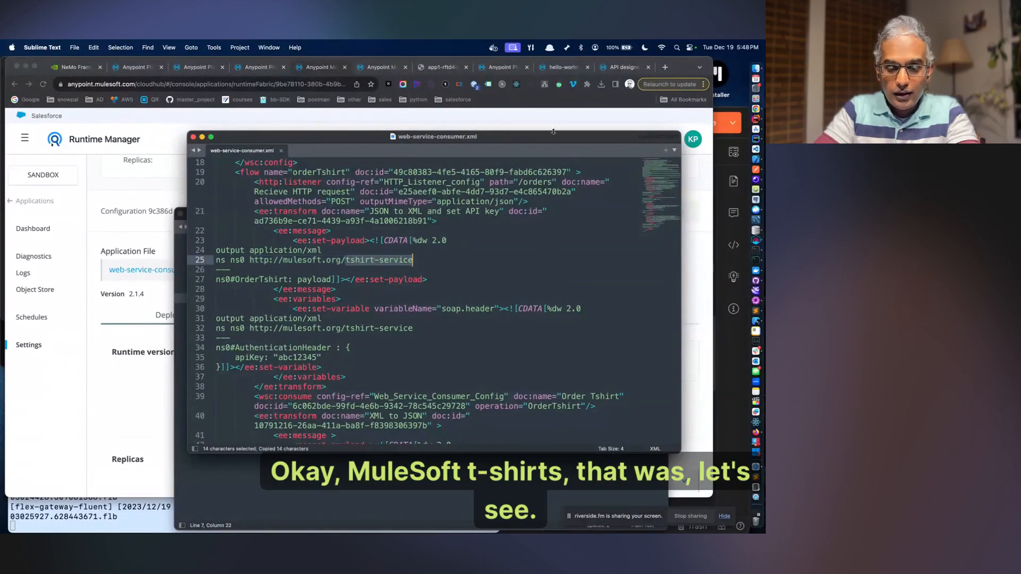
- Search Google in a new Chrome tab for "mulseoft tshirt-service"
left_click(665, 67)
key("super+v")
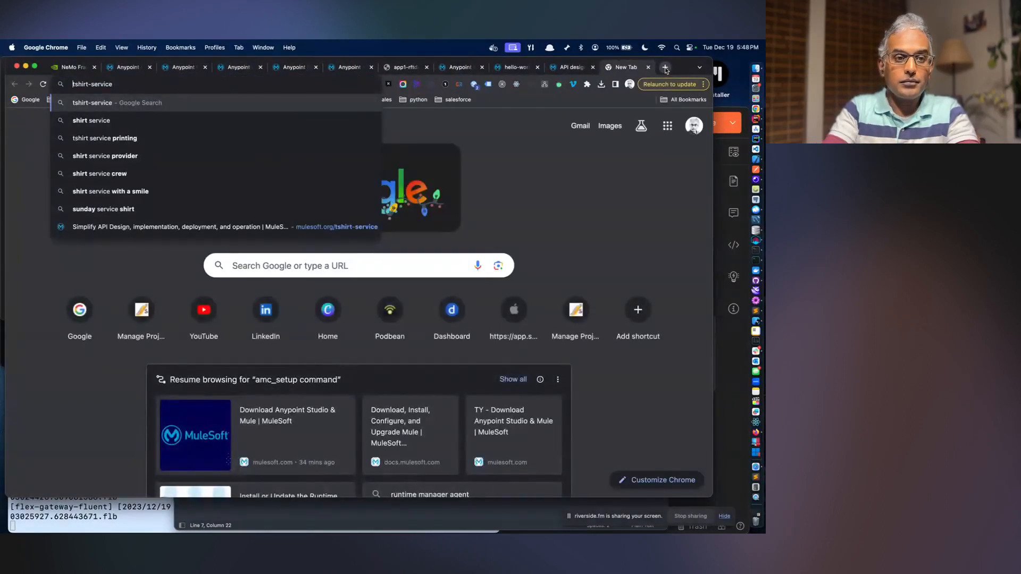
key("Home")
type("mulseoft")
key("Return")
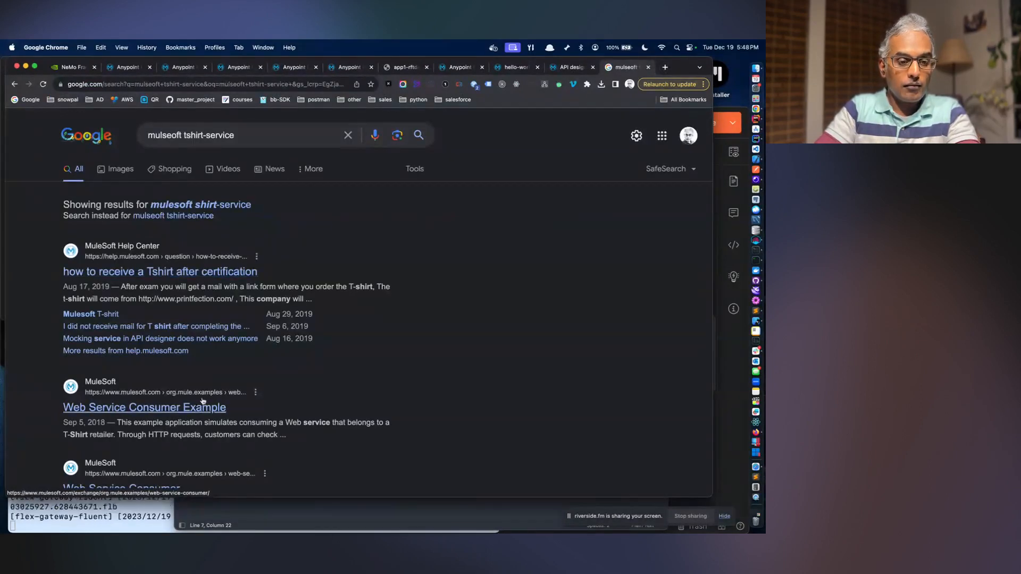
- Open the Web Service Consumer Example page and read its flows, use case, setup instructions and sample order JSON
scroll(390, 311, "down", 10)
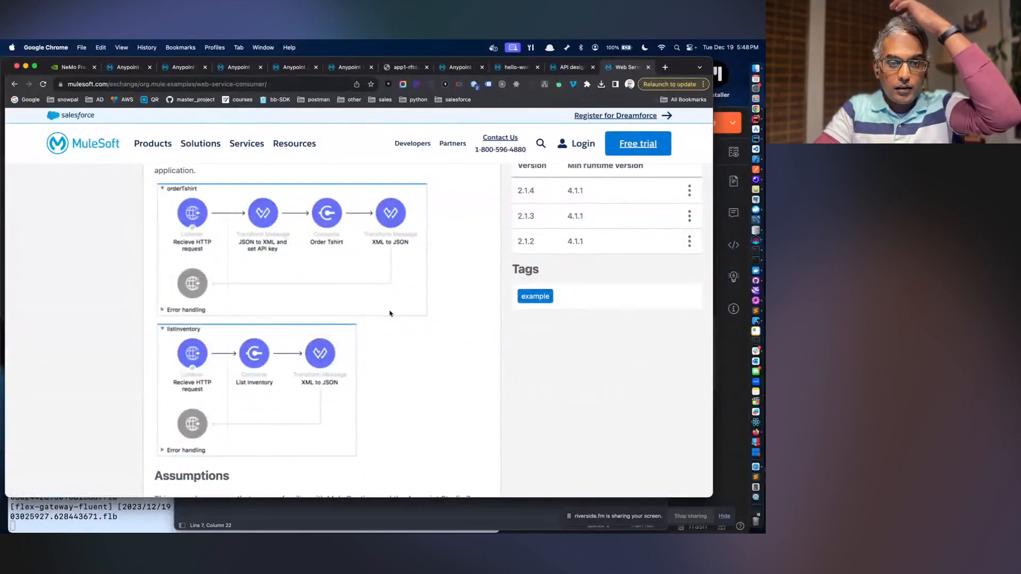
scroll(390, 313, "down", 1)
scroll(390, 313, "down", 5)
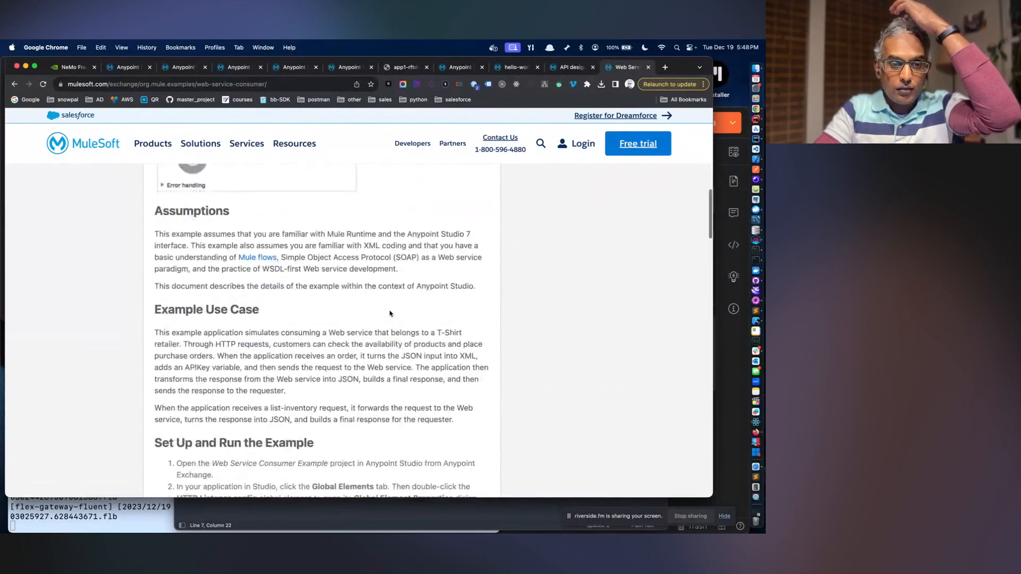
scroll(389, 313, "down", 3)
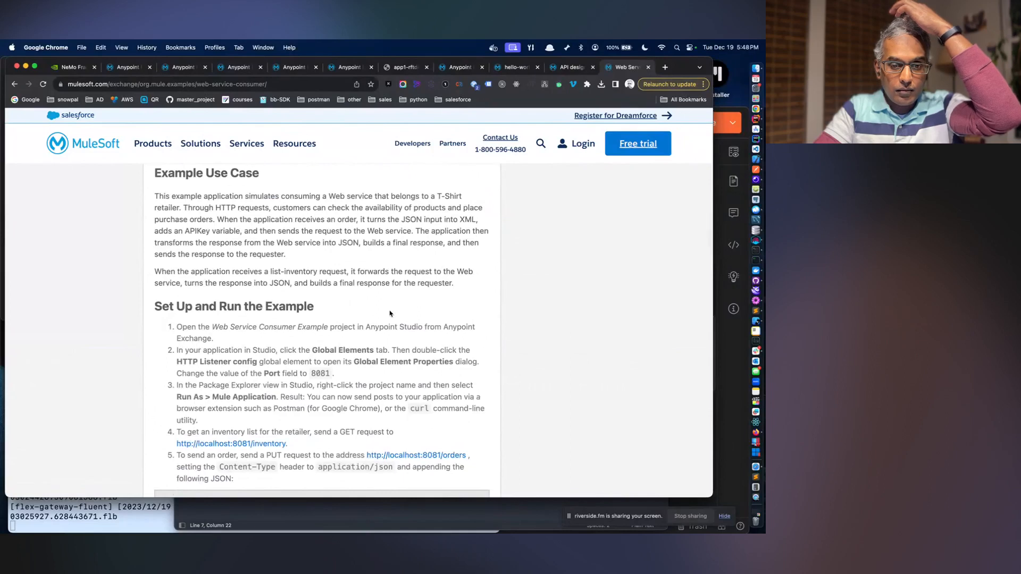
scroll(390, 313, "down", 2)
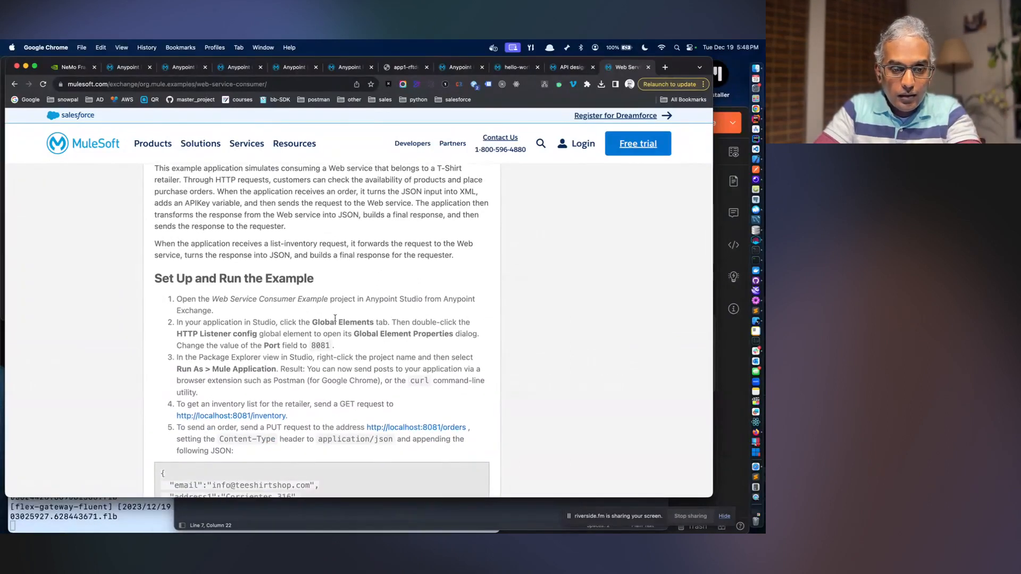
scroll(336, 321, "down", 5)
scroll(336, 321, "down", 2)
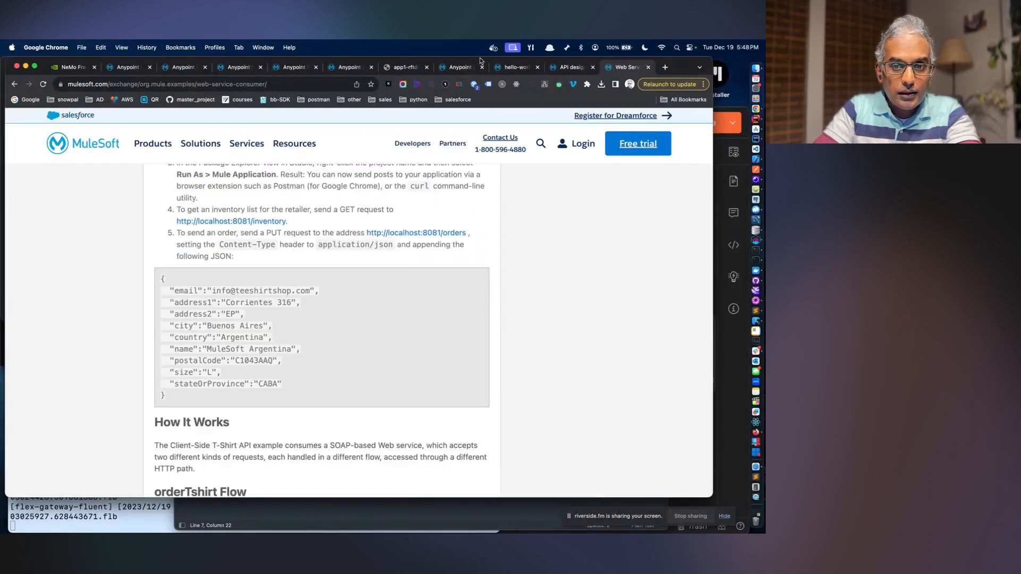
- Load the /orders path on the deployed app1 CloudHub URL
left_click(409, 69)
left_click(245, 85)
left_click(256, 85)
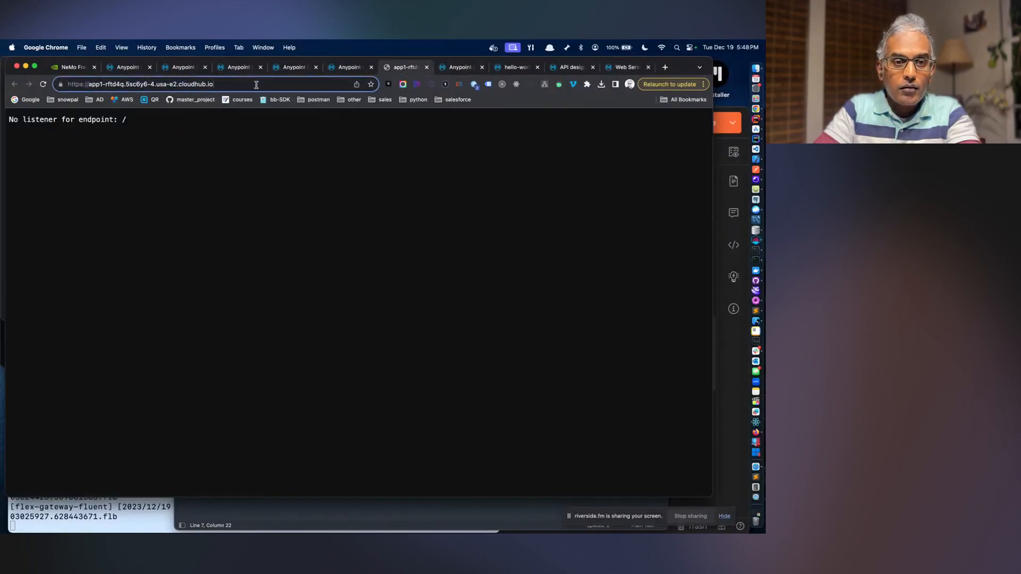
type("/orders")
key("Return")
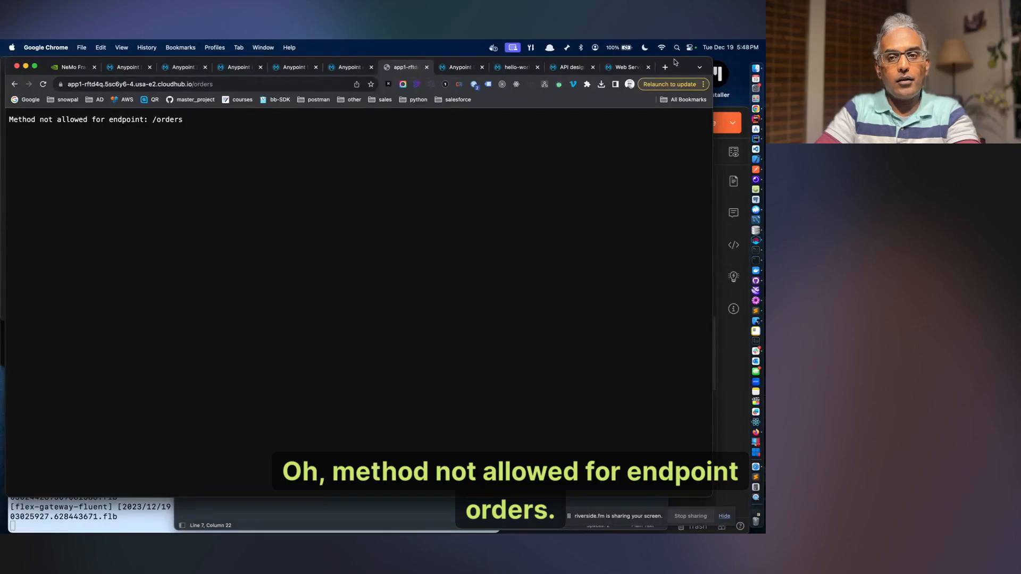
- Check the example's request instructions, try the /inventory path on the deployed app, and return to the /orders page
left_click(625, 68)
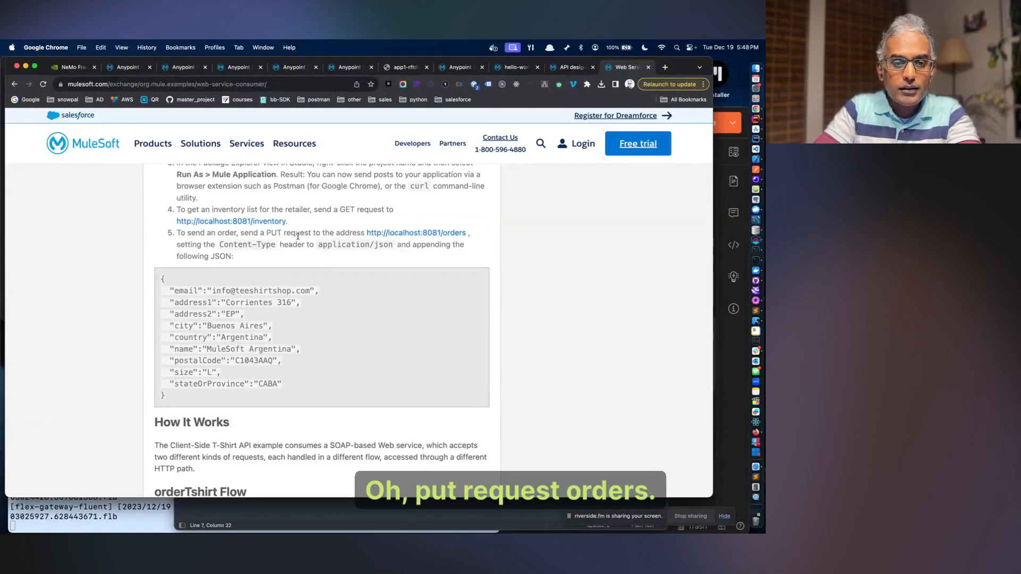
left_click(405, 67)
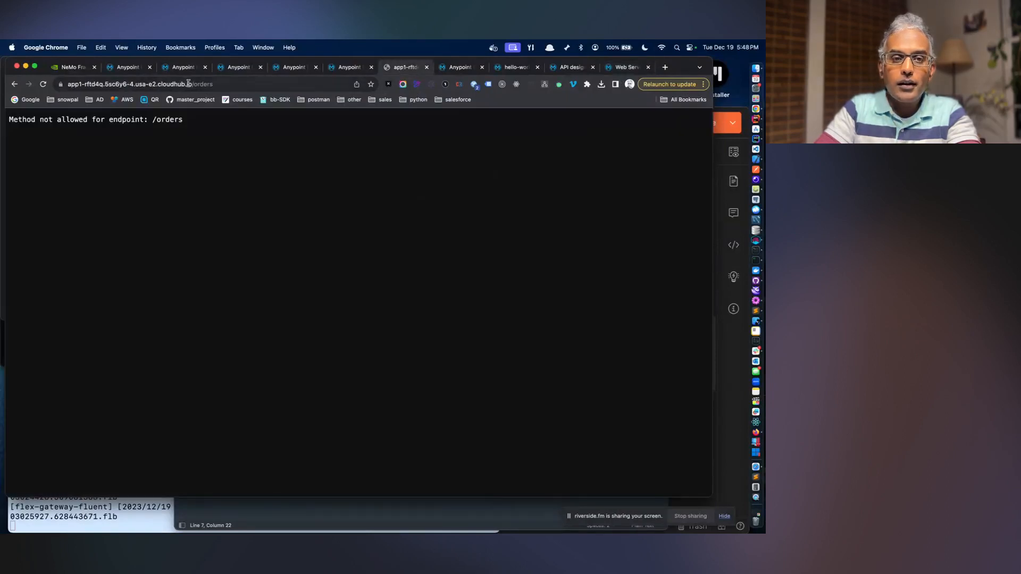
left_click_drag(234, 84, 203, 84)
type("inventory")
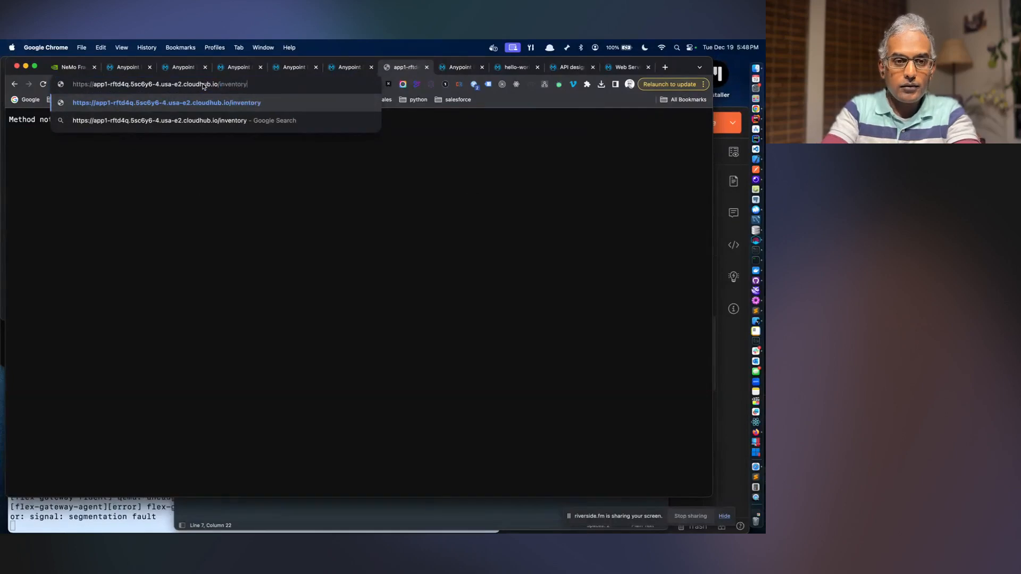
key("Return")
left_click(204, 84)
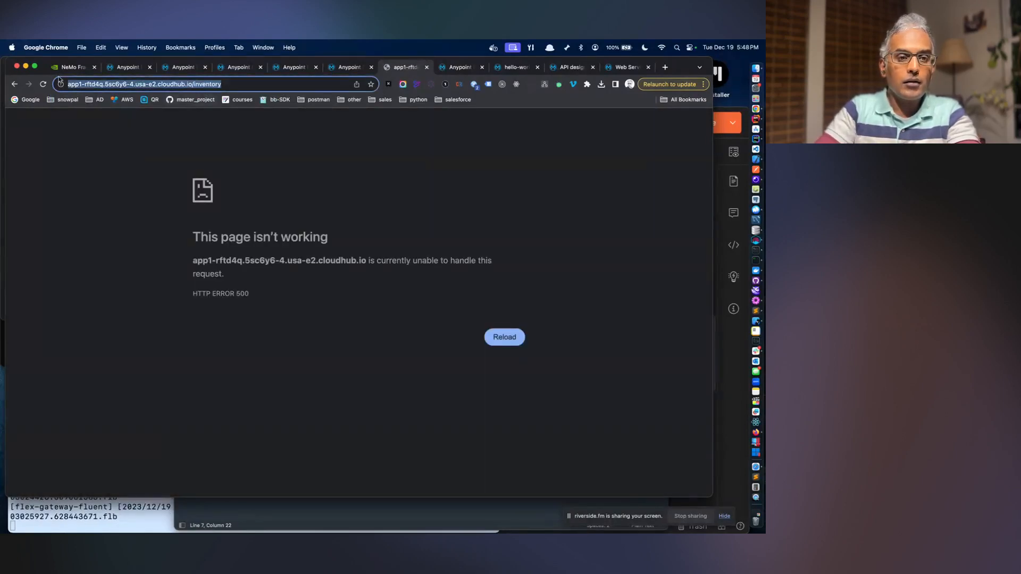
left_click(14, 84)
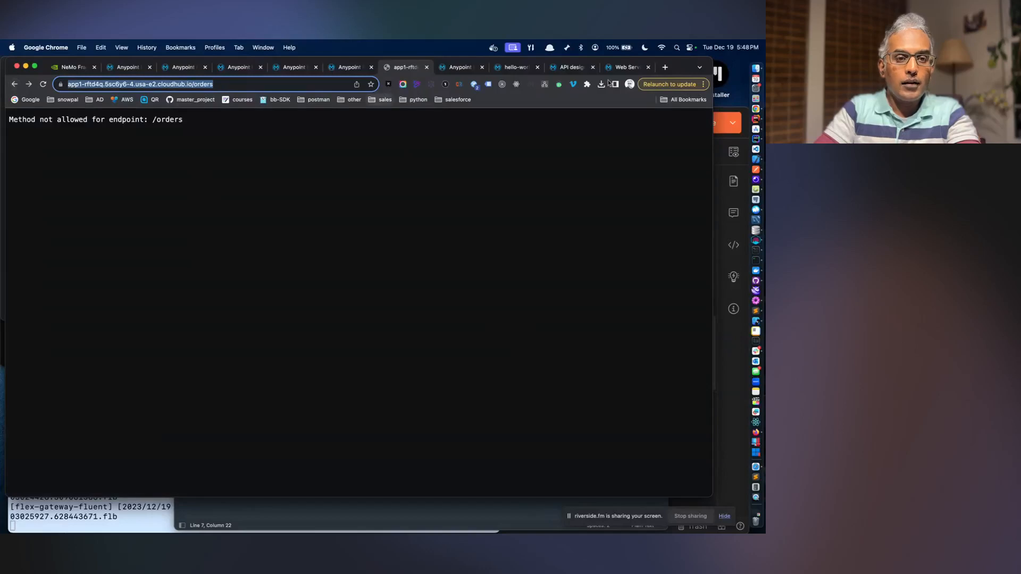
- Review the Web Service Consumer Example page for the endpoints and request methods it supports
left_click(633, 67)
scroll(449, 317, "down", 10)
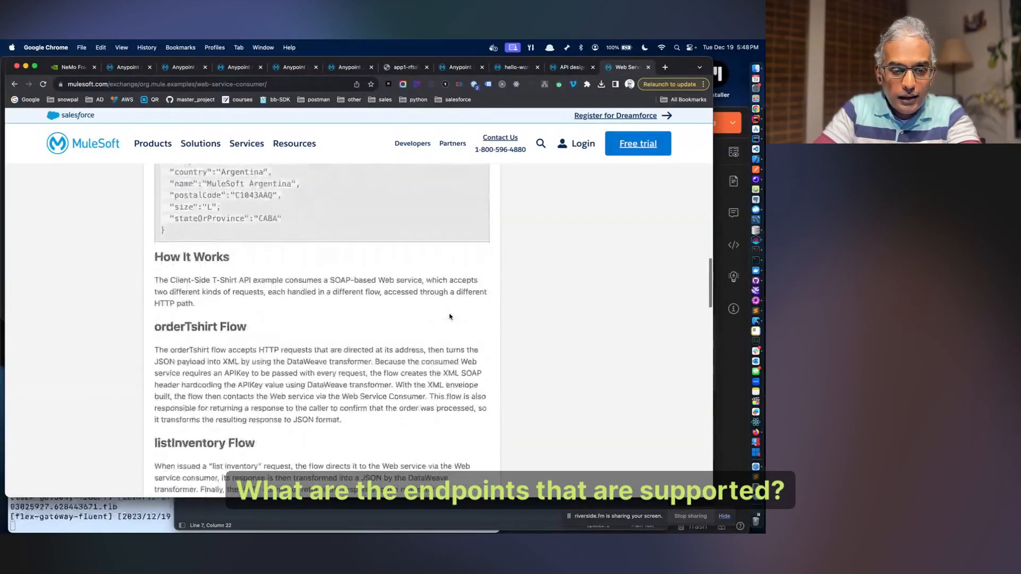
scroll(449, 315, "up", 10)
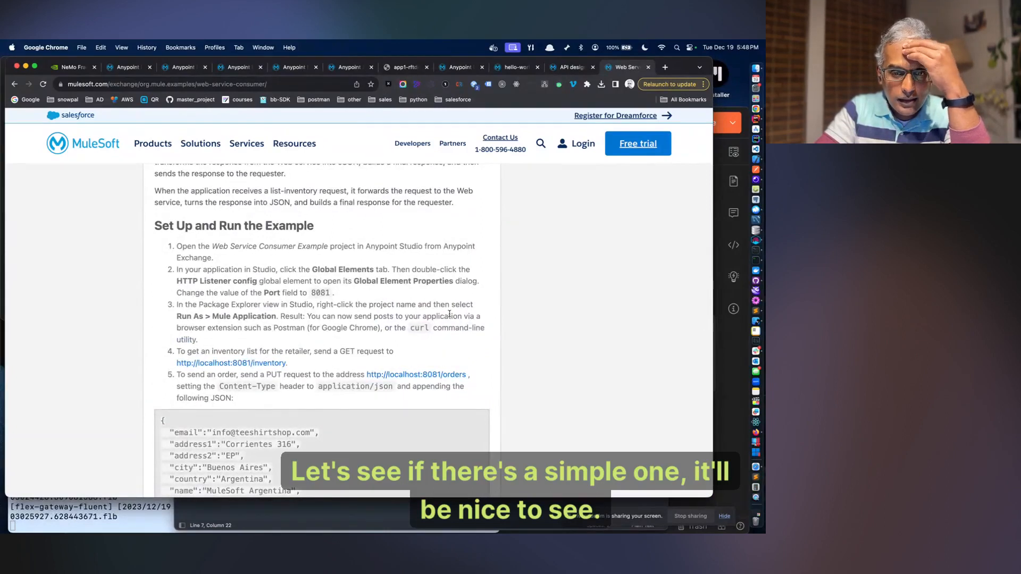
- Switch to Sublime Text and find "orders" in web-service-consumer.xml
key("ctrl+Up")
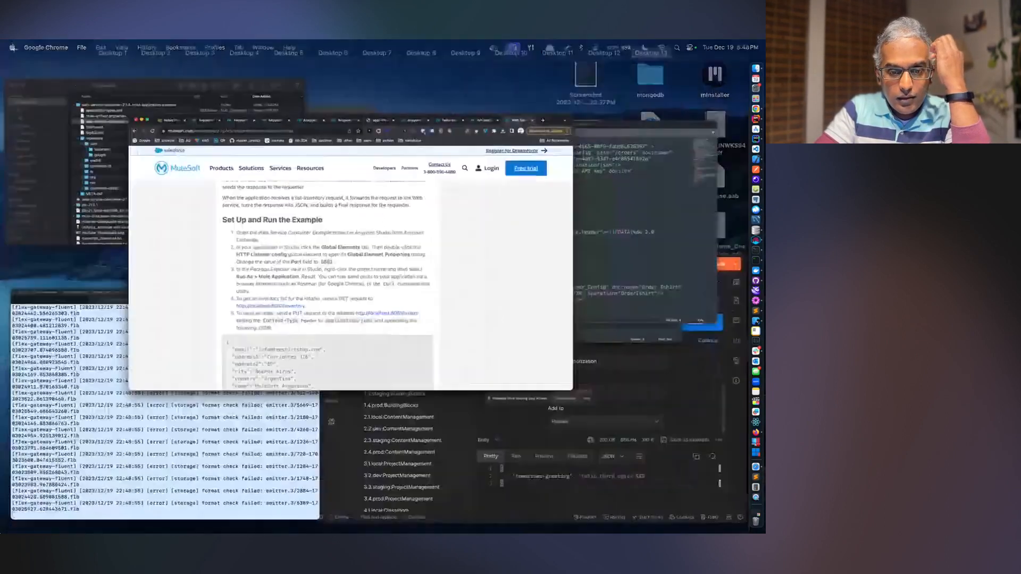
left_click(625, 127)
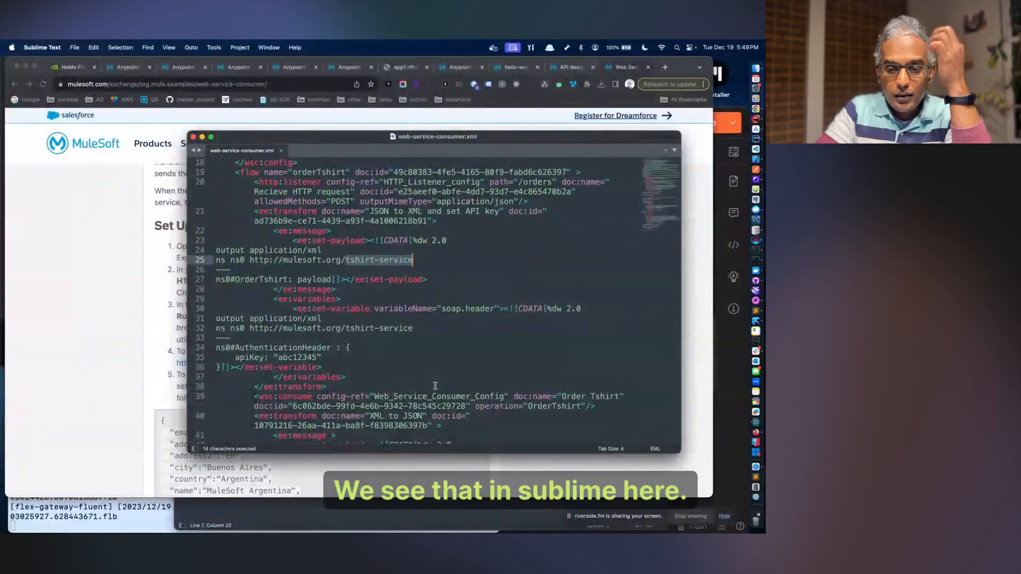
scroll(435, 386, "down", 1)
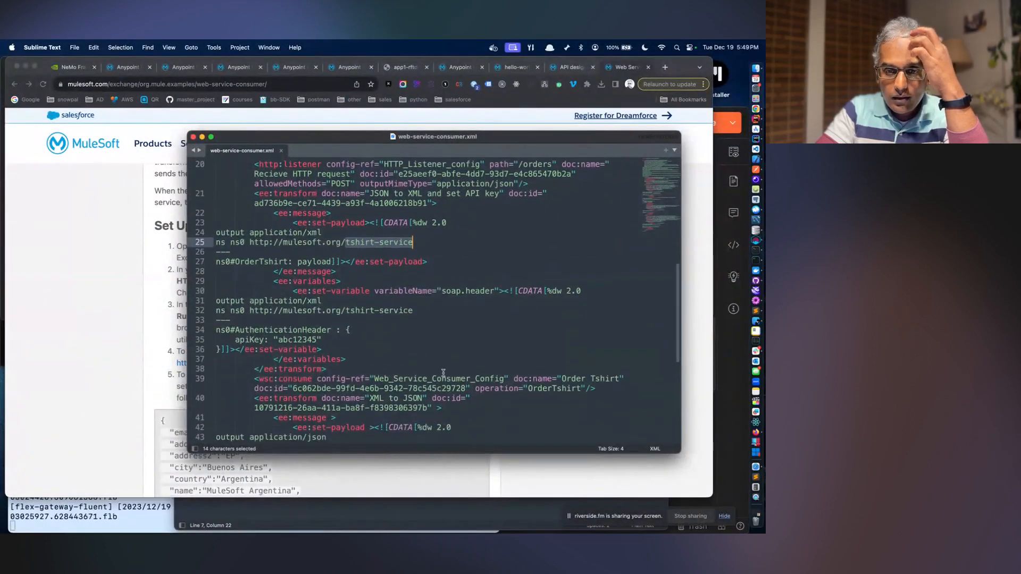
key("super+f")
type("orders")
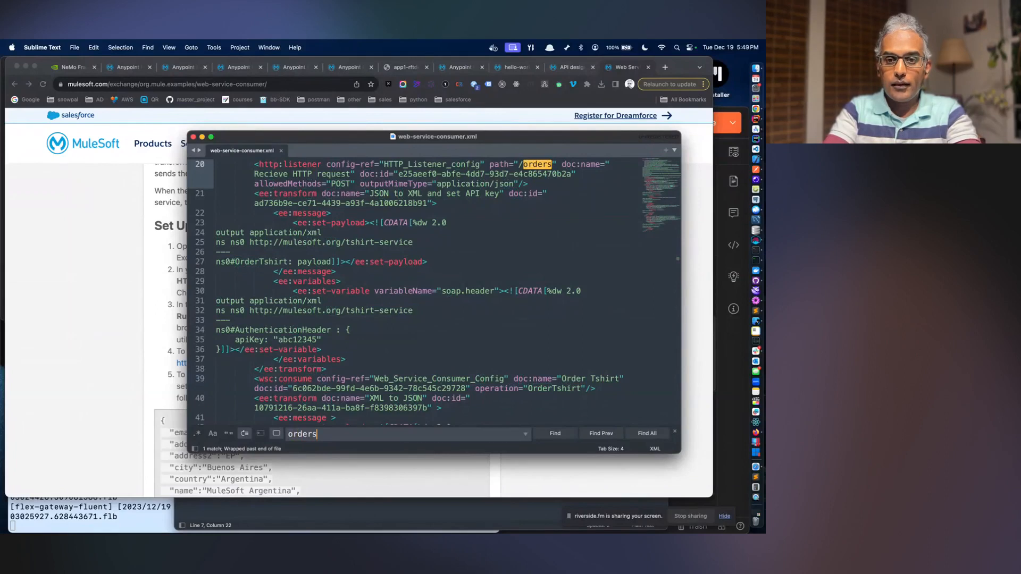
scroll(434, 292, "up", 1)
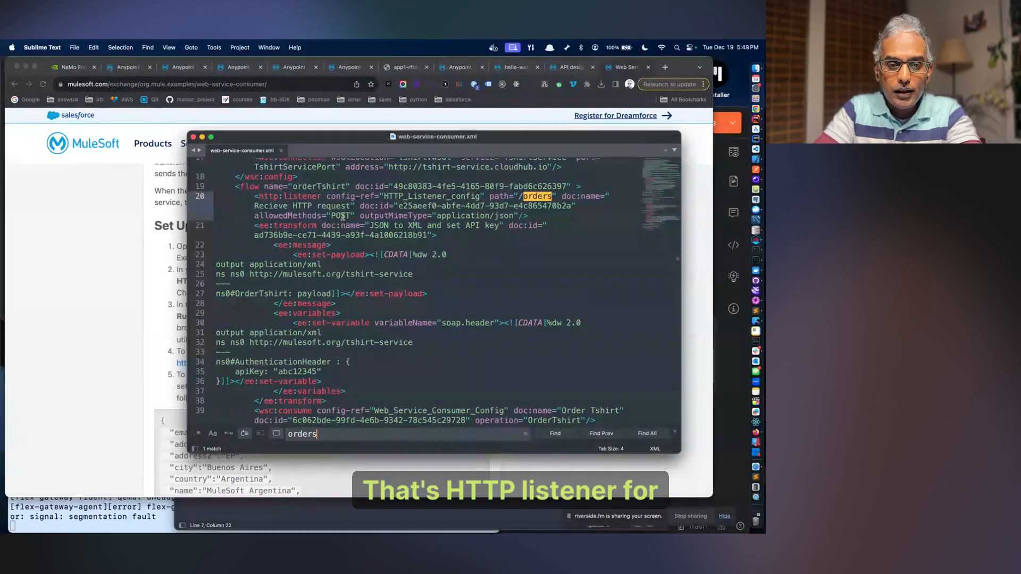
- Examine the allowed methods of the orderTshirt flow's HTTP listener and the path of the listInventory flow's listener
scroll(343, 218, "down", 5)
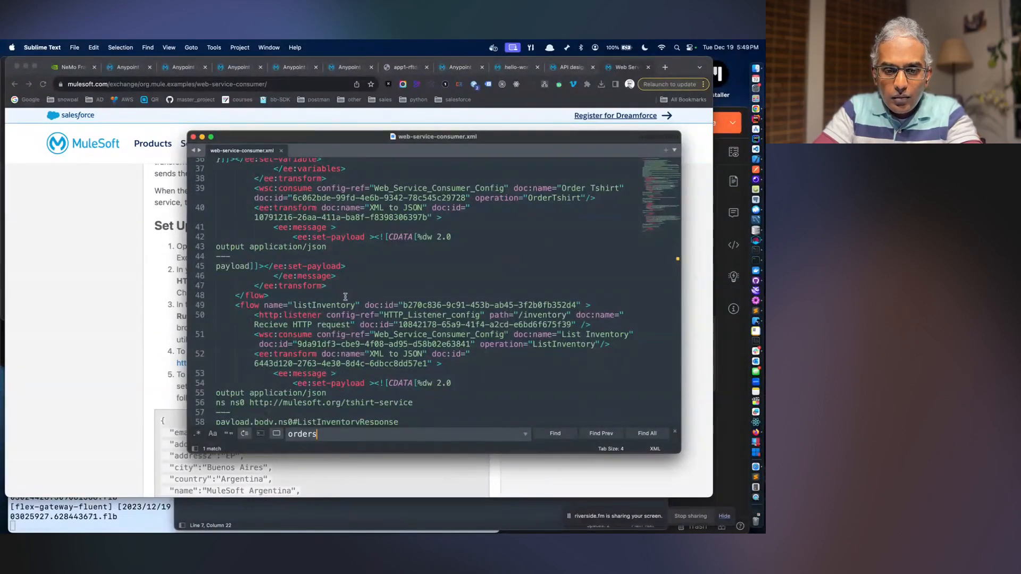
scroll(345, 297, "up", 6)
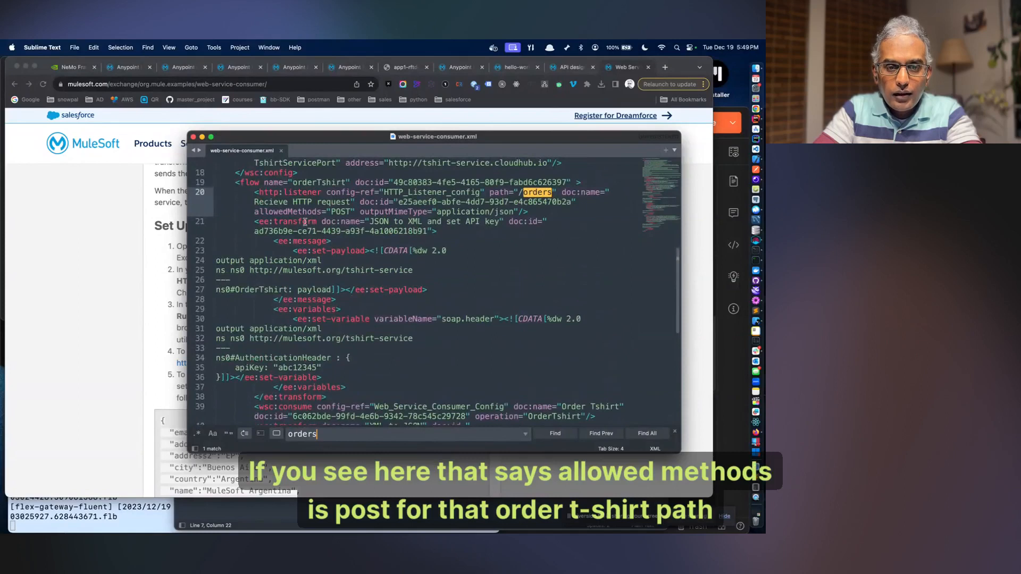
left_click_drag(255, 212, 346, 212)
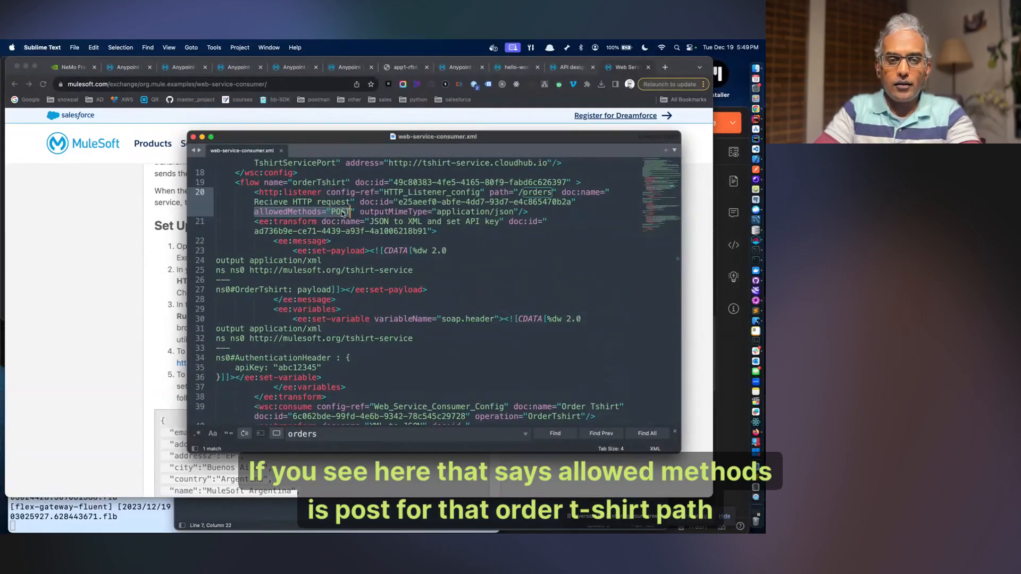
scroll(342, 212, "down", 6)
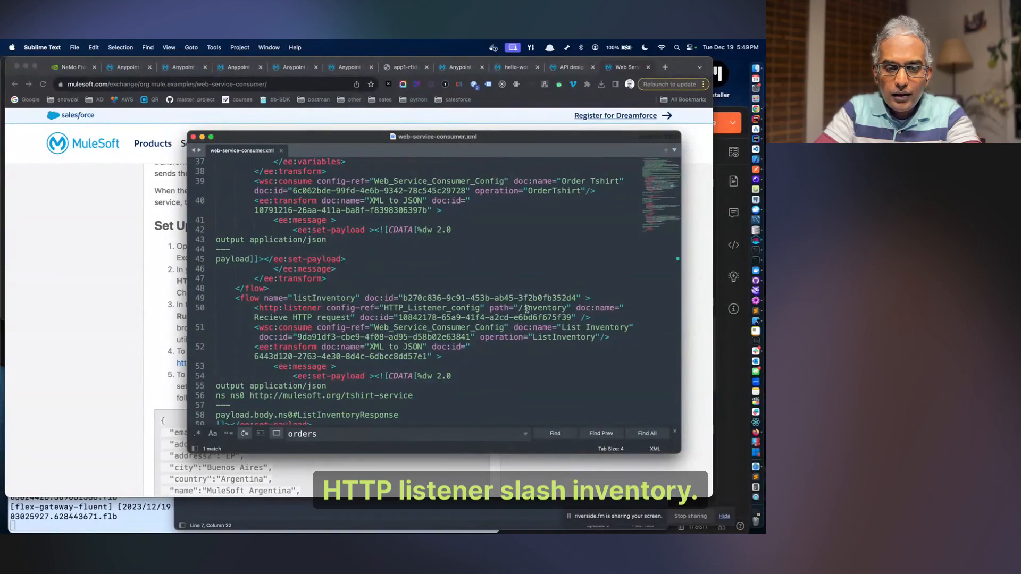
scroll(526, 309, "down", 3)
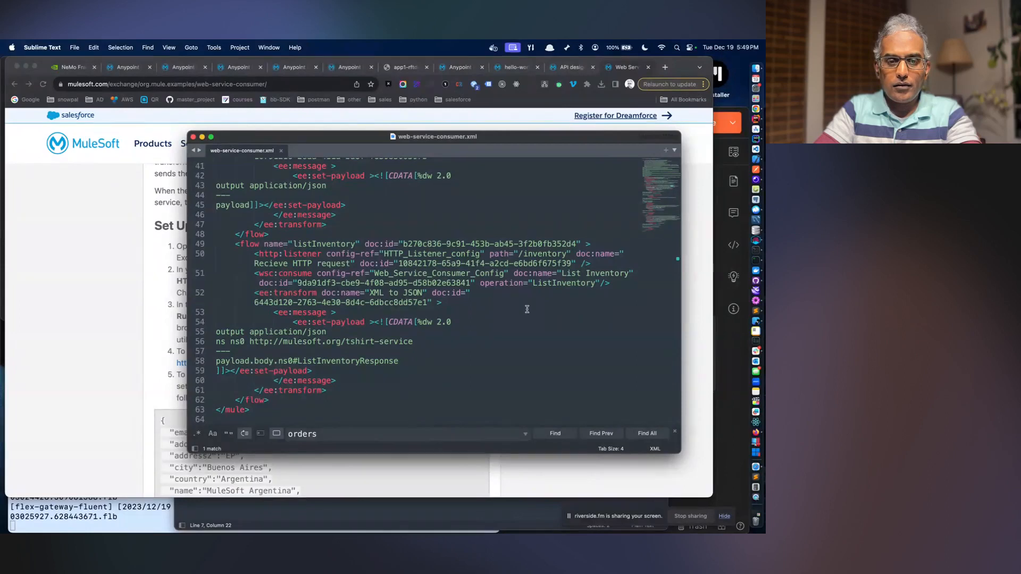
- Switch back to Chrome and load the /inventory path on the deployed app1 CloudHub URL
left_click(404, 67)
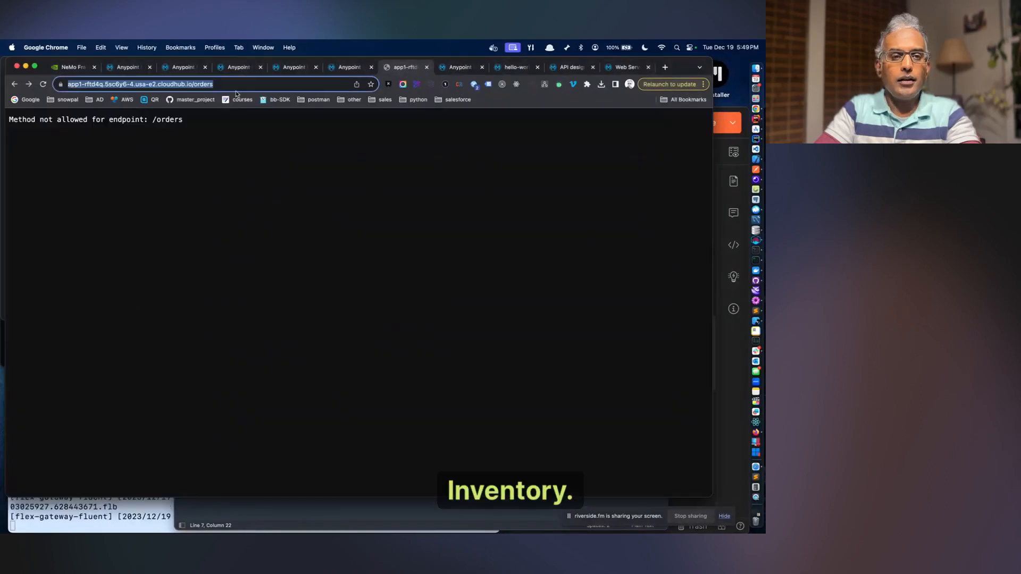
left_click(213, 84)
key("alt+shift+Left")
type("incen")
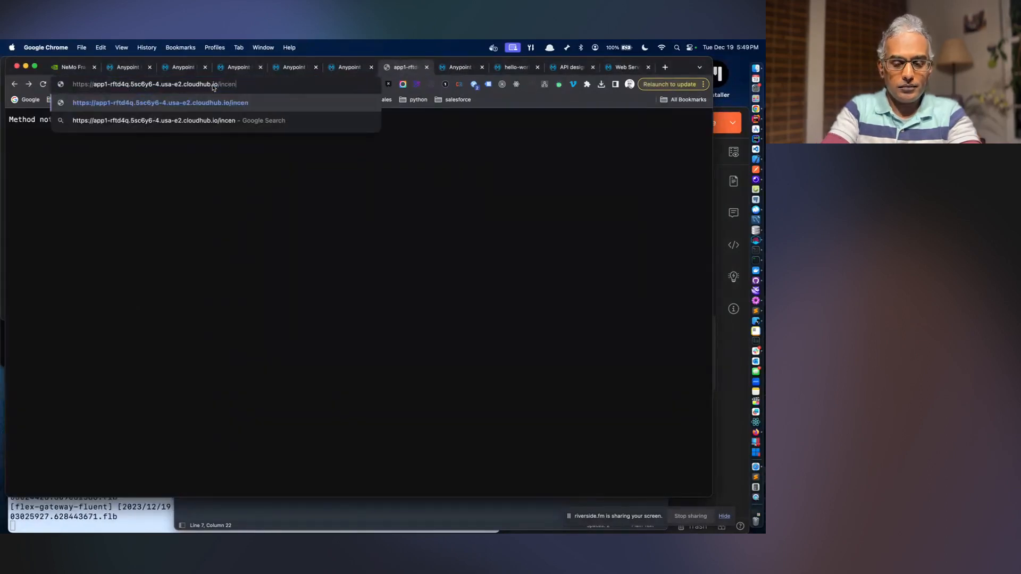
key("BackSpace")
key("BackSpace")
key("BackSpace")
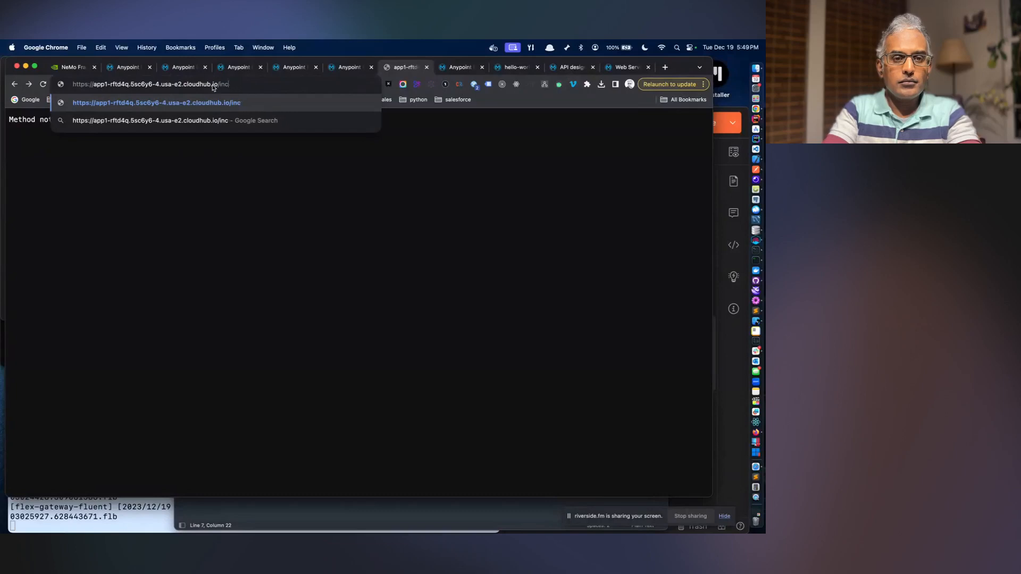
type("v")
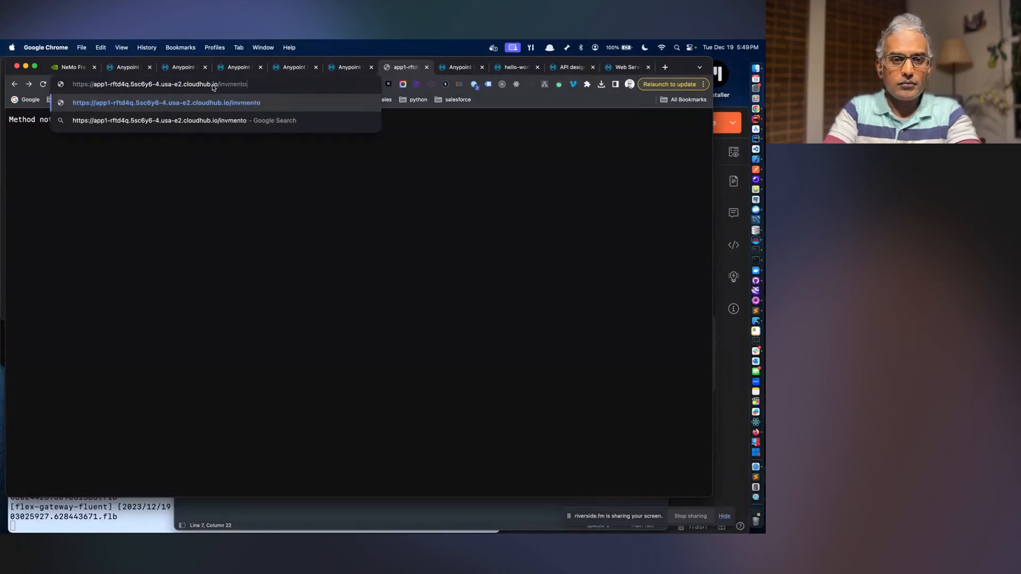
type("entory")
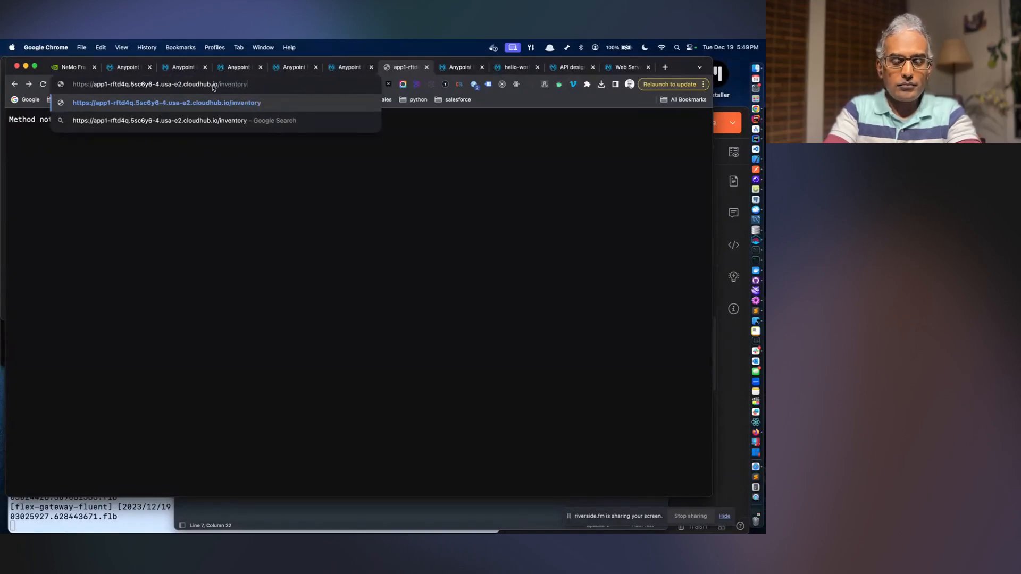
key("Return")
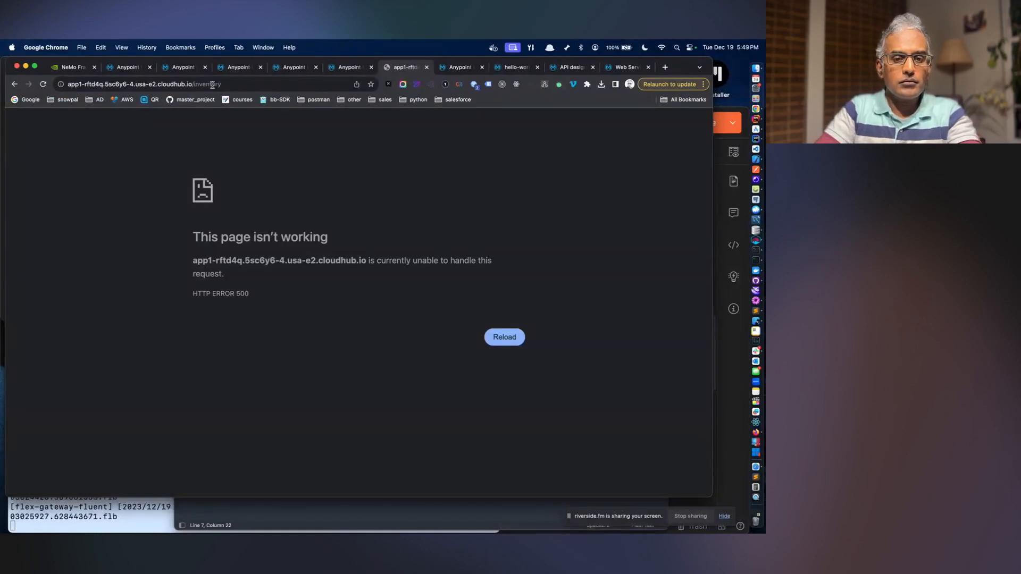
- Copy the deployed app's full /inventory URL and request it with curl in the Terminal's mule-enterprise-standalone-4.5.2/bin session
left_click(212, 84)
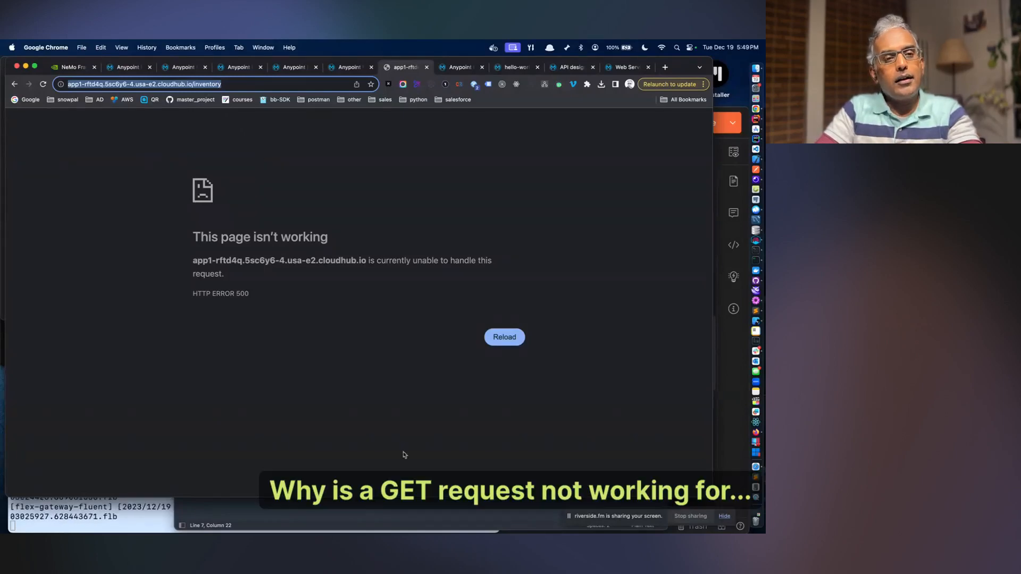
type("https://app1-rftd4q.5sc6y6-4.usa-e2.cloudhub.io/inventory")
key("super+a")
key("super+c")
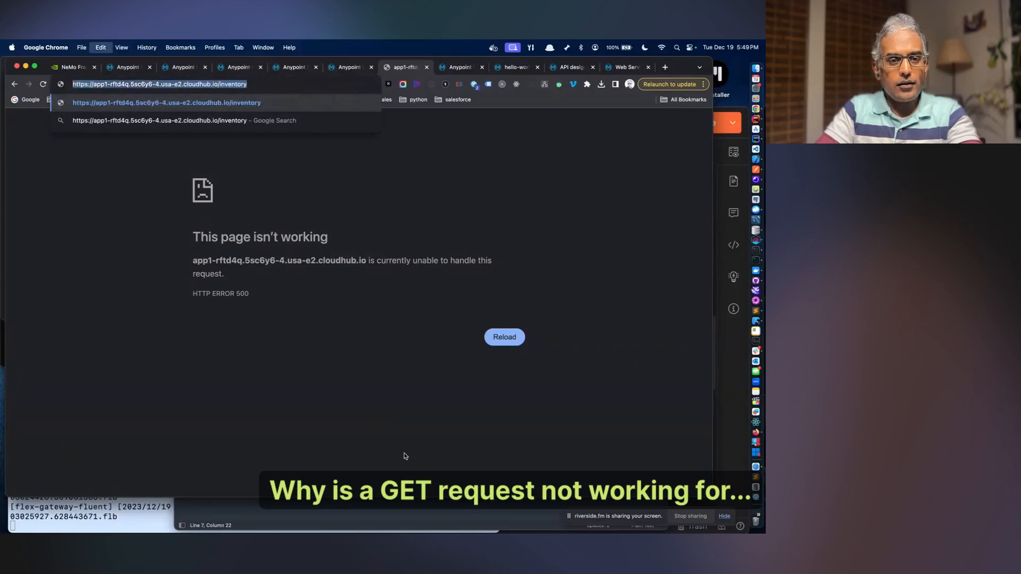
left_click(91, 520)
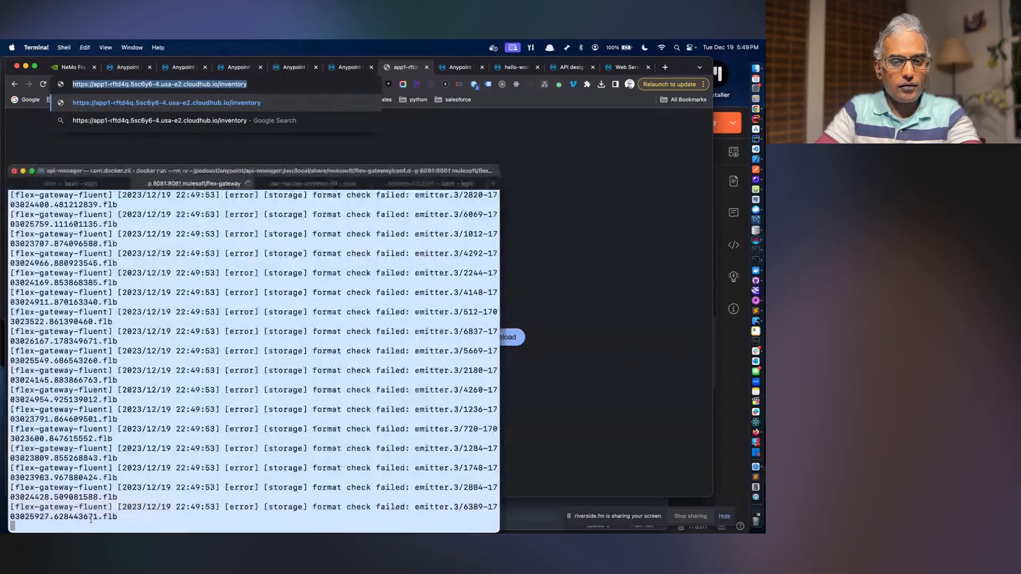
key("super+4")
type("curl")
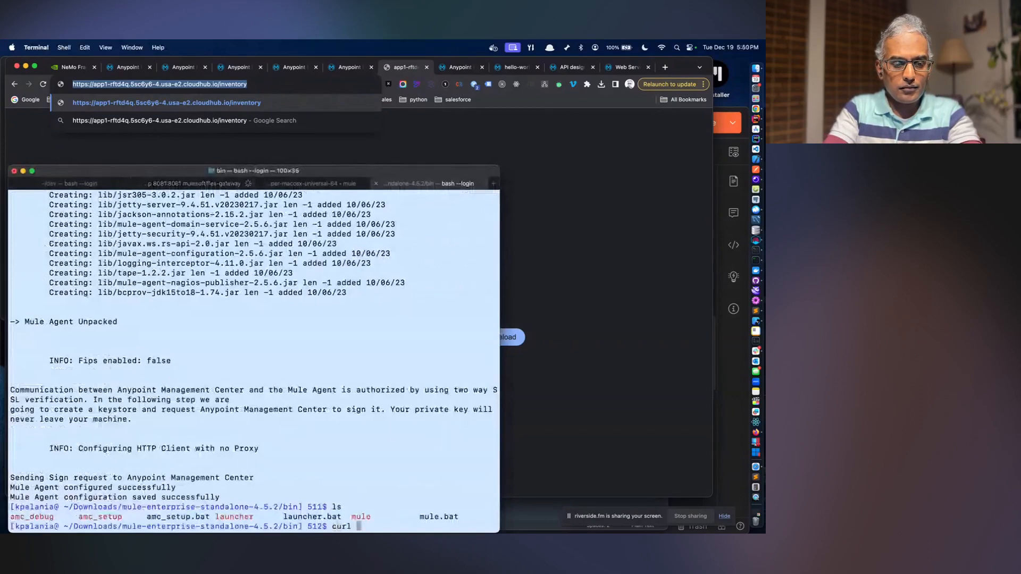
key("super+v")
key("Return")
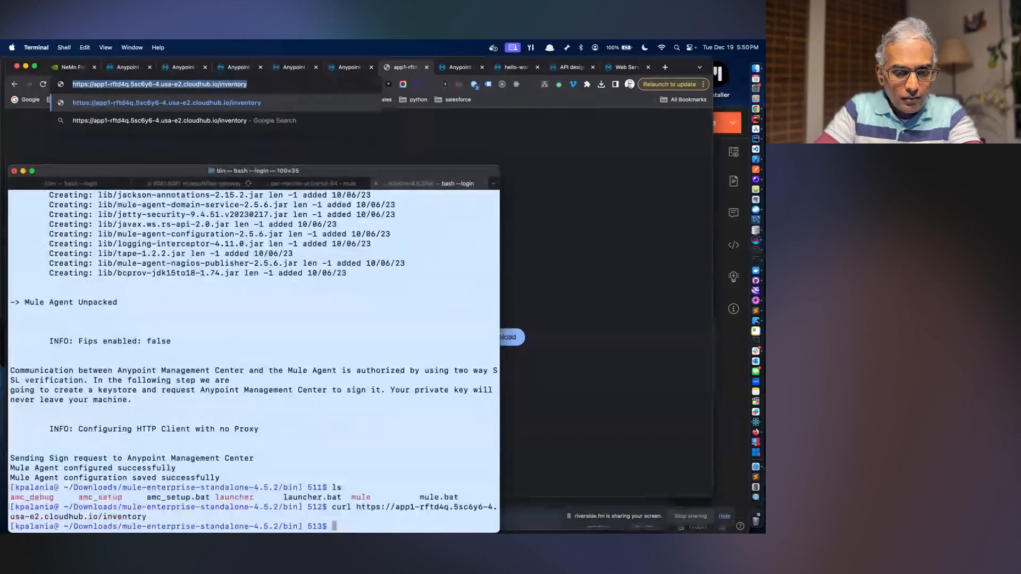
- Rerun the curl command against the app's /orders path instead of /inventory, and list the current directory's files
key("Up")
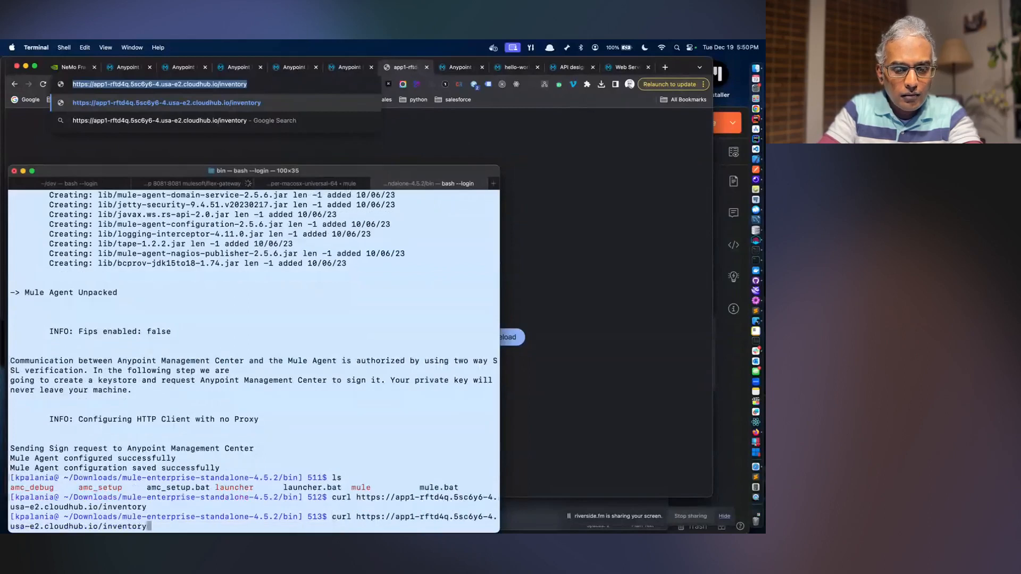
key("BackSpace")
key("BackSpace")
key("BackSpace")
key("BackSpace")
key("BackSpace")
key("BackSpace")
key("BackSpace")
key("BackSpace")
key("BackSpace")
type("orders")
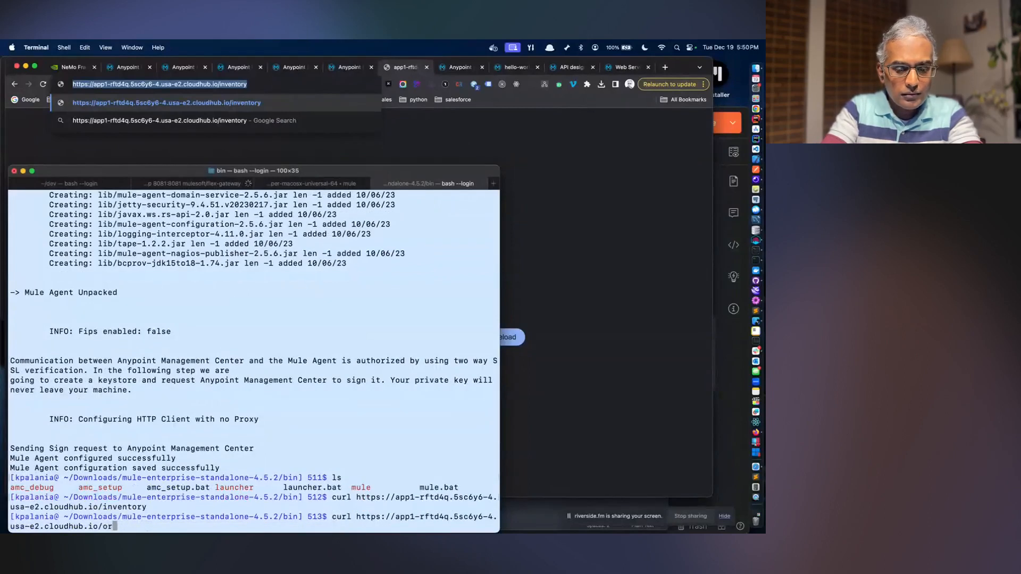
key("Return")
key("Return")
key("Return")
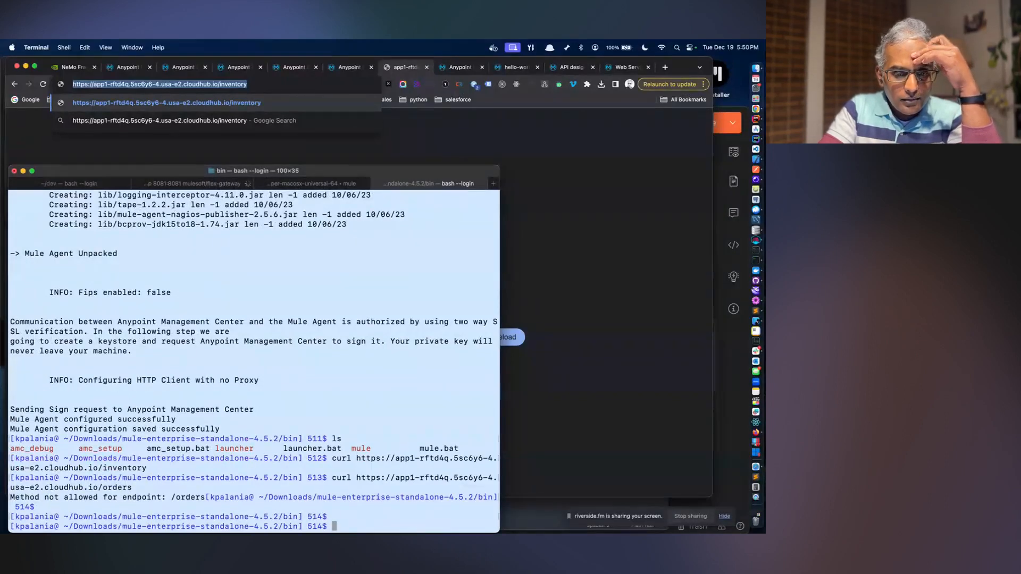
type("ls")
key("Return")
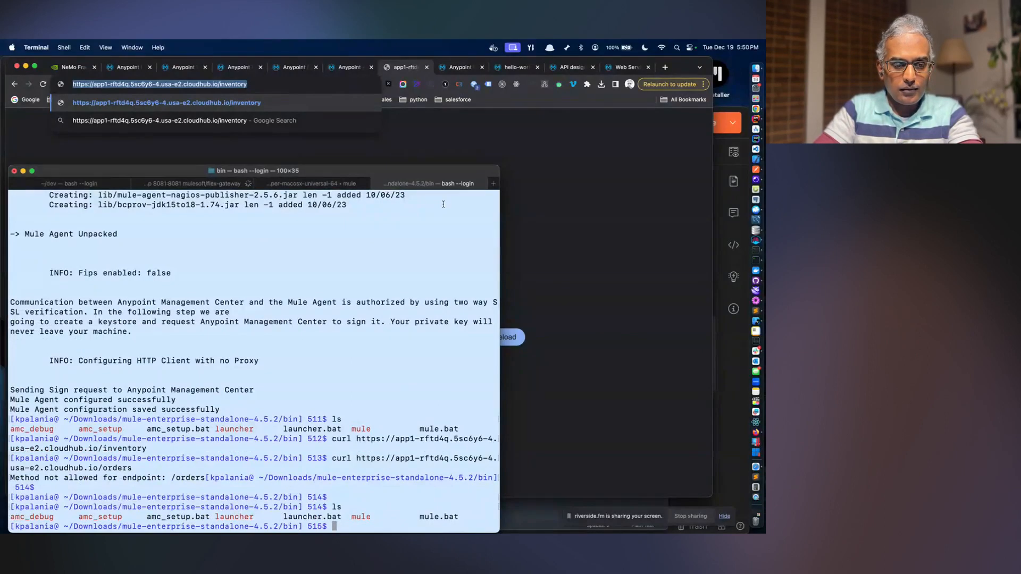
- Switch back to Chrome and check app1's status, public endpoint and application file in Runtime Manager
key("super+Tab")
left_click(340, 68)
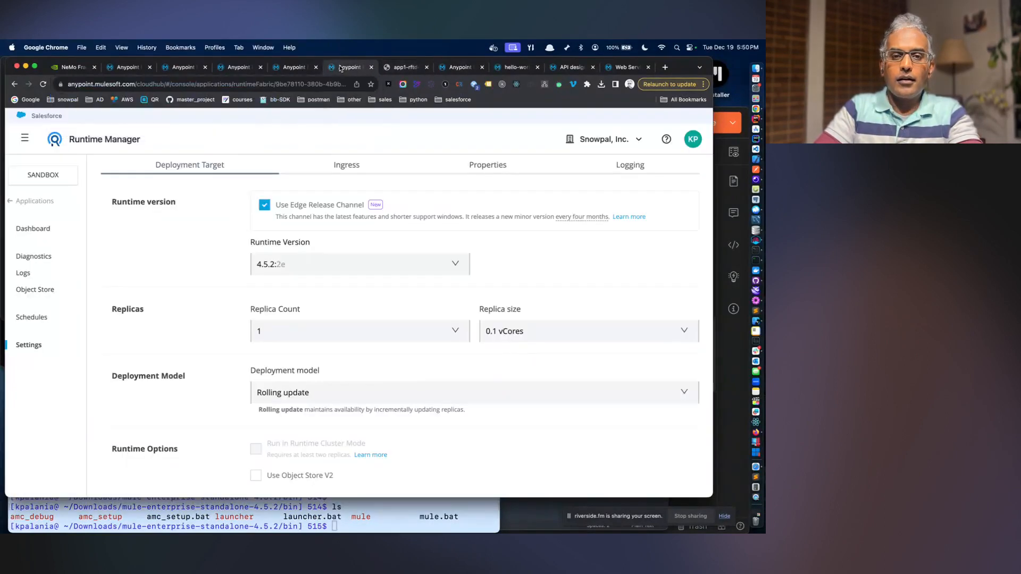
scroll(381, 331, "up", 5)
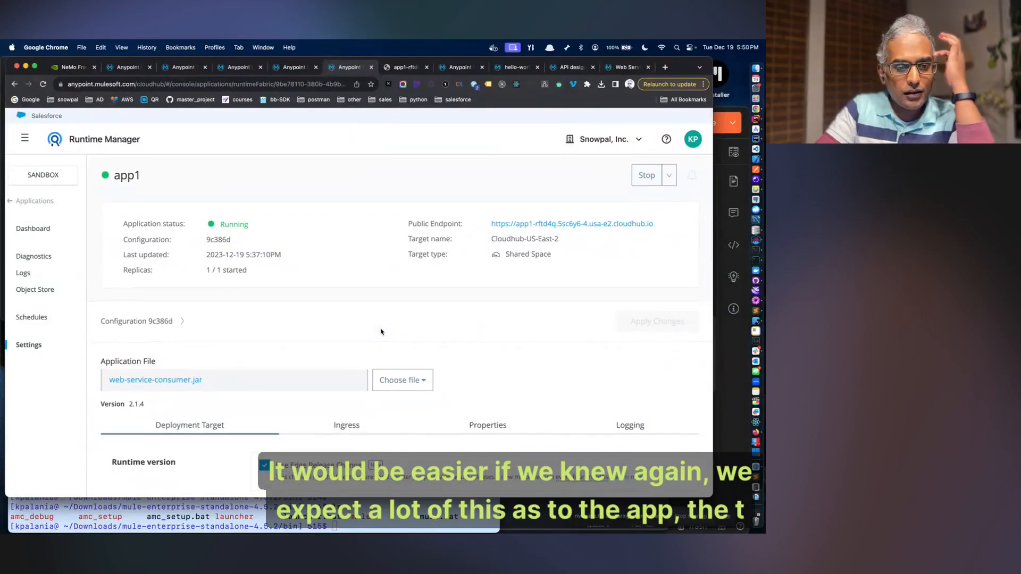
- Switch to Sublime Text and examine the web service consume operation of the listInventory flow in web-service-consumer.xml
key("ctrl+Up")
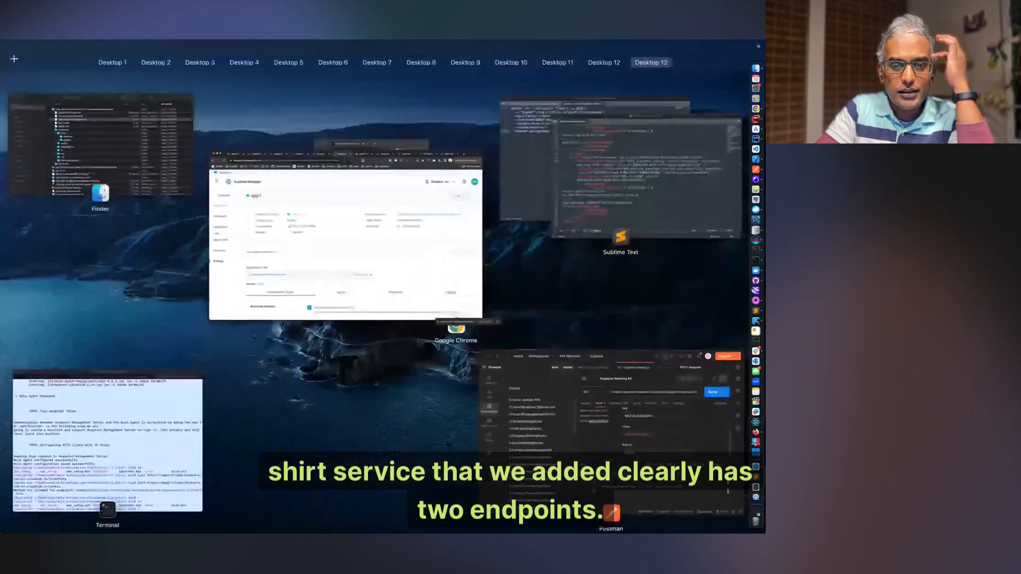
left_click(604, 196)
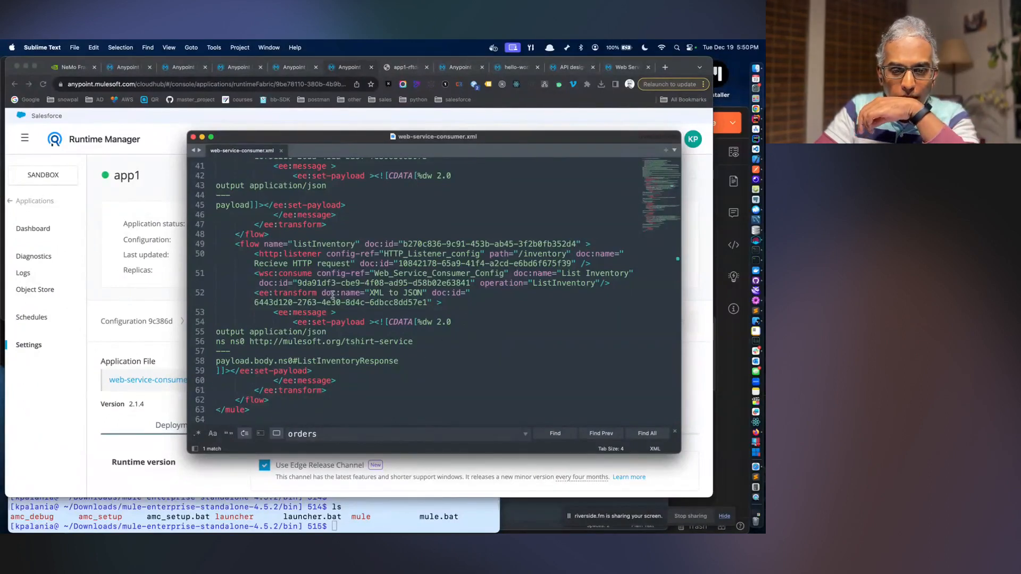
left_click(315, 272)
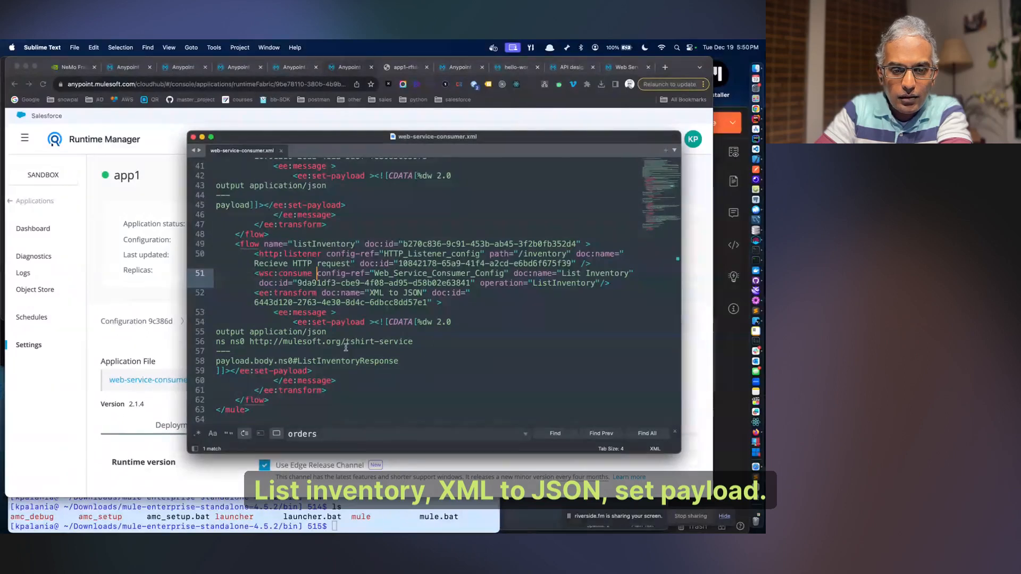
- Return to the Web Service Consumer Example page in Chrome and review its instructions for the inventory and orders requests
left_click(621, 67)
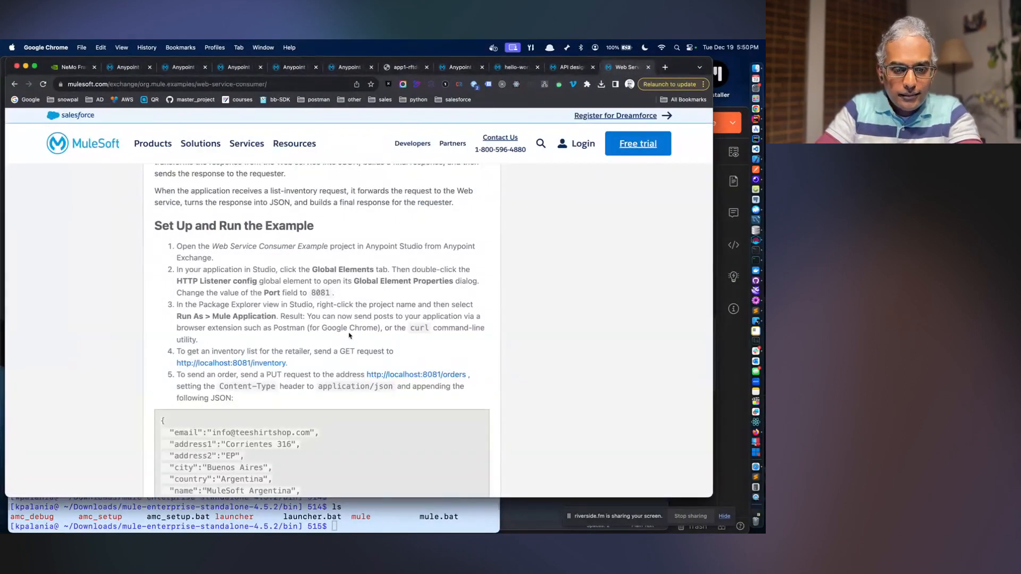
scroll(349, 336, "down", 1)
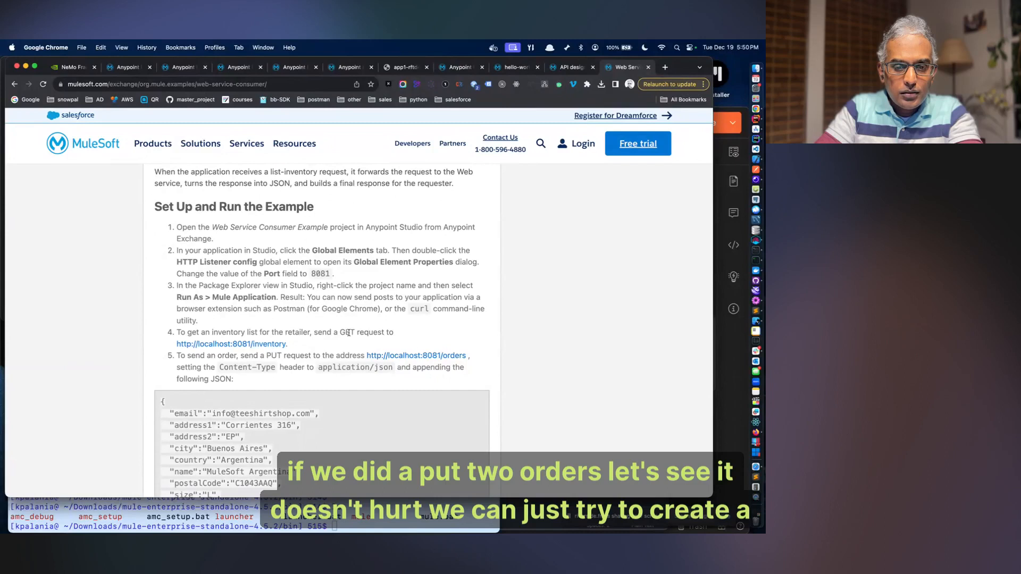
scroll(348, 333, "down", 1)
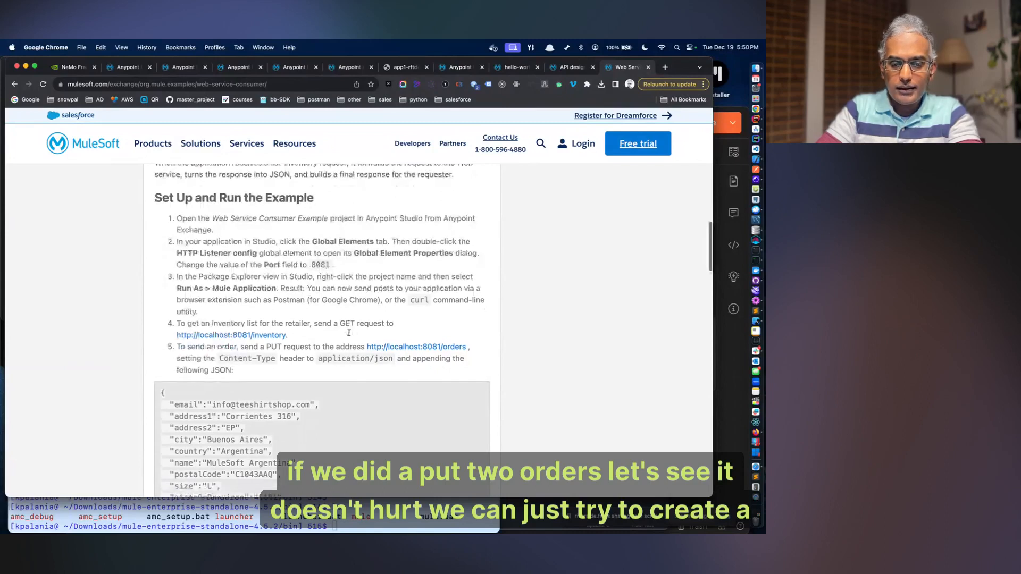
scroll(349, 332, "down", 1)
- Switch to Postman, show the workspace's collections and open the Test collection
key("ctrl+Up")
left_click(594, 383)
left_click(83, 209)
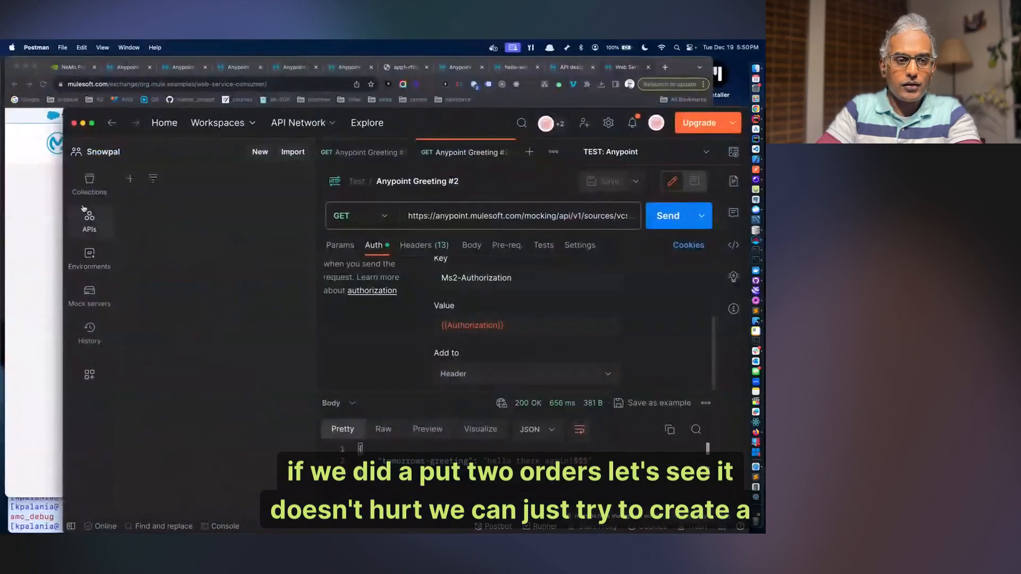
left_click(89, 183)
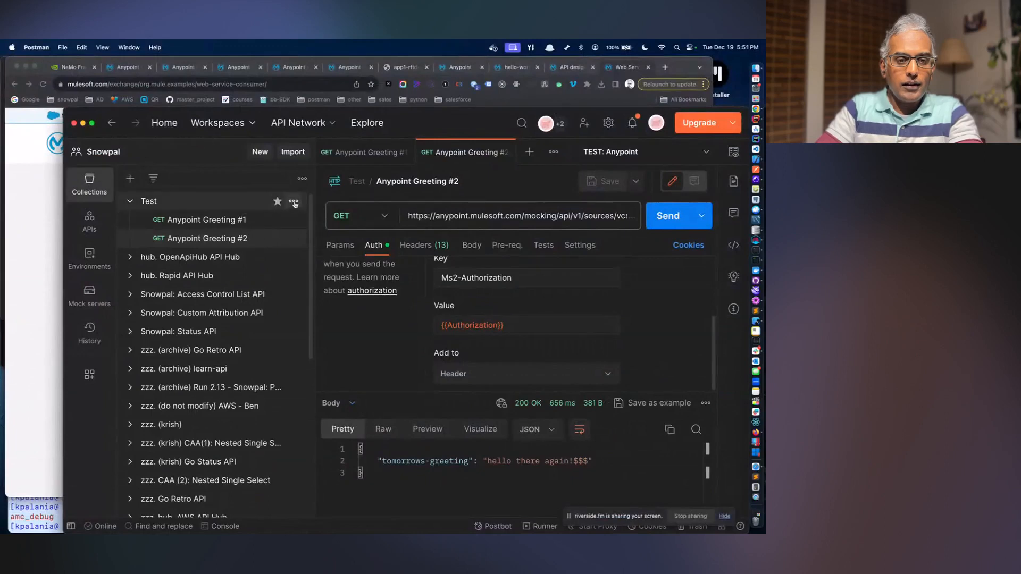
left_click(294, 202)
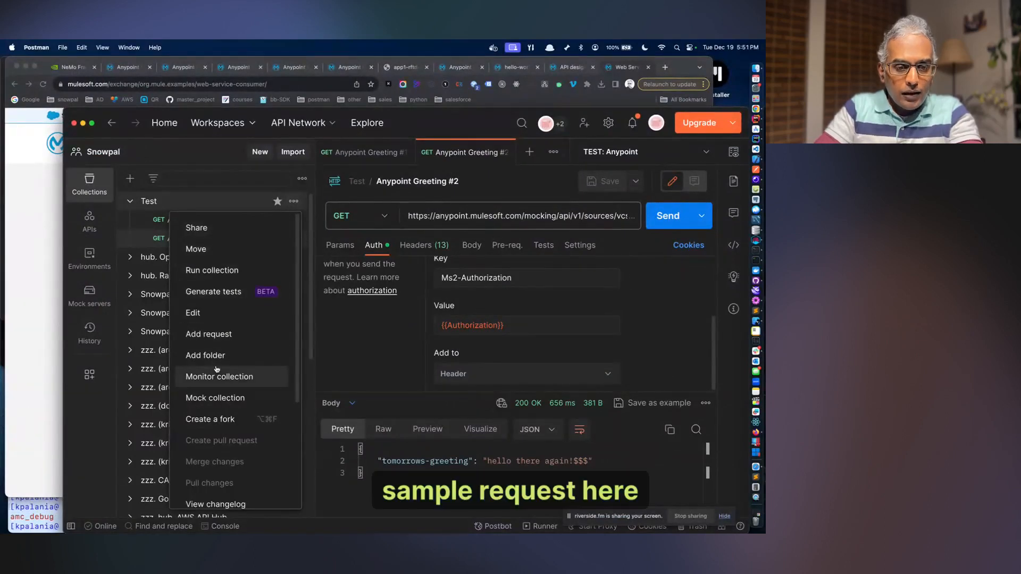
left_click(234, 201)
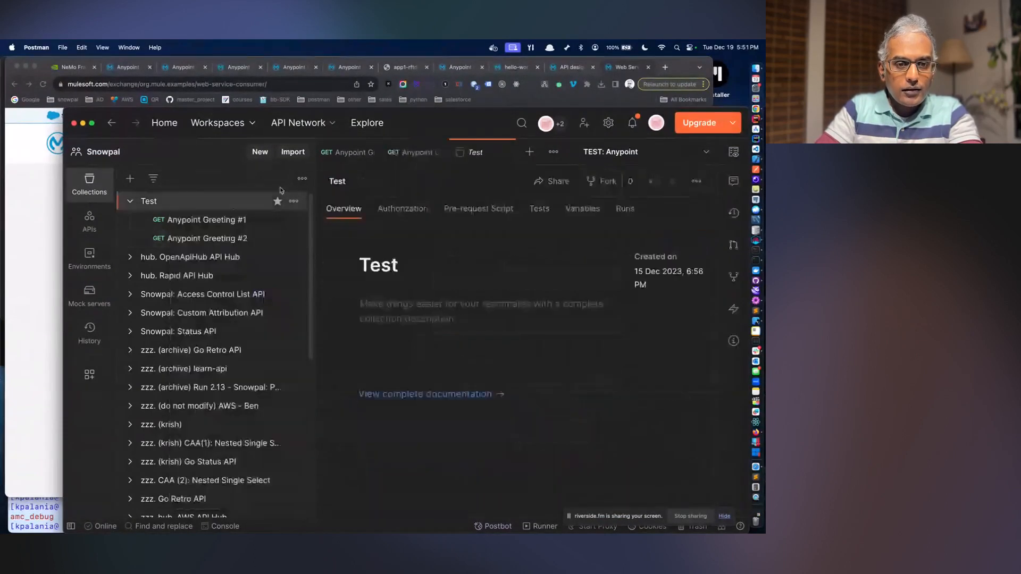
left_click(260, 154)
left_click(290, 216)
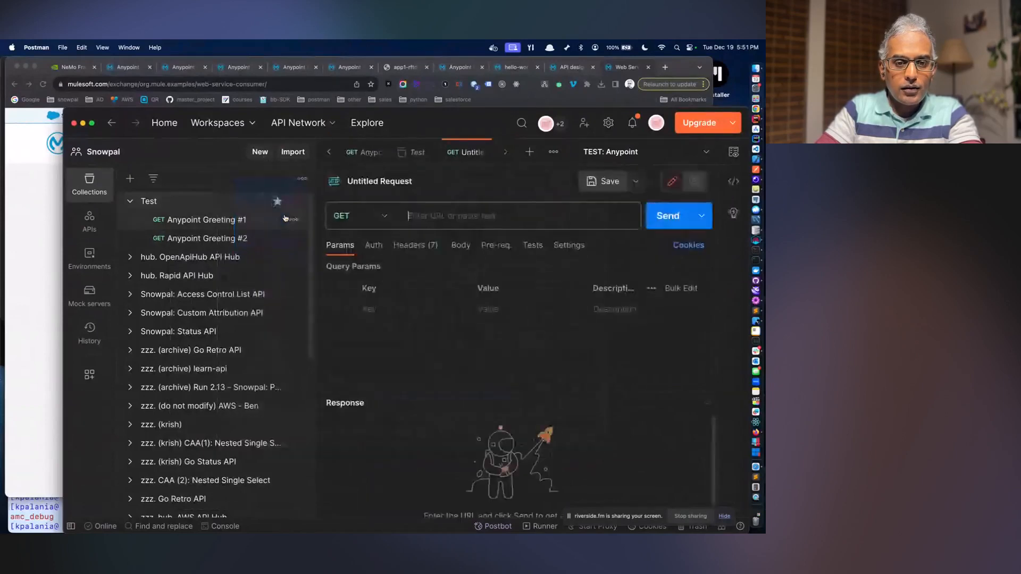
type("https://app1-rftd4q.5sc6y6-4.usa-e2.cloudhub.io/inventory")
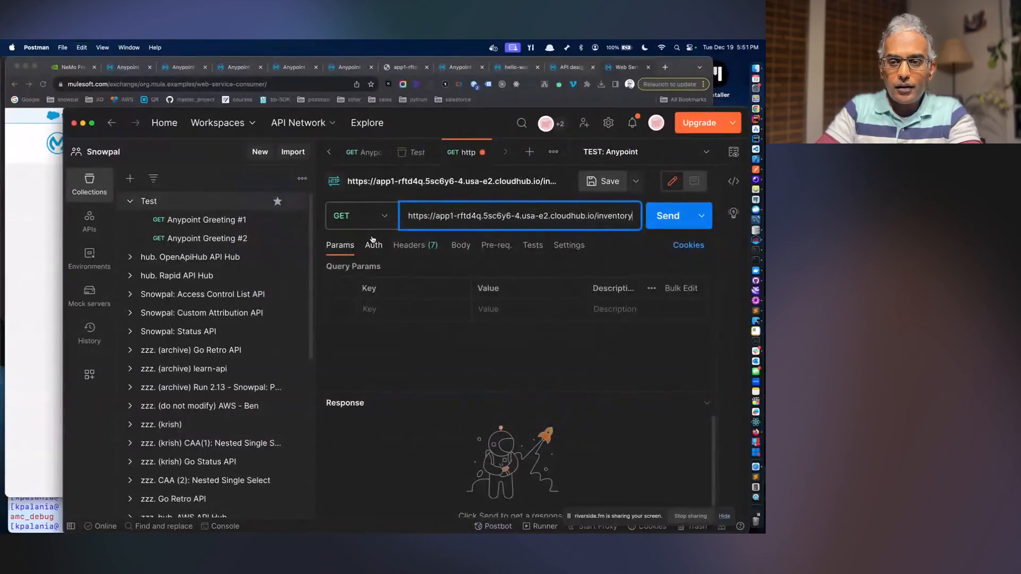
left_click(357, 215)
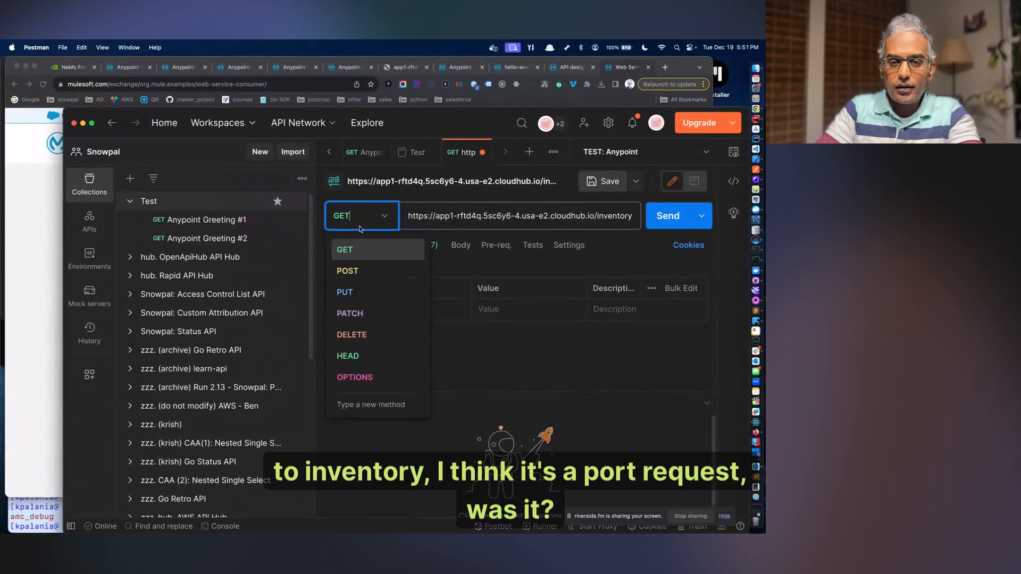
left_click(362, 287)
- Switch to Chrome, close the API designer page and return to the Web Service Consumer Example page
left_click(572, 68)
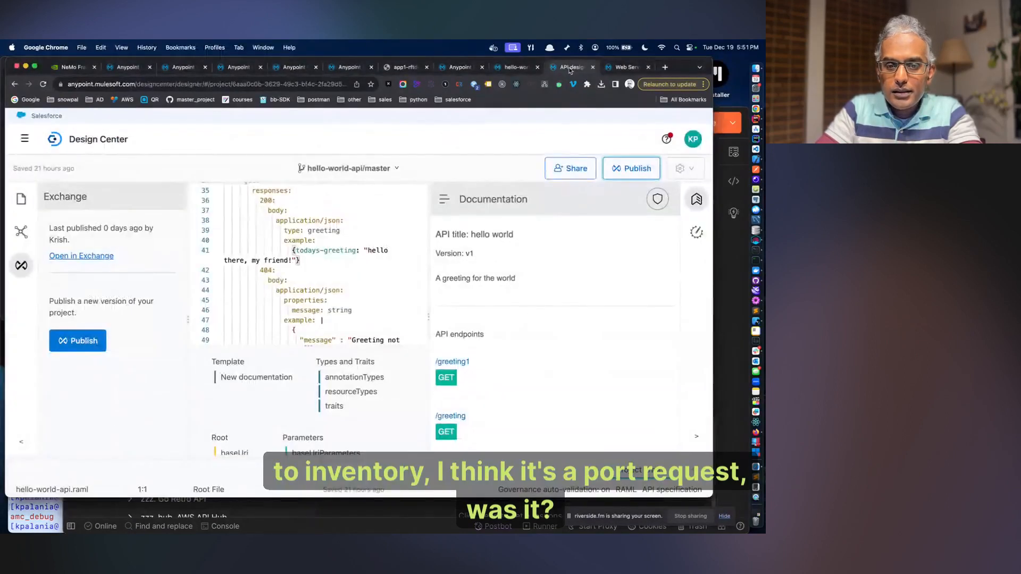
left_click(628, 68)
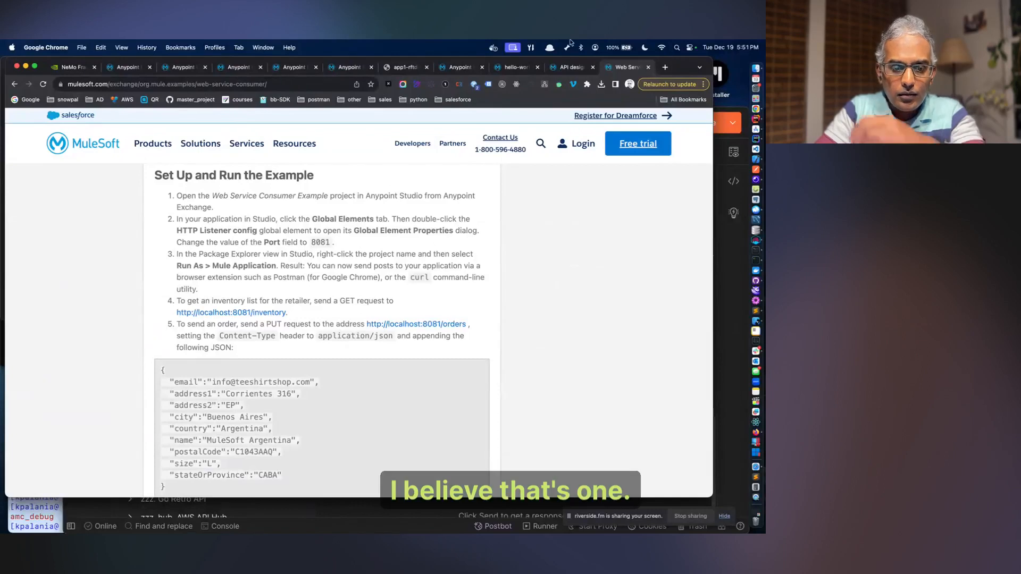
left_click(576, 71)
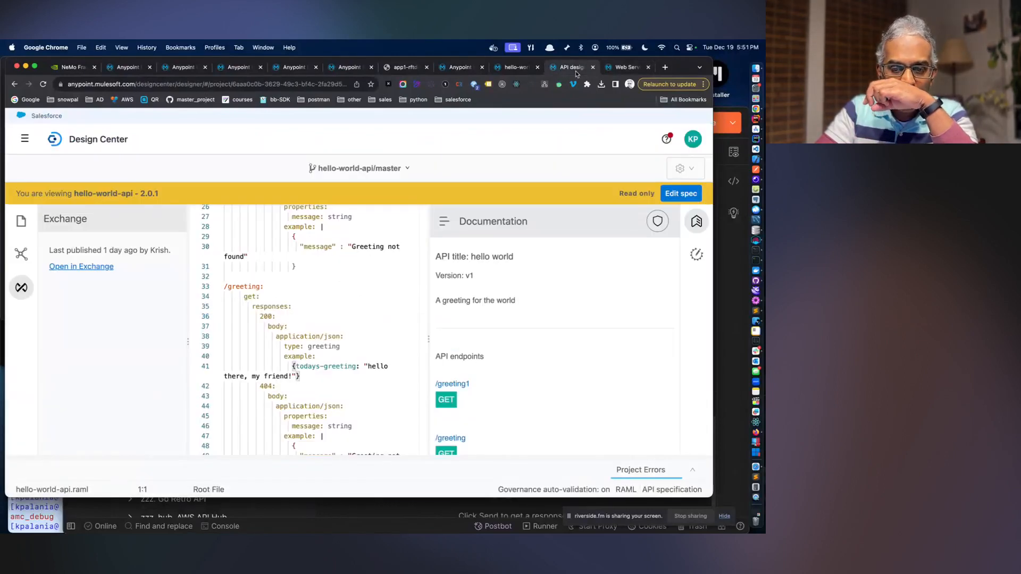
left_click(592, 67)
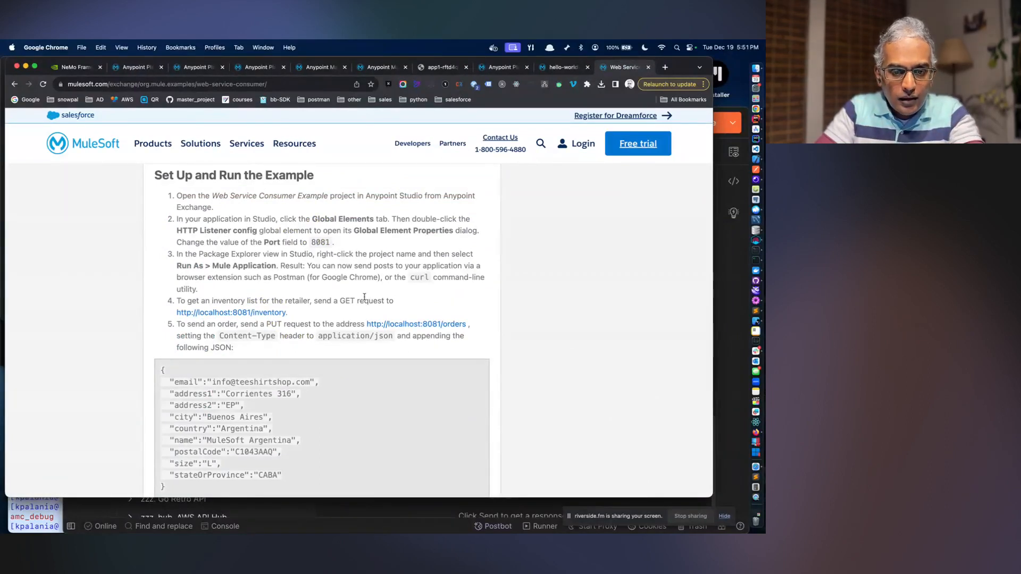
- Select the entire sample order JSON, including both braces, below the PUT request instructions
scroll(364, 297, "down", 1)
key("super+a")
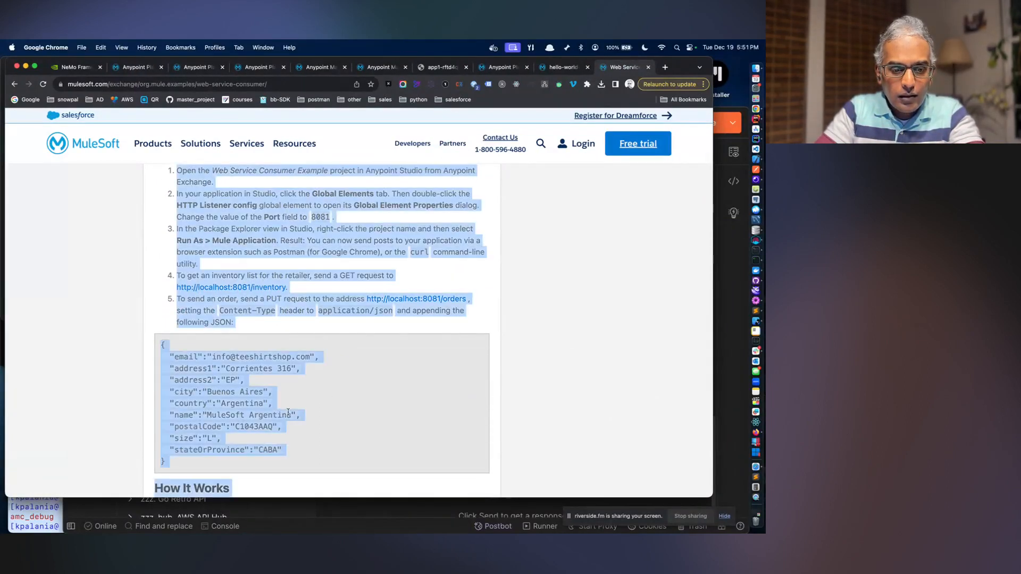
left_click(288, 412)
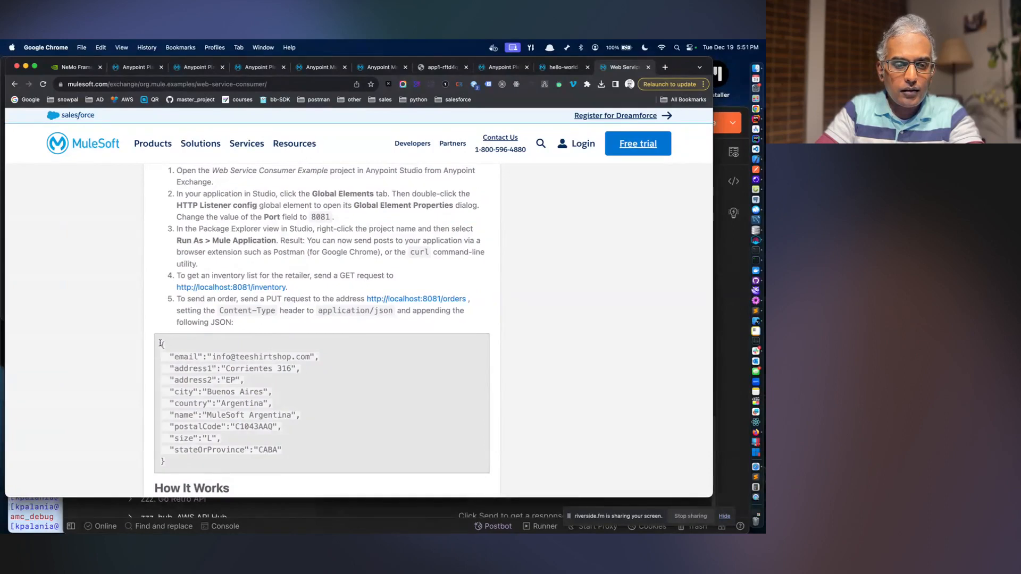
left_click_drag(160, 344, 187, 459)
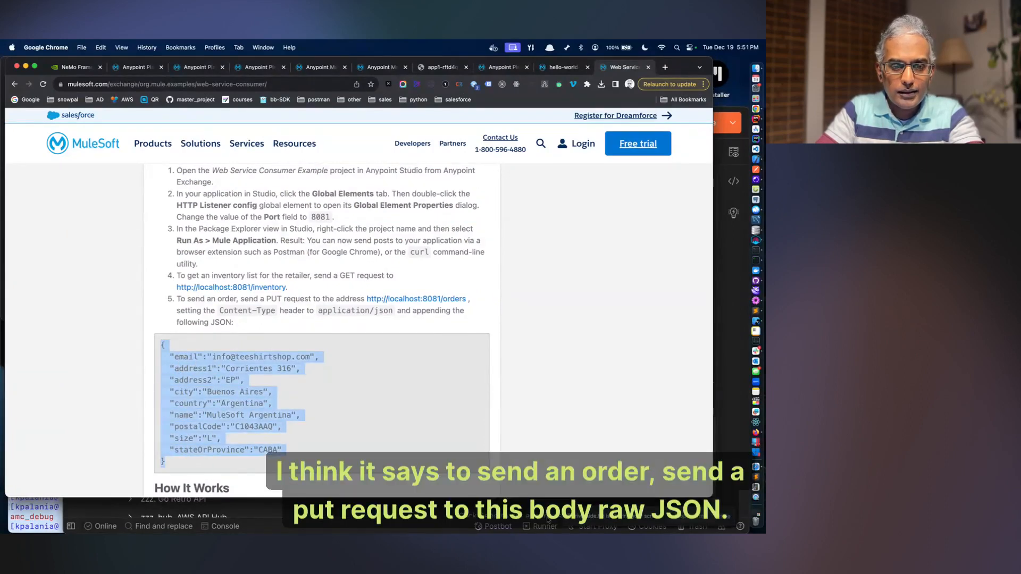
- Switch to Postman and set the PUT request's body to raw JSON, with the cursor in the empty body editor
key("ctrl+Up")
left_click(579, 392)
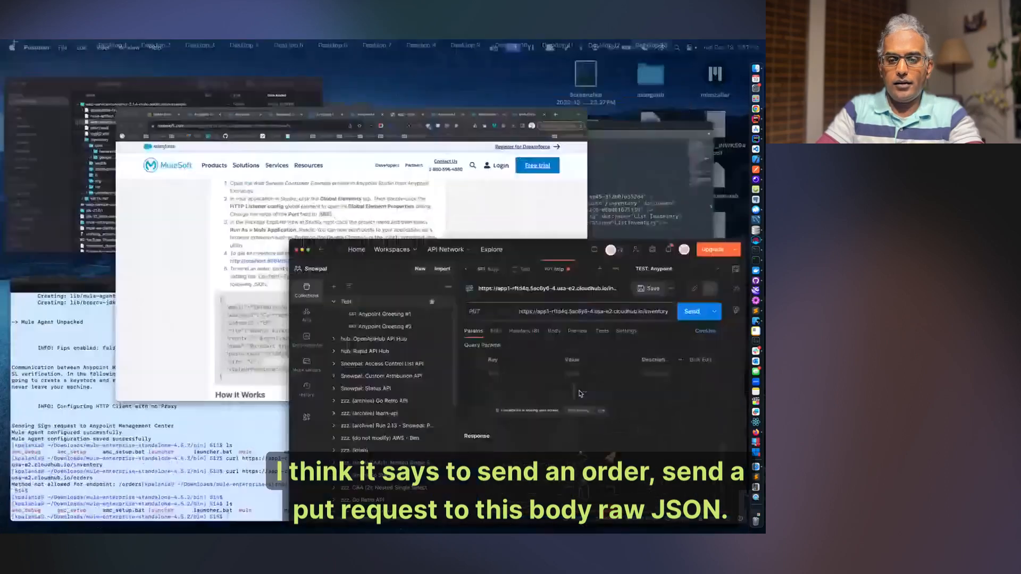
left_click(460, 245)
left_click(354, 269)
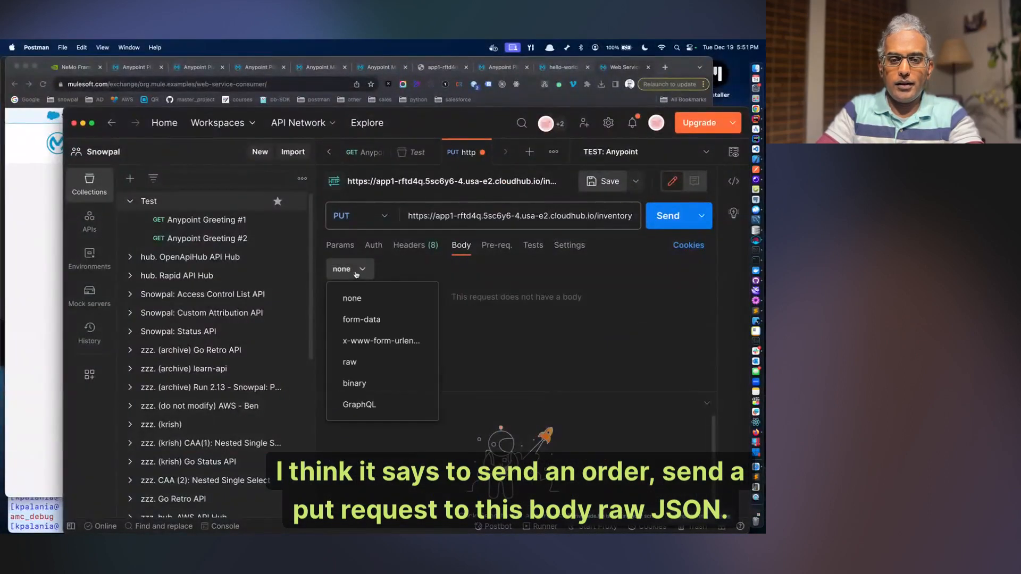
left_click(359, 362)
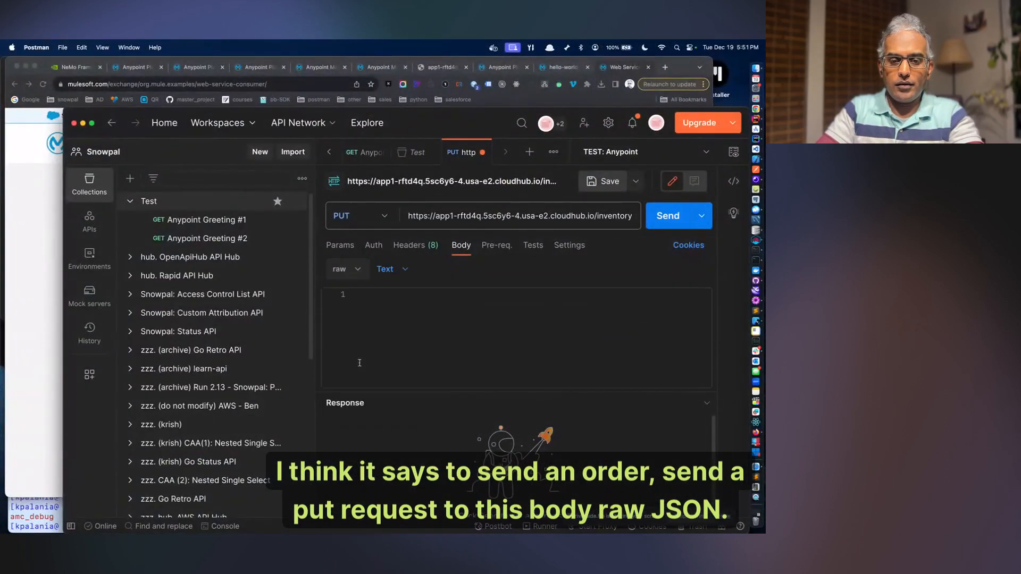
left_click(396, 269)
left_click(404, 334)
left_click(416, 324)
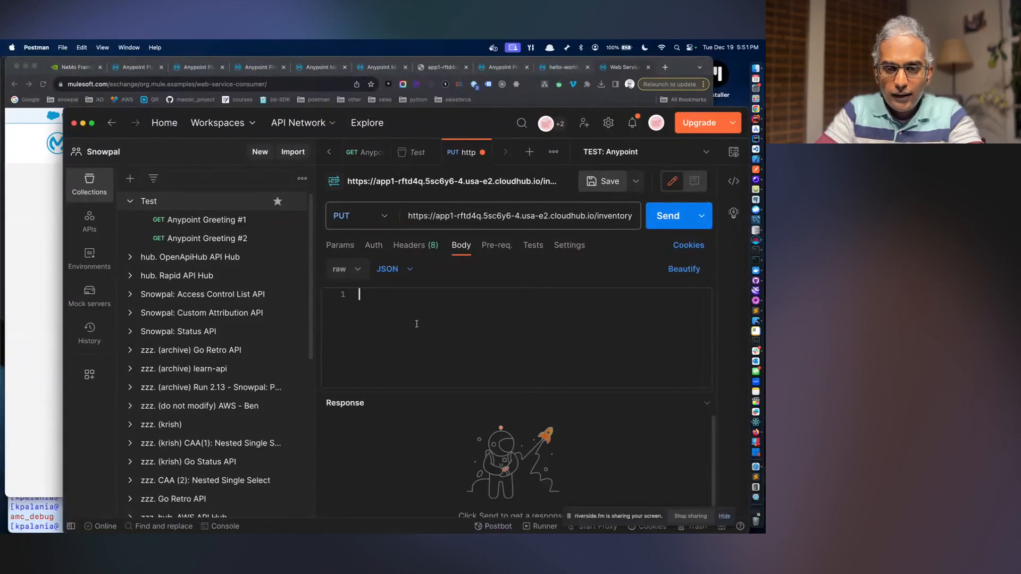
- Paste the copied sample order JSON into the body of the PUT request to /inventory and send the request
key("super+v")
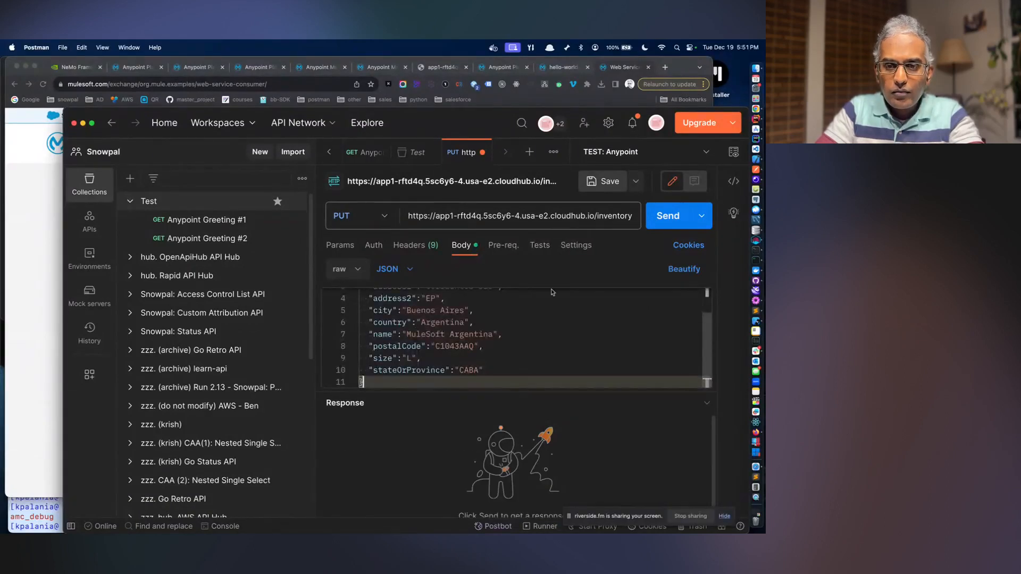
left_click(671, 219)
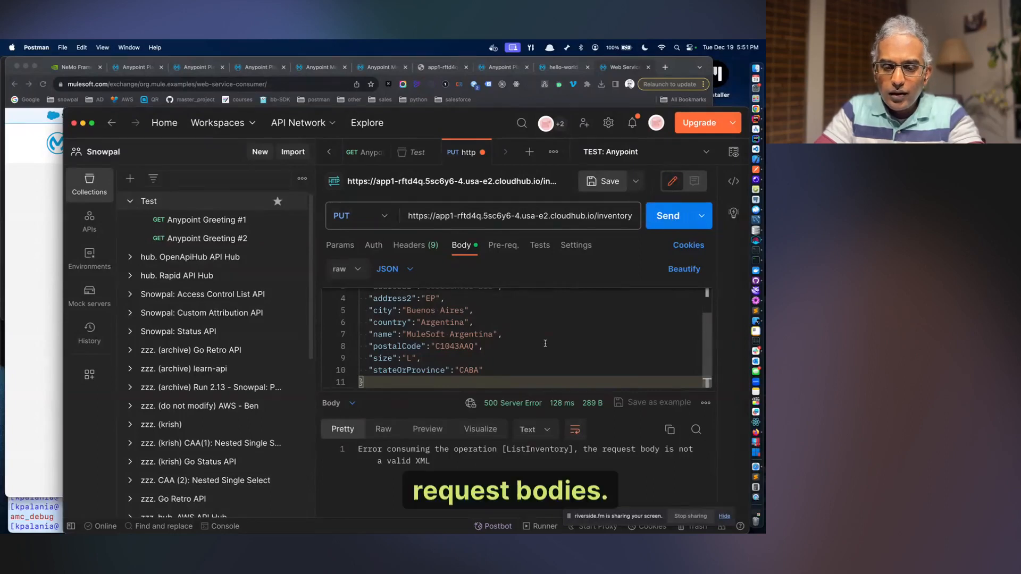
scroll(545, 343, "up", 2)
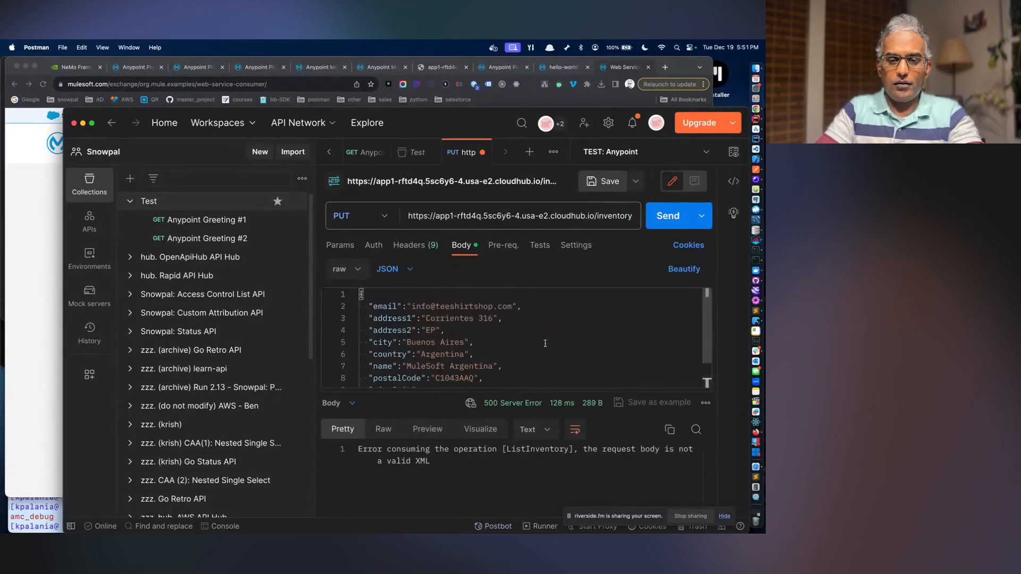
- Check the documentation's required Content-Type against the request's auto-generated headers in Postman, and return to the request body
left_click(33, 320)
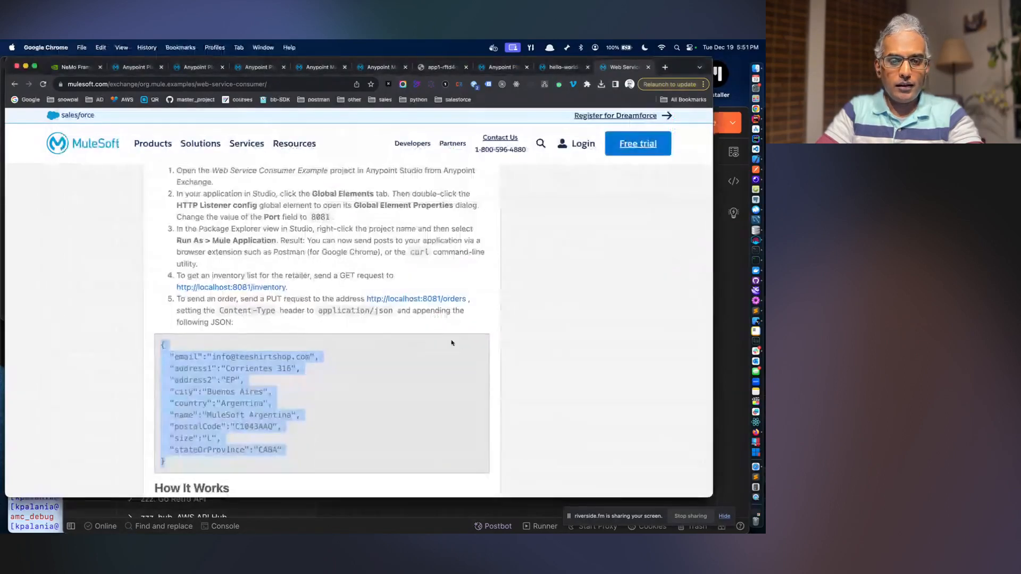
left_click(720, 332)
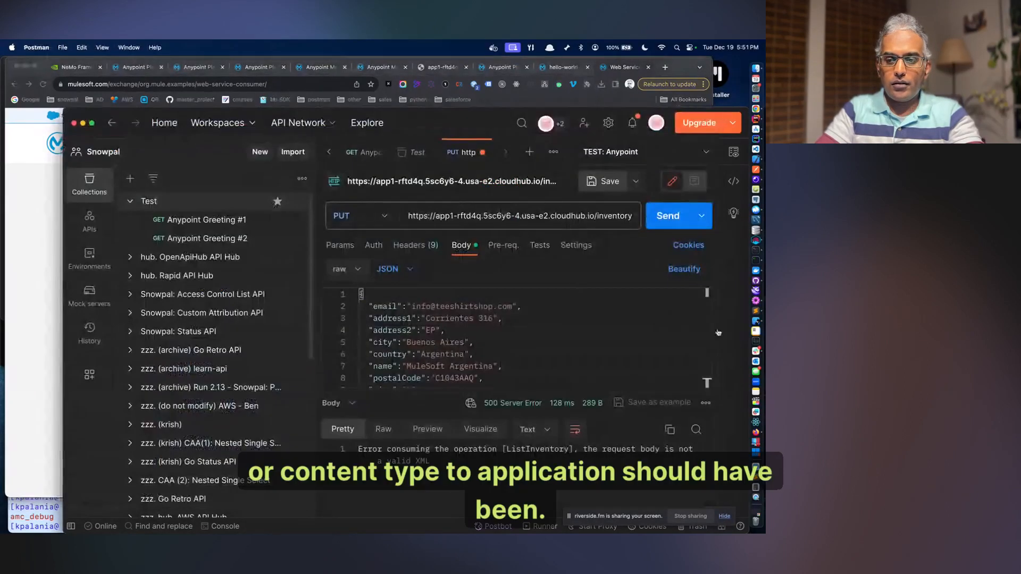
left_click(413, 245)
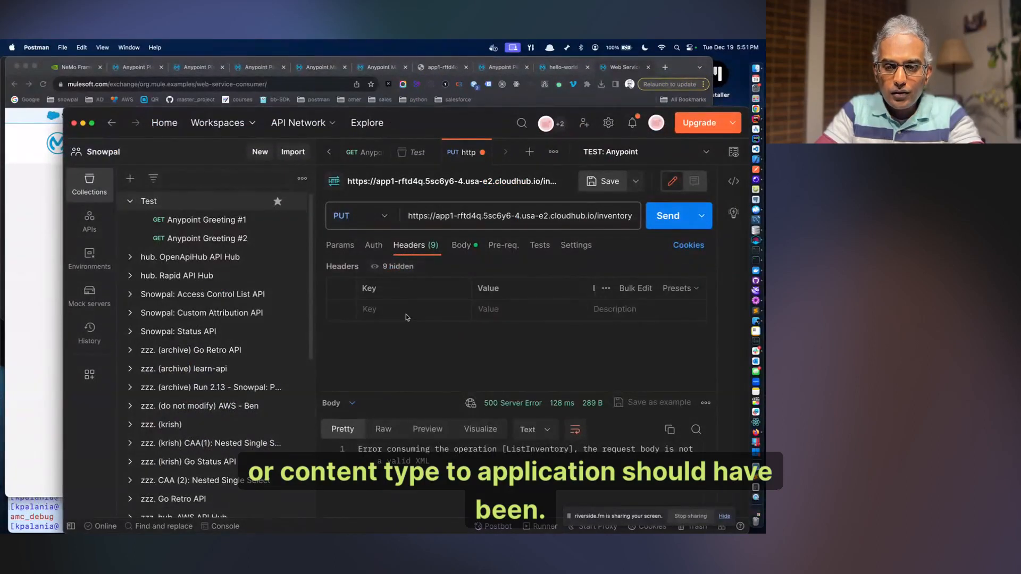
left_click(406, 267)
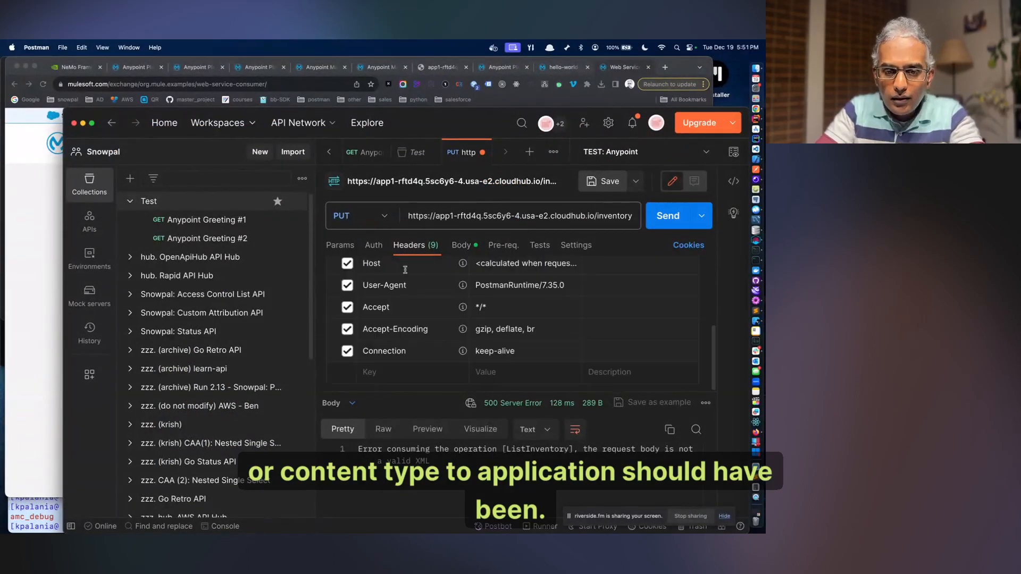
scroll(405, 271, "up", 5)
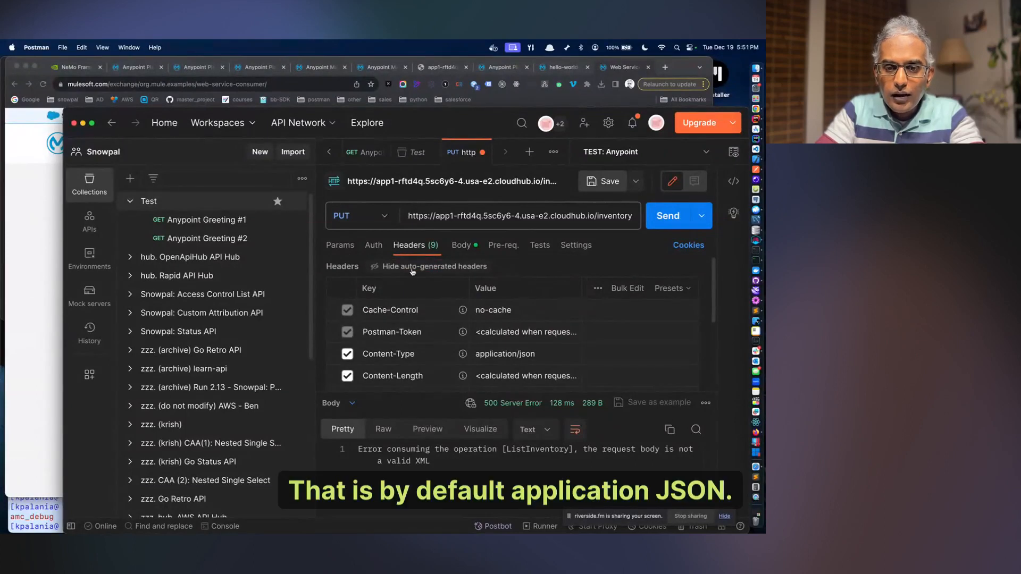
left_click(412, 268)
left_click(457, 247)
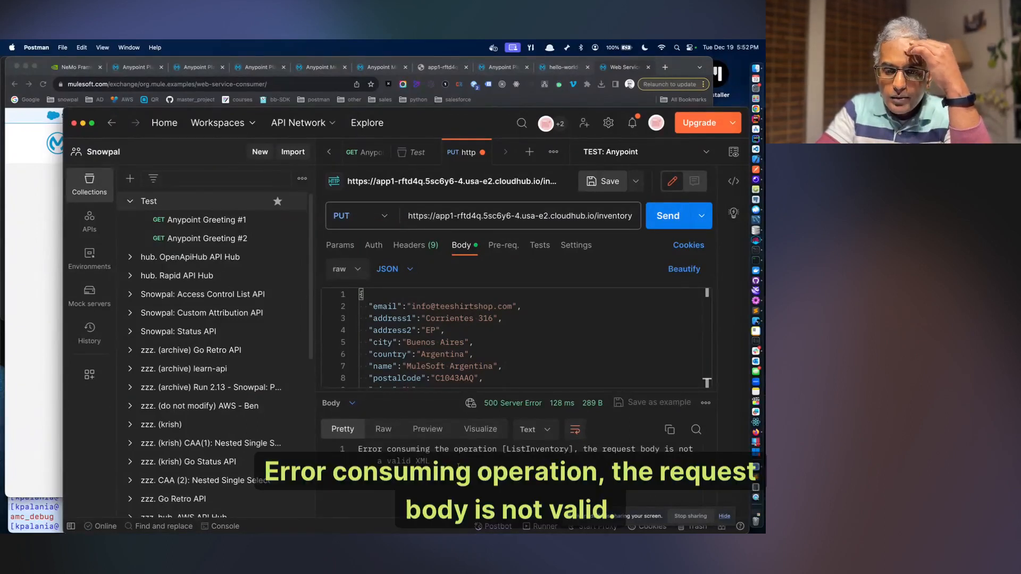
- Switch to Chrome and read the How It Works and orderTshirt Flow sections below the sample order JSON
left_click(15, 356)
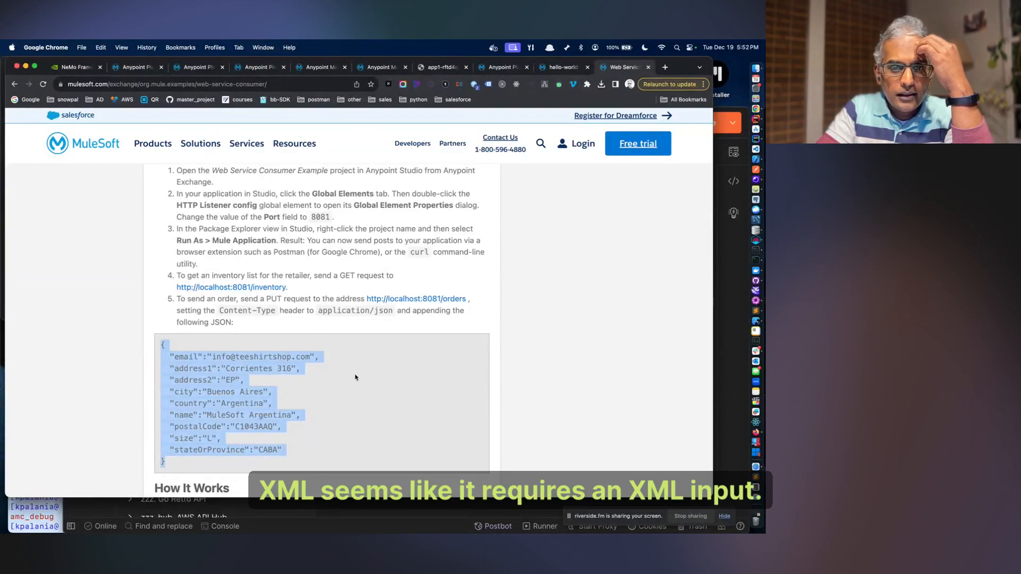
scroll(355, 377, "down", 4)
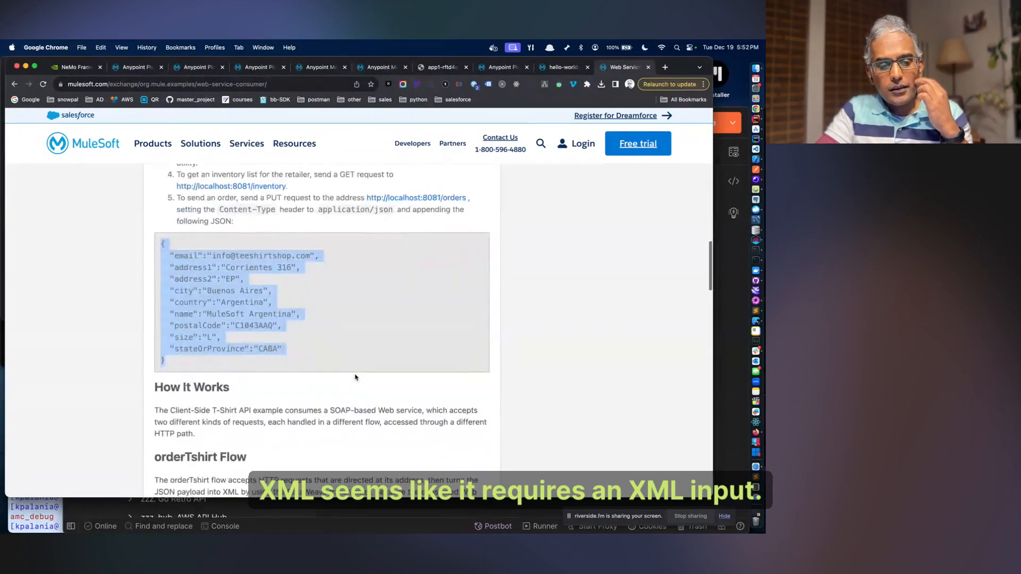
scroll(355, 377, "down", 5)
scroll(383, 363, "up", 2)
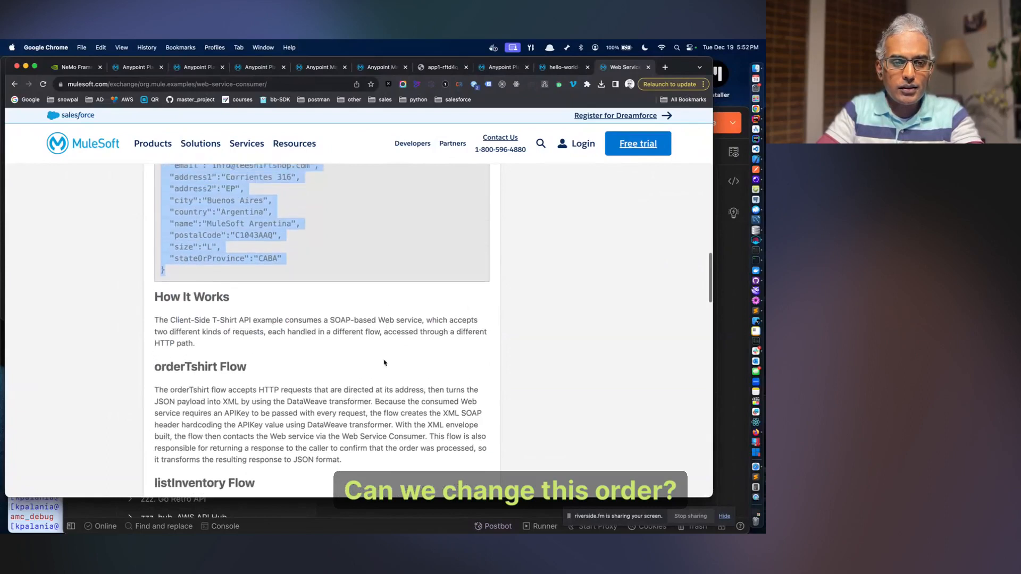
- Search for "json to xml" in a new tab, convert the sample order JSON with Code Beautify's converter and copy the XML output
key("super+t")
type("json to xml")
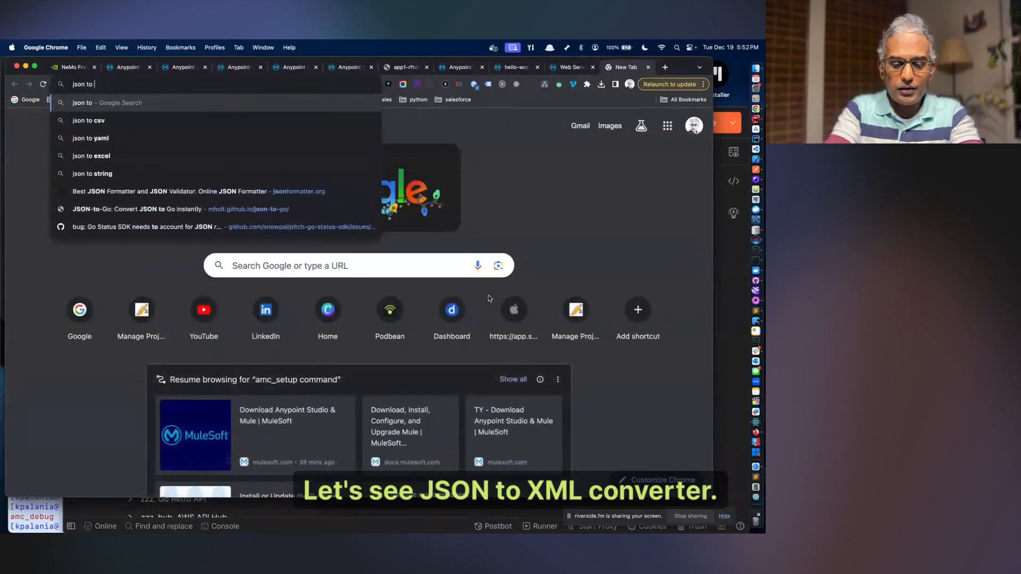
key("Return")
left_click(158, 232)
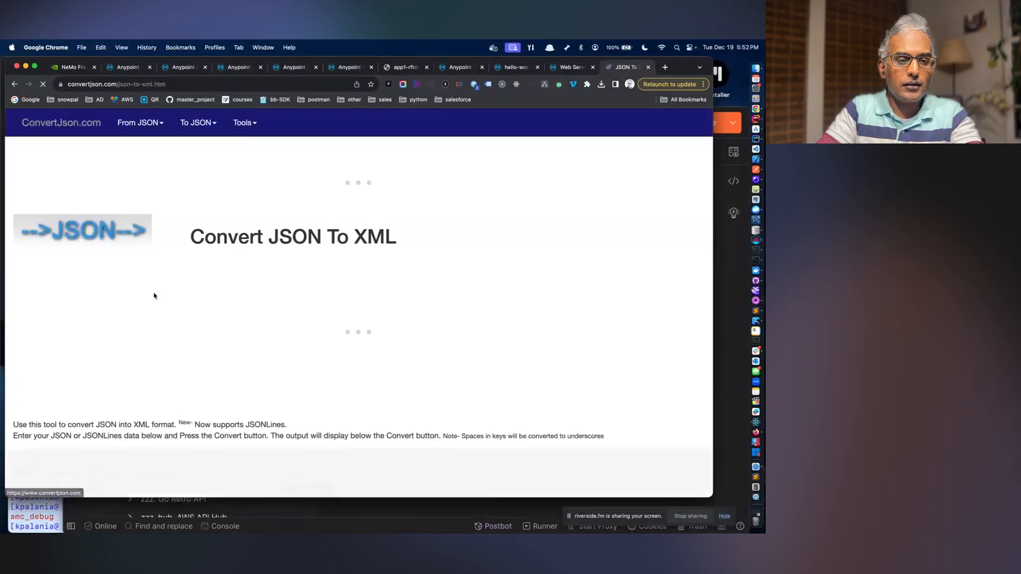
scroll(202, 295, "down", 5)
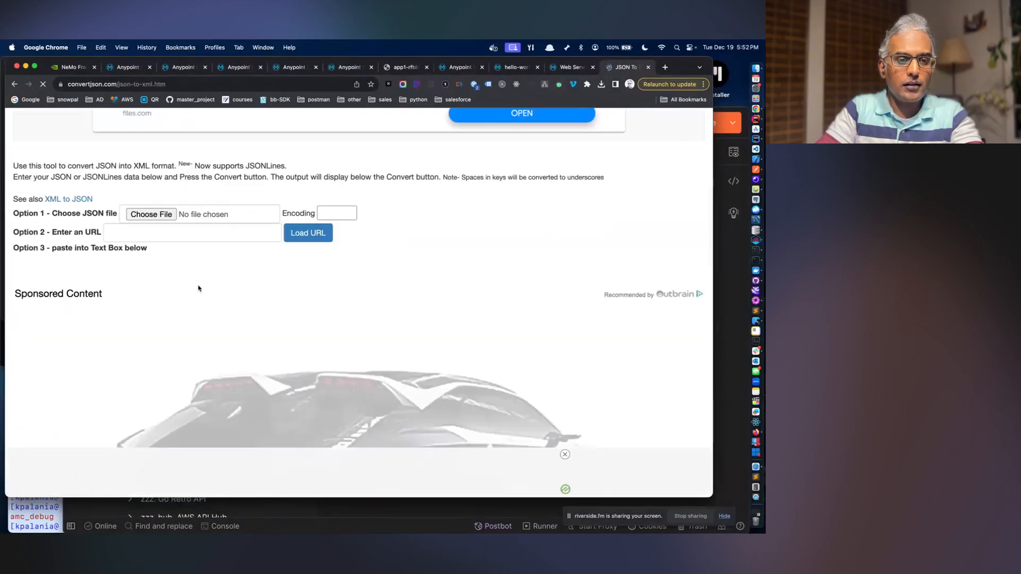
key("super+bracketleft")
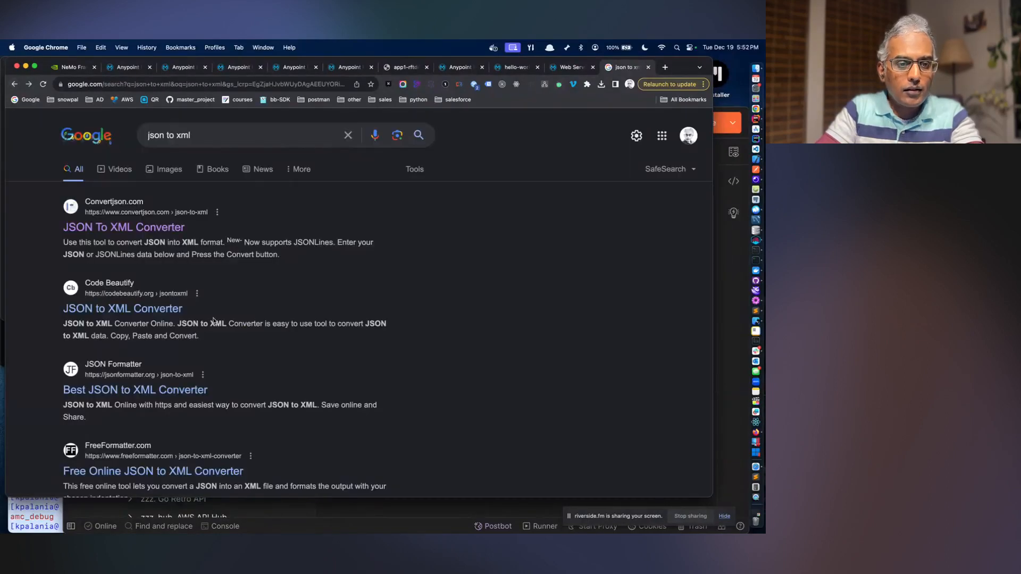
left_click(157, 312)
key("super+v")
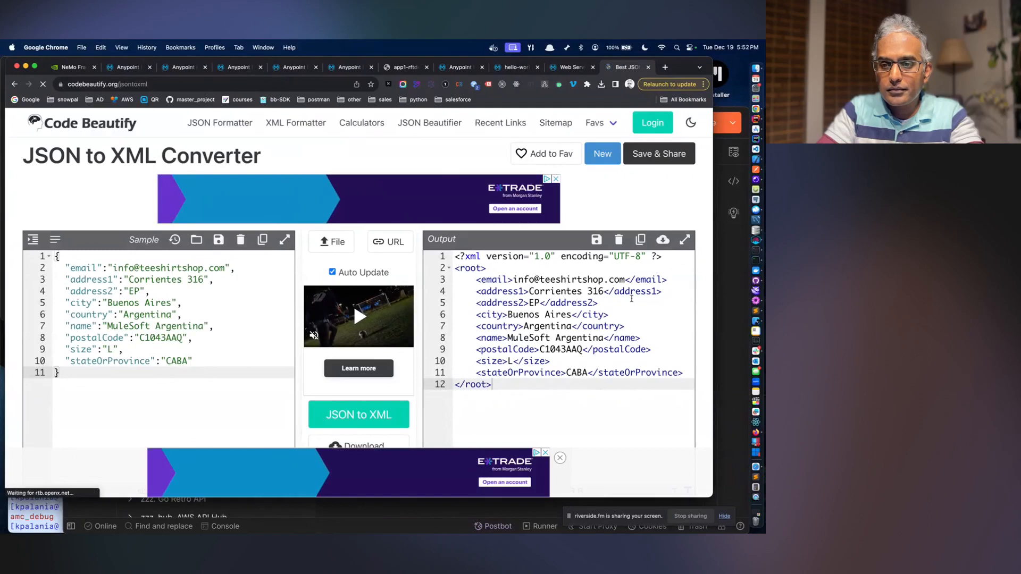
key("super+a")
key("super+c")
- Switch to Postman, replace the PUT body with the converted XML, set the raw format to XML and send the request
key("super+Tab")
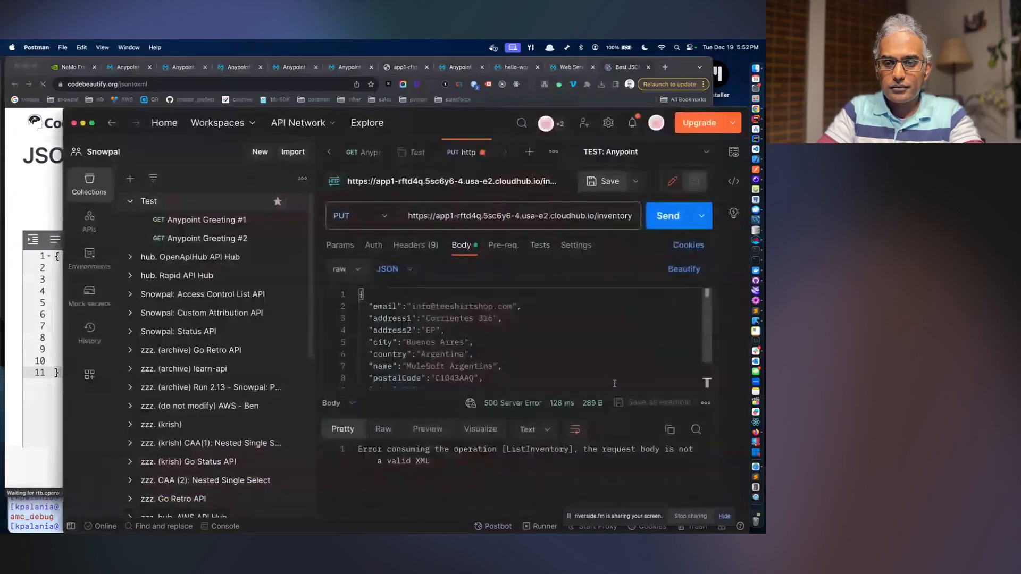
key("super+a")
key("super+v")
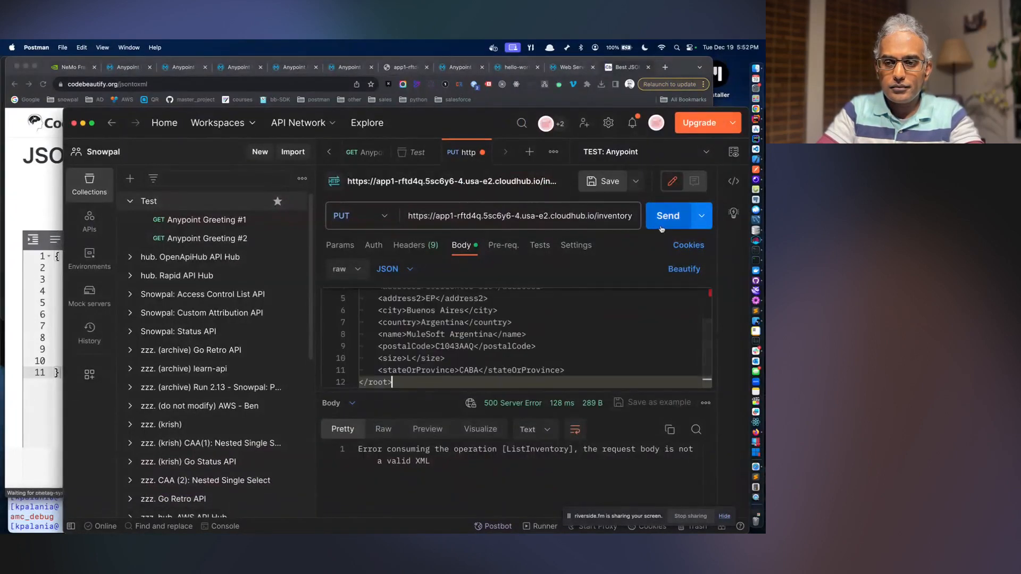
left_click(408, 270)
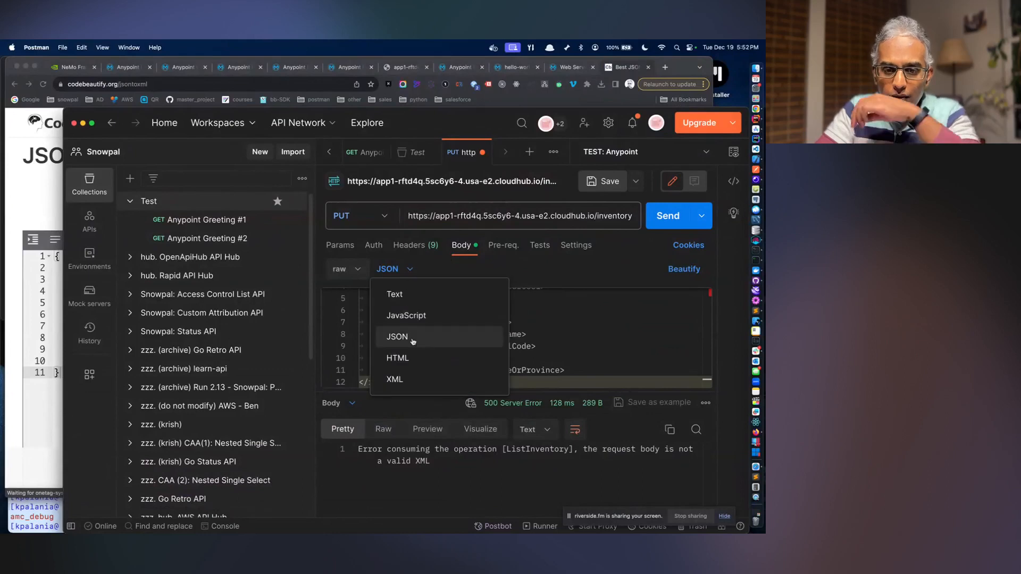
left_click(415, 380)
left_click(671, 226)
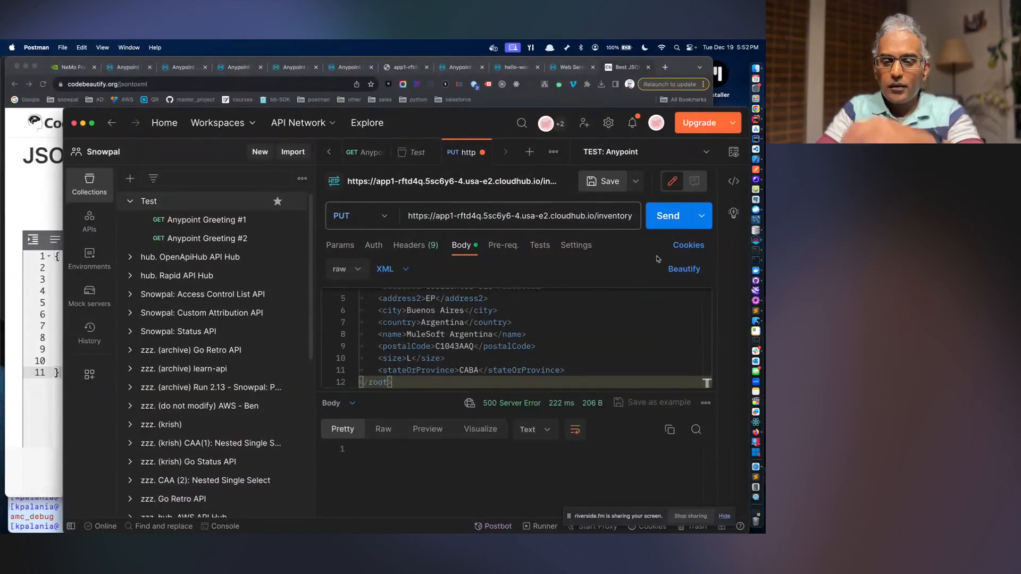
scroll(584, 324, "up", 3)
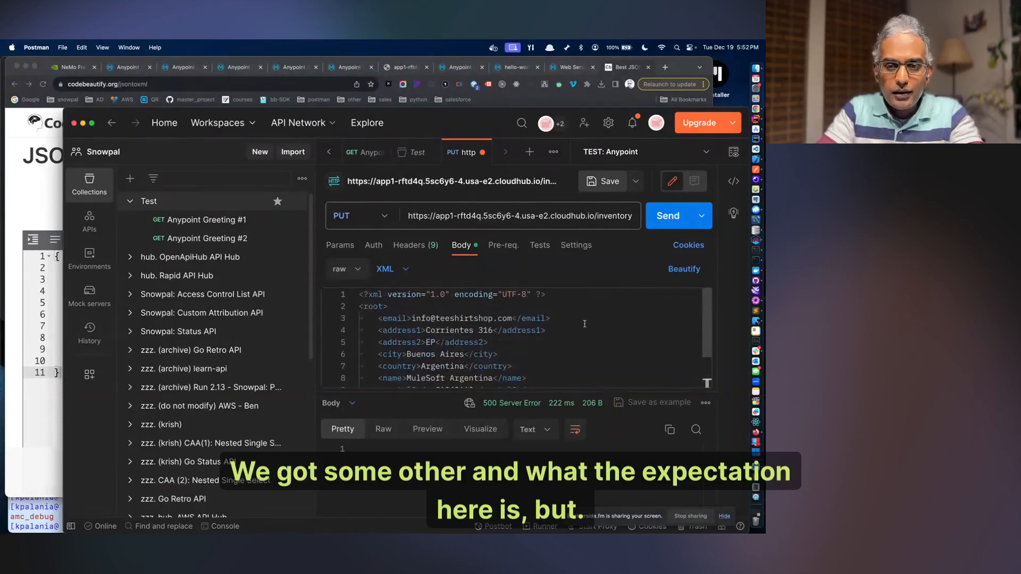
- Send the PUT request to the misspelled /invedntory path, correct the path to /inventory and resend it
left_click(596, 209)
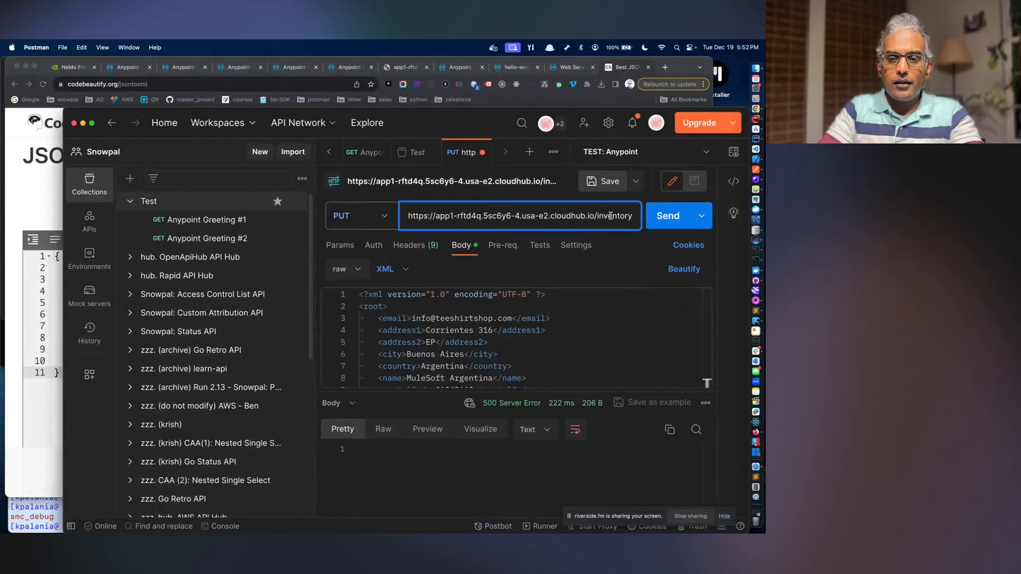
left_click(666, 216)
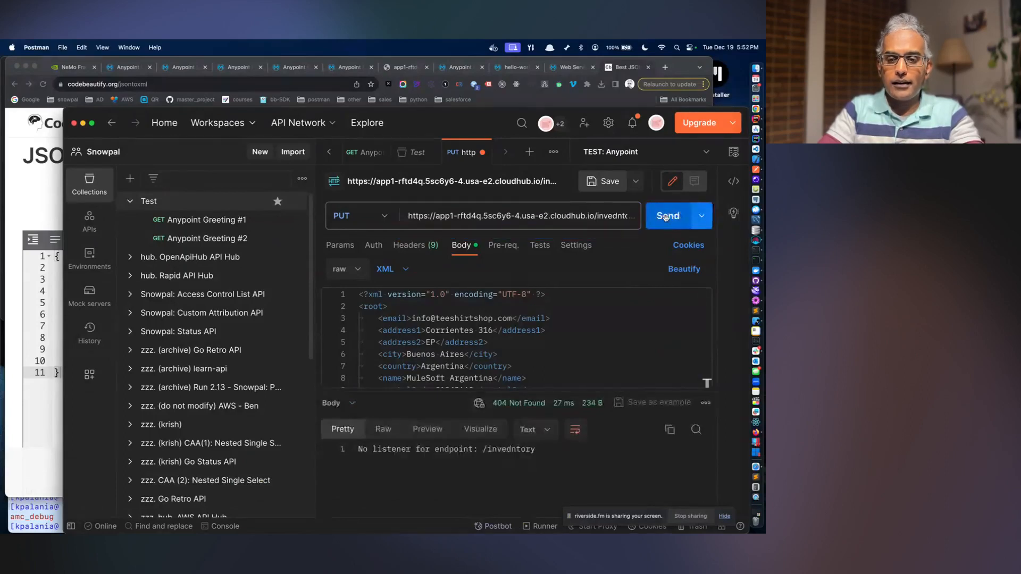
left_click(596, 216)
key("BackSpace")
left_click(653, 216)
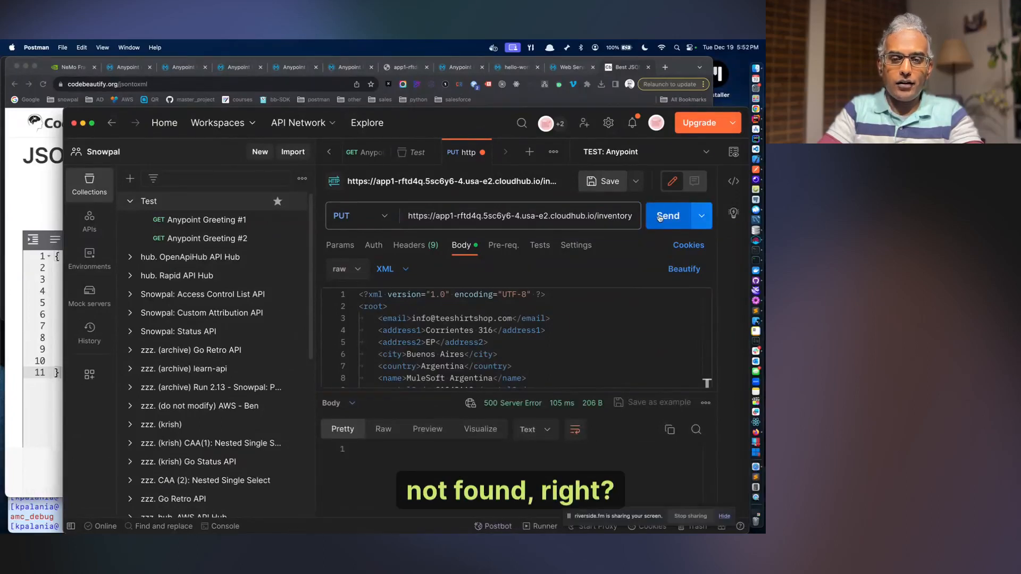
- Switch to Chrome, close the JSON to XML converter page and review the documentation's PUT order instructions
left_click(616, 73)
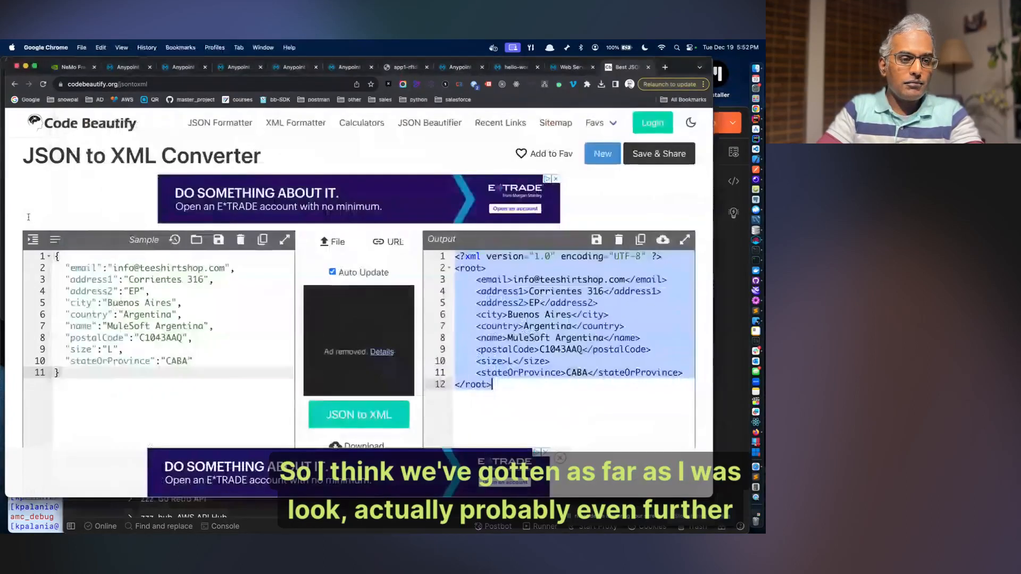
left_click(647, 68)
scroll(361, 289, "up", 3)
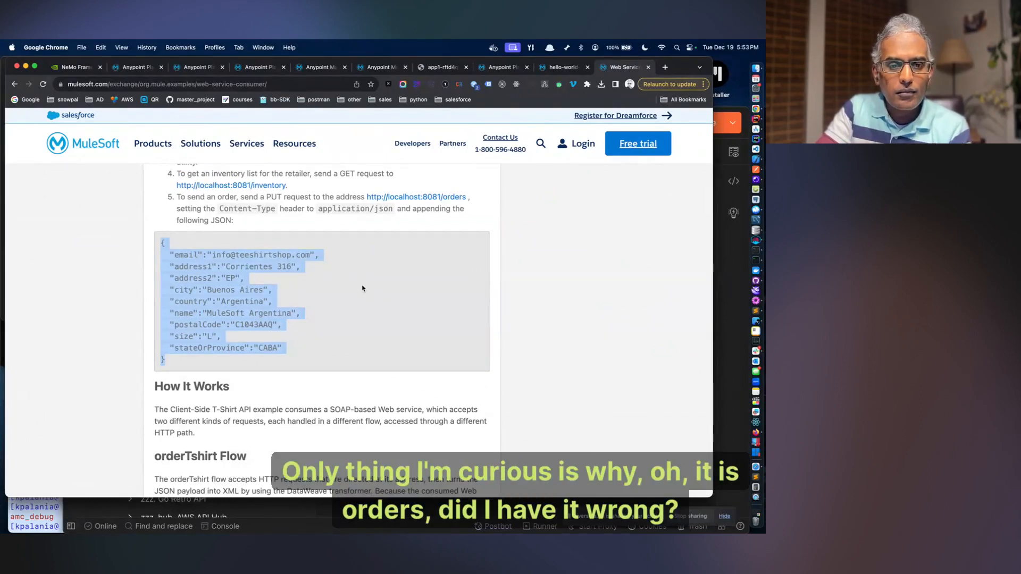
- Switch to Postman, undo the XML replacement to restore the JSON order body, and set the raw format to JSON
key("super+Tab")
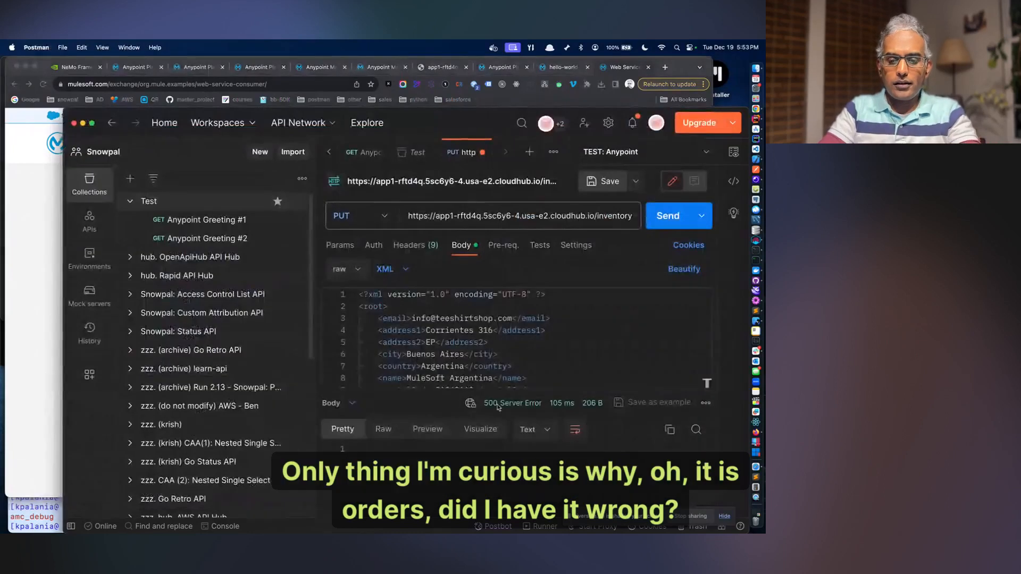
left_click(522, 352)
key("super+z")
left_click(400, 268)
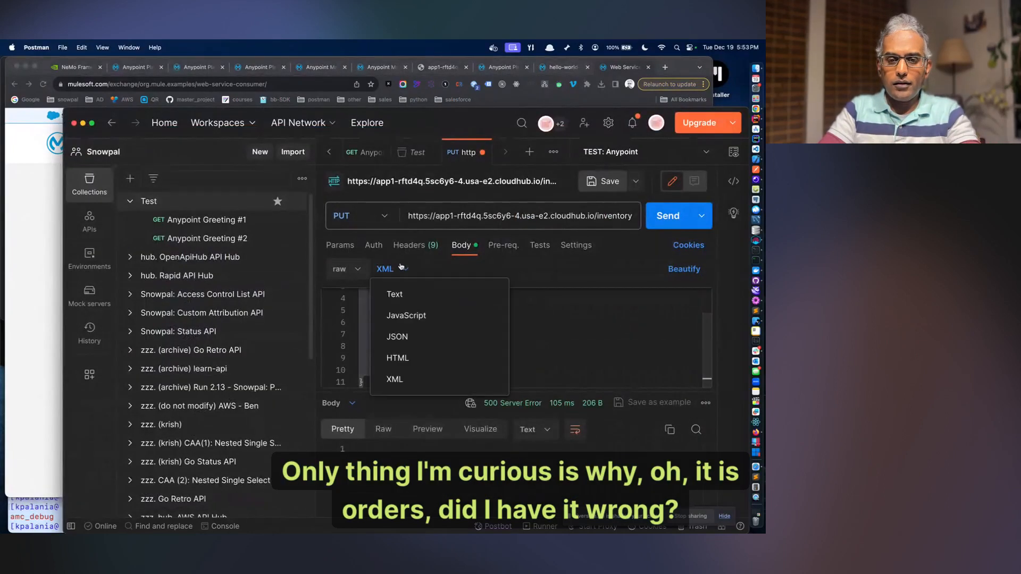
left_click(404, 337)
- Change the PUT request's path from /inventory to /orders, send it and review the JSON body
double_click(614, 215)
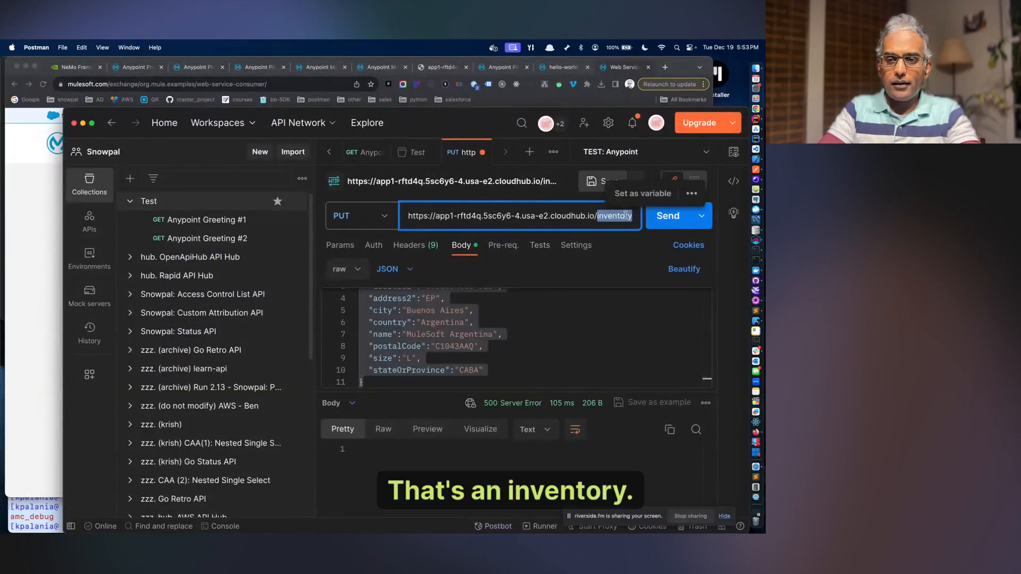
type("orders")
left_click(677, 215)
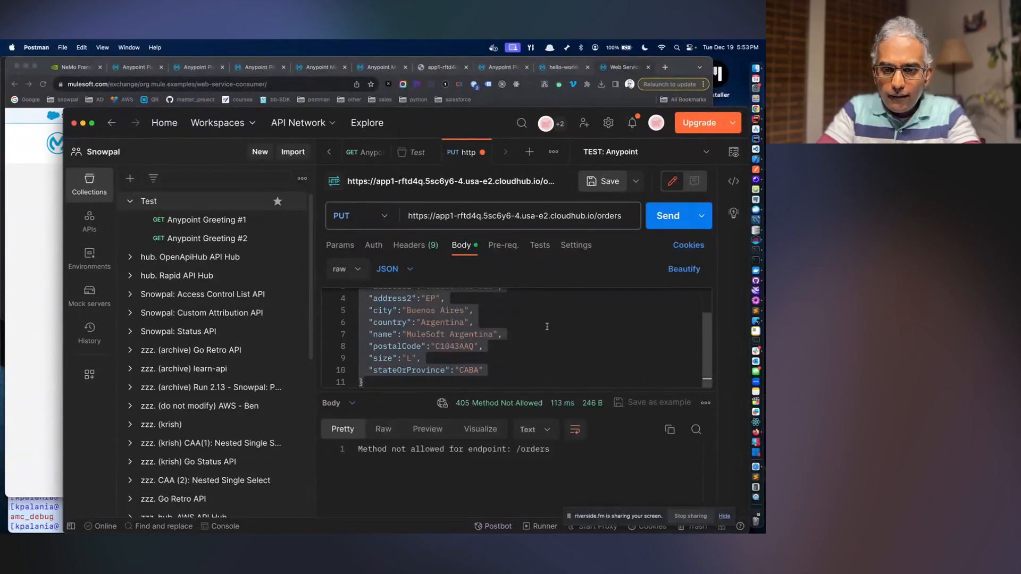
scroll(546, 326, "up", 2)
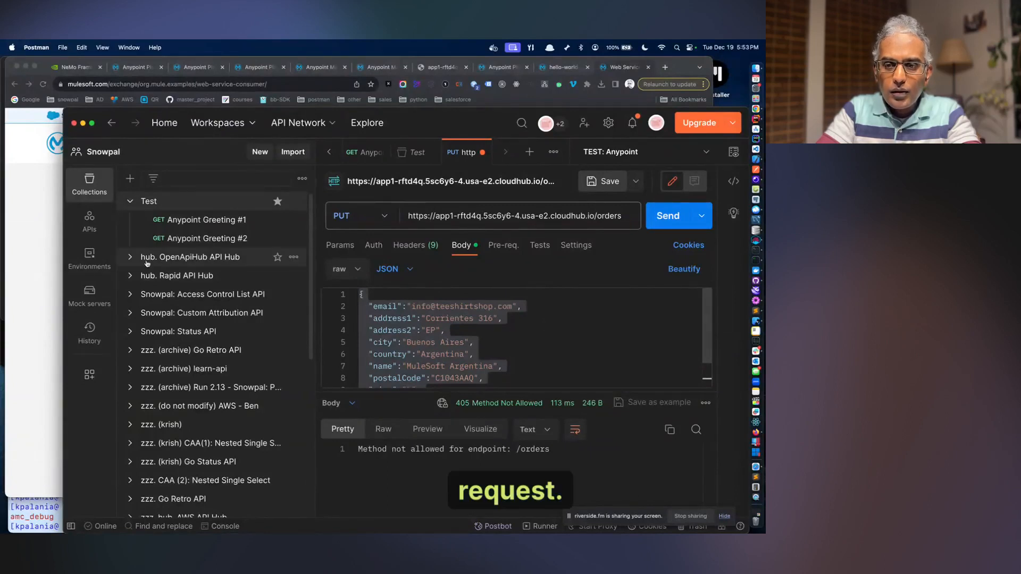
- Compare the PUT request's method, path and JSON body in Postman with the order instructions in the Chrome documentation
left_click(40, 243)
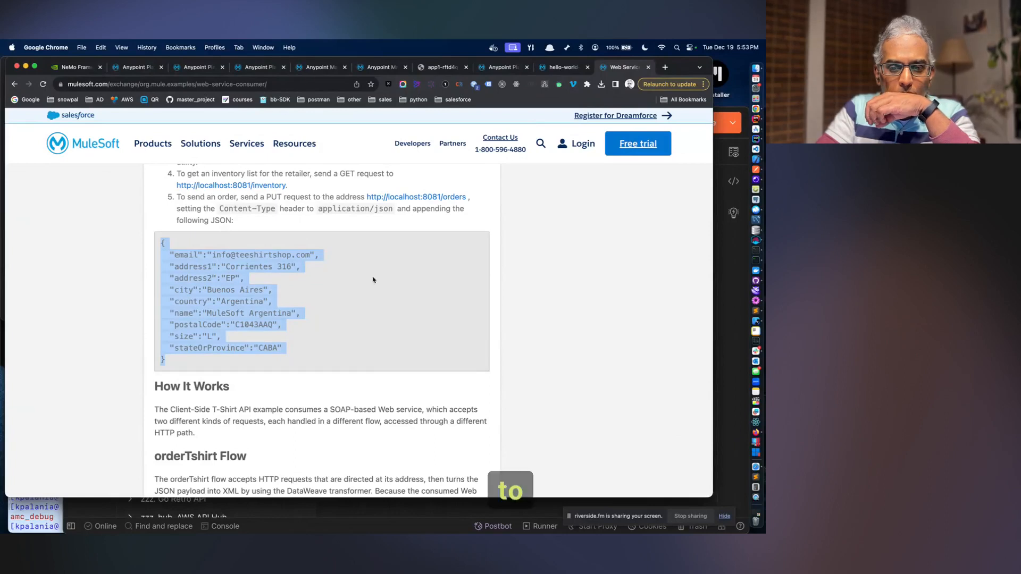
left_click(729, 277)
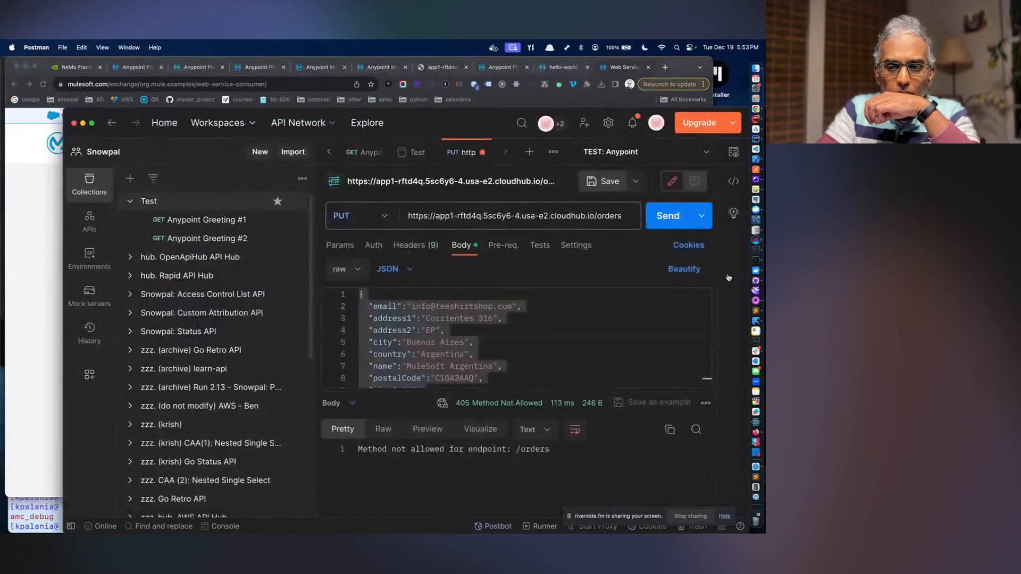
key("super+Tab")
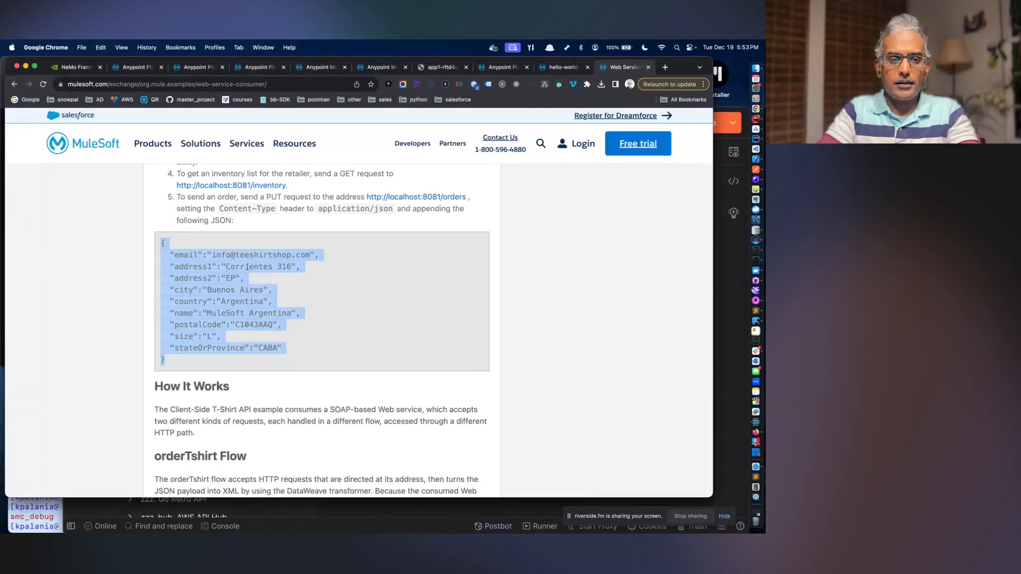
- Check the /orders request in Postman against the documentation in Chrome, reading its GET inventory and PUT order instructions
key("super+Tab")
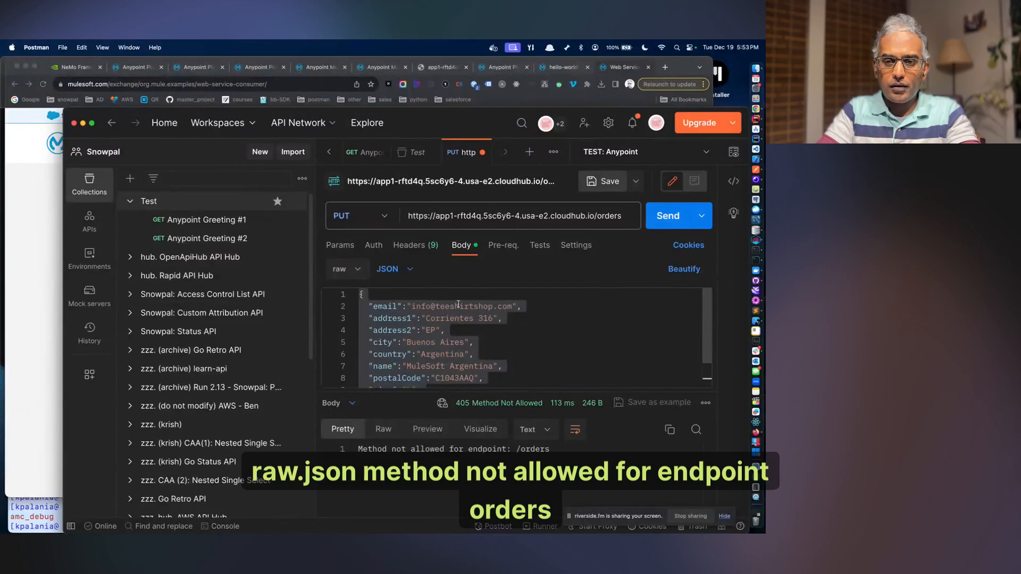
key("super+Tab")
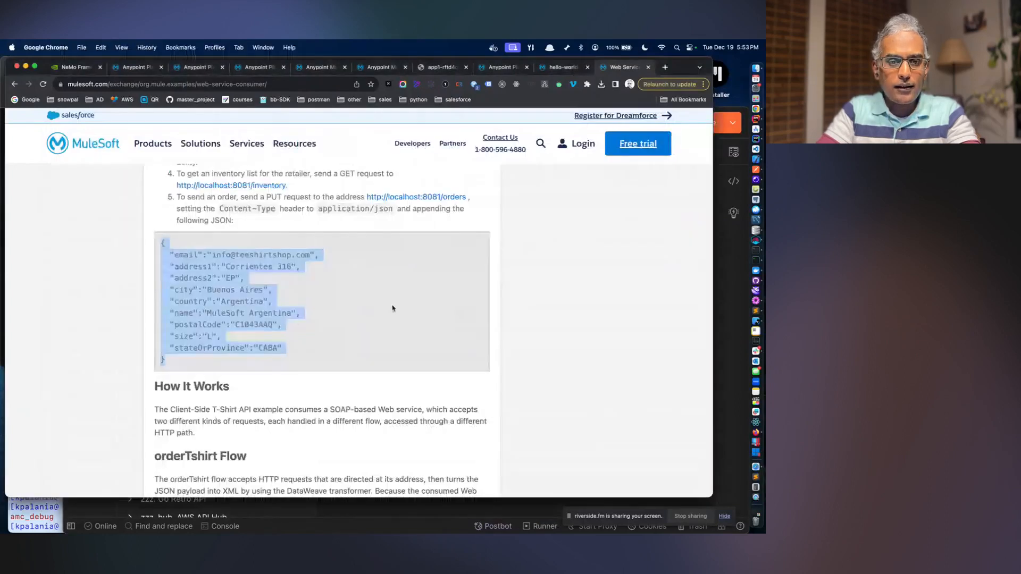
scroll(392, 308, "up", 1)
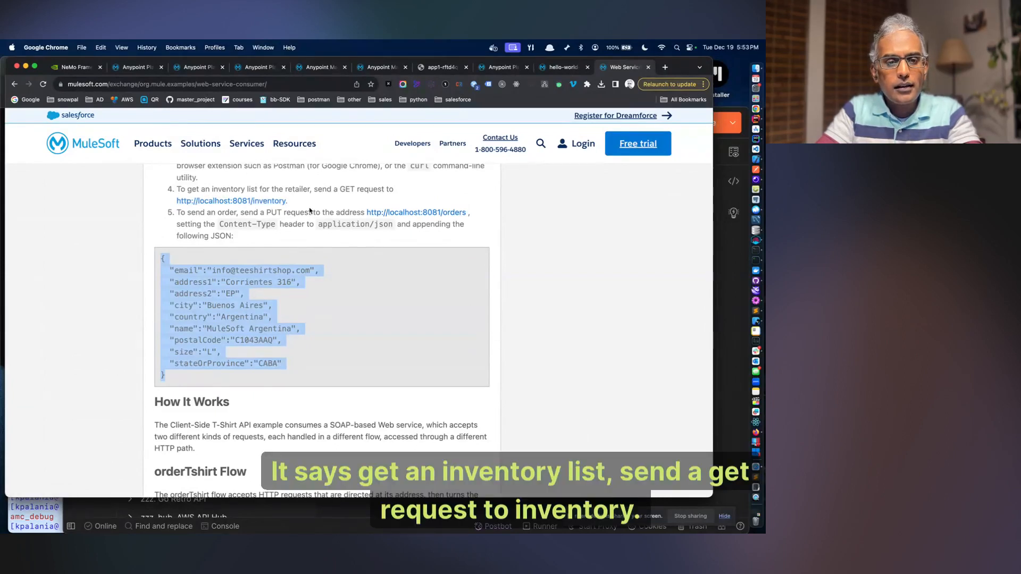
- Switch to Postman, change the request's path from /orders to /inventory and set its method to GET
key("super+Tab")
double_click(610, 215)
type("inv")
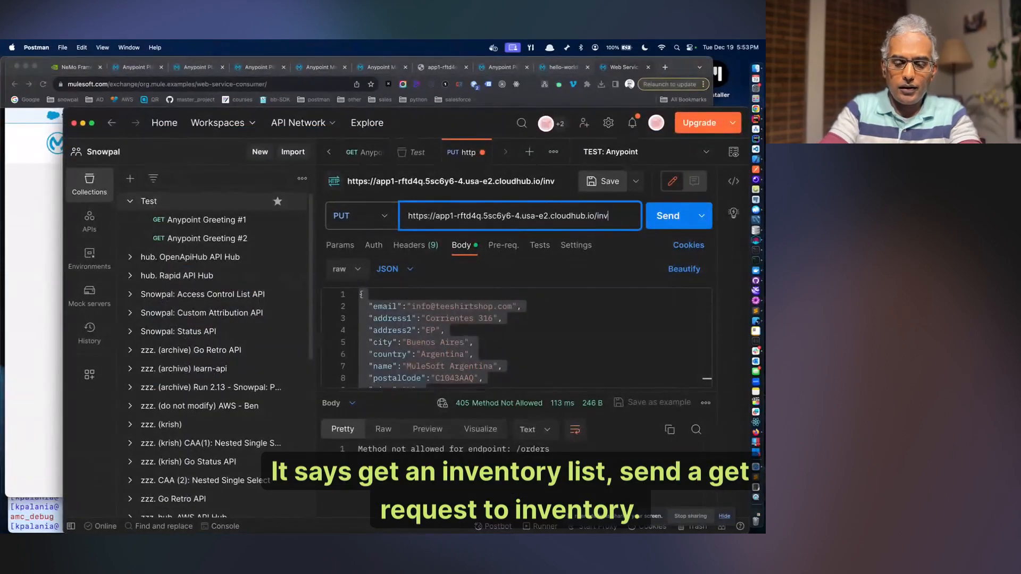
type("e")
type("entory")
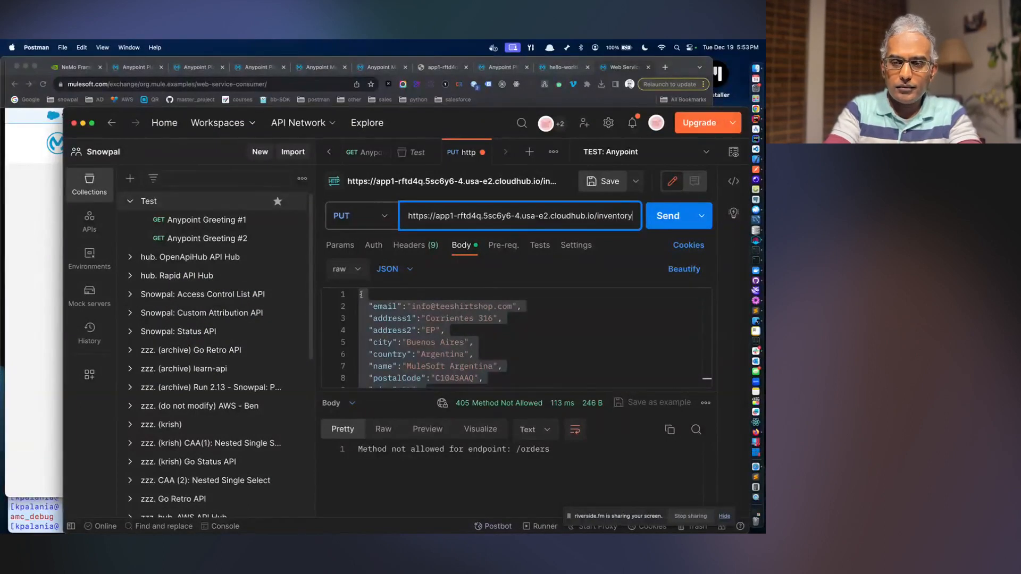
left_click(358, 215)
left_click(343, 246)
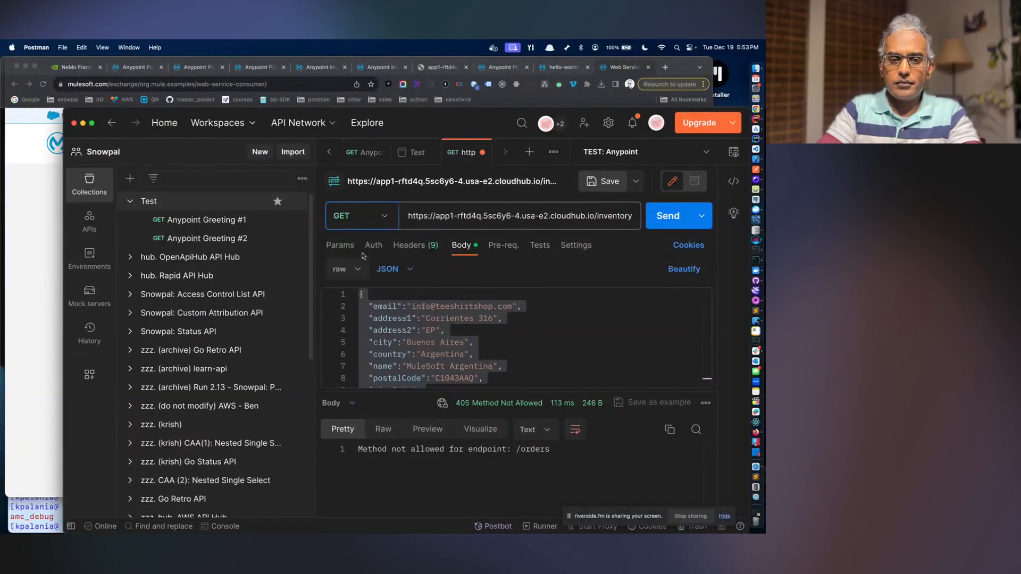
- Set the GET inventory request's body type to none and send the request
left_click(386, 269)
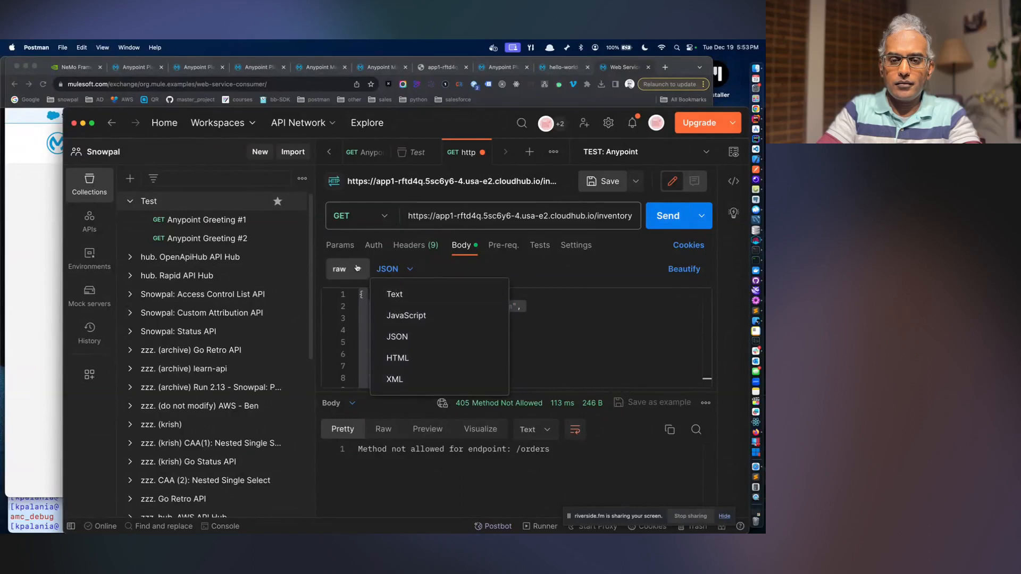
left_click(356, 269)
left_click(359, 301)
left_click(667, 216)
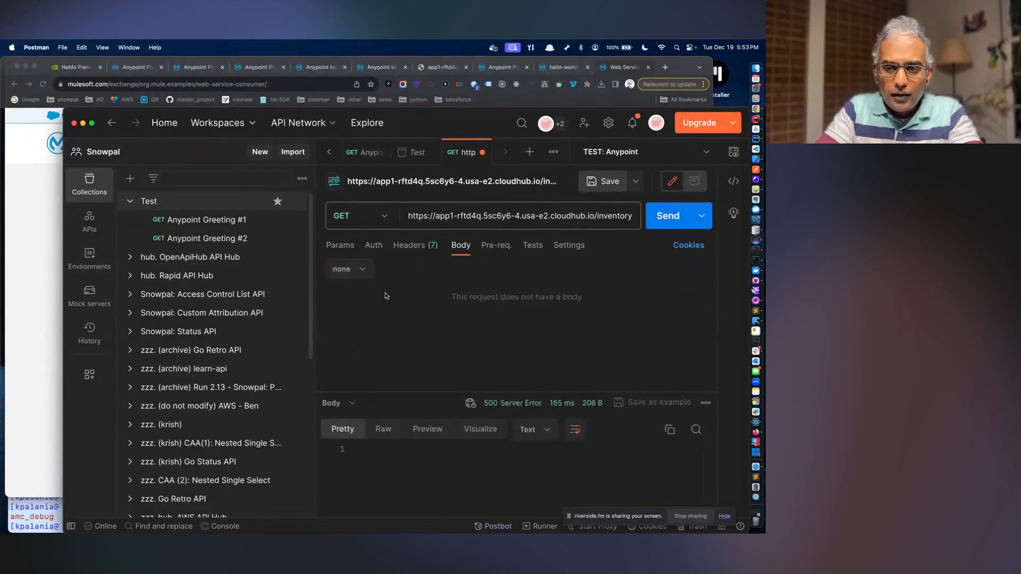
- Switch to Chrome, review the example's setup and run instructions, and open app1's settings page in Runtime Manager
left_click(15, 241)
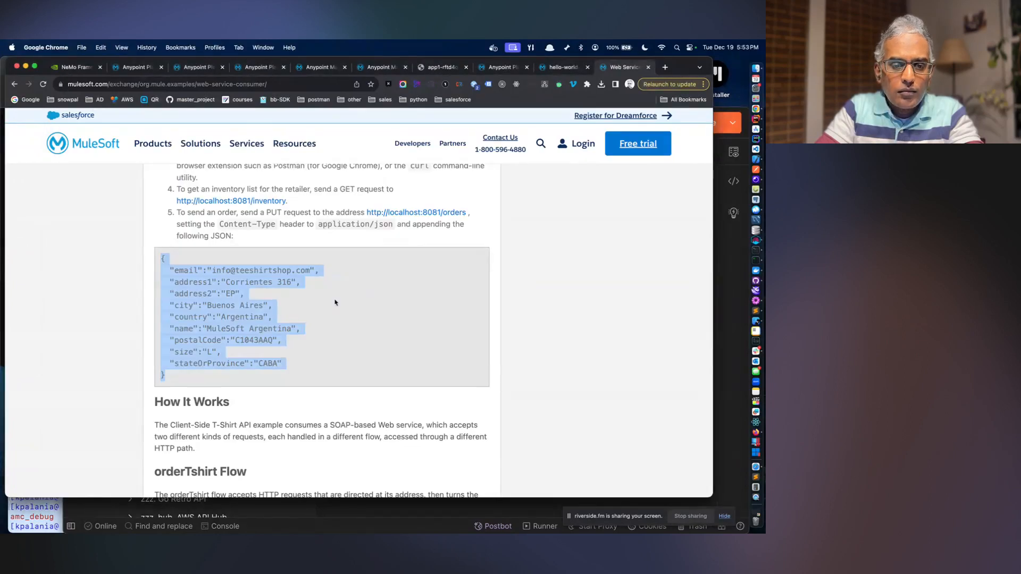
scroll(335, 302, "up", 3)
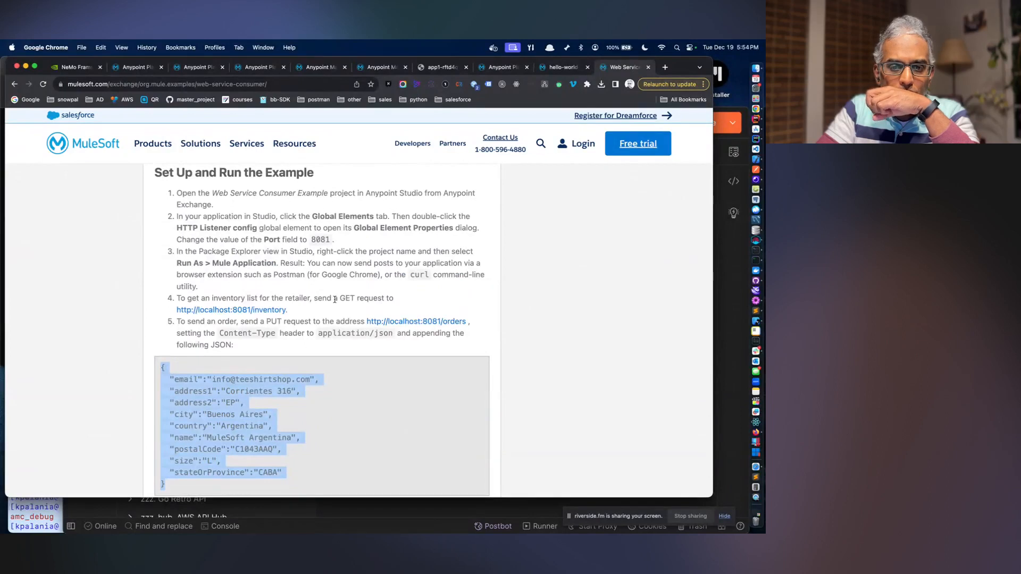
scroll(335, 299, "up", 1)
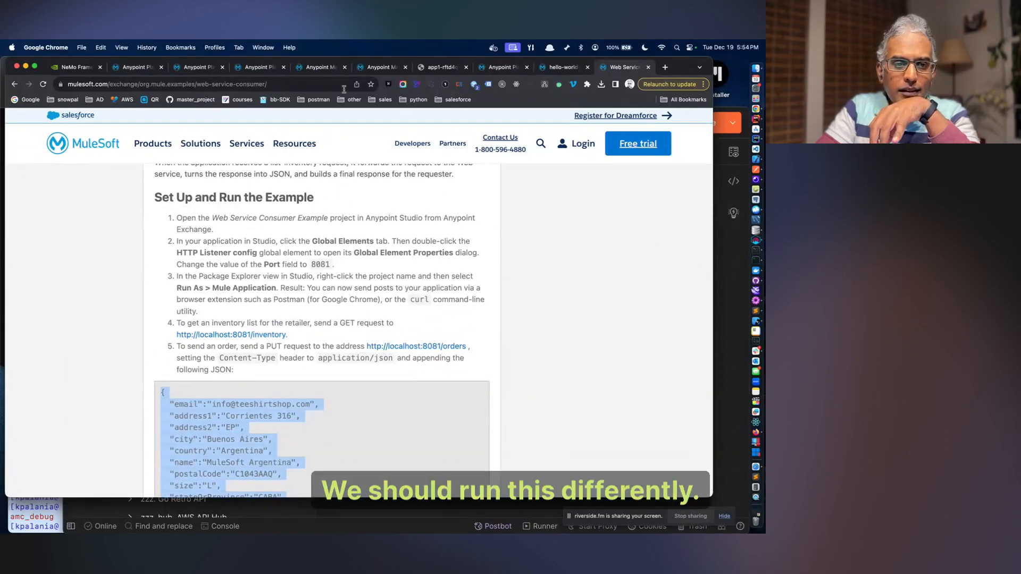
left_click(387, 71)
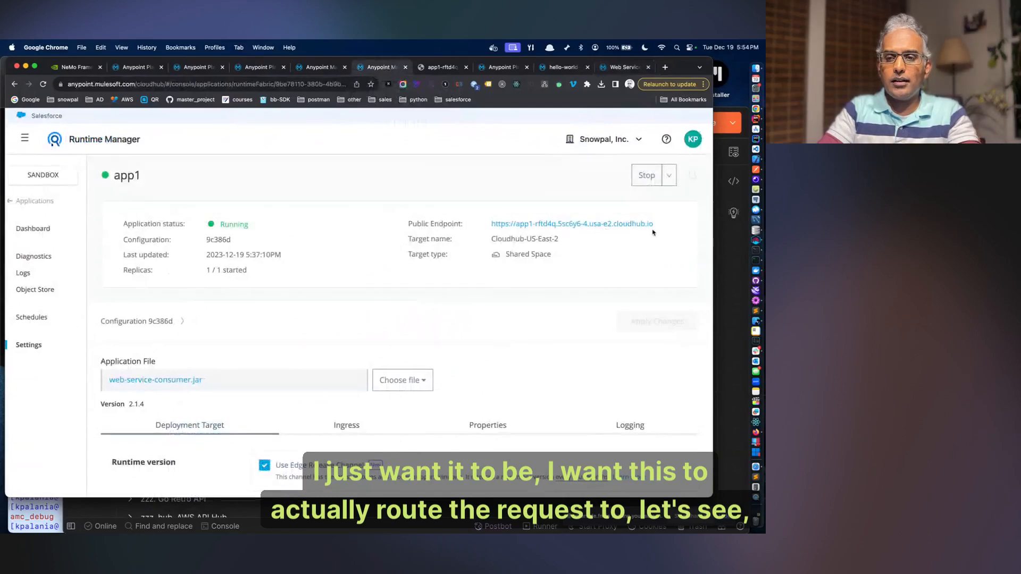
- Switch to Postman, misspell the GET request's path as /invendtory and send it to test an unknown endpoint
left_click(734, 287)
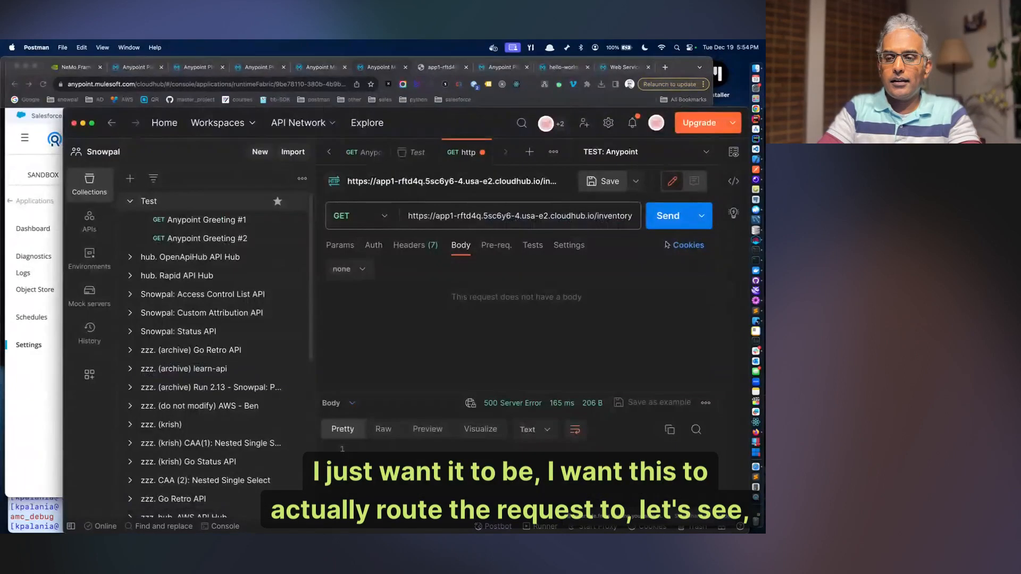
left_click(611, 215)
type("d")
left_click(671, 219)
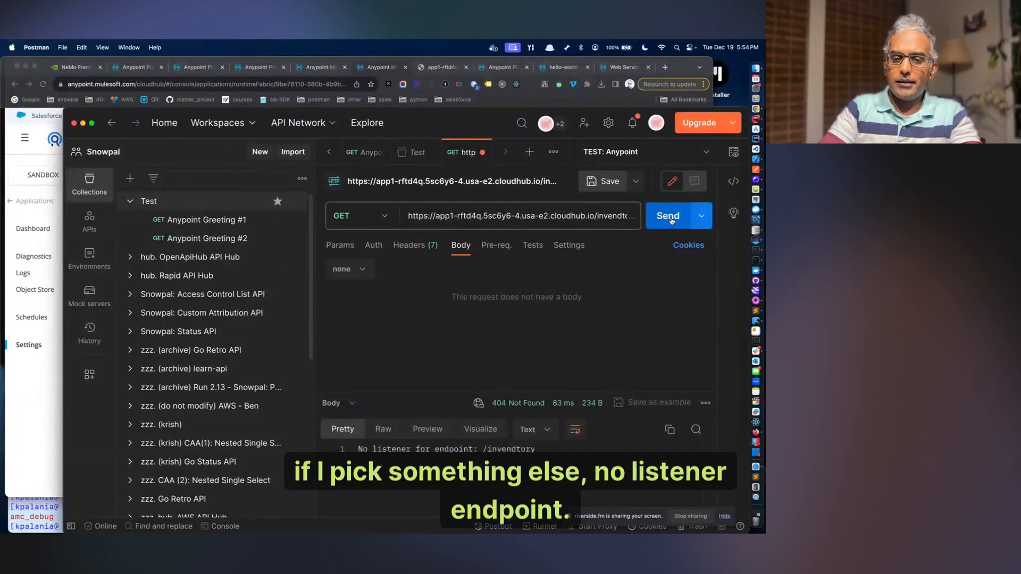
- Correct the GET request's path to /inventory and send the request twice
left_click(623, 215)
key("BackSpace")
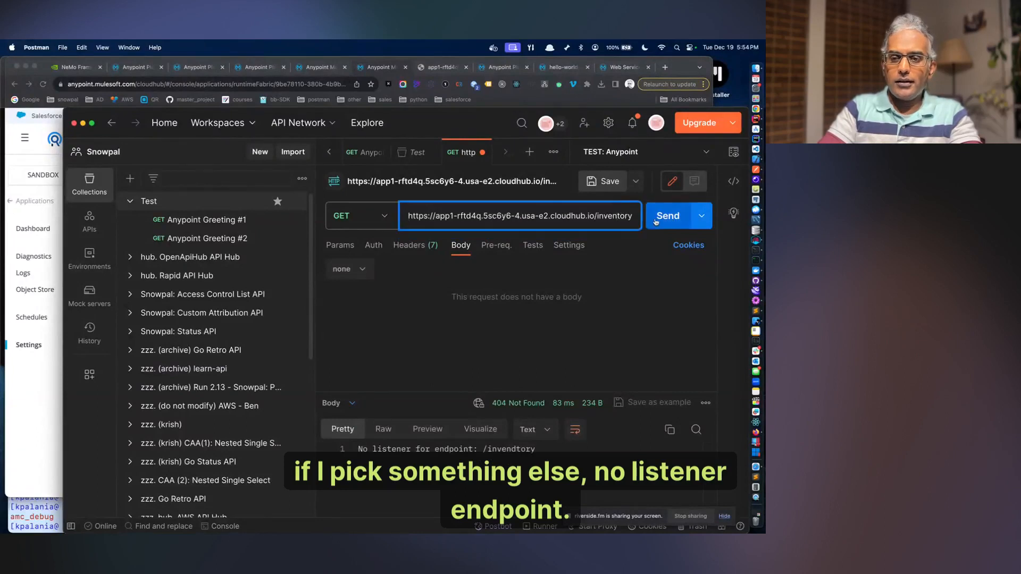
left_click(656, 222)
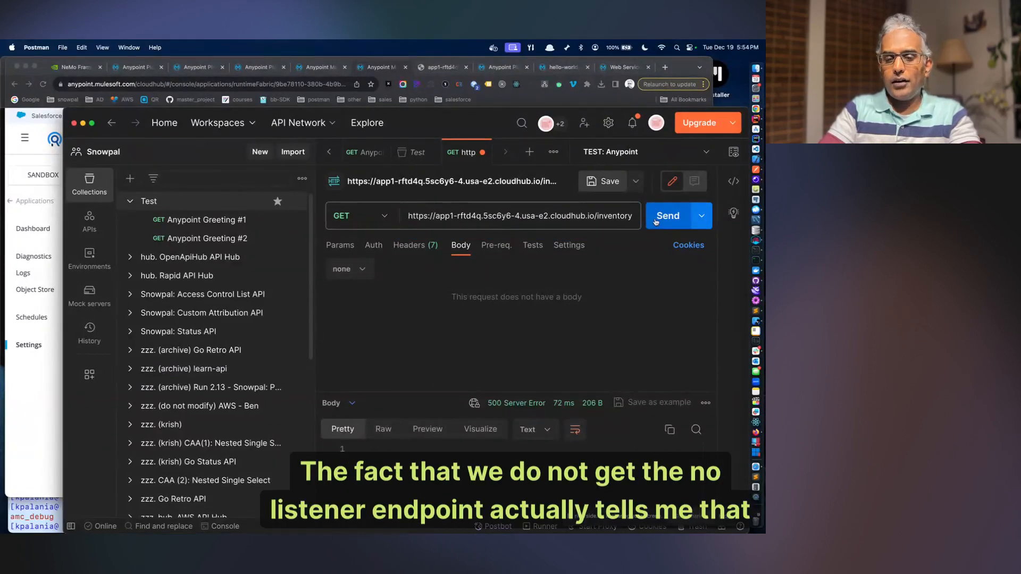
left_click(655, 222)
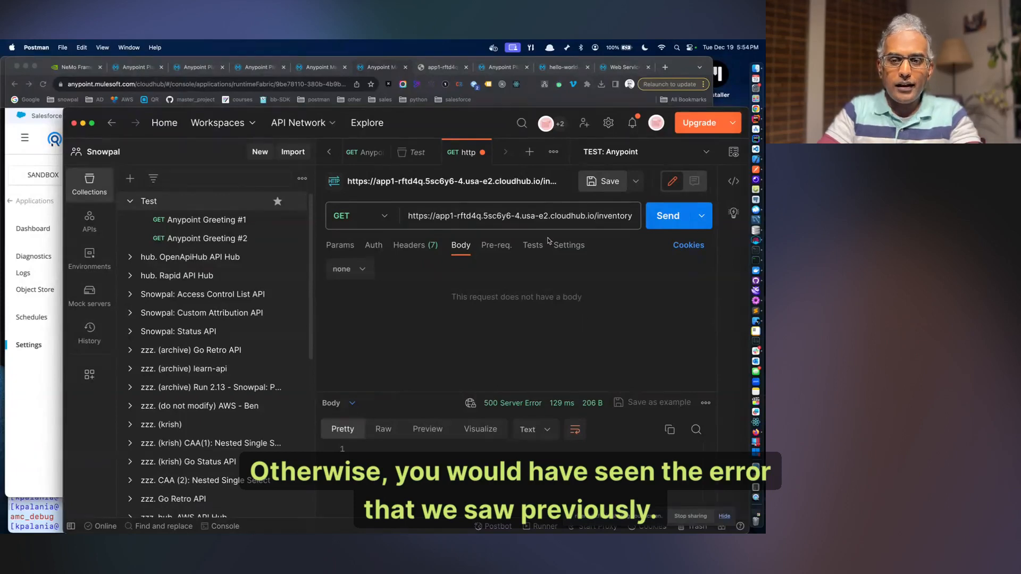
- Switch to Chrome, stop app1 in Runtime Manager, and resend the GET inventory request several times from Postman
left_click(38, 384)
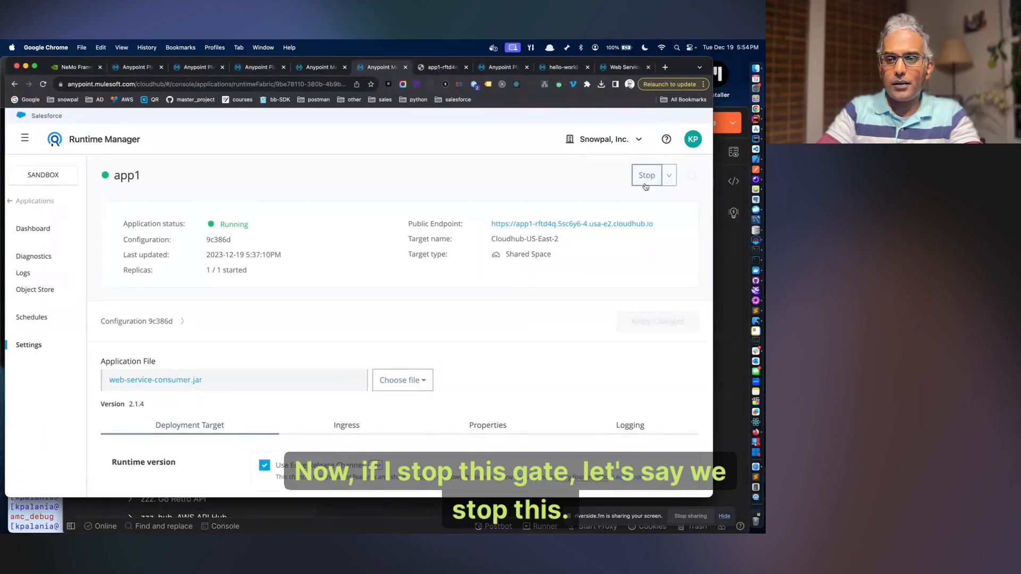
left_click(721, 290)
left_click(671, 216)
left_click(667, 217)
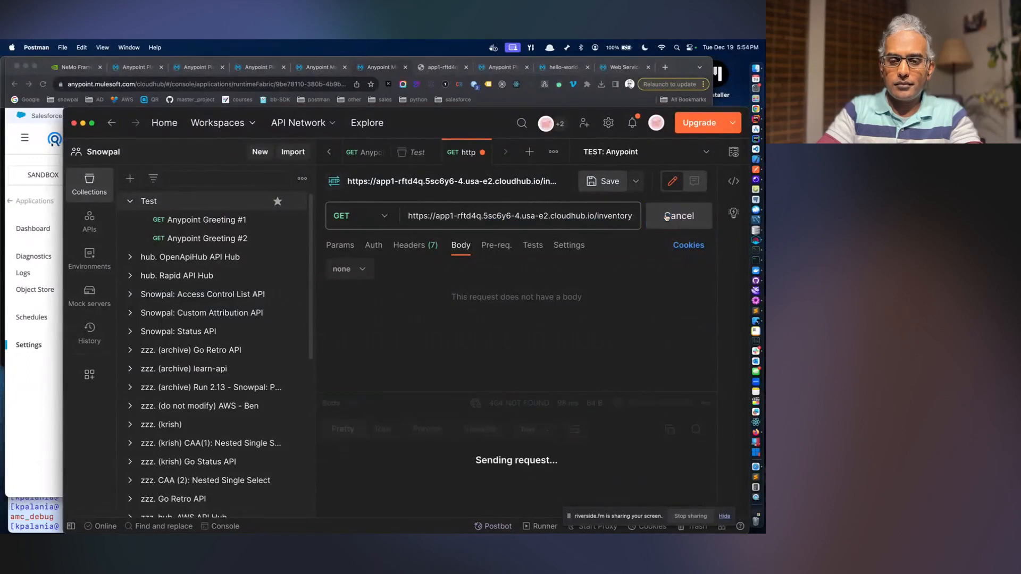
left_click(667, 217)
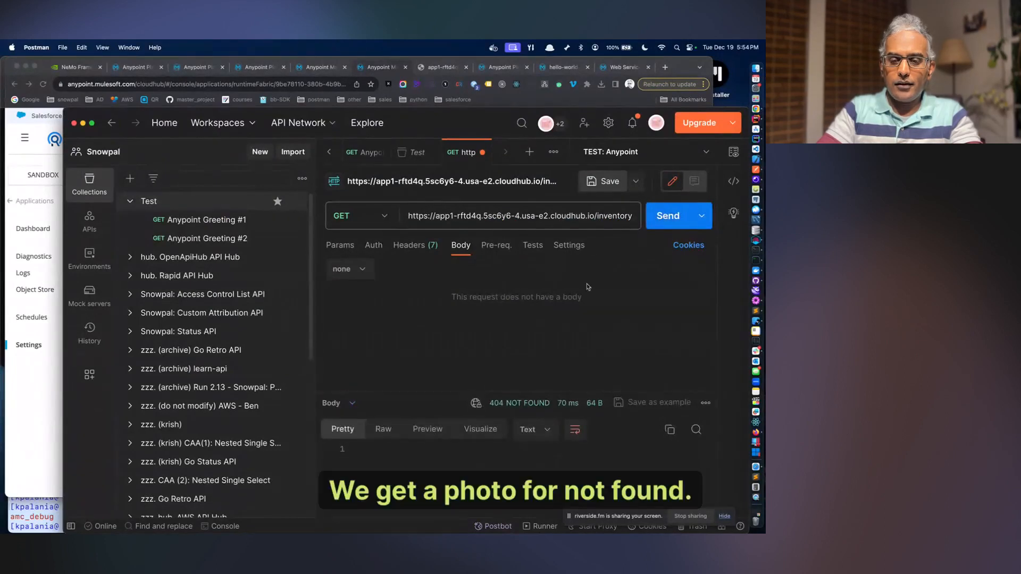
- Switch to Chrome, start app1 in Runtime Manager, and resend the GET inventory request from Postman
key("super+Tab")
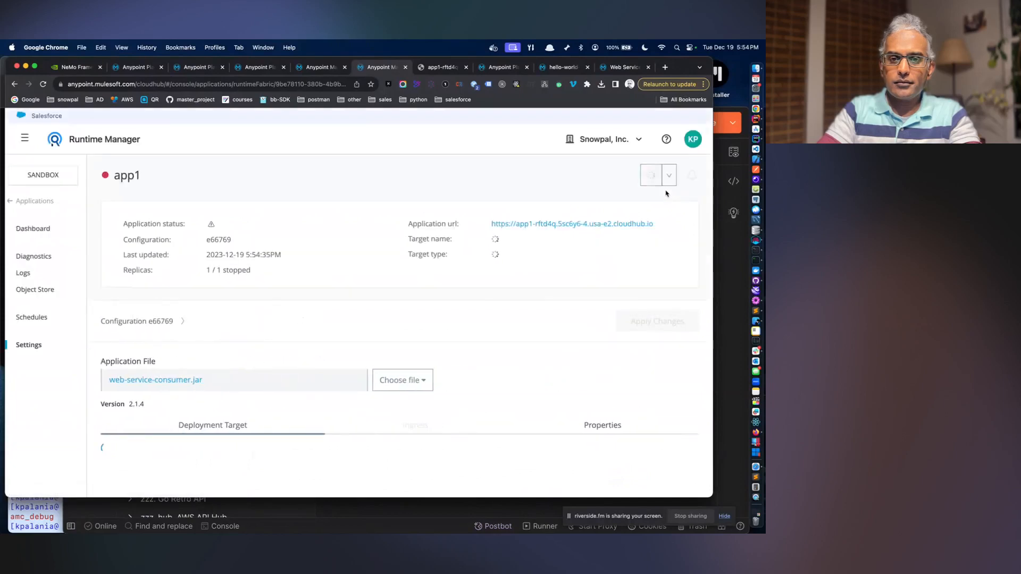
left_click(668, 182)
left_click(654, 182)
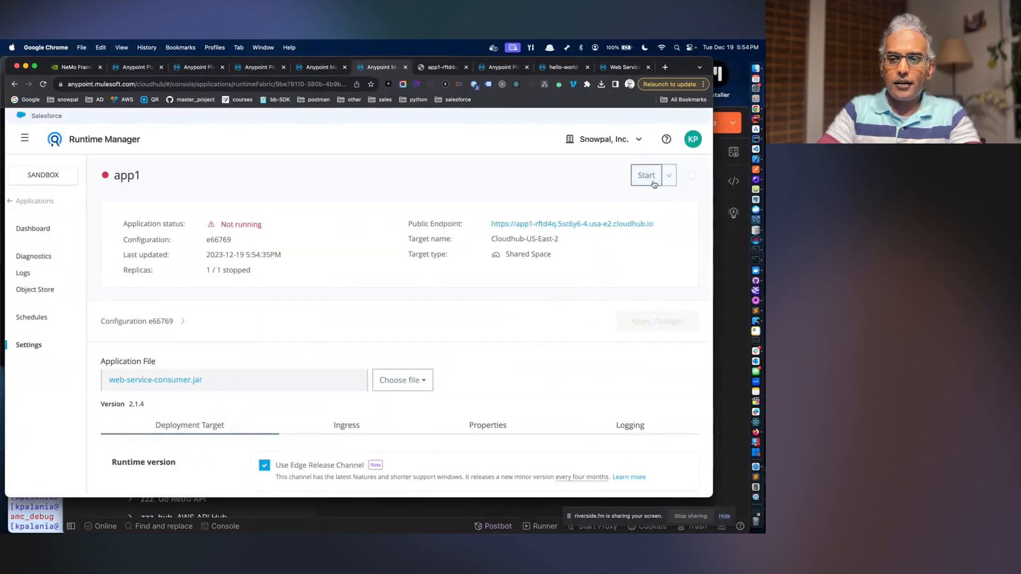
key("super+Tab")
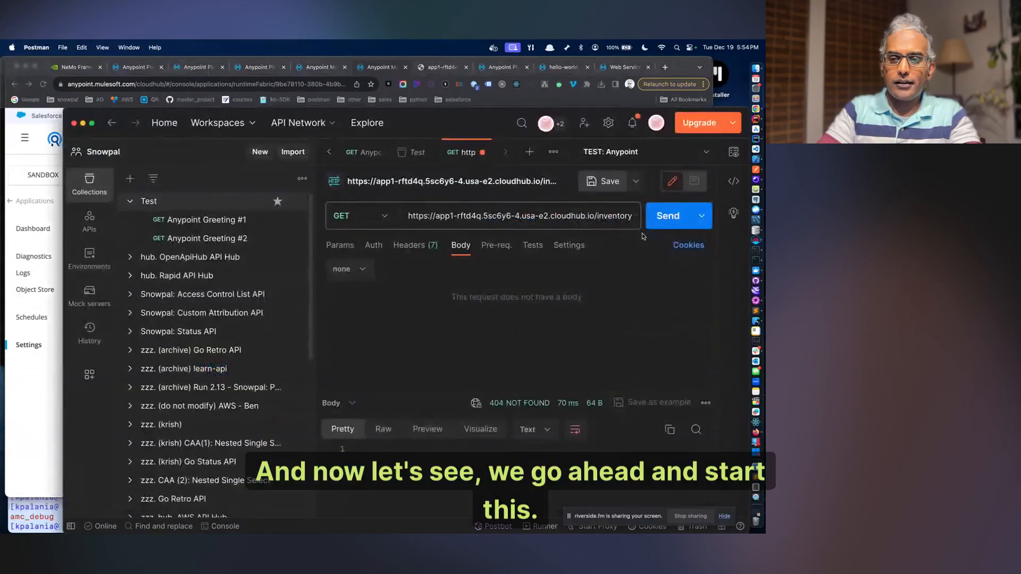
left_click(659, 213)
left_click(661, 215)
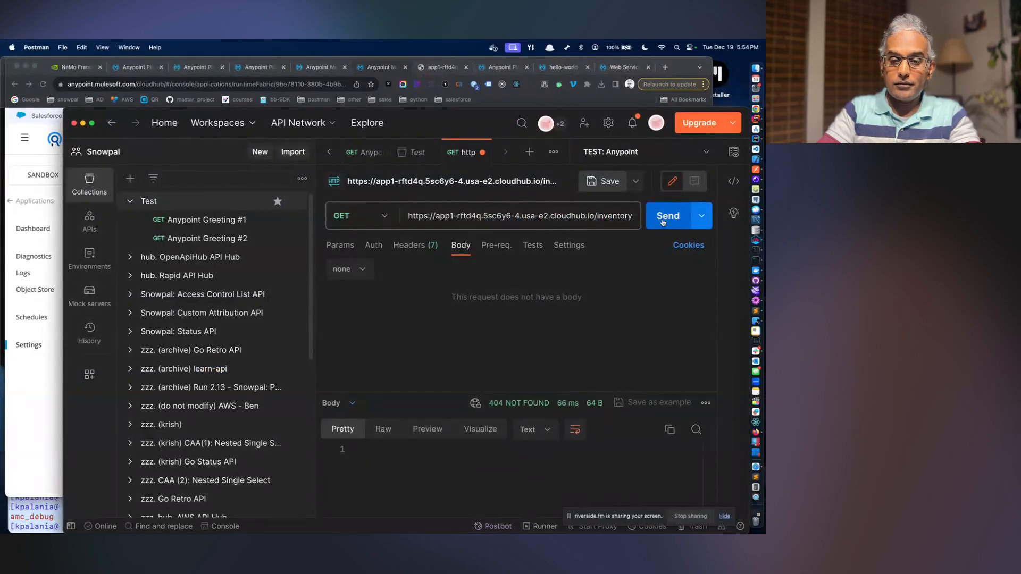
- Return to Chrome, trigger app1's start again, and repeatedly send the GET inventory request from Postman
key("super+Tab")
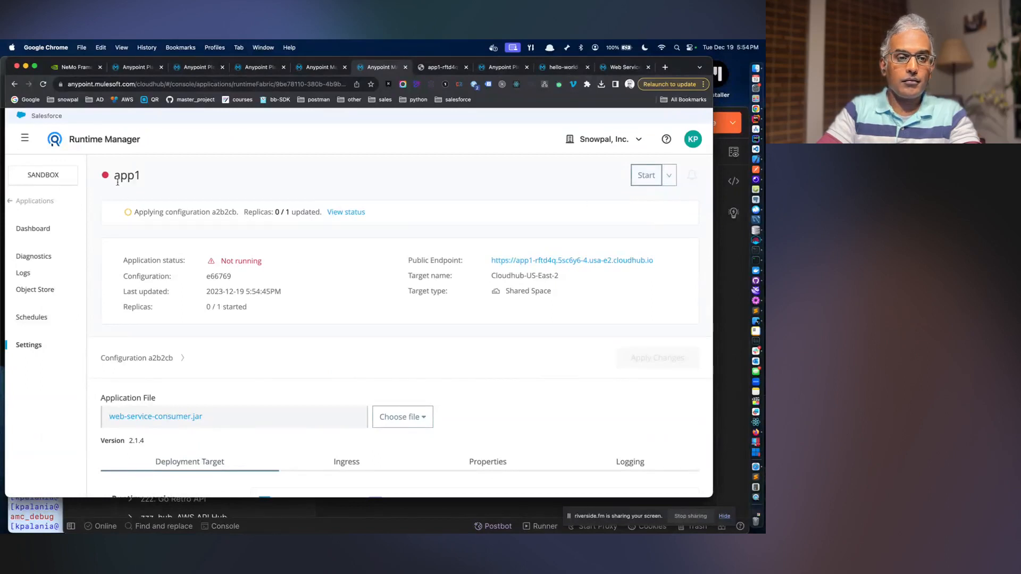
left_click(668, 182)
left_click(657, 181)
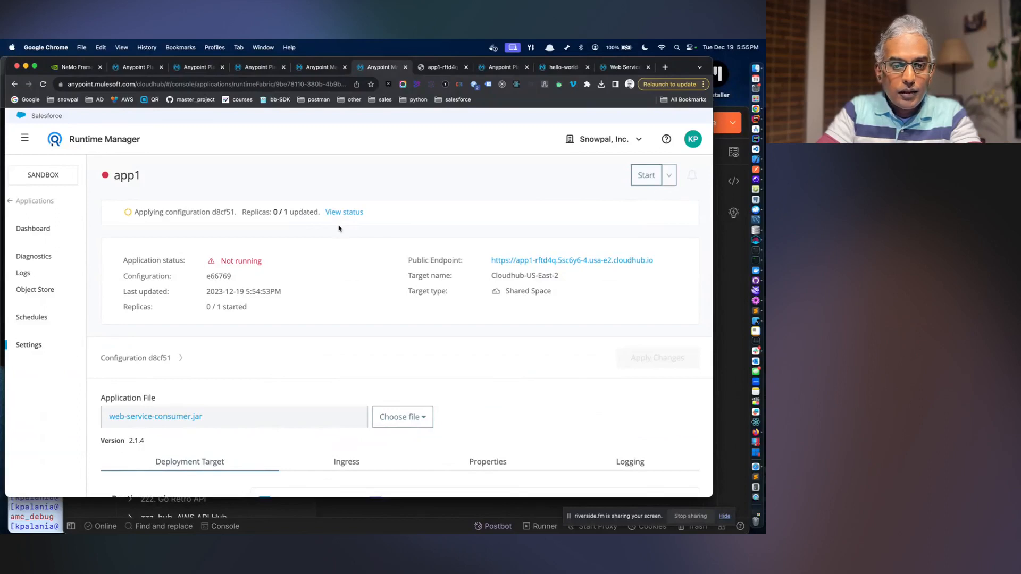
key("super+Tab")
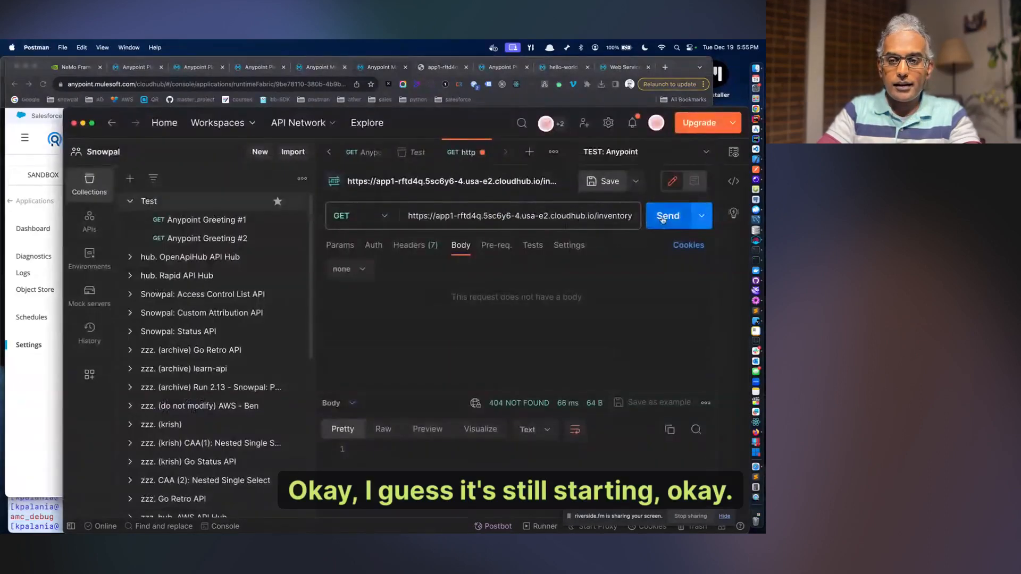
left_click(663, 218)
left_click(663, 217)
left_click(663, 217)
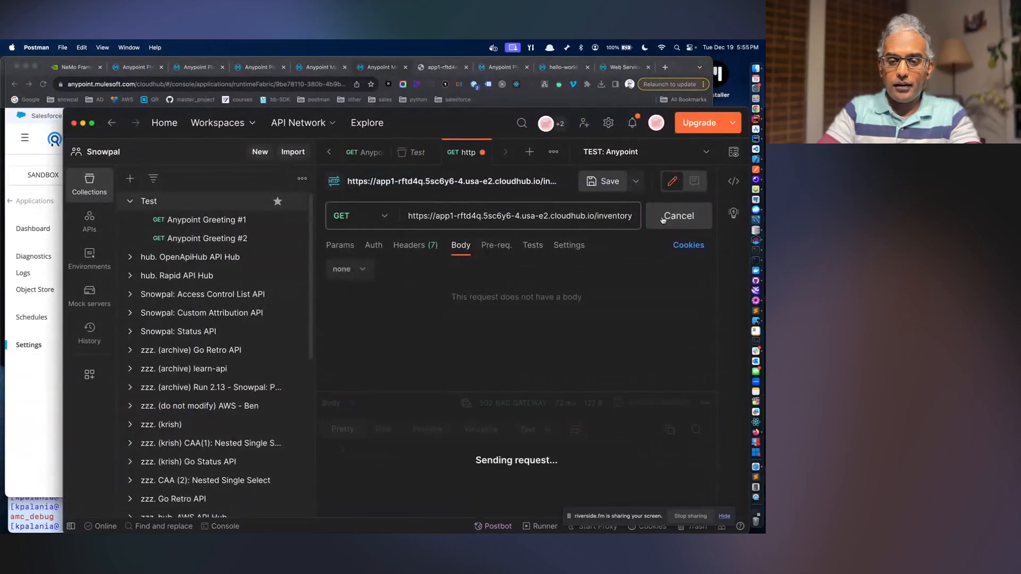
left_click(663, 217)
- Alternate between checking app1's status in Chrome's Runtime Manager and resending the GET inventory request in Postman
key("super+Tab")
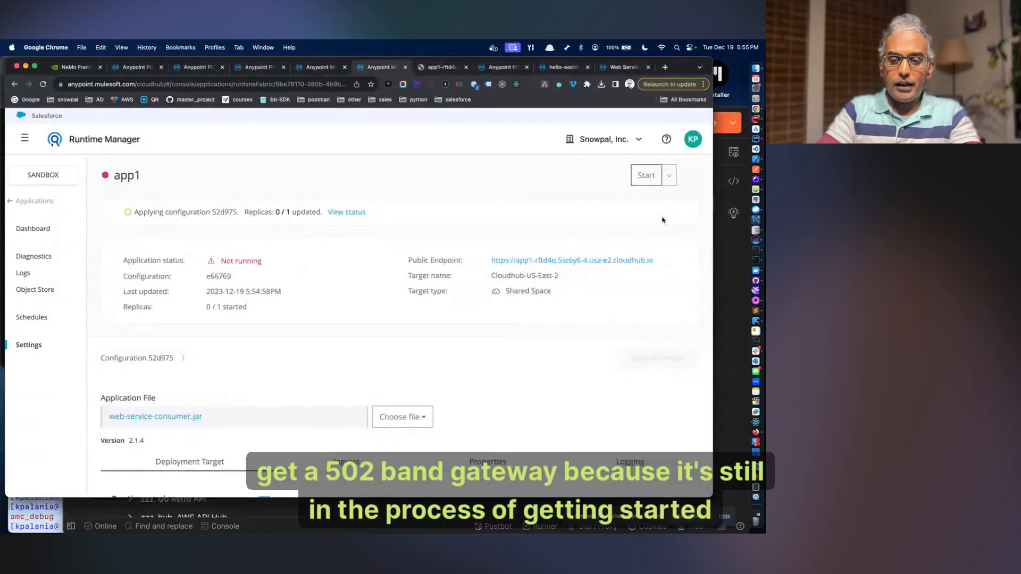
key("super+Tab")
left_click(663, 218)
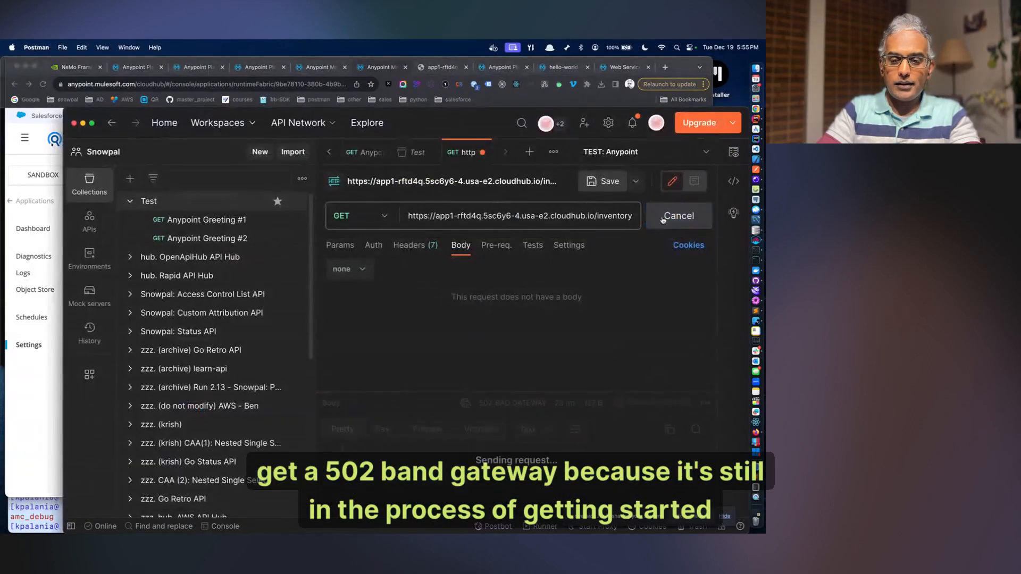
left_click(663, 218)
left_click(663, 218)
left_click(663, 218)
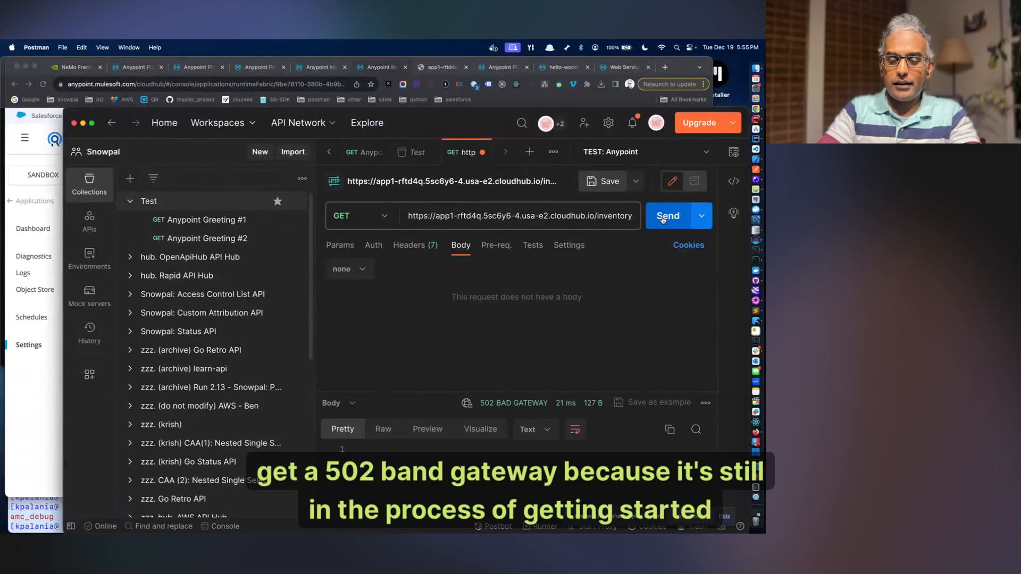
left_click(663, 218)
left_click(663, 218)
key("super+Tab")
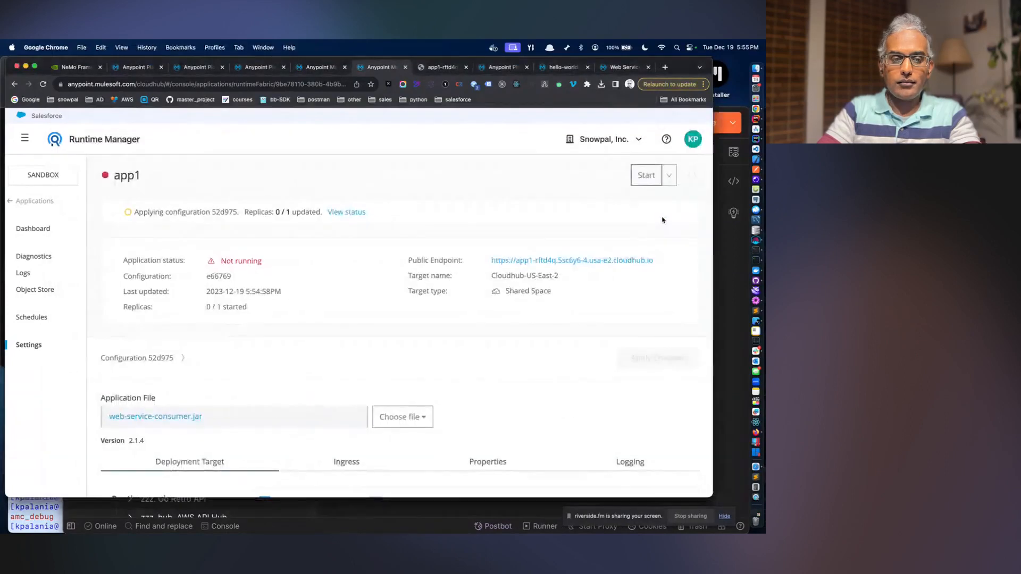
key("super+Tab")
left_click(663, 218)
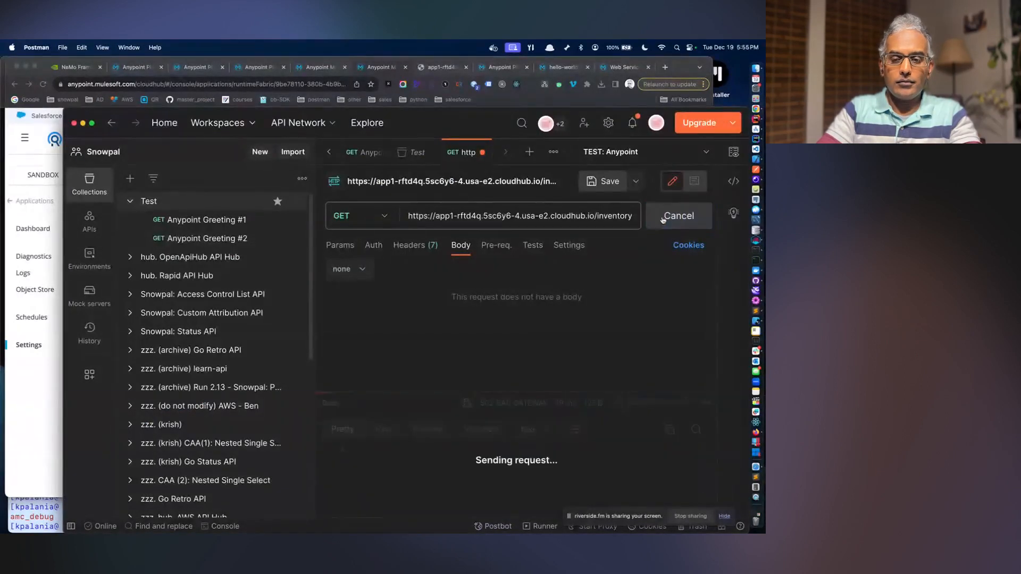
key("super+Tab")
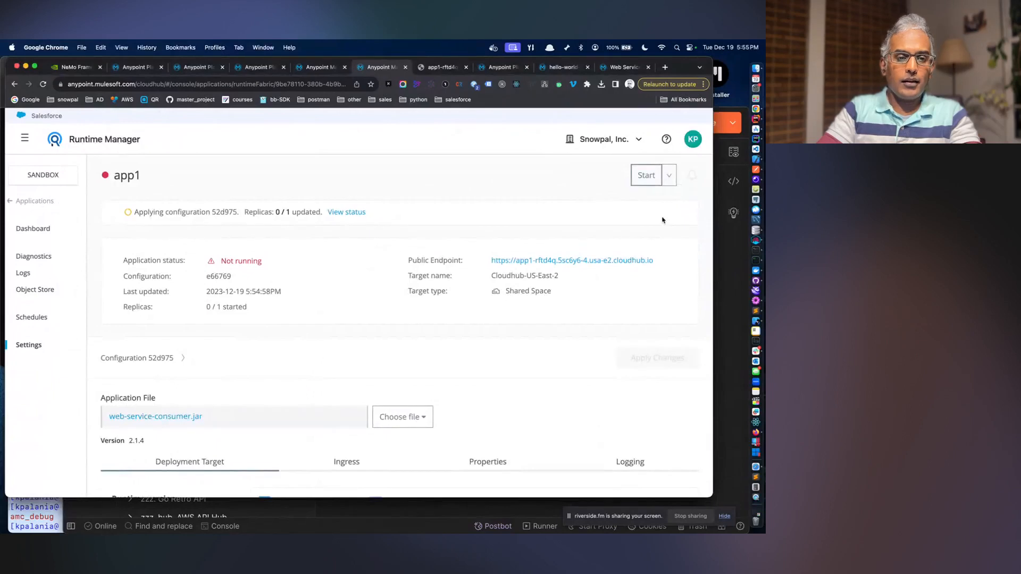
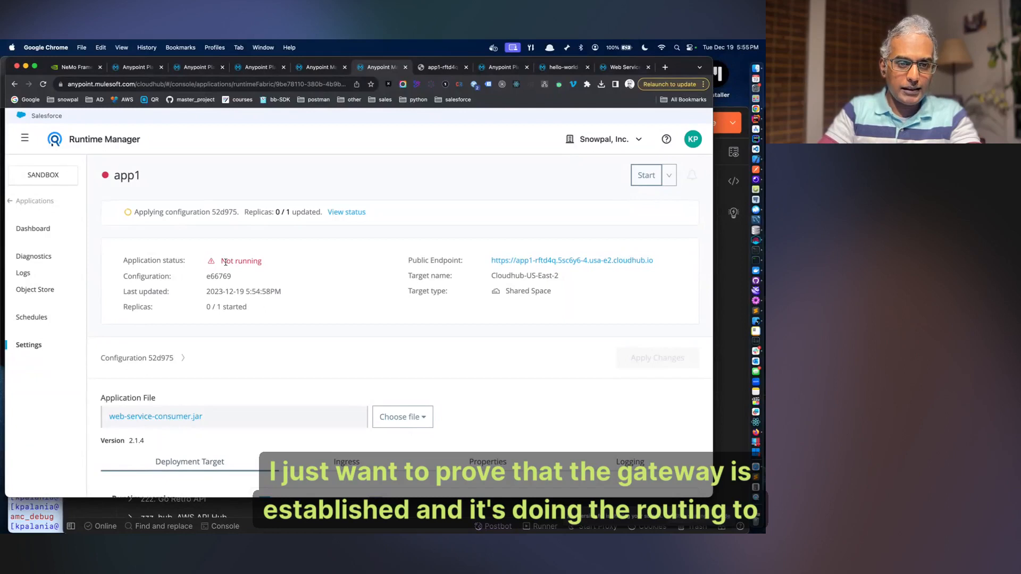
- Review app1's deployment settings in Runtime Manager, switch to Postman, and resend the GET inventory request
scroll(225, 263, "down", 7)
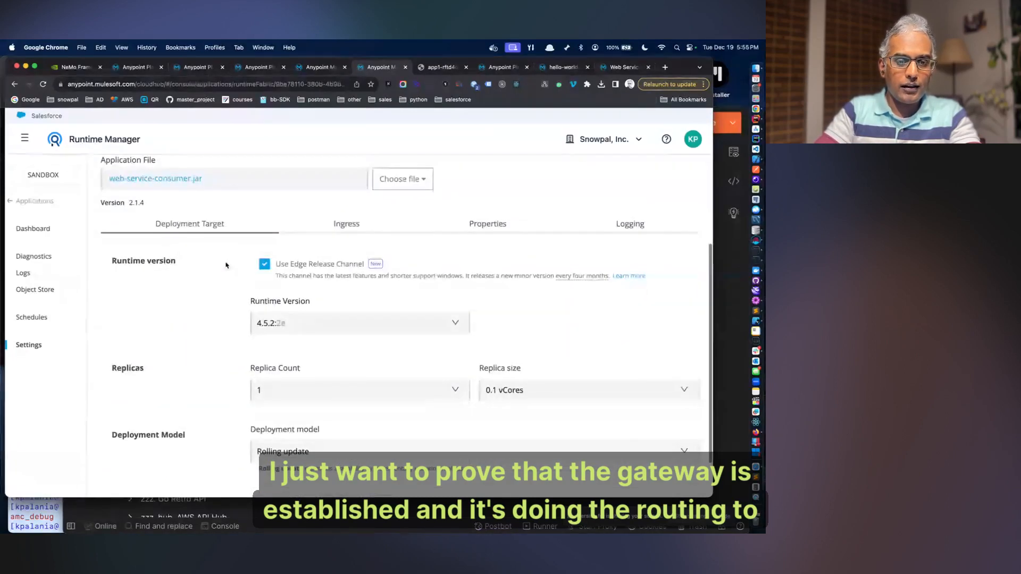
scroll(225, 265, "up", 8)
key("super+Tab")
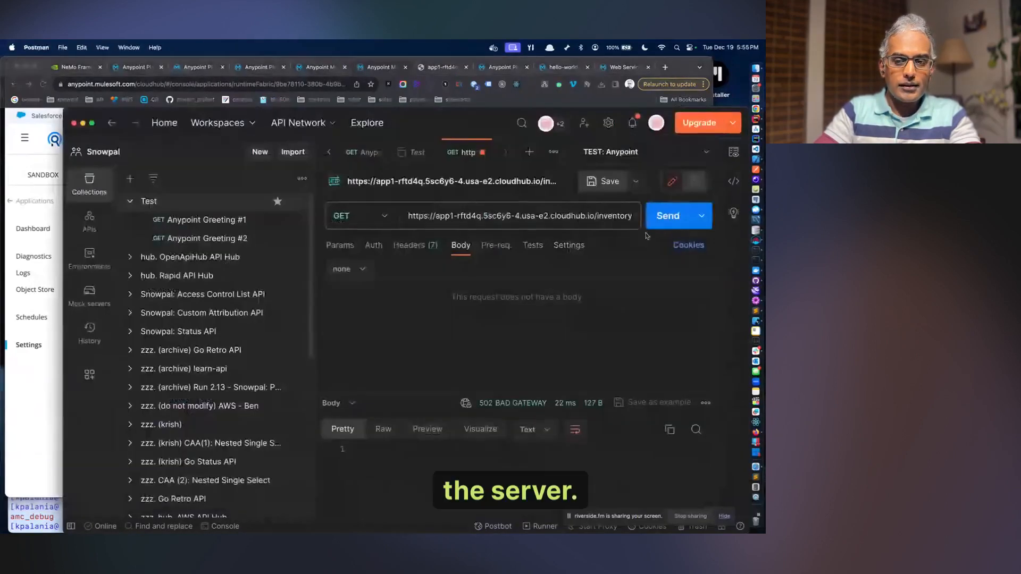
left_click(665, 216)
- Return to Chrome, reopen app1 from the applications list, and inspect the replica status of its configurations
key("super+Tab")
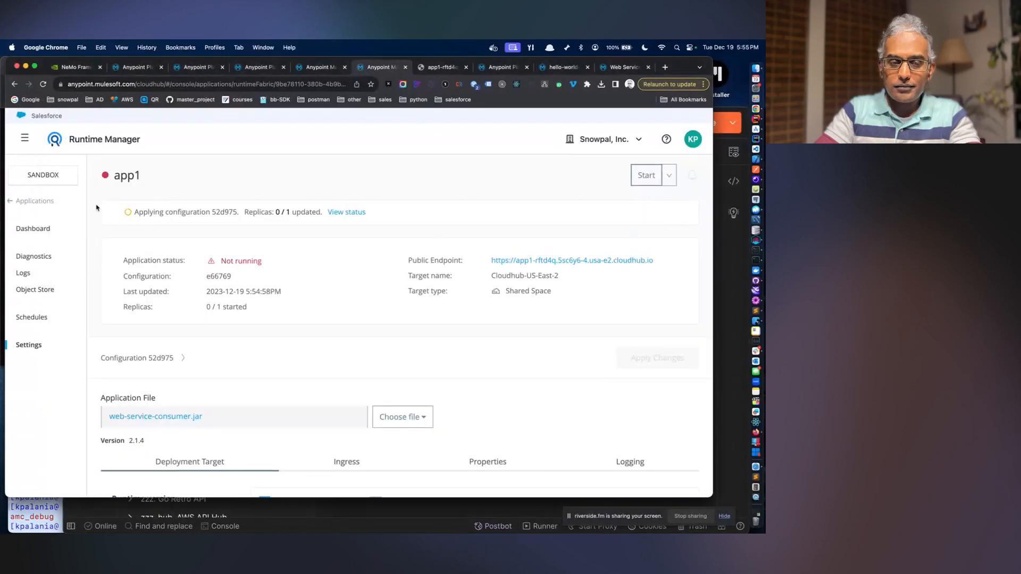
left_click(24, 202)
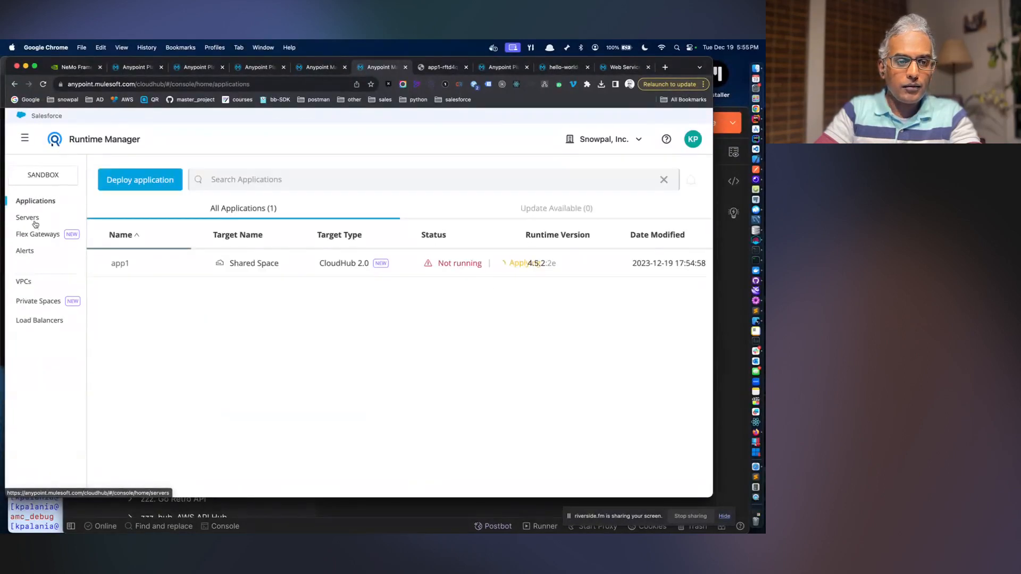
left_click(34, 221)
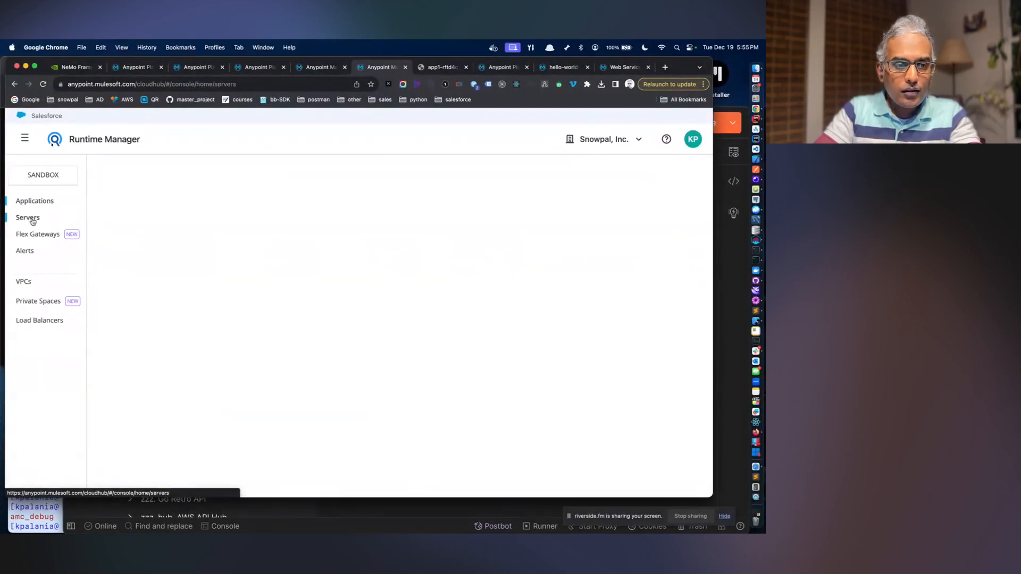
left_click(33, 203)
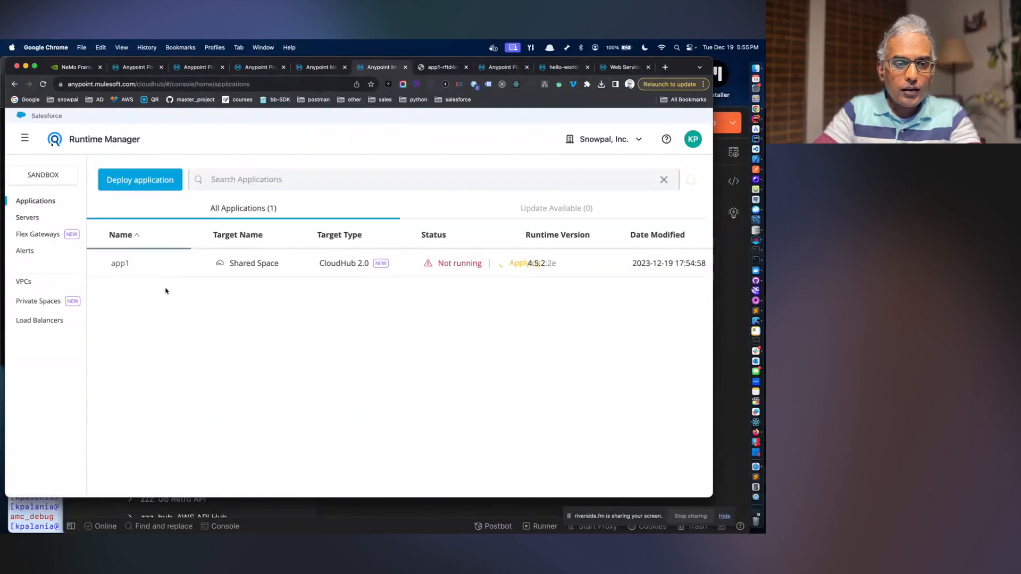
left_click(117, 266)
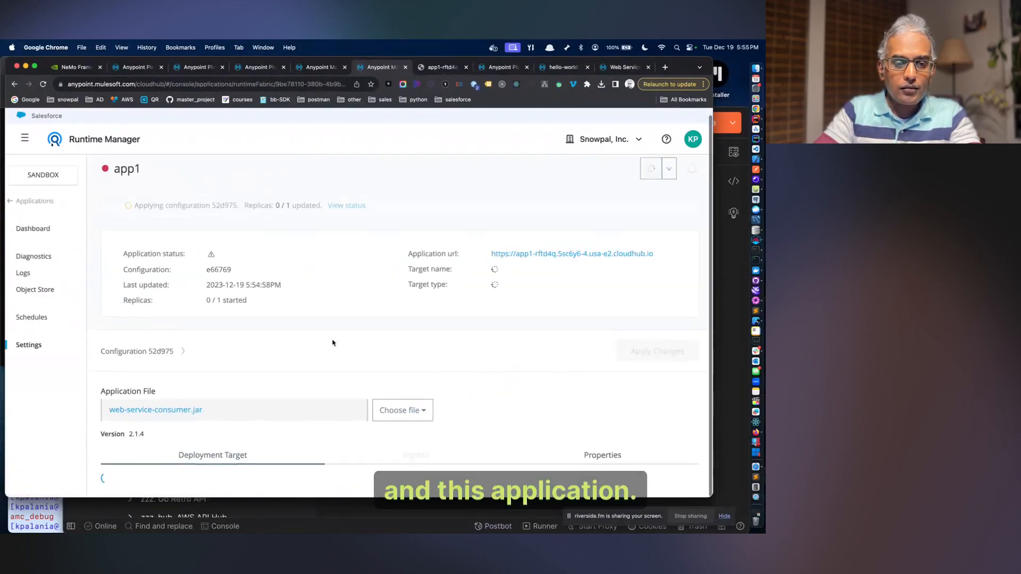
scroll(333, 343, "down", 10)
scroll(334, 343, "up", 10)
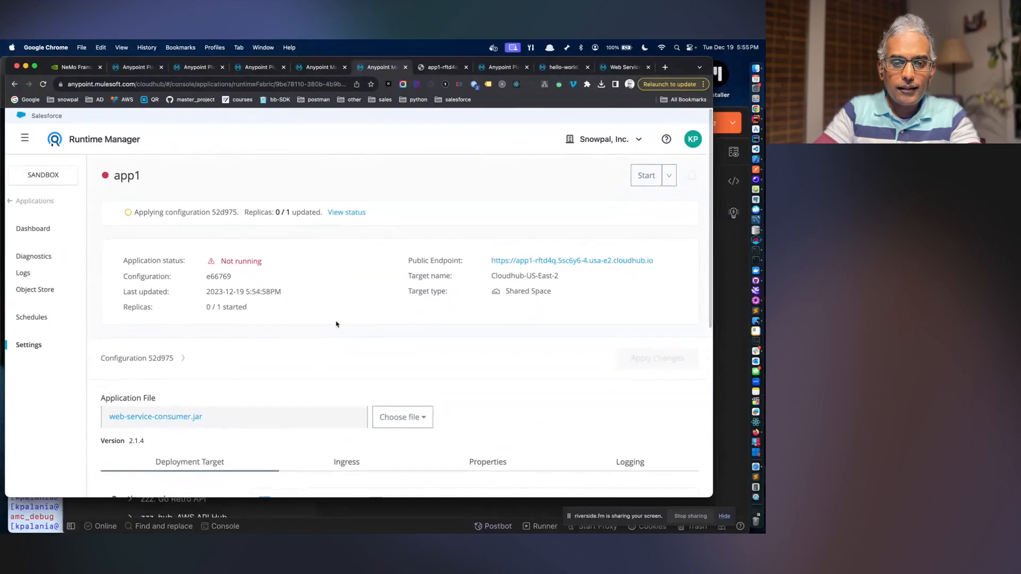
left_click(353, 214)
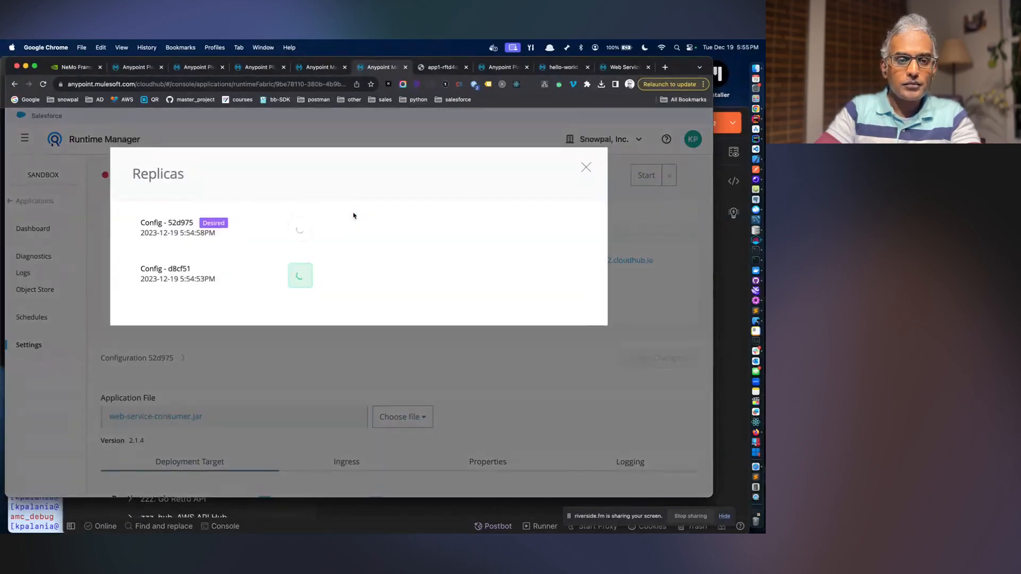
left_click(586, 168)
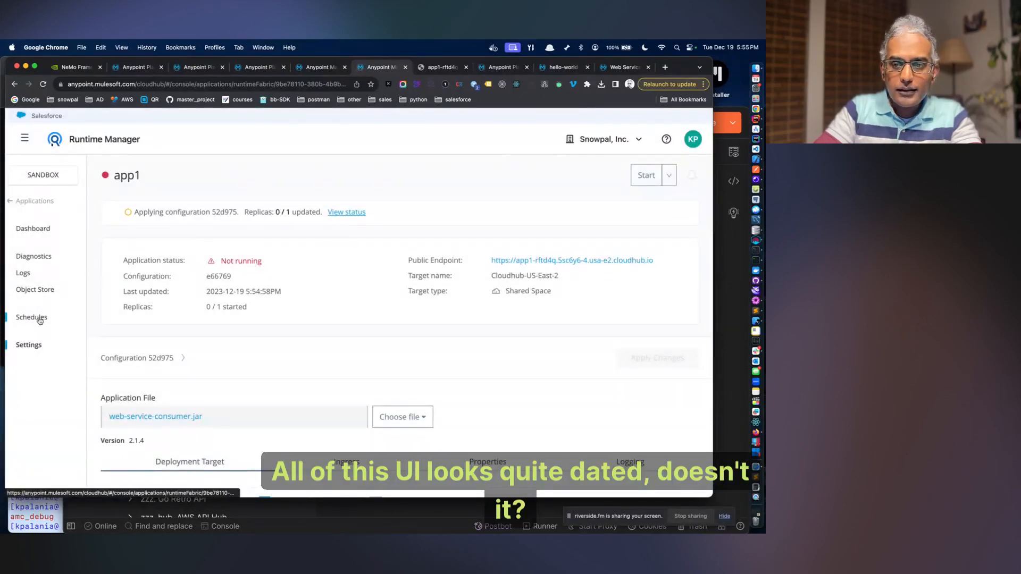
- View app1's dashboard and the applications list, then switch to Postman and resend the GET inventory request
left_click(37, 229)
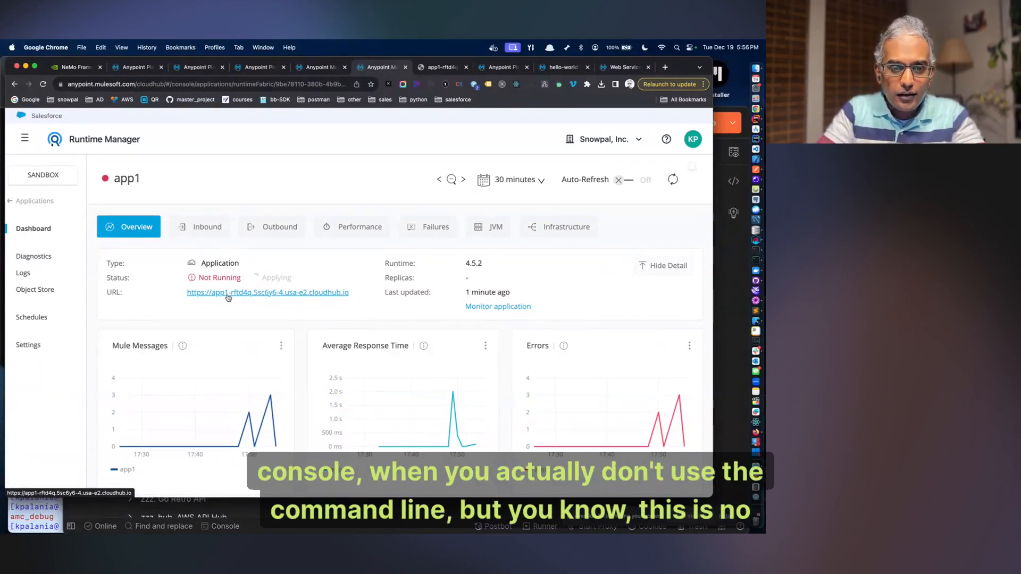
left_click(33, 203)
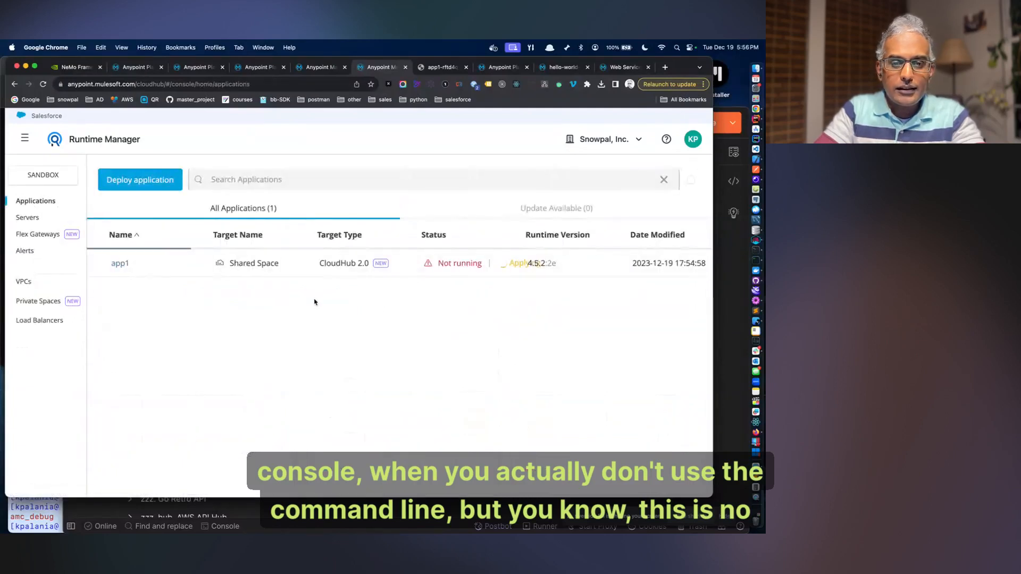
key("super+Tab")
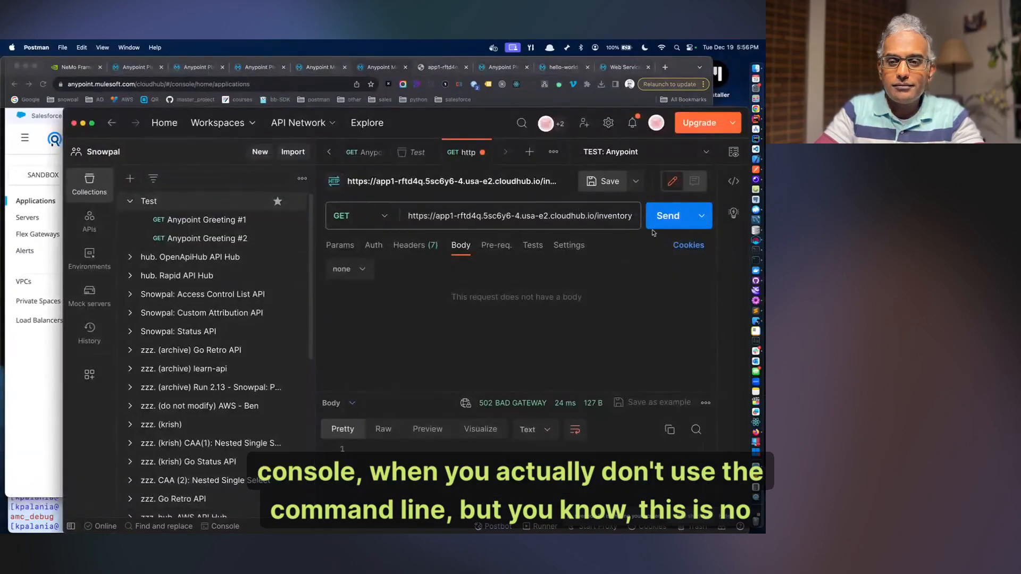
left_click(677, 217)
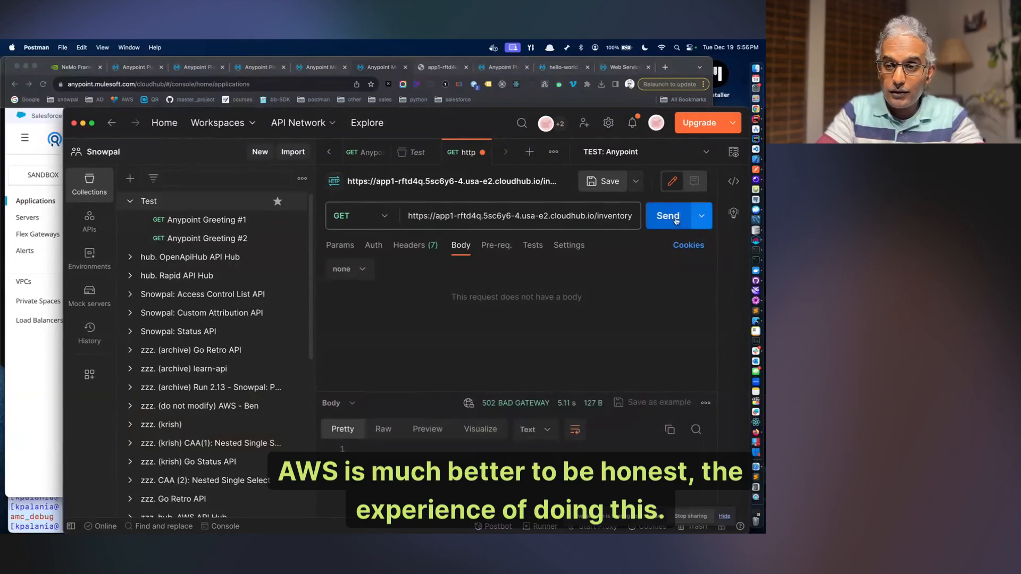
- Check app1's status in Chrome's applications list, then send the GET inventory request again from Postman
key("super+Tab")
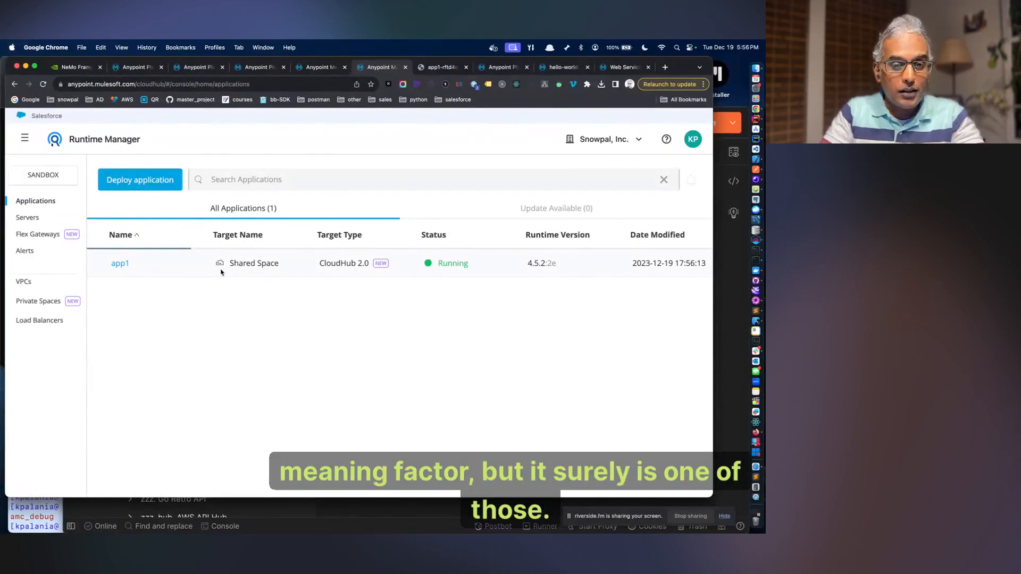
key("super+Tab")
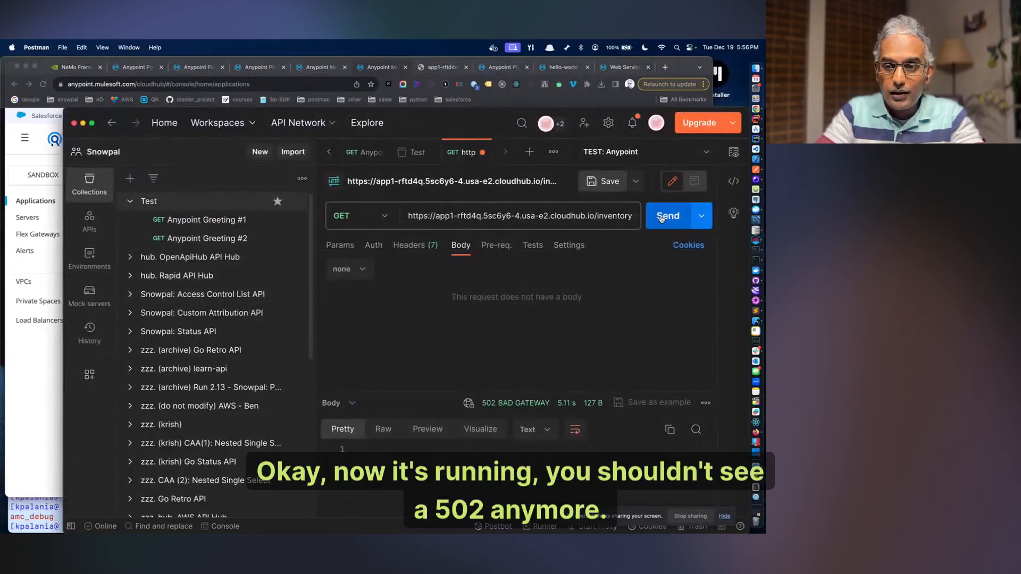
left_click(662, 217)
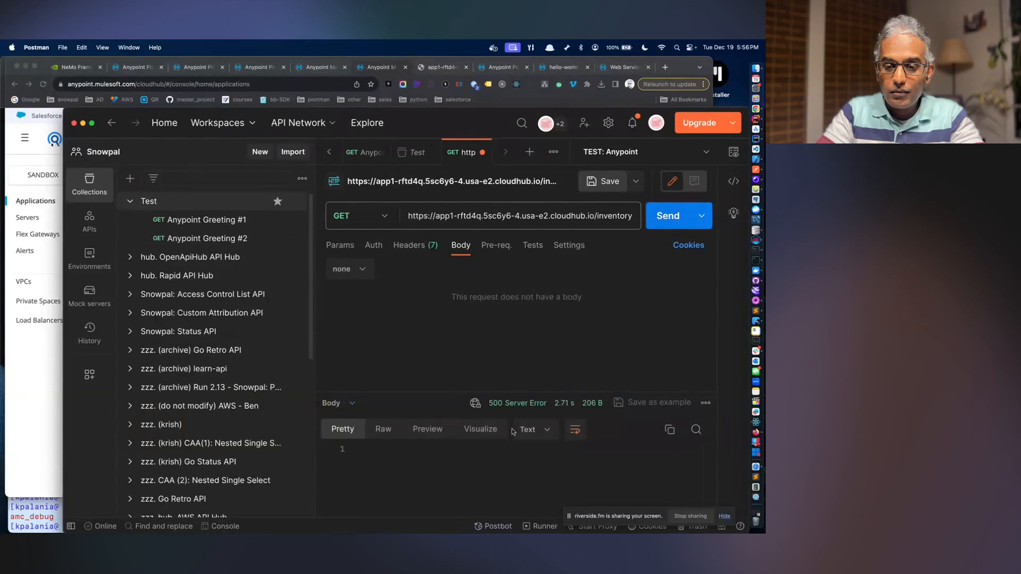
- Switch to Chrome and look for the route setup in app1's settings and the snowpal-api-gateway Flex Gateway
key("super+Tab")
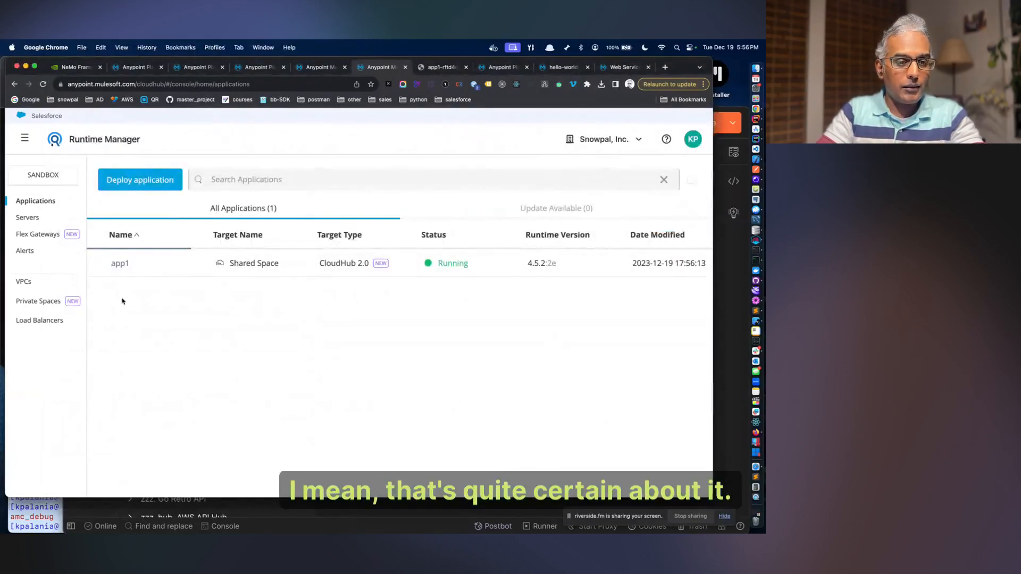
left_click(119, 263)
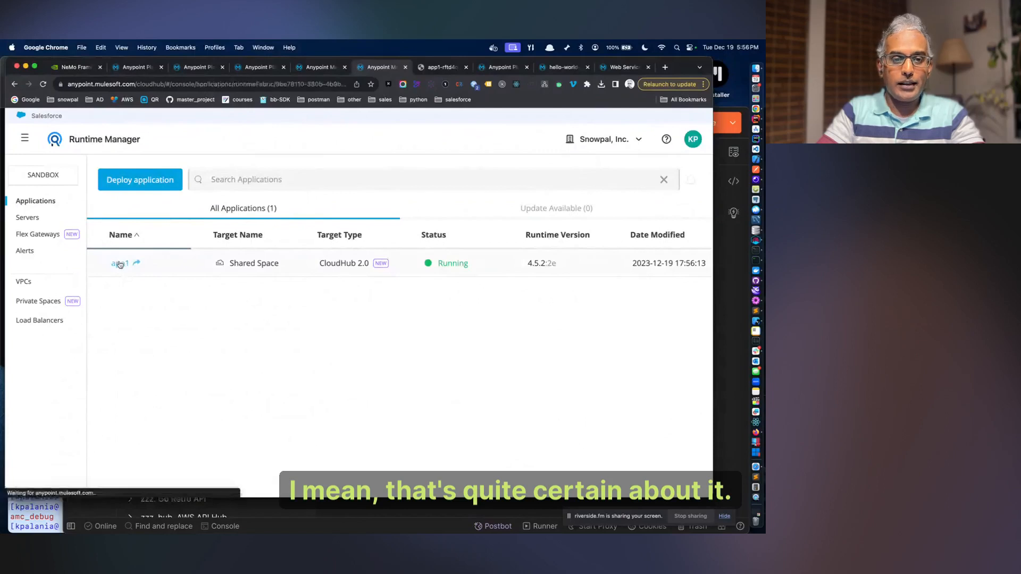
scroll(298, 341, "down", 3)
scroll(300, 331, "down", 2)
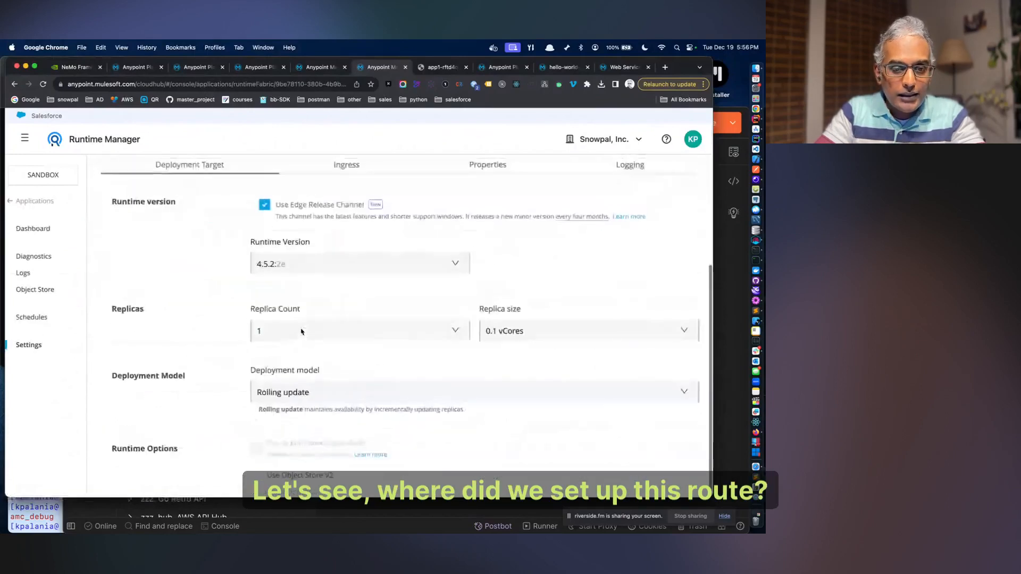
left_click(32, 201)
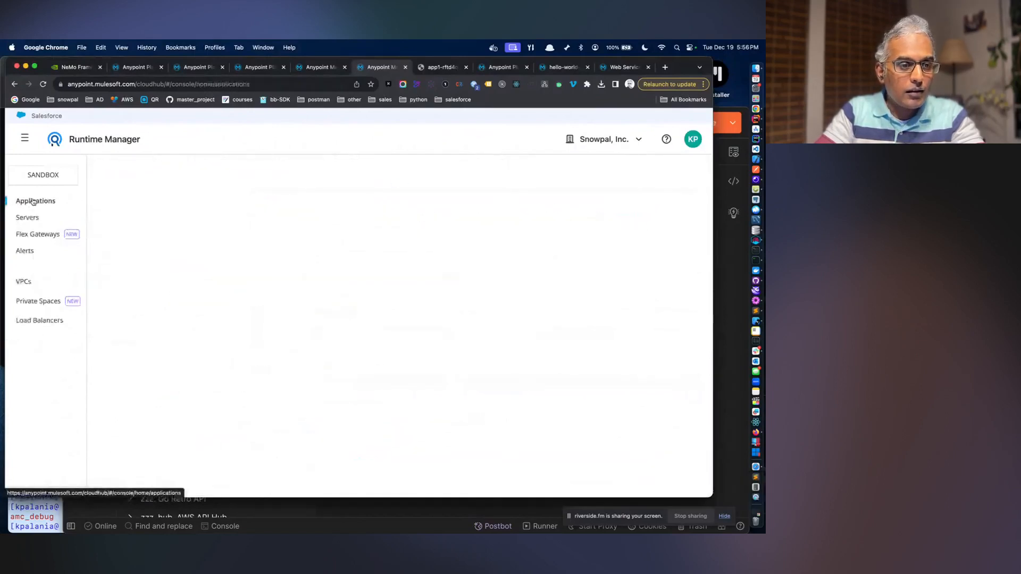
left_click(38, 234)
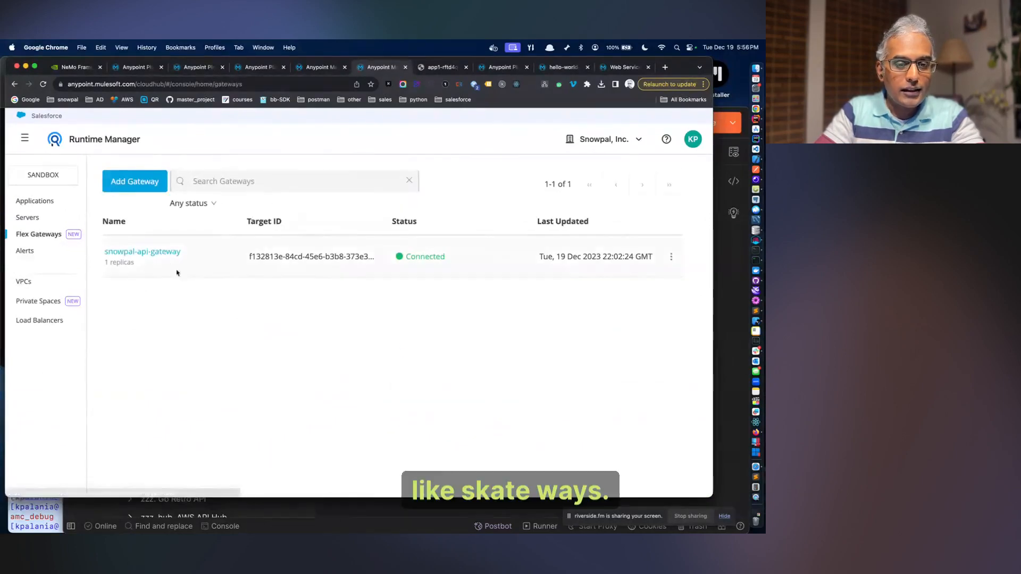
left_click(165, 251)
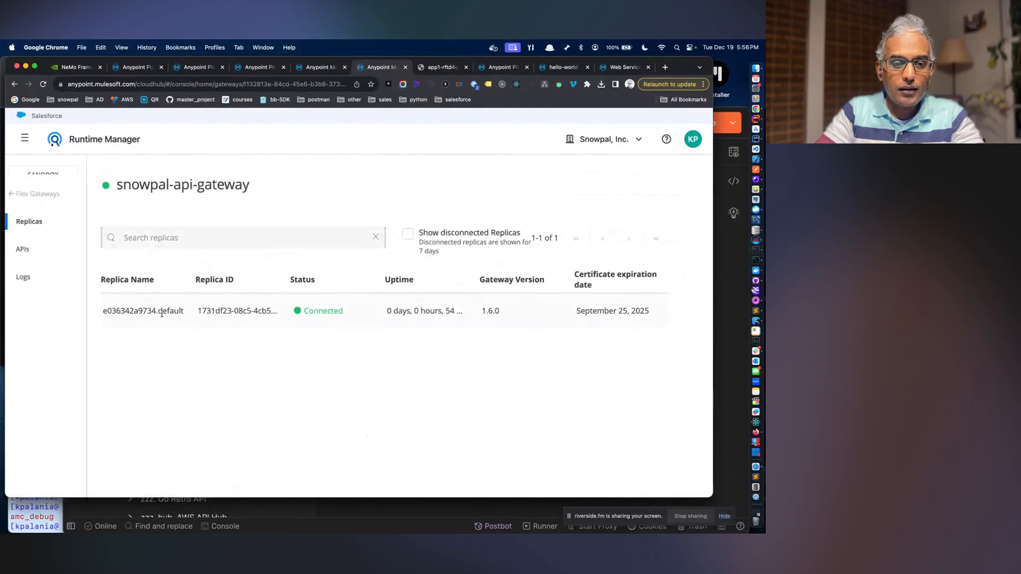
- Review app1's settings in the other Runtime Manager tab and close the tab showing the gateway's replicas
left_click(317, 67)
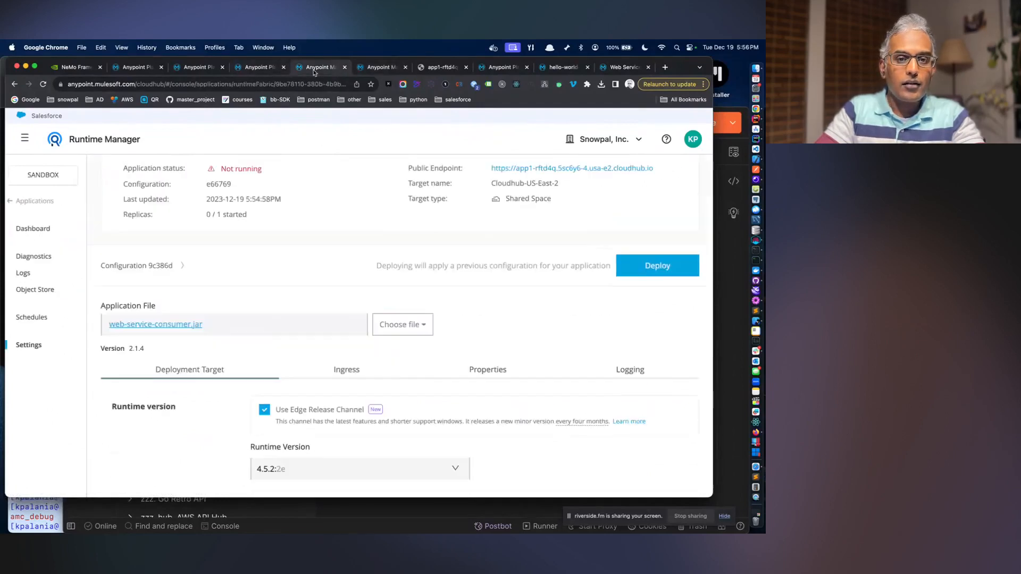
scroll(321, 266, "down", 1)
scroll(320, 266, "down", 3)
scroll(320, 266, "up", 5)
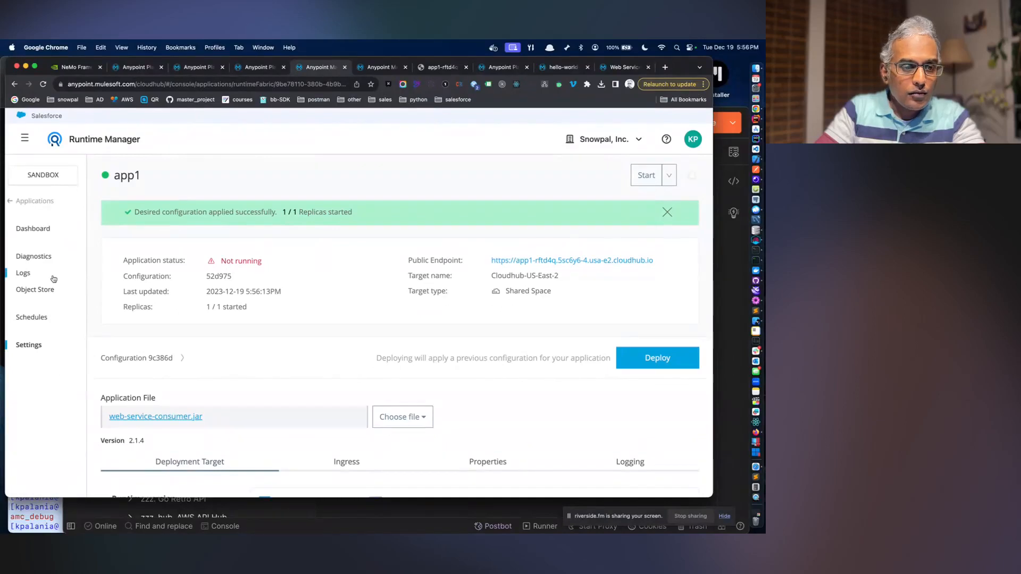
left_click(405, 67)
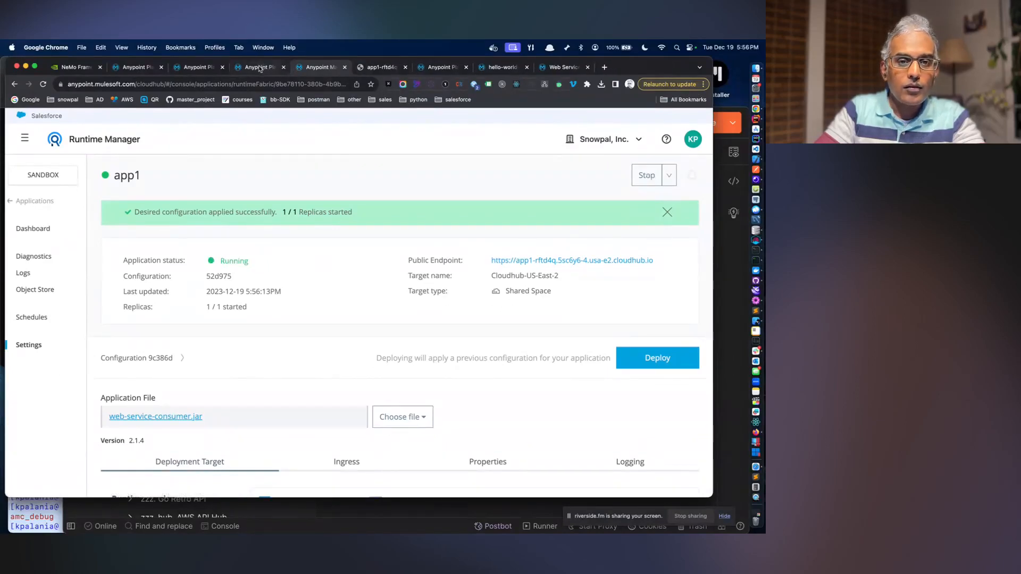
- Examine the API summary and key metrics of hello-world-api in API Manager
left_click(259, 68)
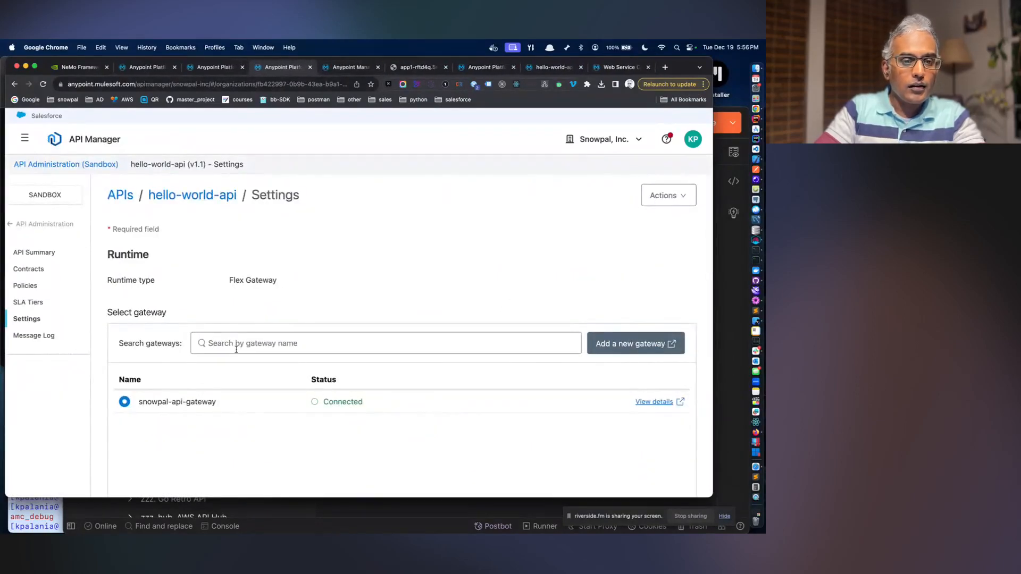
left_click(52, 256)
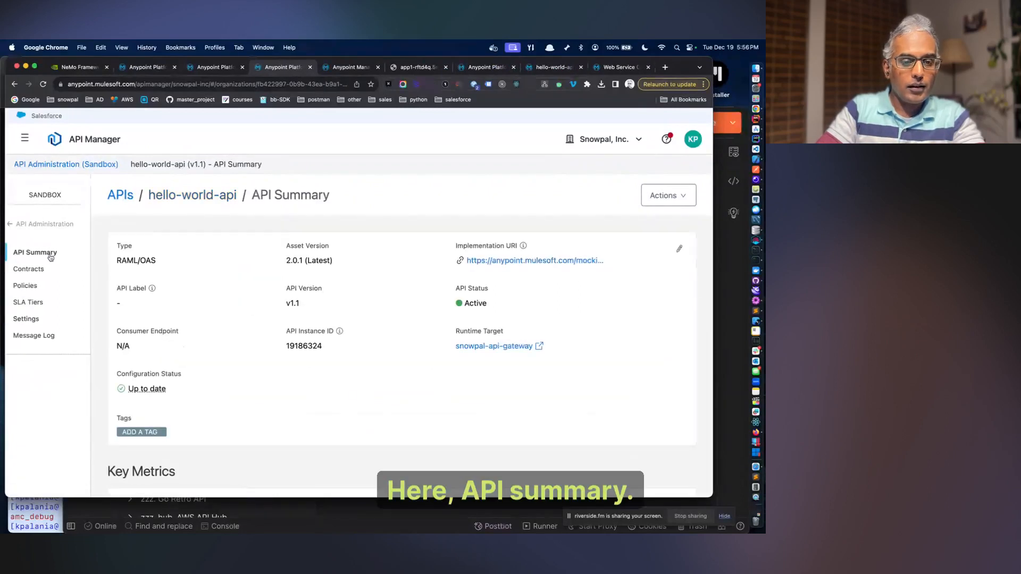
scroll(277, 329, "down", 5)
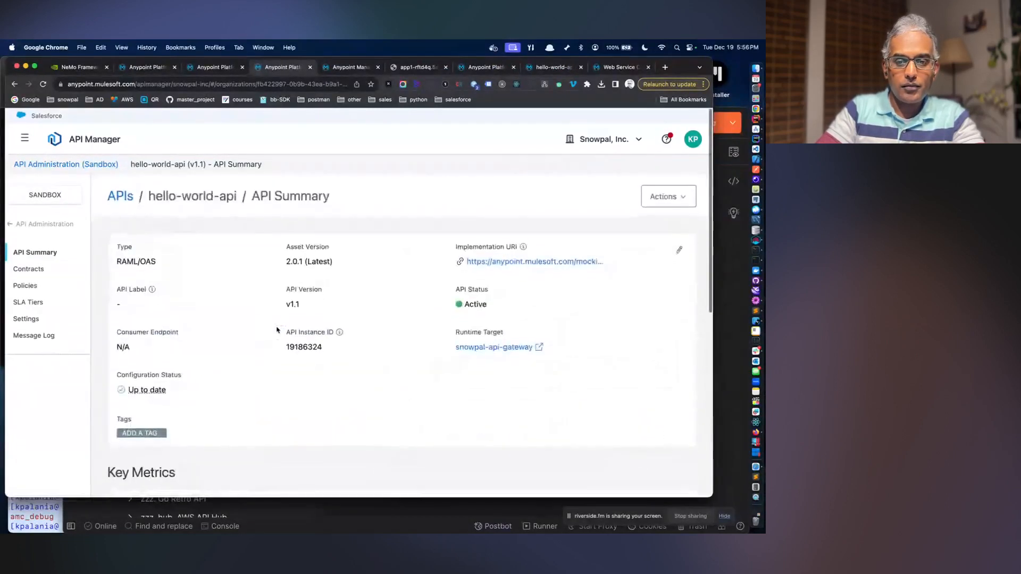
scroll(277, 330, "down", 3)
scroll(276, 330, "up", 5)
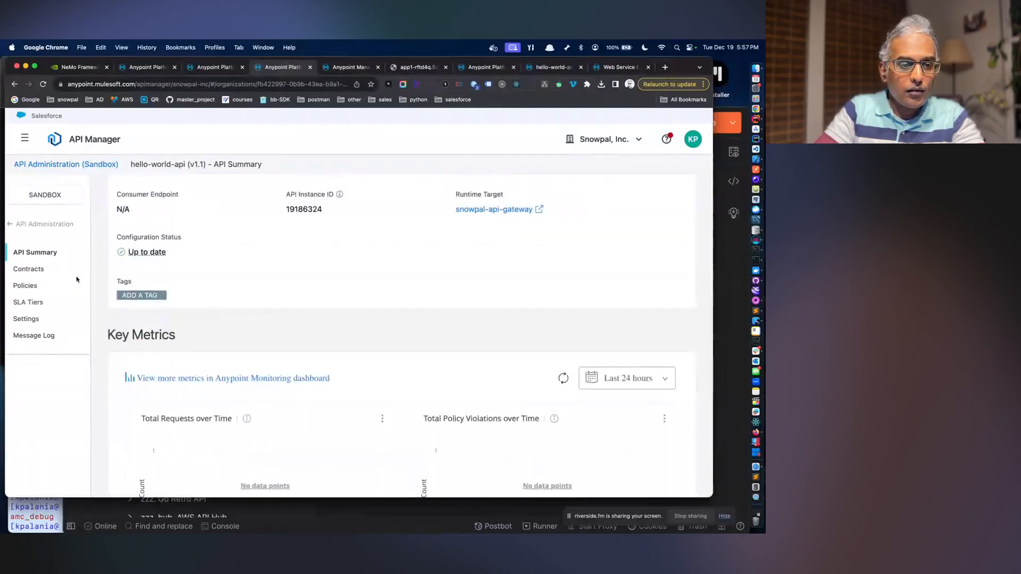
- Open hello-world-api's settings and examine its gateway, downstream, upstream URL and Default Route 1 configuration
left_click(29, 302)
left_click(31, 318)
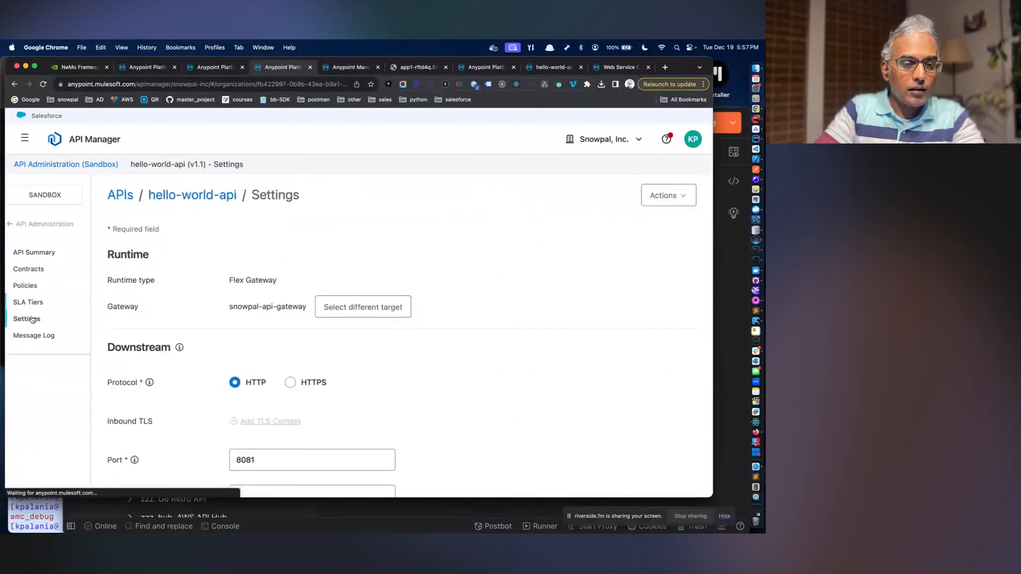
scroll(207, 346, "down", 5)
scroll(206, 348, "down", 5)
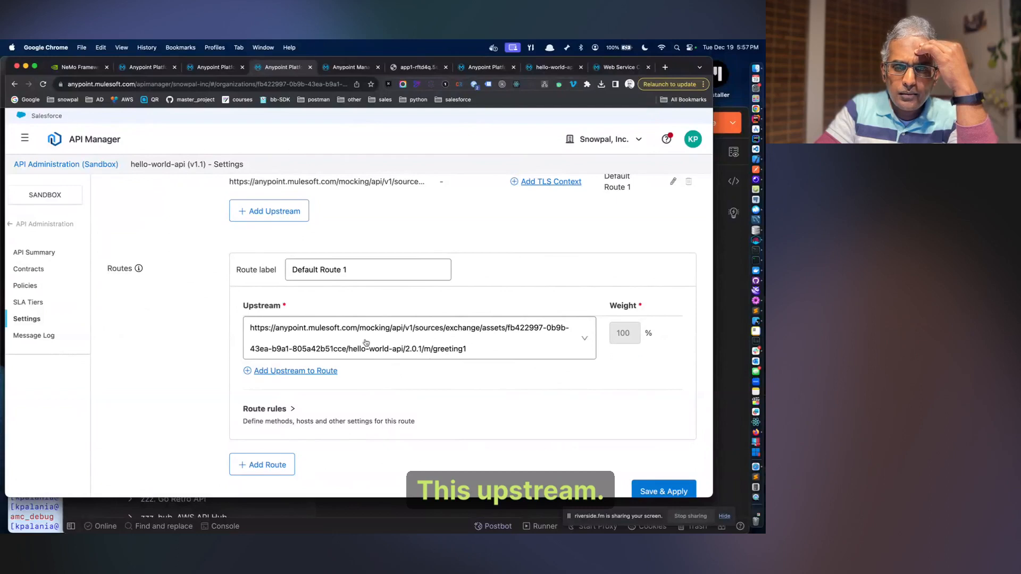
scroll(366, 343, "up", 3)
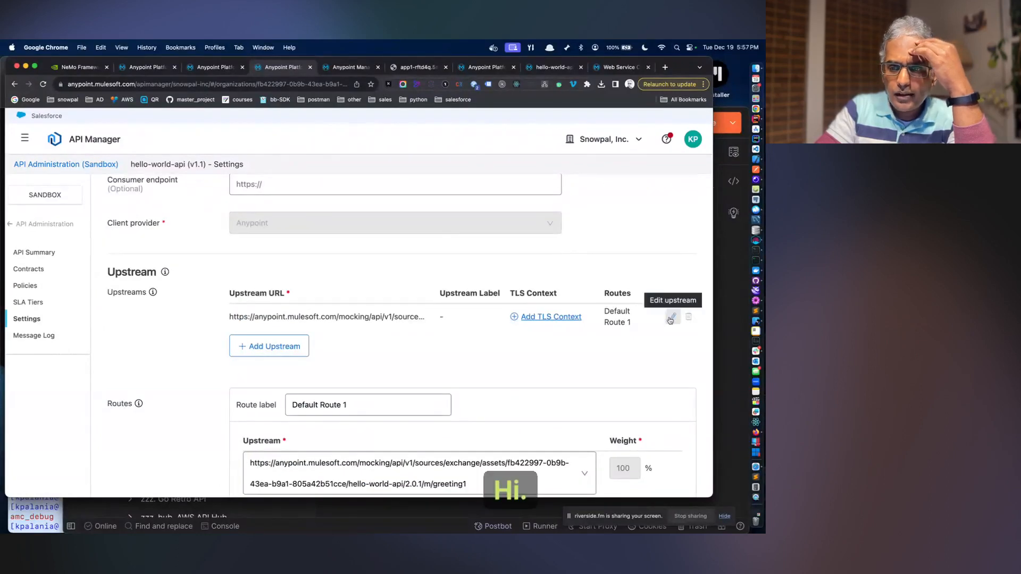
scroll(592, 342, "up", 10)
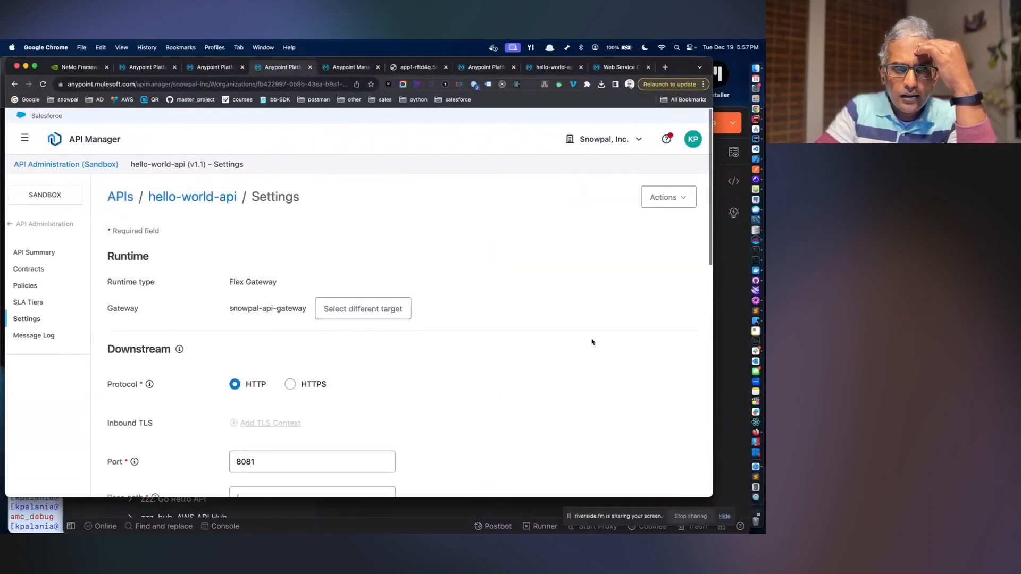
scroll(592, 342, "down", 10)
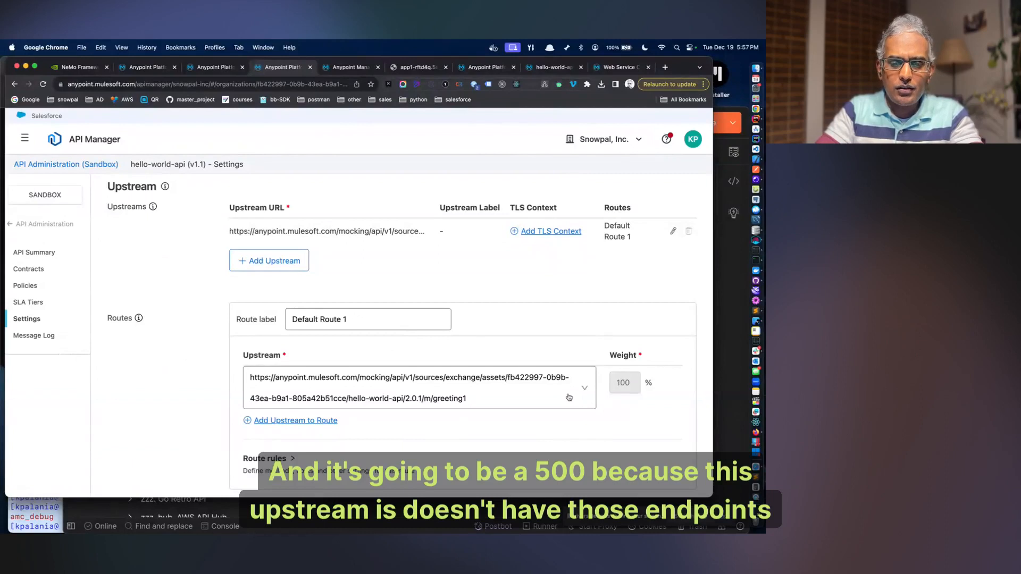
- Switch to Postman, change the GET request's path on the app1 CloudHub URL to /greeting1, and send it
left_click(721, 424)
double_click(616, 215)
type("g")
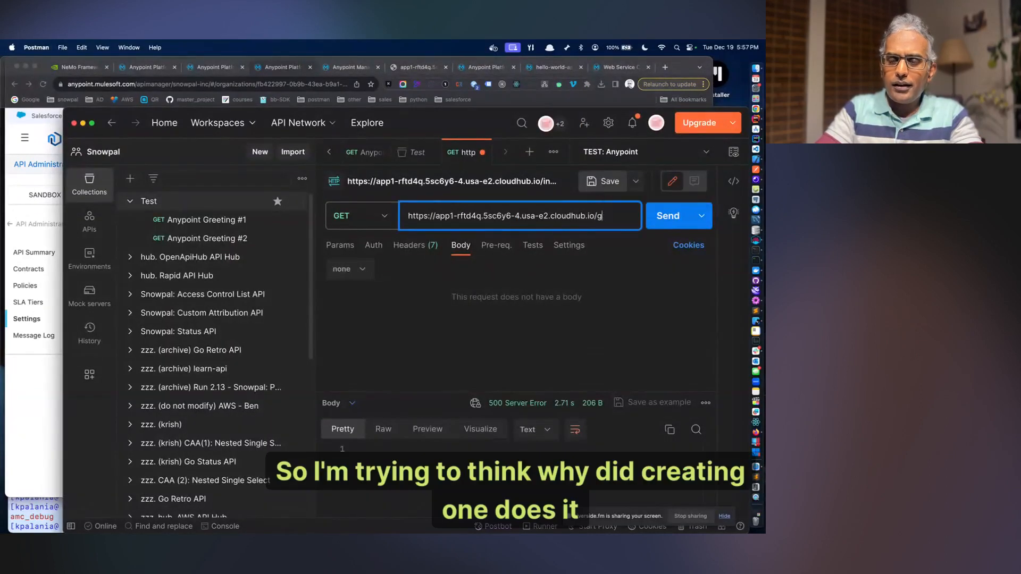
type("reeting1")
left_click(658, 222)
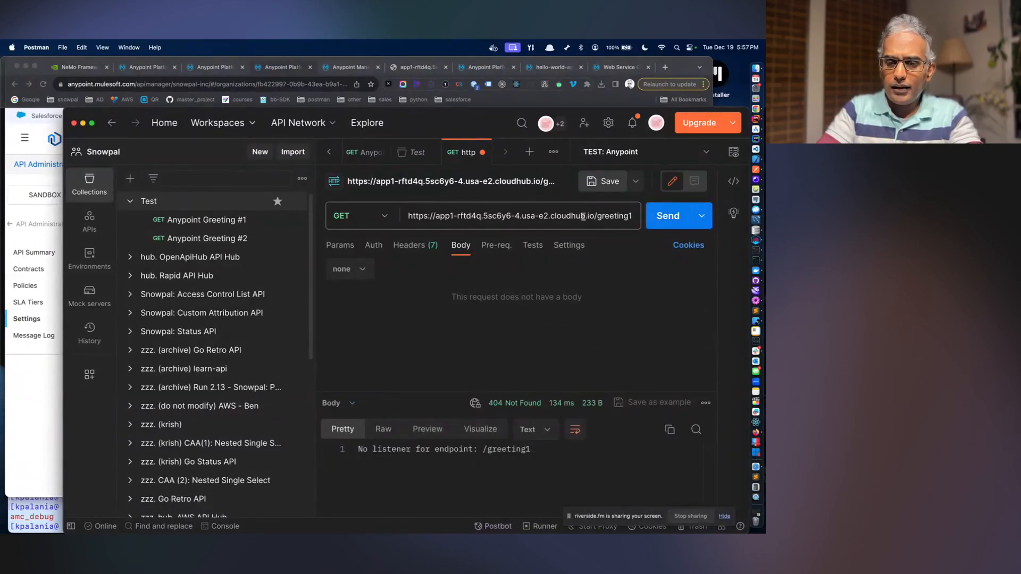
- Switch back to Chrome and check which configured upstreams Default Route 1 of hello-world-api can use, keeping the same one
key("super+Tab")
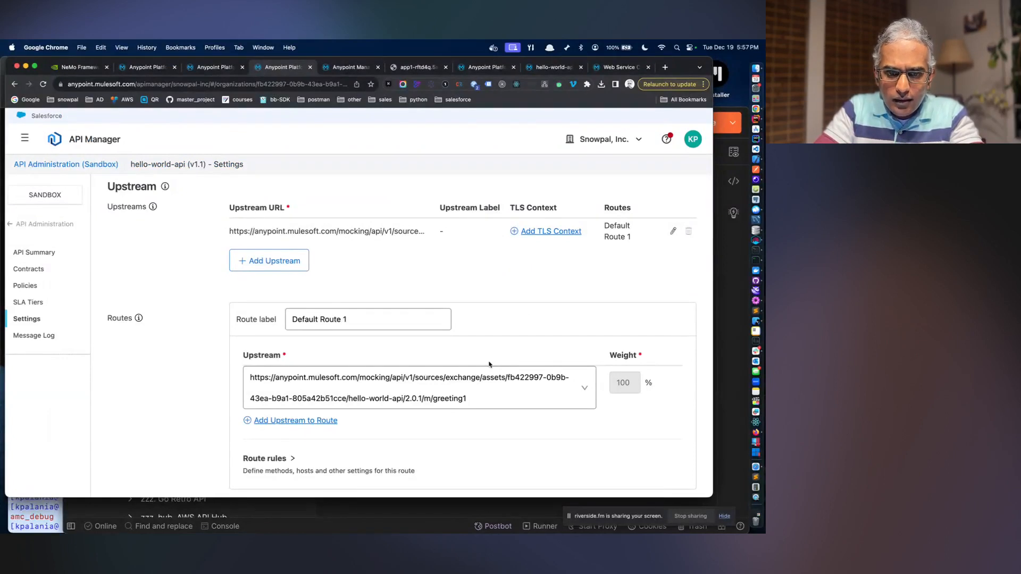
left_click(475, 388)
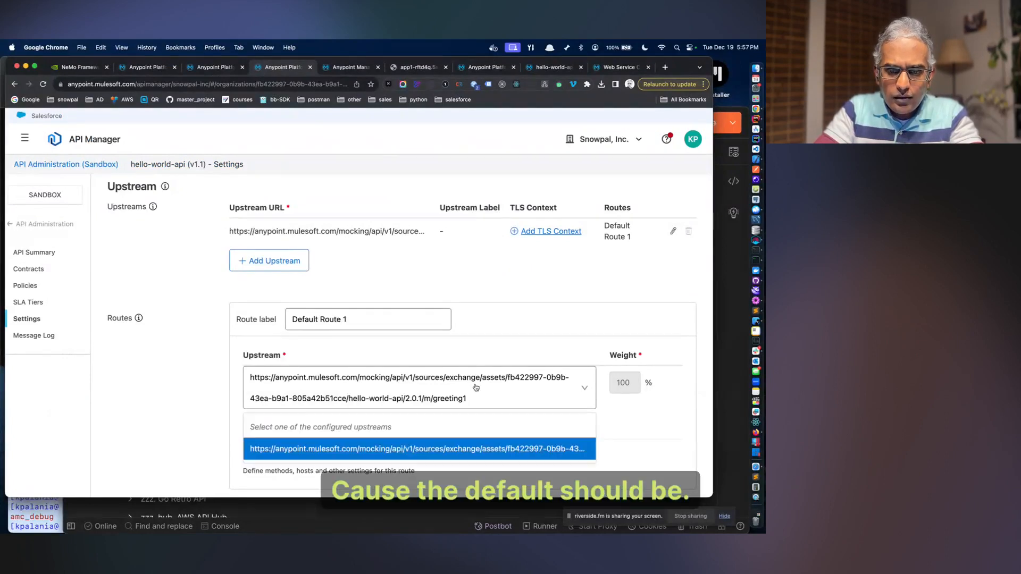
left_click(454, 449)
scroll(402, 341, "up", 1)
scroll(403, 341, "up", 3)
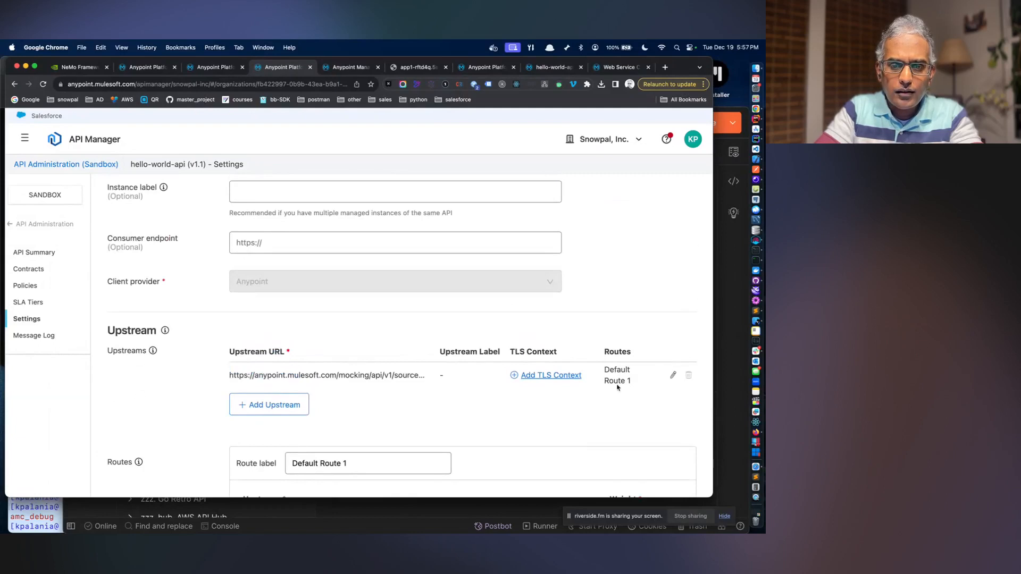
- Copy hello-world-api's upstream URL from its editable field, load it in a new browser tab, and close that tab
left_click(673, 375)
key("super+a")
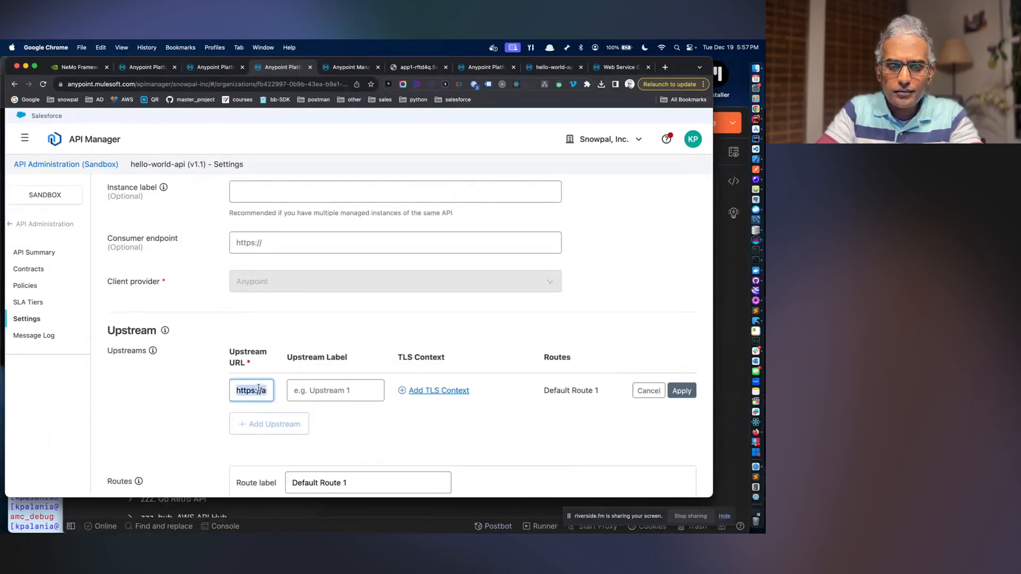
key("super+c")
key("super+t")
key("super+v")
key("Return")
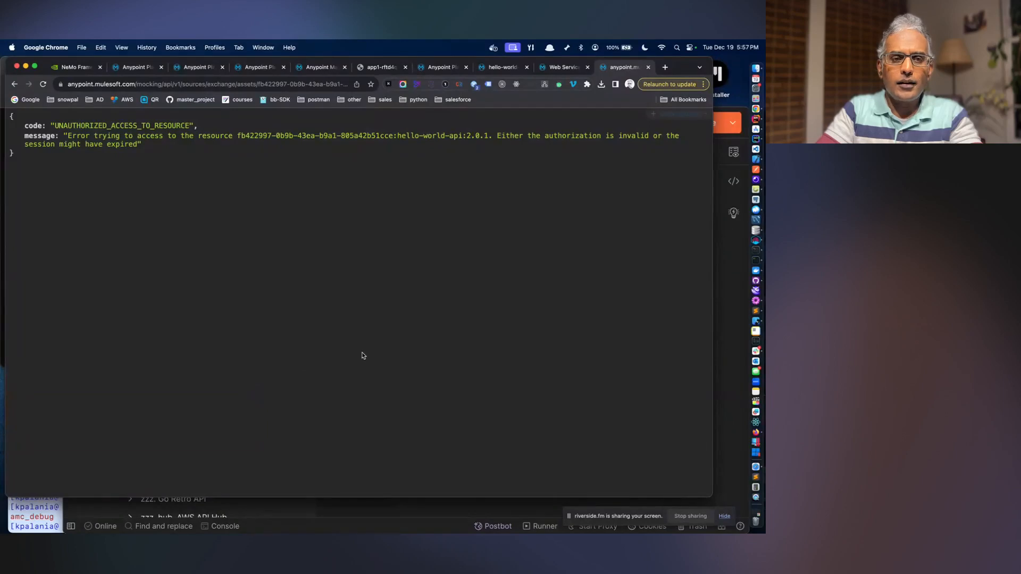
left_click(648, 67)
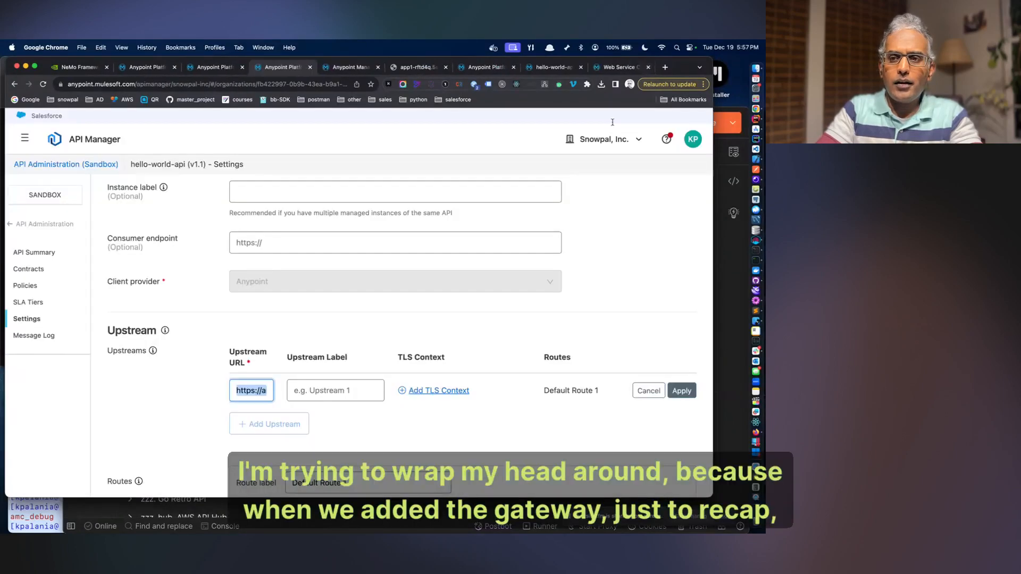
- Go to app1 in Runtime Manager and review its public endpoint, application file and deployment target settings
scroll(508, 342, "up", 10)
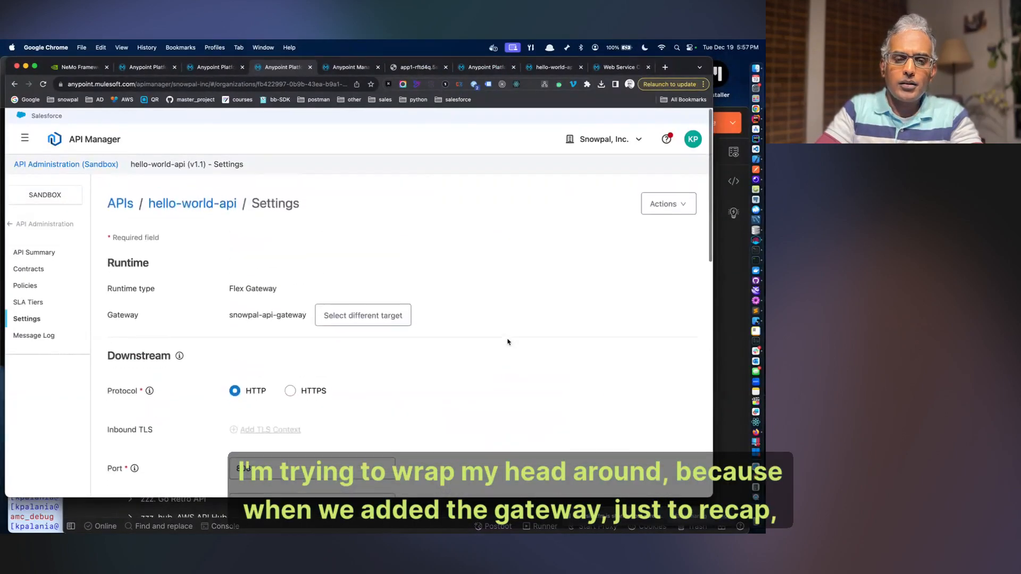
left_click(336, 74)
scroll(292, 363, "down", 4)
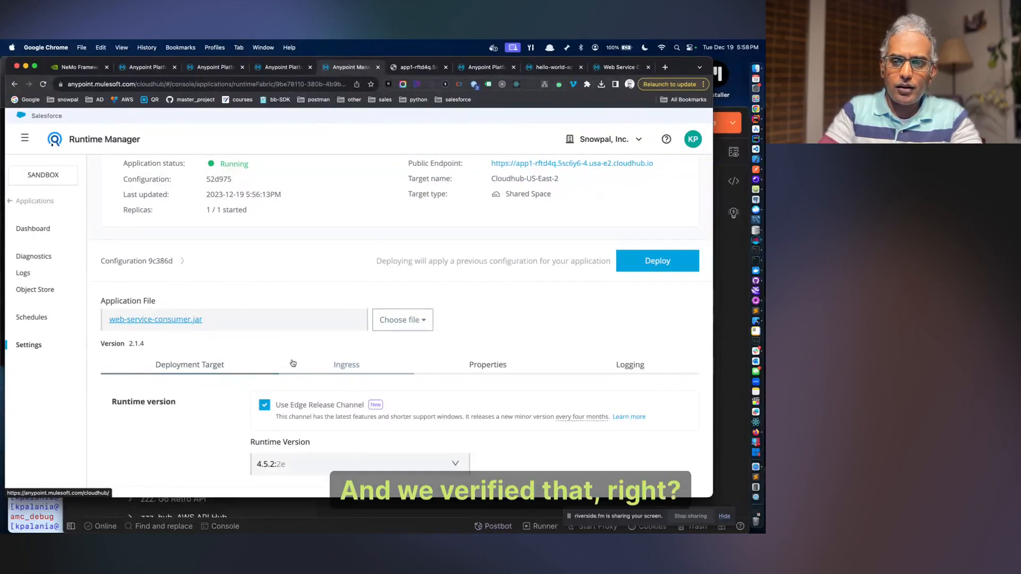
scroll(292, 363, "down", 8)
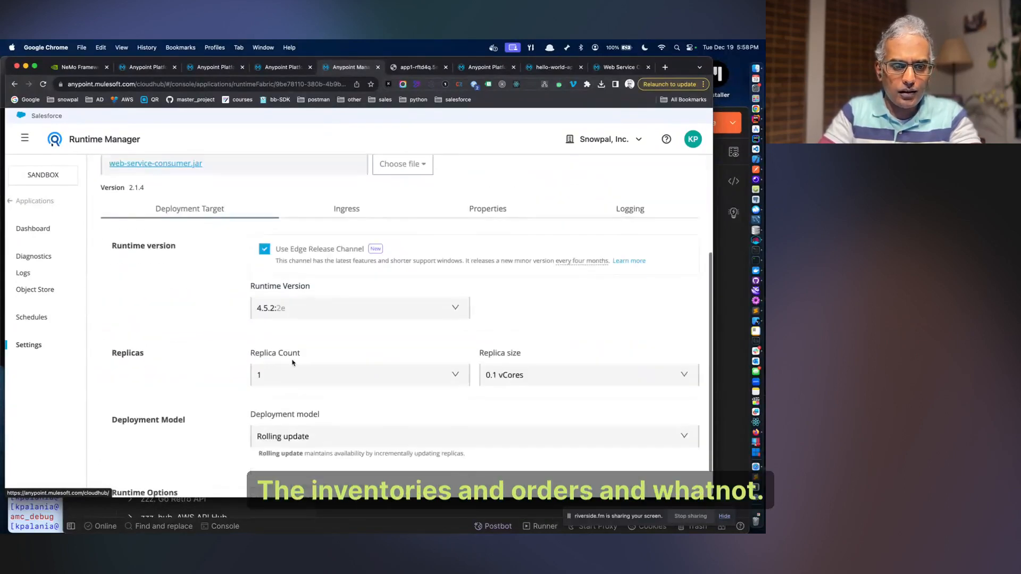
scroll(292, 362, "up", 12)
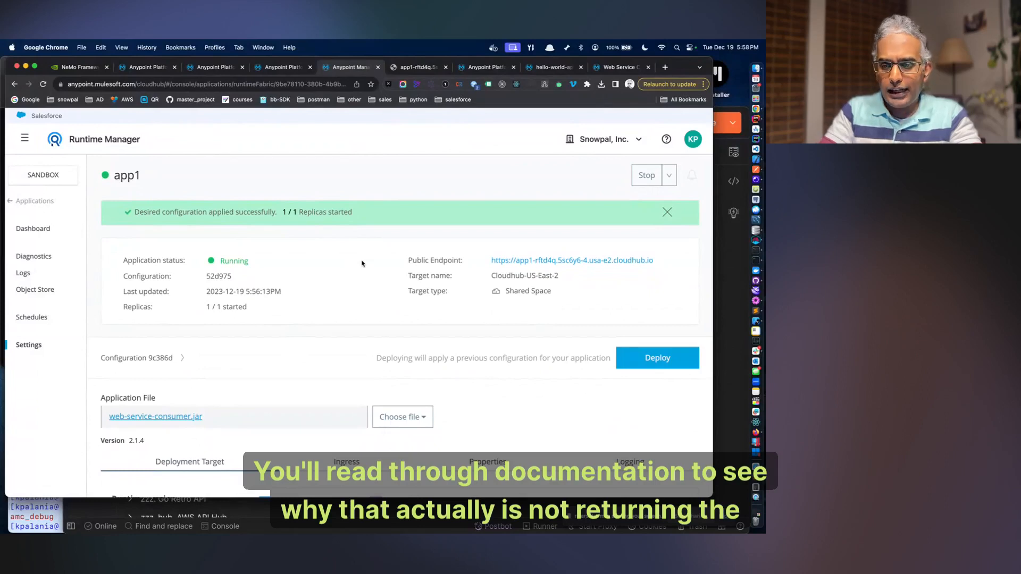
- Return to hello-world-api's settings and examine its gateway, downstream, upstream and Default Route 1 configuration, expanding the route rules
left_click(282, 67)
scroll(318, 248, "down", 10)
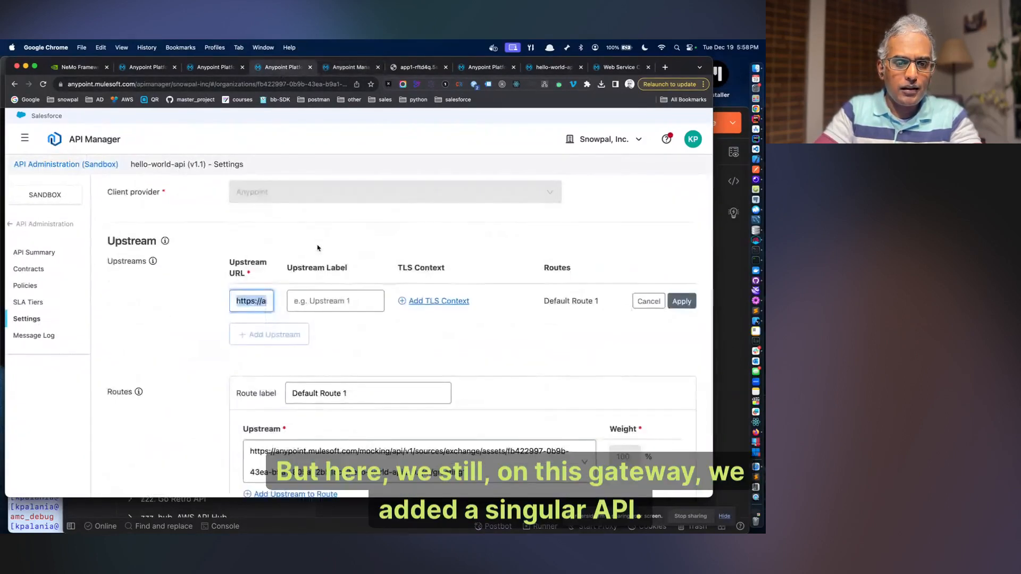
scroll(317, 248, "up", 10)
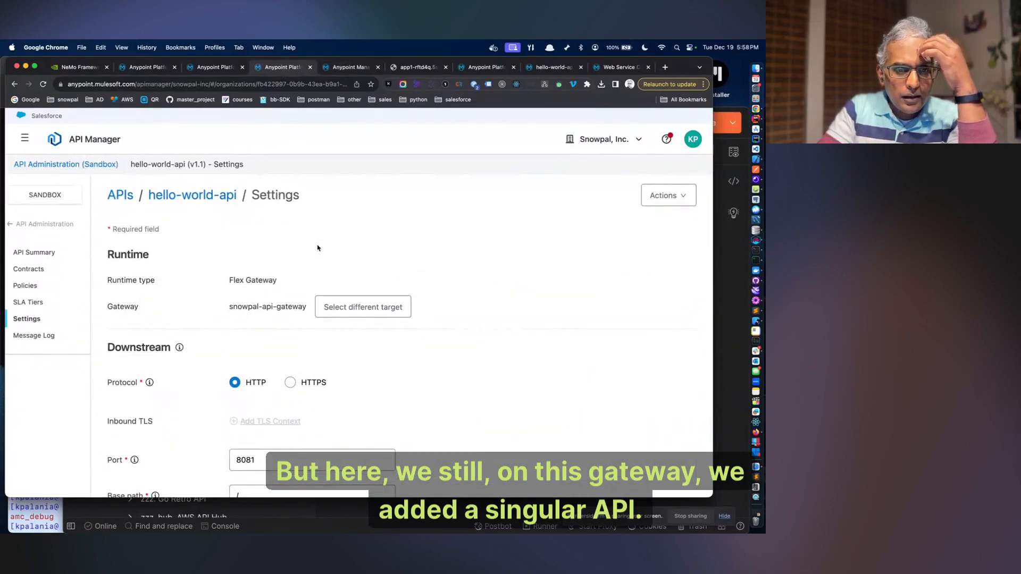
scroll(317, 248, "down", 6)
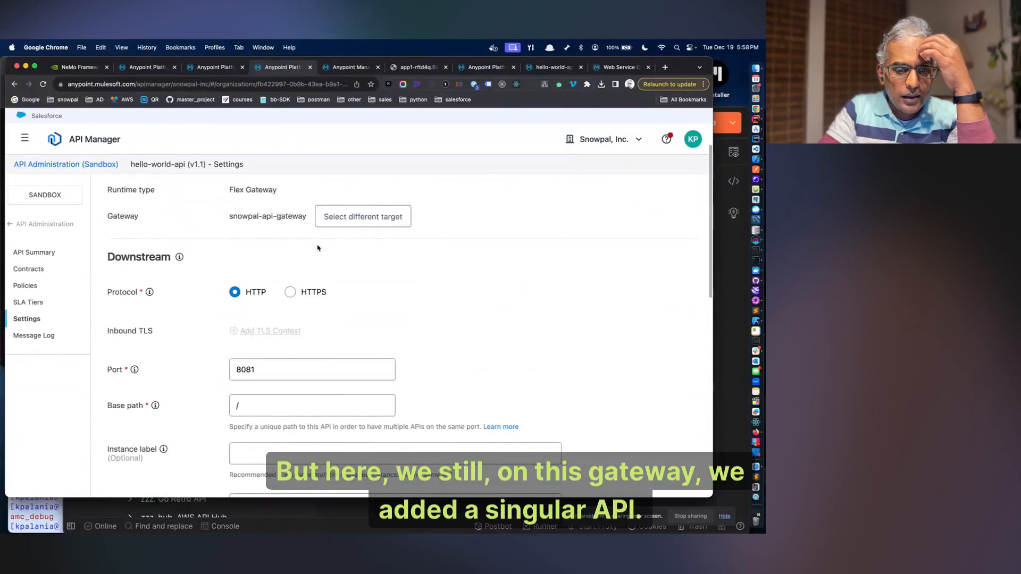
scroll(318, 245, "down", 3)
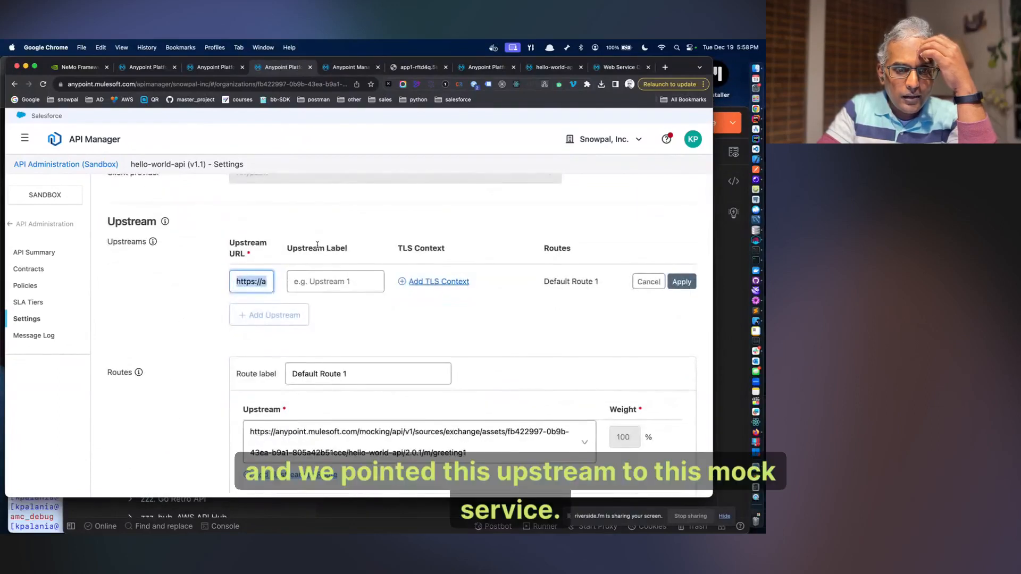
scroll(318, 246, "down", 3)
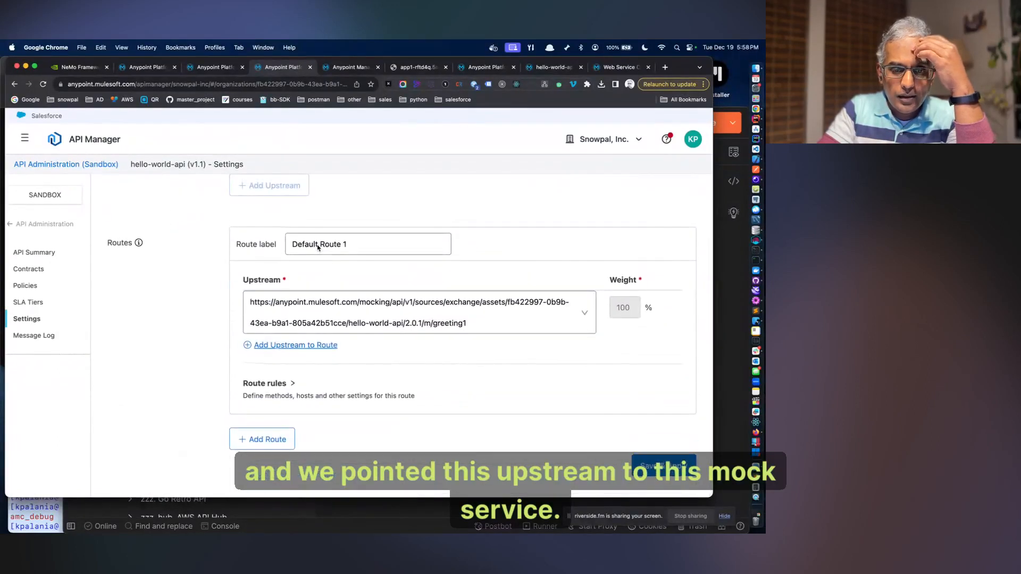
left_click(290, 383)
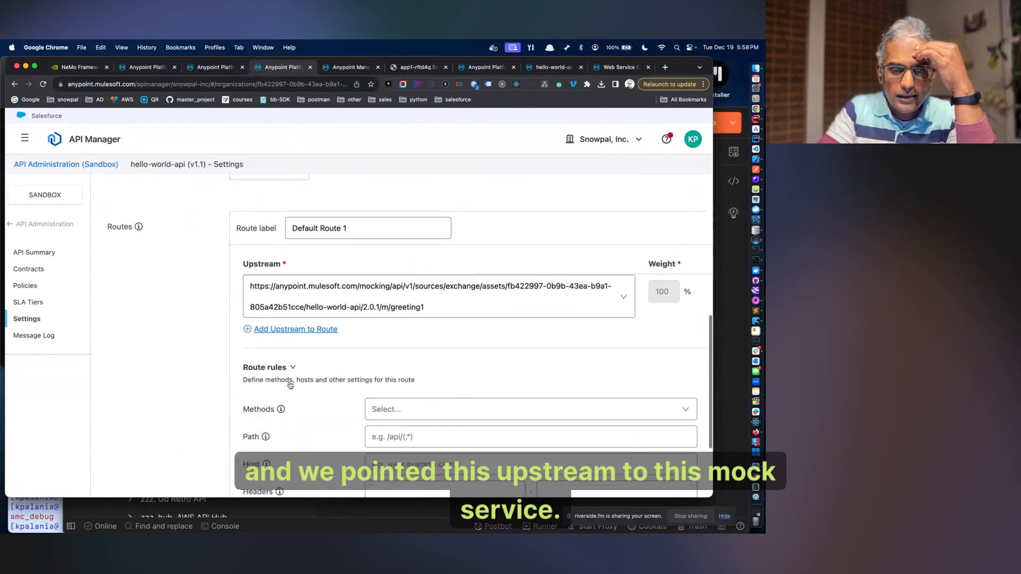
scroll(290, 383, "down", 3)
scroll(290, 385, "up", 2)
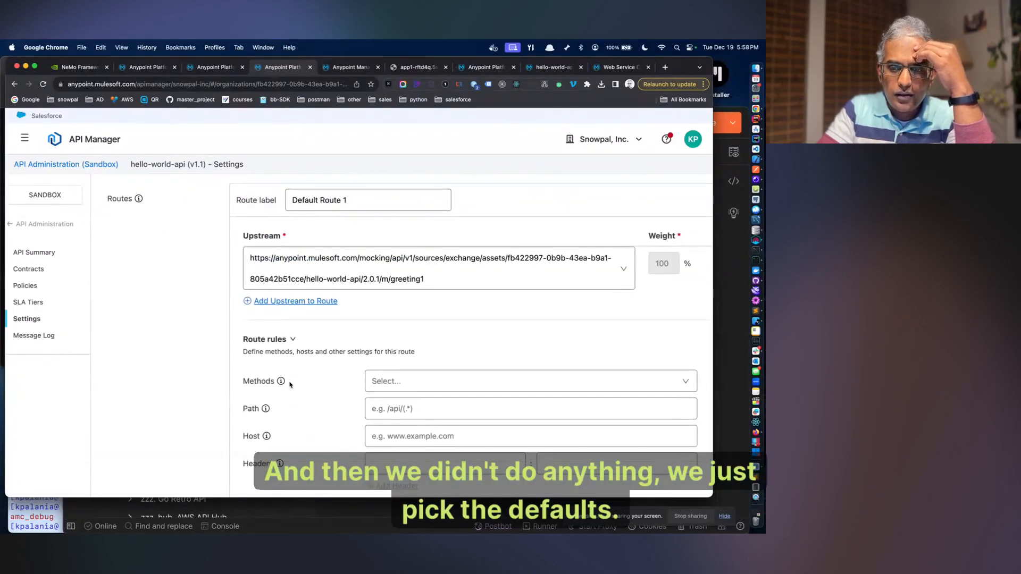
scroll(290, 383, "up", 10)
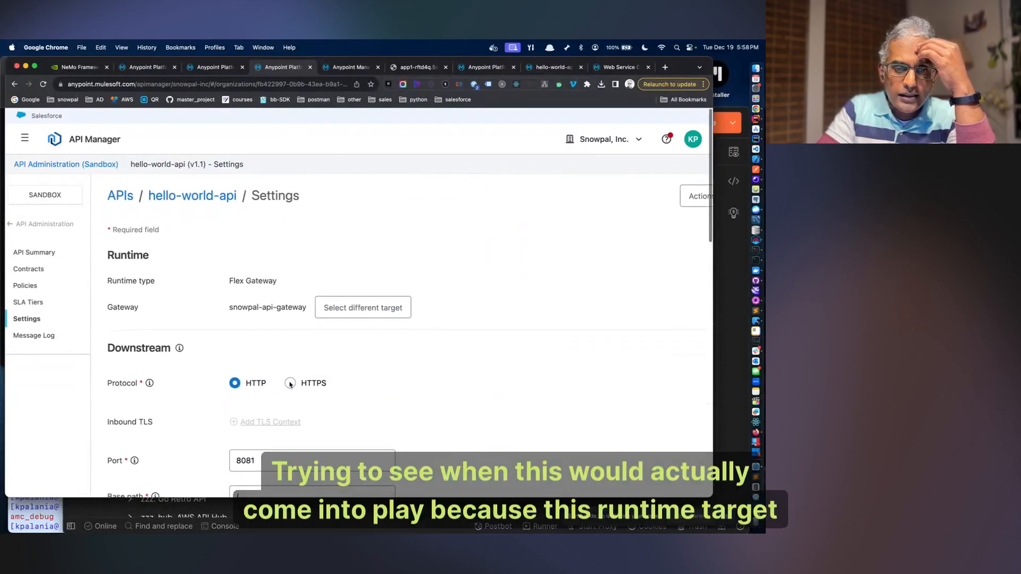
- Open hello-world-api's summary, follow its runtime target to the snowpal-api-gateway replicas, and close the gateway tab
left_click(35, 253)
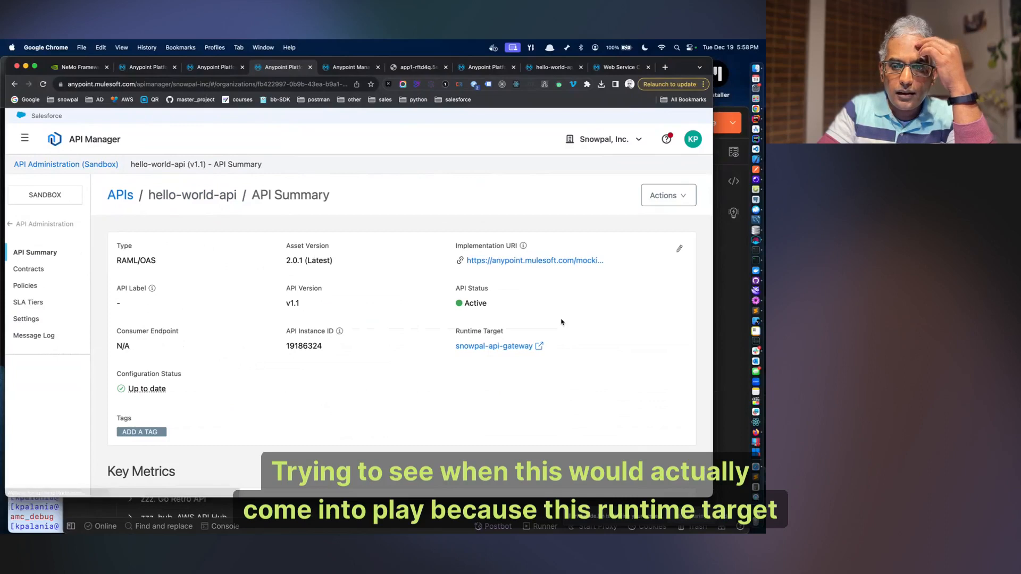
left_click(526, 347)
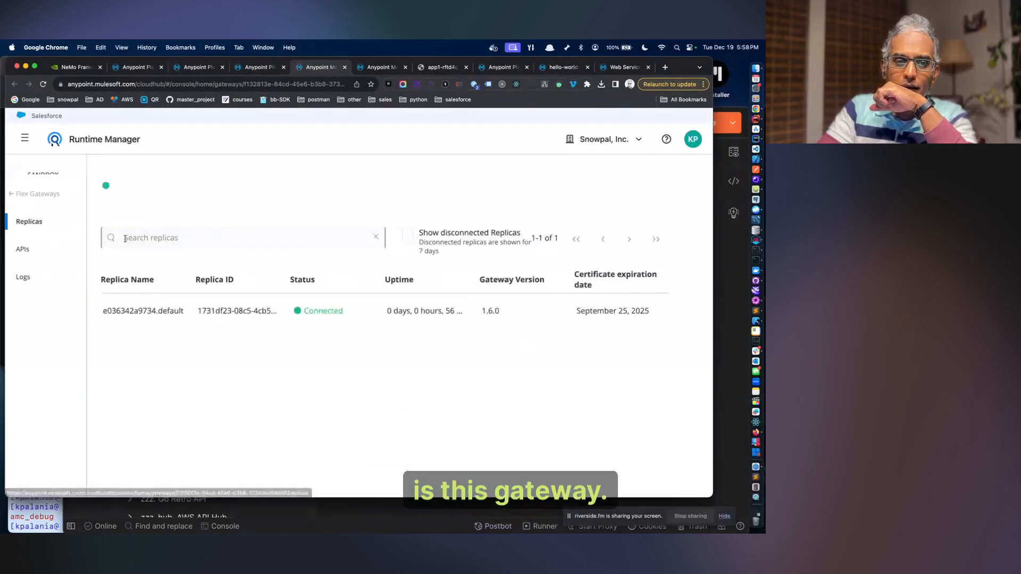
left_click(344, 67)
- Return to the API Administration list and check which environments are available without switching
left_click(26, 228)
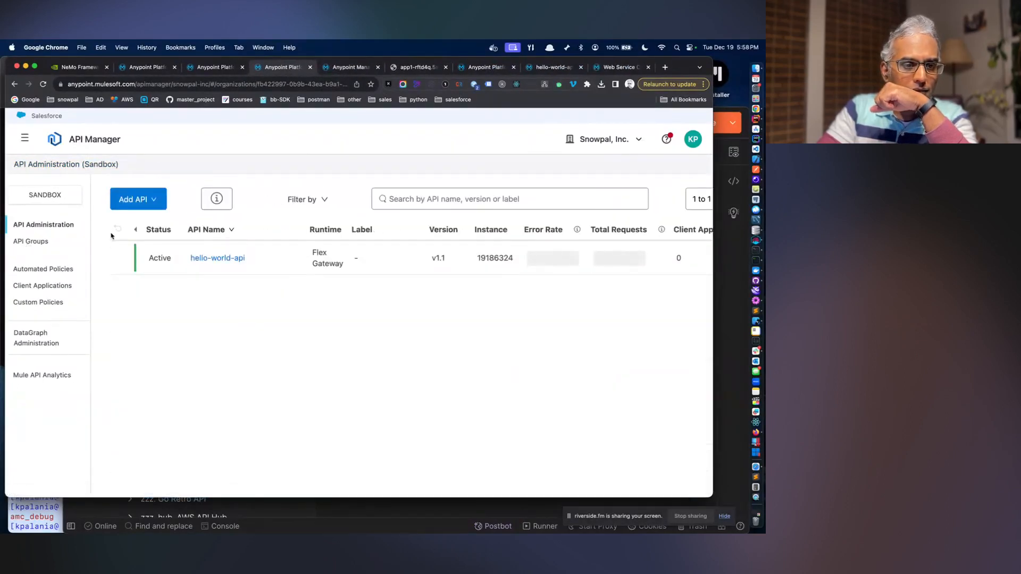
left_click(45, 194)
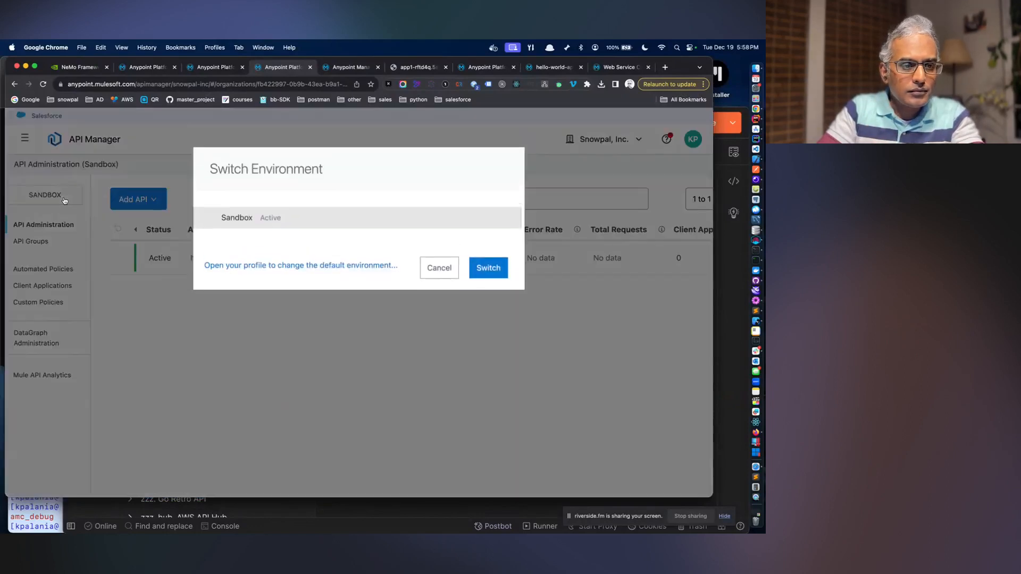
left_click(438, 267)
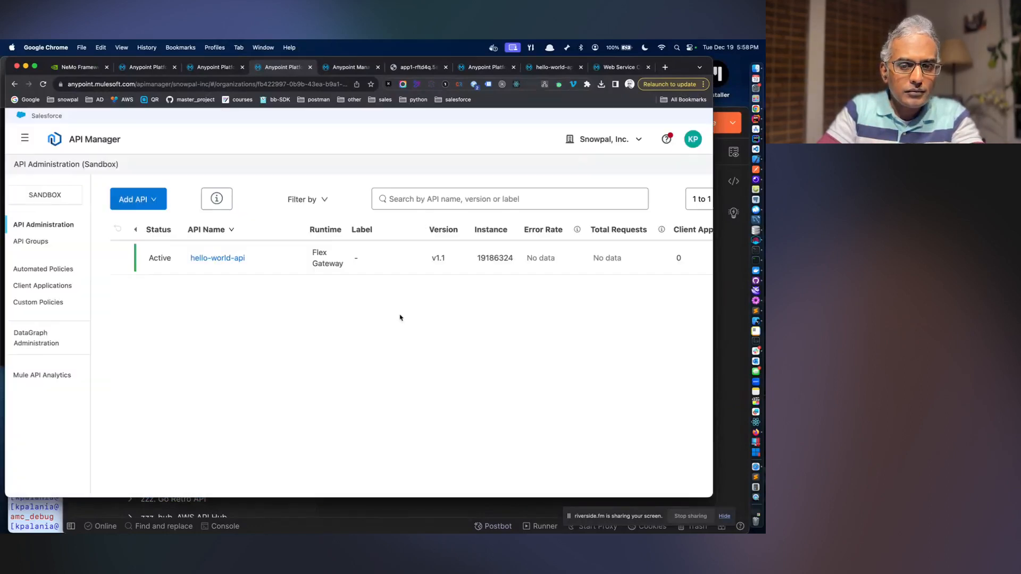
- Reopen hello-world-api from the API list and look through its summary and key metrics
left_click(228, 258)
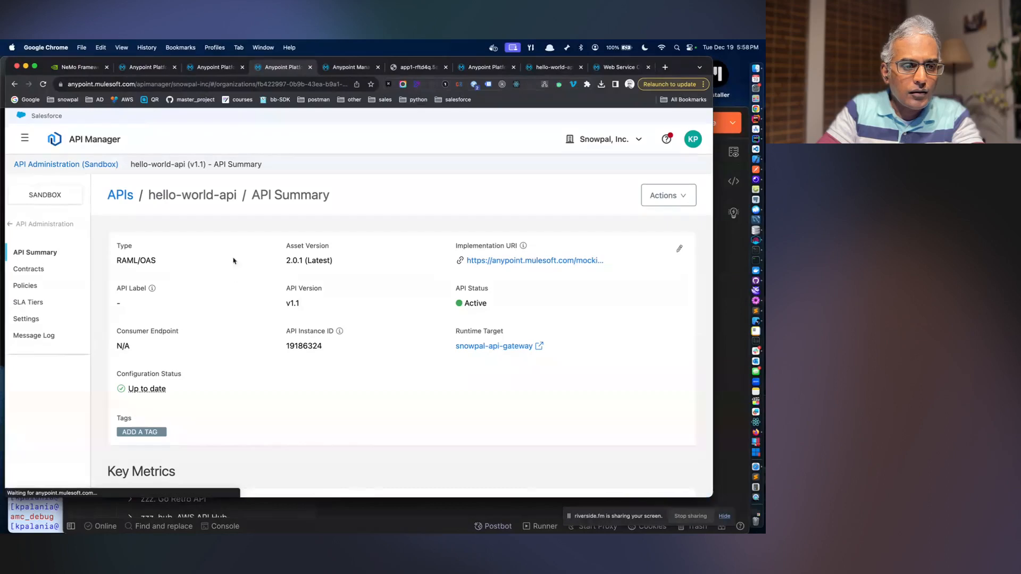
scroll(657, 200, "down", 6)
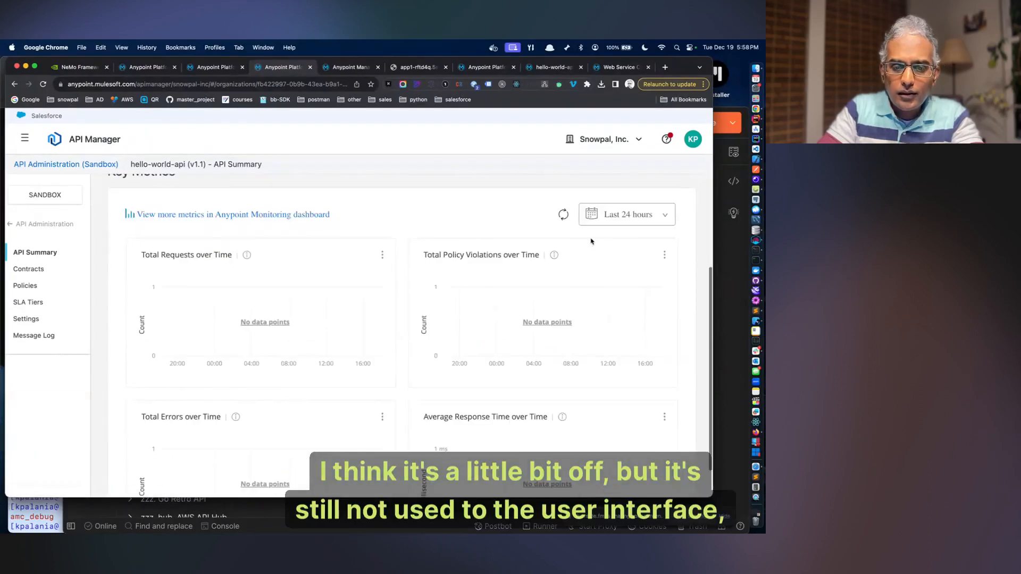
scroll(668, 199, "up", 6)
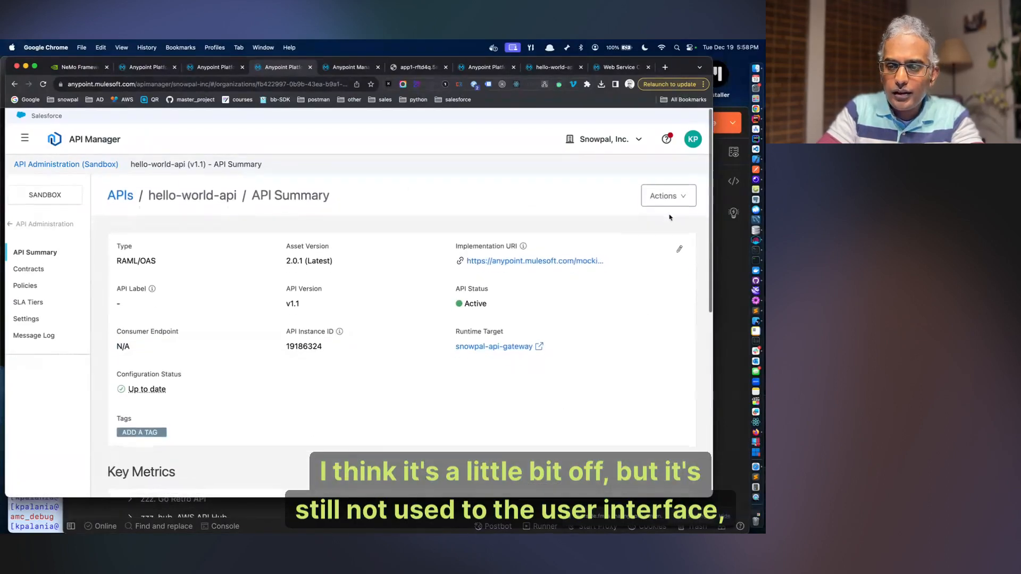
- Examine hello-world-api's endpoint configuration details from client through API gateway to upstream, dismiss them, and review the API summary again
left_click(669, 195)
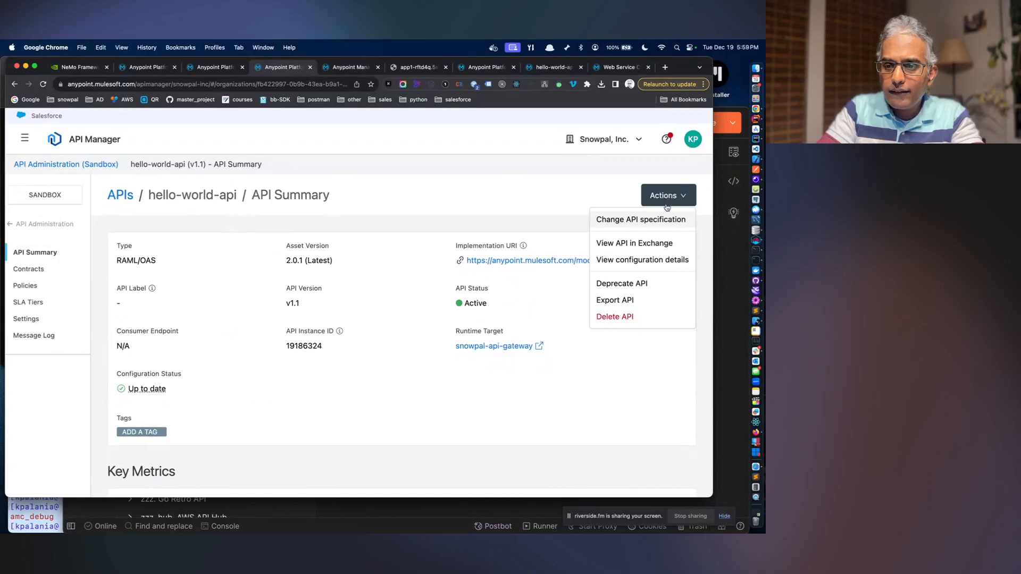
left_click(649, 259)
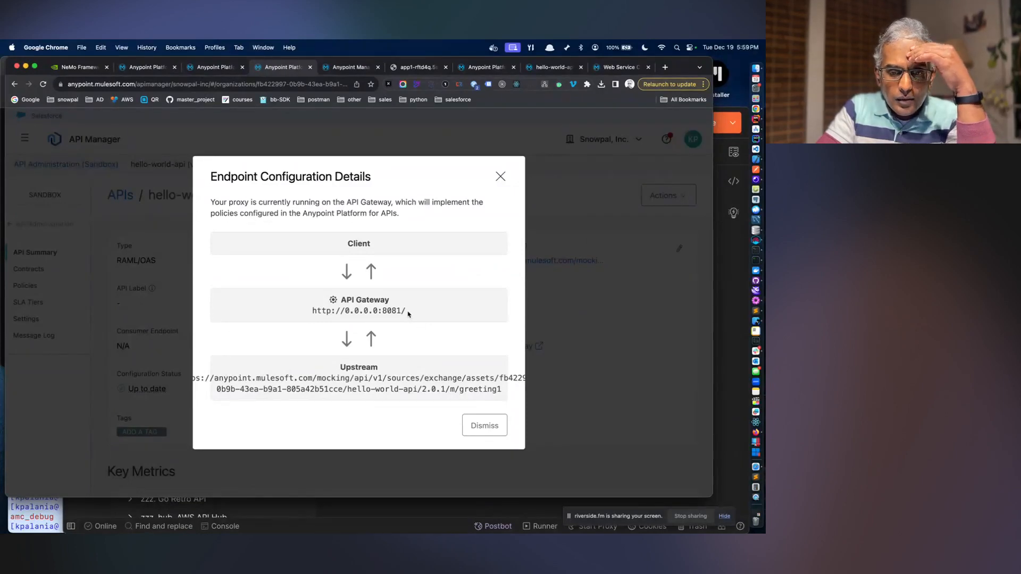
left_click_drag(290, 202, 365, 203)
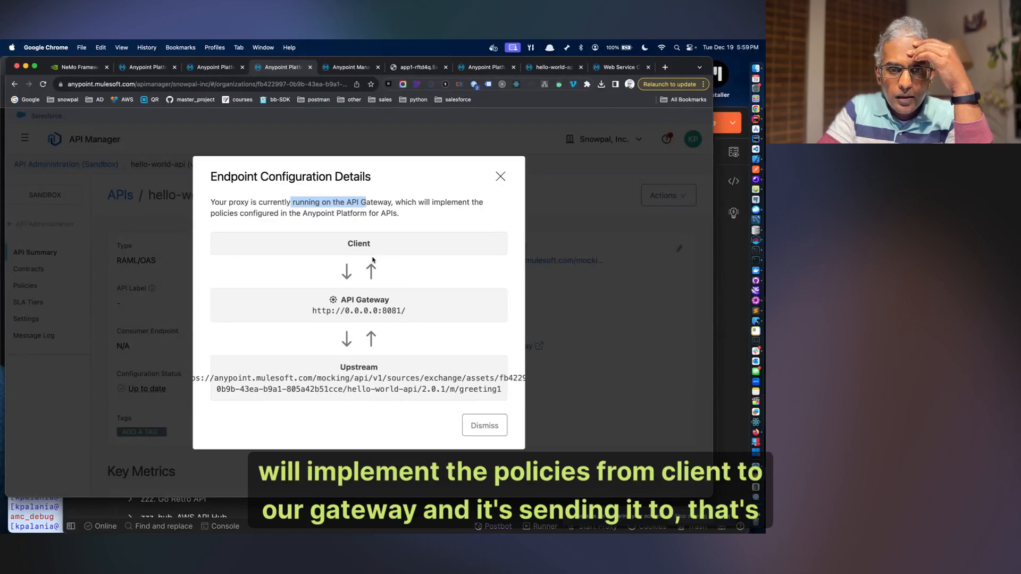
left_click_drag(326, 310, 423, 315)
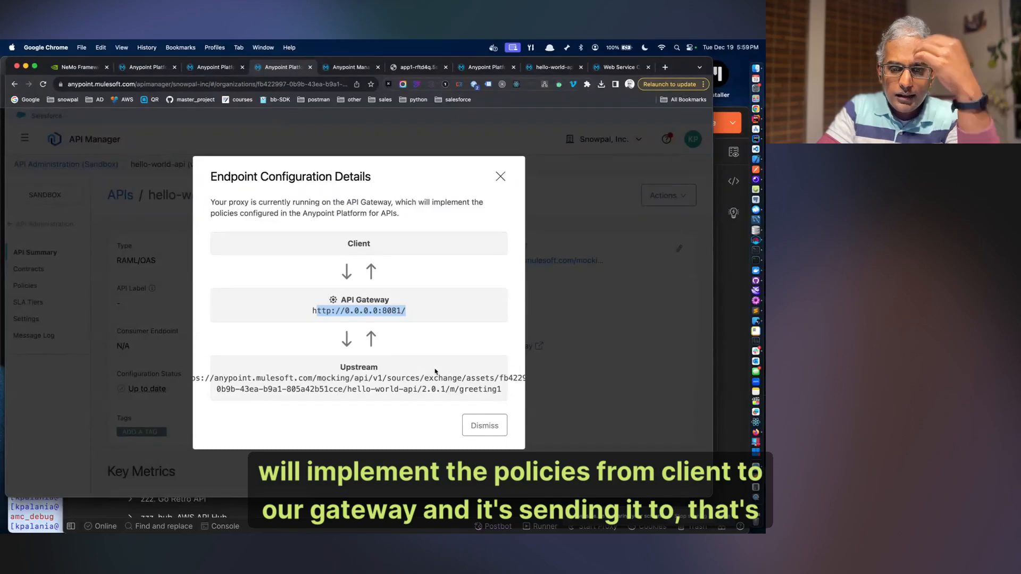
left_click(472, 423)
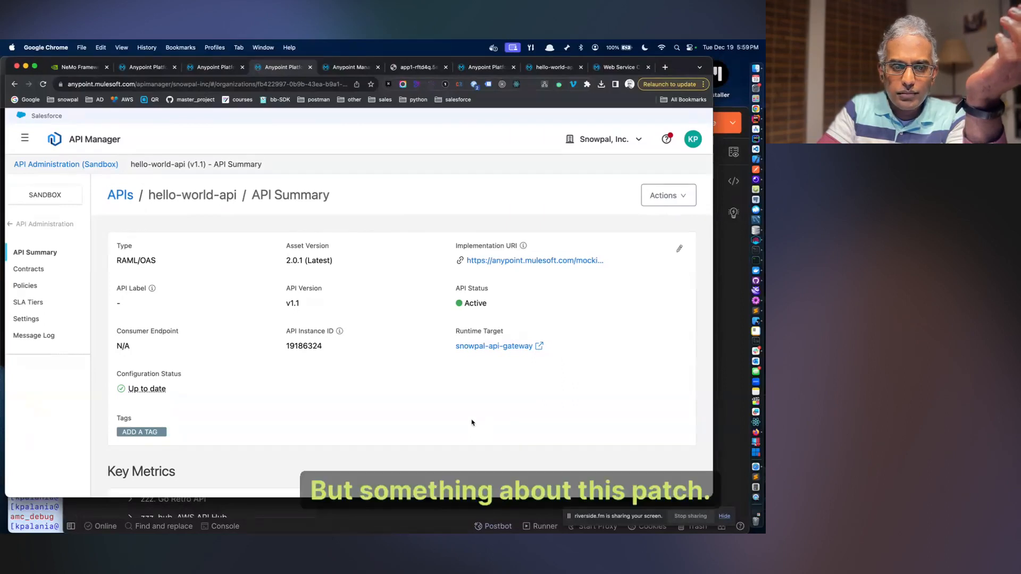
scroll(471, 423, "down", 1)
scroll(472, 423, "down", 5)
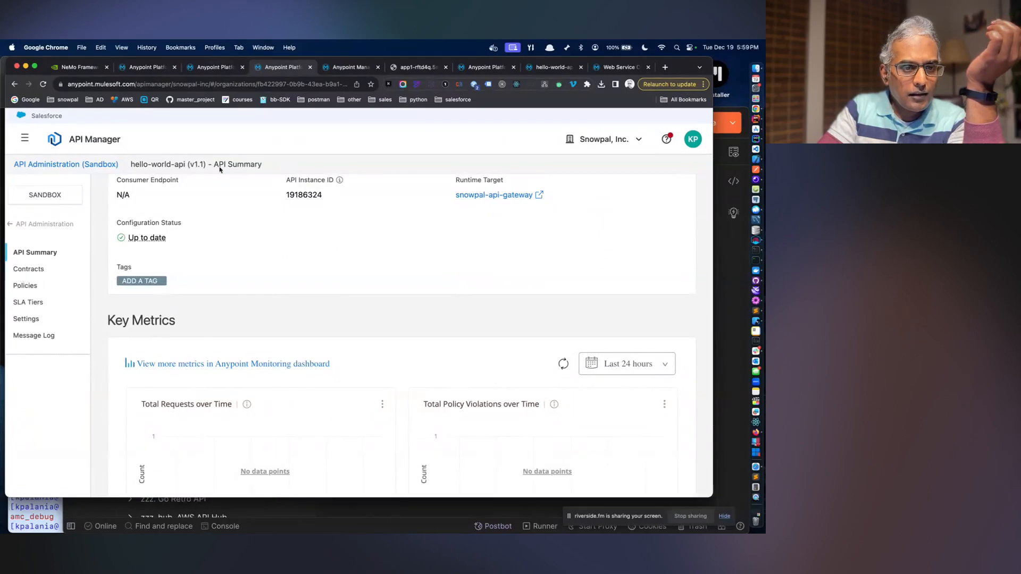
scroll(280, 229, "up", 5)
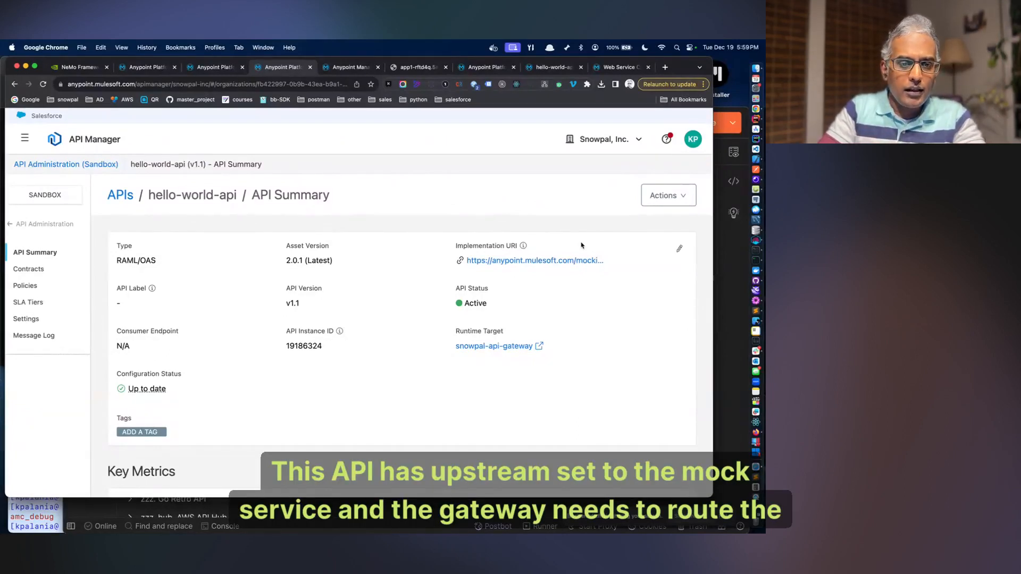
- Follow hello-world-api's runtime target to snowpal-api-gateway and check the gateway's APIs, replicas and logs pages
left_click(514, 347)
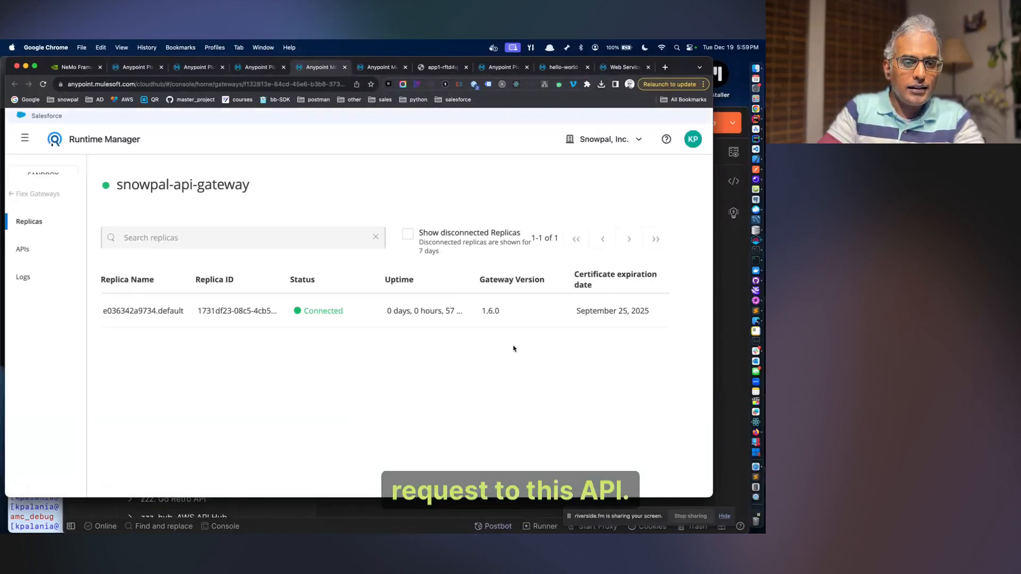
left_click(23, 250)
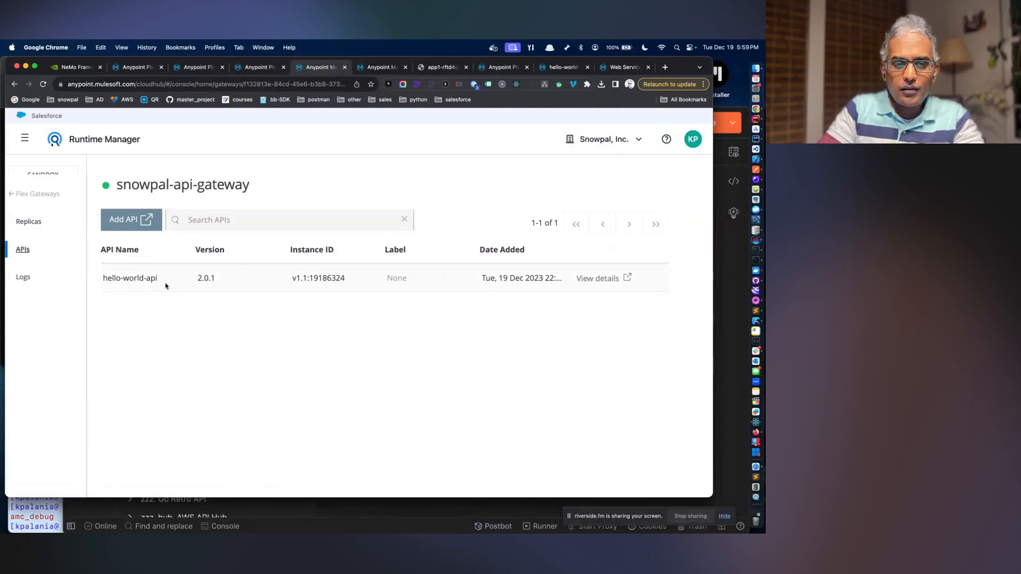
left_click(32, 227)
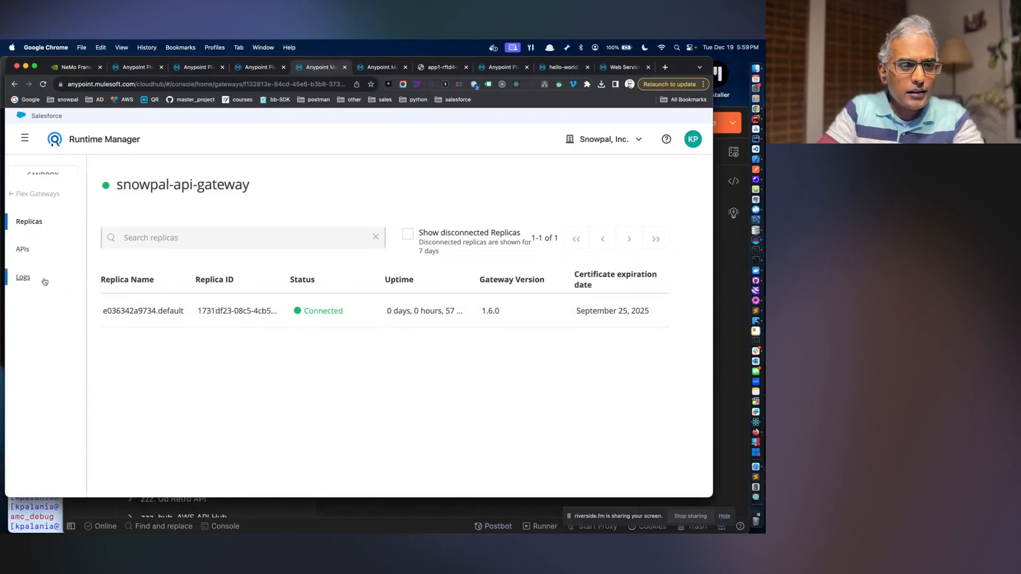
left_click(24, 279)
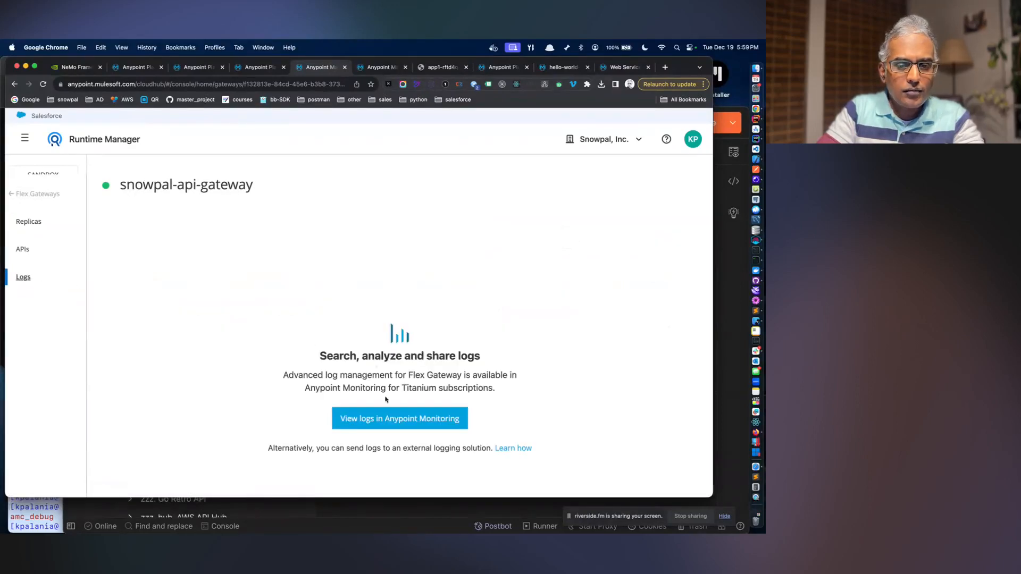
- View app1's Sandbox dashboard in Anypoint Monitoring, examine its inbound request metrics, and briefly check the application's URL
left_click(396, 418)
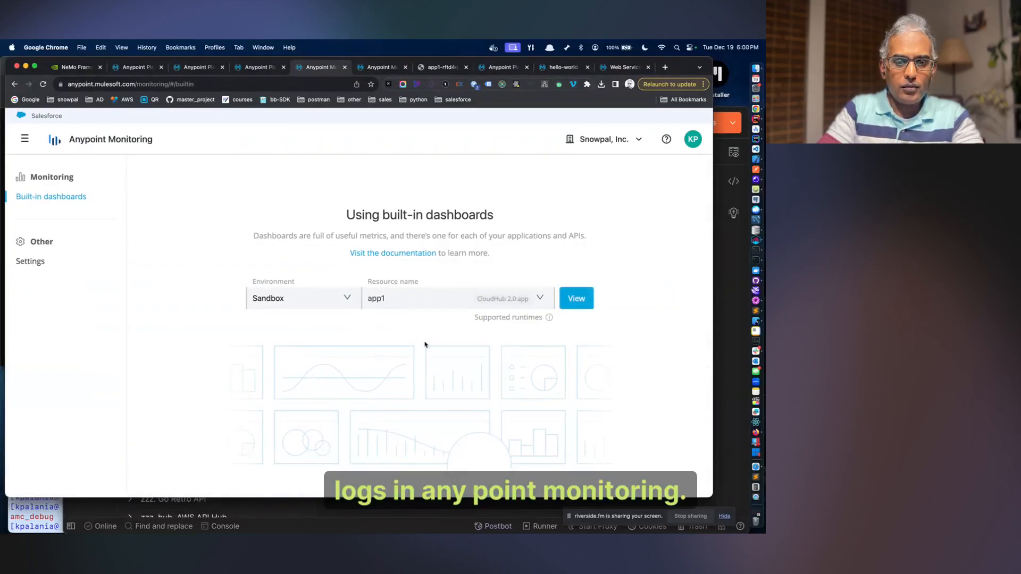
left_click(576, 299)
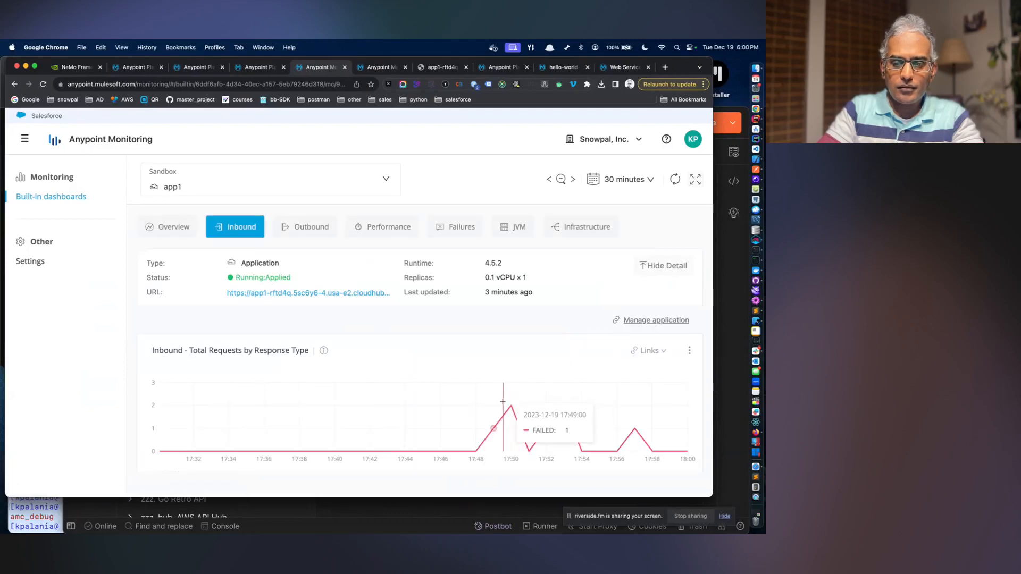
scroll(577, 404, "down", 10)
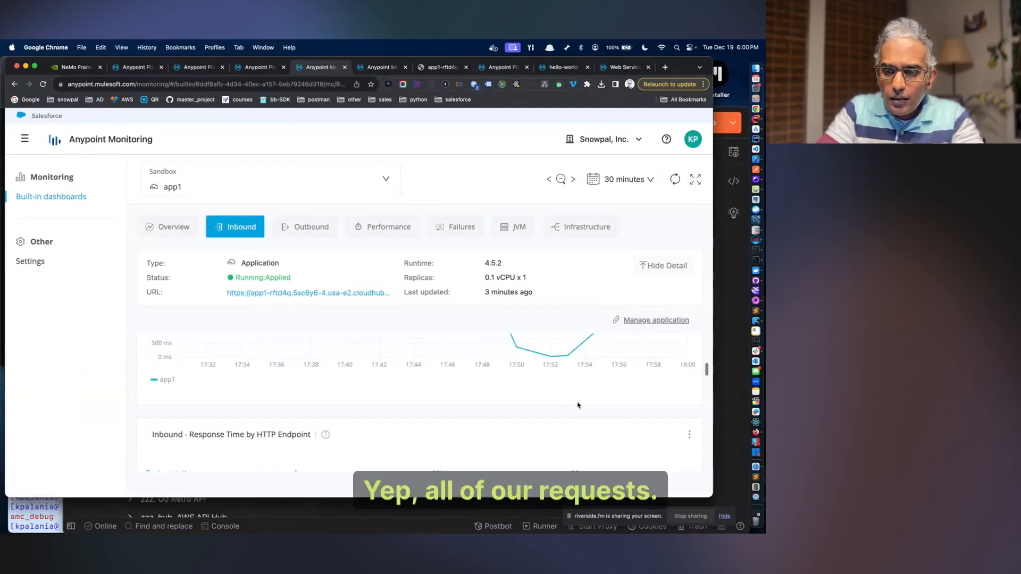
scroll(577, 405, "up", 3)
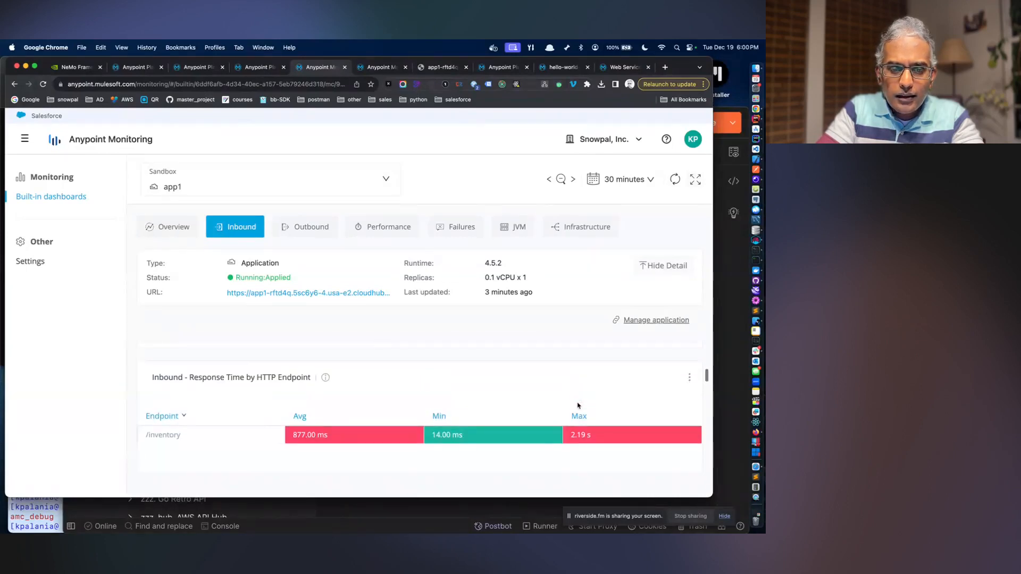
left_click(342, 293)
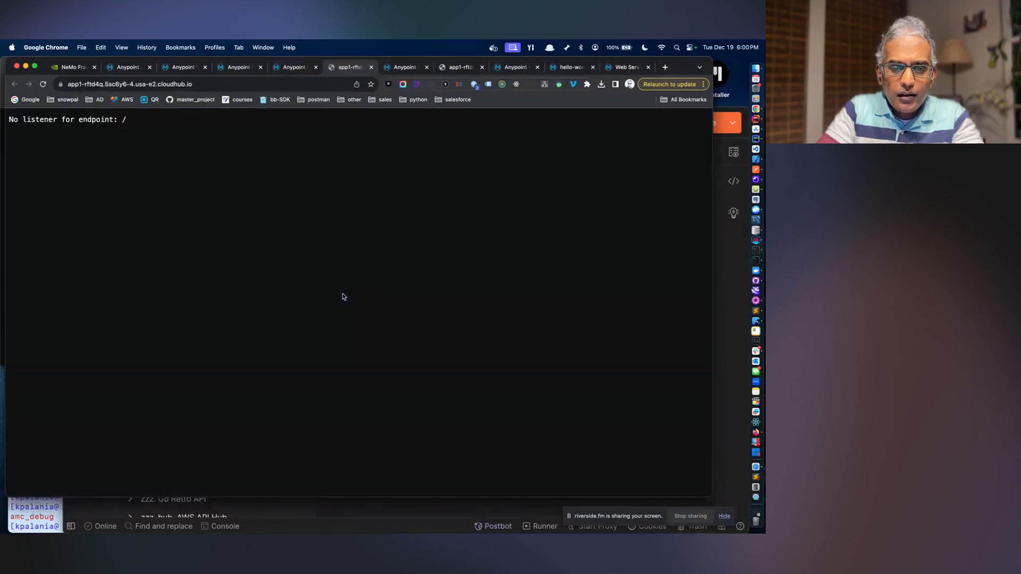
left_click(371, 67)
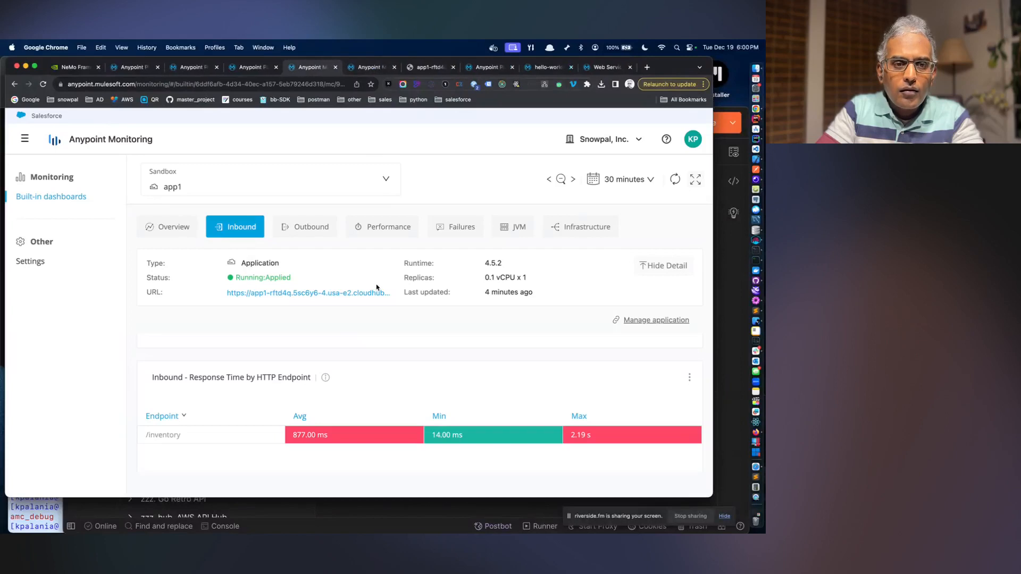
- Examine app1's failure, inbound and outbound metrics in the built-in dashboard and return to its overview
left_click(461, 227)
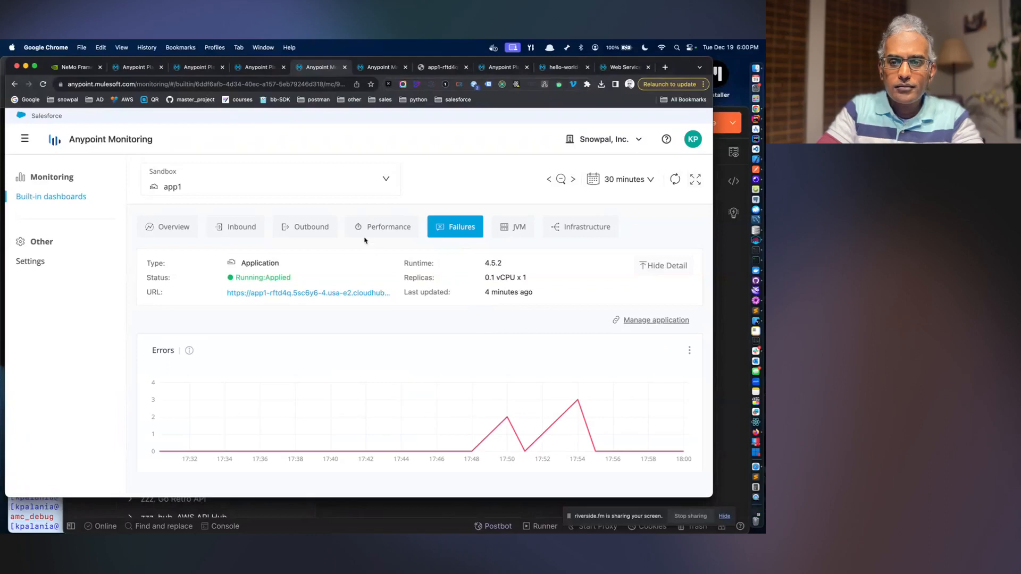
left_click(230, 235)
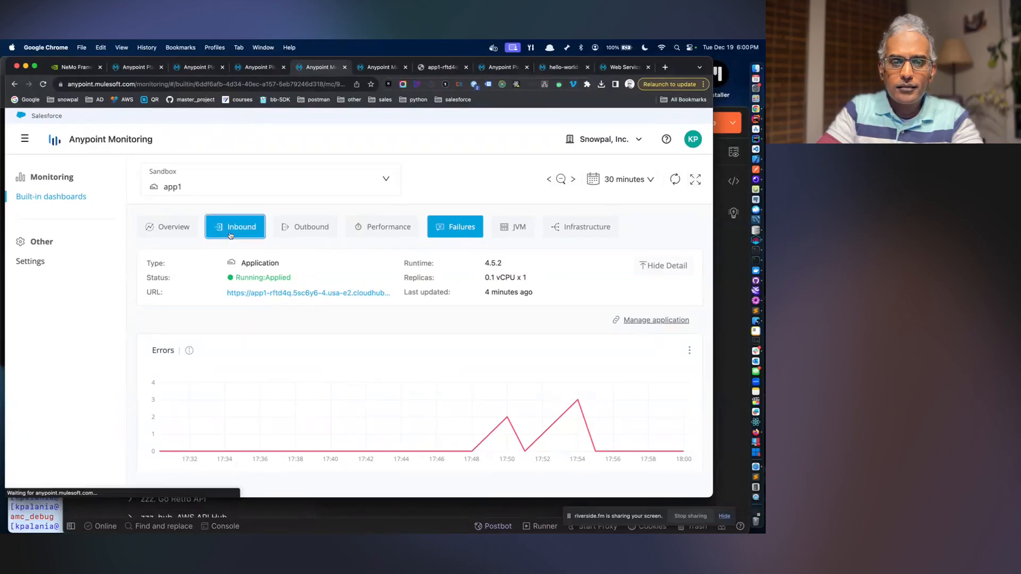
left_click(296, 232)
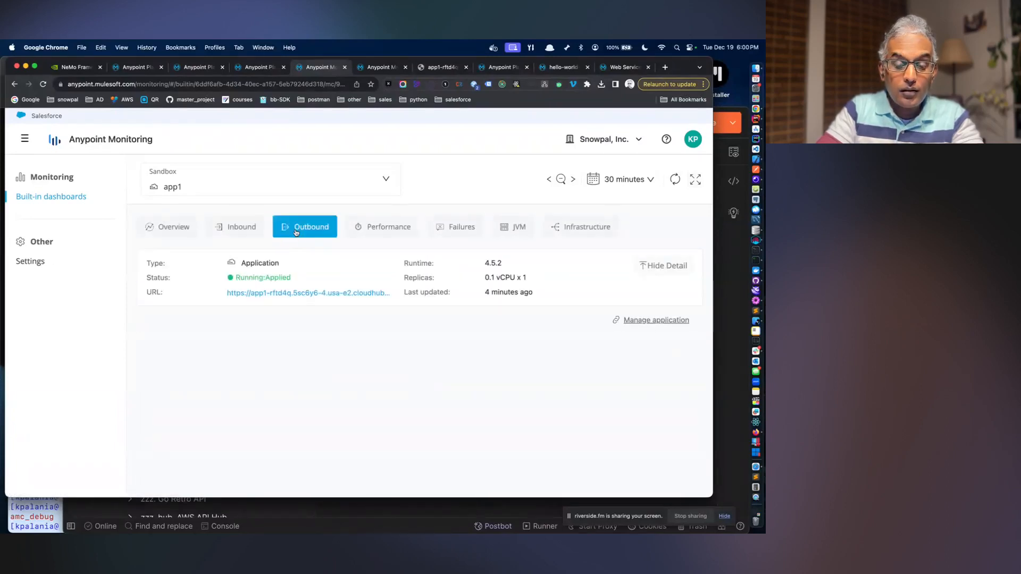
scroll(343, 355, "down", 3)
scroll(344, 357, "up", 2)
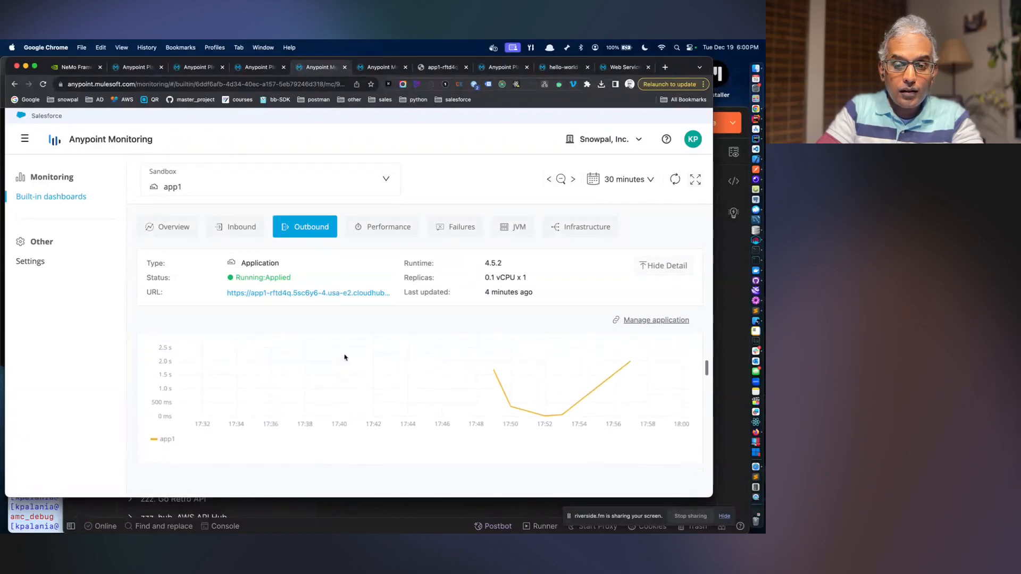
scroll(345, 357, "down", 5)
scroll(345, 356, "up", 5)
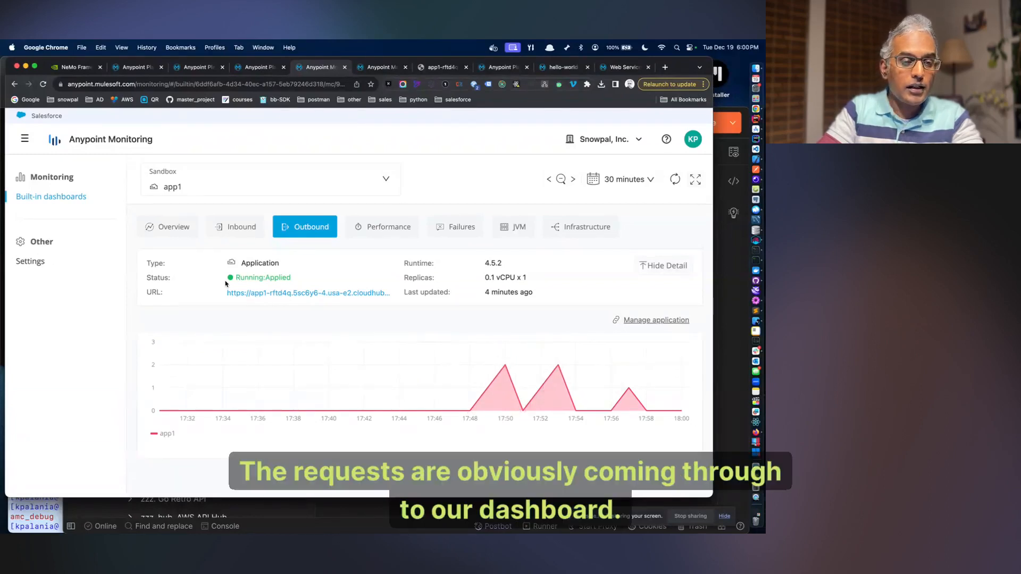
left_click(184, 233)
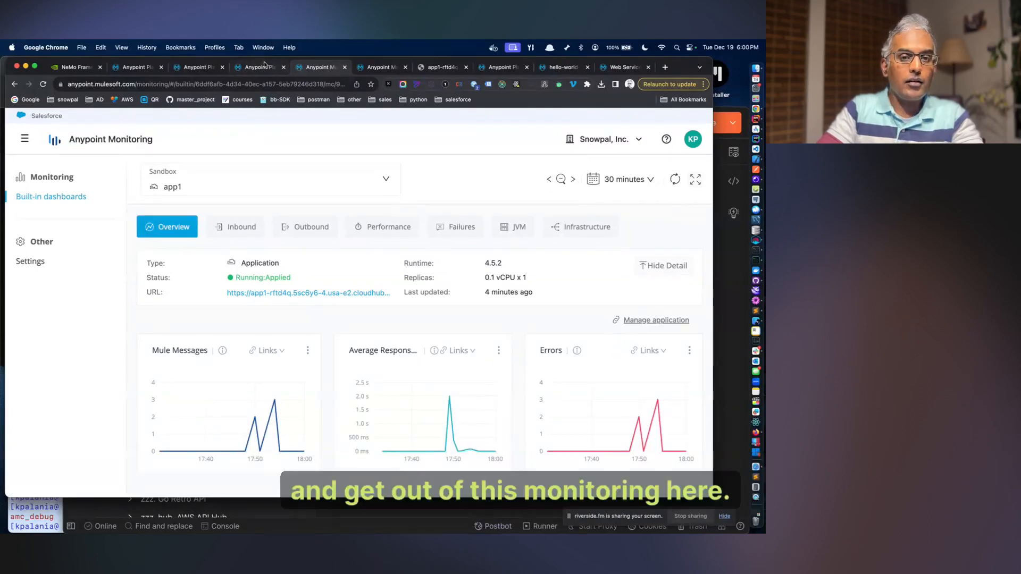
- Return to hello-world-api in API Manager, browse the policies available to add, and cancel without choosing one
left_click(263, 68)
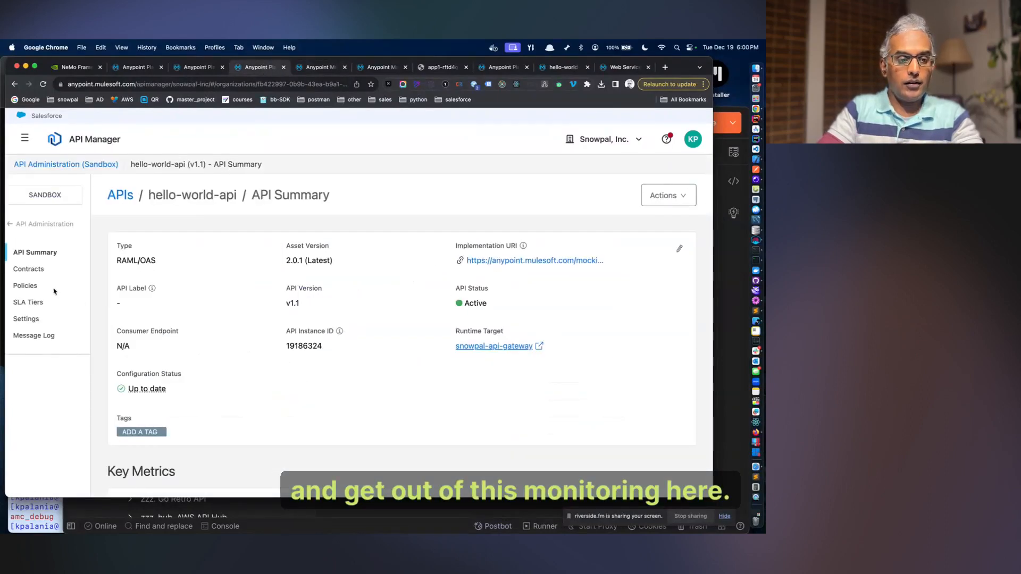
left_click(29, 302)
left_click(26, 286)
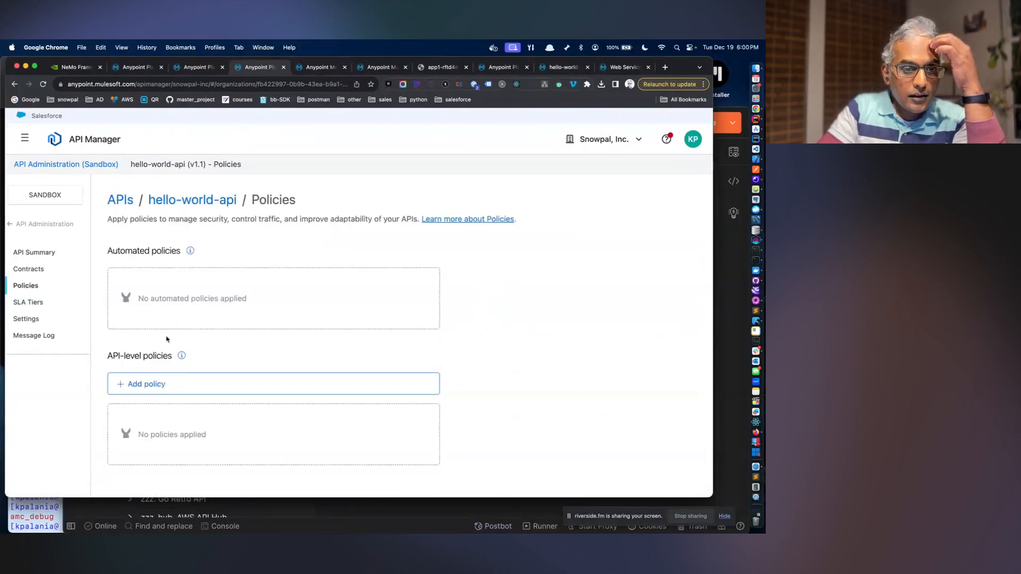
left_click(191, 383)
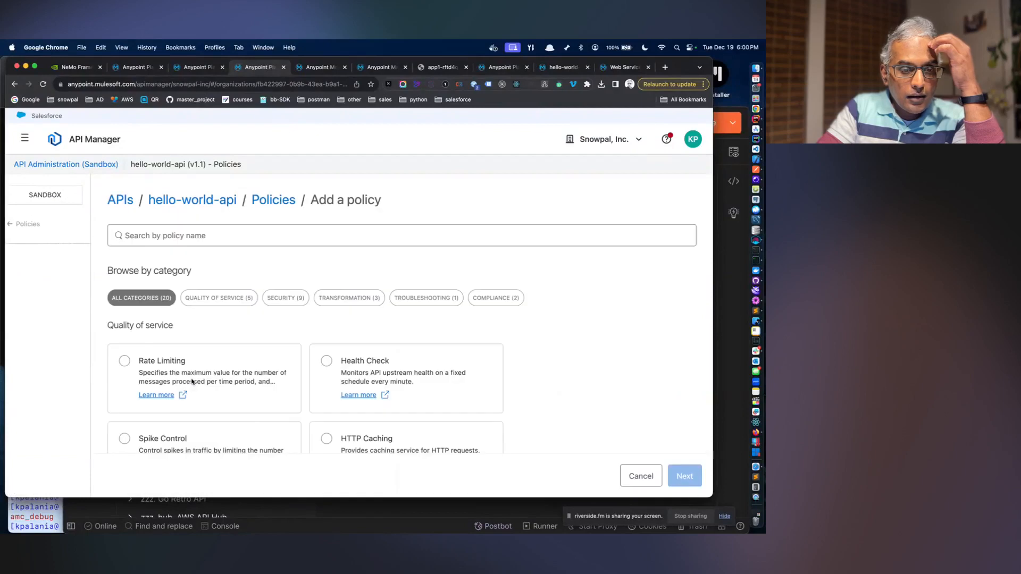
scroll(192, 381, "down", 10)
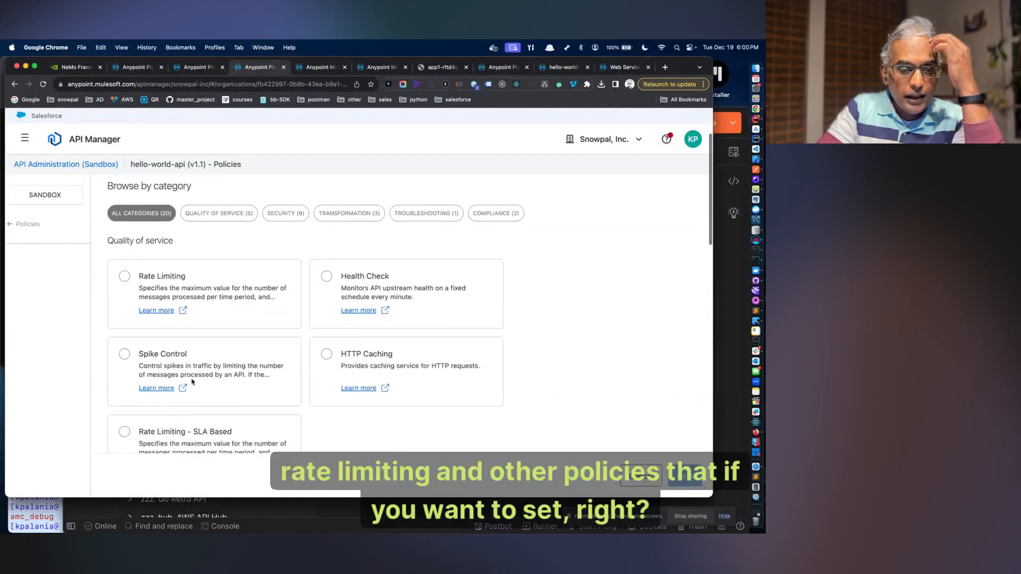
scroll(192, 381, "down", 1)
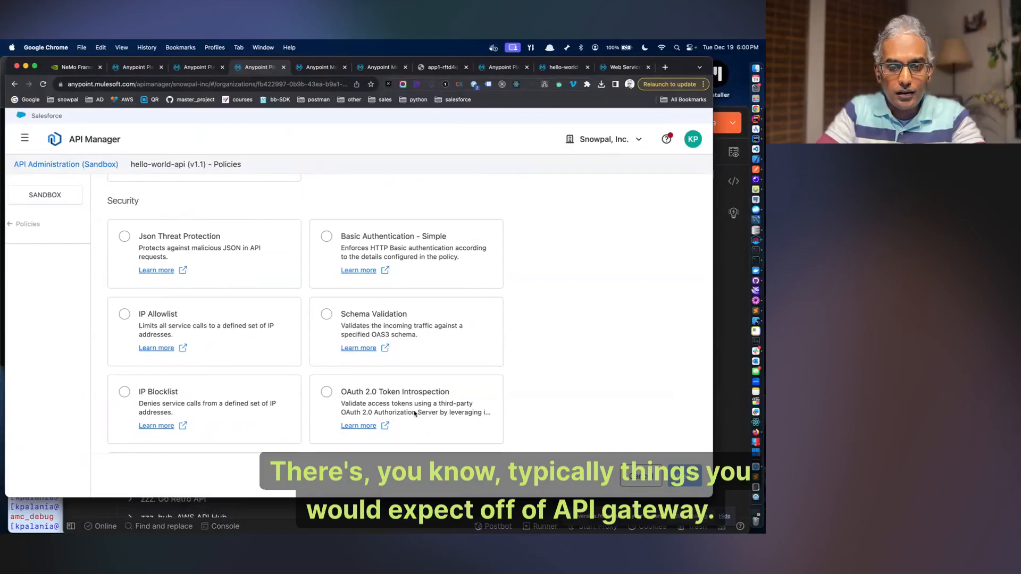
left_click(641, 475)
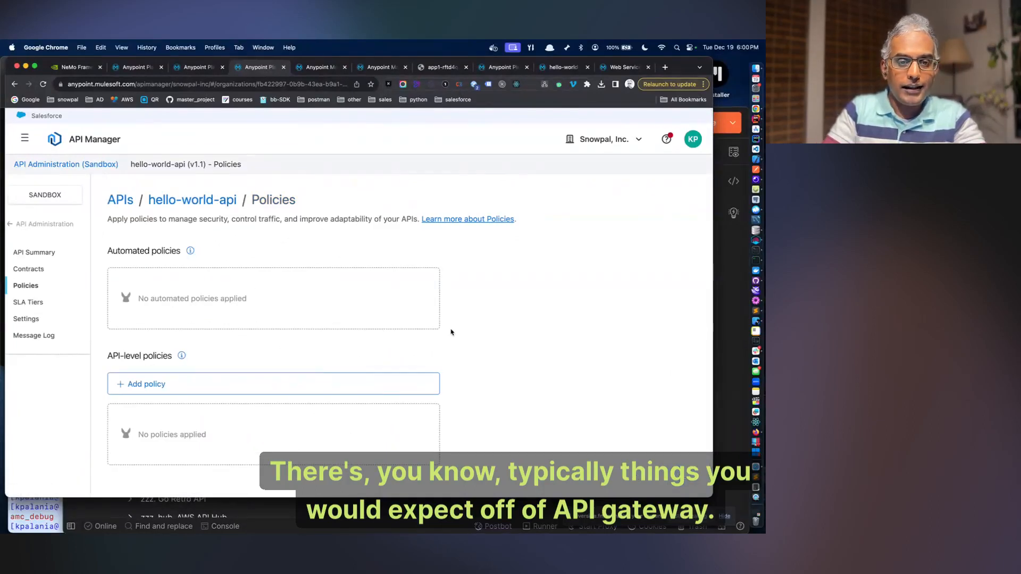
scroll(332, 330, "down", 1)
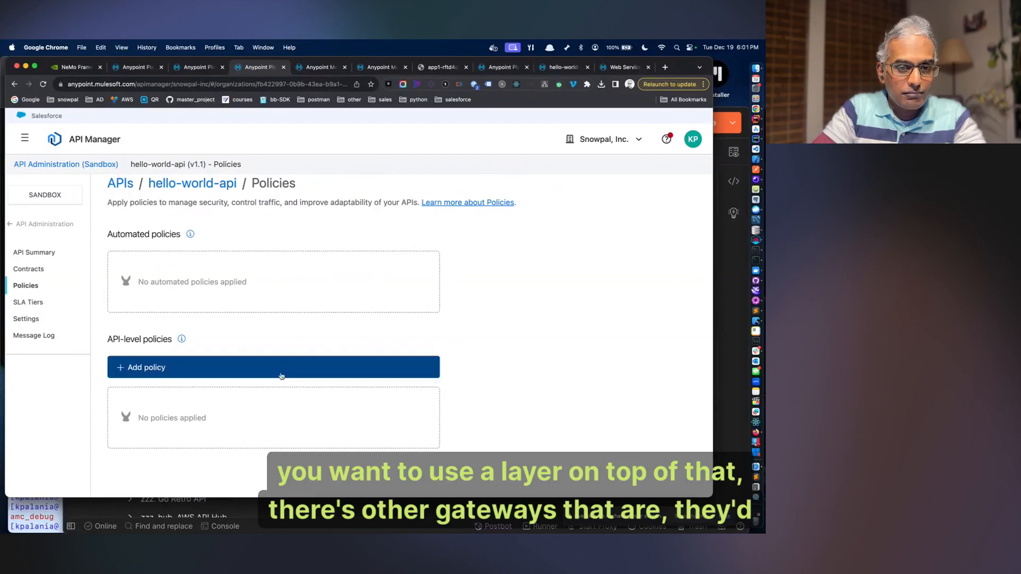
- Review hello-world-api's SLA tiers and its runtime, downstream, upstream and route settings
left_click(36, 305)
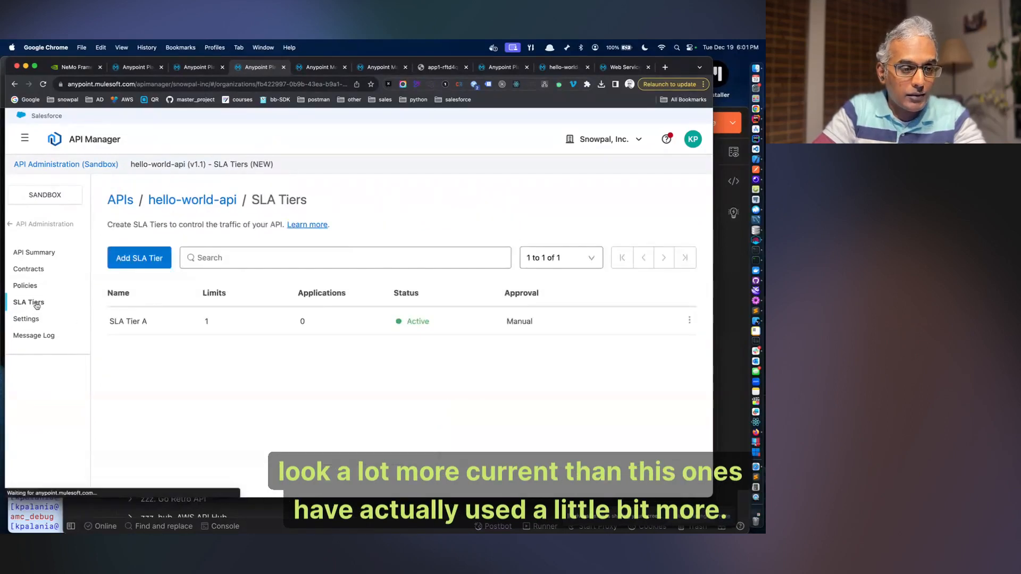
left_click(40, 319)
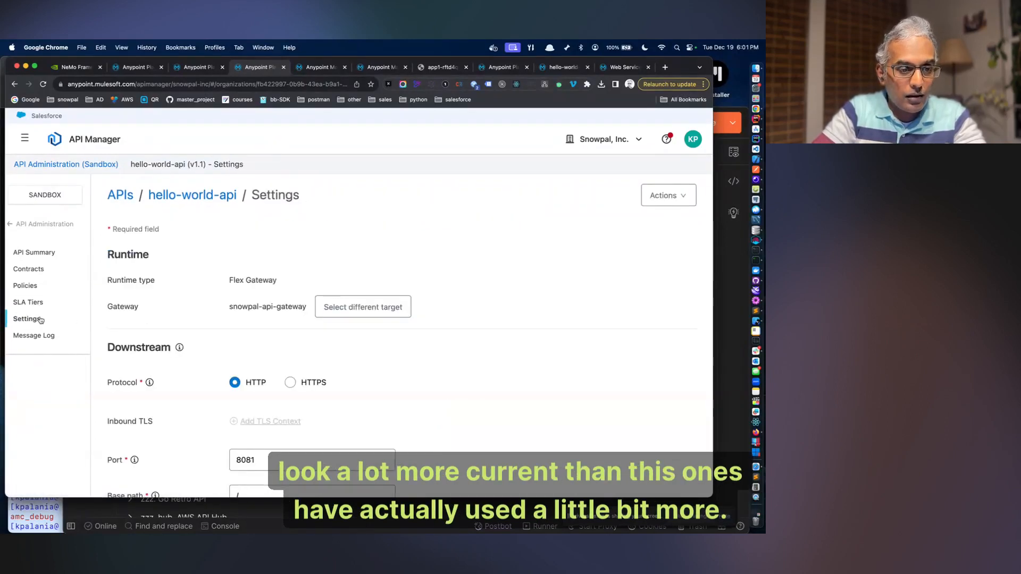
scroll(41, 319, "down", 10)
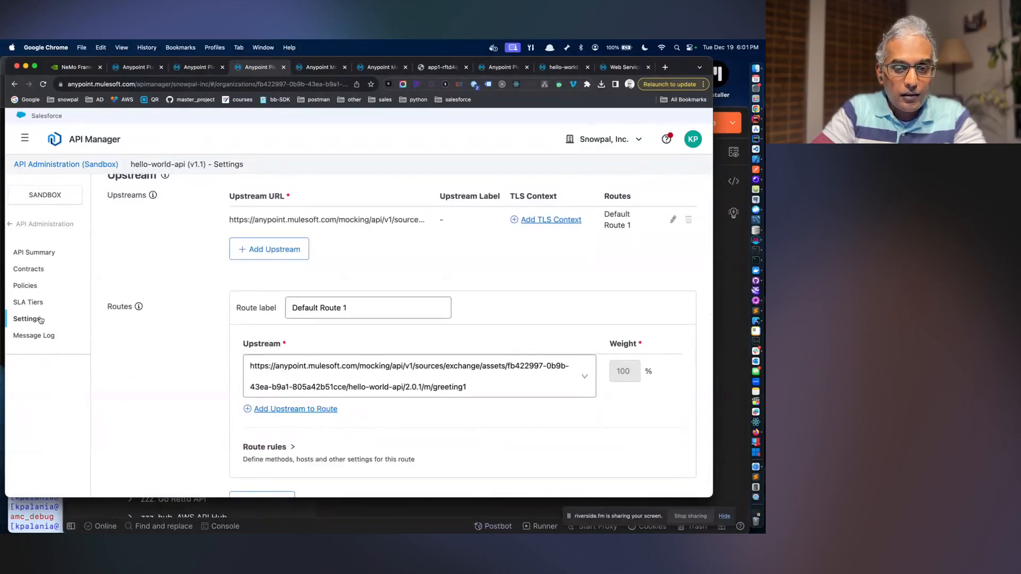
scroll(40, 319, "up", 10)
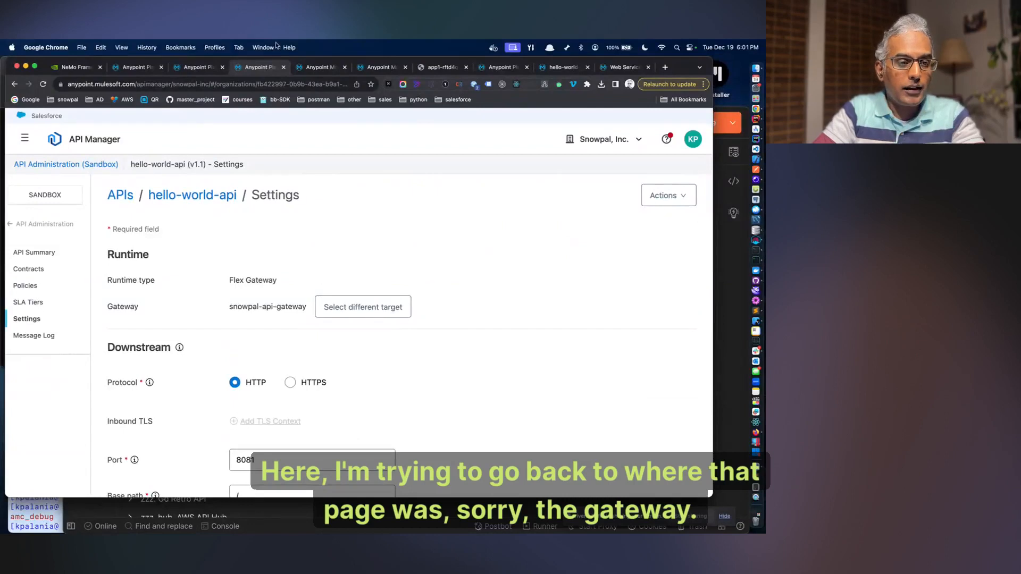
- Go to the other open hello-world-api summary and follow its runtime target to inspect snowpal-api-gateway's connected replica
left_click(197, 66)
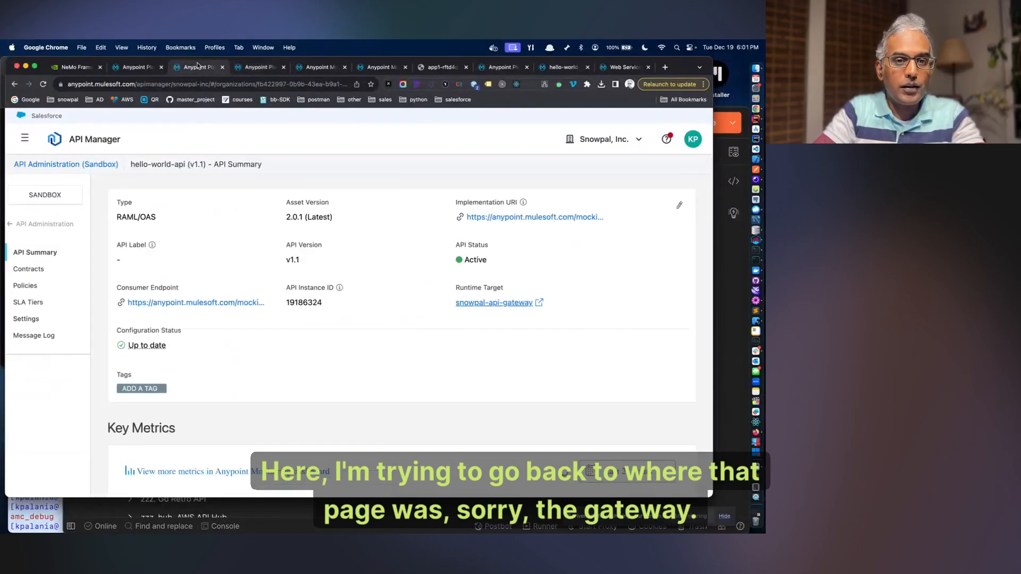
left_click(494, 303)
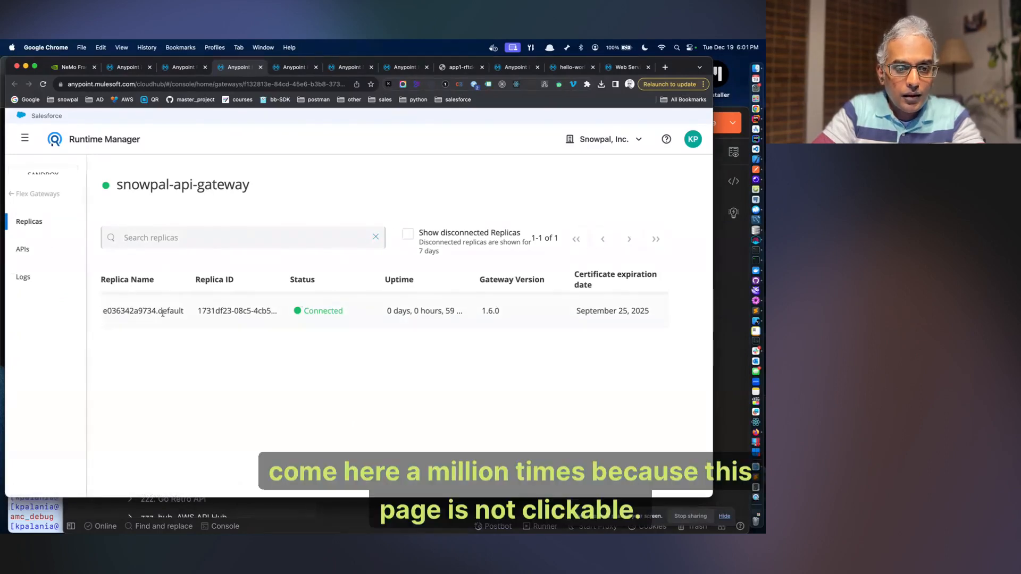
left_click_drag(308, 315, 601, 296)
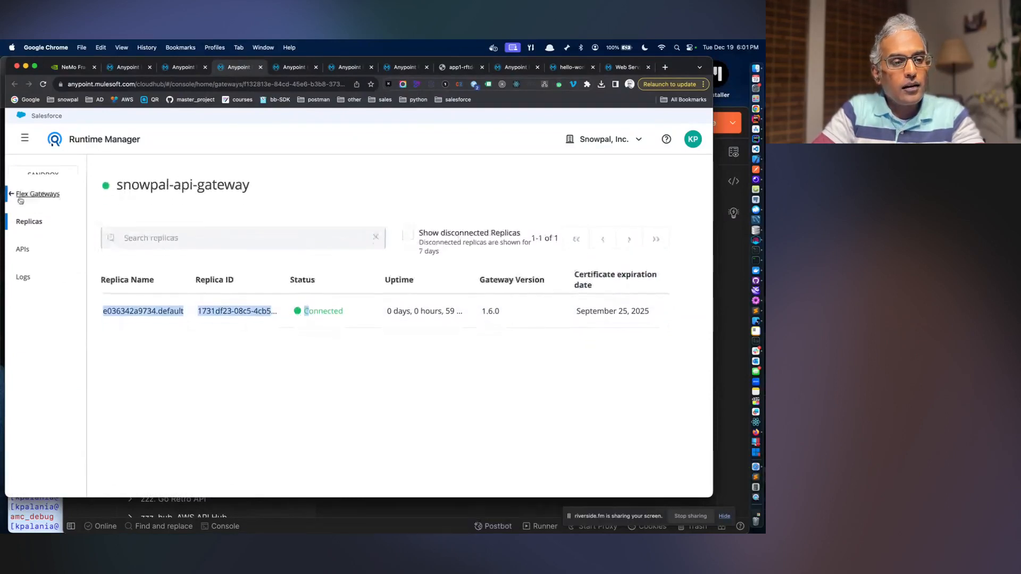
- Leave the gateway for the Sandbox servers list and check snowpal-server's dashboard for applications running on it
left_click(20, 198)
left_click(28, 219)
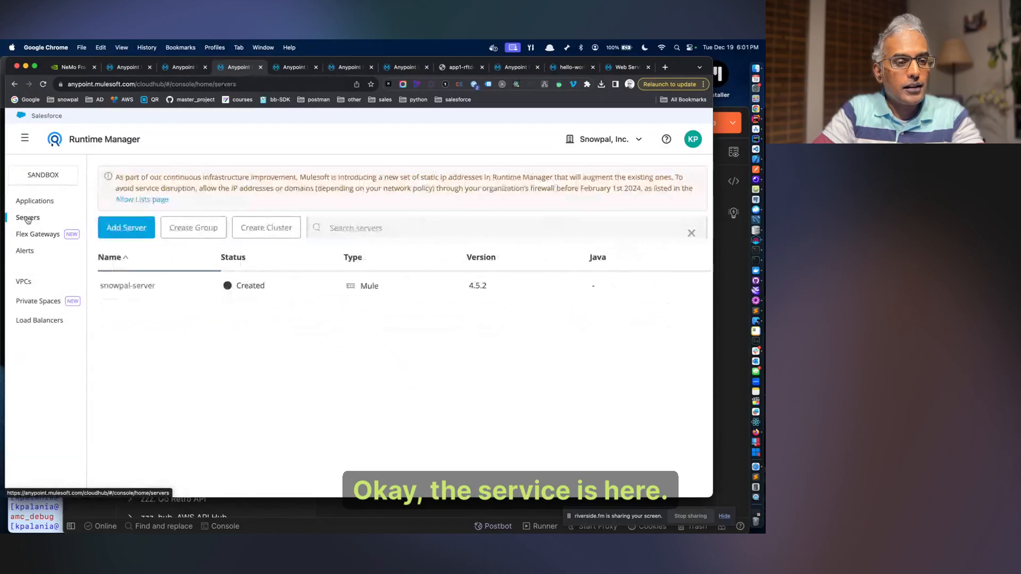
left_click(113, 287)
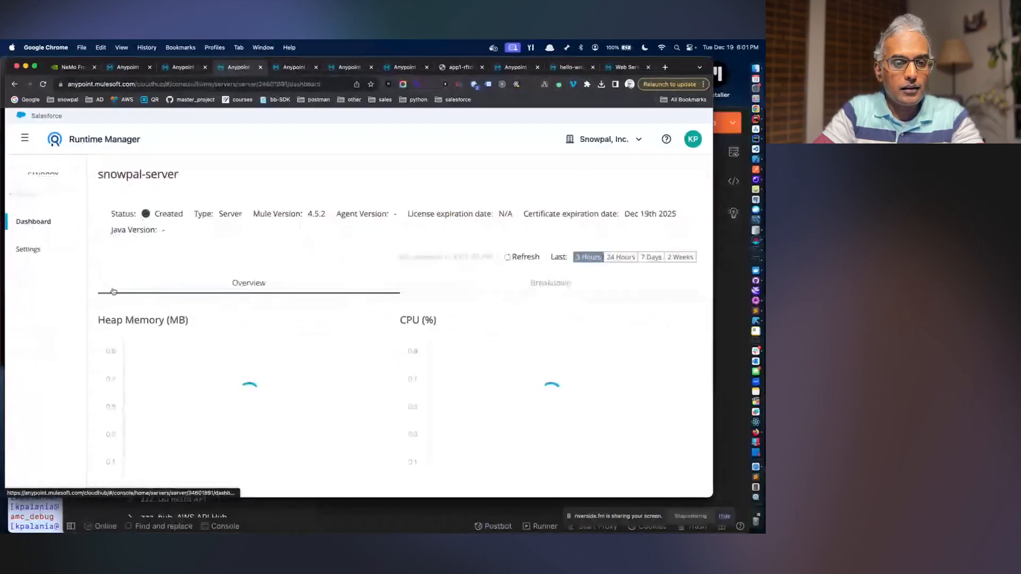
scroll(113, 291, "down", 2)
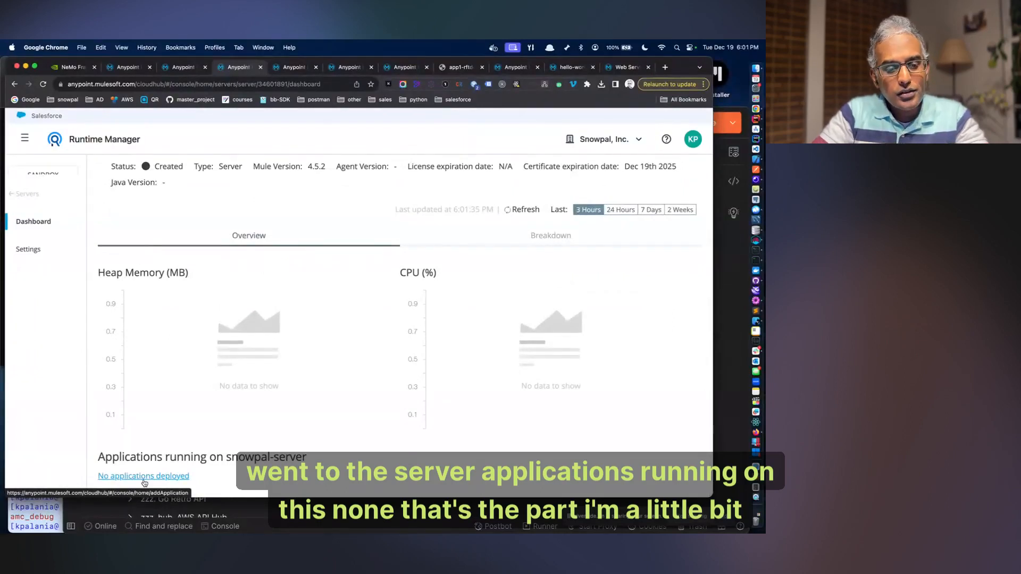
- Begin deploying an application from snowpal-server's dashboard, choosing to import its file from Exchange with the asset type set to Example
left_click(144, 477)
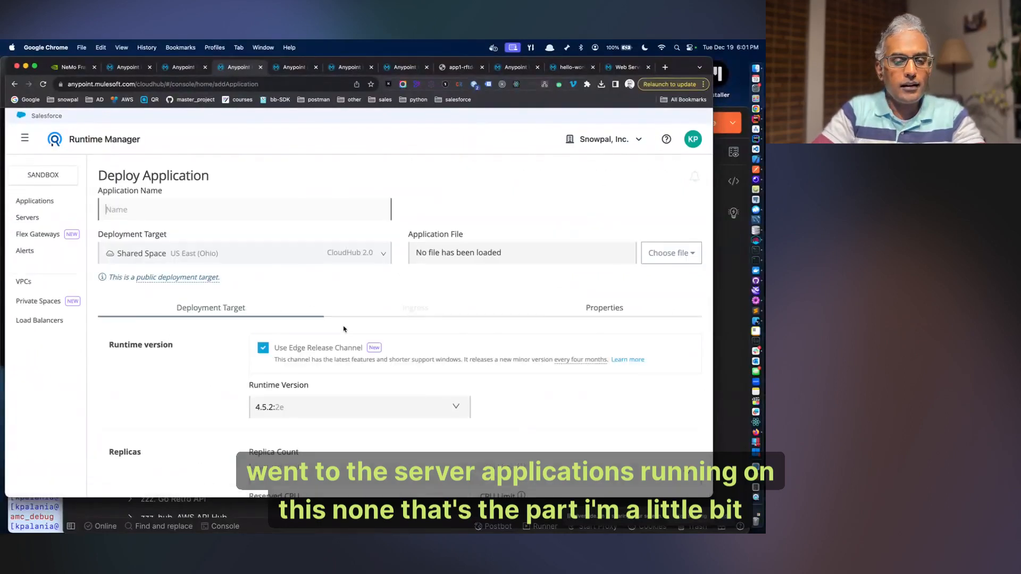
left_click(664, 250)
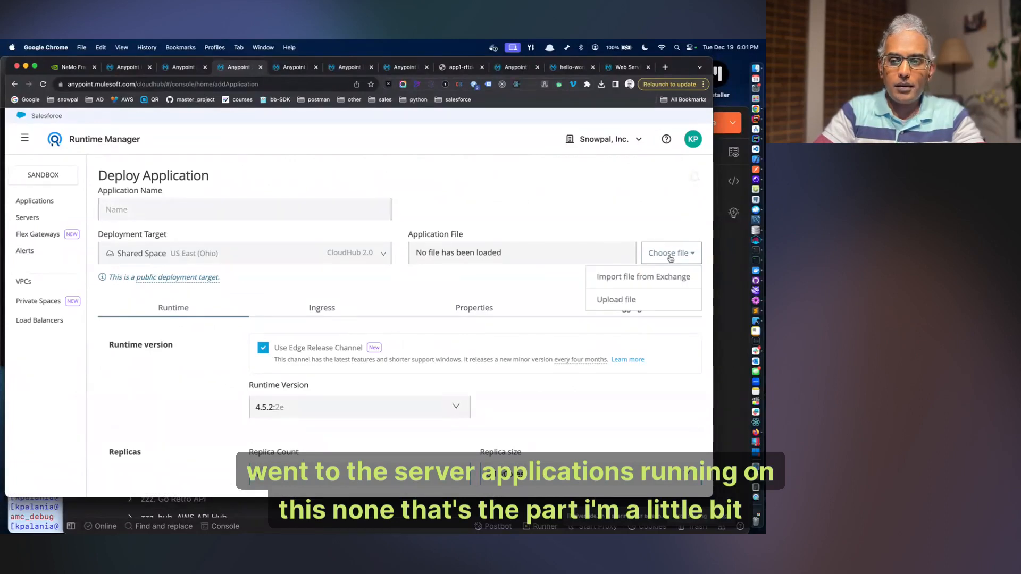
left_click(643, 276)
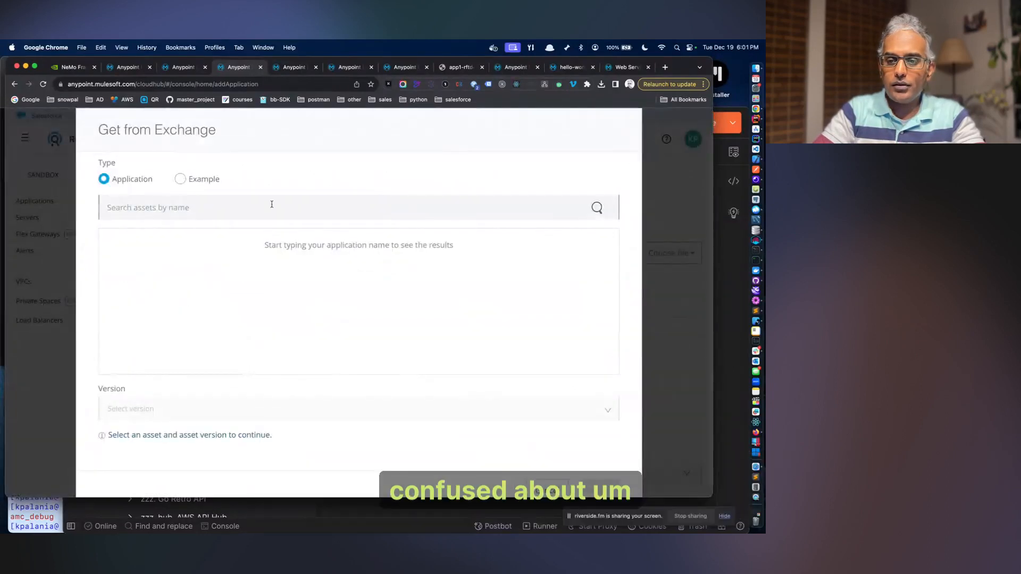
left_click(180, 179)
left_click(184, 207)
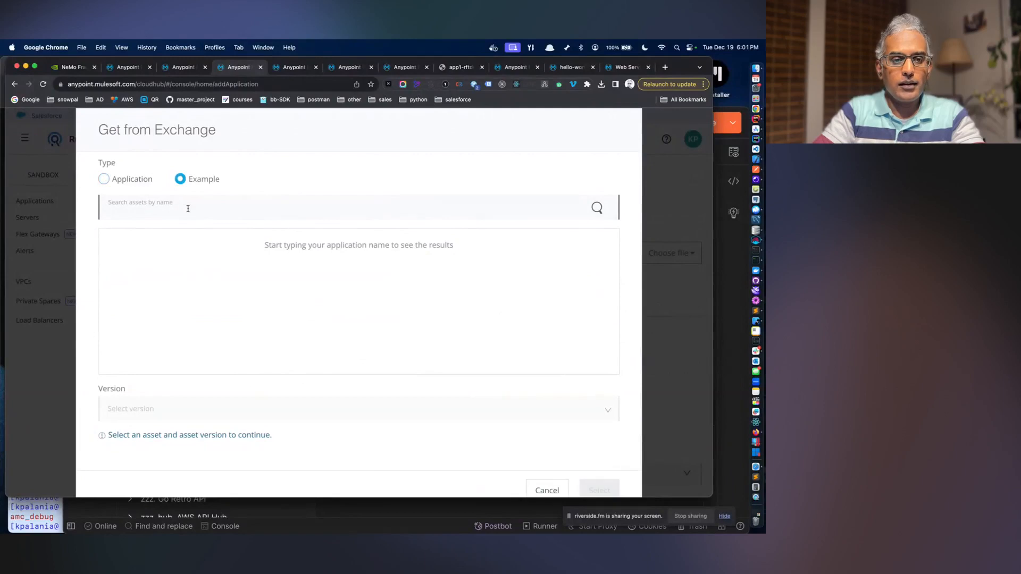
- Search the Exchange examples for "tshirt" and clear the search
type("tshrio")
key("BackSpace")
key("BackSpace")
key("BackSpace")
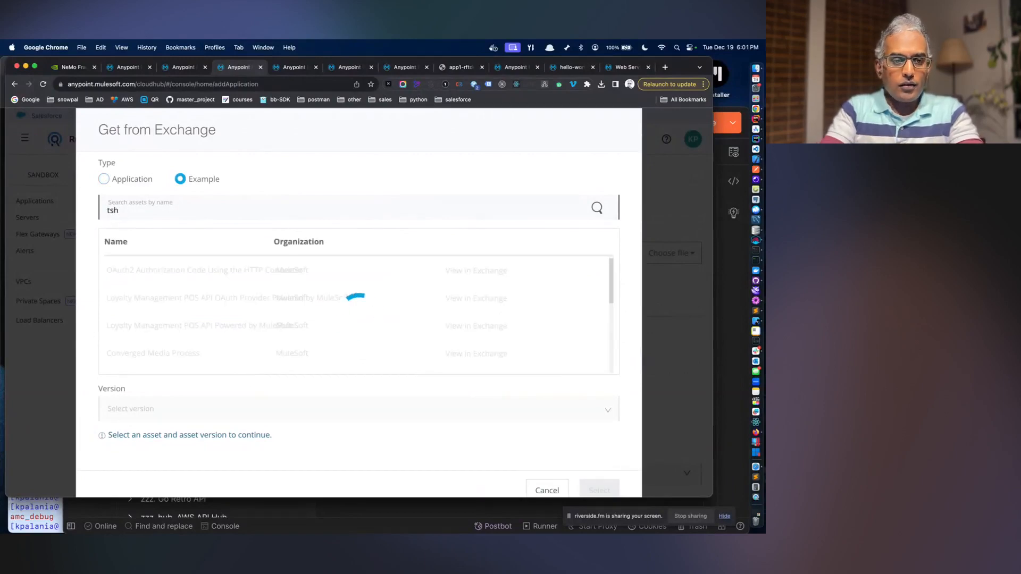
type("o")
key("BackSpace")
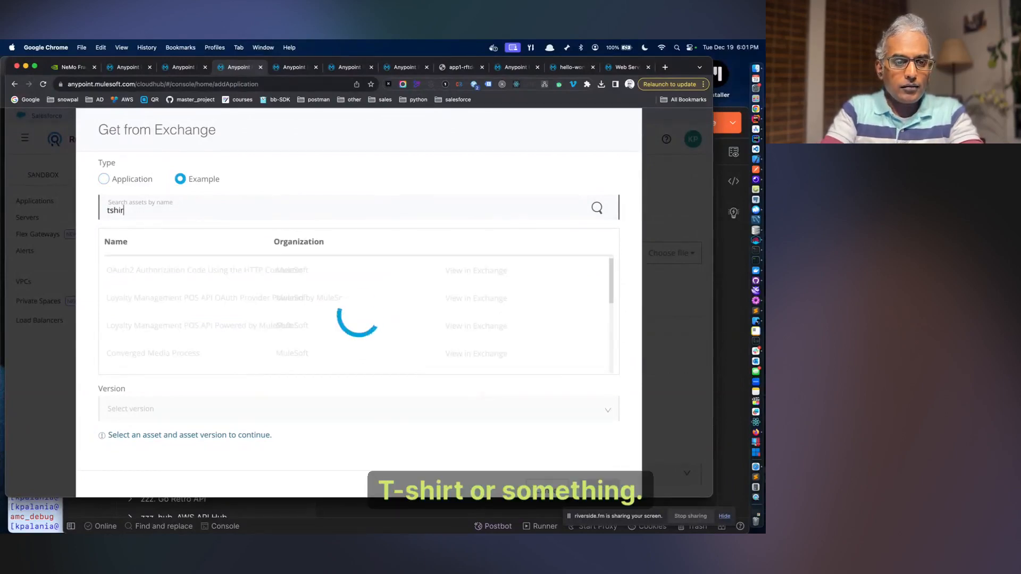
type("irt")
key("BackSpace")
key("BackSpace")
key("BackSpace")
key("BackSpace")
key("BackSpace")
key("BackSpace")
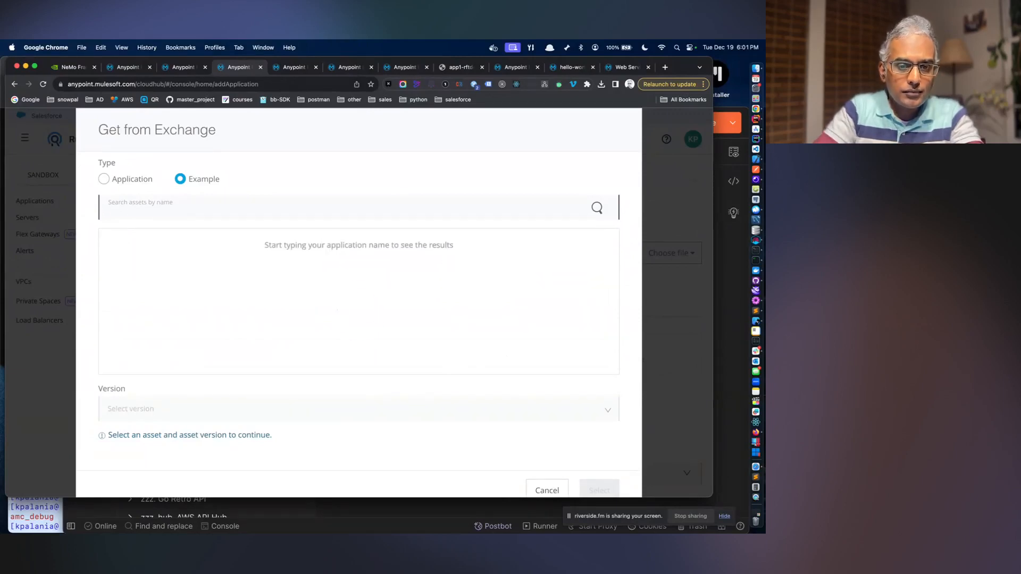
- Search the Exchange examples for "b", "a" and "h" in turn, looking through each list for the previously deployed asset
type("b")
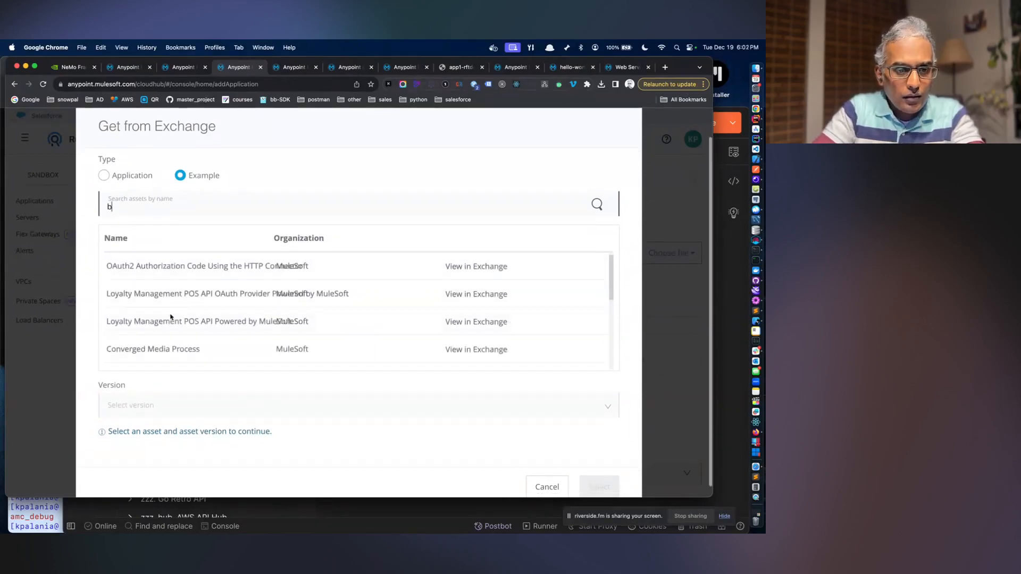
scroll(169, 318, "down", 3)
scroll(170, 317, "down", 2)
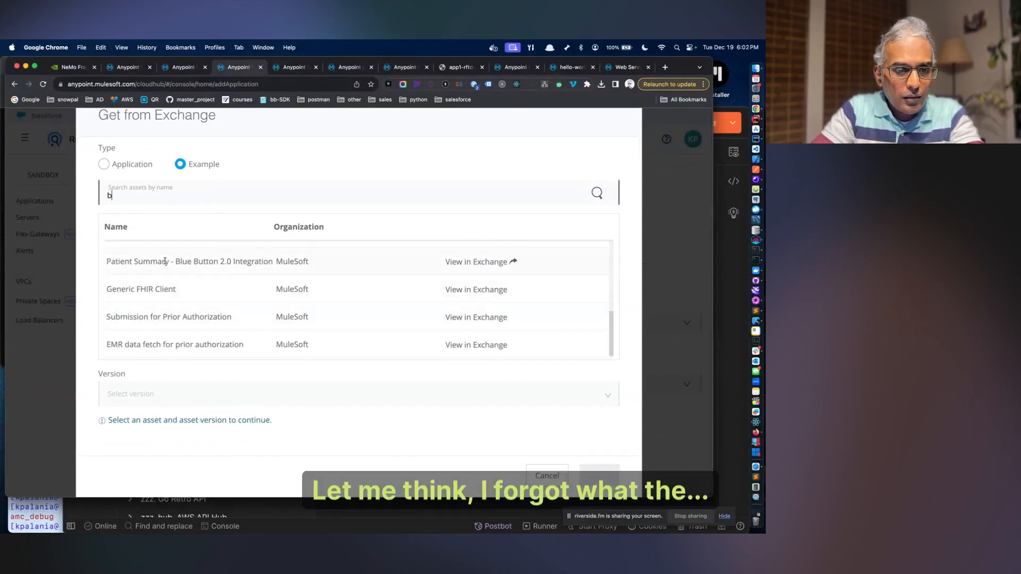
key("BackSpace")
type("a")
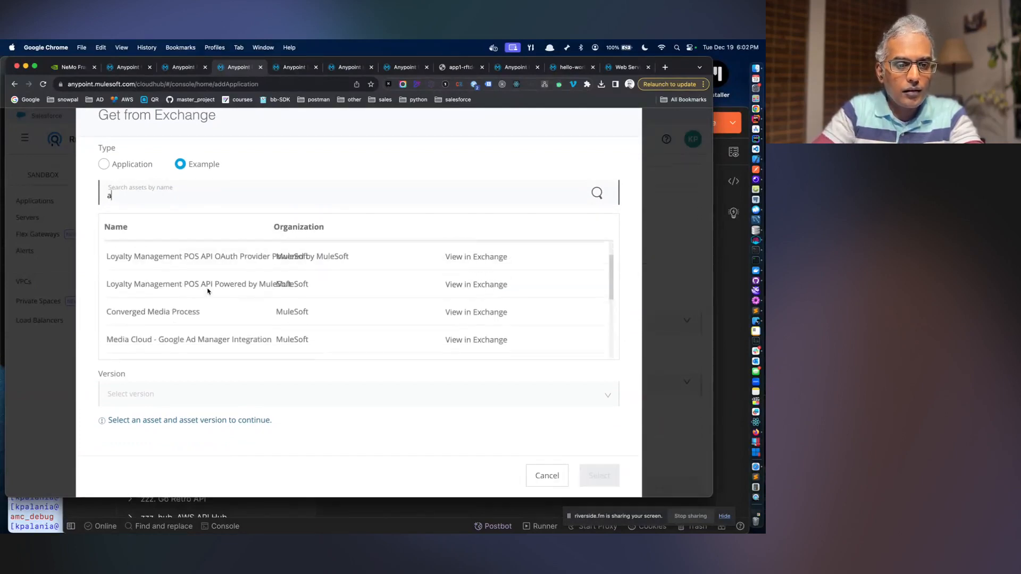
scroll(207, 290, "down", 2)
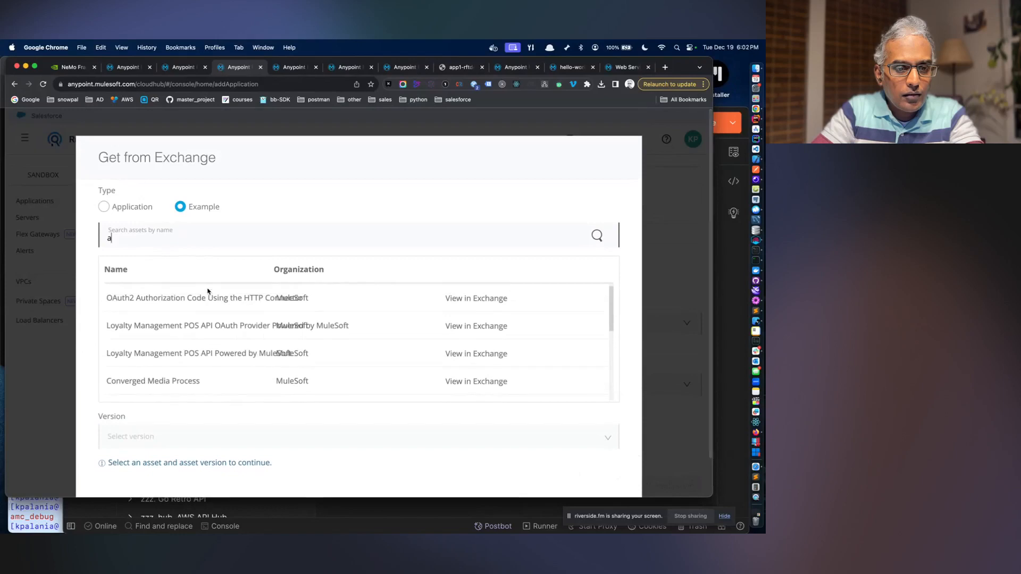
key("BackSpace")
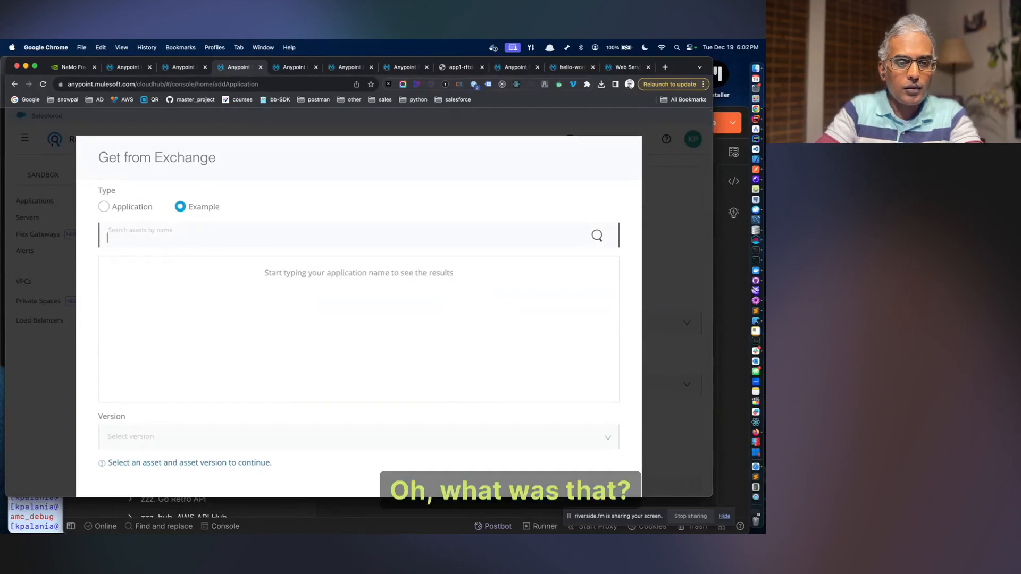
type("h")
scroll(184, 329, "down", 2)
scroll(183, 328, "down", 5)
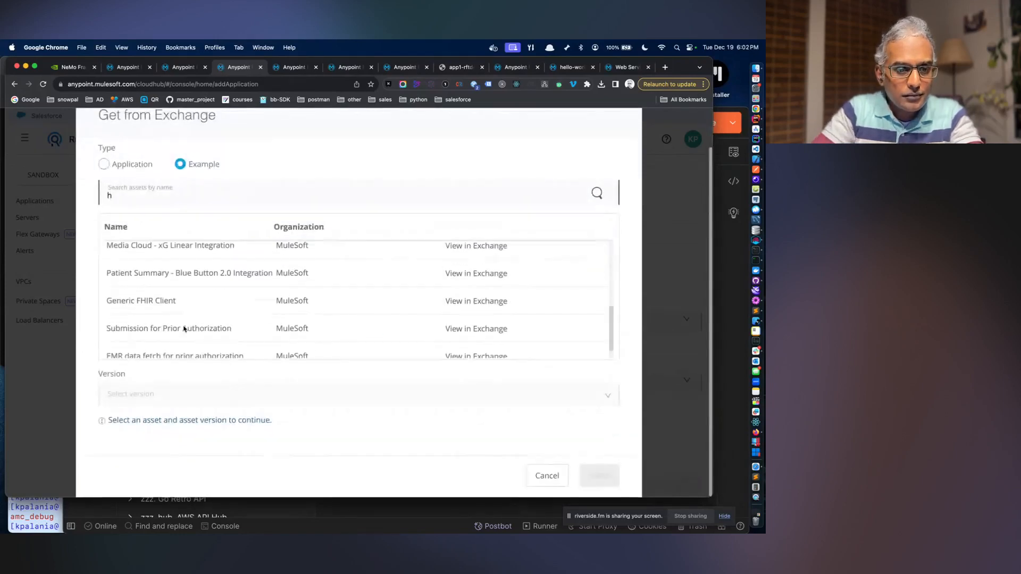
scroll(183, 329, "up", 7)
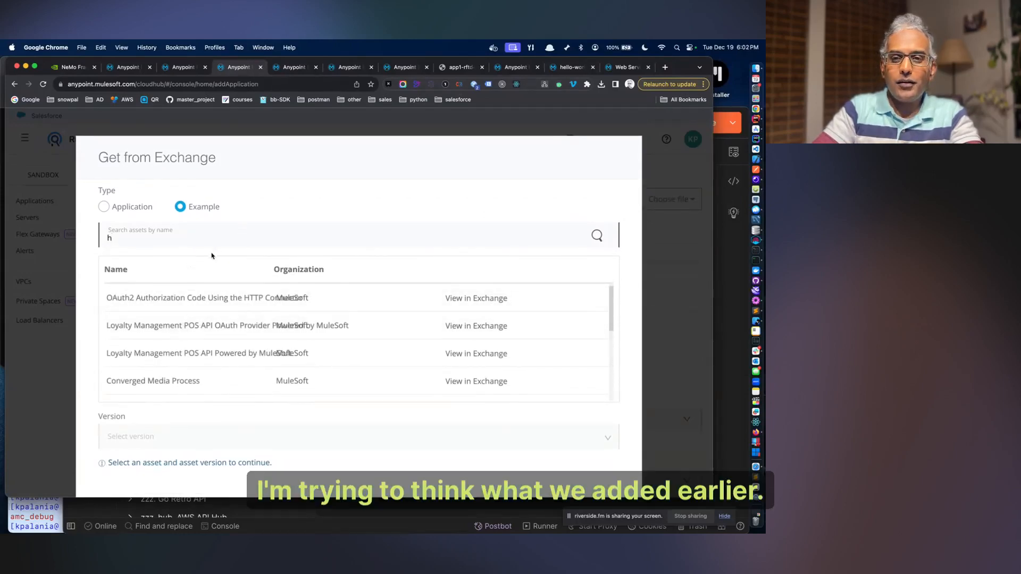
- Search the examples for "aa", "a" and "b" and look through the results for the previously used asset
key("BackSpace")
type("aa")
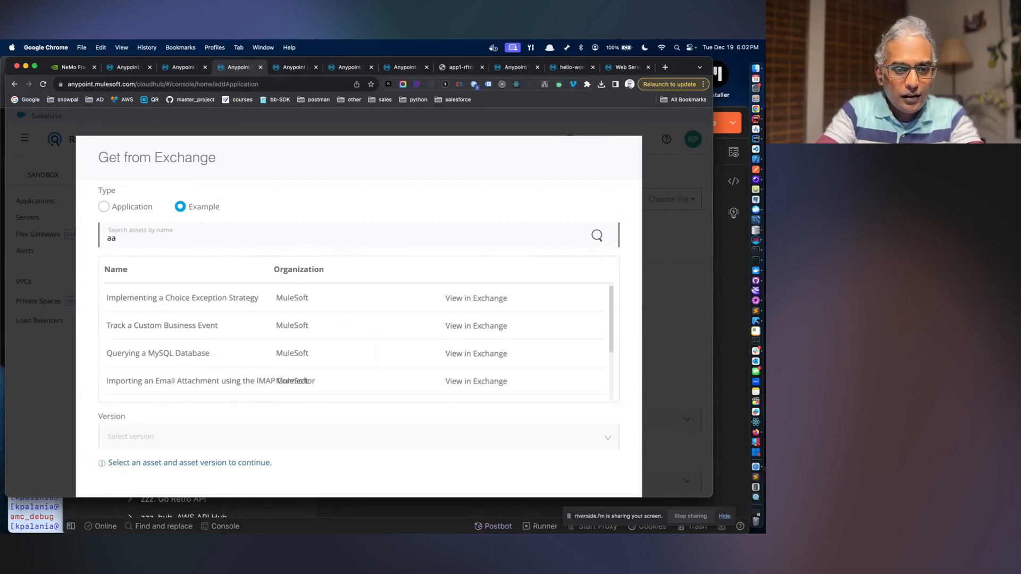
scroll(201, 343, "down", 5)
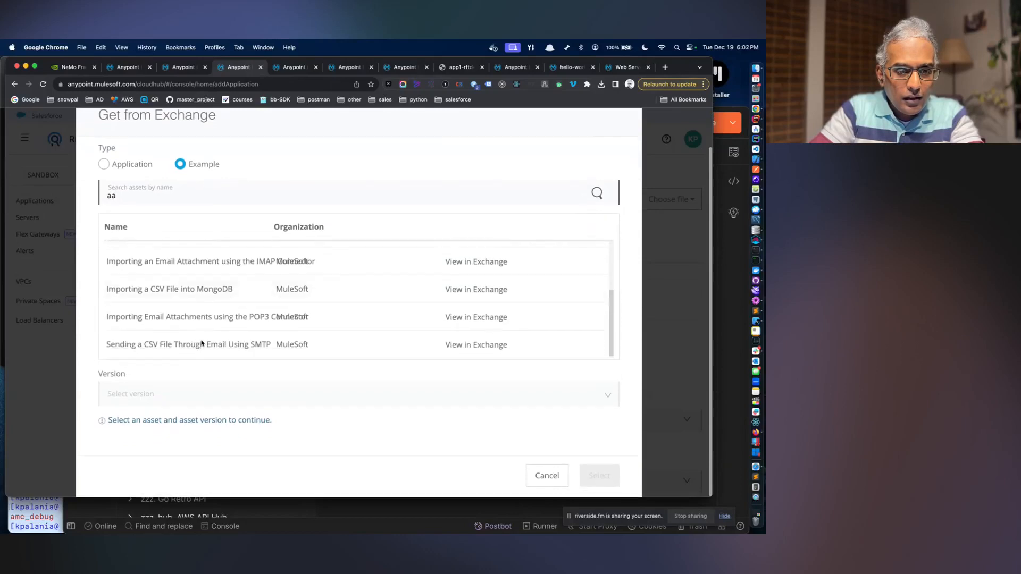
key("BackSpace")
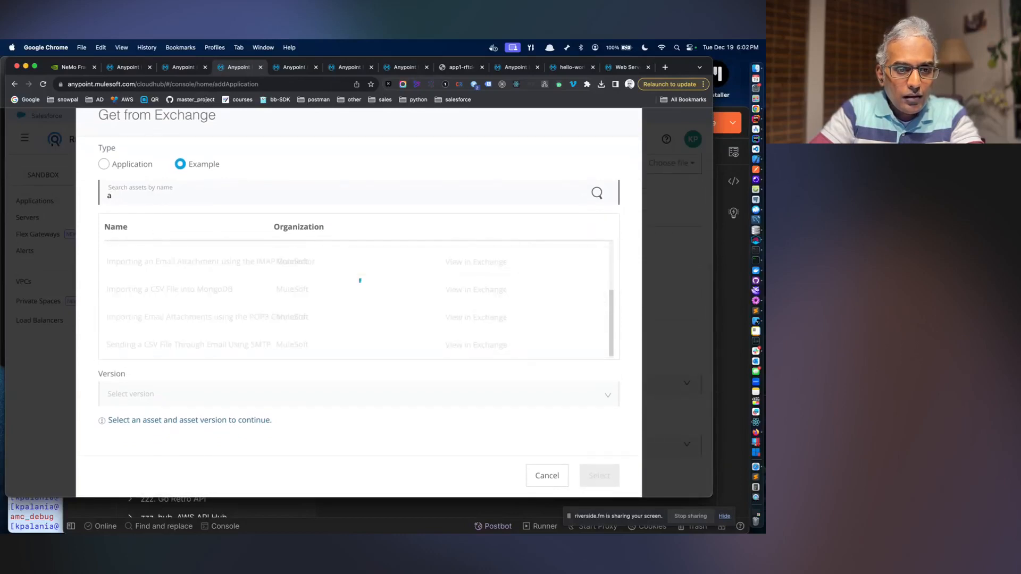
scroll(185, 271, "down", 3)
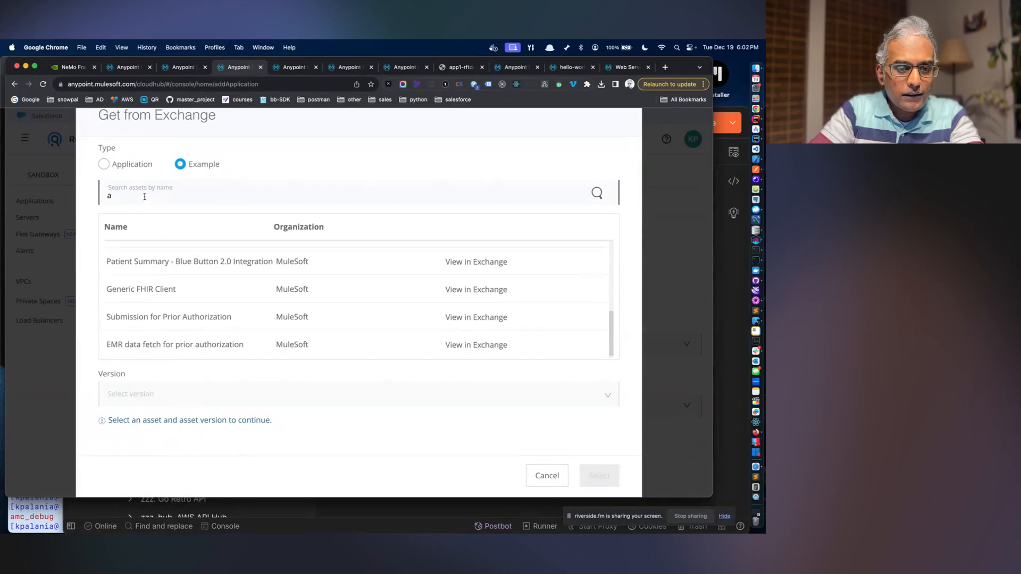
key("BackSpace")
type("b")
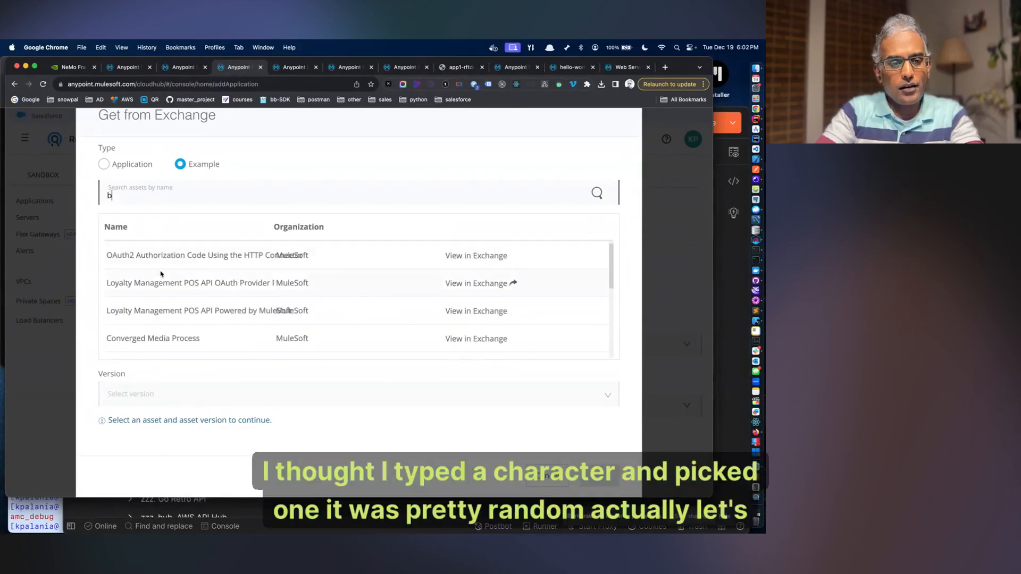
scroll(160, 274, "down", 4)
scroll(161, 274, "down", 2)
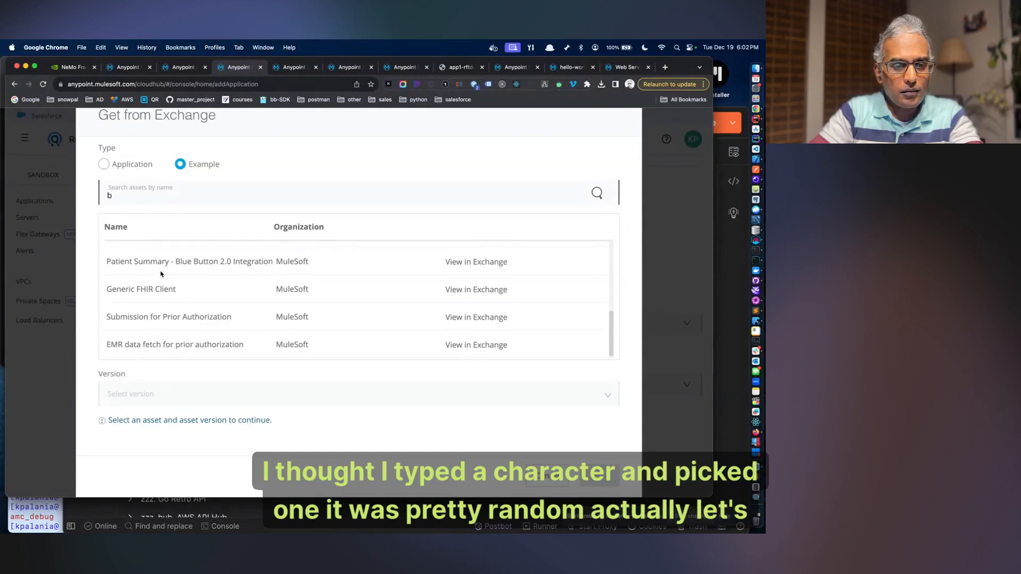
- Switch to Sublime Text and check web-service-consumer.xml from its beginning for clues to the example's name
key("ctrl+Up")
left_click(601, 213)
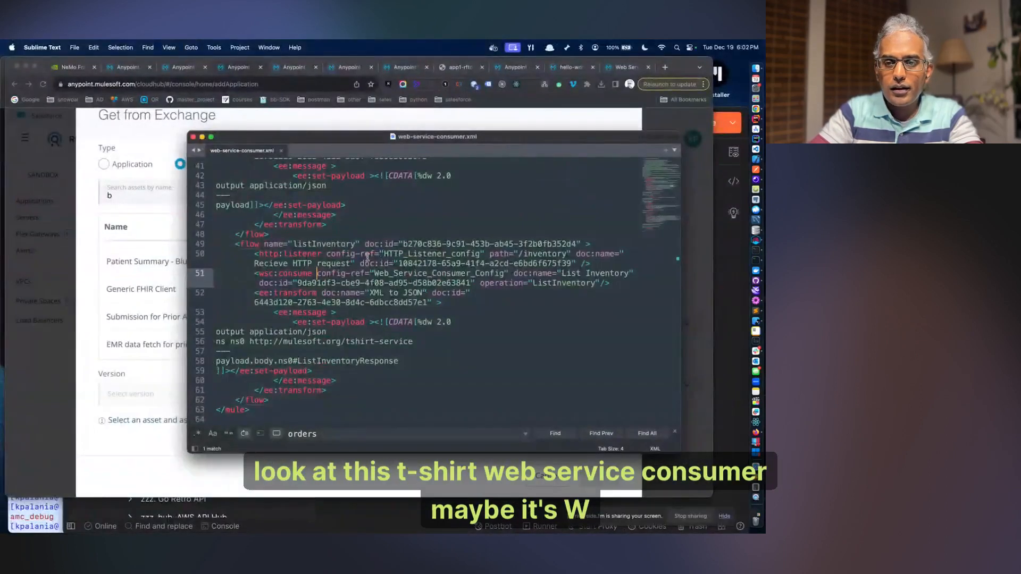
scroll(367, 257, "up", 15)
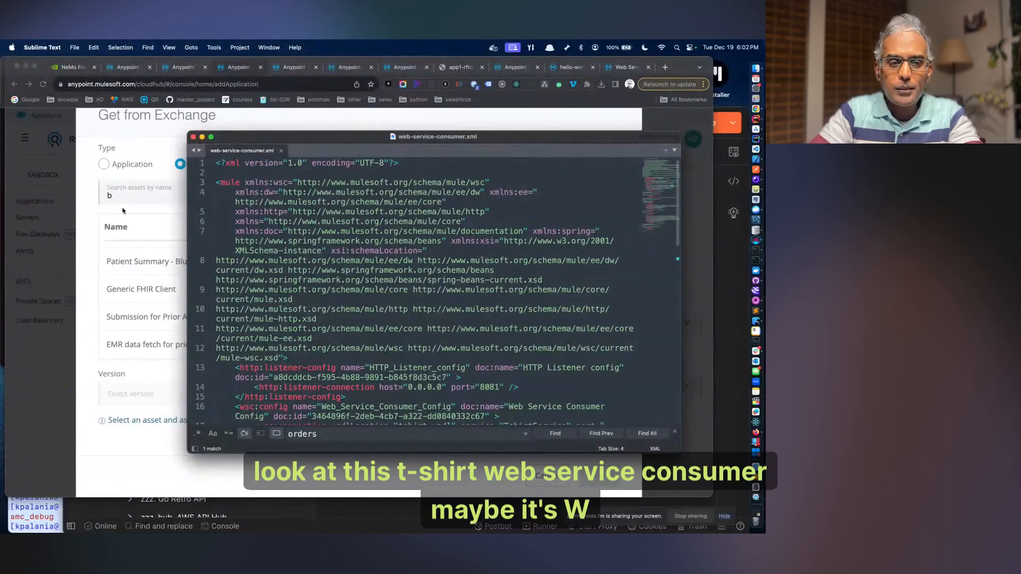
- Return to the Exchange import in Chrome, search the examples for "w", and search the Application assets for "web"
left_click(123, 210)
key("BackSpace")
type("w")
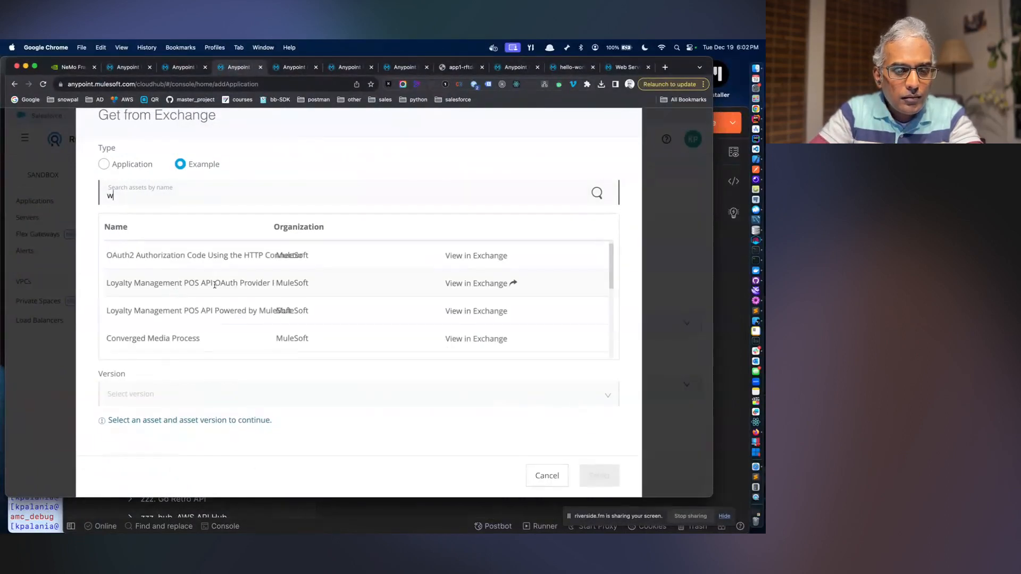
scroll(214, 285, "down", 6)
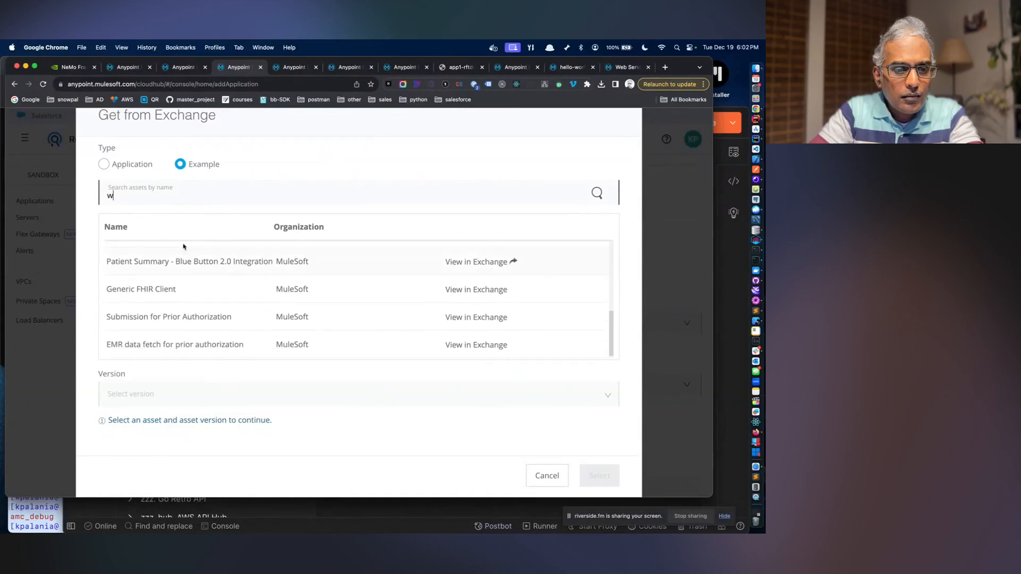
left_click(137, 165)
left_click(146, 198)
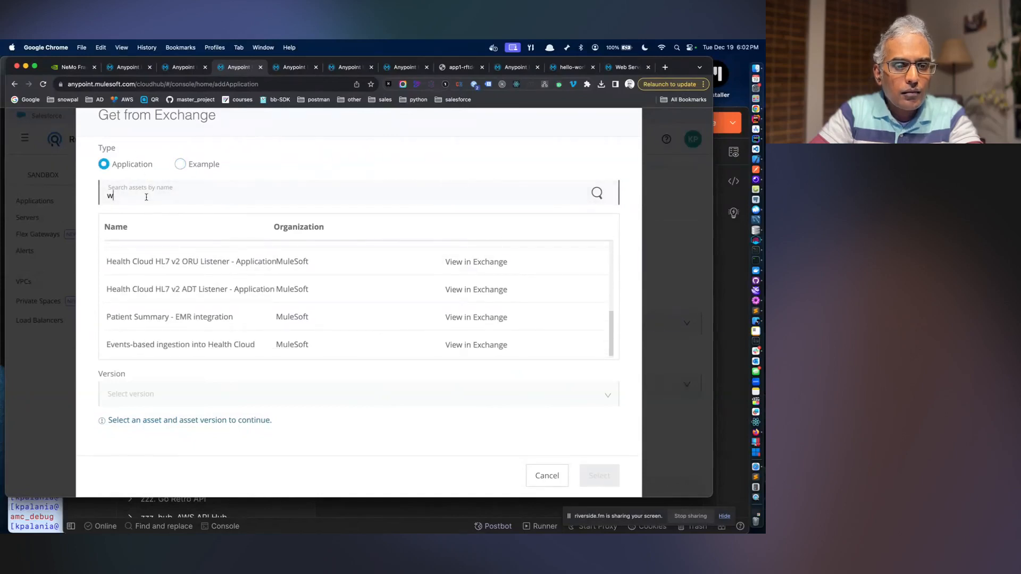
type("eb")
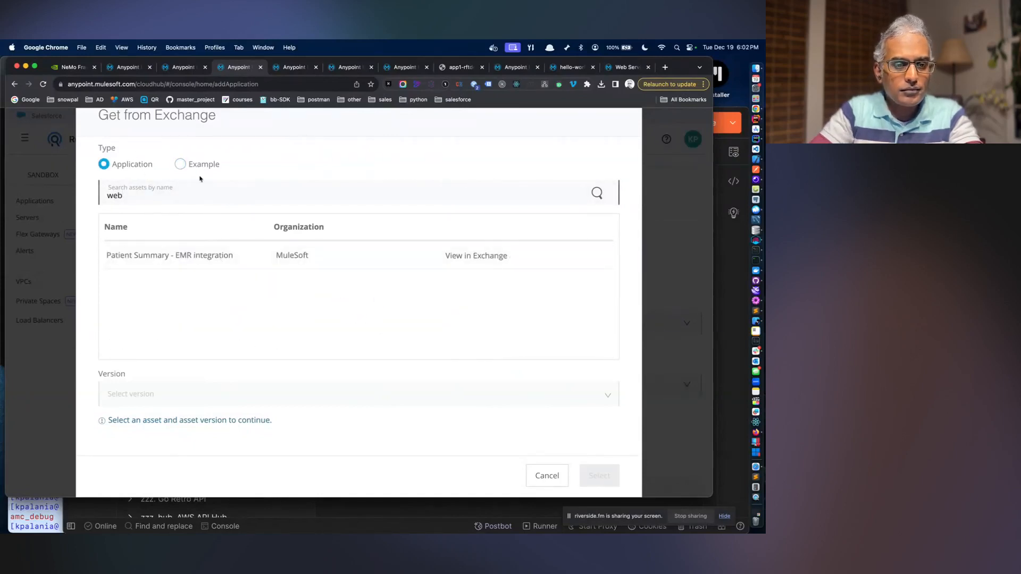
- Switch the asset type back to Example and import Web Service Consumer Example version 2.1.4 as the application file
left_click(201, 163)
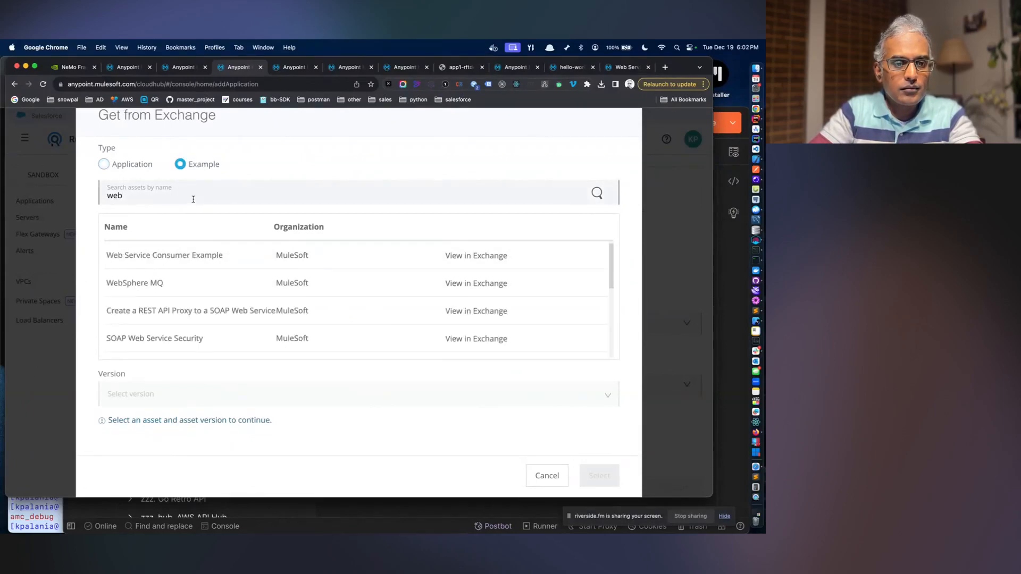
left_click(193, 258)
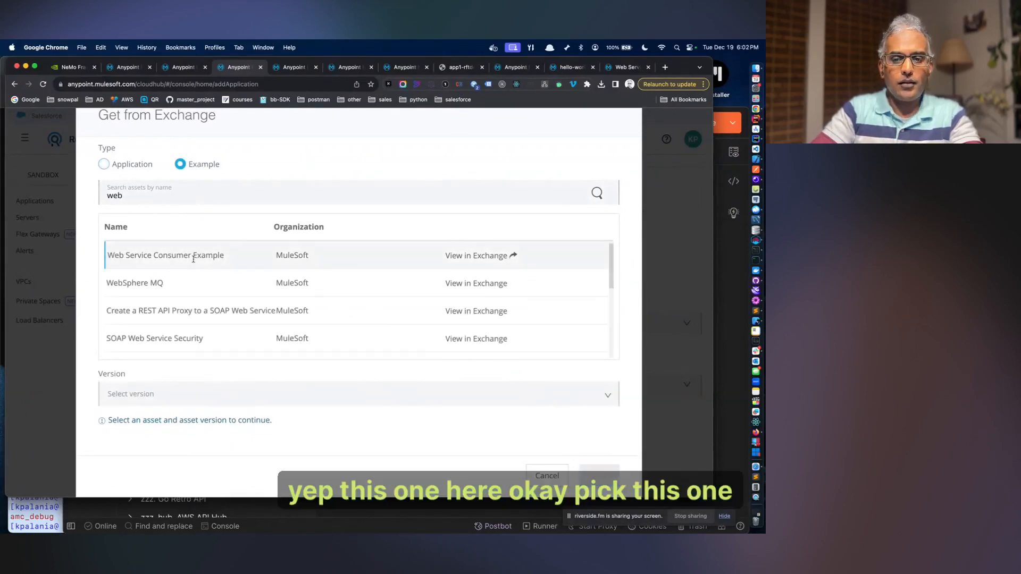
left_click(300, 400)
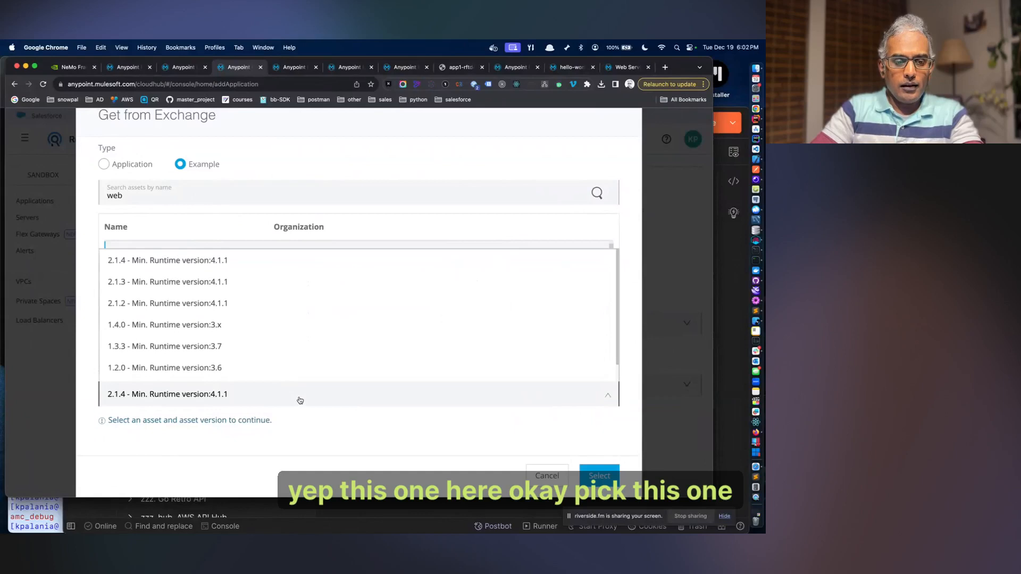
left_click(300, 399)
left_click(601, 479)
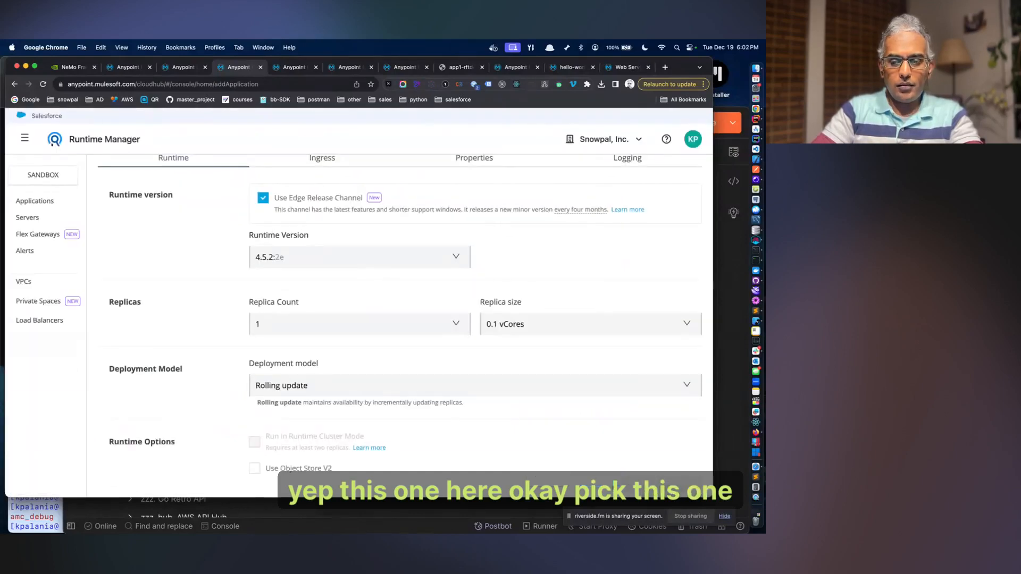
- Review the new deployment's name, target, runtime version, replica, deployment model and runtime option settings
scroll(554, 414, "up", 5)
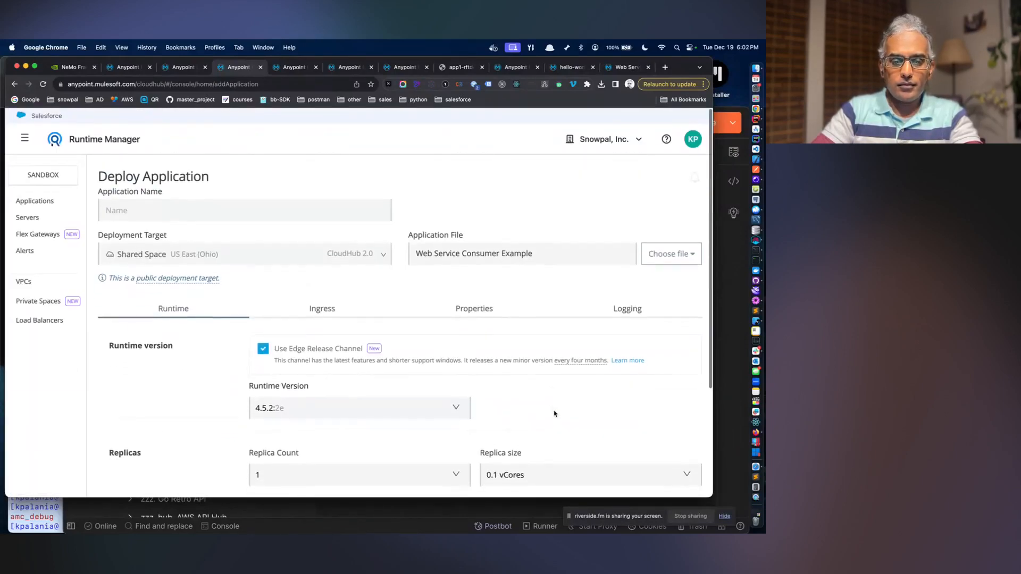
scroll(554, 413, "down", 3)
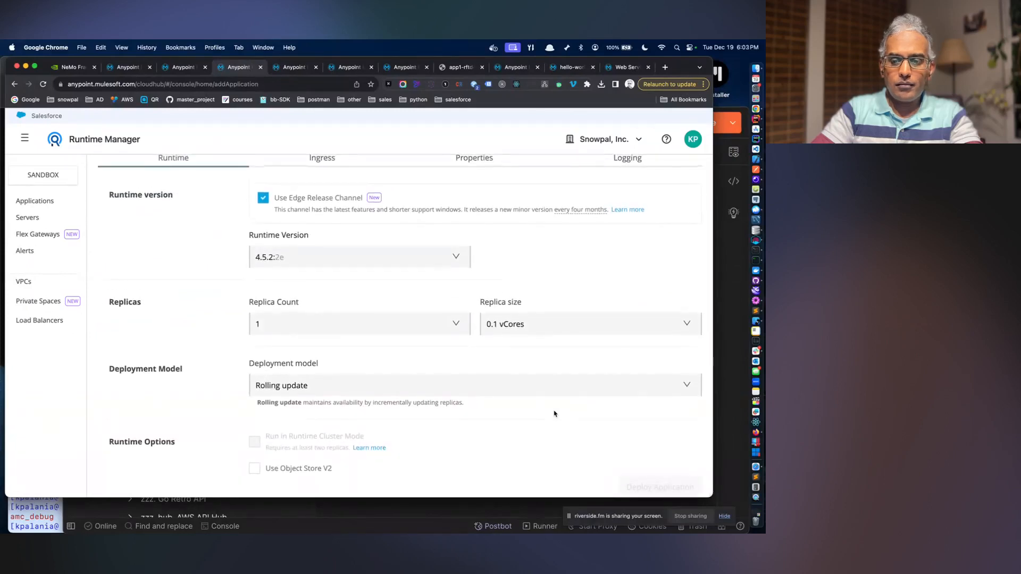
scroll(554, 414, "up", 3)
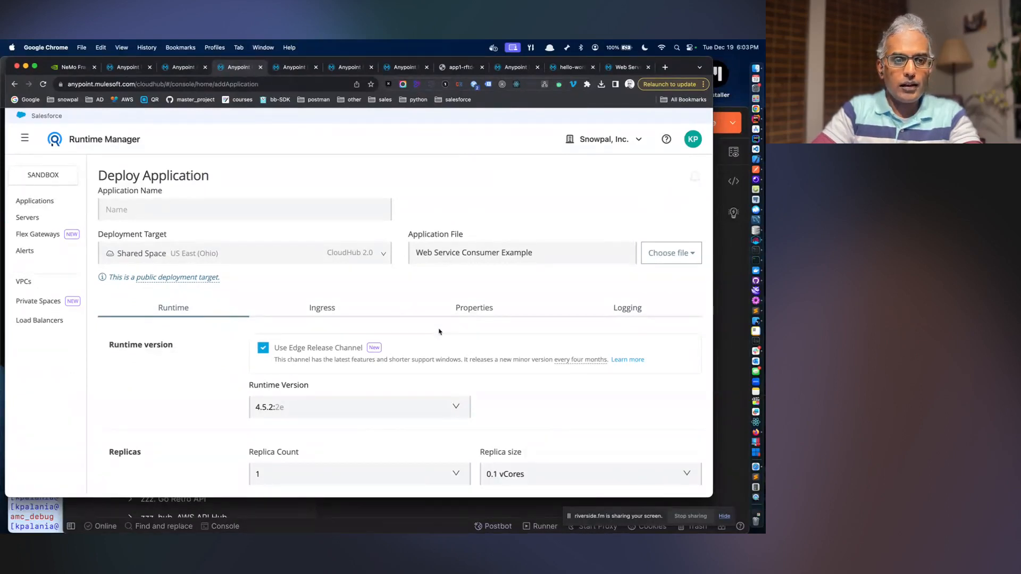
scroll(439, 332, "down", 5)
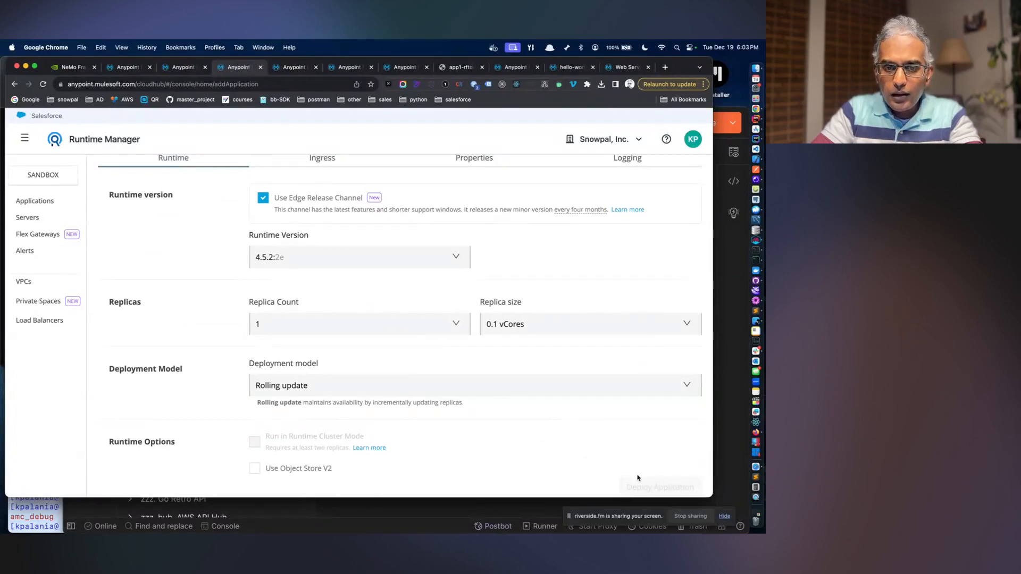
scroll(410, 326, "up", 5)
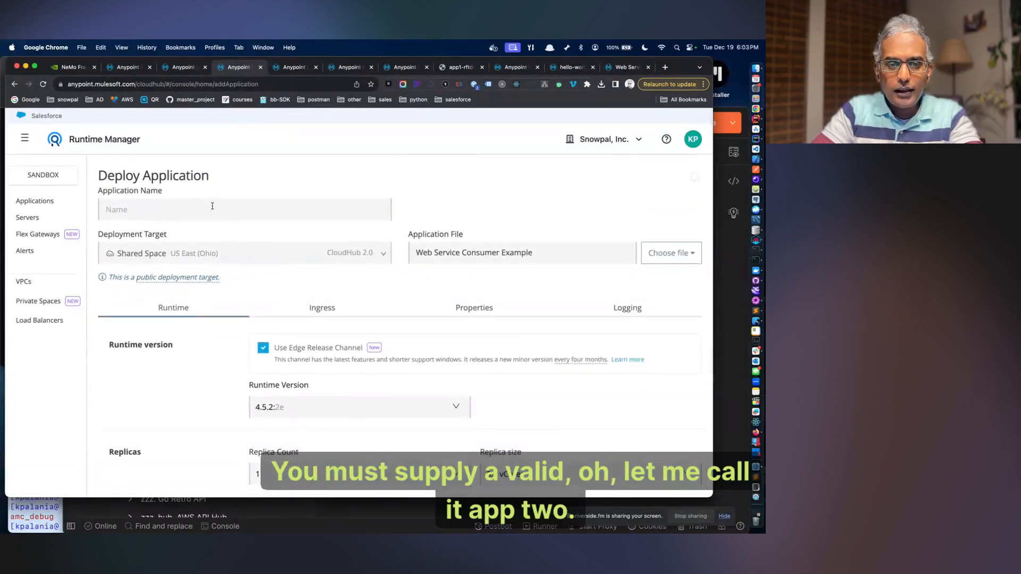
- Name the new application app2 and deploy it with the Web Service Consumer Example file
scroll(303, 276, "down", 5)
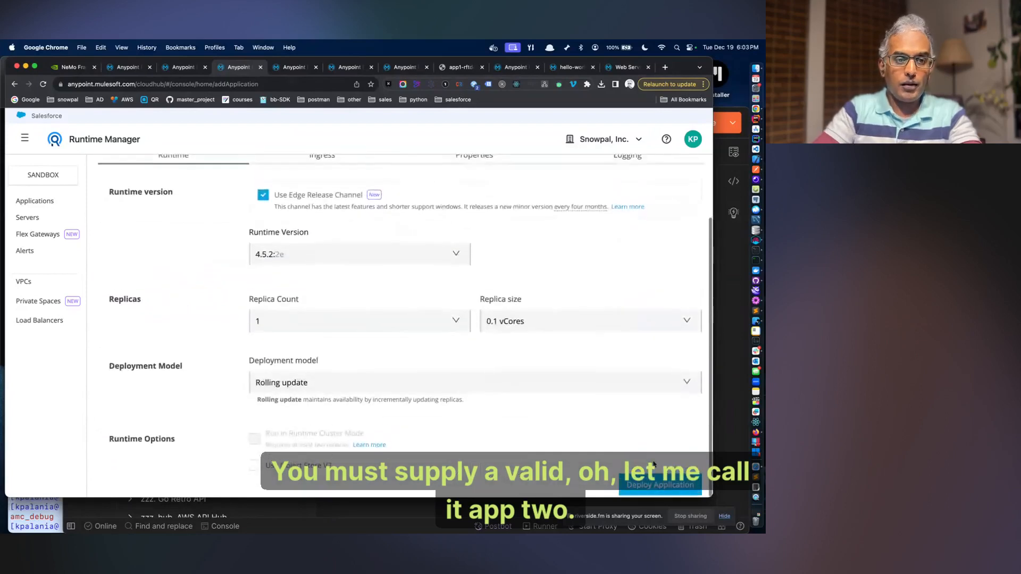
left_click(660, 485)
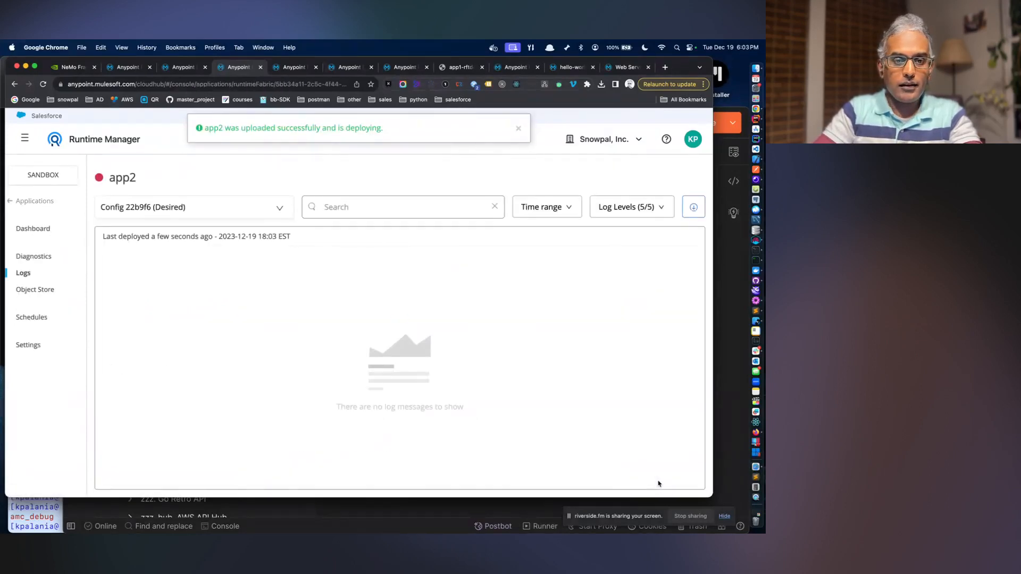
- Switch to Postman, change the app1 request's path to /inventory, and send the GET request
left_click(478, 508)
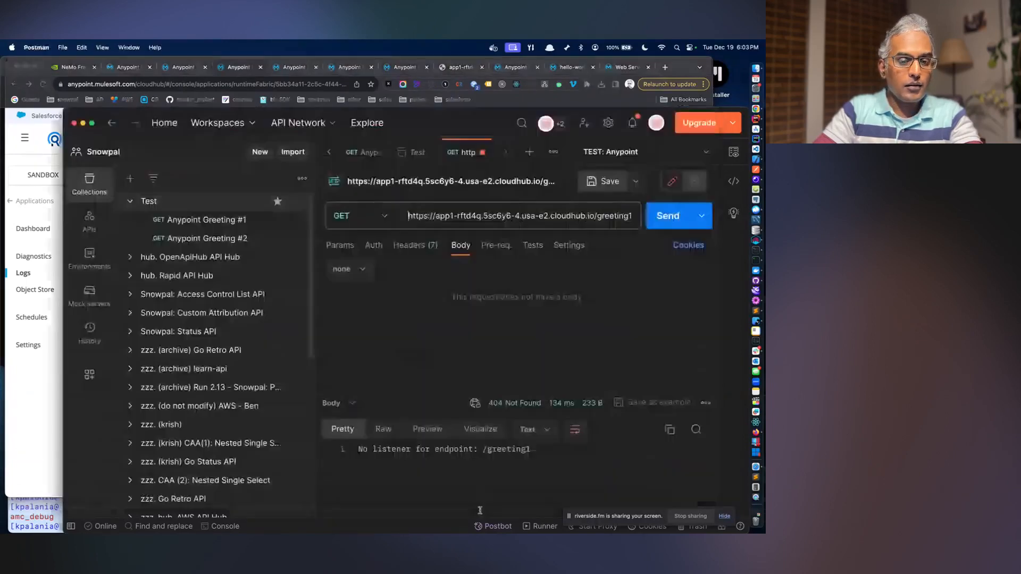
double_click(615, 215)
type("inventory")
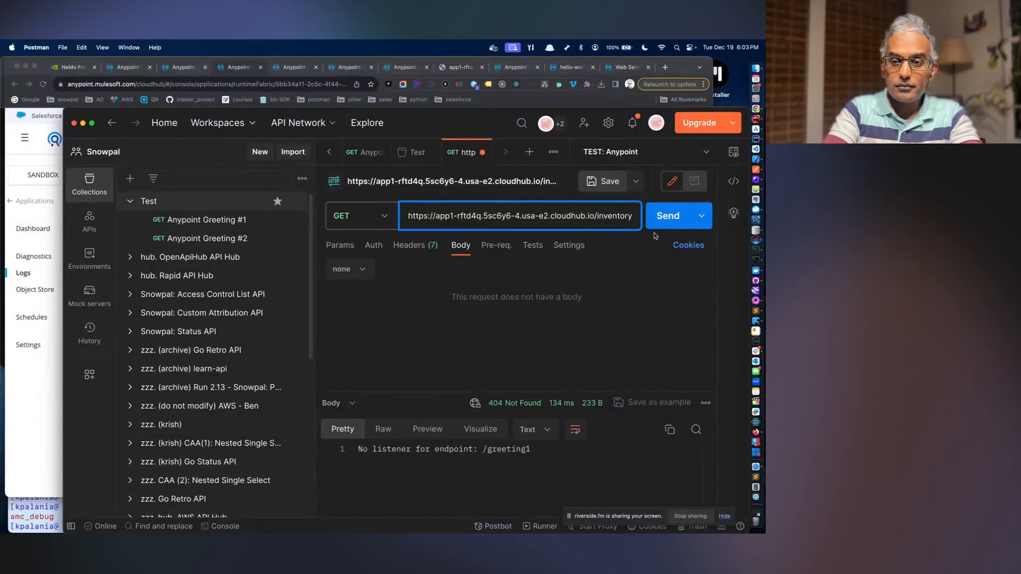
left_click(665, 219)
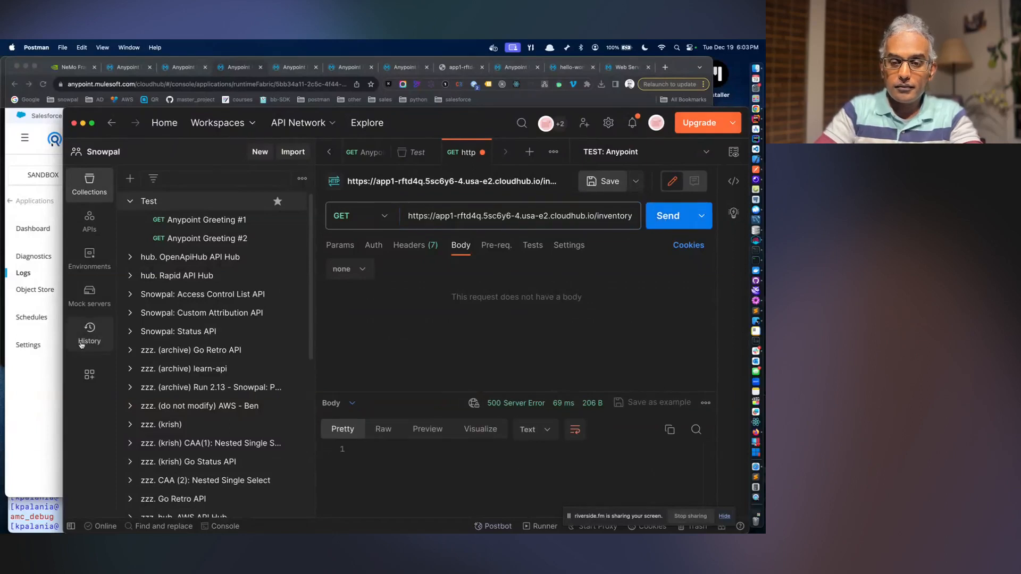
- Return to Chrome, check app2's dashboard and the applications list, and compare with the hello-world-api settings in API Manager
left_click(36, 423)
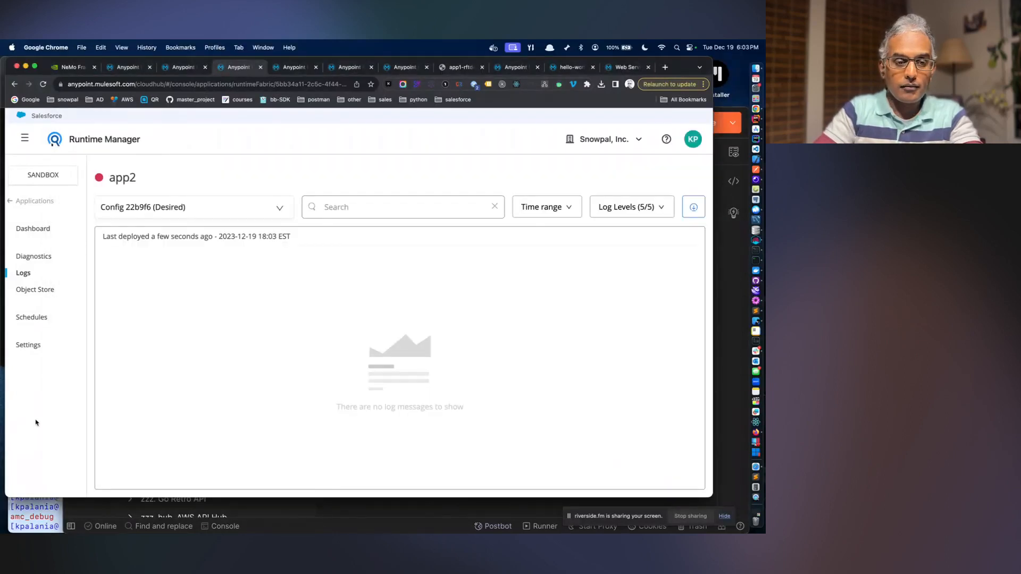
left_click(34, 229)
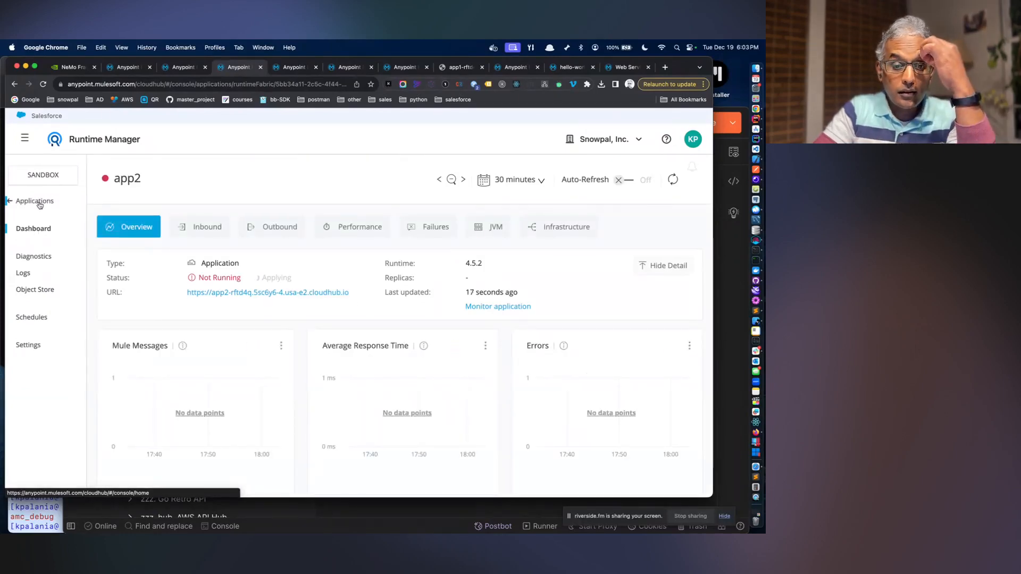
left_click(37, 202)
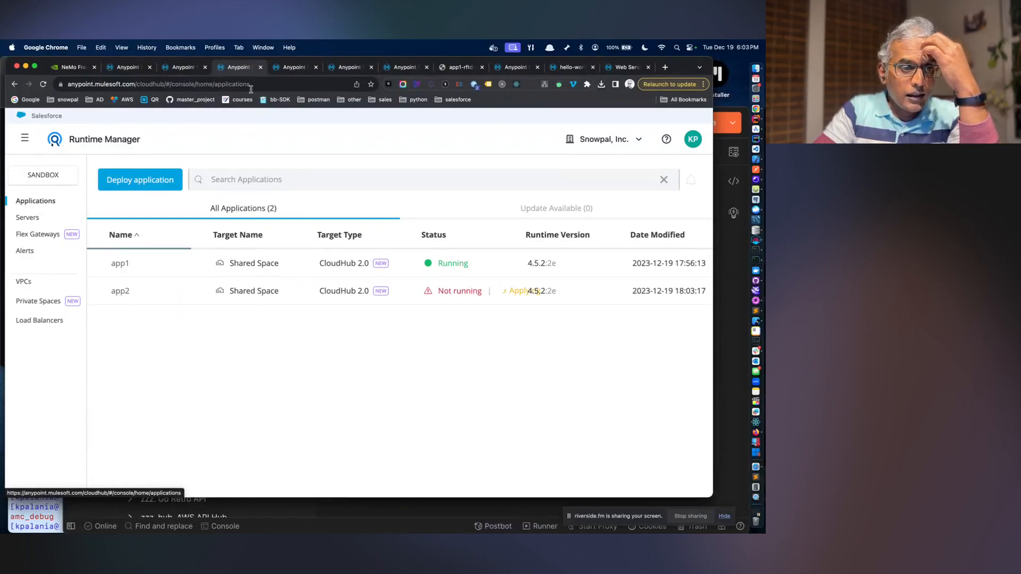
left_click(287, 68)
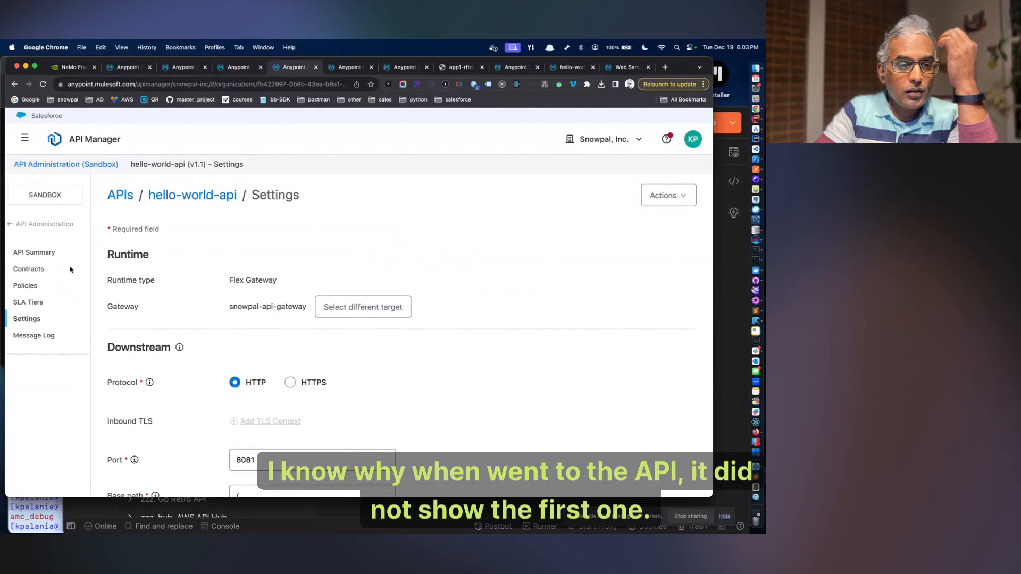
left_click(246, 70)
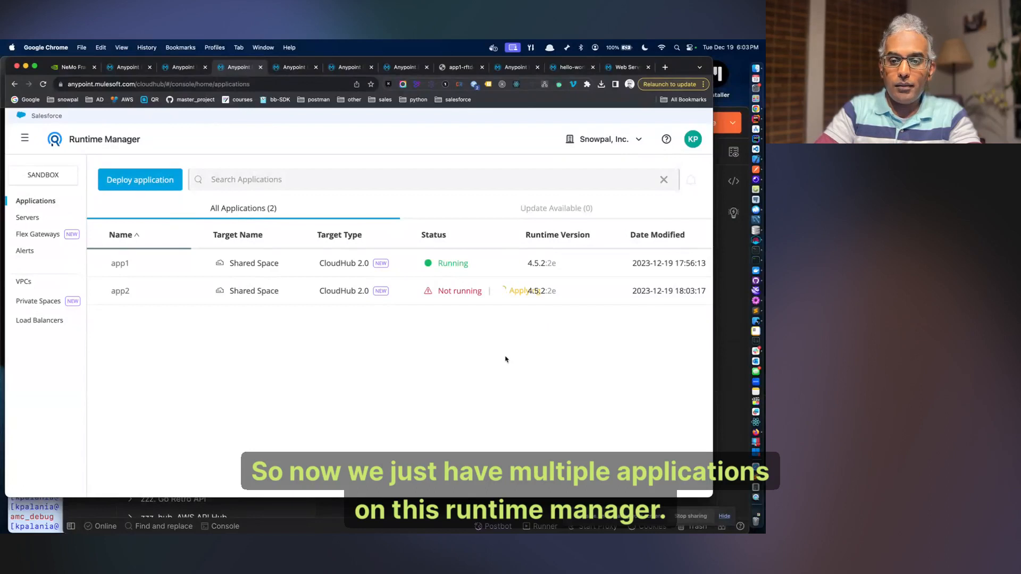
- Review the Servers and Flex Gateways pages in Runtime Manager, and look at the Add Server dialog without adding a server
left_click(21, 222)
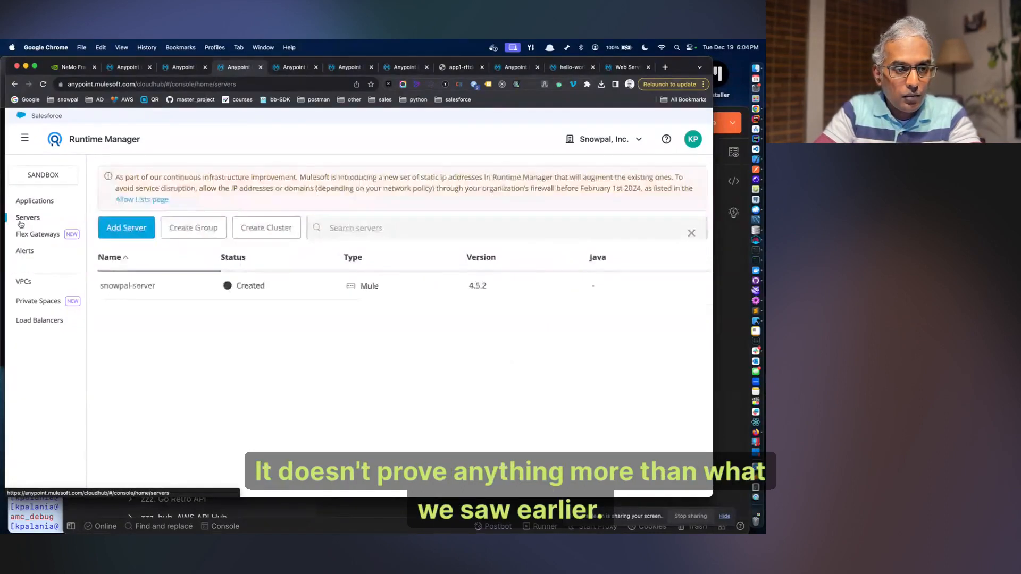
left_click(45, 236)
left_click(40, 221)
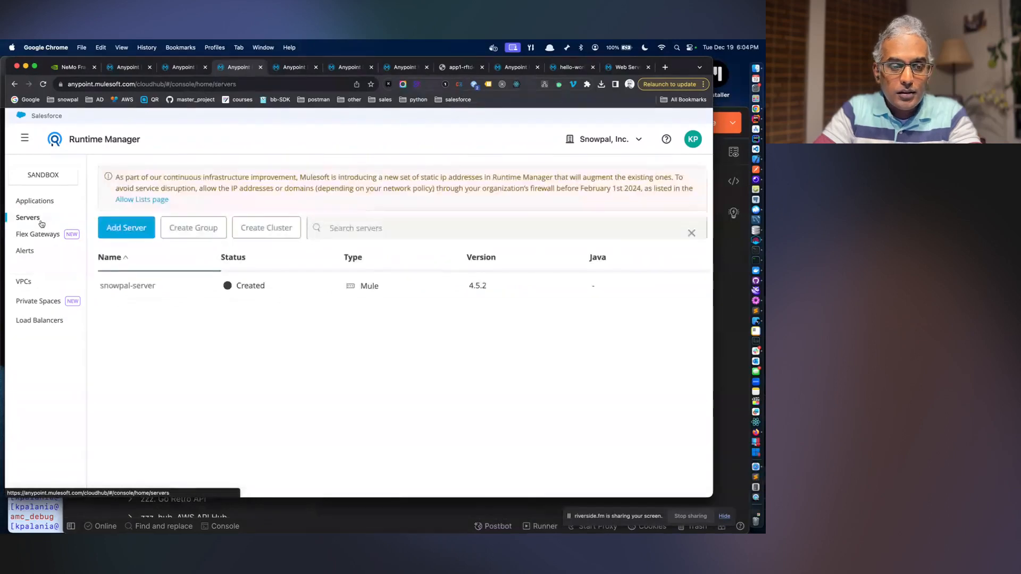
left_click(126, 228)
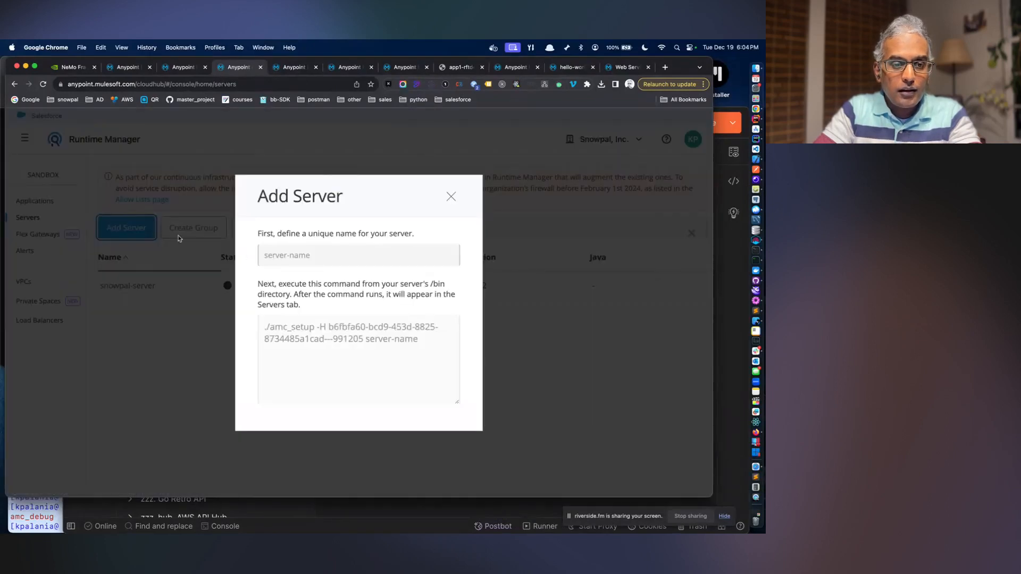
left_click(453, 198)
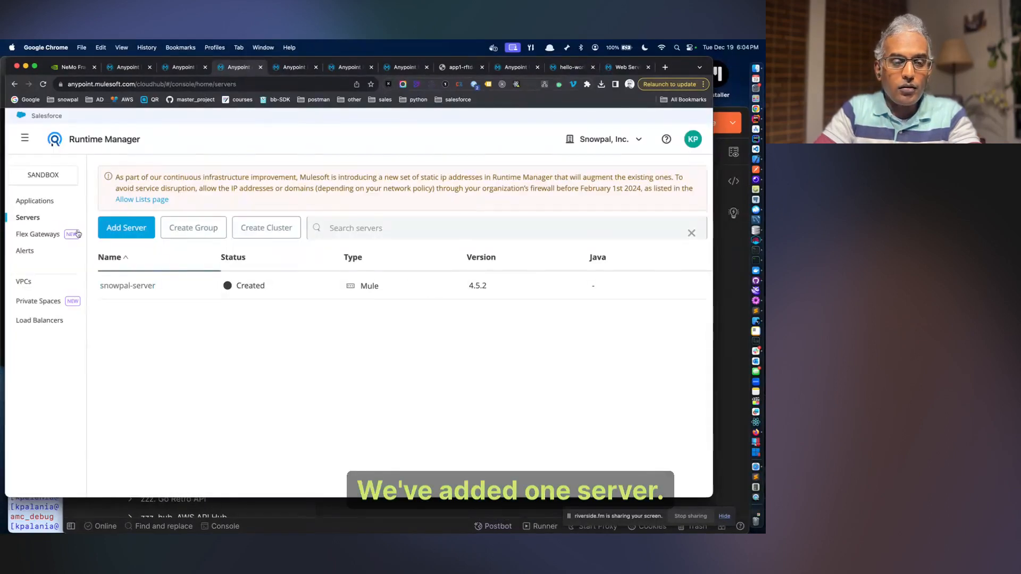
- Compare the settings and public endpoints of app1 and app2, and return to the applications list
left_click(37, 202)
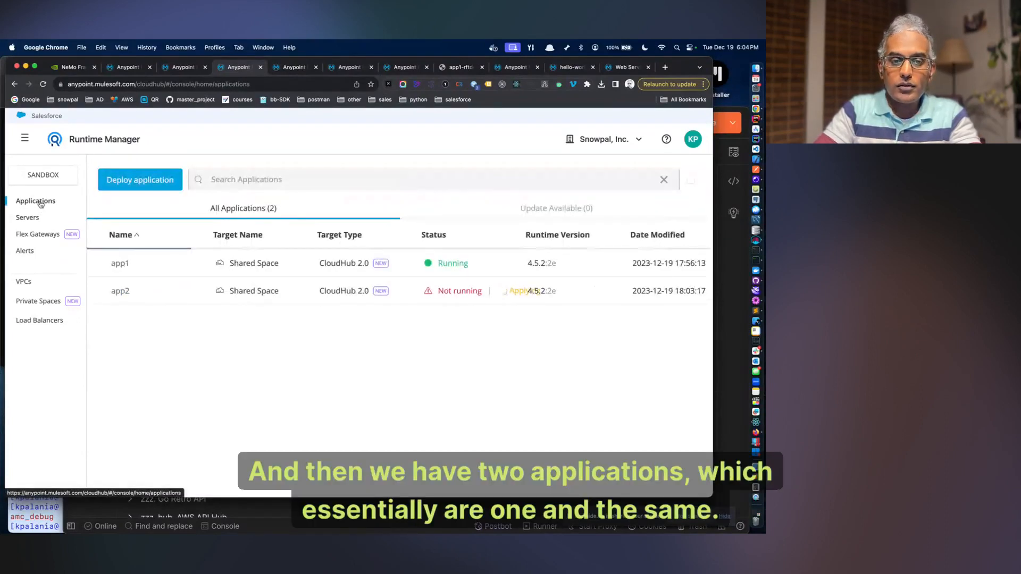
left_click(124, 271)
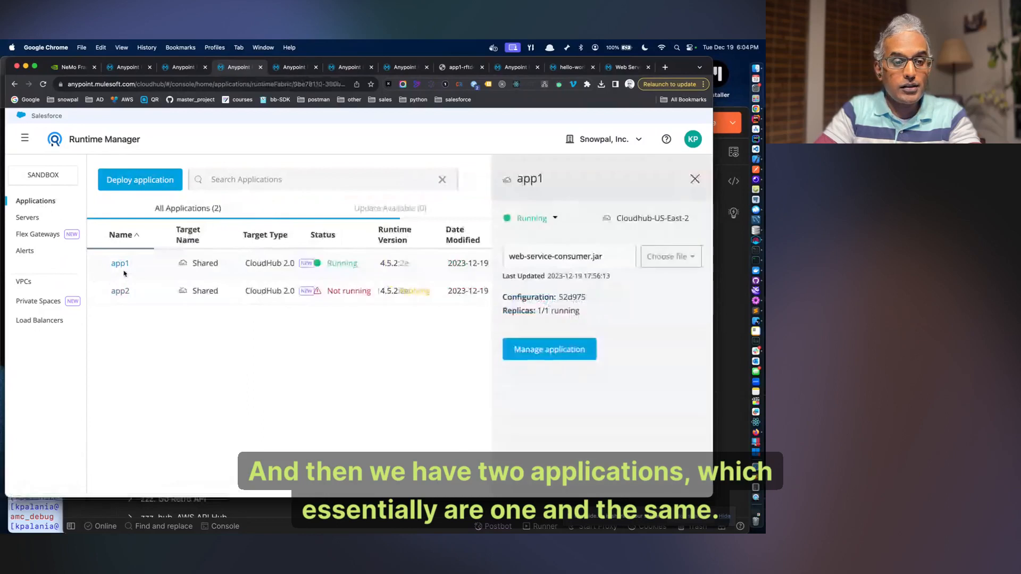
left_click(551, 349)
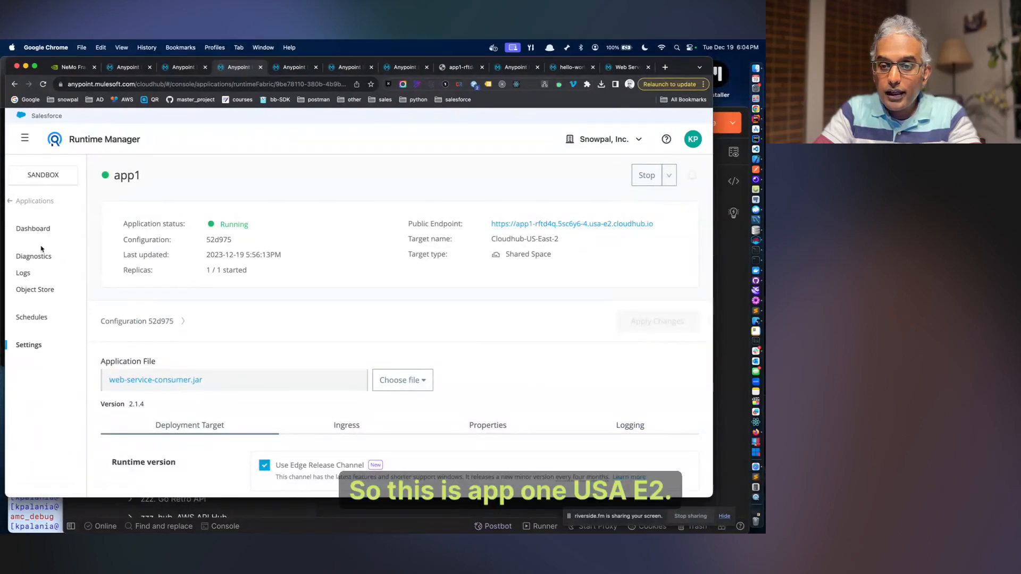
left_click(29, 201)
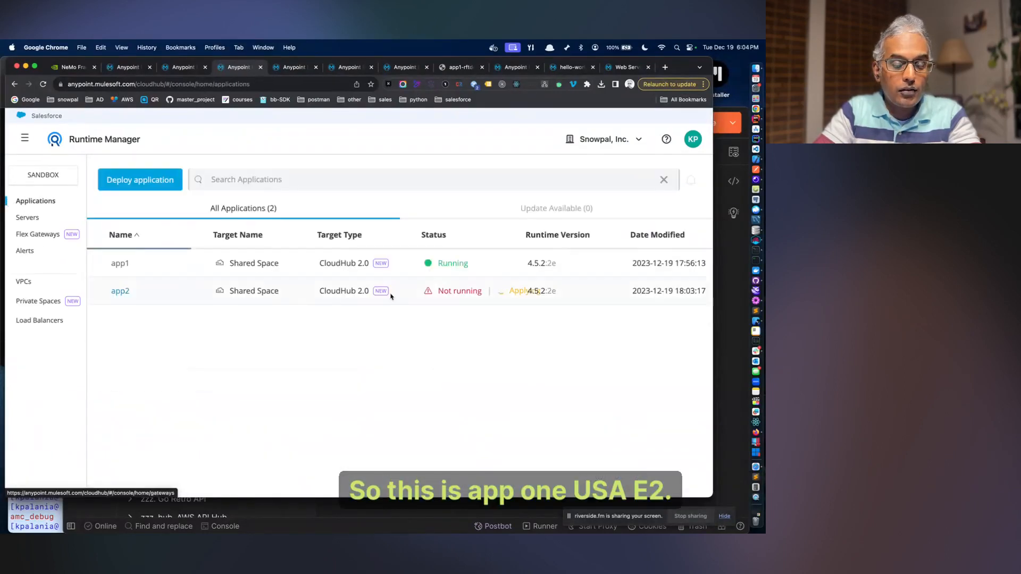
left_click(124, 293)
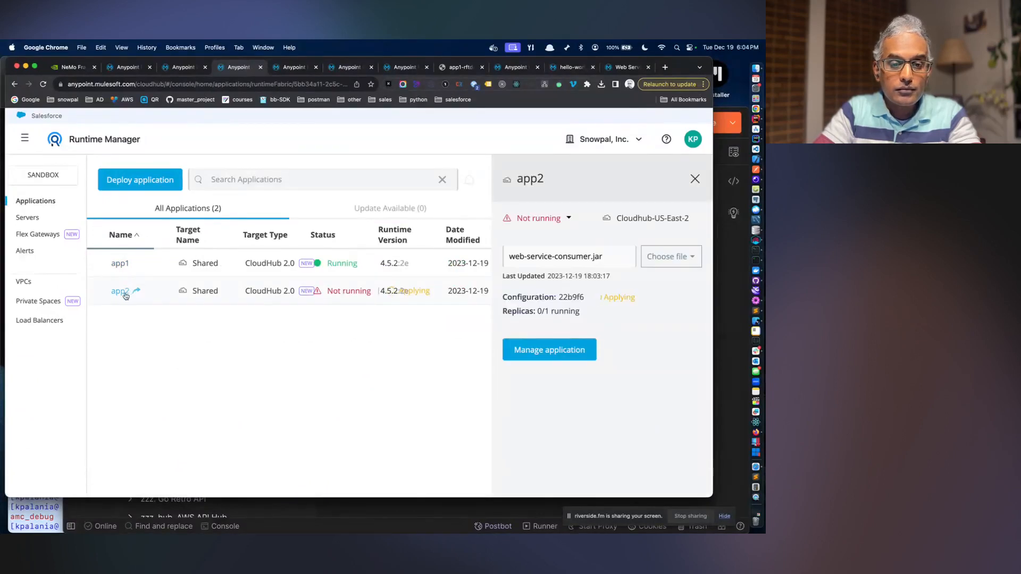
left_click(124, 293)
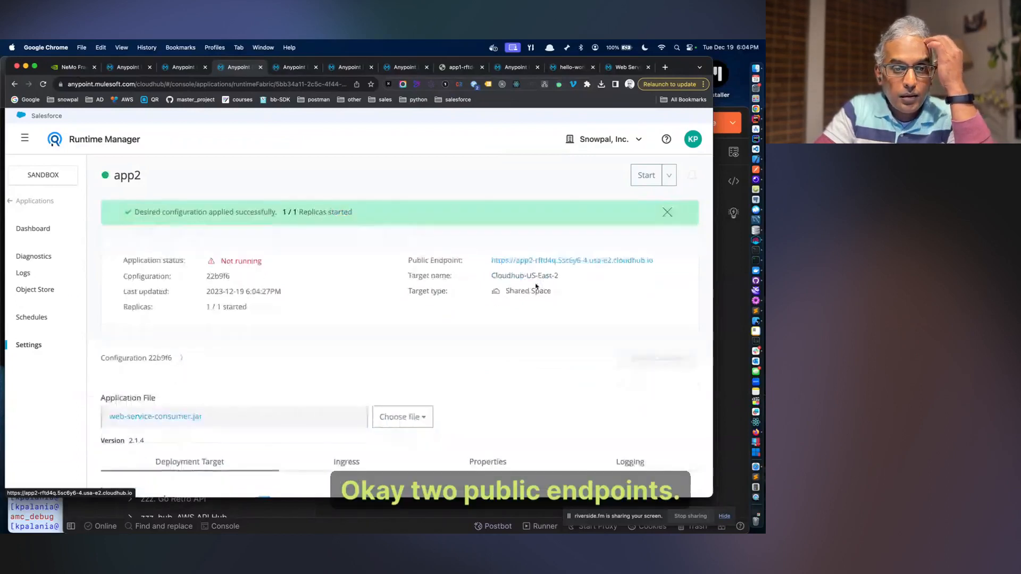
left_click(12, 204)
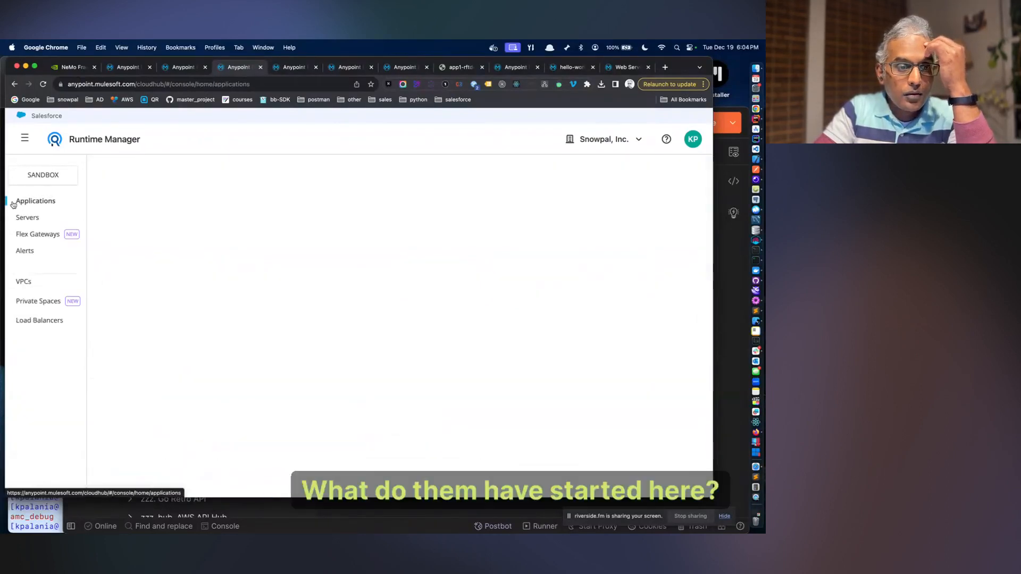
- Switch to Postman and resend the GET request to app1's /inventory endpoint
left_click(462, 499)
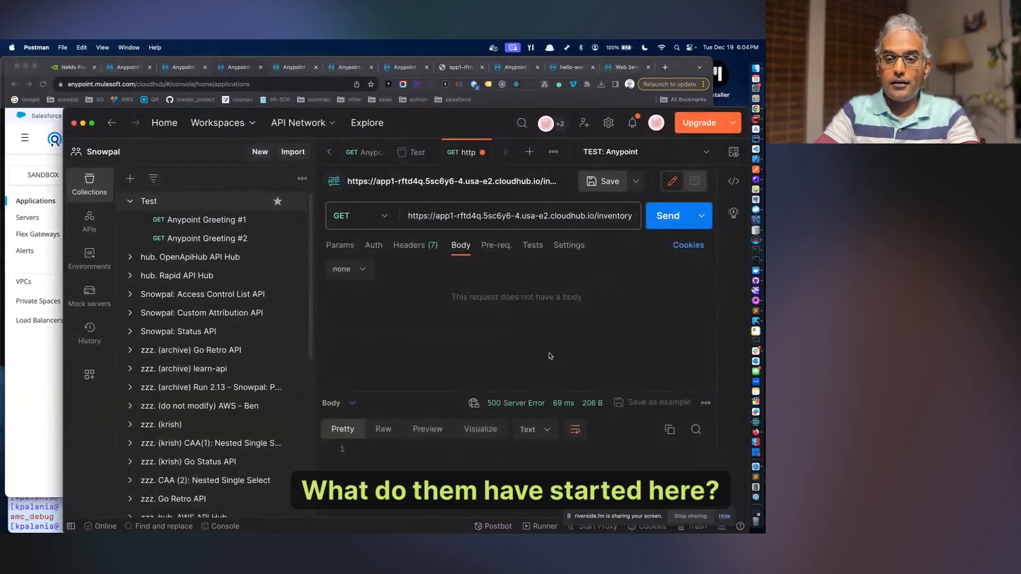
key("super+Return")
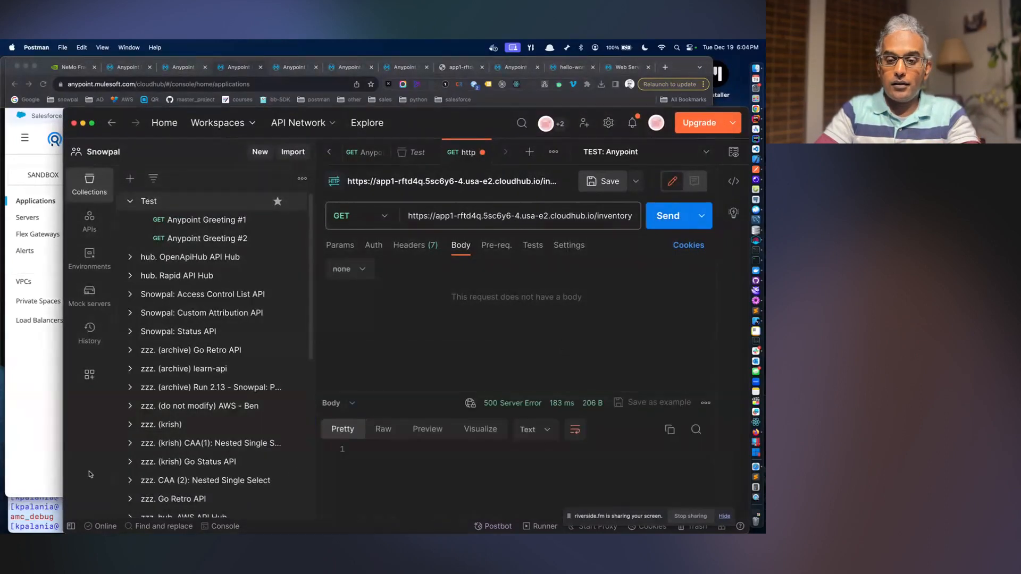
left_click(39, 449)
left_click(120, 291)
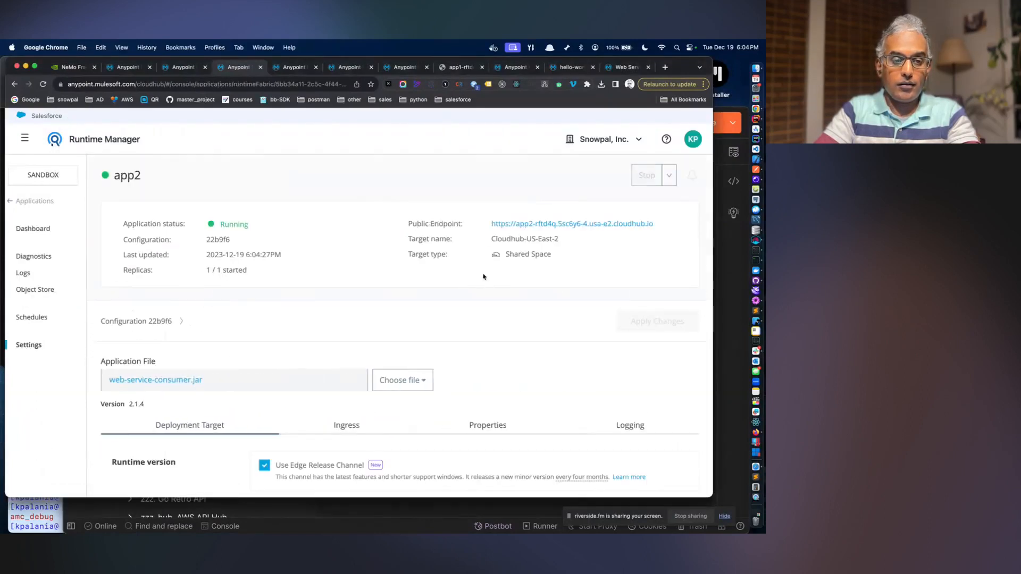
right_click(543, 227)
left_click(570, 271)
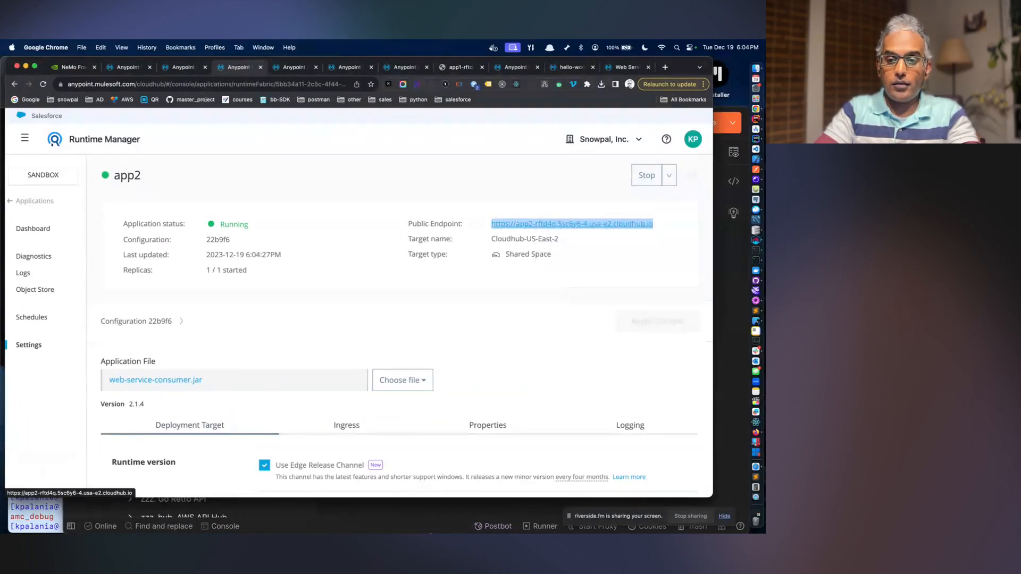
key("super+Tab")
left_click_drag(593, 216, 402, 218)
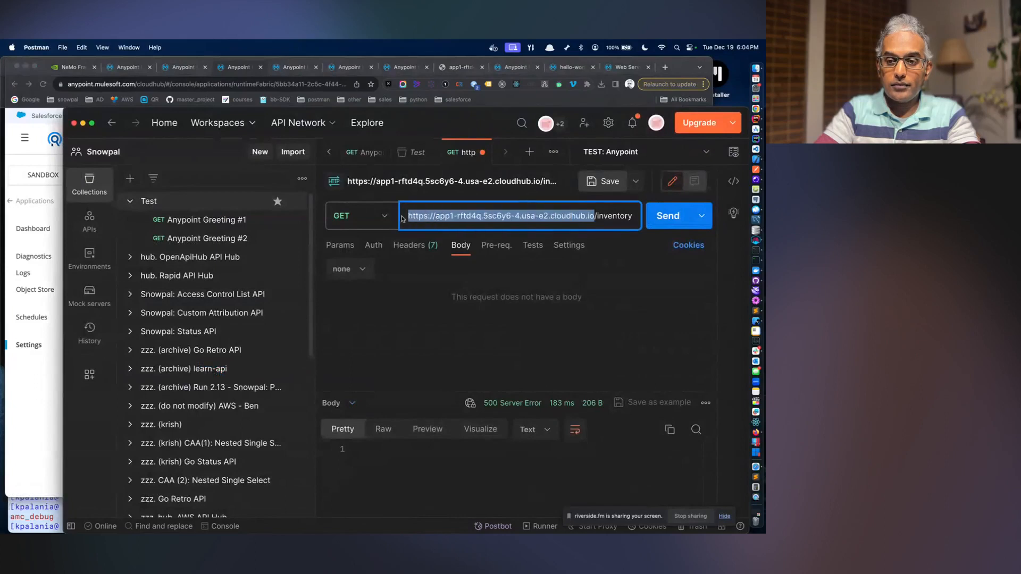
key("super+v")
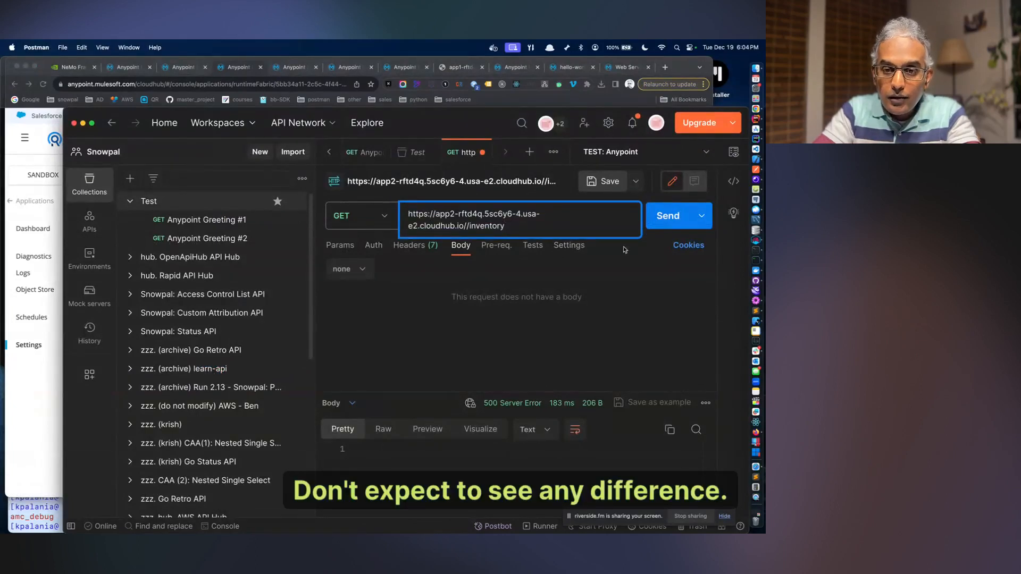
left_click(467, 224)
key("BackSpace")
left_click(667, 224)
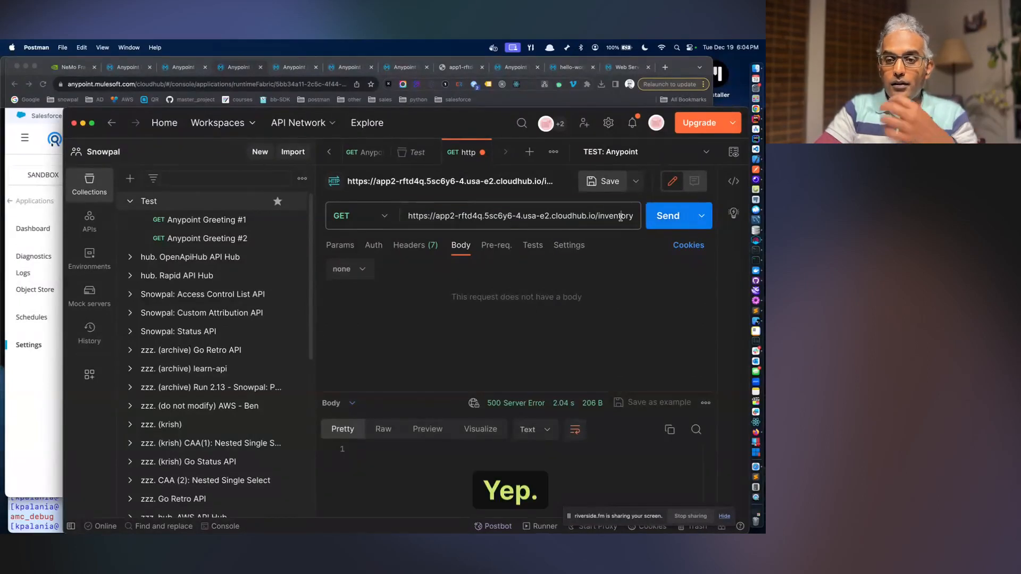
- Test the app2 request with the misspelled path /inventdory, restore /inventory, and resend it
left_click(494, 224)
type("d")
left_click(668, 216)
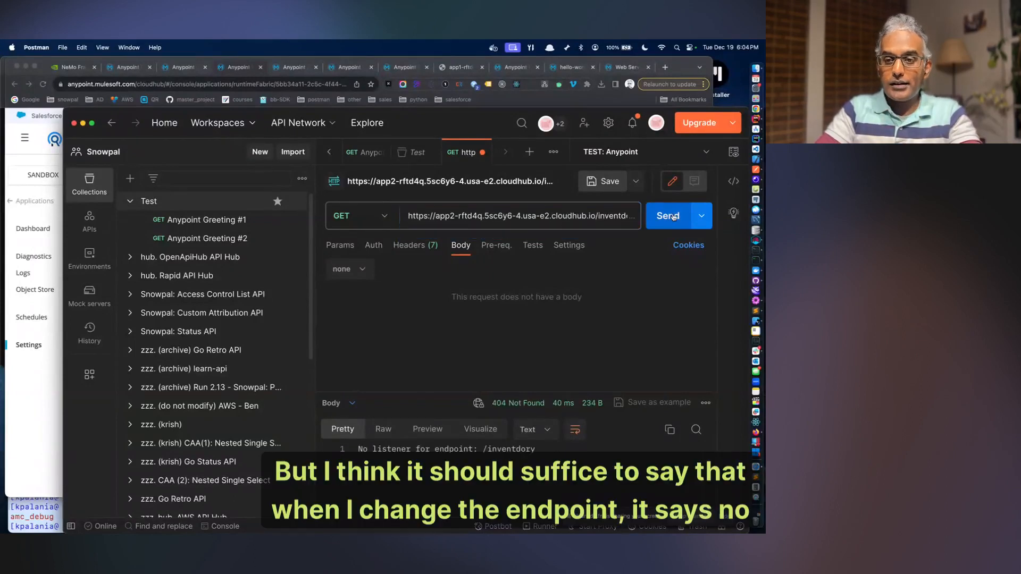
left_click(611, 213)
key("BackSpace")
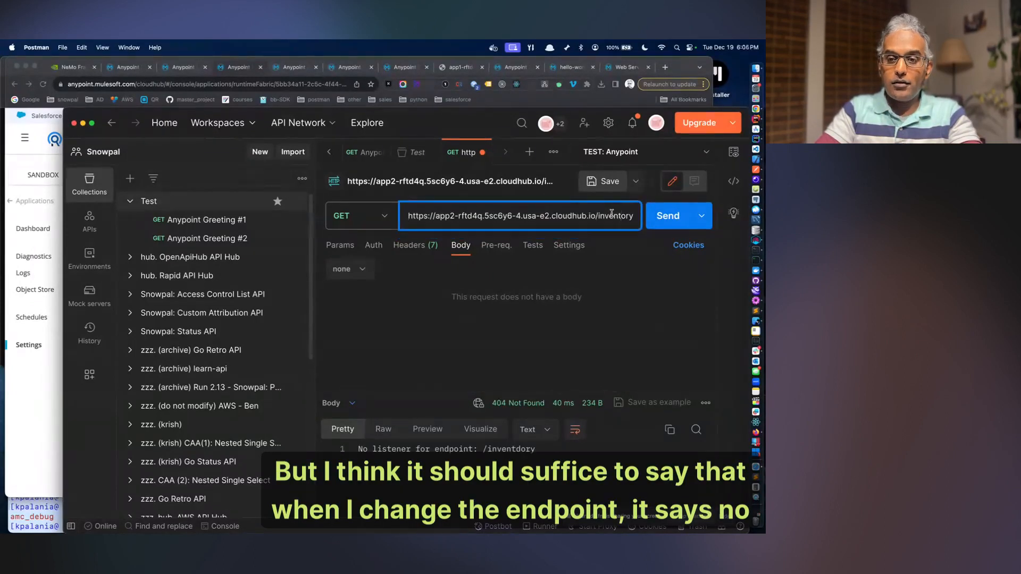
left_click(657, 220)
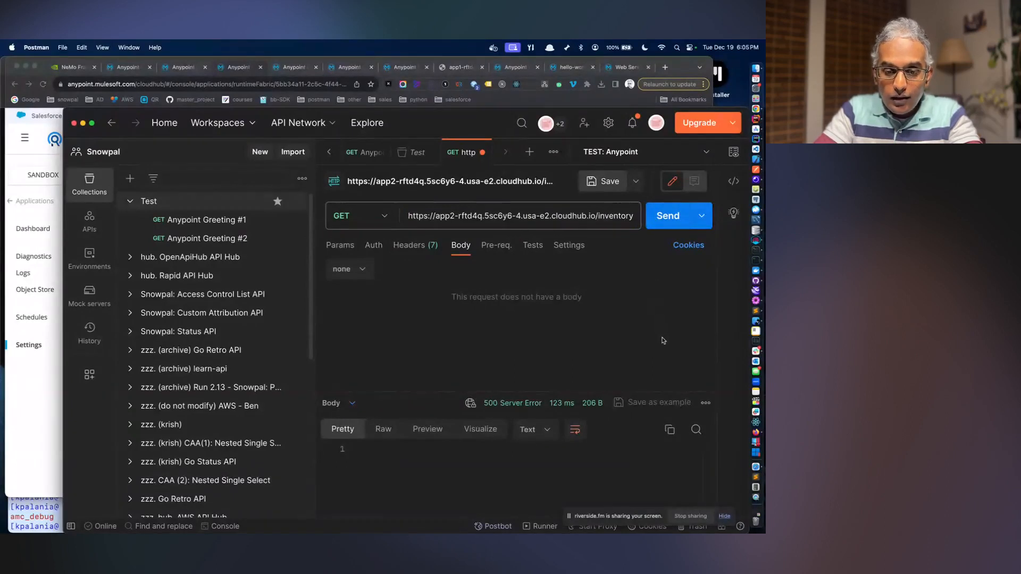
- Copy the app2 inventory URL from Postman, call it with curl in Terminal, and return to Postman
triple_click(572, 216)
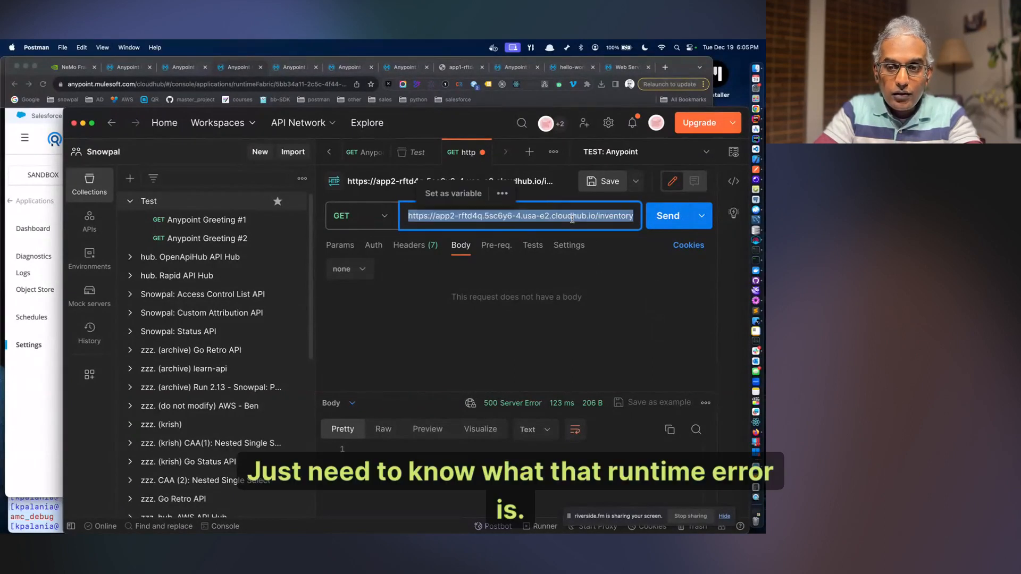
key("super+c")
key("super+Tab")
type("curl")
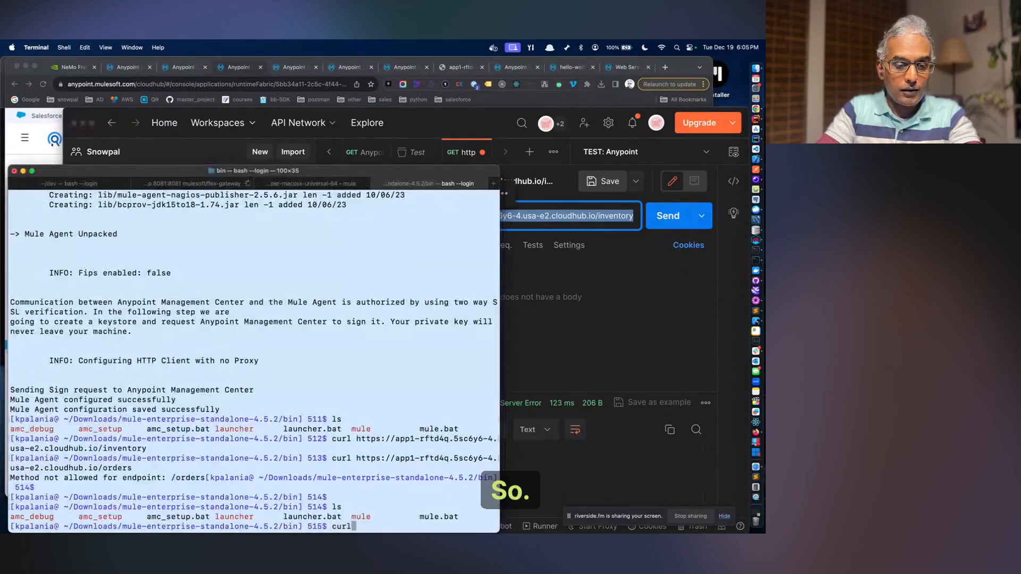
key("super+v")
key("Return")
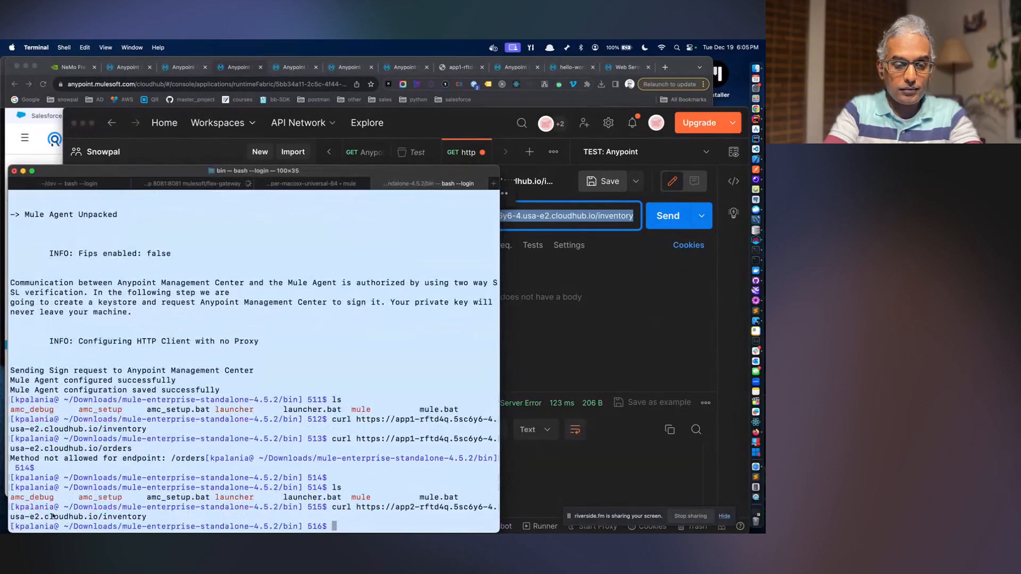
left_click(554, 334)
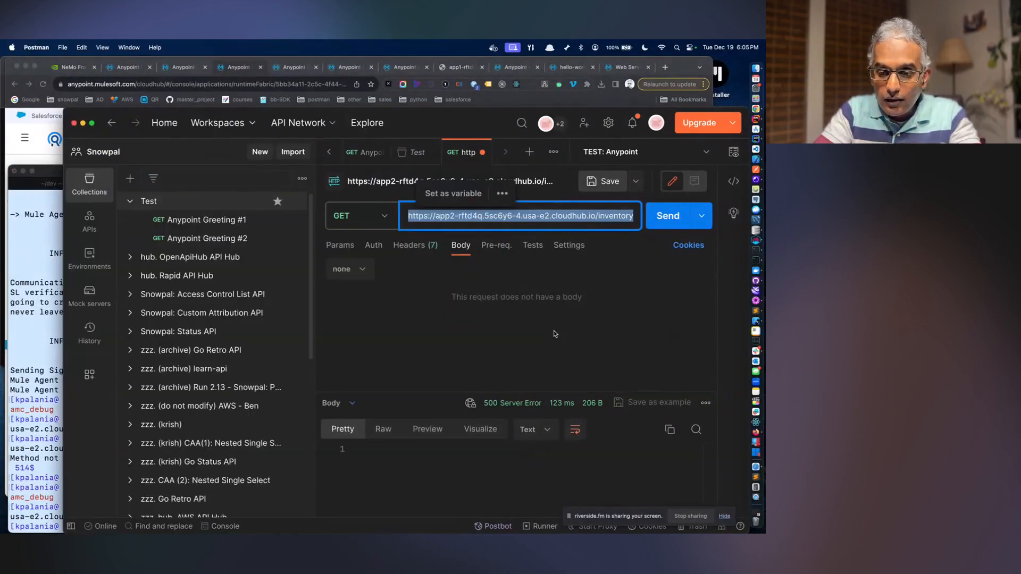
- Switch to Runtime Manager in Chrome and open the logs of app2
left_click(545, 406)
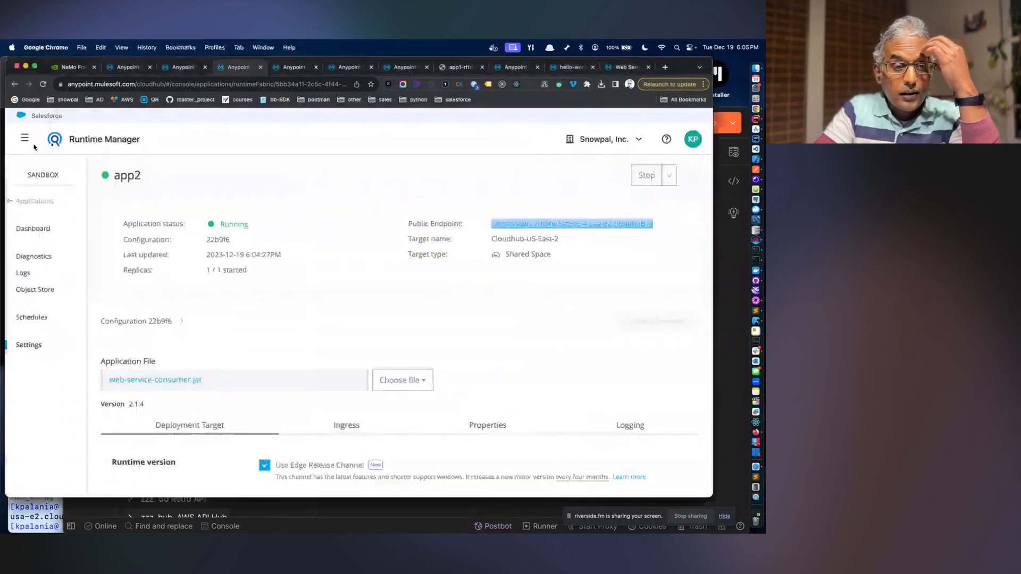
left_click(36, 148)
scroll(417, 236, "down", 5)
scroll(417, 236, "up", 4)
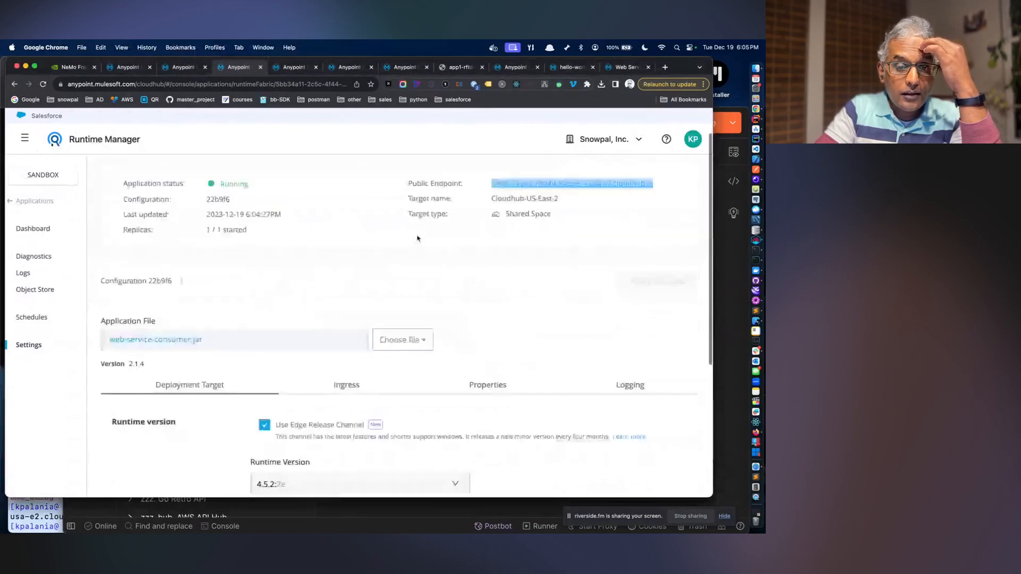
left_click(24, 274)
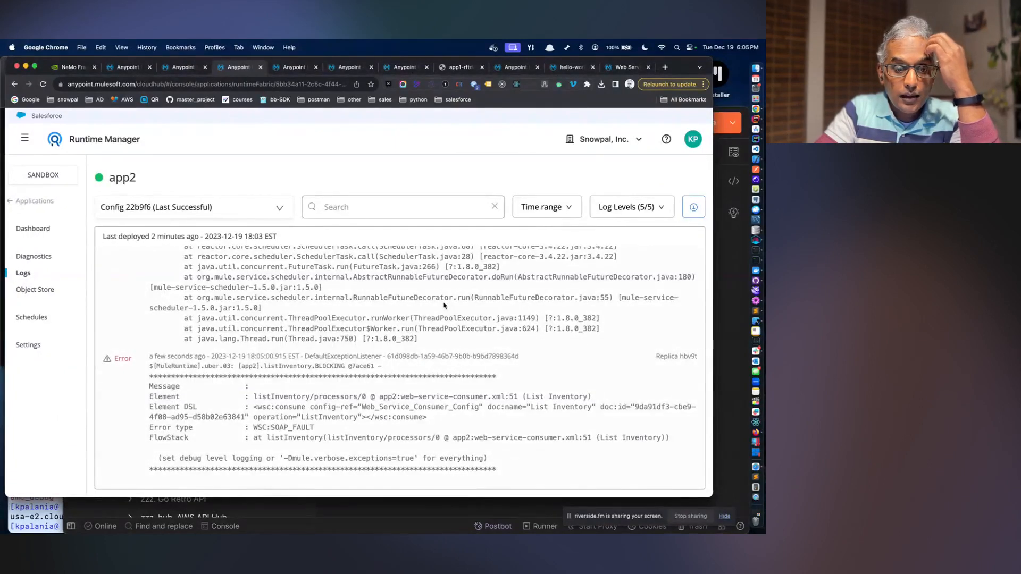
- Examine app2's log entries for the listInventory calls, from the latest error back to the first PhaseInterceptorChain warning and its Apache CXF fault
scroll(444, 305, "up", 5)
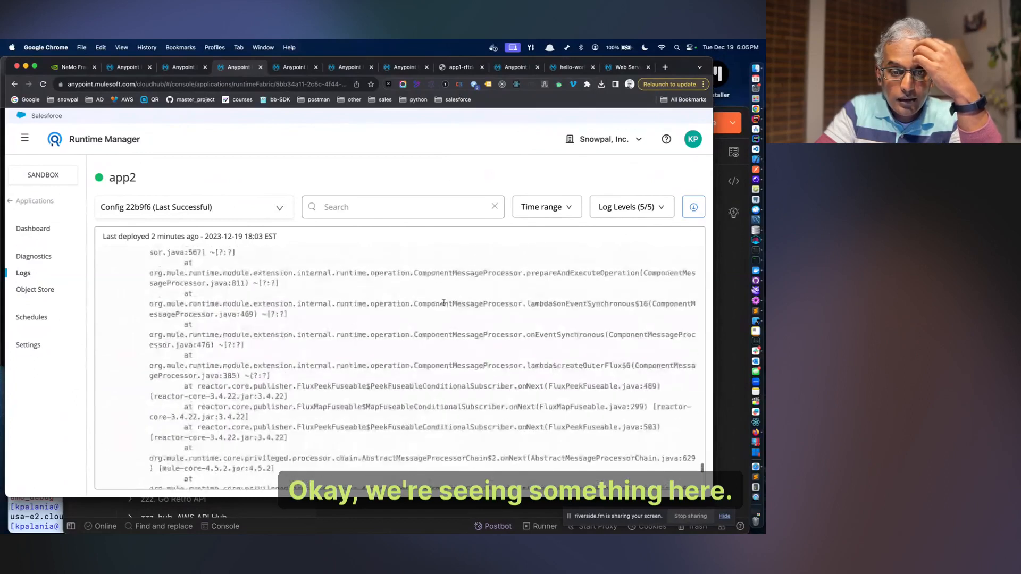
scroll(444, 303, "up", 10)
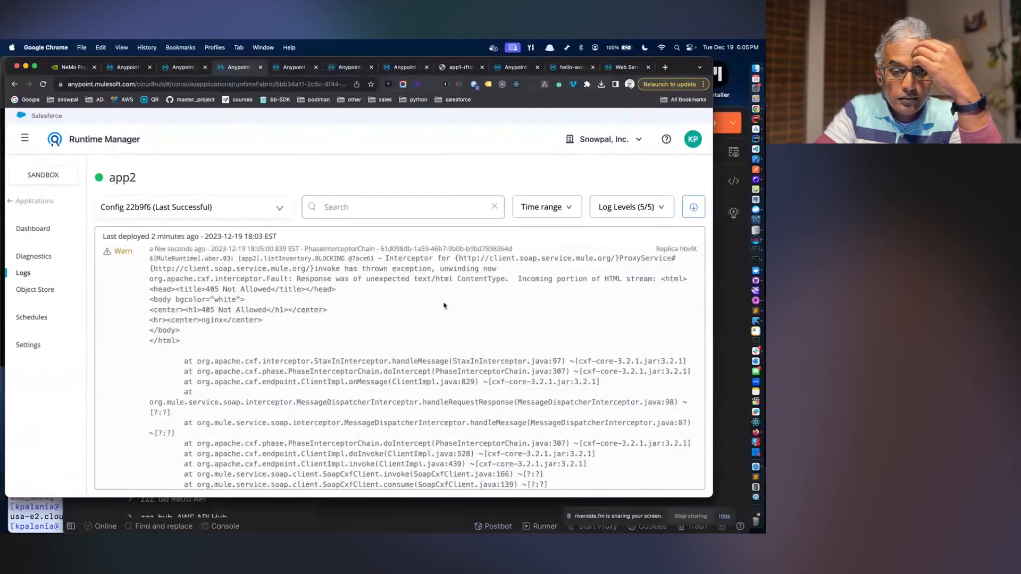
scroll(443, 306, "up", 3)
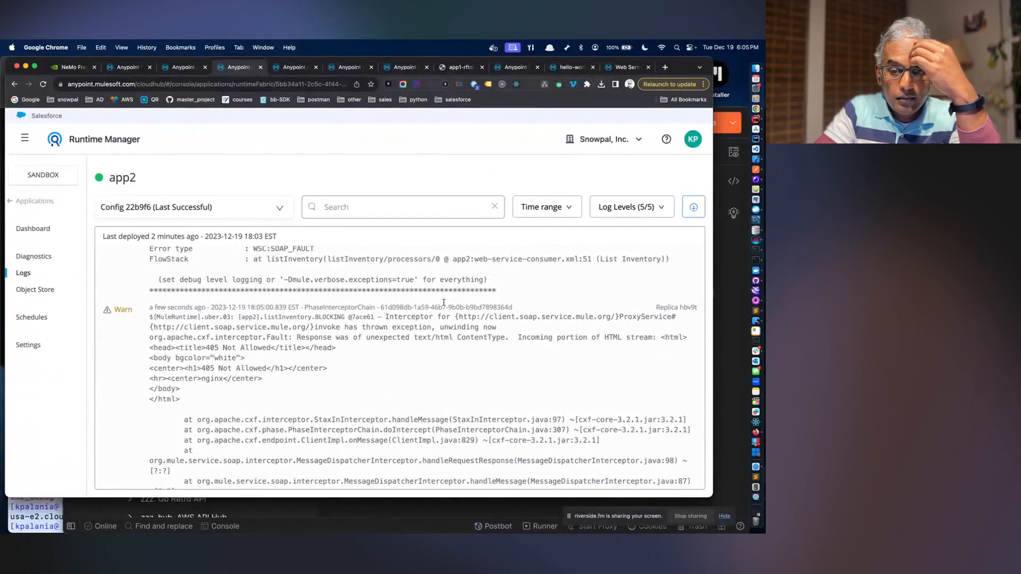
scroll(444, 304, "up", 6)
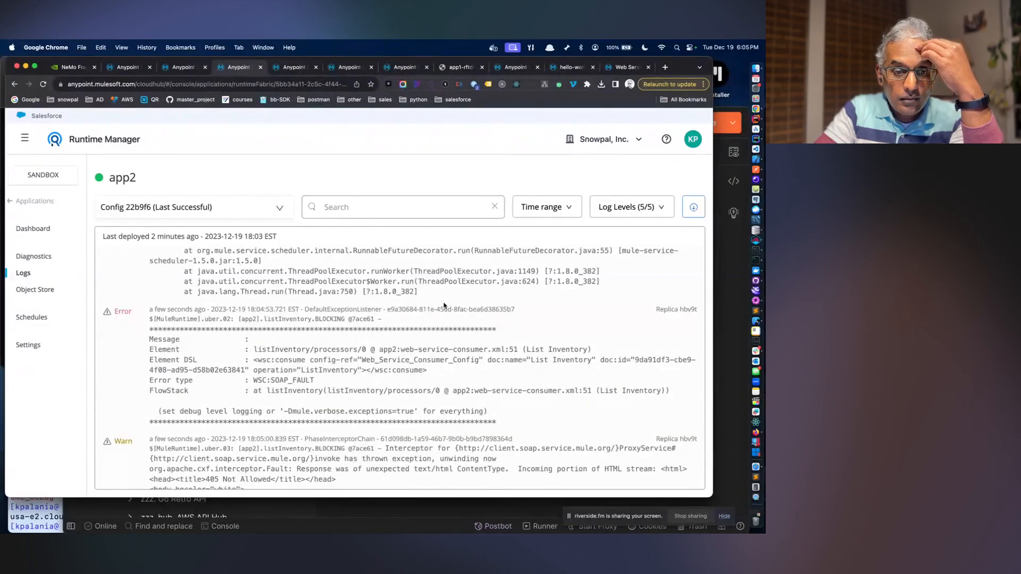
scroll(444, 305, "up", 10)
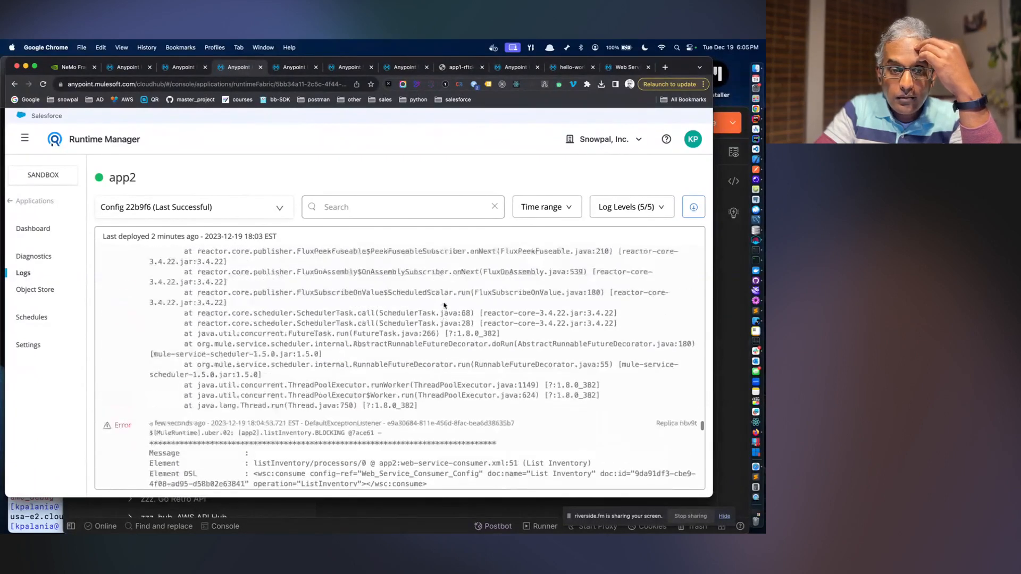
scroll(444, 304, "up", 15)
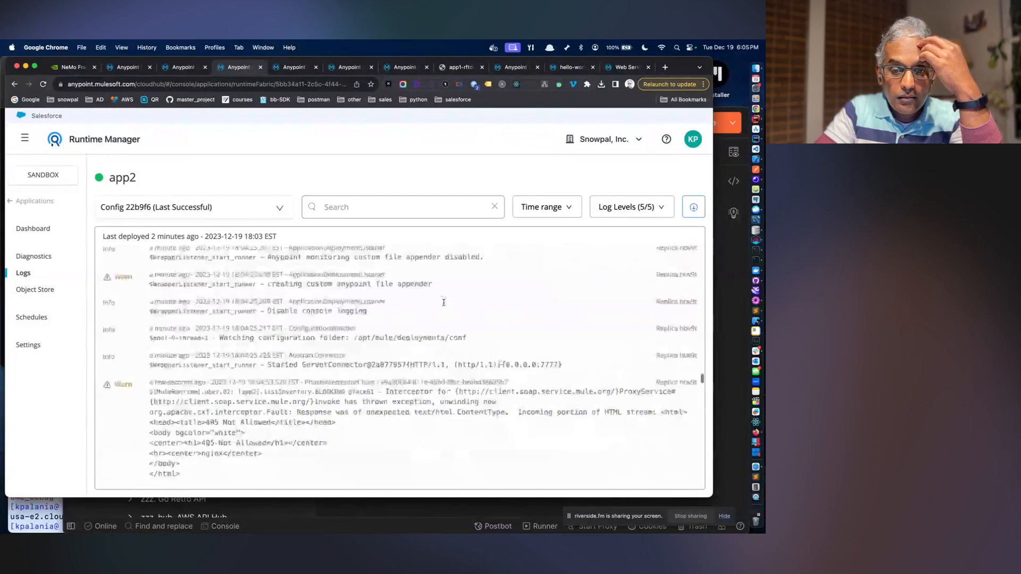
scroll(444, 305, "up", 10)
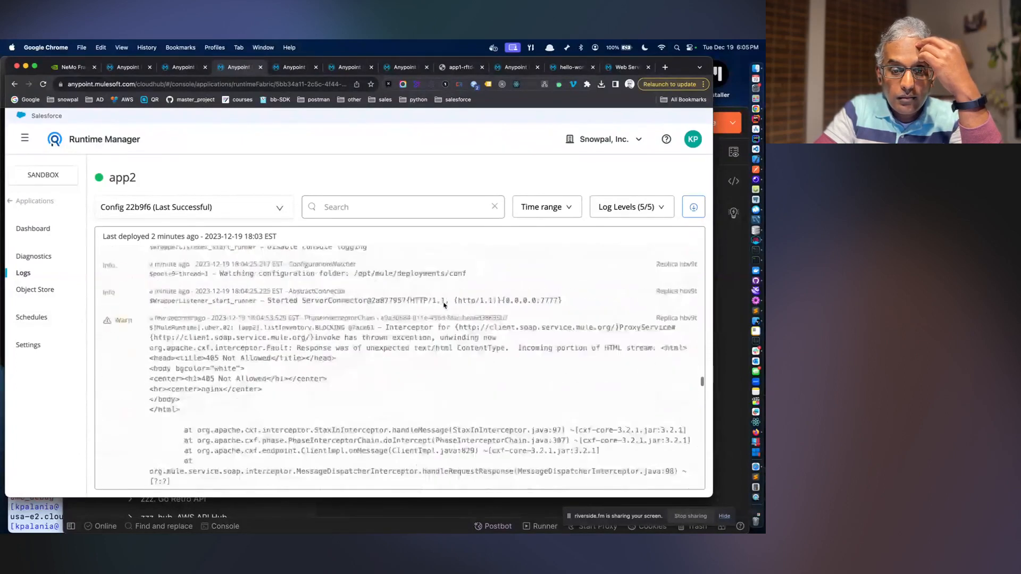
scroll(444, 306, "up", 3)
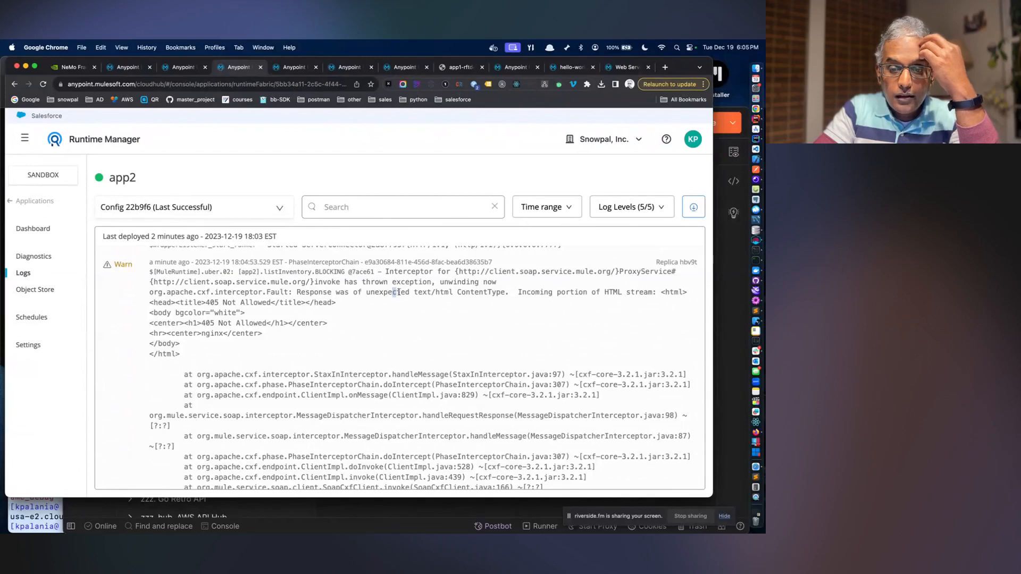
left_click_drag(396, 292, 445, 292)
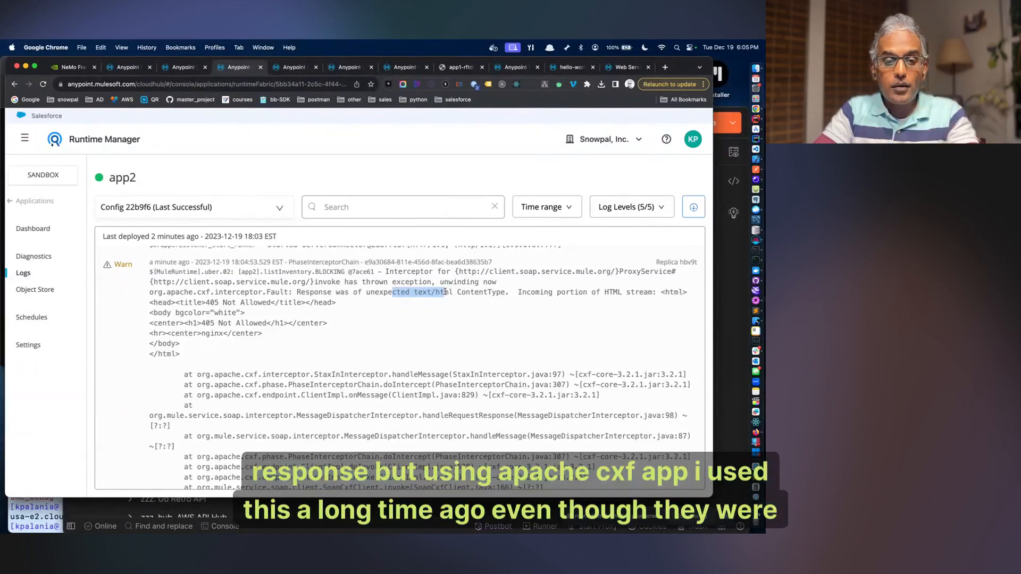
scroll(445, 292, "up", 3)
left_click_drag(193, 326, 218, 326)
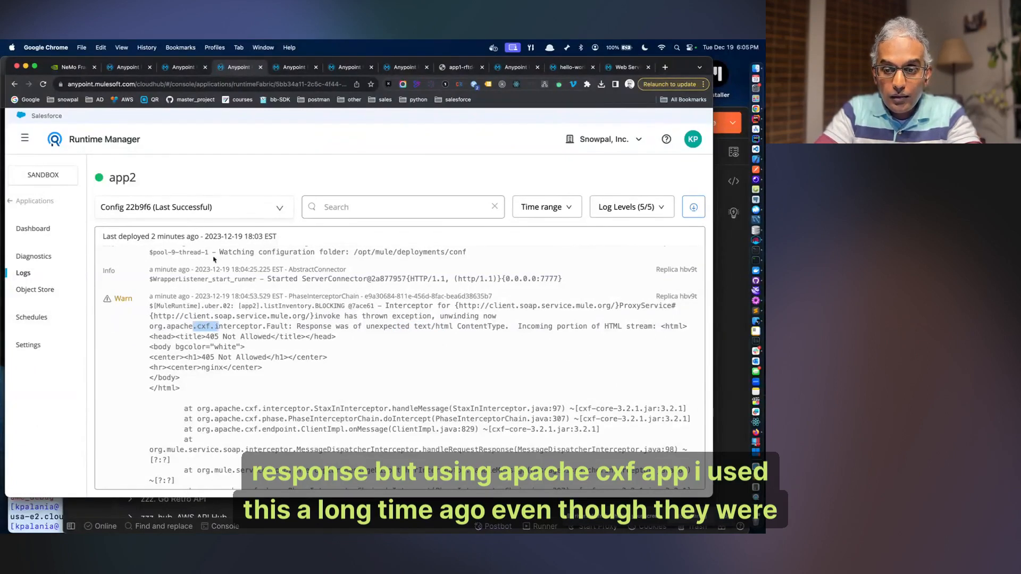
- Search the web for "apache cxf" in a new tab, view the Apache CXF project's home page, and close the tab
key("super+t")
type("apache cxf")
key("Return")
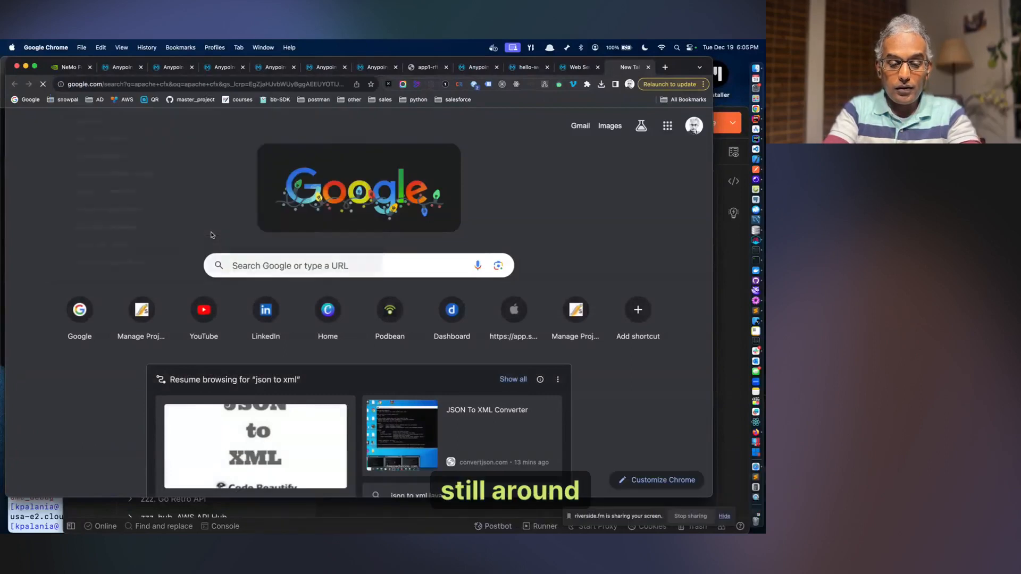
left_click(130, 221)
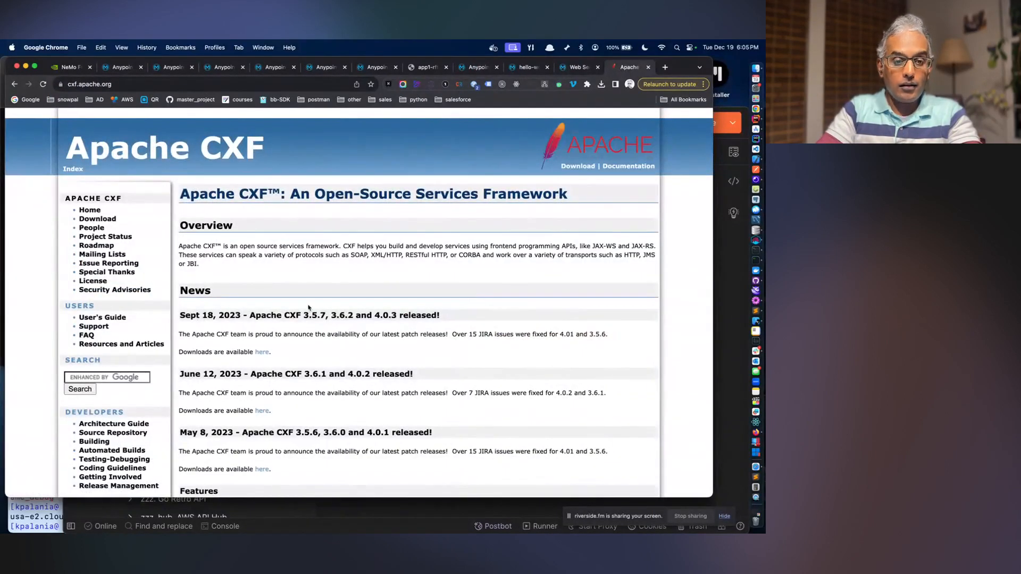
triple_click(364, 186)
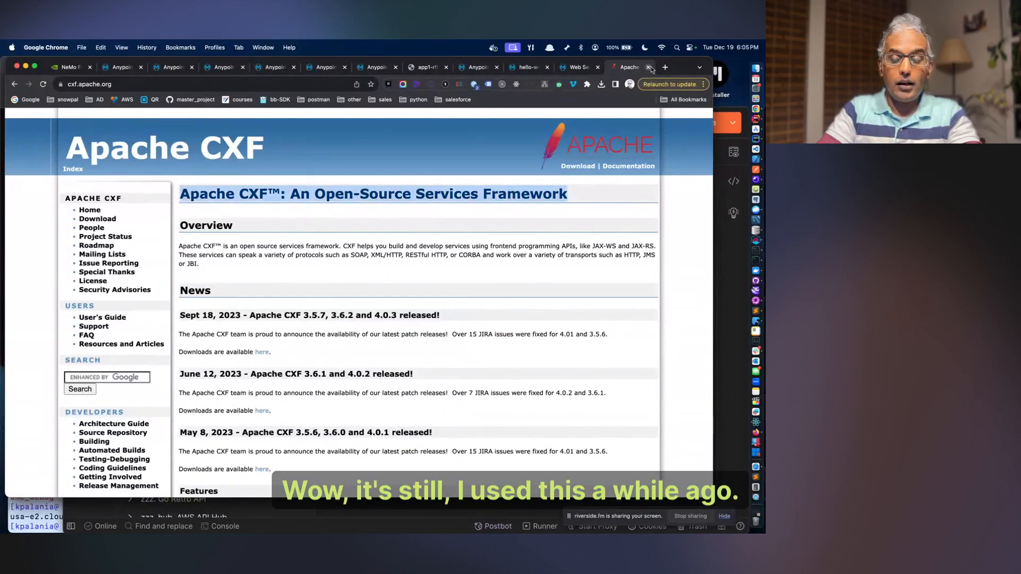
left_click(89, 210)
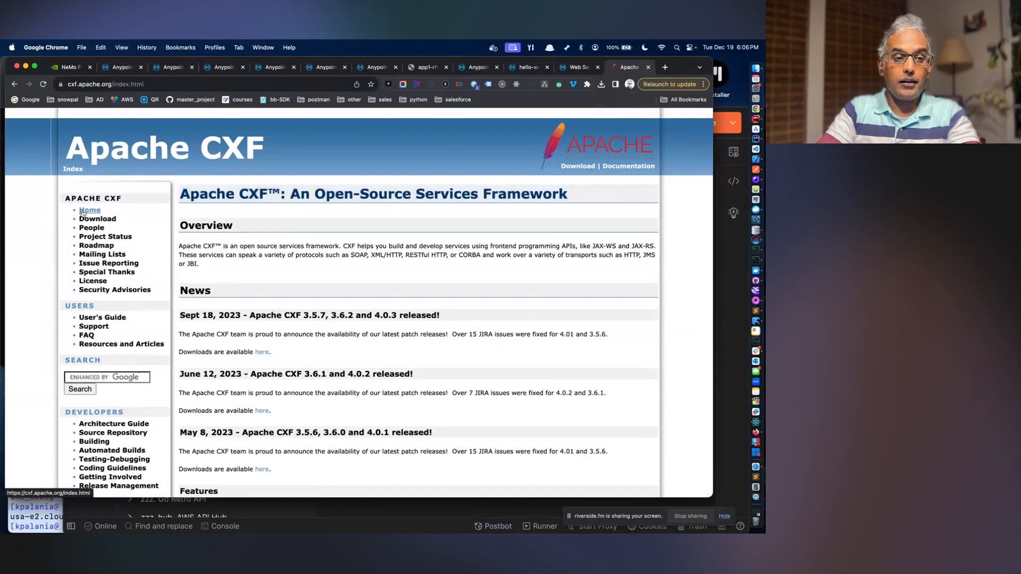
left_click(129, 161)
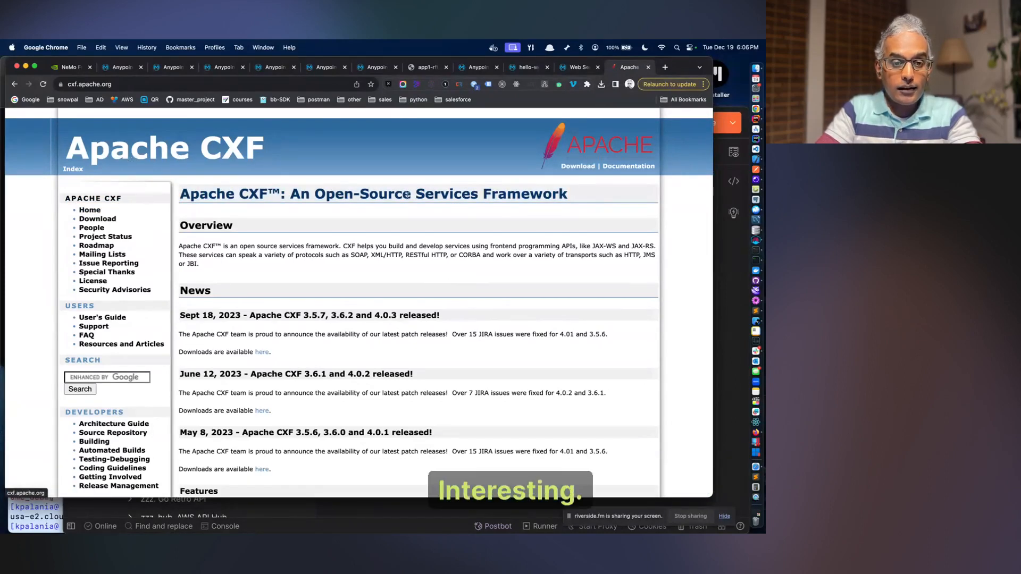
left_click(648, 67)
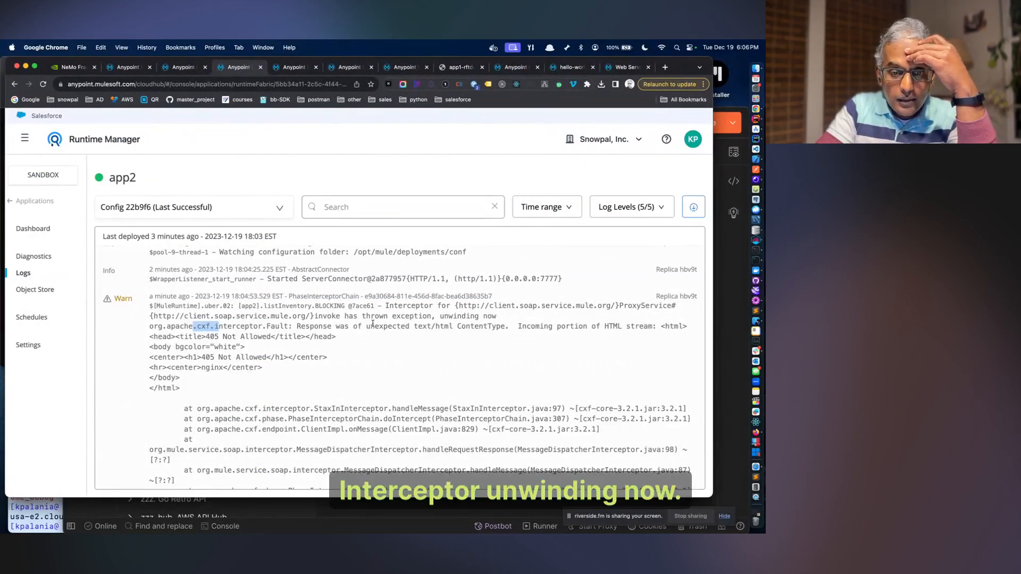
- Reread the Apache CXF interceptor fault in app2's log and check the request's headers and parameters in Postman
left_click_drag(282, 324, 451, 324)
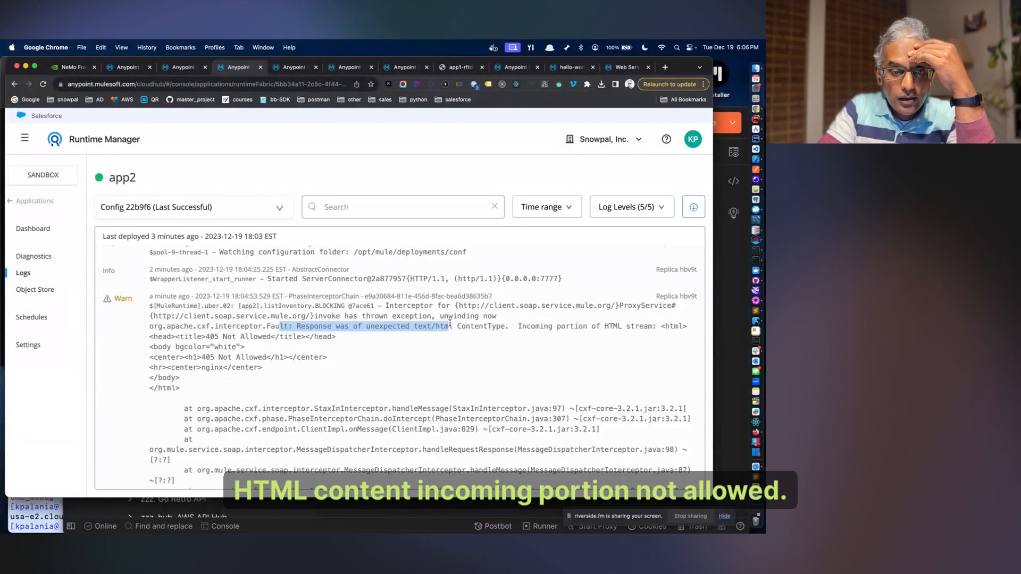
scroll(449, 323, "down", 1)
scroll(450, 323, "down", 1)
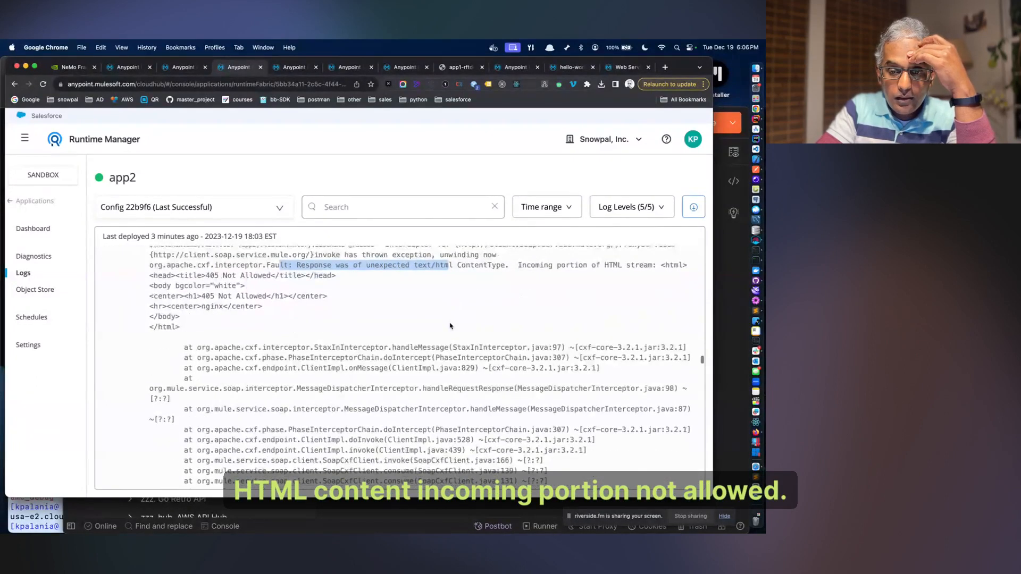
left_click(717, 377)
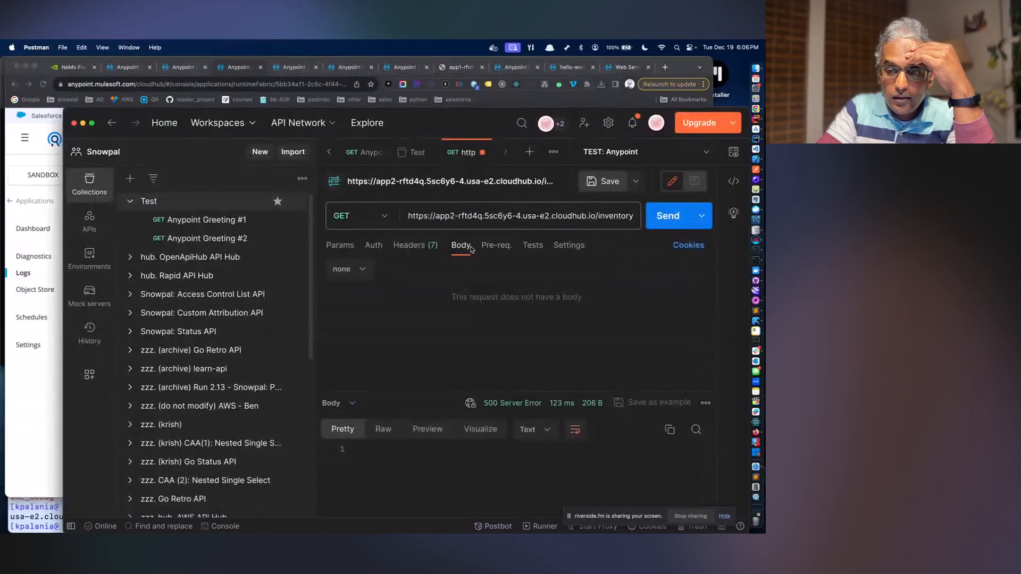
left_click(417, 248)
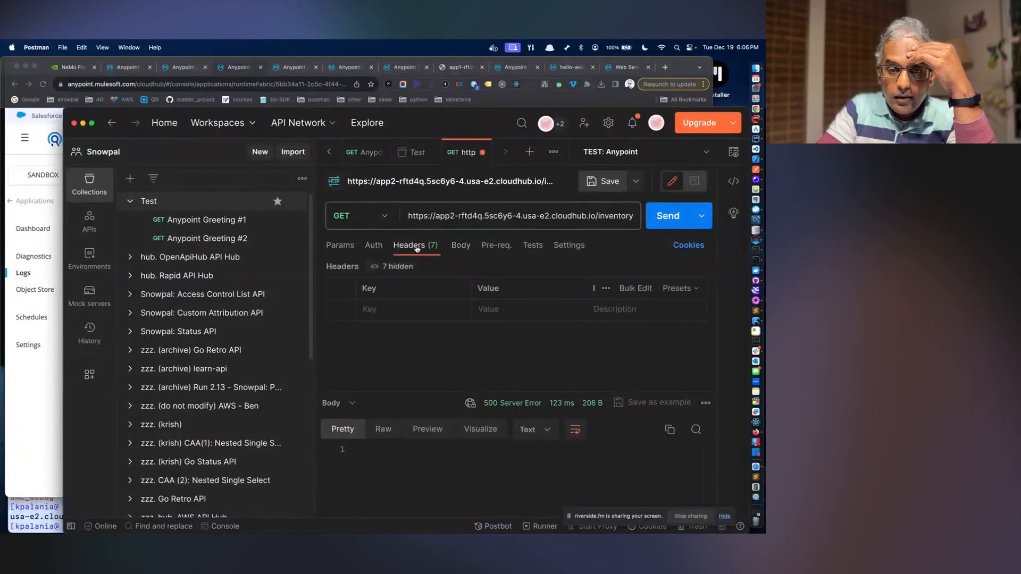
left_click(340, 245)
left_click(417, 246)
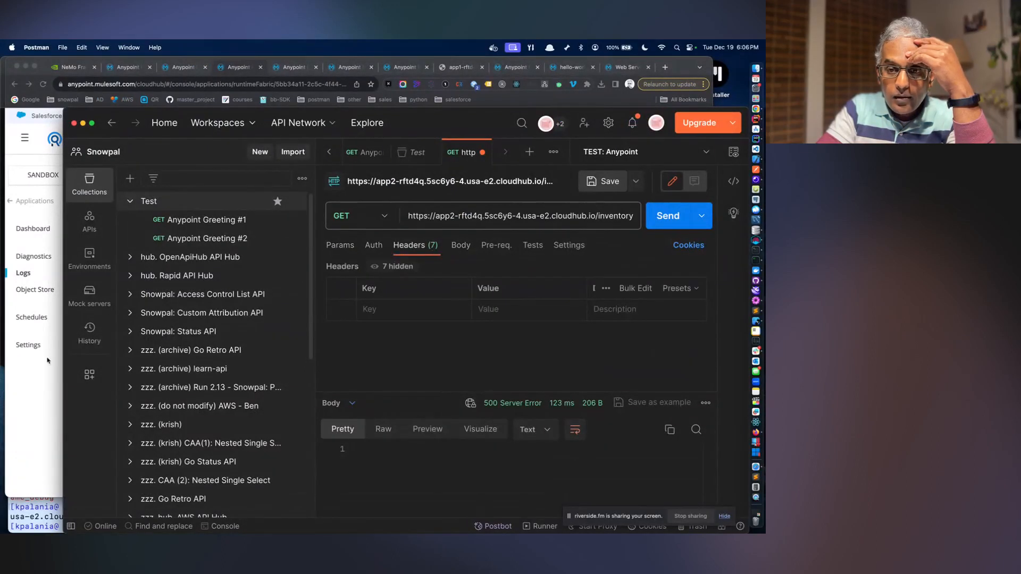
- Return to app2's logs in Chrome and examine the later listInventory errors, their error type, and the interceptor warnings between them
left_click(38, 371)
scroll(329, 368, "down", 15)
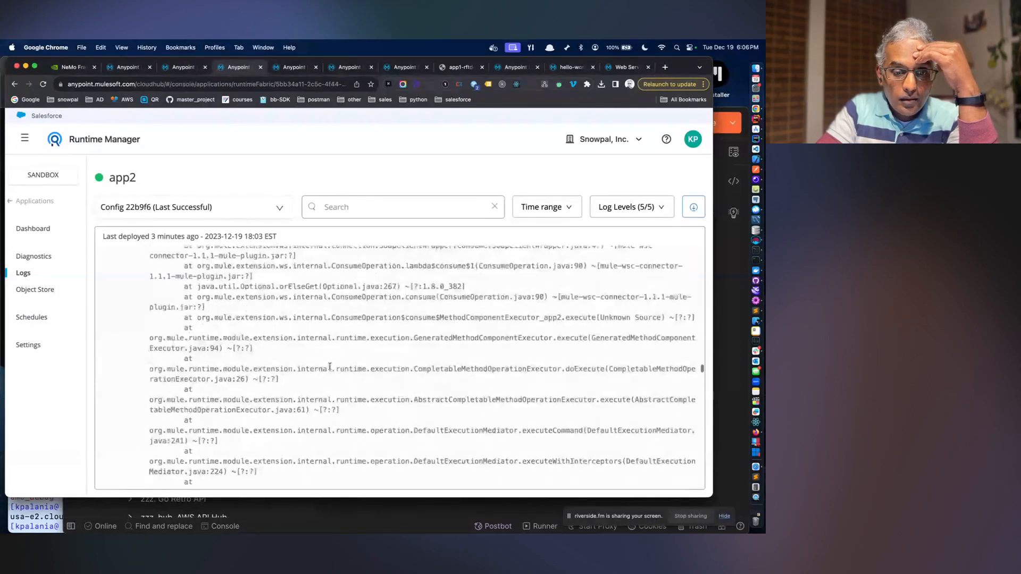
scroll(330, 369, "down", 8)
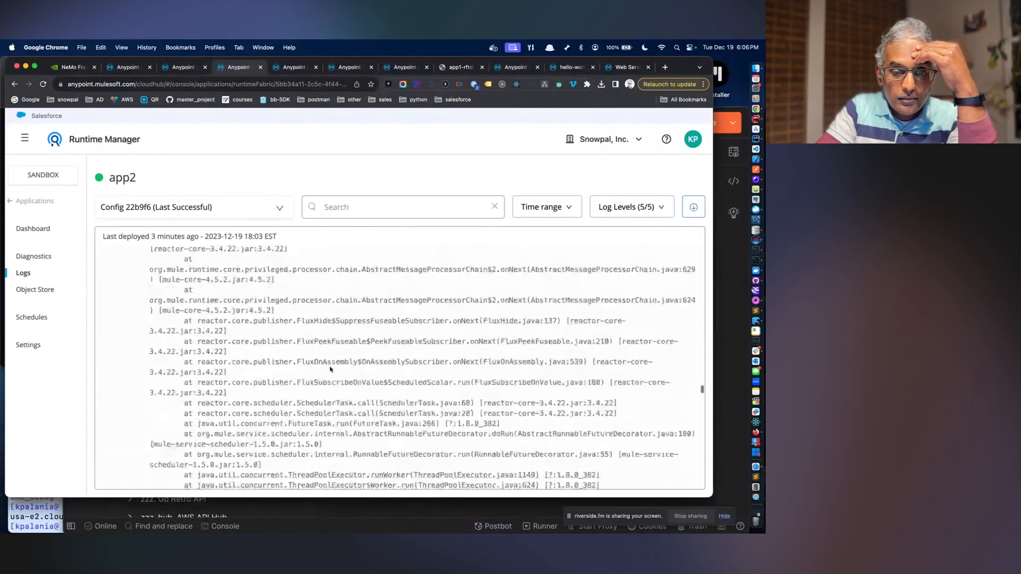
scroll(330, 369, "down", 5)
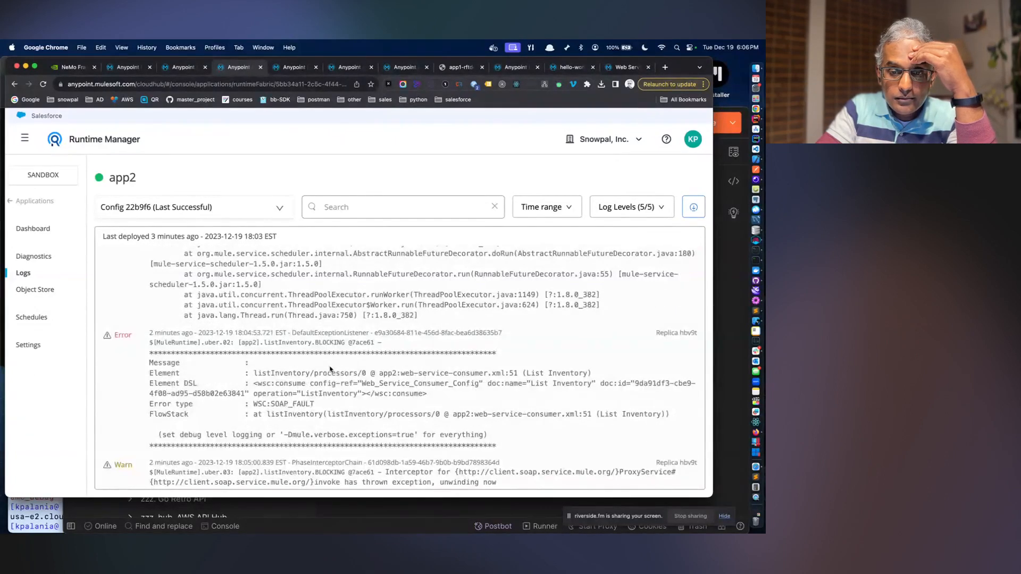
scroll(330, 369, "down", 2)
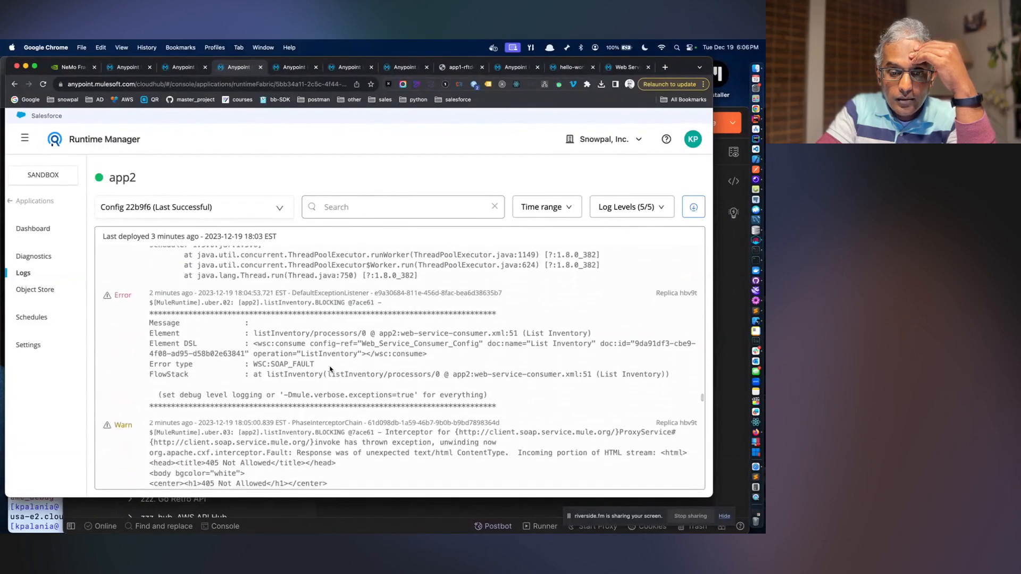
scroll(329, 368, "down", 2)
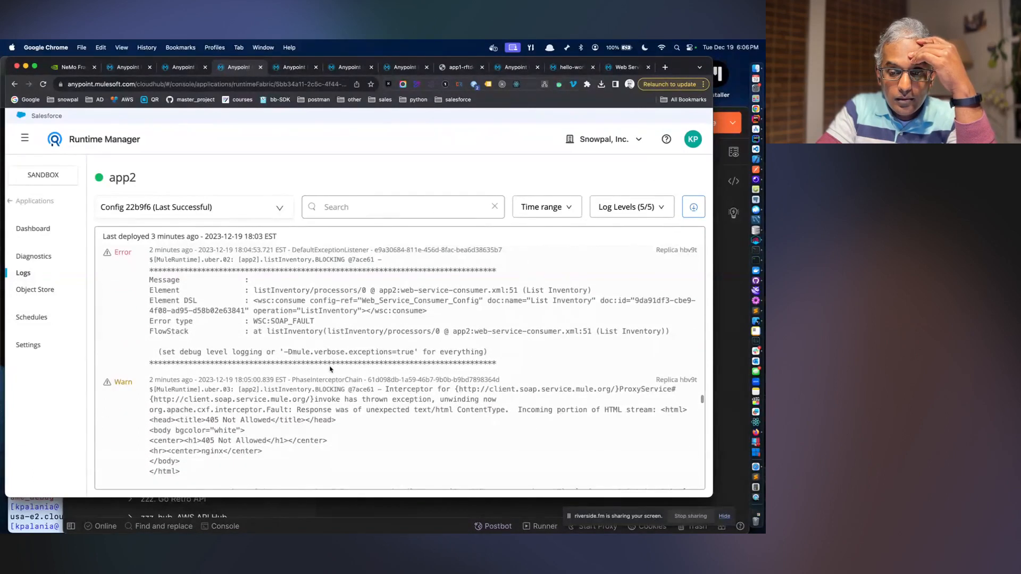
scroll(330, 368, "down", 2)
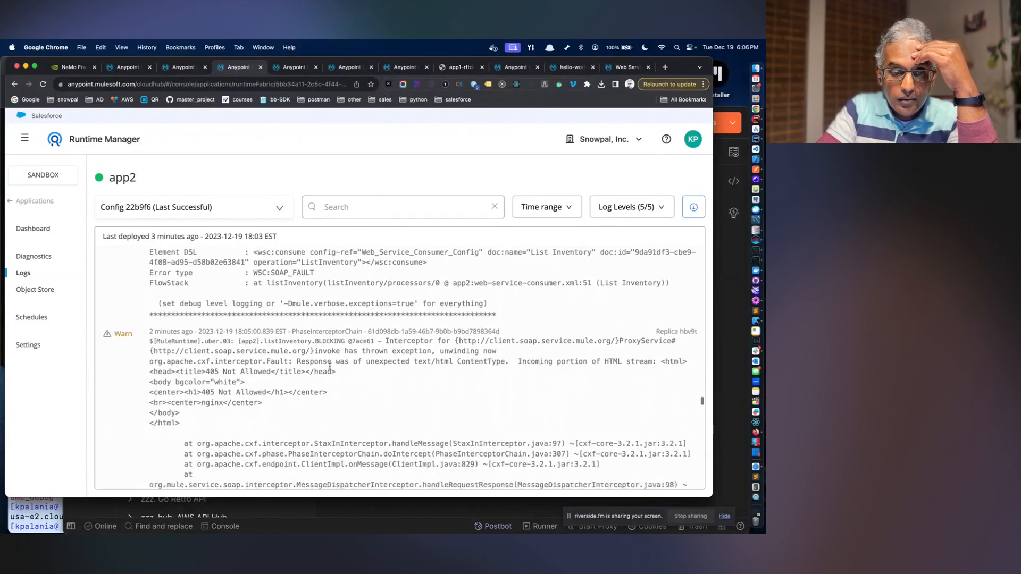
scroll(330, 367, "down", 1)
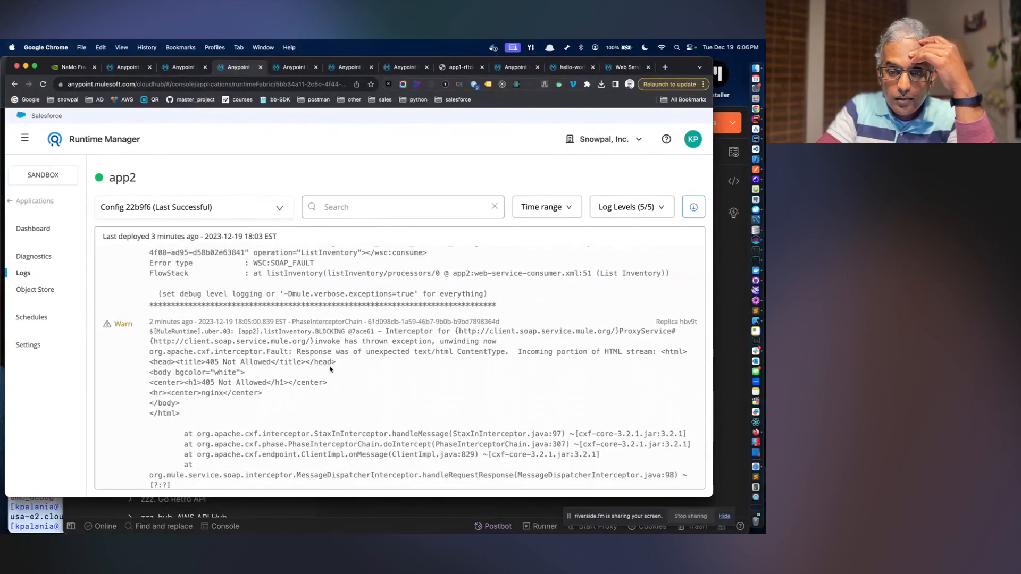
scroll(329, 369, "up", 1)
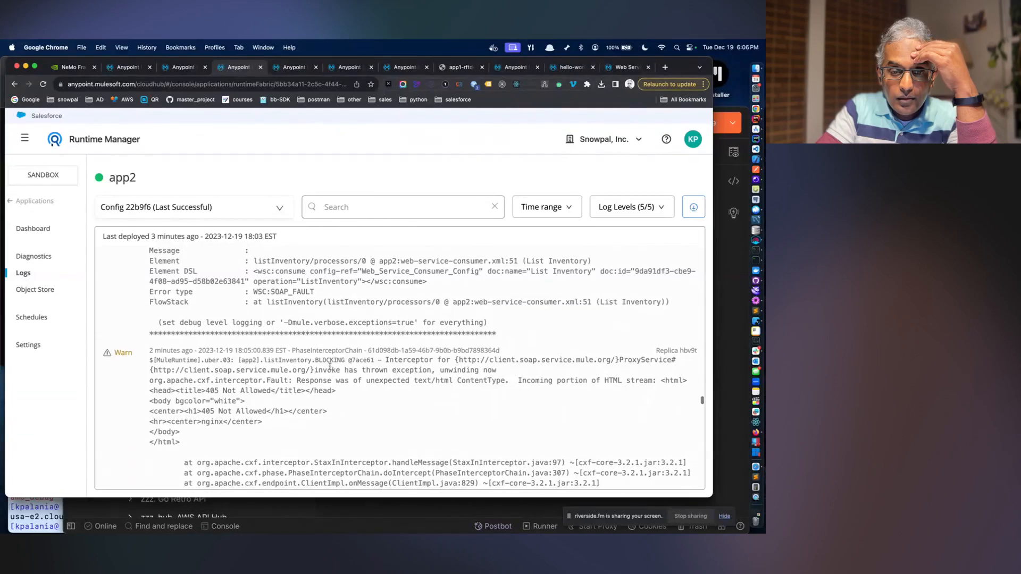
scroll(330, 369, "up", 10)
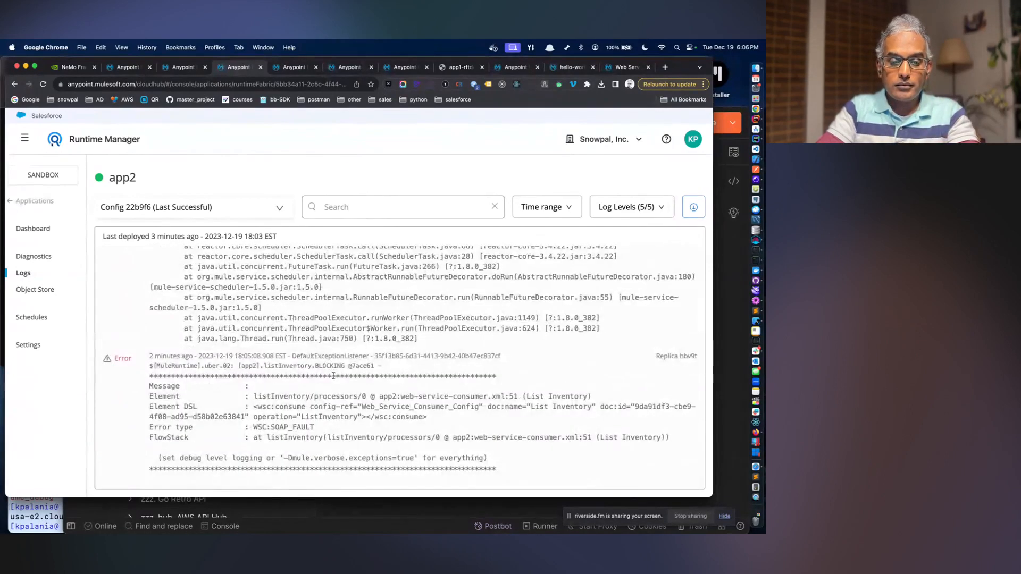
- Resend the GET request to app2's /inventory endpoint in Postman and return to app2's logs in Chrome
left_click(420, 523)
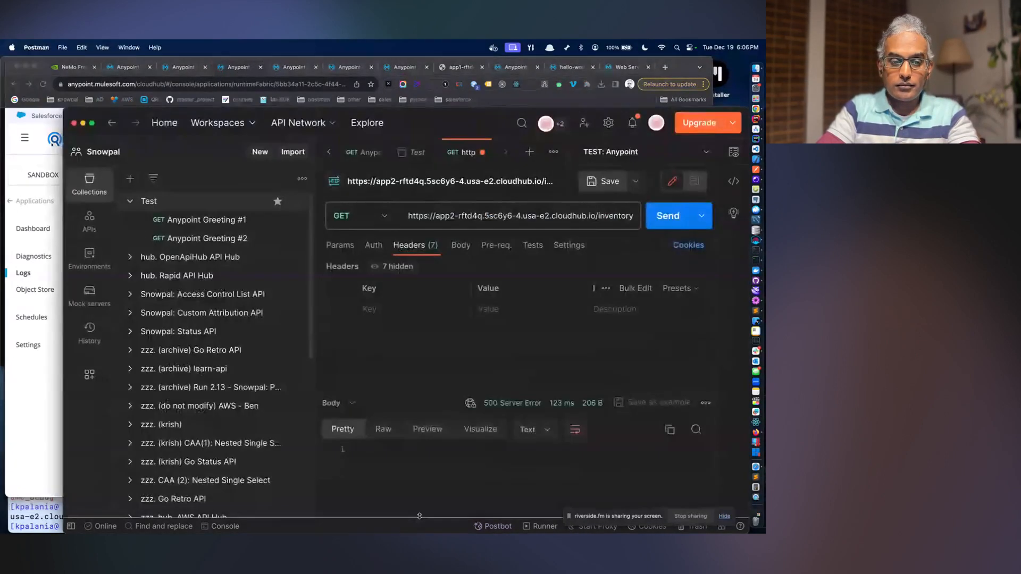
left_click(680, 210)
left_click(37, 354)
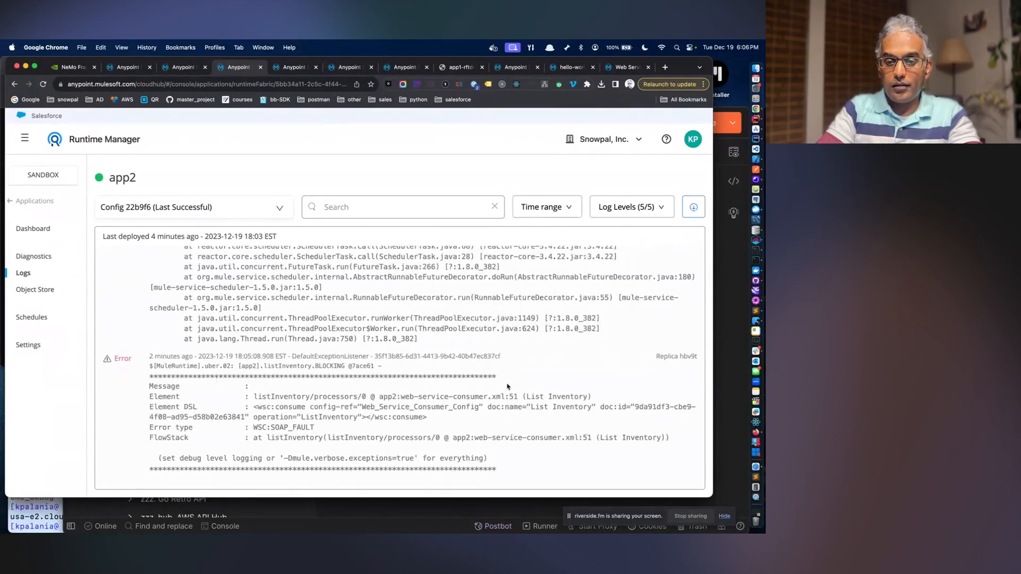
- Switch to Postman and resend the GET request to app2's /inventory endpoint several times, keeping its URL the same
left_click(724, 264)
left_click(660, 214)
left_click(660, 213)
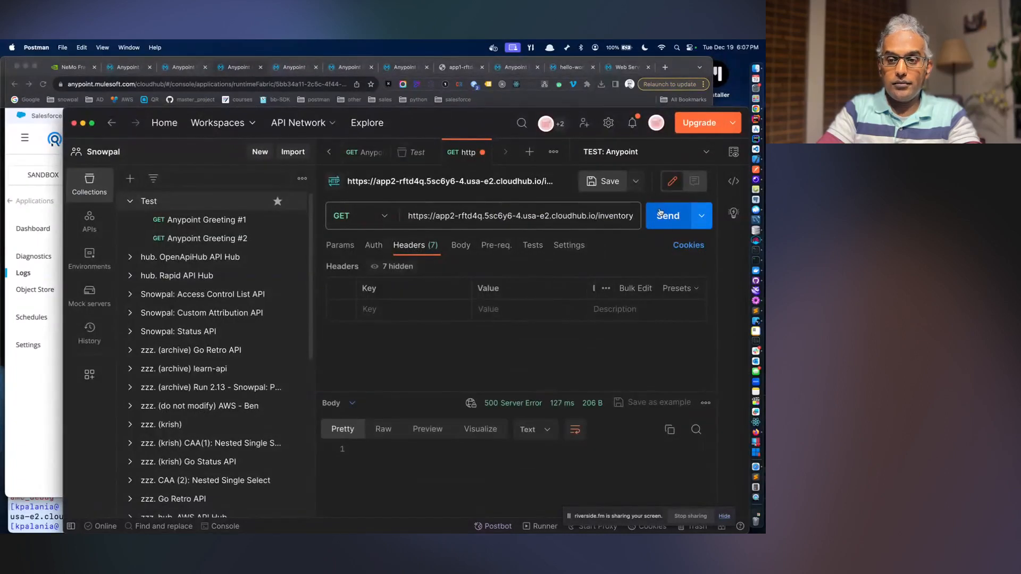
left_click(661, 213)
left_click(607, 214)
left_click(607, 214)
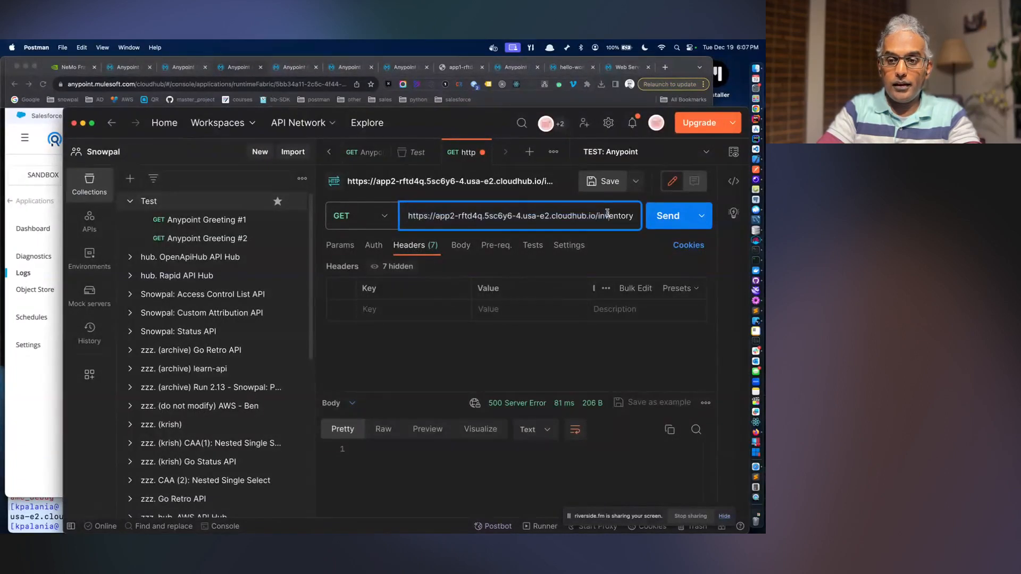
type("d")
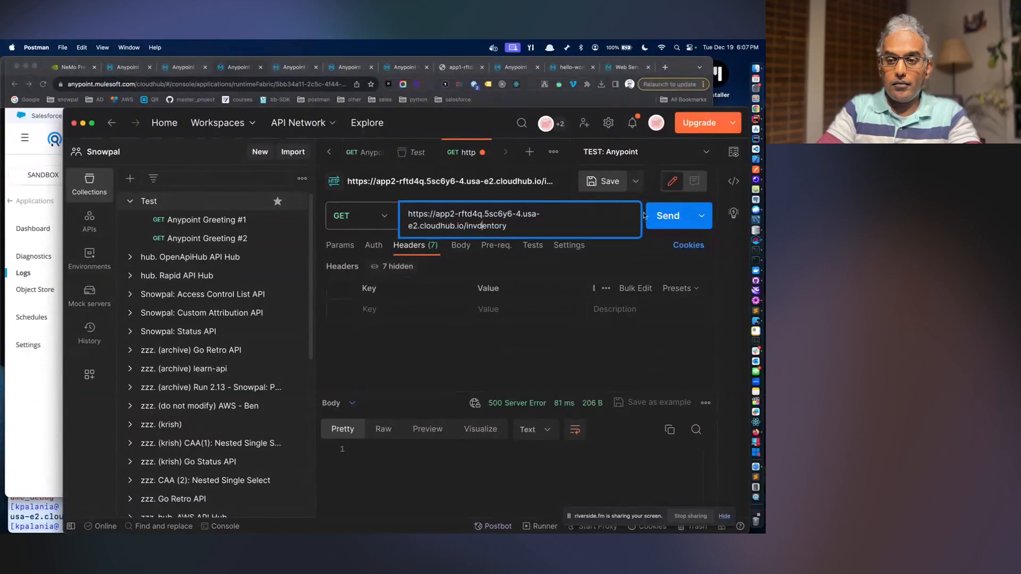
key("BackSpace")
left_click(650, 216)
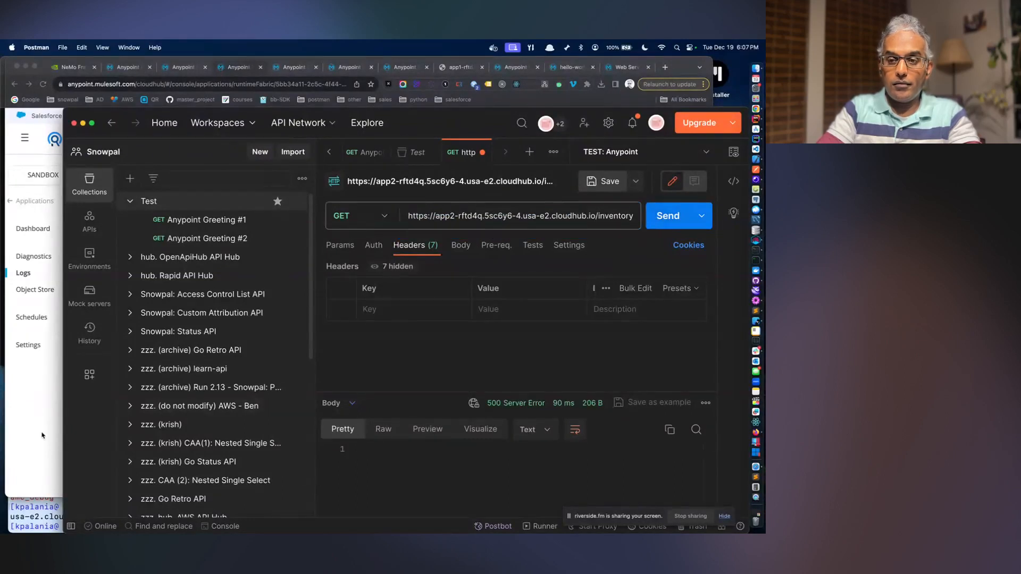
- Return to app2's logs in Chrome, check the available deployment configurations, and reload the page to fetch the latest entries
left_click(43, 435)
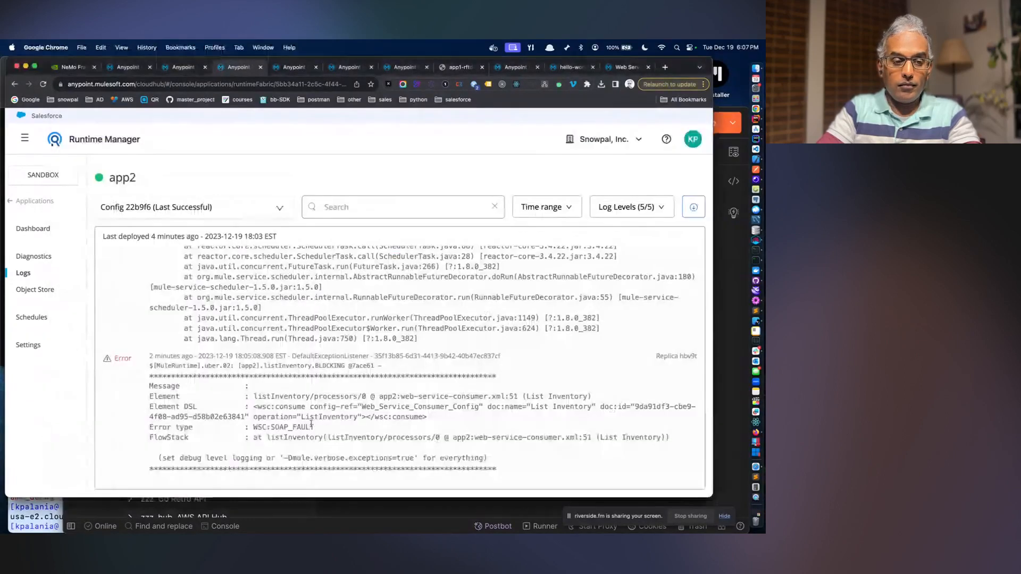
left_click(271, 212)
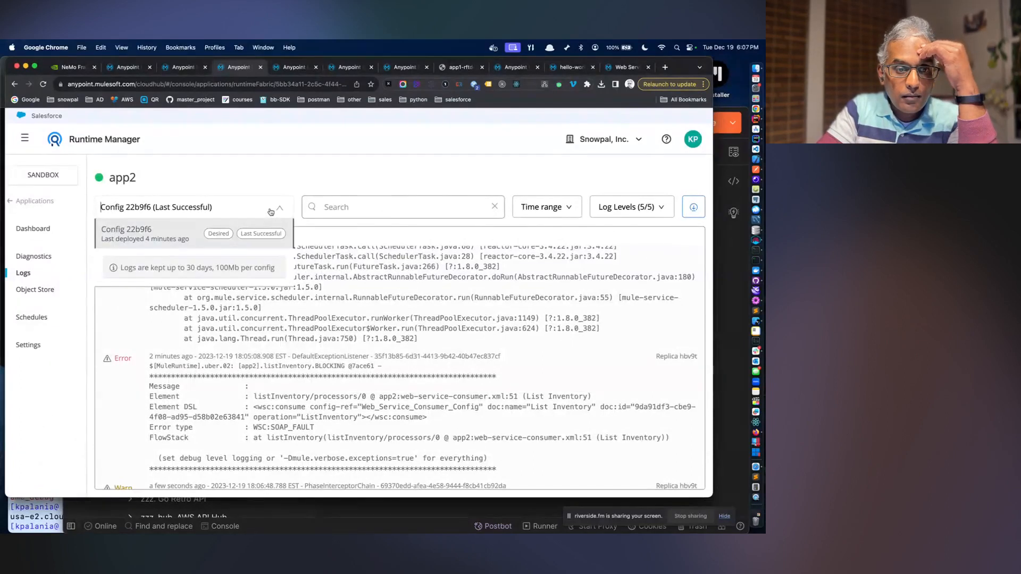
left_click(44, 84)
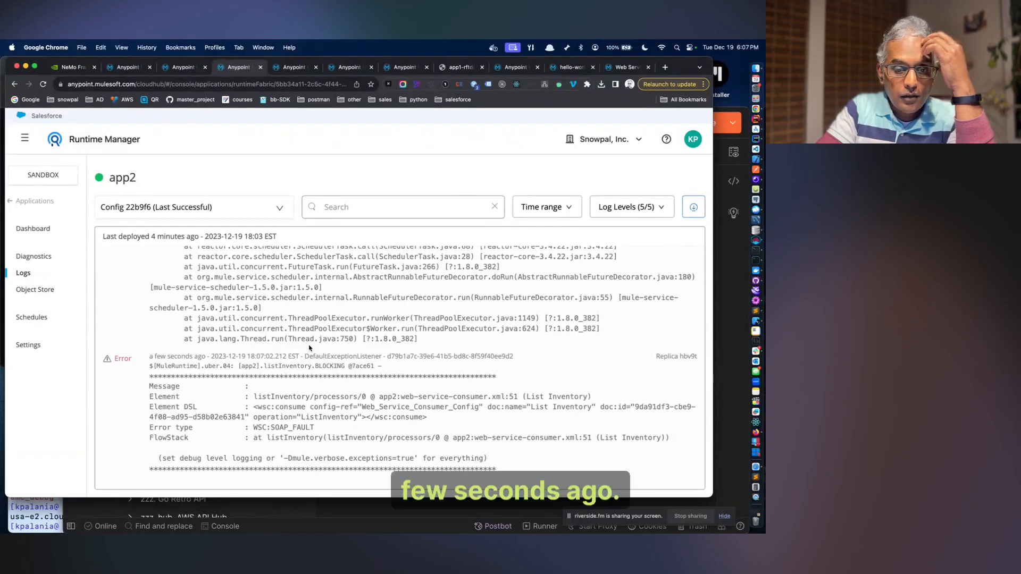
- Trace back from the newest log entries and examine the interceptor warnings and stack traces behind each listInventory error
scroll(309, 348, "up", 5)
scroll(309, 347, "up", 5)
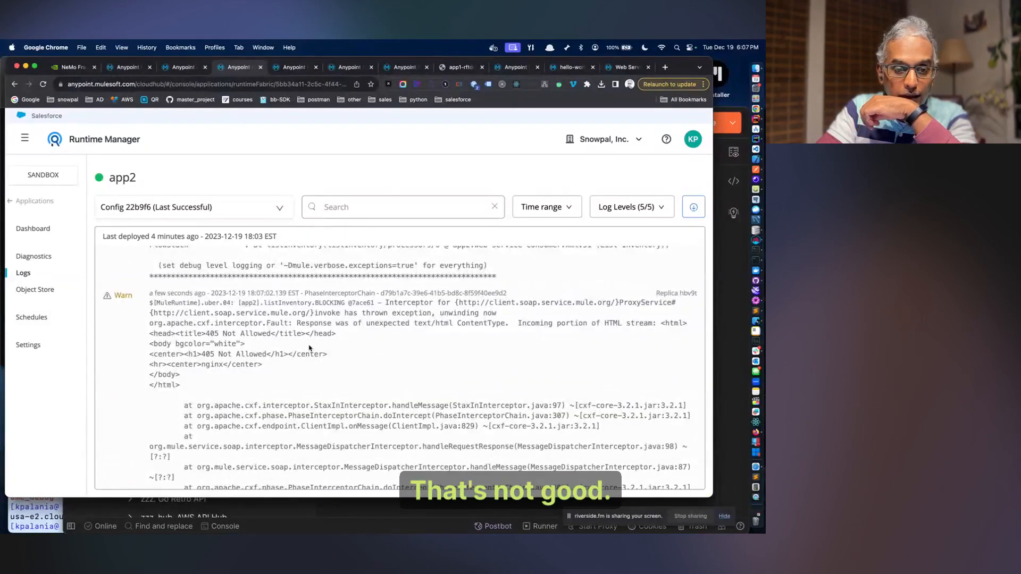
scroll(309, 348, "up", 5)
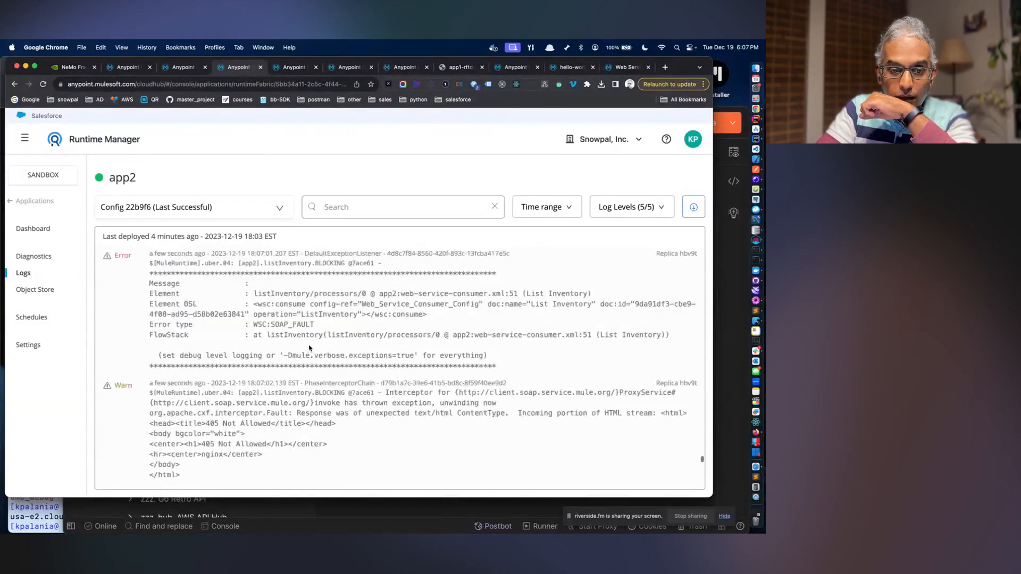
scroll(309, 348, "up", 10)
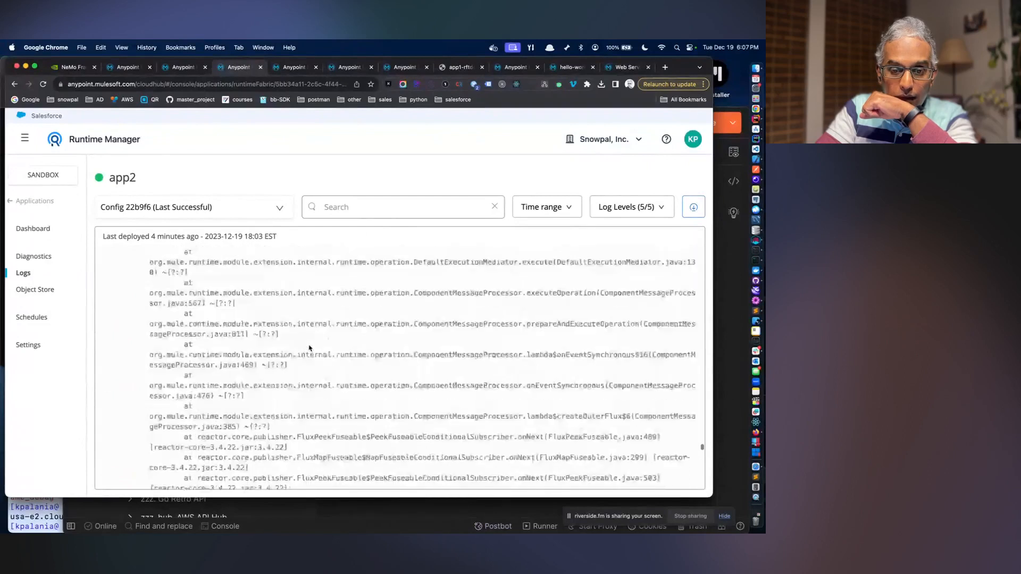
scroll(309, 348, "down", 2)
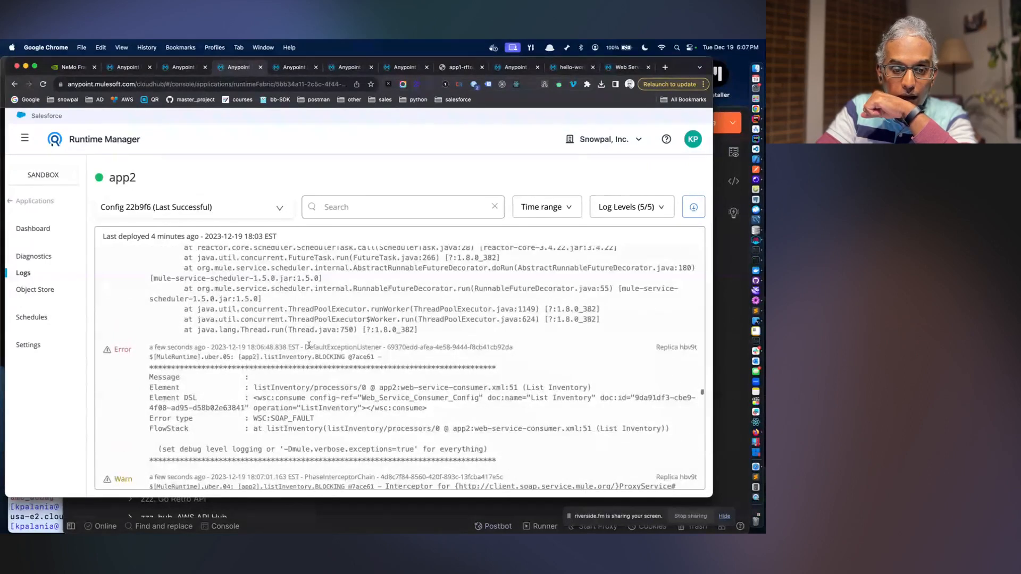
scroll(309, 345, "up", 10)
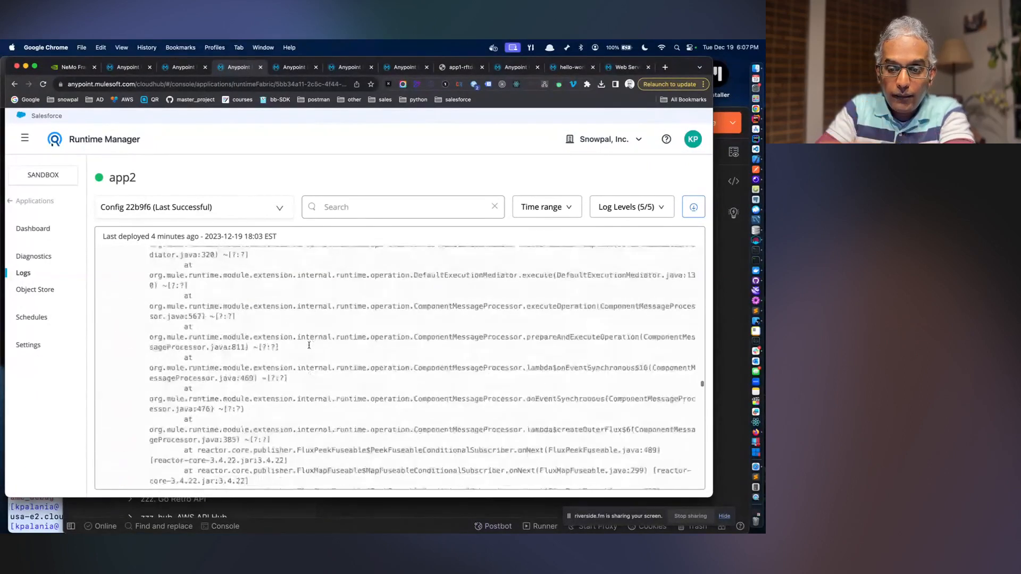
scroll(309, 348, "down", 10)
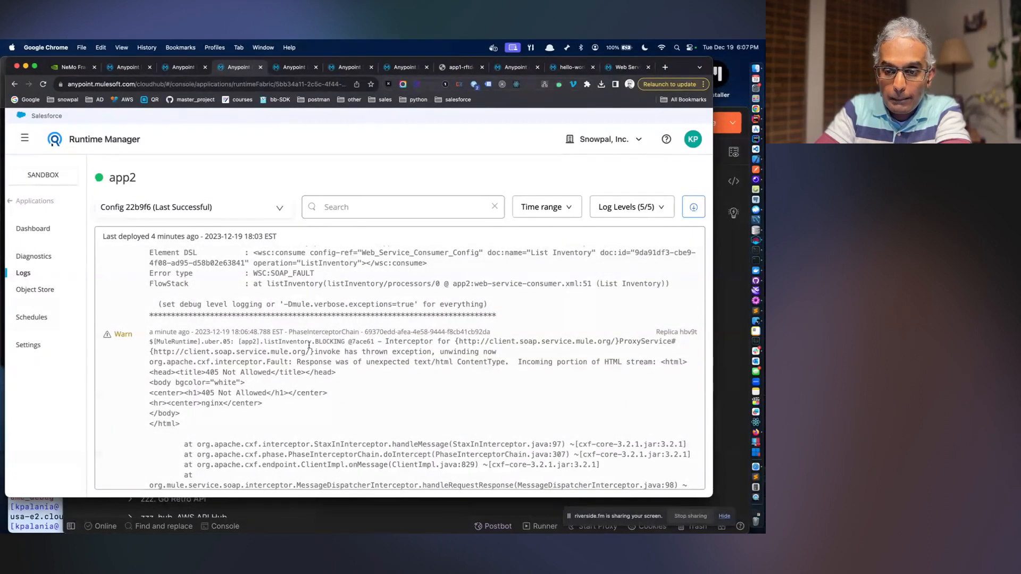
scroll(309, 346, "down", 15)
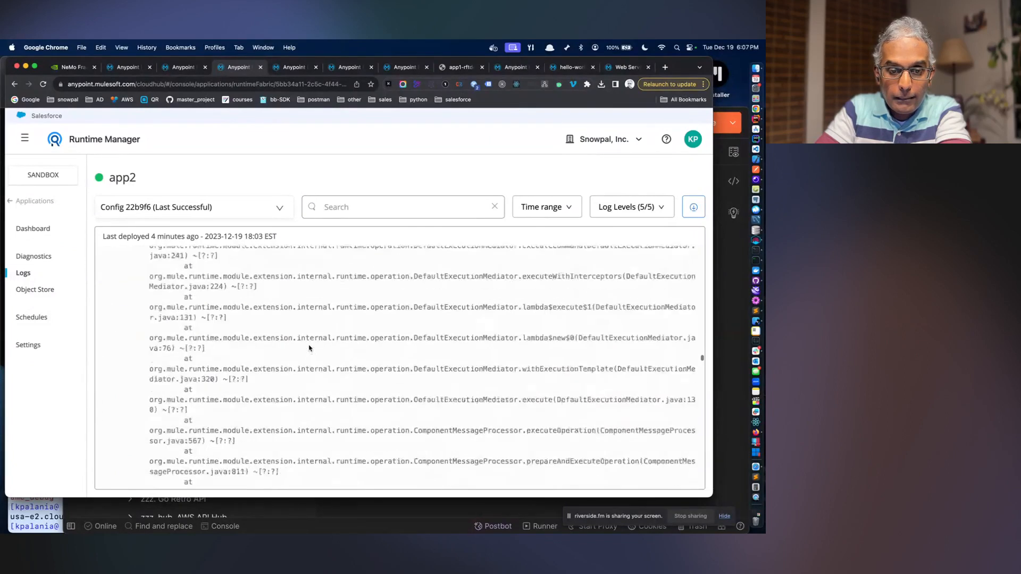
scroll(309, 345, "up", 5)
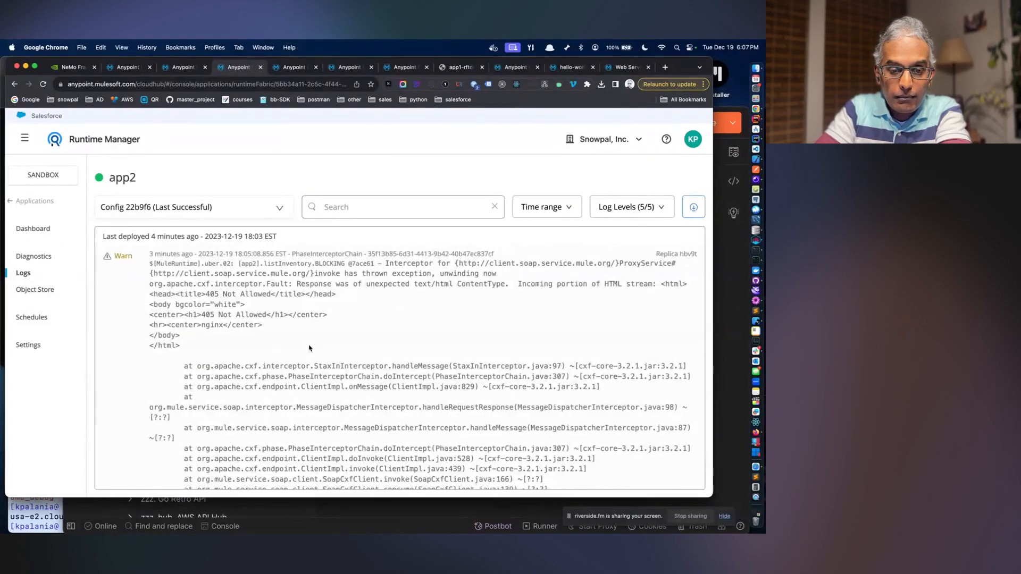
- Inspect the message and element lines of the 18:05:00 listInventory error and compare them with the earlier error entries
scroll(309, 348, "up", 5)
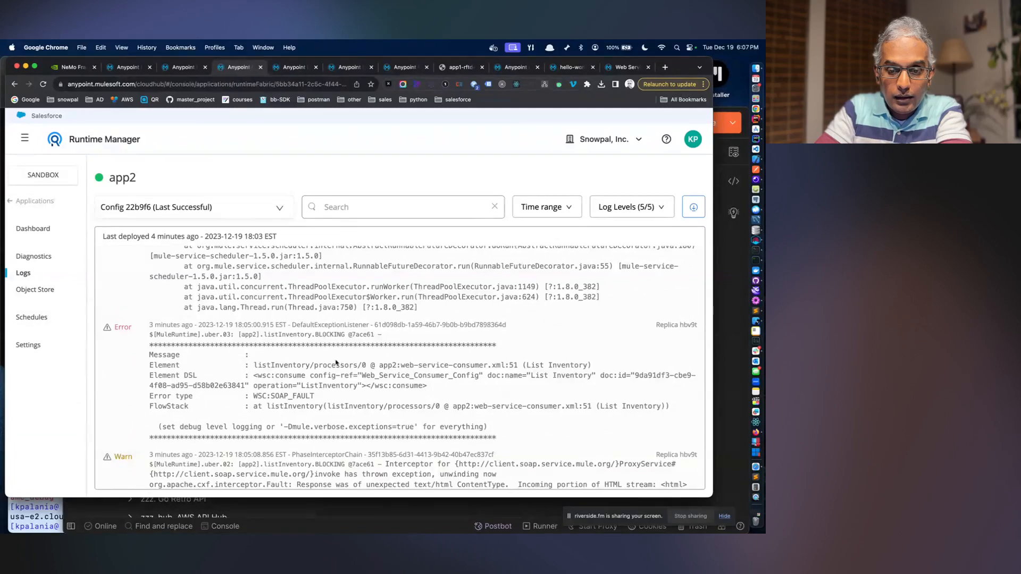
left_click_drag(256, 355, 348, 365)
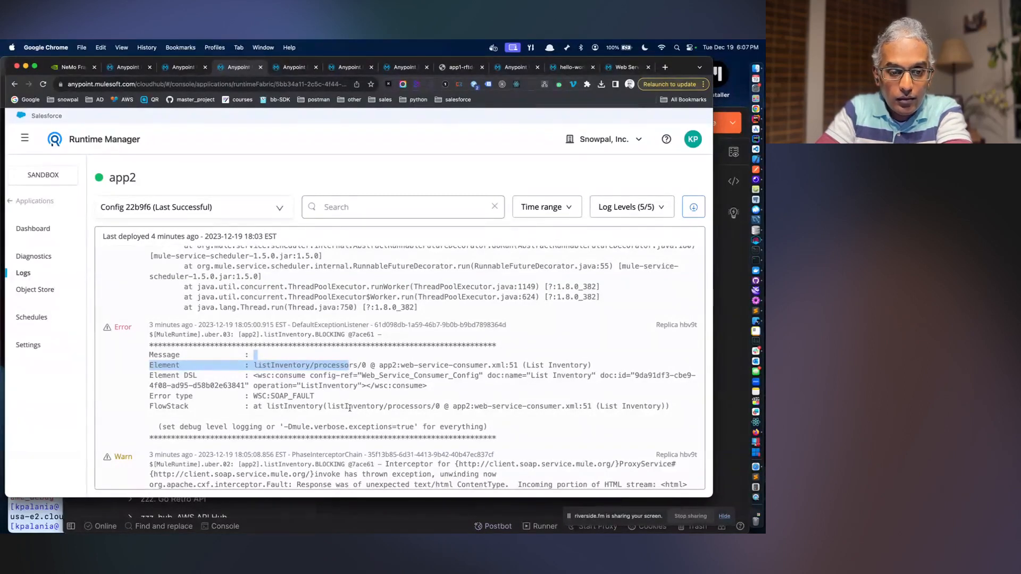
scroll(367, 404, "down", 10)
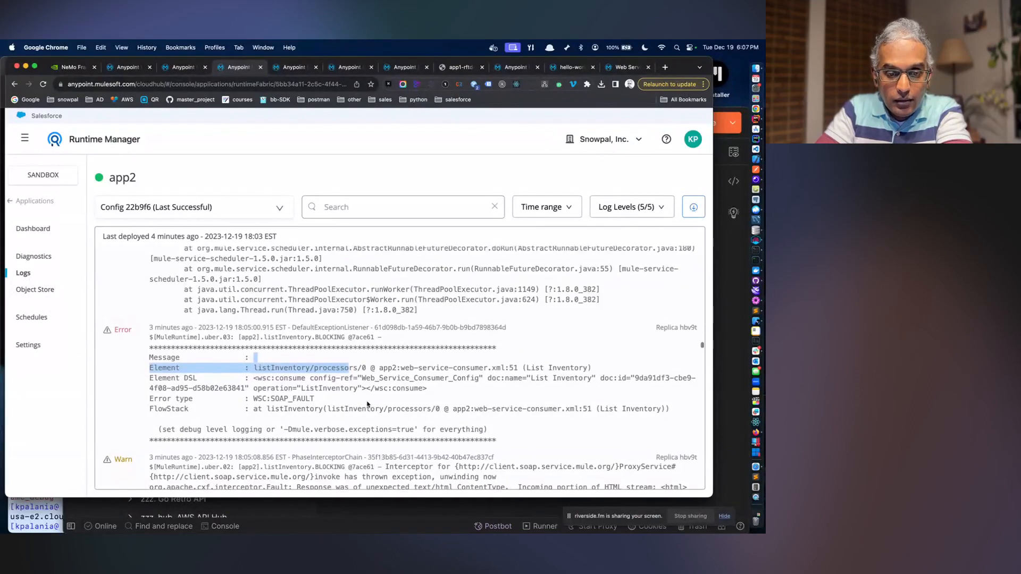
scroll(366, 403, "down", 5)
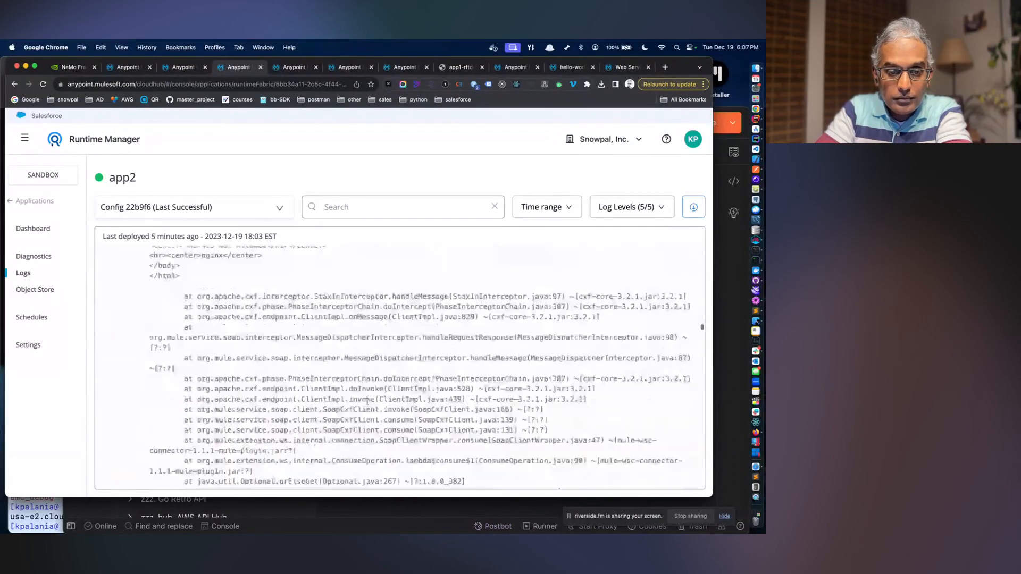
scroll(367, 402, "down", 5)
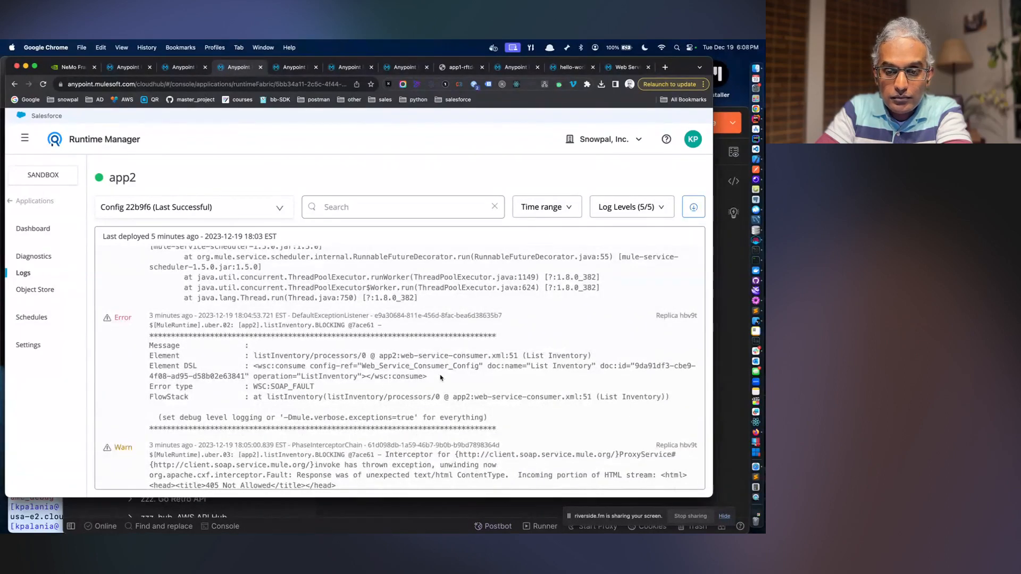
scroll(439, 361, "up", 10)
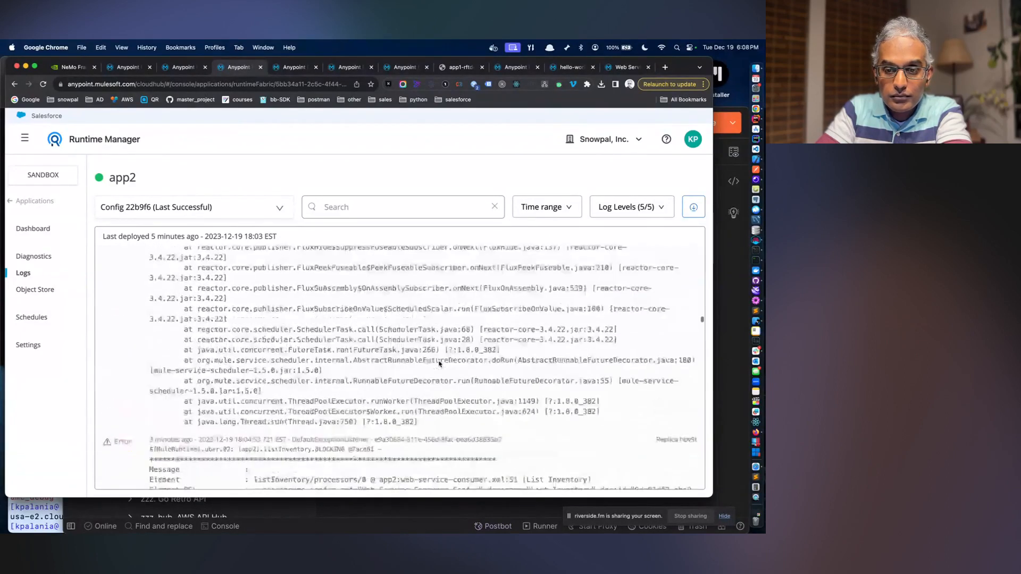
- Copy the interceptor exception message from the app2 warning log entry and search the web for it in a new tab
scroll(440, 363, "down", 8)
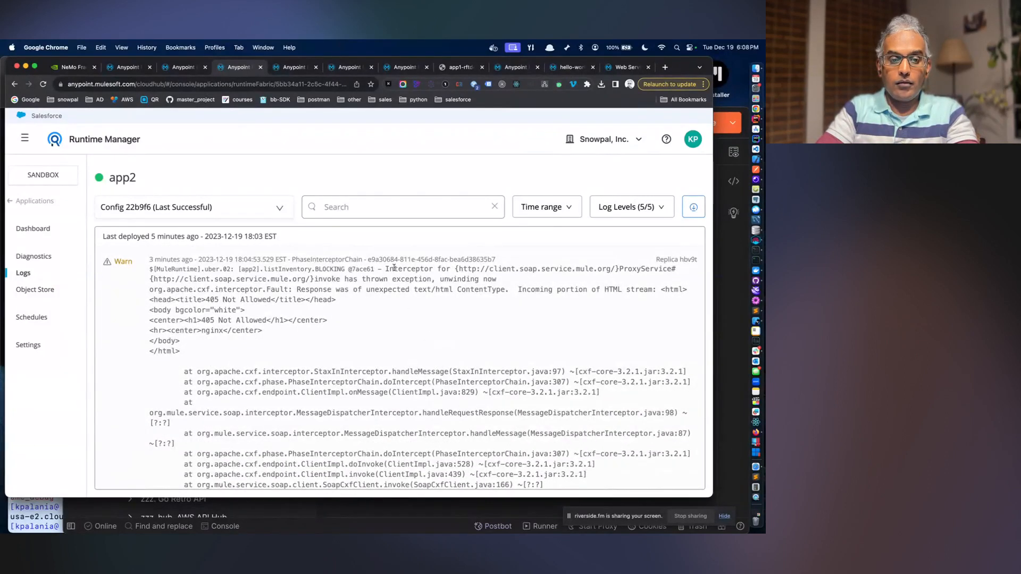
left_click_drag(394, 268, 403, 278)
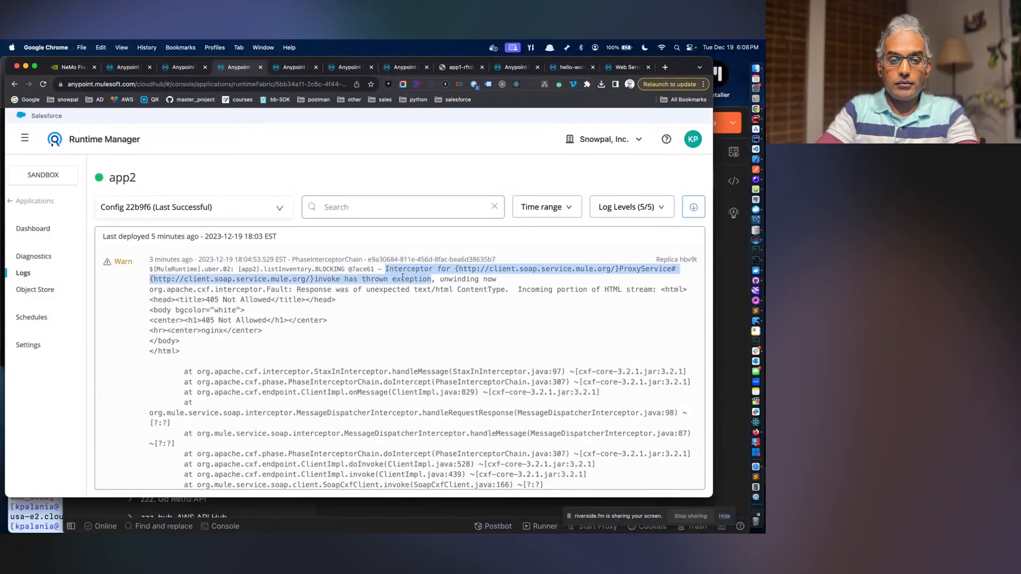
key("super+c")
key("super+t")
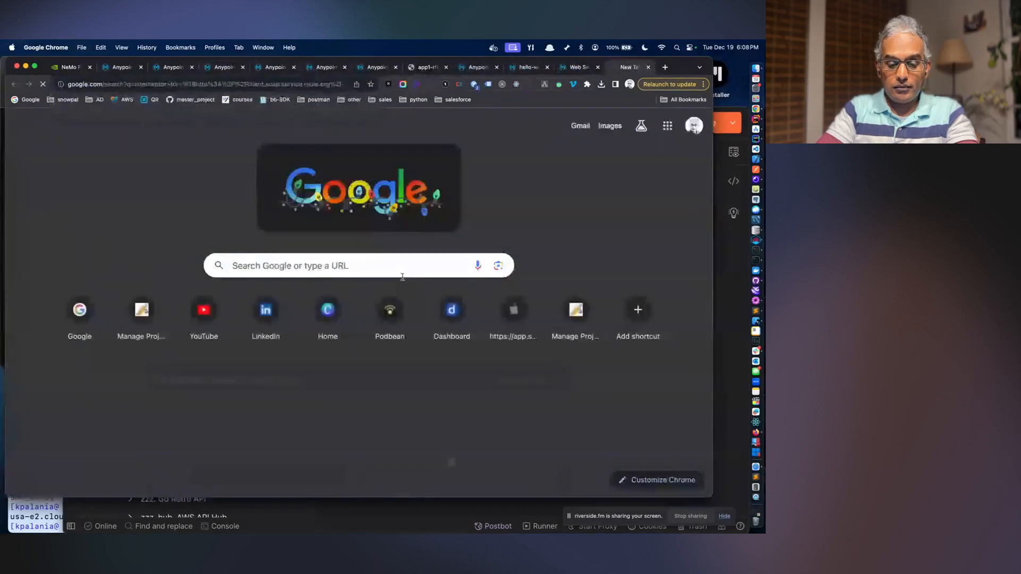
key("super+v")
key("Return")
- Read the MuleSoft help thread about the web service consume error and its answers, and close it to return to the app2 logs
left_click(279, 227)
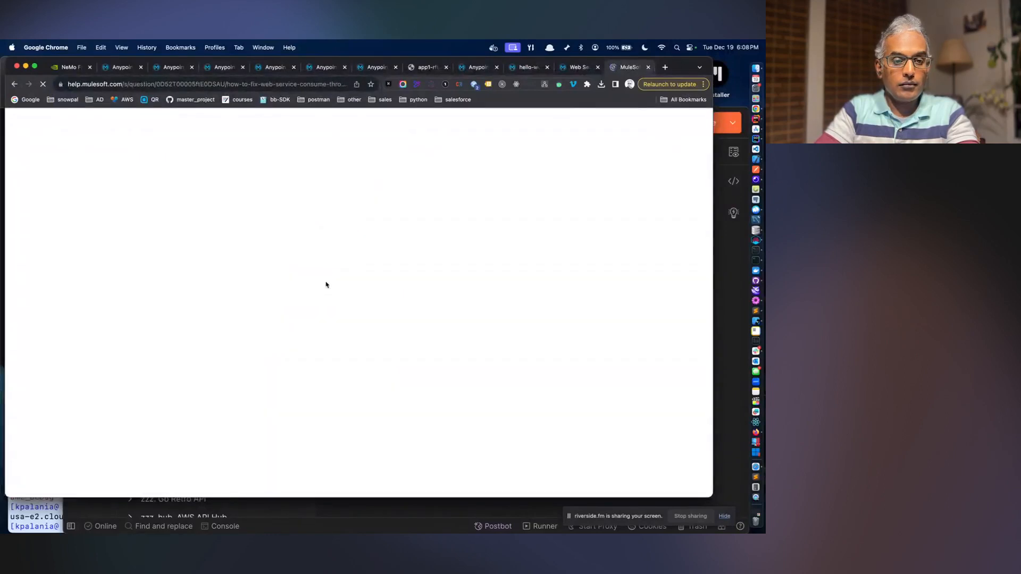
scroll(326, 292, "down", 5)
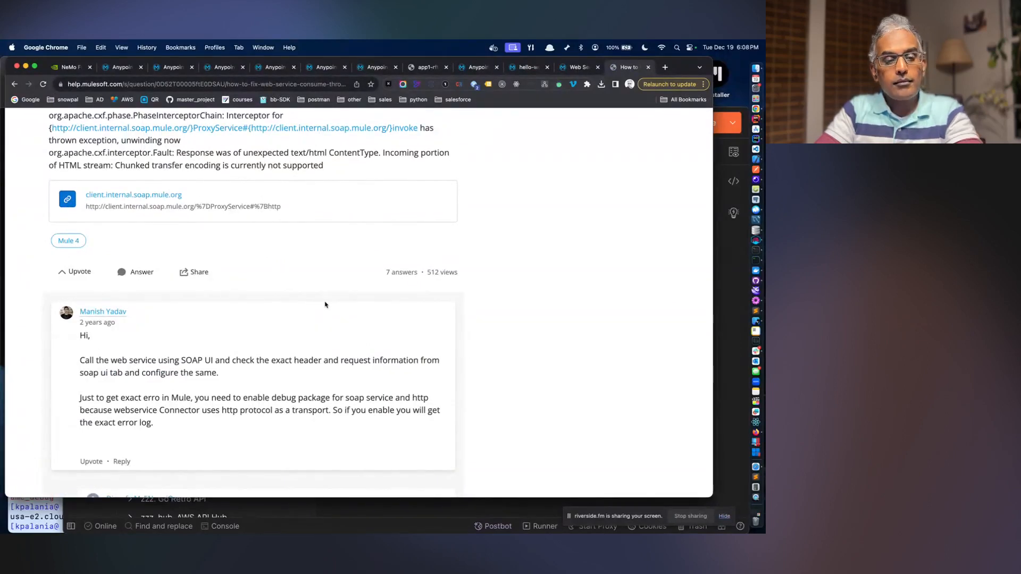
scroll(325, 304, "down", 3)
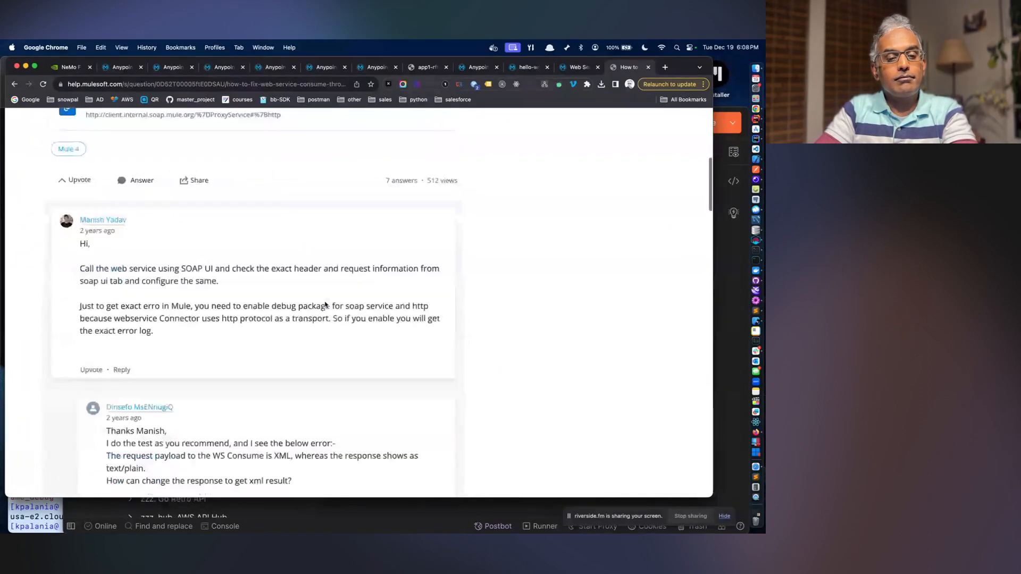
scroll(325, 302, "down", 4)
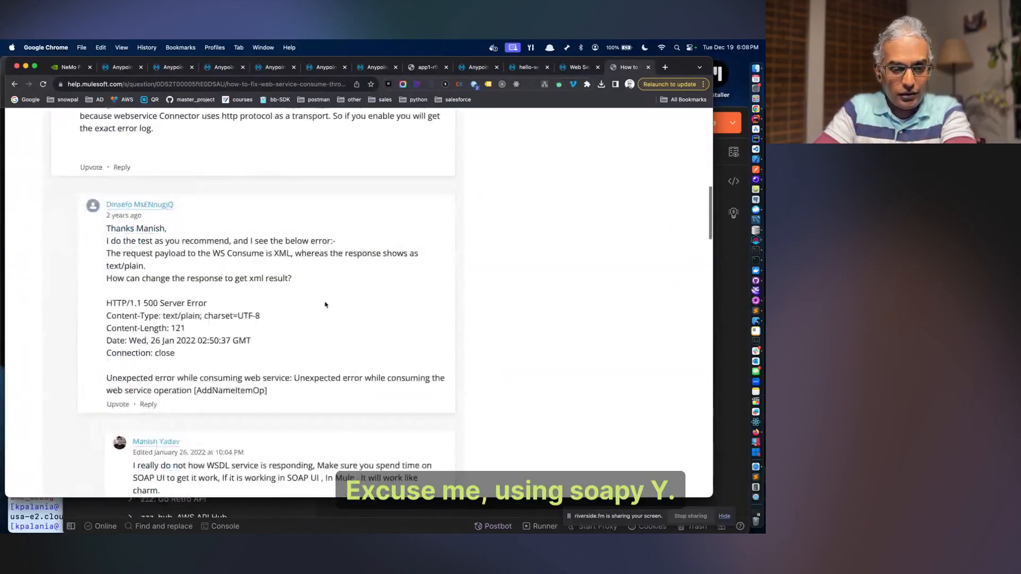
left_click(648, 67)
left_click(570, 355)
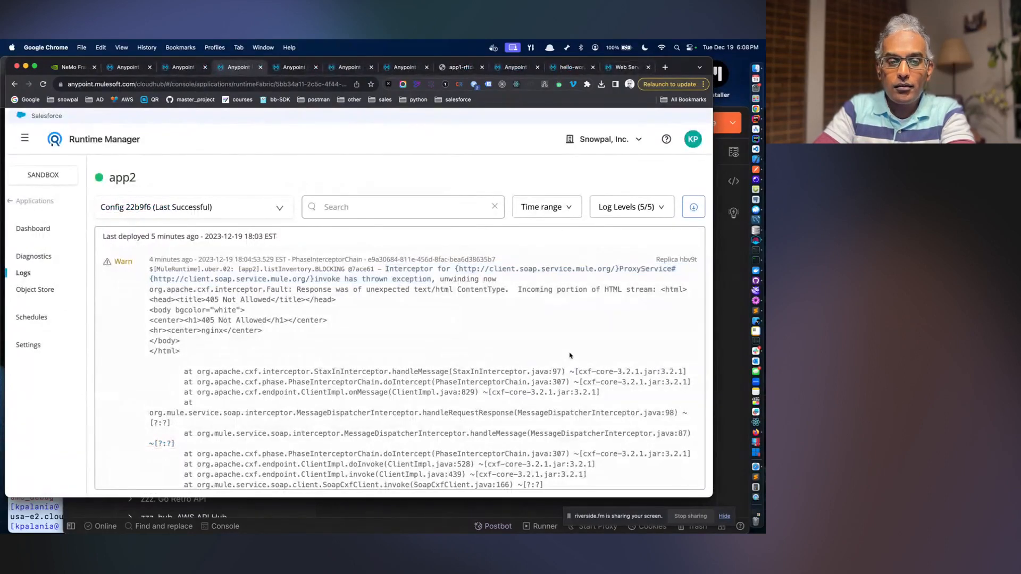
- Review the setup instructions and example use case on the MuleSoft Web Service Consumer example page
left_click(617, 68)
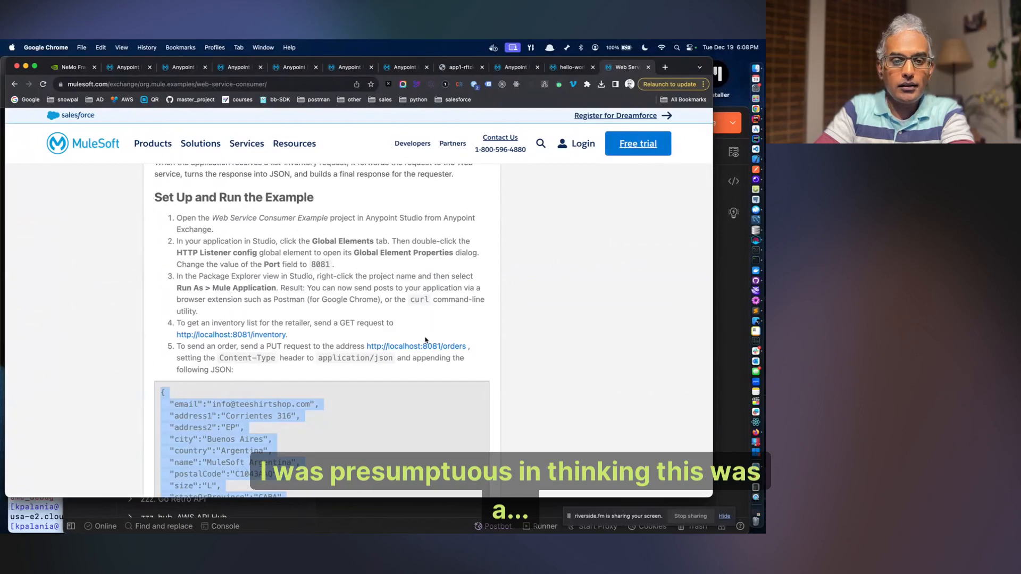
scroll(425, 341, "up", 4)
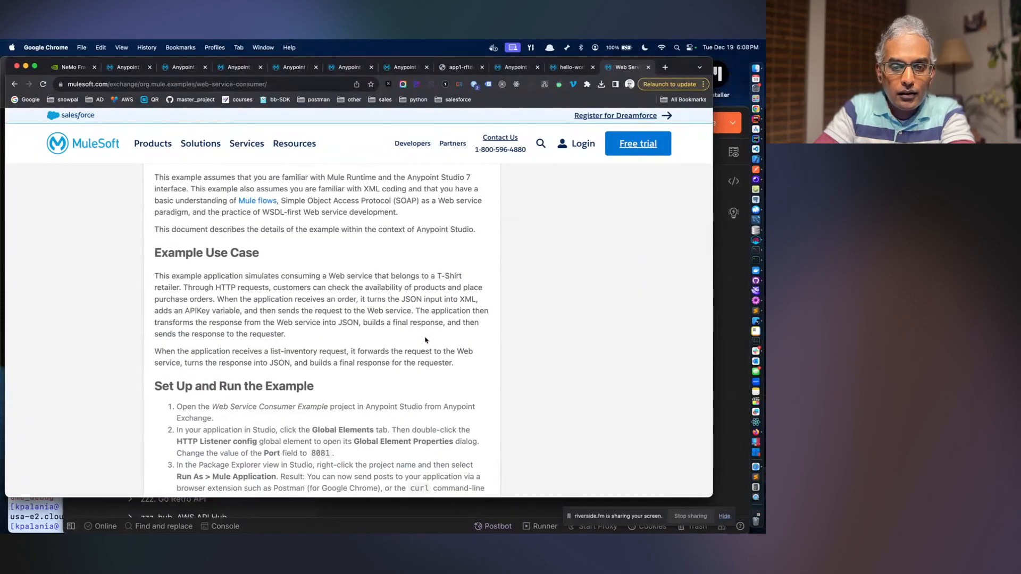
scroll(426, 340, "up", 3)
- Switch to Sublime Text and examine the wsdlLocation connection setting and the soap.header variable in web-service-consumer.xml
key("ctrl+Up")
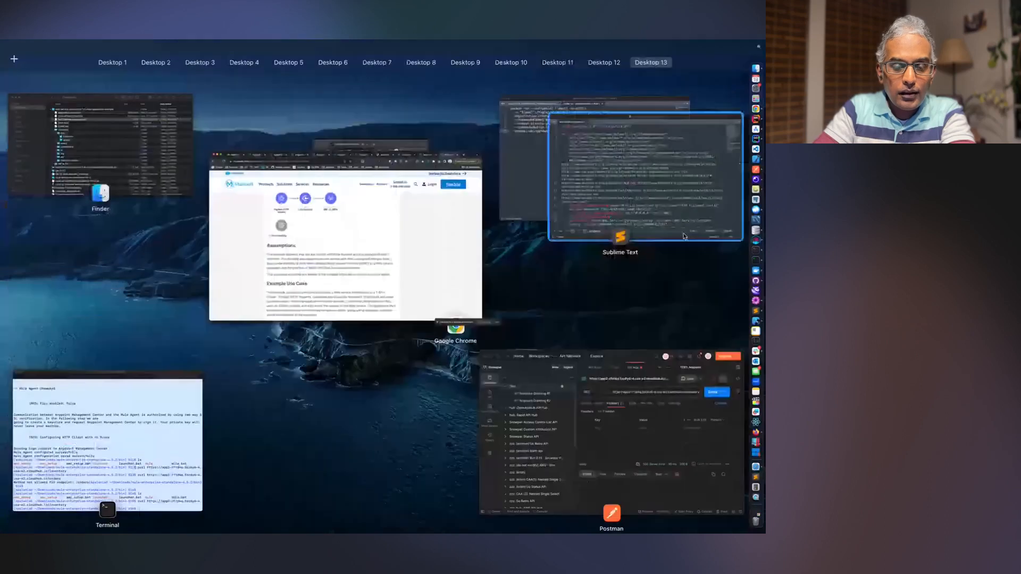
left_click(645, 171)
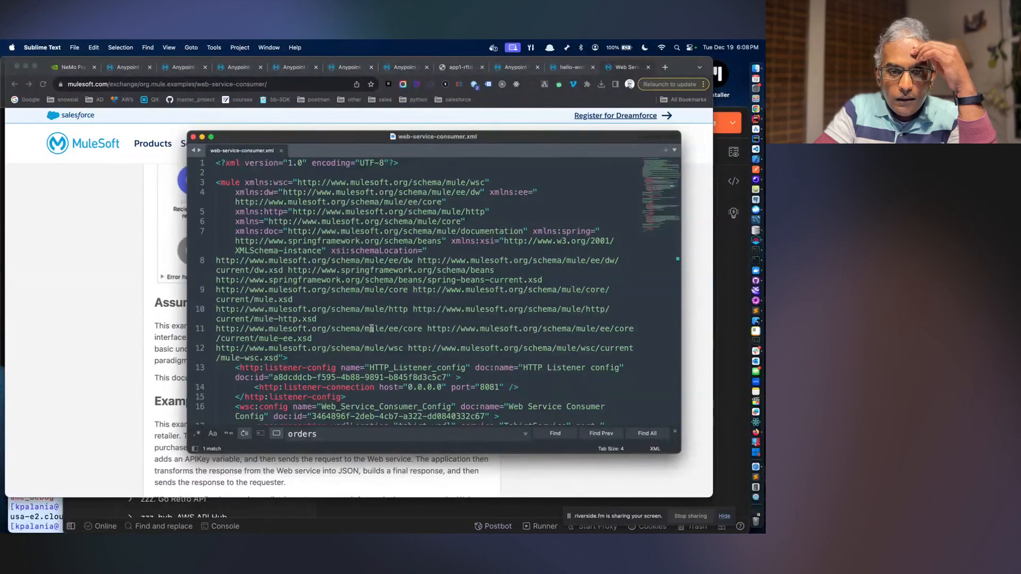
scroll(364, 274, "down", 5)
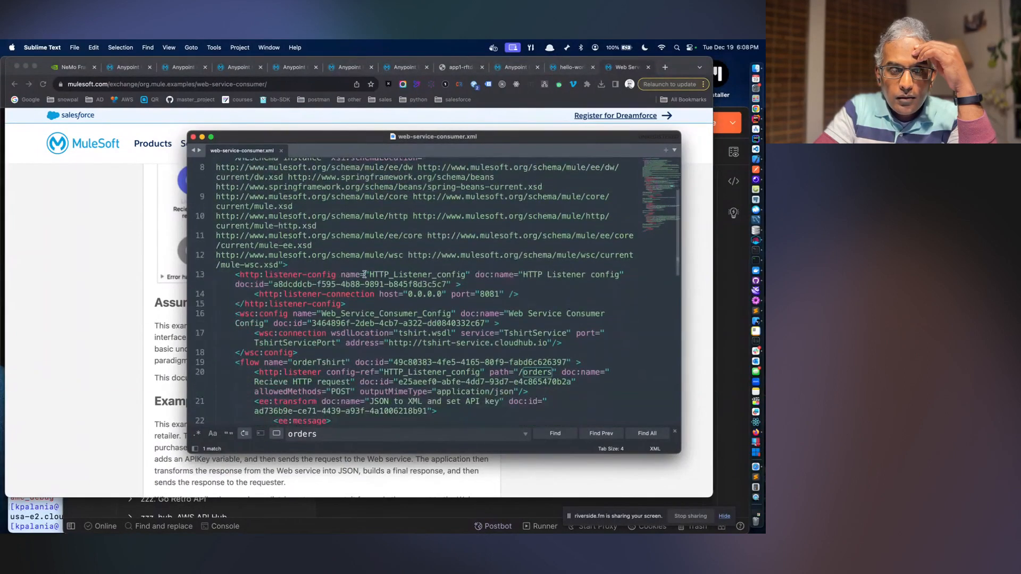
scroll(365, 275, "down", 3)
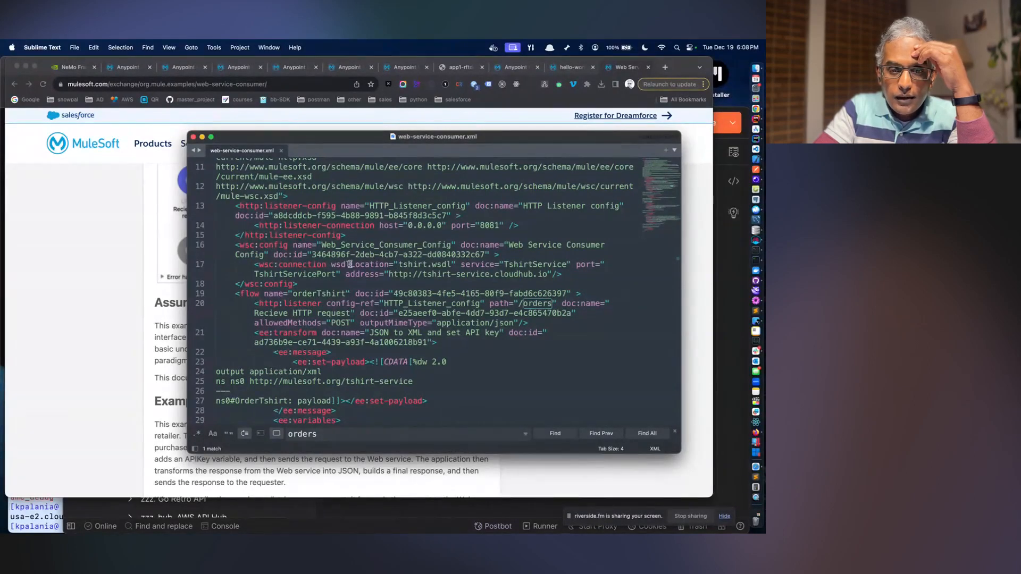
left_click_drag(350, 264, 331, 265)
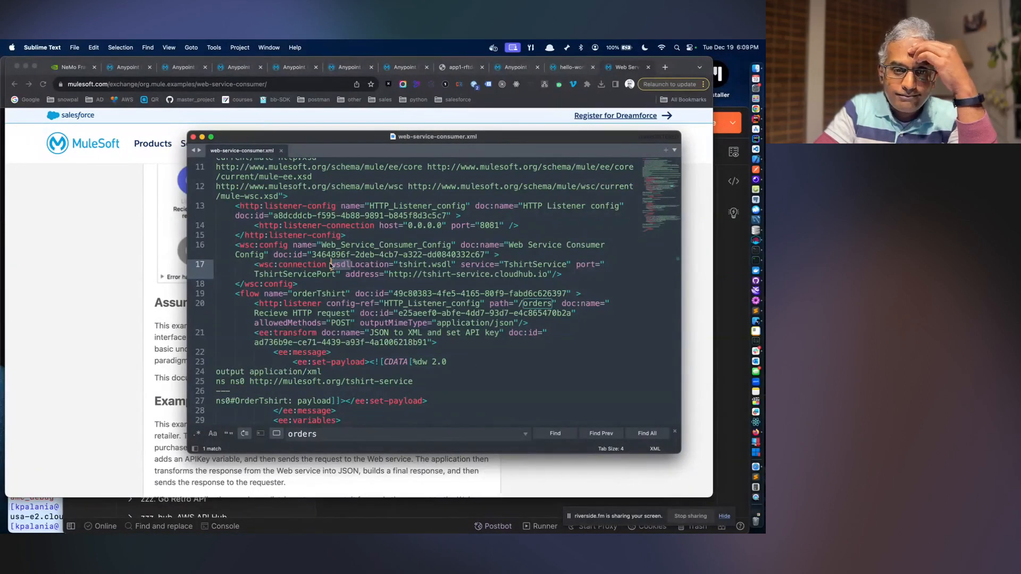
scroll(330, 265, "down", 5)
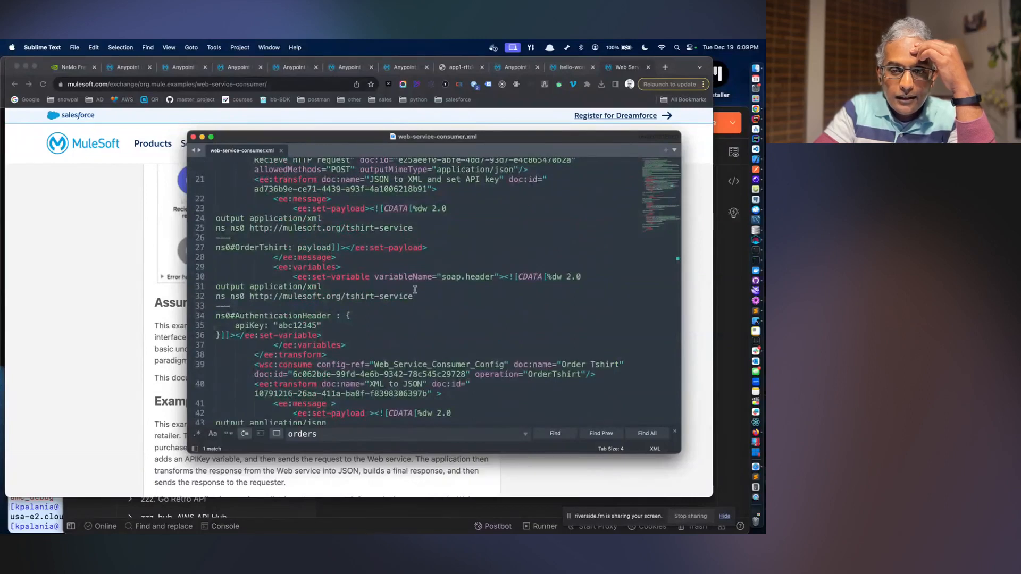
double_click(460, 276)
left_click_drag(460, 276, 475, 278)
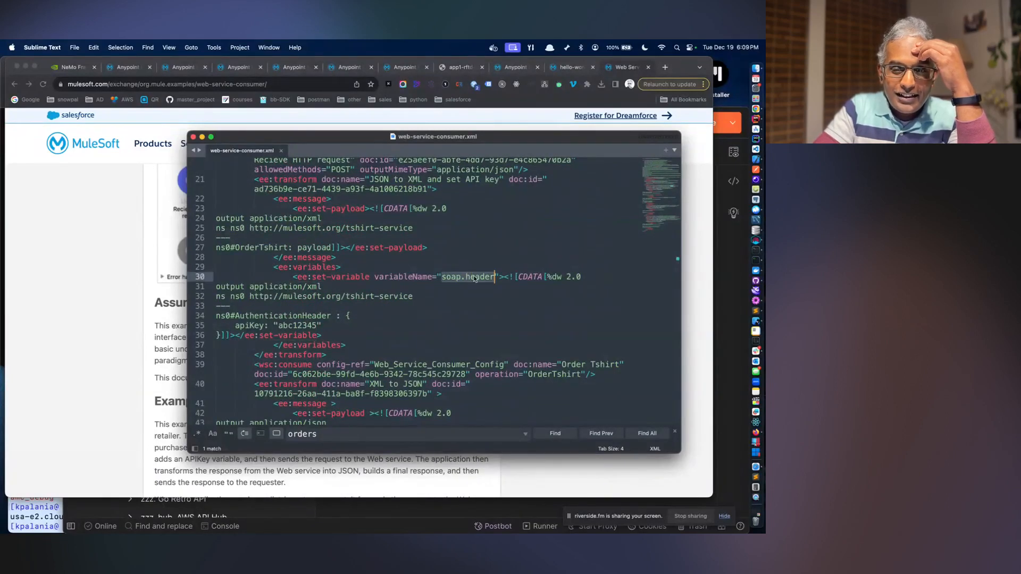
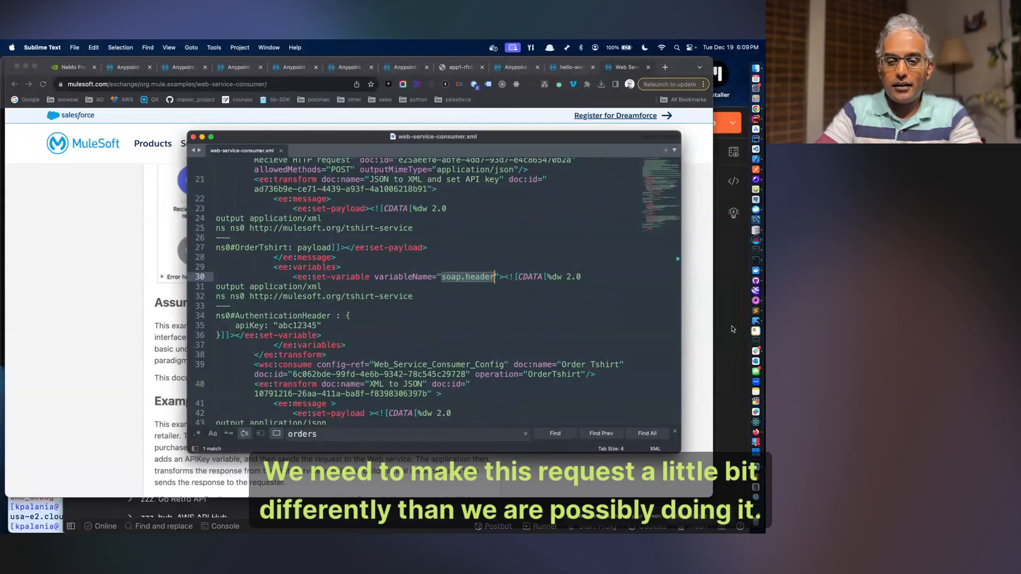
- Glance at the inventory request in Postman, return to Chrome, and search the web for "soap client" in a new tab
left_click(732, 329)
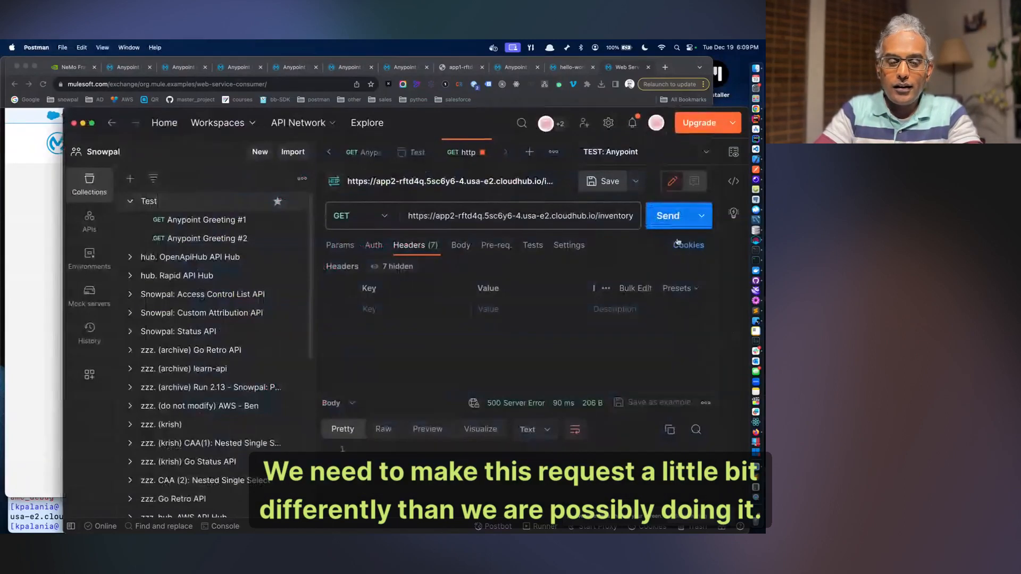
left_click(49, 186)
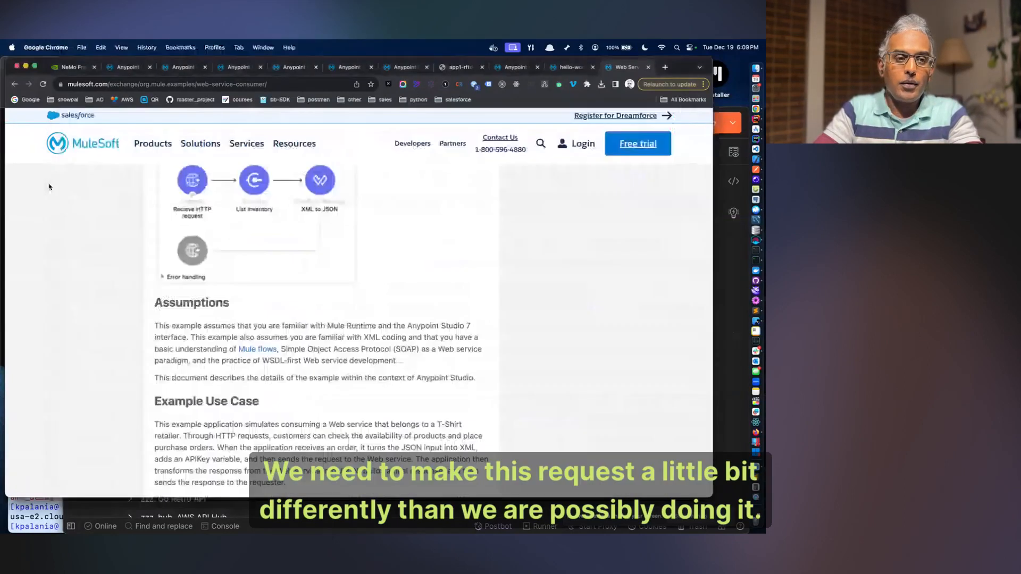
left_click(665, 68)
type("soap client")
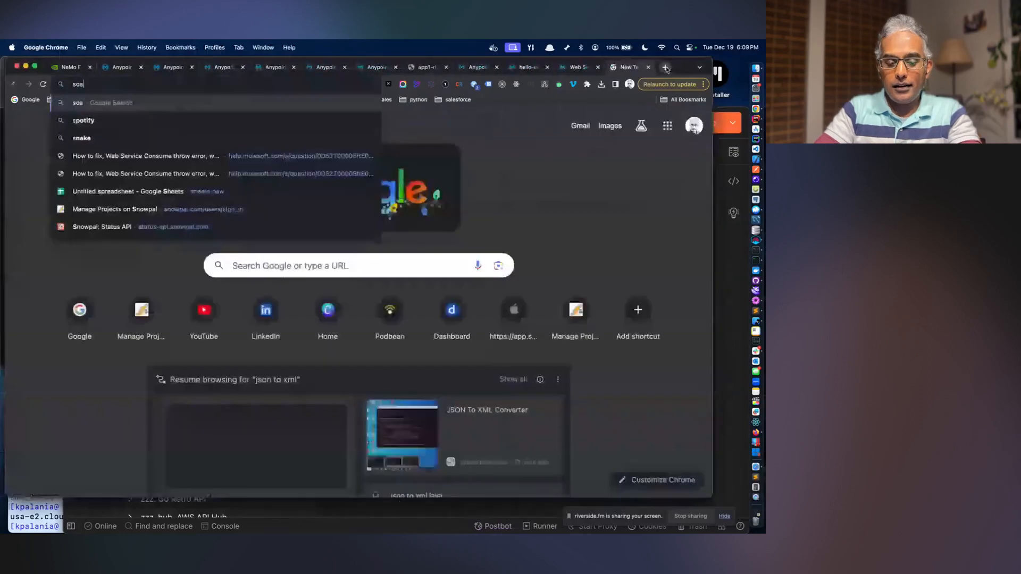
key("Return")
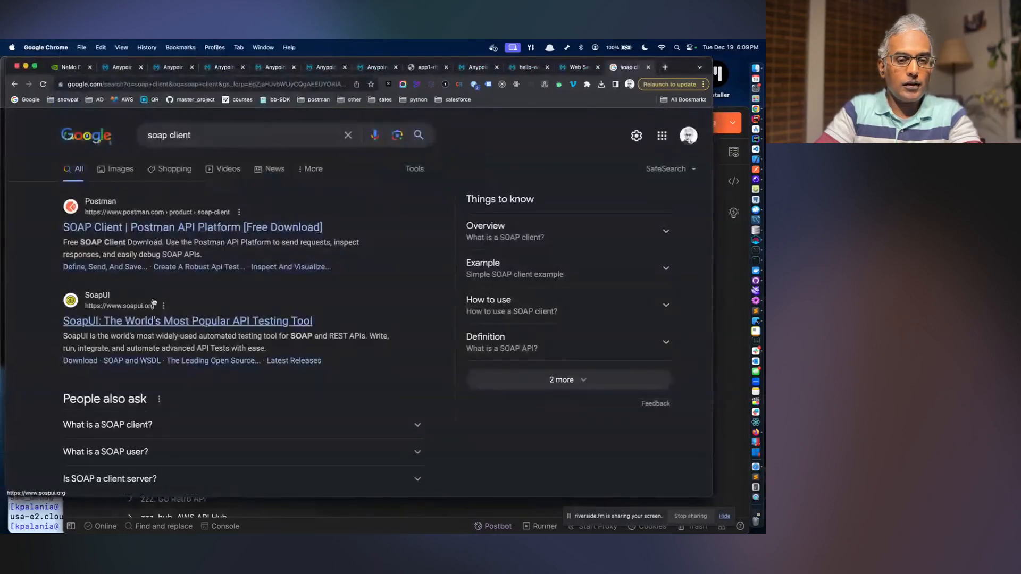
- Open Postman's SOAP client page, dismiss the Google sign-in prompt, and examine the sample SOAP request
left_click(109, 228)
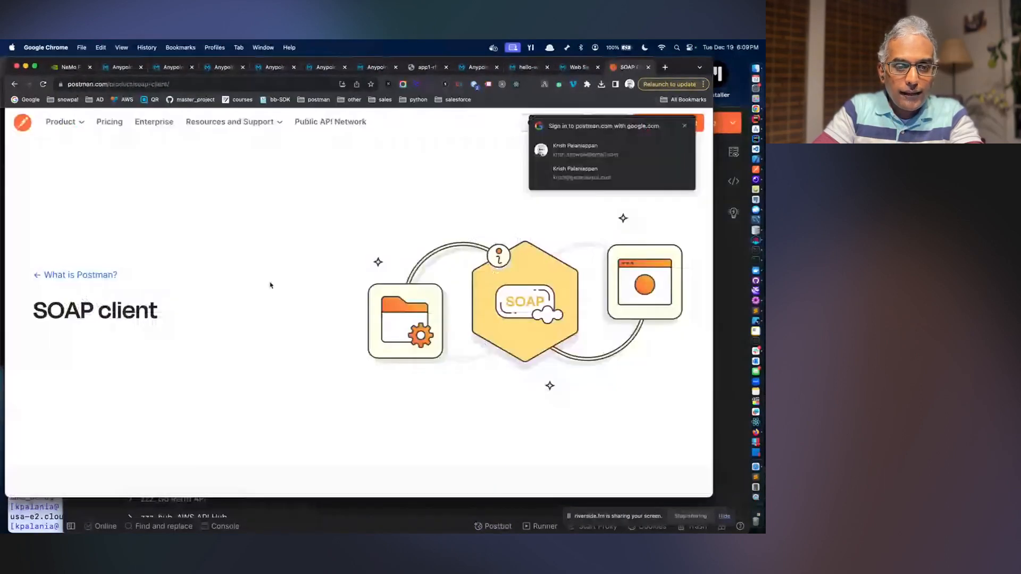
scroll(270, 286, "down", 5)
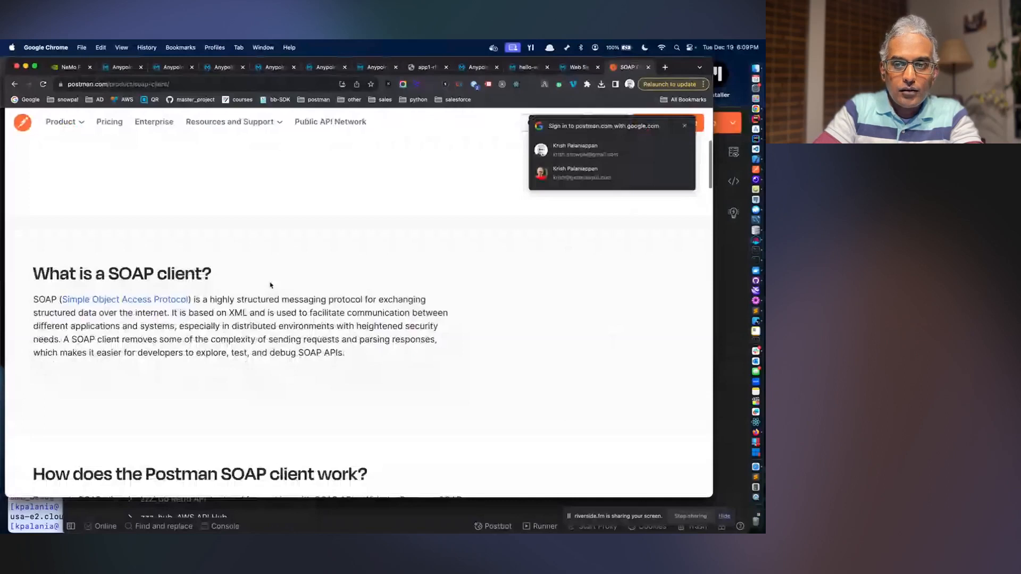
scroll(270, 286, "down", 5)
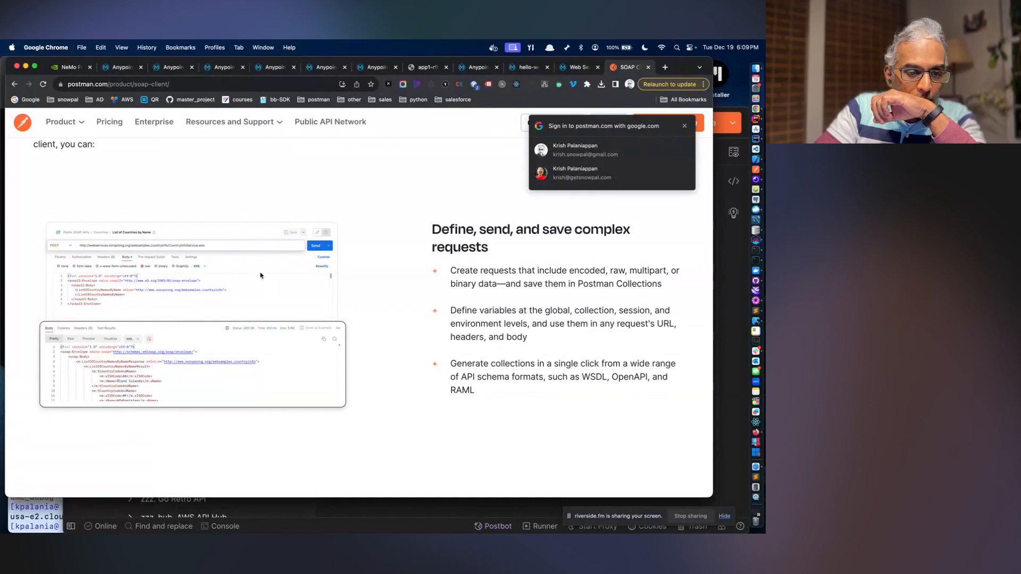
left_click(684, 126)
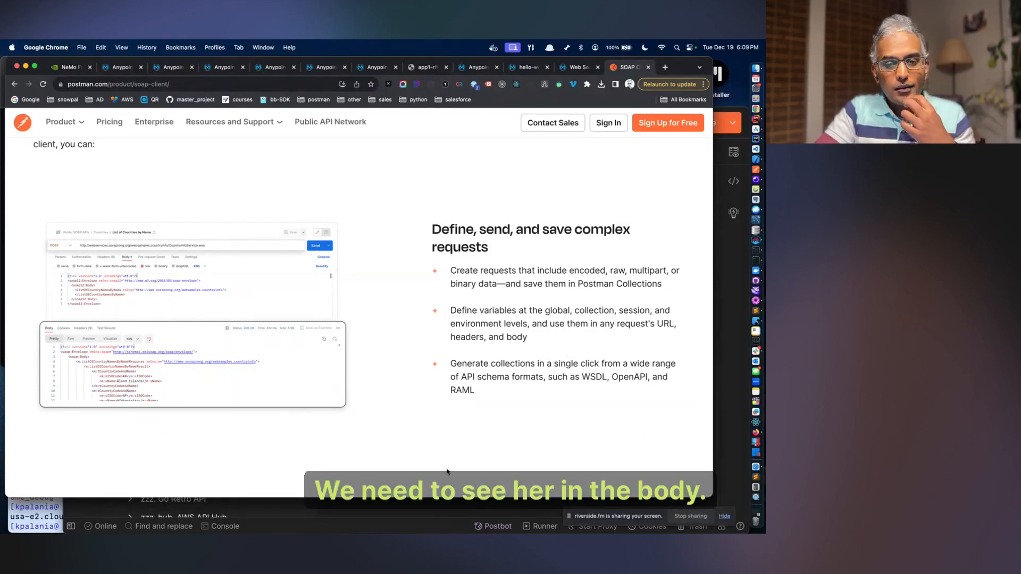
- Switch to Postman and set the inventory GET request's body to raw XML
left_click(439, 523)
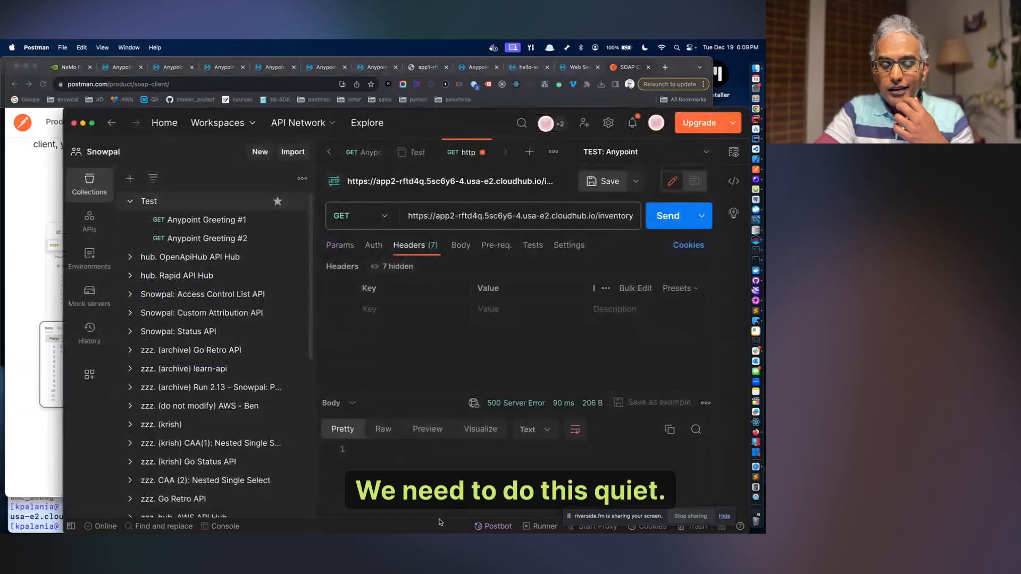
left_click(455, 247)
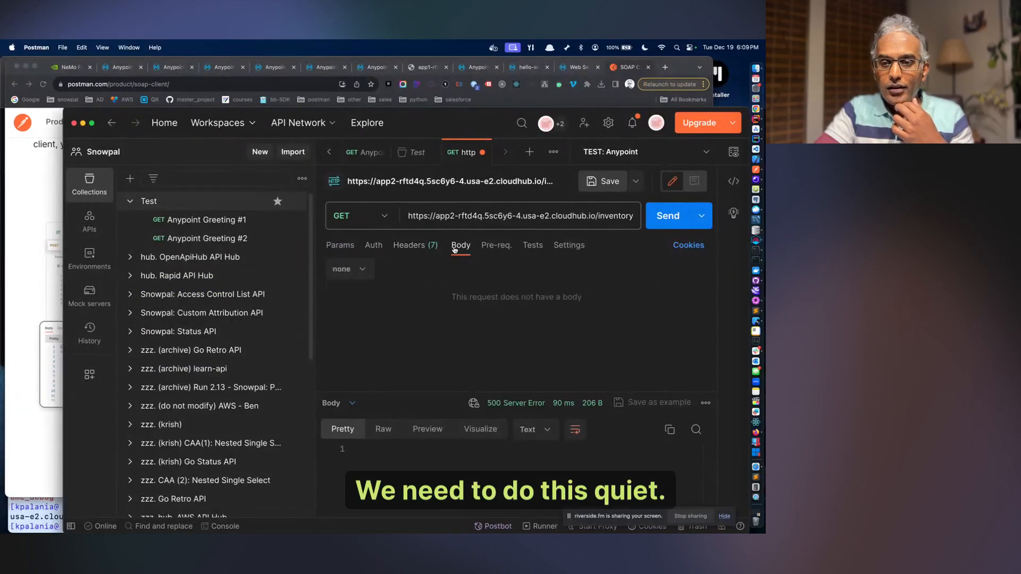
left_click(349, 269)
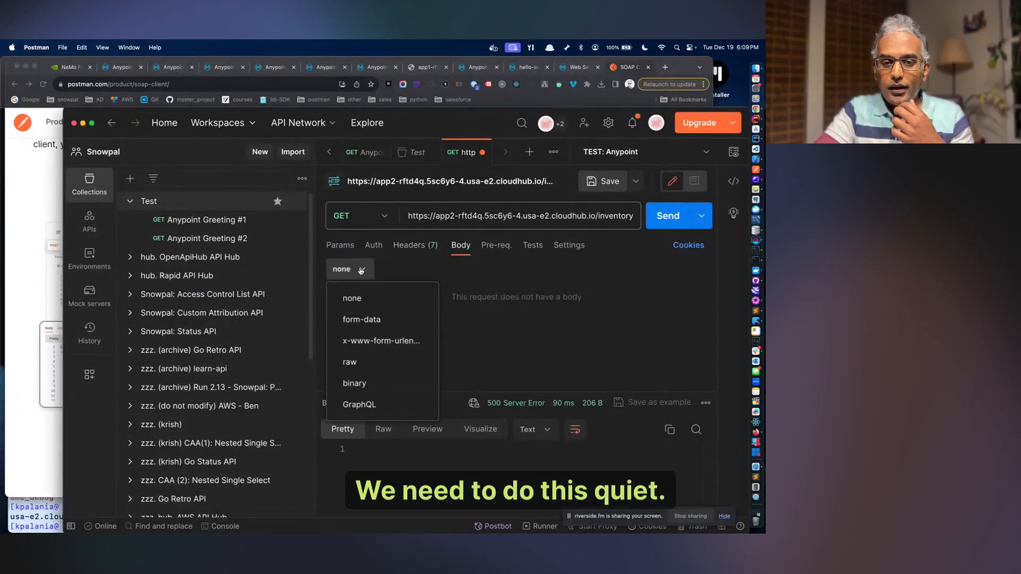
left_click(362, 362)
left_click(396, 269)
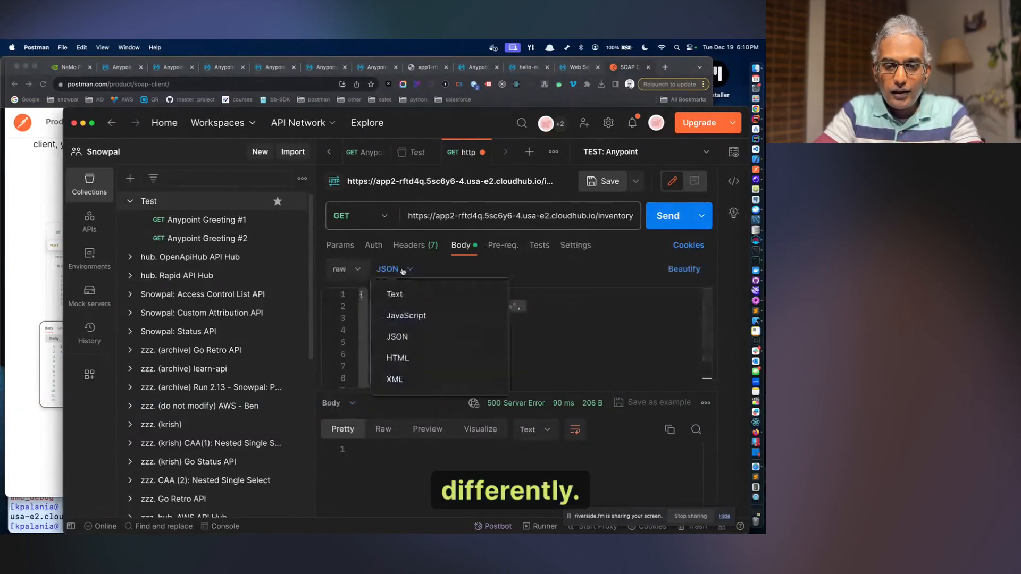
left_click(404, 378)
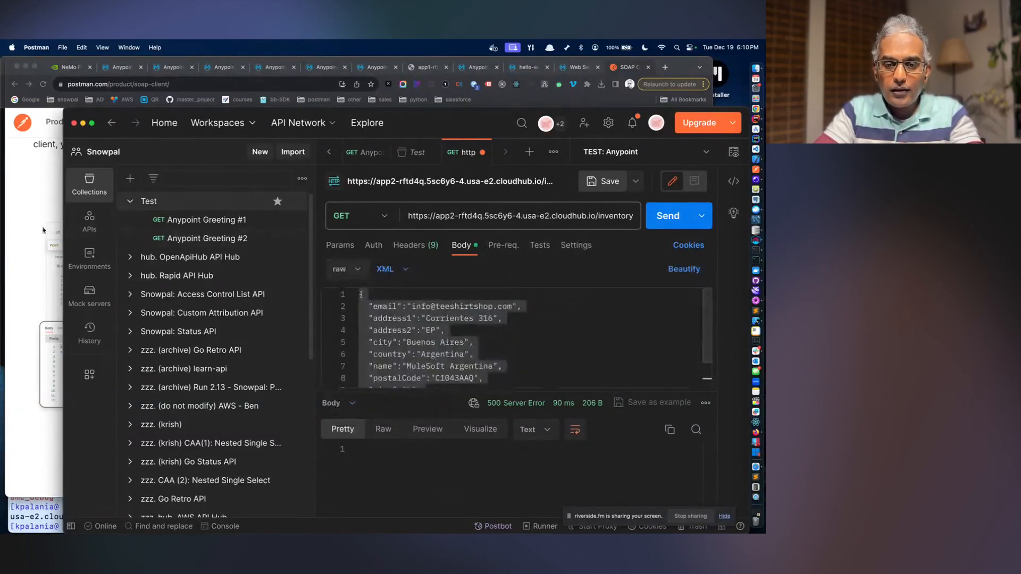
- Switch to Chrome and review the JSON payload, How It Works and listInventory Flow sections of the Web Service Consumer example page
left_click(43, 230)
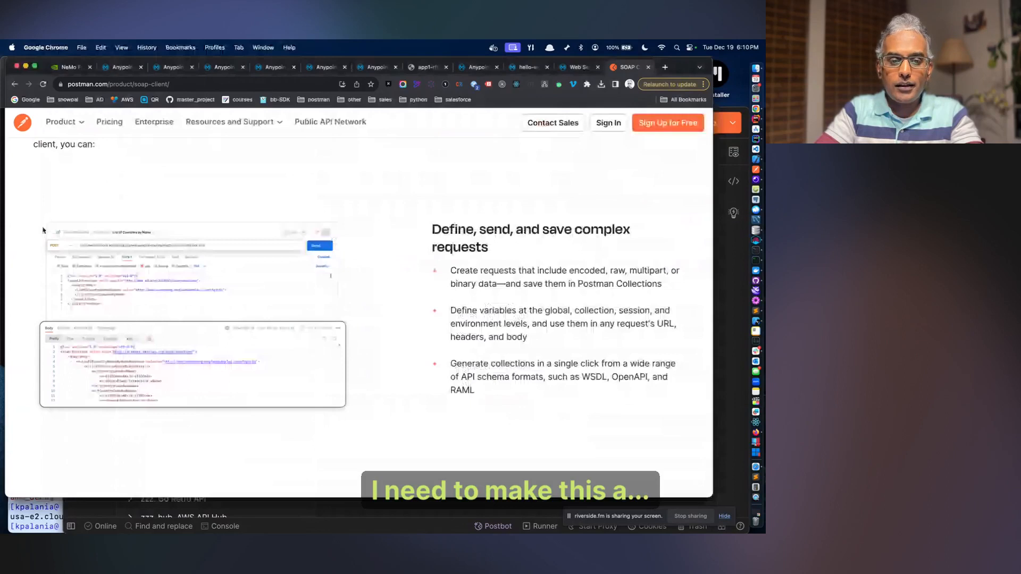
key("ctrl+shift+Tab")
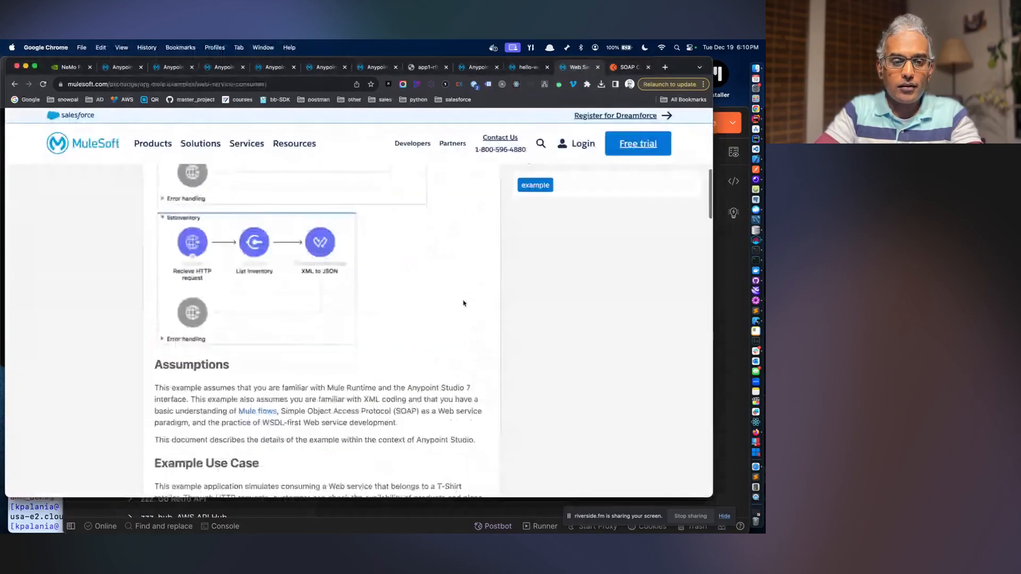
scroll(463, 303, "down", 10)
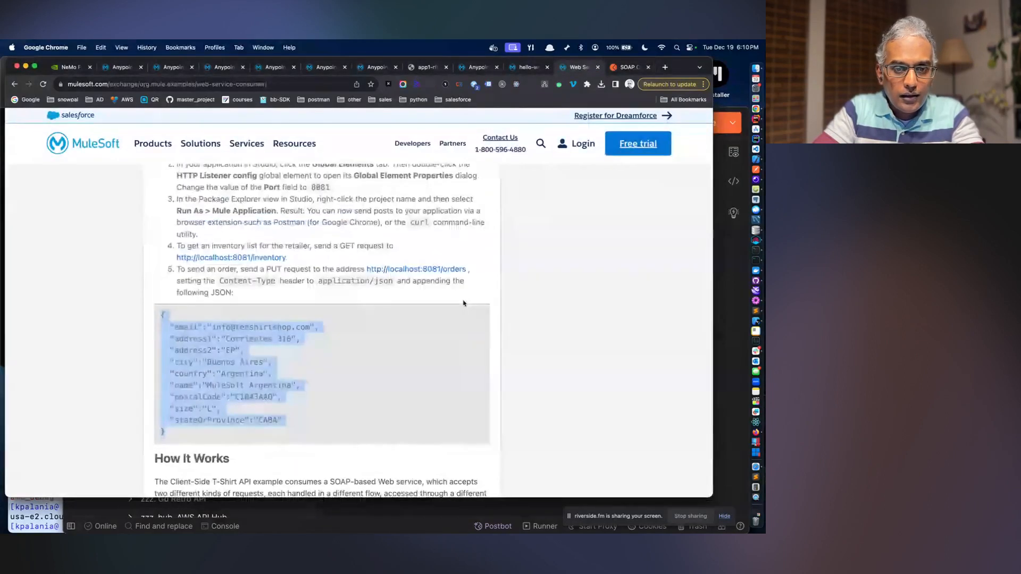
scroll(463, 303, "down", 3)
scroll(463, 303, "down", 5)
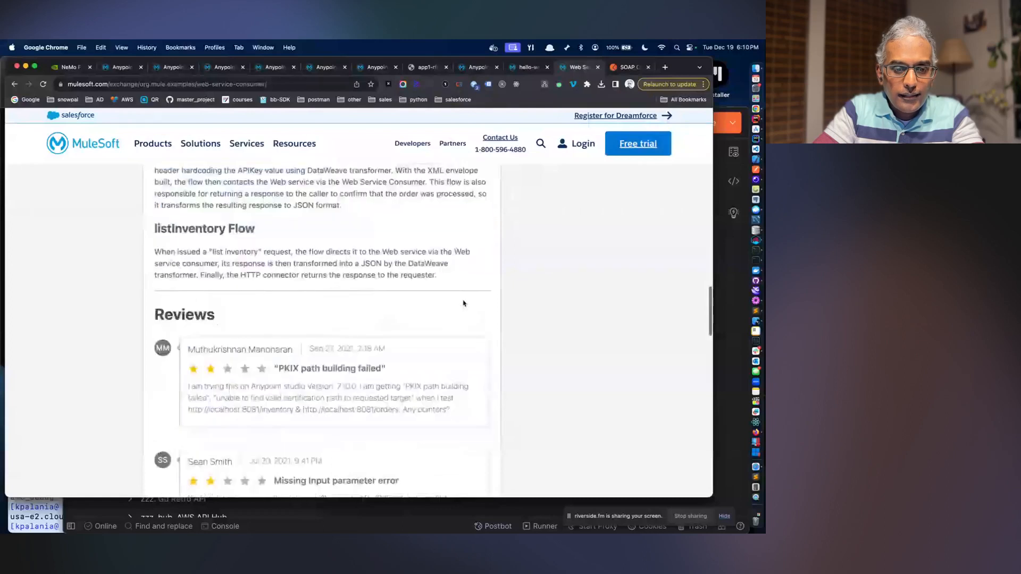
- Review the Assumptions, Example Use Case and Set Up and Run sections of the Web Service Consumer example page
scroll(463, 304, "up", 9)
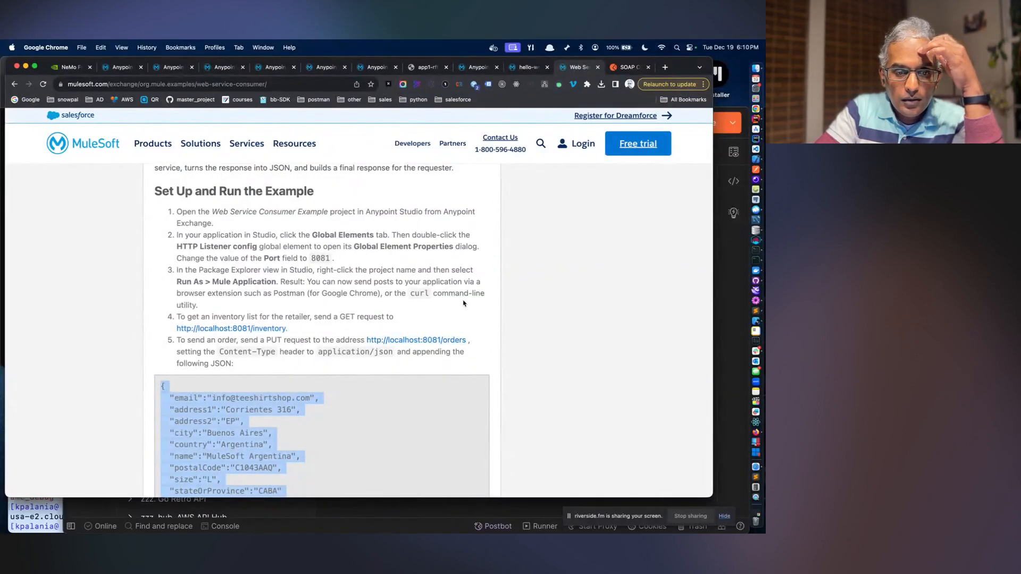
scroll(463, 303, "up", 5)
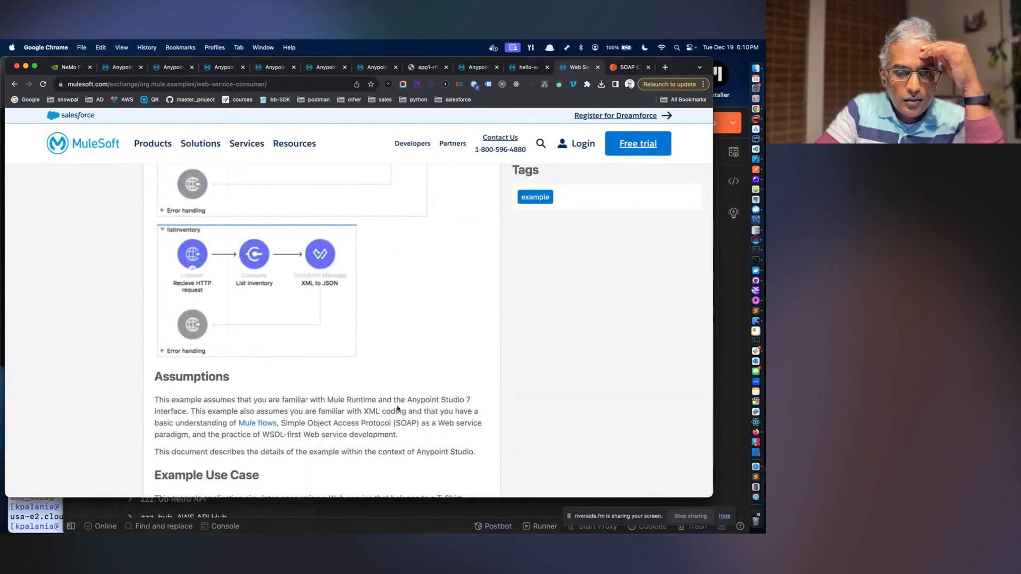
scroll(399, 407, "down", 1)
left_click_drag(327, 393, 407, 403)
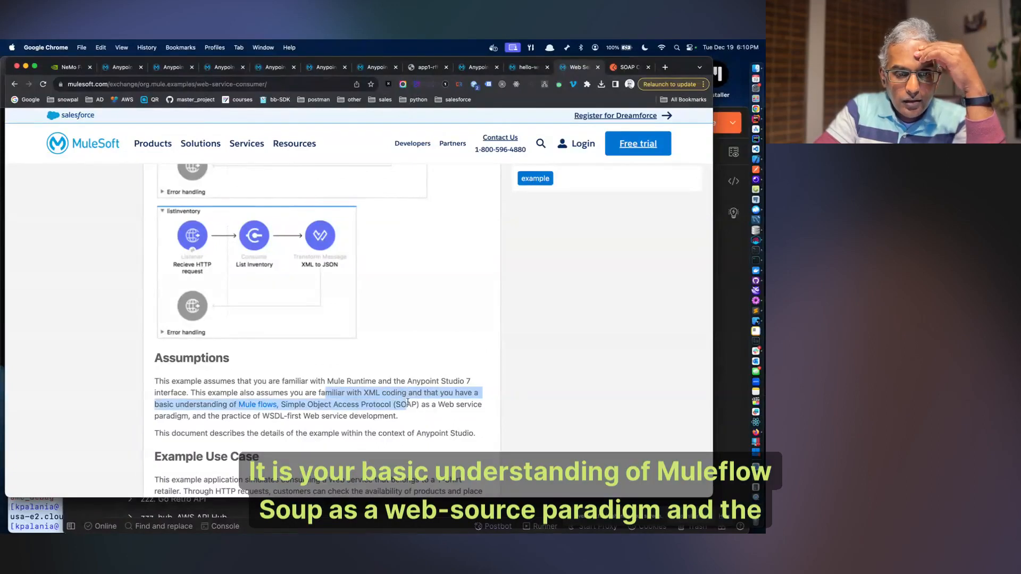
scroll(408, 403, "down", 5)
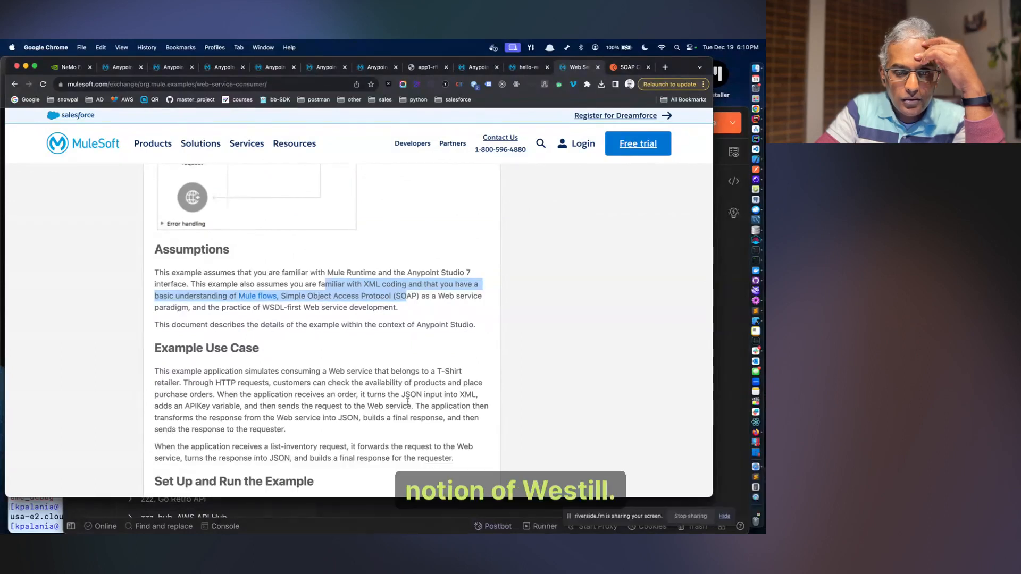
scroll(408, 403, "down", 3)
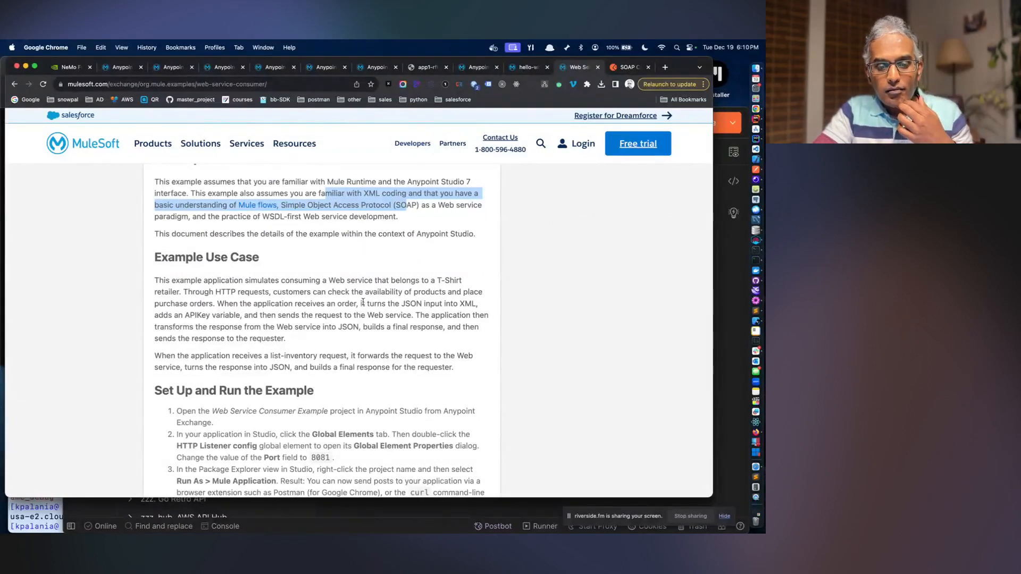
scroll(362, 303, "down", 1)
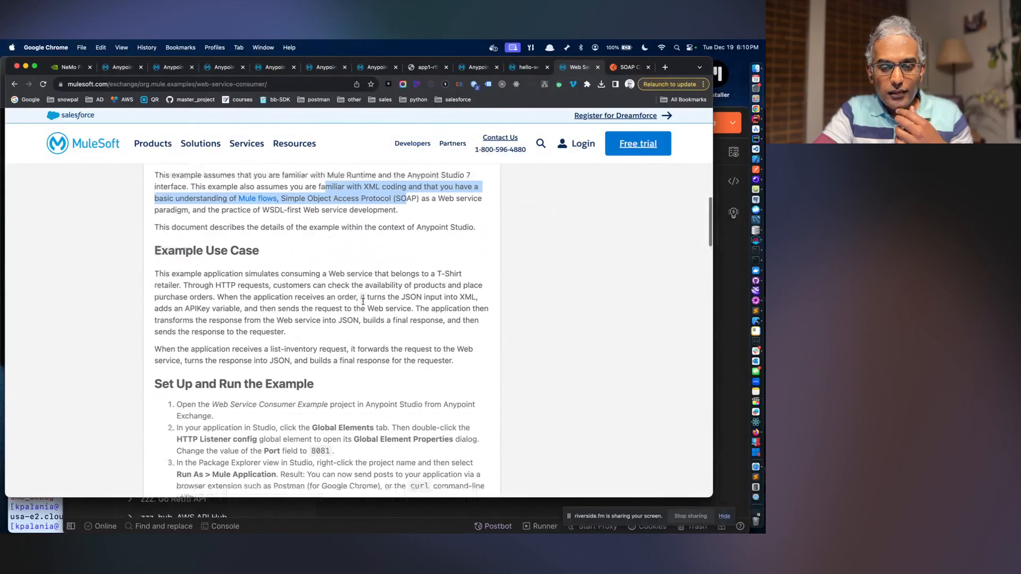
scroll(362, 301, "down", 5)
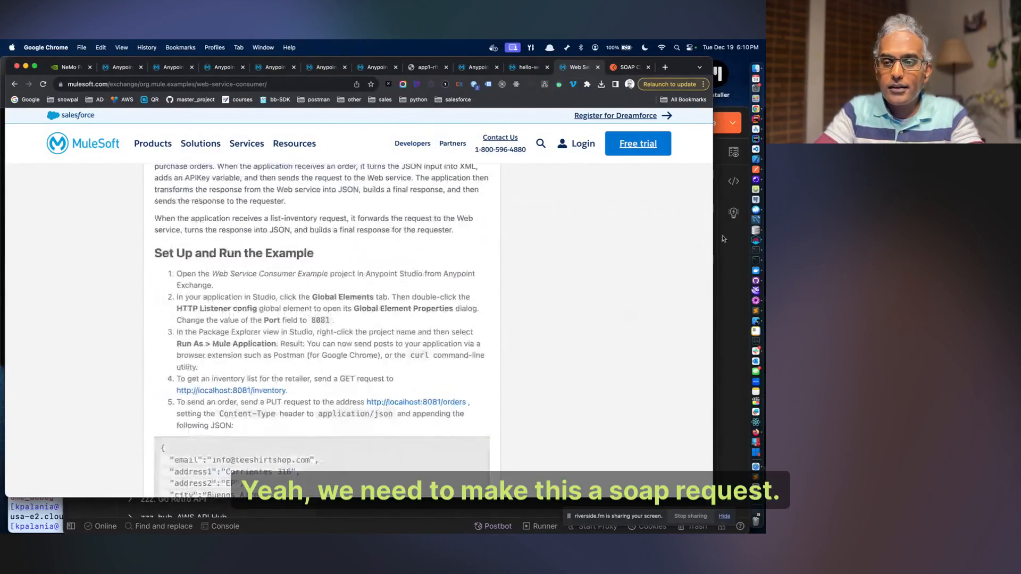
- Close the hello-world-api Exchange tab and the app1 inventory error tab while checking the other open Anypoint tabs
left_click(620, 68)
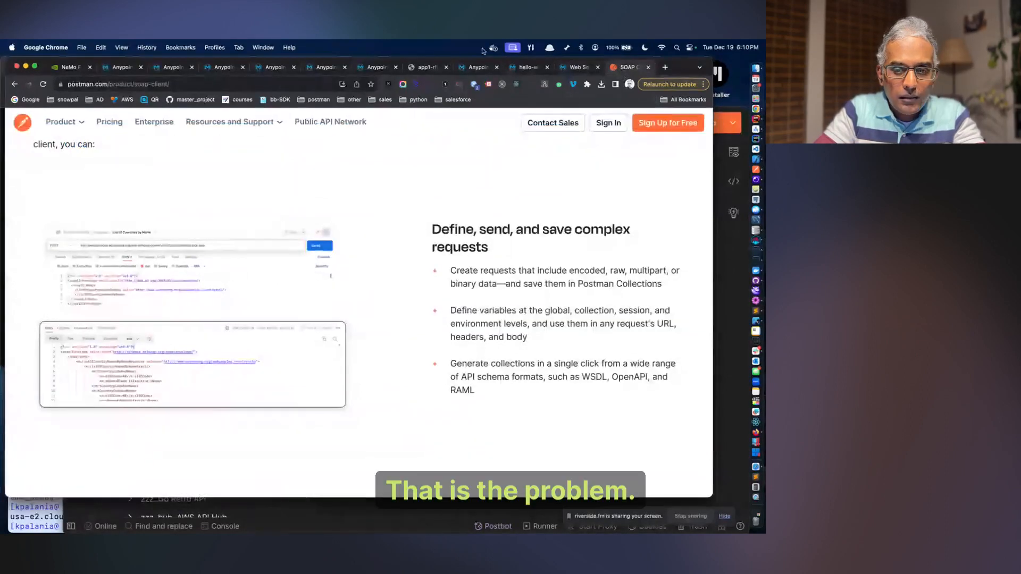
left_click(519, 67)
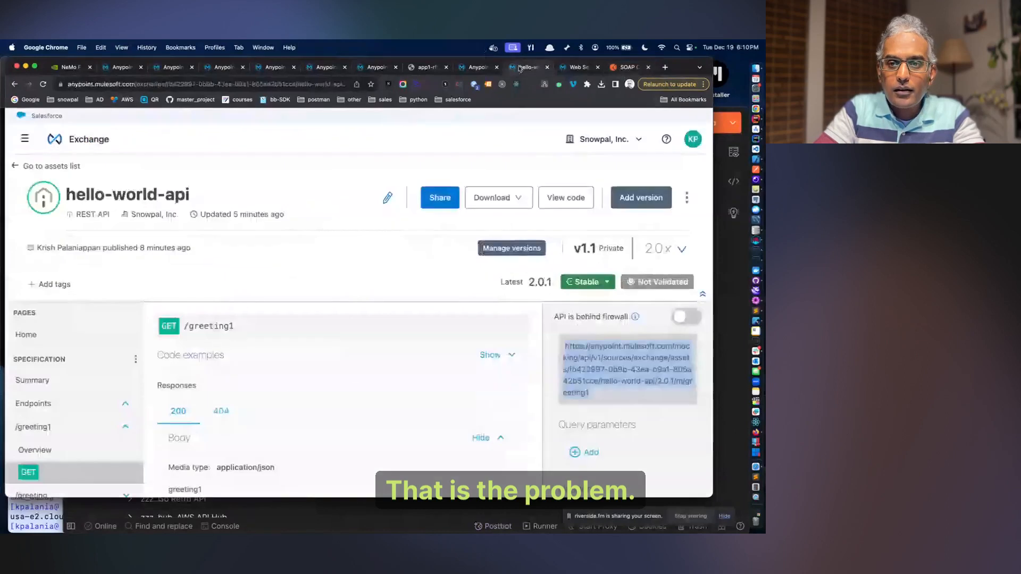
left_click(547, 67)
left_click(481, 68)
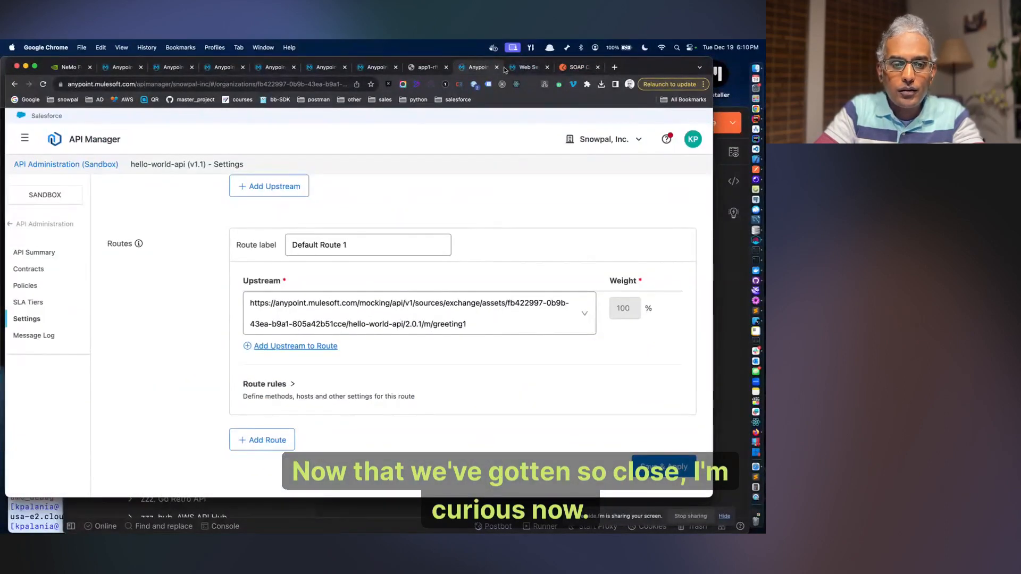
left_click(522, 67)
left_click(425, 68)
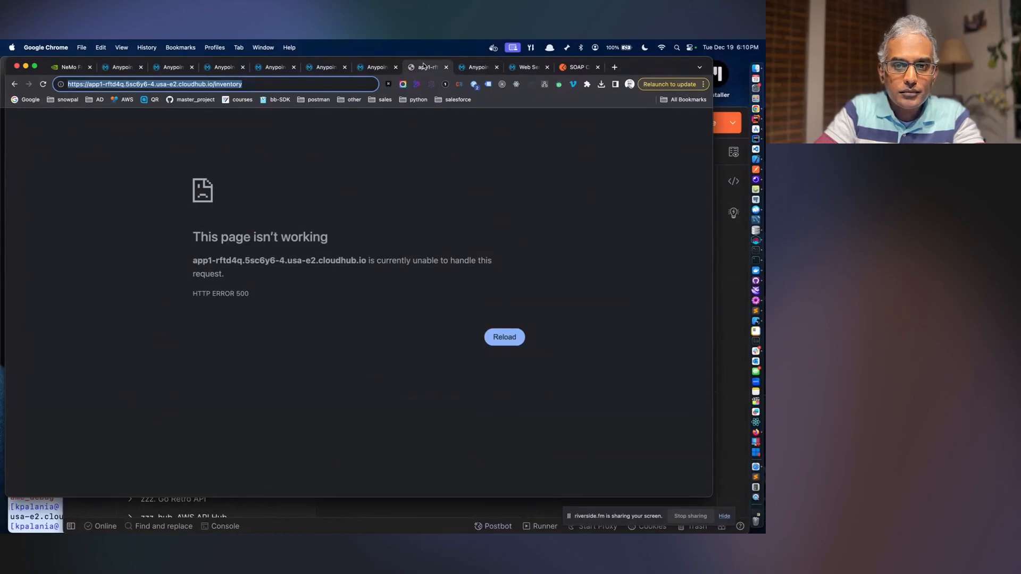
left_click(381, 68)
left_click(447, 68)
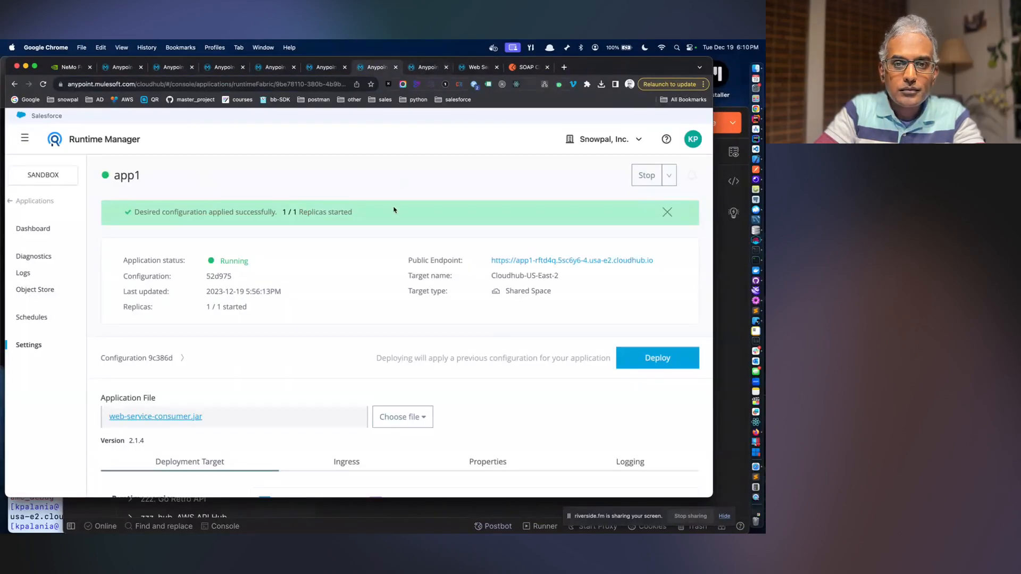
left_click(373, 69)
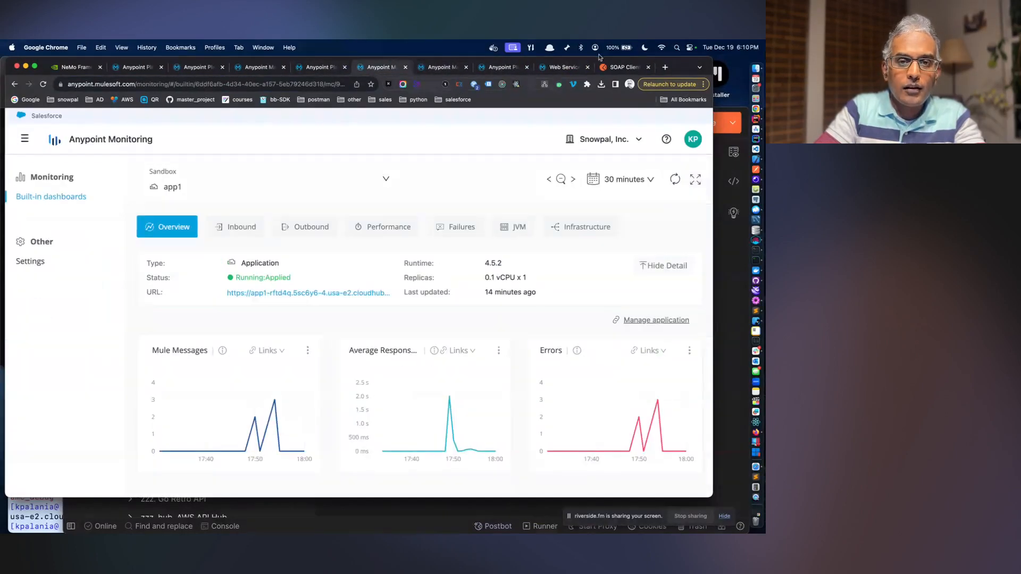
- Skim the Web Service Consumer example page down to its reviews, and check the inventory request's body in Postman
left_click(616, 68)
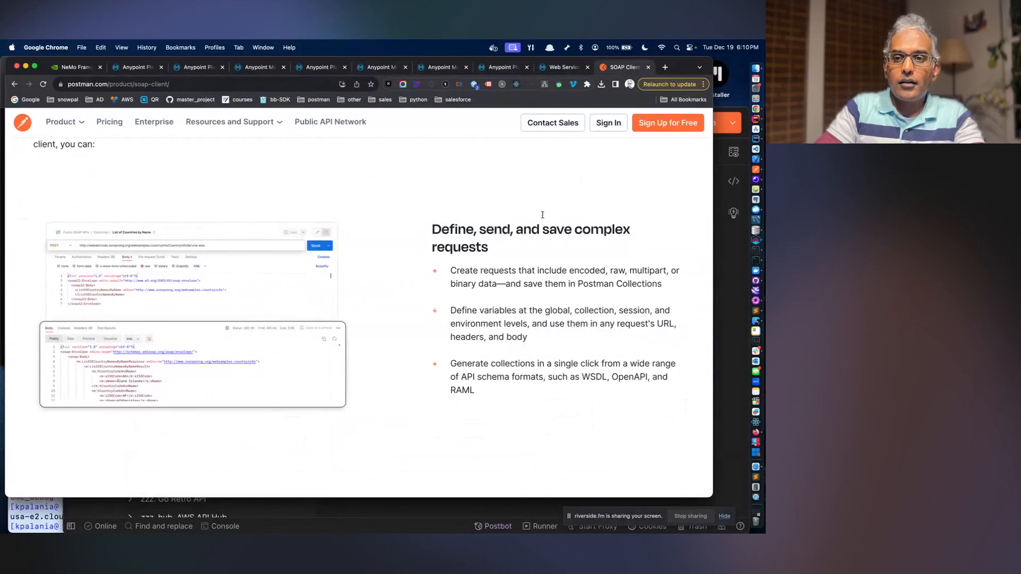
left_click(563, 68)
mouse_move(574, 145)
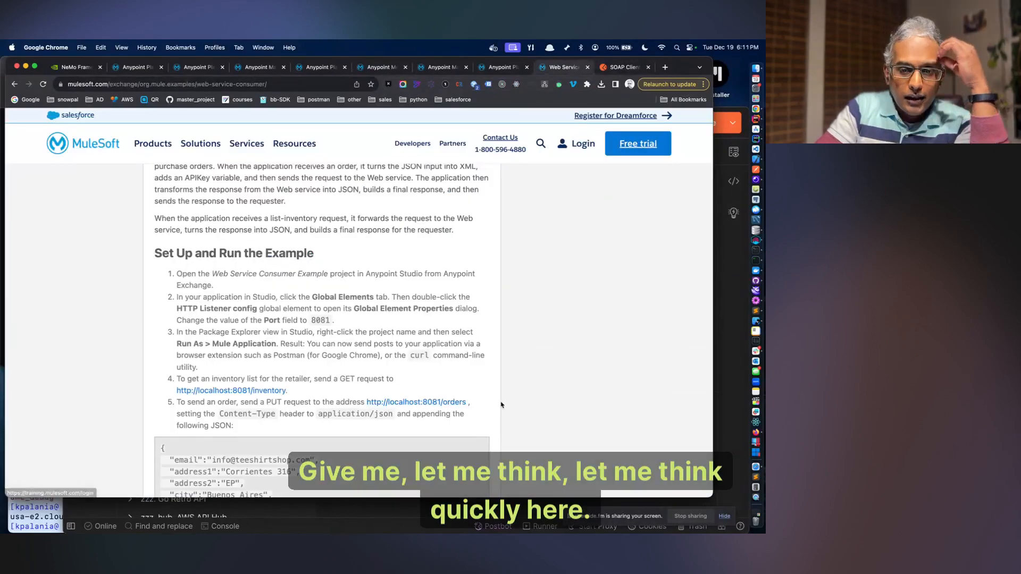
scroll(500, 405, "down", 10)
scroll(501, 406, "down", 10)
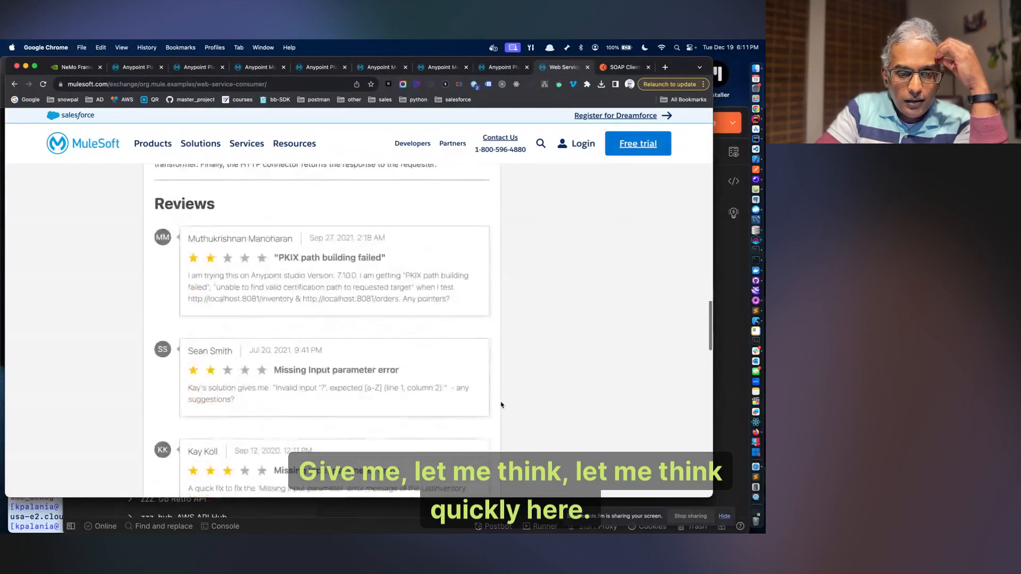
left_click(521, 514)
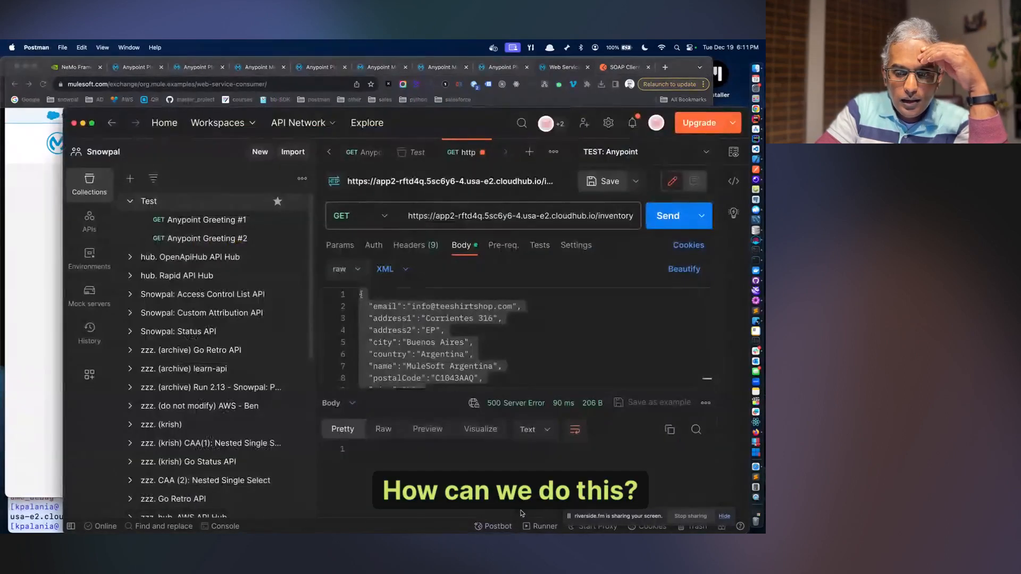
left_click(549, 324)
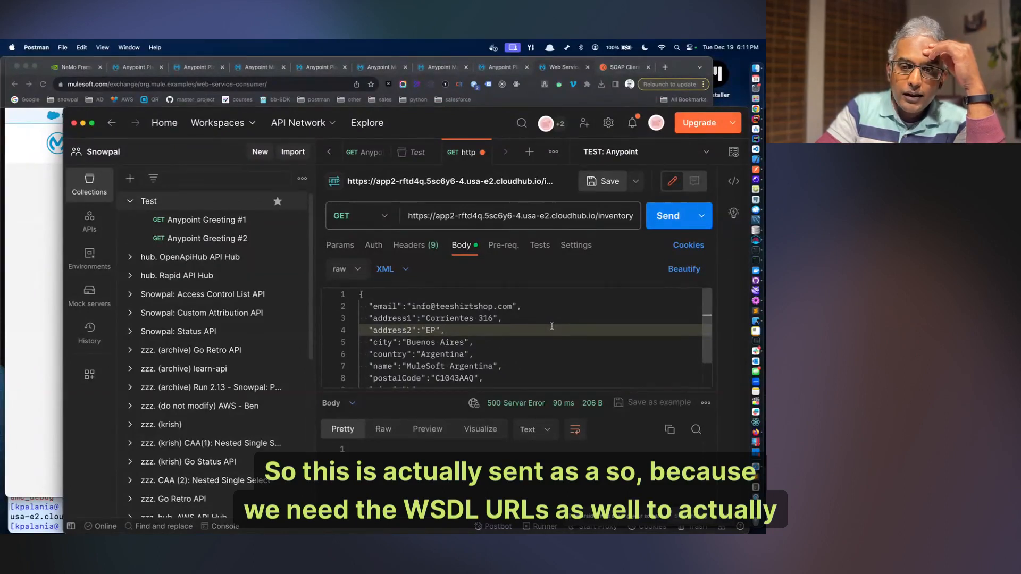
- Switch to Chrome, open the Web Service Consumer connector documentation from the example page, and review its features and Before You Begin prerequisites
left_click(43, 274)
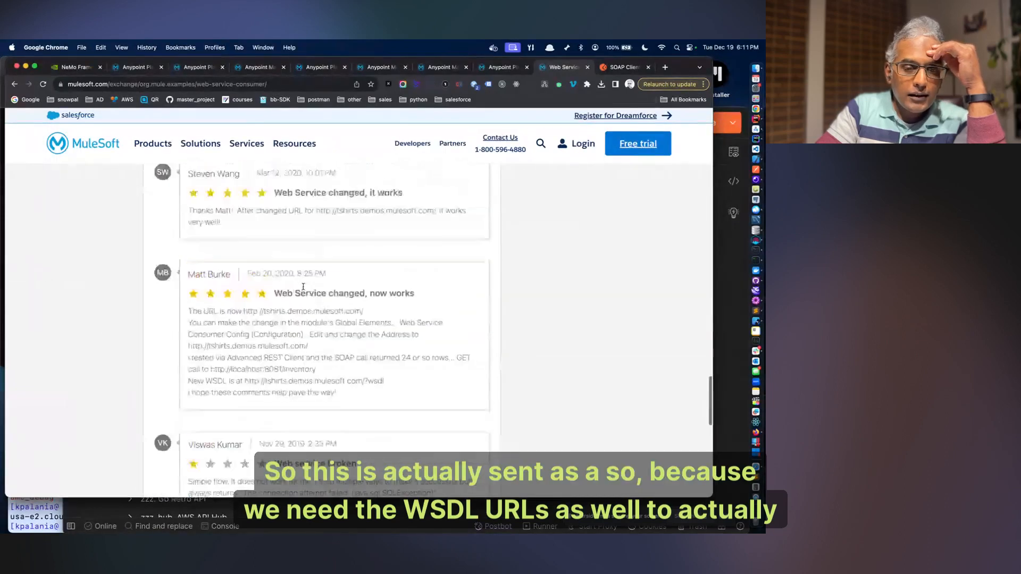
scroll(303, 287, "up", 15)
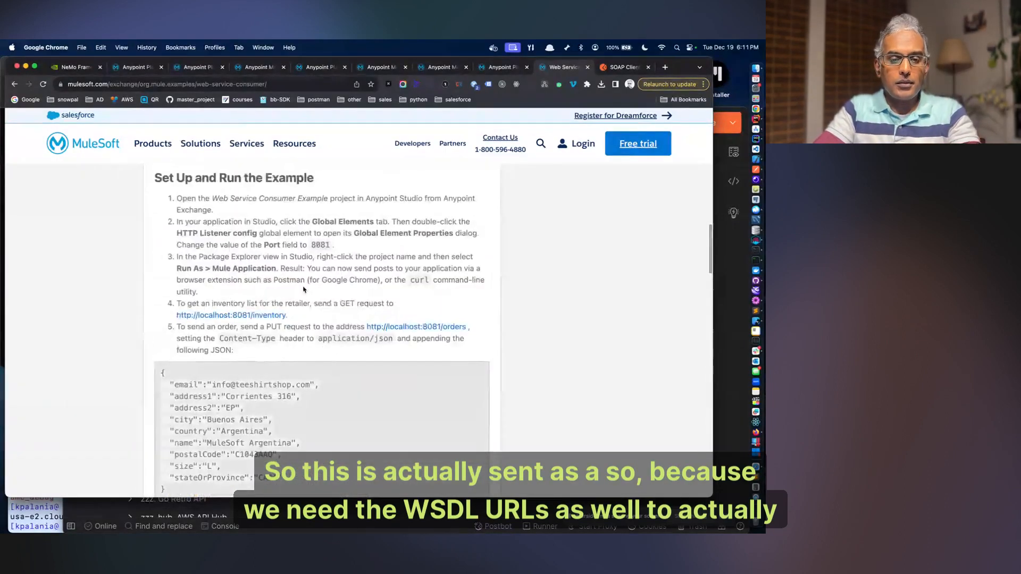
scroll(303, 289, "up", 5)
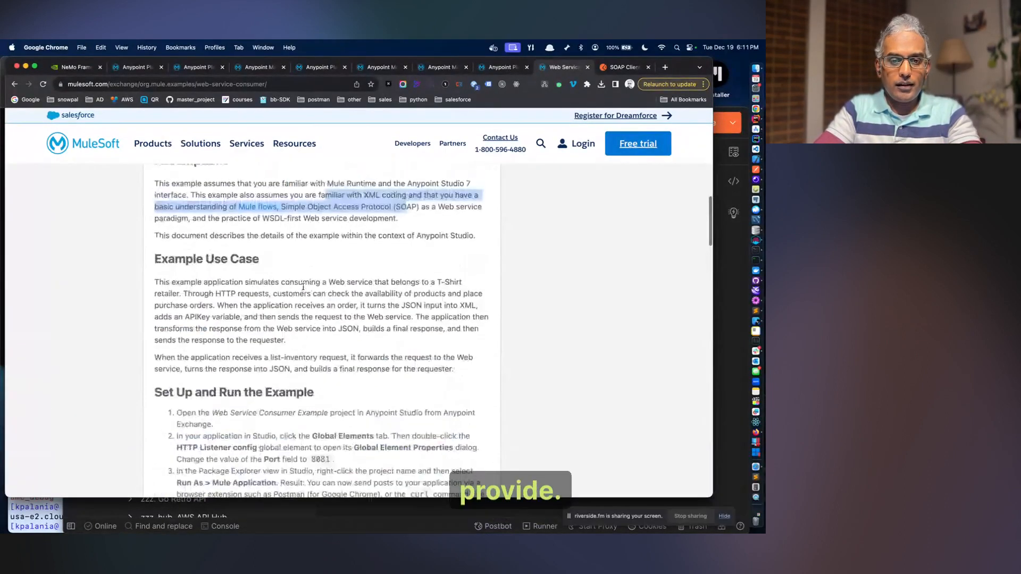
scroll(303, 287, "up", 10)
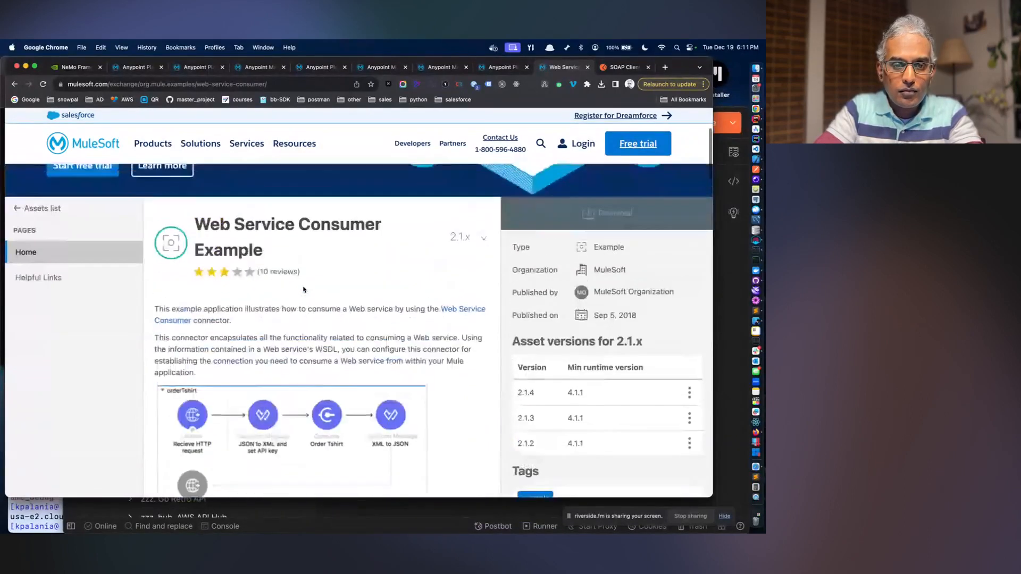
left_click(179, 323)
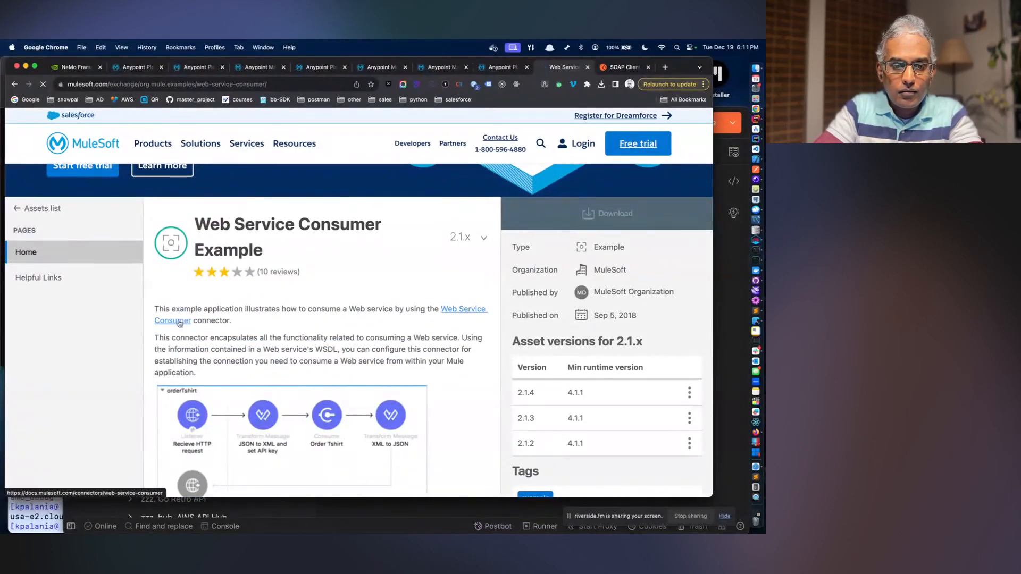
scroll(345, 348, "down", 5)
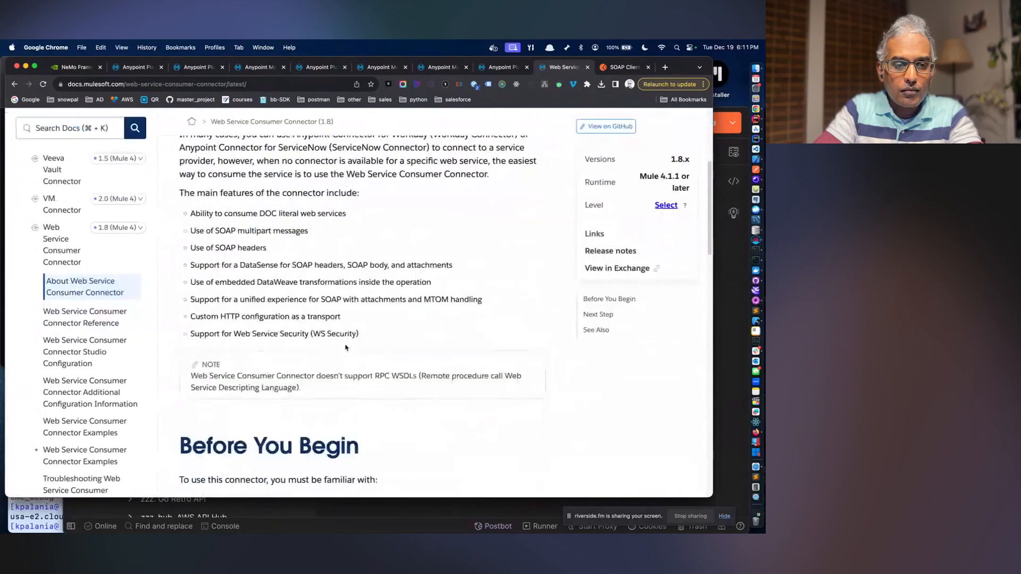
scroll(346, 348, "down", 8)
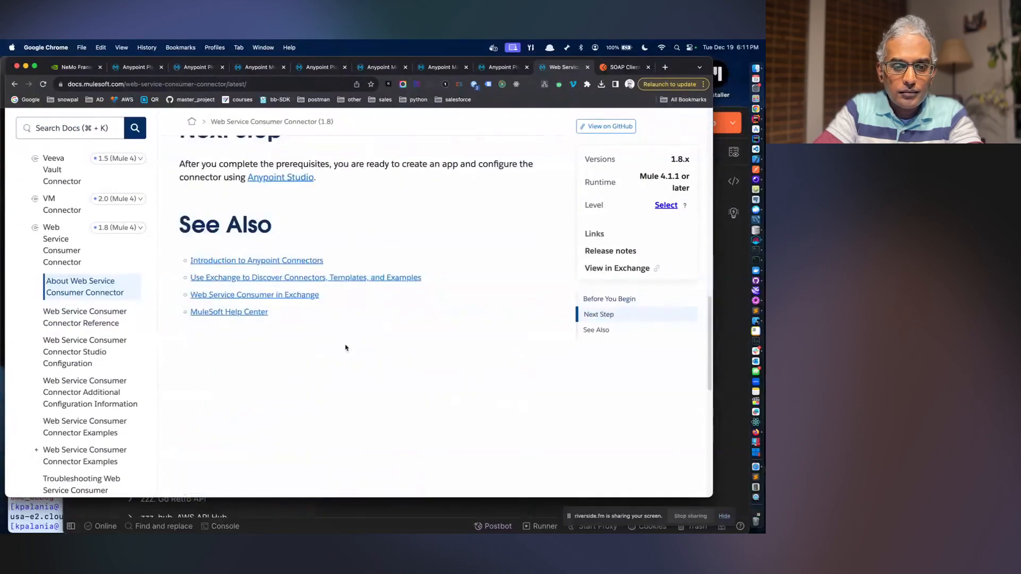
scroll(346, 348, "up", 5)
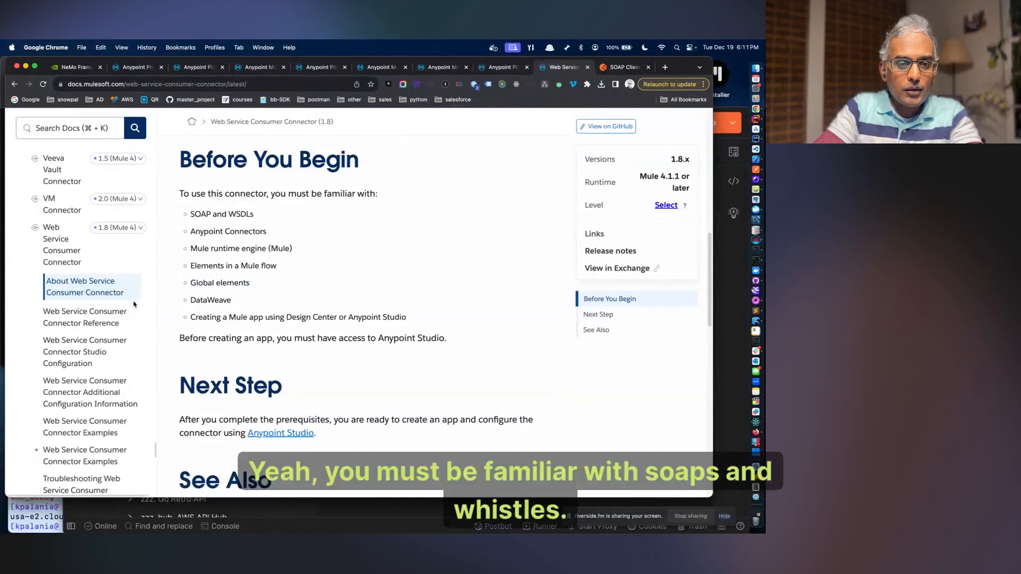
- Open the connector's Anypoint Studio configuration guide and read the Configure a Source and Add a Connector Operation to the Flow sections
left_click(296, 434)
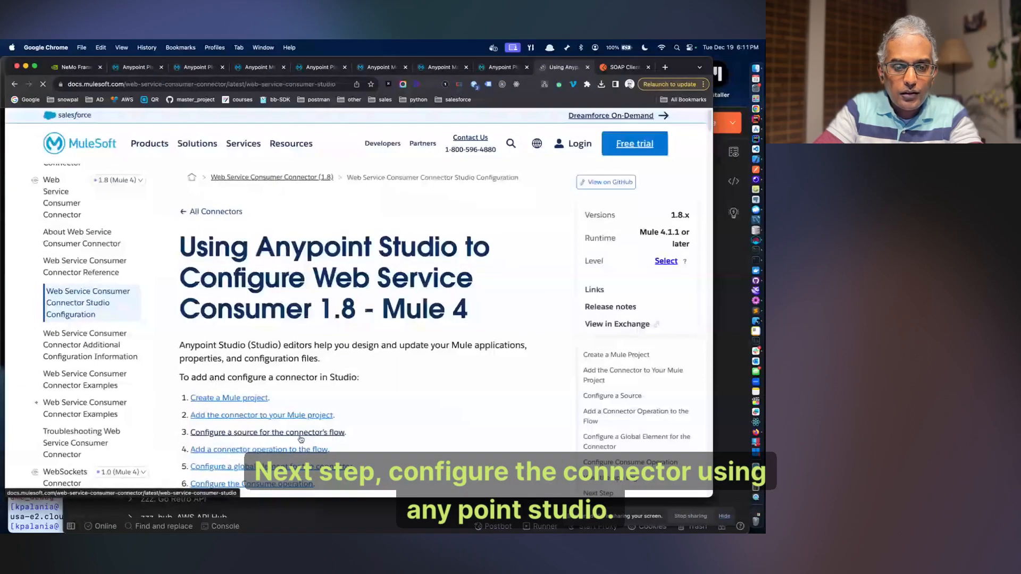
left_click(301, 433)
scroll(391, 384, "down", 2)
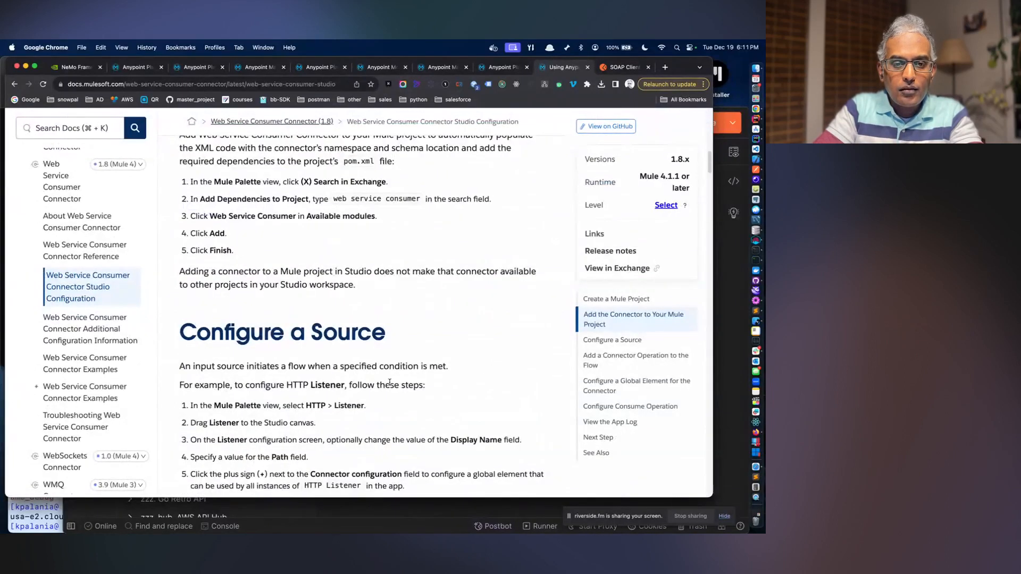
scroll(389, 383, "down", 3)
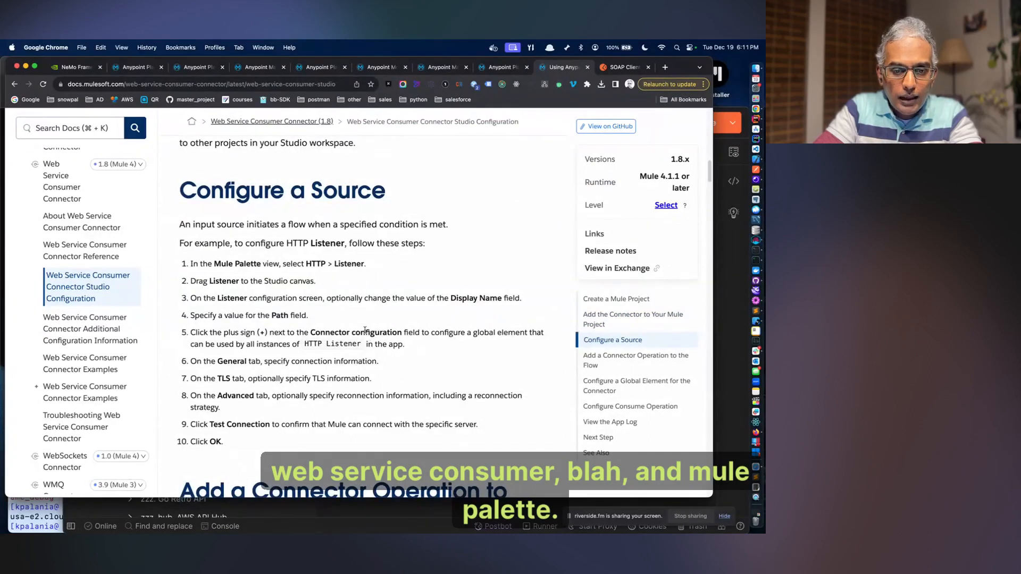
scroll(365, 330, "down", 4)
scroll(365, 330, "down", 2)
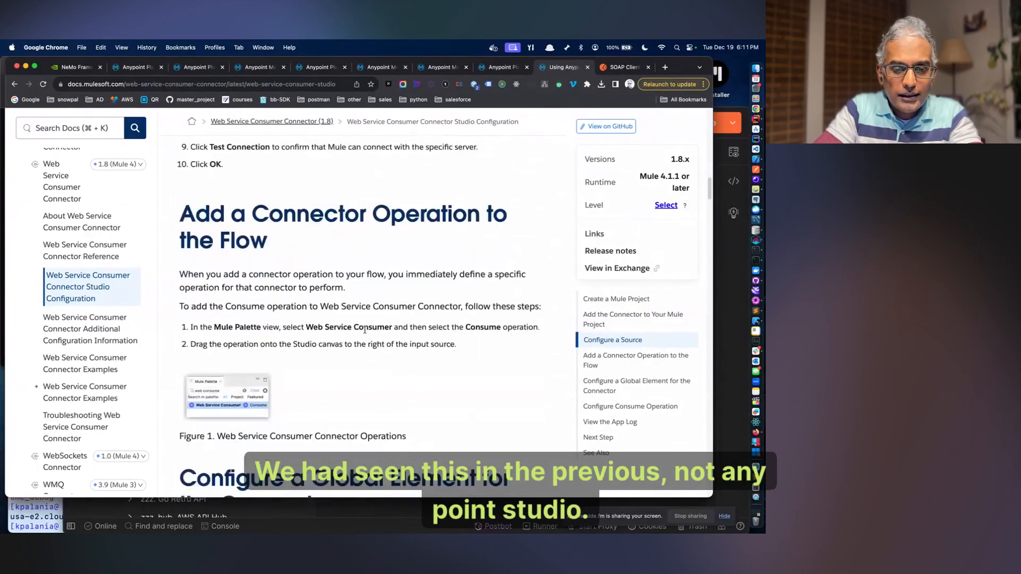
- Try to launch Anypoint Studio by searching the Mac for "anypoint", and dismiss the alert
left_click(676, 48)
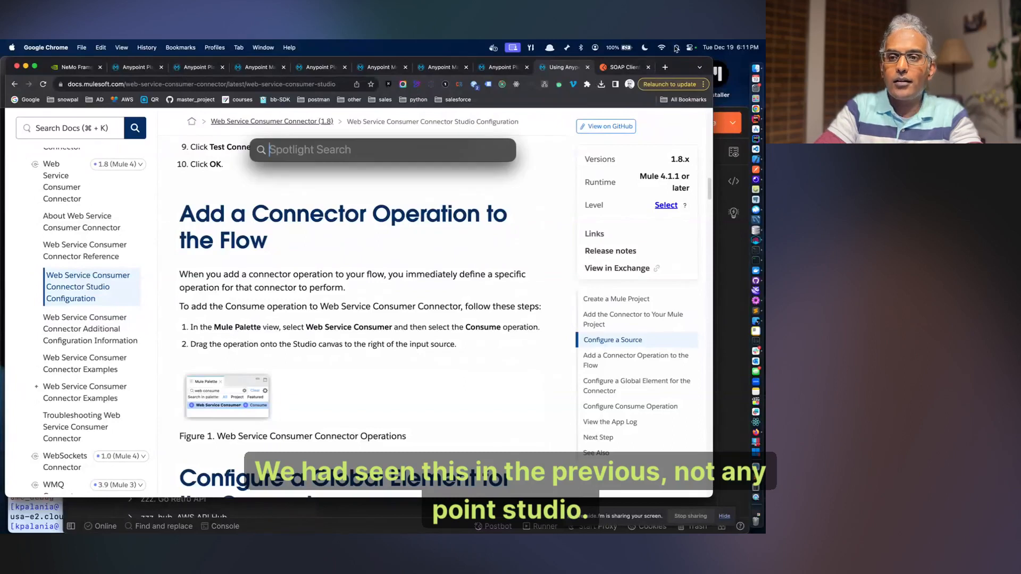
type("anypoint")
key("Return")
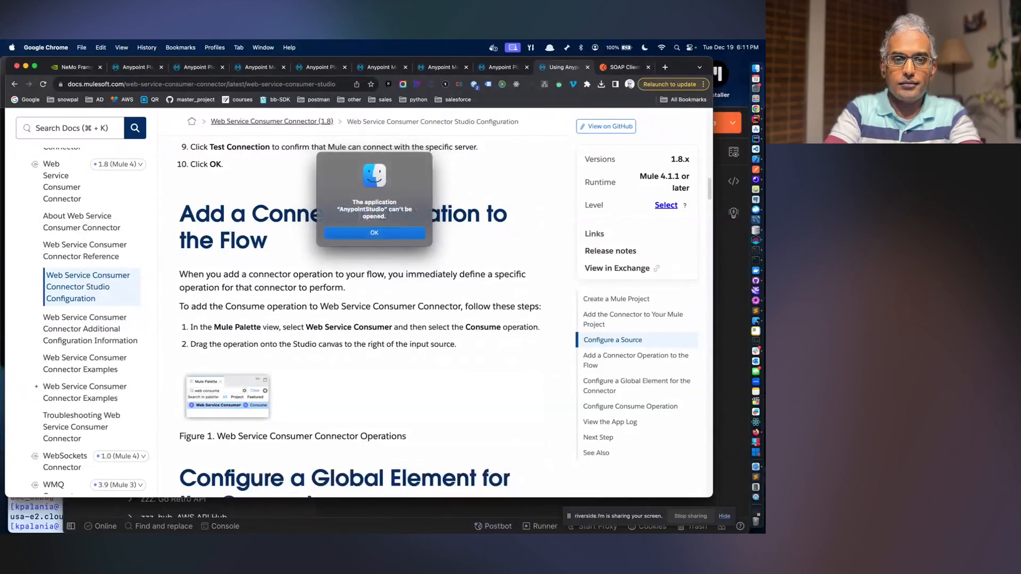
left_click(410, 231)
- Switch to Finder and try to launch AnypointStudio from the Applications folder
left_click(755, 69)
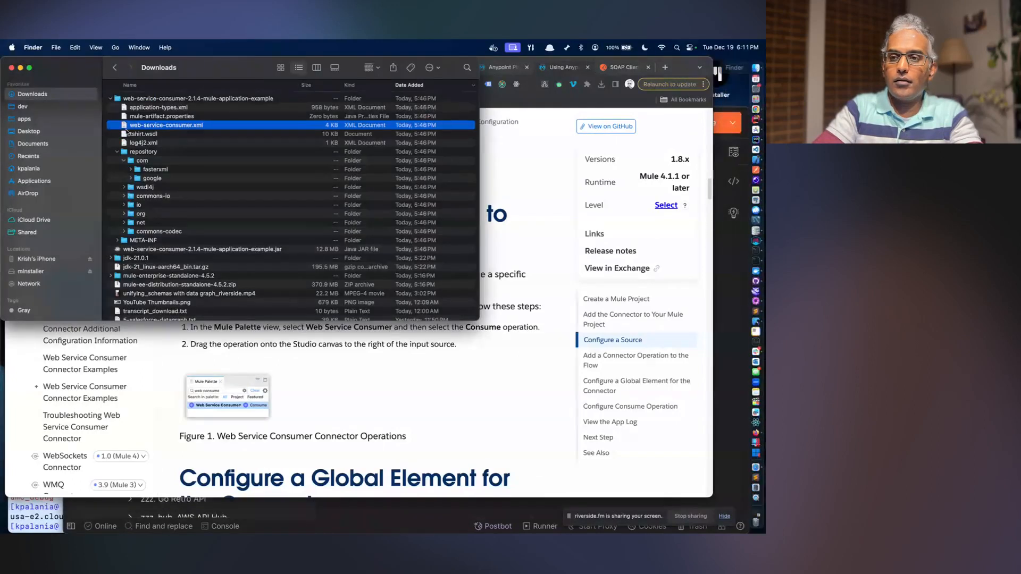
left_click(68, 180)
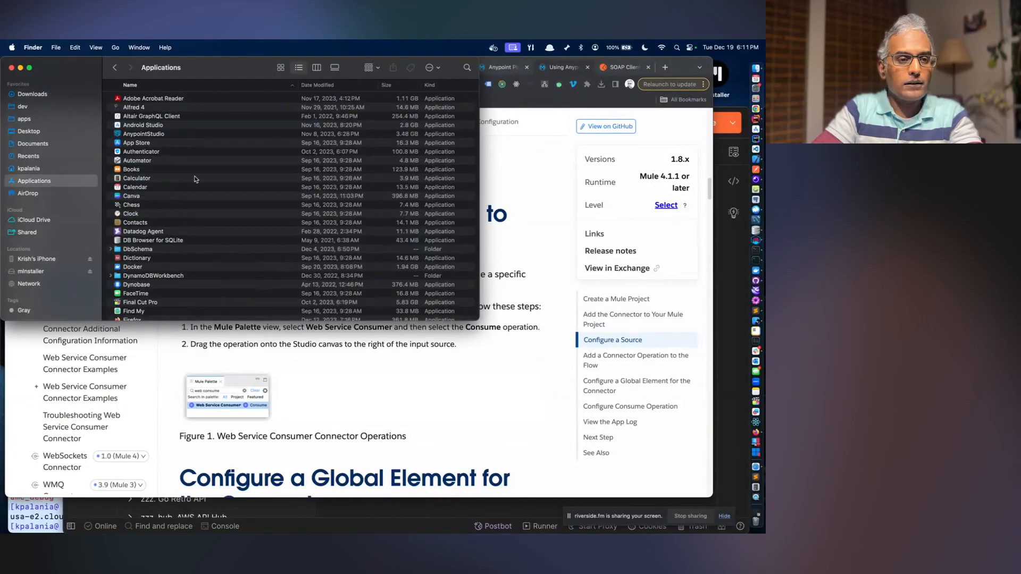
double_click(160, 135)
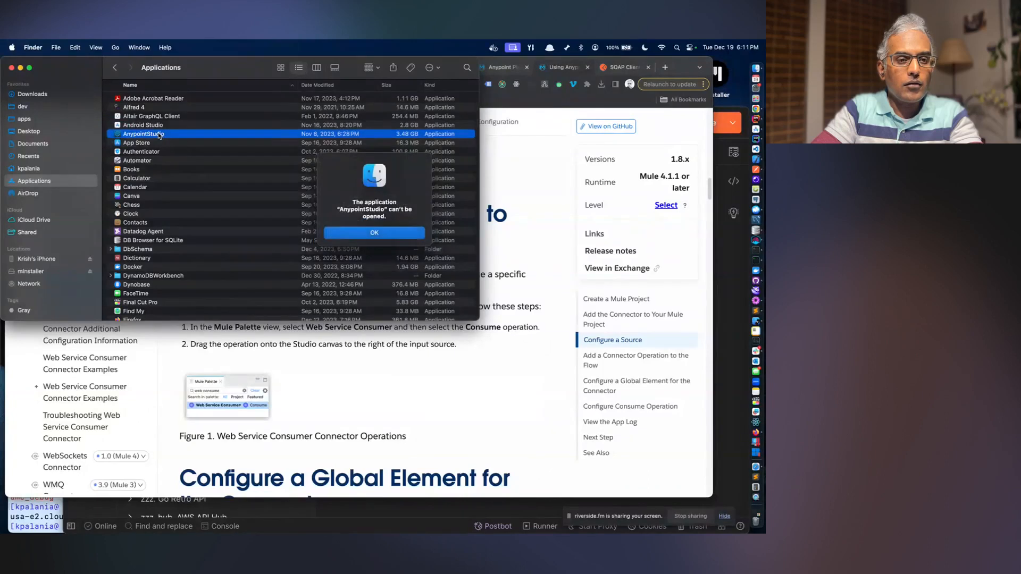
- Dismiss the alert, try again to launch AnypointStudio from the Applications folder, and dismiss the repeated alert
left_click(347, 233)
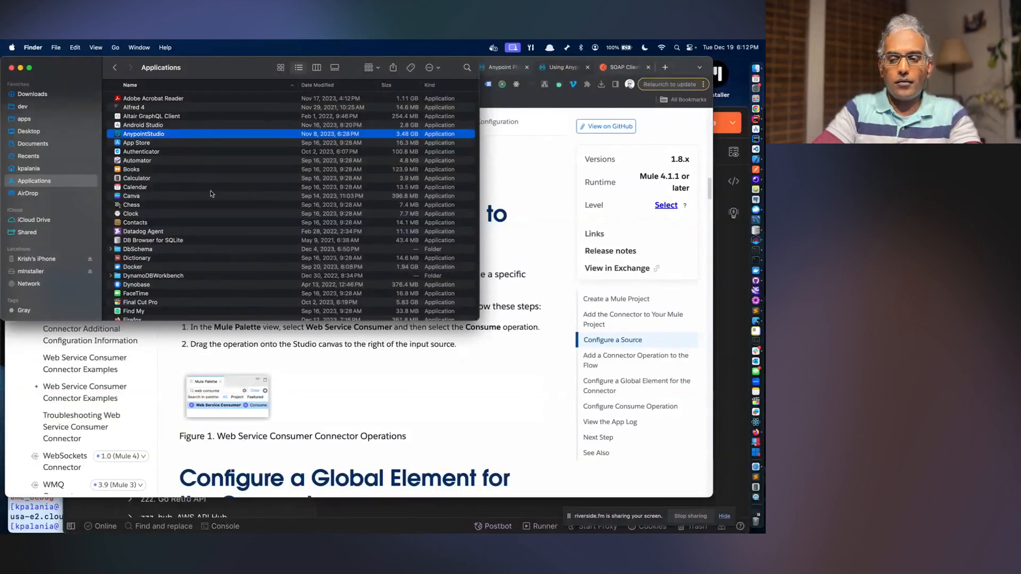
double_click(152, 136)
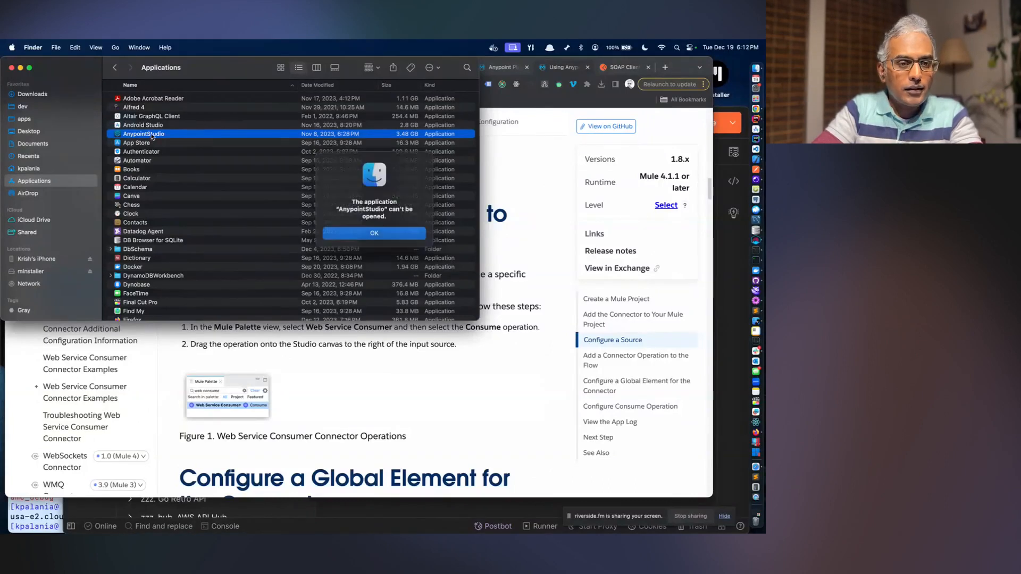
left_click(374, 233)
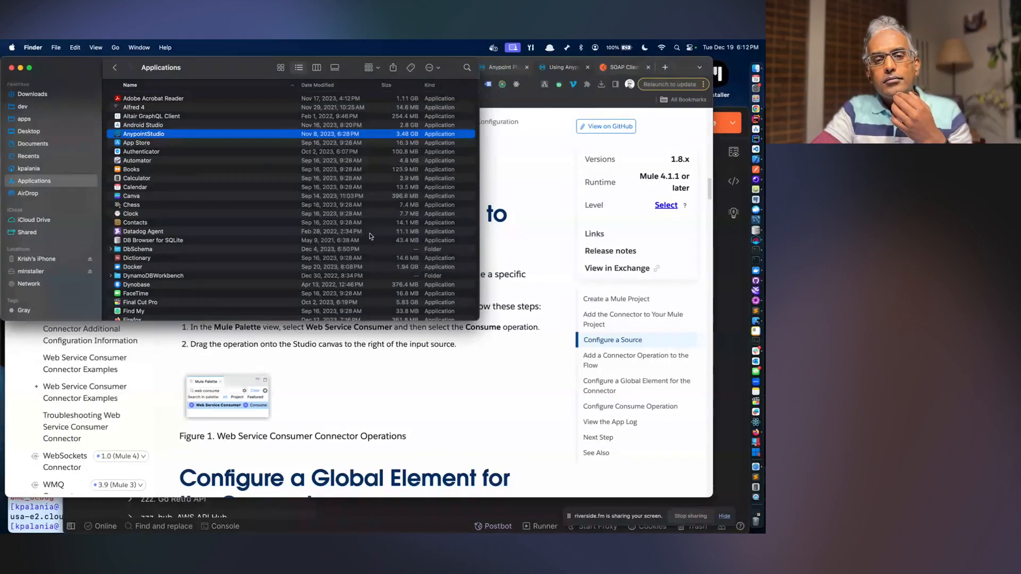
- Move AnypointStudio from the Applications folder to the Trash and close the Finder window
right_click(171, 136)
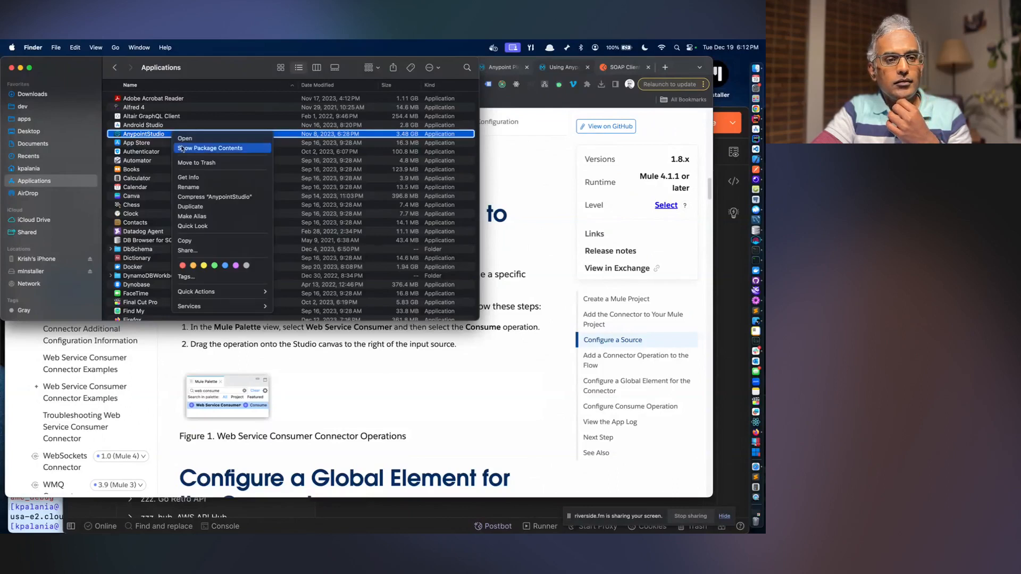
left_click(194, 161)
left_click(12, 68)
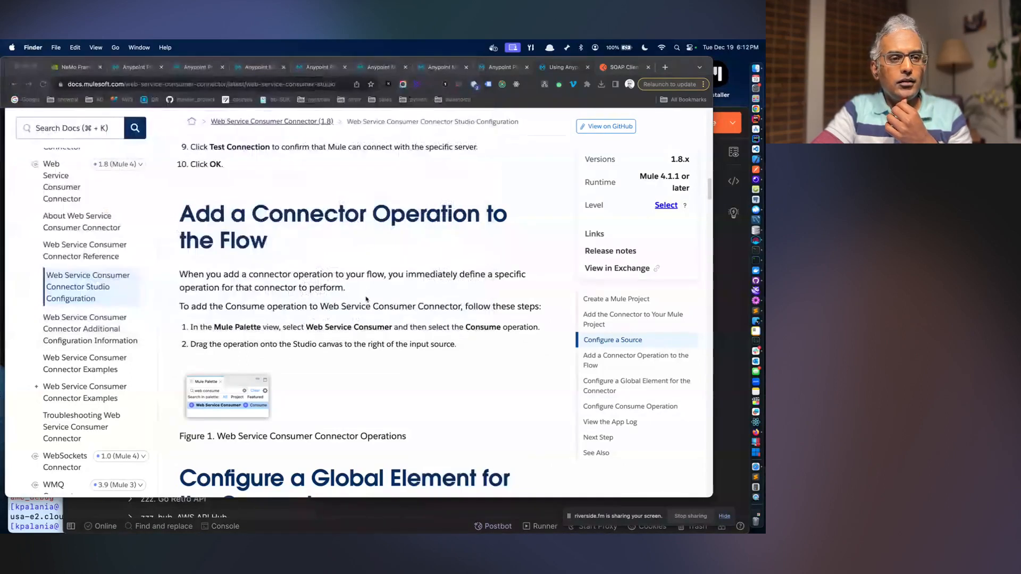
- Read the connector guide's sections on configuring a global element and the Consume operation, including their example XML
scroll(373, 303, "down", 3)
scroll(374, 303, "down", 8)
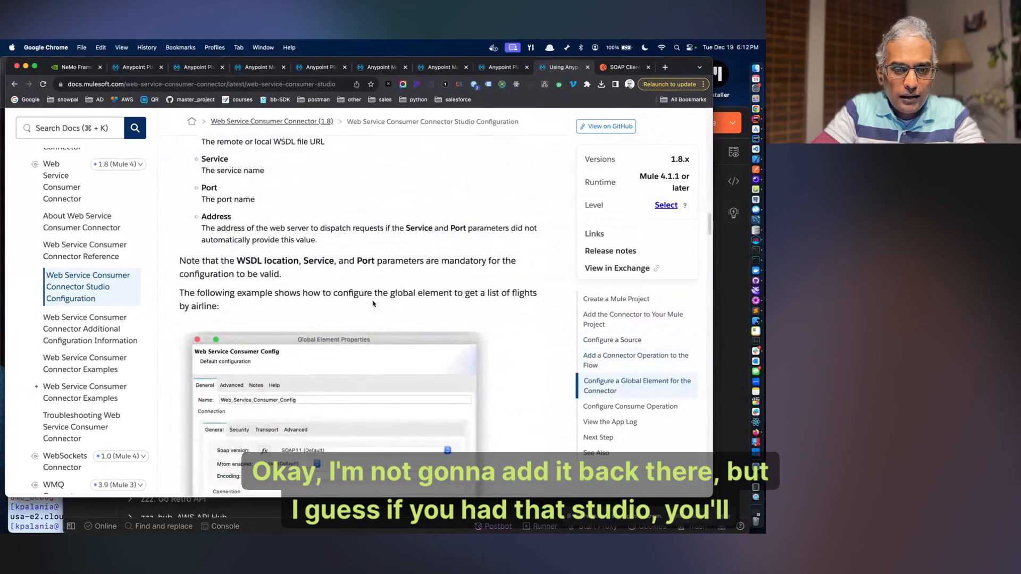
scroll(374, 305, "down", 4)
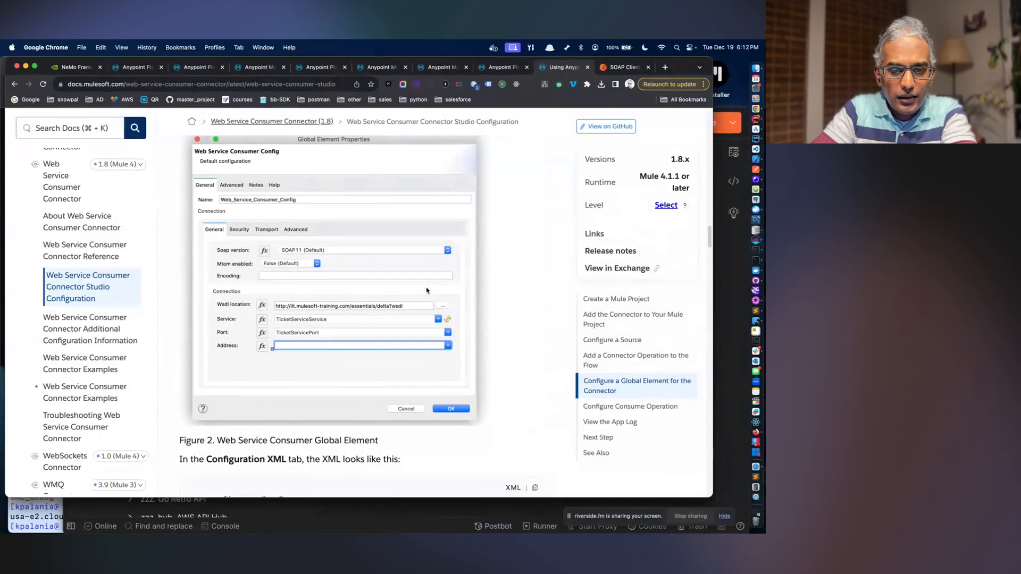
scroll(427, 290, "down", 4)
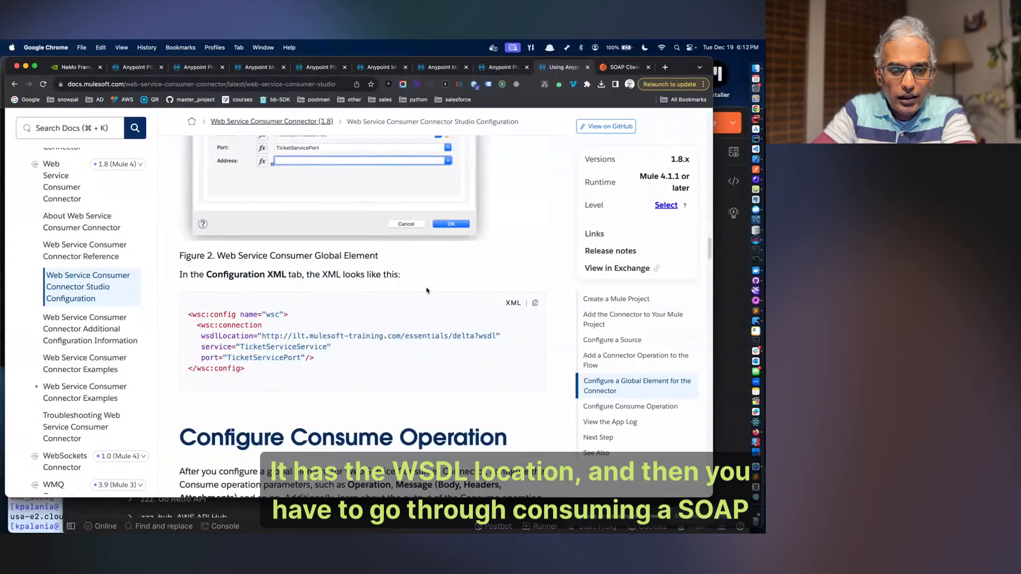
scroll(427, 291, "down", 3)
scroll(427, 290, "down", 4)
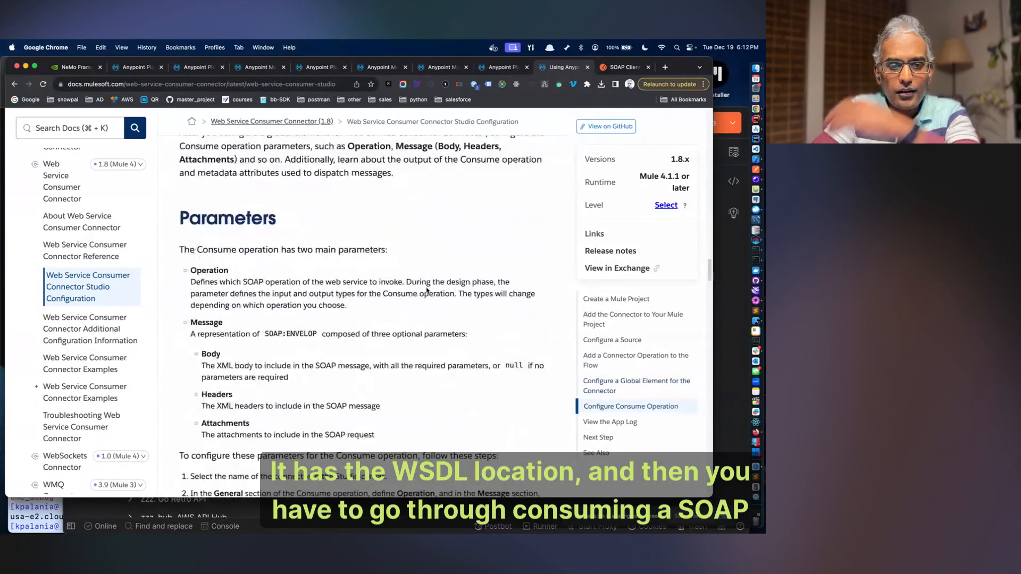
scroll(426, 291, "down", 6)
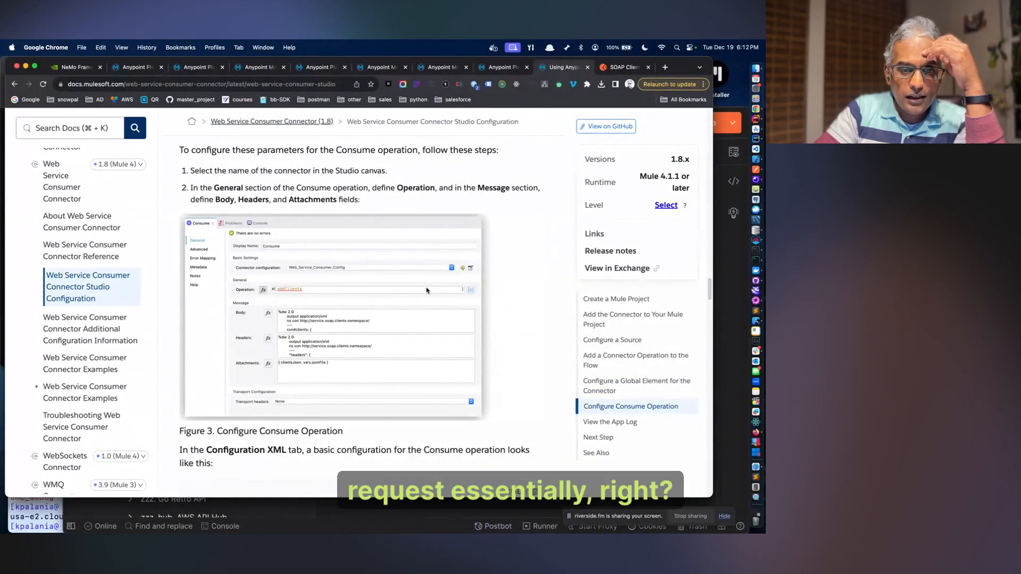
scroll(426, 291, "down", 5)
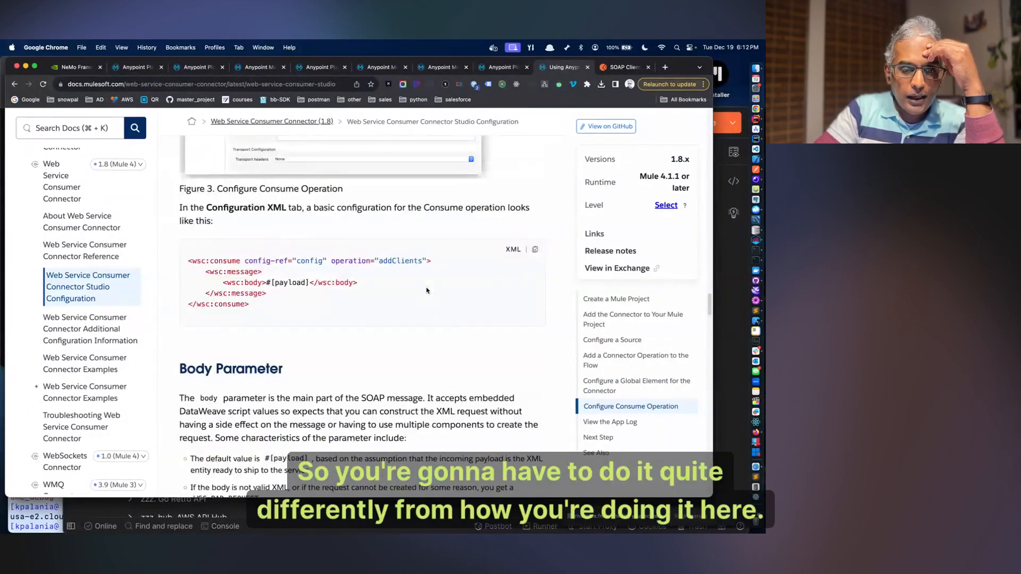
- Glance at the inventory request in Postman, return to Chrome, and close the SOAP client and connector documentation tabs
left_click(513, 507)
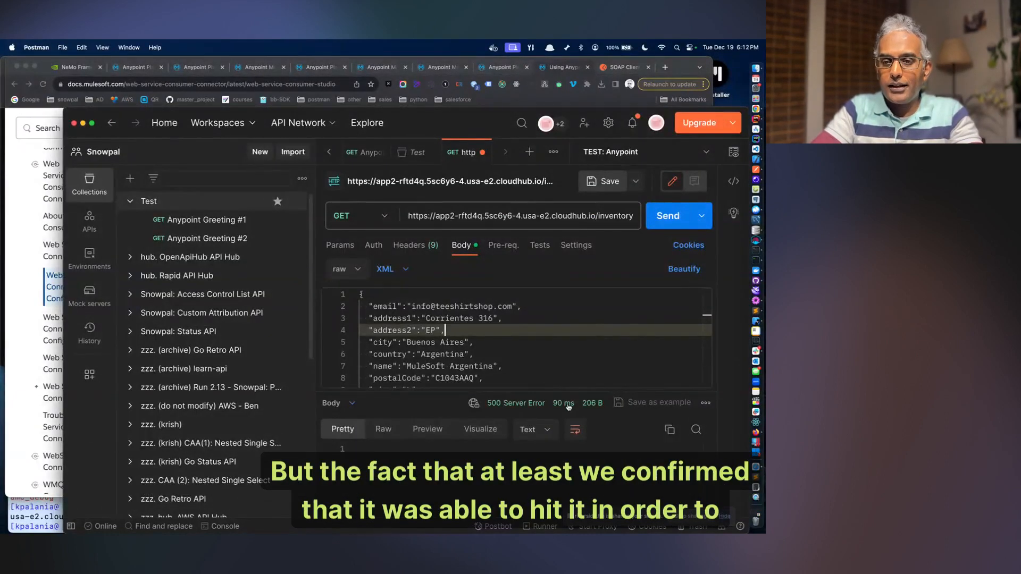
left_click(459, 106)
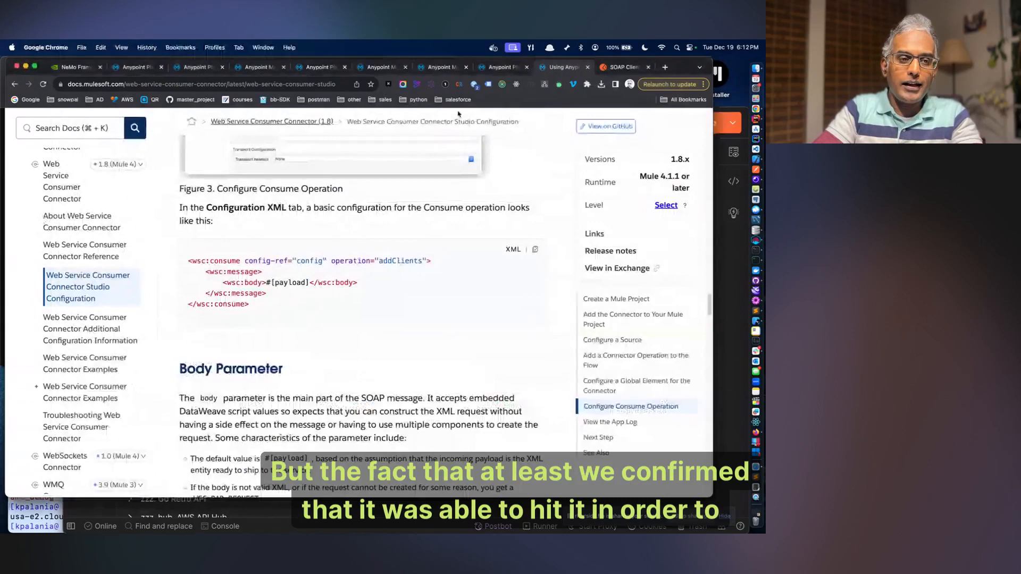
left_click(648, 67)
left_click(649, 68)
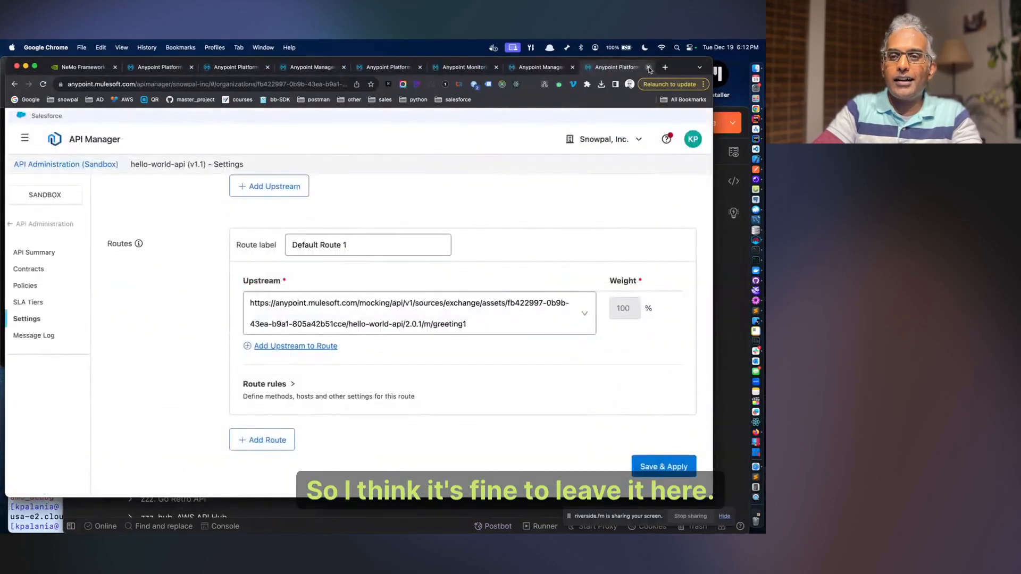
scroll(528, 243, "up", 5)
scroll(528, 243, "up", 5)
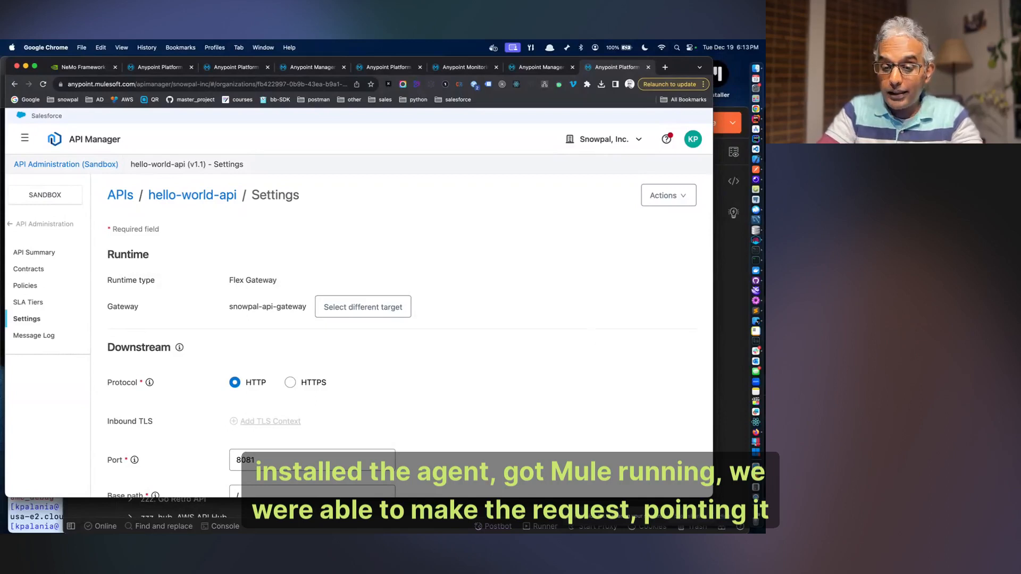
- Switch to Sublime Text and review the orders and inventory listener paths in web-service-consumer.xml
key("super+Tab")
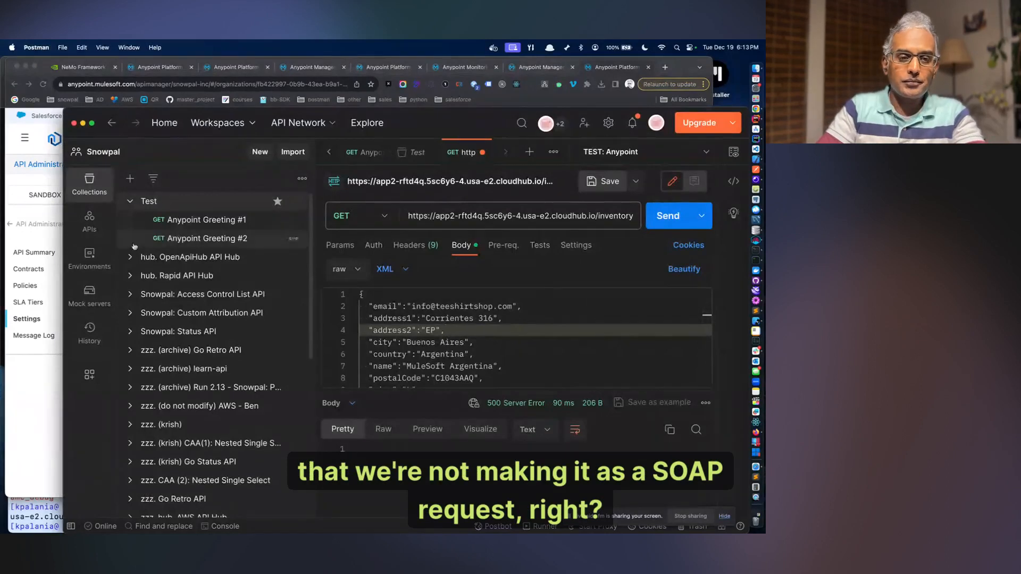
mouse_move(0, 532)
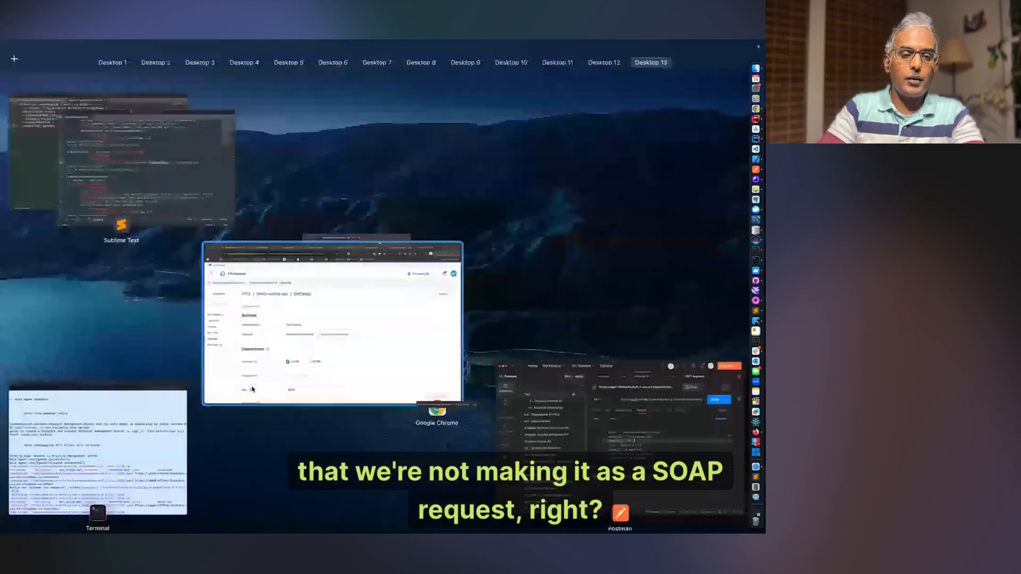
left_click(181, 183)
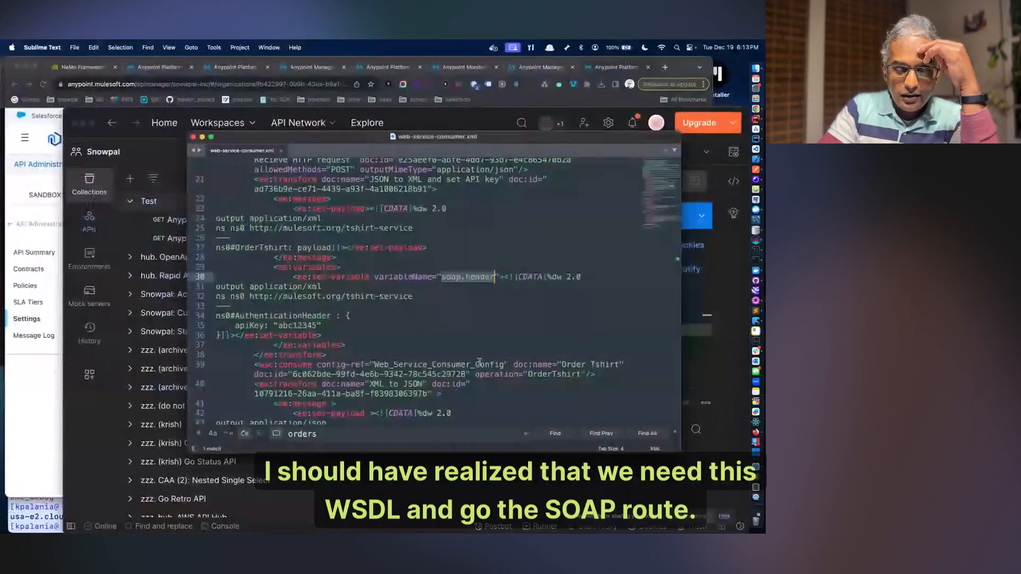
scroll(466, 209, "up", 3)
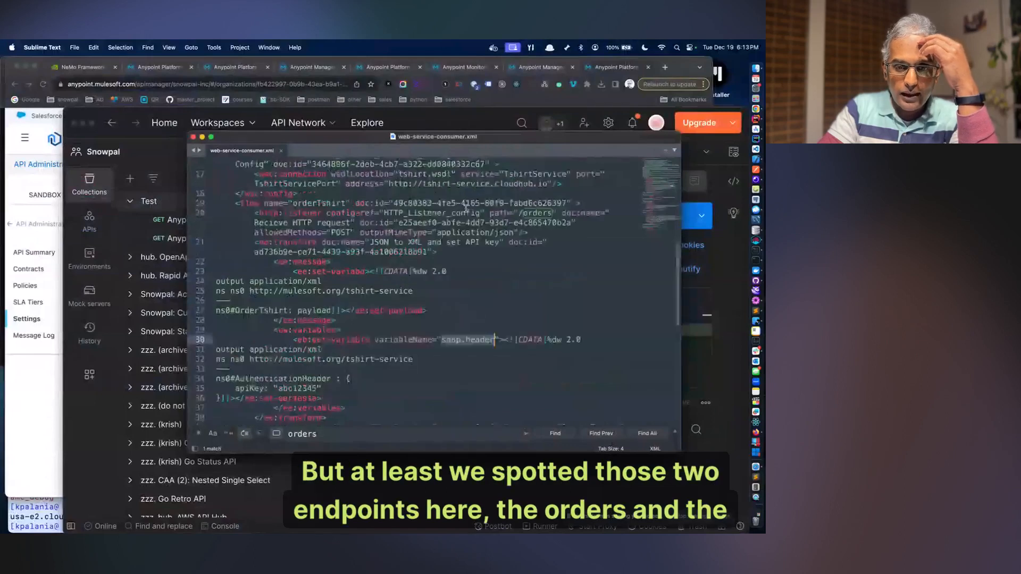
left_click(539, 213)
scroll(539, 218, "down", 5)
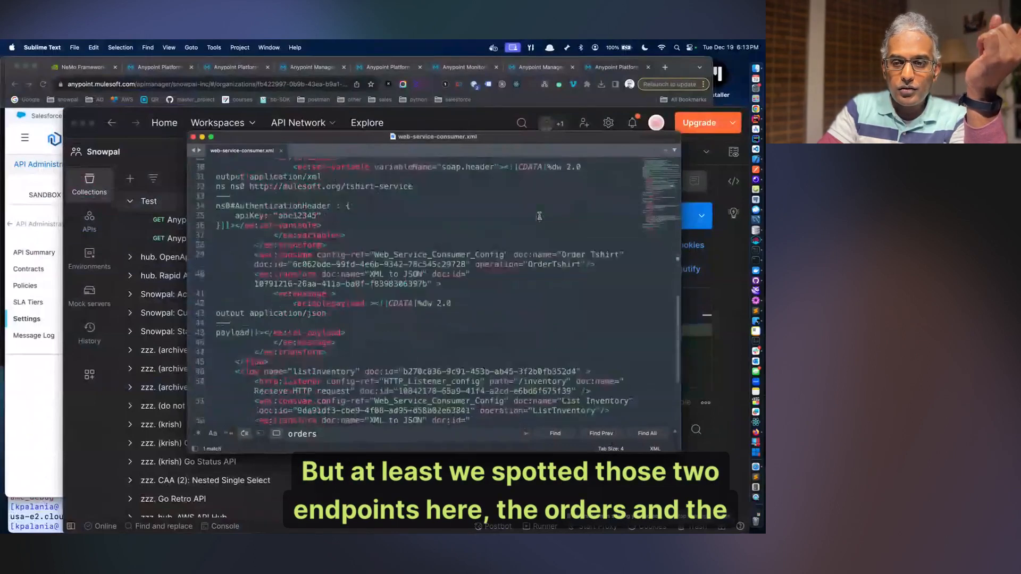
double_click(547, 382)
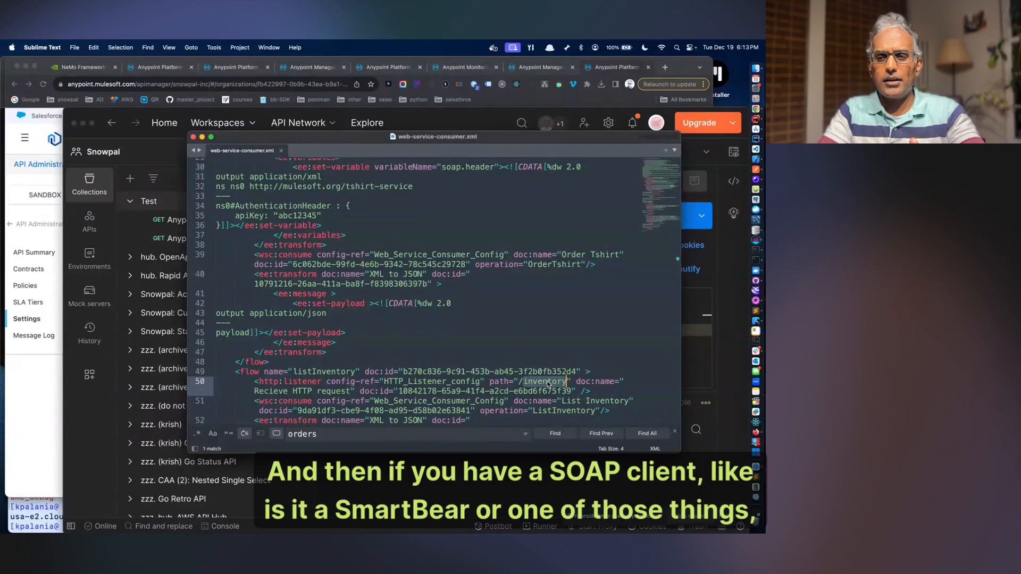
scroll(548, 383, "up", 10)
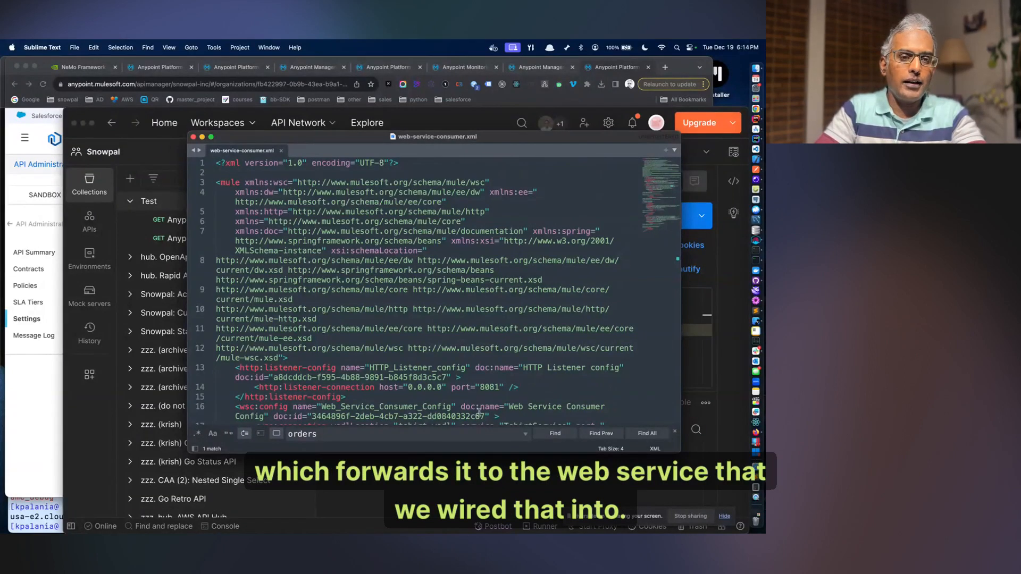
- Switch to Chrome, view hello-world-api's contracts and SLA tiers, and inspect SLA Tier A's limits without changing them
left_click(45, 421)
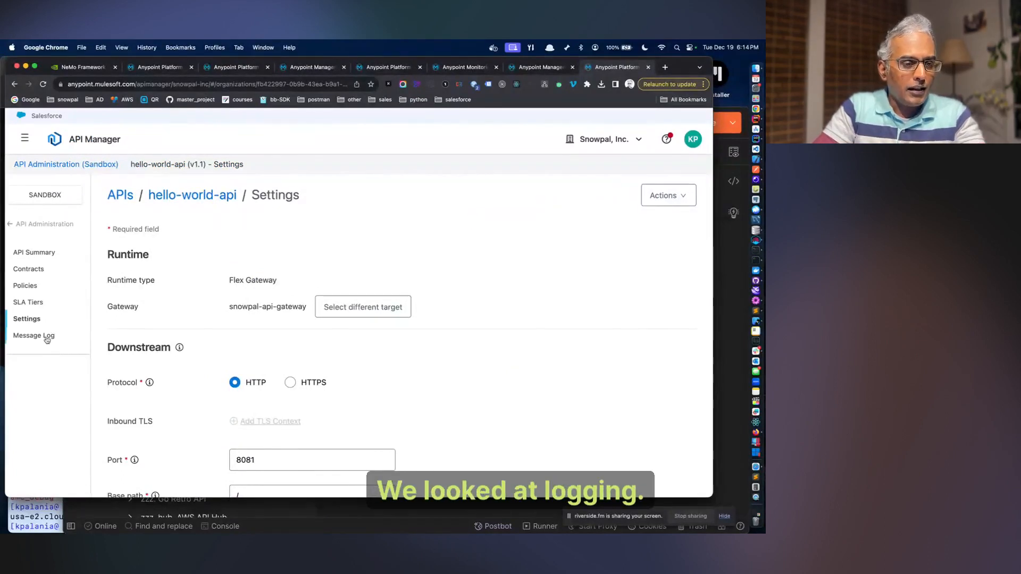
left_click(30, 270)
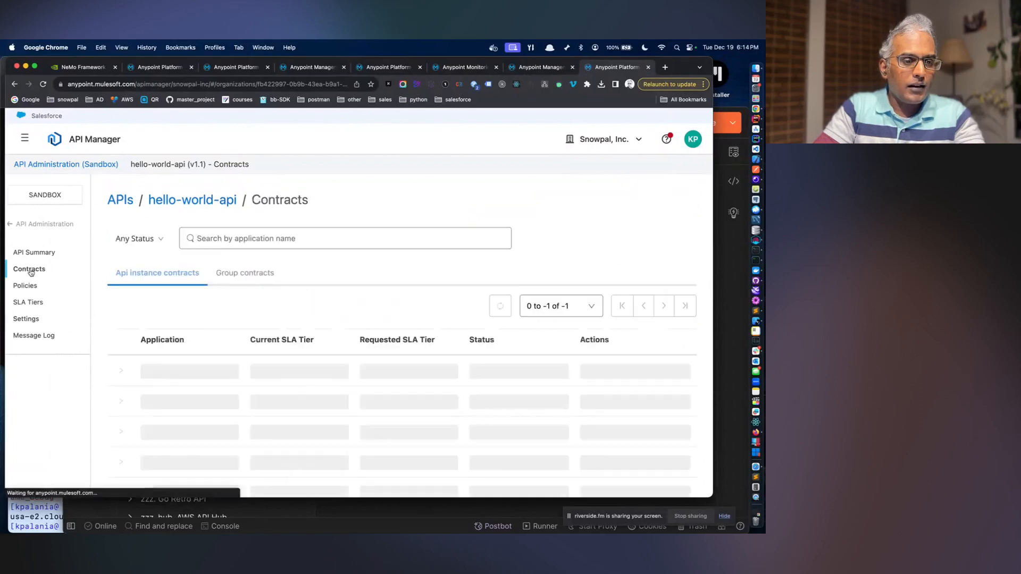
left_click(37, 302)
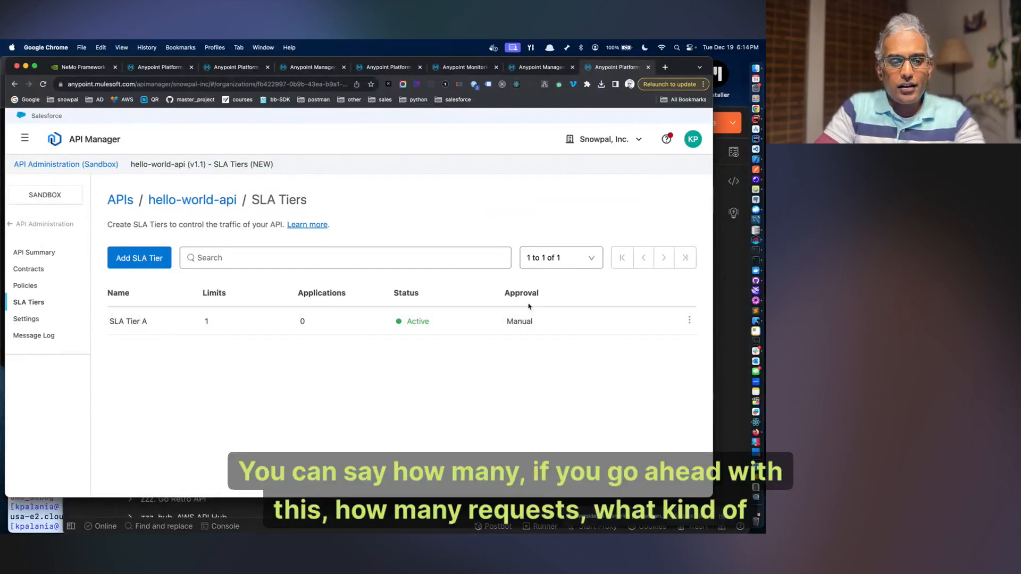
left_click(689, 320)
left_click(674, 337)
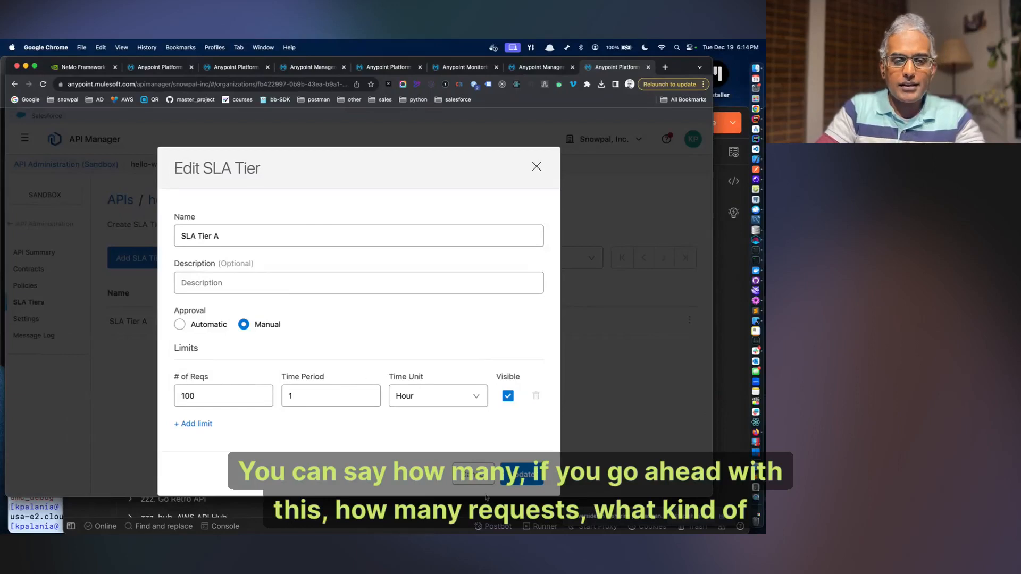
left_click(473, 473)
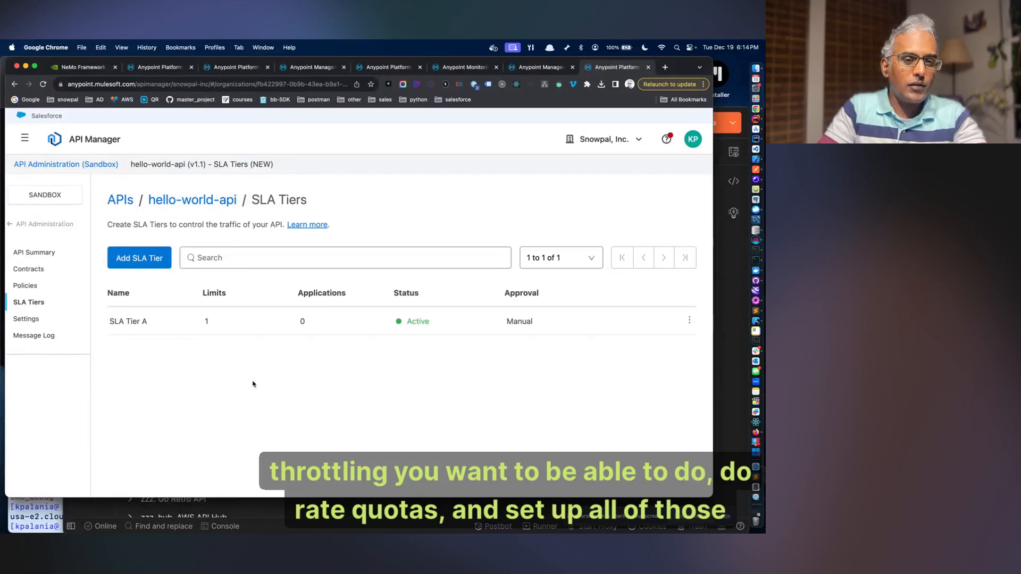
- Return to the API Administration list and open API Governance
left_click(16, 225)
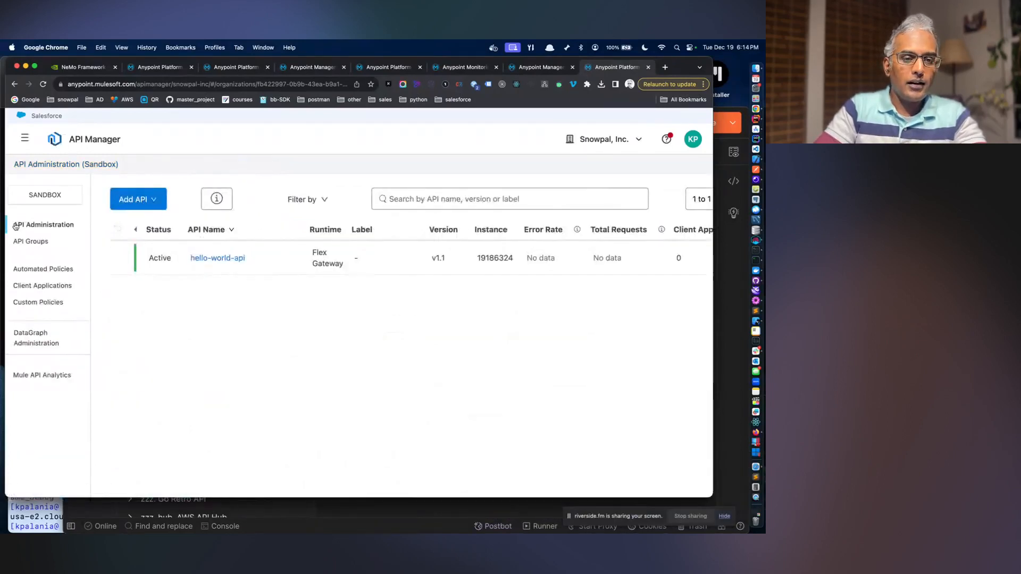
left_click(23, 139)
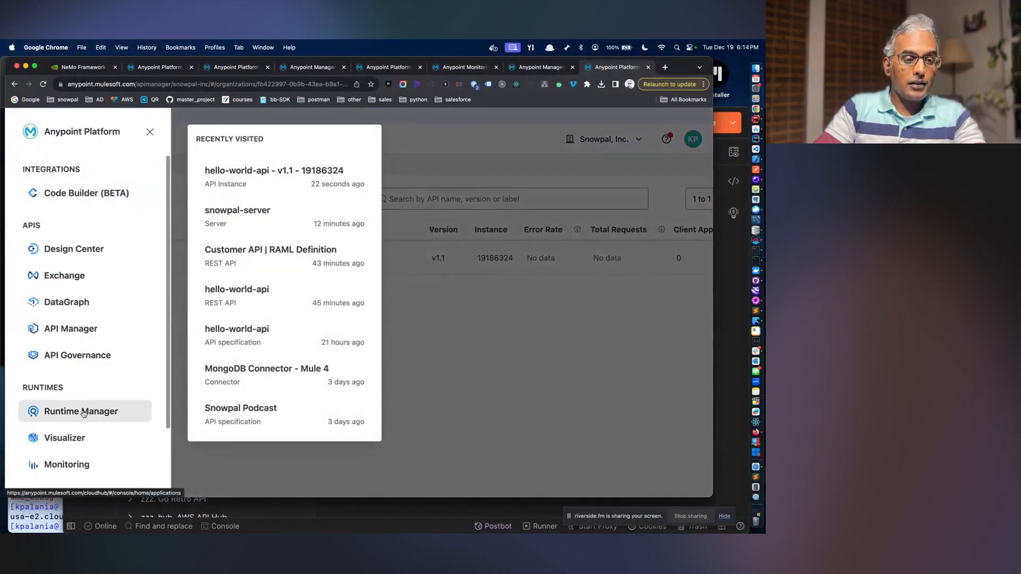
left_click(88, 356)
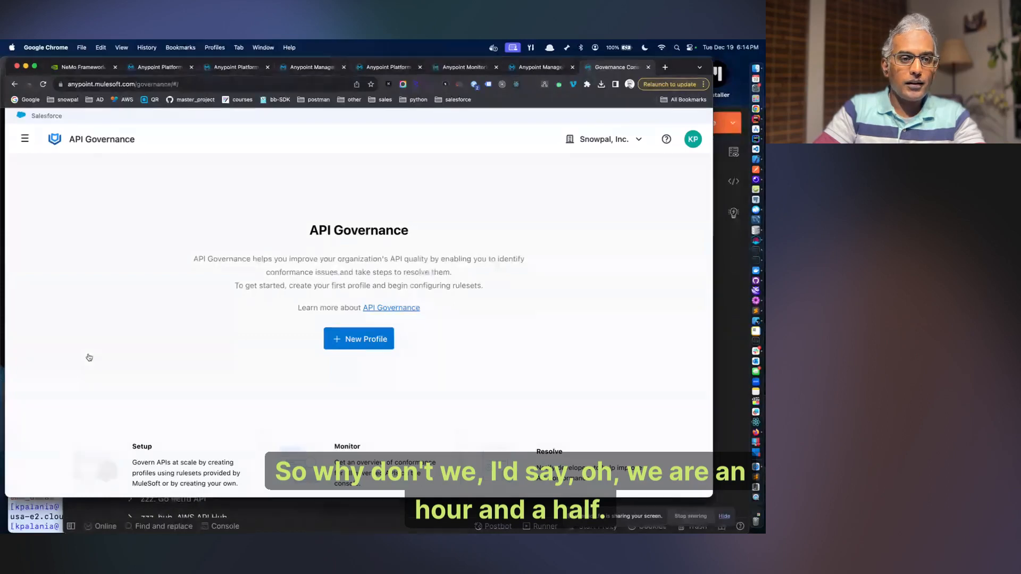
key("ctrl+Up")
left_click(346, 240)
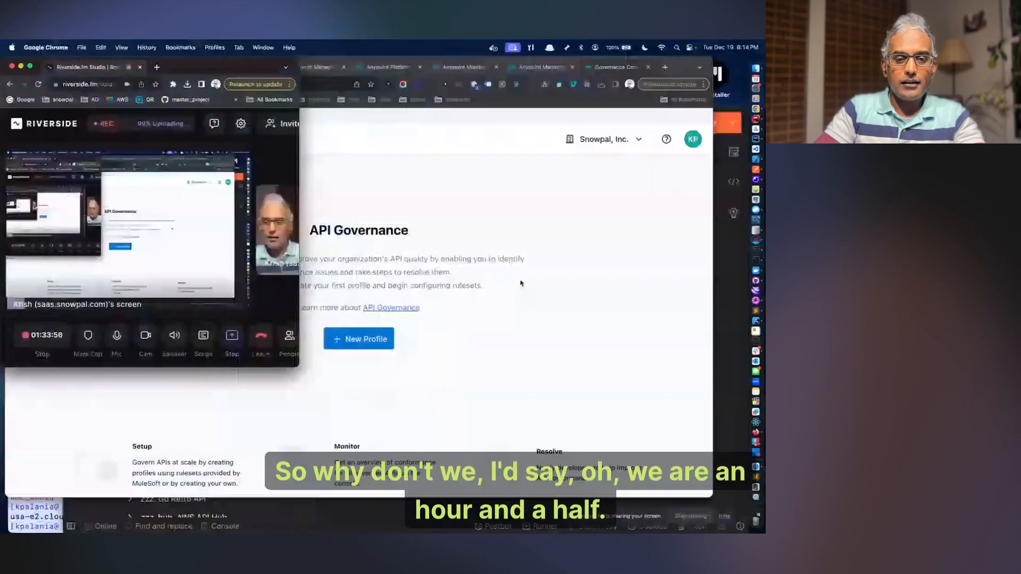
left_click(542, 319)
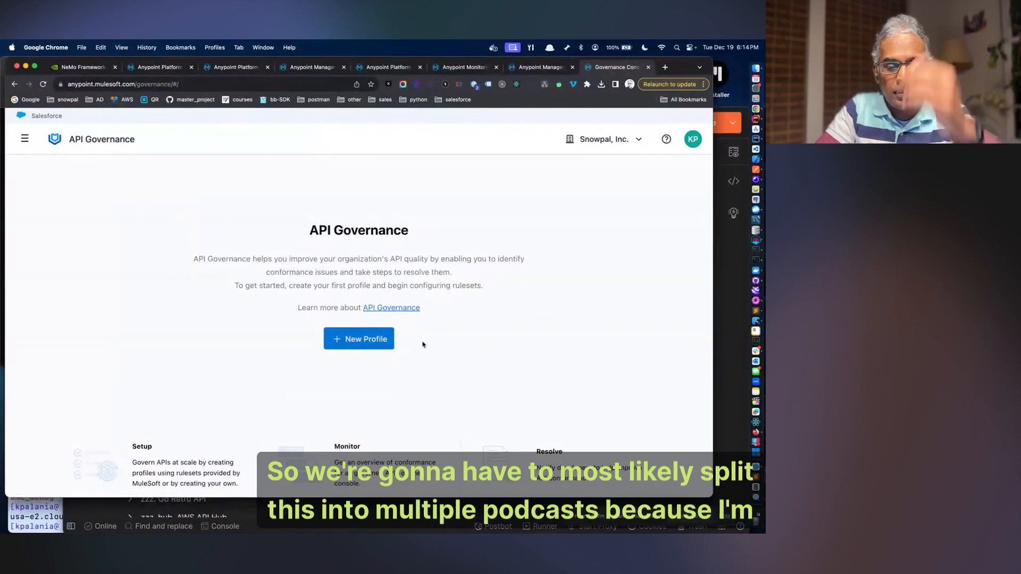
- Open the new governance profile form to view its rulesets, and search Google for "api governance" in a new tab
left_click(377, 345)
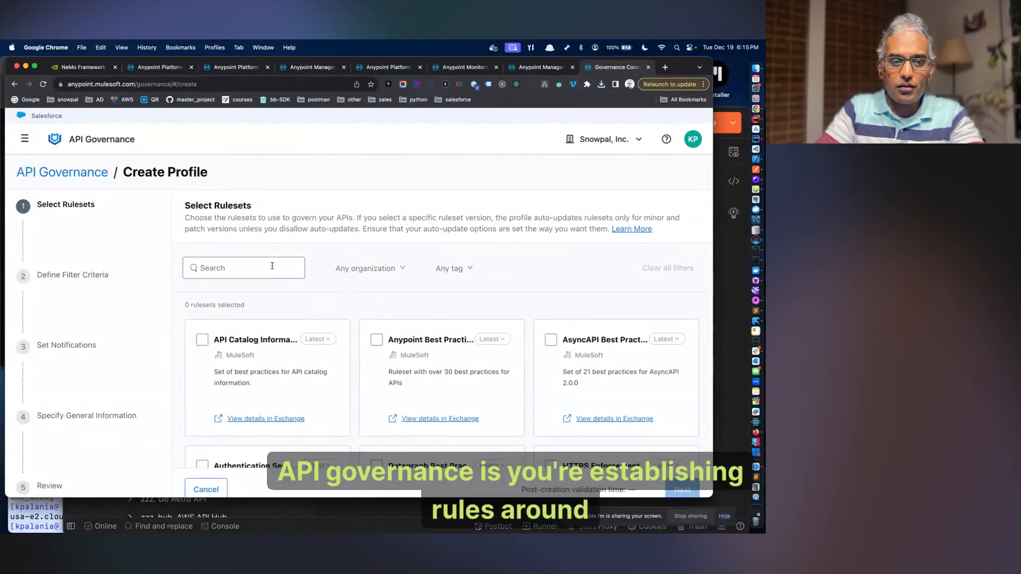
key("super+t")
type("api gove")
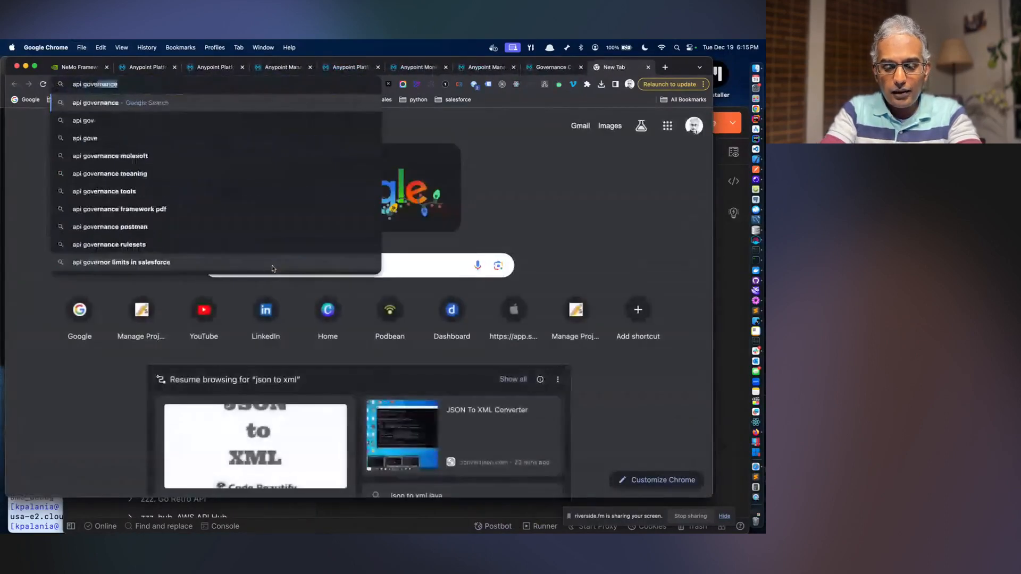
type("nr")
key("Down")
key("Return")
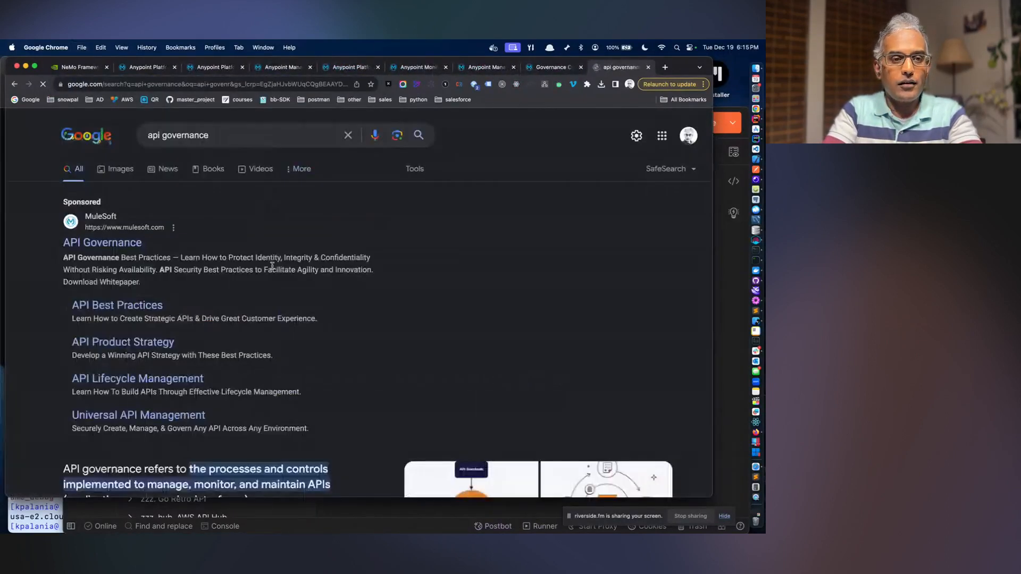
- Read the API governance definition in the search results and close the search tab
scroll(296, 319, "down", 5)
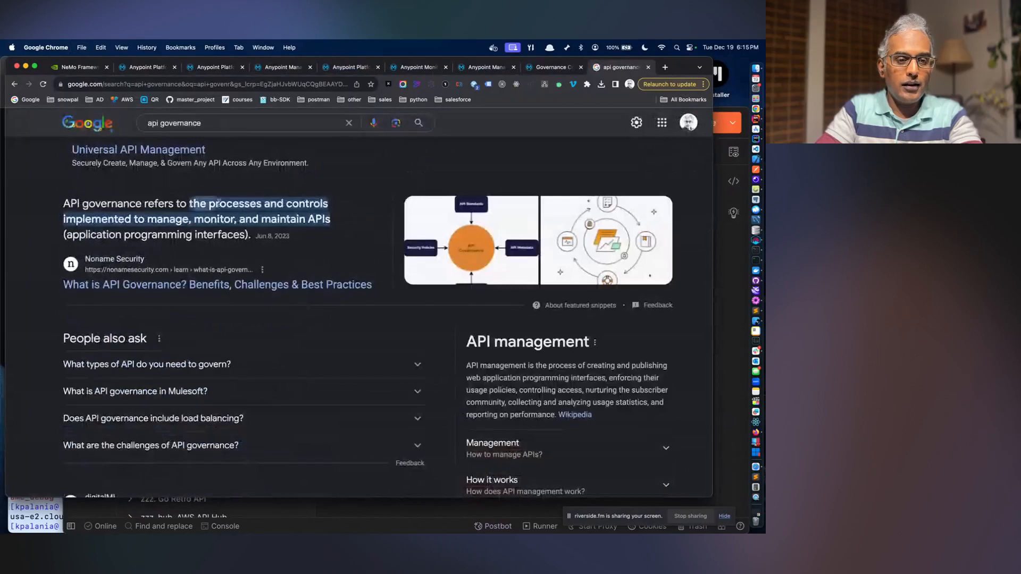
left_click_drag(218, 203, 292, 226)
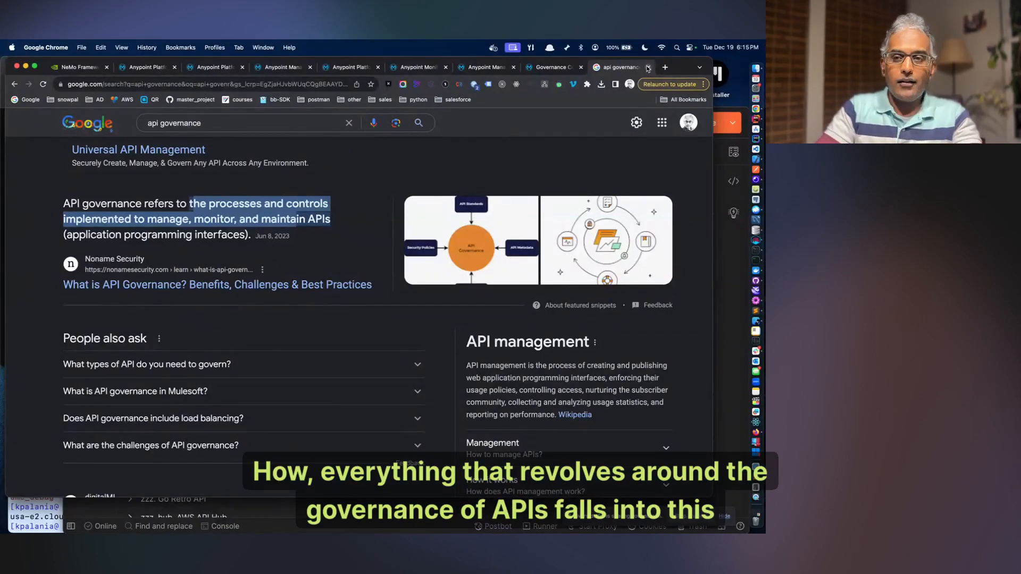
left_click(648, 67)
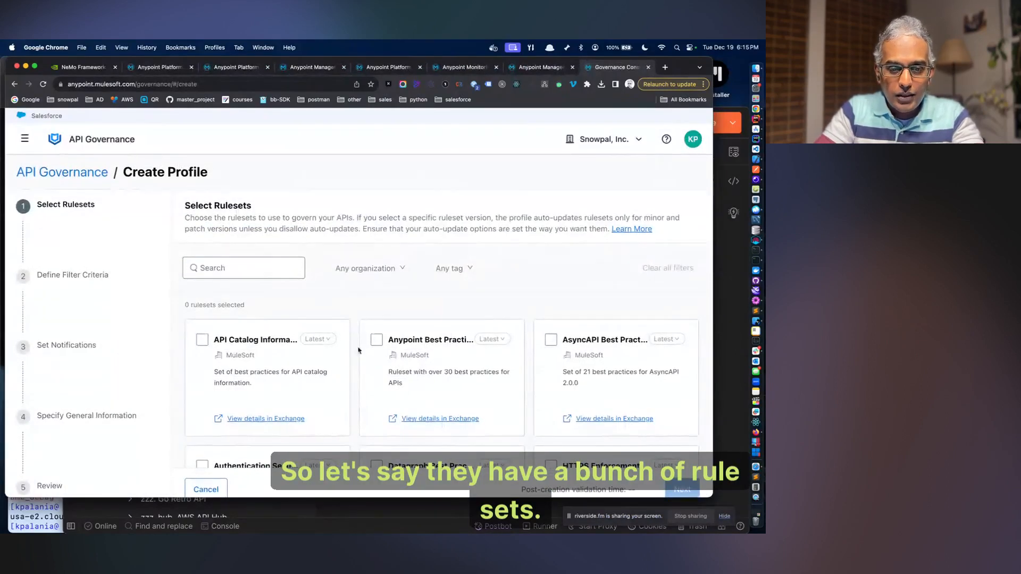
- Review the available rulesets, select Anypoint Best Practices for the new profile, and continue to the filter criteria
scroll(358, 351, "down", 3)
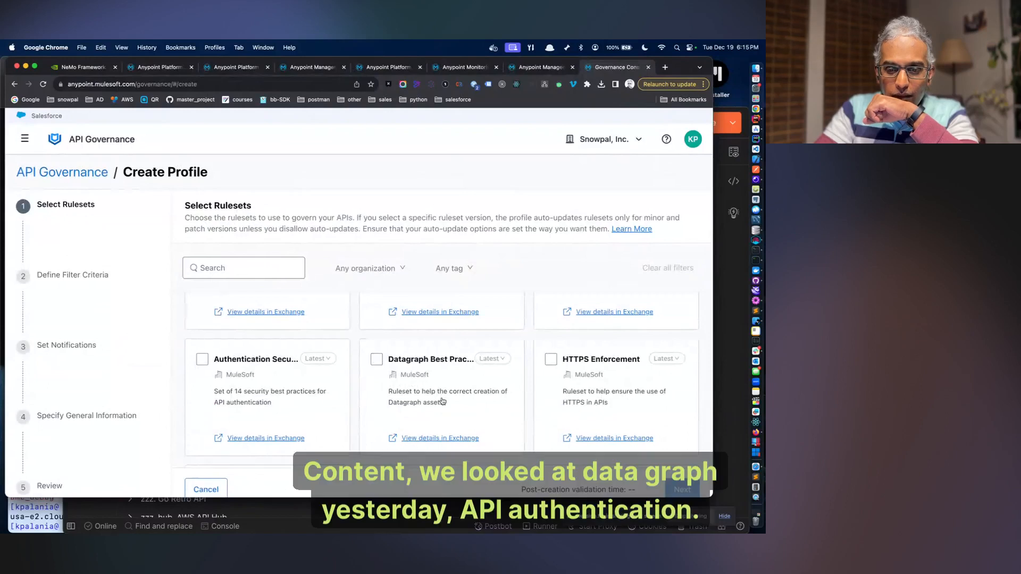
scroll(272, 397, "down", 3)
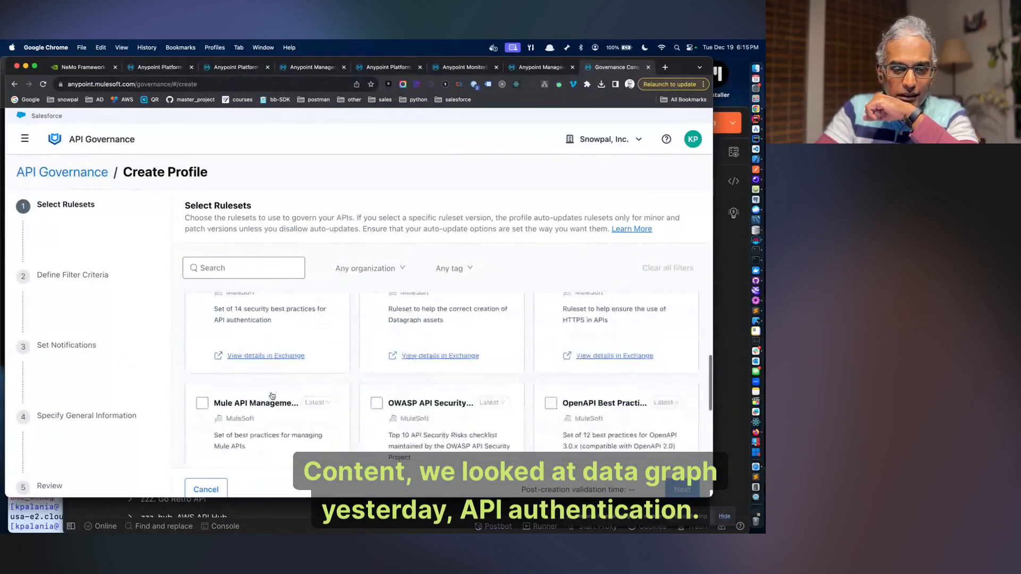
scroll(272, 396, "down", 5)
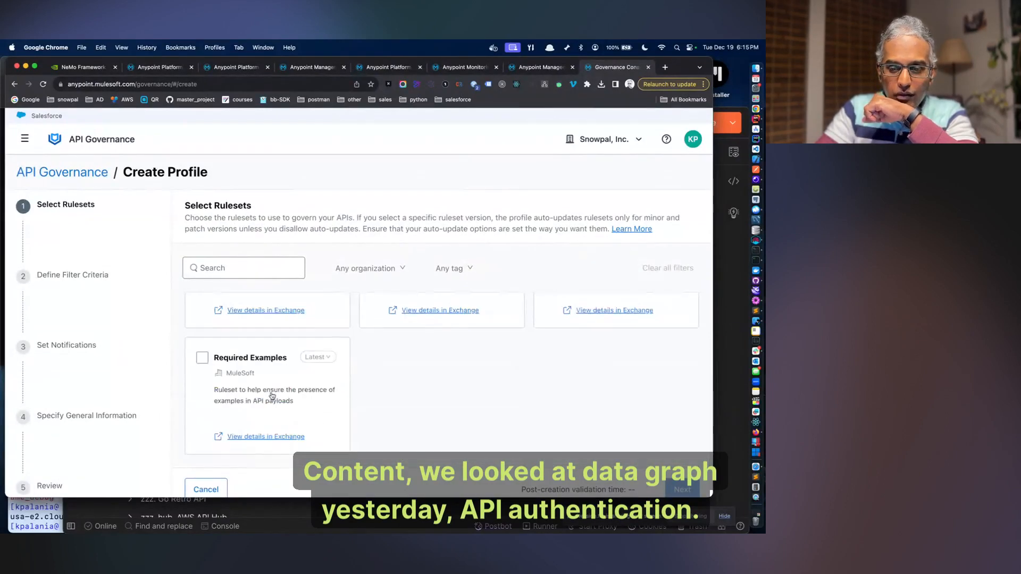
scroll(272, 396, "up", 10)
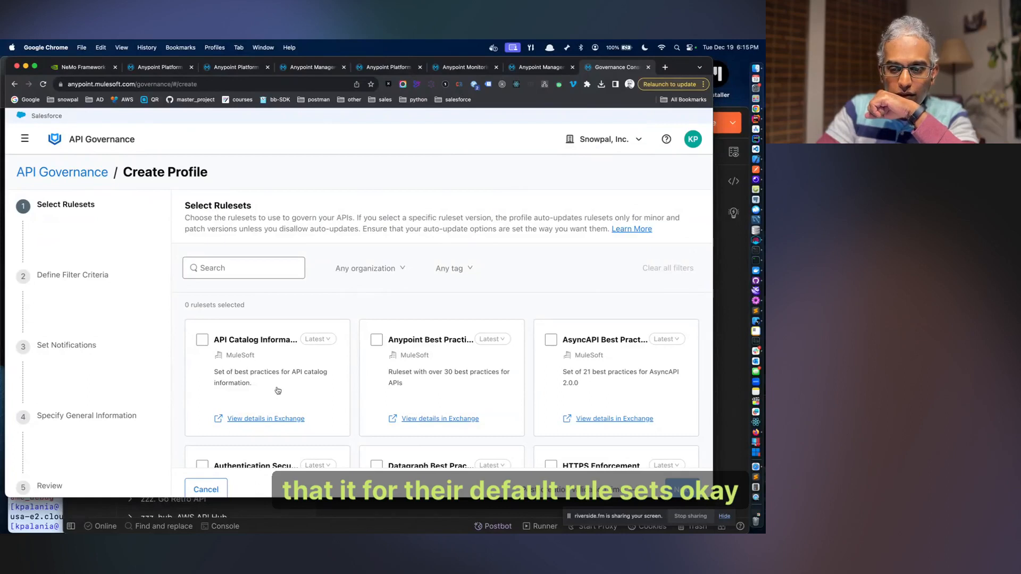
left_click(394, 336)
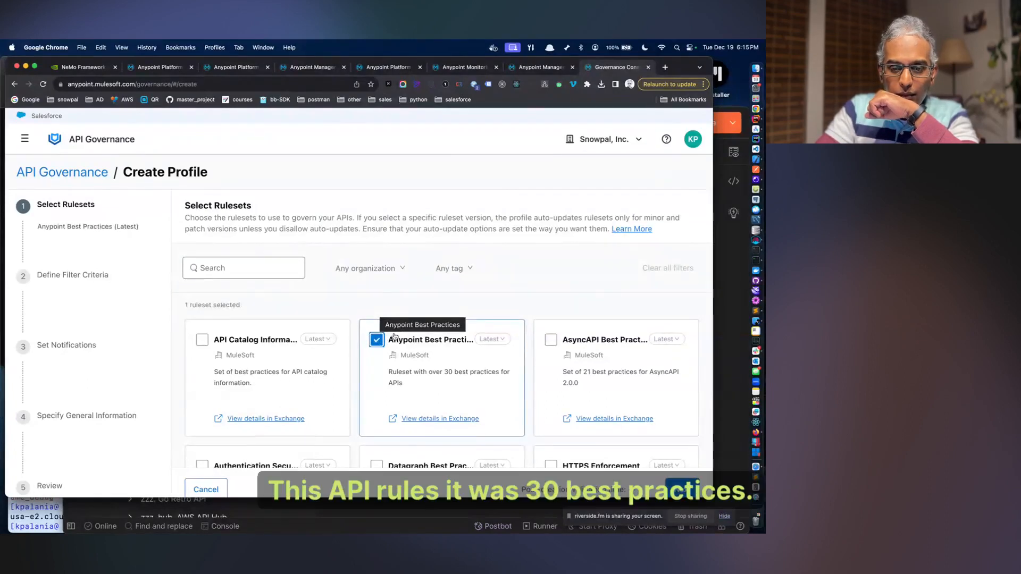
scroll(394, 337, "down", 5)
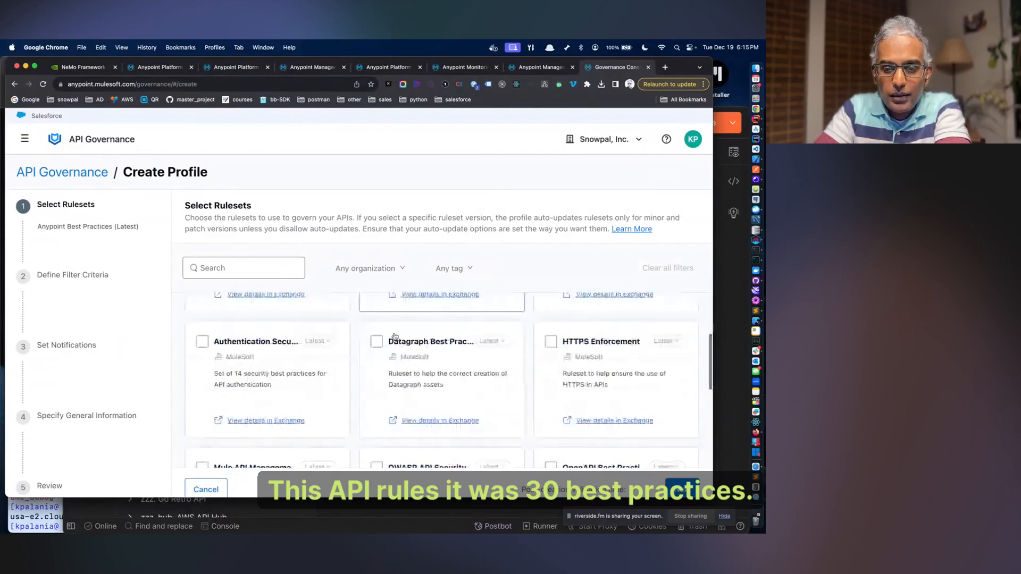
left_click(682, 488)
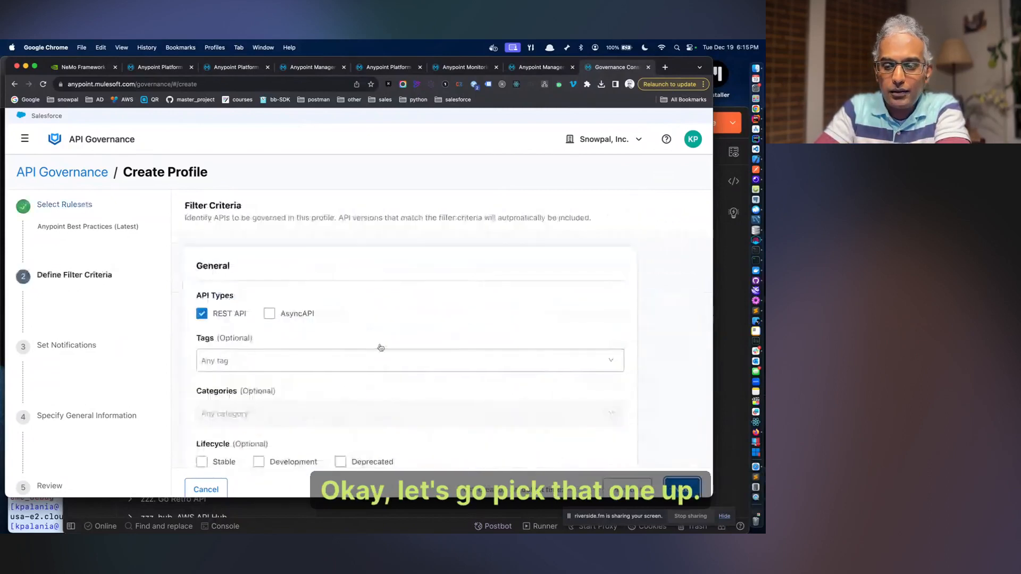
- Set the profile's lifecycle filter to Development and Stable, and accept the default nonconformance notification settings
scroll(276, 319, "down", 5)
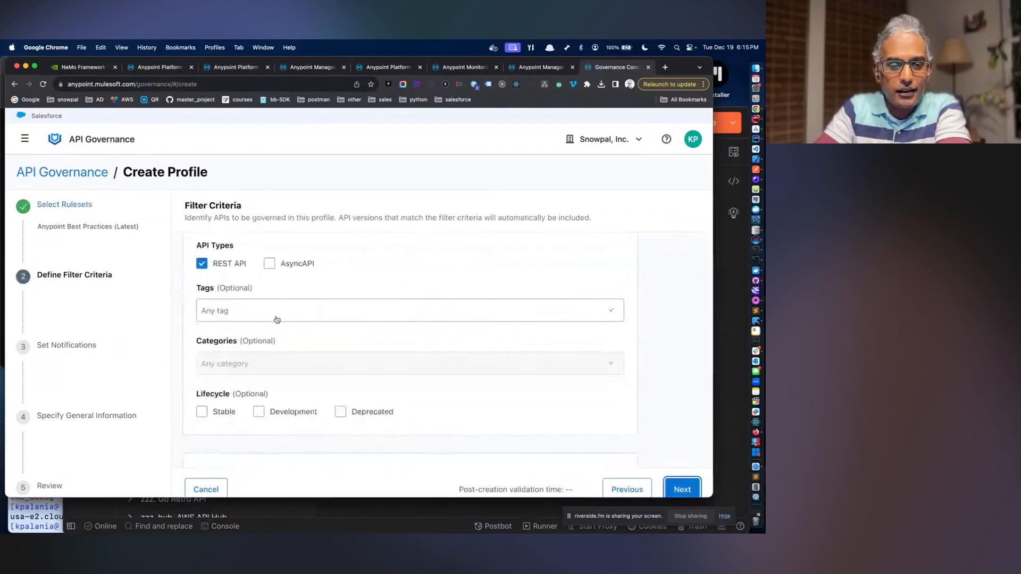
left_click(260, 283)
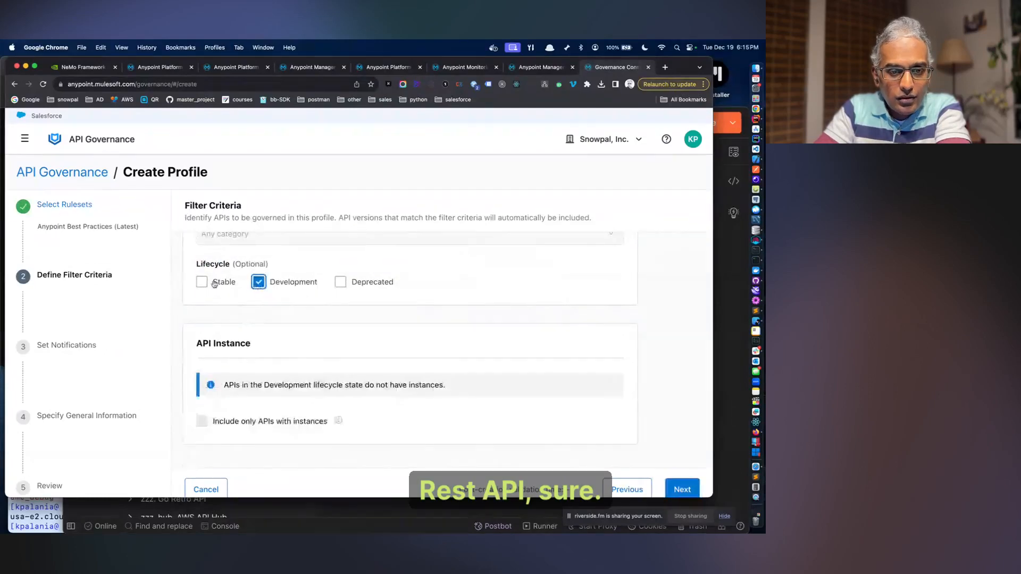
left_click(213, 284)
scroll(256, 319, "down", 3)
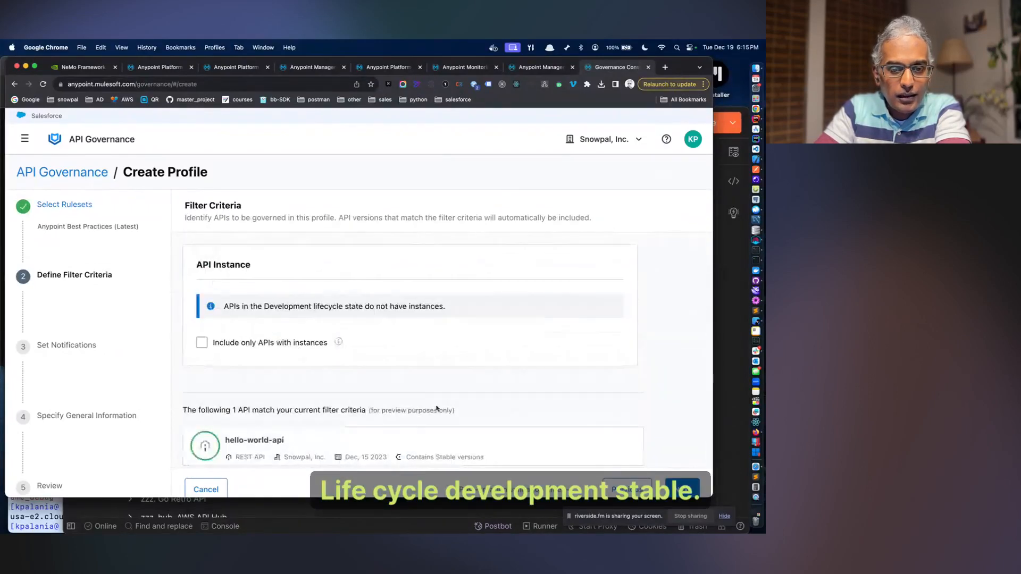
left_click(679, 488)
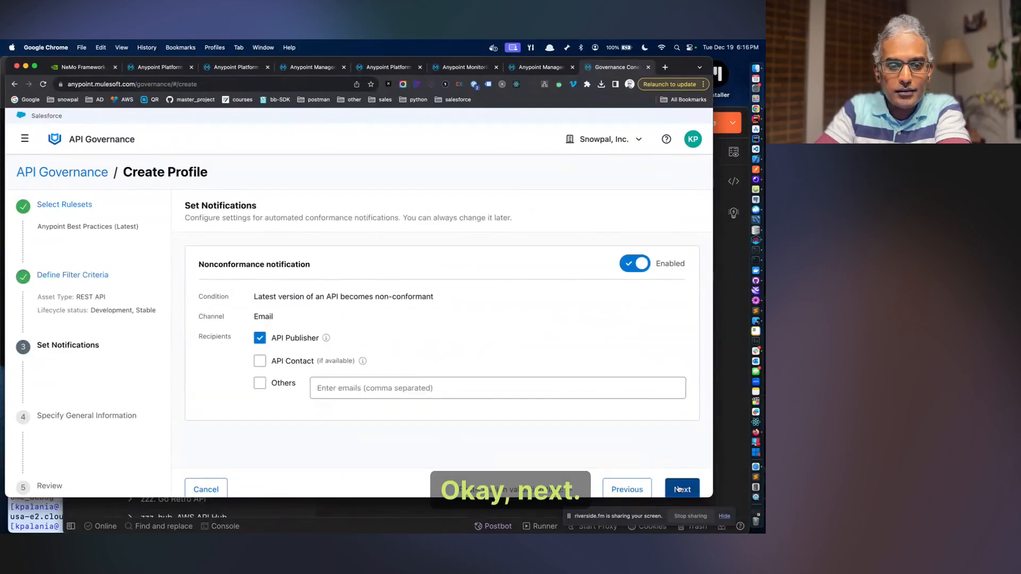
left_click(678, 488)
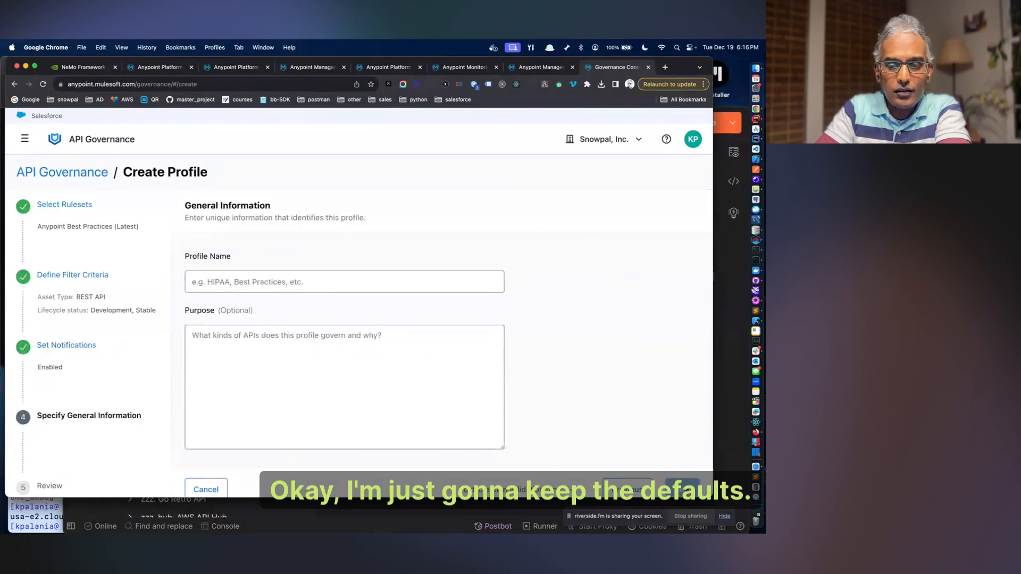
- Name the governance profile "Default Profile" and continue to the review
left_click(277, 279)
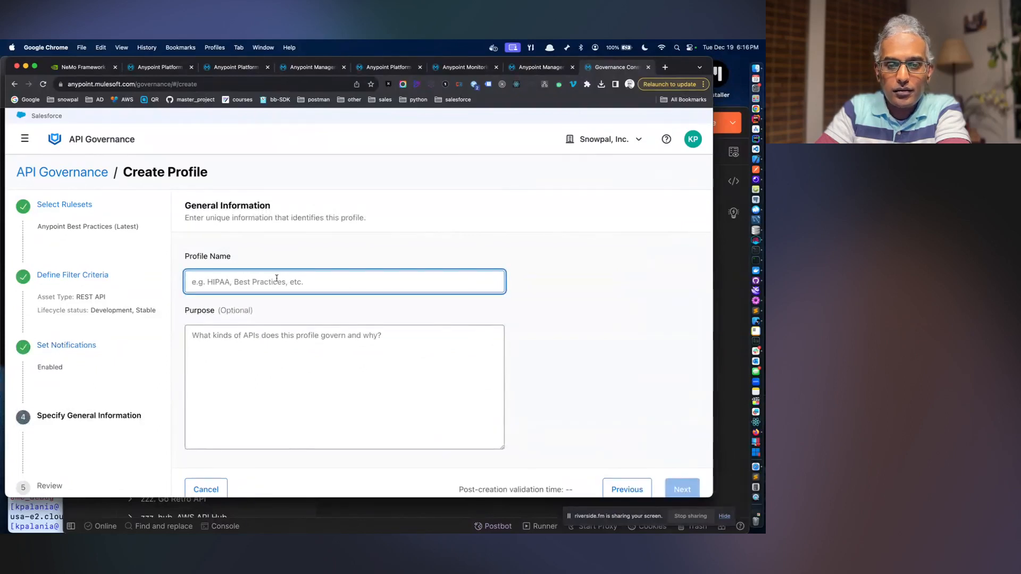
type("default")
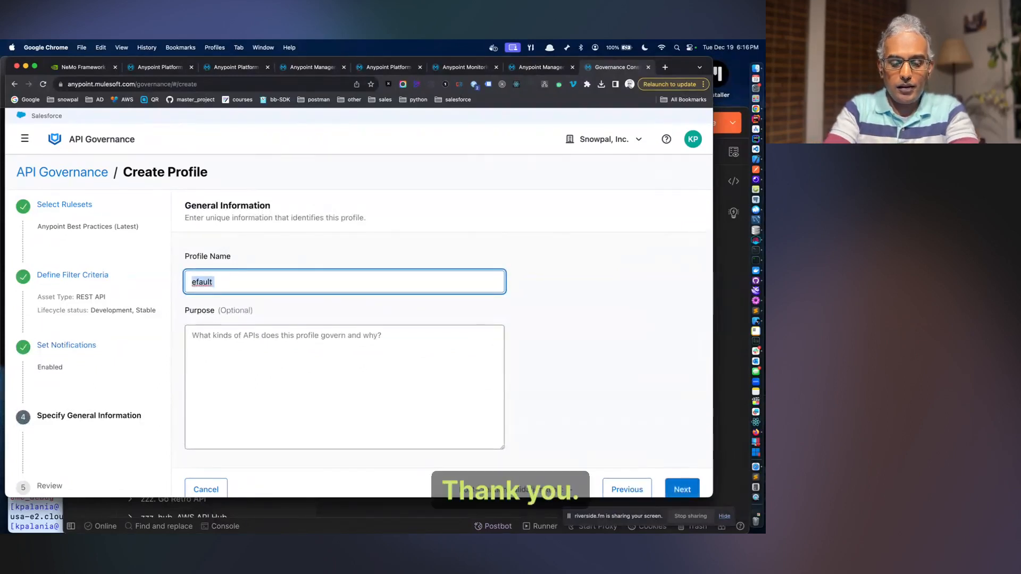
type("Default Profi")
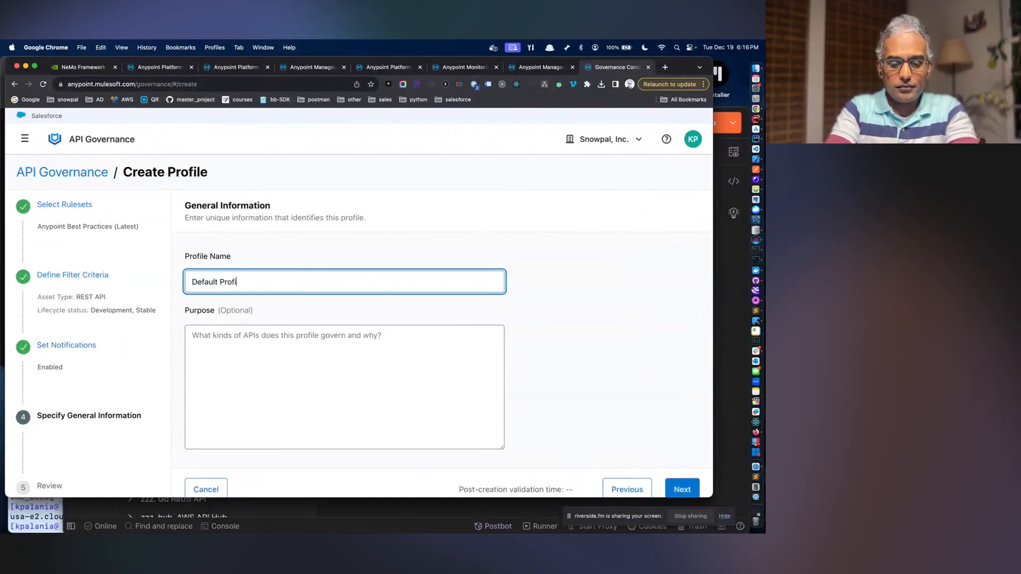
type("les")
key("BackSpace")
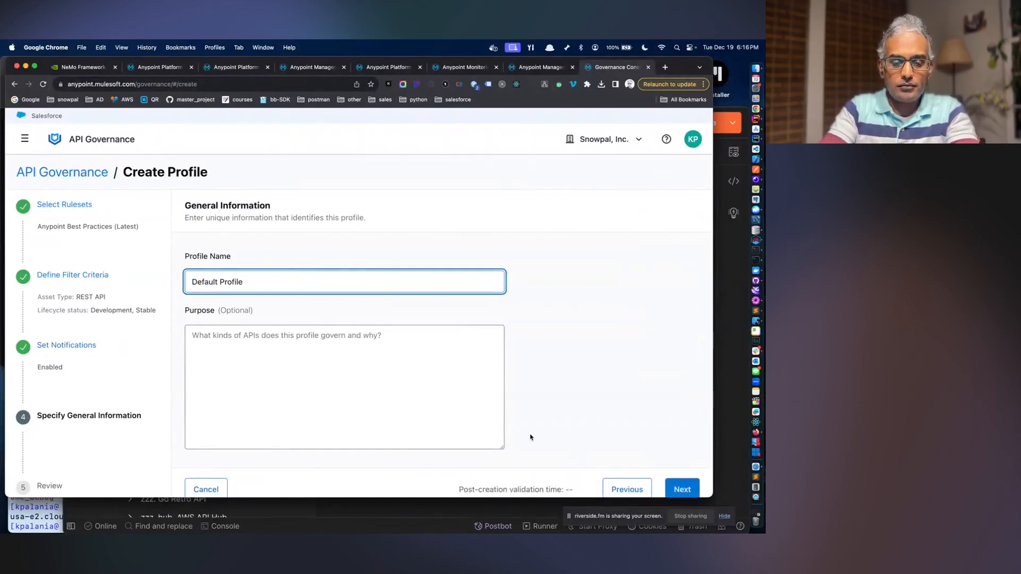
left_click(674, 489)
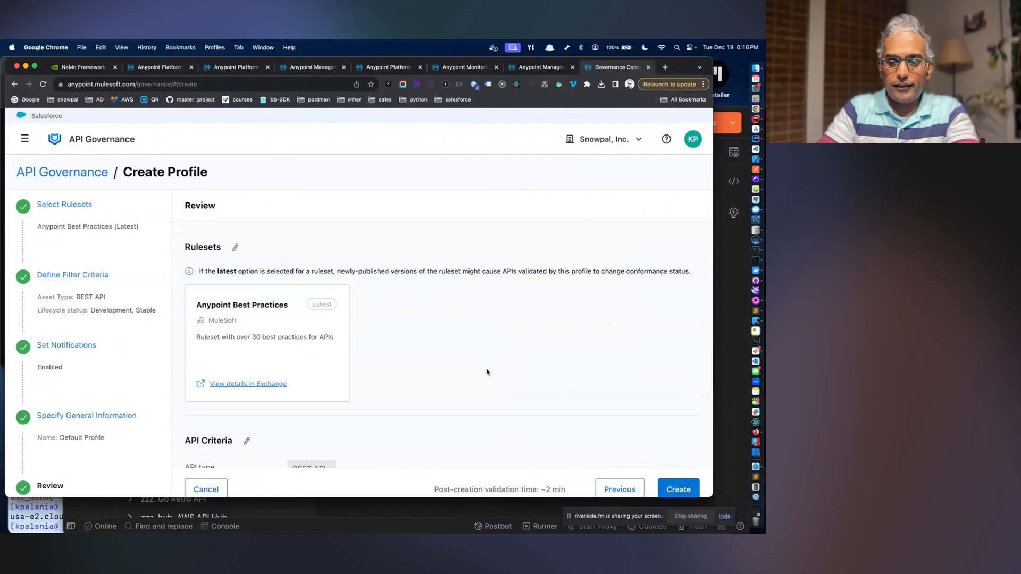
- Review the profile summary, create the governance profile, and dismiss the notification
scroll(289, 336, "down", 10)
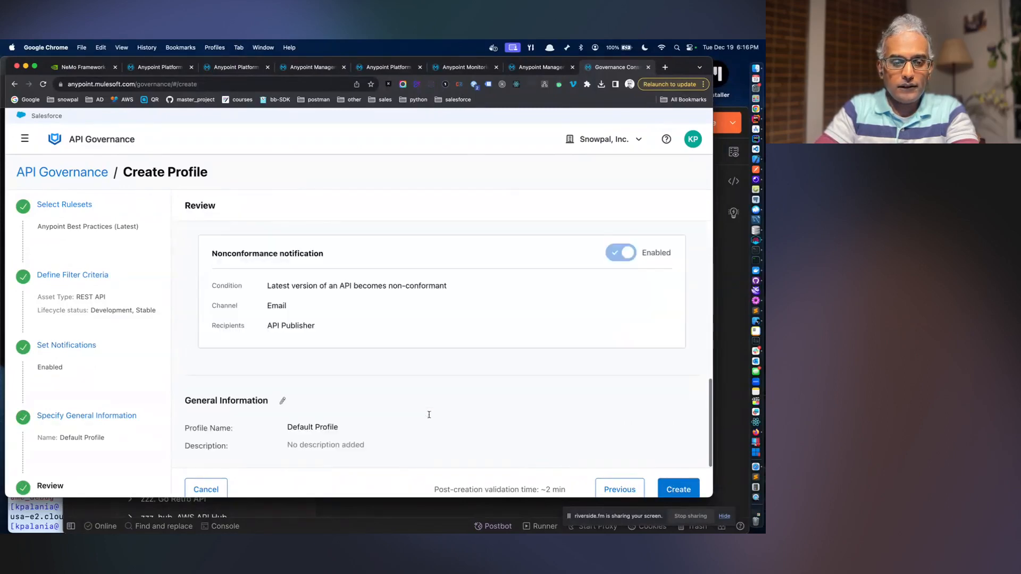
left_click(676, 488)
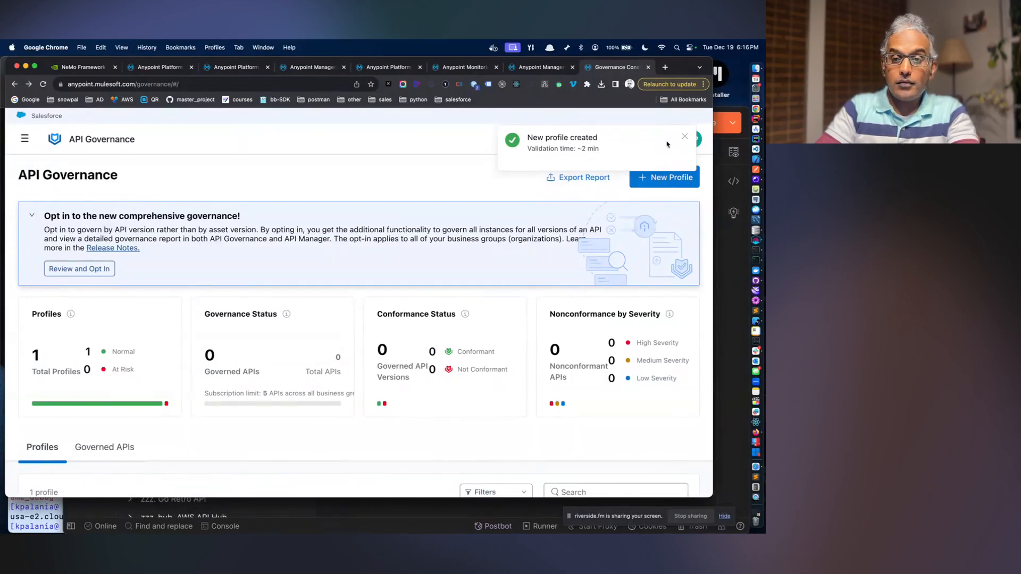
left_click(684, 137)
- Open Default Profile and inspect the anypoint-best-practices violations listed for hello-world-api
scroll(176, 418, "down", 3)
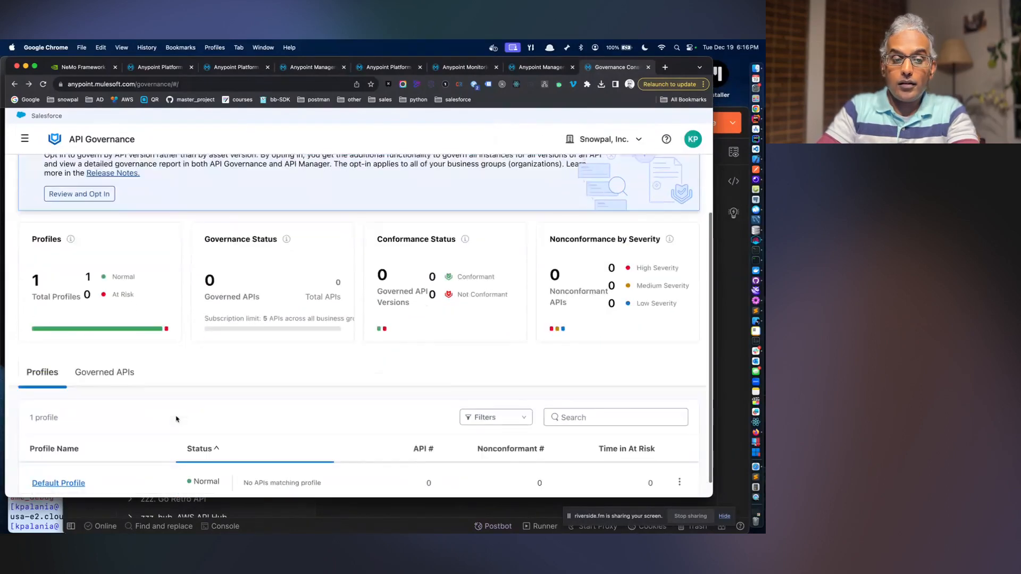
scroll(238, 331, "down", 2)
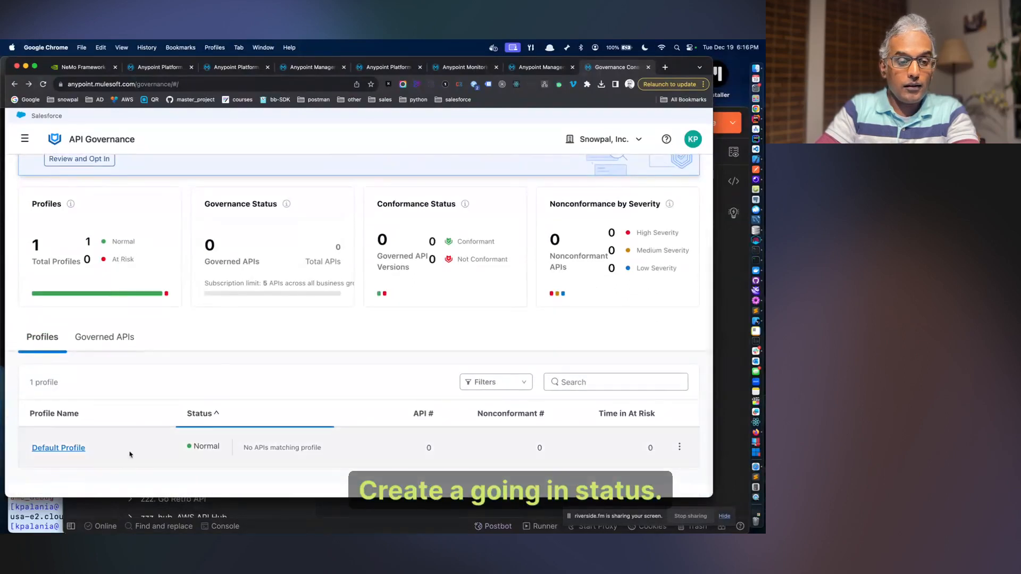
left_click(60, 447)
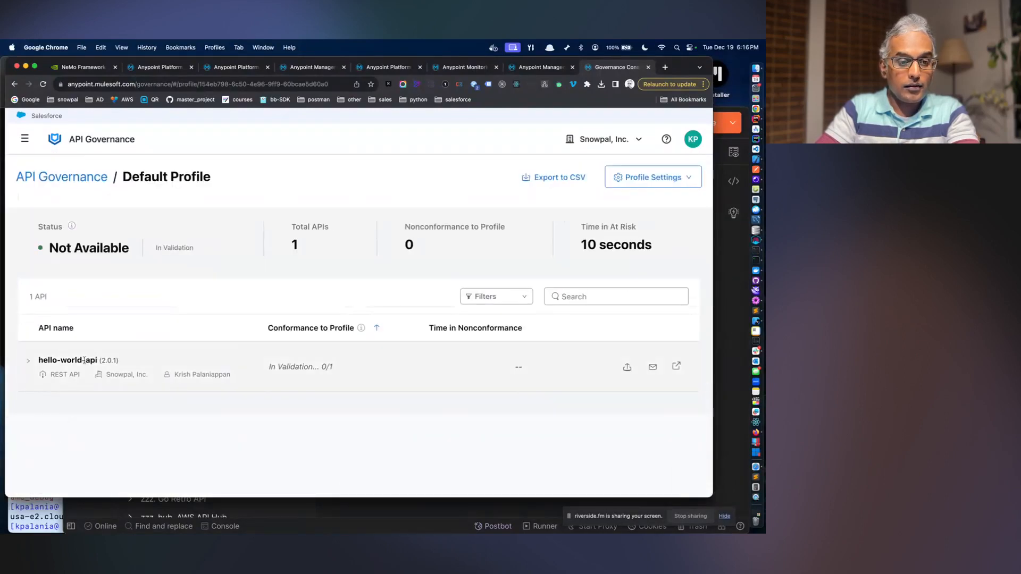
left_click(29, 362)
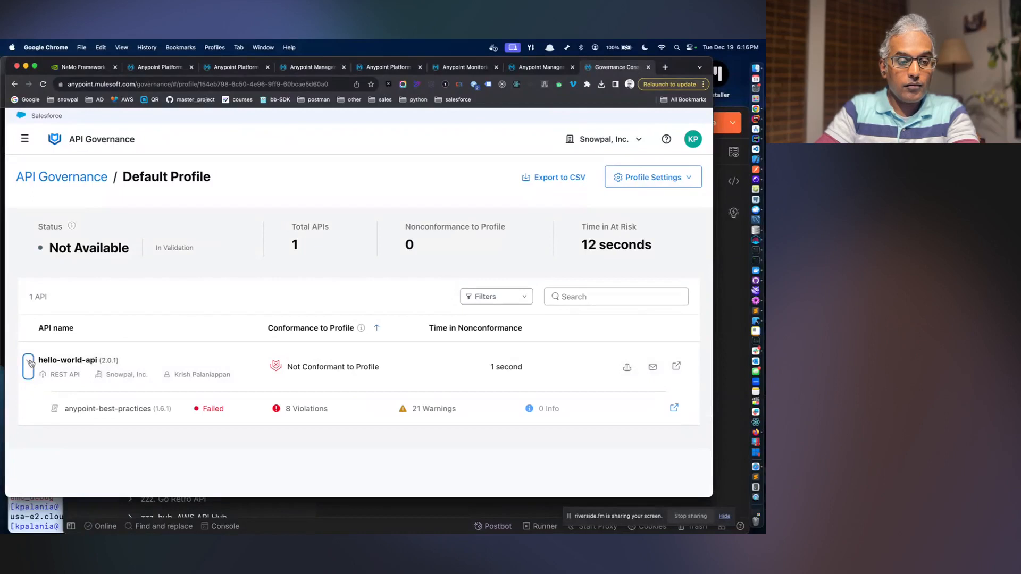
left_click(298, 422)
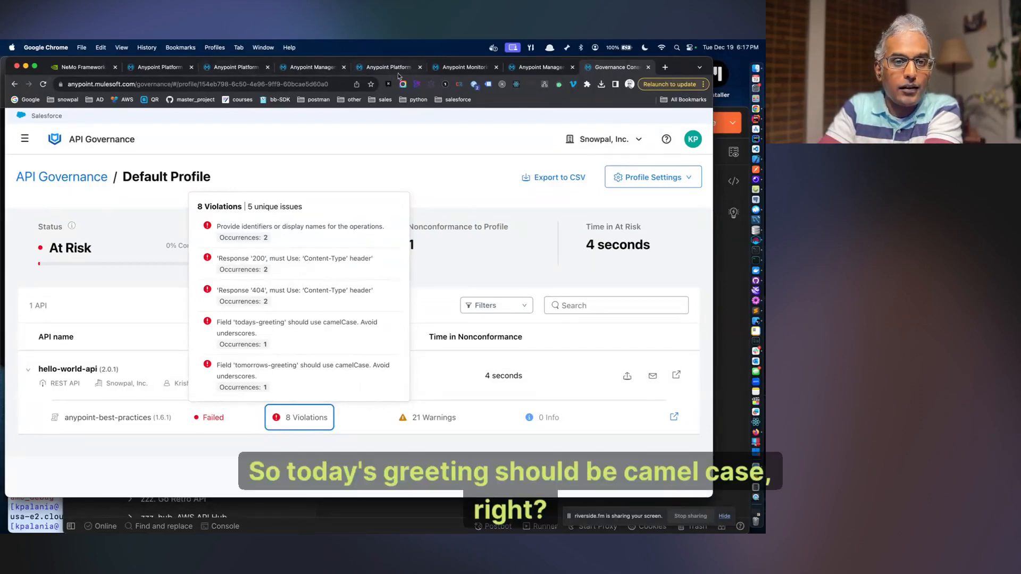
- Go to Design Center from the API Manager page and open the hello-world-api project
left_click(557, 69)
left_click(461, 68)
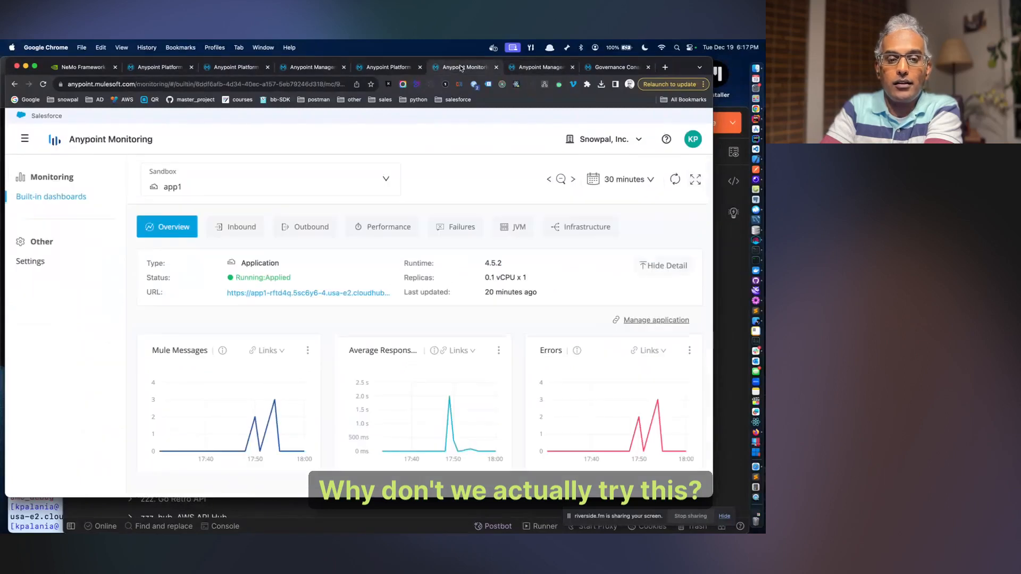
left_click(171, 73)
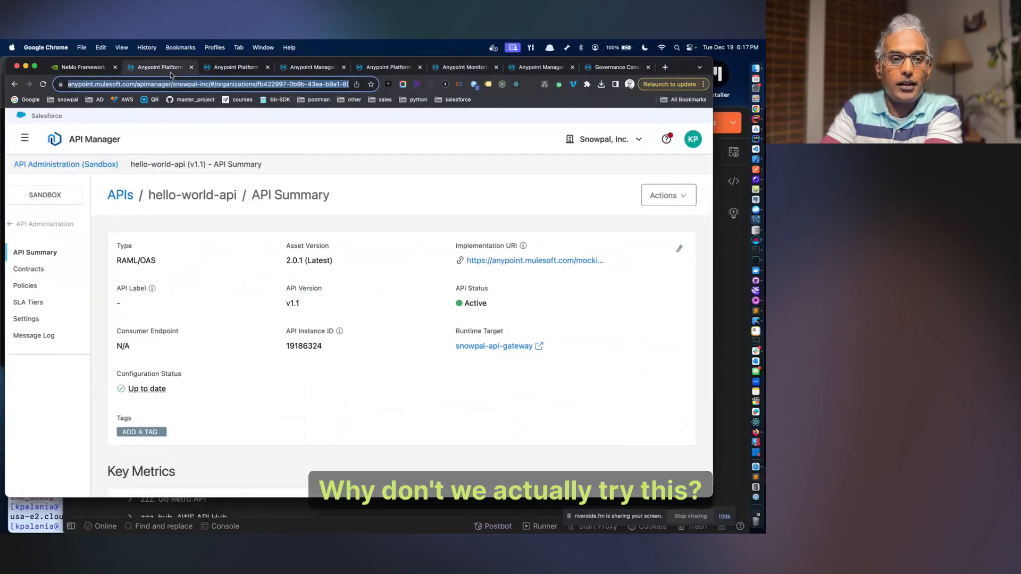
left_click(25, 138)
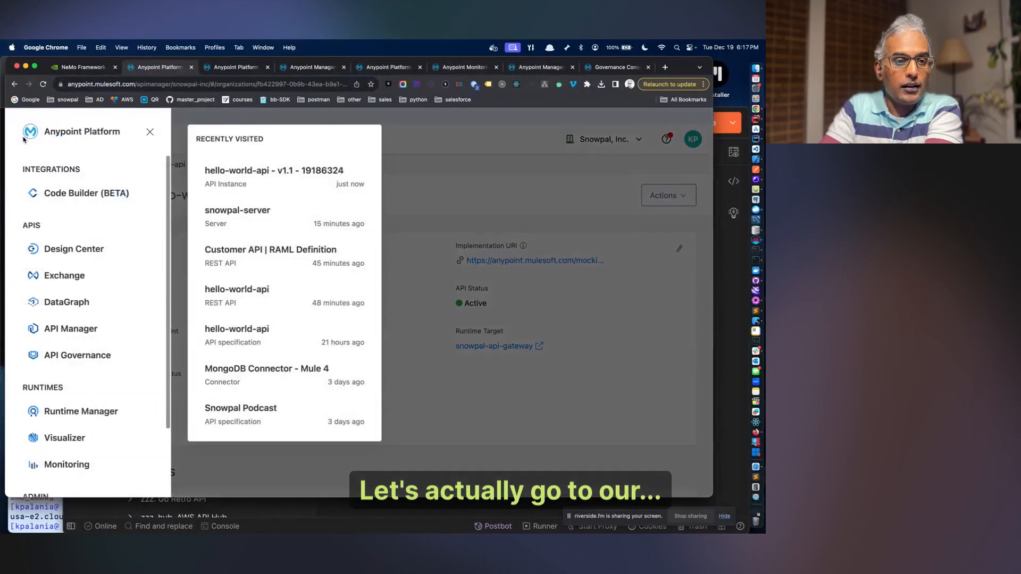
left_click(96, 248)
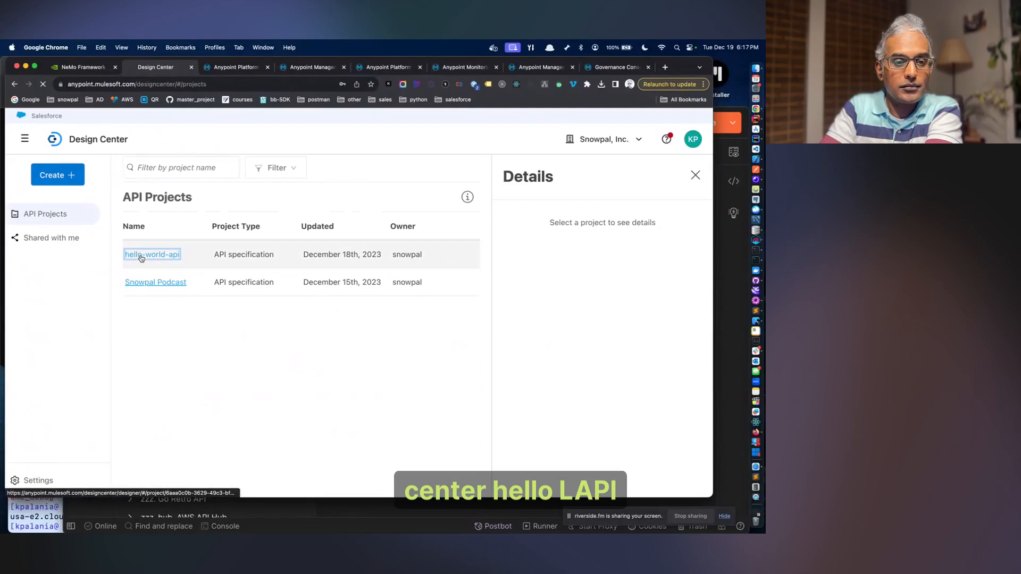
left_click(141, 256)
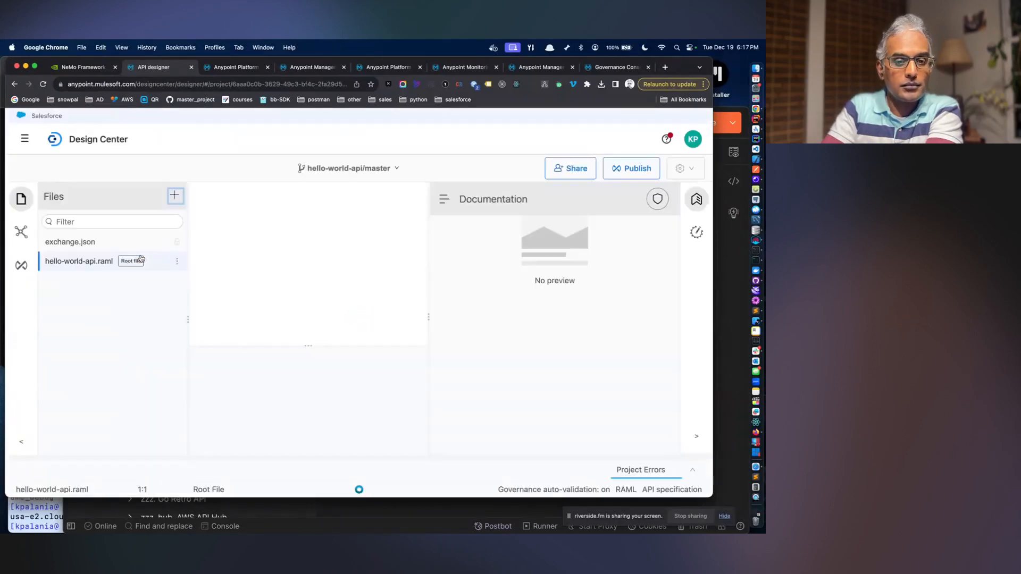
- Review the camelCase violation for todays-greeting in API Governance and locate the field in the hello-world-api RAML file in Design Center
left_click(607, 68)
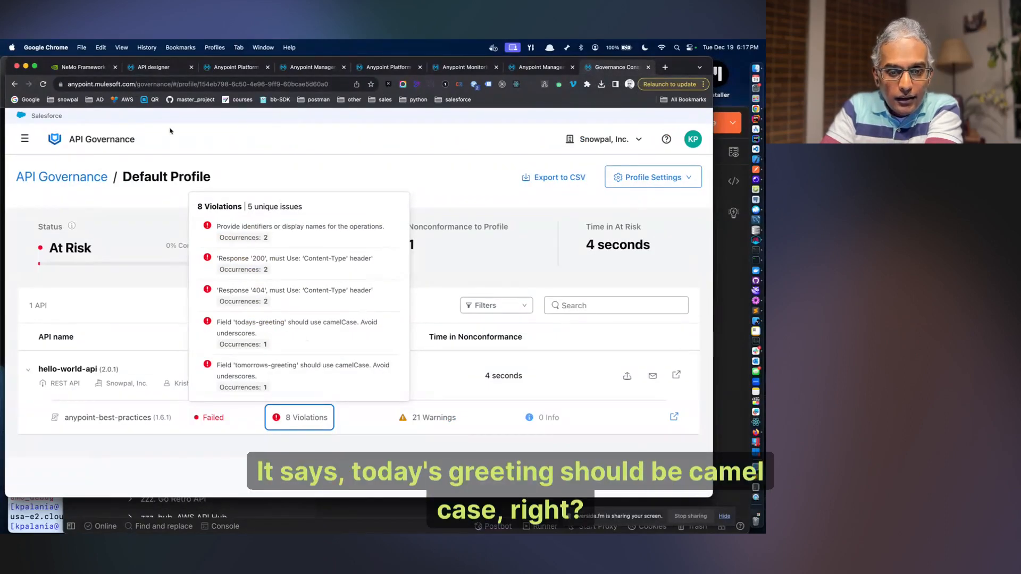
left_click(154, 67)
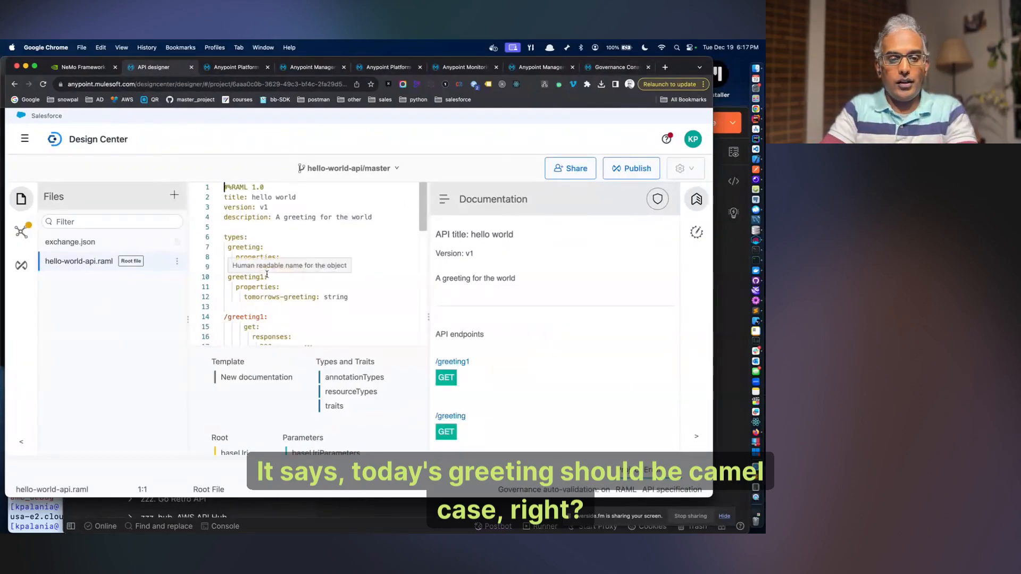
scroll(266, 275, "down", 4)
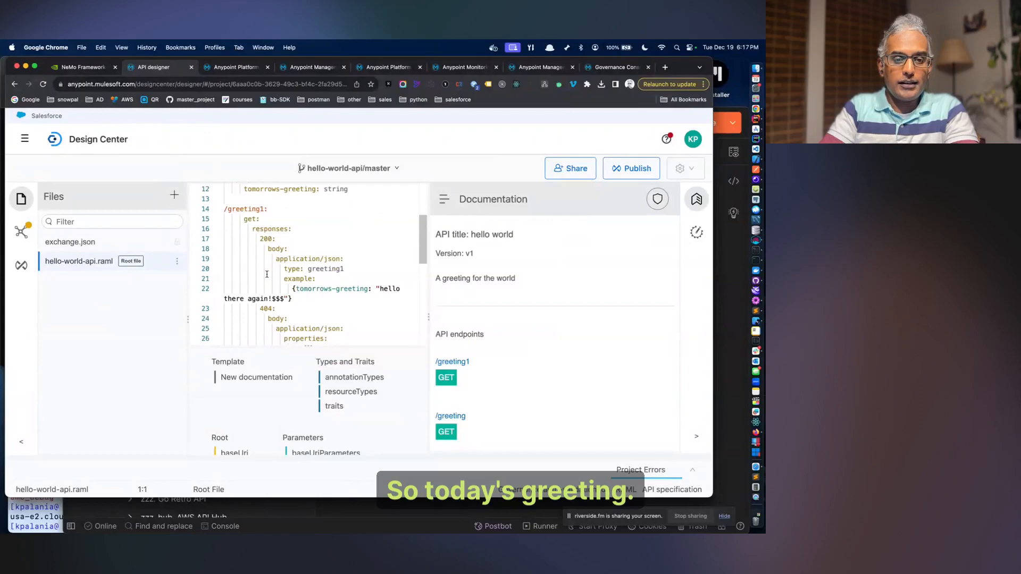
scroll(267, 274, "down", 10)
scroll(267, 274, "up", 15)
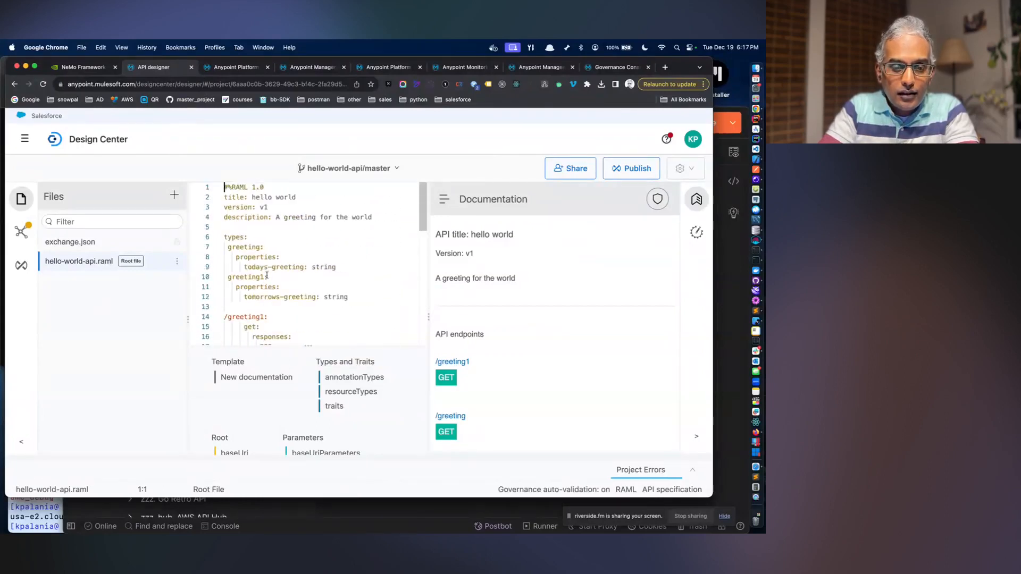
- Rename the todays-greeting property of the greeting type to todaysGreeting in hello-world-api.raml
double_click(255, 267)
left_click(275, 268)
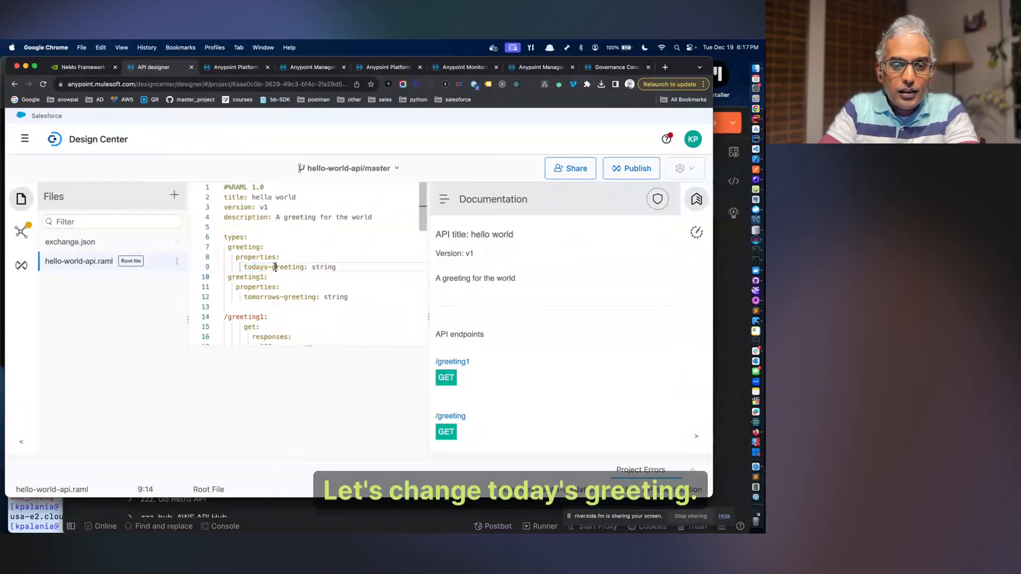
key("BackSpace")
key("BackSpace")
type("G")
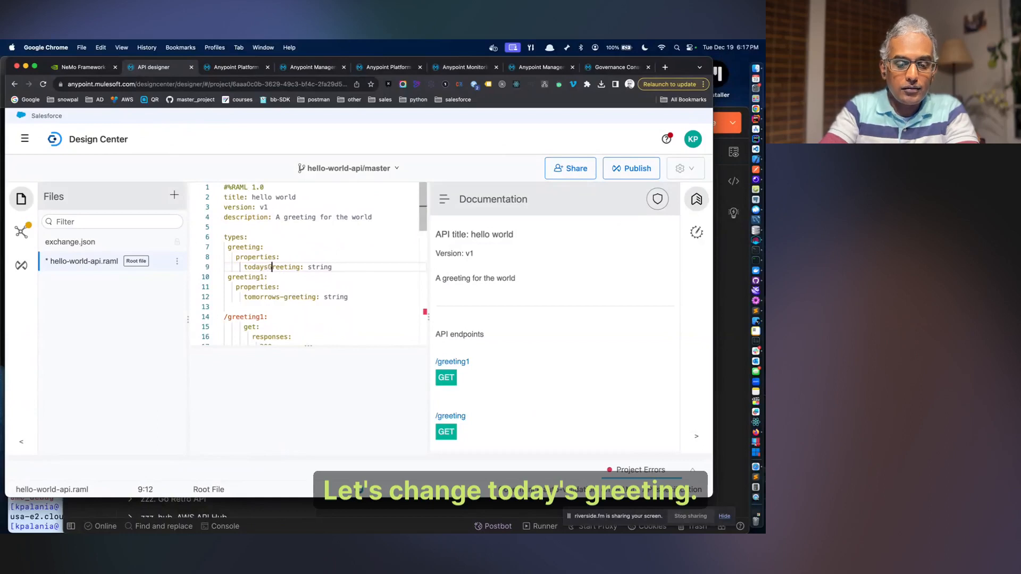
- Replace todays-greeting with todaysGreeting in the 200 response example of the /greeting endpoint
double_click(274, 267)
scroll(275, 267, "down", 4)
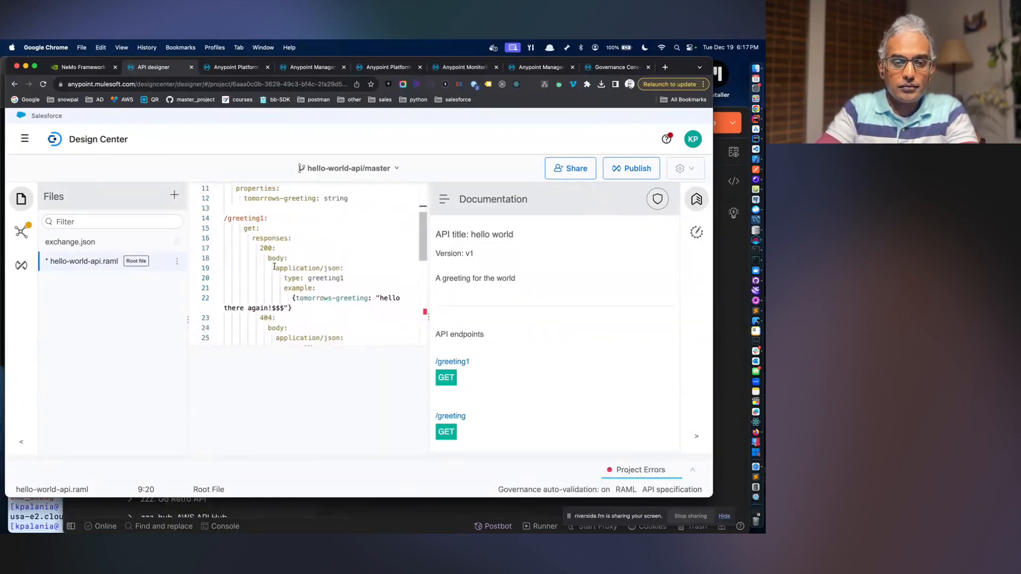
scroll(274, 267, "down", 5)
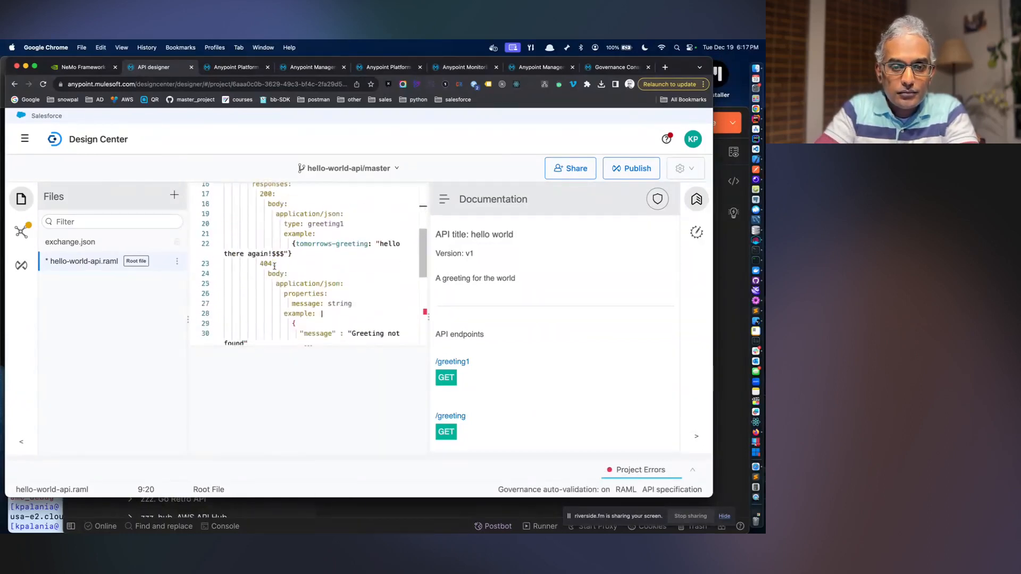
scroll(275, 267, "down", 2)
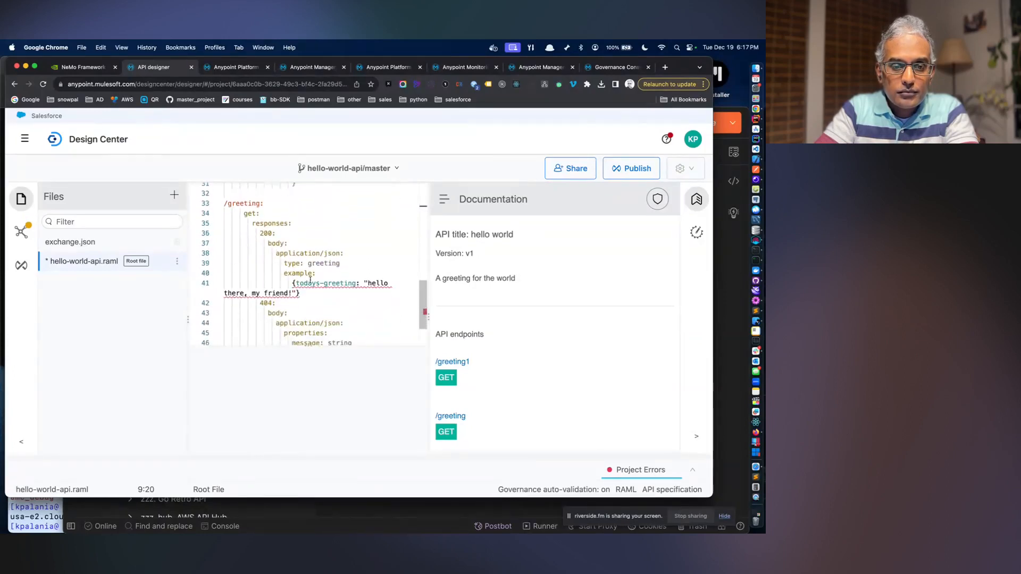
double_click(310, 282)
type("todaysGreeting")
left_click(330, 300)
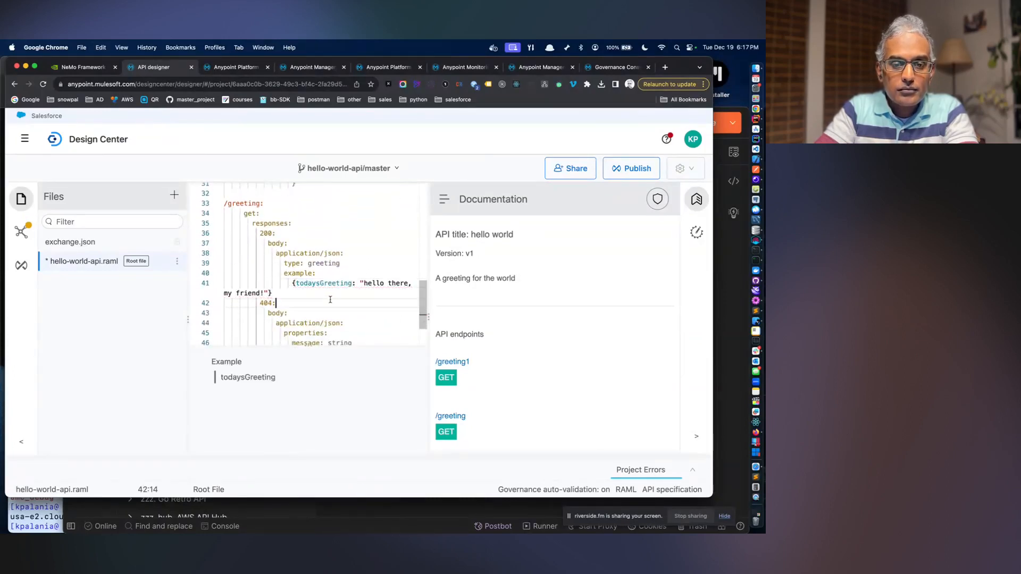
scroll(330, 300, "down", 2)
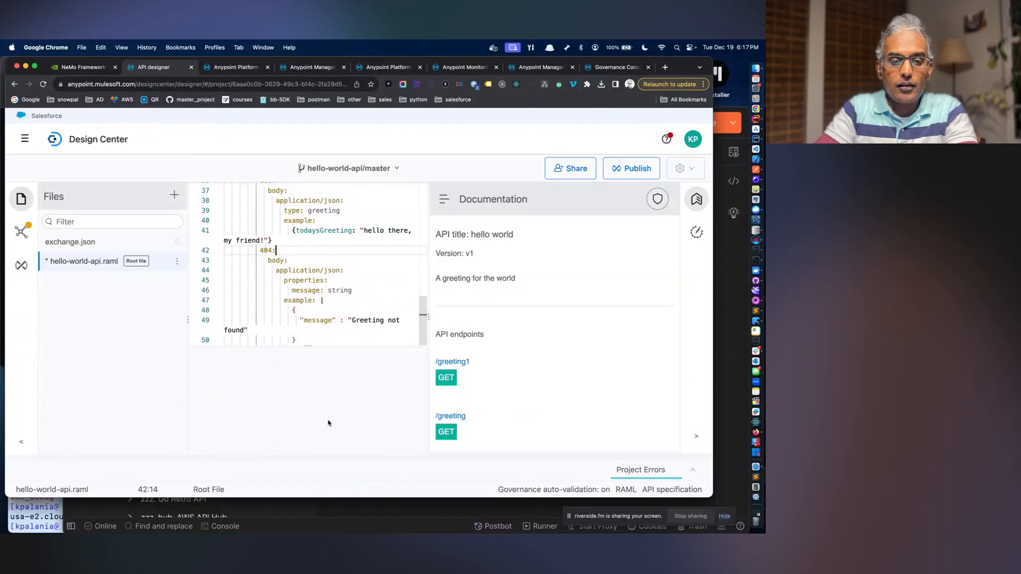
- Try to publish hello-world-api to Exchange with asset version 1.0.0, API version v1 and the Stable lifecycle state
left_click(635, 170)
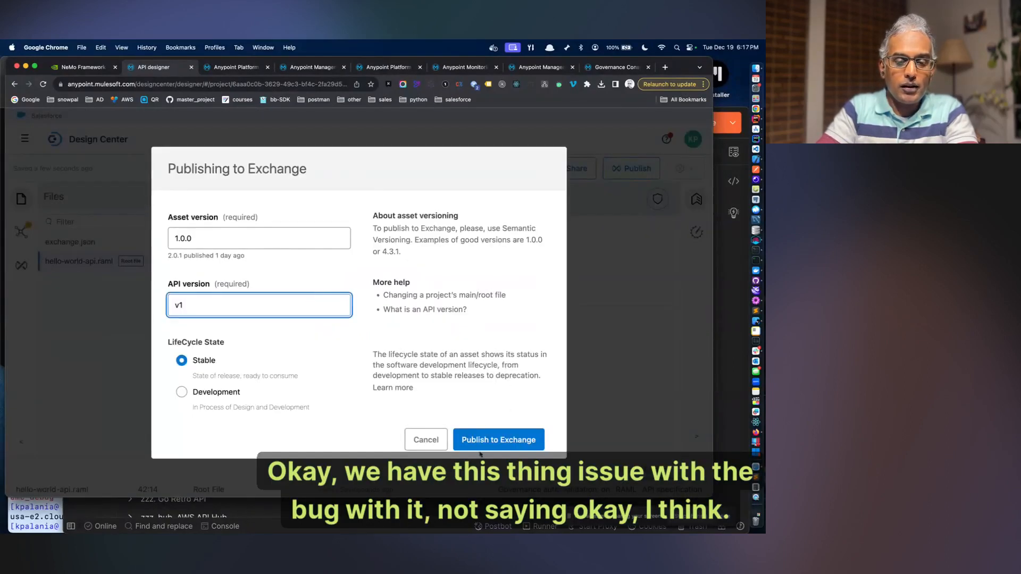
left_click(464, 441)
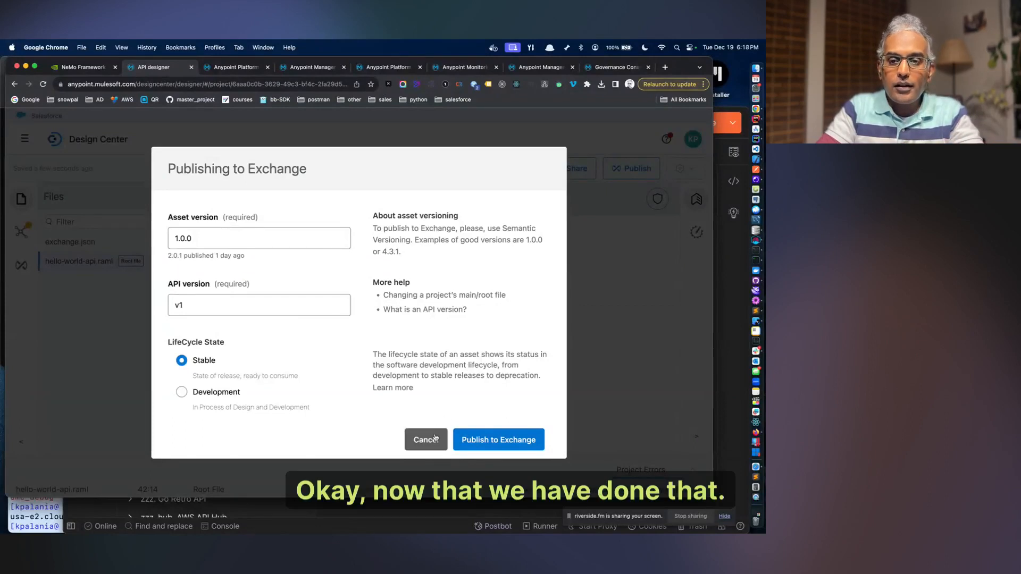
left_click(473, 441)
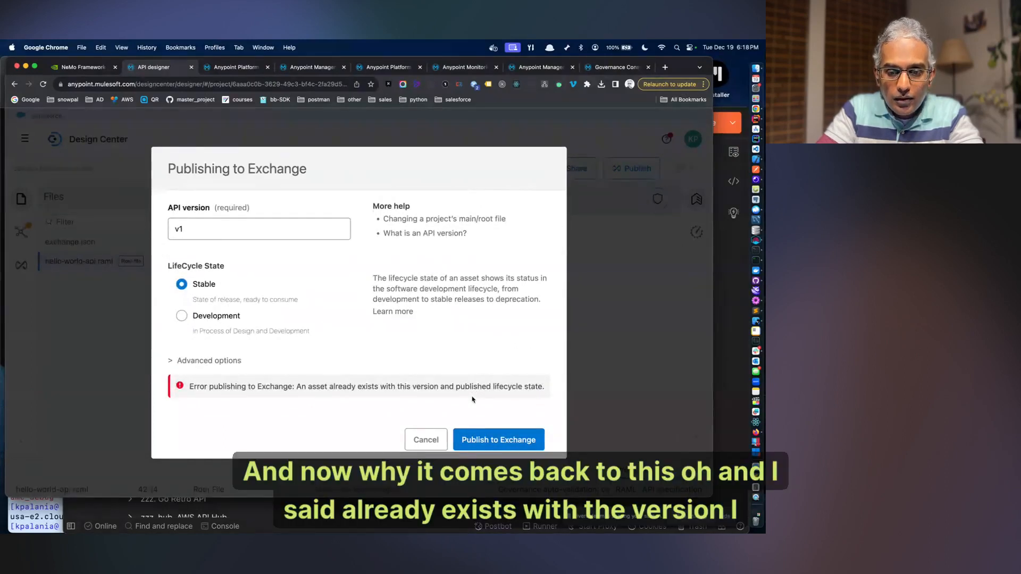
- Change the asset version's last digit to 1 and publish hello-world-api to Exchange
scroll(473, 399, "up", 3)
left_click(264, 238)
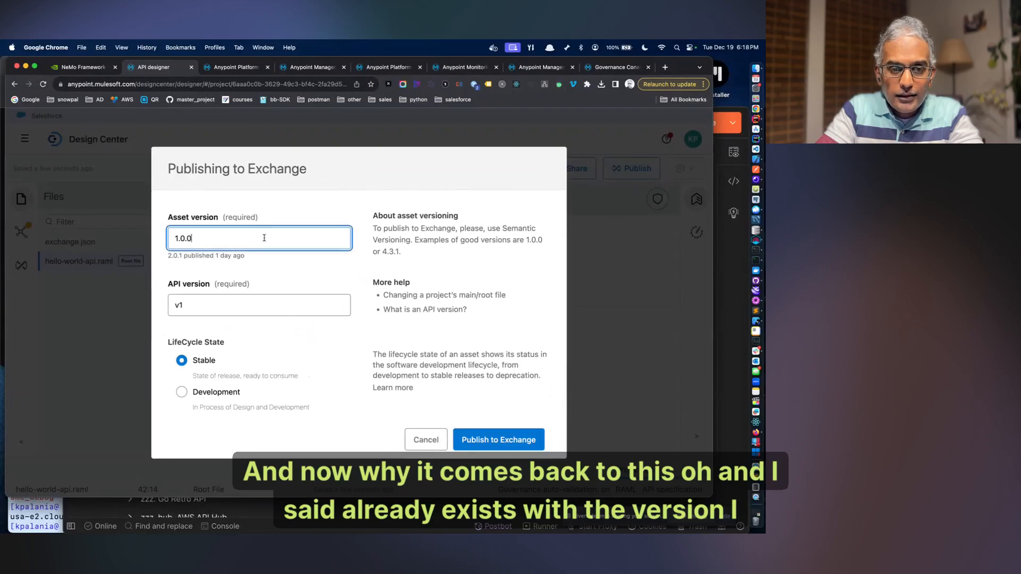
type("1")
left_click(473, 441)
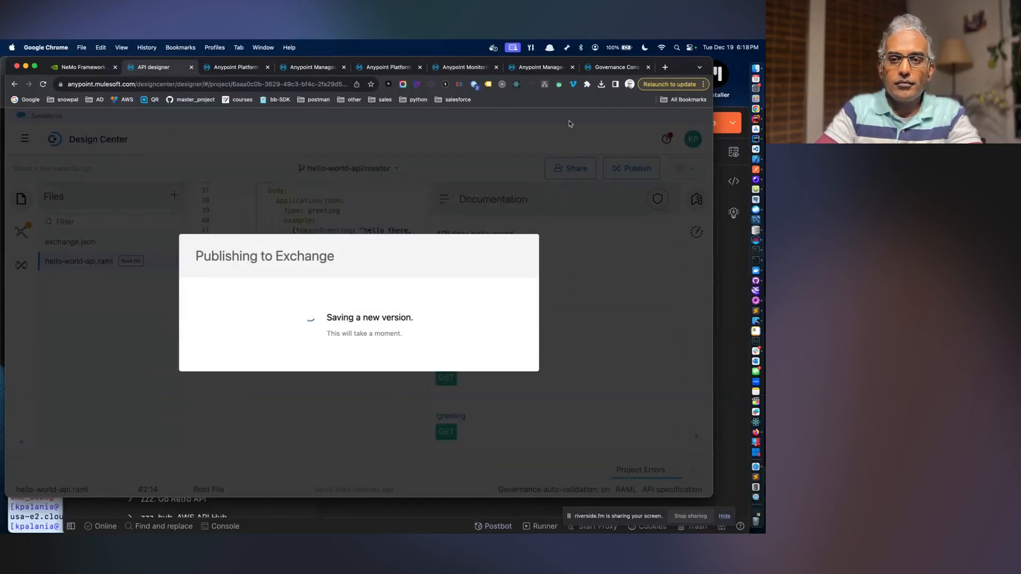
- Open hello-world-api in Exchange from the Default Profile in API Governance and check the GET /greeting response example
left_click(589, 67)
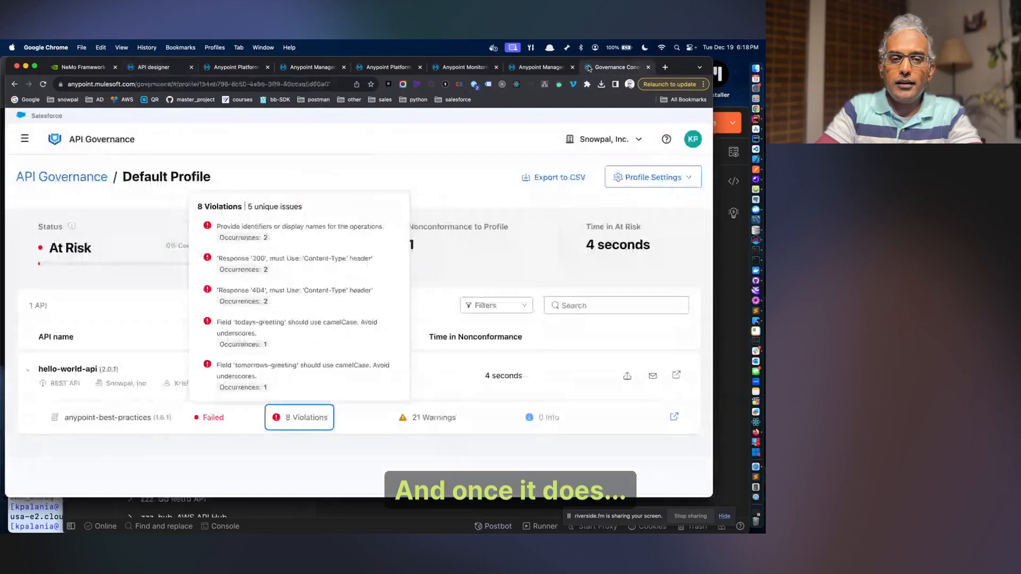
left_click(446, 199)
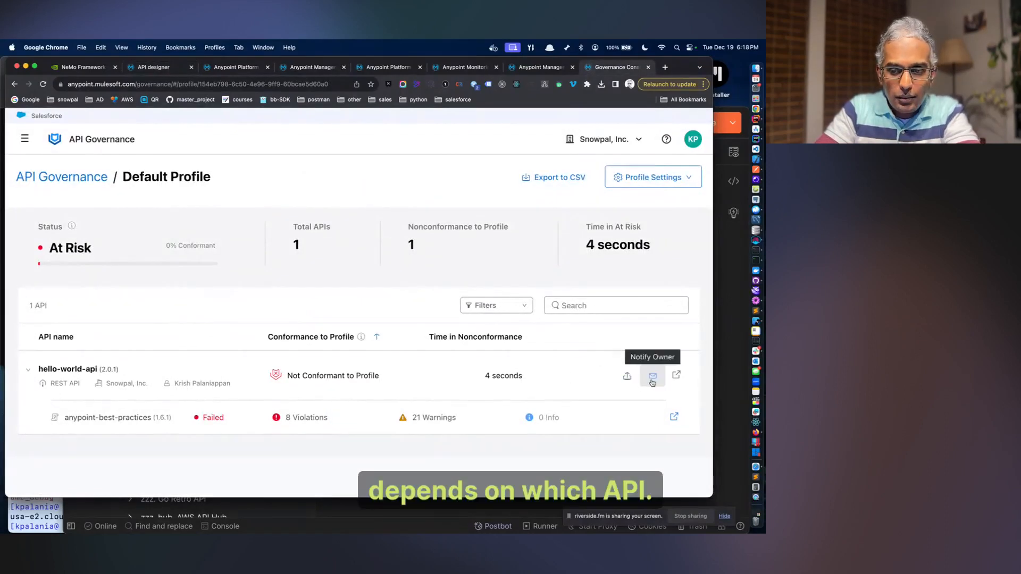
left_click(678, 376)
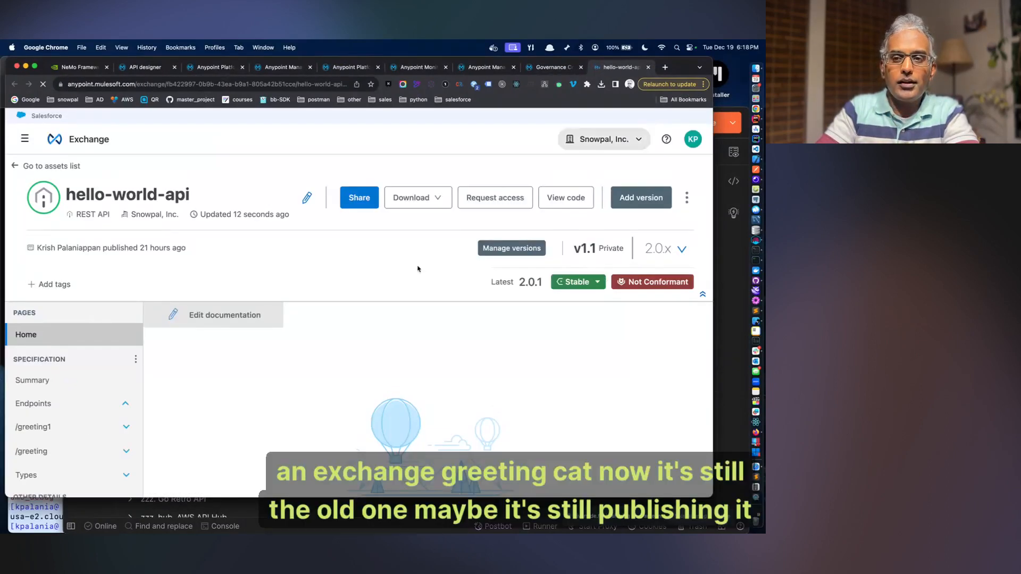
left_click(69, 450)
scroll(228, 444, "down", 3)
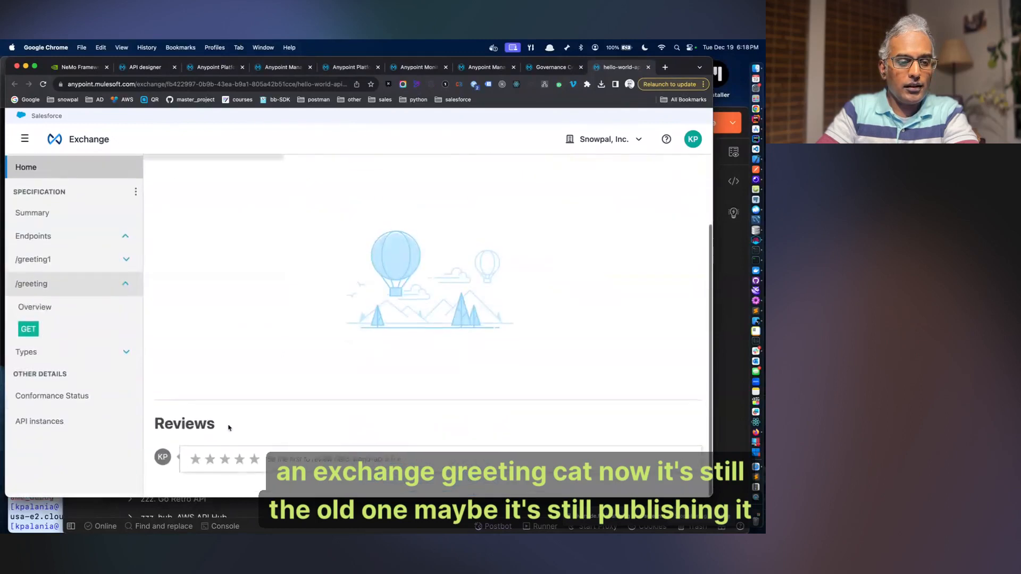
scroll(326, 372, "down", 3)
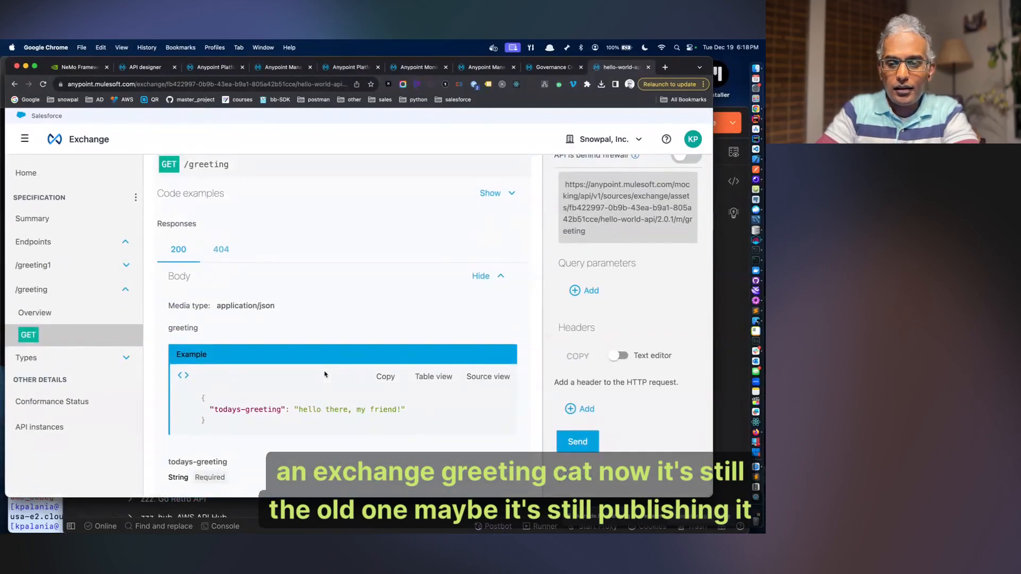
- Return to the hello-world-api project in Design Center and close the Publishing to Exchange dialog
left_click(282, 67)
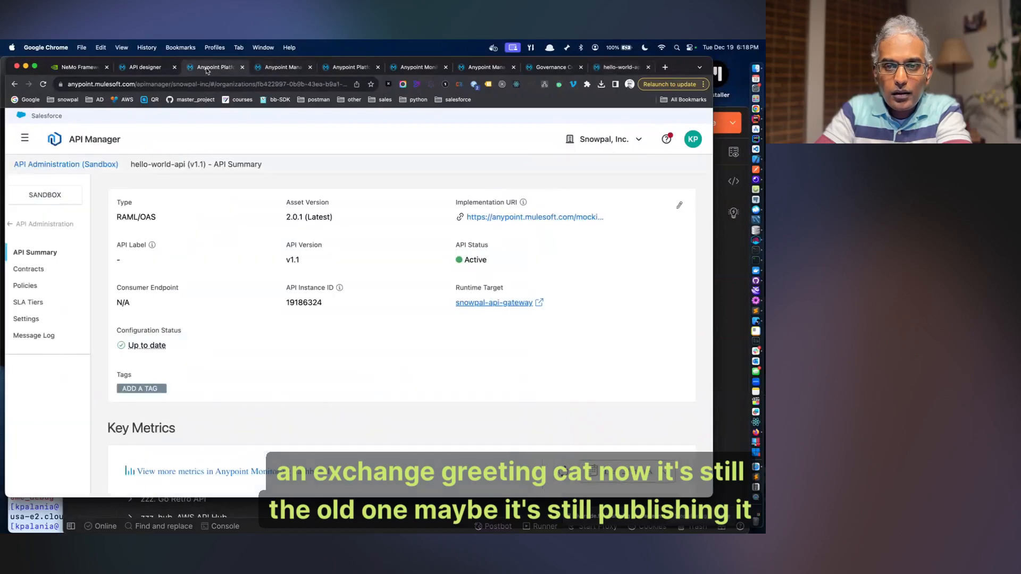
left_click(144, 68)
left_click(494, 360)
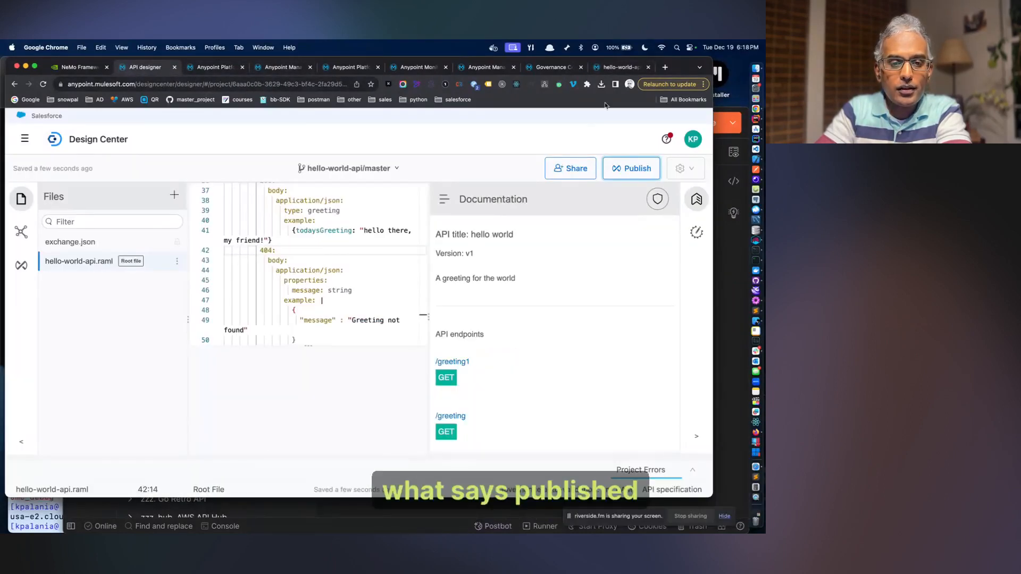
- Check the available versions of hello-world-api in Exchange, including the patch versions for 2.0
left_click(617, 67)
scroll(514, 255, "up", 3)
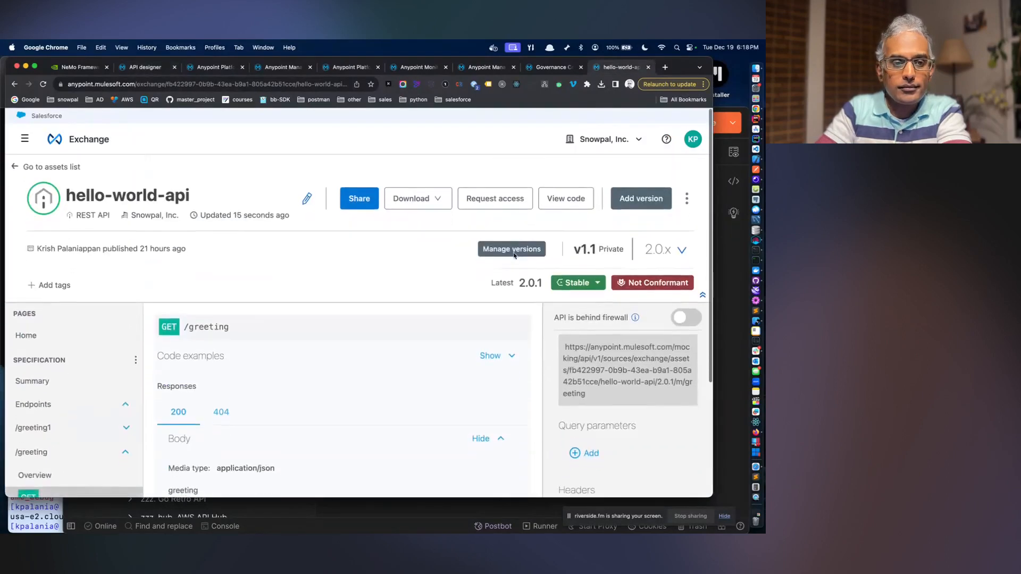
left_click(679, 252)
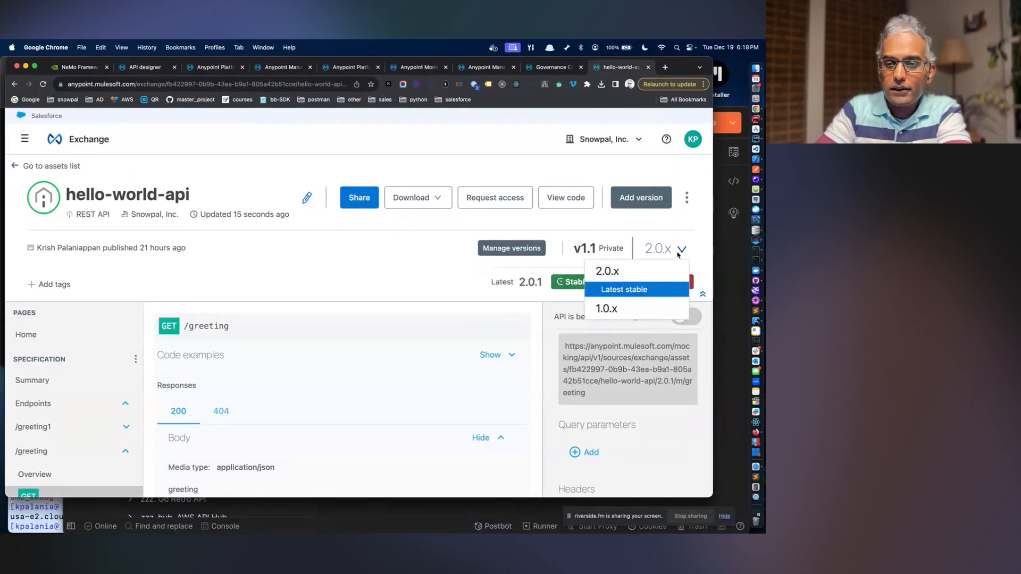
left_click(622, 248)
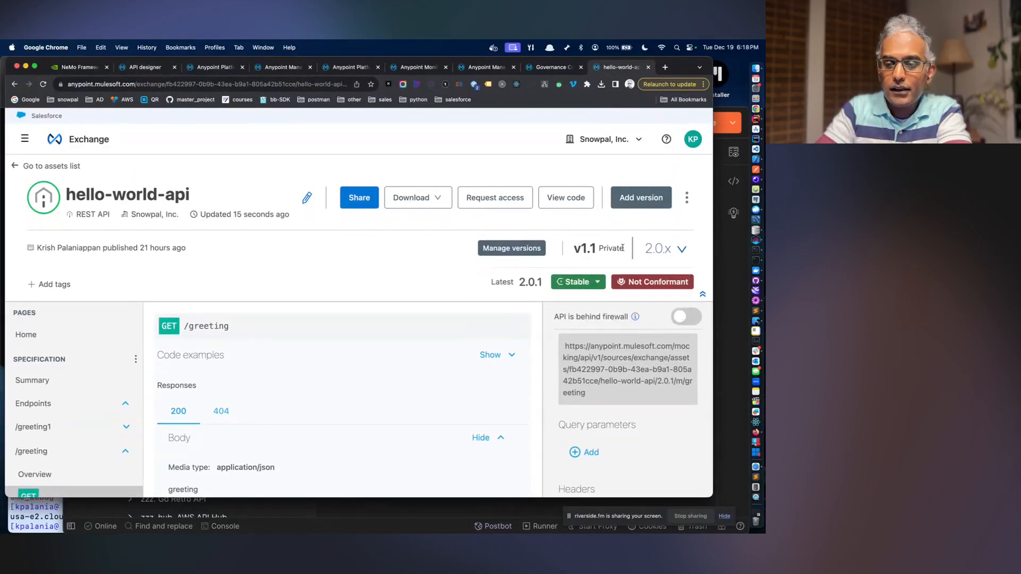
left_click(524, 249)
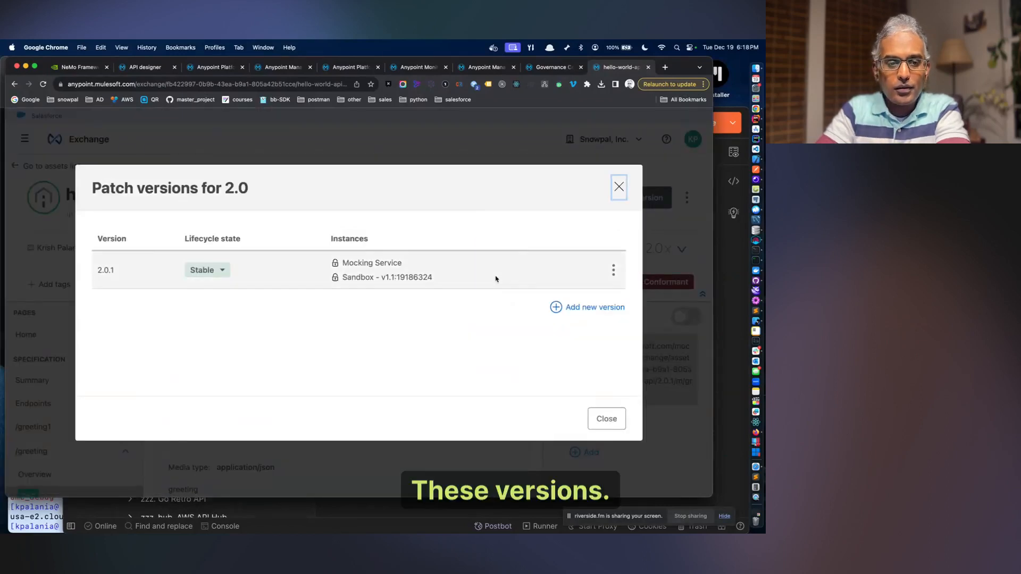
left_click(598, 418)
- Send a test request to GET /greeting in Exchange and inspect the response and the asset's version details
scroll(597, 419, "down", 3)
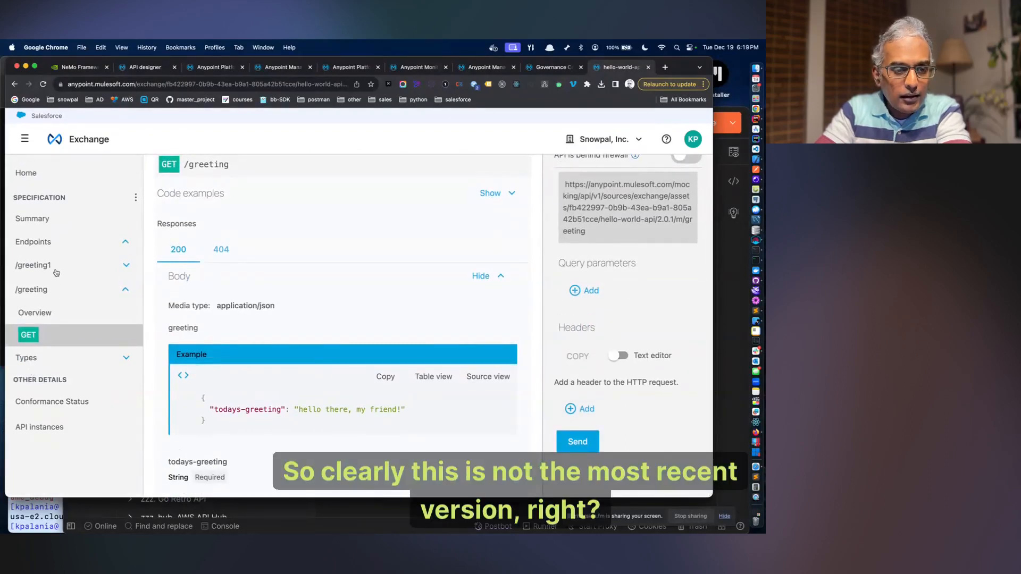
left_click(577, 442)
scroll(574, 447, "down", 5)
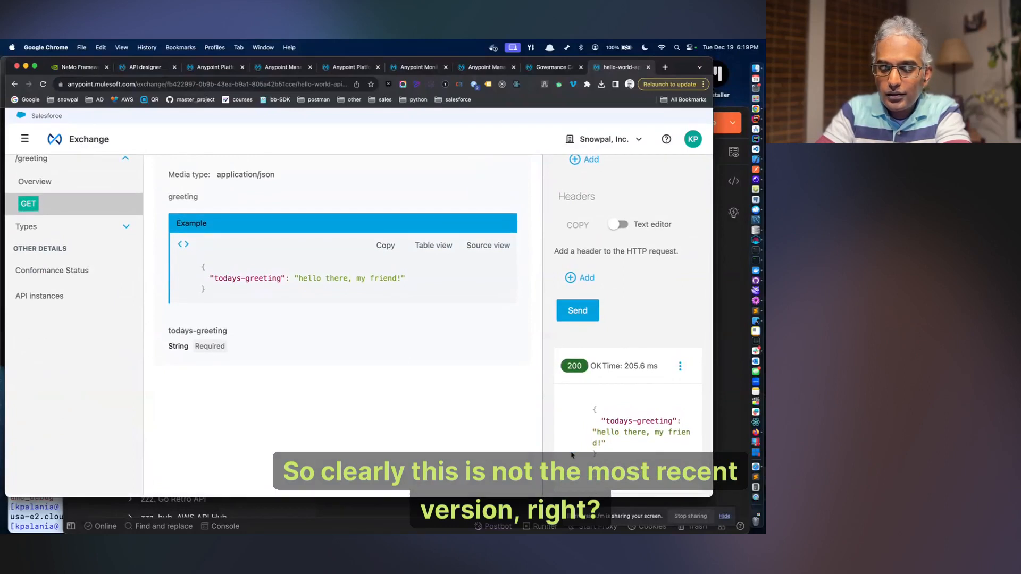
scroll(348, 269, "up", 10)
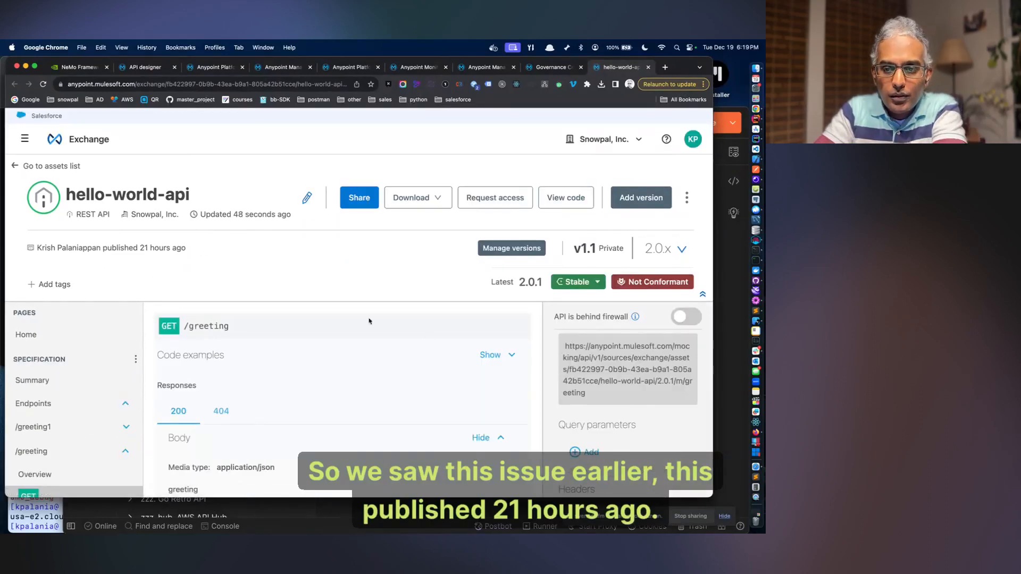
- Inspect the anypoint-best-practices ruleset behind hello-world-api's conformance status and return to the API's Exchange page
mouse_move(685, 284)
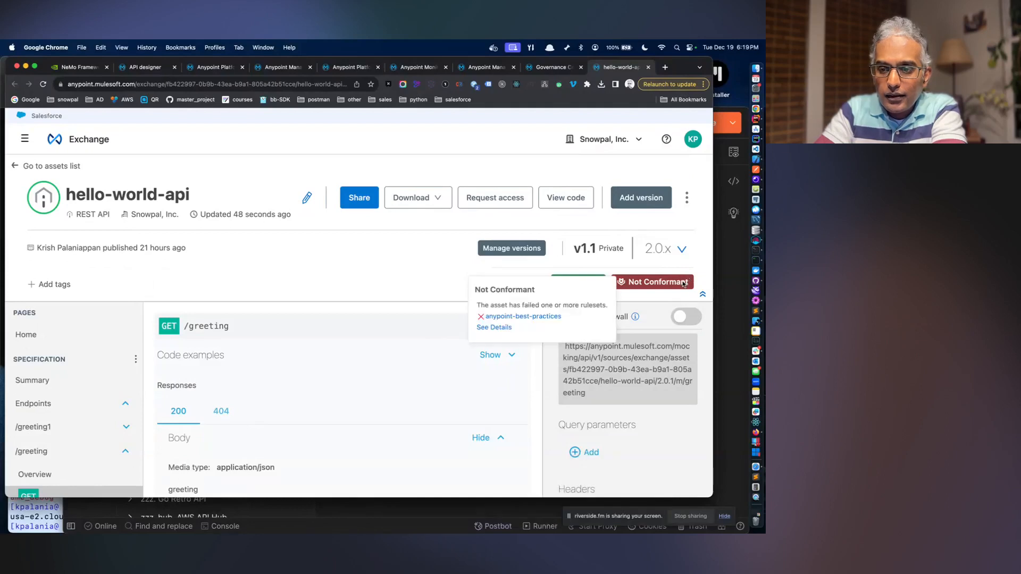
left_click(544, 318)
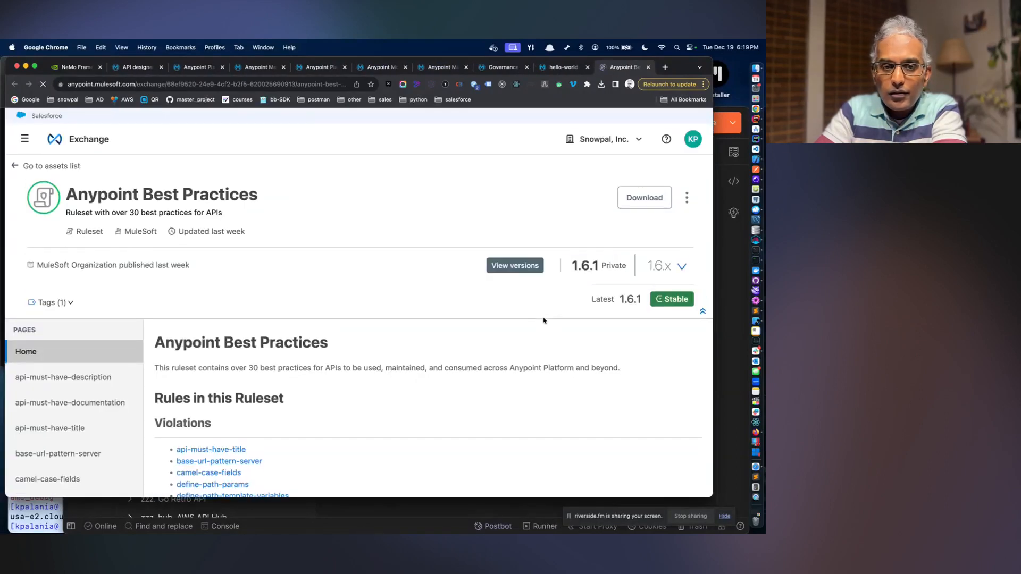
scroll(544, 320, "down", 5)
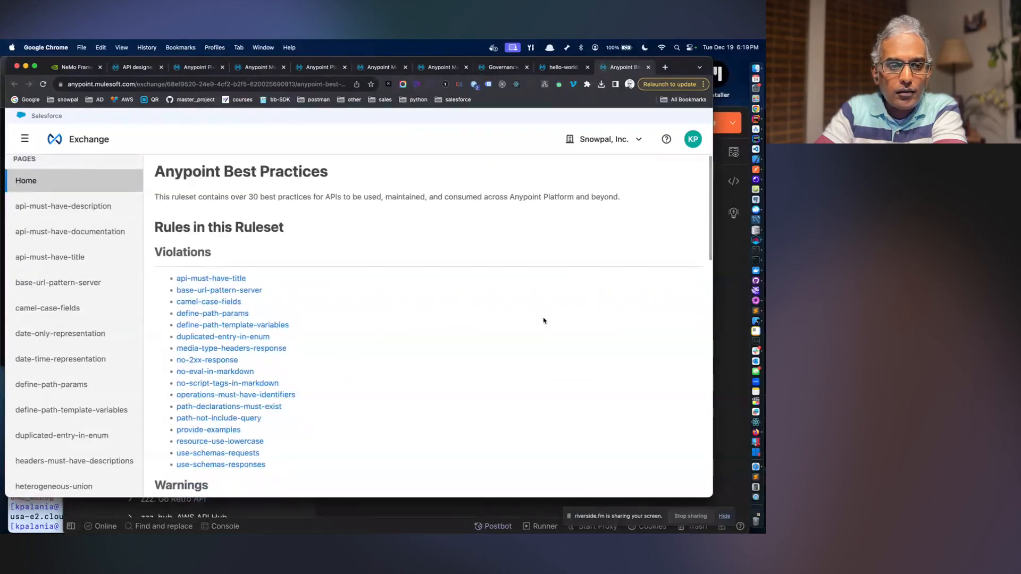
left_click(648, 67)
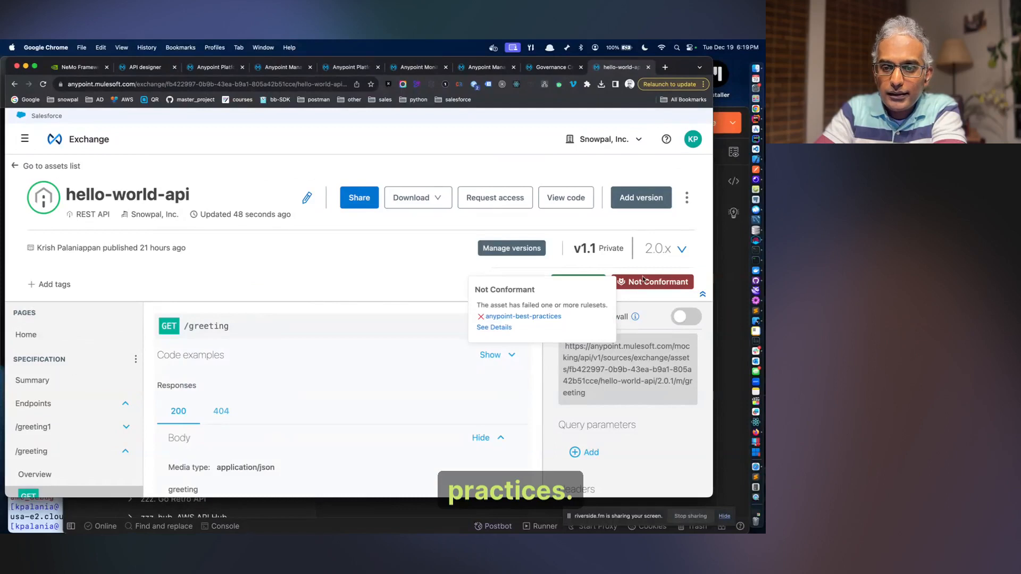
scroll(438, 274, "down", 3)
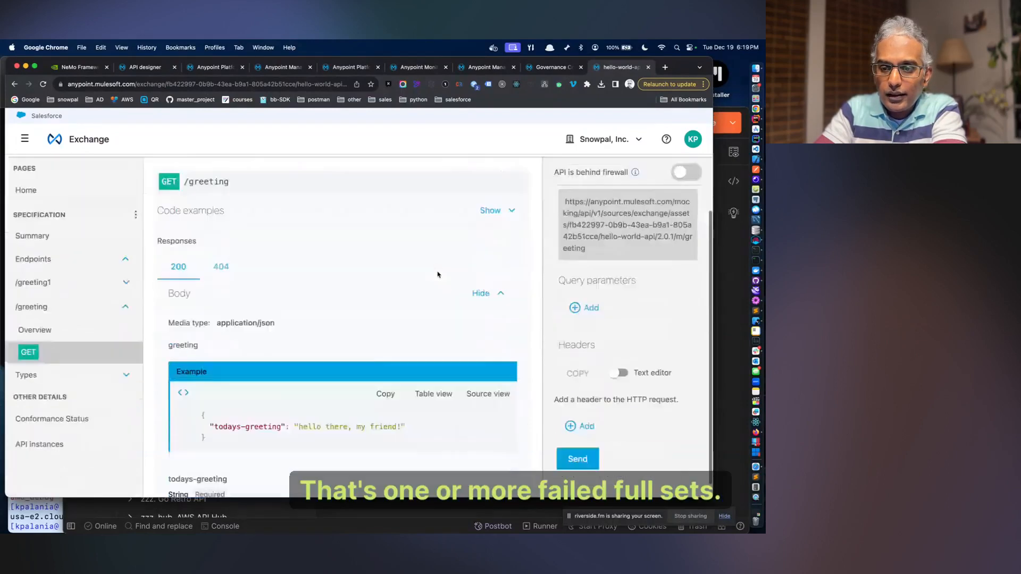
- Send another test request to GET /greeting in Exchange and check its response against the published version details
left_click(588, 439)
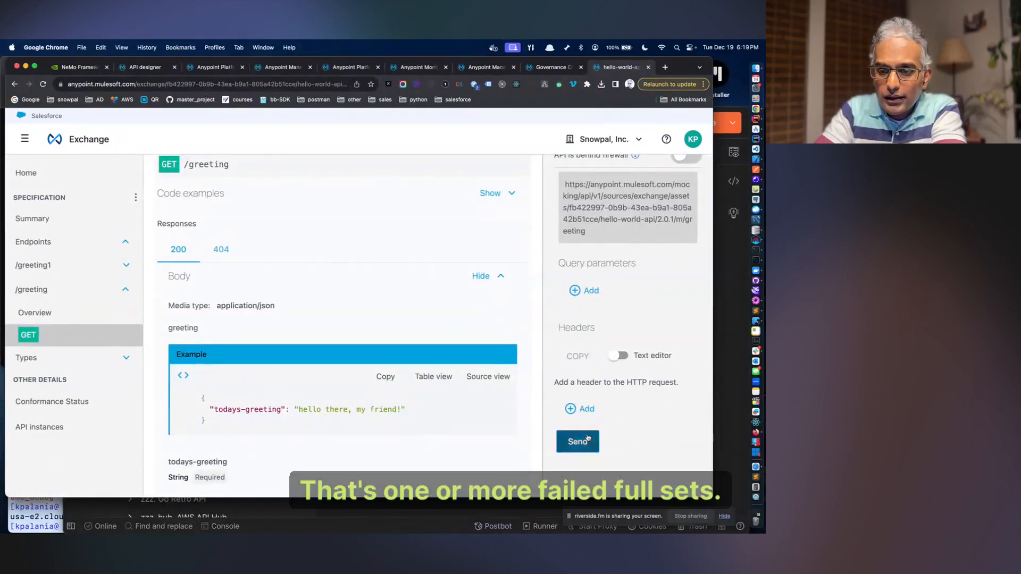
scroll(588, 438, "down", 3)
scroll(587, 439, "up", 5)
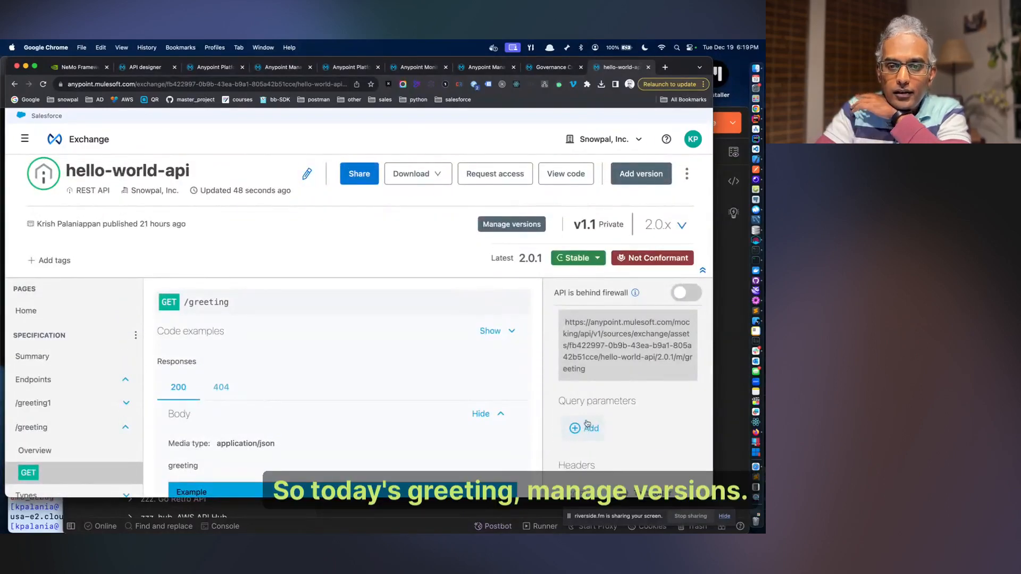
left_click(509, 225)
left_click(600, 308)
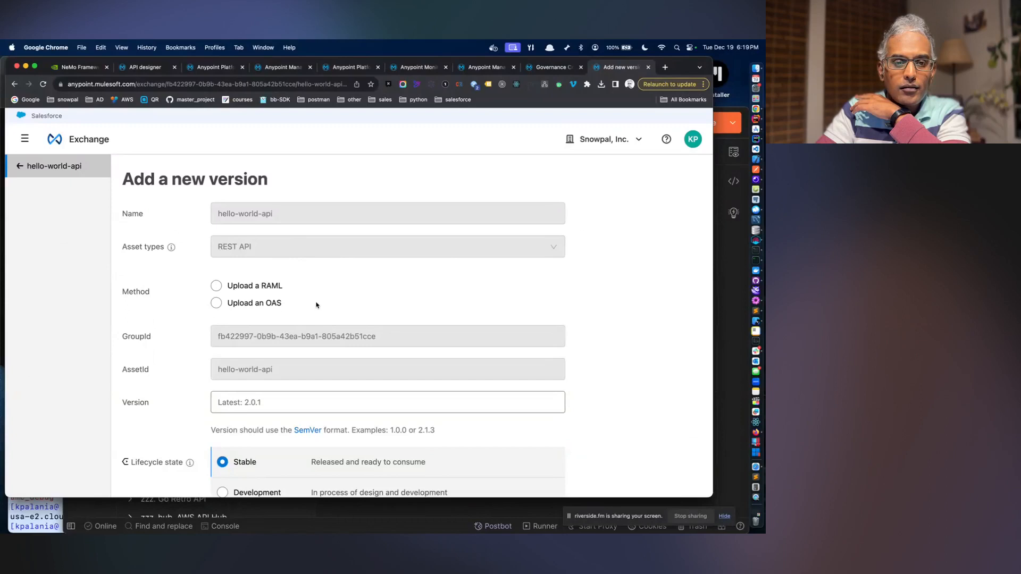
scroll(316, 304, "down", 2)
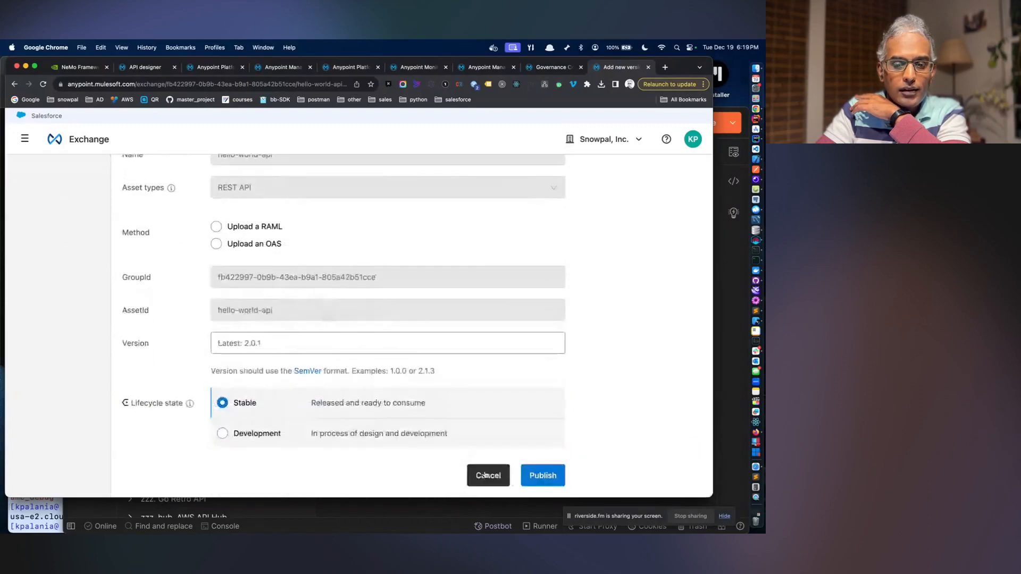
left_click(485, 475)
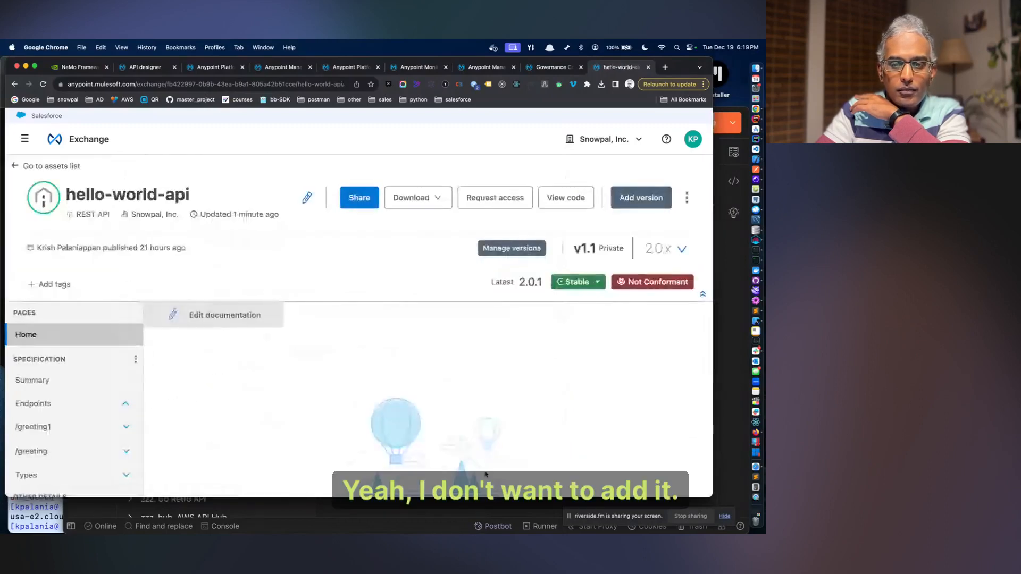
- Examine the GET /greeting documentation of hello-world-api, including the 200 response example
left_click(26, 452)
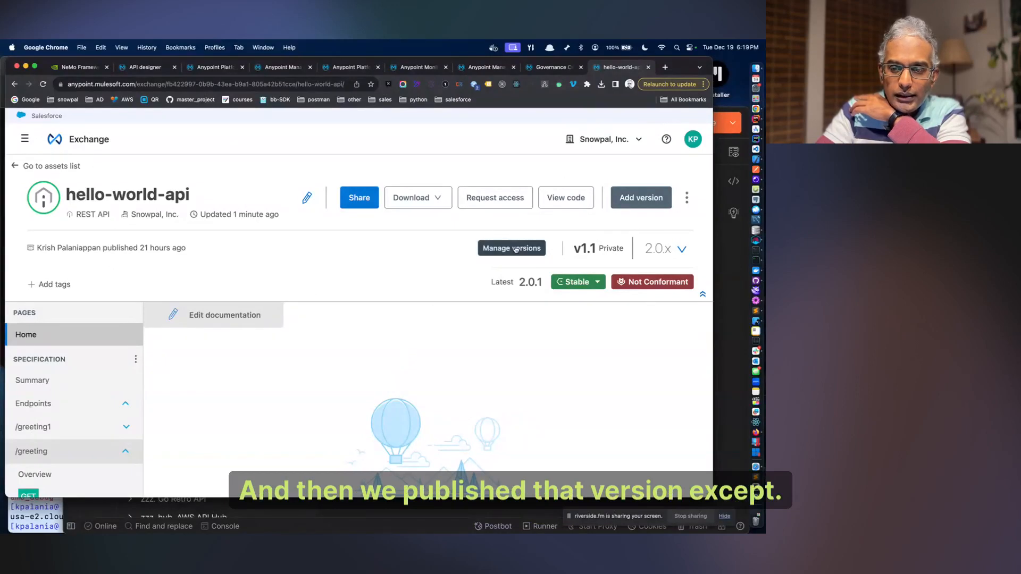
scroll(54, 399, "down", 3)
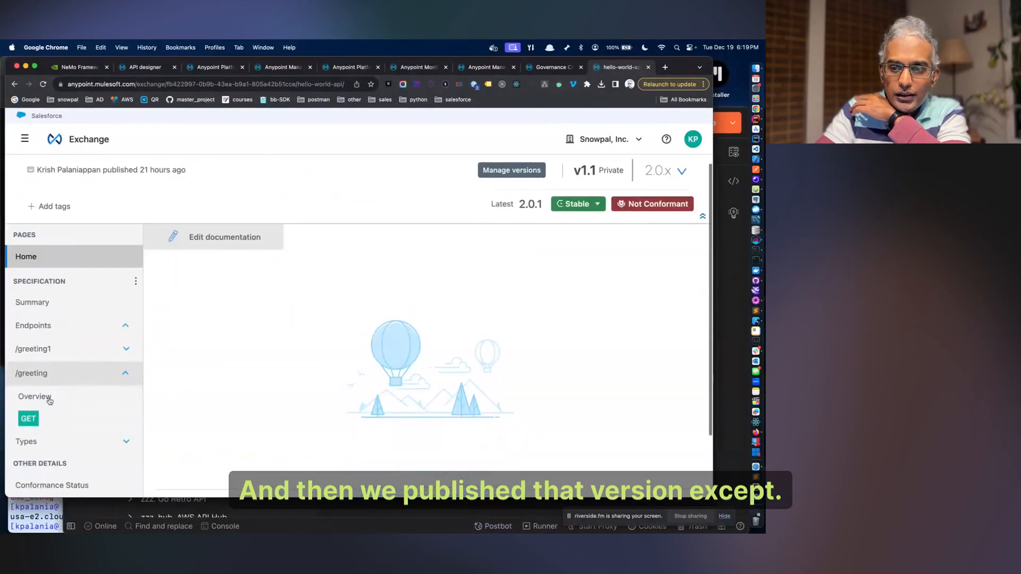
left_click(36, 417)
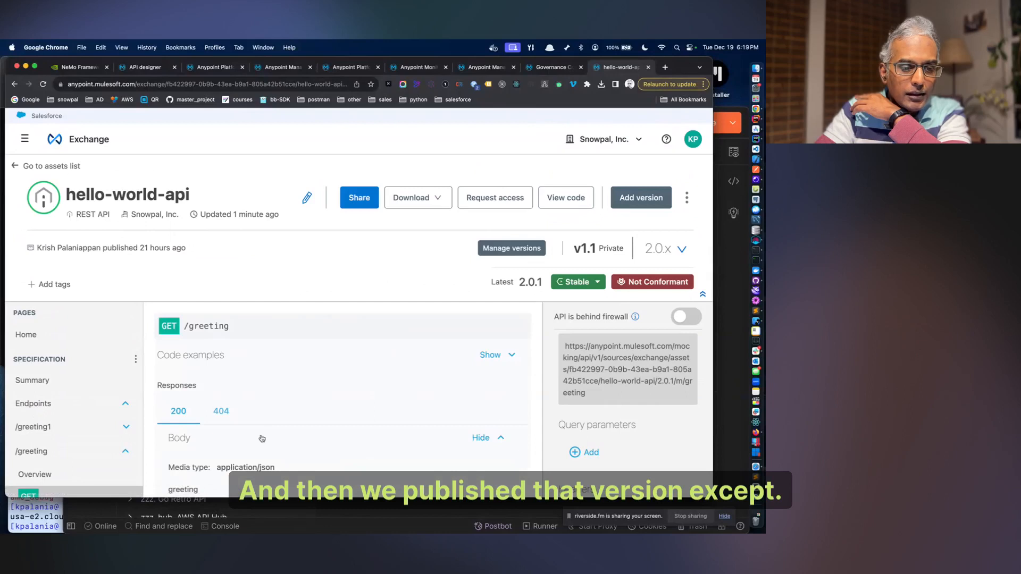
scroll(261, 438, "down", 5)
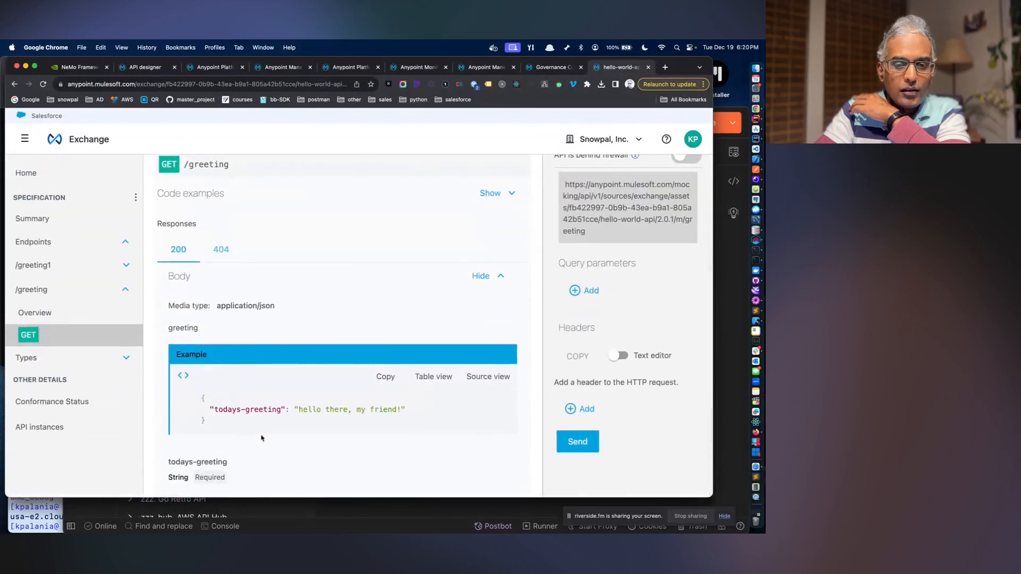
scroll(262, 438, "up", 5)
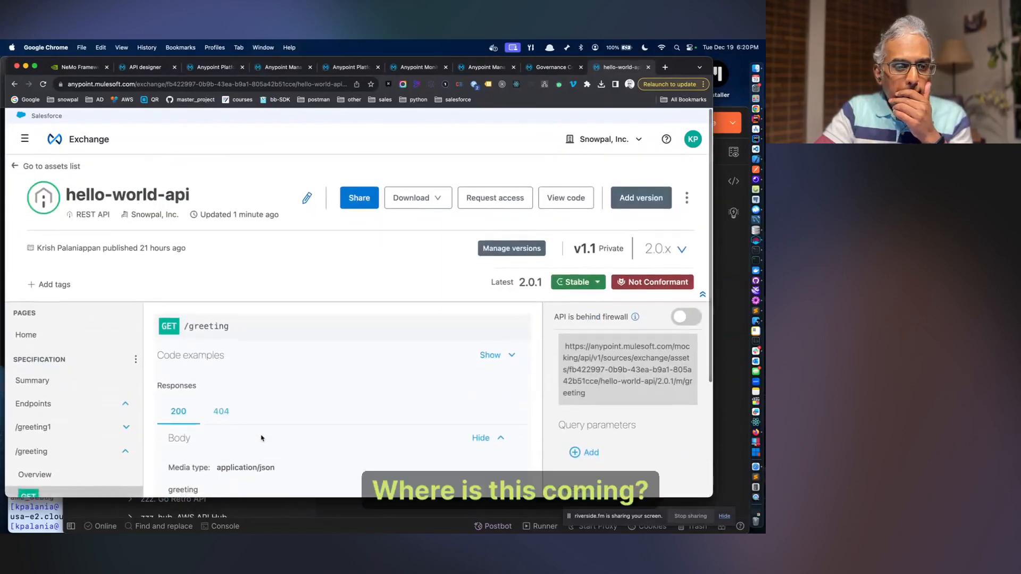
- Reopen hello-world-api from the Exchange assets list and review the conformance status of version 2.0.1
left_click(14, 166)
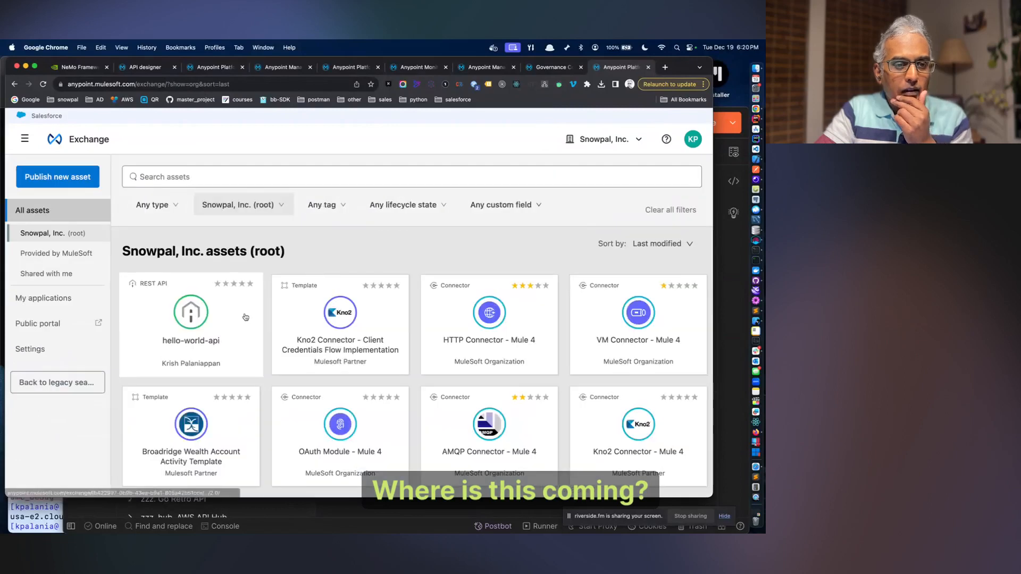
left_click(237, 334)
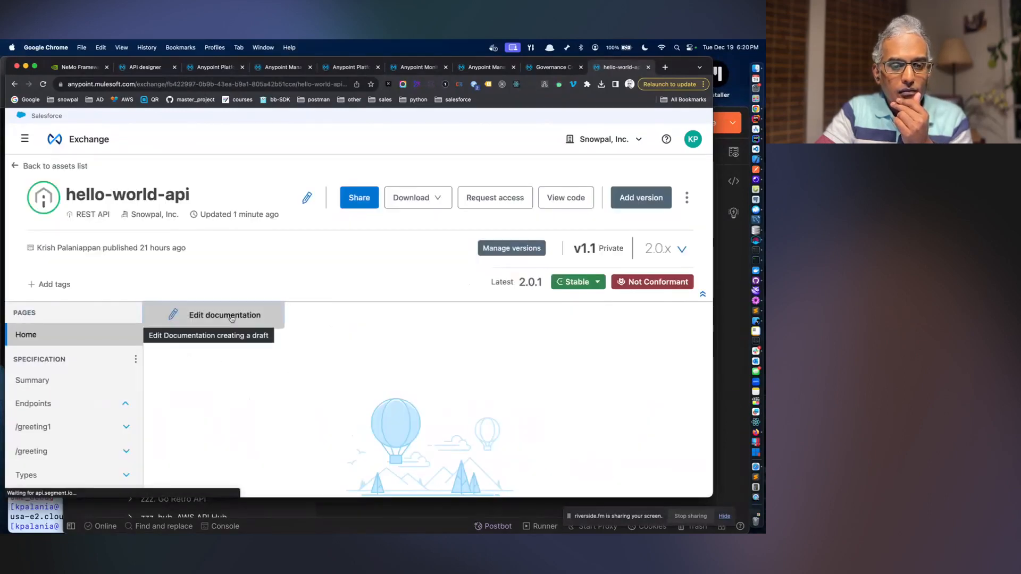
left_click(234, 318)
scroll(88, 368, "down", 5)
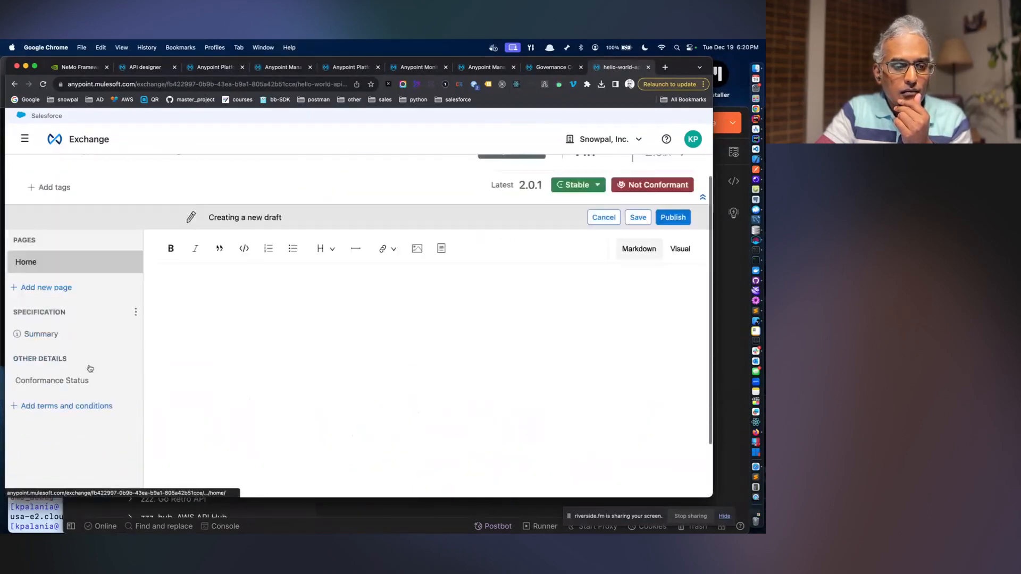
left_click(82, 354)
scroll(82, 359, "down", 4)
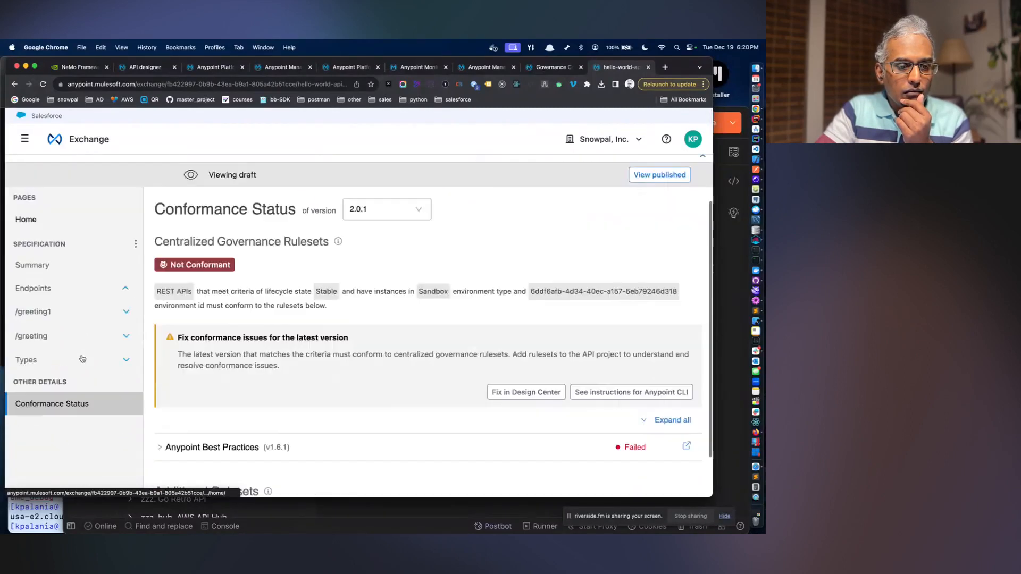
scroll(83, 359, "down", 1)
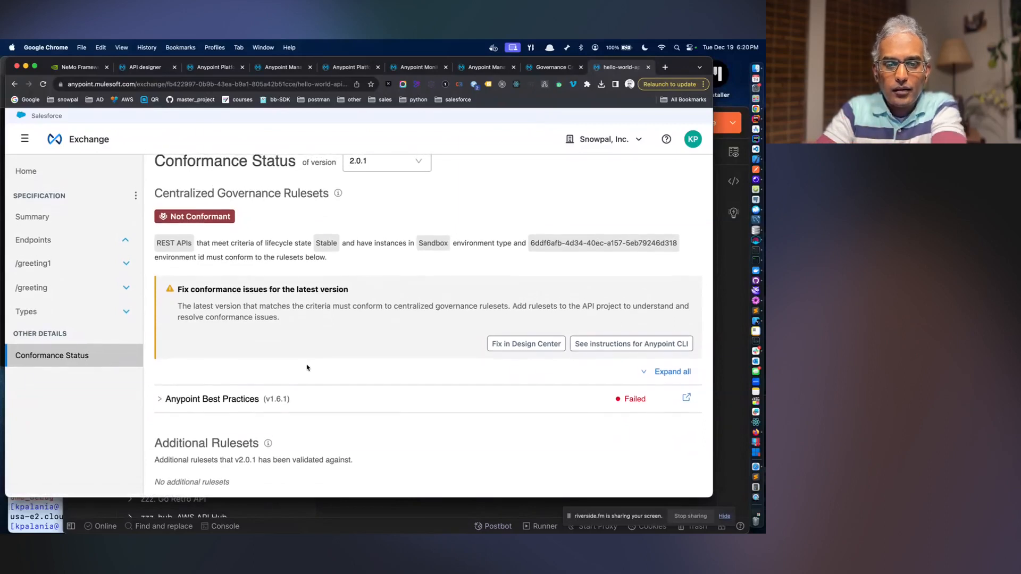
- Check the GET /greeting endpoint's response example in the draft view of hello-world-api
left_click(70, 292)
left_click(57, 323)
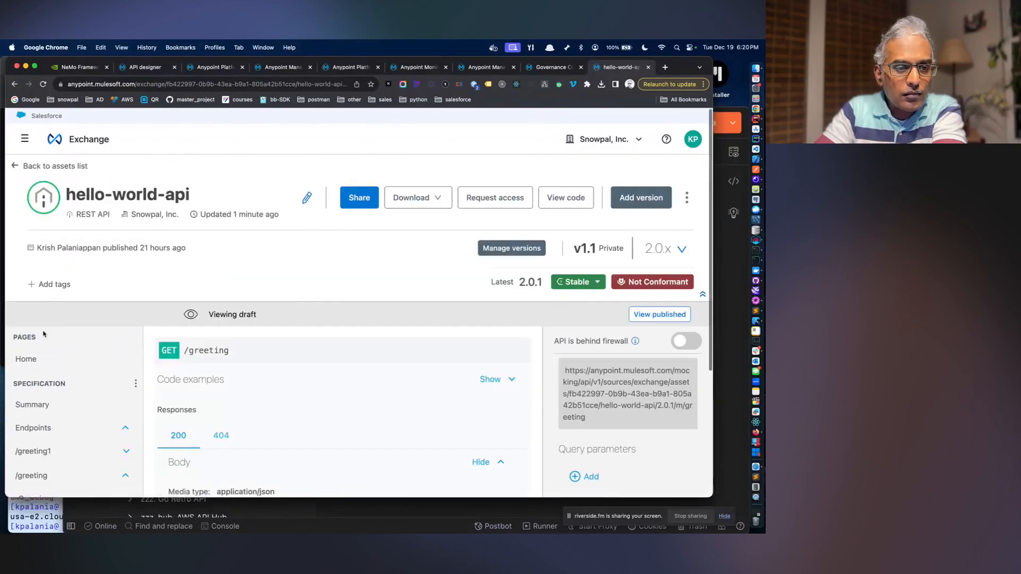
scroll(481, 409, "down", 10)
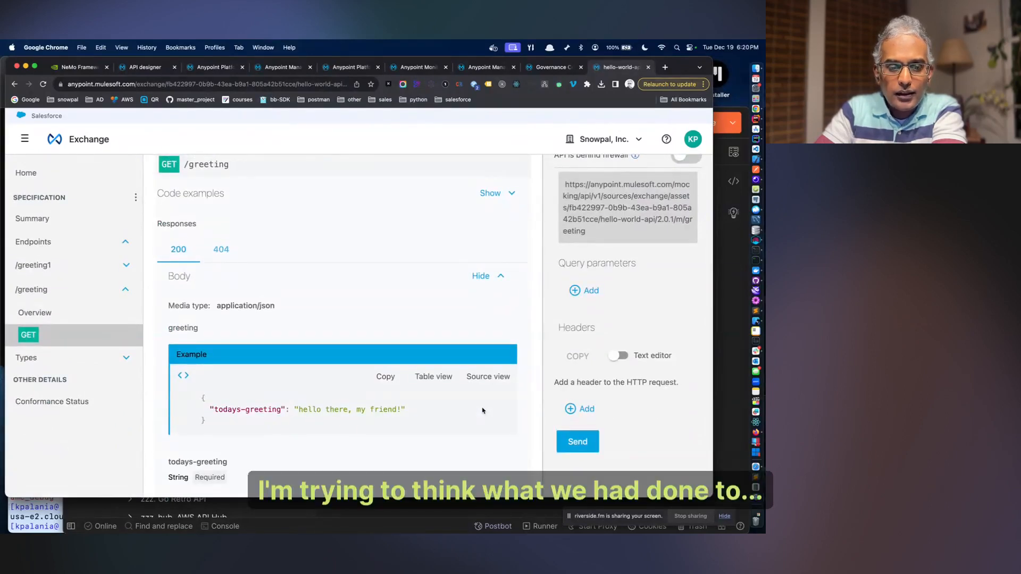
scroll(483, 411, "up", 5)
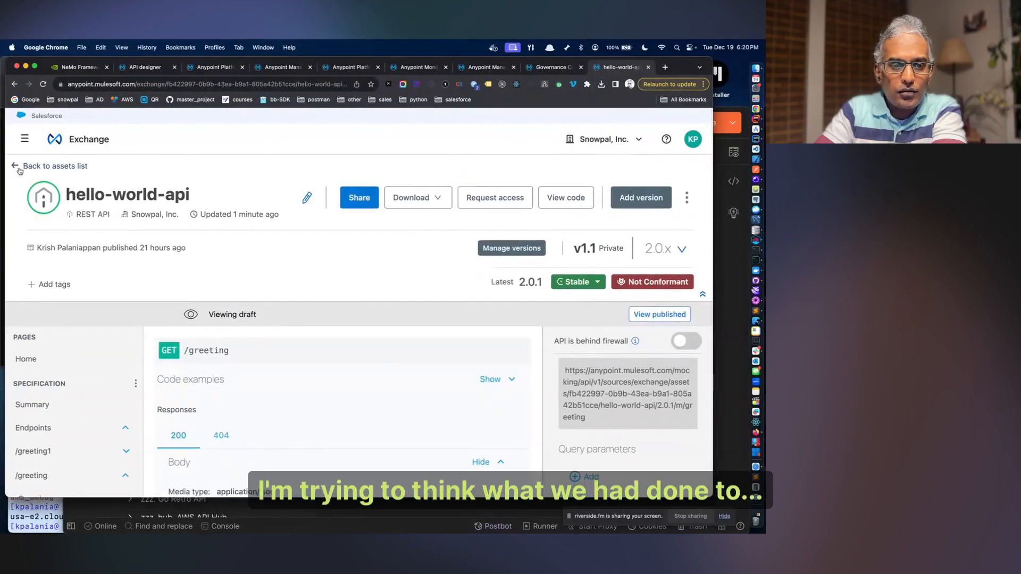
left_click(18, 167)
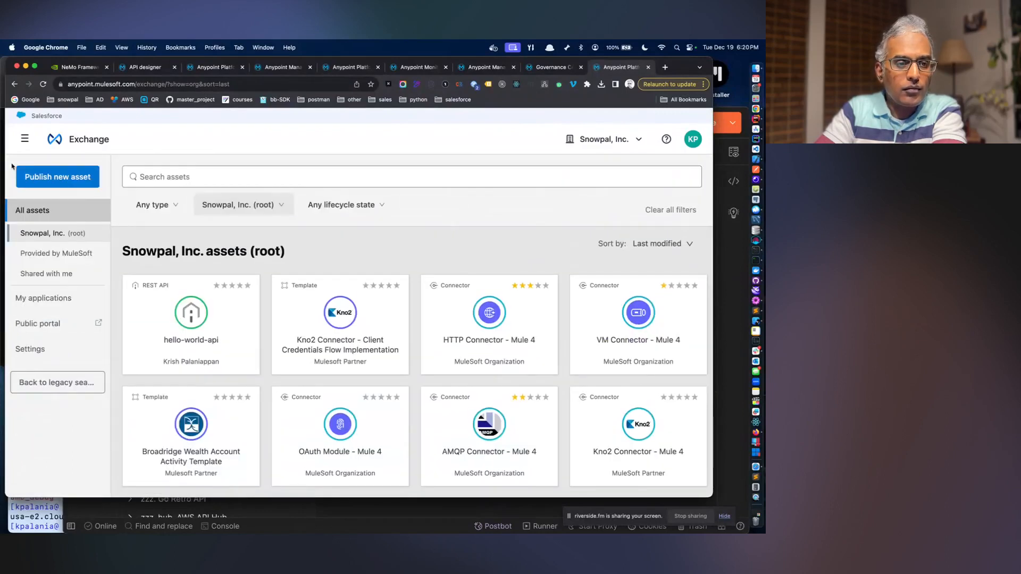
left_click(24, 176)
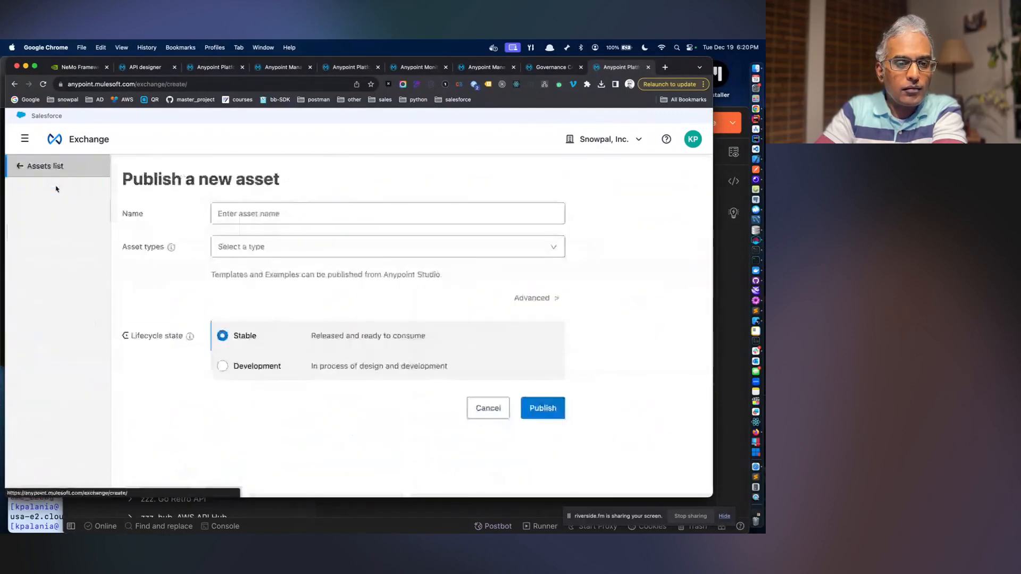
left_click(488, 407)
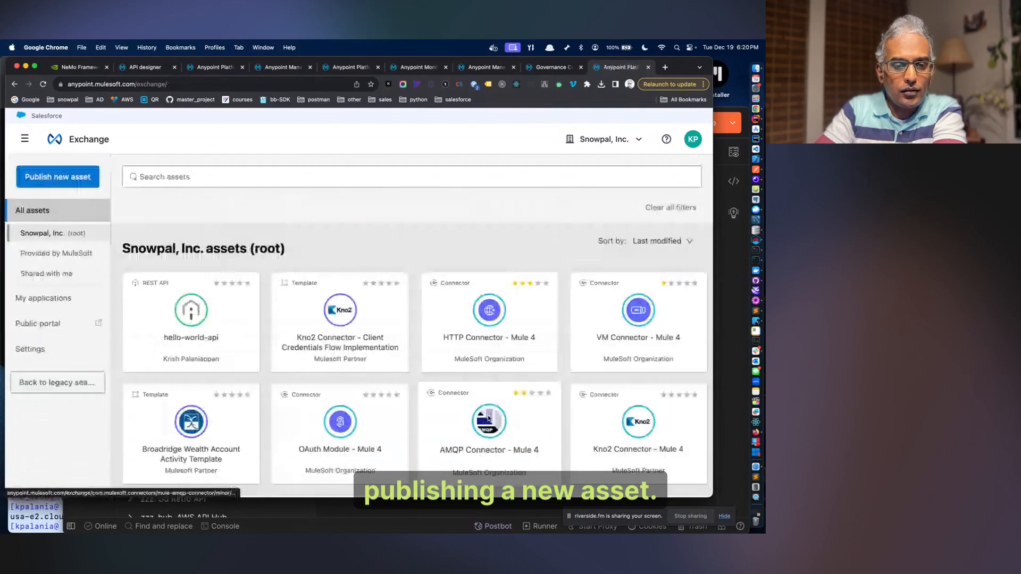
left_click(202, 352)
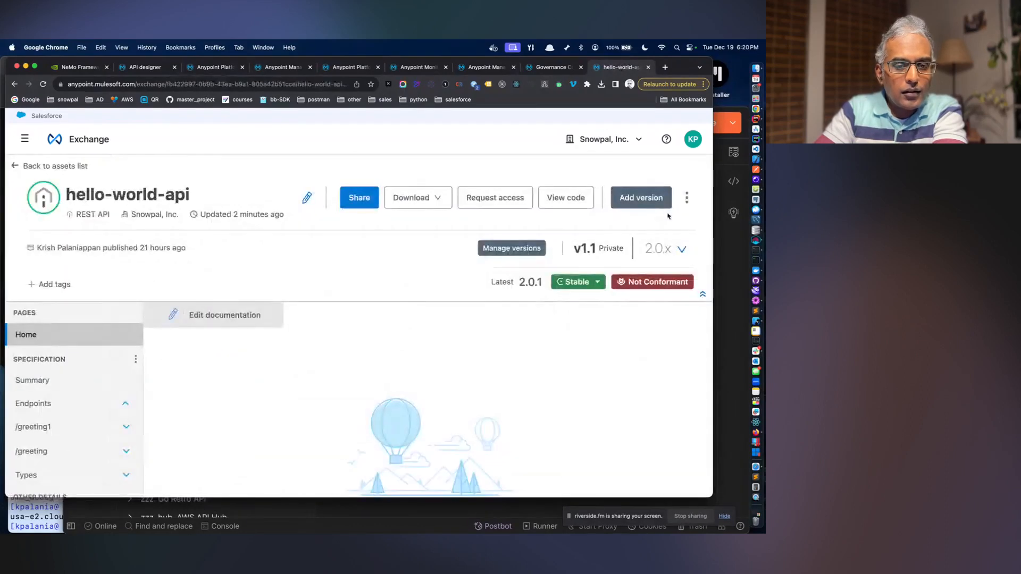
left_click(687, 197)
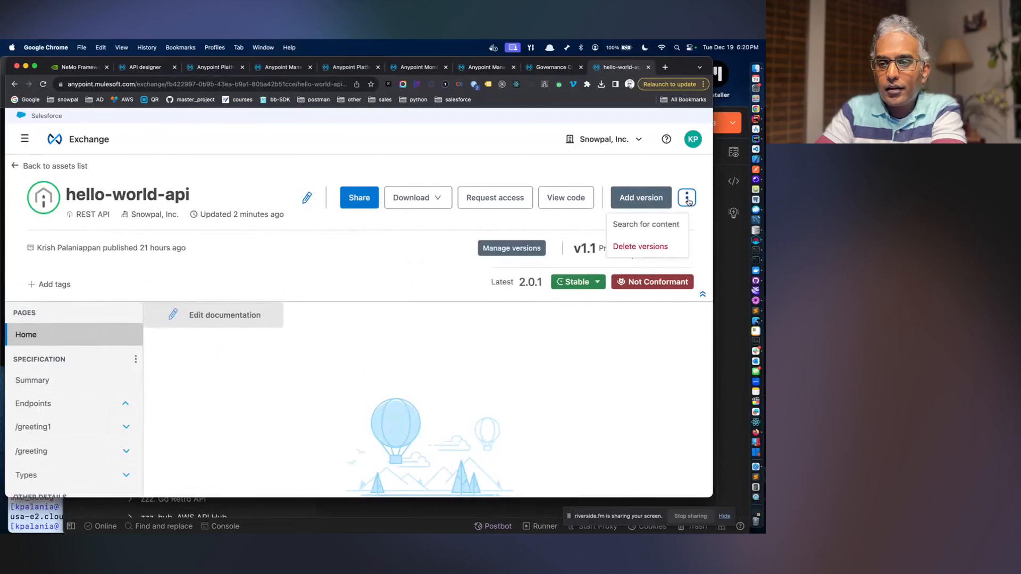
left_click(553, 390)
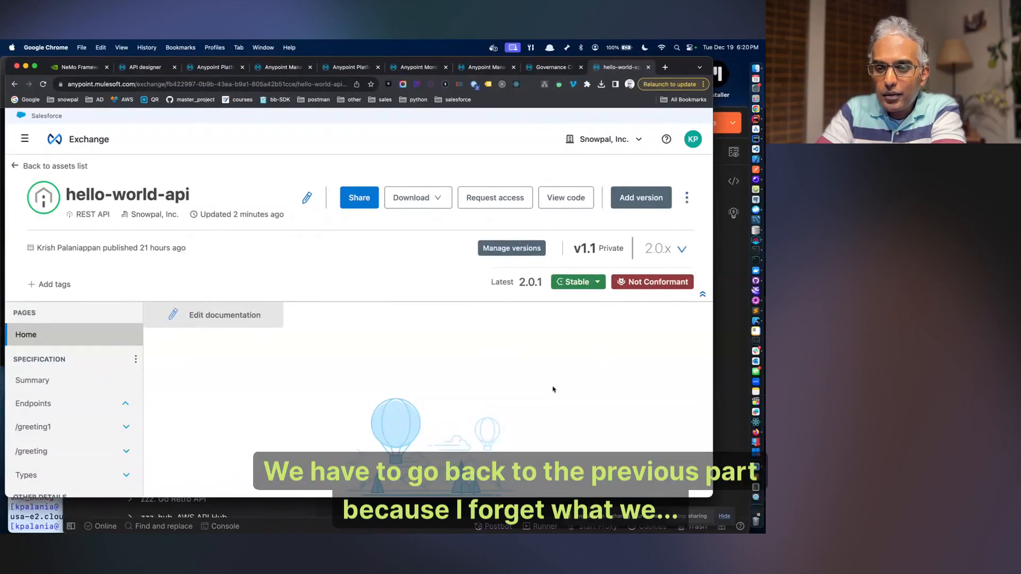
- Share hello-world-api v1.1 on the public portal, make v1 private, and save the sharing settings
left_click(358, 198)
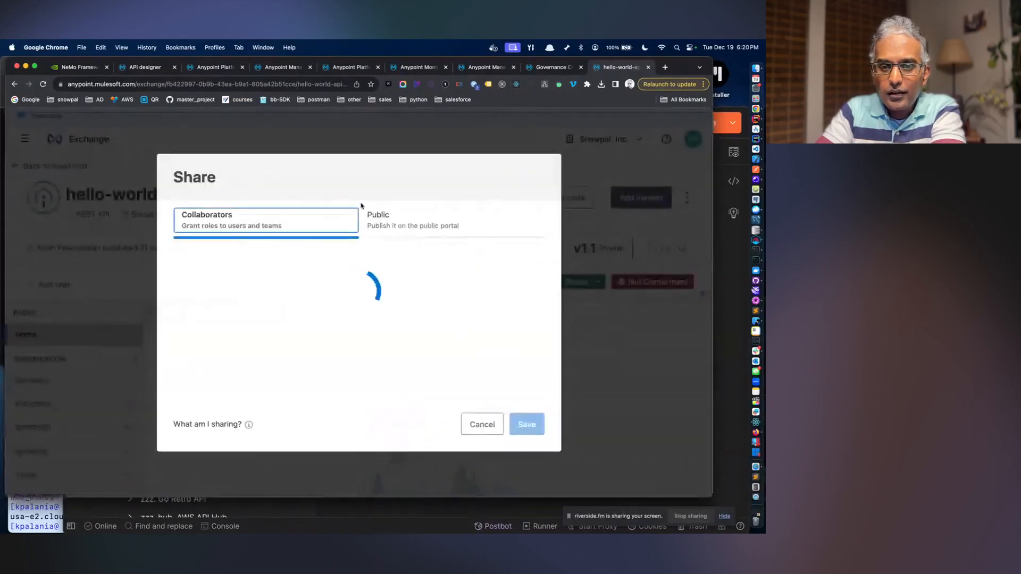
left_click(381, 223)
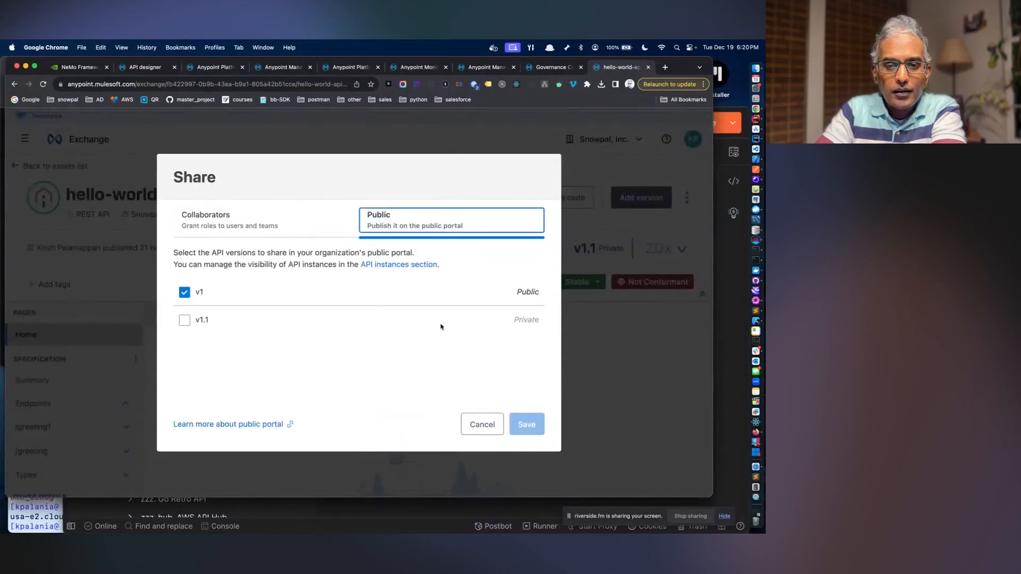
left_click(185, 321)
left_click(184, 292)
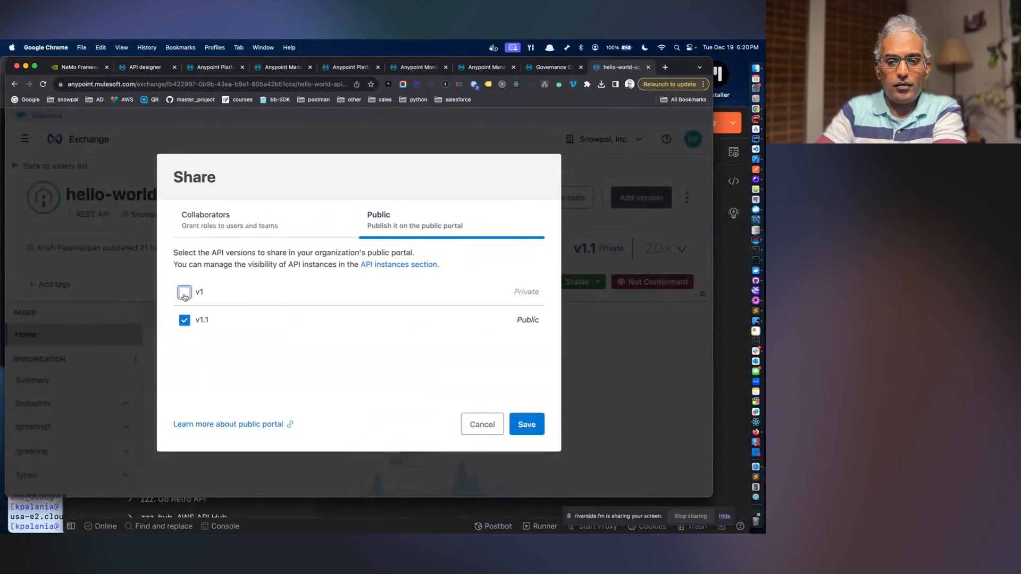
left_click(533, 432)
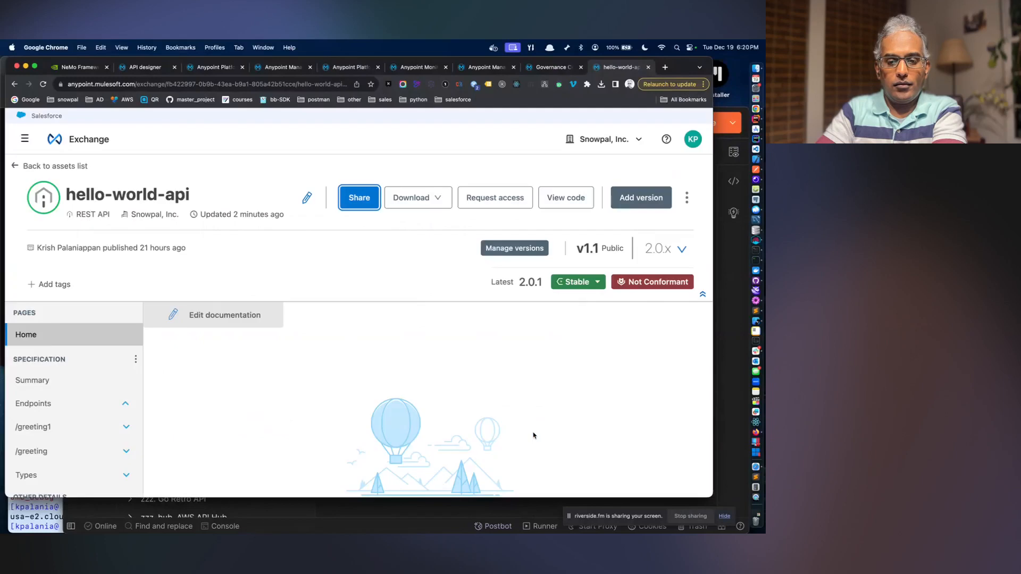
- Send a test request to GET /greeting of the now public v1.1 and inspect the response
left_click(50, 455)
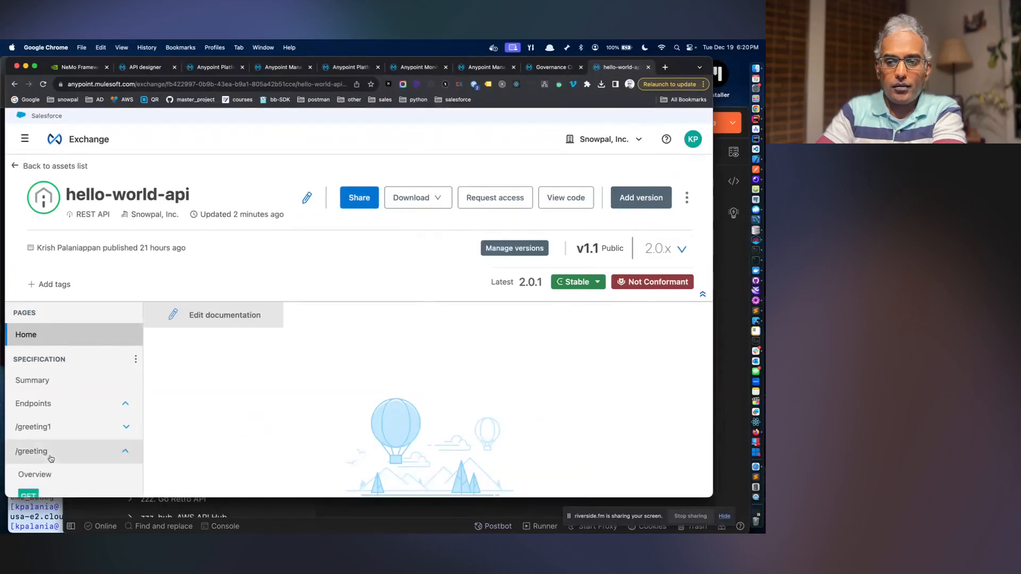
scroll(50, 459, "down", 1)
left_click(35, 467)
scroll(516, 442, "down", 5)
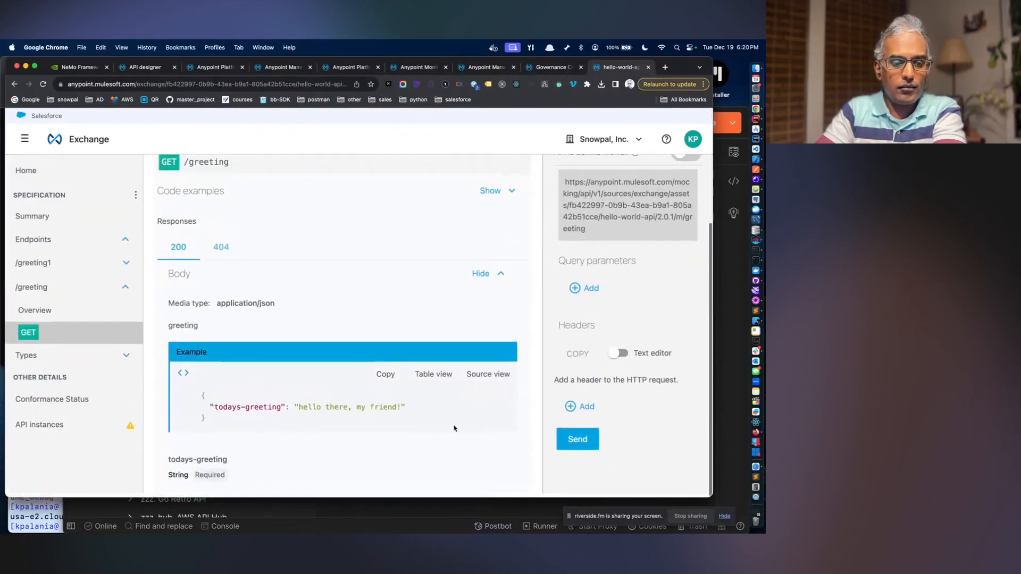
left_click(561, 441)
scroll(560, 442, "down", 5)
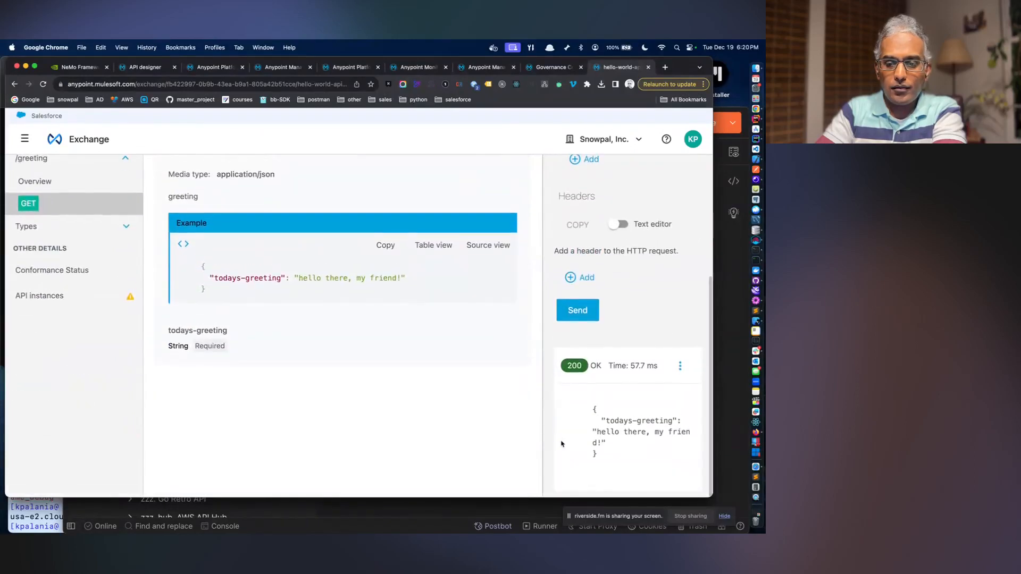
scroll(561, 443, "up", 10)
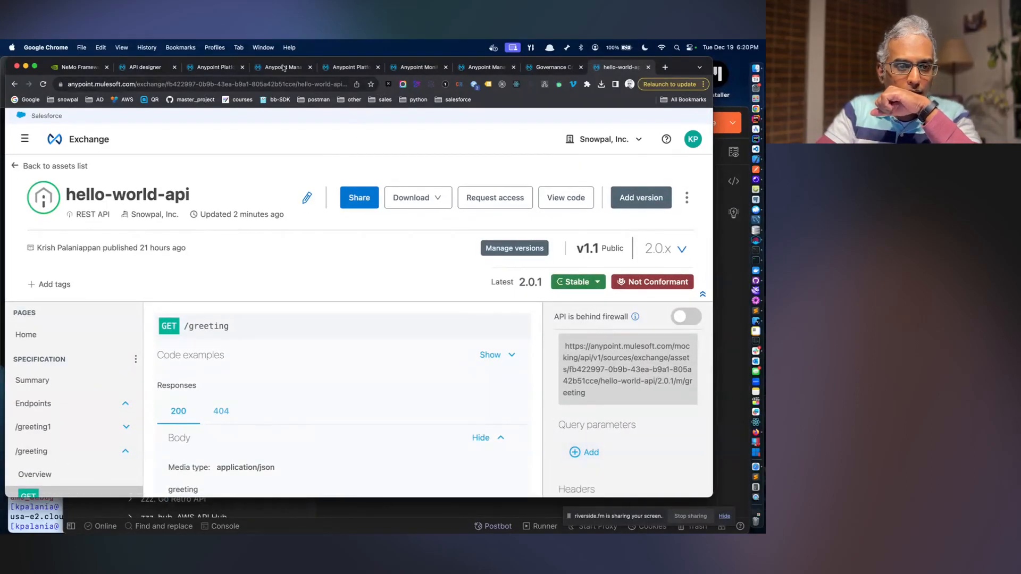
- Return to the Design Center project and compare the greeting endpoints' documentation with the types in hello-world-api.raml
left_click(155, 70)
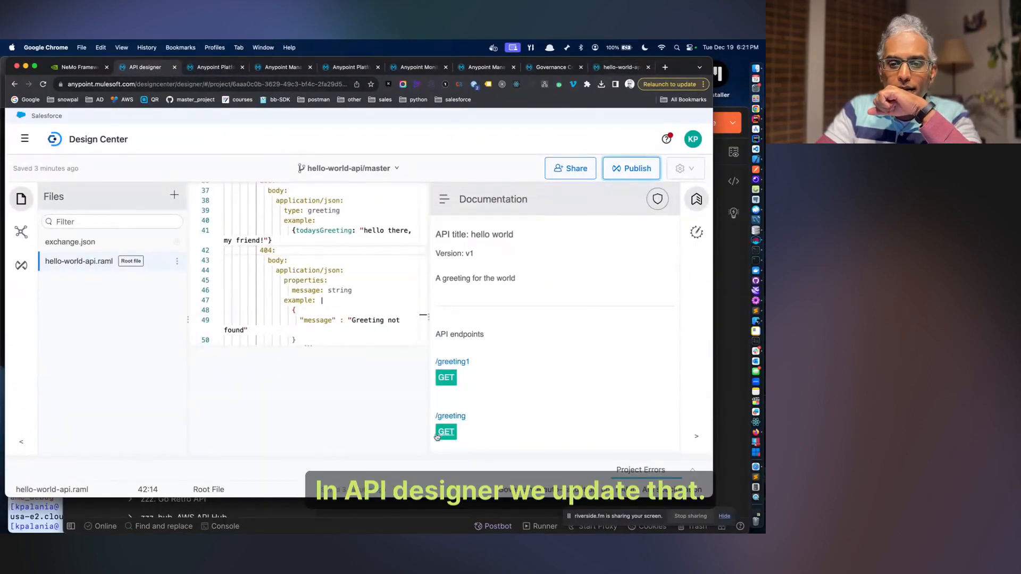
left_click(450, 417)
left_click(477, 364)
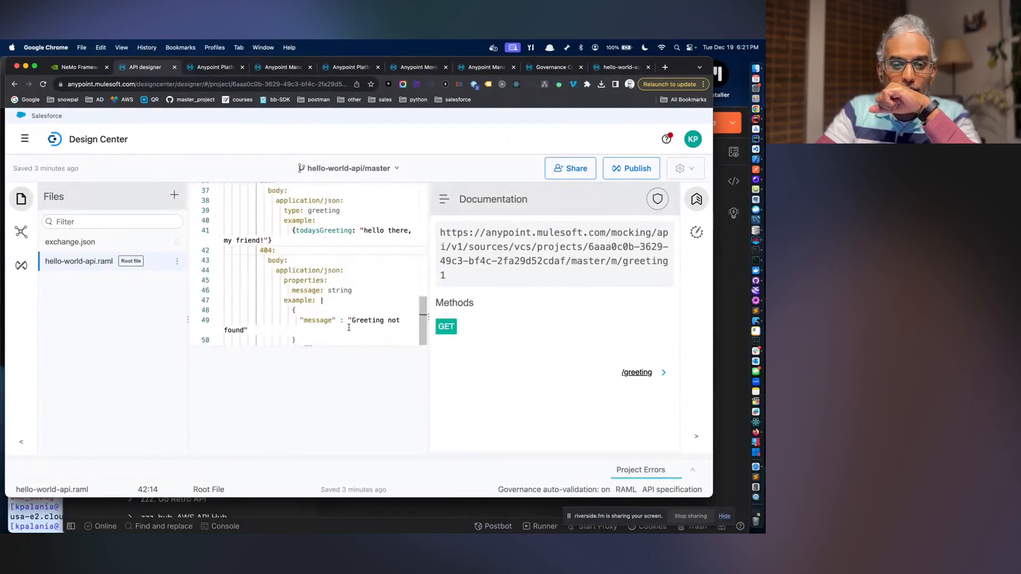
scroll(349, 327, "up", 10)
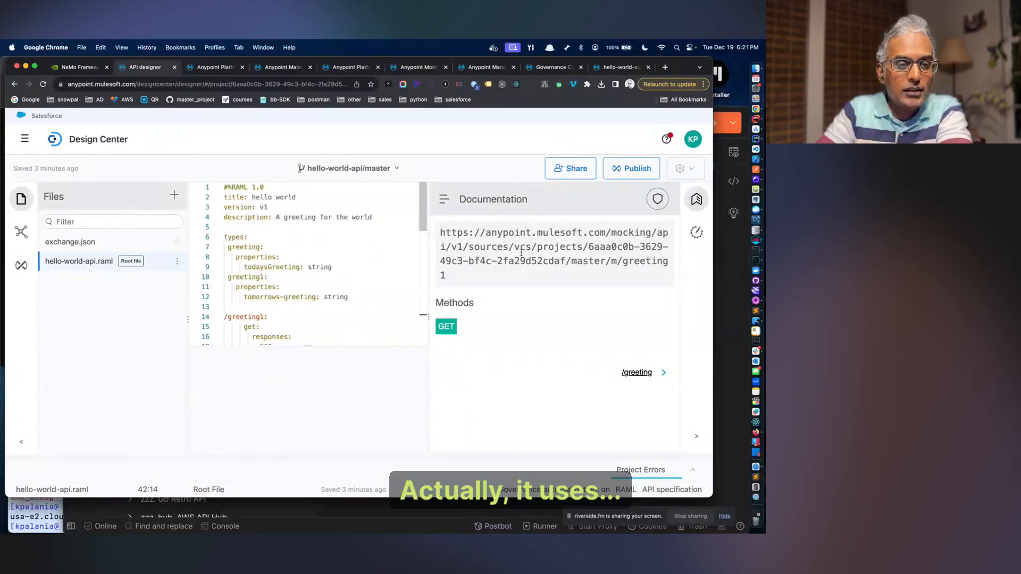
- Publish hello-world-api to Exchange as stable asset version 1.0.4 with API version v1
left_click(644, 174)
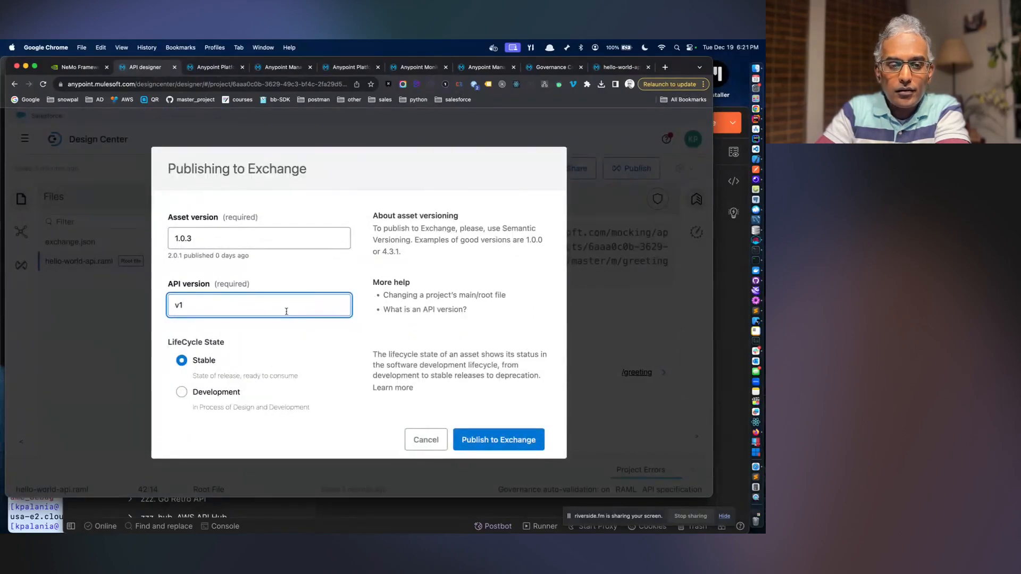
left_click(286, 312)
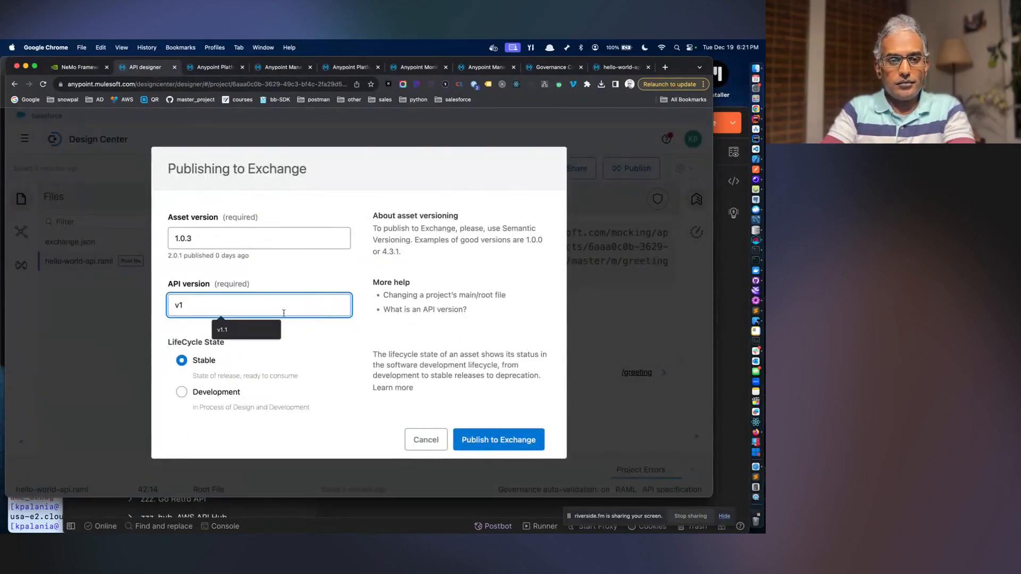
left_click(258, 238)
key("BackSpace")
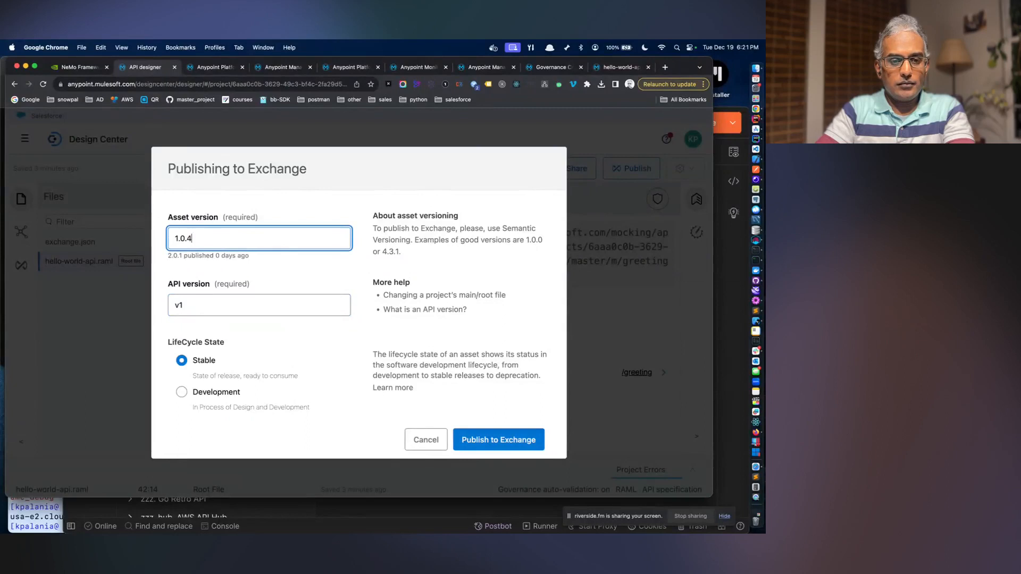
left_click(498, 445)
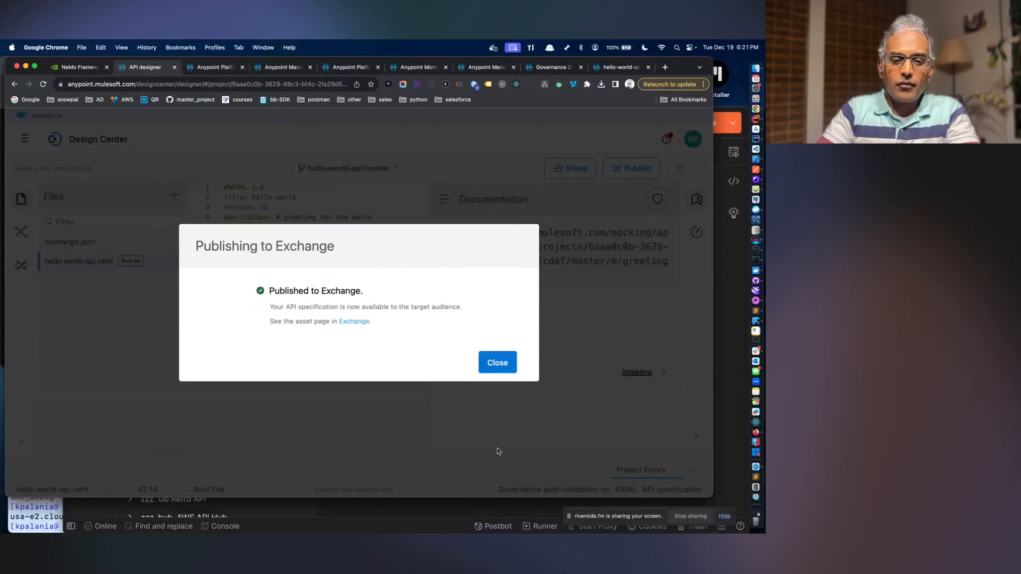
- Open the newly published asset in Exchange, send a test request to GET /greeting, and inspect the response
left_click(361, 320)
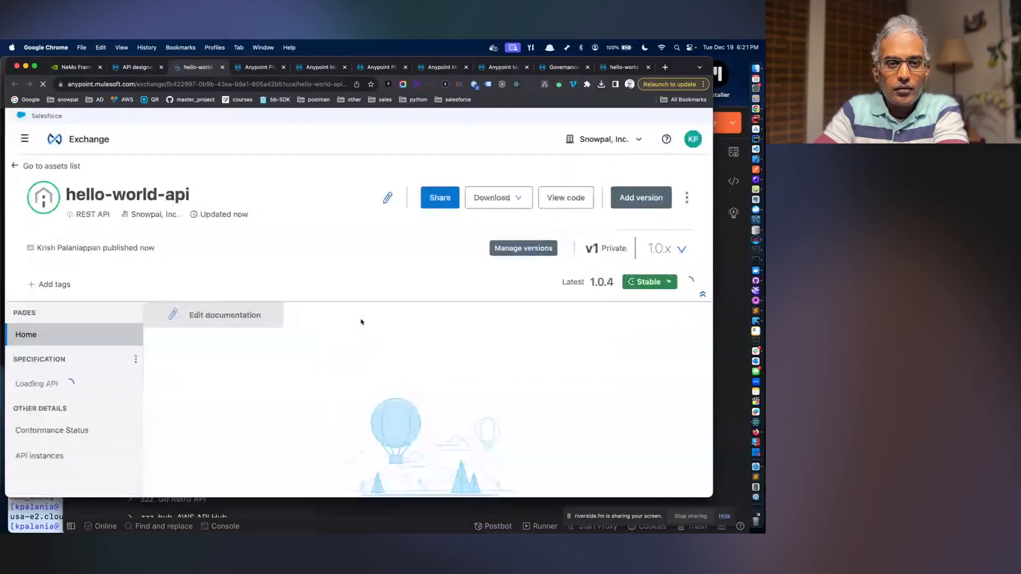
left_click(46, 452)
scroll(215, 413, "down", 5)
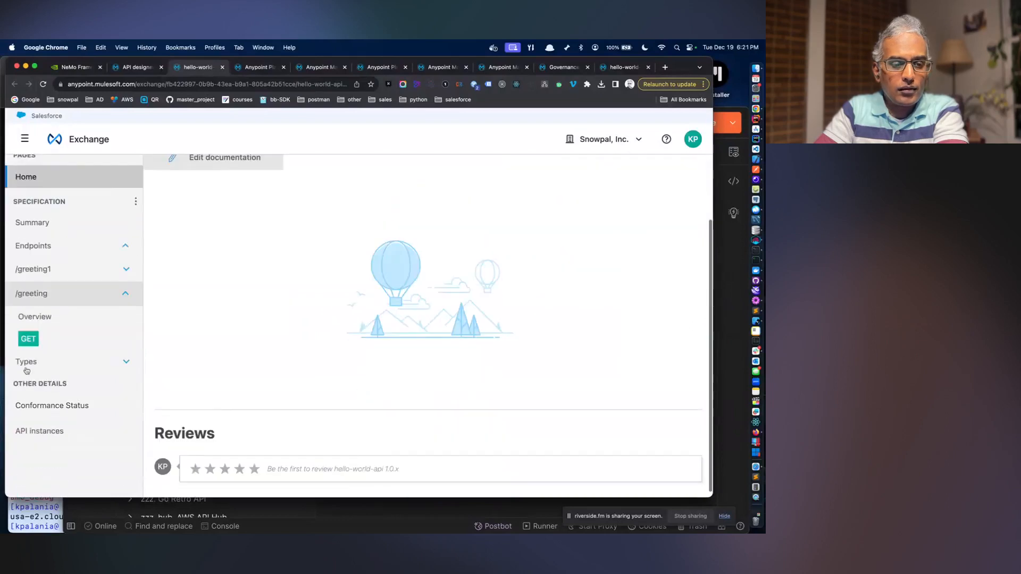
left_click(27, 337)
scroll(342, 352, "down", 4)
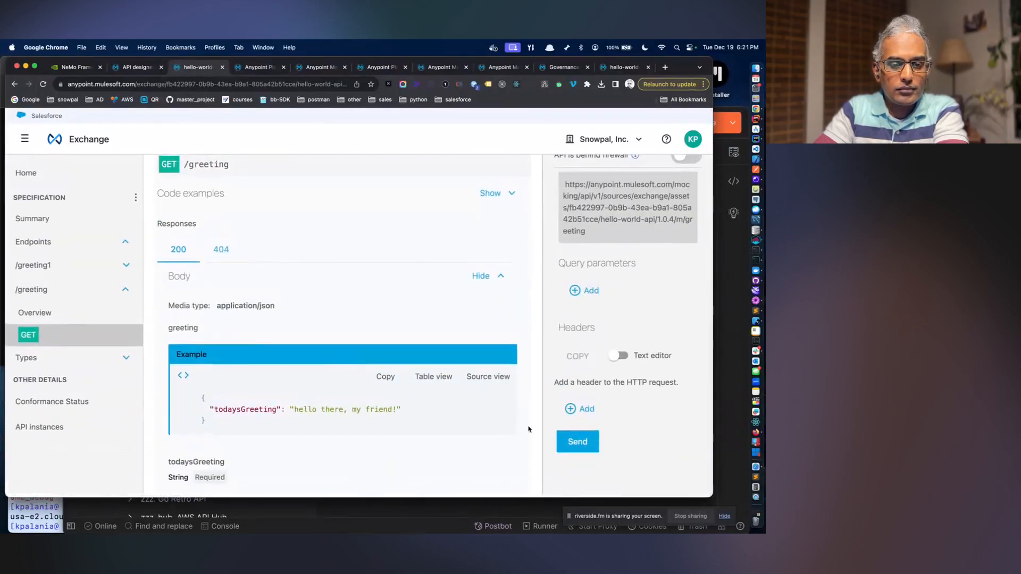
left_click(563, 440)
scroll(560, 445, "down", 5)
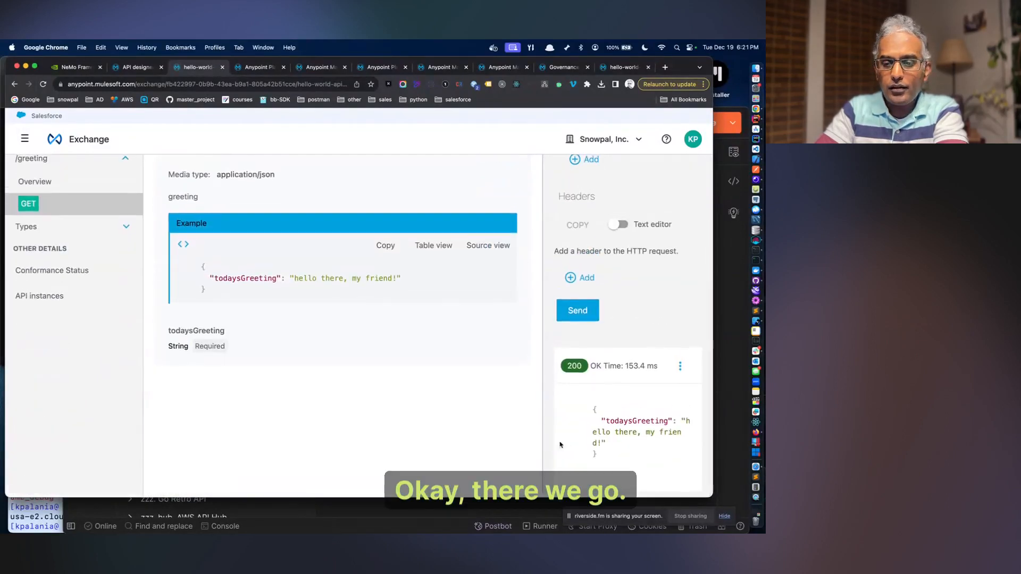
scroll(560, 444, "up", 6)
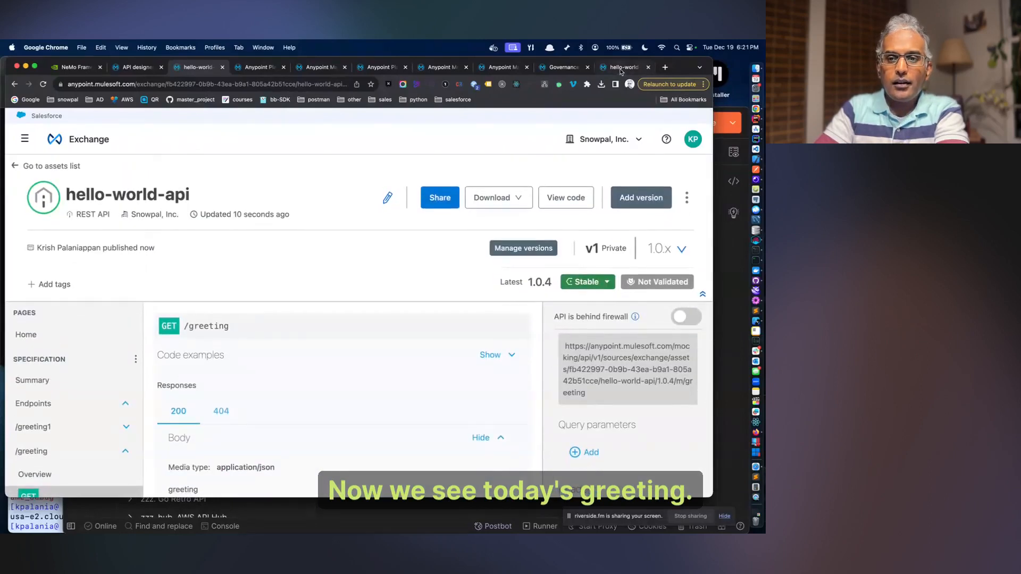
- Reload the Default Profile in API Governance and read the explanation of its conformance statuses
left_click(564, 67)
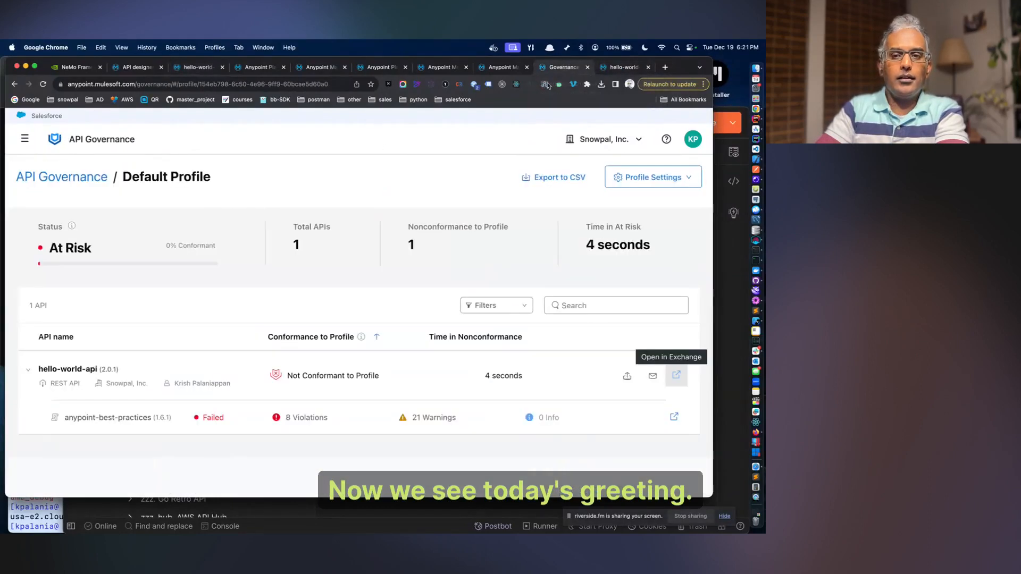
left_click(43, 84)
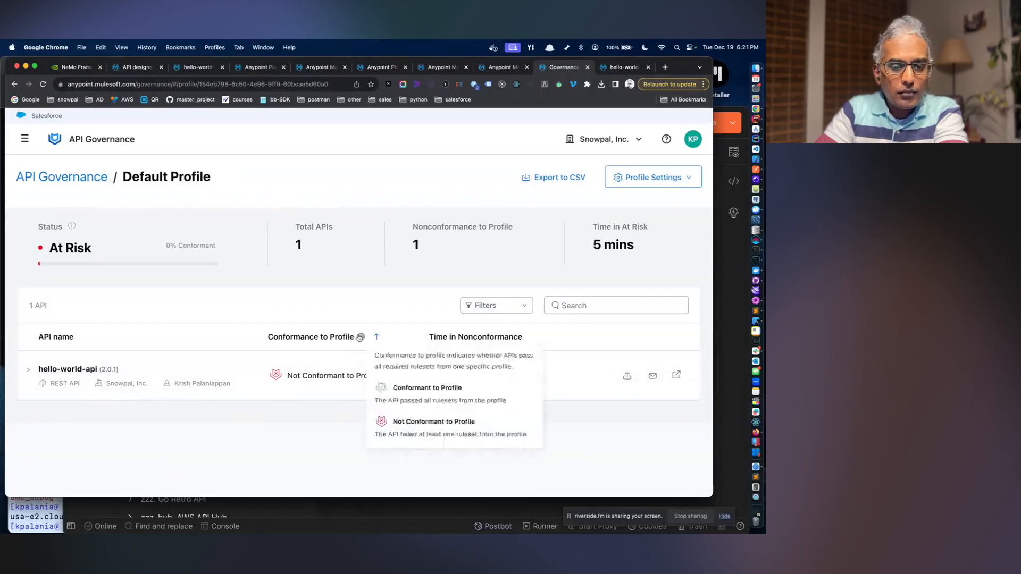
mouse_move(361, 338)
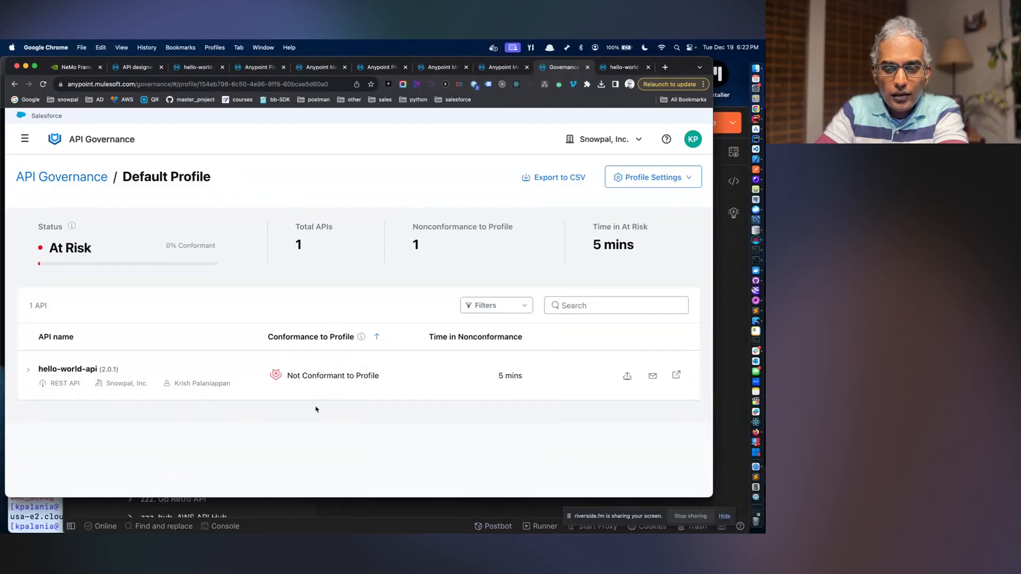
- Reopen the Default Profile from the API Governance overview and review hello-world-api's anypoint-best-practices violations
left_click(60, 178)
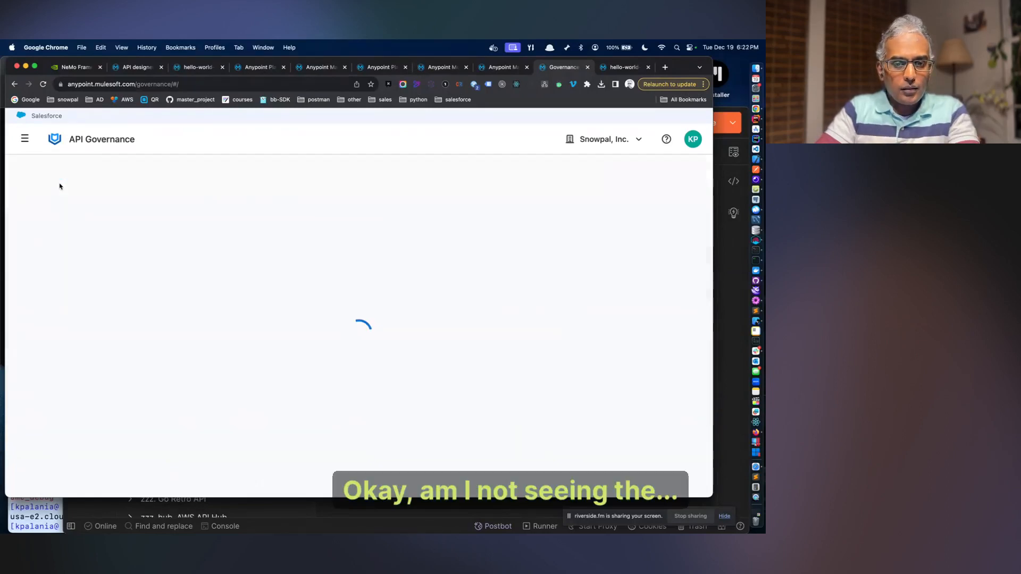
scroll(153, 351, "down", 2)
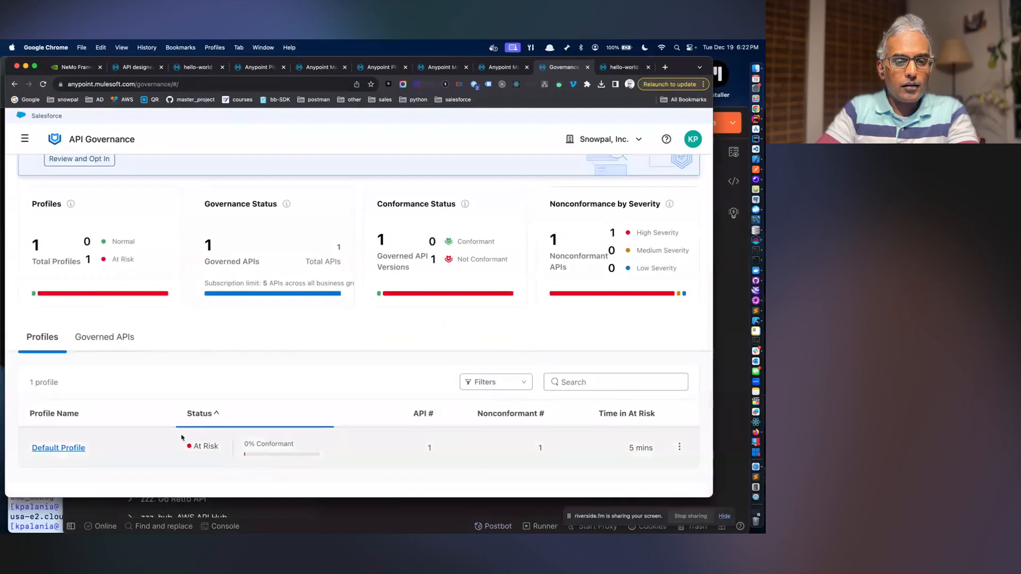
left_click(59, 448)
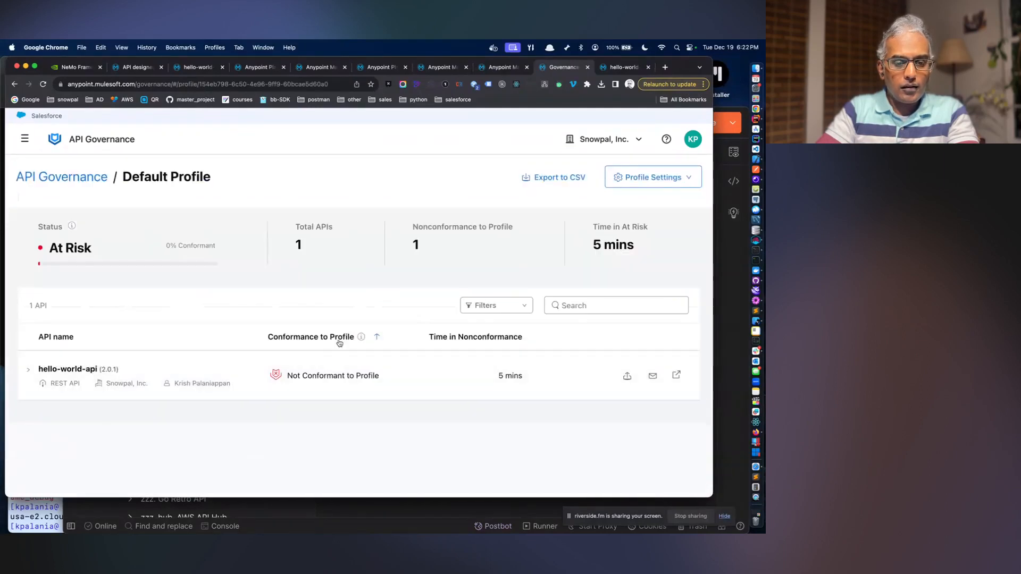
left_click(28, 369)
left_click(313, 414)
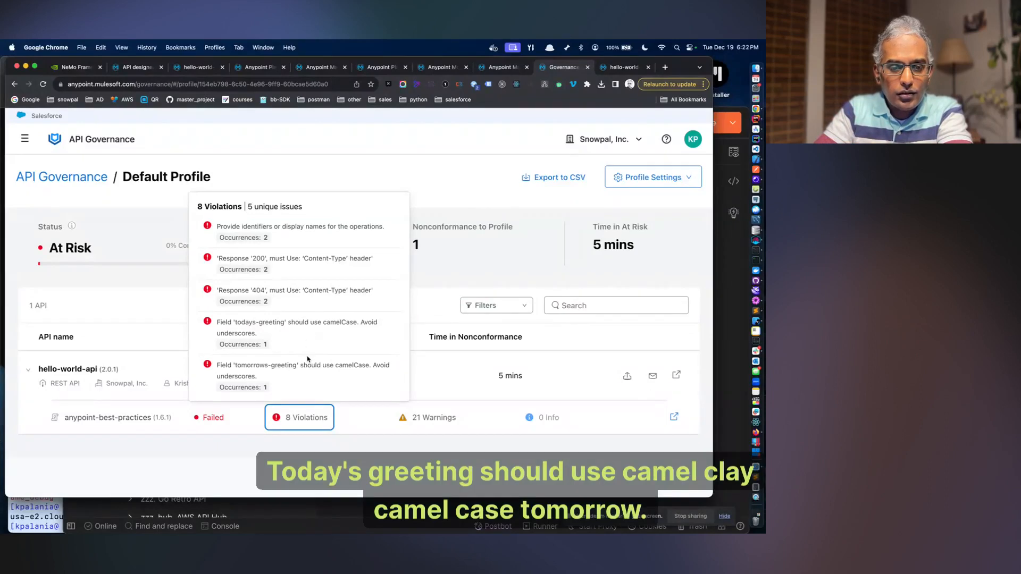
left_click(367, 456)
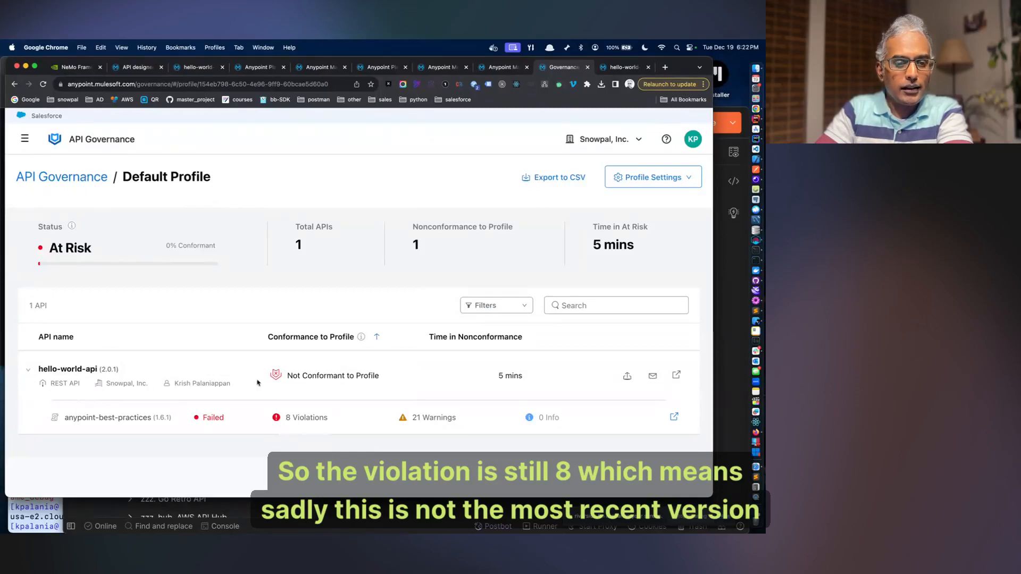
- Open the governed hello-world-api in Exchange from the profile and check its GET /greeting documentation
left_click(675, 375)
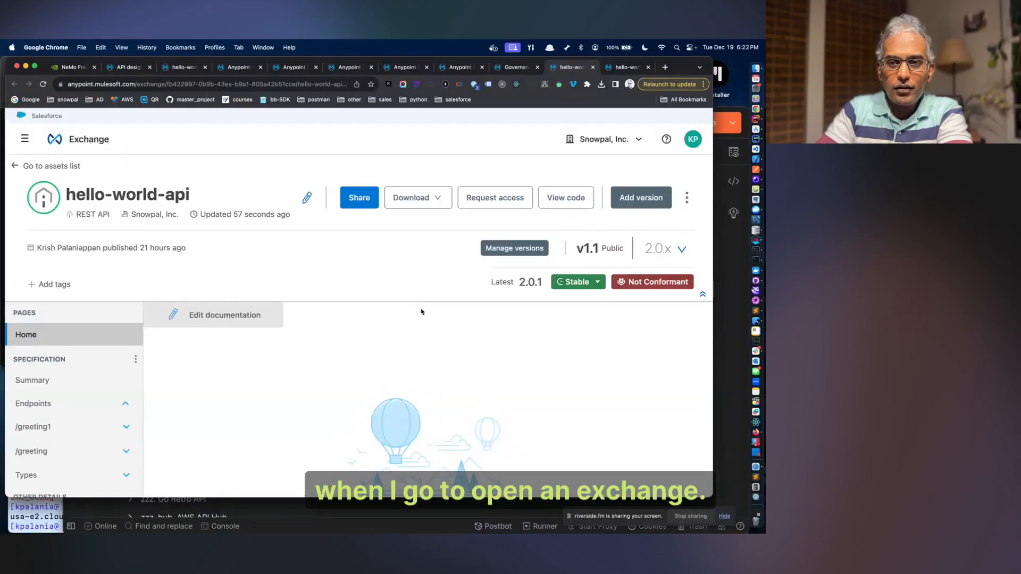
scroll(421, 312, "down", 5)
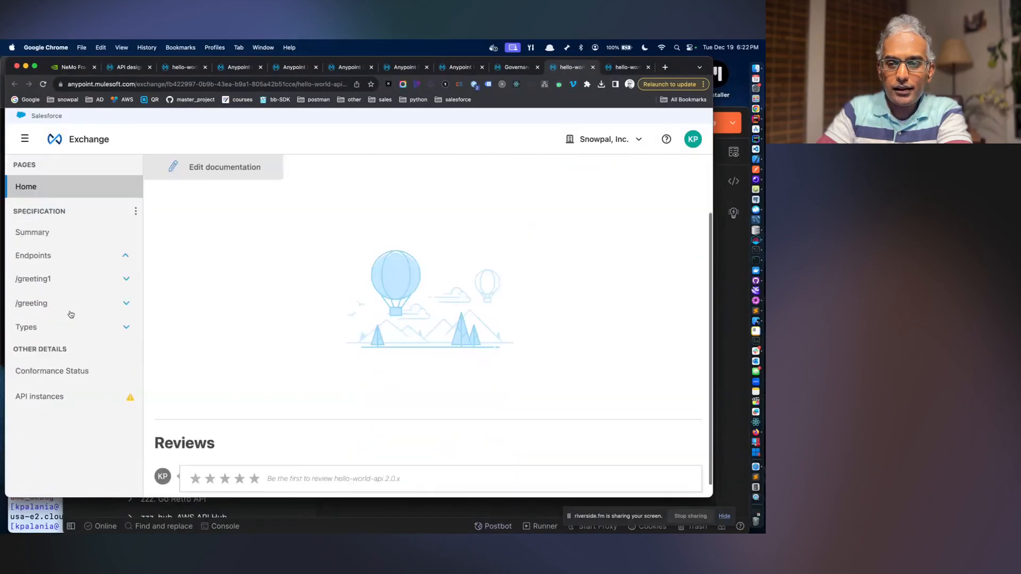
left_click(63, 308)
left_click(87, 337)
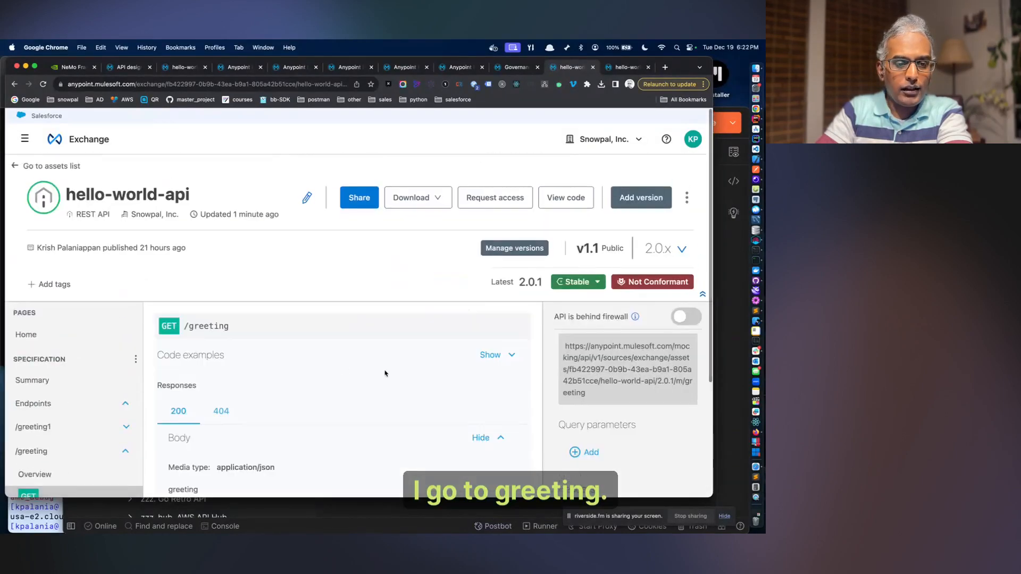
scroll(383, 369, "down", 2)
scroll(294, 442, "up", 1)
scroll(294, 442, "up", 5)
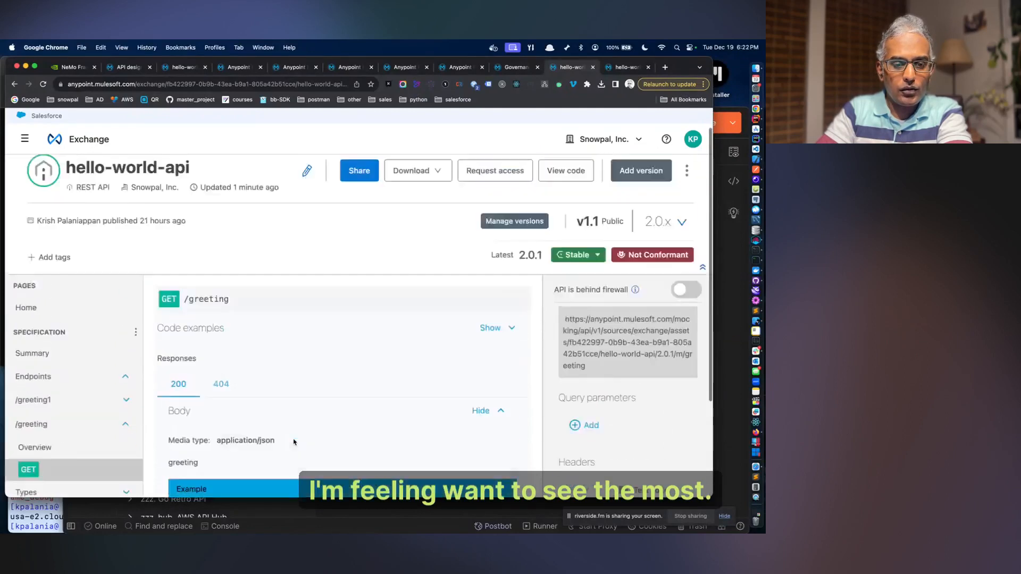
- Compare the GET /greeting response examples on the two open Exchange pages of hello-world-api v1.1
left_click(626, 68)
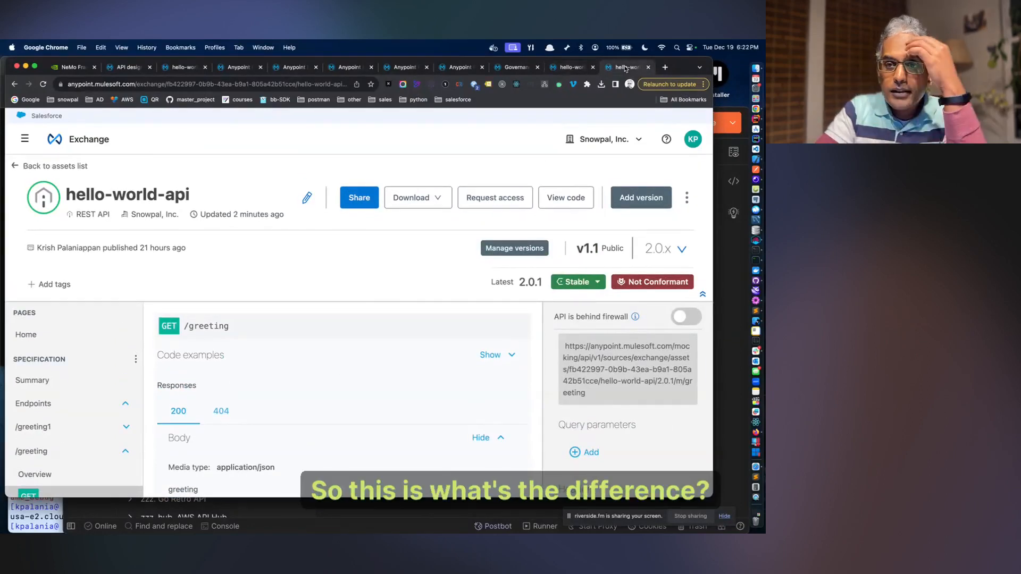
left_click(576, 67)
left_click(625, 67)
scroll(617, 234, "down", 10)
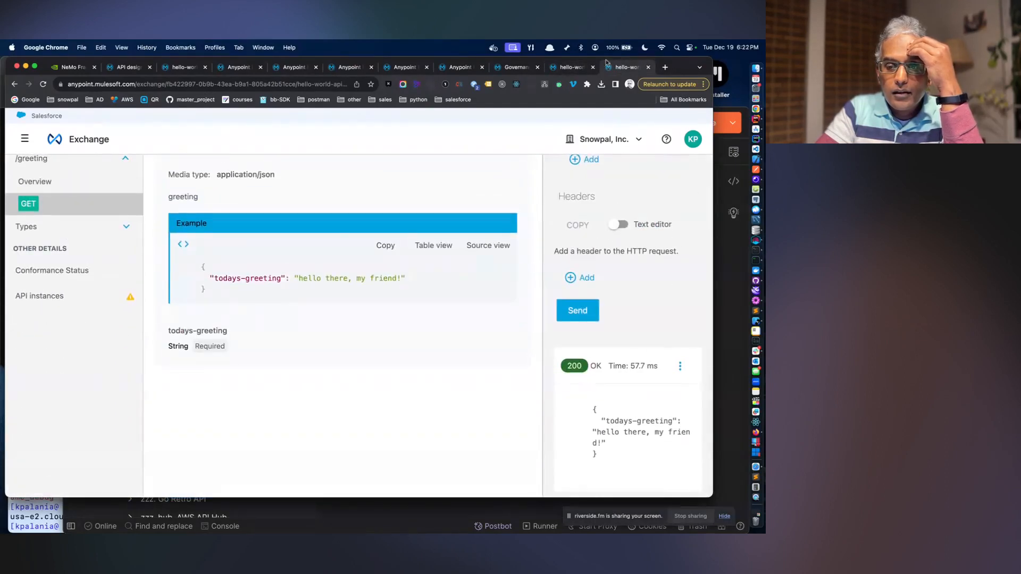
left_click(571, 68)
scroll(538, 301, "down", 4)
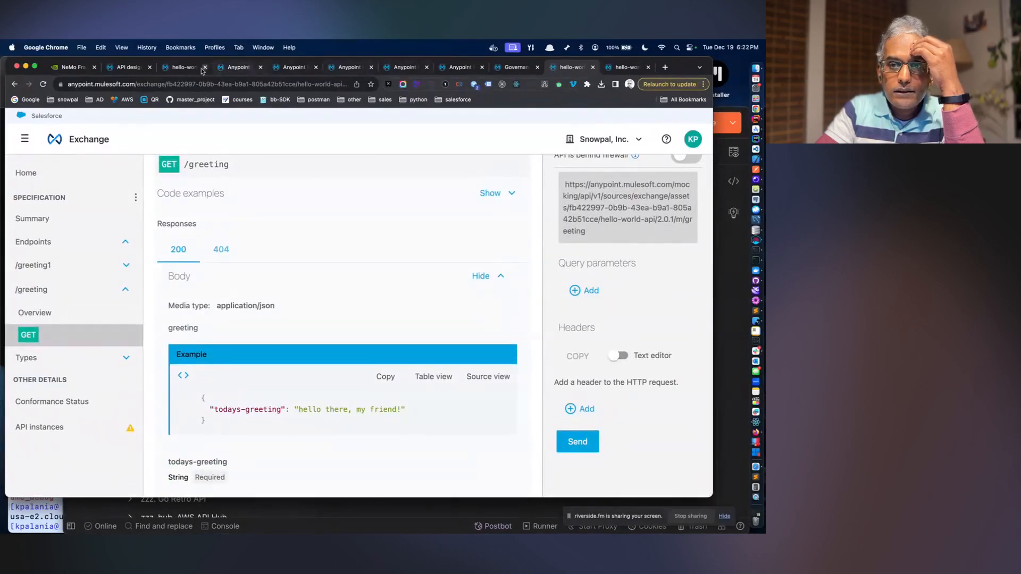
- Check the GET /greeting response on the 1.0.4 Exchange page and review the patch versions for 1.0
left_click(181, 68)
scroll(393, 268, "down", 5)
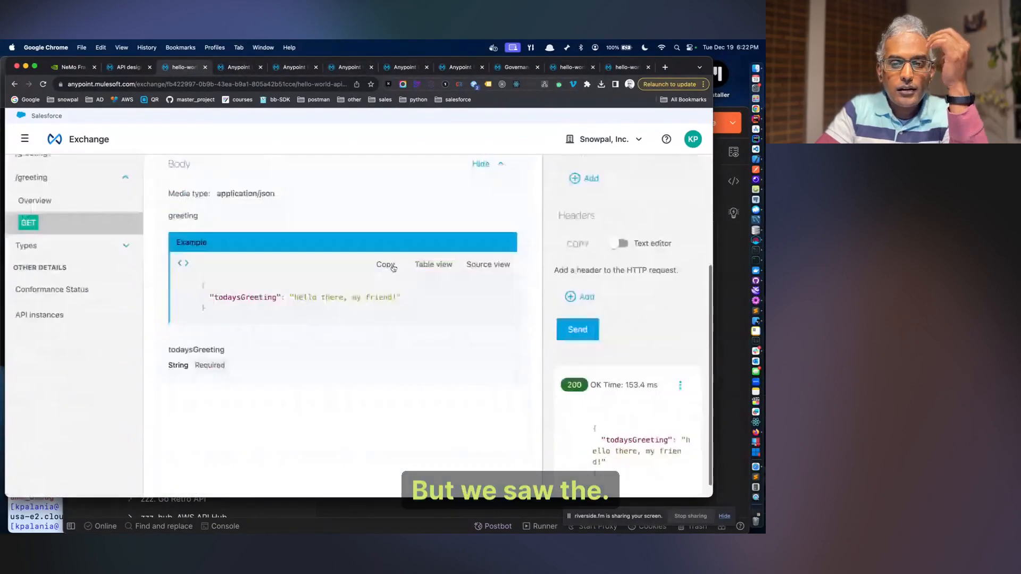
scroll(393, 268, "up", 5)
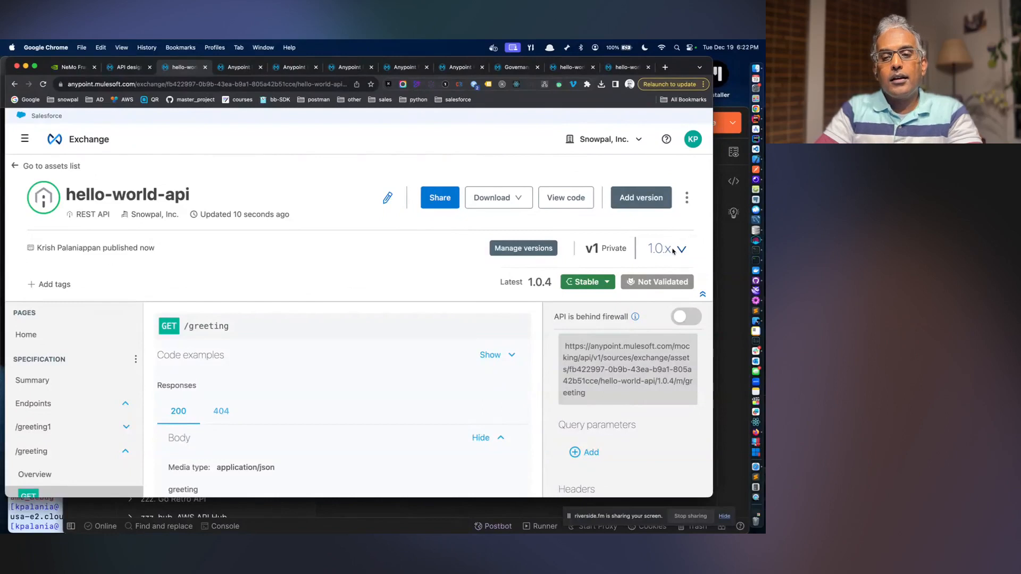
left_click(522, 251)
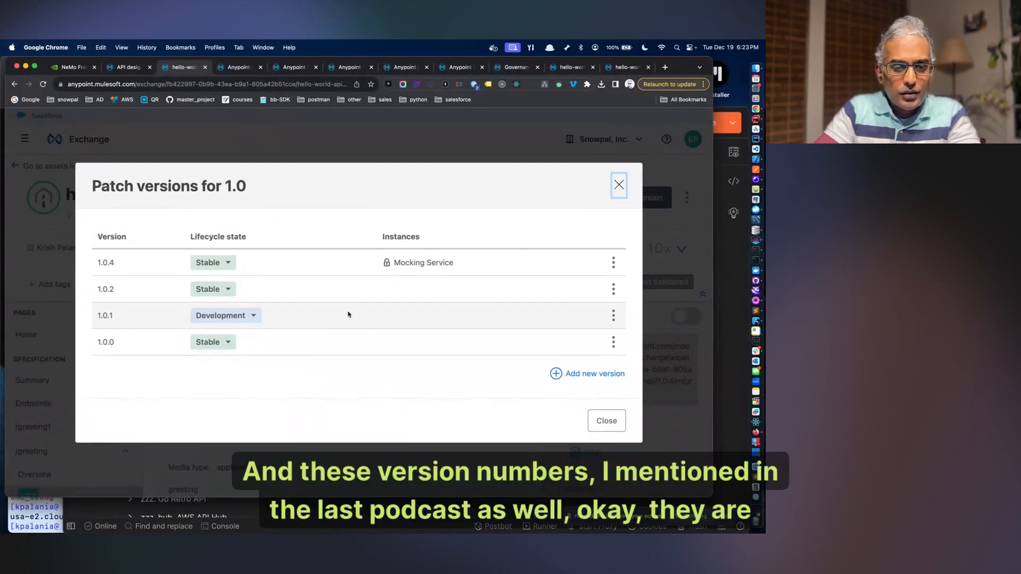
left_click(620, 416)
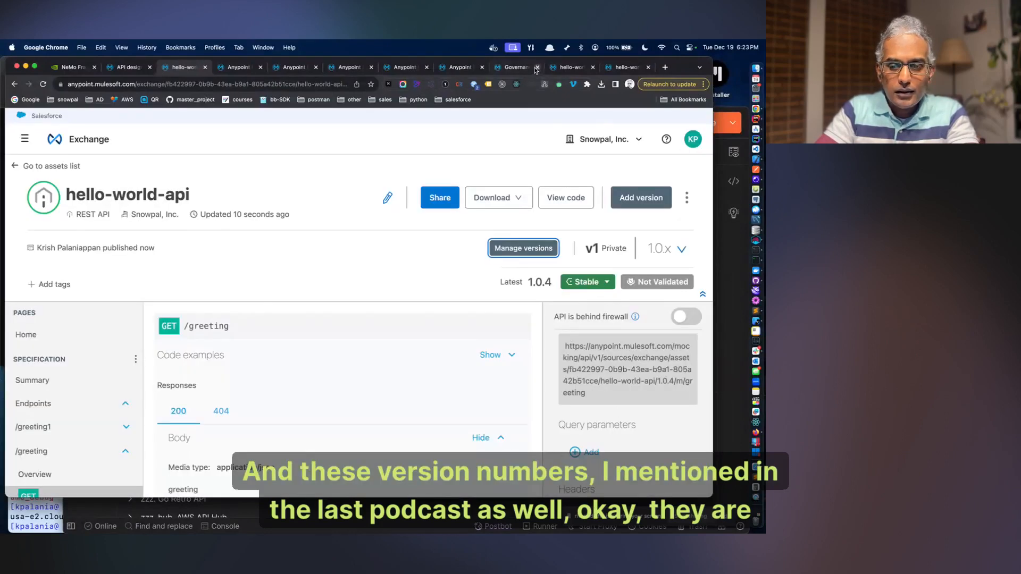
- Check hello-world-api's version and ruleset result among the governed APIs in API Governance, and return to its 1.0.4 page in Exchange
left_click(535, 71)
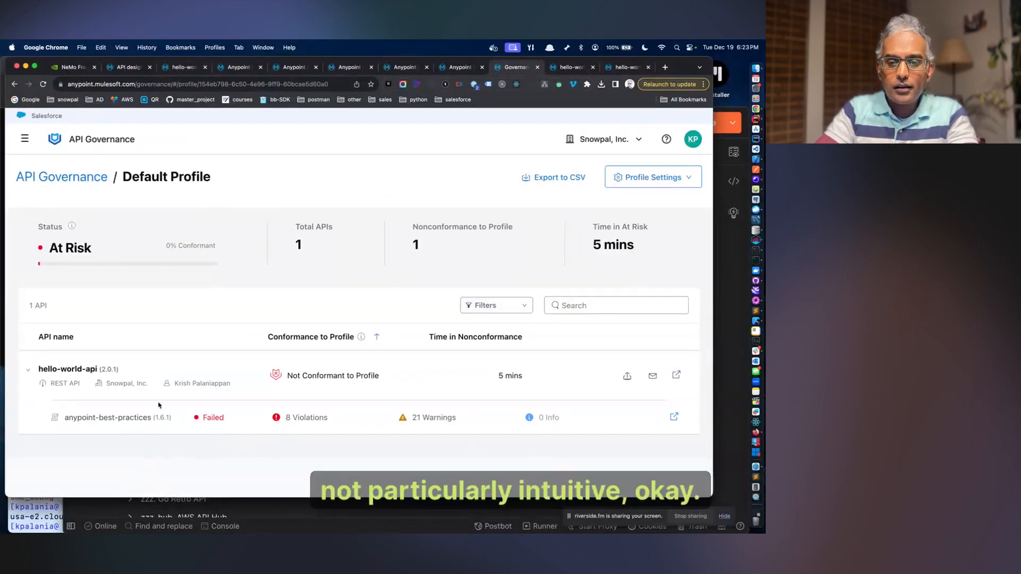
left_click(93, 177)
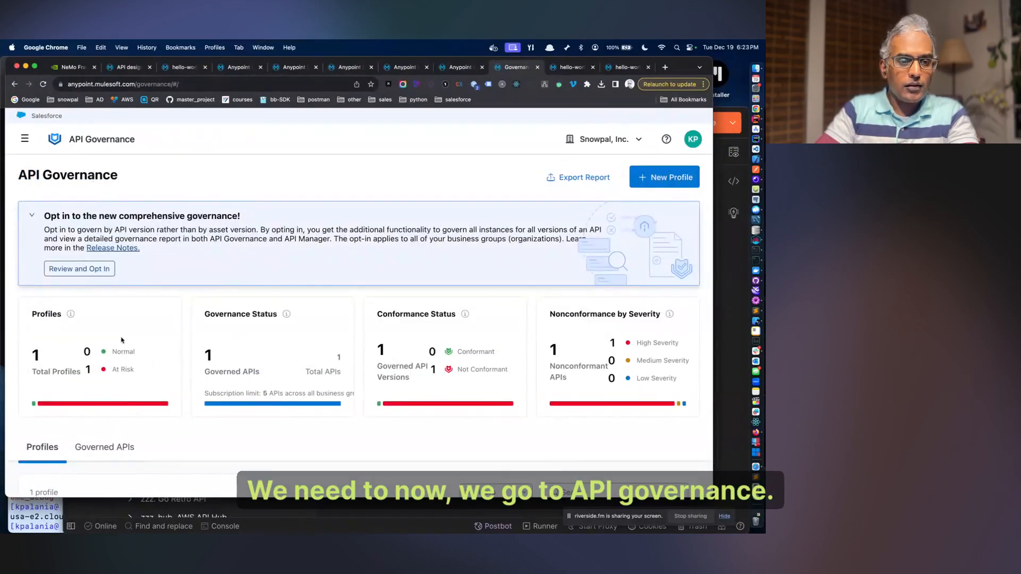
scroll(121, 340, "down", 2)
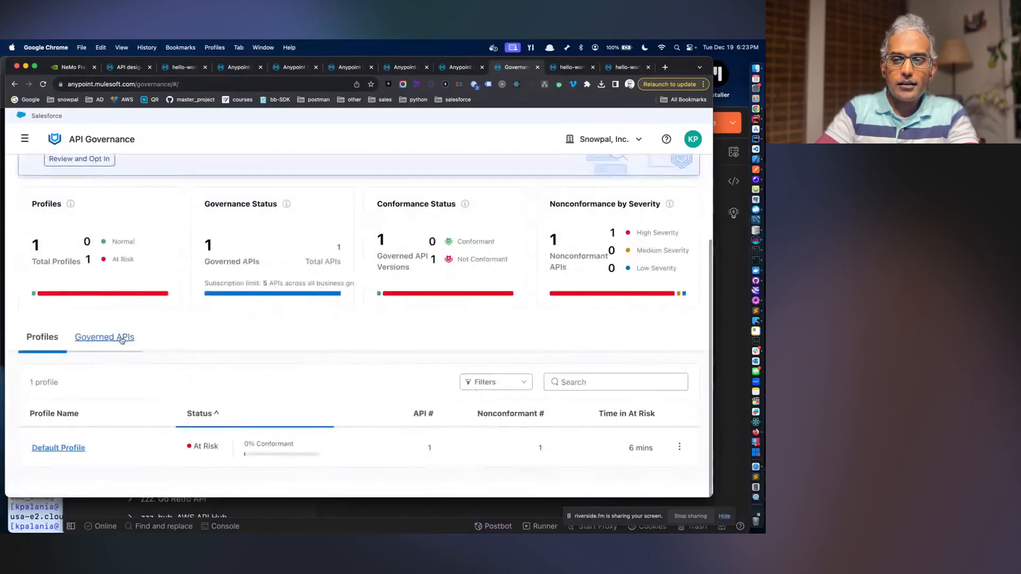
left_click(121, 338)
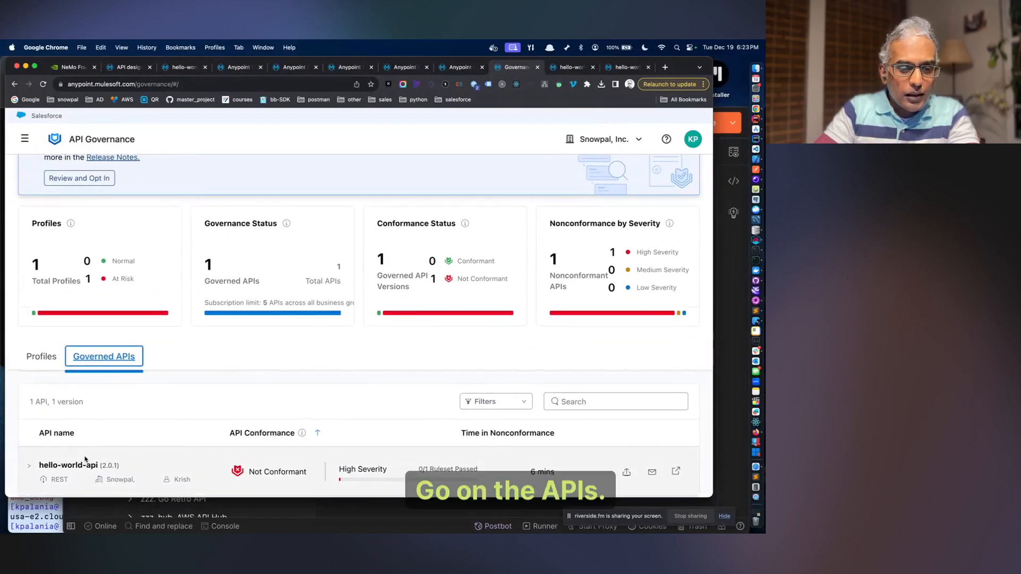
left_click(30, 467)
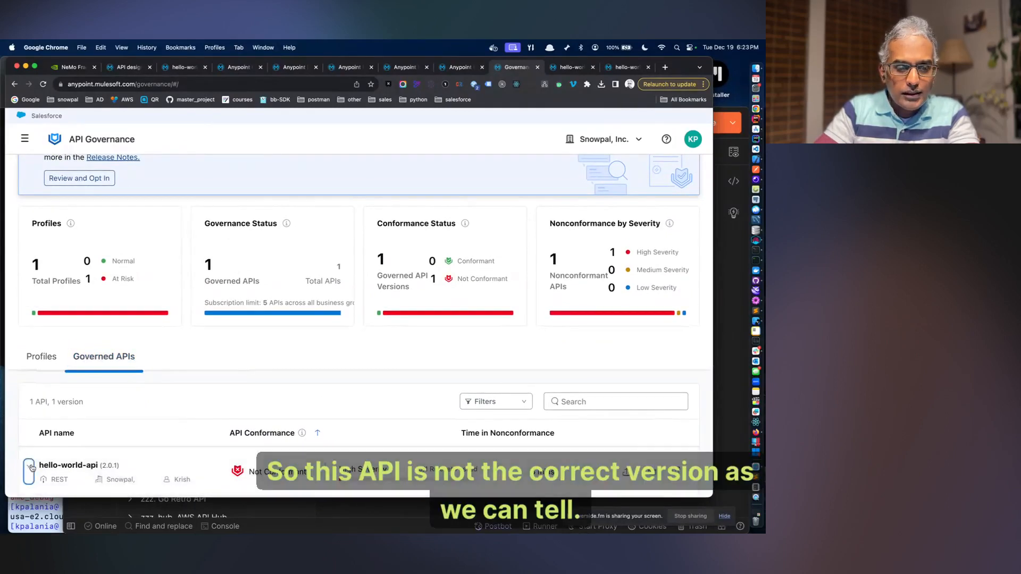
scroll(31, 468, "down", 1)
left_click(118, 481)
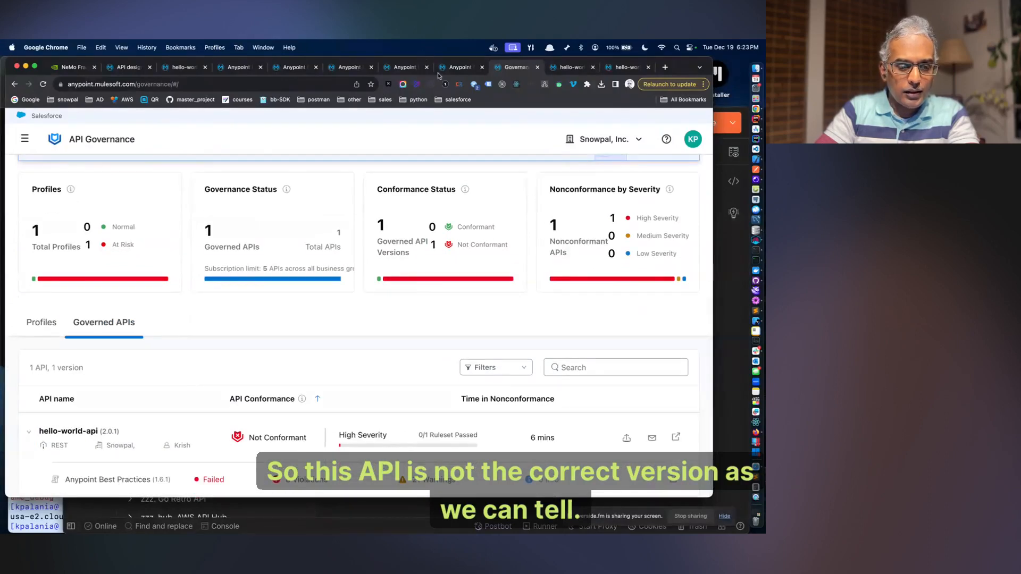
left_click(182, 68)
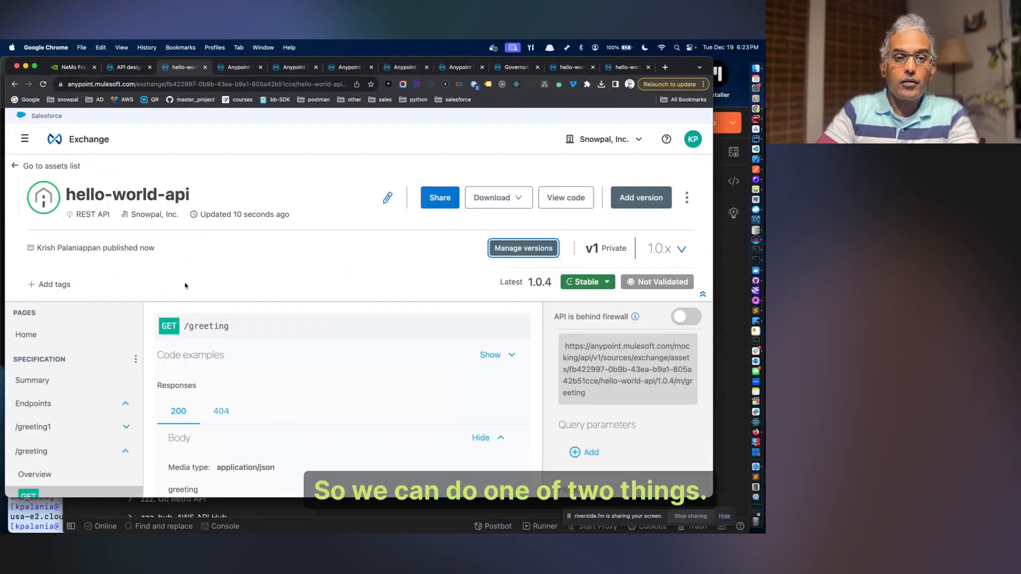
- Review the 1.0 patch versions of hello-world-api, and check the GET /greeting documentation of its 2.0.x version in Exchange
left_click(523, 248)
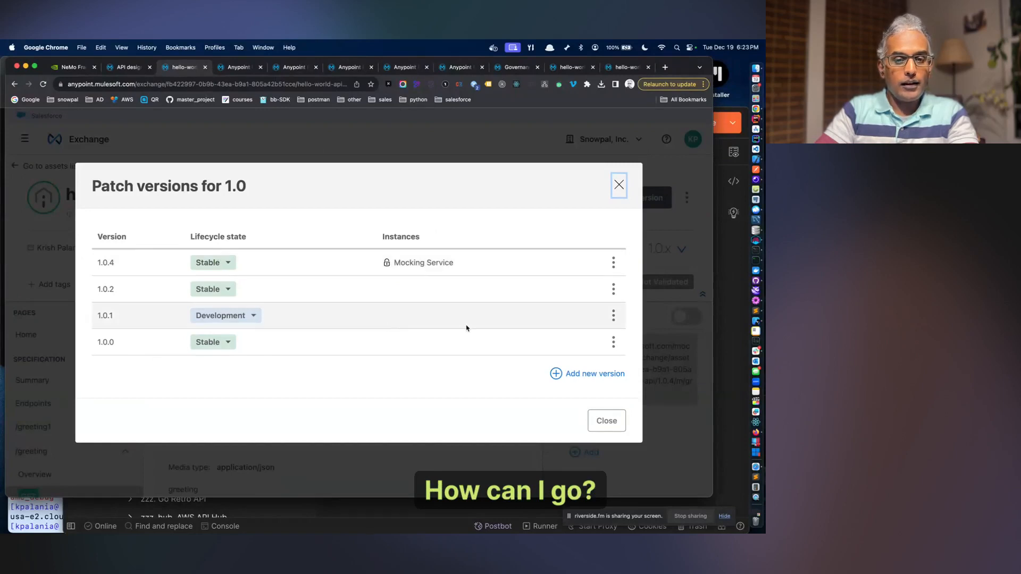
left_click(618, 185)
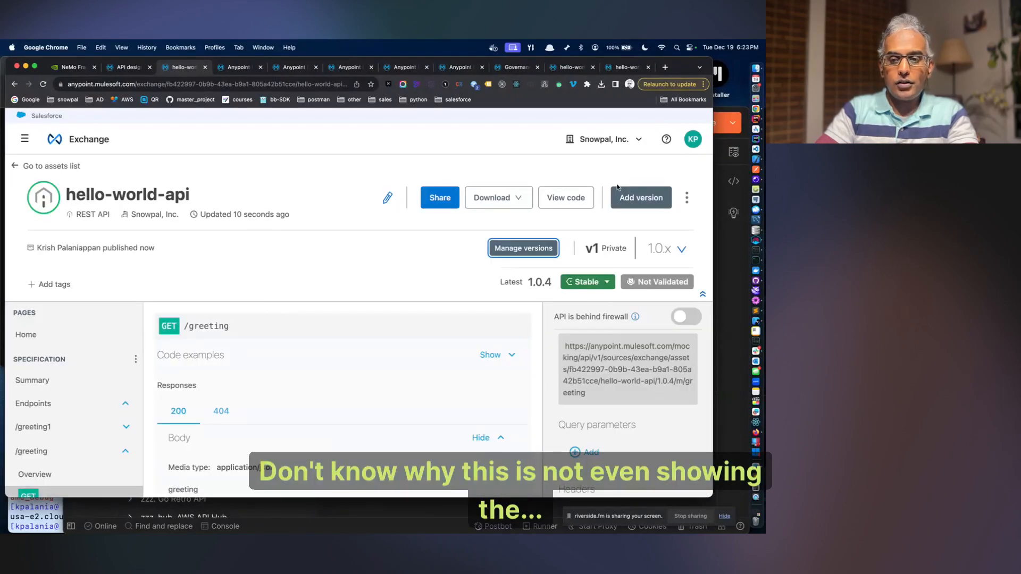
left_click(664, 257)
left_click(619, 274)
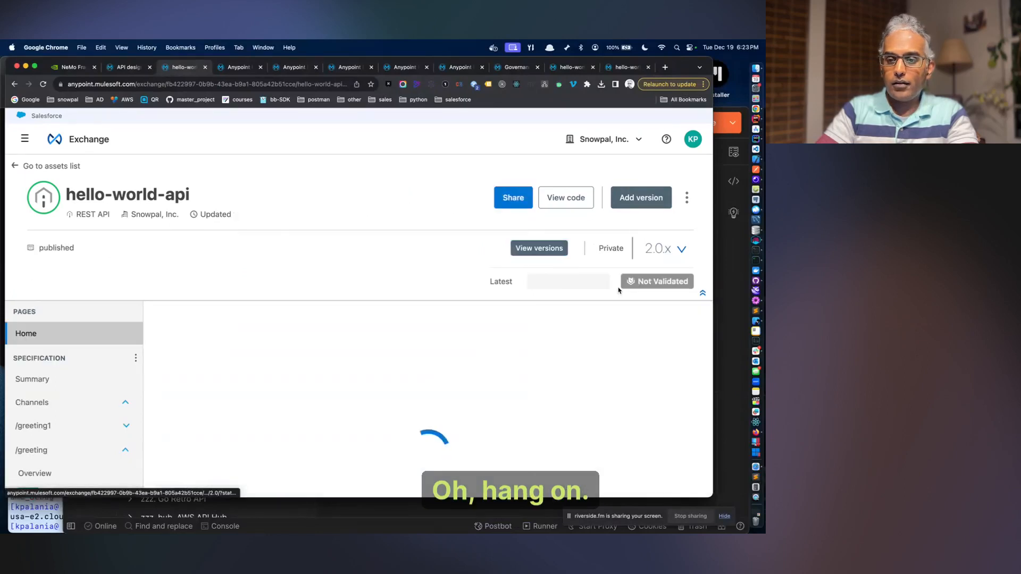
scroll(151, 324, "down", 5)
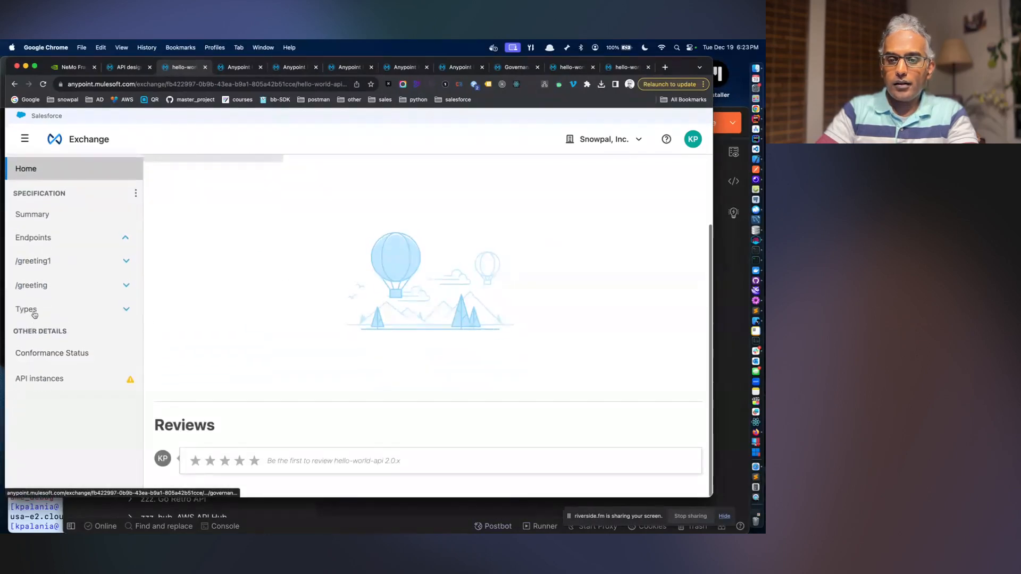
left_click(32, 287)
left_click(33, 331)
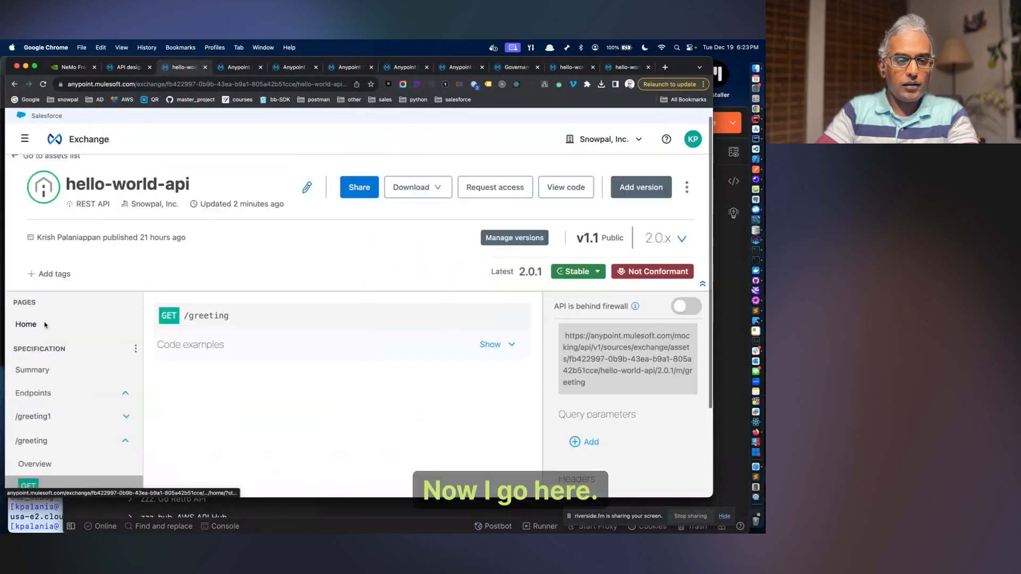
scroll(262, 349, "down", 5)
scroll(262, 351, "up", 5)
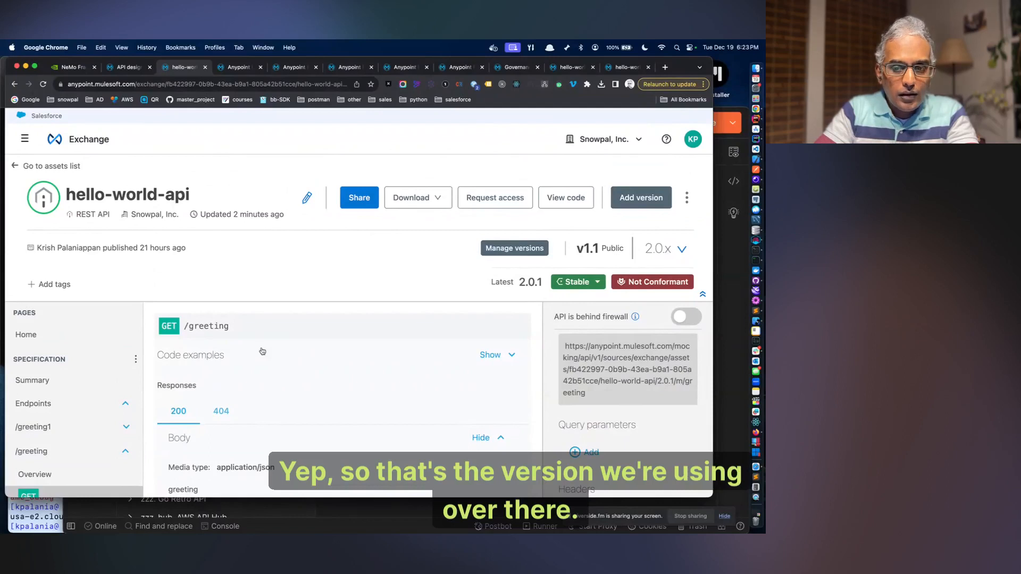
- Reopen the hello-world-api specification from the API projects list in Design Center
left_click(126, 68)
left_click(483, 364)
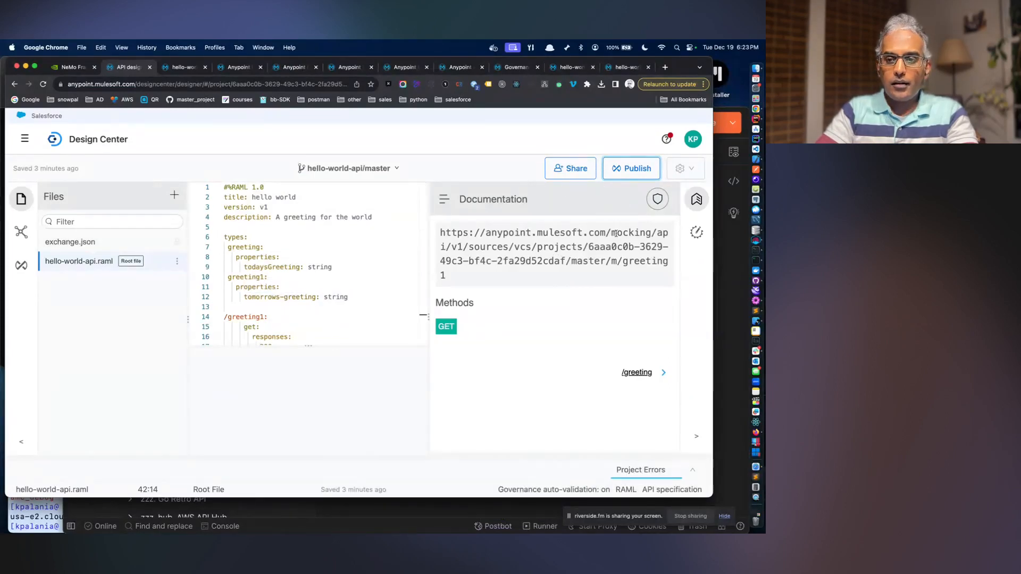
left_click(25, 139)
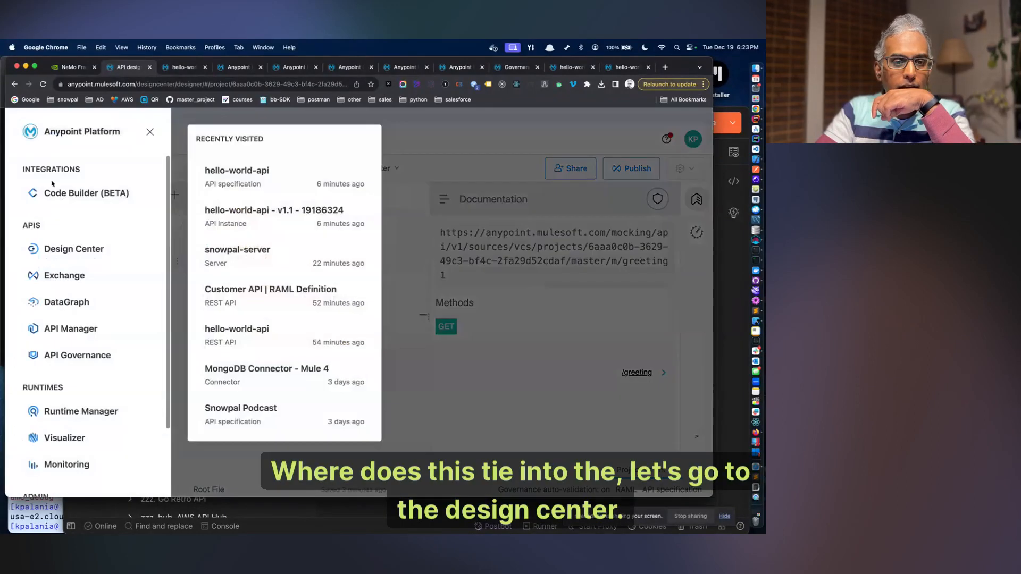
left_click(77, 254)
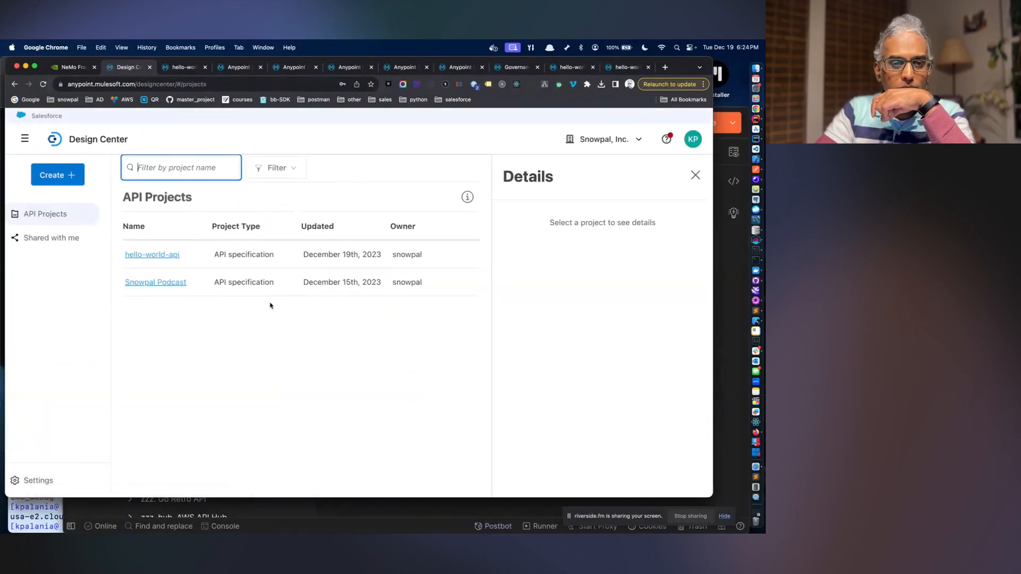
left_click(165, 256)
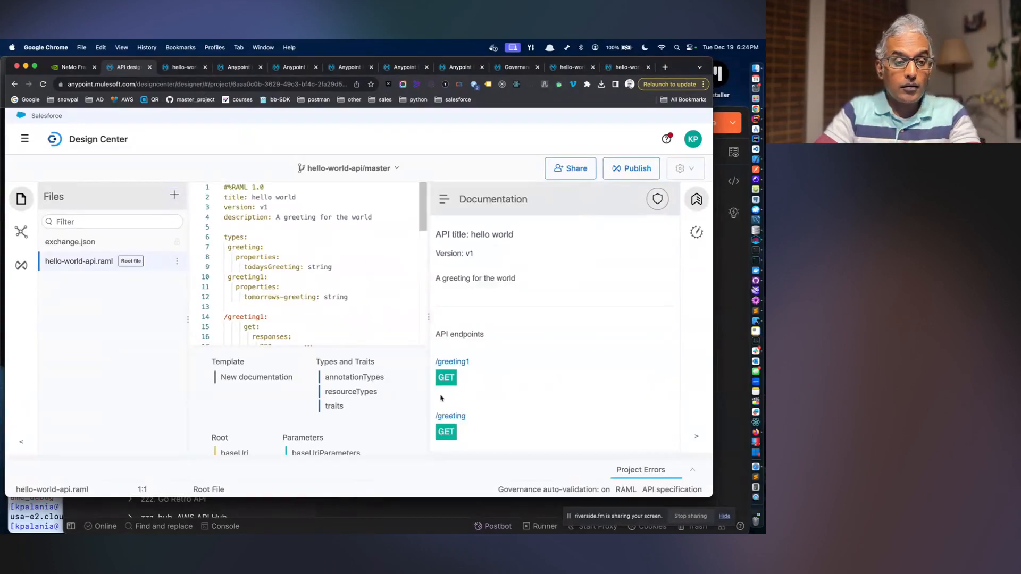
- Examine the /greeting resource and the types defined in hello-world-api.raml
left_click(451, 416)
scroll(355, 315, "down", 10)
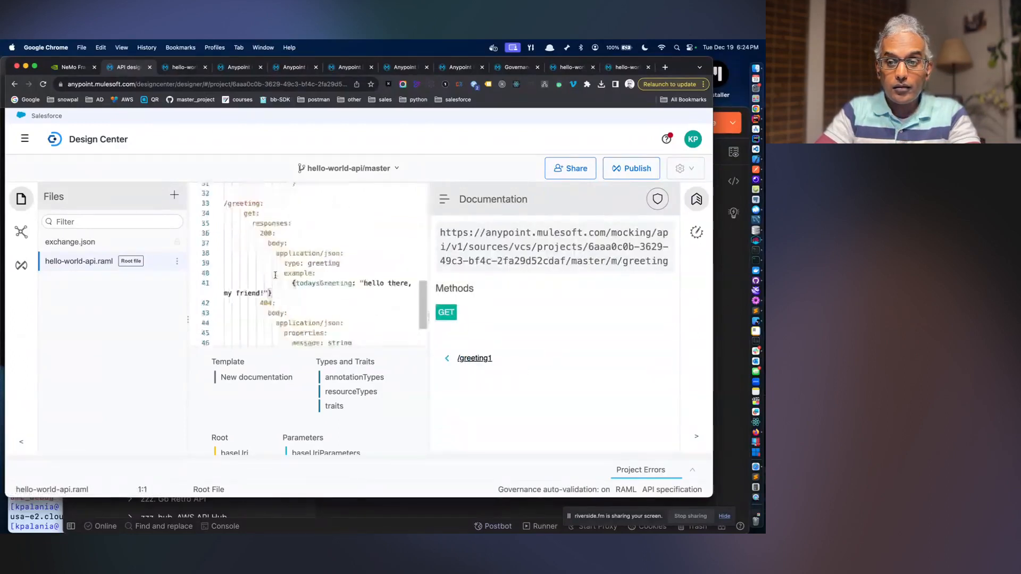
scroll(275, 275, "down", 2)
scroll(274, 275, "up", 12)
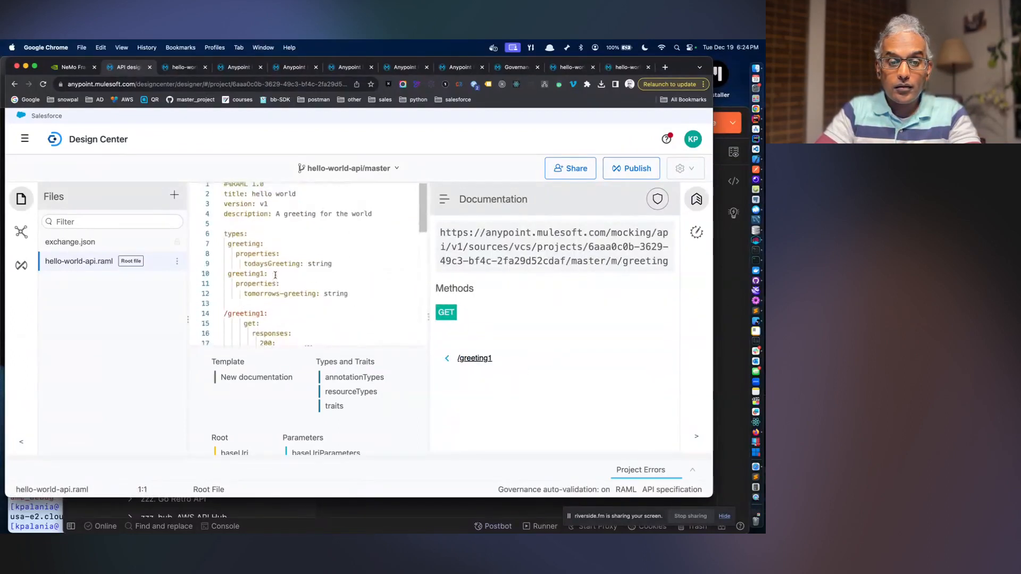
left_click(274, 275)
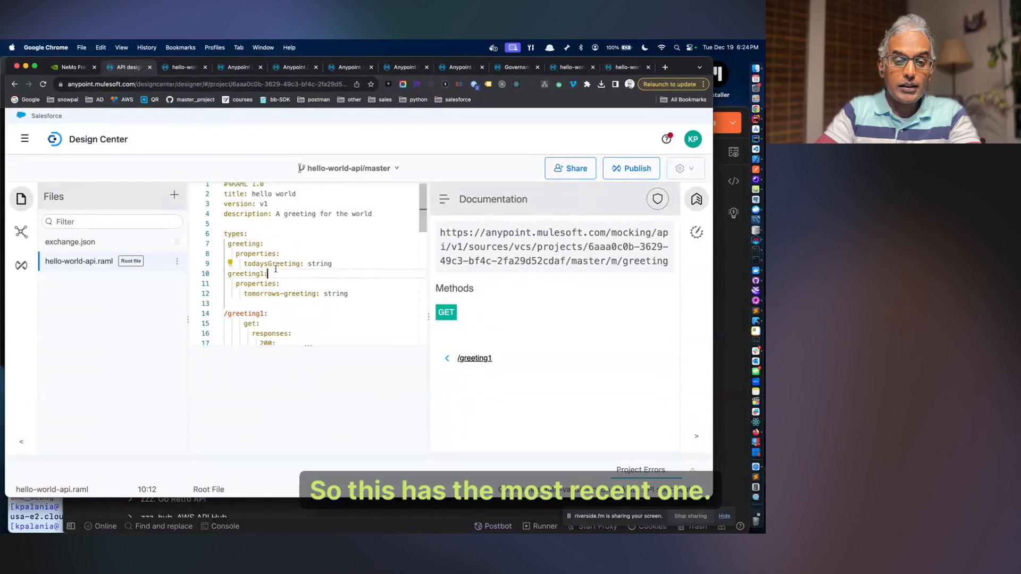
- Try to publish hello-world-api to Exchange with asset version 2.0.5 and API version v2, and read the publishing result
left_click(586, 176)
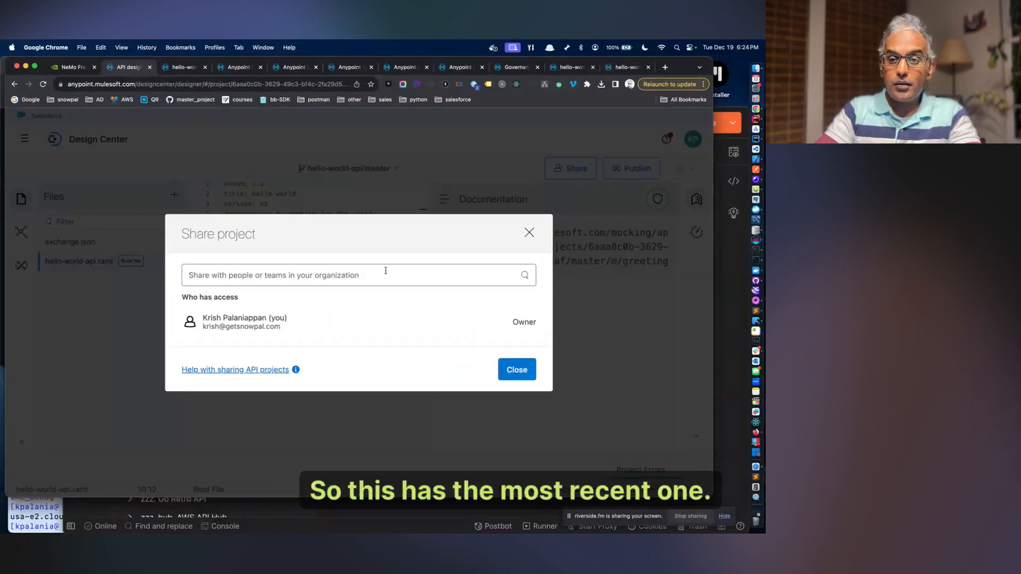
left_click(513, 368)
left_click(627, 176)
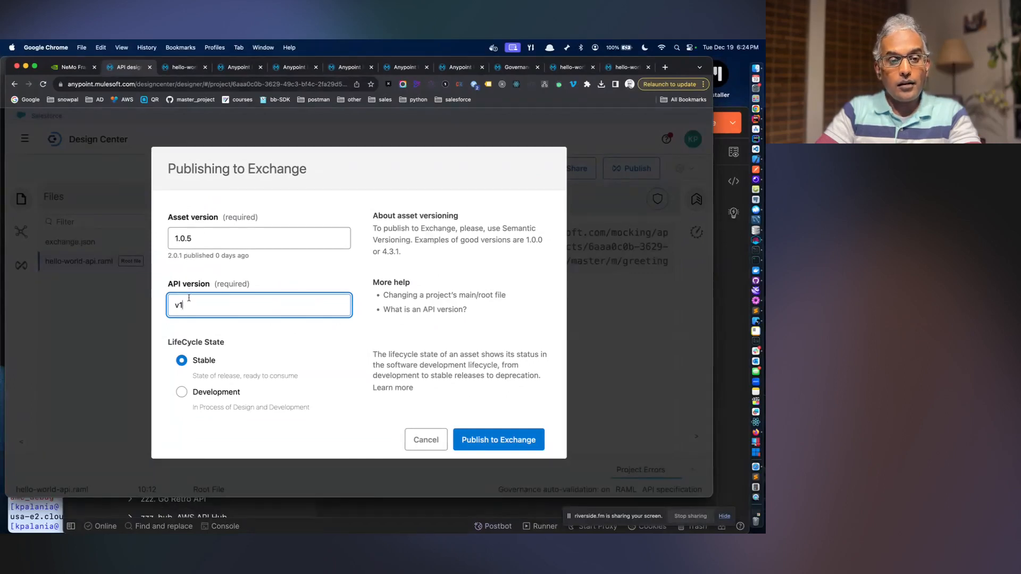
key("BackSpace")
type("2")
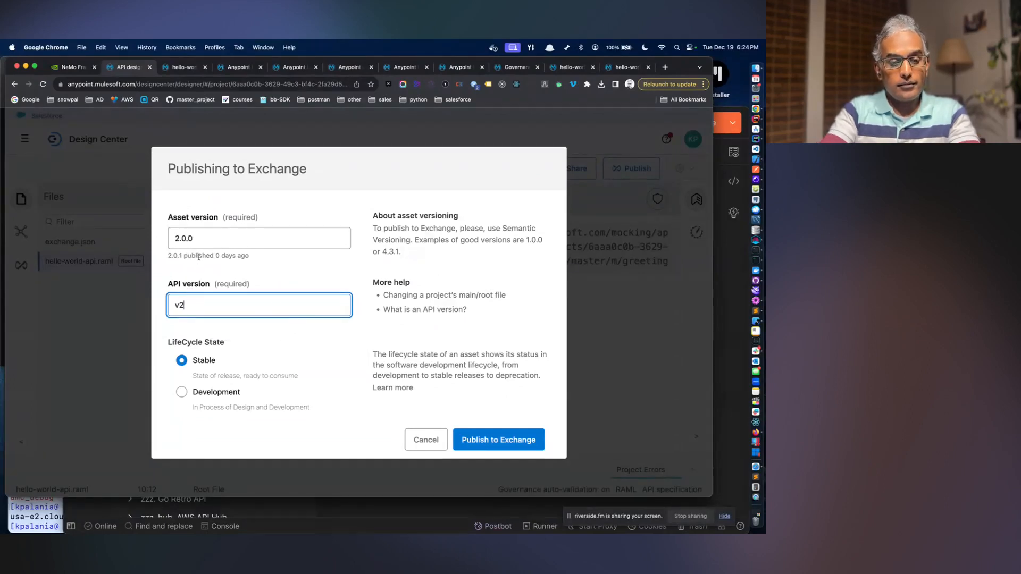
left_click(203, 235)
key("BackSpace")
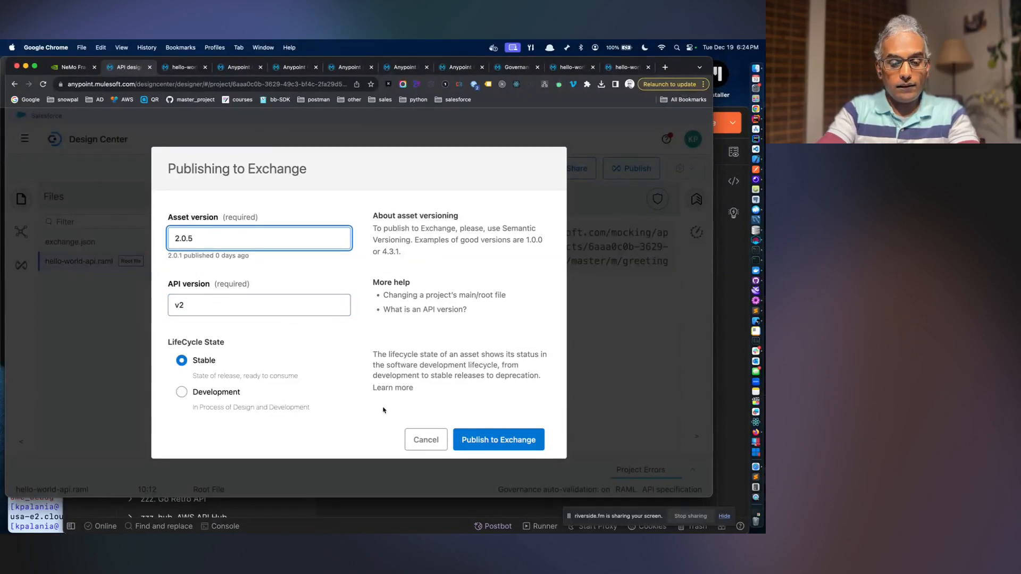
left_click(472, 446)
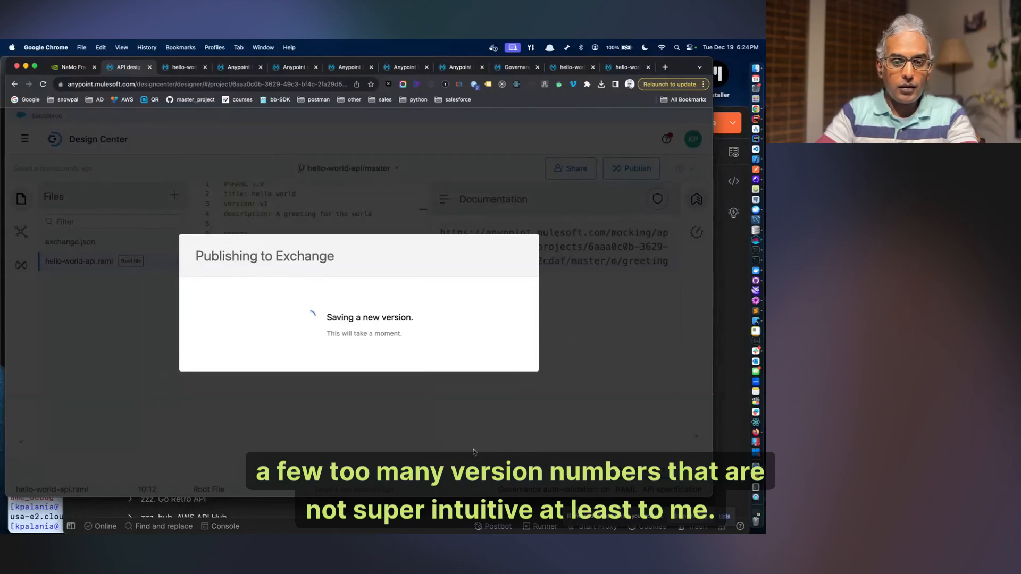
scroll(463, 373, "down", 2)
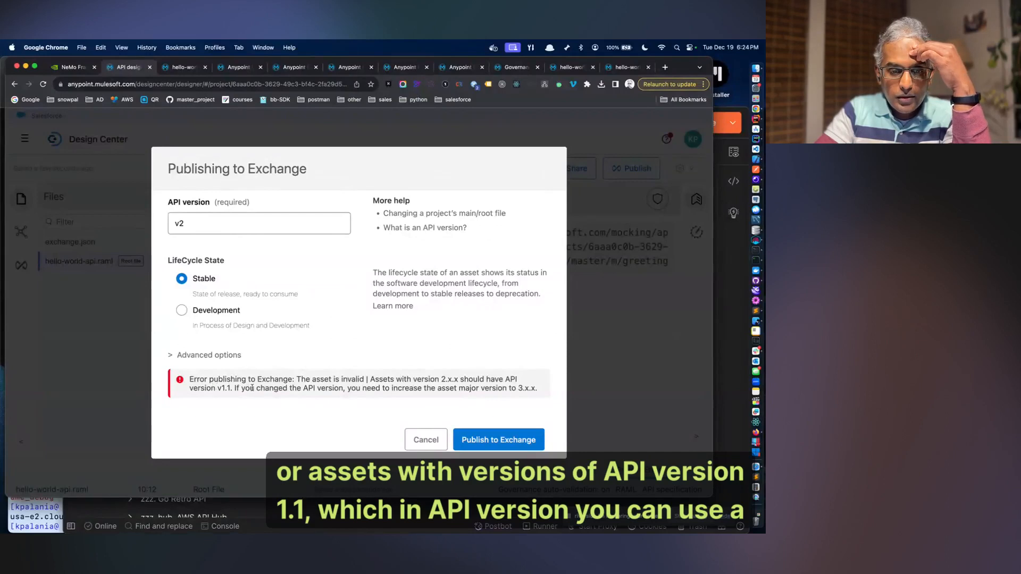
left_click_drag(256, 388, 380, 387)
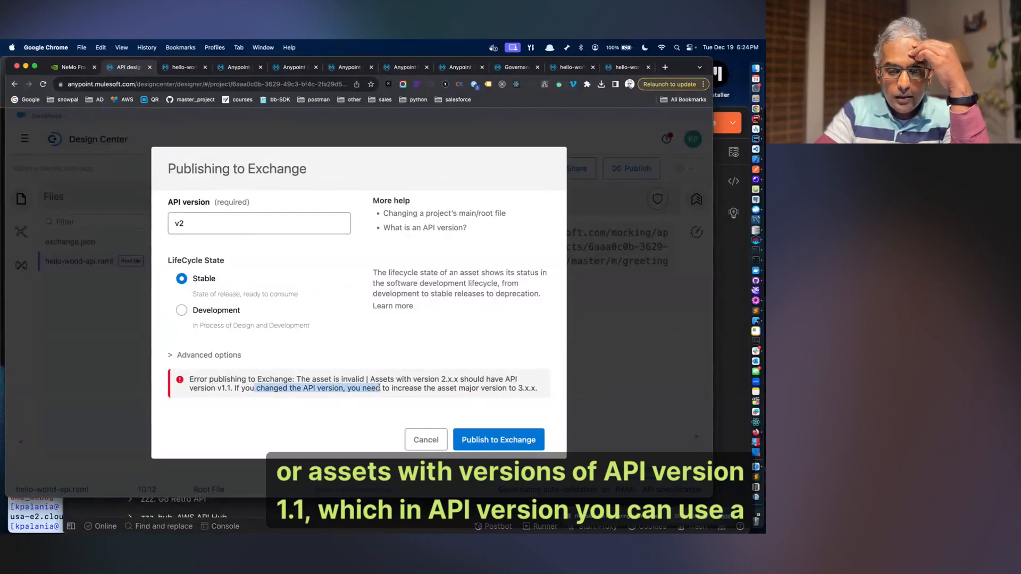
- Publish hello-world-api to Exchange as a stable release with asset version 3.0.0 and API version v3
left_click(237, 305)
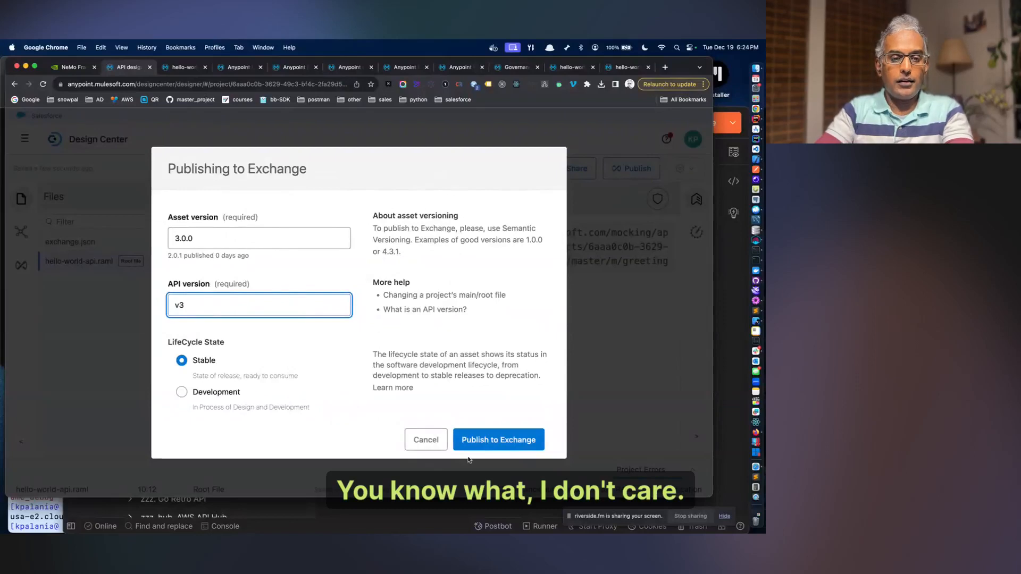
left_click(472, 450)
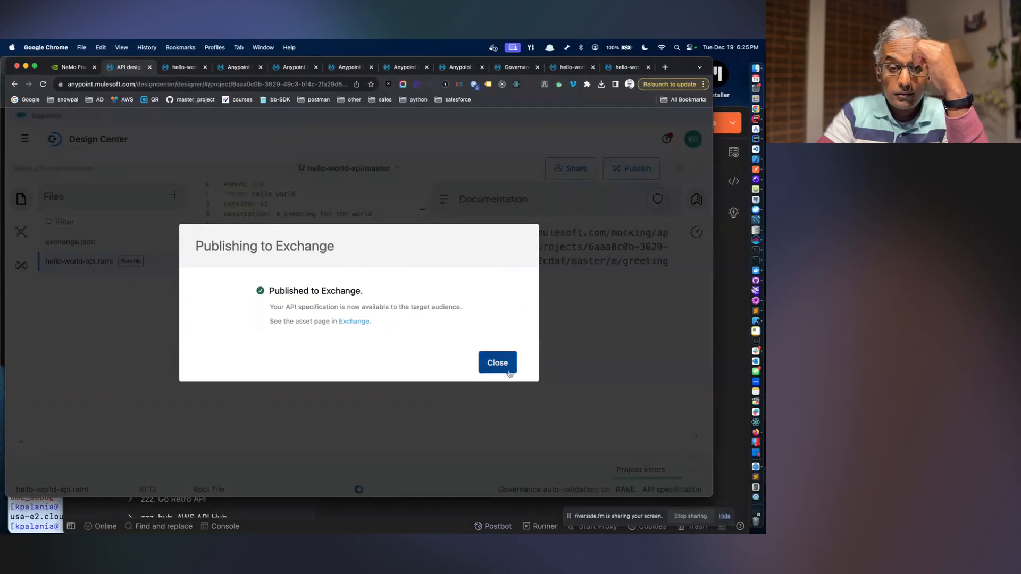
left_click(497, 362)
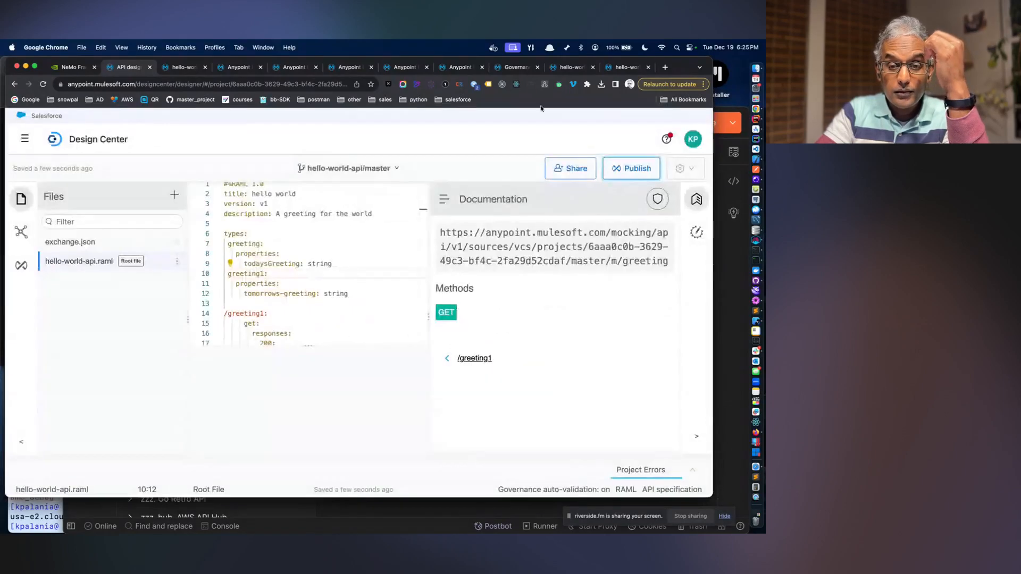
- Open the Default Profile in API Governance and inspect the anypoint-best-practices violations of hello-world-api
left_click(513, 67)
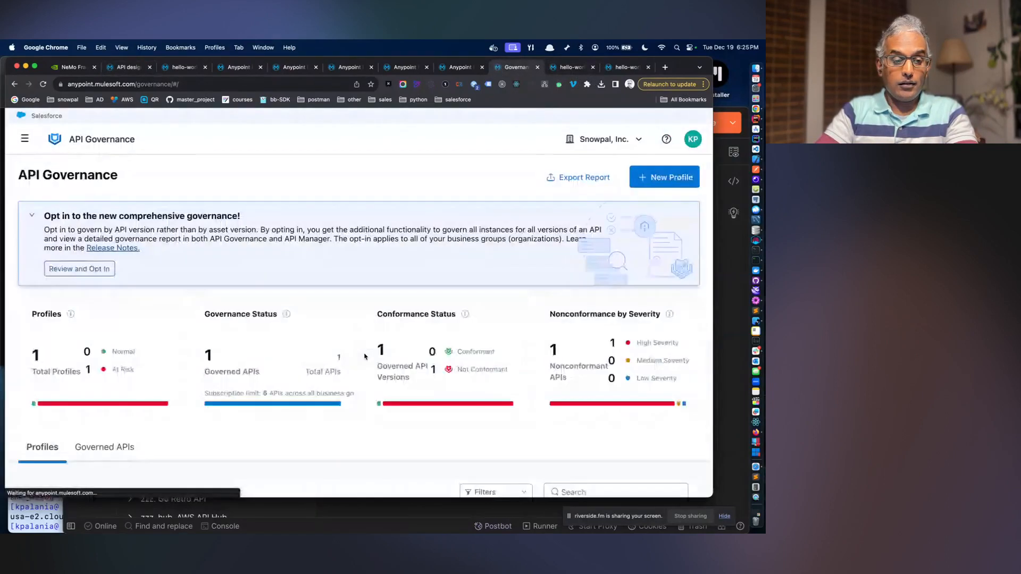
scroll(365, 357, "down", 1)
scroll(365, 357, "down", 4)
left_click(50, 451)
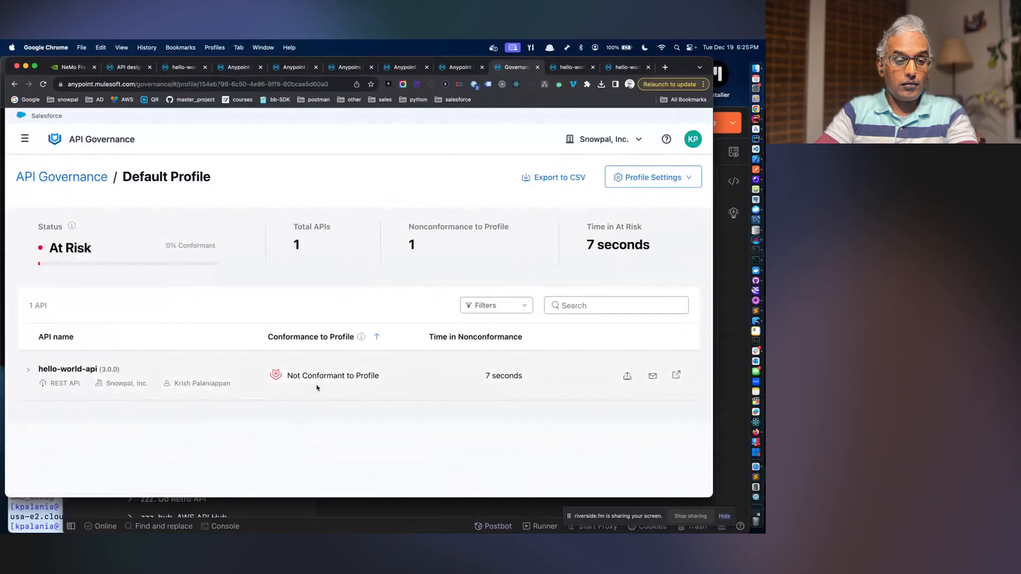
left_click(28, 369)
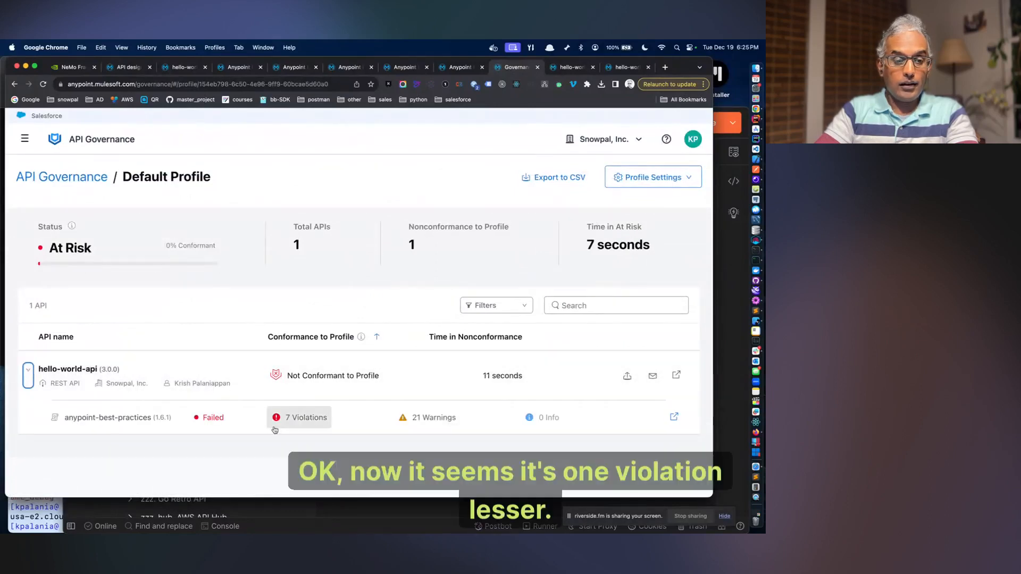
left_click(301, 418)
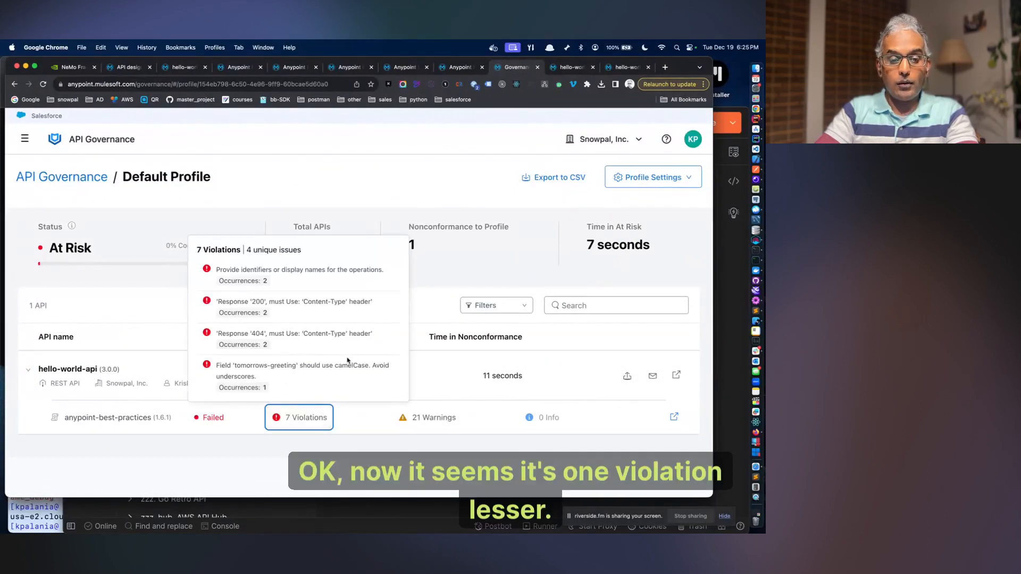
left_click_drag(235, 365, 273, 364)
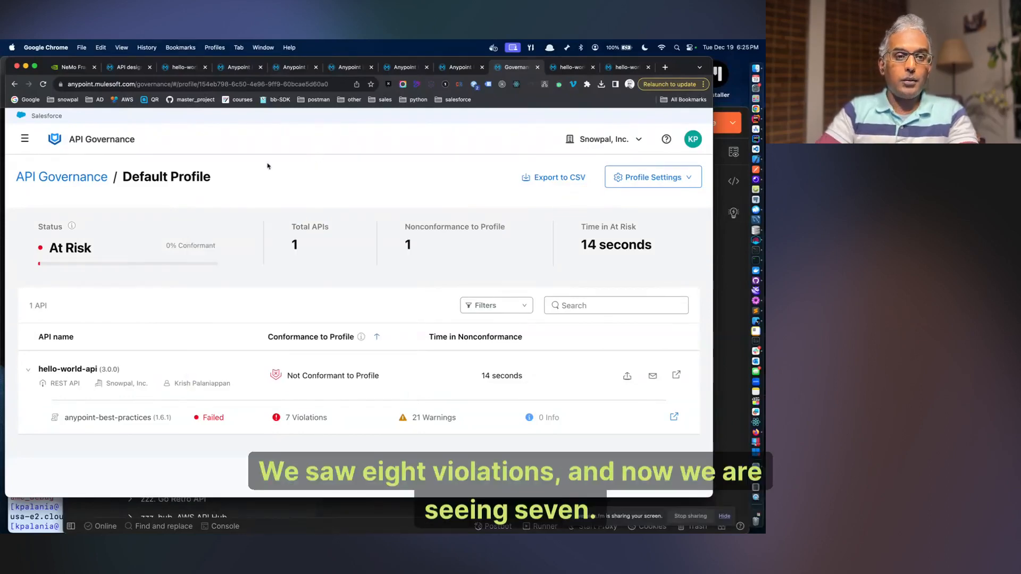
- Look through the rulesets offered for a new governance profile, and return to the API Governance overview without creating one
left_click(71, 177)
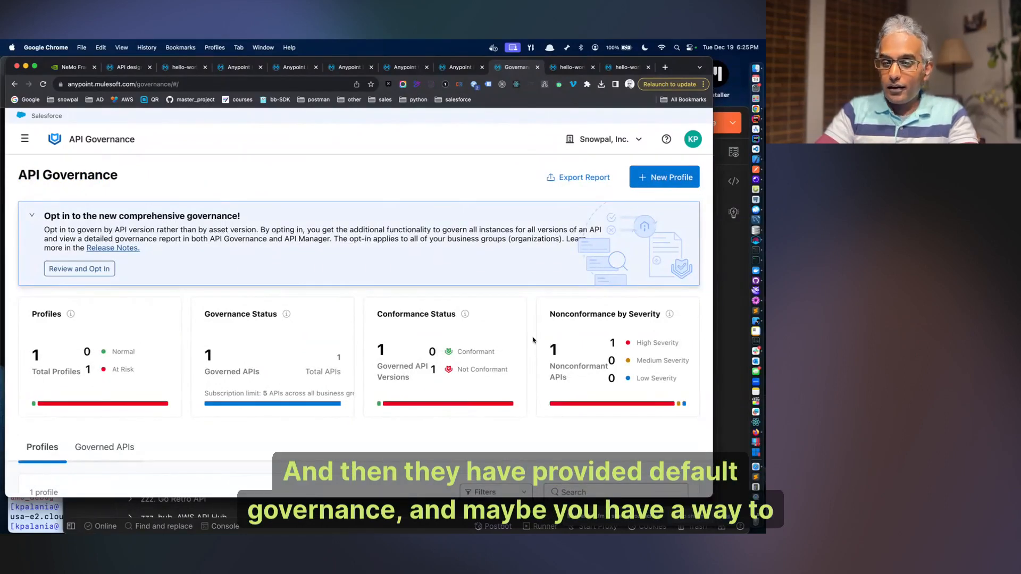
left_click(676, 183)
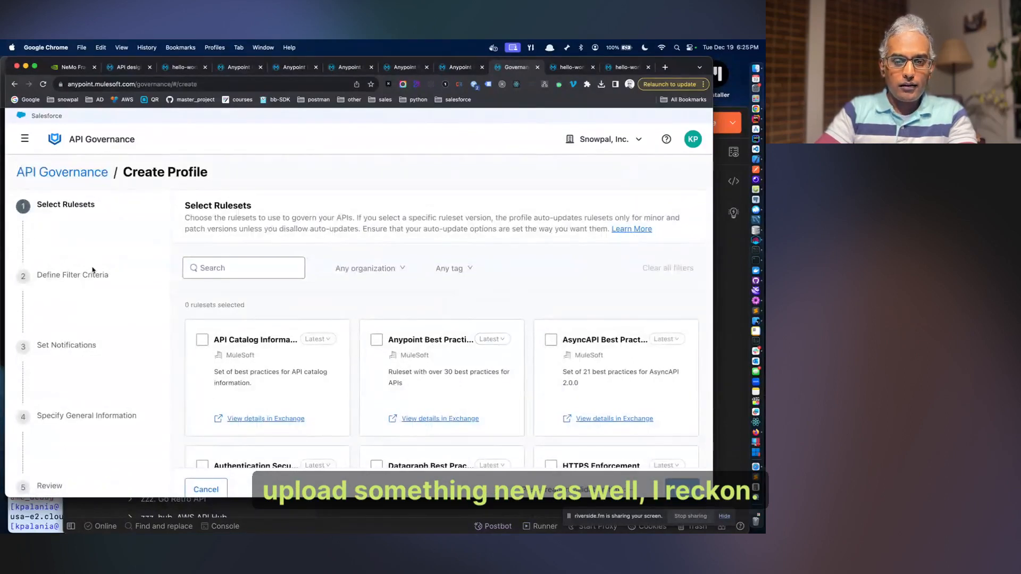
scroll(357, 297, "down", 10)
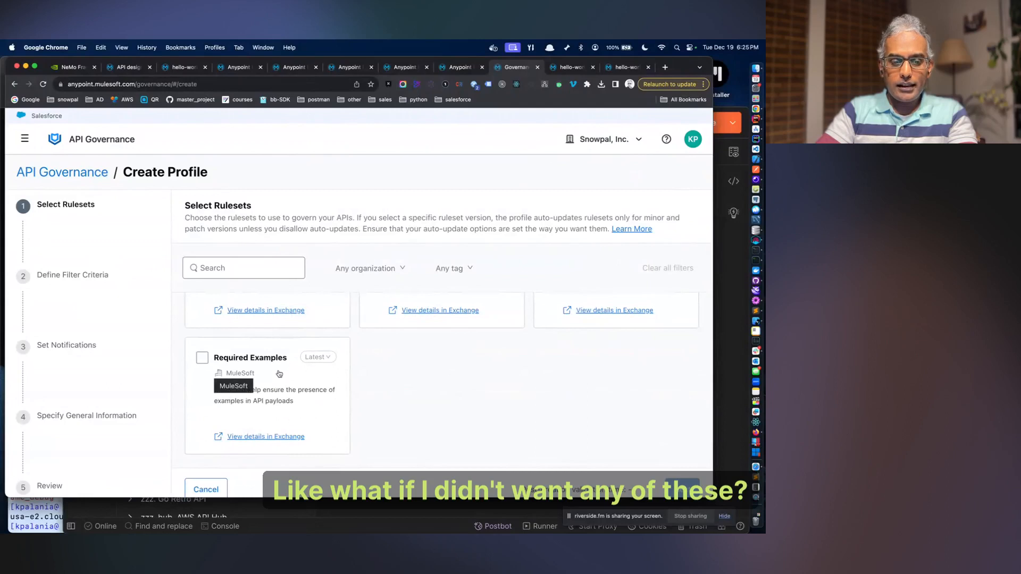
scroll(279, 373, "up", 10)
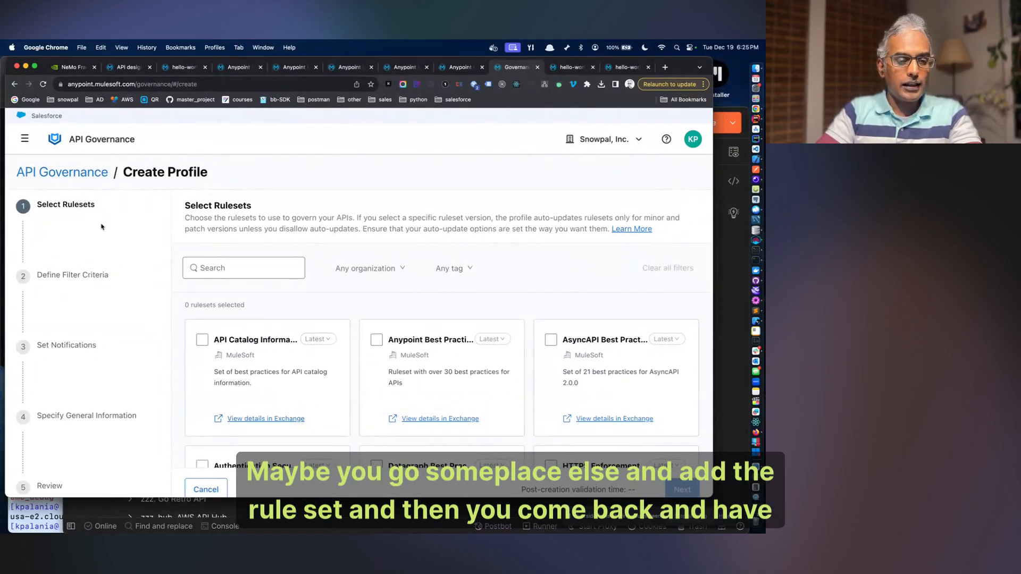
left_click(63, 172)
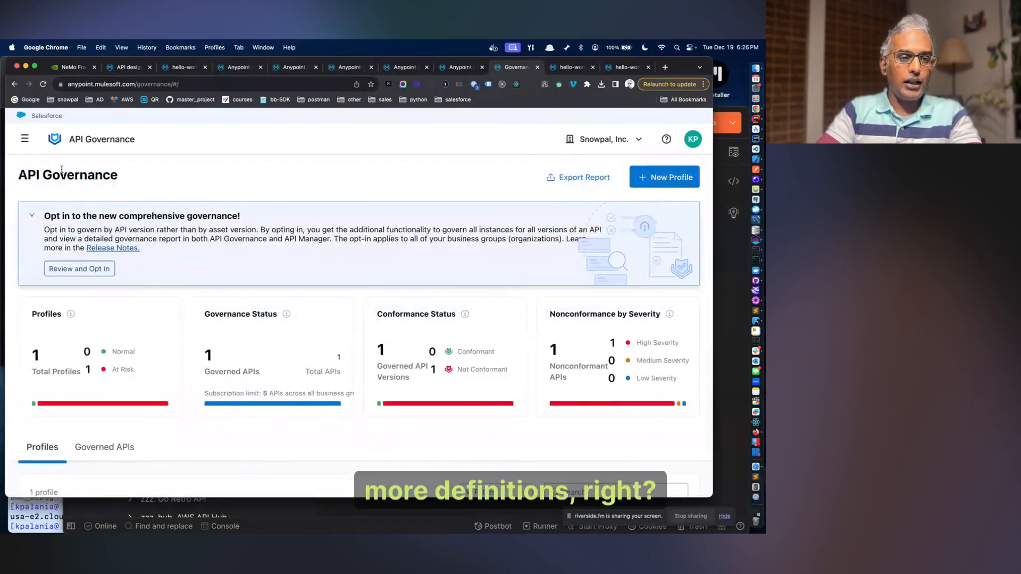
- Open the applications list in Runtime Manager
left_click(25, 139)
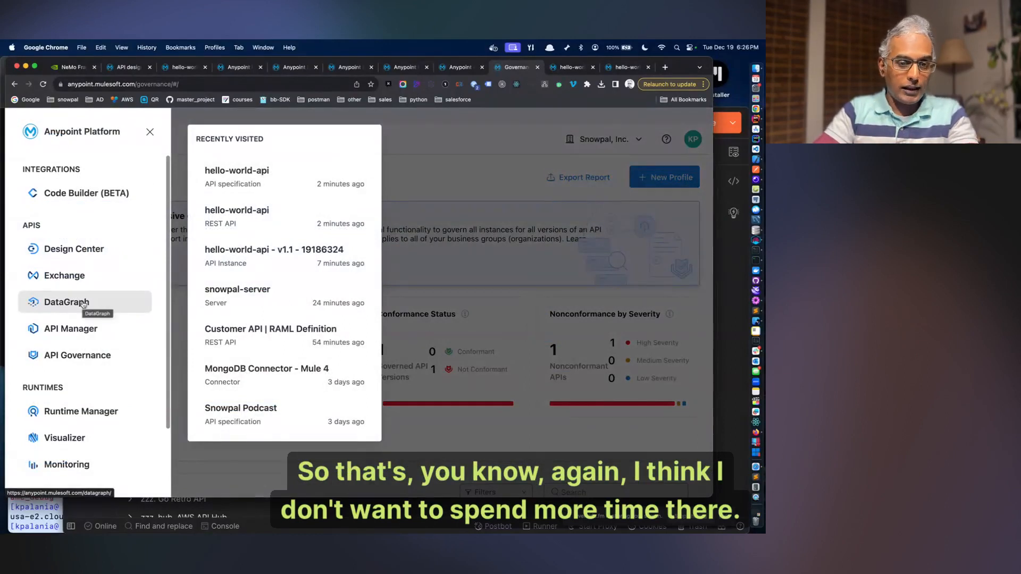
left_click(98, 417)
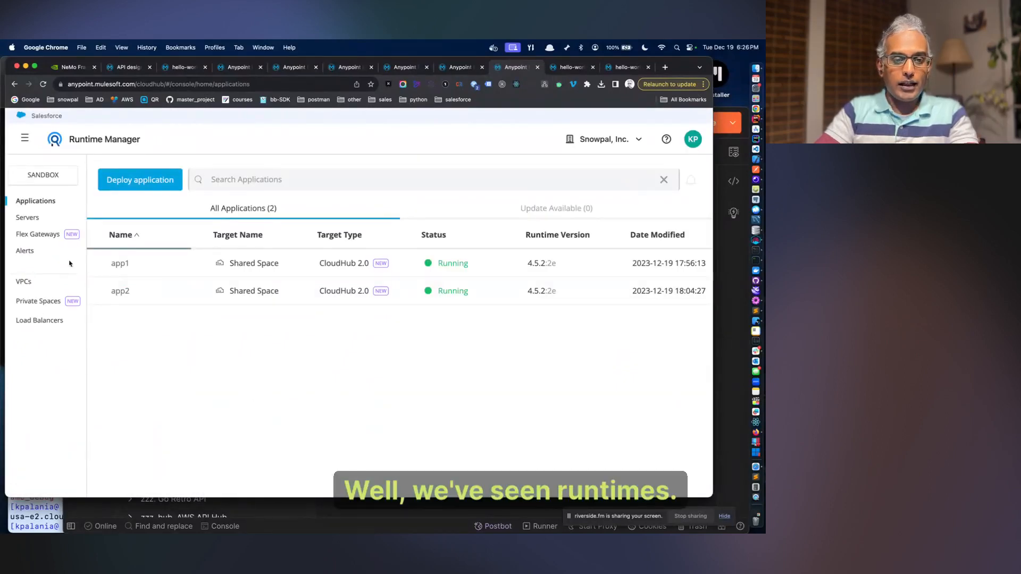
- Start a new alert in Runtime Manager and name it Alert 1
left_click(31, 253)
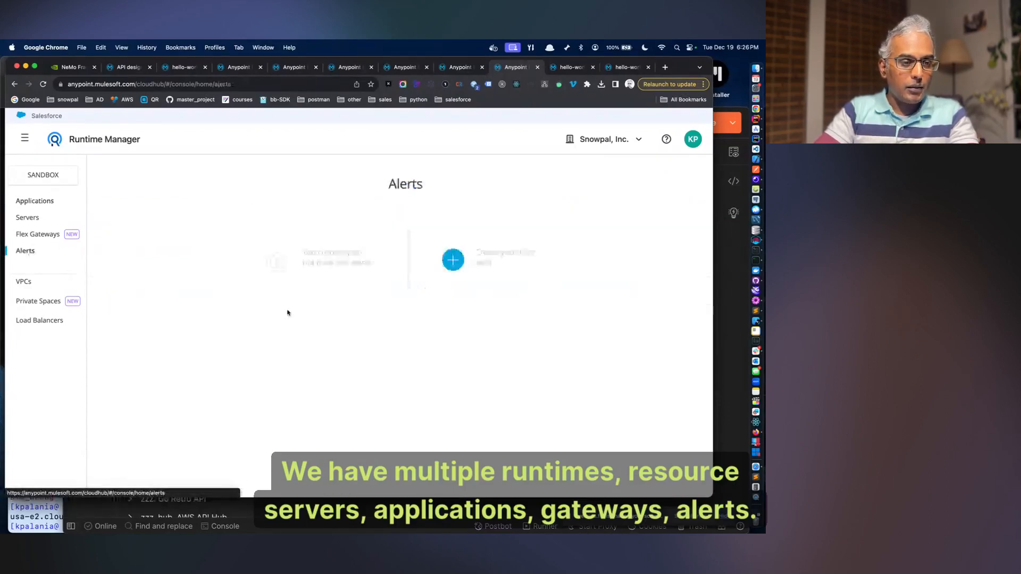
left_click(452, 263)
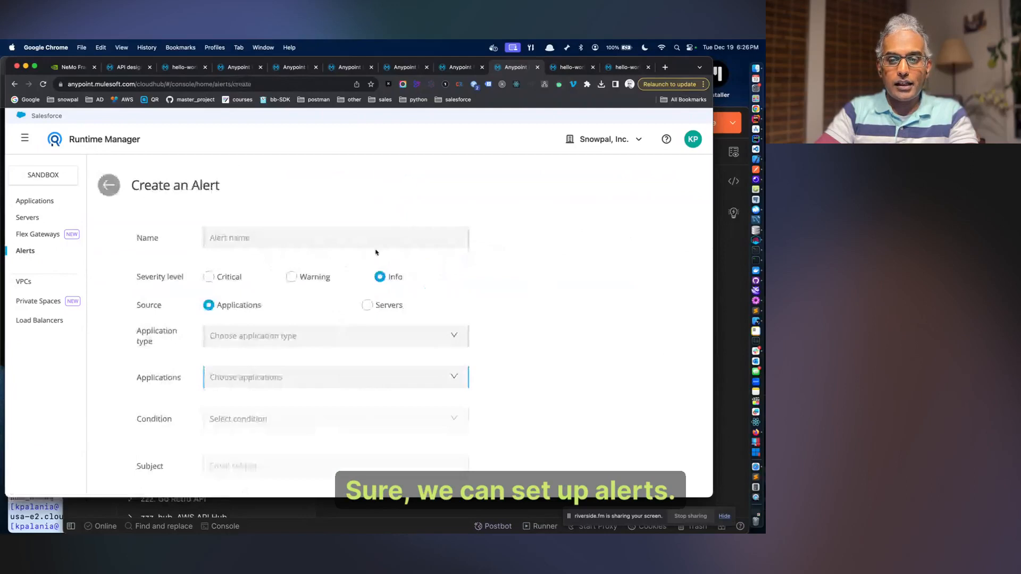
left_click(316, 238)
type("Ale")
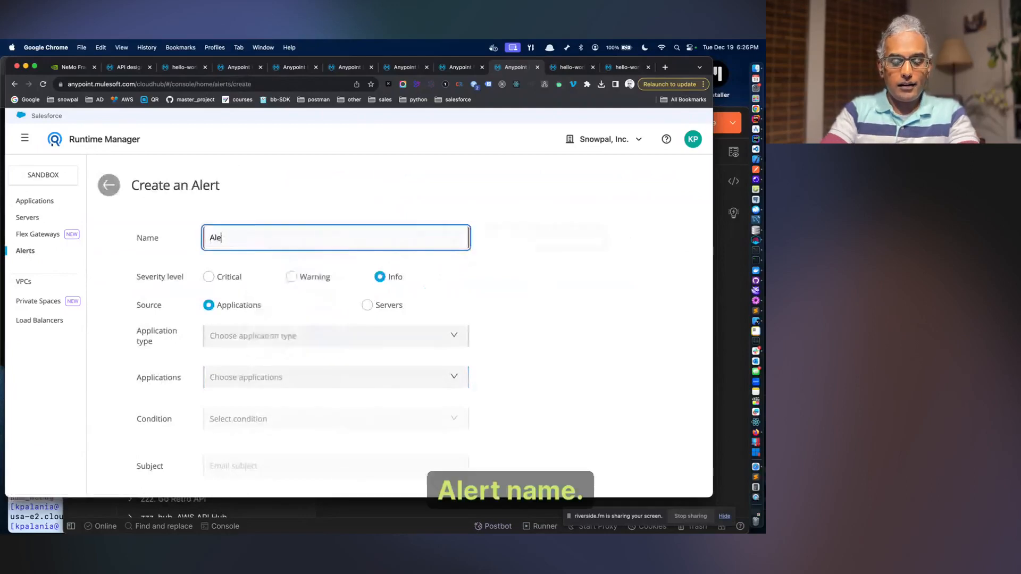
type("rt A")
key("BackSpace")
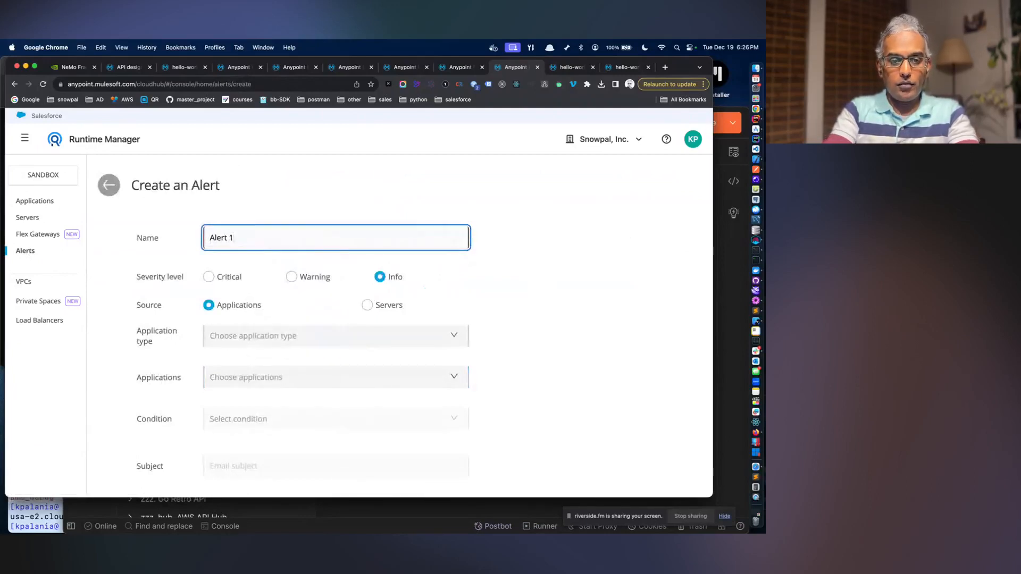
type("SEV")
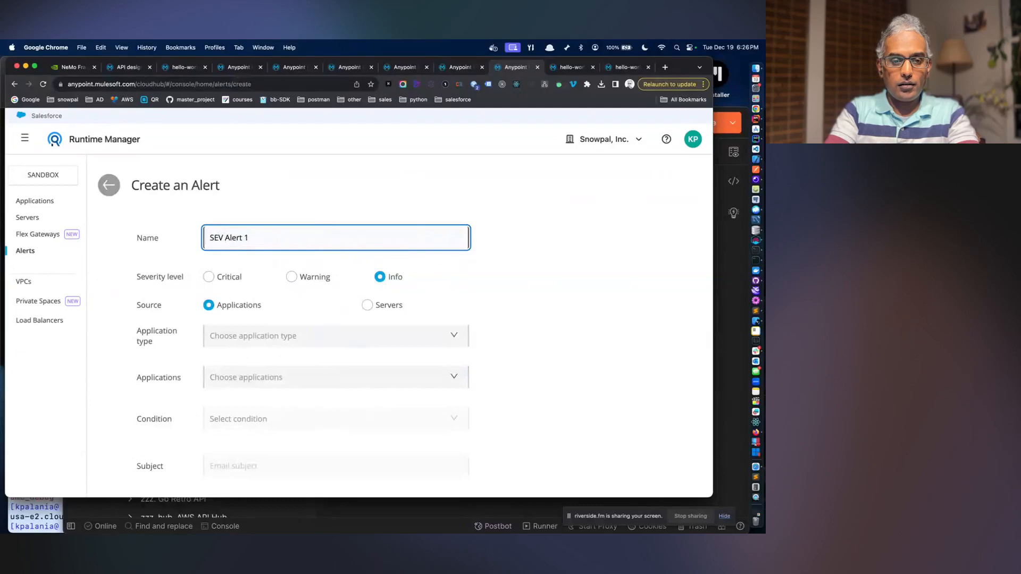
key("BackSpace")
key("BackSpace")
key("BackSpace")
key("BackSpace")
key("alt+Left")
type("sev")
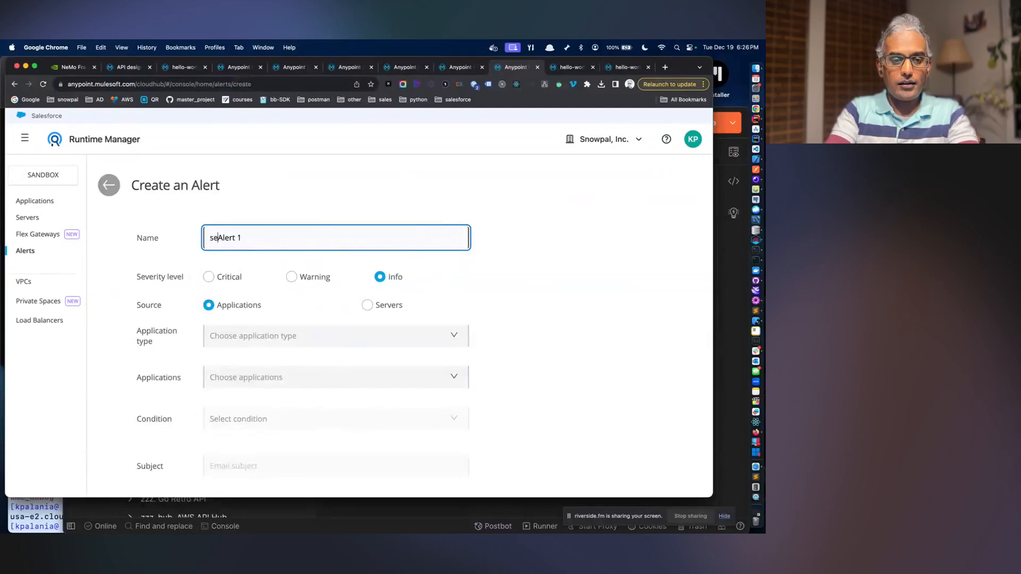
key("BackSpace")
key("BackSpace")
key("BackSpace")
- Insert SEV before the number in the alert's name so that it reads Alert SEV 1
key("alt+Right")
key("alt+Right")
type("SEV")
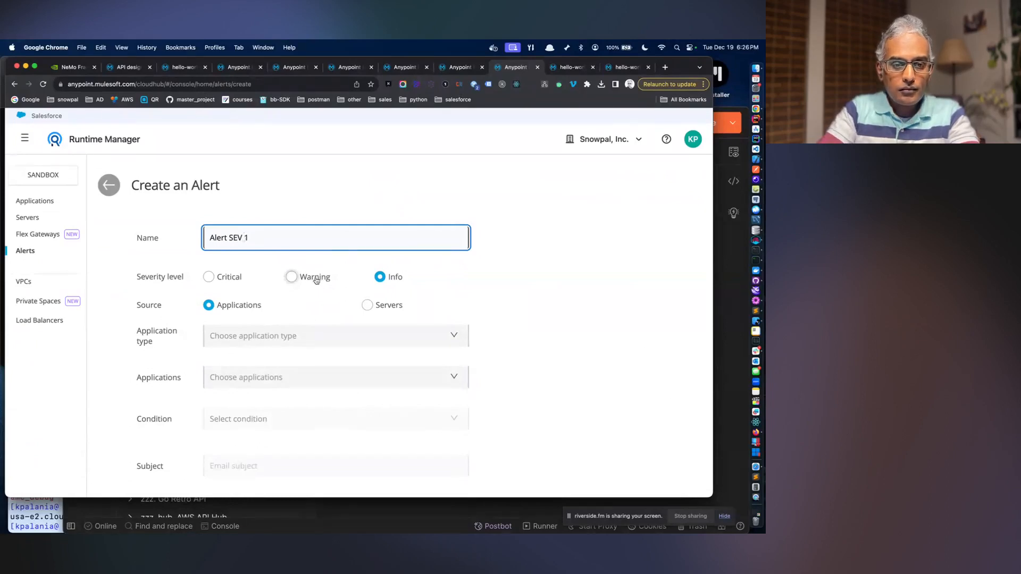
- Target the alert at All Applications of type CloudHub Applications with the condition Deployment failed
scroll(319, 281, "down", 3)
left_click(306, 225)
scroll(300, 271, "down", 3)
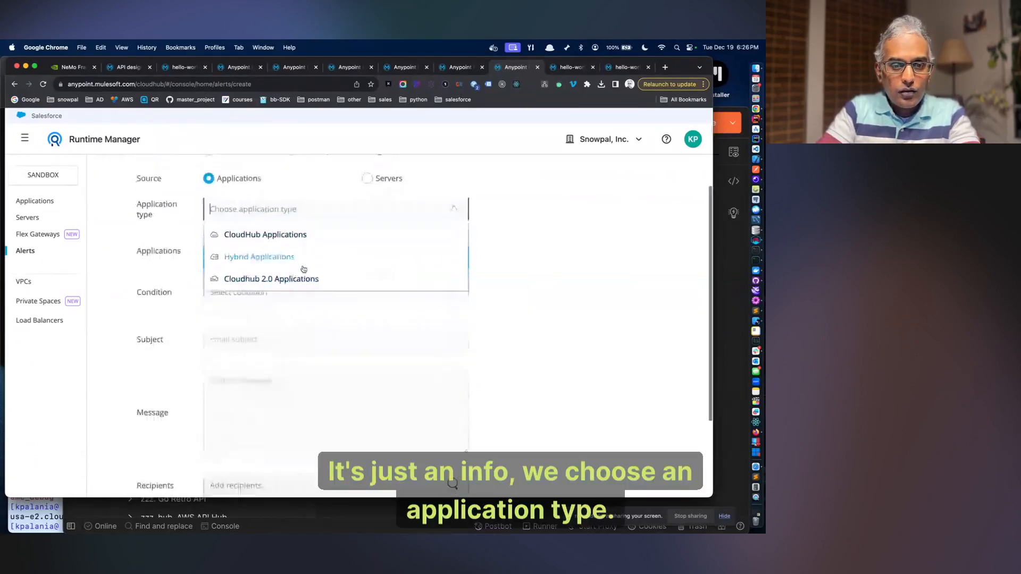
scroll(303, 269, "up", 4)
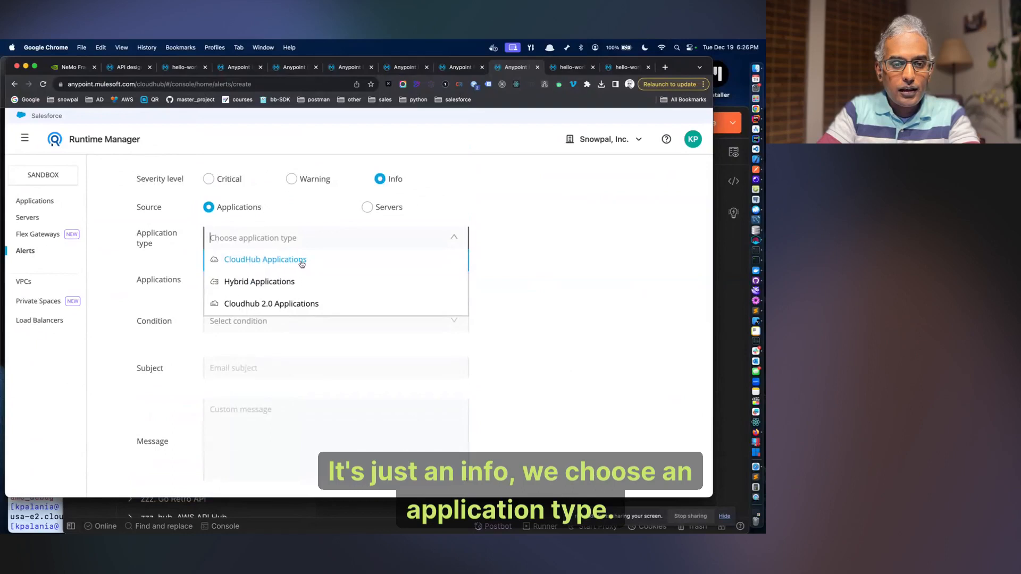
left_click(303, 265)
left_click(289, 277)
left_click(265, 301)
left_click(287, 321)
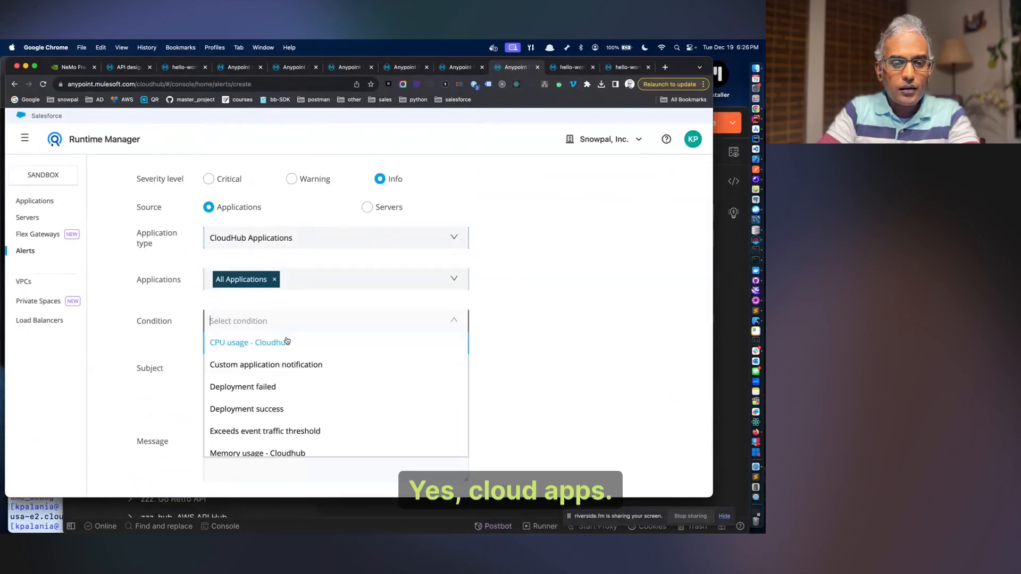
left_click(281, 387)
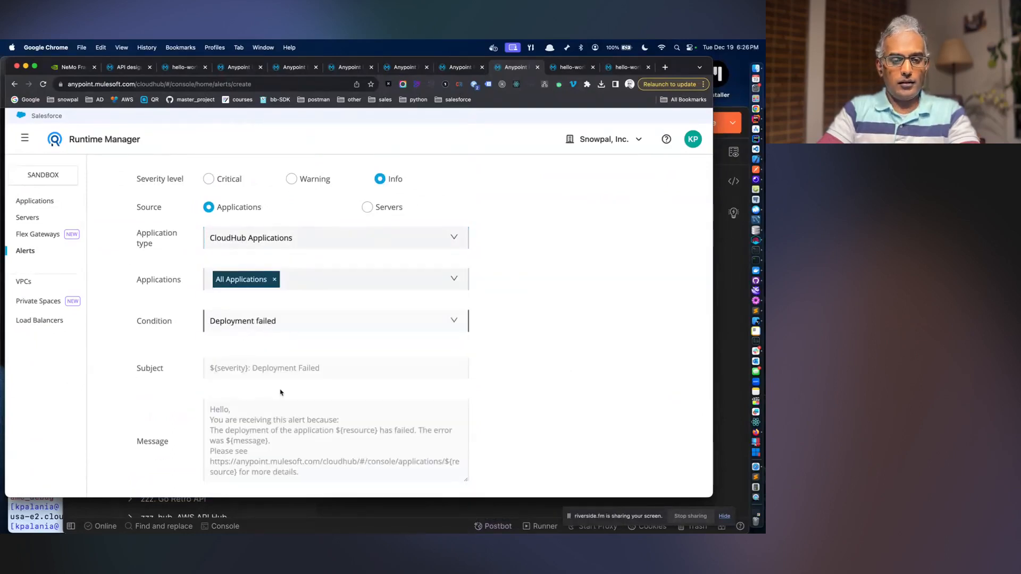
- Set the alert's severity level to Critical
scroll(280, 392, "down", 2)
scroll(285, 365, "up", 5)
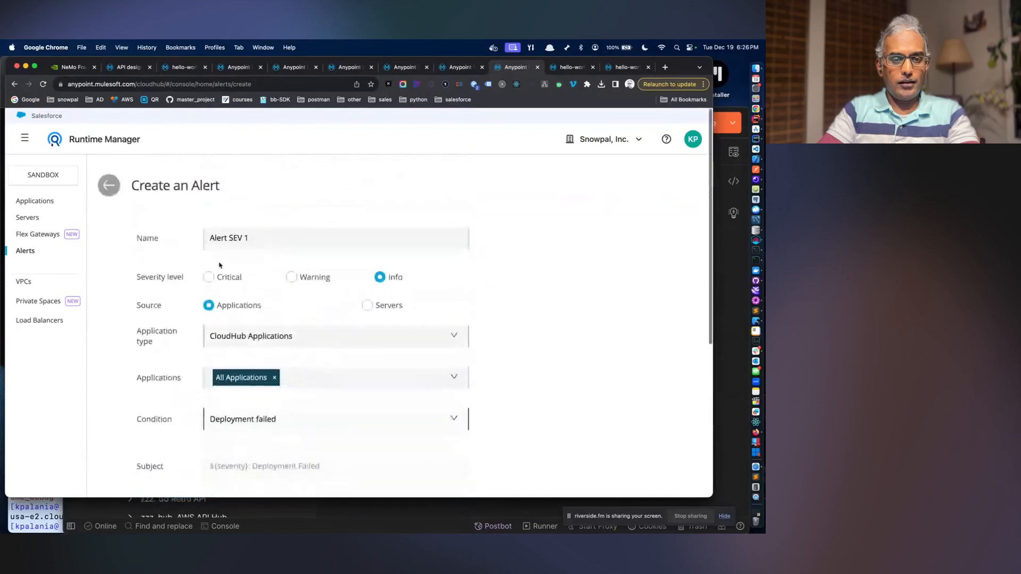
left_click(219, 275)
scroll(276, 338, "down", 5)
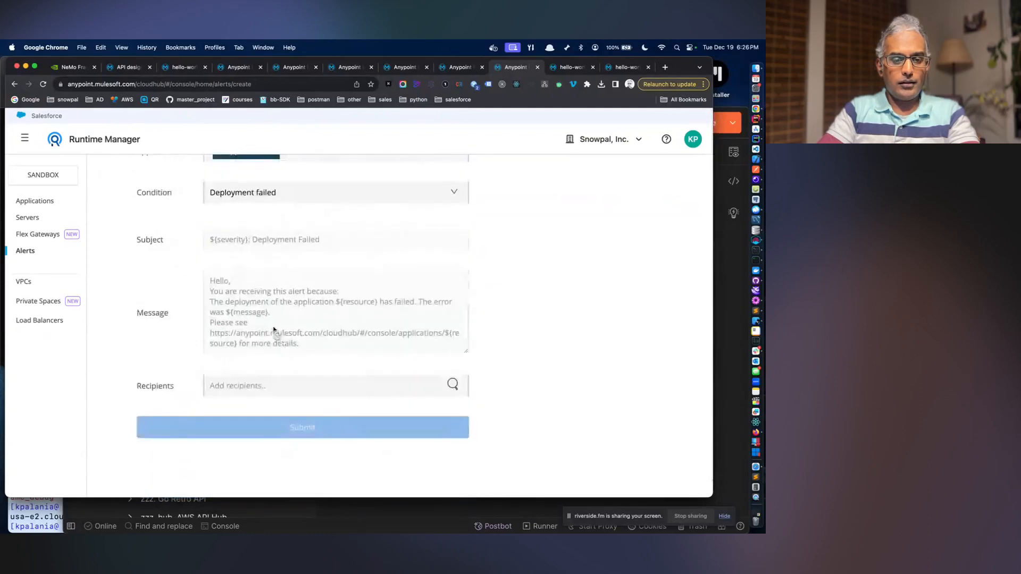
- Look through the available alert conditions without changing the selected one
scroll(280, 384, "up", 1)
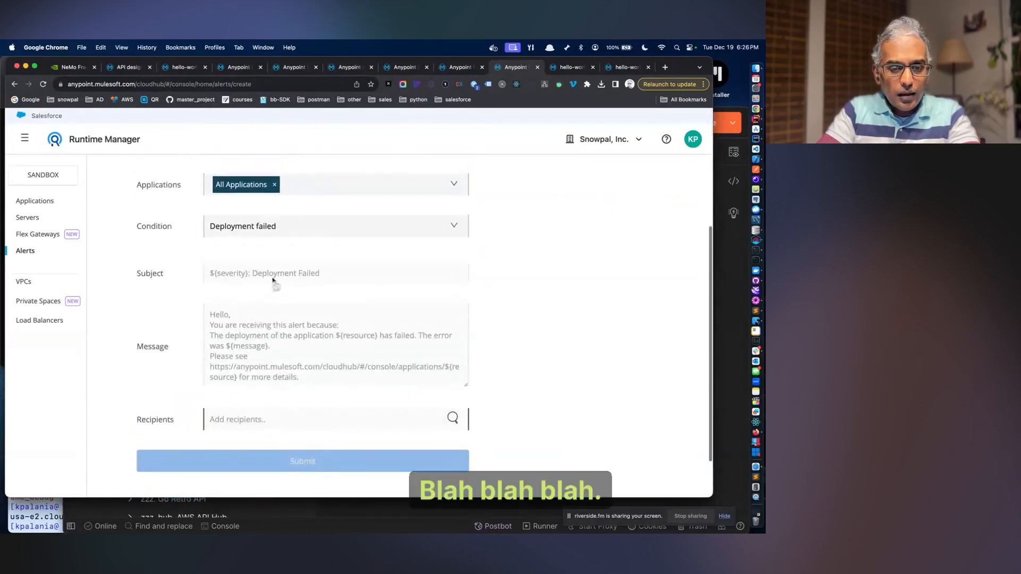
left_click(292, 223)
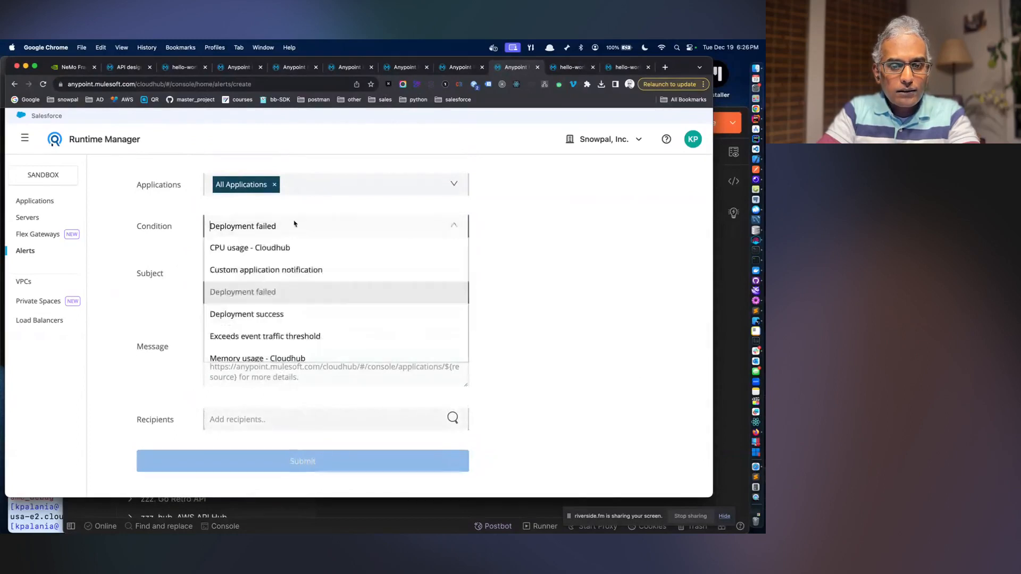
scroll(294, 223, "up", 3)
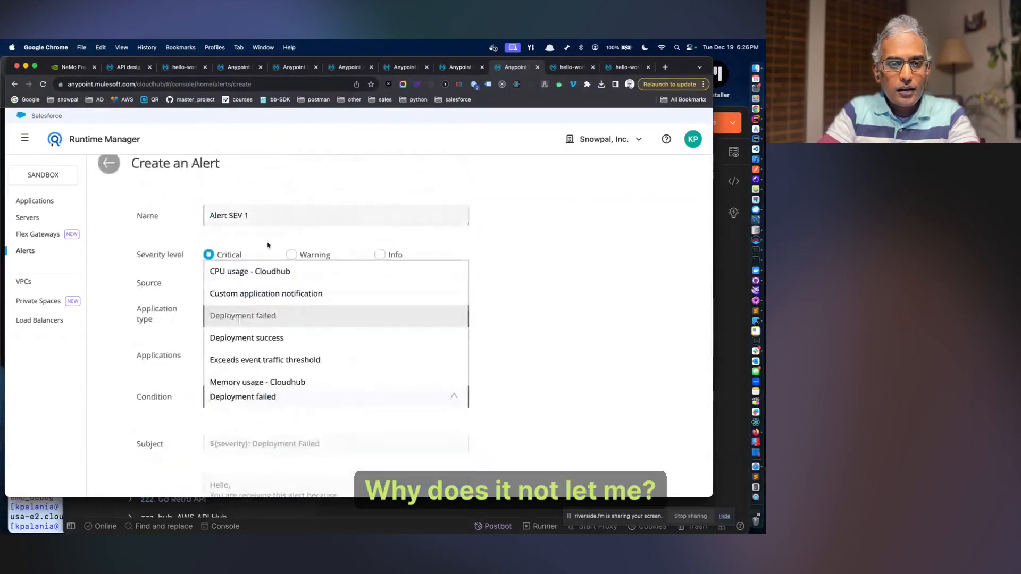
left_click(250, 251)
- Add the account owner as the alert's recipient and submit the alert
scroll(257, 341, "down", 3)
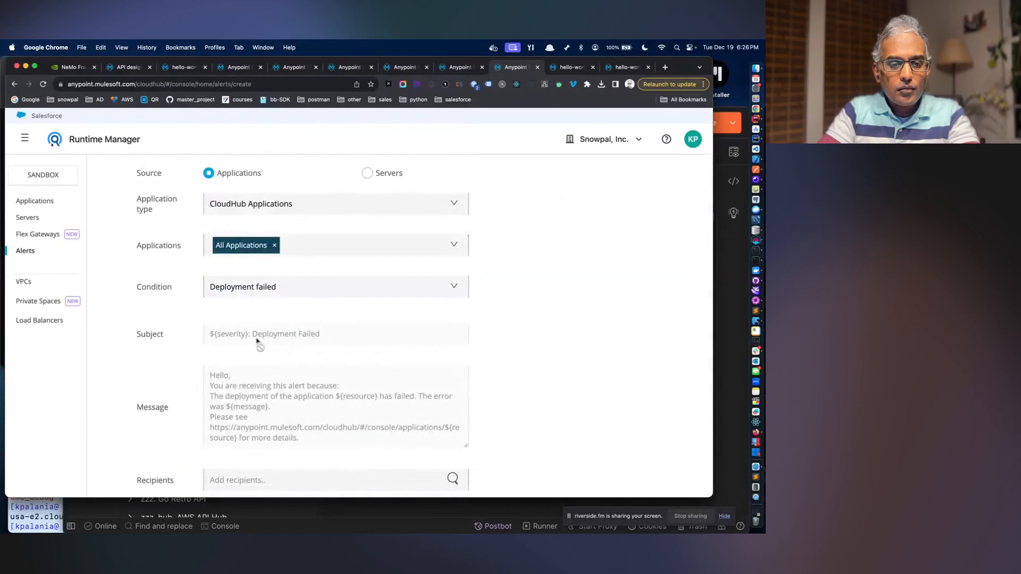
scroll(256, 340, "down", 2)
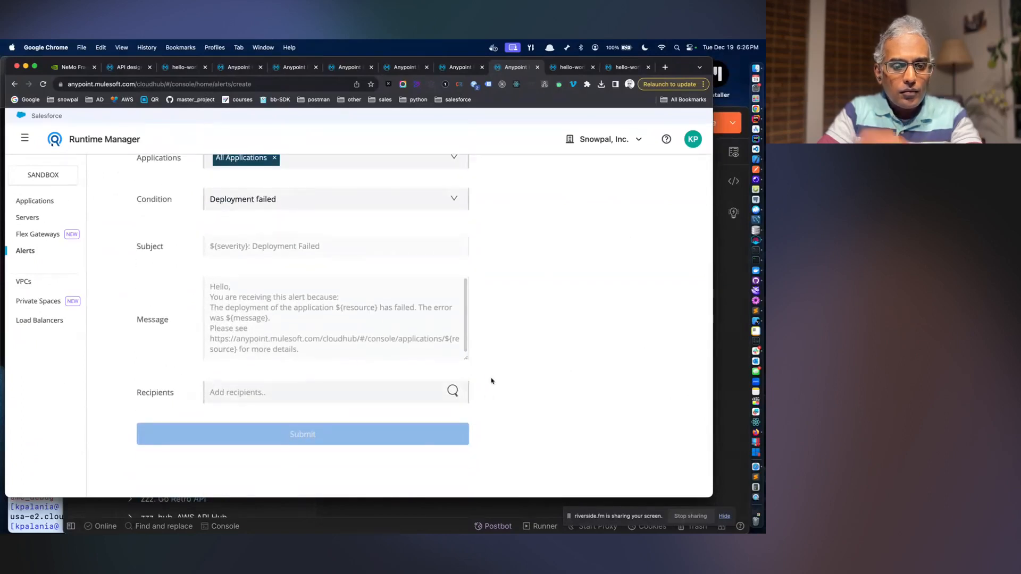
left_click(455, 391)
type("krish")
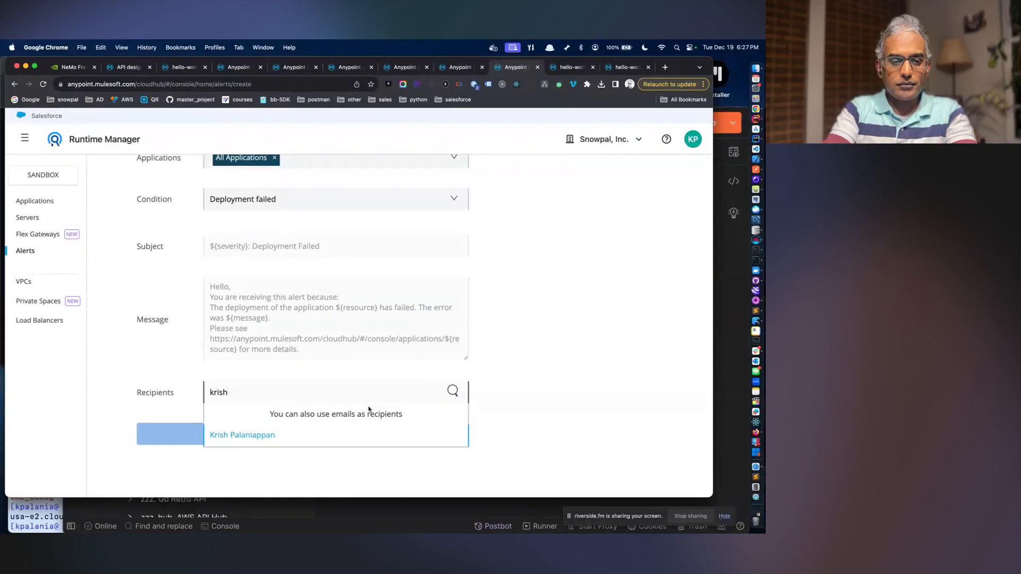
left_click(341, 437)
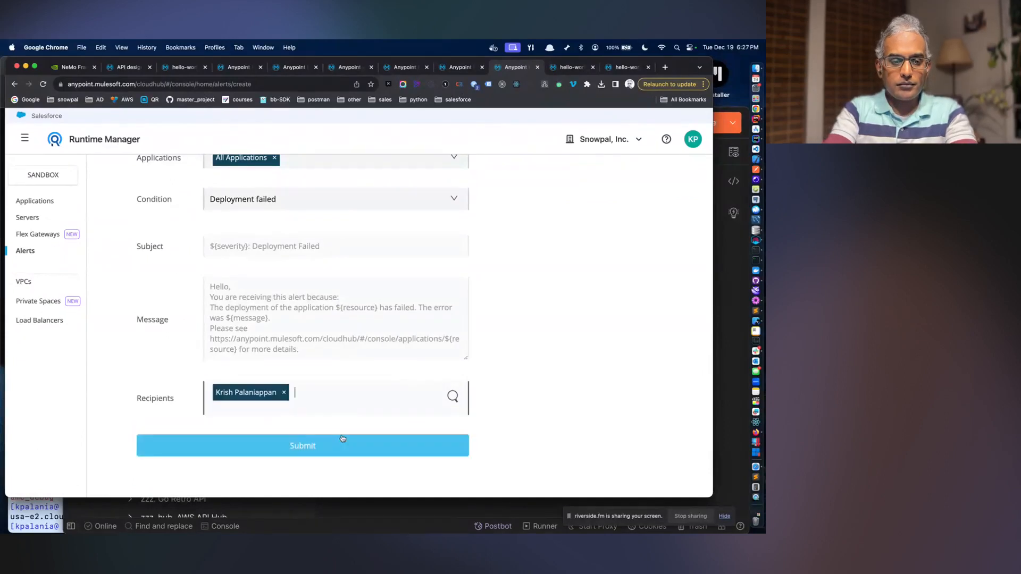
left_click(337, 443)
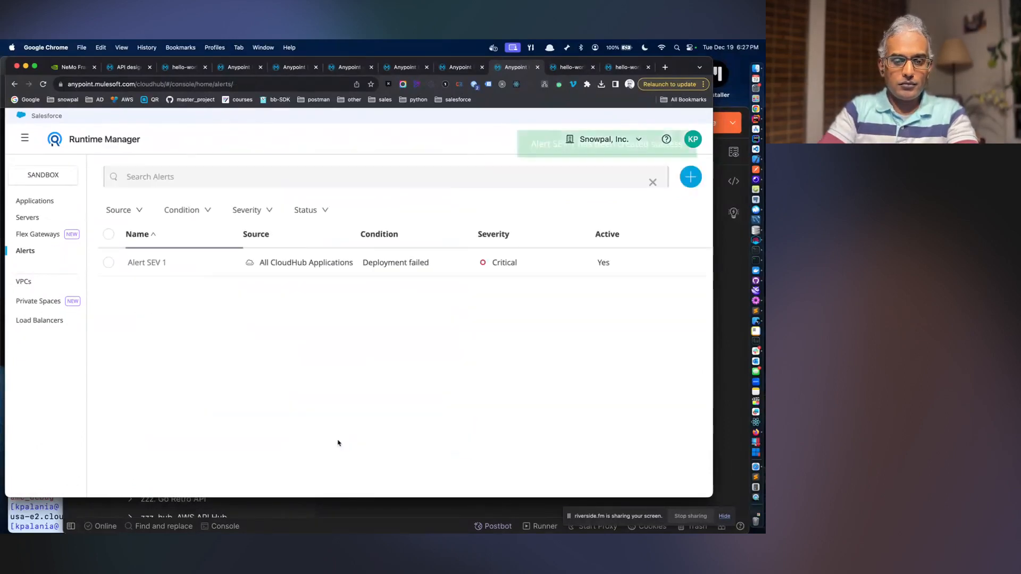
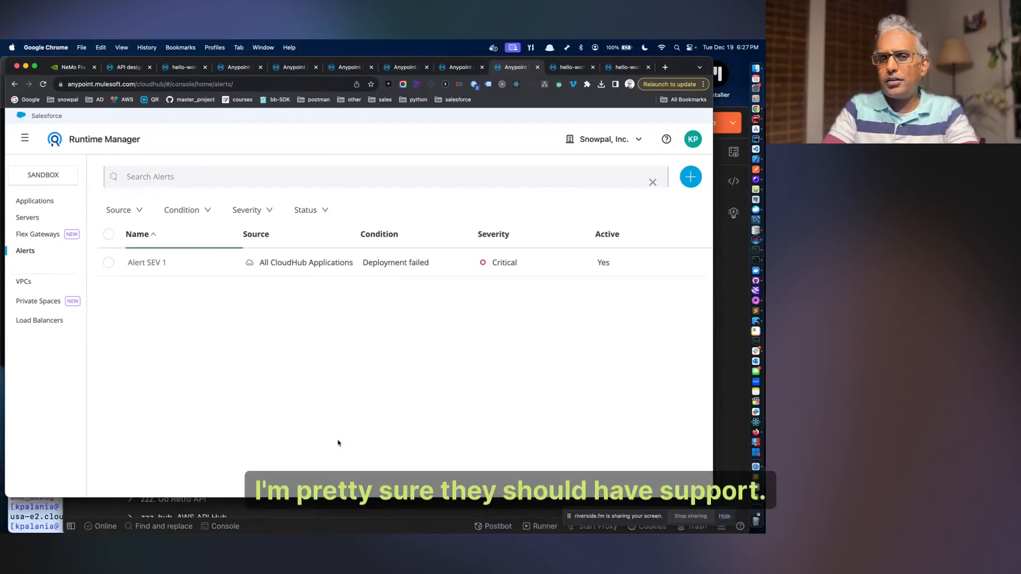
- Look at the VPCs page and read the description on the Private Spaces page
left_click(30, 285)
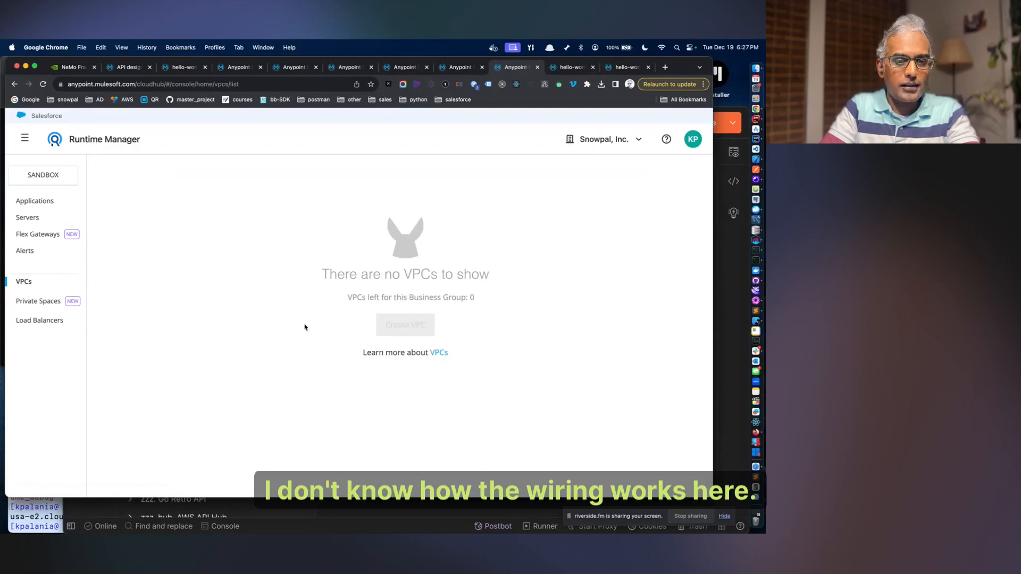
left_click(39, 301)
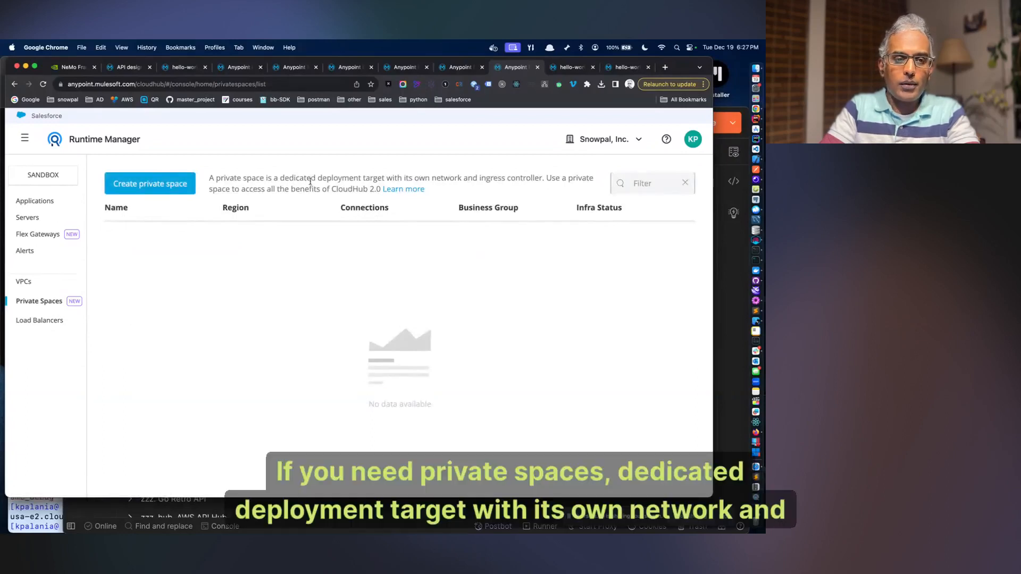
left_click_drag(310, 182, 367, 182)
- Create a private space named PrivateSpace
left_click(177, 191)
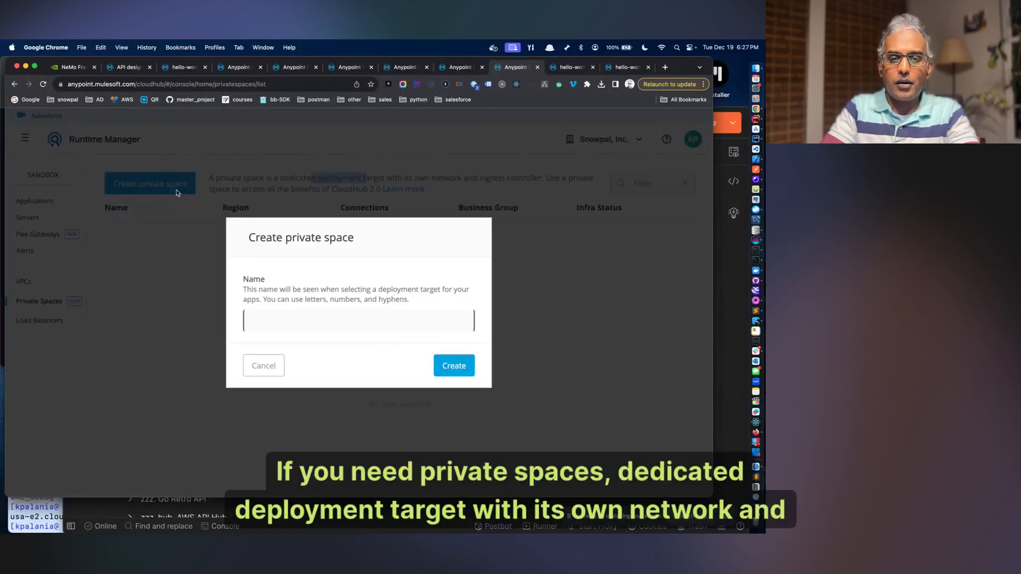
left_click(285, 319)
type("Priv")
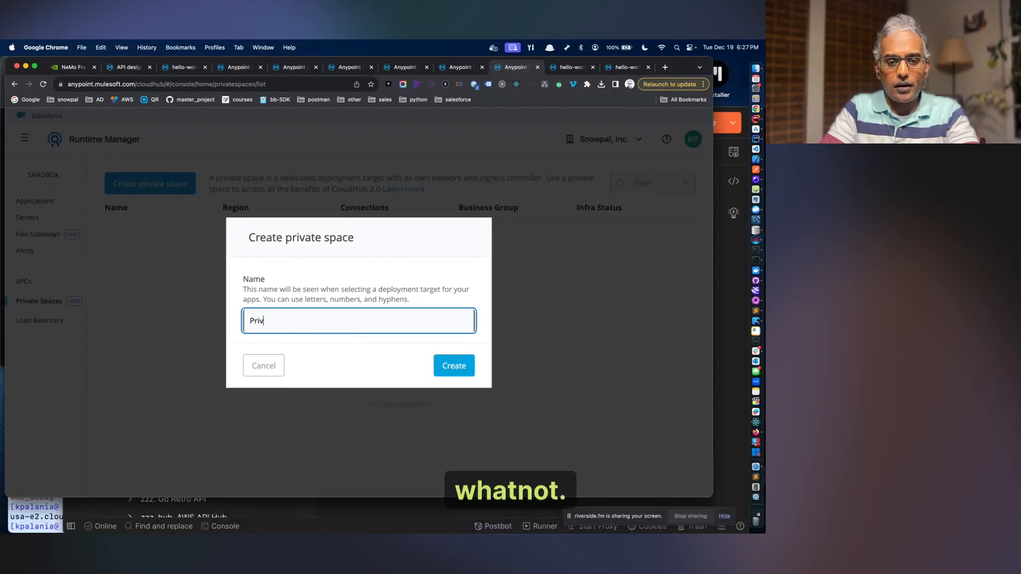
type("ate Space")
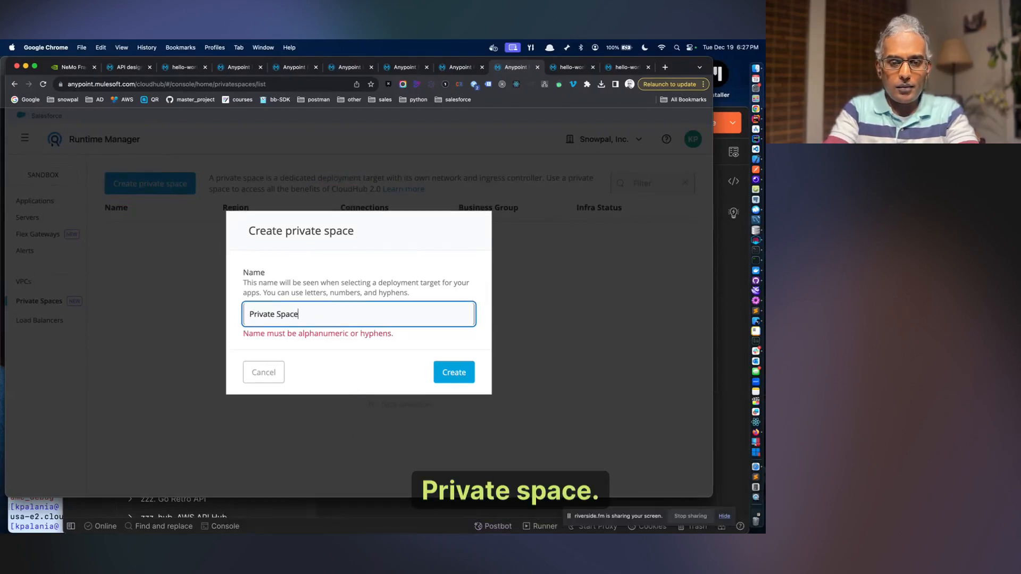
key("BackSpace")
left_click(441, 367)
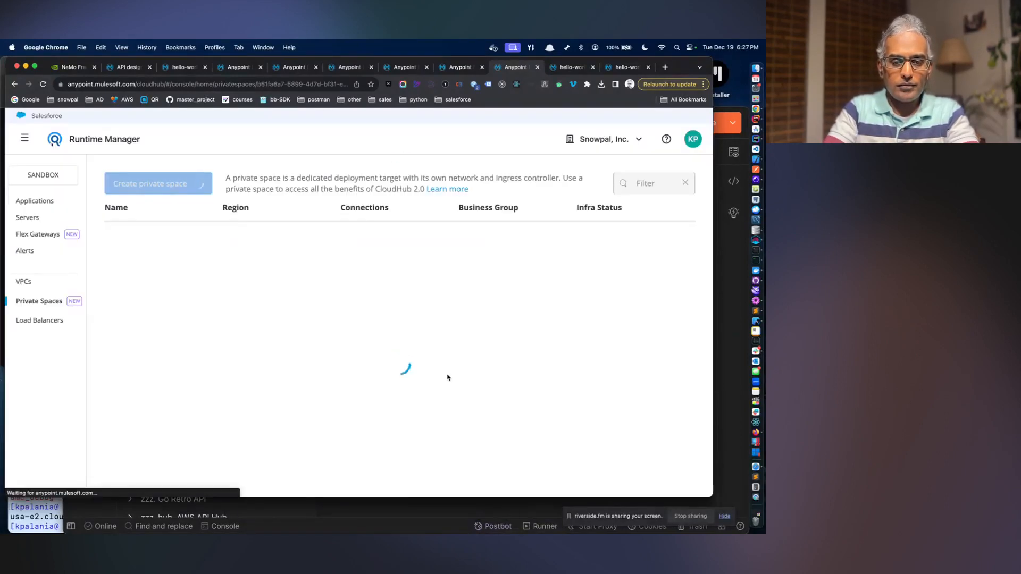
- View the region and CIDR block settings for a new private network, and cancel without creating it
left_click(394, 286)
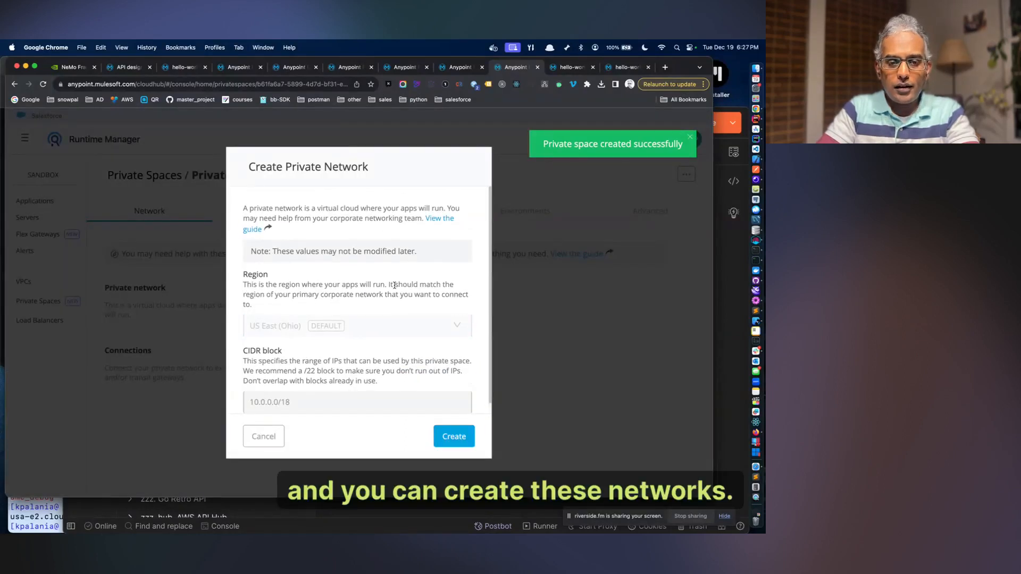
left_click(269, 437)
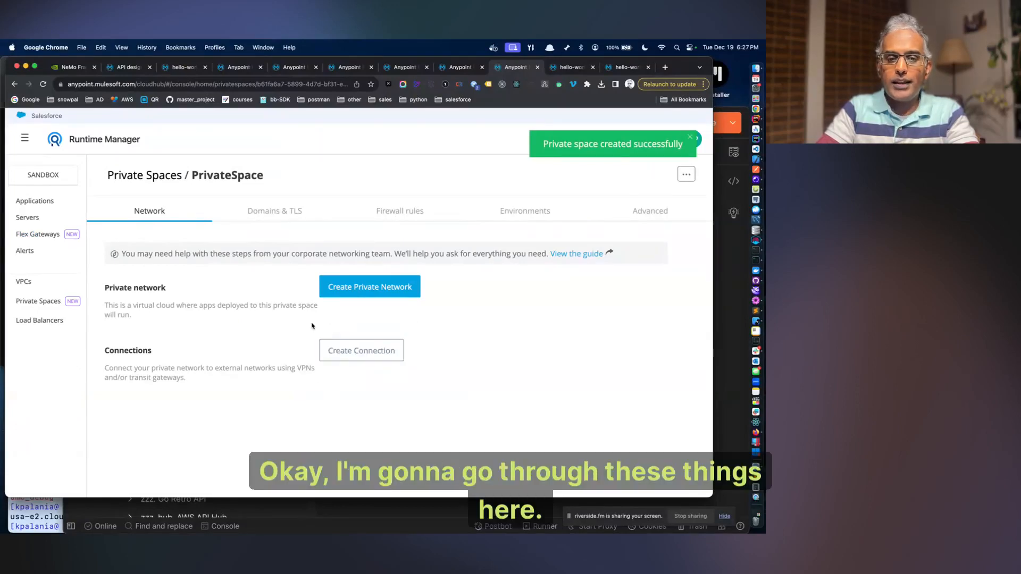
- Review the Create VPC form offered from Load Balancers, and open the Flex Gateways list
left_click(35, 320)
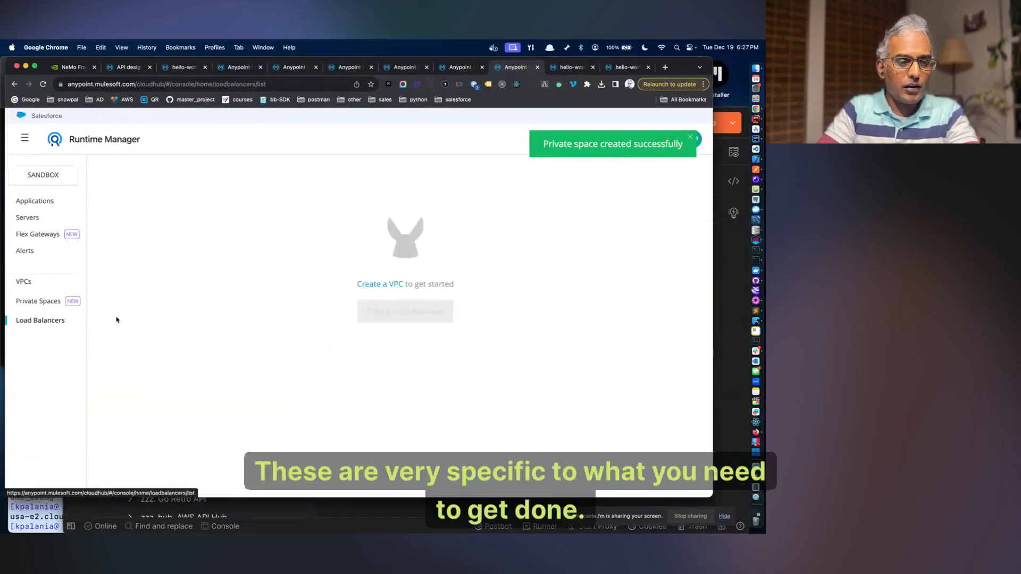
left_click(391, 284)
left_click(376, 259)
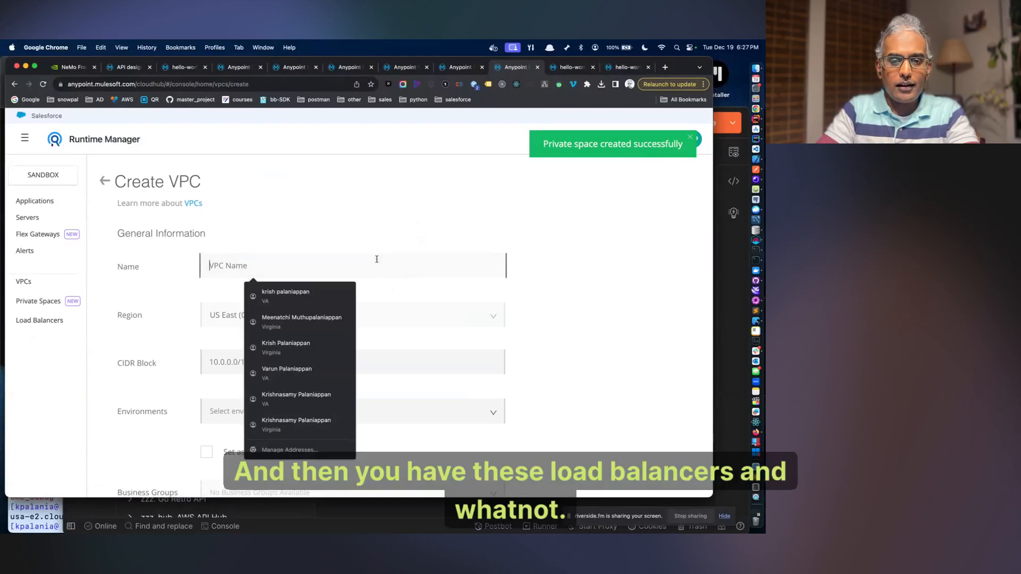
left_click(387, 245)
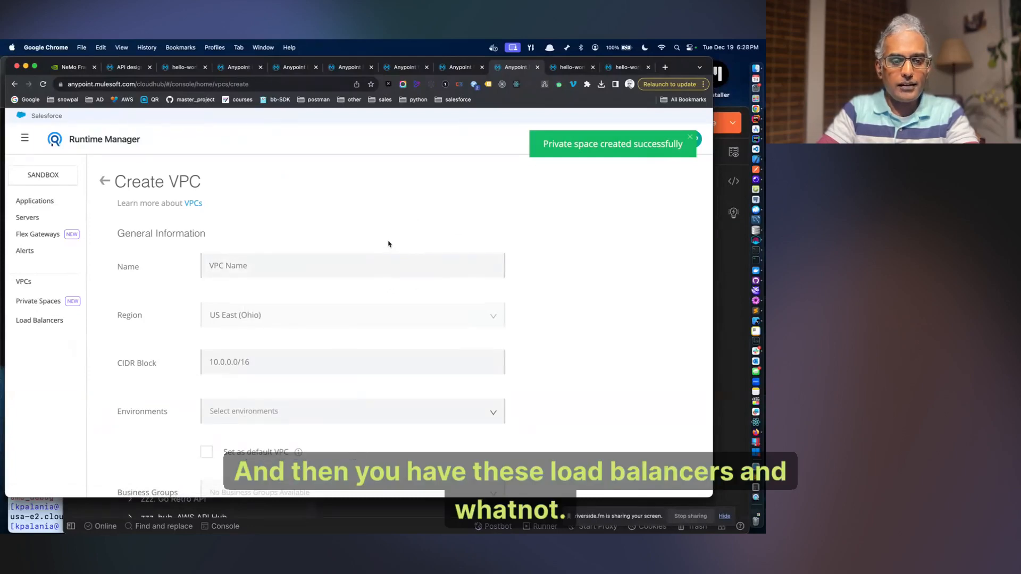
scroll(389, 245, "down", 3)
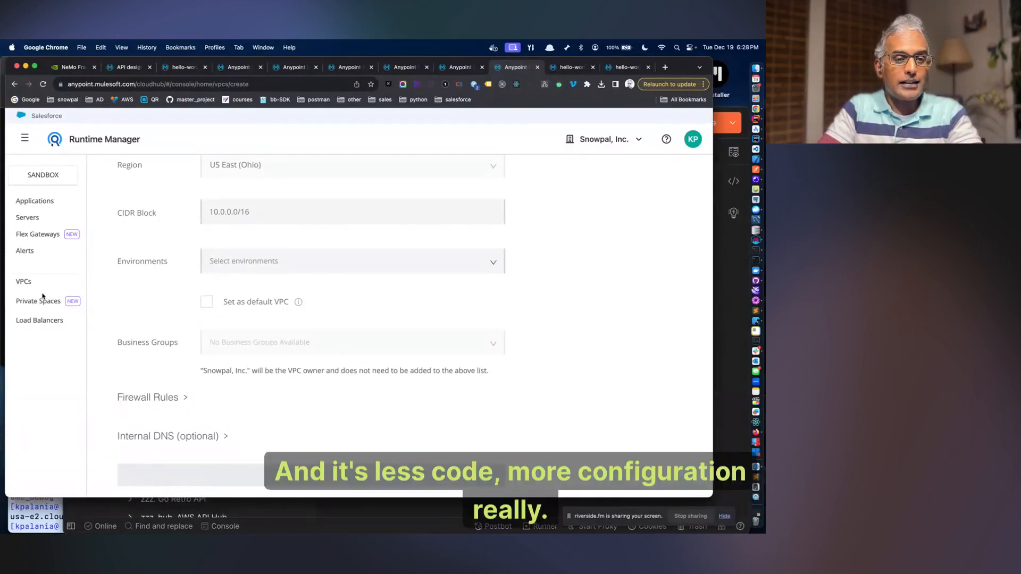
left_click(33, 238)
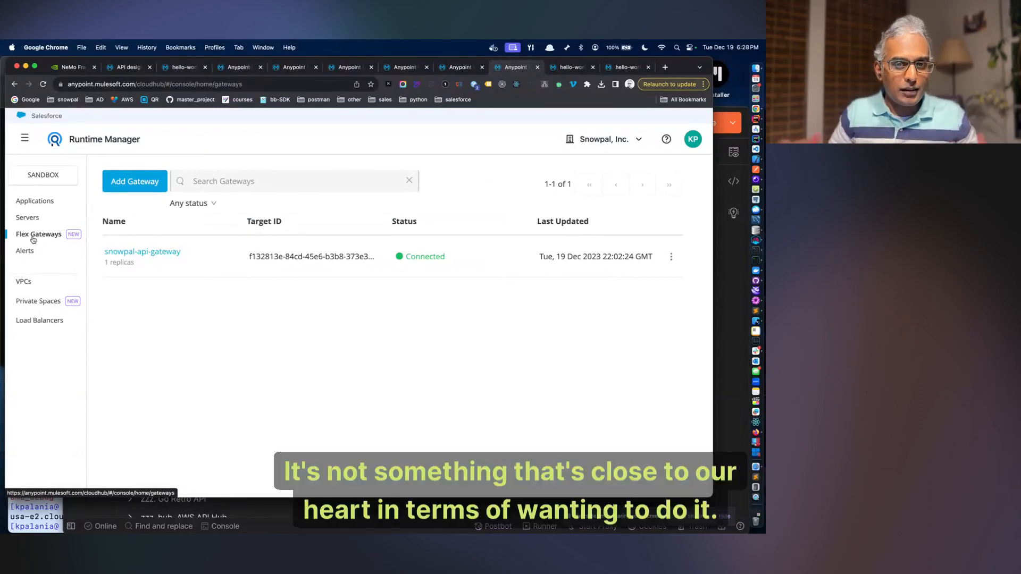
- Revisit the VPCs, Private Spaces, Load Balancers, Applications and Servers pages of Runtime Manager, ending on VPCs
left_click(30, 282)
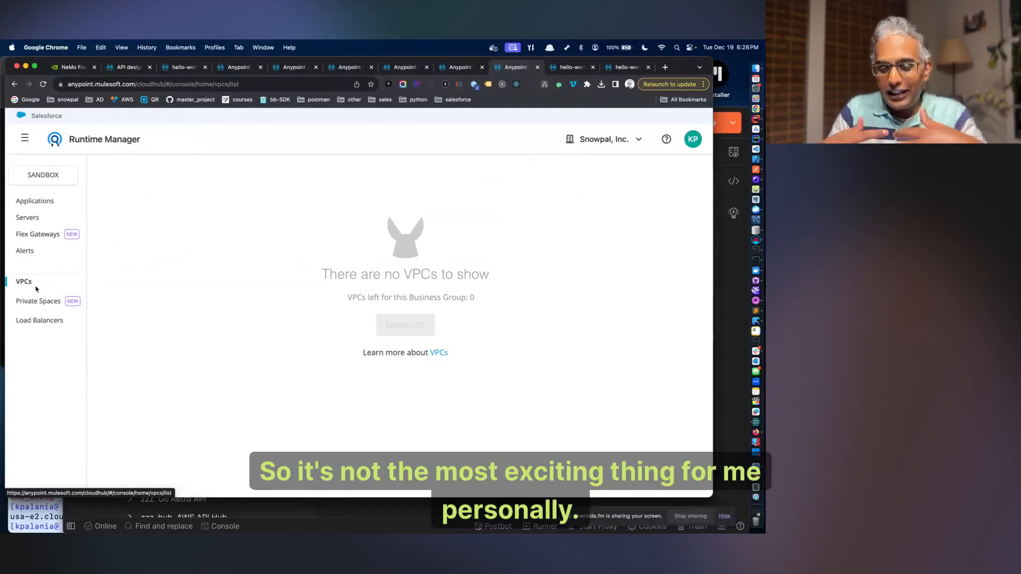
left_click(40, 301)
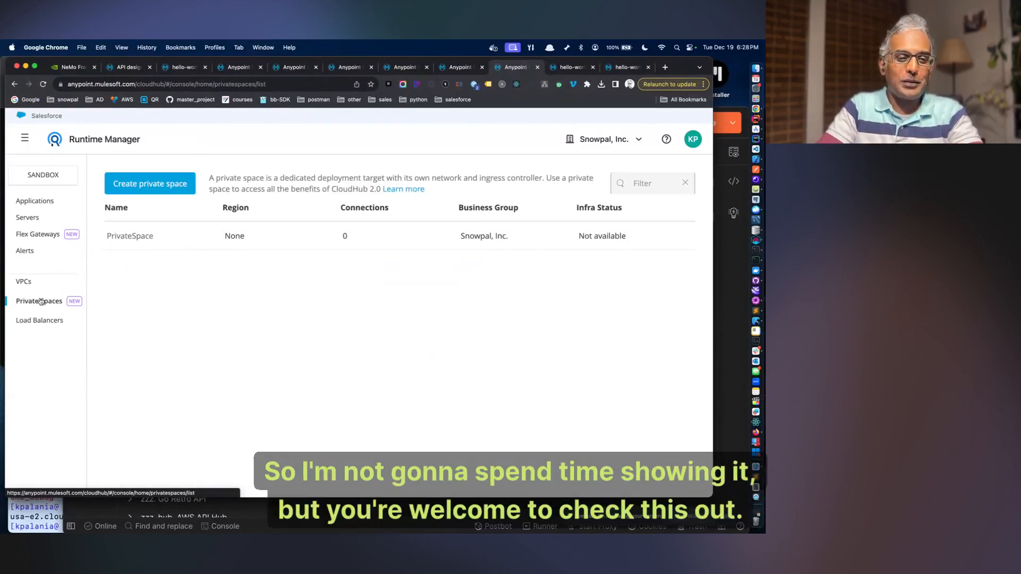
left_click(42, 321)
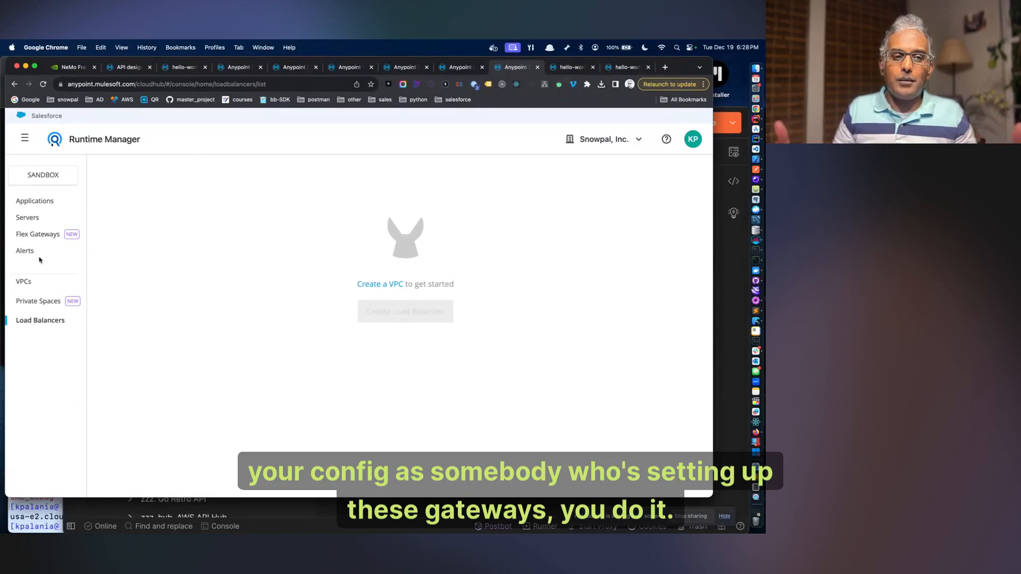
left_click(29, 202)
left_click(29, 219)
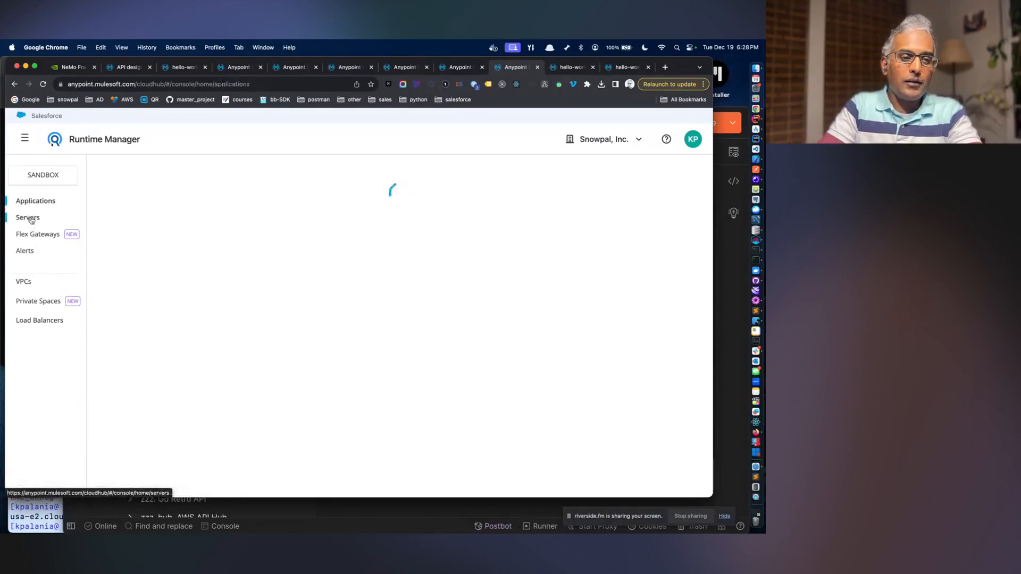
left_click(27, 284)
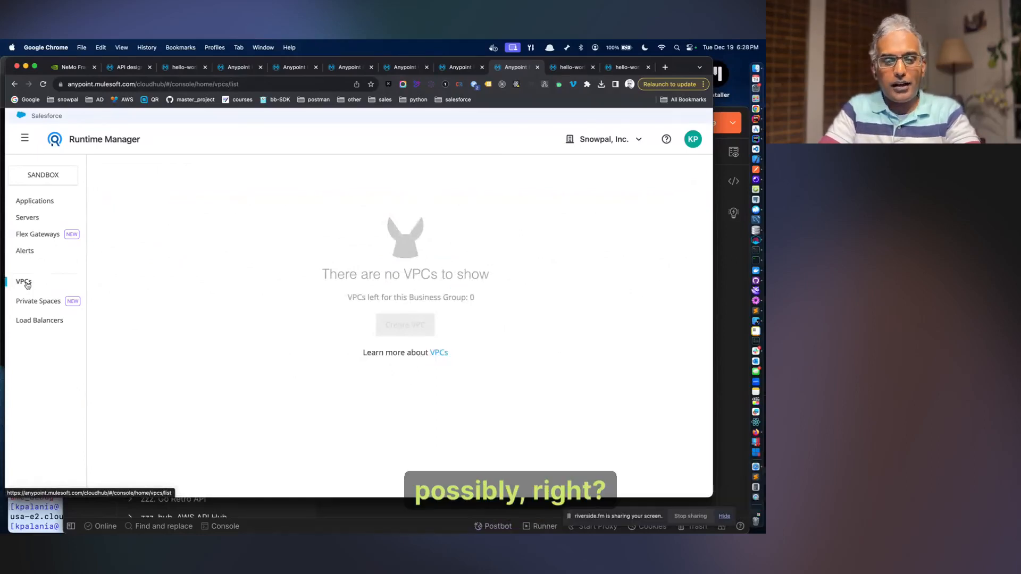
- Search Google in a new browser tab for "aws virtual private gateway"
key("super+t")
type("amaz")
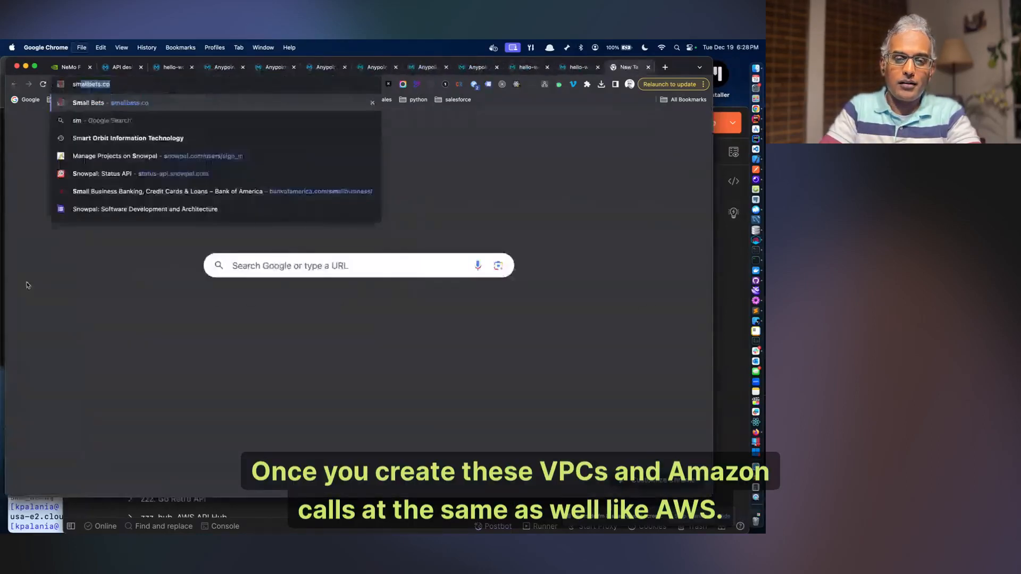
key("BackSpace")
key("BackSpace")
key("BackSpace")
key("BackSpace")
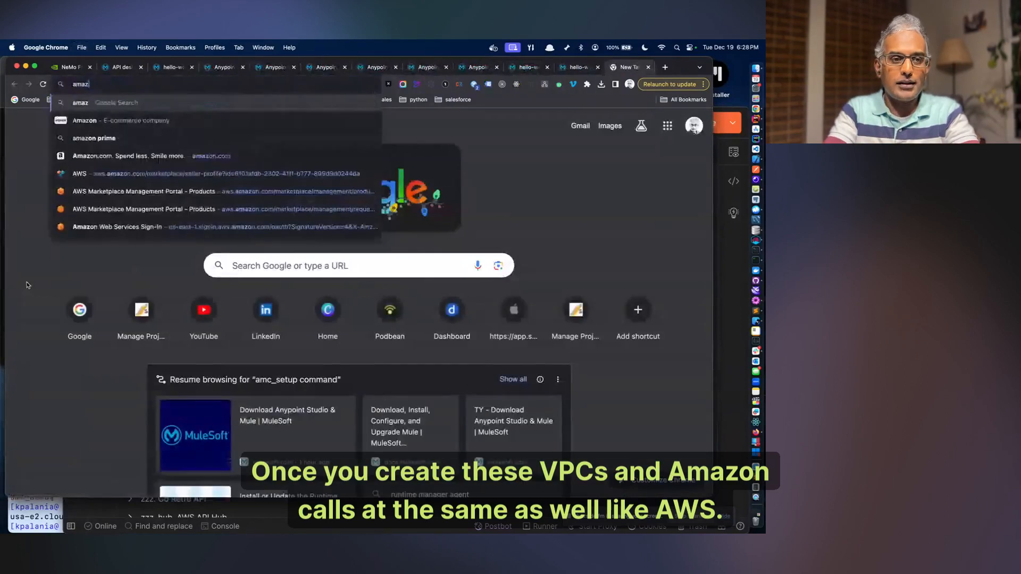
type("ws")
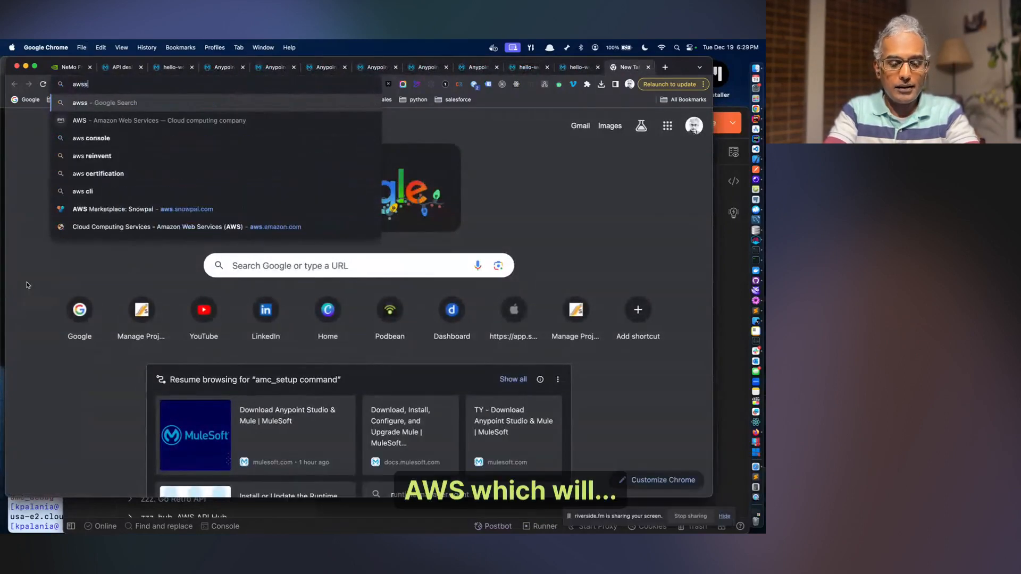
type(" vir")
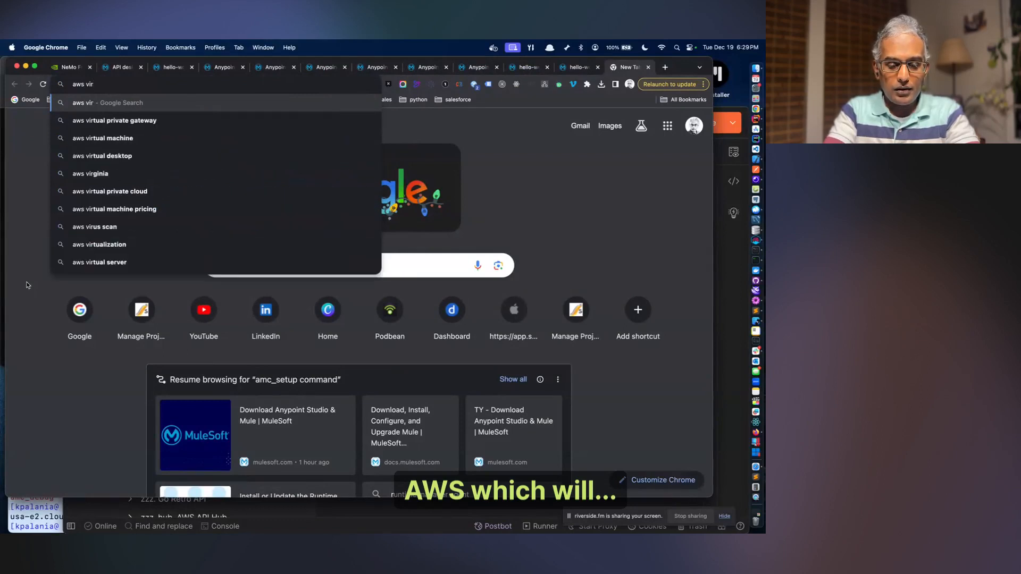
key("Down")
key("Return")
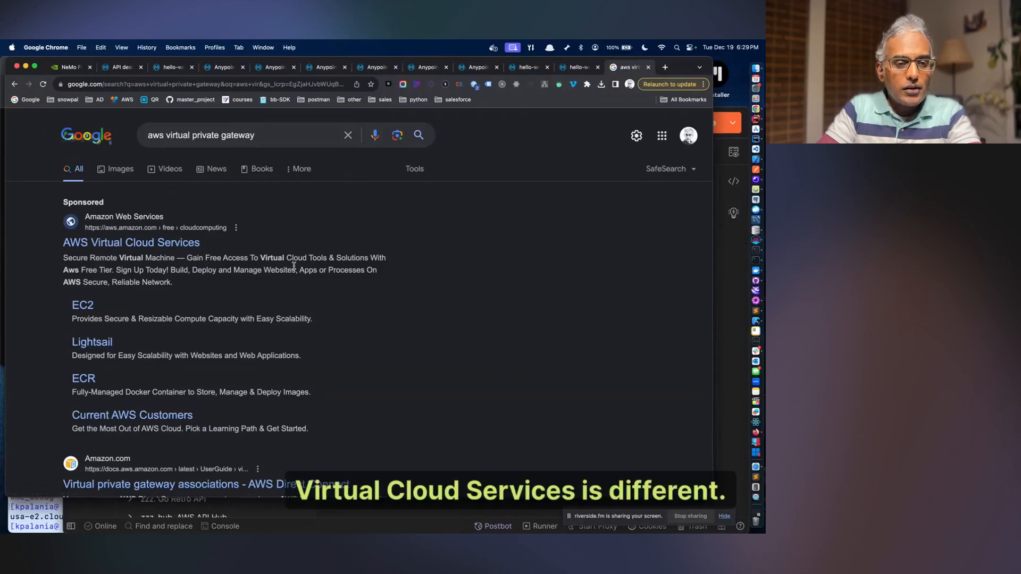
- Search for "aws VPC" instead, look over the results, and close the search tab to return to Runtime Manager
left_click_drag(167, 135, 282, 132)
type("VPC")
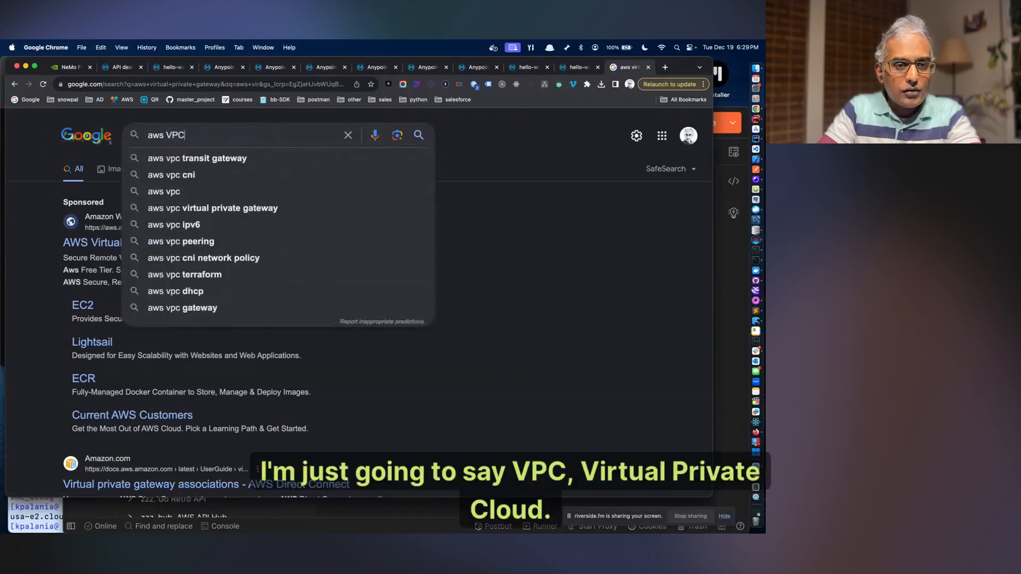
key("Return")
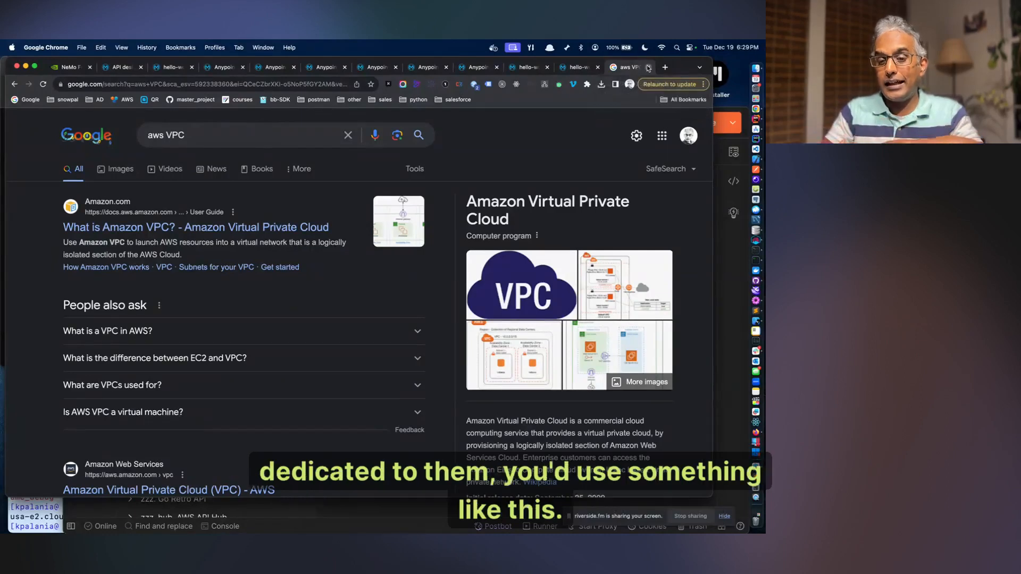
left_click(648, 68)
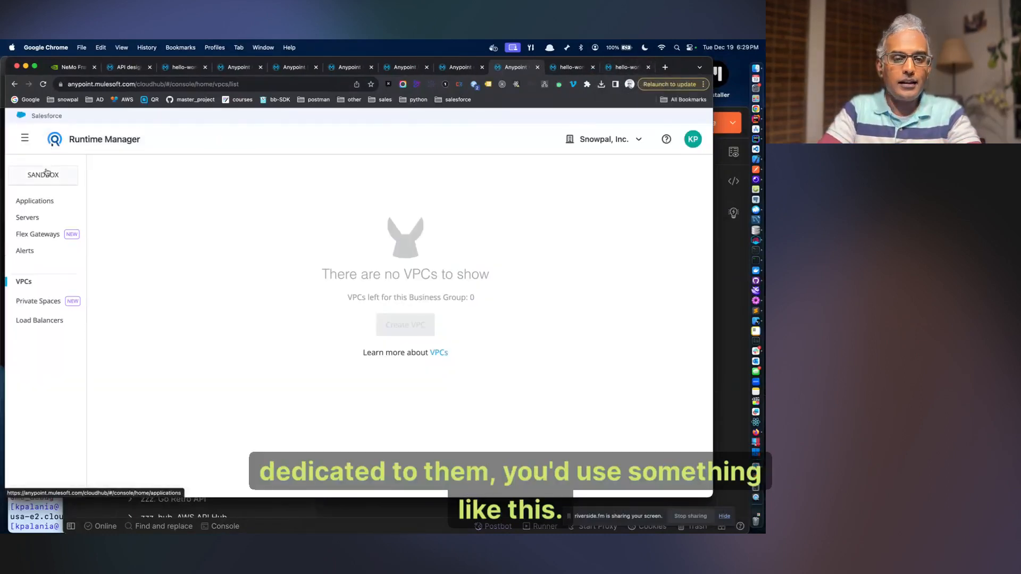
- Open Visualizer from Anypoint Platform's navigation and dismiss its introduction message
left_click(25, 139)
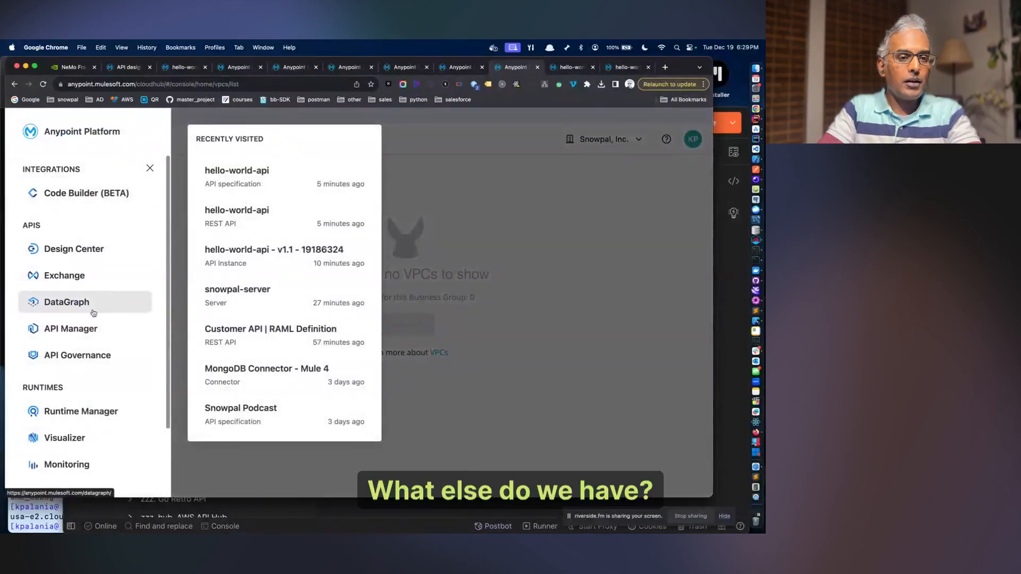
left_click(99, 439)
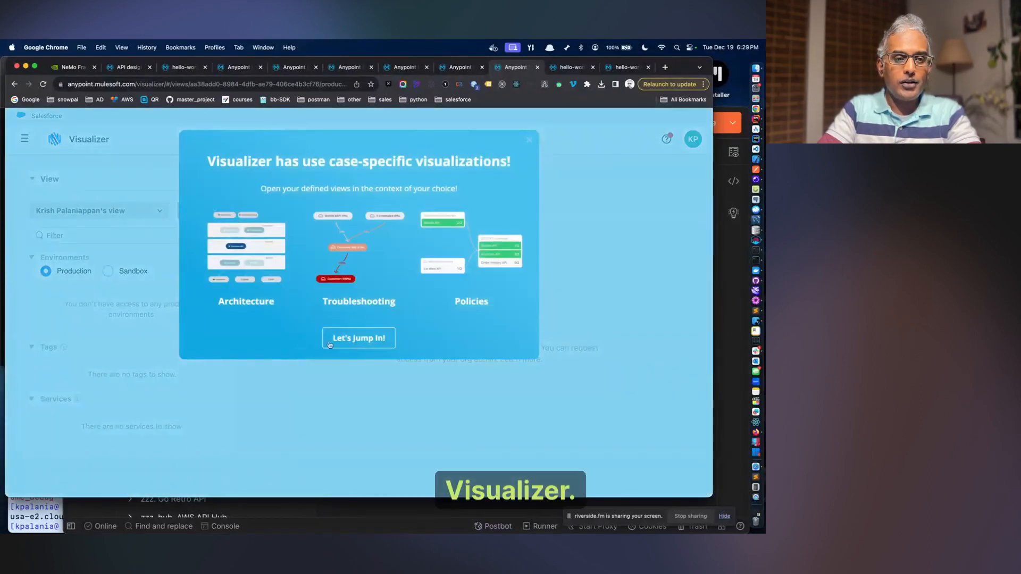
left_click(529, 140)
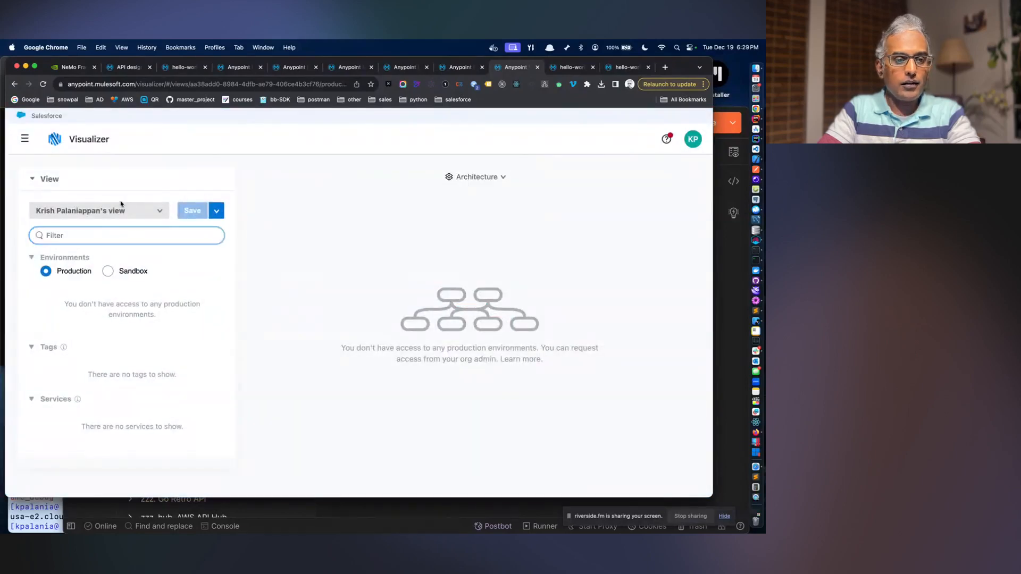
- Filter the architecture view to the Sandbox environment, keep all its services included, and save the view
left_click(110, 271)
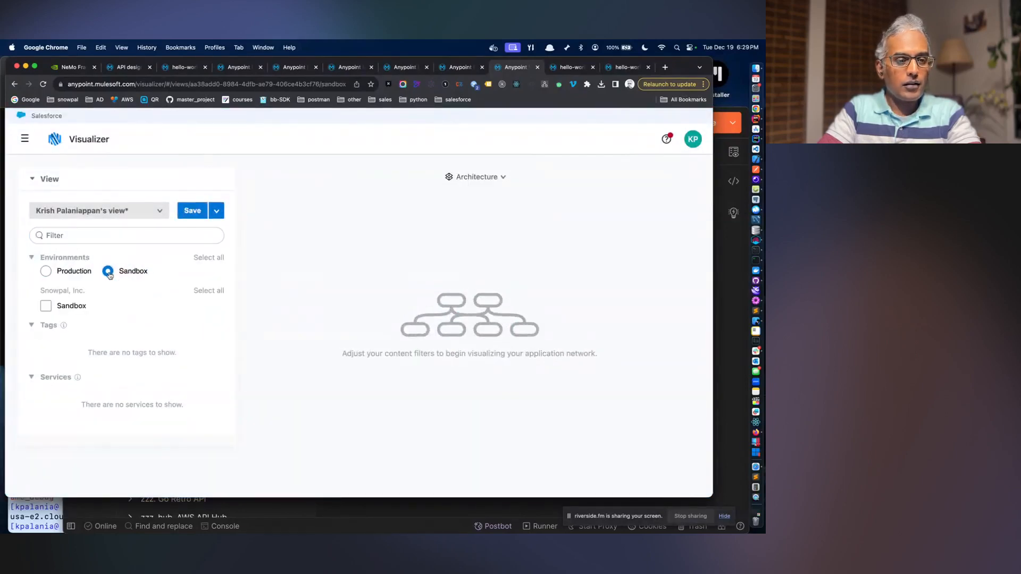
left_click(62, 312)
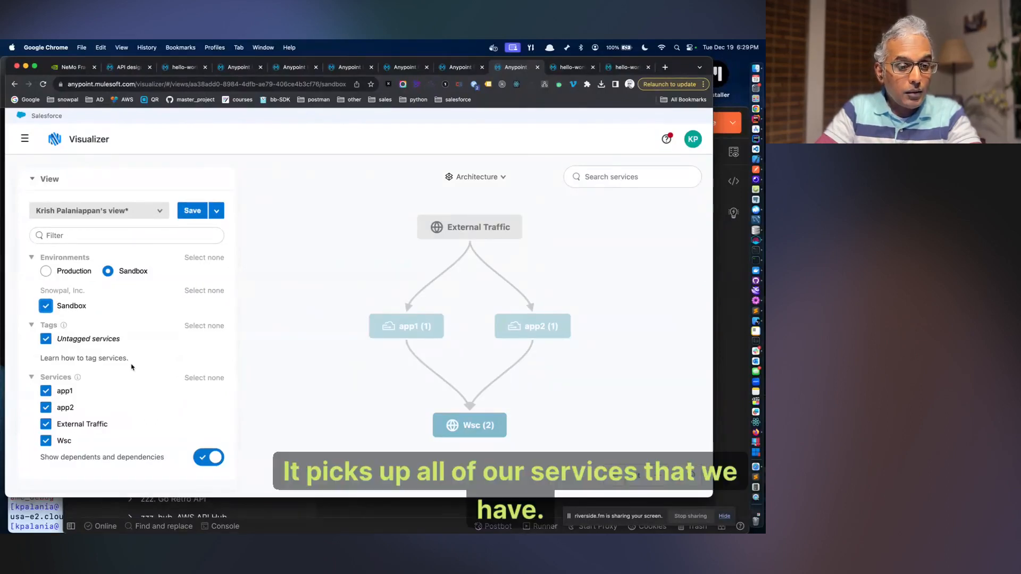
left_click(58, 409)
left_click(58, 408)
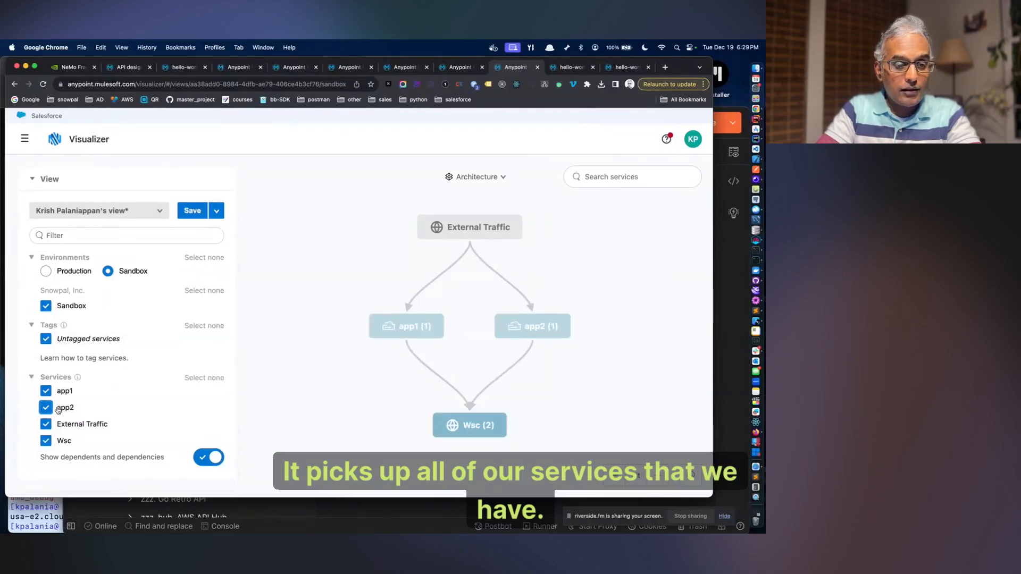
scroll(326, 385, "down", 3)
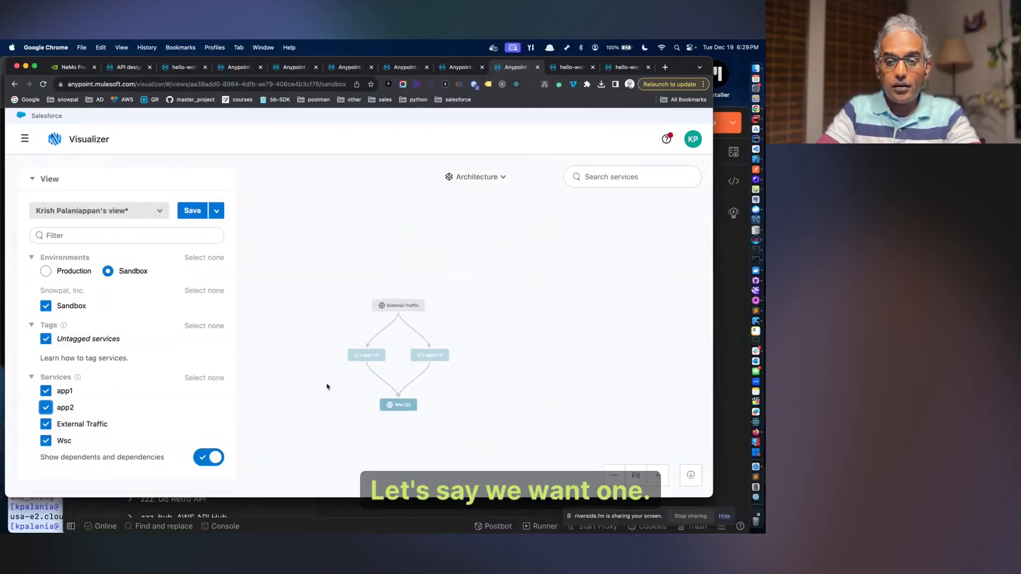
left_click(185, 206)
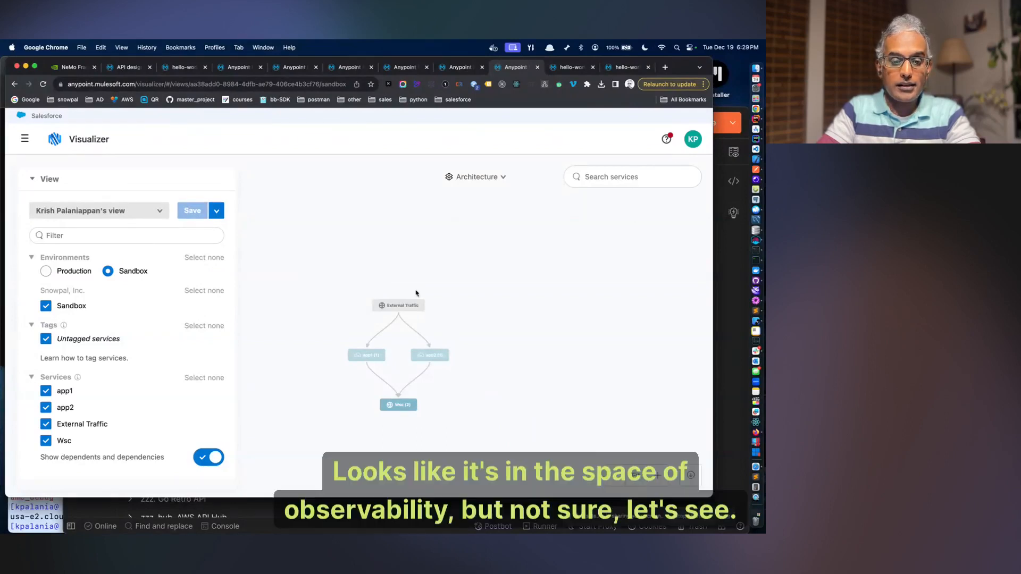
- Inspect the details and customization options of the Wsc service in the architecture graph
left_click(396, 408)
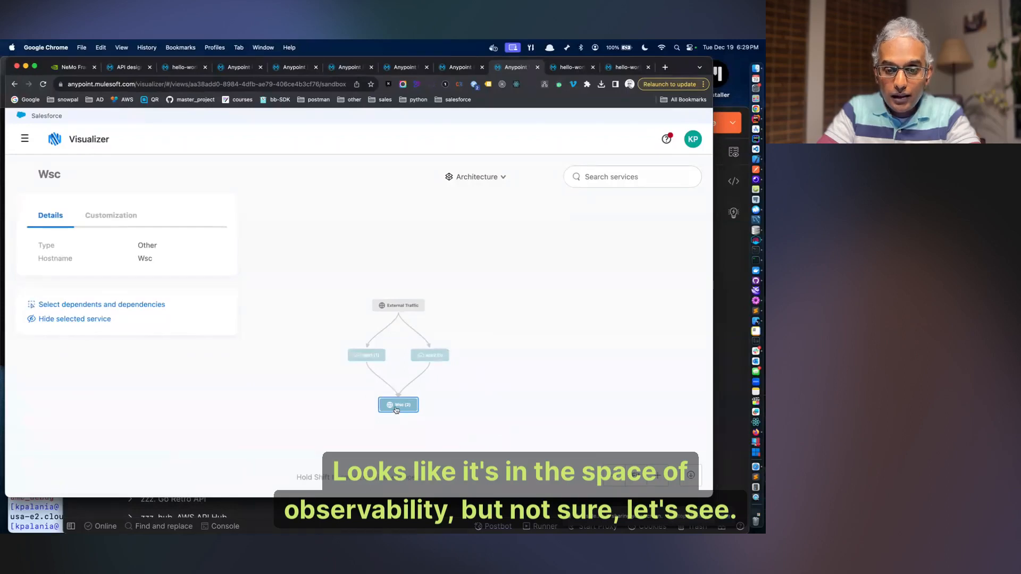
left_click(110, 215)
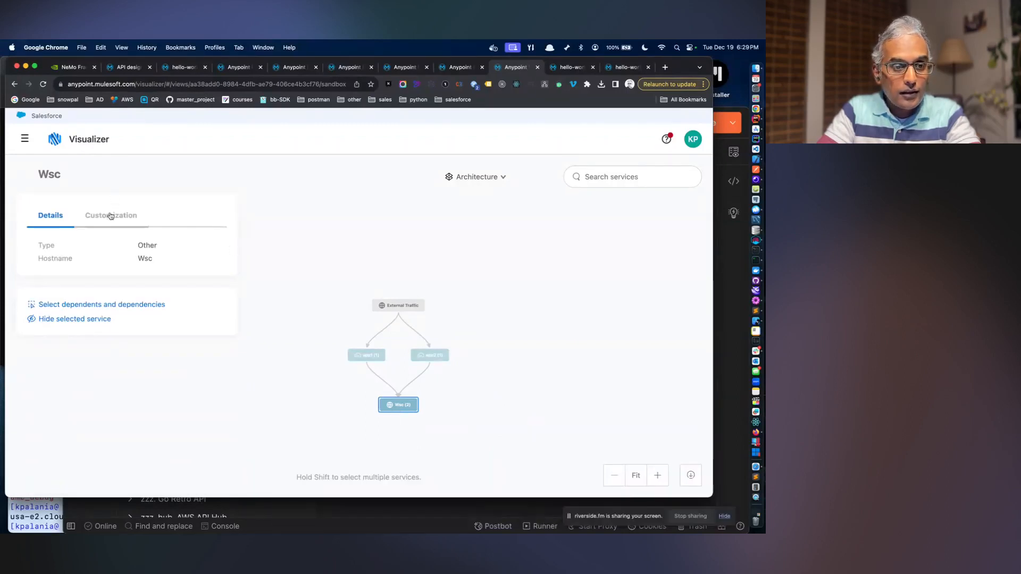
left_click(58, 214)
- Switch the graph to the Troubleshooting visualization and view app2's details and monitoring metrics
left_click(475, 178)
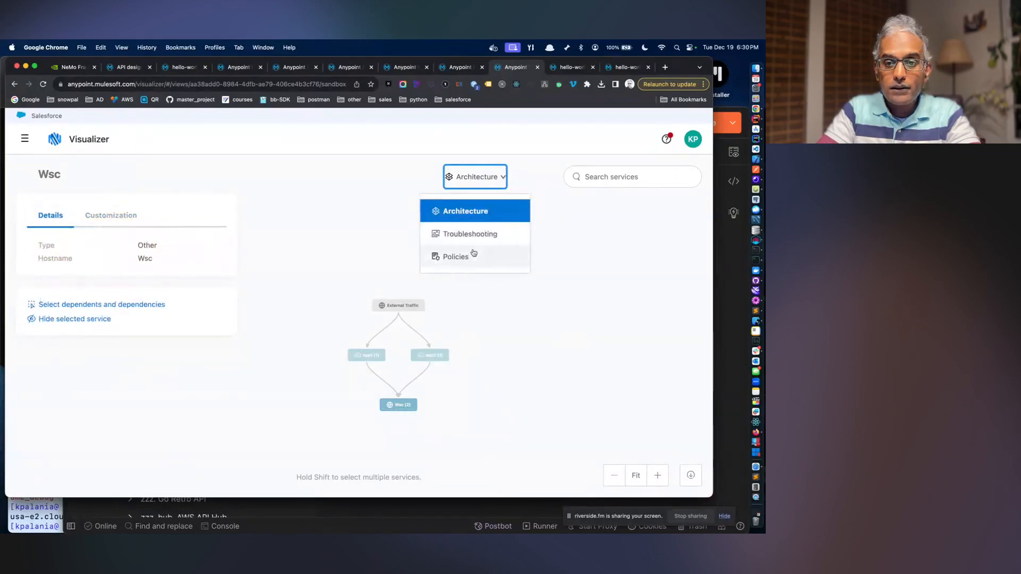
left_click(473, 235)
left_click(446, 357)
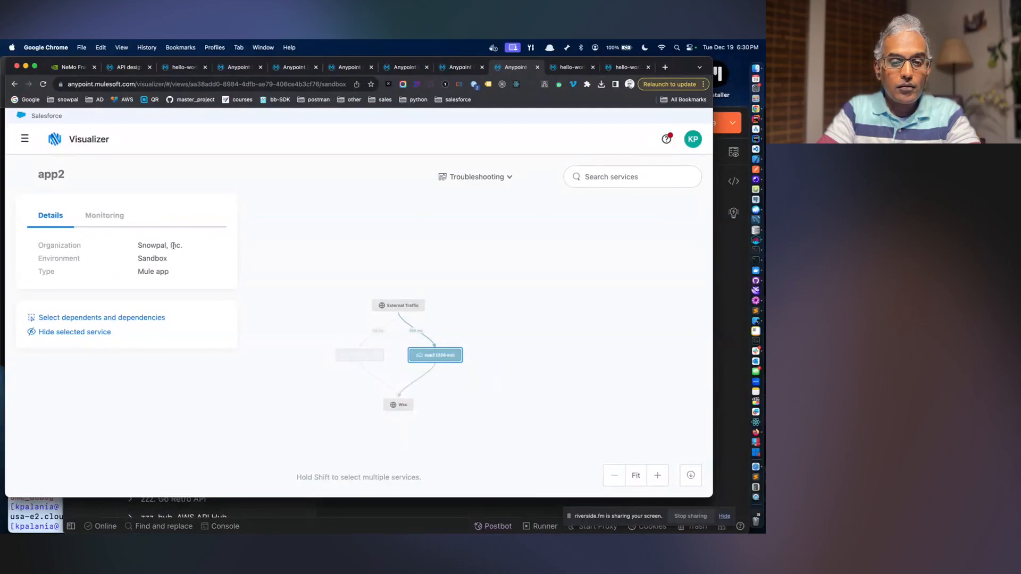
left_click(115, 226)
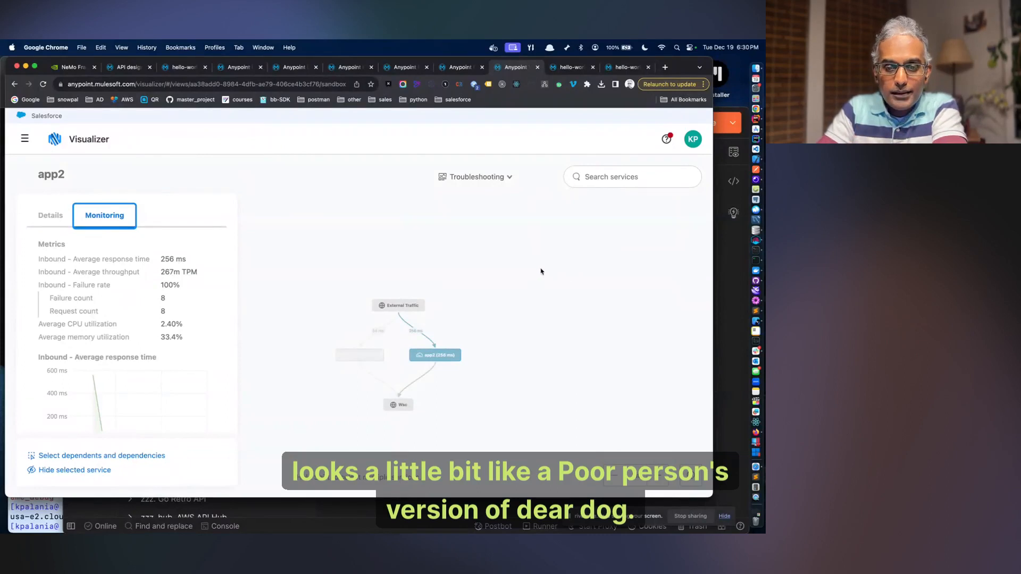
- Select app2's dependents and dependencies in the graph, and compare the details of app1 and app2
left_click(46, 216)
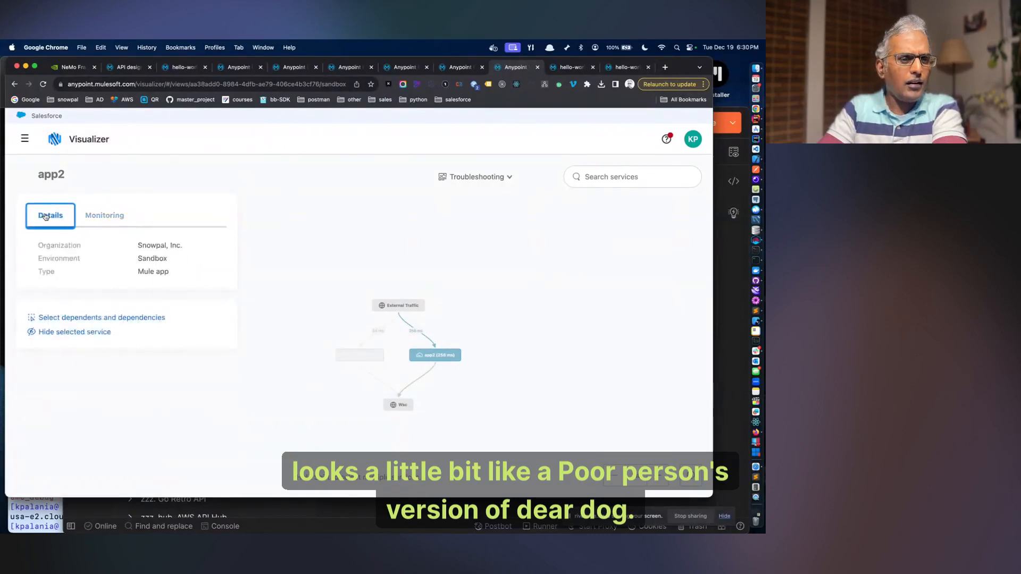
left_click(117, 318)
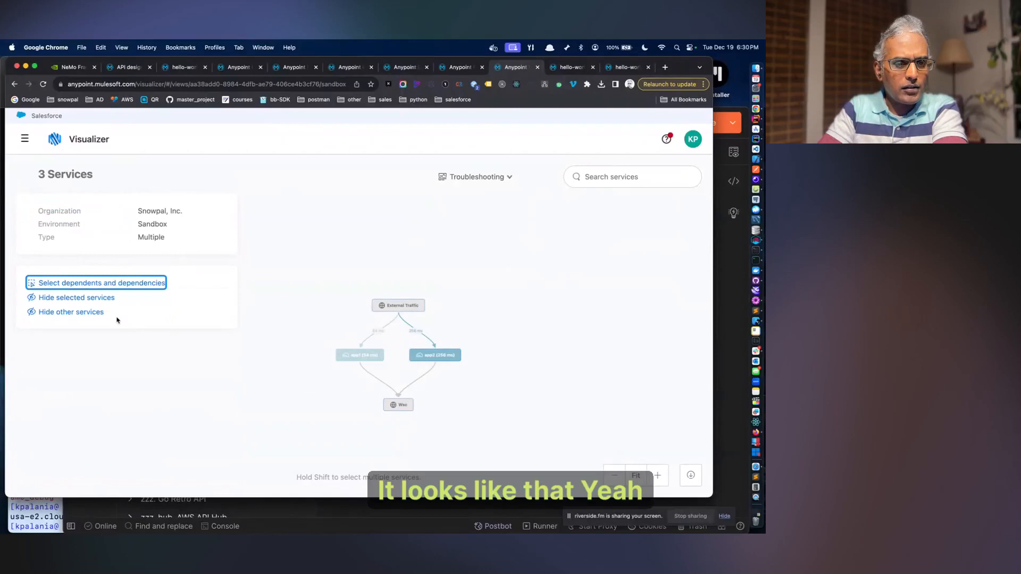
left_click(360, 355)
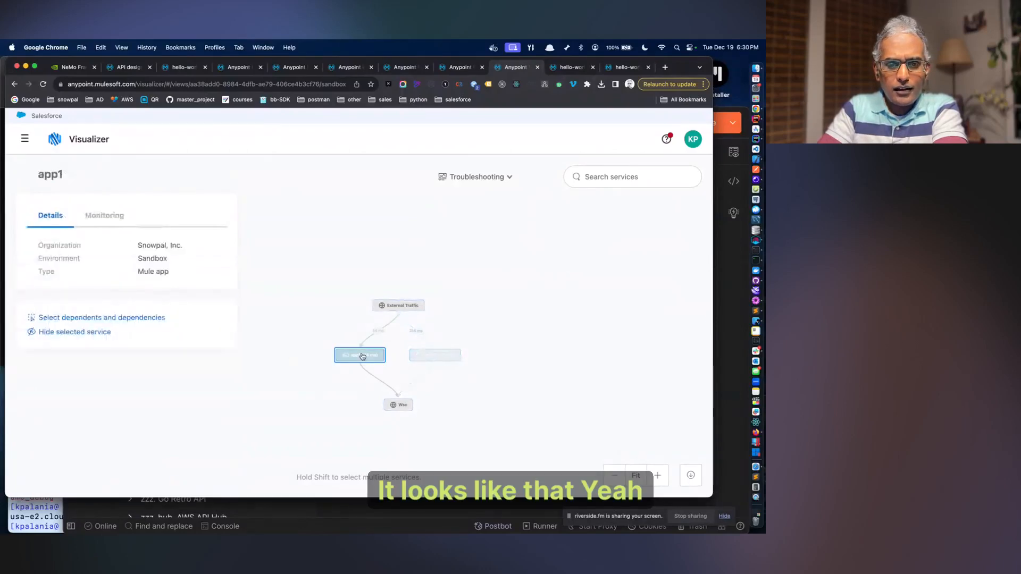
left_click(448, 355)
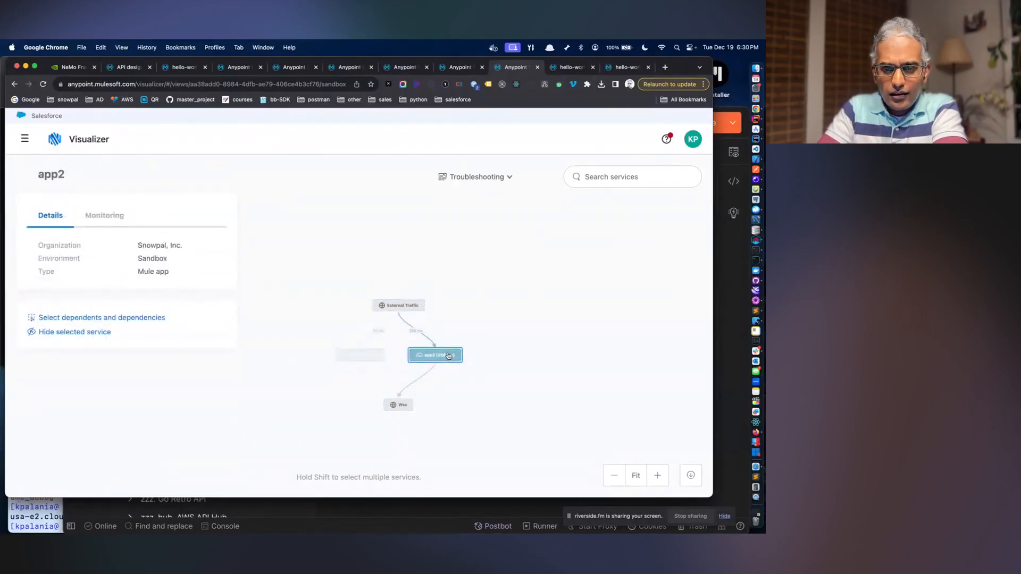
left_click(405, 308)
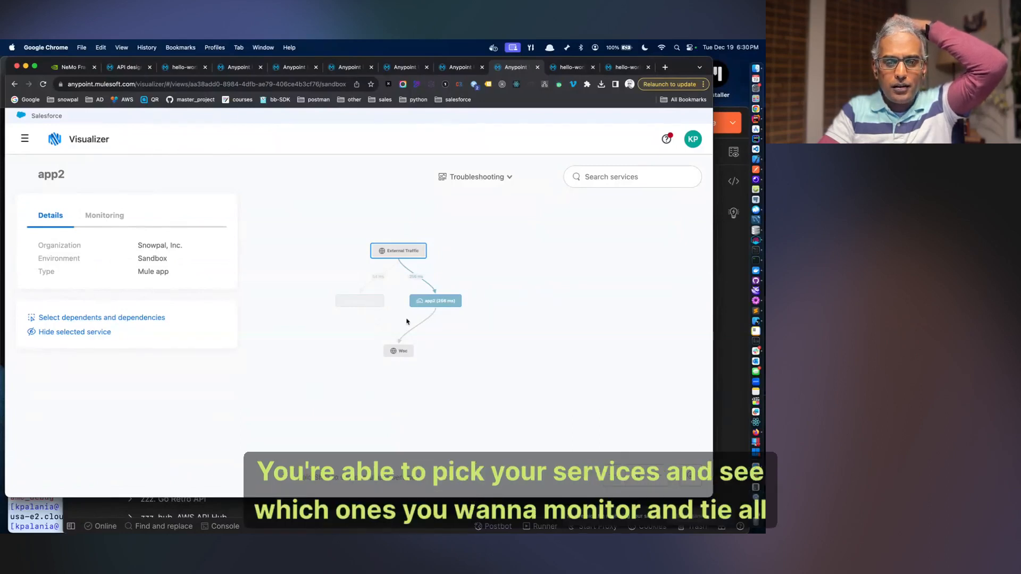
- Review app2's monitoring metrics again and return to Visualizer's main troubleshooting overview
left_click(90, 217)
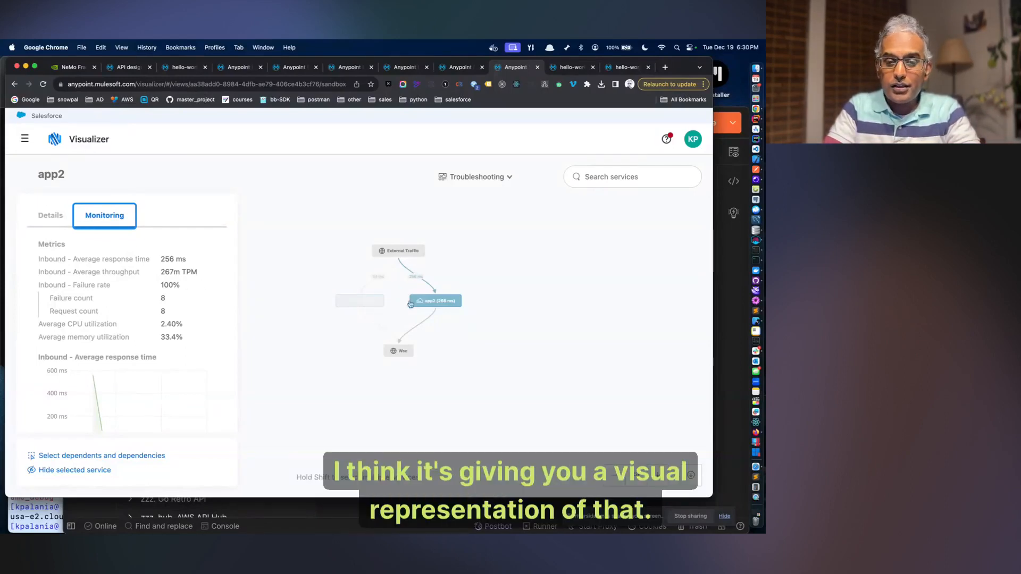
left_click(428, 305)
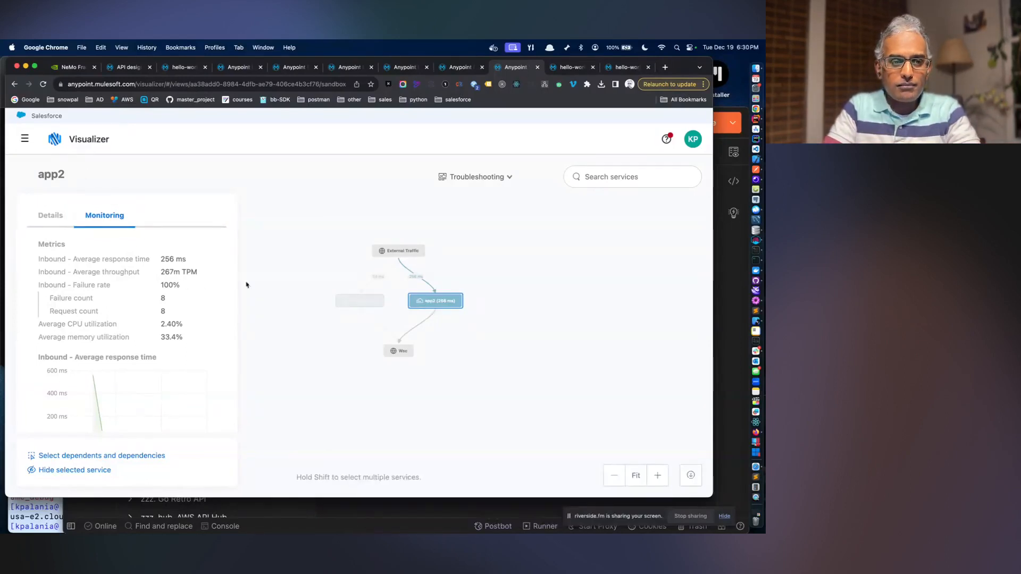
left_click(52, 143)
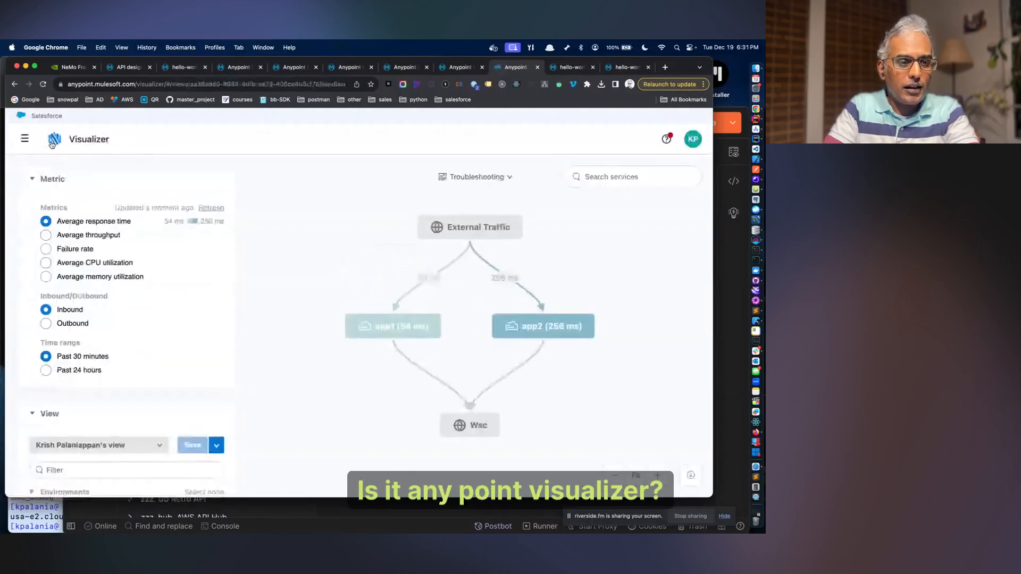
- Search Google in a new browser tab for "anypoint visualizer vs datadog"
key("super+t")
type("anypoint vi")
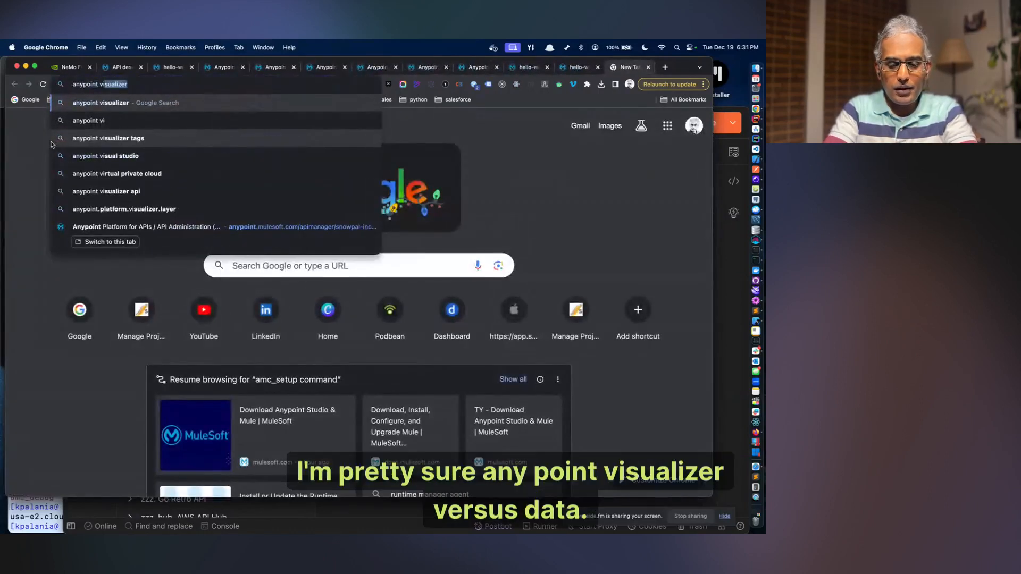
type("sualizer vs d")
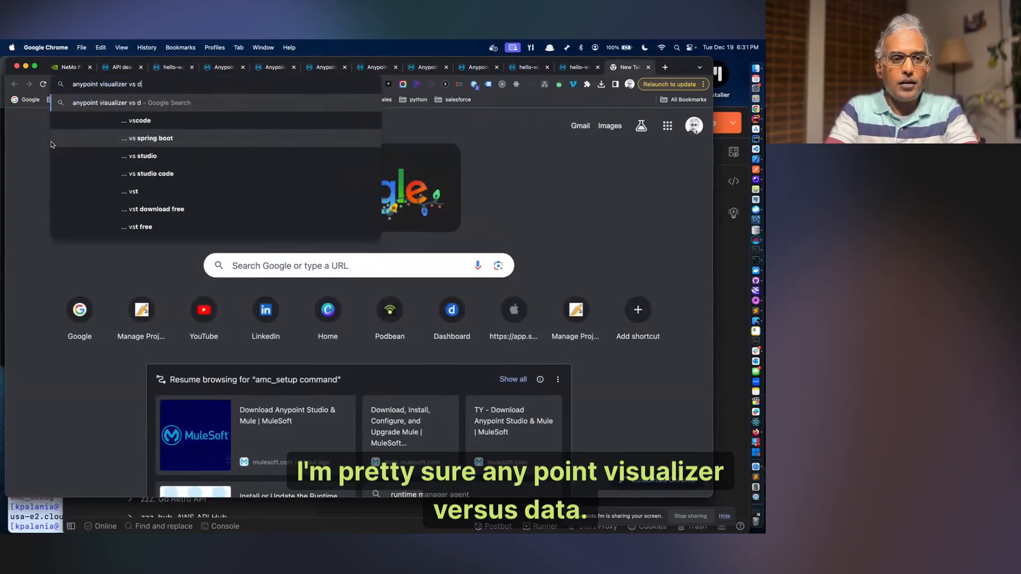
type("ata")
key("Down")
key("Down")
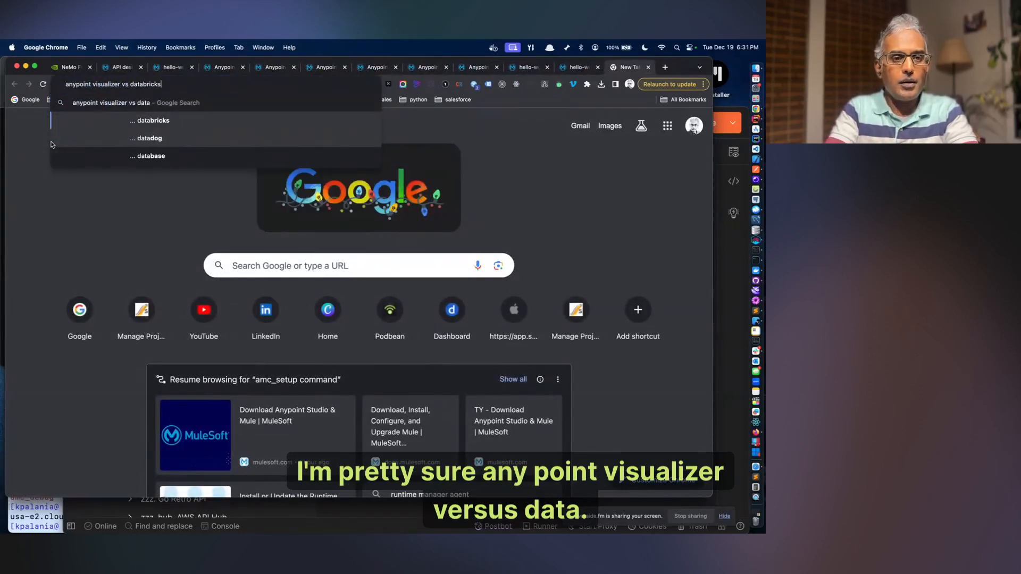
key("Return")
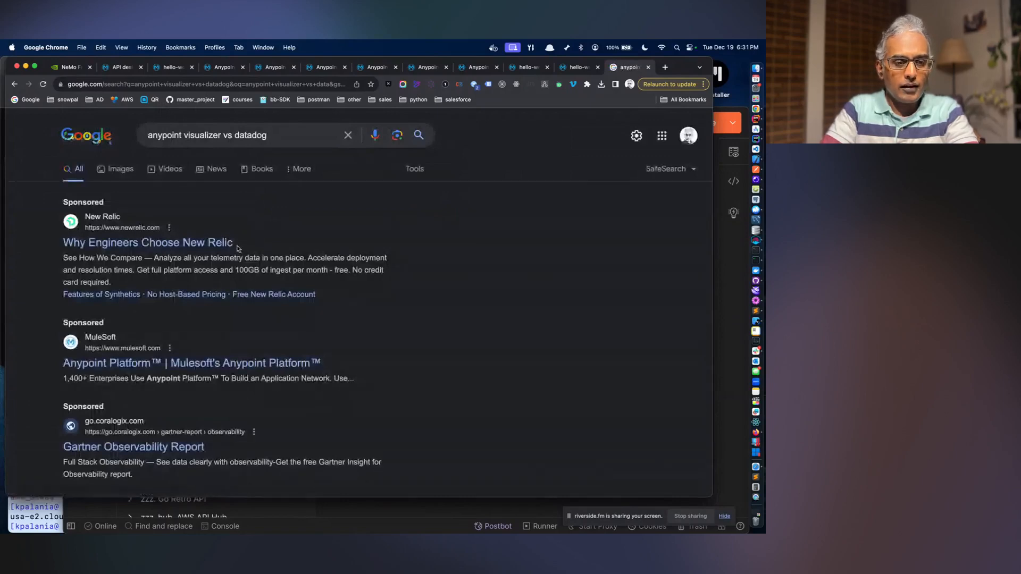
- Review Software Advice's Anypoint Platform vs Datadog comparison, including ratings, pros and cons and pricing, and return to Visualizer
scroll(238, 248, "down", 1)
scroll(238, 247, "down", 5)
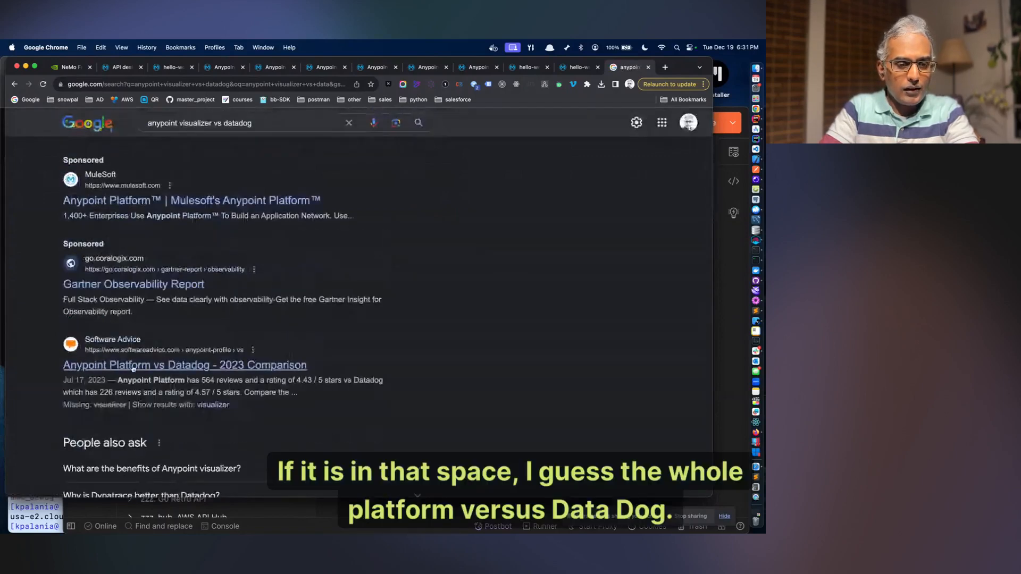
left_click(222, 366)
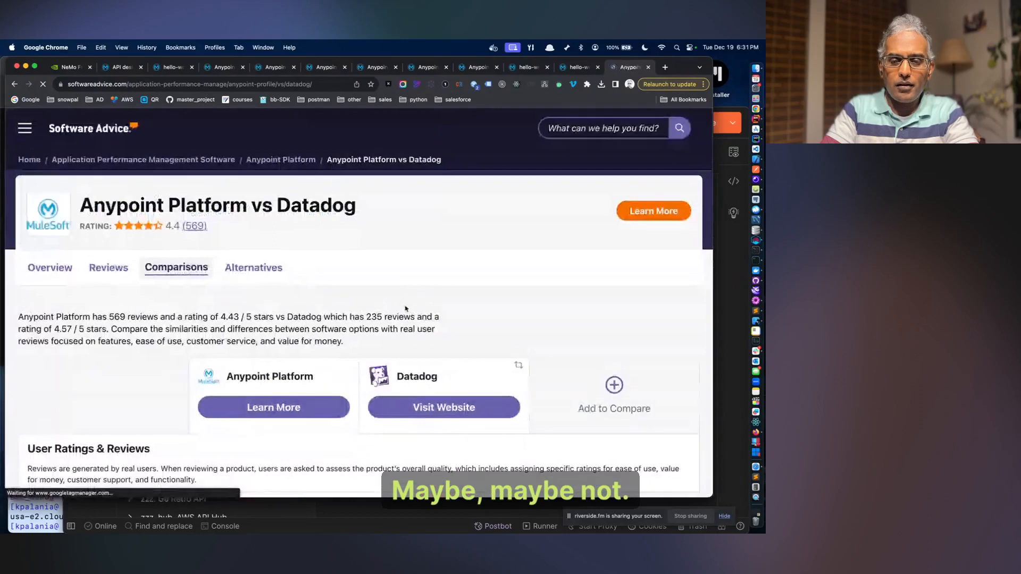
scroll(405, 309, "down", 5)
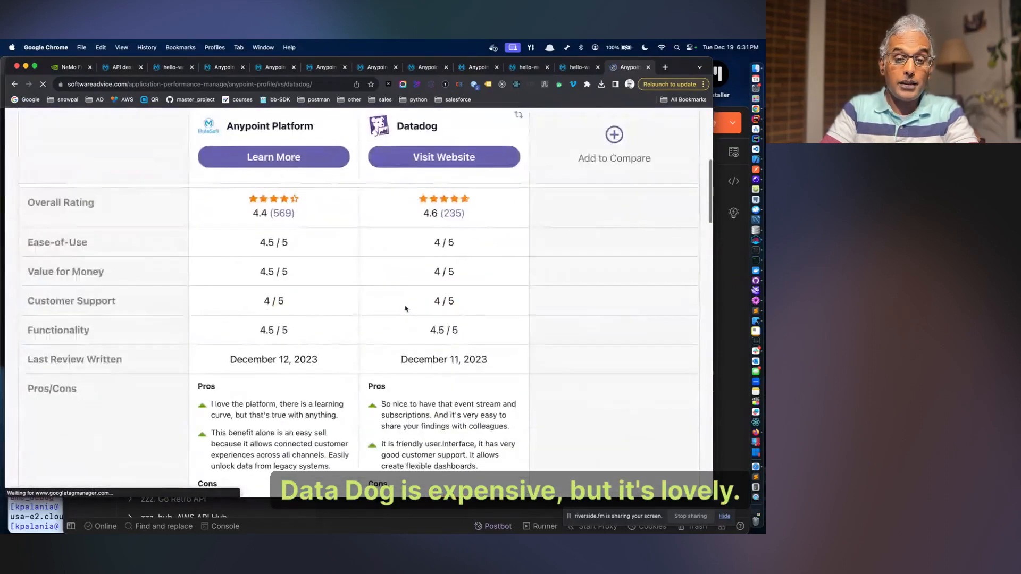
scroll(405, 308, "down", 6)
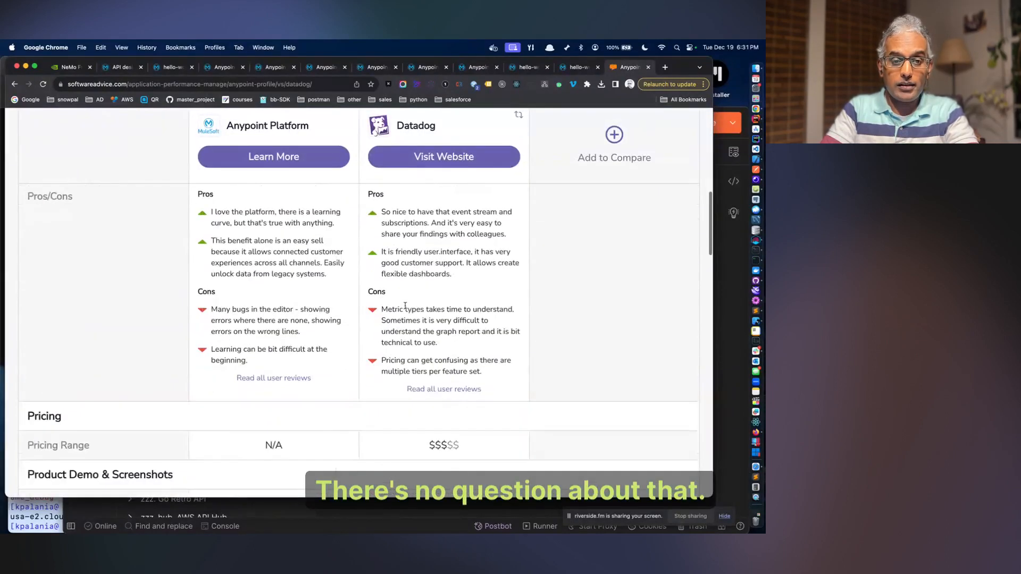
scroll(405, 308, "down", 3)
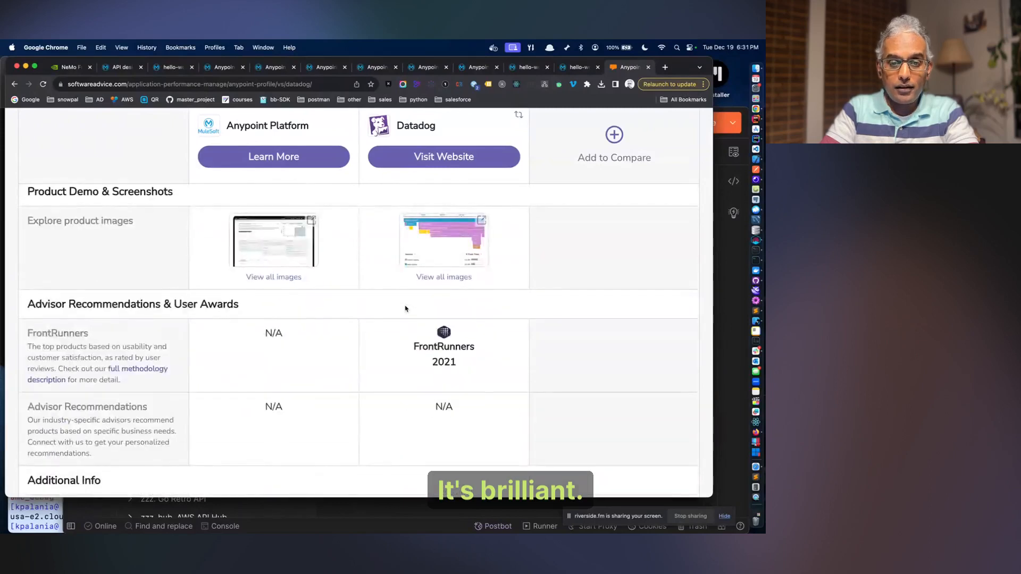
scroll(405, 308, "up", 4)
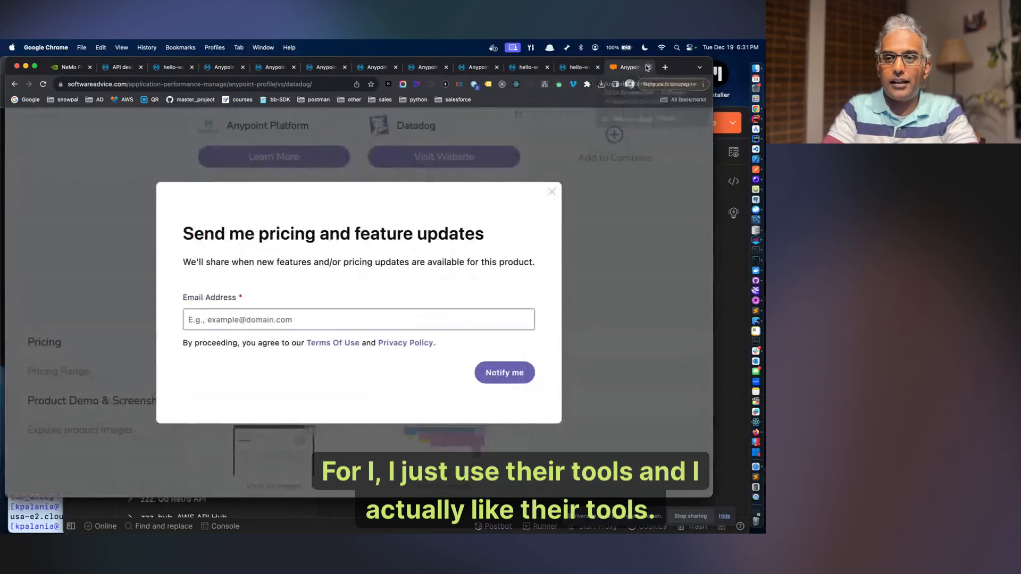
left_click(648, 67)
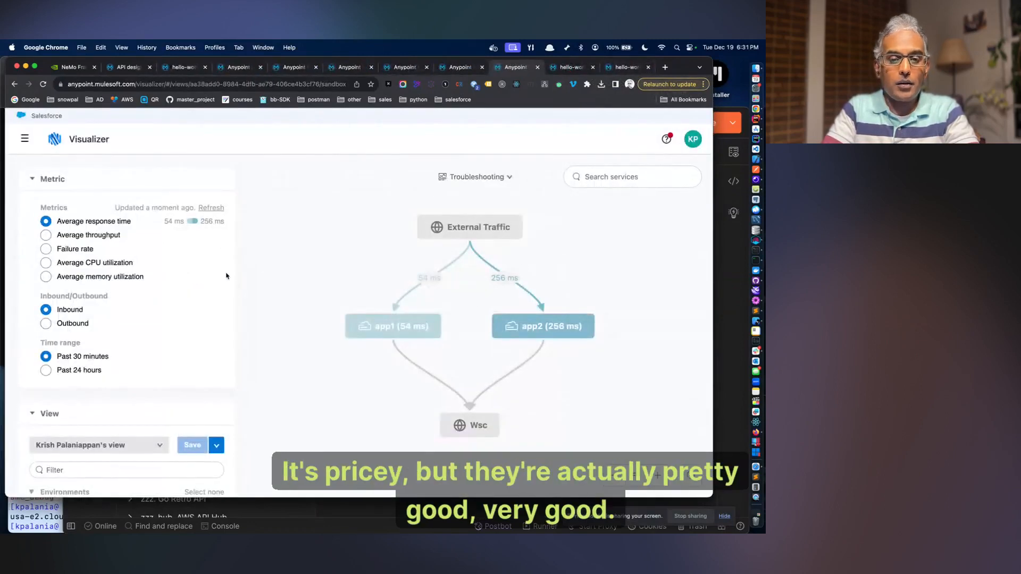
- View Anypoint Monitoring's built-in dashboard for app2 in the Sandbox environment, including its Infrastructure metrics
left_click(26, 139)
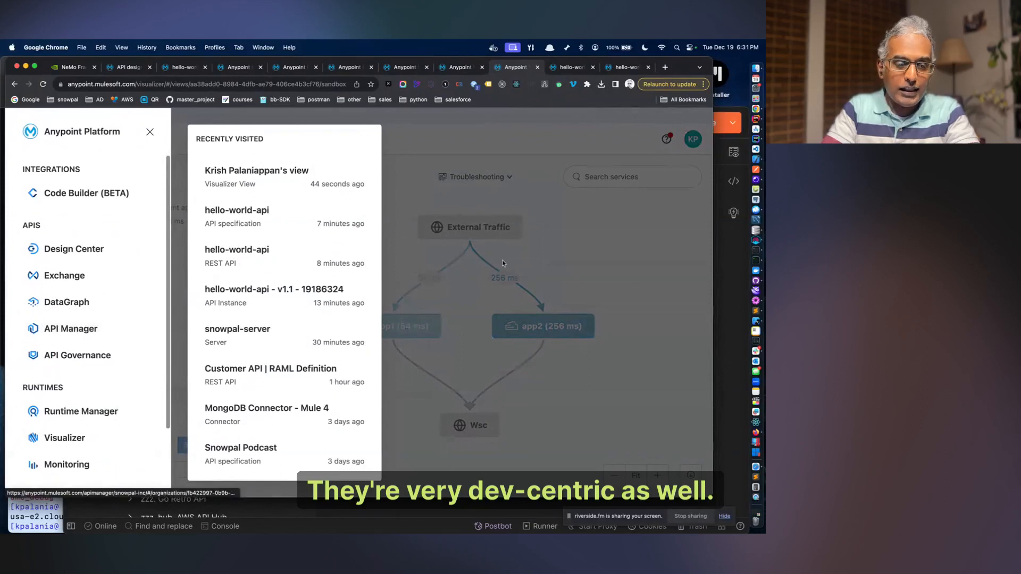
left_click(64, 466)
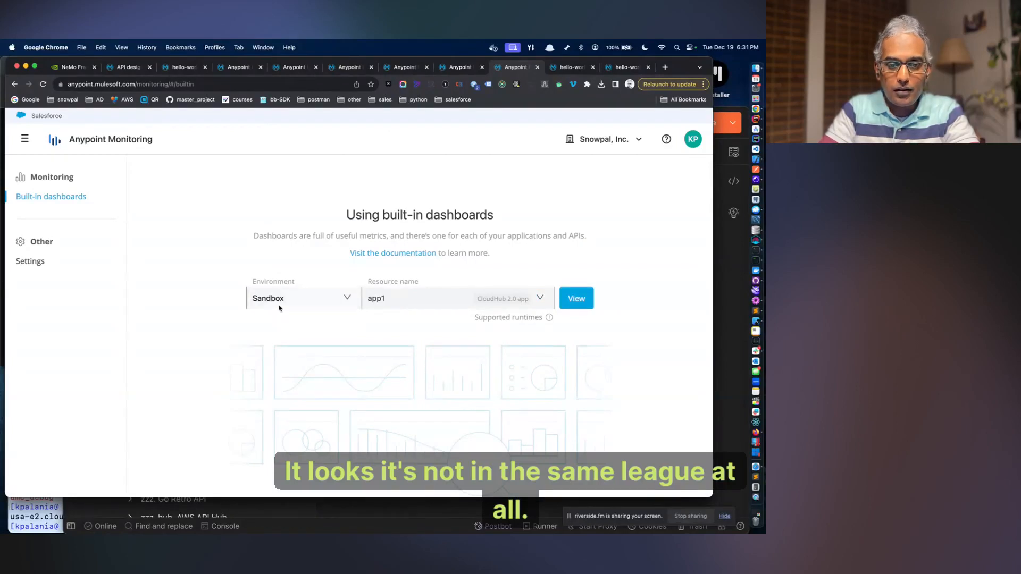
left_click(542, 298)
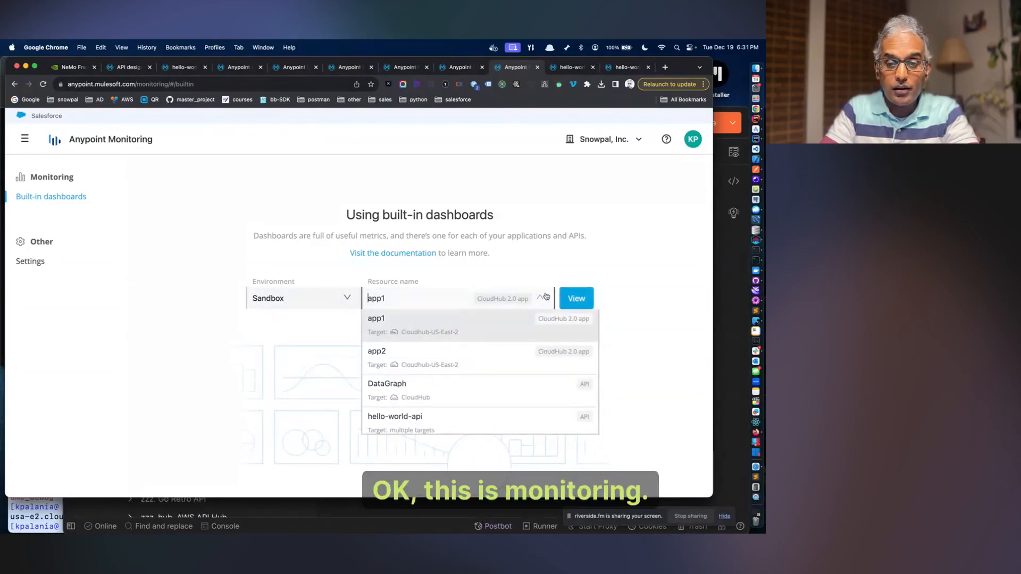
left_click(543, 352)
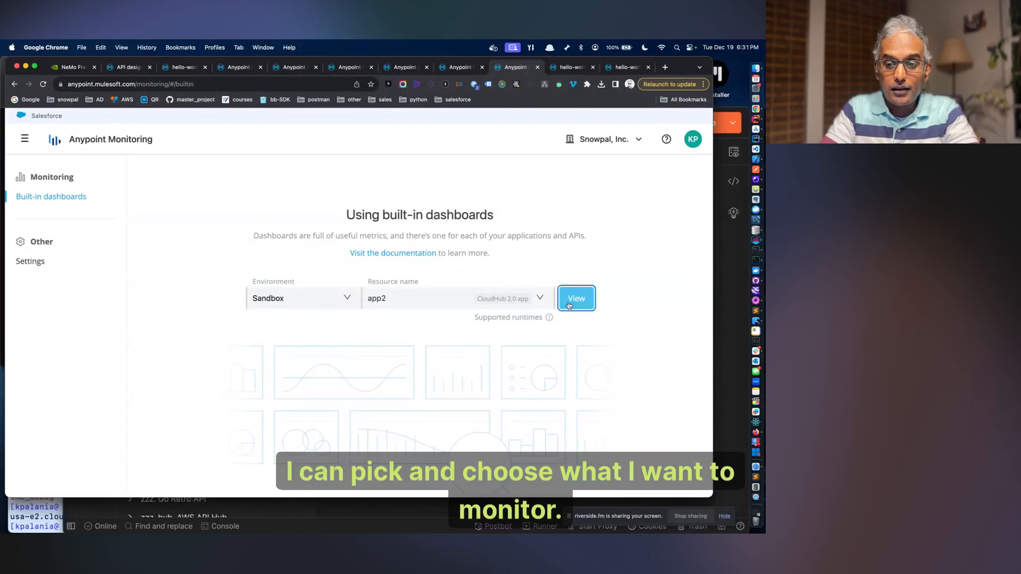
left_click(569, 304)
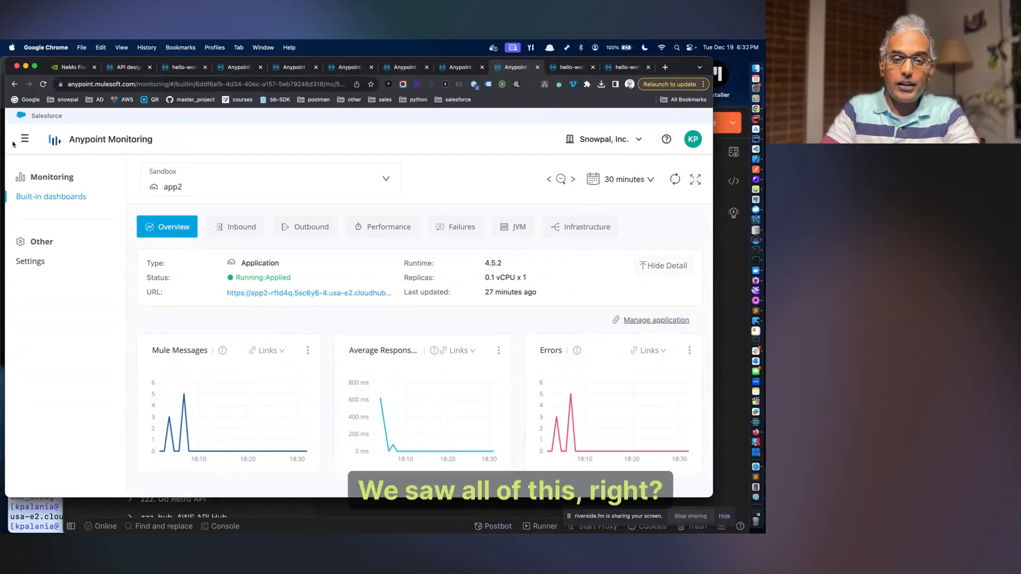
left_click(606, 227)
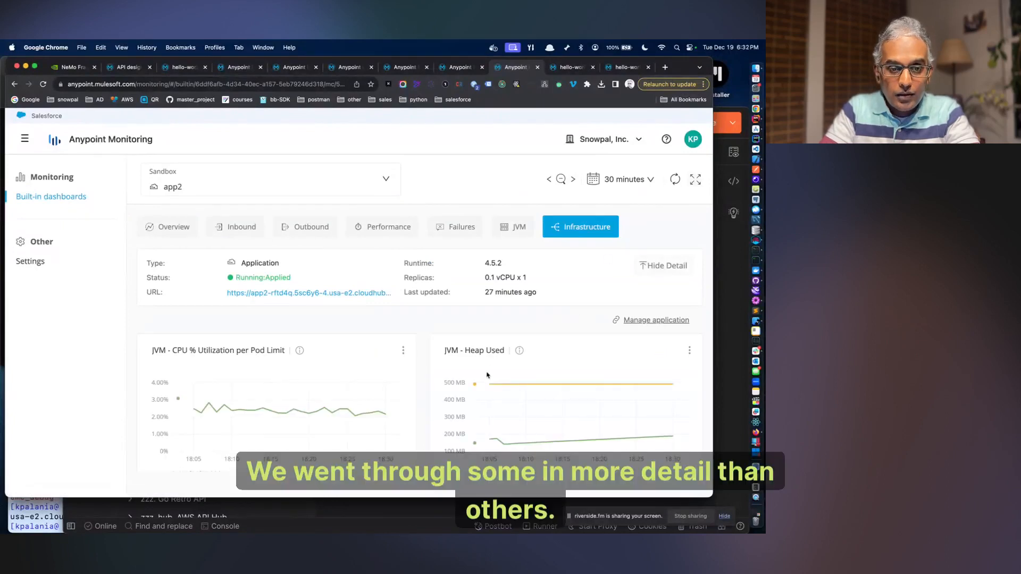
- Go to Anypoint Platform's Access Management and view its Users page
left_click(24, 139)
scroll(70, 298, "down", 3)
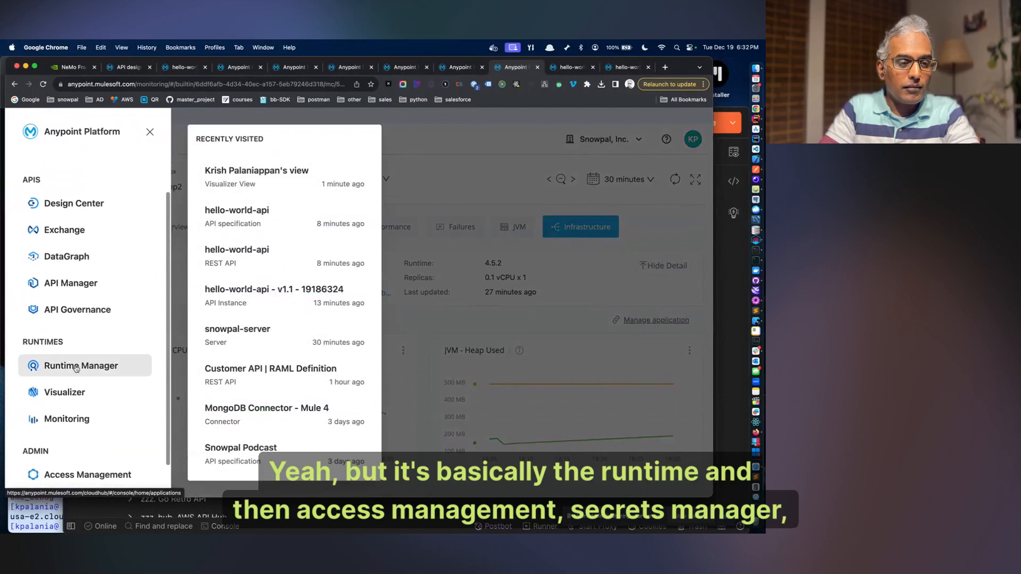
left_click(79, 437)
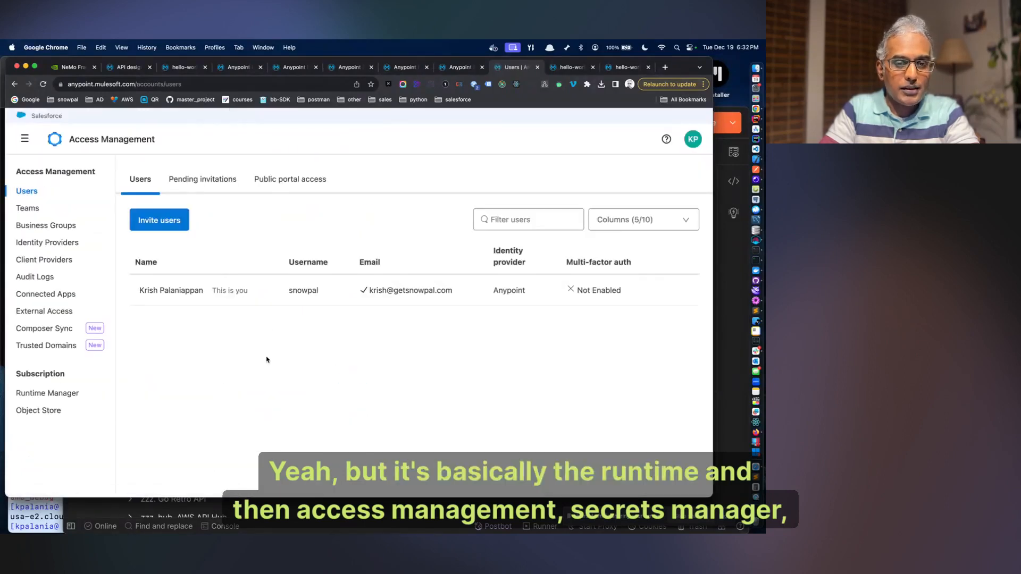
- Bring the Riverside.fm Studio recording window to the front
left_click(24, 143)
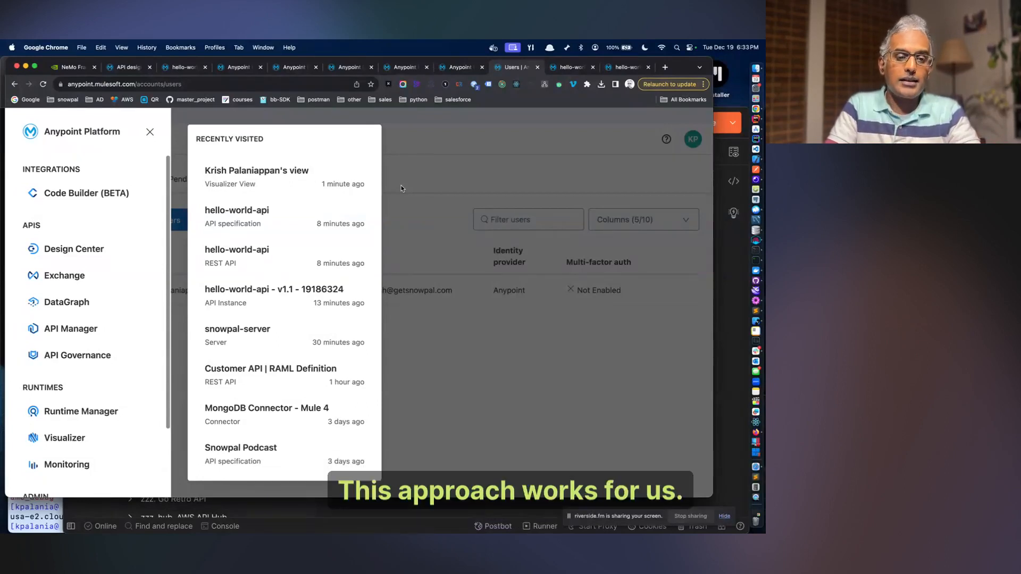
key("ctrl+Up")
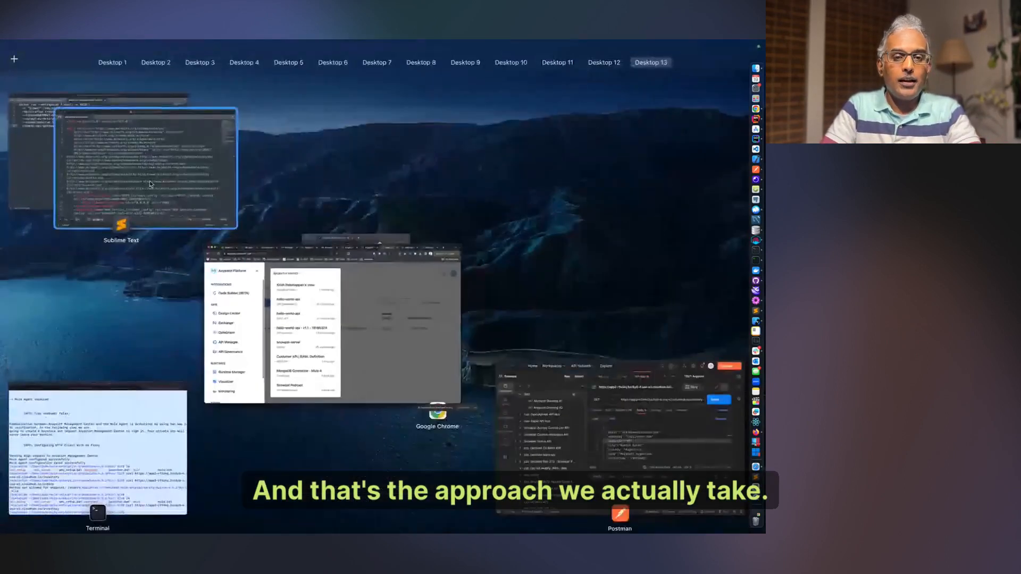
left_click(322, 244)
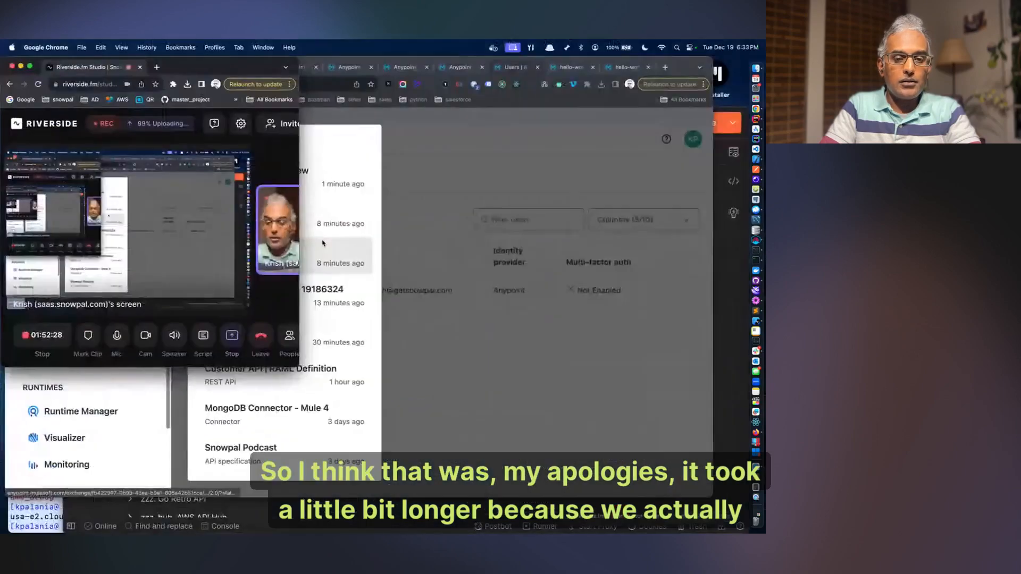